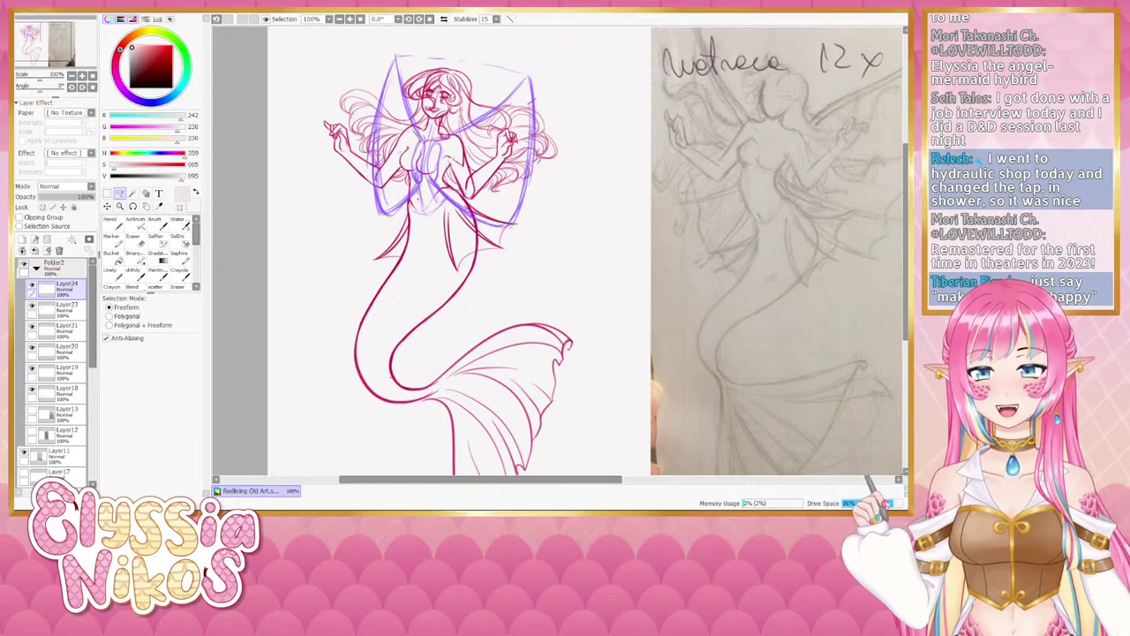
Select the sketching brush and sample the dark crimson line colour from the mermaid's existing linework.
{"action": "left_click_drag", "start_coordinate": [505, 254], "coordinate": [493, 263]}
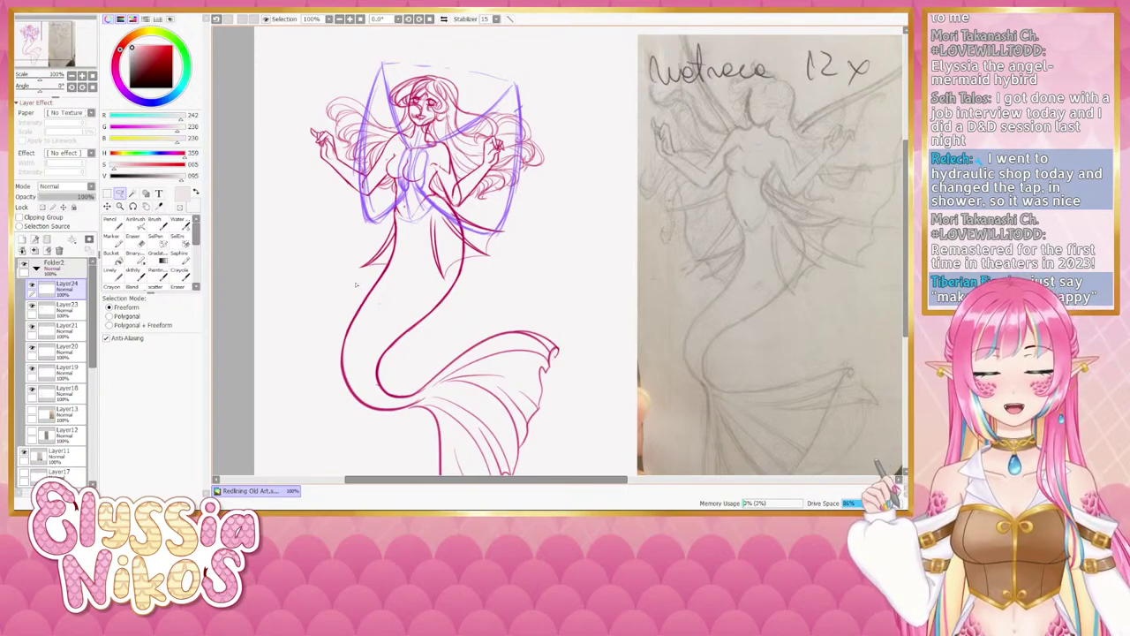
{"action": "left_click_drag", "start_coordinate": [357, 282], "coordinate": [352, 275]}
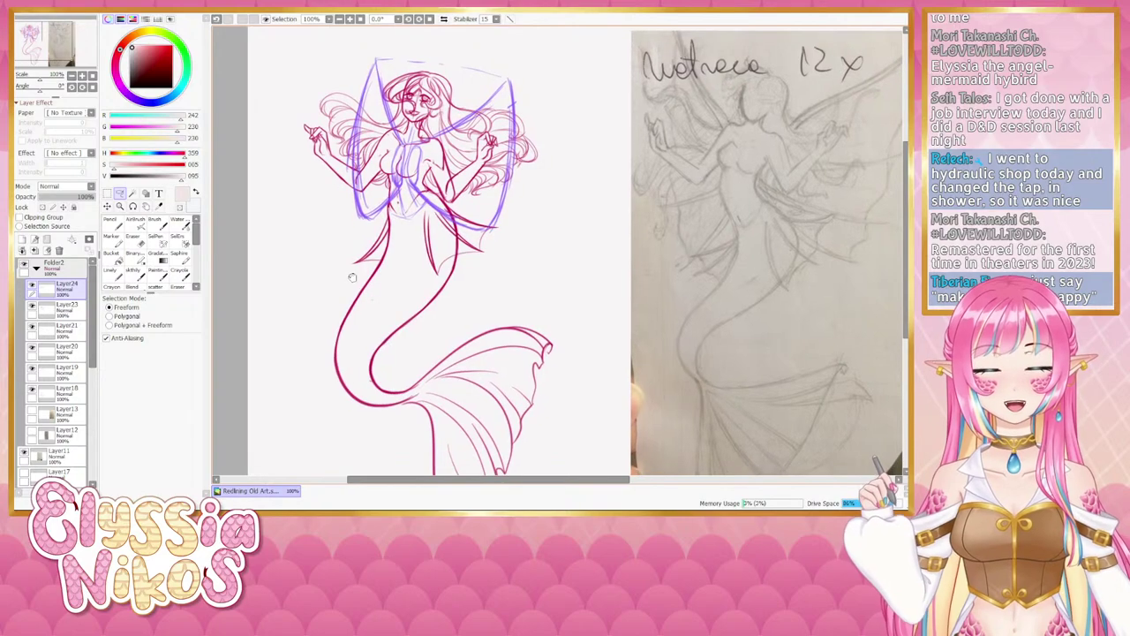
{"action": "left_click", "coordinate": [135, 275]}
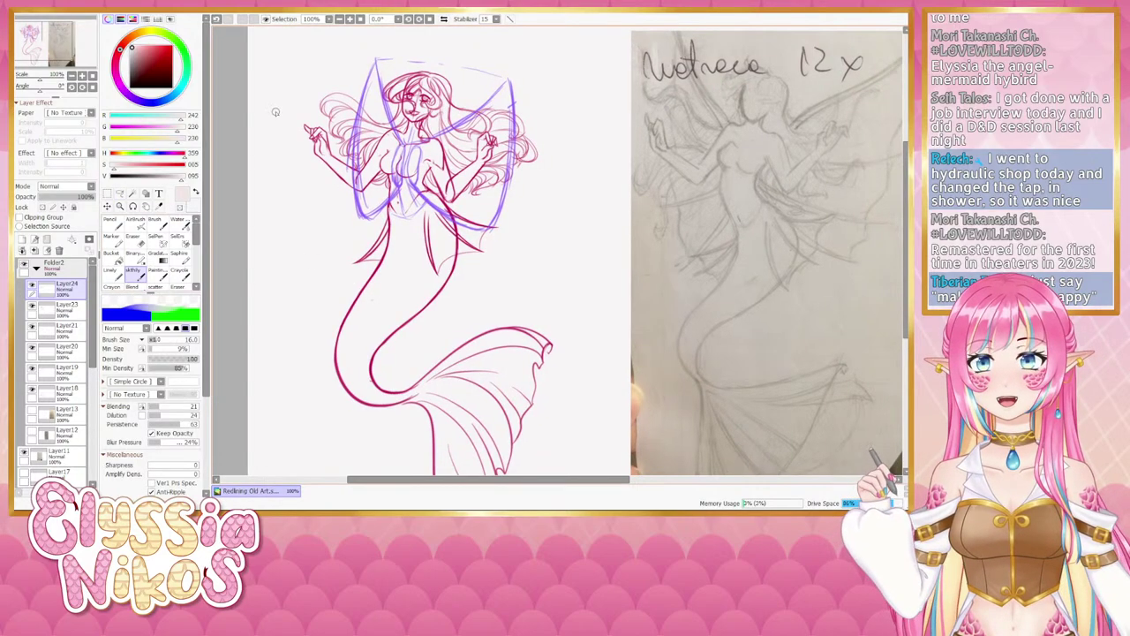
{"action": "left_click", "coordinate": [81, 76]}
{"action": "left_click", "coordinate": [82, 76]}
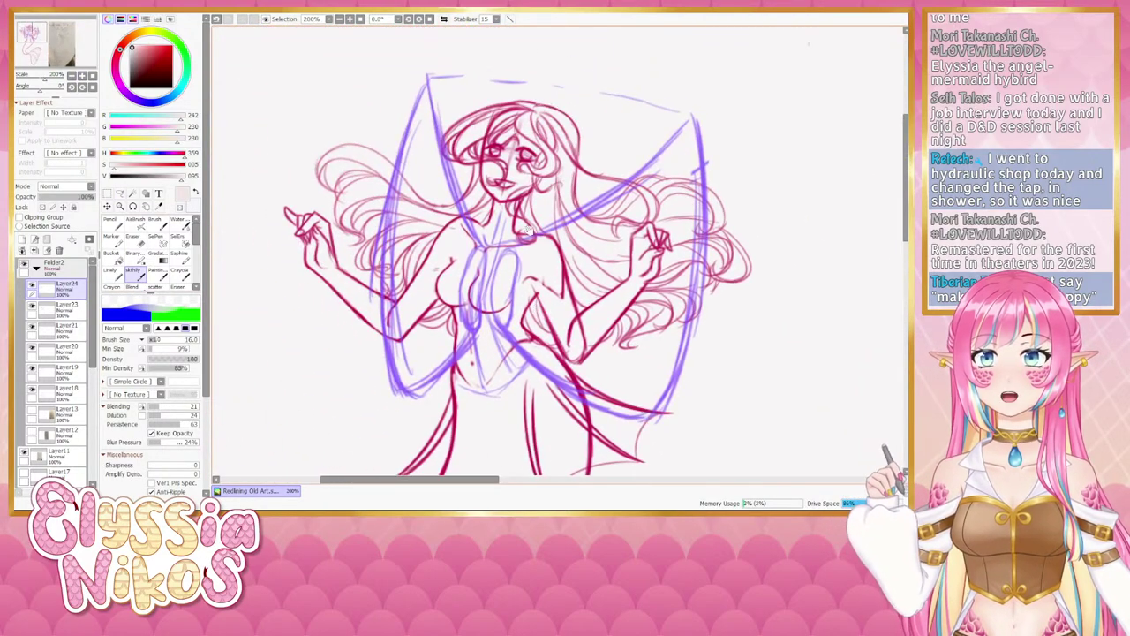
{"action": "left_click", "coordinate": [499, 140], "text": "alt"}
{"action": "key", "text": "ctrl+minus"}
{"action": "key", "text": "ctrl+minus"}
{"action": "key", "text": "ctrl+minus"}
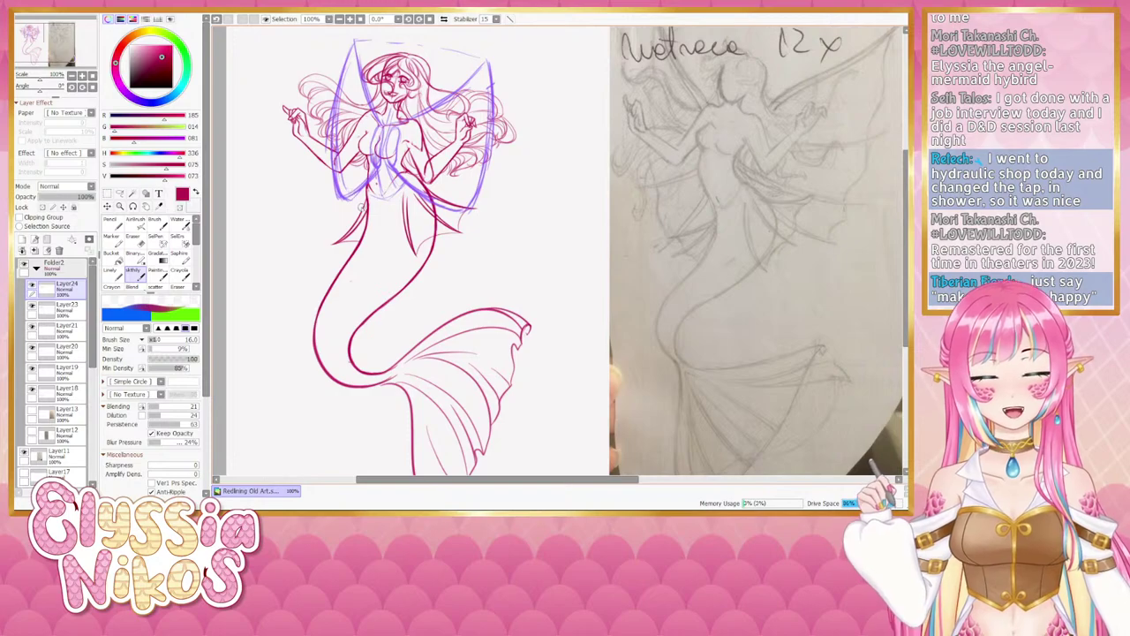
Lower the opacity of the purple wing-guide layer and add a new layer above it.
{"action": "mouse_move", "coordinate": [352, 284]}
{"action": "left_mouse_down"}
{"action": "mouse_move", "coordinate": [341, 173]}
{"action": "mouse_move", "coordinate": [357, 345]}
{"action": "left_mouse_up"}
{"action": "left_click", "coordinate": [134, 240]}
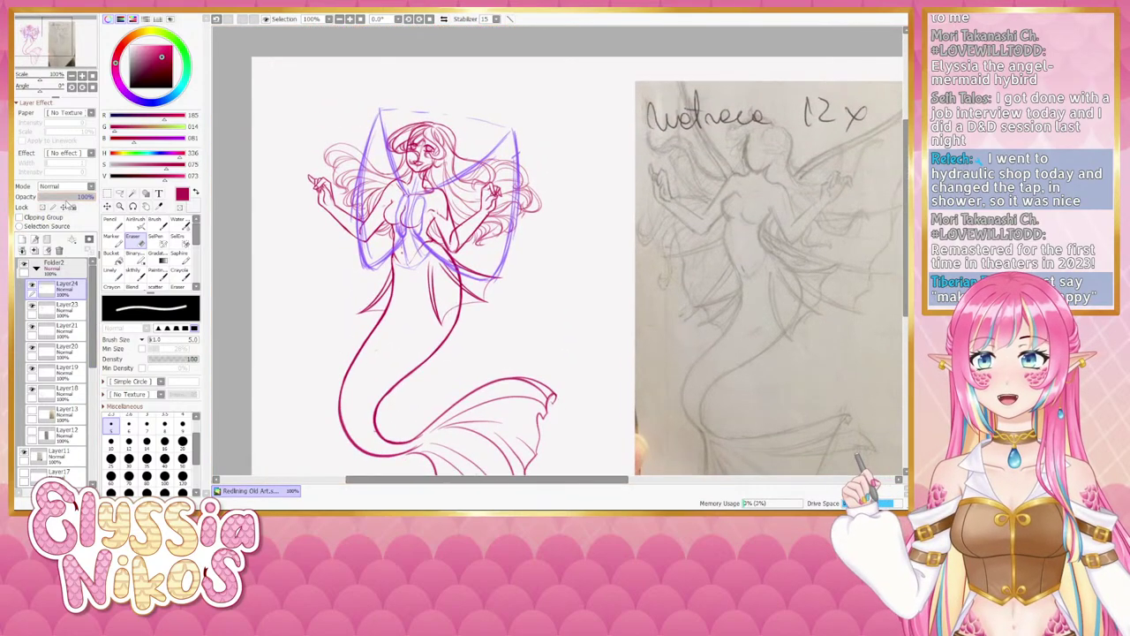
{"action": "left_click", "coordinate": [66, 197]}
{"action": "left_click", "coordinate": [23, 240]}
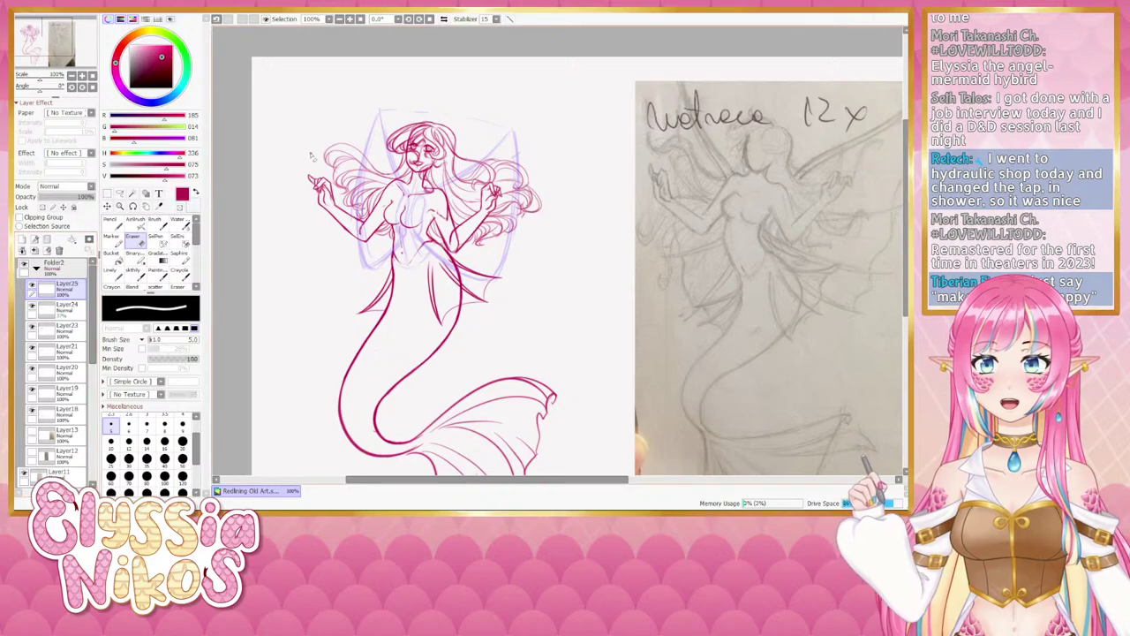
With the sketching brush at size 9, draw the right-hand wing's upper edge from the neck out to the guide's upper corner.
{"action": "left_click", "coordinate": [133, 275]}
{"action": "key", "text": "ctrl+alt"}
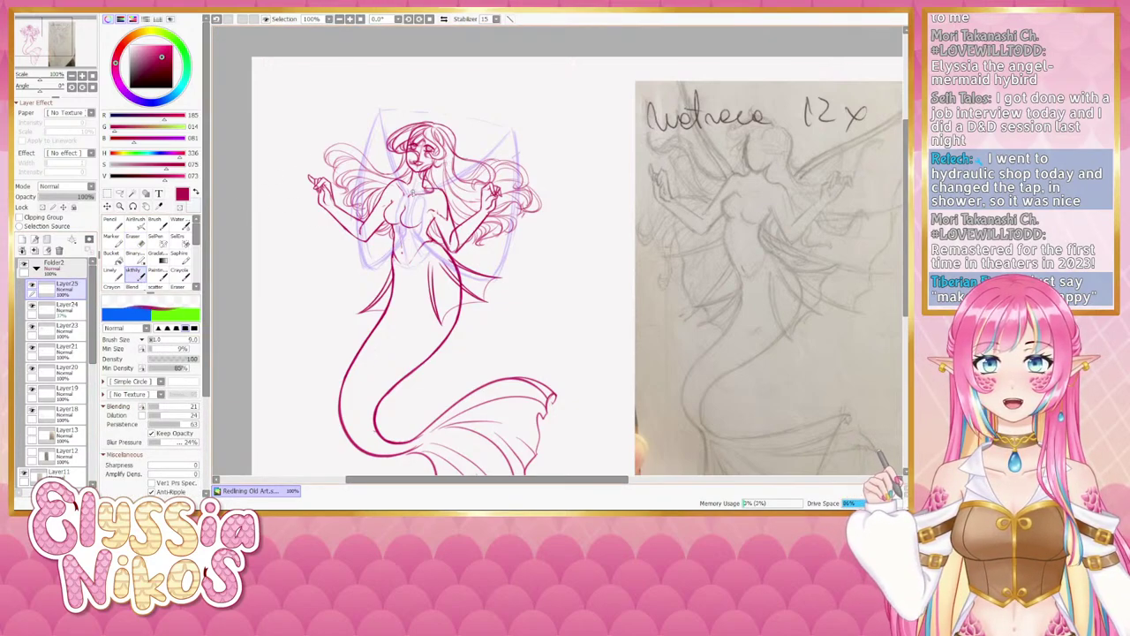
{"action": "left_click_drag", "start_coordinate": [411, 194], "coordinate": [505, 138]}
{"action": "key", "text": "ctrl+z"}
{"action": "left_click_drag", "start_coordinate": [411, 196], "coordinate": [509, 134]}
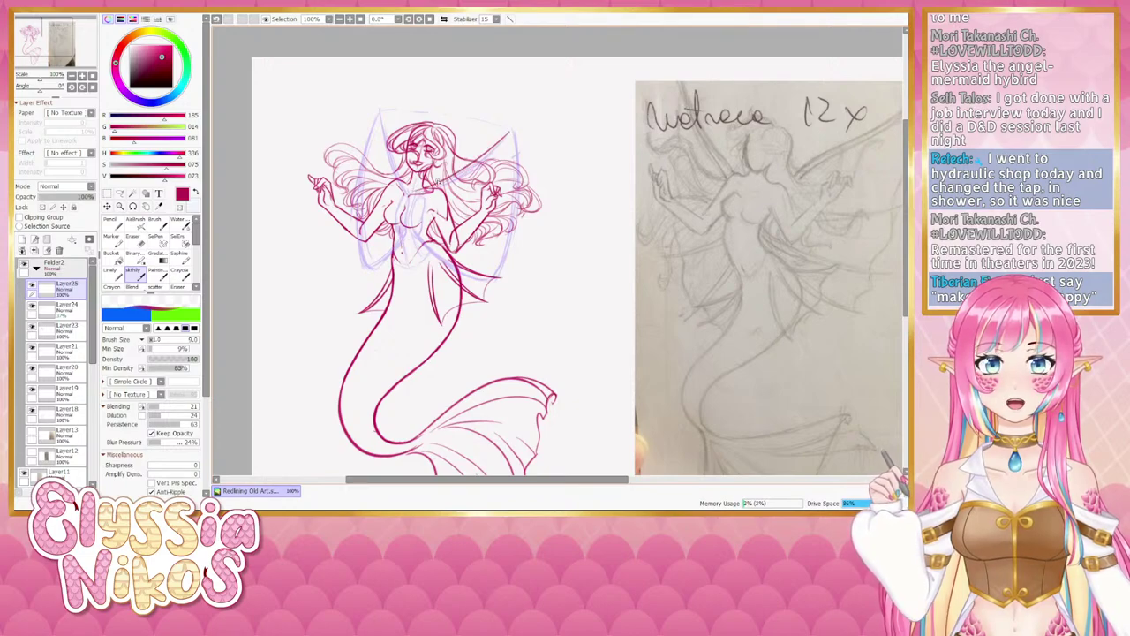
{"action": "key", "text": "ctrl+z"}
{"action": "mouse_move", "coordinate": [419, 193]}
{"action": "left_mouse_down"}
{"action": "mouse_move", "coordinate": [519, 118]}
{"action": "mouse_move", "coordinate": [462, 175]}
{"action": "left_mouse_up"}
{"action": "key", "text": "ctrl+z"}
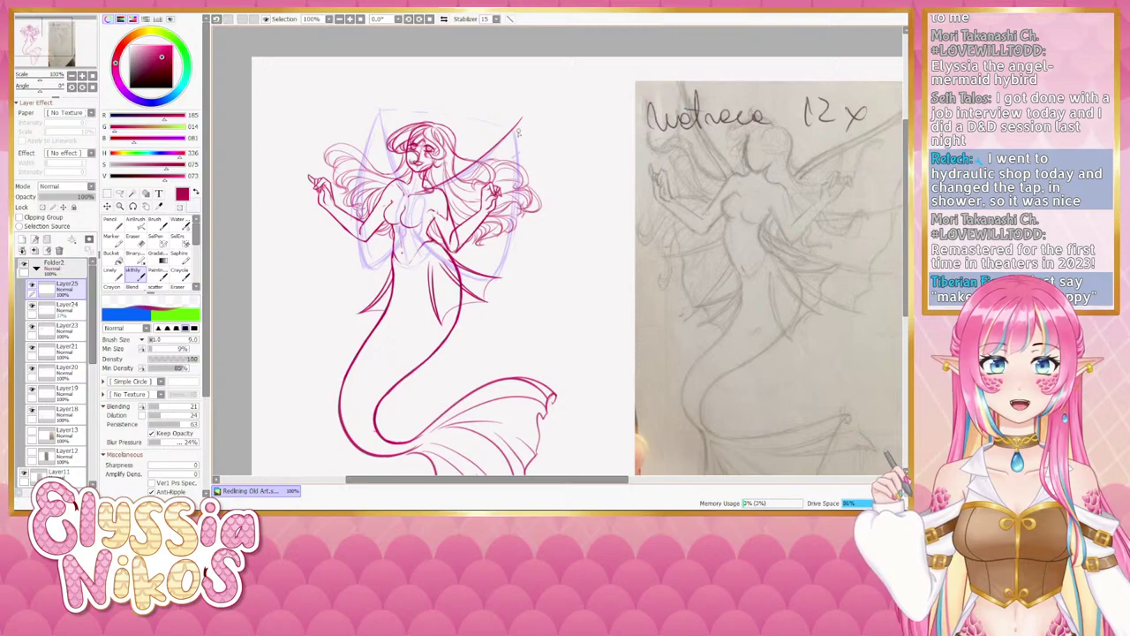
Try to thicken the wing's upper edge with a second tapered stroke from its outer tip toward the shoulder.
{"action": "left_click_drag", "start_coordinate": [530, 125], "coordinate": [482, 166]}
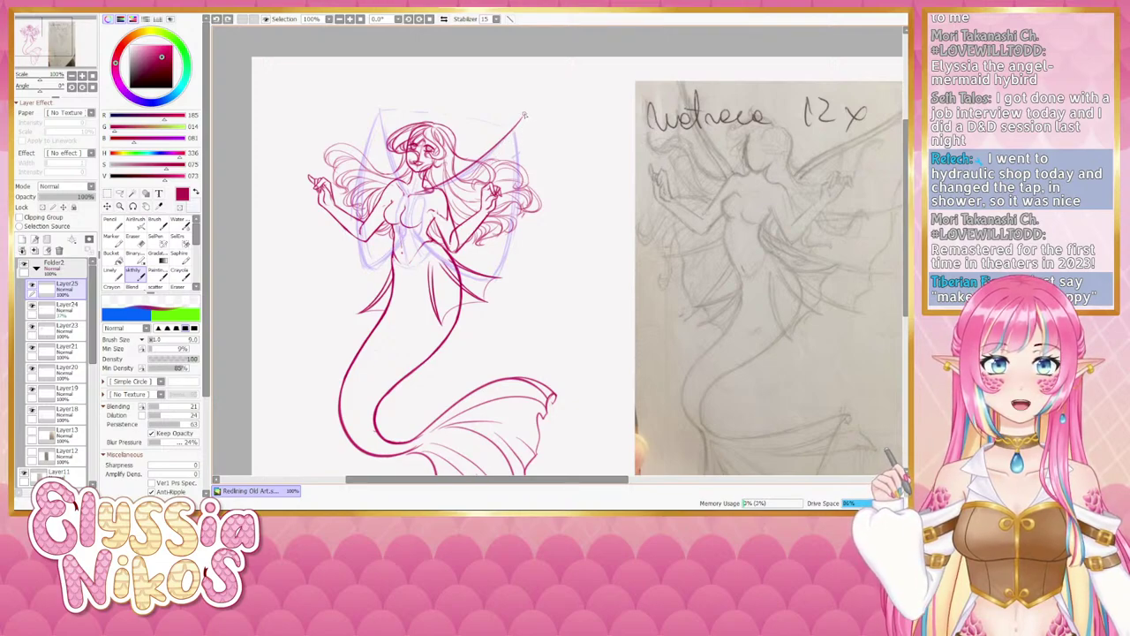
{"action": "key", "text": "ctrl+z"}
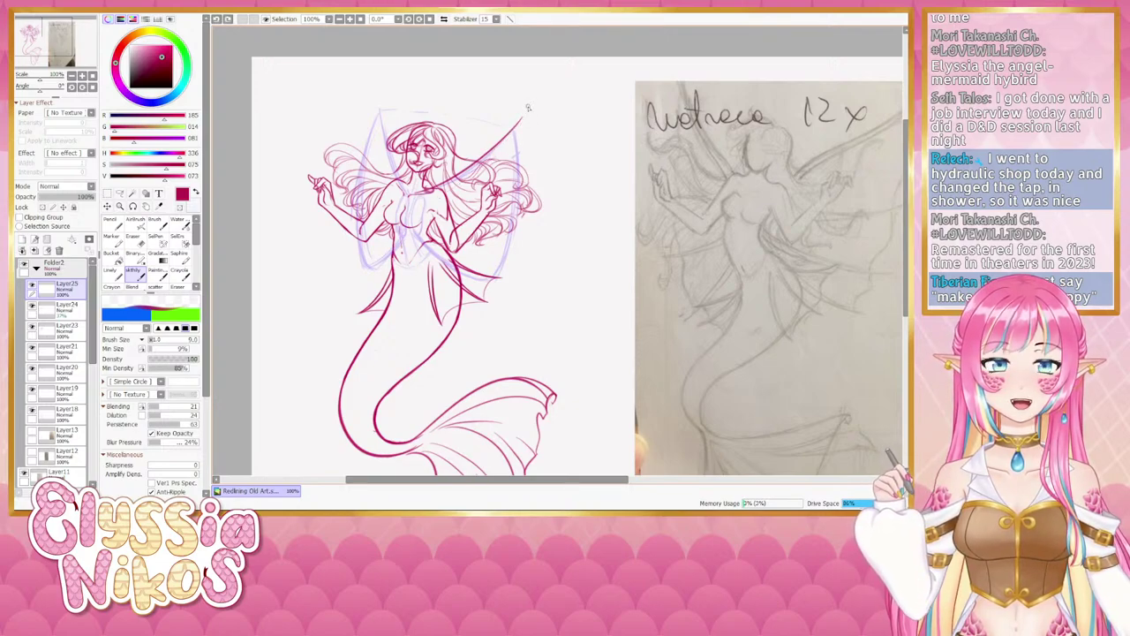
{"action": "left_click_drag", "start_coordinate": [526, 115], "coordinate": [445, 187]}
{"action": "key", "text": "ctrl+z"}
{"action": "left_click_drag", "start_coordinate": [525, 118], "coordinate": [436, 203]}
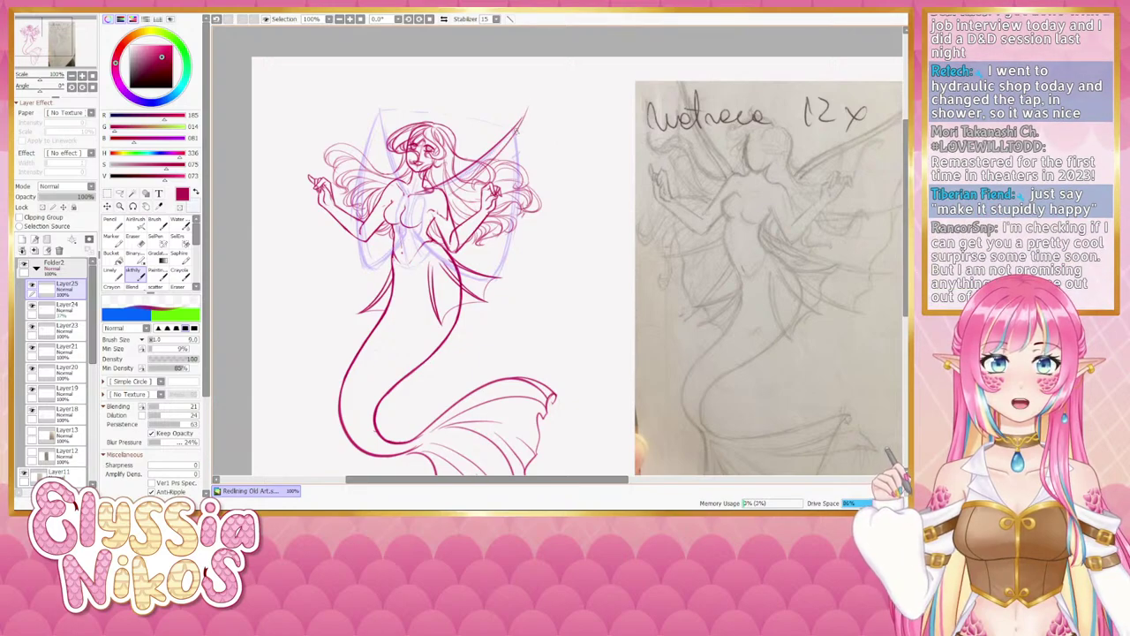
{"action": "left_click_drag", "start_coordinate": [528, 111], "coordinate": [449, 189]}
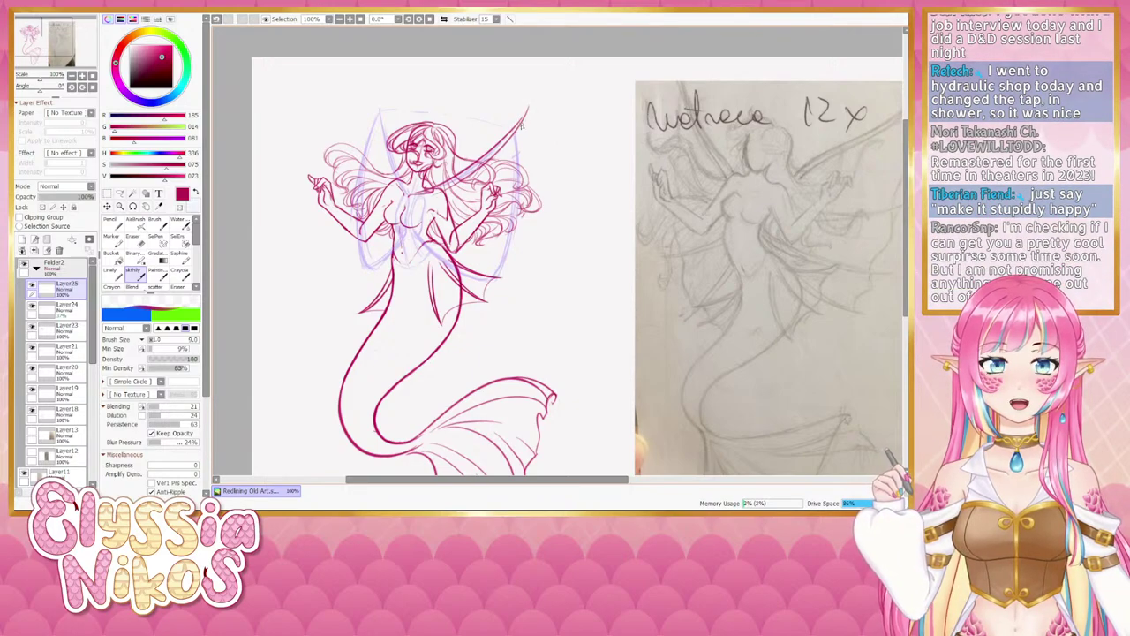
{"action": "key", "text": "ctrl+z"}
{"action": "left_click_drag", "start_coordinate": [529, 107], "coordinate": [448, 190]}
{"action": "key", "text": "ctrl+z"}
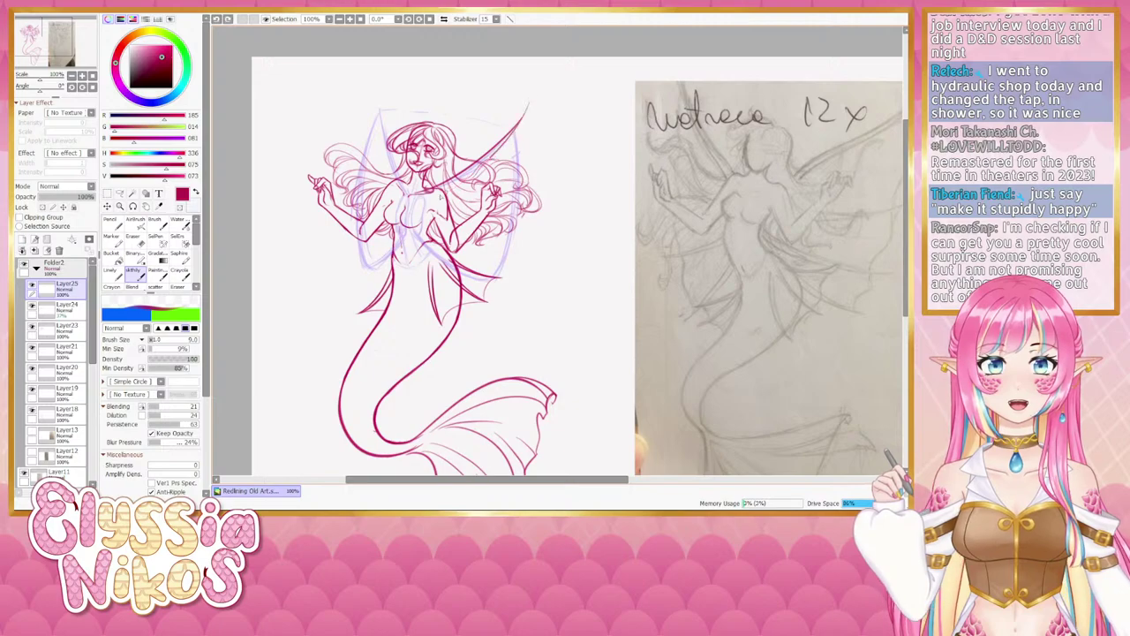
{"action": "key", "text": "ctrl+z"}
{"action": "left_click_drag", "start_coordinate": [527, 110], "coordinate": [448, 189]}
{"action": "key", "text": "ctrl+z"}
{"action": "left_click_drag", "start_coordinate": [528, 104], "coordinate": [442, 198]}
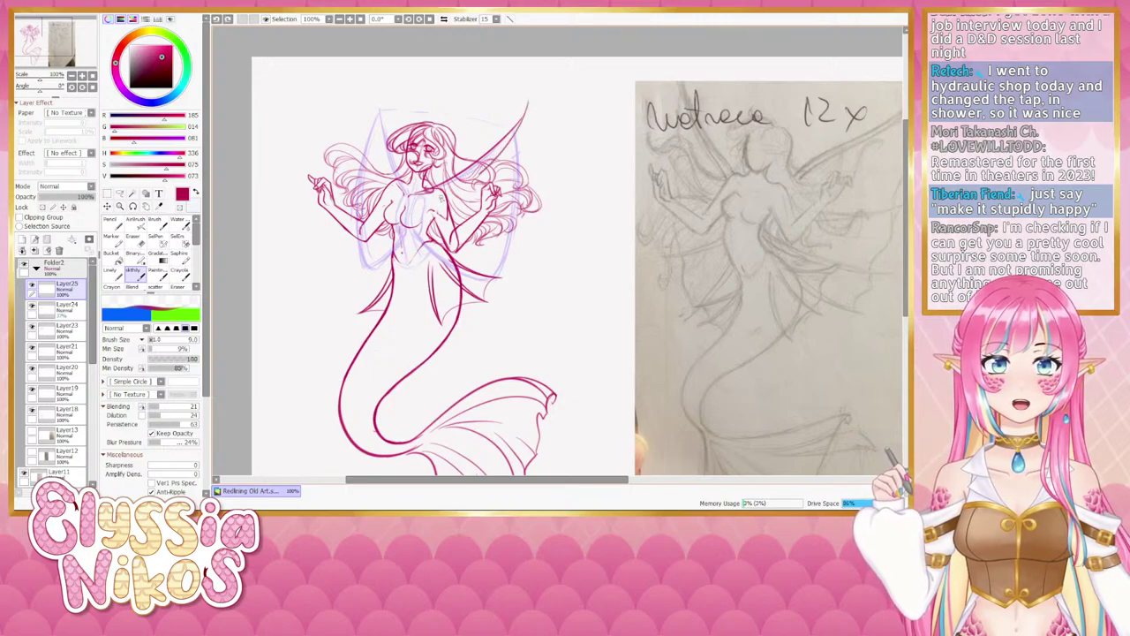
{"action": "key", "text": "ctrl+z"}
{"action": "left_click_drag", "start_coordinate": [523, 115], "coordinate": [409, 214]}
{"action": "key", "text": "ctrl+z"}
{"action": "left_click_drag", "start_coordinate": [529, 105], "coordinate": [440, 189]}
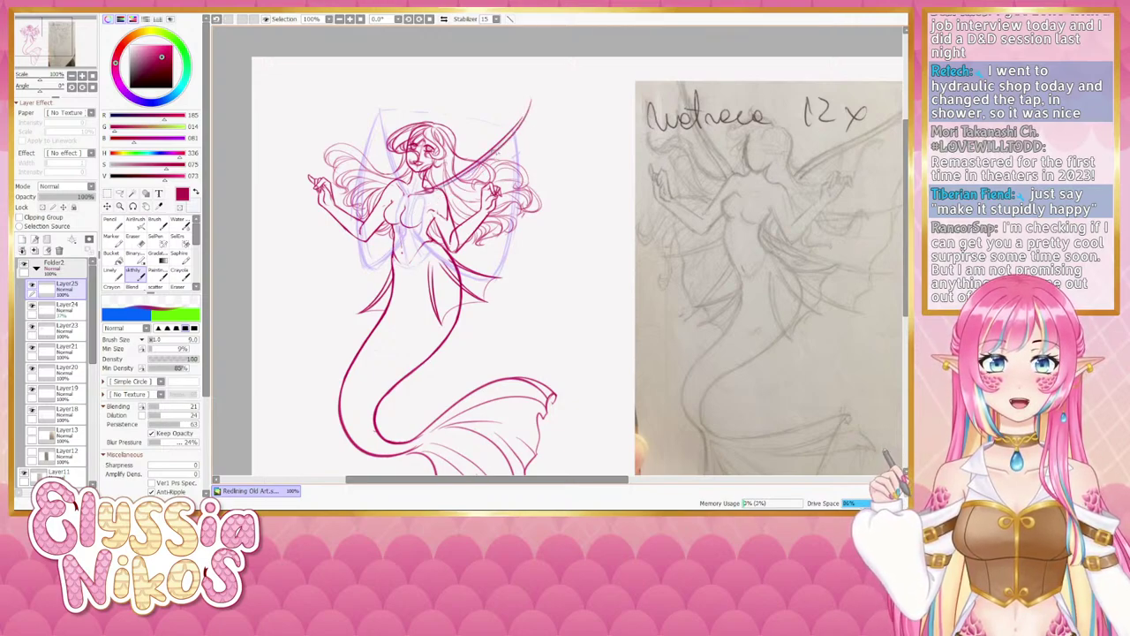
{"action": "key", "text": "ctrl+z"}
{"action": "left_click_drag", "start_coordinate": [528, 106], "coordinate": [449, 192]}
{"action": "key", "text": "ctrl+z"}
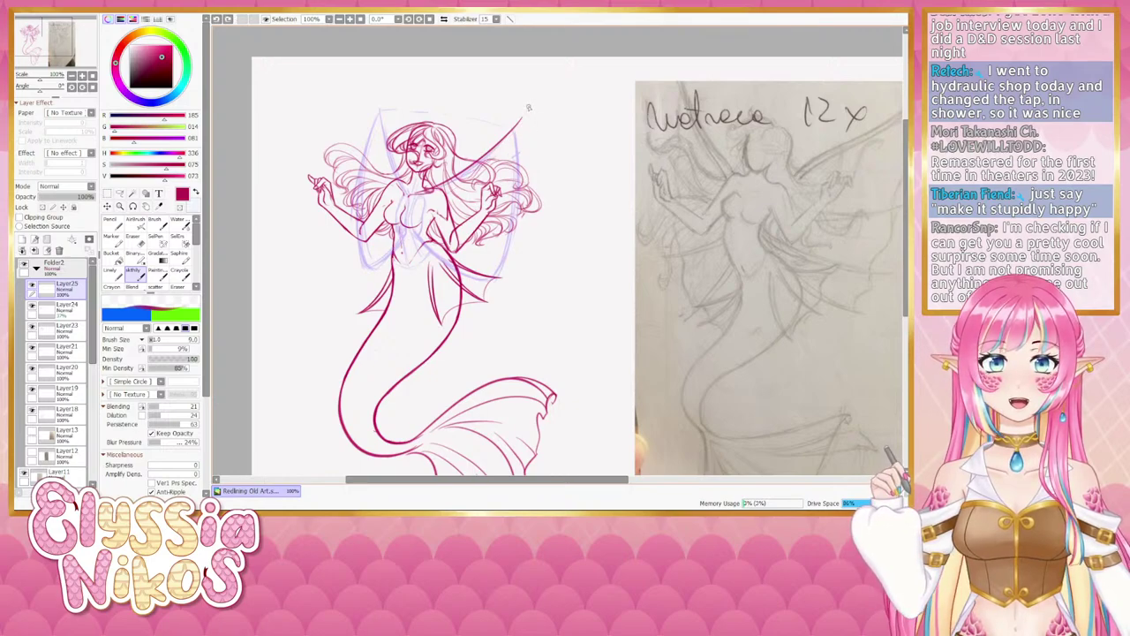
{"action": "left_click_drag", "start_coordinate": [528, 109], "coordinate": [449, 189]}
{"action": "key", "text": "ctrl+z"}
{"action": "left_click_drag", "start_coordinate": [528, 109], "coordinate": [449, 189]}
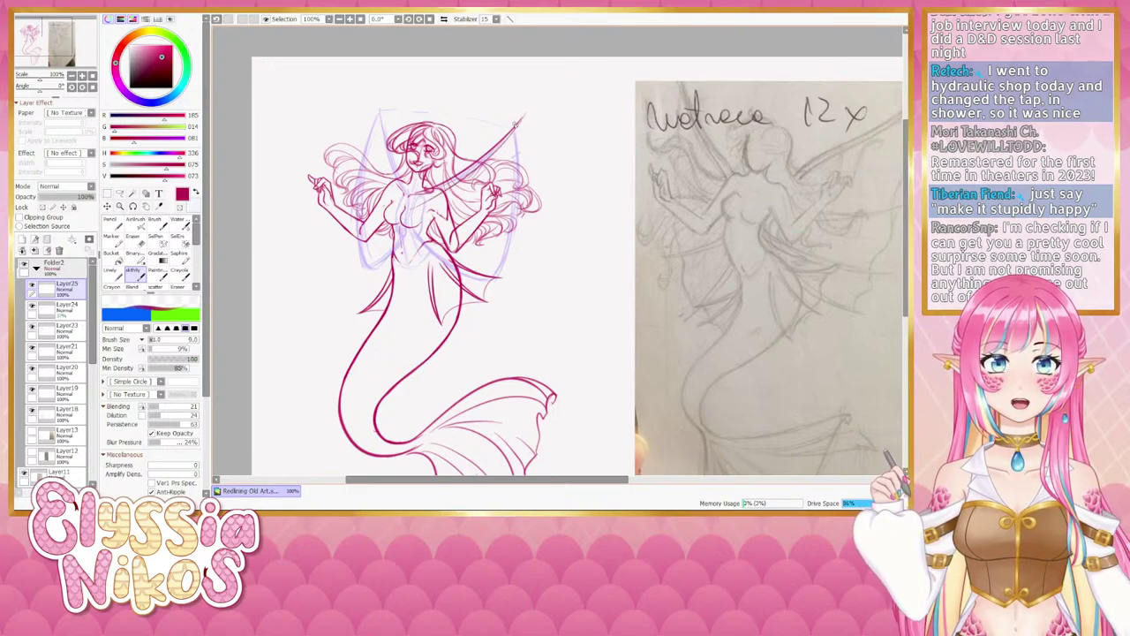
{"action": "key", "text": "ctrl+z"}
{"action": "left_click_drag", "start_coordinate": [528, 109], "coordinate": [449, 189]}
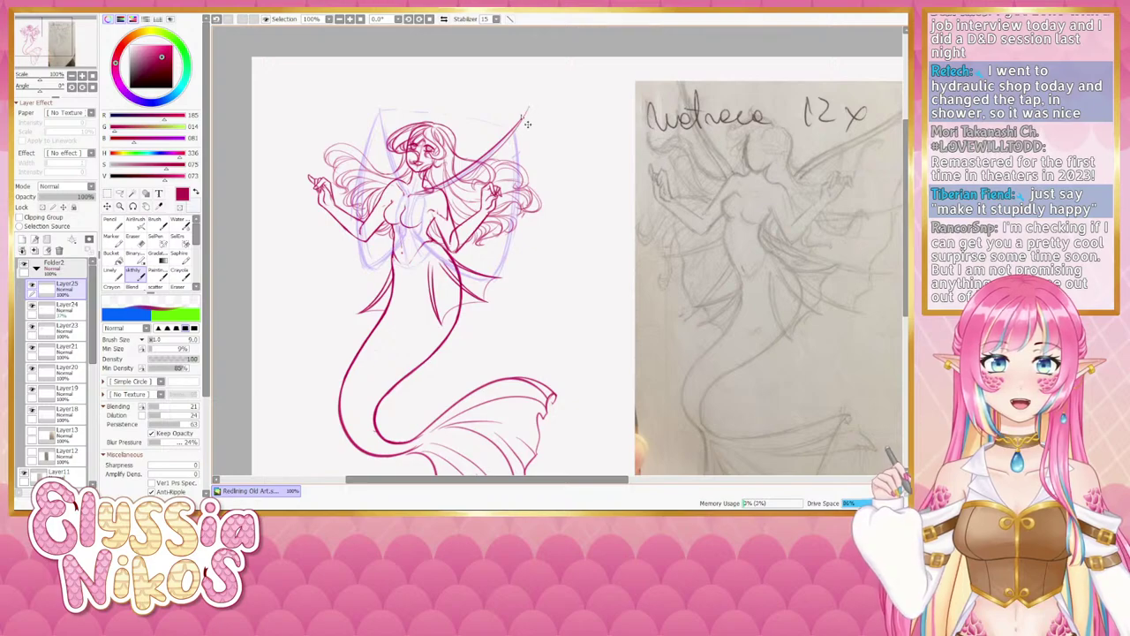
{"action": "key", "text": "ctrl+z"}
{"action": "left_click_drag", "start_coordinate": [529, 110], "coordinate": [449, 189]}
{"action": "key", "text": "ctrl+z"}
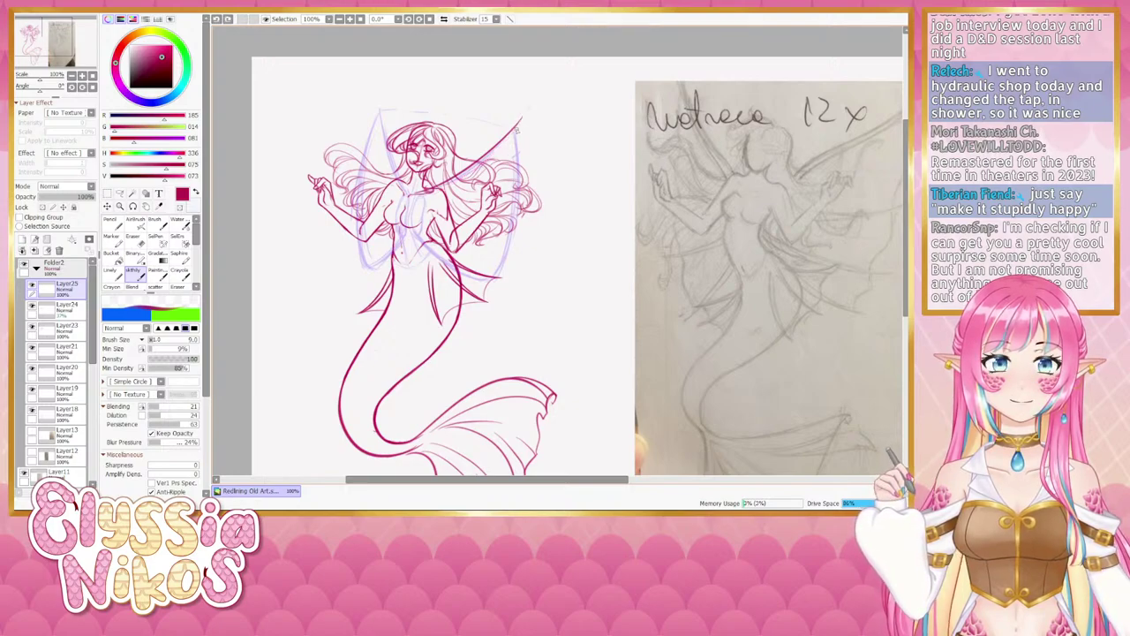
{"action": "left_click_drag", "start_coordinate": [528, 110], "coordinate": [449, 189]}
{"action": "key", "text": "ctrl+z"}
{"action": "left_click_drag", "start_coordinate": [528, 109], "coordinate": [434, 200]}
{"action": "key", "text": "ctrl+z"}
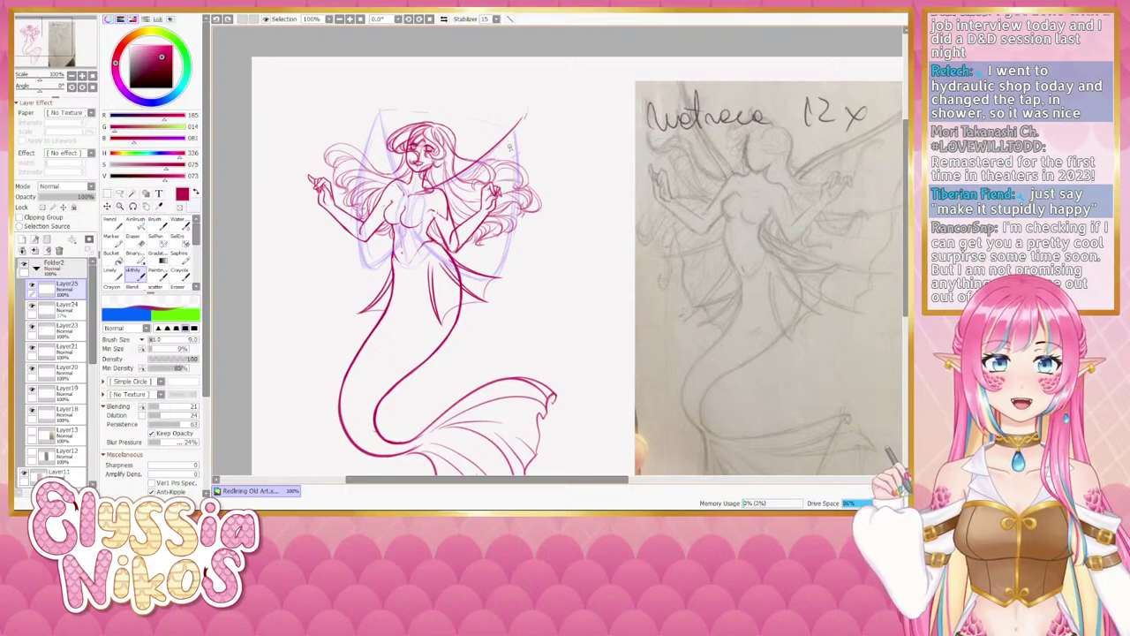
{"action": "left_click_drag", "start_coordinate": [528, 110], "coordinate": [434, 199]}
{"action": "key", "text": "ctrl+z"}
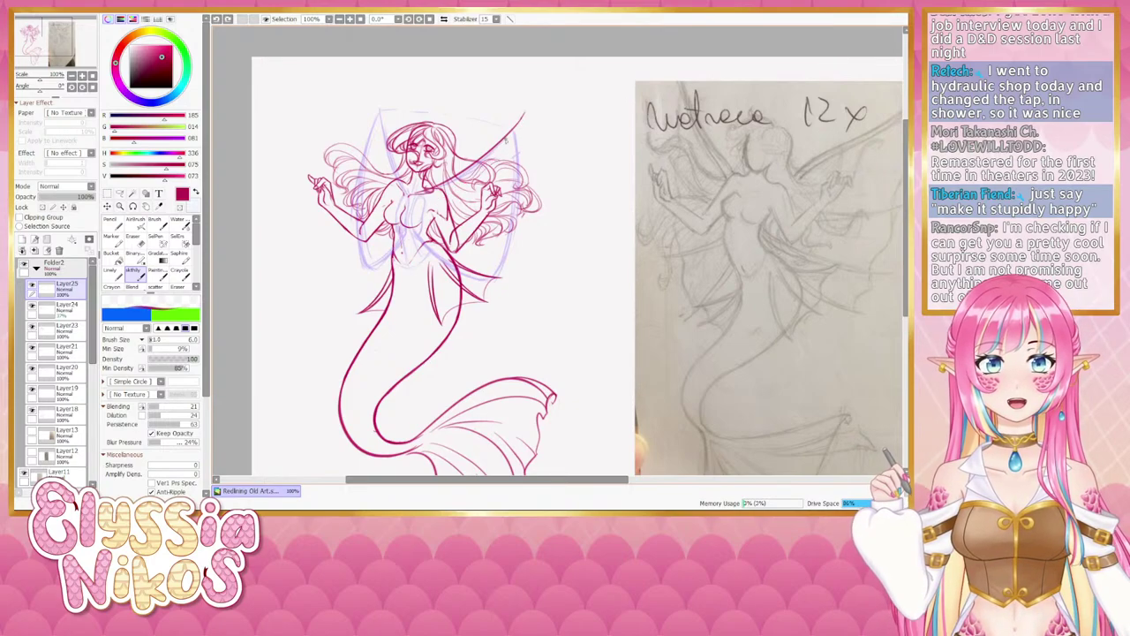
Set the brush size to 7 and retry the tapered second stroke along the wing's upper edge.
{"action": "key", "text": "ctrl+z"}
{"action": "left_click_drag", "start_coordinate": [525, 113], "coordinate": [447, 187]}
{"action": "key", "text": "]"}
{"action": "key", "text": "ctrl+z"}
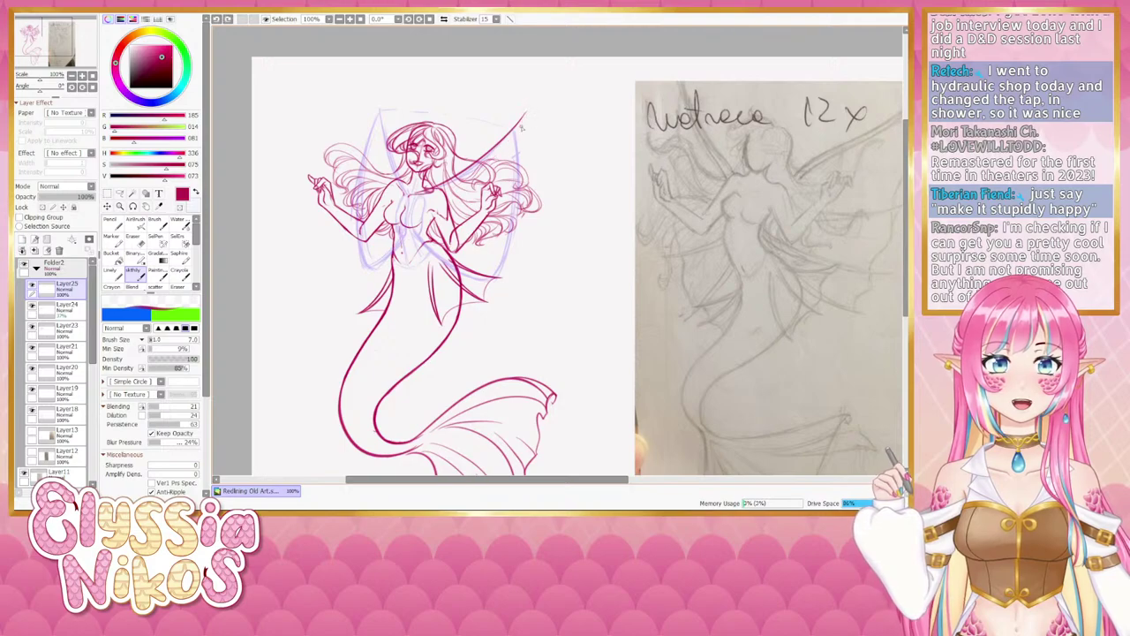
{"action": "left_click_drag", "start_coordinate": [525, 115], "coordinate": [432, 194]}
{"action": "key", "text": "ctrl+z"}
{"action": "left_click_drag", "start_coordinate": [528, 110], "coordinate": [442, 195]}
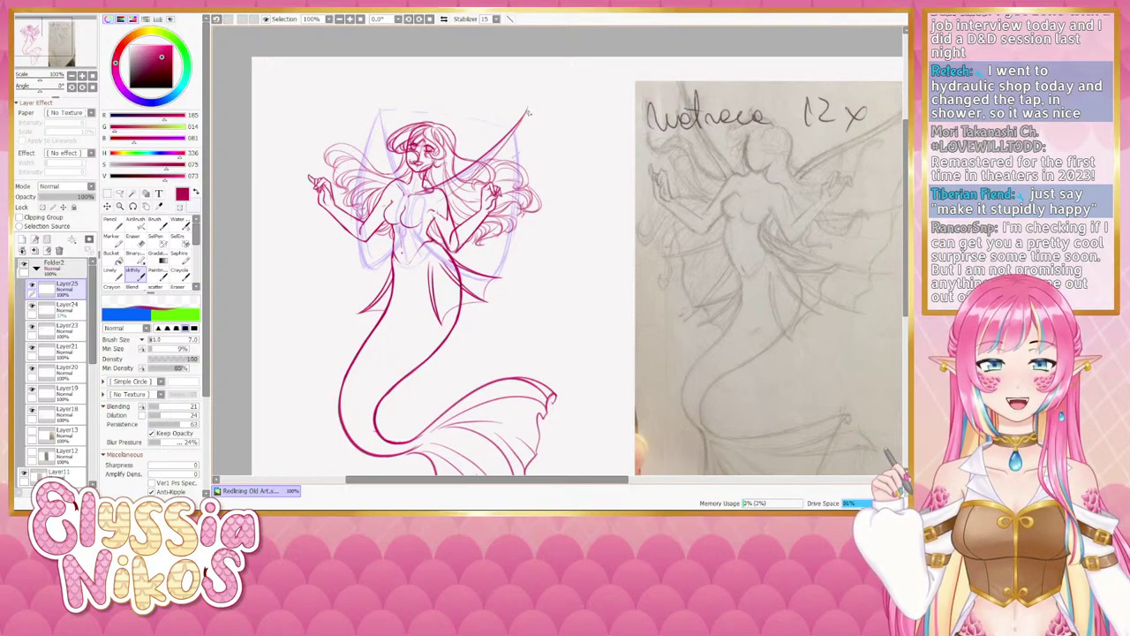
Try further size 7 strokes along the wing's upper edge to shape its thickness and pointed tip.
{"action": "key", "text": "ctrl+z"}
{"action": "left_click_drag", "start_coordinate": [484, 162], "coordinate": [428, 201]}
{"action": "key", "text": "ctrl+z"}
{"action": "left_click_drag", "start_coordinate": [484, 164], "coordinate": [424, 208]}
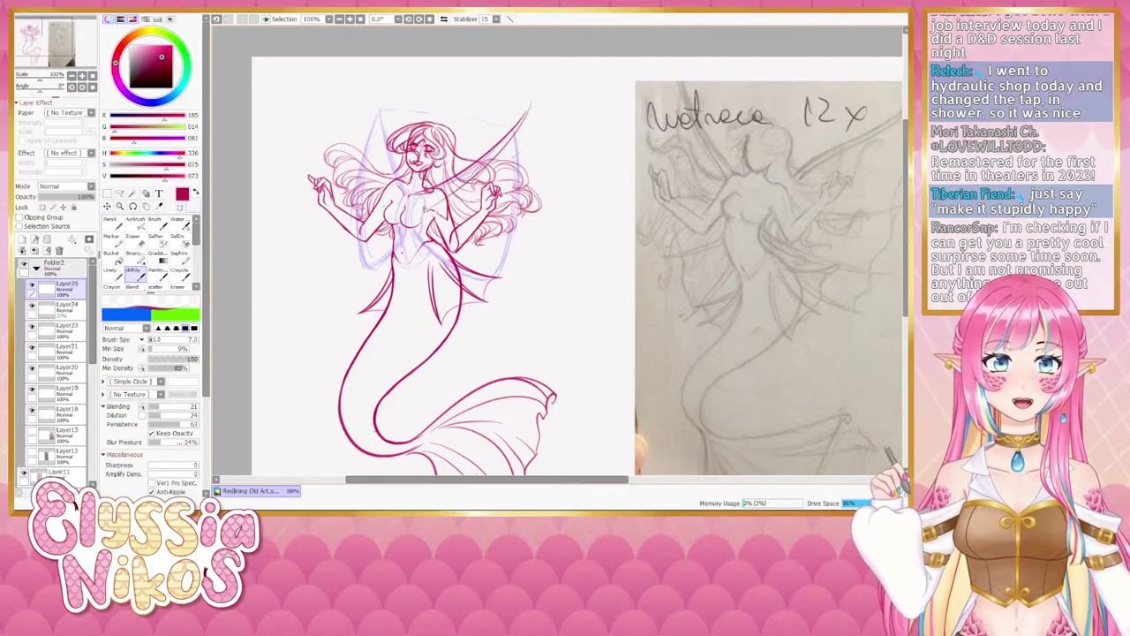
{"action": "key", "text": "ctrl+z"}
{"action": "left_click_drag", "start_coordinate": [482, 170], "coordinate": [422, 212]}
{"action": "key", "text": "ctrl+z"}
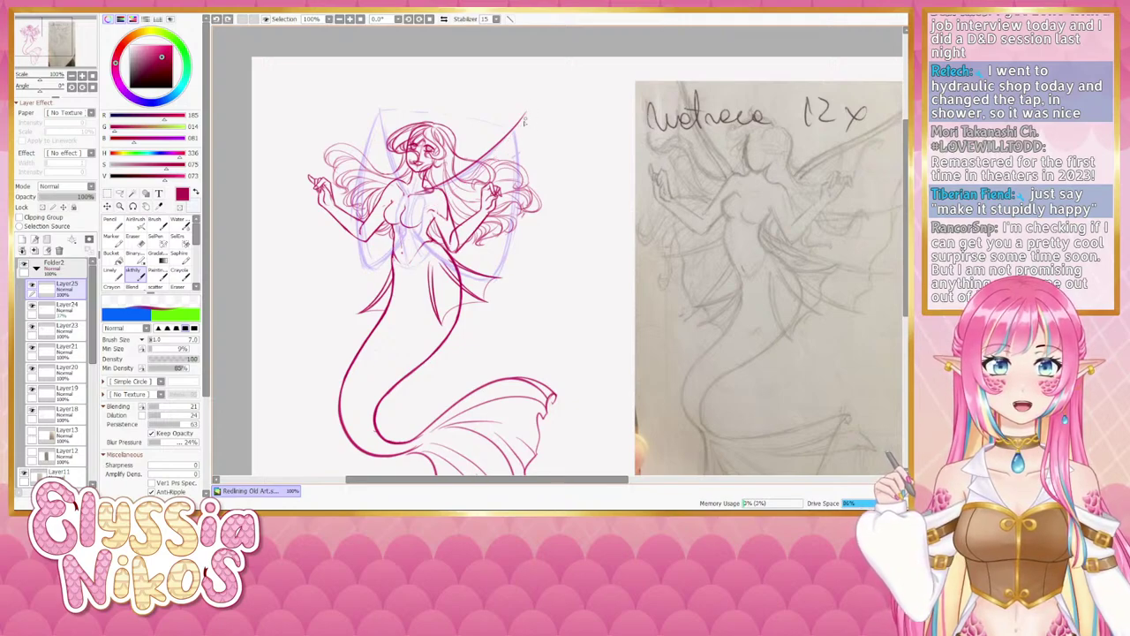
{"action": "left_click_drag", "start_coordinate": [509, 138], "coordinate": [432, 198]}
{"action": "left_click_drag", "start_coordinate": [514, 141], "coordinate": [422, 200]}
{"action": "key", "text": "ctrl+z"}
{"action": "key", "text": "ctrl+z"}
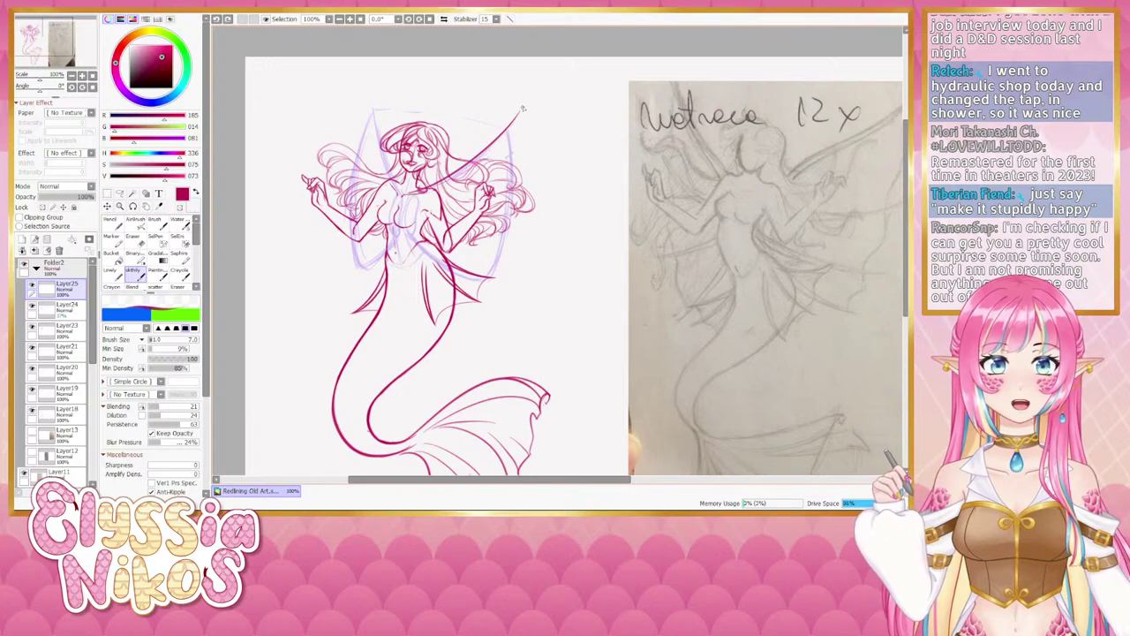
{"action": "left_click_drag", "start_coordinate": [509, 132], "coordinate": [424, 199]}
{"action": "key", "text": "ctrl+z"}
{"action": "left_click_drag", "start_coordinate": [509, 132], "coordinate": [416, 205]}
{"action": "key", "text": "ctrl+z"}
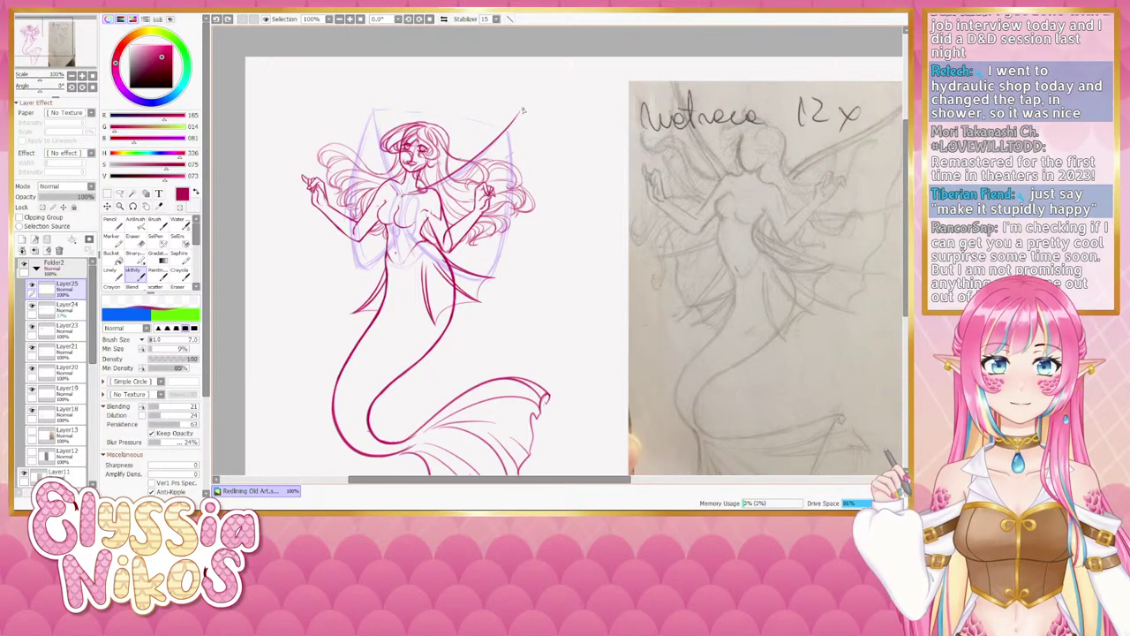
{"action": "left_click_drag", "start_coordinate": [509, 130], "coordinate": [430, 189]}
{"action": "key", "text": "ctrl+z"}
{"action": "left_click_drag", "start_coordinate": [508, 131], "coordinate": [422, 197]}
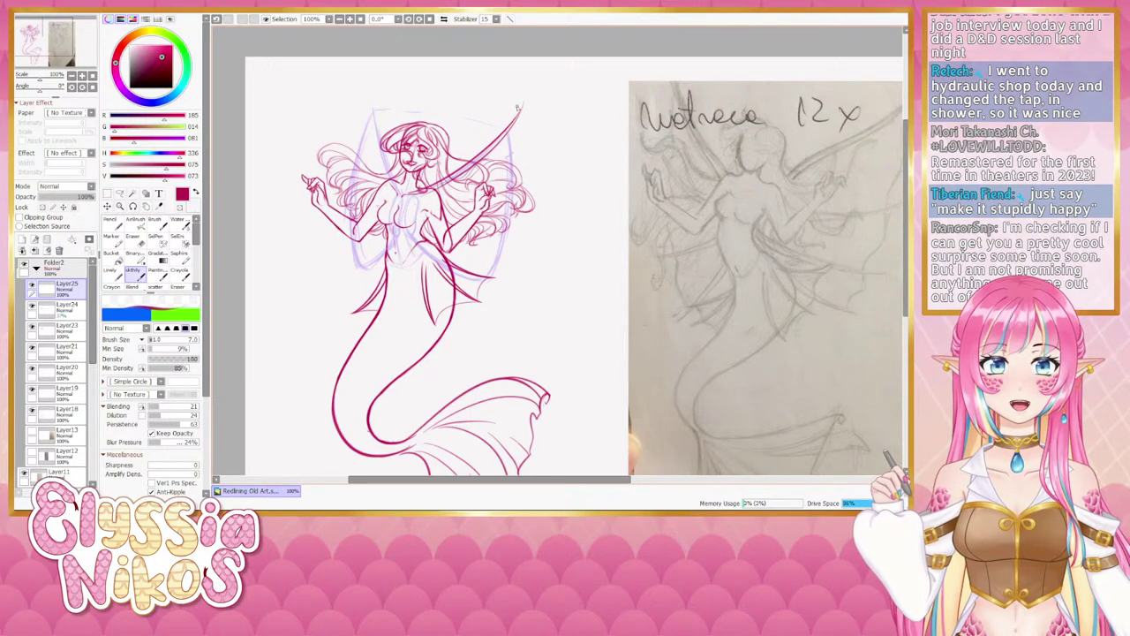
{"action": "key", "text": "ctrl+z"}
{"action": "left_click_drag", "start_coordinate": [509, 131], "coordinate": [424, 201]}
{"action": "key", "text": "ctrl+z"}
{"action": "left_click_drag", "start_coordinate": [508, 132], "coordinate": [439, 194]}
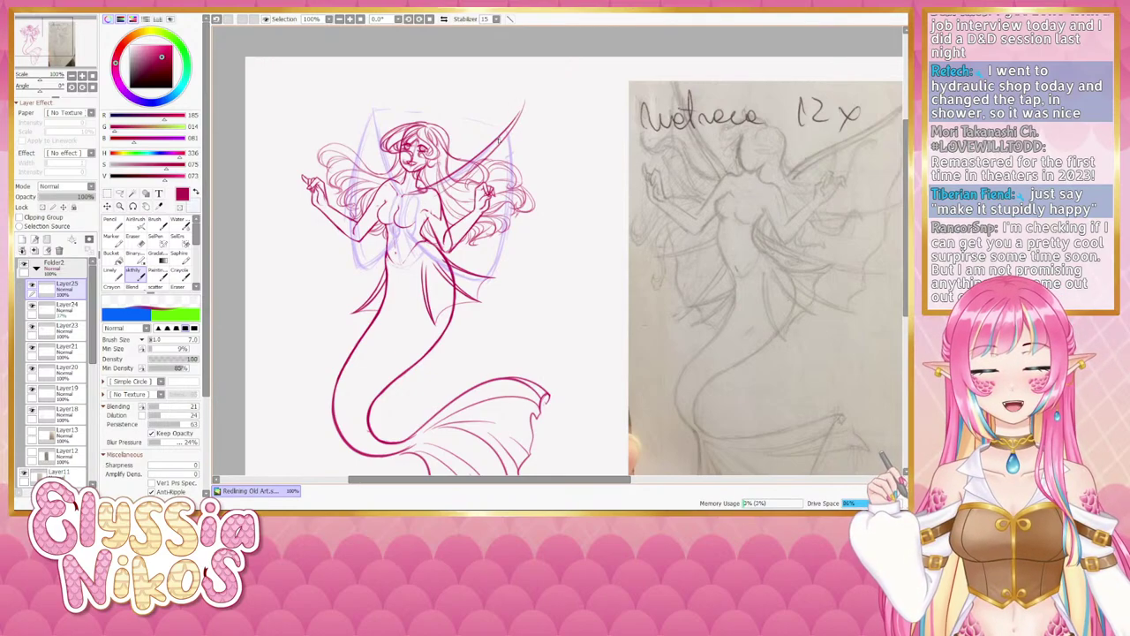
{"action": "mouse_move", "coordinate": [515, 134]}
{"action": "left_mouse_down"}
{"action": "mouse_move", "coordinate": [509, 151]}
{"action": "mouse_move", "coordinate": [515, 140]}
{"action": "left_mouse_up"}
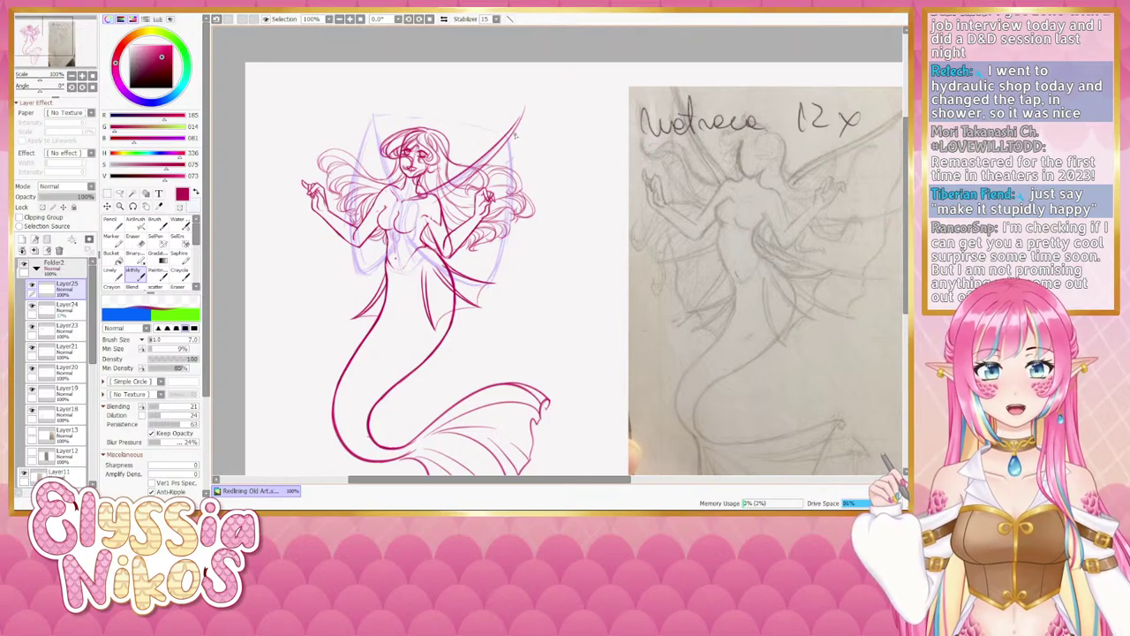
{"action": "key", "text": "ctrl+z"}
Thicken the wing's upper edge with a curved stroke that extends its tip upward and tapers toward the shoulder.
{"action": "left_click_drag", "start_coordinate": [527, 101], "coordinate": [421, 198]}
{"action": "key", "text": "ctrl+z"}
{"action": "left_click_drag", "start_coordinate": [524, 99], "coordinate": [412, 207]}
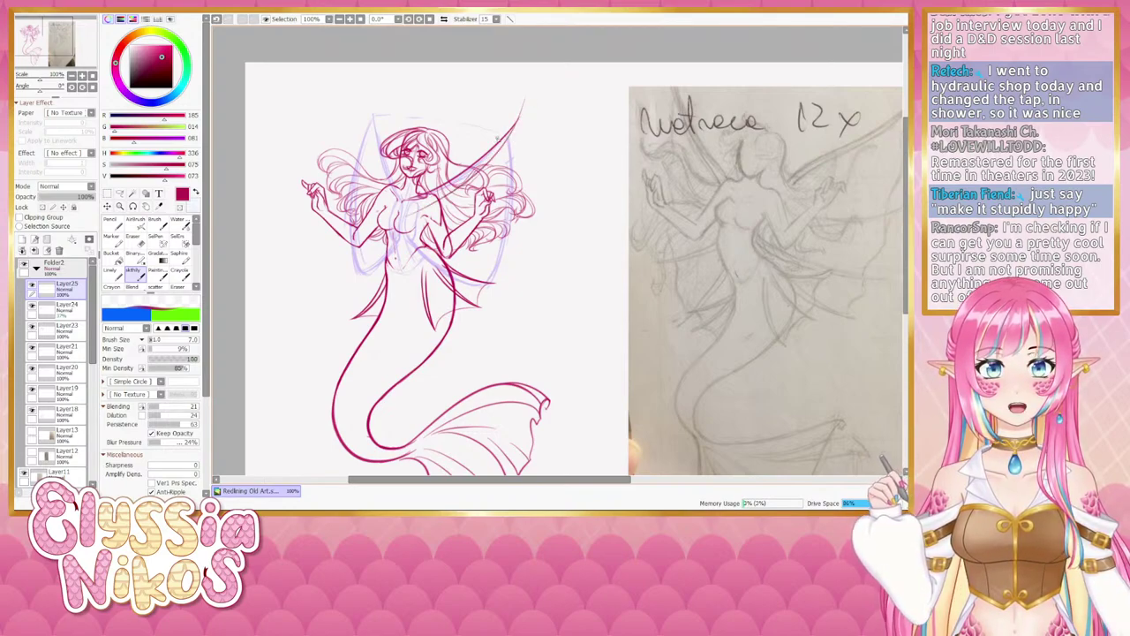
{"action": "key", "text": "ctrl+z"}
{"action": "key", "text": "ctrl+y"}
{"action": "key", "text": "ctrl+z"}
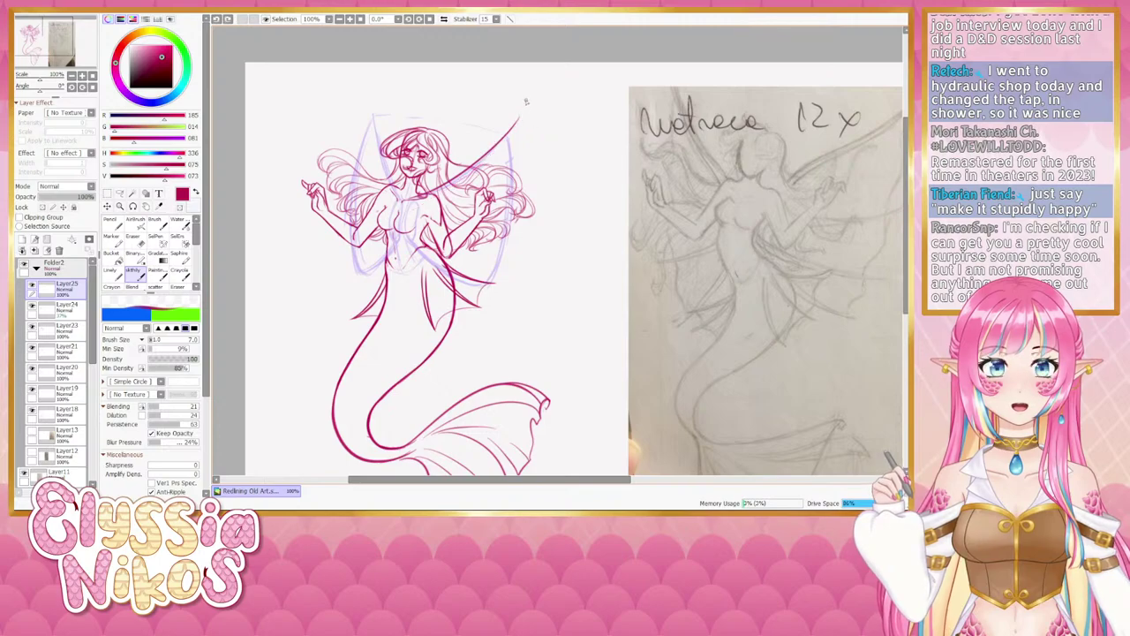
{"action": "key", "text": "ctrl+y"}
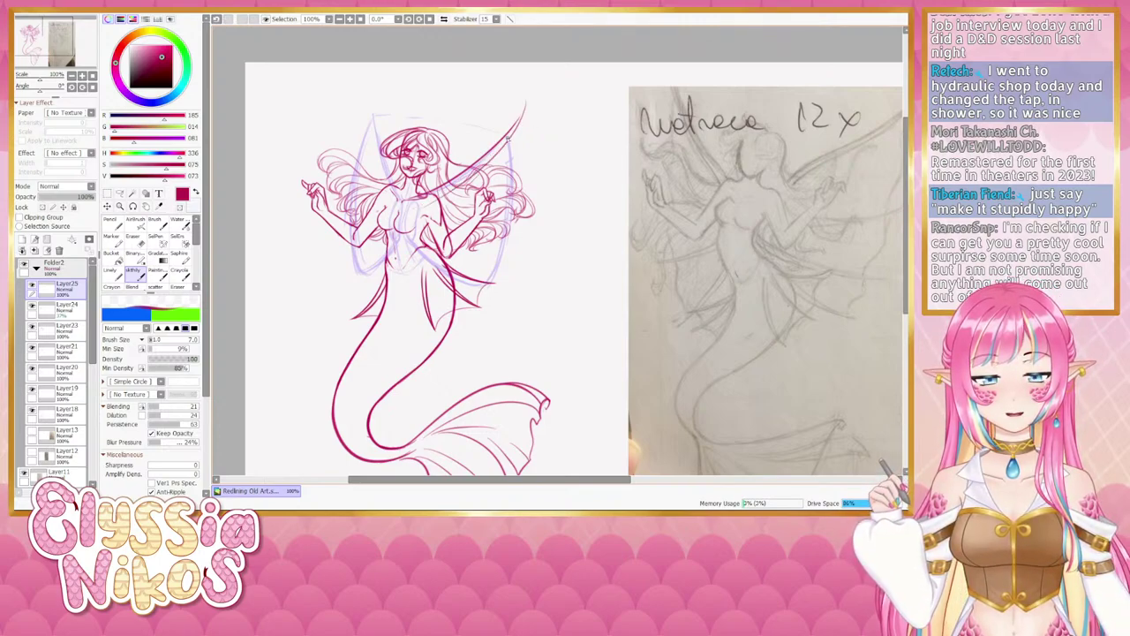
Try tapered strokes from the right-hand wing's outer tip toward the shoulder to thicken its upper edge.
{"action": "key", "text": "ctrl+z"}
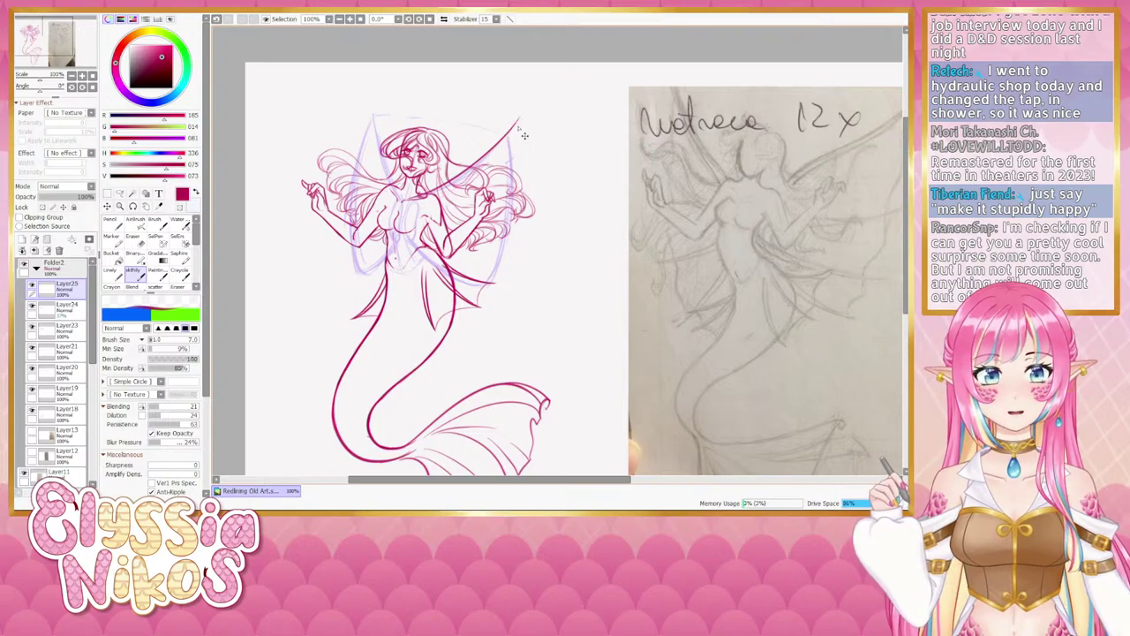
{"action": "key", "text": "ctrl+y"}
{"action": "key", "text": "ctrl+z"}
{"action": "left_click_drag", "start_coordinate": [525, 103], "coordinate": [437, 206]}
{"action": "key", "text": "ctrl+y"}
{"action": "key", "text": "ctrl+z"}
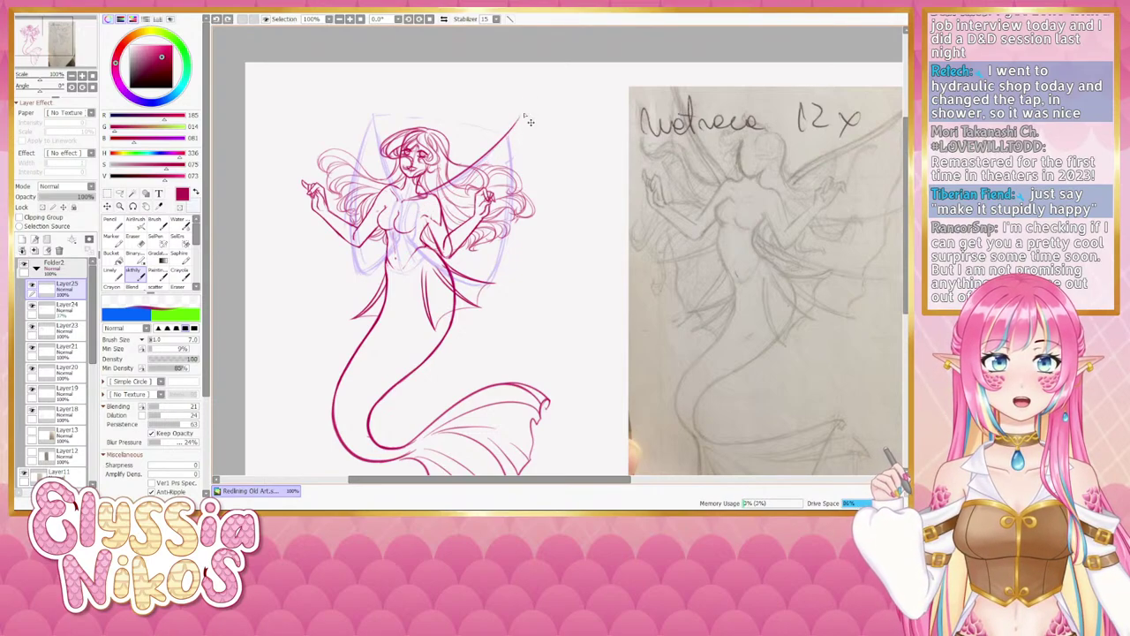
{"action": "key", "text": "ctrl+y"}
{"action": "key", "text": "ctrl+z"}
{"action": "key", "text": "ctrl+y"}
{"action": "key", "text": "ctrl+z"}
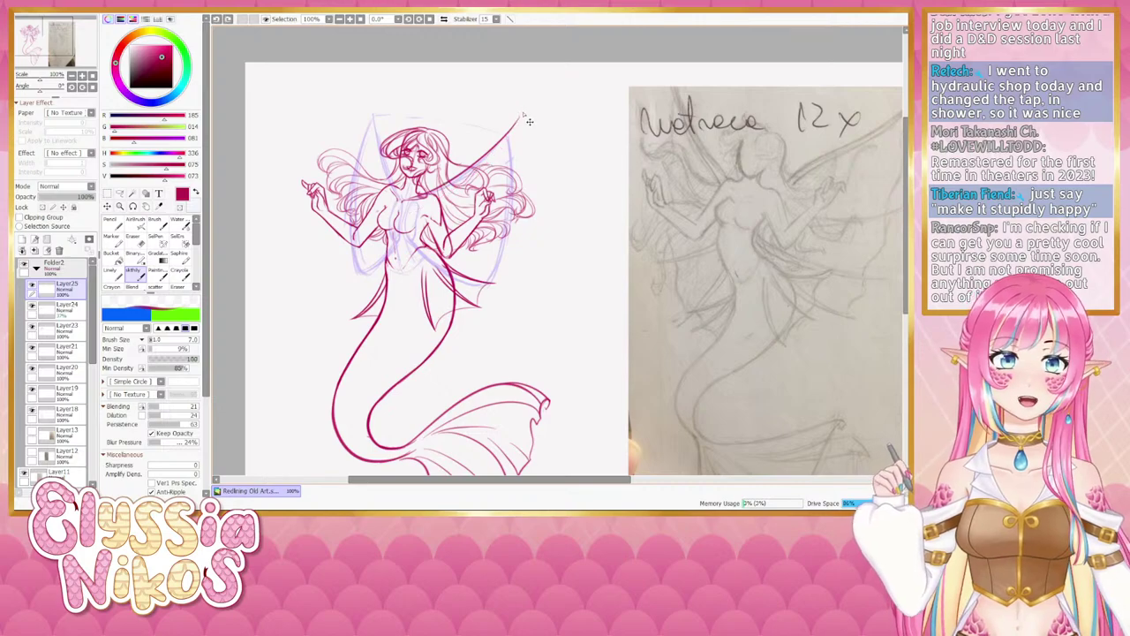
{"action": "key", "text": "ctrl+y"}
{"action": "key", "text": "ctrl+z"}
{"action": "key", "text": "ctrl+y"}
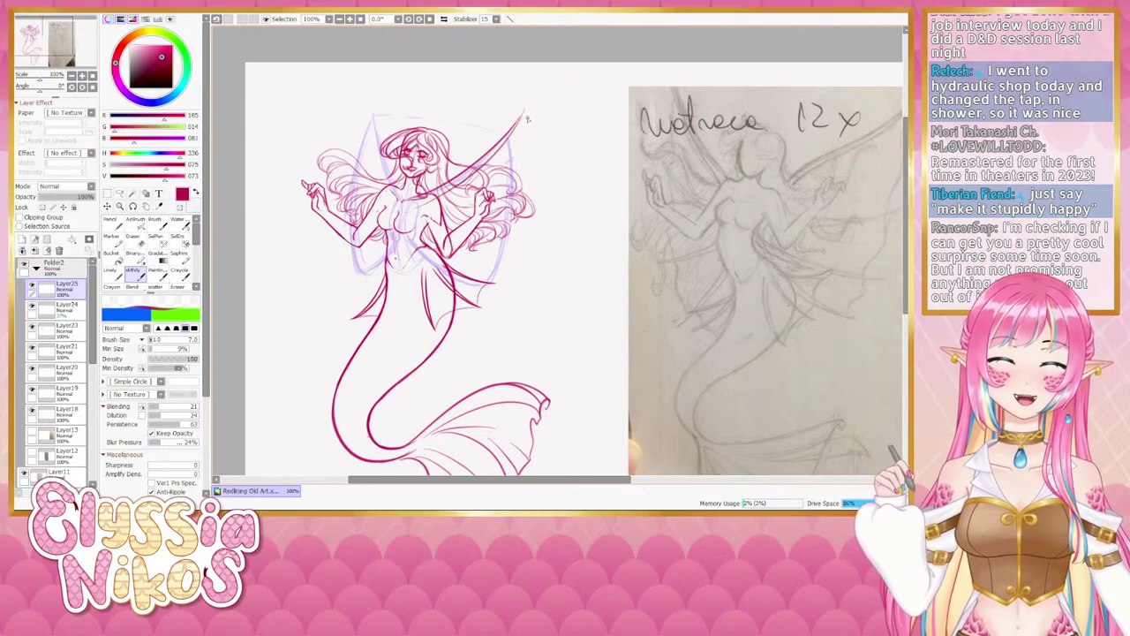
Try longer curved strokes along the right-hand wing's upper edge, starting higher to extend its pointed tip.
{"action": "key", "text": "ctrl+z"}
{"action": "left_click_drag", "start_coordinate": [528, 104], "coordinate": [484, 164]}
{"action": "key", "text": "ctrl+z"}
{"action": "key", "text": "ctrl+y"}
{"action": "key", "text": "ctrl+z"}
{"action": "key", "text": "ctrl+y"}
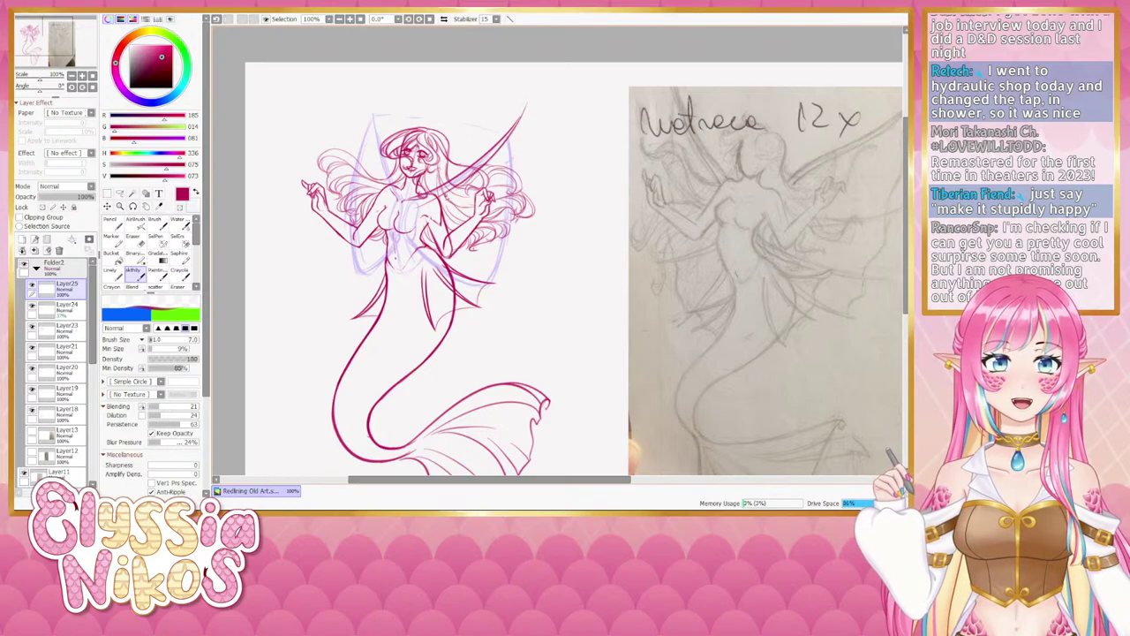
{"action": "key", "text": "ctrl+z"}
{"action": "key", "text": "ctrl+y"}
{"action": "key", "text": "ctrl+z"}
{"action": "left_click_drag", "start_coordinate": [521, 118], "coordinate": [484, 166]}
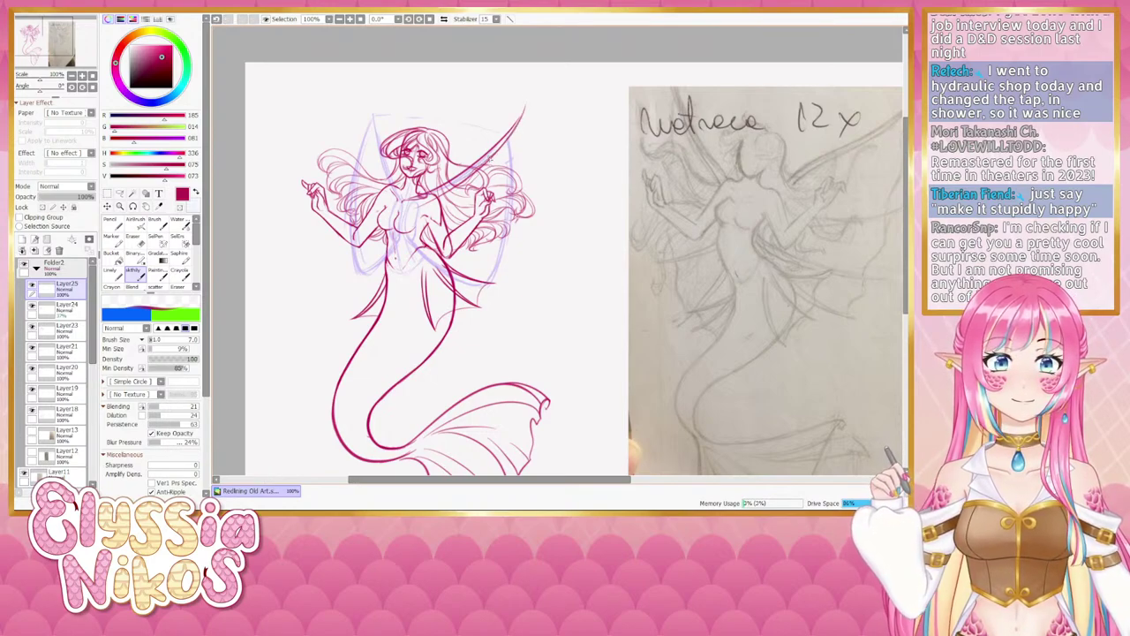
{"action": "key", "text": "ctrl+z"}
{"action": "left_click_drag", "start_coordinate": [526, 106], "coordinate": [468, 178]}
{"action": "key", "text": "ctrl+z"}
{"action": "left_click_drag", "start_coordinate": [523, 113], "coordinate": [468, 177]}
{"action": "key", "text": "ctrl+z"}
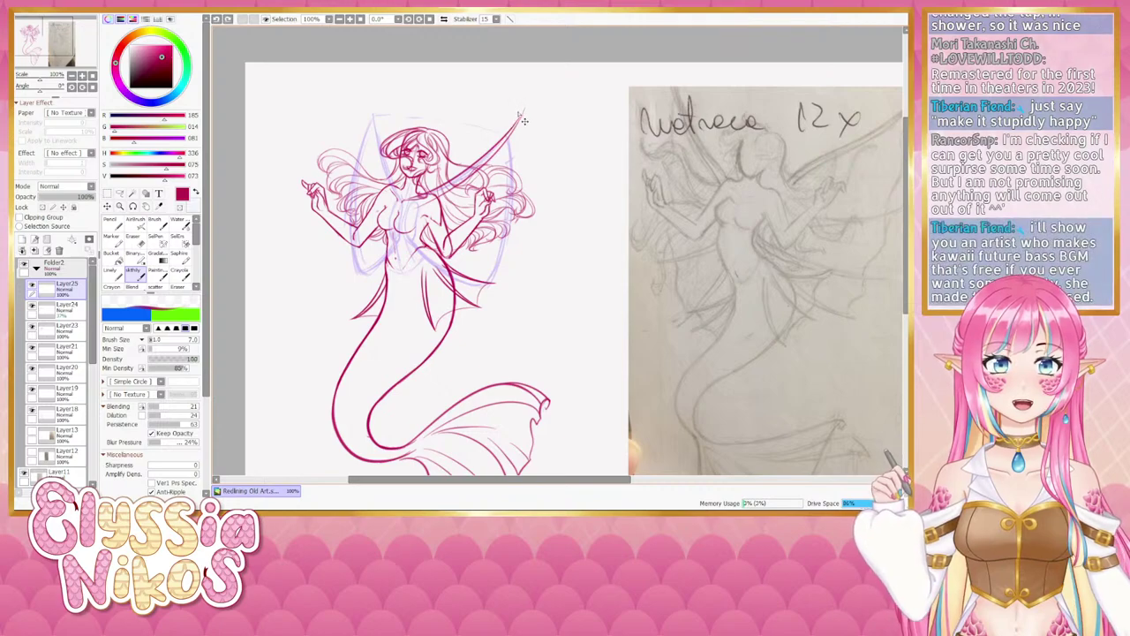
Redraw the right-hand wing's thickening stroke with an extended pointed tip, tapering along the upper edge toward the shoulder.
{"action": "key", "text": "ctrl+y"}
{"action": "key", "text": "ctrl+z"}
{"action": "key", "text": "ctrl+y"}
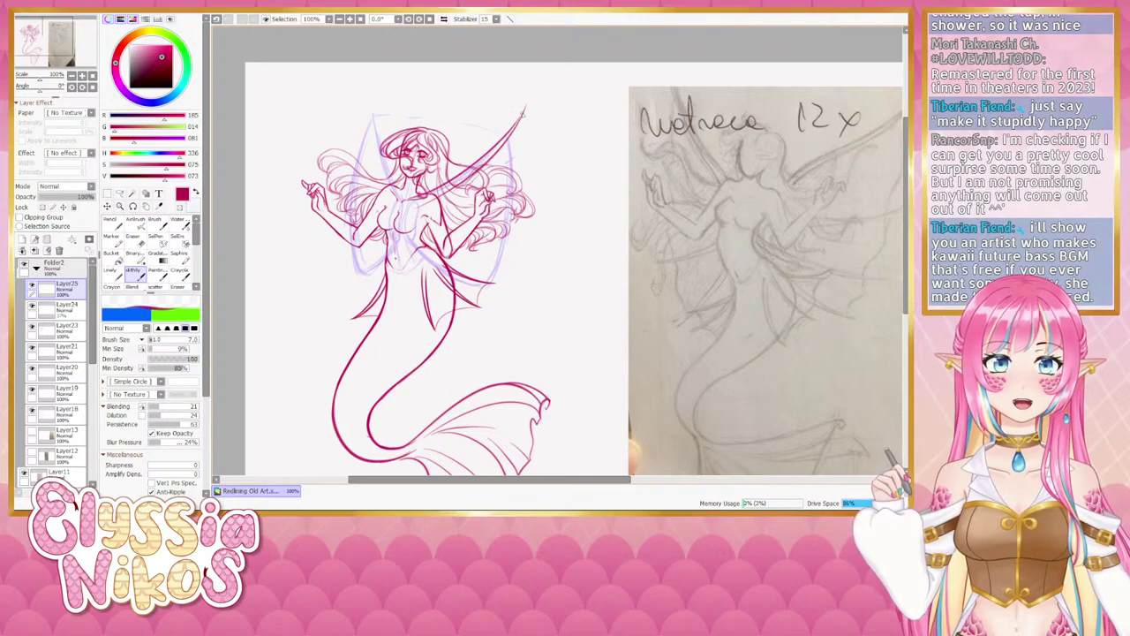
{"action": "key", "text": "ctrl+z"}
{"action": "key", "text": "ctrl+y"}
{"action": "key", "text": "ctrl+z"}
{"action": "key", "text": "ctrl+y"}
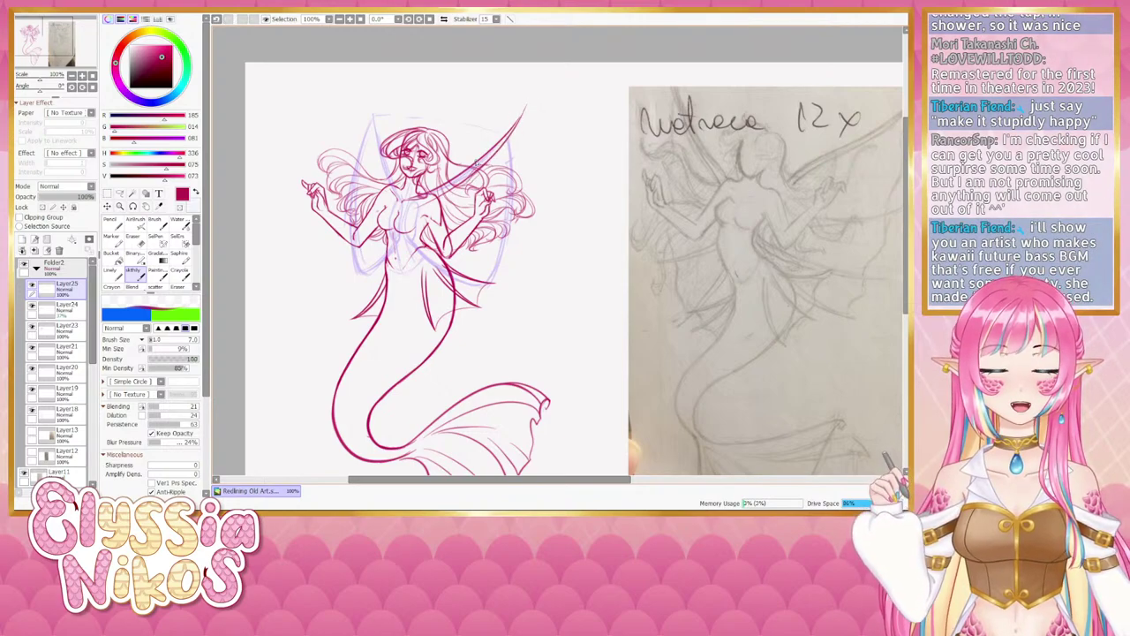
{"action": "mouse_move", "coordinate": [476, 161]}
{"action": "left_mouse_down"}
{"action": "mouse_move", "coordinate": [488, 161]}
{"action": "mouse_move", "coordinate": [425, 203]}
{"action": "left_mouse_up"}
{"action": "key", "text": "ctrl+z"}
Try a curved upper-edge stroke for the left-hand wing, from a tip above the purple guide down to the shoulder.
{"action": "left_click_drag", "start_coordinate": [381, 106], "coordinate": [395, 181]}
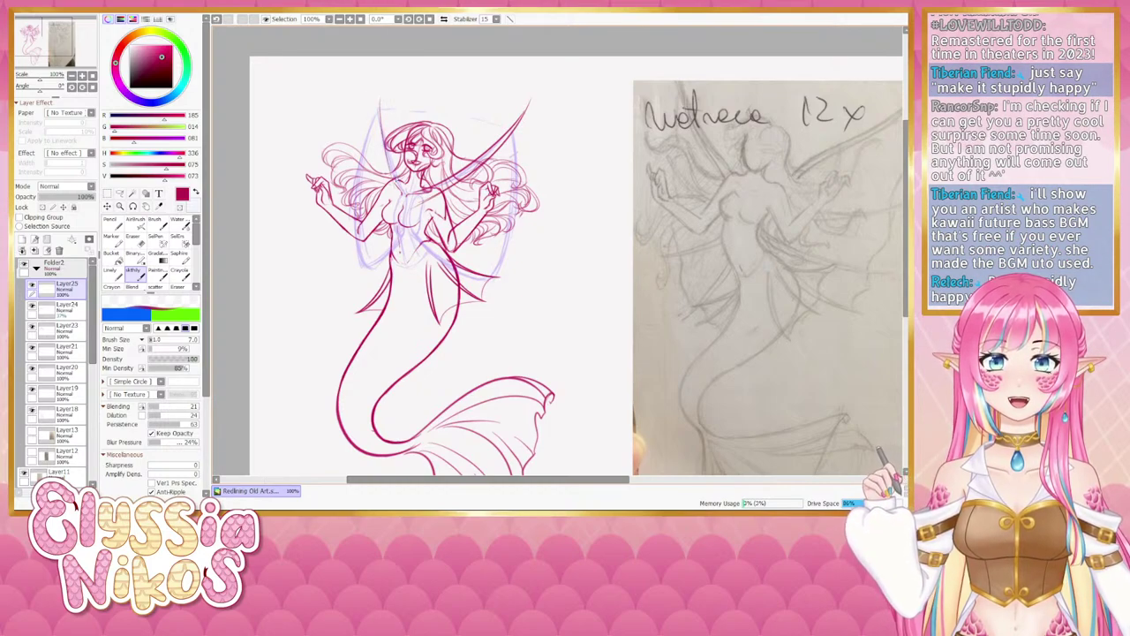
{"action": "key", "text": "ctrl+z"}
{"action": "left_click_drag", "start_coordinate": [380, 99], "coordinate": [410, 196]}
{"action": "key", "text": "ctrl+z"}
{"action": "mouse_move", "coordinate": [380, 92]}
{"action": "left_mouse_down"}
{"action": "mouse_move", "coordinate": [408, 189]}
{"action": "mouse_move", "coordinate": [384, 141]}
{"action": "mouse_move", "coordinate": [411, 195]}
{"action": "left_mouse_up"}
{"action": "key", "text": "ctrl+z"}
{"action": "key", "text": "ctrl+z"}
{"action": "key", "text": "ctrl+z"}
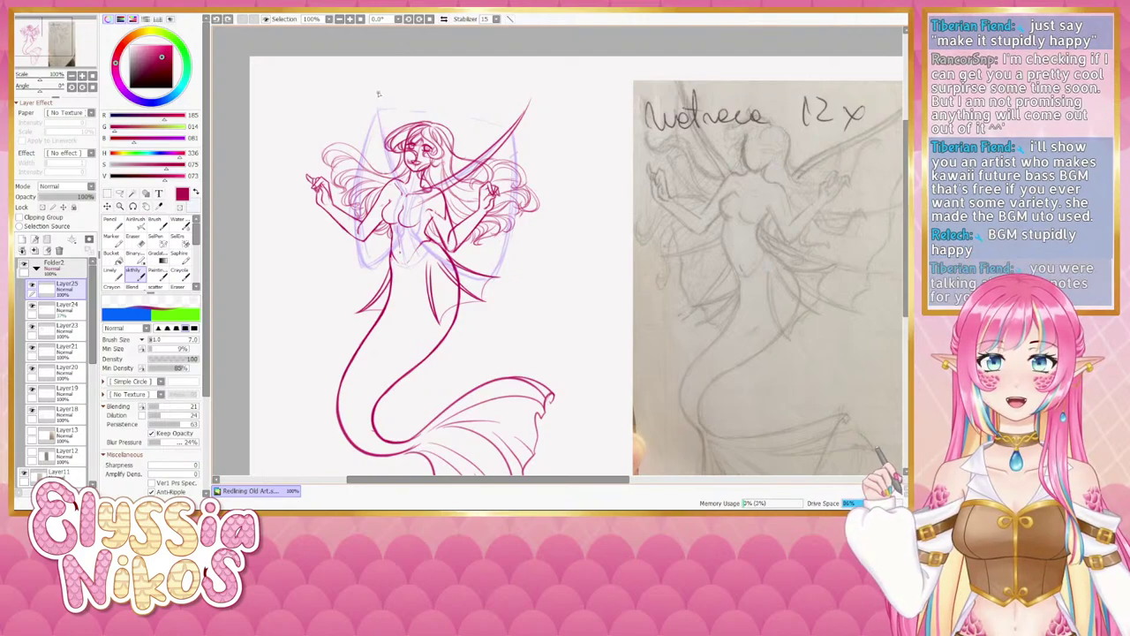
{"action": "key", "text": "ctrl+y"}
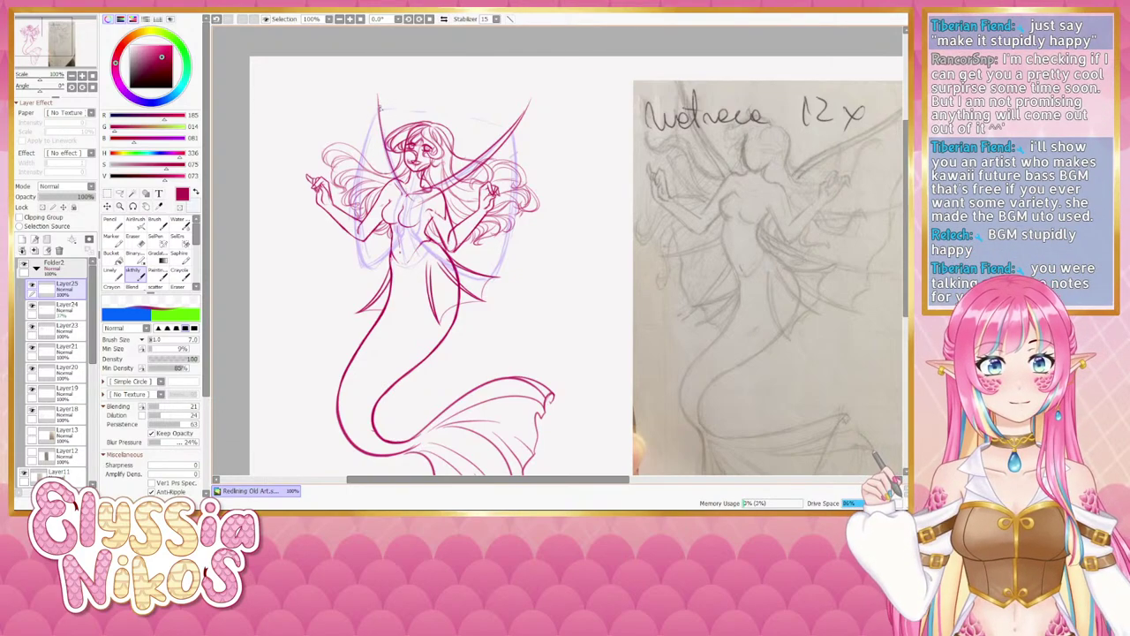
{"action": "key", "text": "ctrl+z"}
{"action": "key", "text": "ctrl+y"}
{"action": "key", "text": "ctrl+z"}
{"action": "key", "text": "ctrl+y"}
{"action": "key", "text": "ctrl+z"}
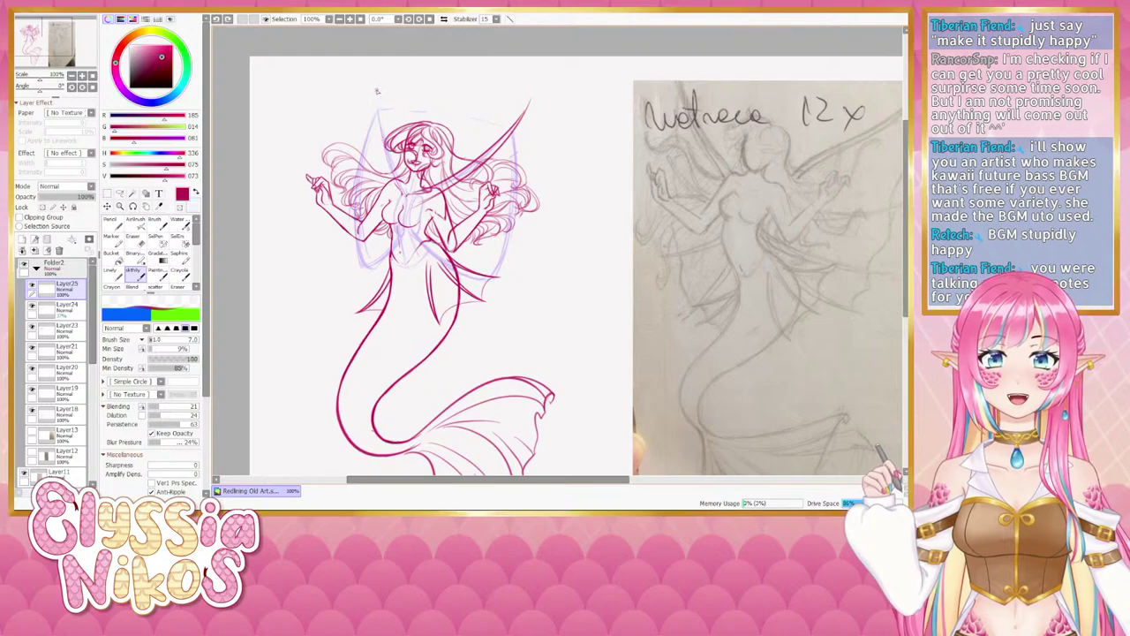
Try further left-hand wing edge strokes with a higher tip, curving down past the hair to the neck.
{"action": "left_click_drag", "start_coordinate": [377, 91], "coordinate": [395, 166]}
{"action": "key", "text": "ctrl+z"}
{"action": "key", "text": "ctrl+z"}
{"action": "left_click_drag", "start_coordinate": [379, 93], "coordinate": [411, 207]}
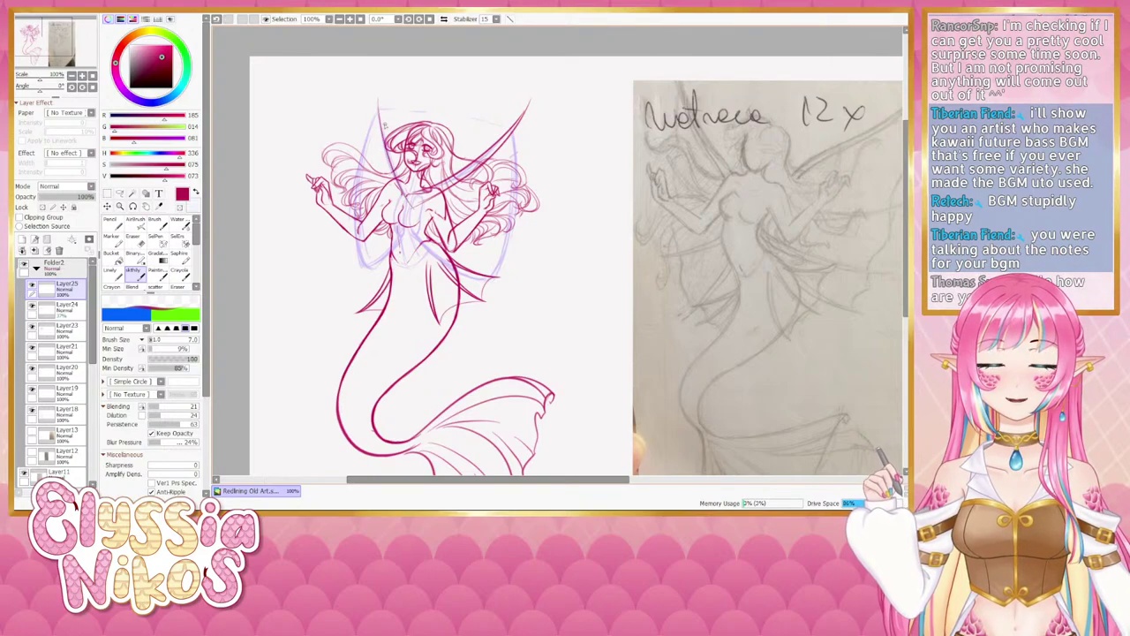
{"action": "key", "text": "ctrl+z"}
{"action": "key", "text": "ctrl+z"}
{"action": "left_click_drag", "start_coordinate": [378, 95], "coordinate": [398, 181]}
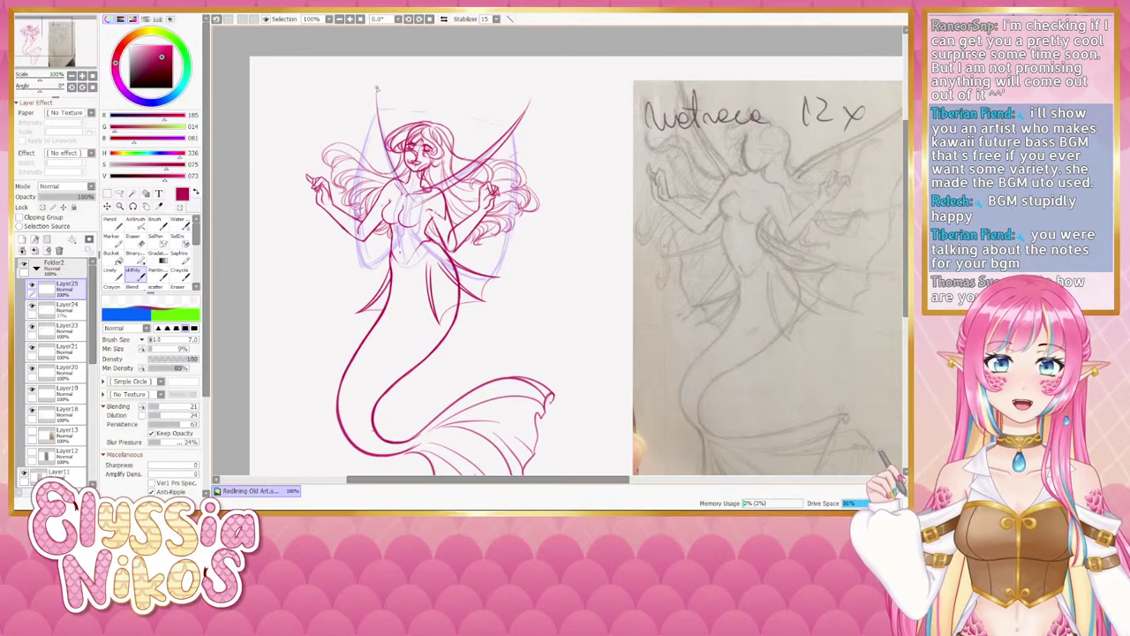
{"action": "key", "text": "ctrl+y"}
{"action": "key", "text": "ctrl+z"}
{"action": "key", "text": "ctrl+y"}
{"action": "key", "text": "ctrl+z"}
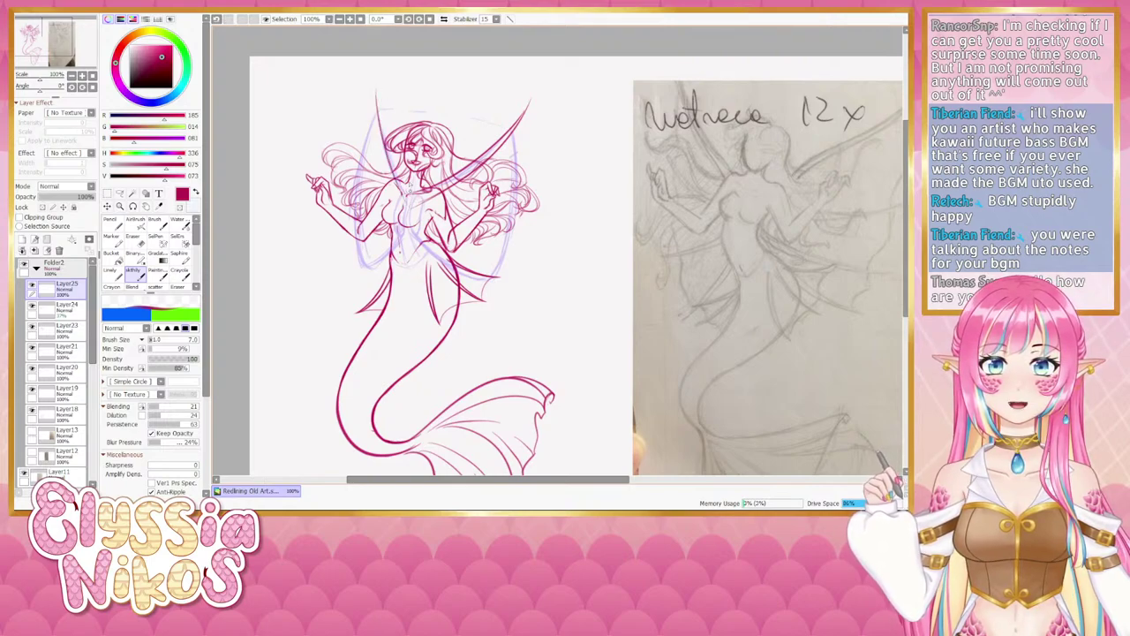
{"action": "key", "text": "ctrl+z"}
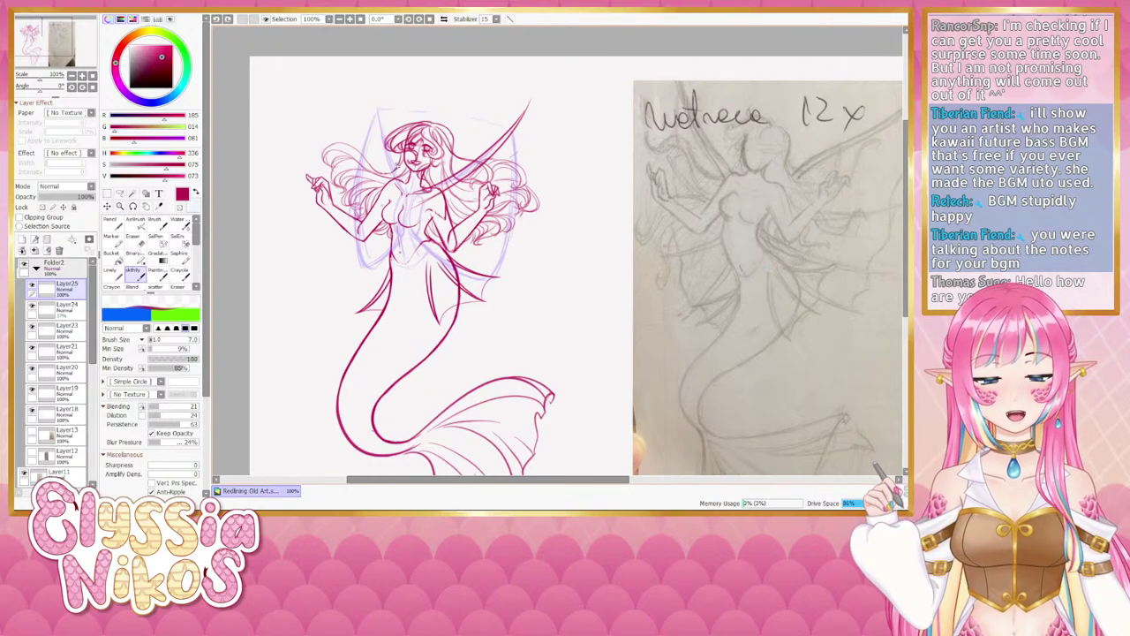
Draw the left-hand wing's upper edge as a curved line from its high tip down past the hair toward the shoulder.
{"action": "left_click_drag", "start_coordinate": [403, 159], "coordinate": [403, 181]}
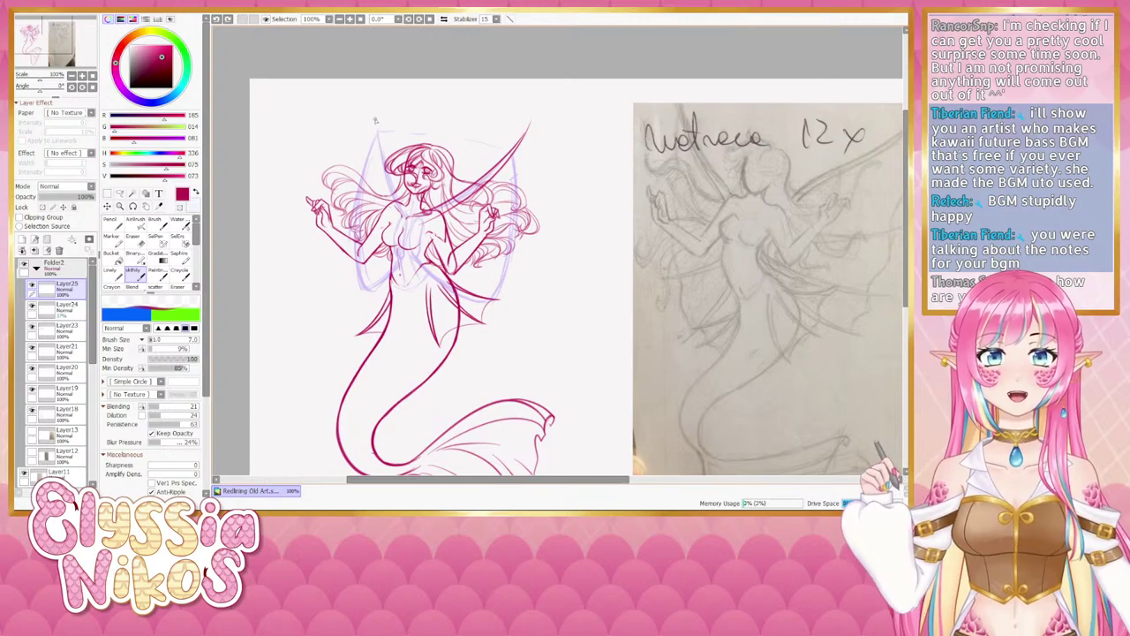
{"action": "key", "text": "ctrl+z"}
{"action": "key", "text": "ctrl+y"}
{"action": "key", "text": "ctrl+z"}
{"action": "key", "text": "ctrl+y"}
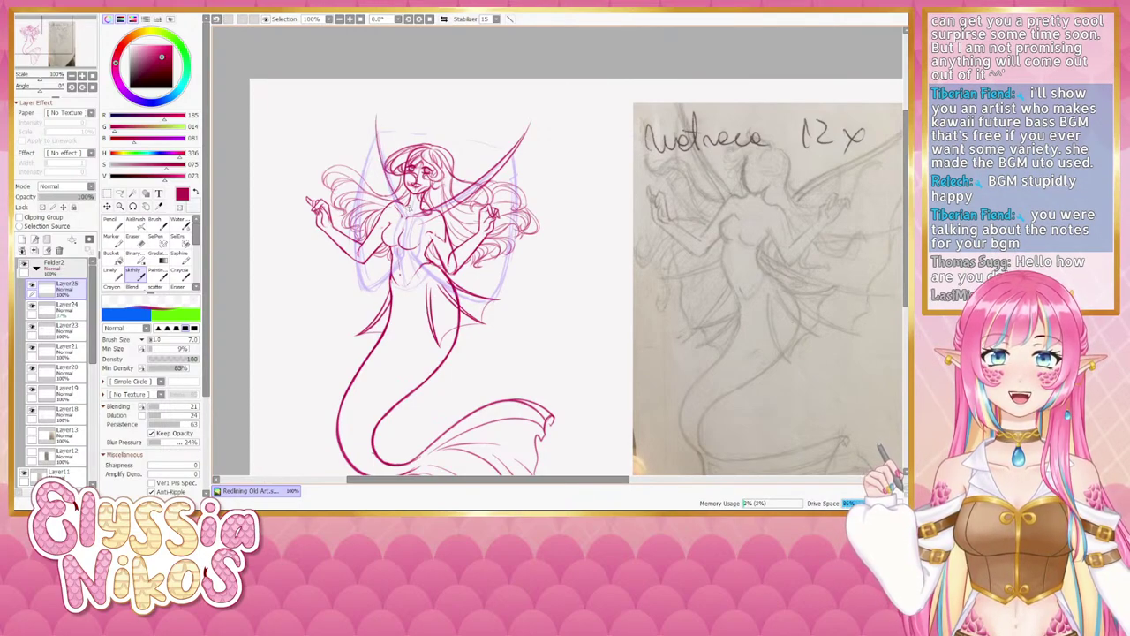
Try a second tapered stroke beside the left-hand wing's edge line to thicken it from tip to shoulder.
{"action": "key", "text": "ctrl+z"}
{"action": "key", "text": "ctrl+y"}
{"action": "key", "text": "ctrl+z"}
{"action": "key", "text": "ctrl+y"}
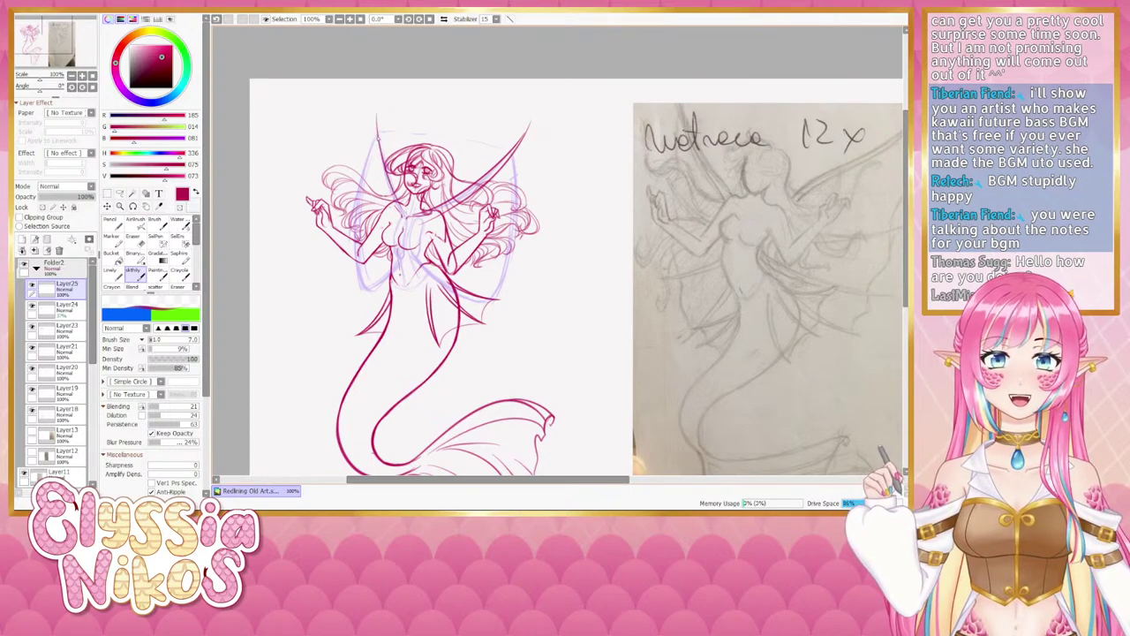
{"action": "key", "text": "ctrl+z"}
{"action": "key", "text": "ctrl+y"}
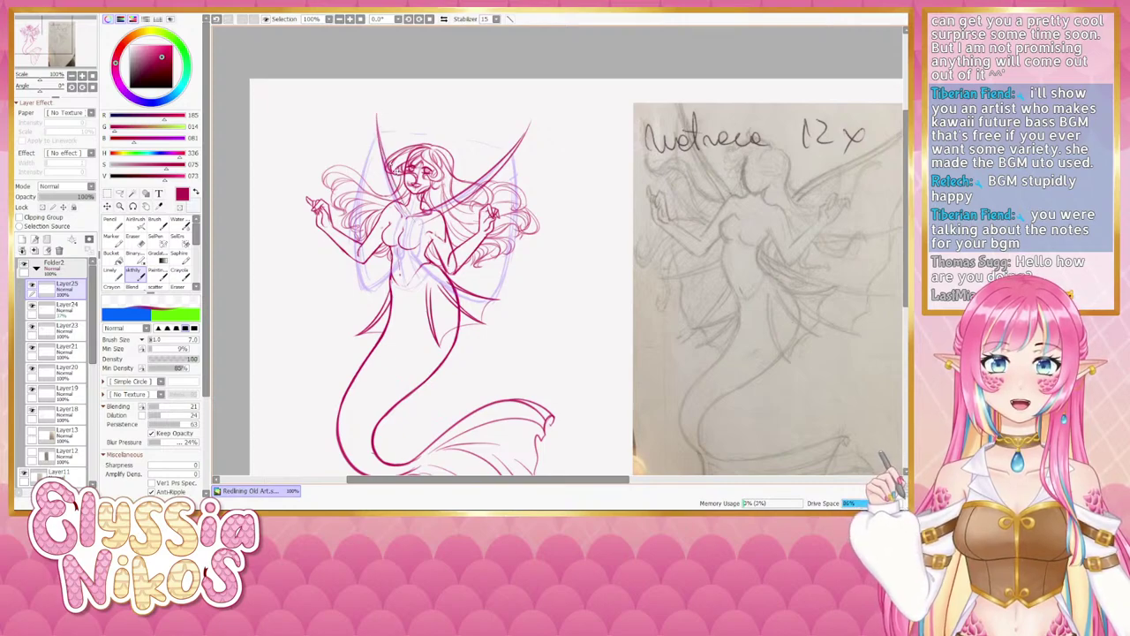
{"action": "key", "text": "ctrl+z"}
{"action": "key", "text": "ctrl+y"}
{"action": "key", "text": "ctrl+z"}
{"action": "key", "text": "ctrl+y"}
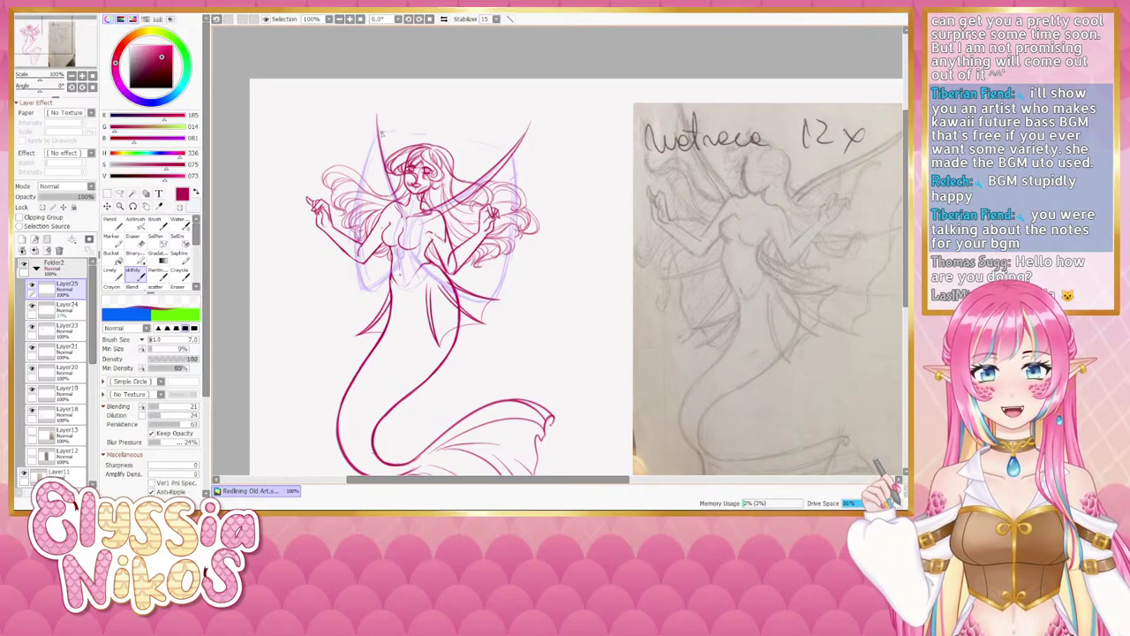
{"action": "key", "text": "ctrl+z"}
{"action": "key", "text": "ctrl+y"}
{"action": "key", "text": "ctrl+z"}
{"action": "key", "text": "ctrl+y"}
{"action": "key", "text": "ctrl+z"}
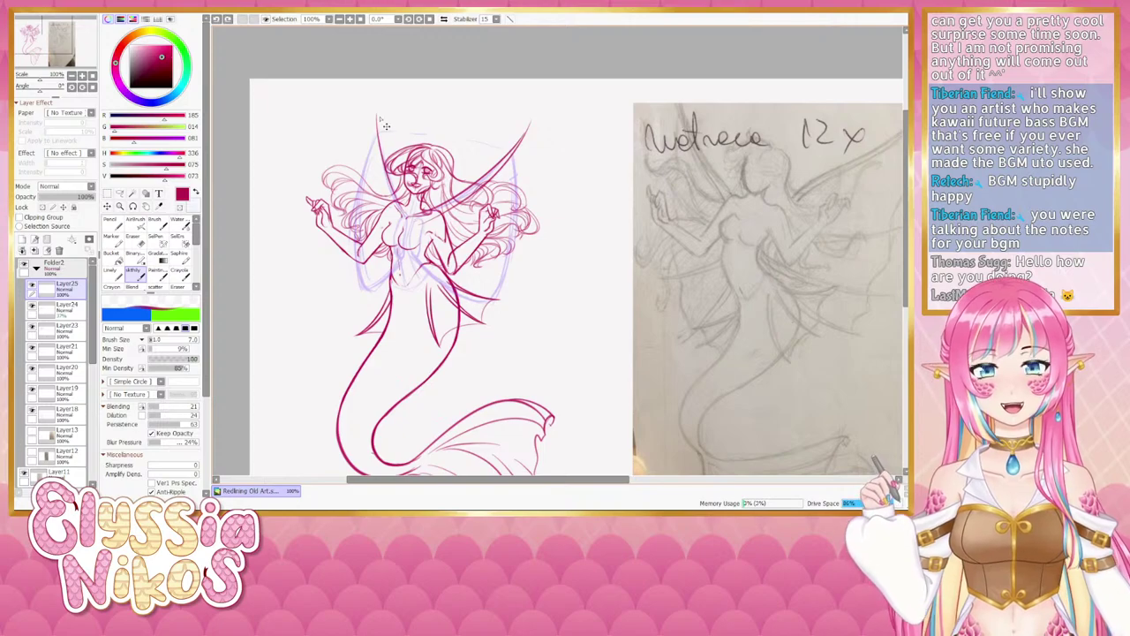
Retry the left-hand wing's second stroke to refine its thickness and the taper at the tip.
{"action": "key", "text": "ctrl+y"}
{"action": "key", "text": "ctrl+z"}
{"action": "key", "text": "ctrl+y"}
{"action": "key", "text": "ctrl+z"}
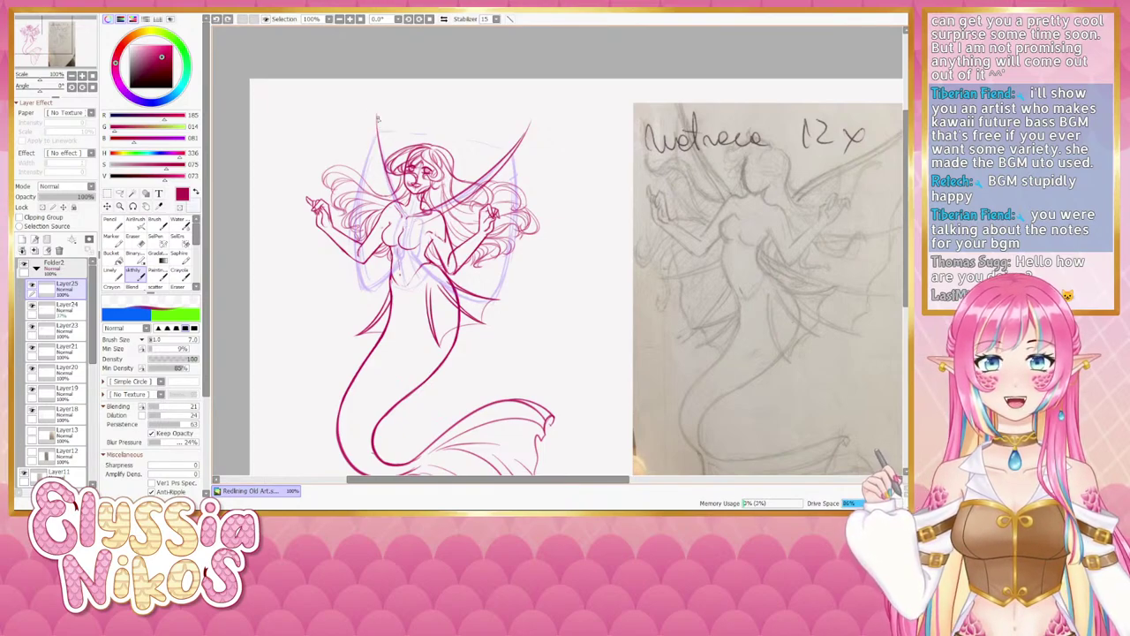
{"action": "key", "text": "ctrl+y"}
{"action": "key", "text": "ctrl+z"}
{"action": "key", "text": "ctrl+y"}
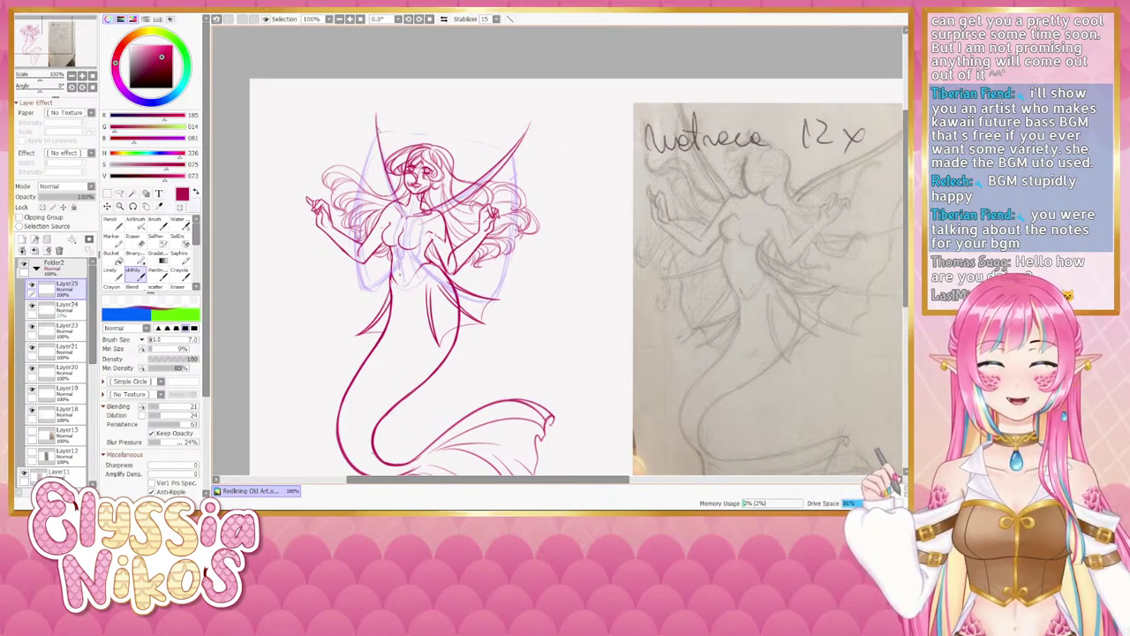
{"action": "key", "text": "ctrl+z"}
{"action": "key", "text": "ctrl+y"}
{"action": "key", "text": "ctrl+z"}
{"action": "key", "text": "ctrl+y"}
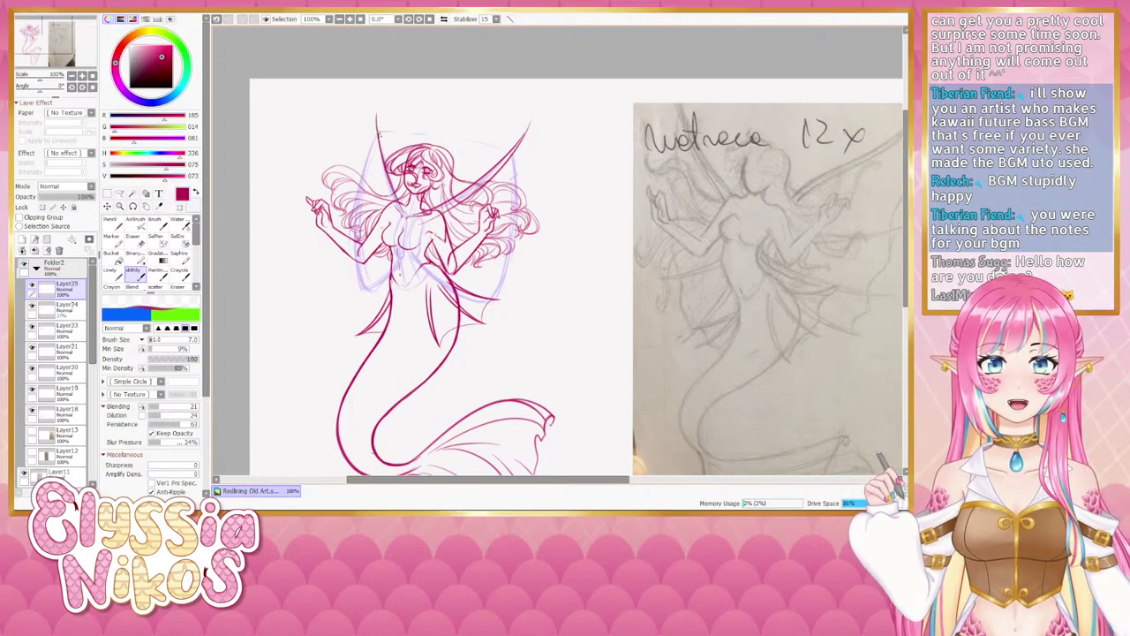
{"action": "key", "text": "ctrl+z"}
{"action": "key", "text": "ctrl+y"}
{"action": "key", "text": "ctrl+z"}
{"action": "key", "text": "ctrl+y"}
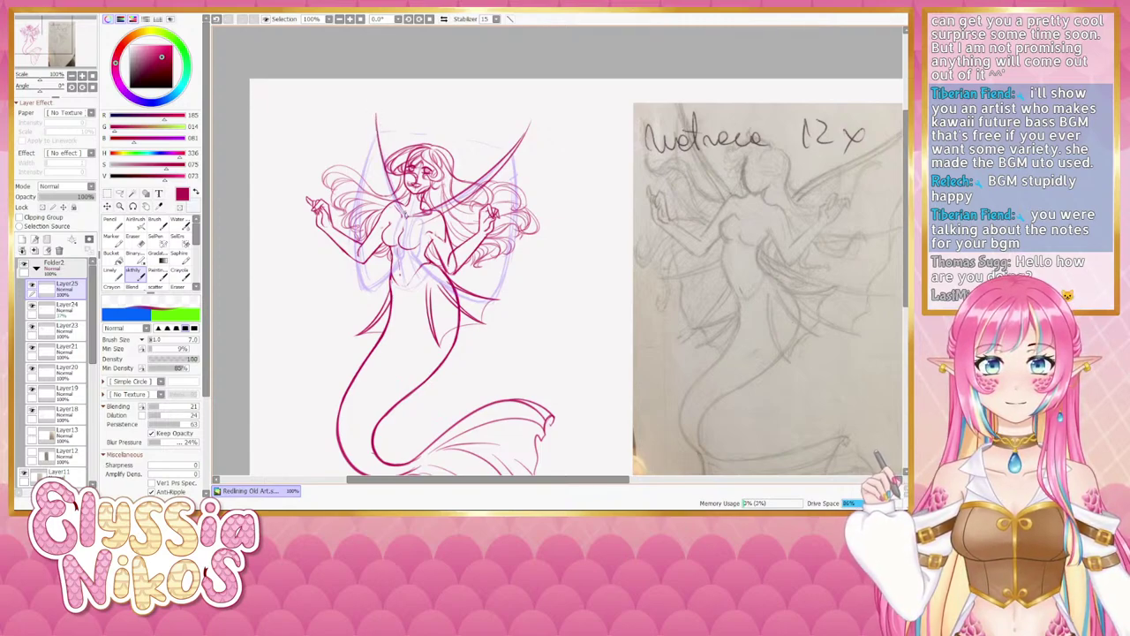
{"action": "key", "text": "ctrl+z"}
{"action": "key", "text": "ctrl+y"}
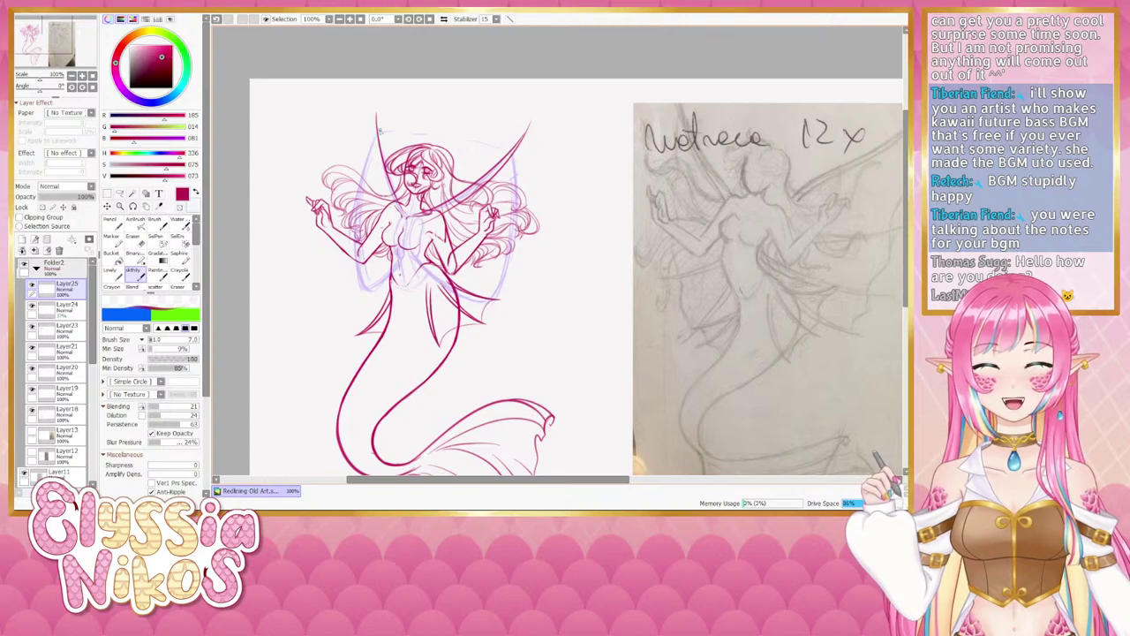
Thicken the left-hand wing's upper edge with a second stroke that extends the tip upward and tapers toward the shoulder.
{"action": "key", "text": "ctrl+z"}
{"action": "left_click_drag", "start_coordinate": [376, 112], "coordinate": [392, 207]}
{"action": "key", "text": "ctrl+z"}
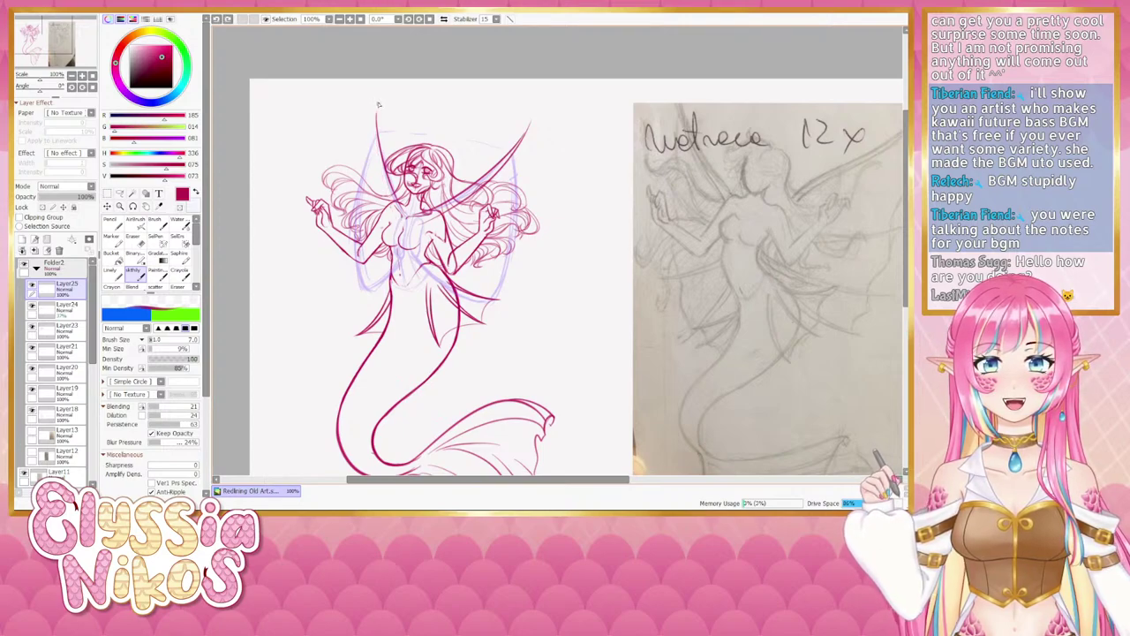
{"action": "left_click_drag", "start_coordinate": [378, 109], "coordinate": [390, 196]}
{"action": "key", "text": "ctrl+z"}
{"action": "key", "text": "ctrl+y"}
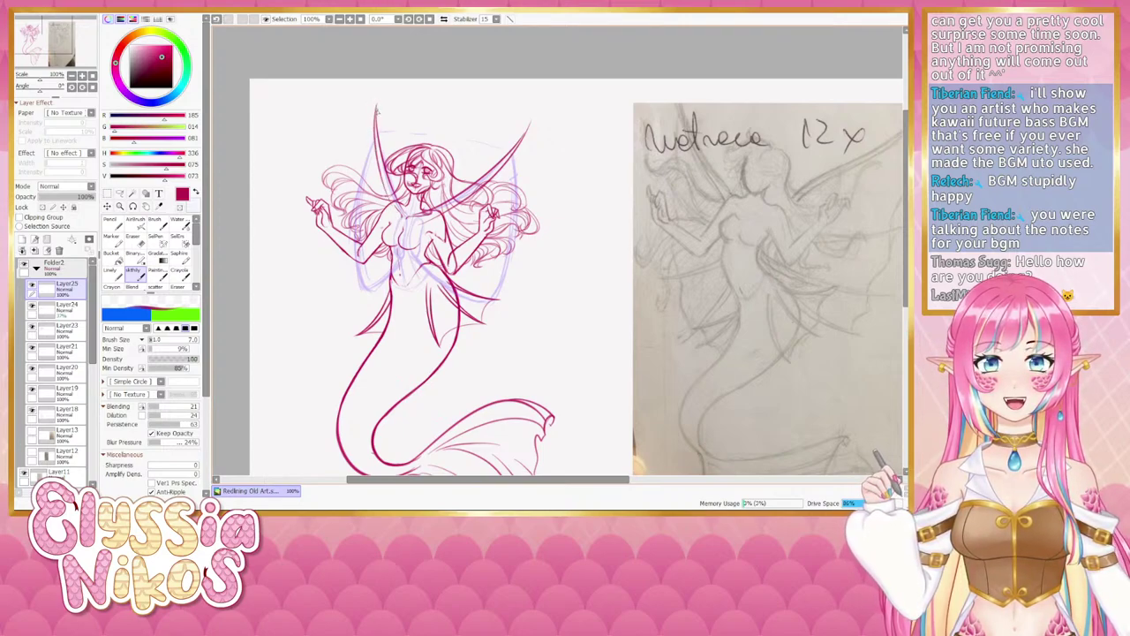
Try another stroke from just below the left-hand wing's tip down to the shoulder to fill out the edge.
{"action": "left_click_drag", "start_coordinate": [376, 118], "coordinate": [396, 221]}
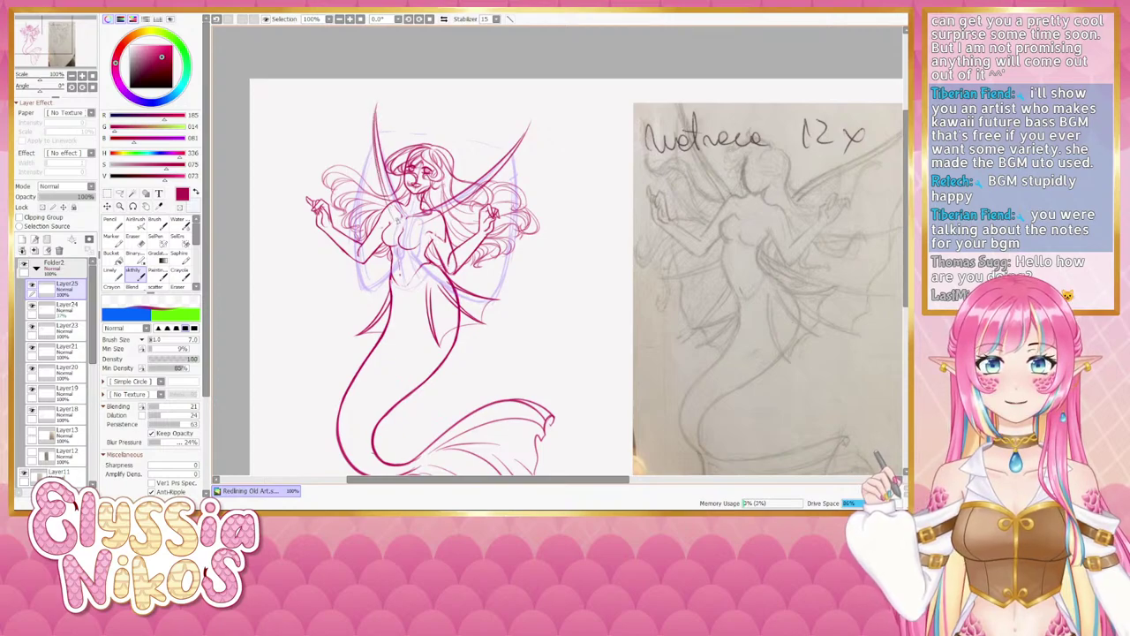
{"action": "key", "text": "ctrl+z"}
{"action": "left_click_drag", "start_coordinate": [377, 119], "coordinate": [394, 214]}
{"action": "key", "text": "ctrl+z"}
{"action": "left_click_drag", "start_coordinate": [376, 117], "coordinate": [385, 169]}
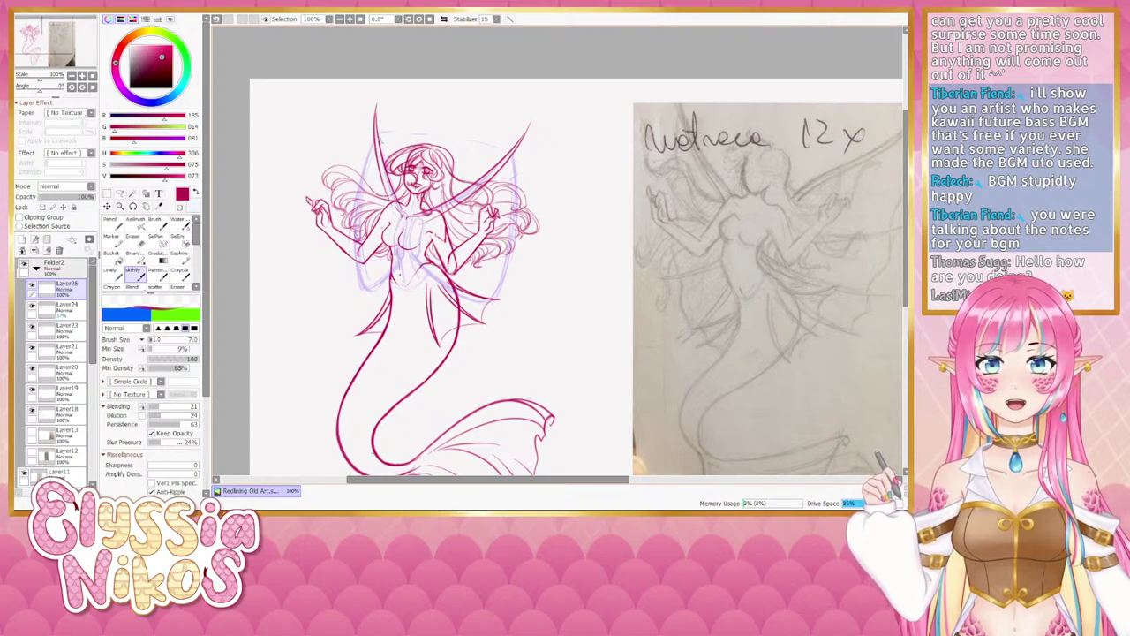
{"action": "key", "text": "ctrl+z"}
{"action": "left_click_drag", "start_coordinate": [376, 118], "coordinate": [394, 212]}
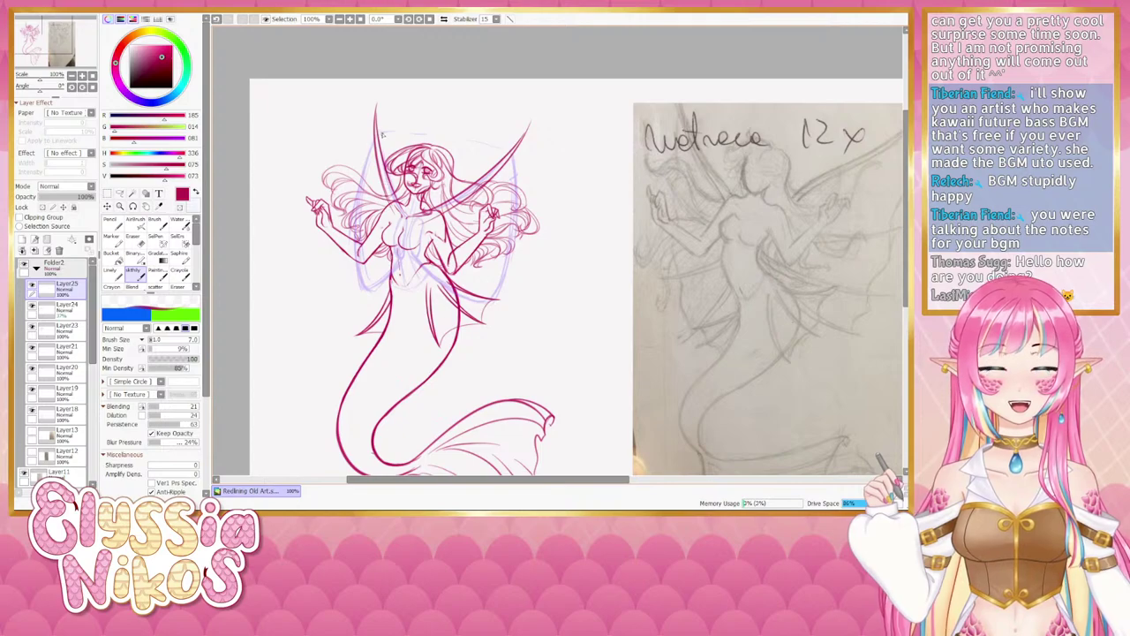
Reinforce the left-hand wing's edge with a final tapered stroke from just below the tip, blending both lines into one spine.
{"action": "key", "text": "ctrl+z"}
{"action": "key", "text": "ctrl+y"}
{"action": "key", "text": "ctrl+z"}
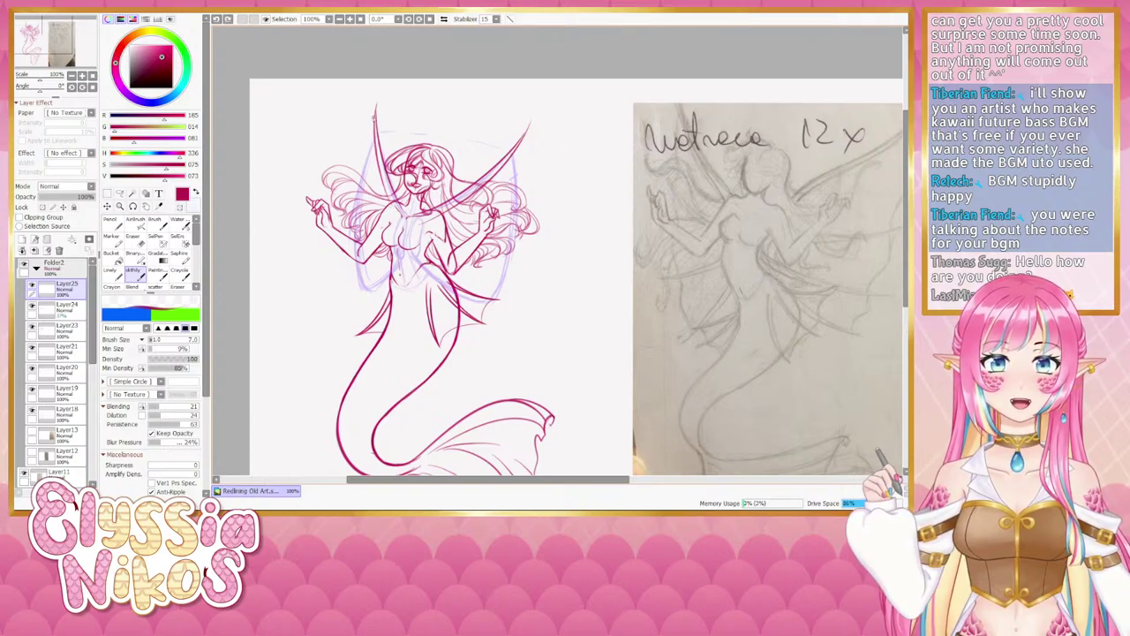
{"action": "key", "text": "ctrl+y"}
{"action": "key", "text": "ctrl+z"}
{"action": "key", "text": "ctrl+y"}
{"action": "key", "text": "ctrl+z"}
{"action": "key", "text": "ctrl+y"}
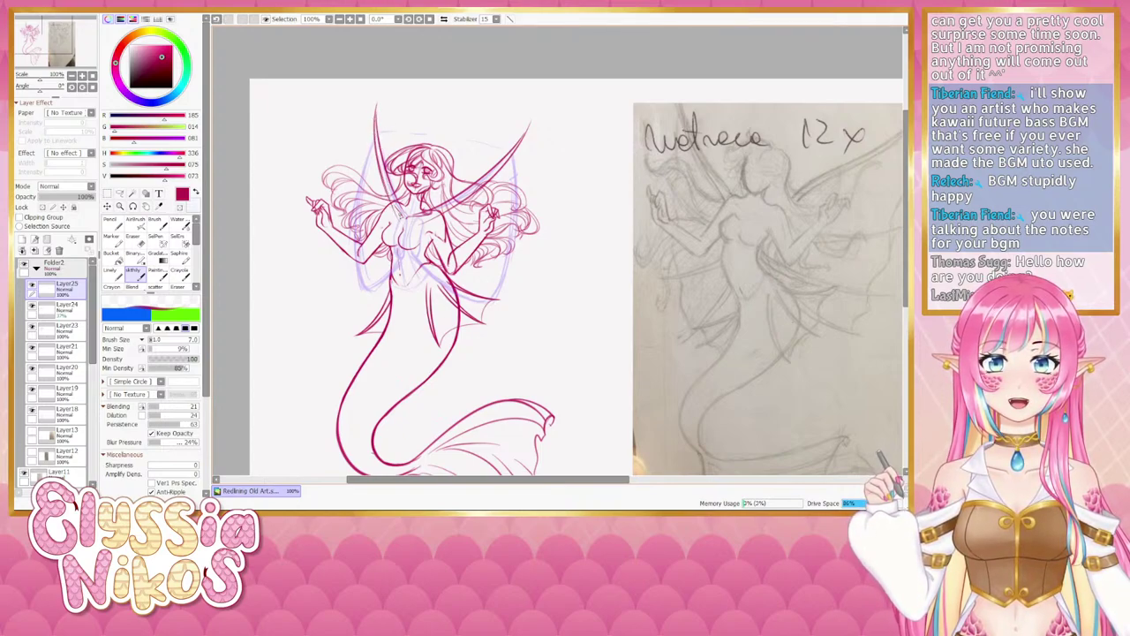
Compare the left-hand wing's edge with and without its last stroke.
{"action": "key", "text": "ctrl+z"}
{"action": "key", "text": "ctrl+y"}
{"action": "key", "text": "ctrl+z"}
{"action": "key", "text": "ctrl+y"}
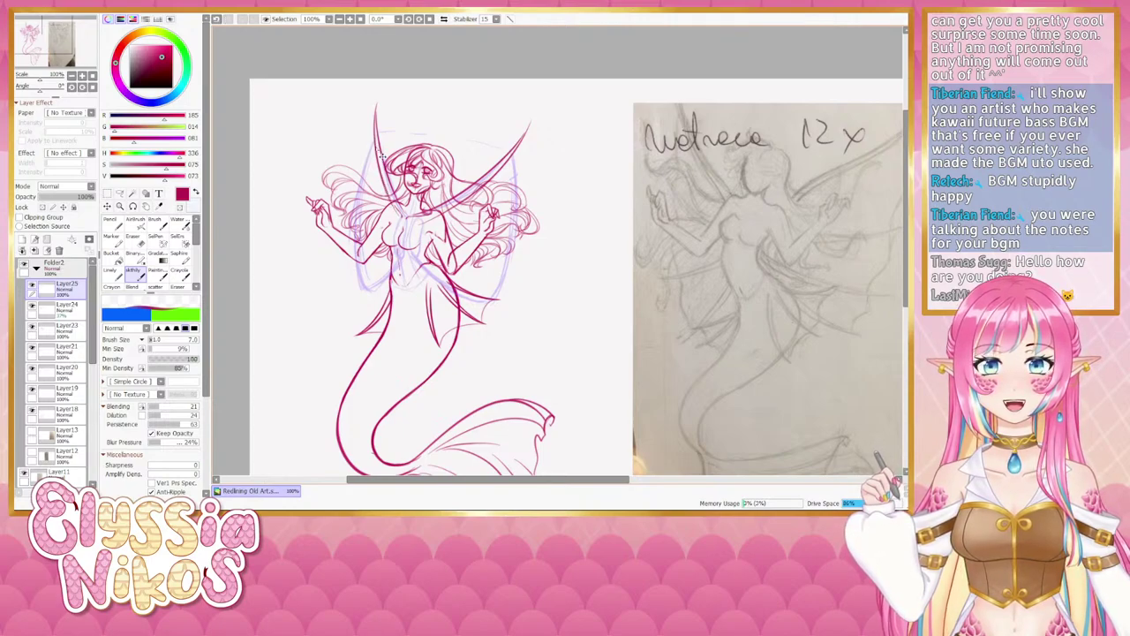
{"action": "key", "text": "ctrl+z"}
{"action": "key", "text": "ctrl+y"}
{"action": "key", "text": "ctrl+z"}
{"action": "key", "text": "ctrl+y"}
{"action": "key", "text": "ctrl+z"}
{"action": "key", "text": "ctrl+y"}
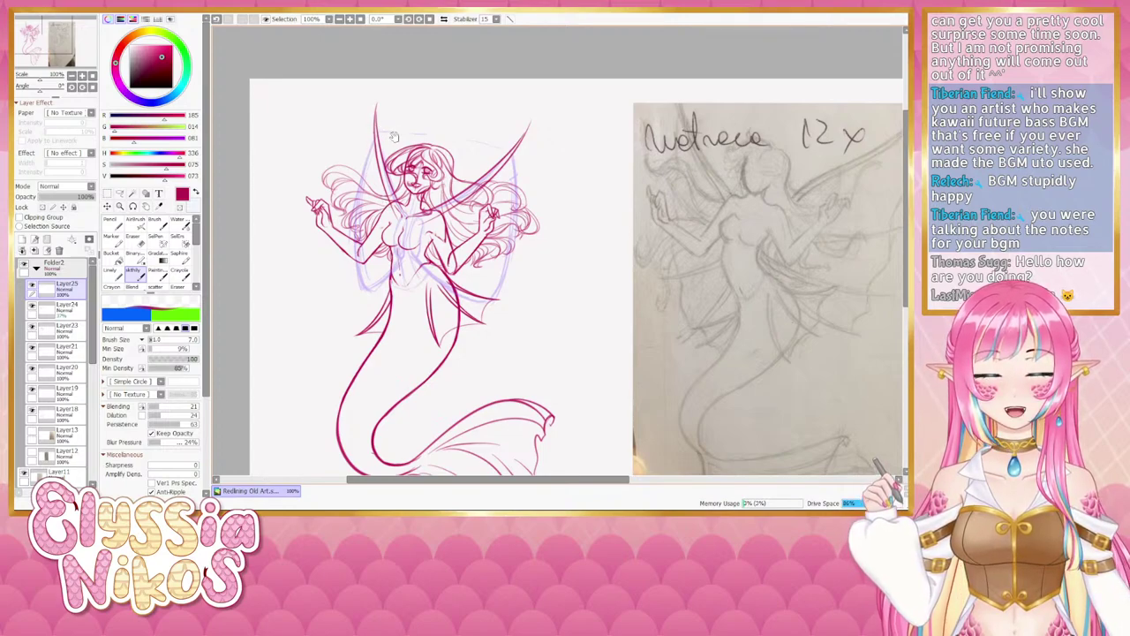
Try a short tapered stroke along the tip of the right-hand wing's upper edge.
{"action": "mouse_move", "coordinate": [398, 138]}
{"action": "left_mouse_down"}
{"action": "mouse_move", "coordinate": [399, 155]}
{"action": "mouse_move", "coordinate": [394, 142]}
{"action": "left_mouse_up"}
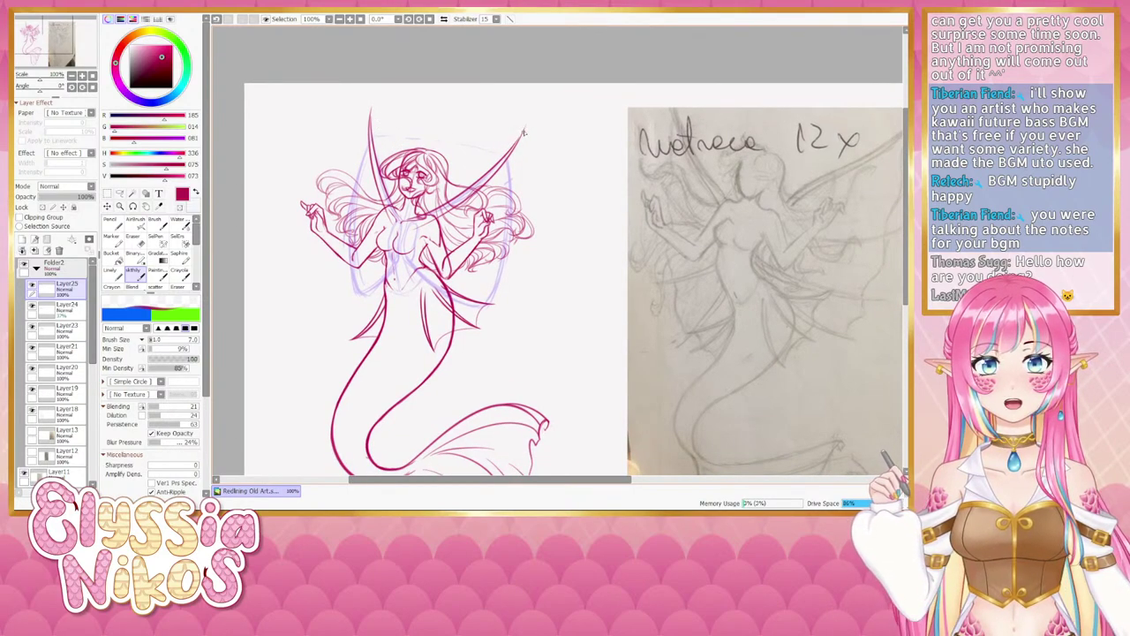
{"action": "key", "text": "ctrl+z"}
{"action": "left_click_drag", "start_coordinate": [523, 132], "coordinate": [495, 164]}
{"action": "key", "text": "ctrl+z"}
{"action": "key", "text": "ctrl+z"}
{"action": "key", "text": "ctrl+z"}
{"action": "key", "text": "ctrl+z"}
{"action": "key", "text": "ctrl+z"}
{"action": "key", "text": "ctrl+z"}
{"action": "key", "text": "ctrl+z"}
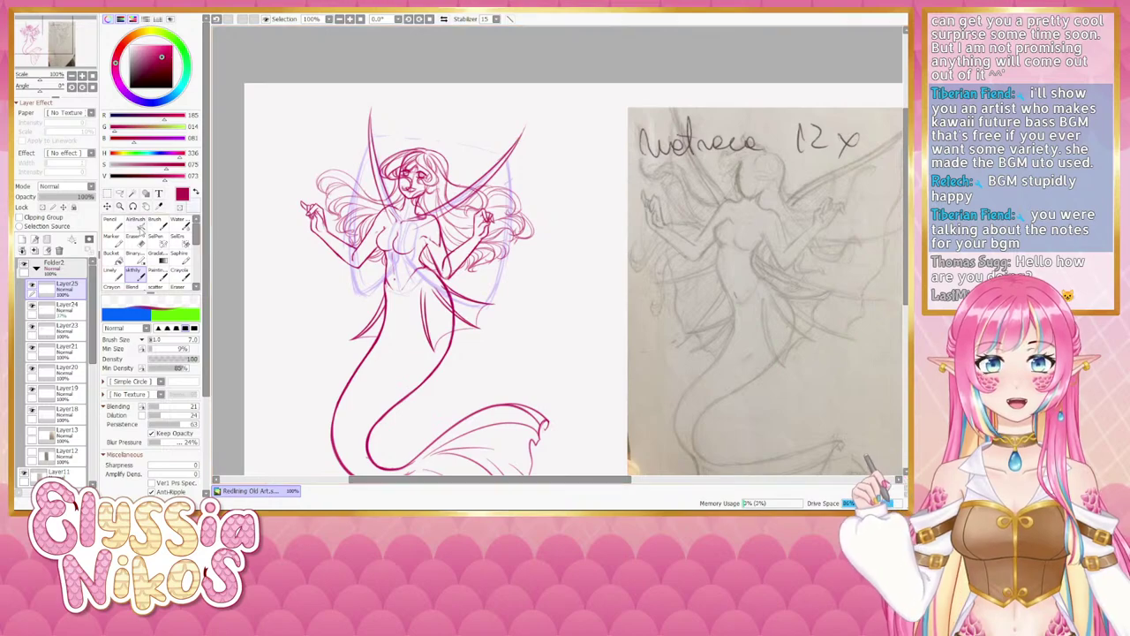
Trim the tip of the right-hand wing's upper edge to a sharper point with the Eraser at size 9.
{"action": "key", "text": "e"}
{"action": "key", "text": "bracketright"}
{"action": "key", "text": "bracketright"}
{"action": "key", "text": "bracketright"}
{"action": "key", "text": "bracketright"}
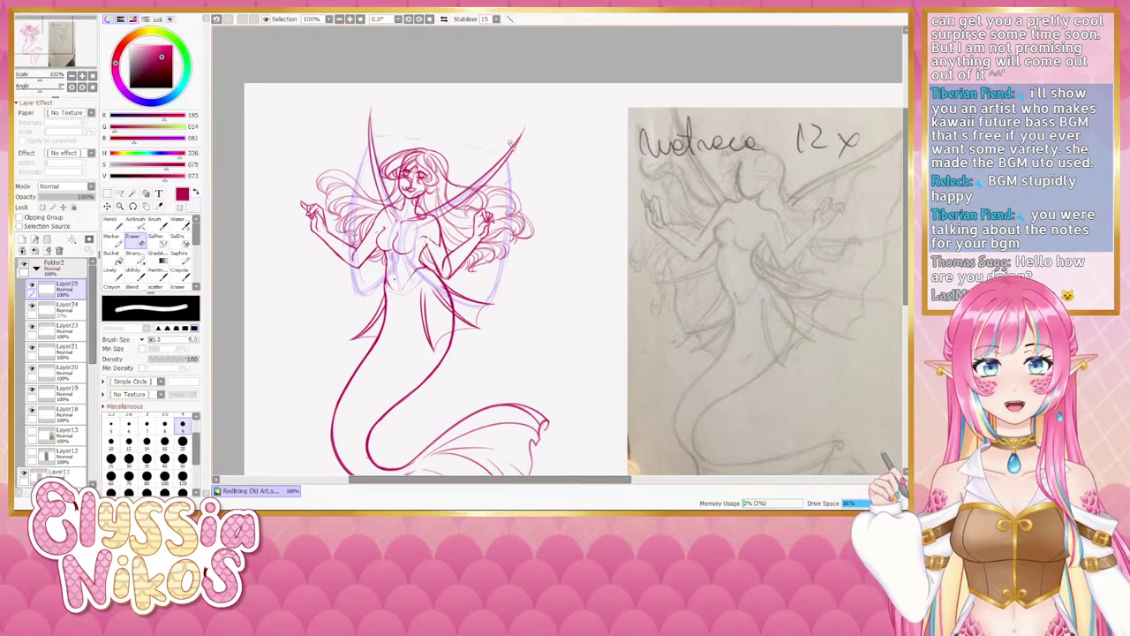
{"action": "left_click_drag", "start_coordinate": [513, 146], "coordinate": [502, 159]}
{"action": "key", "text": "ctrl+z"}
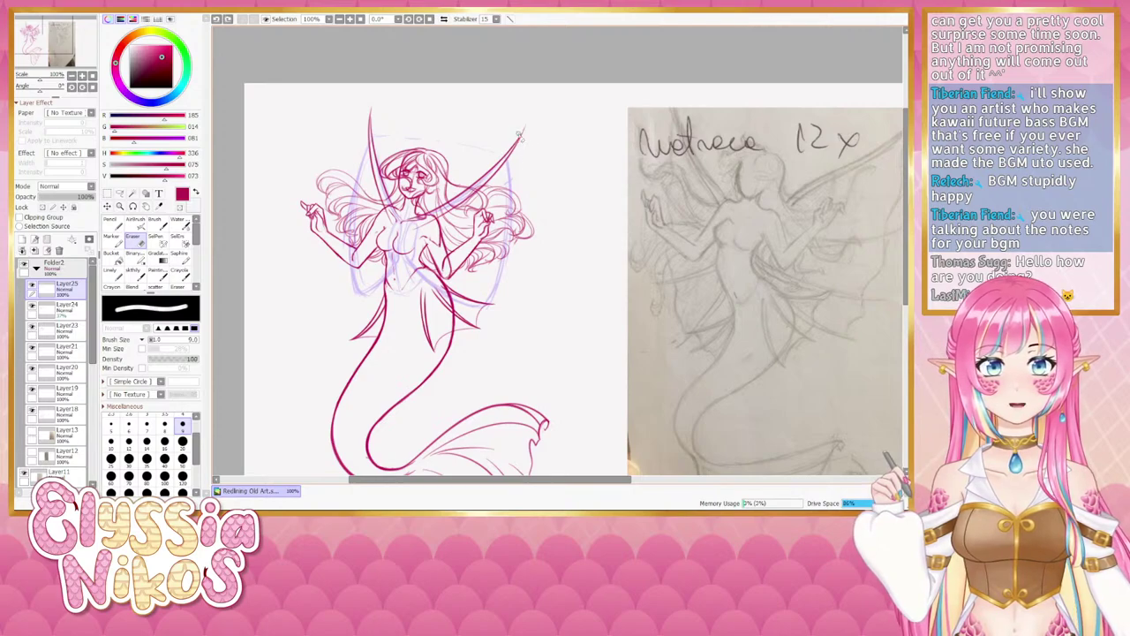
{"action": "key", "text": "ctrl+z"}
{"action": "left_click_drag", "start_coordinate": [530, 128], "coordinate": [517, 137]}
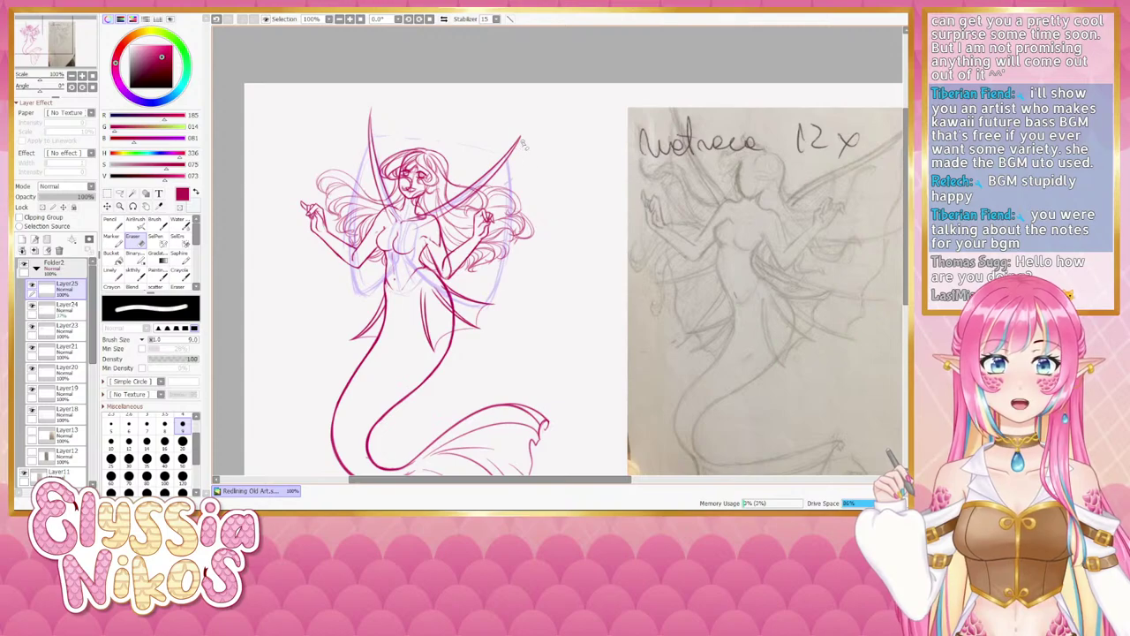
{"action": "key", "text": "ctrl+z"}
{"action": "left_click_drag", "start_coordinate": [526, 136], "coordinate": [522, 149]}
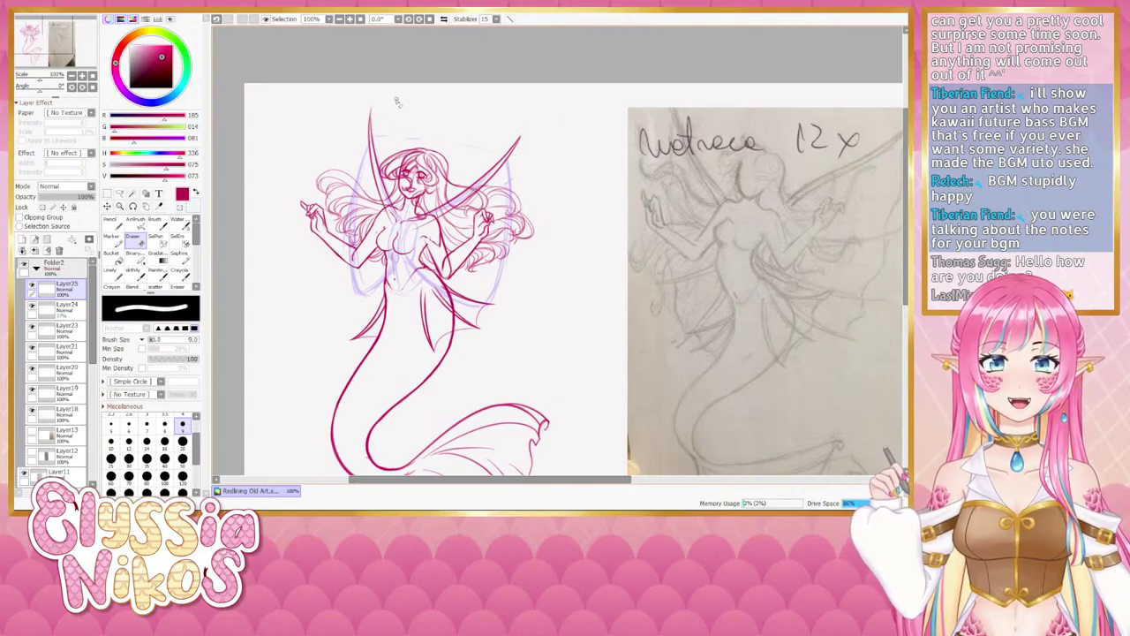
Touch up the left-hand wing's upper tip with a short brush stroke and erase it to a slightly shorter point.
{"action": "left_click", "coordinate": [136, 272]}
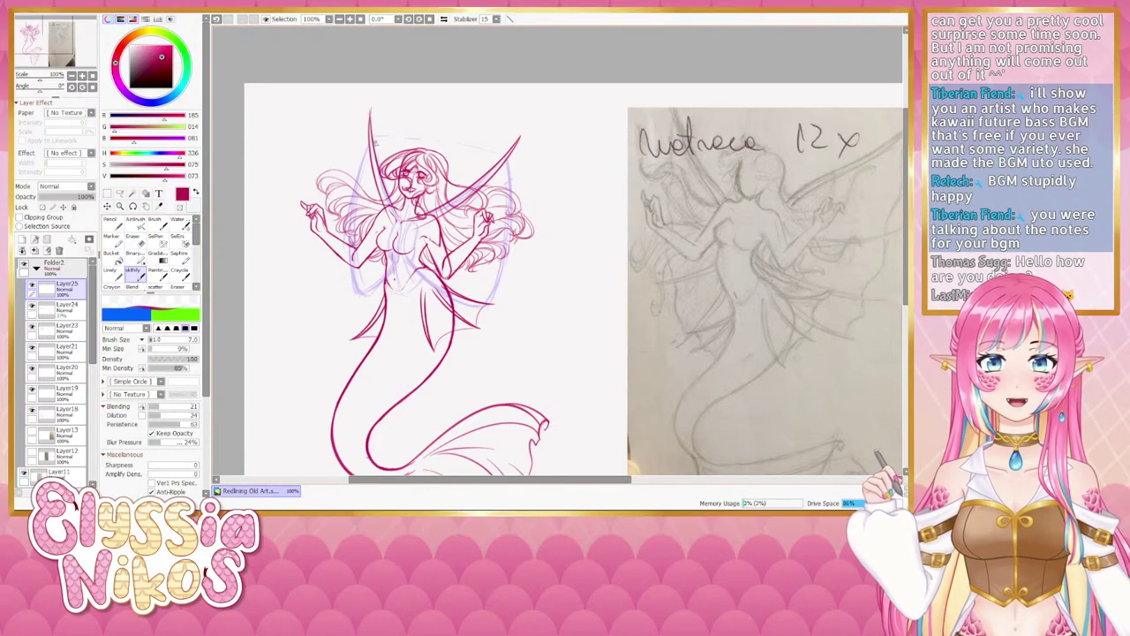
{"action": "left_click_drag", "start_coordinate": [371, 114], "coordinate": [376, 140]}
{"action": "key", "text": "e"}
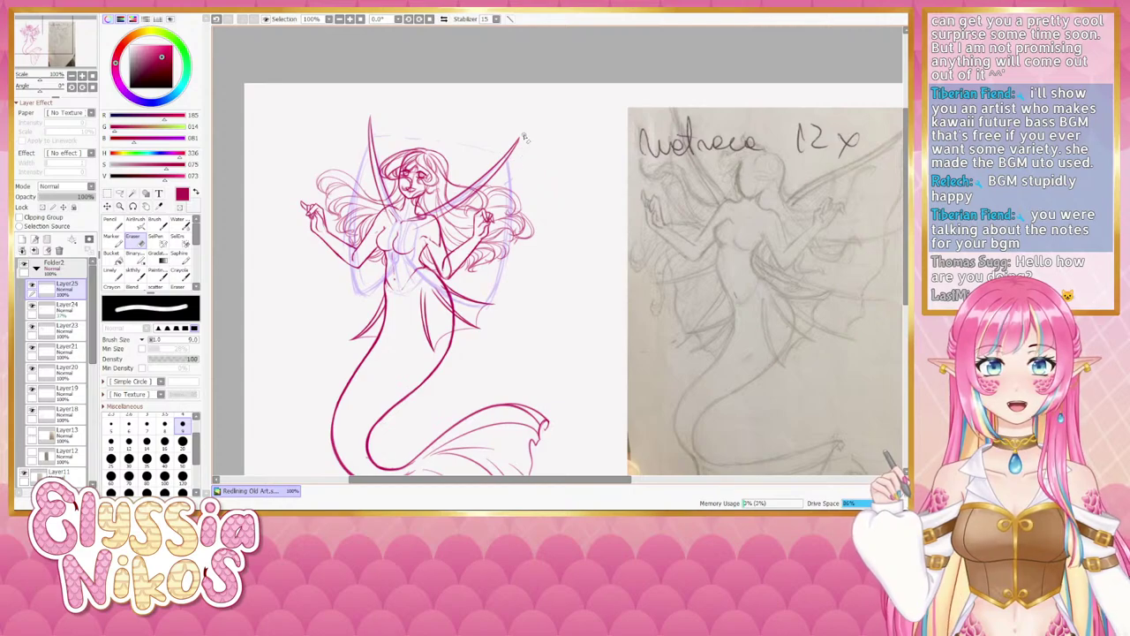
Draw the right-hand wing's lower spine as a curve from the side of the torso outward past the forearm.
{"action": "left_click", "coordinate": [131, 278]}
{"action": "left_click_drag", "start_coordinate": [453, 212], "coordinate": [446, 159]}
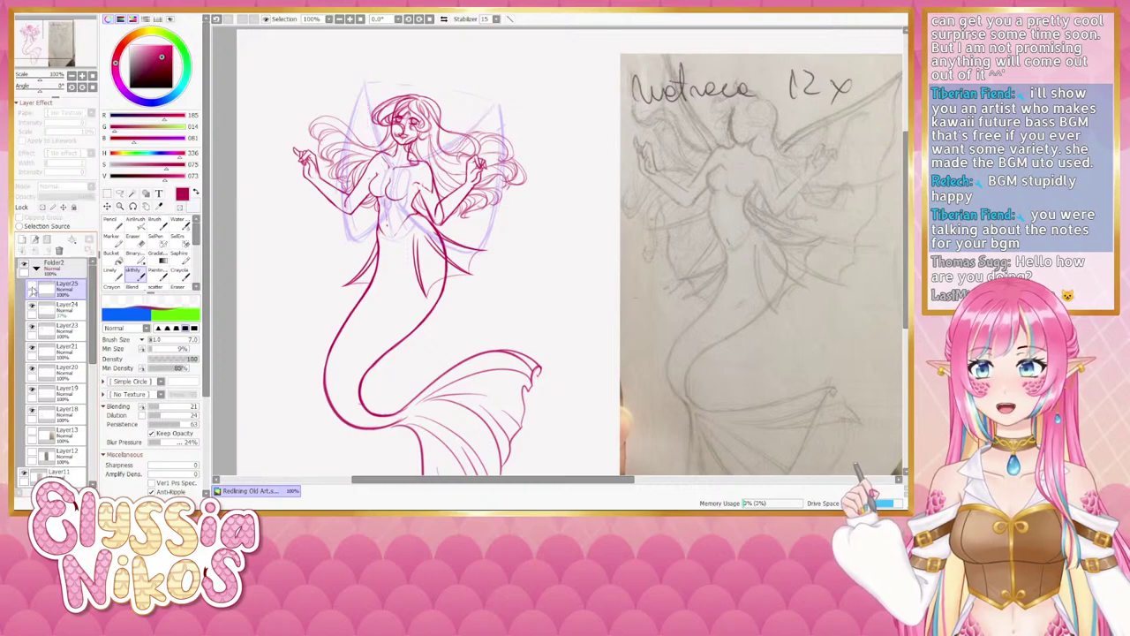
{"action": "left_click_drag", "start_coordinate": [499, 102], "coordinate": [502, 149]}
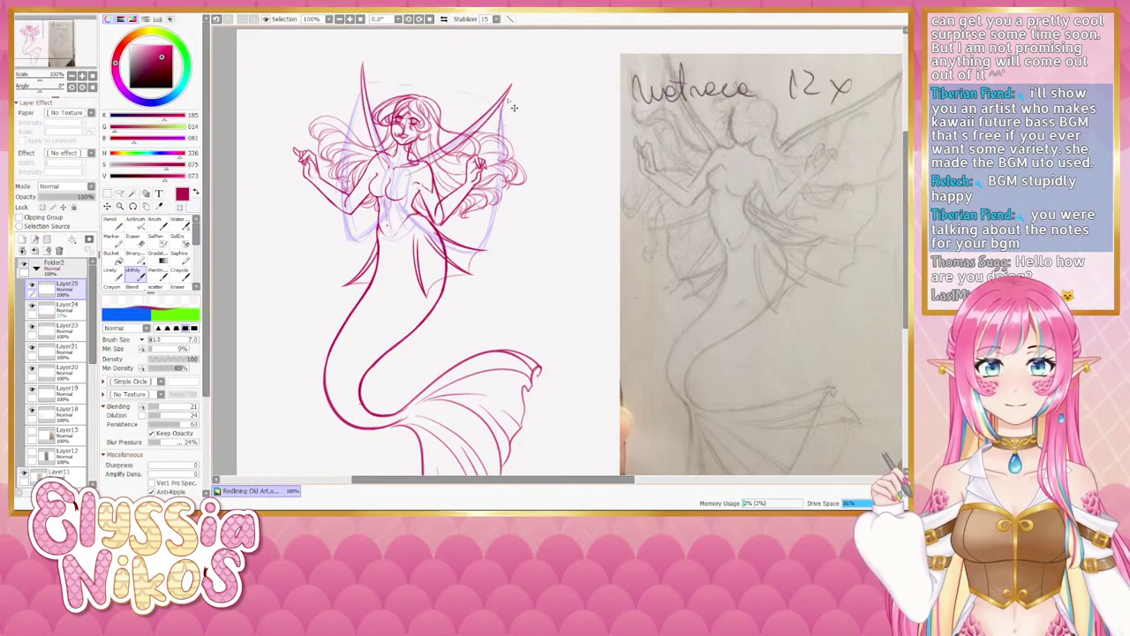
{"action": "key", "text": "ctrl+z"}
{"action": "mouse_move", "coordinate": [424, 182]}
{"action": "left_mouse_down"}
{"action": "mouse_move", "coordinate": [463, 196]}
{"action": "mouse_move", "coordinate": [505, 184]}
{"action": "left_mouse_up"}
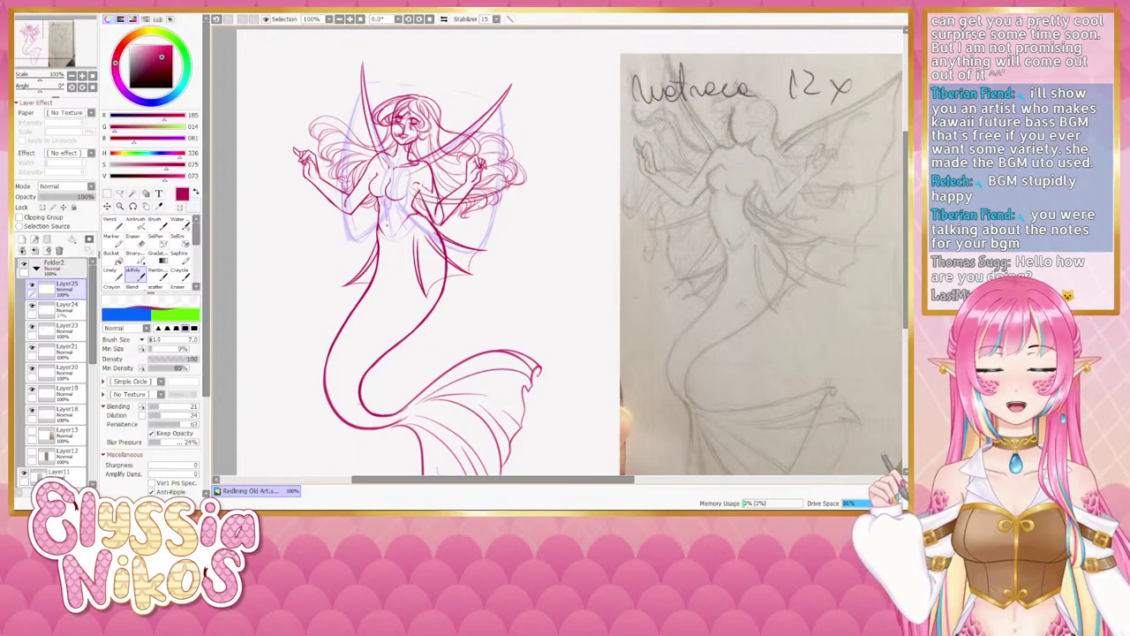
Draw the left-hand wing's lower spine as a curve from above the forearm down to the chest, retrying for a cleaner arc.
{"action": "left_click_drag", "start_coordinate": [342, 161], "coordinate": [392, 173]}
{"action": "key", "text": "ctrl+z"}
{"action": "left_click_drag", "start_coordinate": [338, 144], "coordinate": [384, 187]}
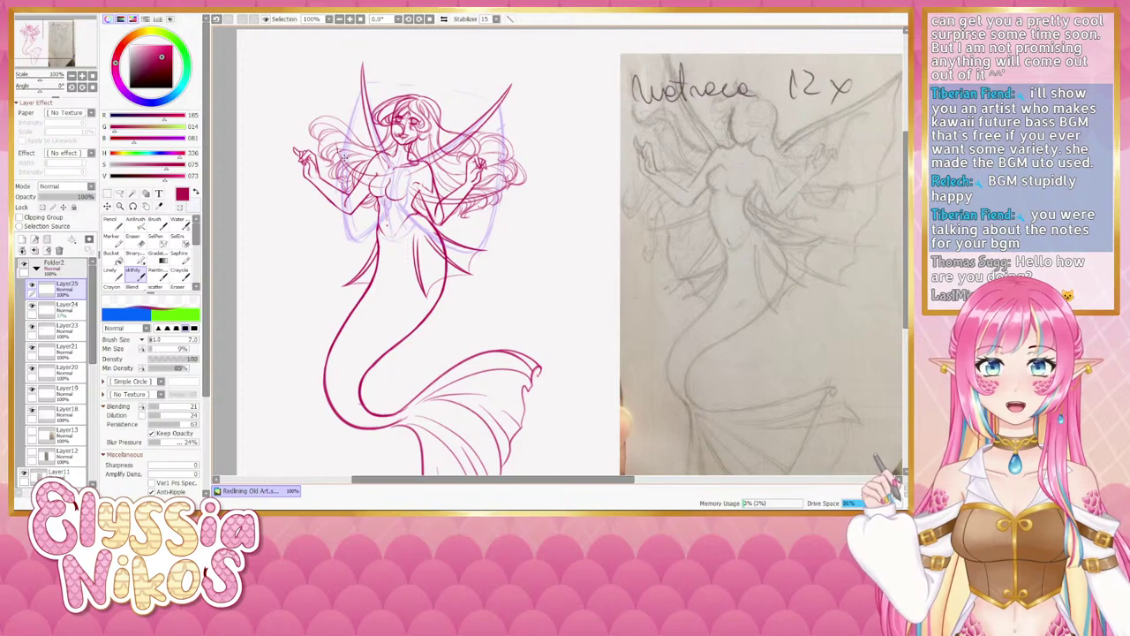
{"action": "key", "text": "ctrl+z"}
{"action": "left_click_drag", "start_coordinate": [337, 148], "coordinate": [383, 189]}
{"action": "key", "text": "ctrl+z"}
Check the purple guide on Layer24, and hide Layer23 with the hair and hip fins to expose the wing lines.
{"action": "left_click", "coordinate": [32, 307]}
{"action": "left_click", "coordinate": [32, 306]}
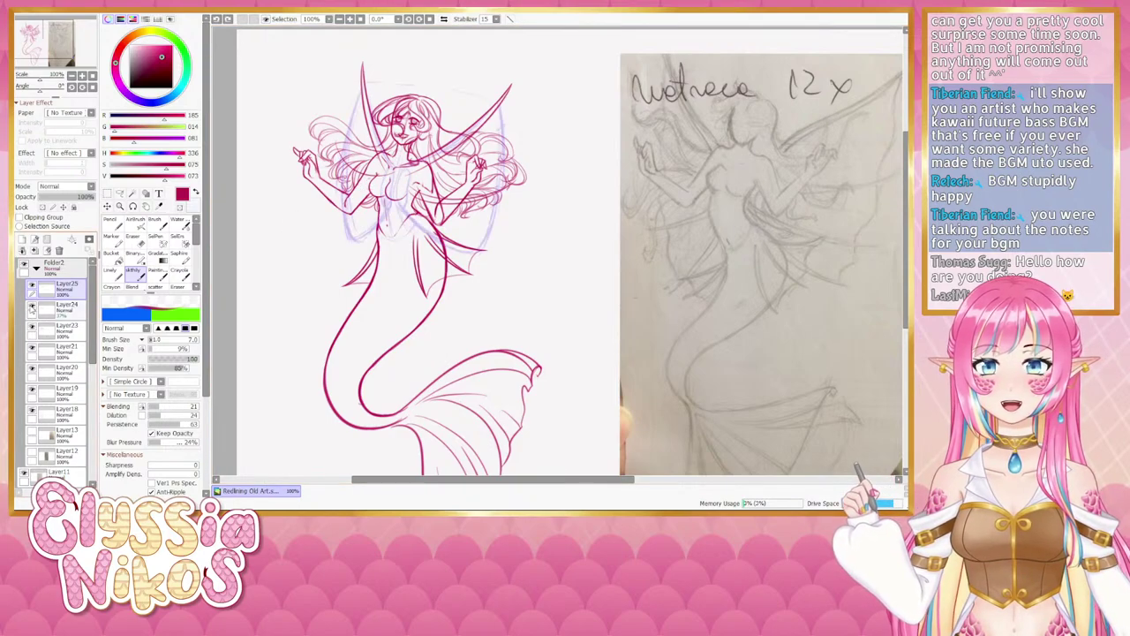
{"action": "left_click", "coordinate": [31, 307]}
{"action": "left_click", "coordinate": [31, 307]}
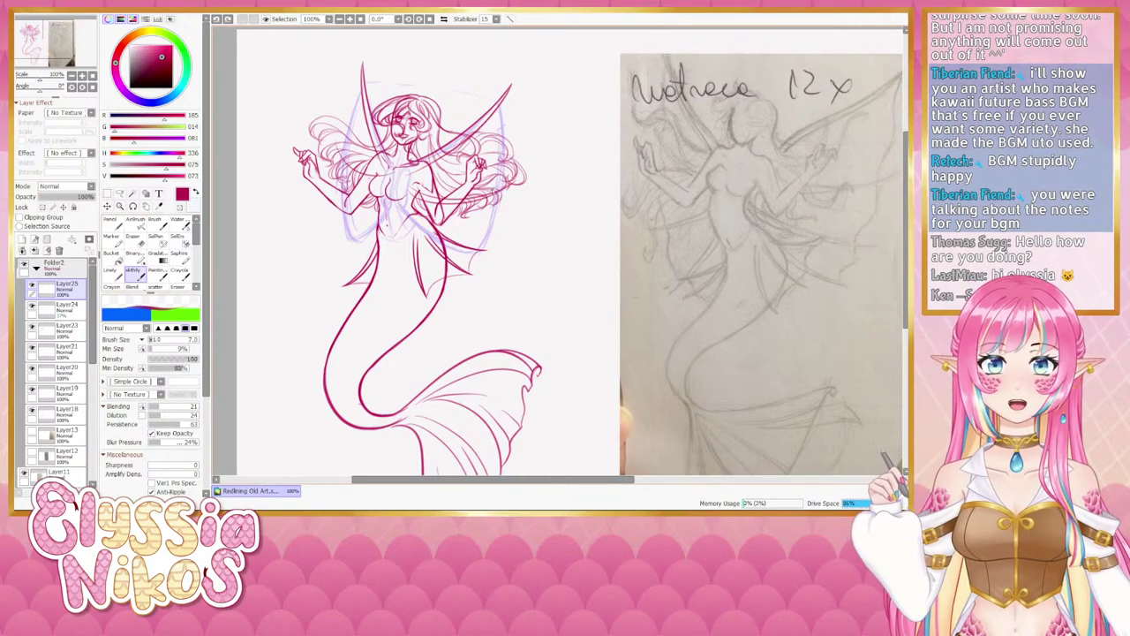
{"action": "left_click_drag", "start_coordinate": [40, 90], "coordinate": [36, 91]}
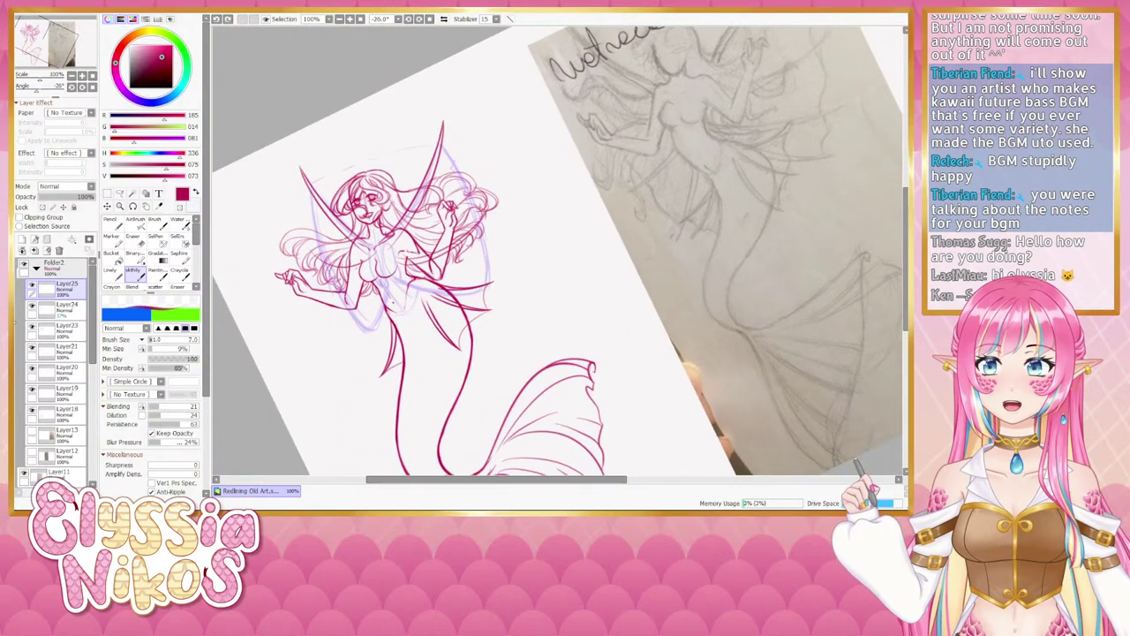
{"action": "left_click", "coordinate": [32, 329]}
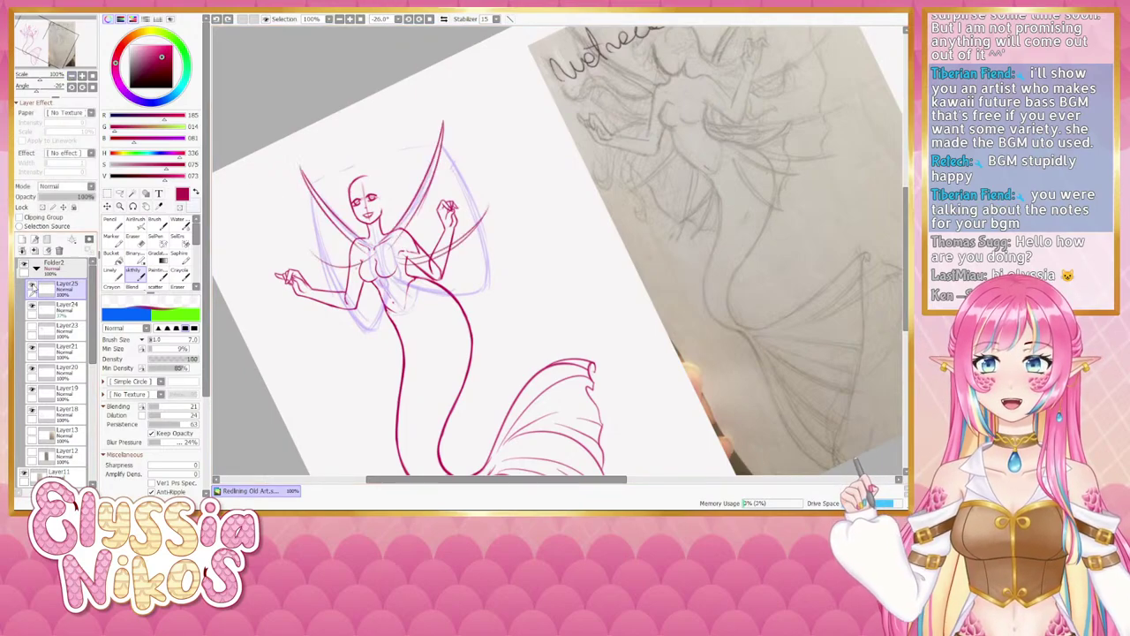
Thicken the right-hand wing's lower spine with tapered strokes from its outer tip down to the torso.
{"action": "left_click_drag", "start_coordinate": [45, 92], "coordinate": [34, 92]}
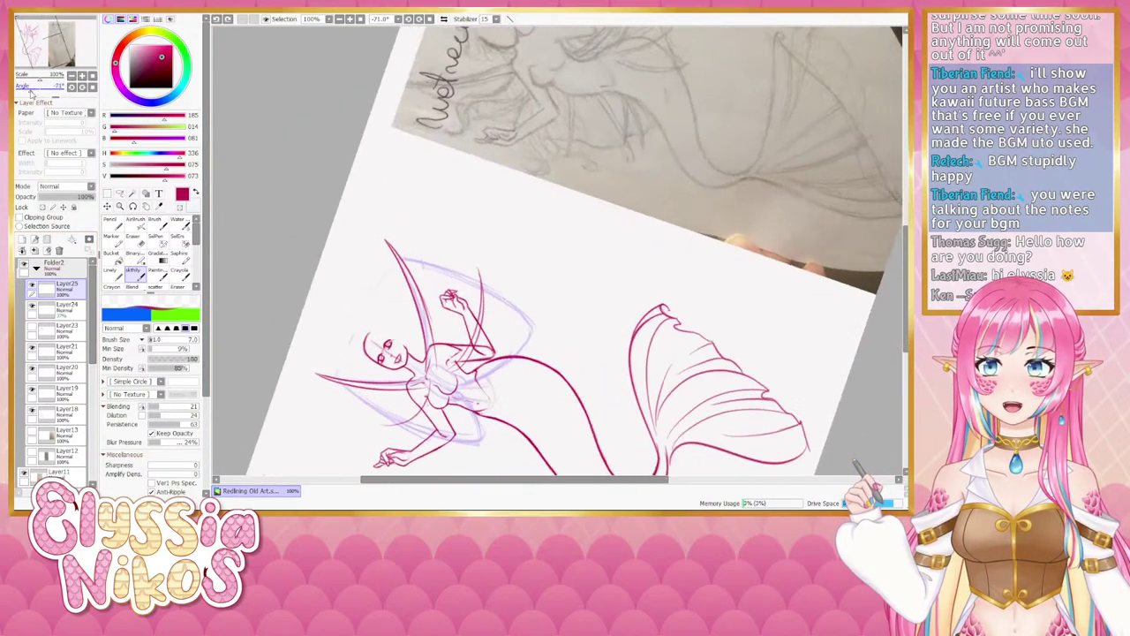
{"action": "left_click_drag", "start_coordinate": [415, 226], "coordinate": [313, 75]}
{"action": "left_click_drag", "start_coordinate": [371, 107], "coordinate": [358, 201]}
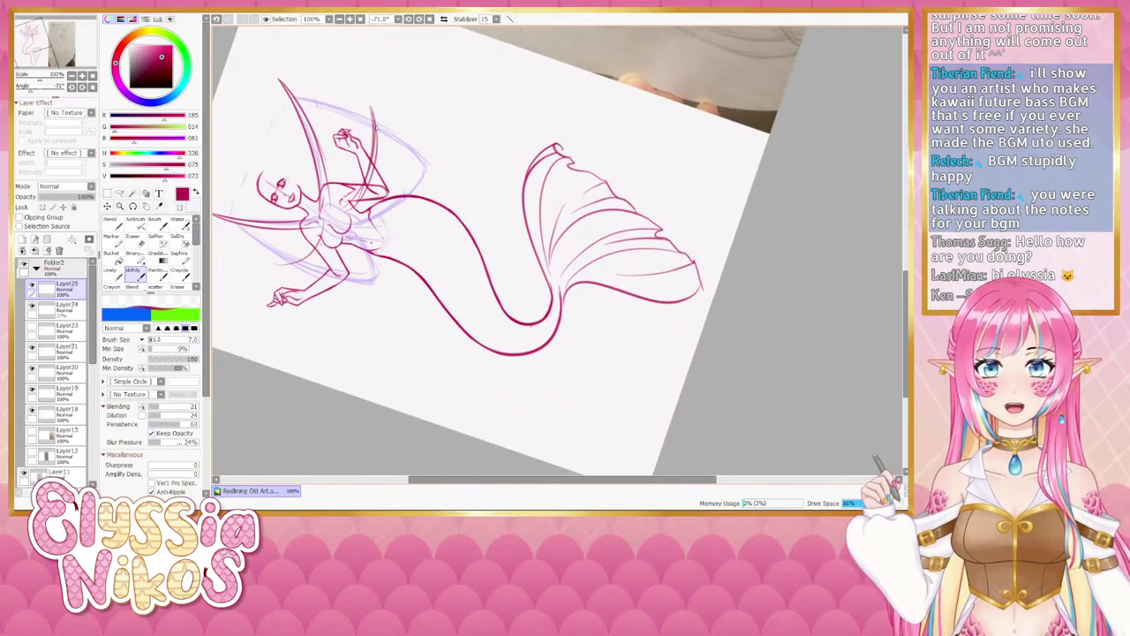
{"action": "key", "text": "ctrl+z"}
{"action": "left_click_drag", "start_coordinate": [373, 110], "coordinate": [356, 203]}
{"action": "left_click_drag", "start_coordinate": [374, 120], "coordinate": [355, 215]}
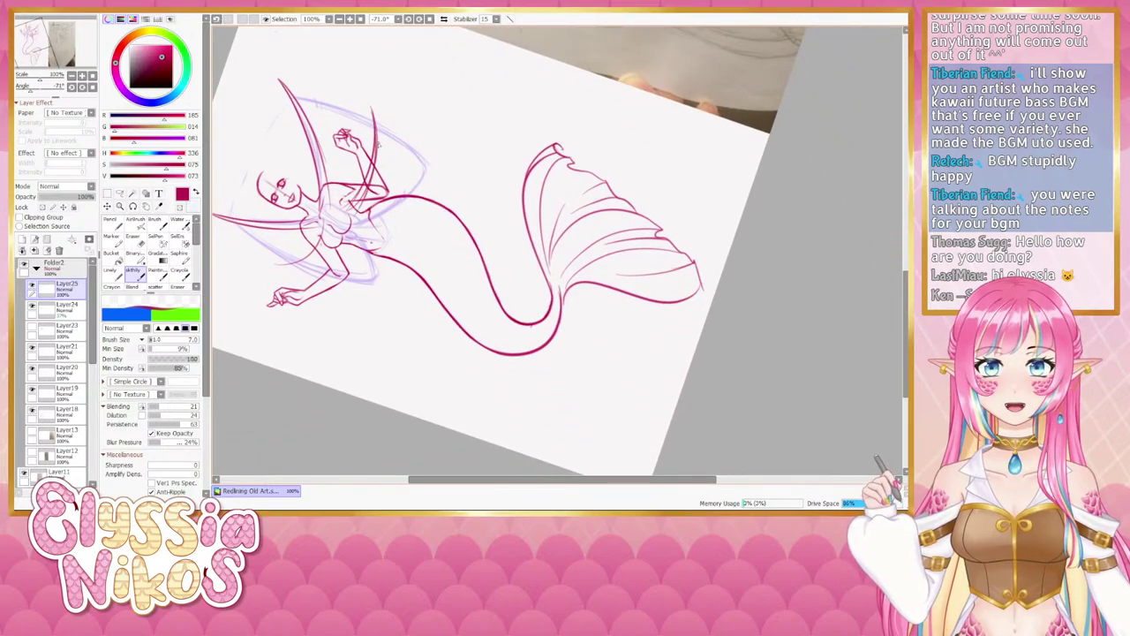
{"action": "key", "text": "ctrl+z"}
{"action": "left_click_drag", "start_coordinate": [374, 118], "coordinate": [352, 218]}
{"action": "key", "text": "ctrl+z"}
{"action": "left_click_drag", "start_coordinate": [377, 142], "coordinate": [355, 209]}
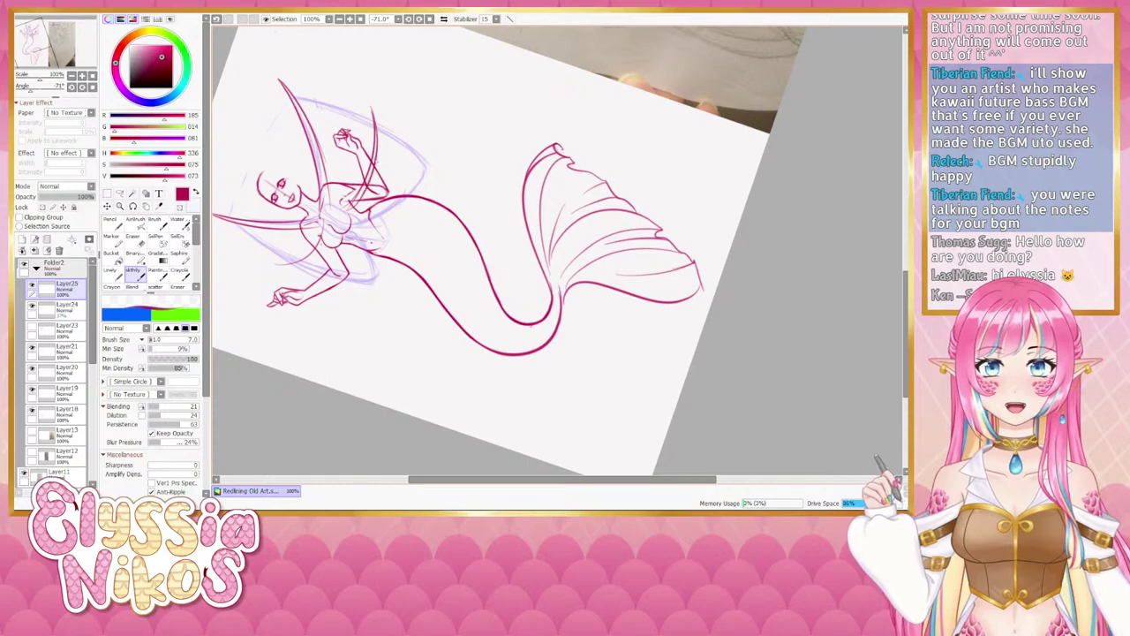
Erase the excess line at the outer tip of the right-hand wing's lower spine.
{"action": "key", "text": "e"}
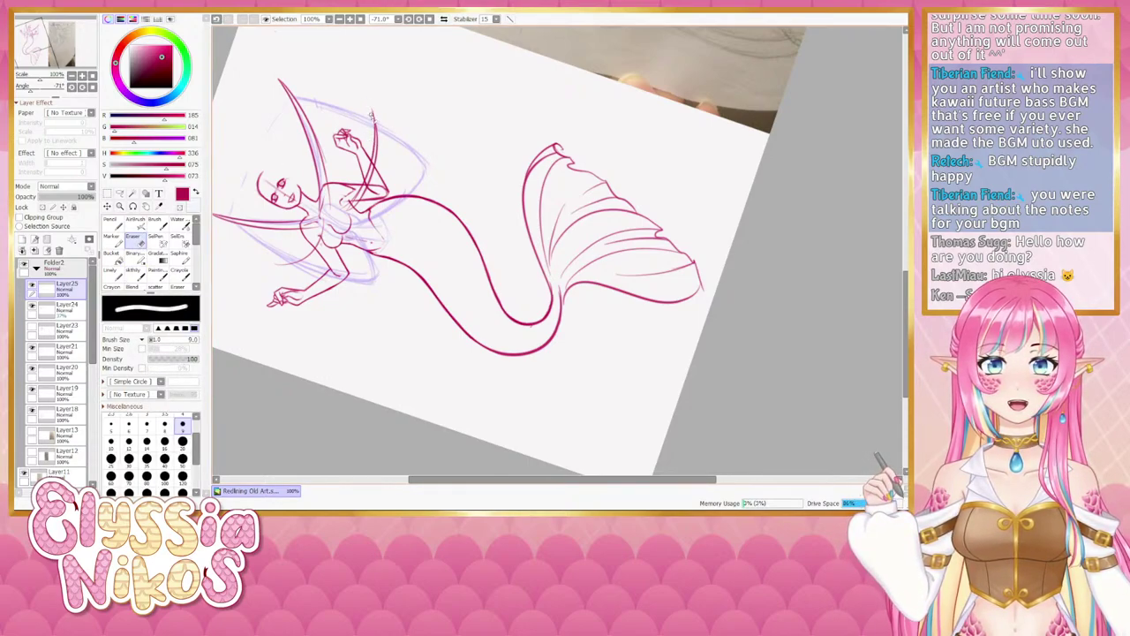
{"action": "key", "text": "ctrl+z"}
{"action": "left_click_drag", "start_coordinate": [376, 107], "coordinate": [367, 107]}
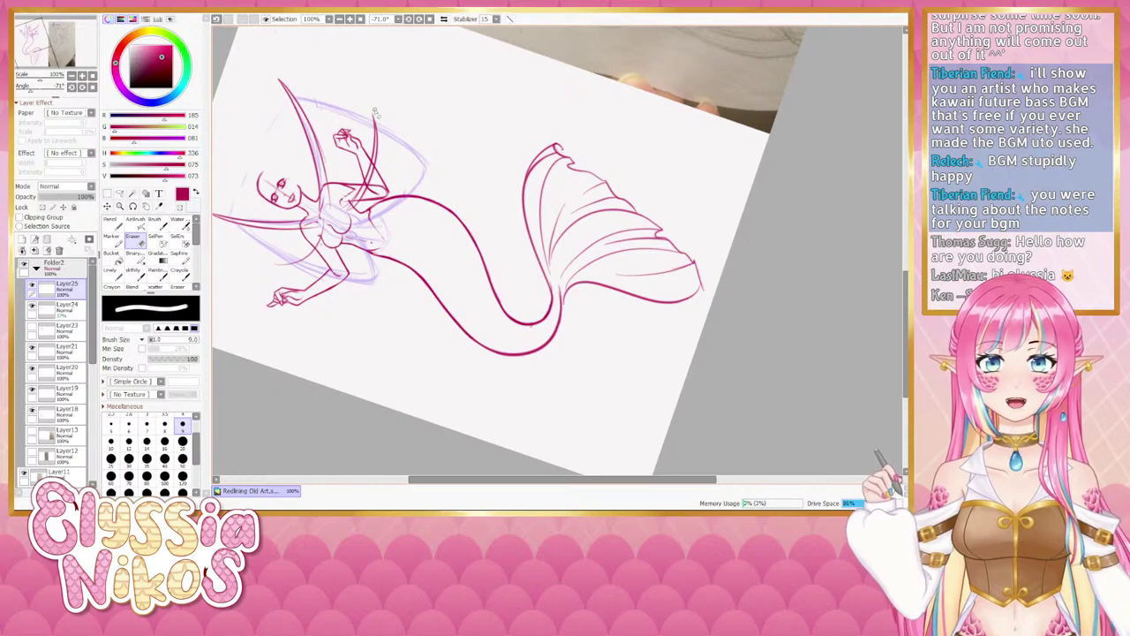
Reinforce the lower half of the right-hand wing's upper spine with a tapered stroke running down to the shoulder.
{"action": "left_click", "coordinate": [92, 86]}
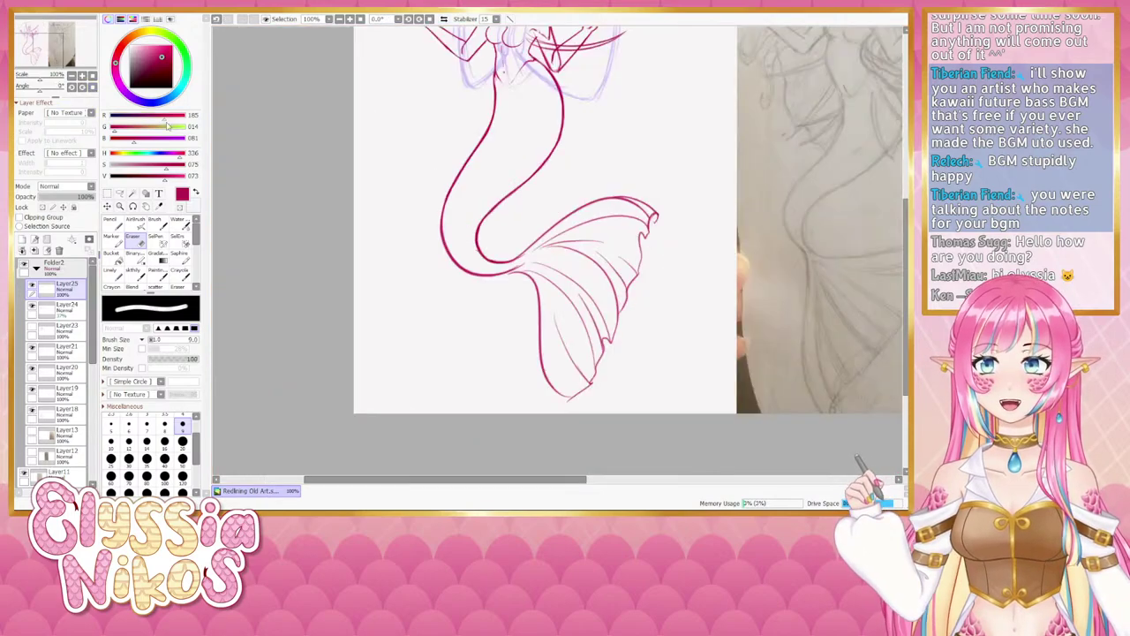
{"action": "left_click_drag", "start_coordinate": [458, 232], "coordinate": [366, 383]}
{"action": "left_click", "coordinate": [134, 278]}
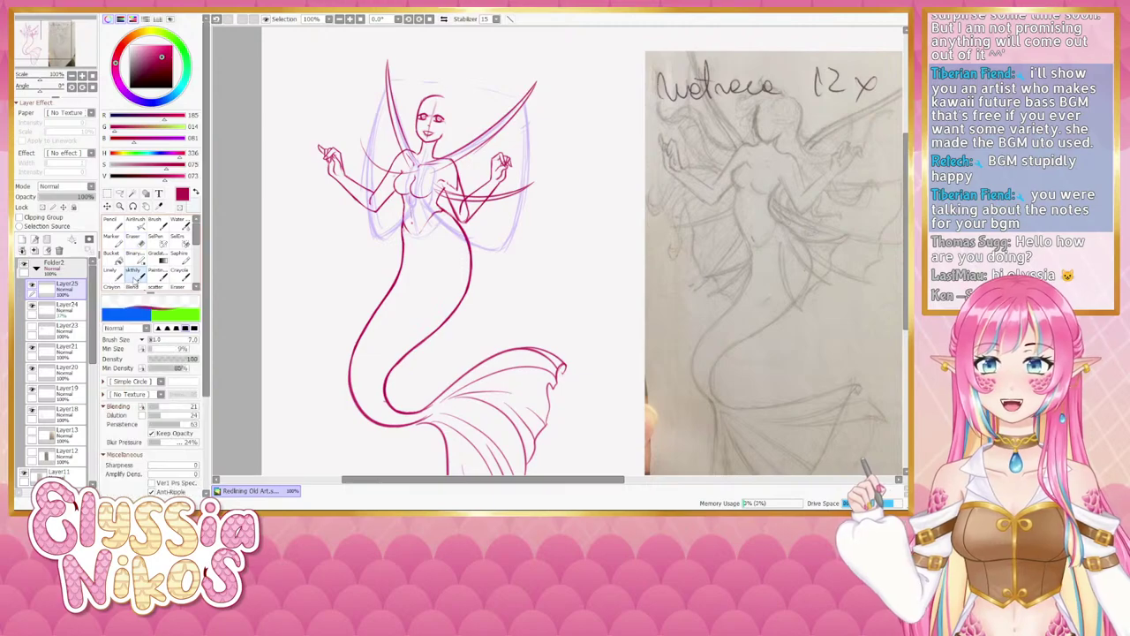
{"action": "left_click", "coordinate": [36, 88]}
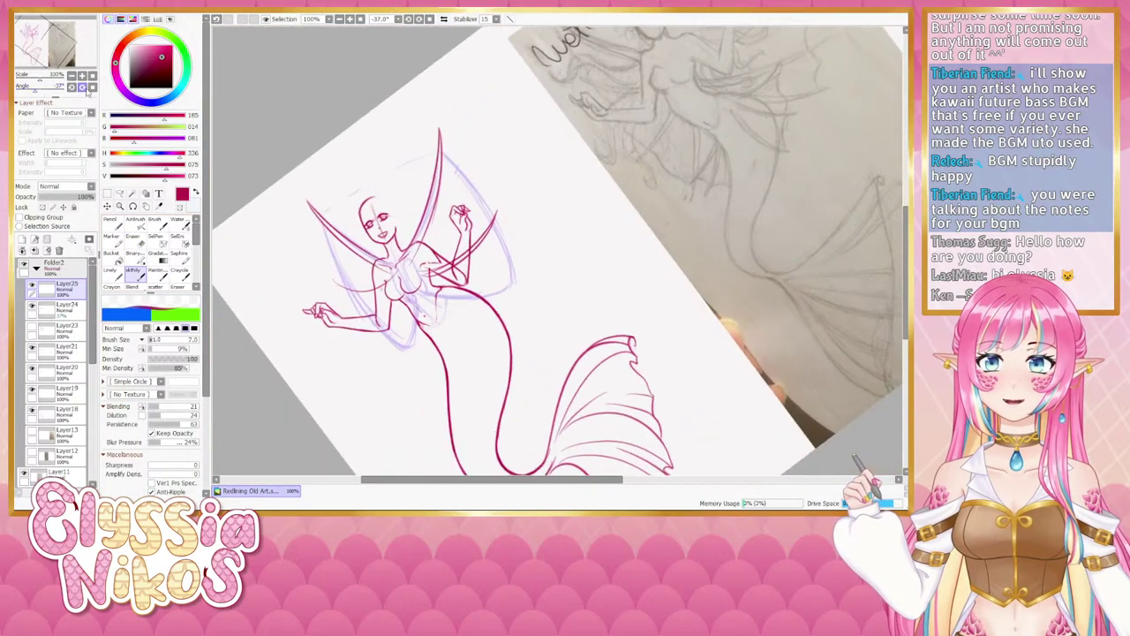
{"action": "left_click_drag", "start_coordinate": [440, 223], "coordinate": [360, 147]}
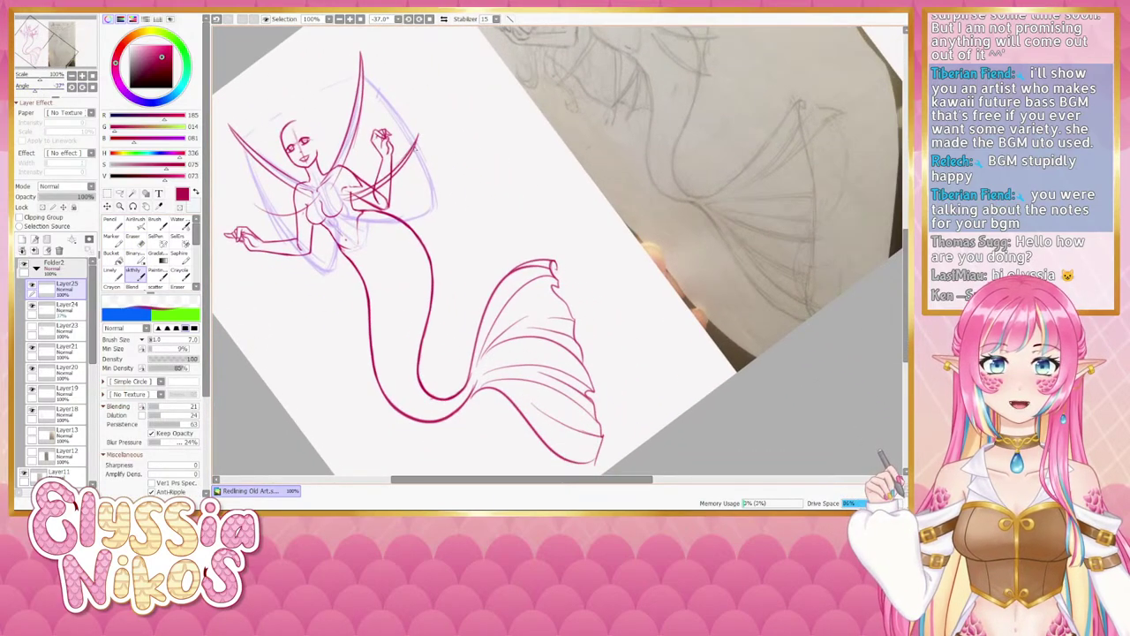
{"action": "mouse_move", "coordinate": [418, 140]}
{"action": "left_mouse_down"}
{"action": "mouse_move", "coordinate": [400, 169]}
{"action": "mouse_move", "coordinate": [407, 160]}
{"action": "left_mouse_up"}
{"action": "key", "text": "ctrl+z"}
{"action": "key", "text": "ctrl+z"}
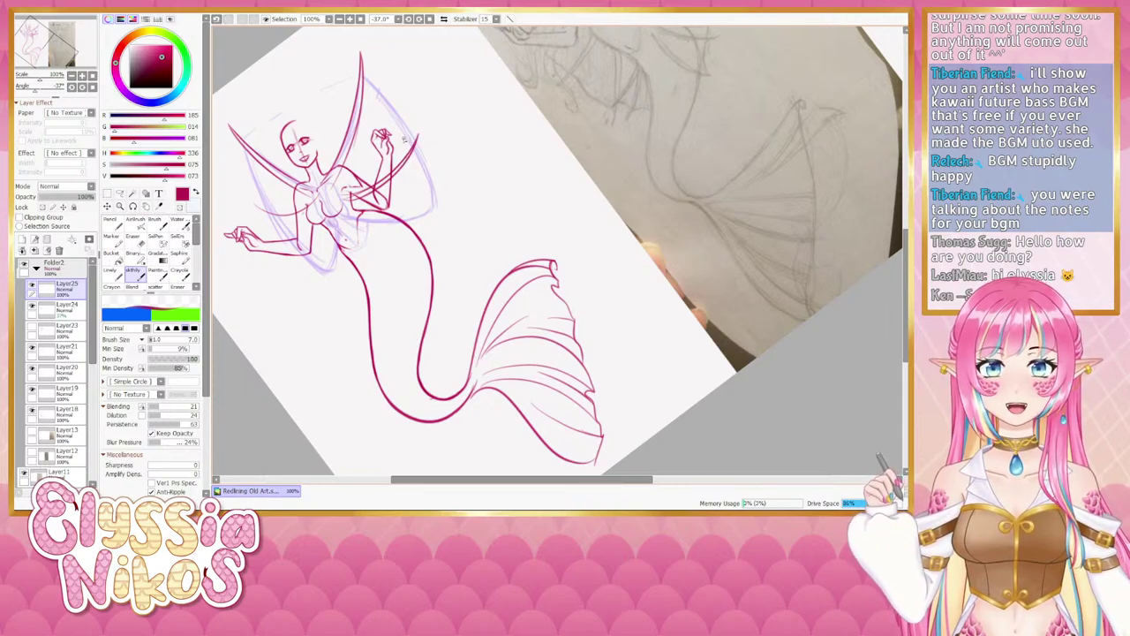
{"action": "left_click_drag", "start_coordinate": [358, 117], "coordinate": [334, 183]}
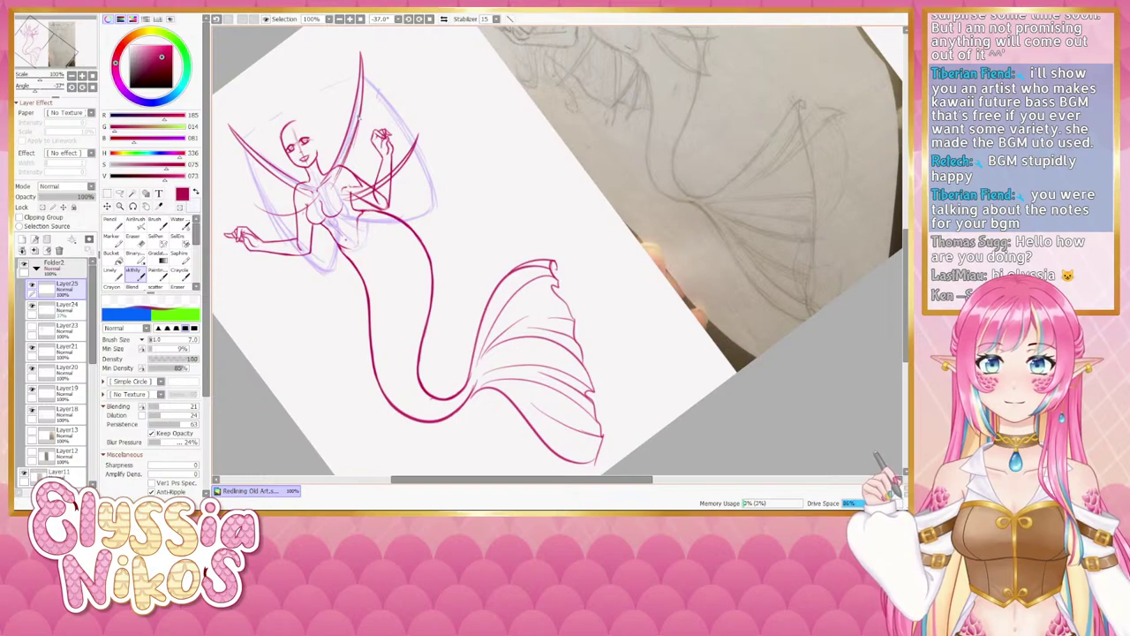
{"action": "key", "text": "ctrl+z"}
{"action": "left_click_drag", "start_coordinate": [360, 121], "coordinate": [337, 184]}
{"action": "key", "text": "e"}
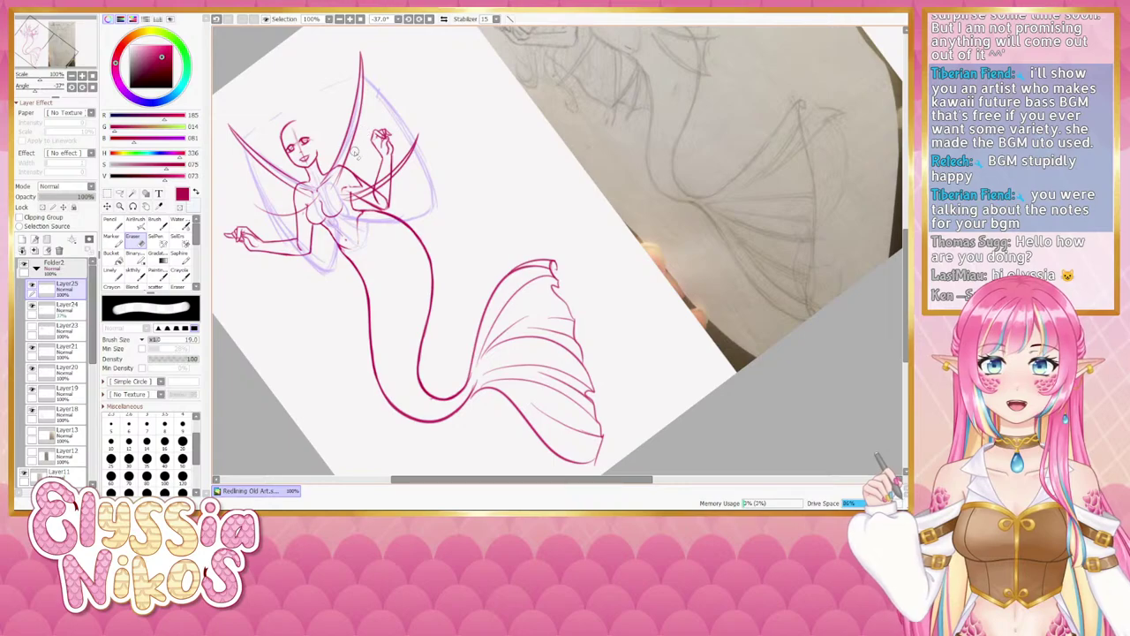
Try thin Linely strokes joining the two upper wing tips and spanning the lower wings, and undo them.
{"action": "left_click", "coordinate": [88, 87]}
{"action": "left_click_drag", "start_coordinate": [401, 235], "coordinate": [392, 315]}
{"action": "left_click", "coordinate": [135, 274]}
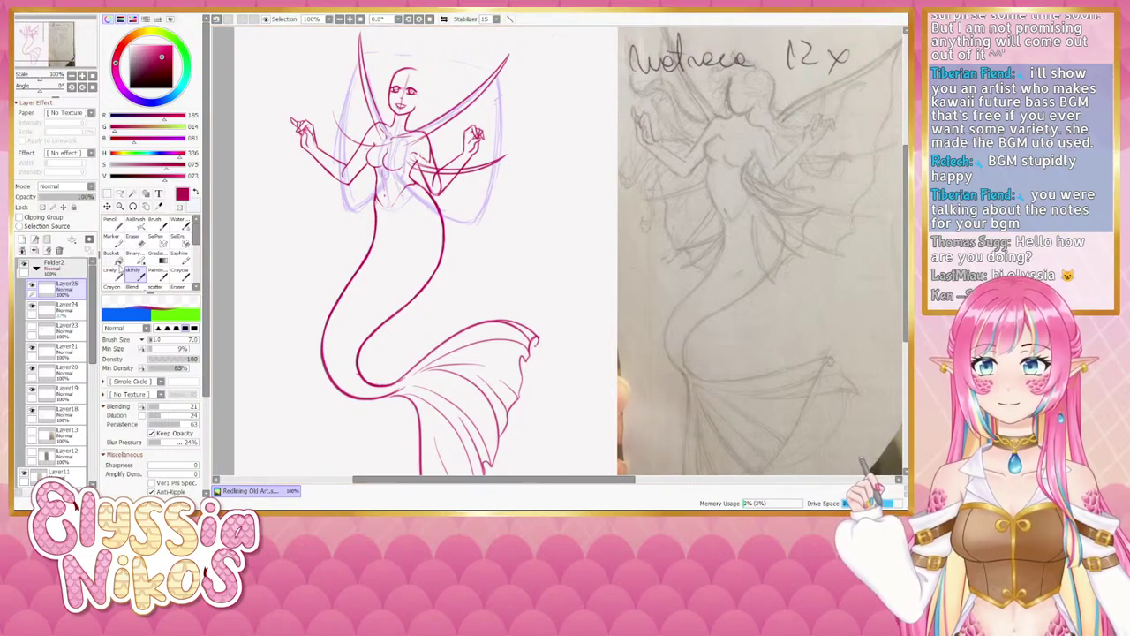
{"action": "left_click", "coordinate": [113, 273]}
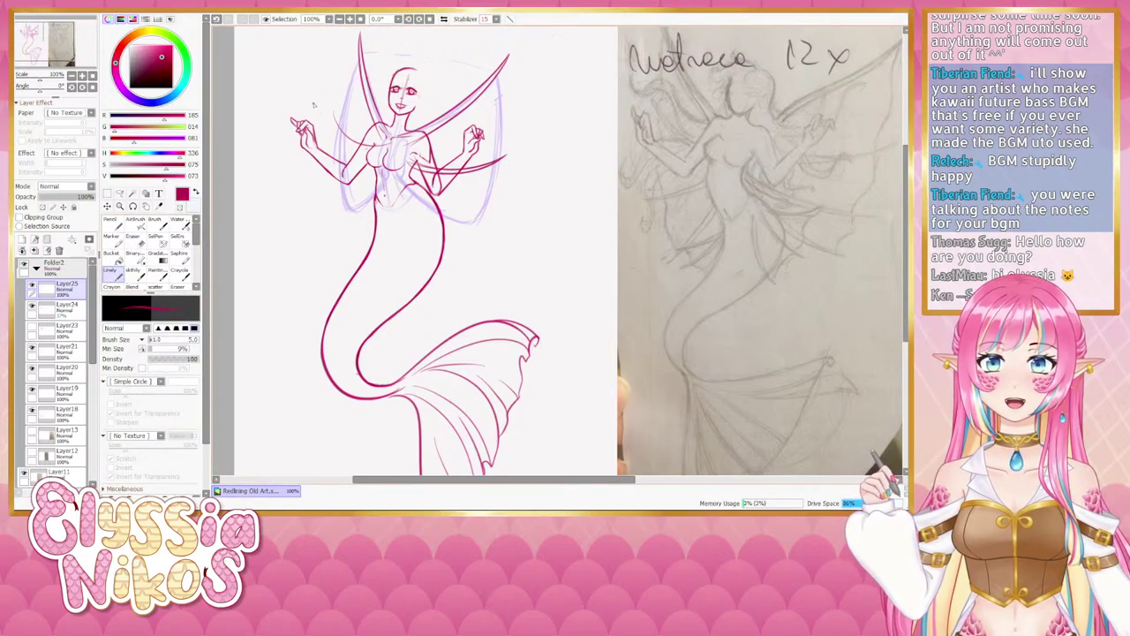
{"action": "mouse_move", "coordinate": [308, 103]}
{"action": "left_mouse_down"}
{"action": "mouse_move", "coordinate": [331, 114]}
{"action": "mouse_move", "coordinate": [316, 125]}
{"action": "left_mouse_up"}
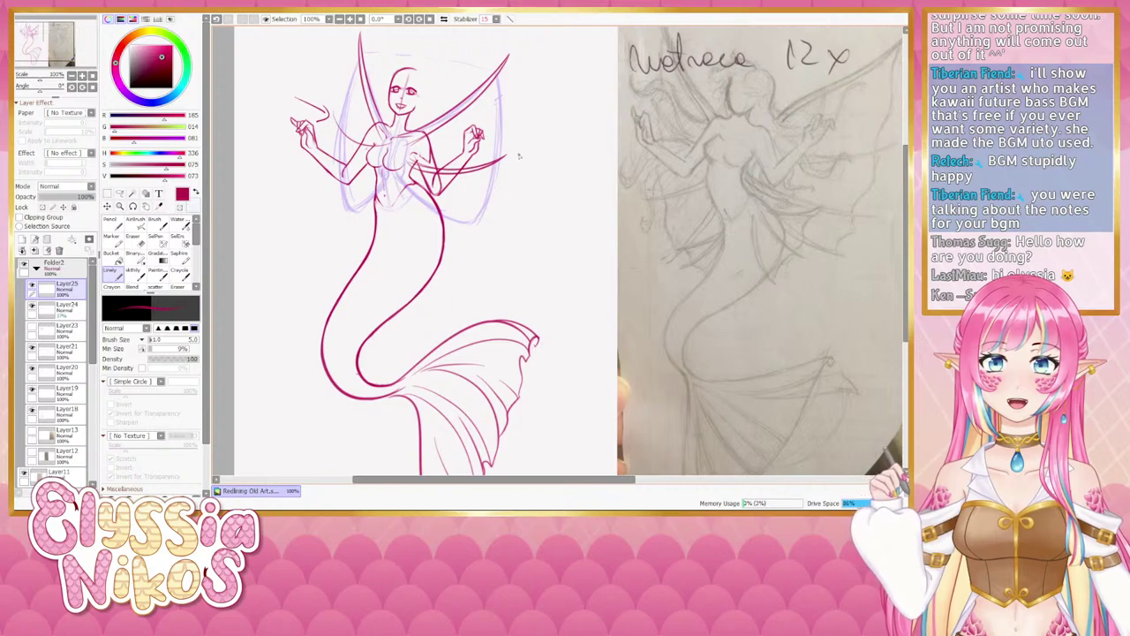
{"action": "left_click_drag", "start_coordinate": [519, 156], "coordinate": [515, 152]}
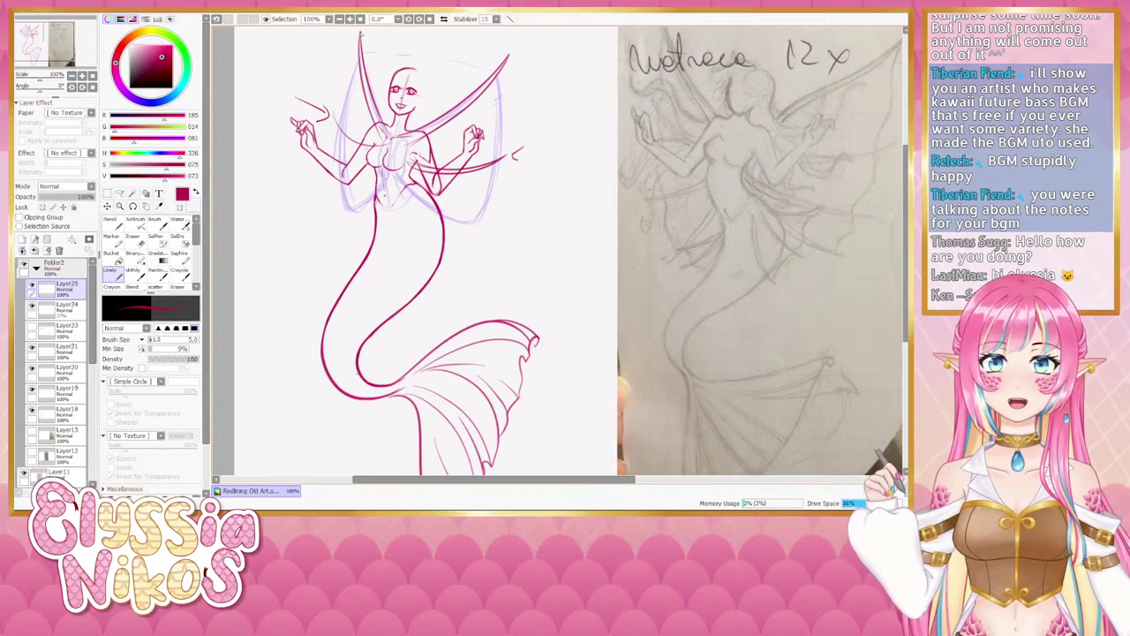
{"action": "left_click_drag", "start_coordinate": [360, 35], "coordinate": [484, 55]}
{"action": "key", "text": "ctrl+z"}
{"action": "left_click_drag", "start_coordinate": [360, 34], "coordinate": [512, 55]}
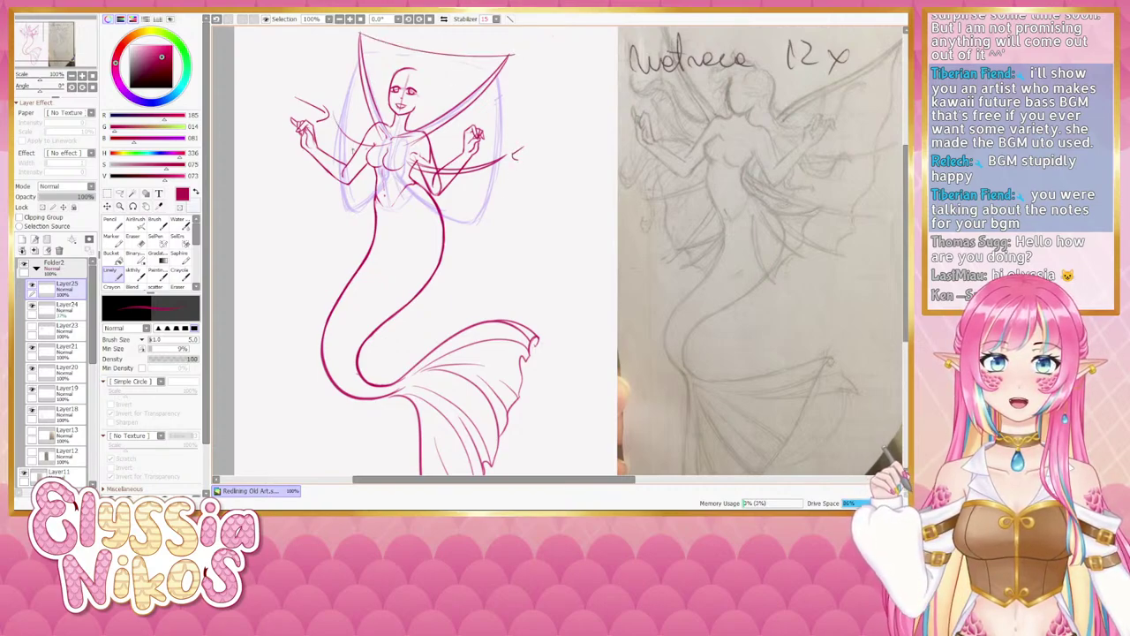
{"action": "left_click_drag", "start_coordinate": [366, 137], "coordinate": [527, 127]}
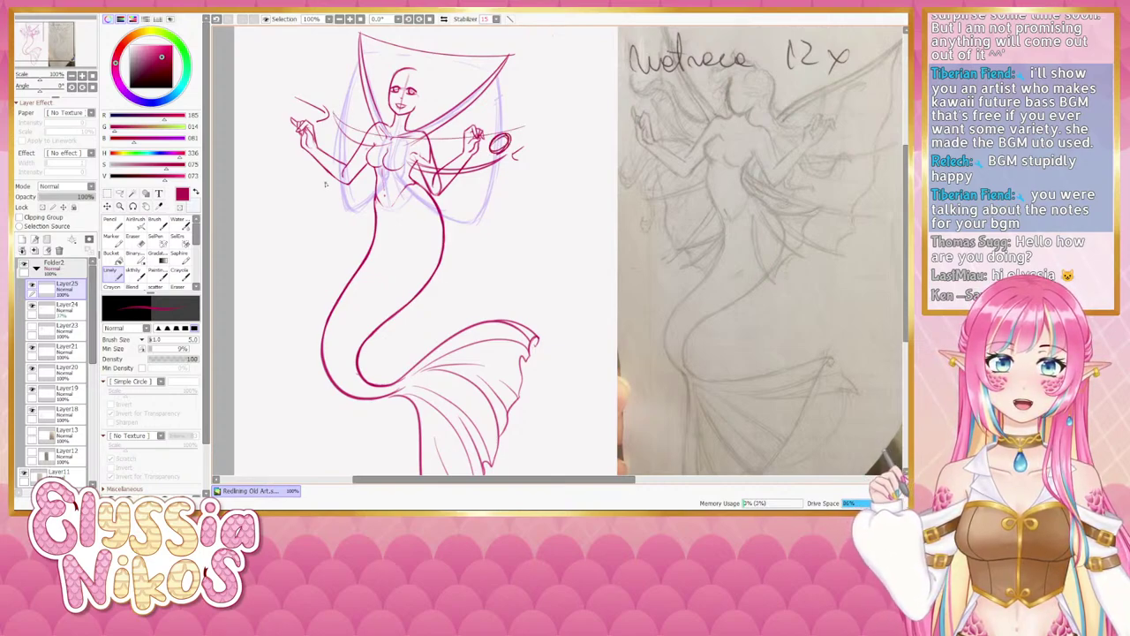
{"action": "key", "text": "ctrl+z"}
{"action": "key", "text": "ctrl+z"}
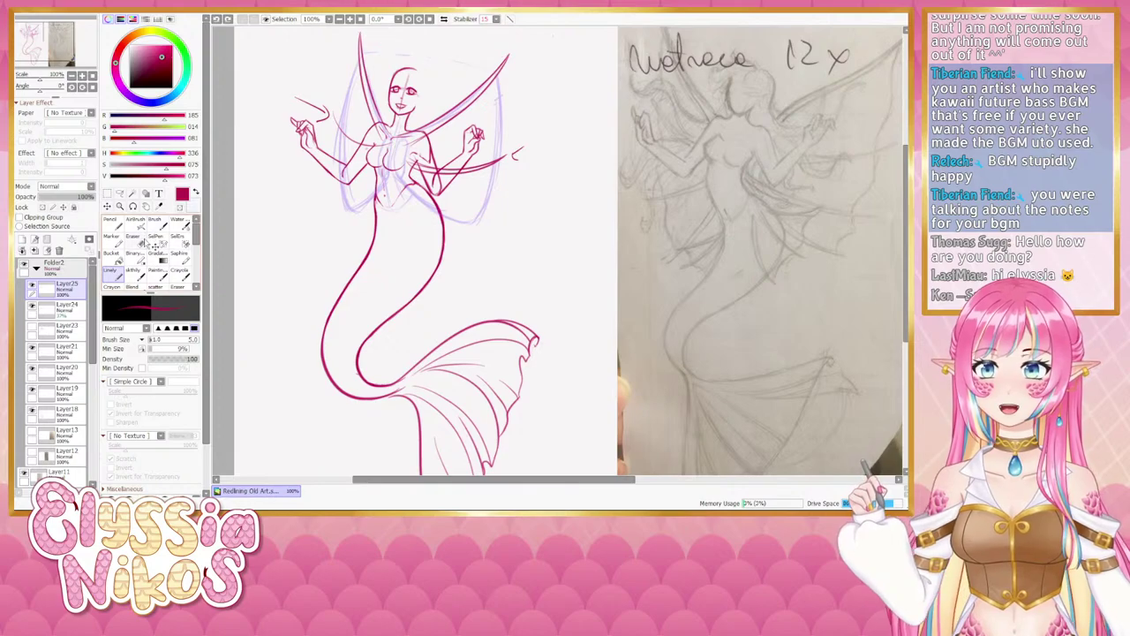
{"action": "key", "text": "ctrl+z"}
{"action": "key", "text": "ctrl+z"}
{"action": "key", "text": "ctrl+z"}
Erase the left-hand wing's lower spine beside the raised arm and shoulder.
{"action": "left_click", "coordinate": [140, 246]}
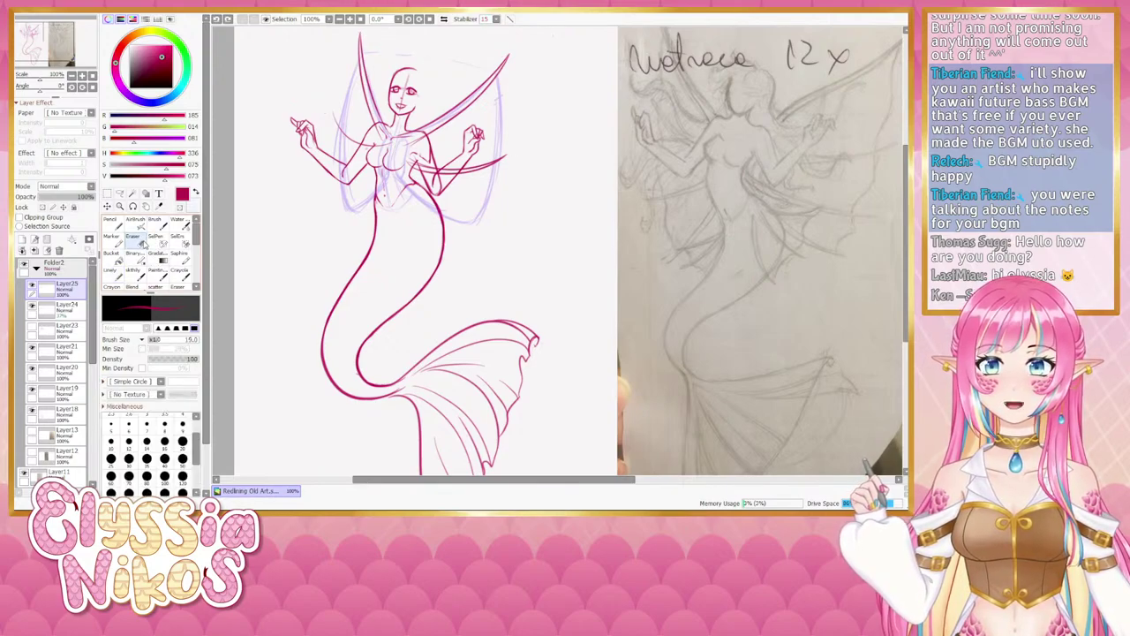
{"action": "left_click_drag", "start_coordinate": [345, 145], "coordinate": [385, 143]}
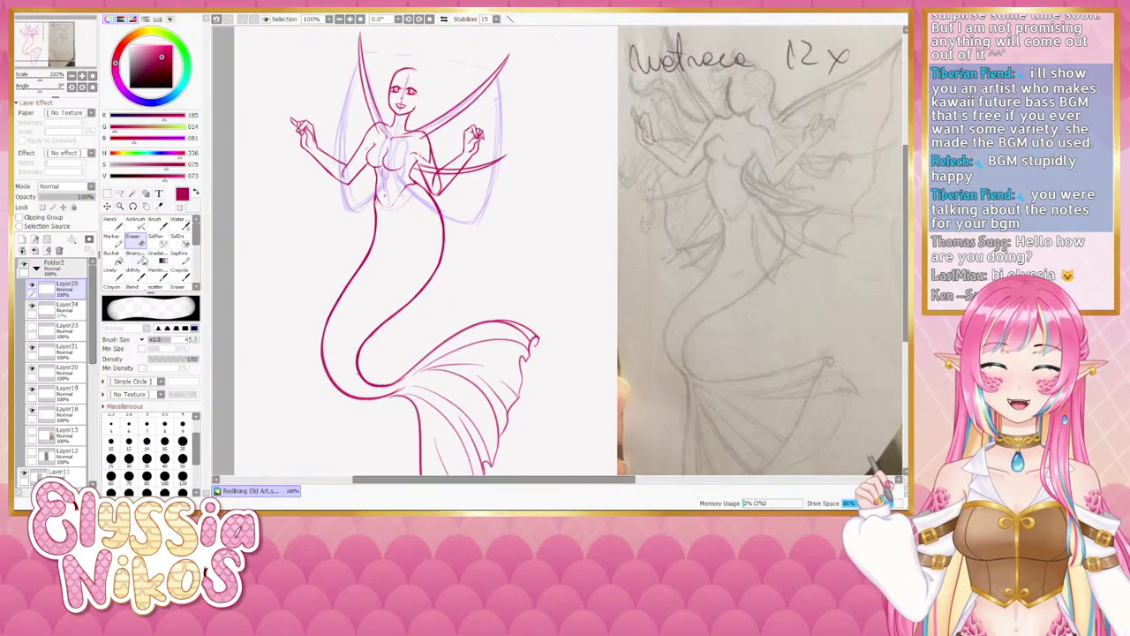
Try new tapered curves for the left-hand wing's lower spine toward the chest, and undo them.
{"action": "left_click", "coordinate": [135, 270]}
{"action": "left_click_drag", "start_coordinate": [343, 182], "coordinate": [409, 142]}
{"action": "key", "text": "ctrl+z"}
{"action": "mouse_move", "coordinate": [342, 134]}
{"action": "left_mouse_down"}
{"action": "mouse_move", "coordinate": [404, 142]}
{"action": "mouse_move", "coordinate": [390, 151]}
{"action": "left_mouse_up"}
{"action": "key", "text": "ctrl+z"}
{"action": "key", "text": "ctrl+z"}
{"action": "key", "text": "ctrl+z"}
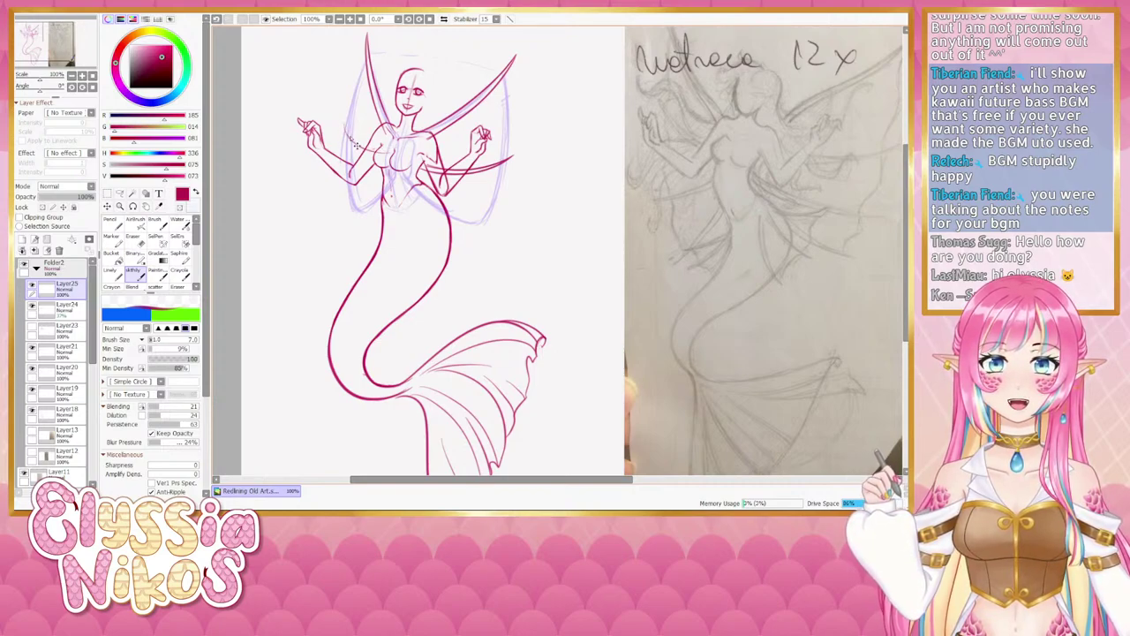
{"action": "key", "text": "ctrl+z"}
{"action": "left_click_drag", "start_coordinate": [342, 124], "coordinate": [394, 152]}
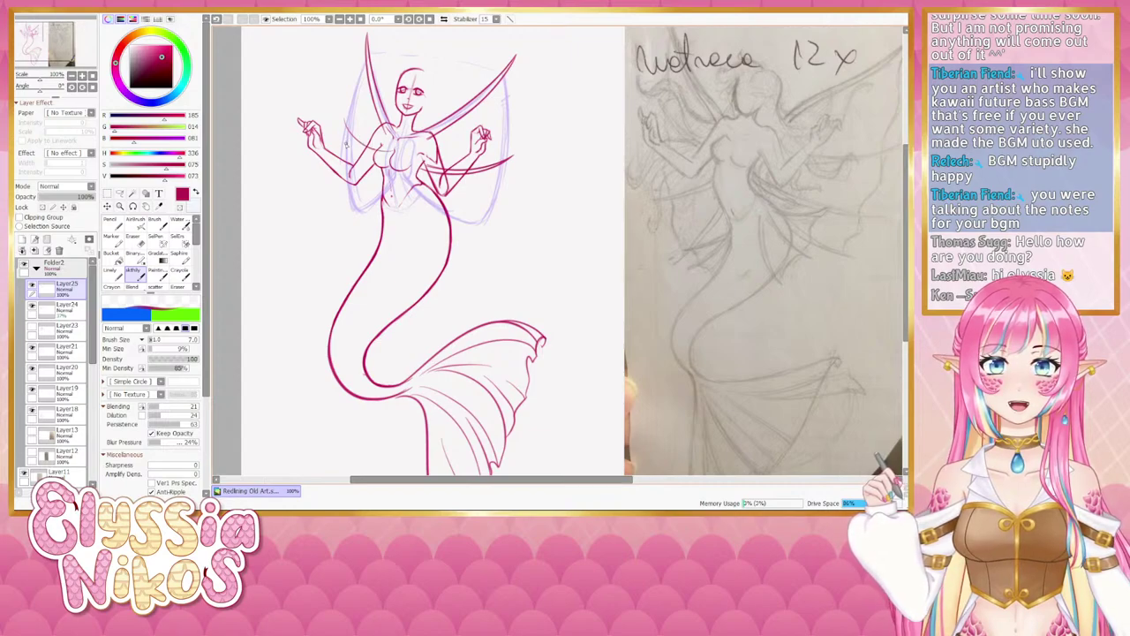
{"action": "key", "text": "ctrl+z"}
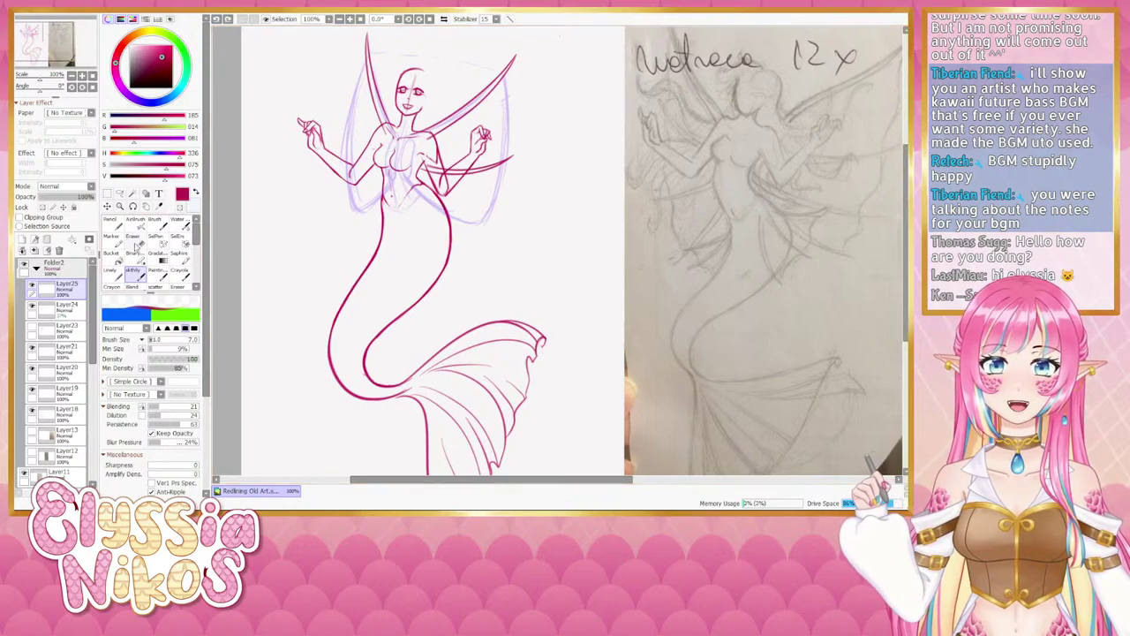
Erase the right-hand wing's lower spine and rough in a new curve from the chest out past the raised hand.
{"action": "left_click", "coordinate": [134, 243]}
{"action": "left_click_drag", "start_coordinate": [514, 157], "coordinate": [422, 178]}
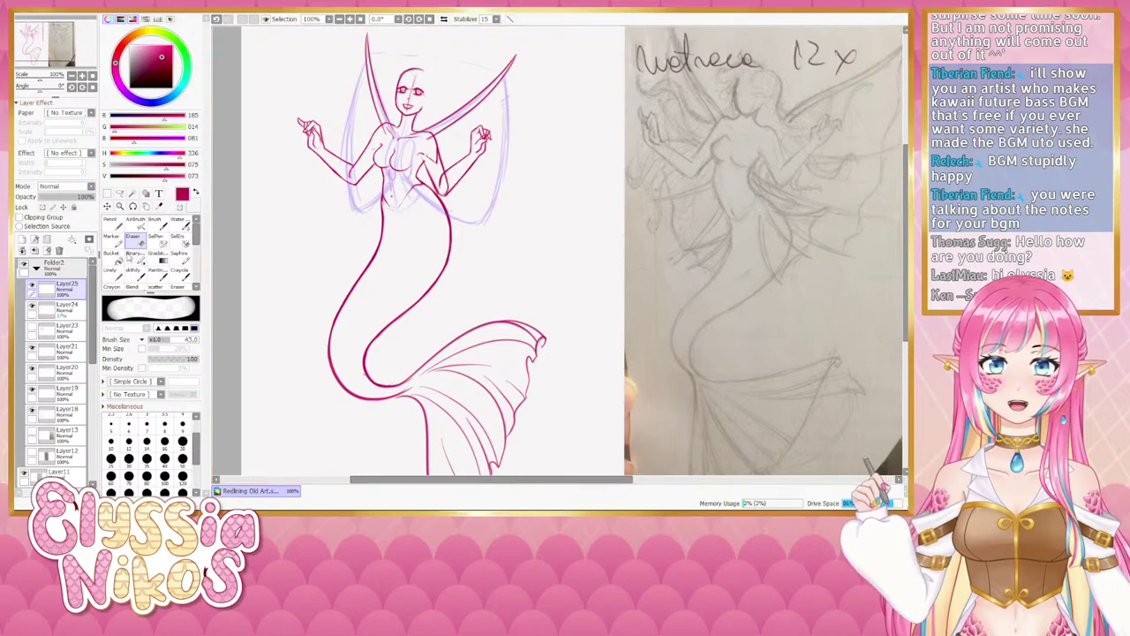
{"action": "left_click", "coordinate": [133, 273]}
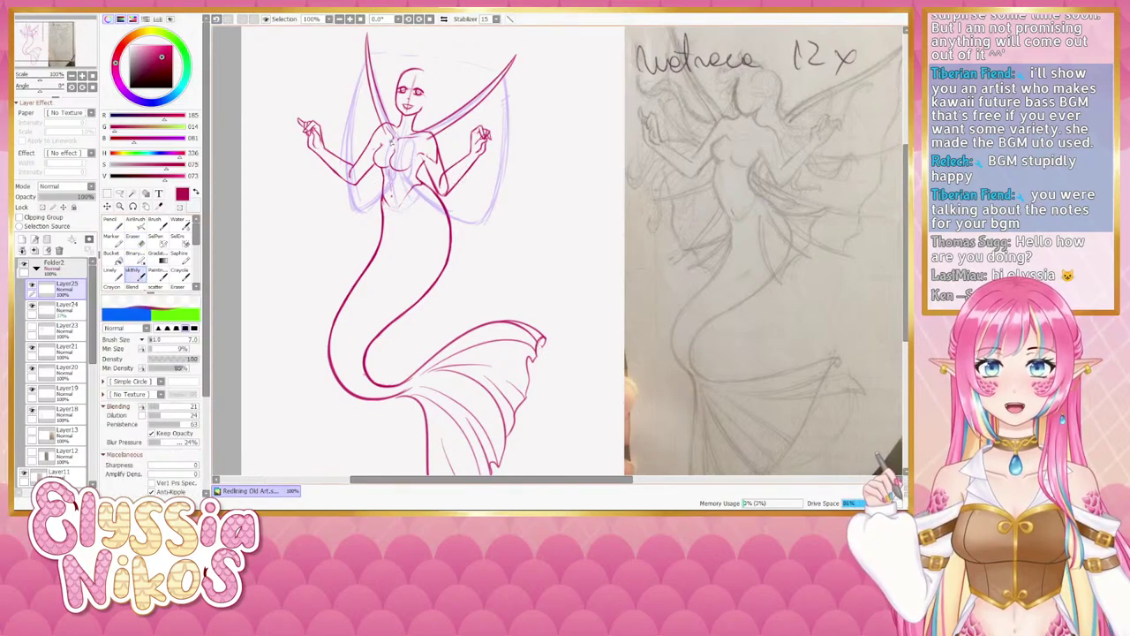
{"action": "mouse_move", "coordinate": [392, 143]}
{"action": "left_mouse_down"}
{"action": "mouse_move", "coordinate": [395, 178]}
{"action": "mouse_move", "coordinate": [417, 141]}
{"action": "mouse_move", "coordinate": [390, 165]}
{"action": "mouse_move", "coordinate": [513, 152]}
{"action": "left_mouse_up"}
{"action": "key", "text": "ctrl+z"}
{"action": "key", "text": "ctrl+z"}
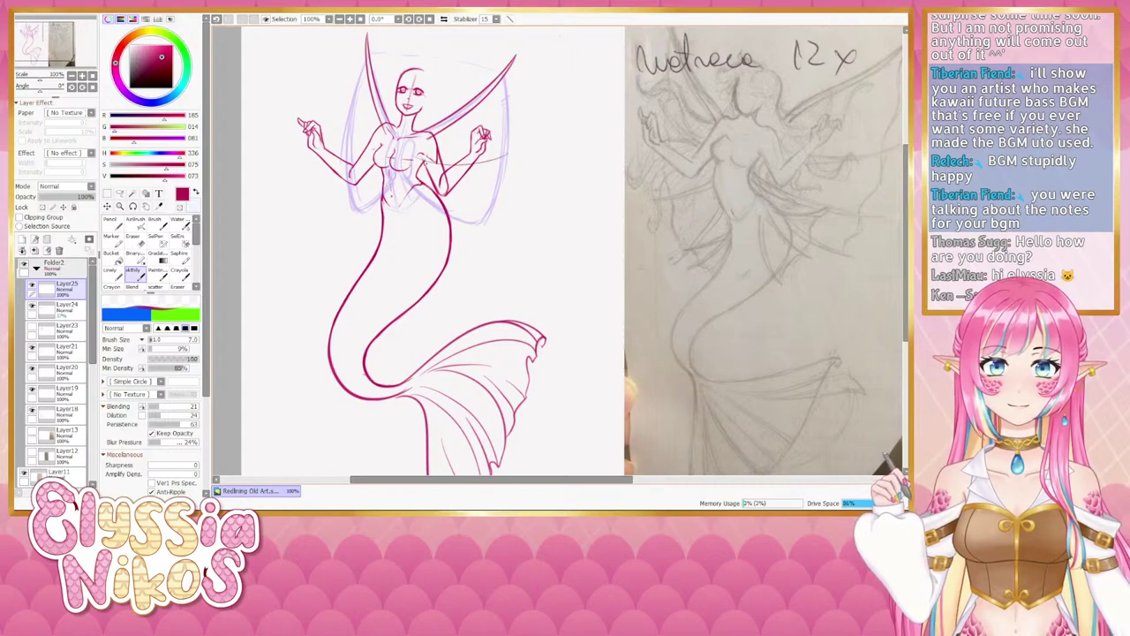
{"action": "key", "text": "ctrl+z"}
{"action": "left_click_drag", "start_coordinate": [408, 154], "coordinate": [511, 151]}
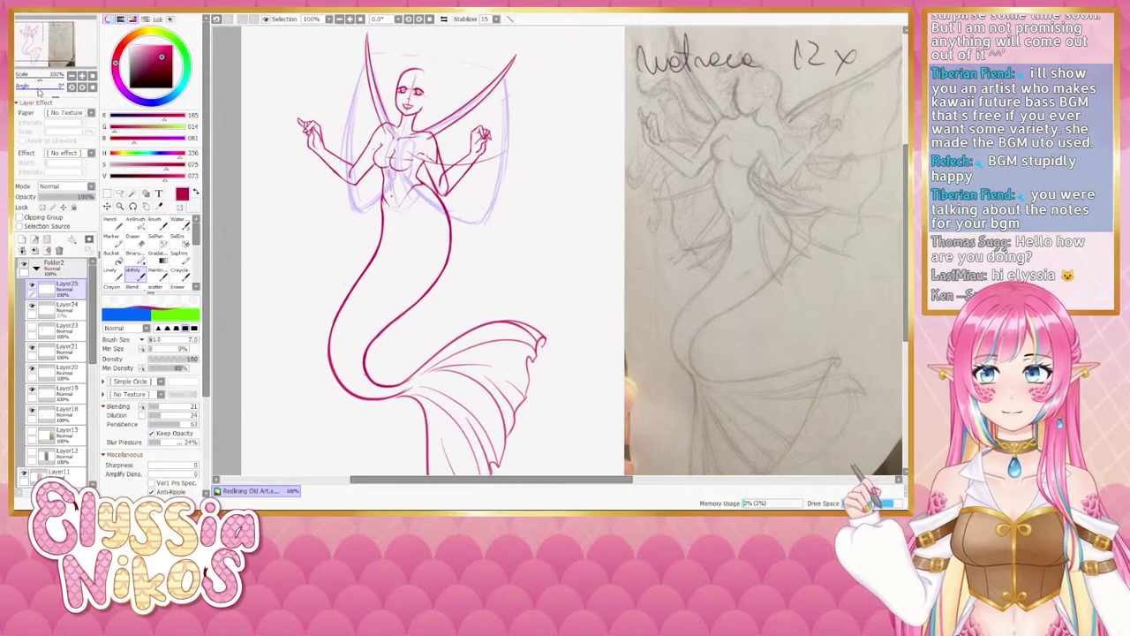
Redraw the right-hand wing's lower spine with two curved strokes that meet at the outer tip and run to the torso.
{"action": "left_click_drag", "start_coordinate": [39, 88], "coordinate": [30, 88]}
{"action": "left_click_drag", "start_coordinate": [565, 318], "coordinate": [542, 202]}
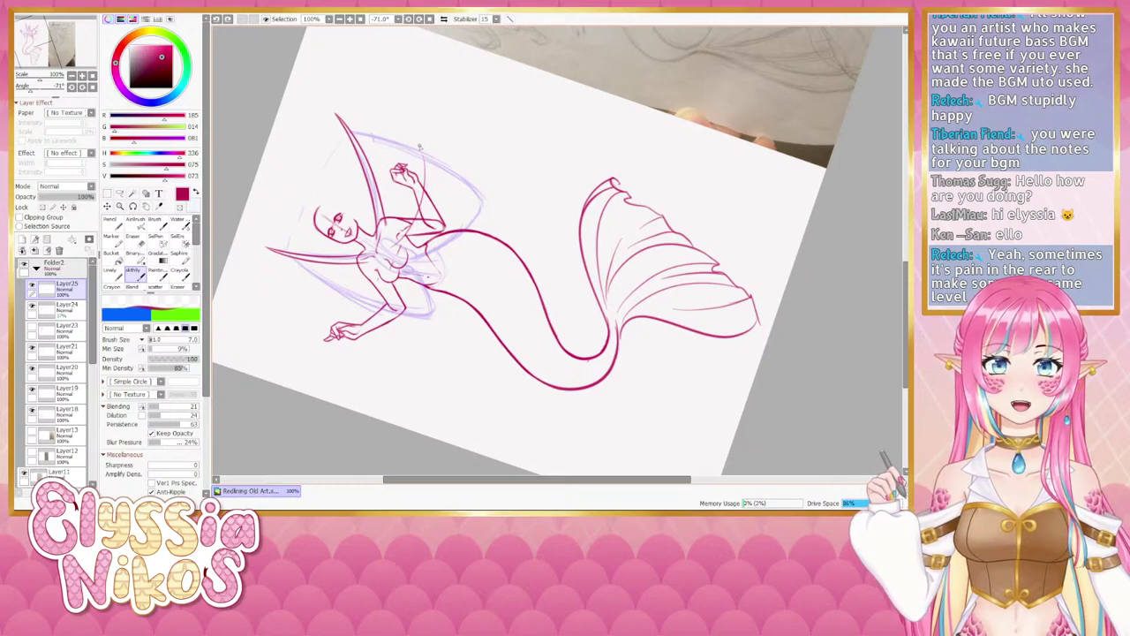
{"action": "left_click_drag", "start_coordinate": [421, 157], "coordinate": [424, 203]}
{"action": "left_click_drag", "start_coordinate": [427, 155], "coordinate": [417, 232]}
{"action": "key", "text": "ctrl+z"}
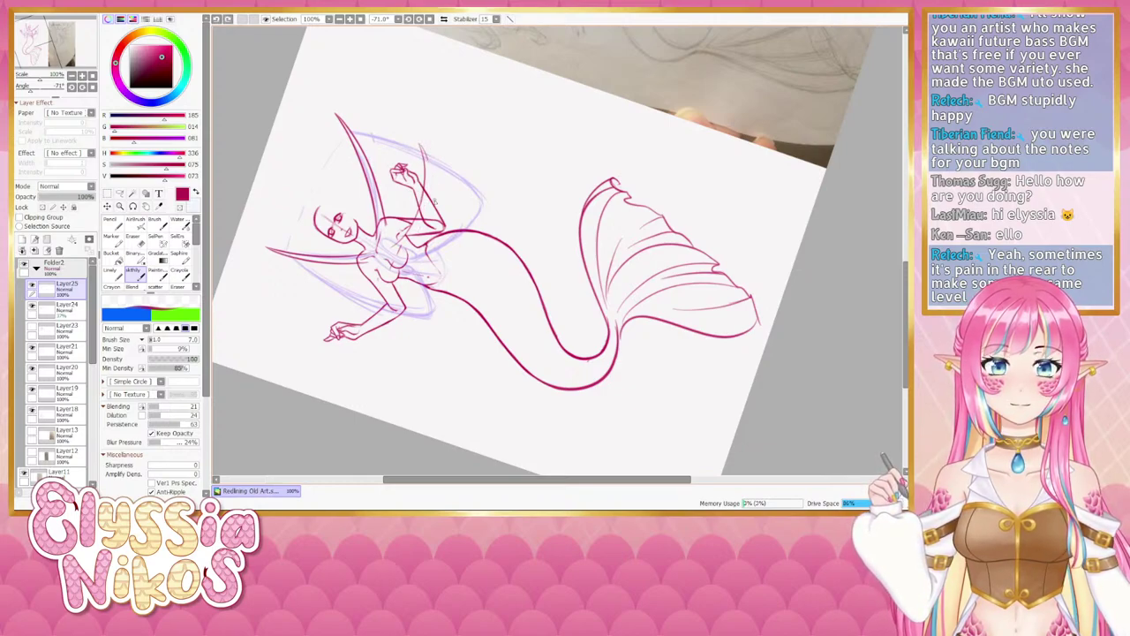
{"action": "left_click_drag", "start_coordinate": [428, 161], "coordinate": [408, 249]}
{"action": "key", "text": "ctrl+z"}
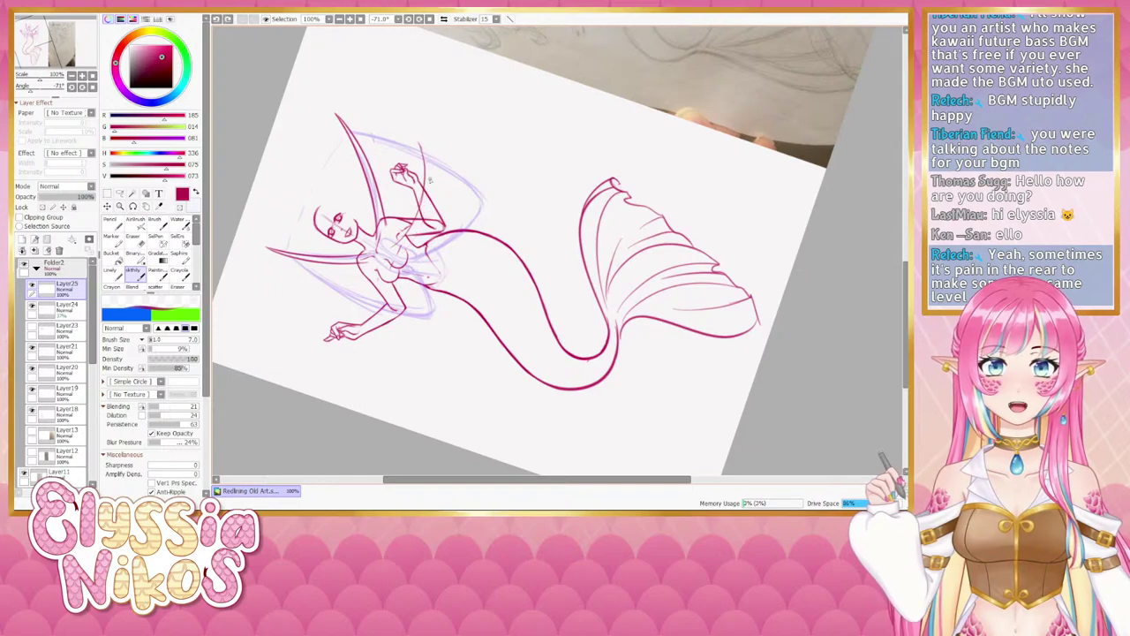
{"action": "left_click_drag", "start_coordinate": [426, 156], "coordinate": [401, 256]}
{"action": "key", "text": "ctrl+z"}
{"action": "key", "text": "ctrl+z"}
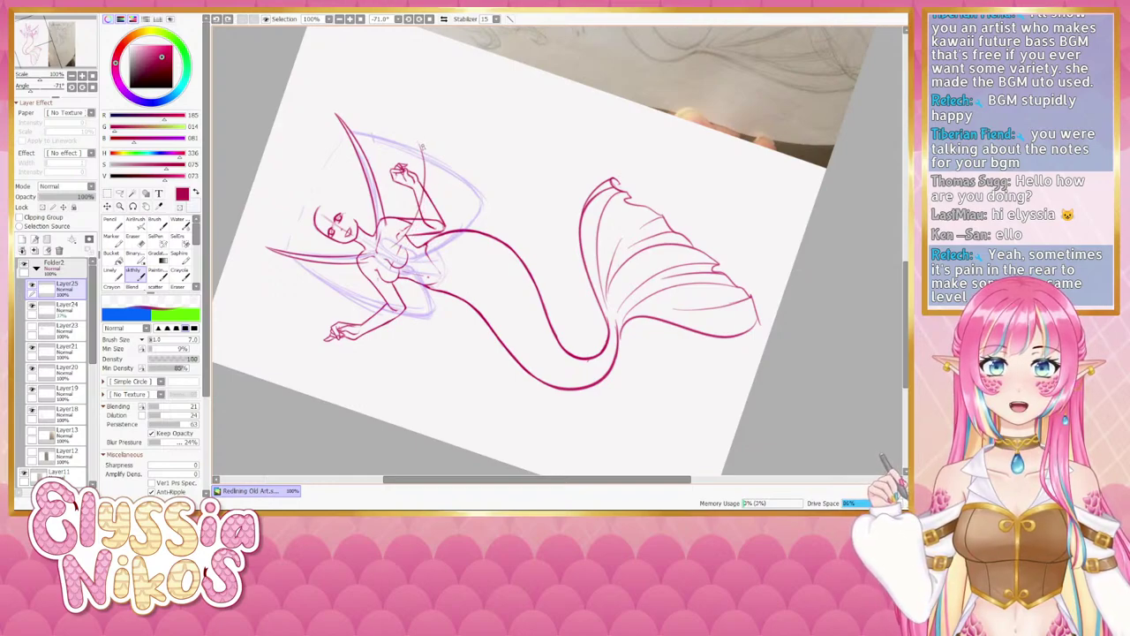
{"action": "left_click_drag", "start_coordinate": [431, 146], "coordinate": [412, 244]}
{"action": "mouse_move", "coordinate": [430, 176]}
{"action": "left_mouse_down"}
{"action": "mouse_move", "coordinate": [423, 226]}
{"action": "mouse_move", "coordinate": [408, 249]}
{"action": "left_mouse_up"}
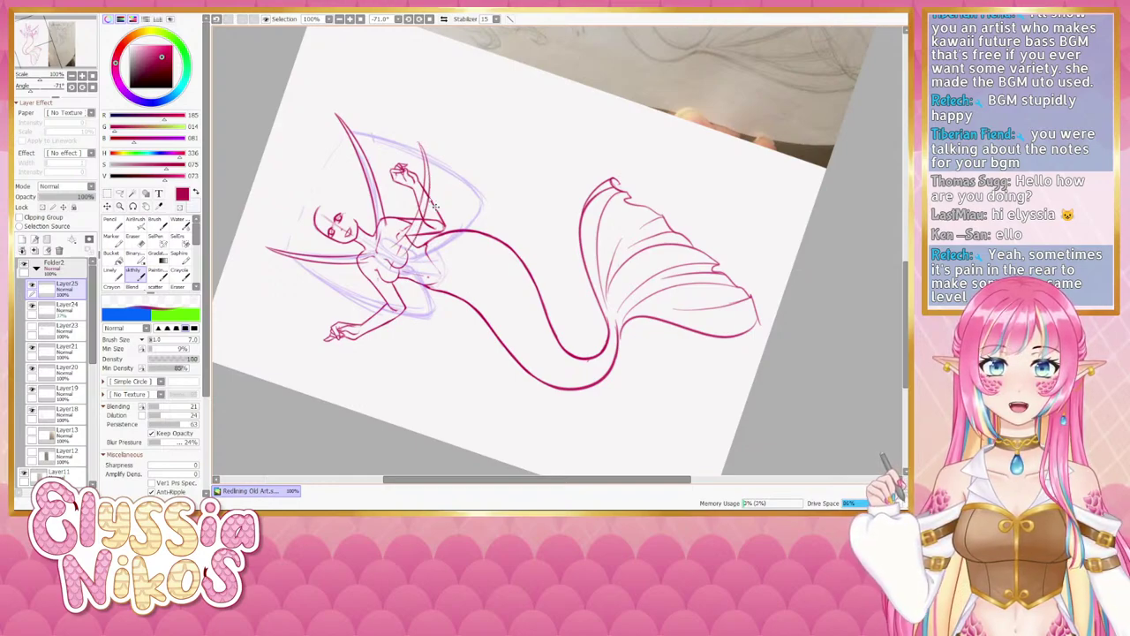
{"action": "key", "text": "ctrl+z"}
{"action": "left_click_drag", "start_coordinate": [428, 176], "coordinate": [401, 262]}
Draw the first curved line of the left-hand wing's lower spine from its outer tip across the upper arm to the chest.
{"action": "left_click", "coordinate": [92, 86]}
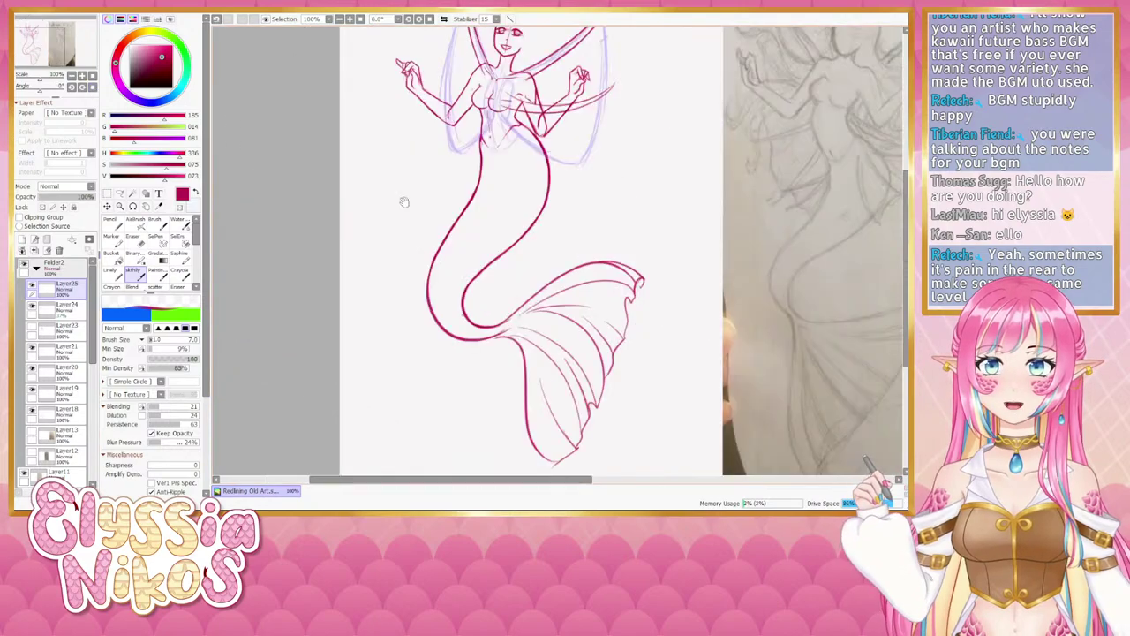
{"action": "left_click_drag", "start_coordinate": [404, 202], "coordinate": [319, 321]}
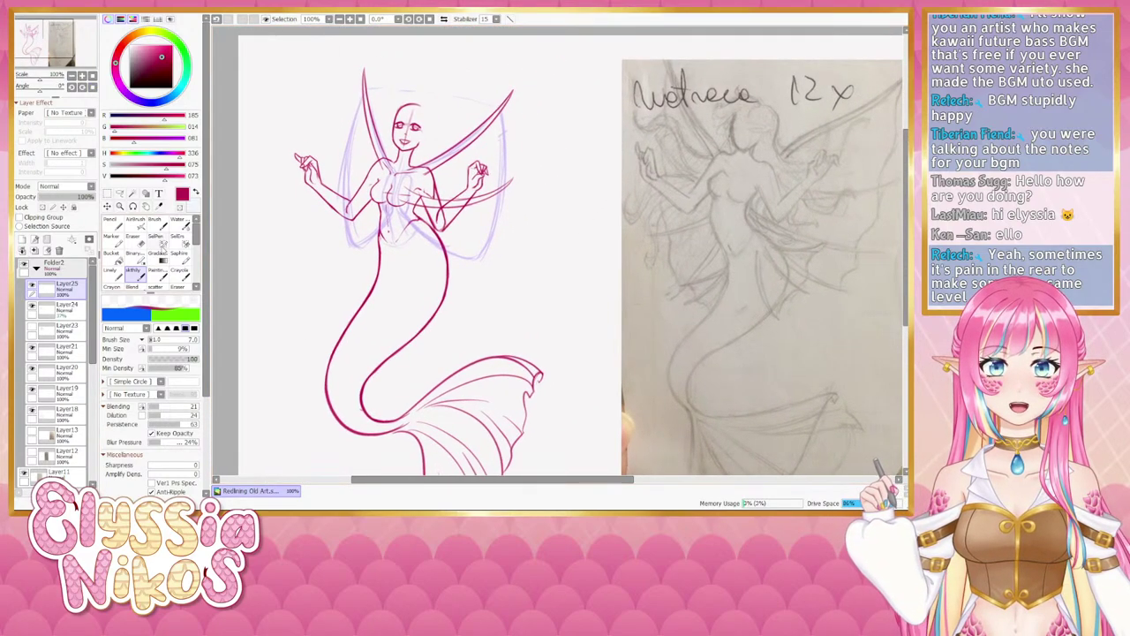
{"action": "left_click_drag", "start_coordinate": [41, 89], "coordinate": [48, 87]}
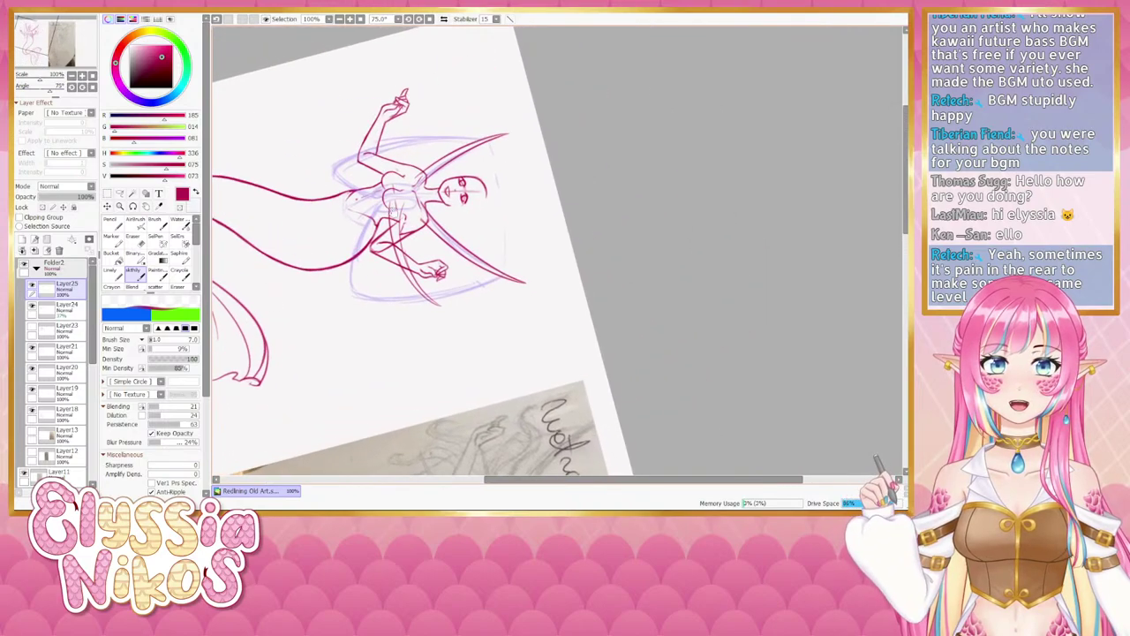
{"action": "left_click_drag", "start_coordinate": [434, 119], "coordinate": [401, 199]}
{"action": "key", "text": "ctrl+z"}
{"action": "mouse_move", "coordinate": [433, 121]}
{"action": "left_mouse_down"}
{"action": "mouse_move", "coordinate": [392, 204]}
{"action": "mouse_move", "coordinate": [401, 198]}
{"action": "left_mouse_up"}
{"action": "key", "text": "ctrl+z"}
{"action": "key", "text": "ctrl+z"}
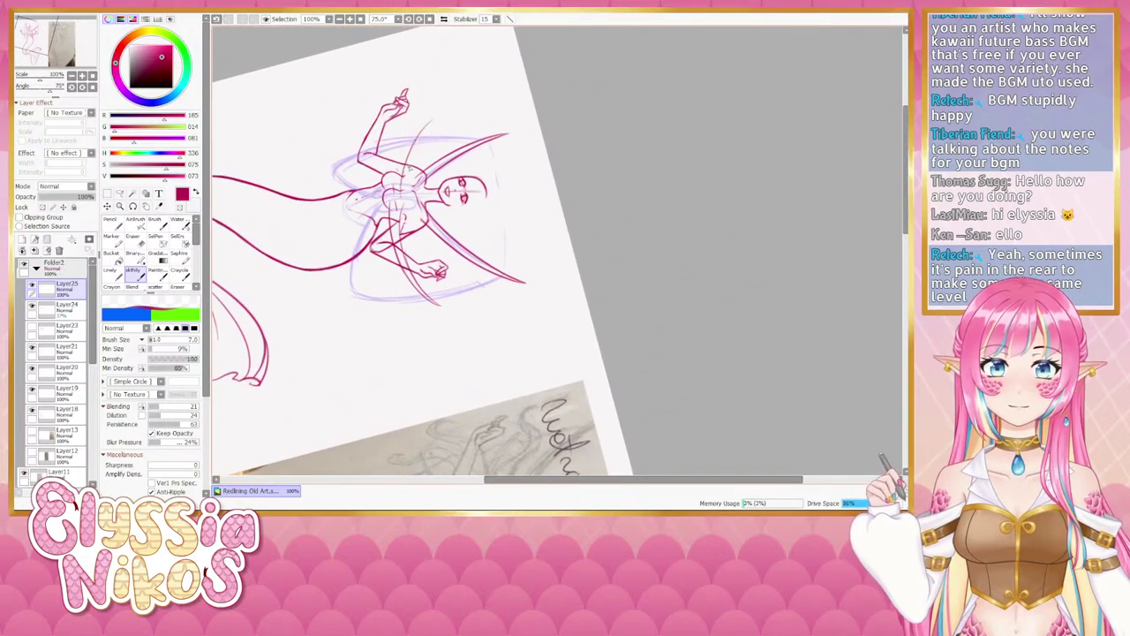
{"action": "key", "text": "ctrl+z"}
{"action": "left_click_drag", "start_coordinate": [429, 128], "coordinate": [396, 198]}
{"action": "left_click_drag", "start_coordinate": [428, 129], "coordinate": [394, 200]}
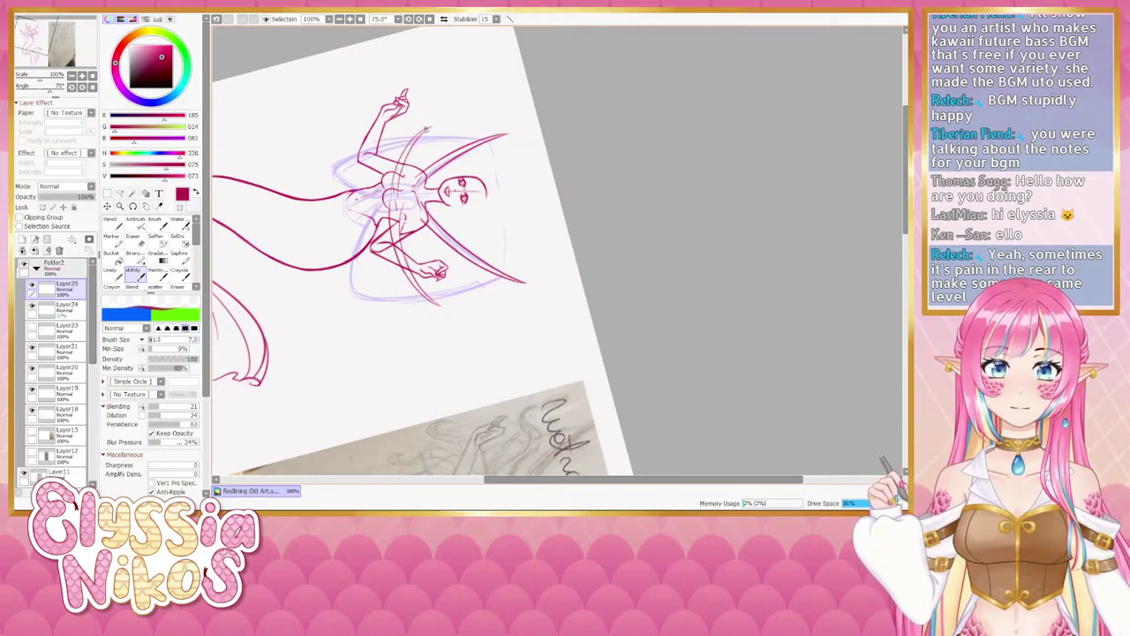
{"action": "key", "text": "ctrl+z"}
{"action": "left_click_drag", "start_coordinate": [433, 124], "coordinate": [391, 201]}
{"action": "key", "text": "ctrl+z"}
{"action": "left_click_drag", "start_coordinate": [424, 129], "coordinate": [387, 193]}
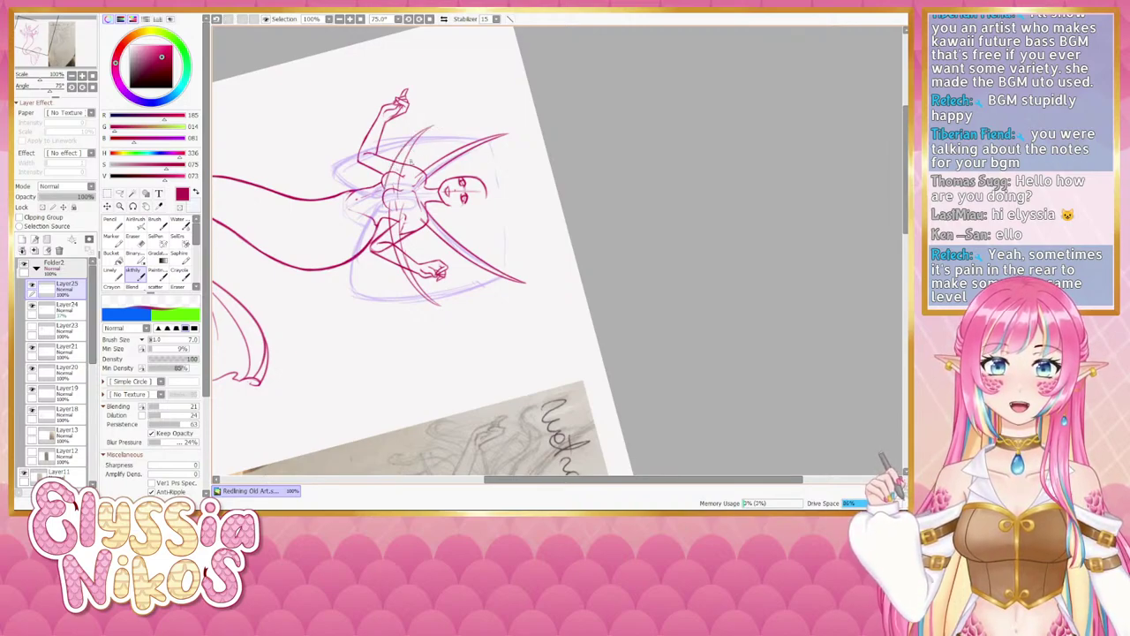
{"action": "key", "text": "ctrl+z"}
{"action": "left_click_drag", "start_coordinate": [422, 132], "coordinate": [388, 202]}
{"action": "key", "text": "ctrl+z"}
{"action": "mouse_move", "coordinate": [420, 131]}
{"action": "left_mouse_down"}
{"action": "mouse_move", "coordinate": [389, 195]}
{"action": "mouse_move", "coordinate": [399, 198]}
{"action": "left_mouse_up"}
{"action": "key", "text": "ctrl+z"}
{"action": "key", "text": "ctrl+z"}
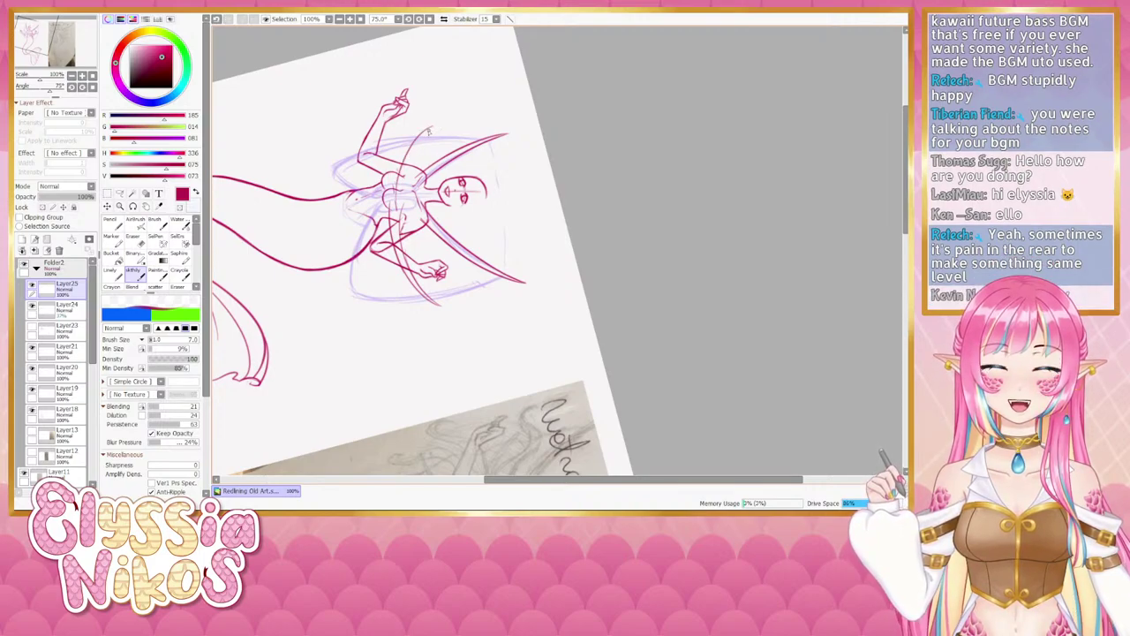
{"action": "key", "text": "ctrl+z"}
{"action": "left_click_drag", "start_coordinate": [428, 129], "coordinate": [399, 202]}
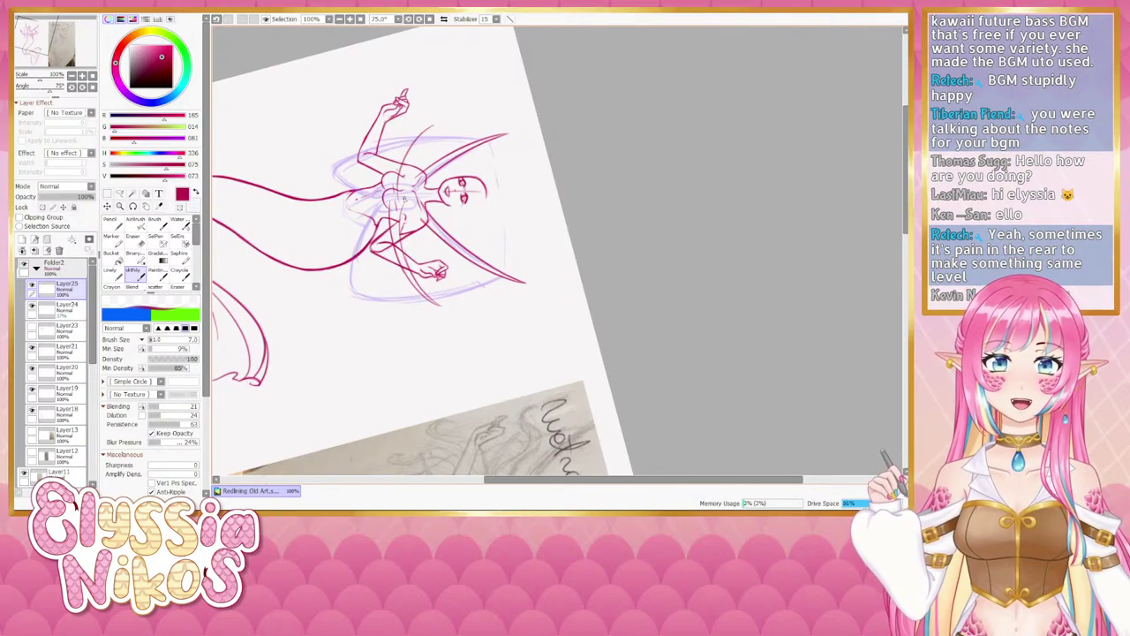
Add the second edge of the left-hand wing's lower spine, curving from the outer tip to the torso to form a tapered shape.
{"action": "left_click_drag", "start_coordinate": [429, 128], "coordinate": [390, 205]}
{"action": "key", "text": "ctrl+z"}
{"action": "left_click_drag", "start_coordinate": [431, 127], "coordinate": [391, 203]}
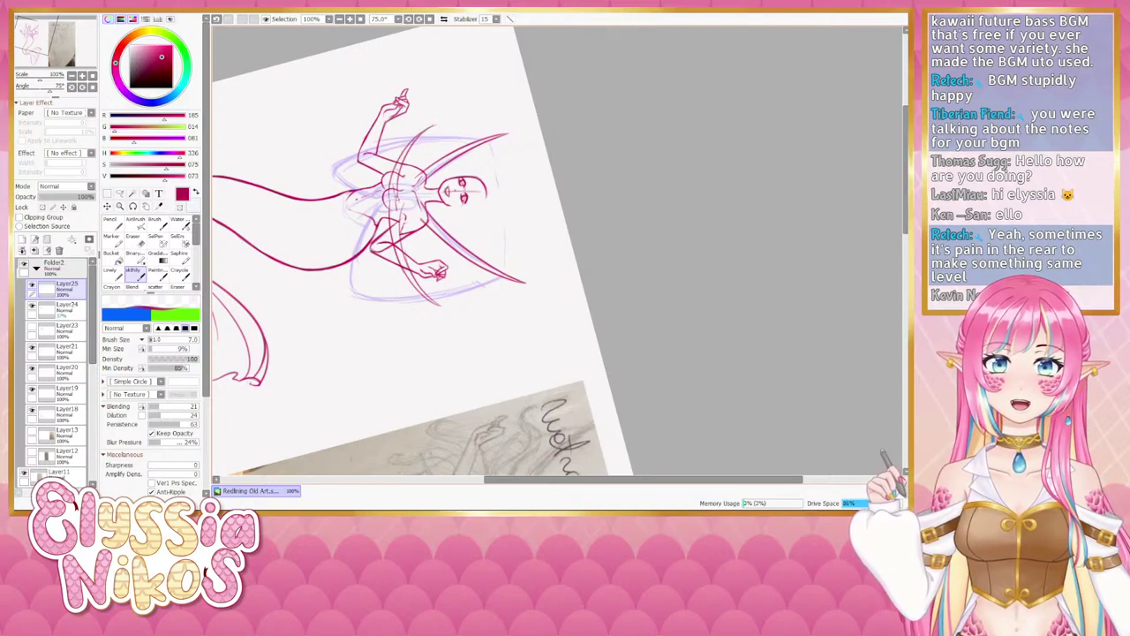
{"action": "key", "text": "ctrl+z"}
{"action": "left_click_drag", "start_coordinate": [430, 129], "coordinate": [391, 201]}
{"action": "key", "text": "ctrl+z"}
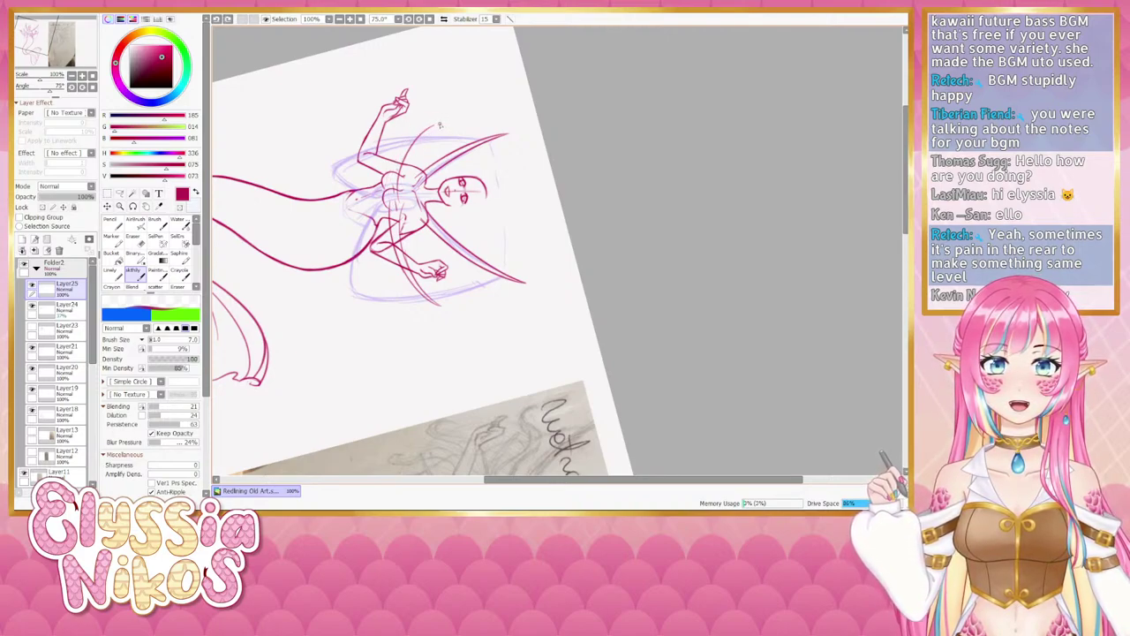
{"action": "left_click_drag", "start_coordinate": [427, 128], "coordinate": [389, 200]}
{"action": "key", "text": "ctrl+z"}
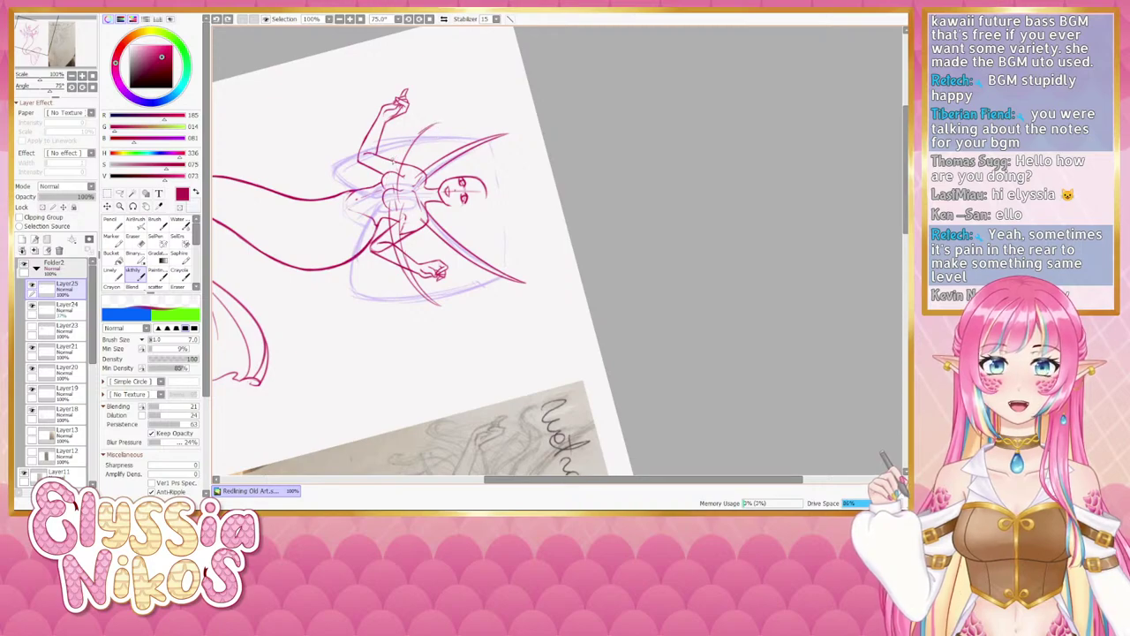
{"action": "left_click_drag", "start_coordinate": [429, 128], "coordinate": [390, 201]}
{"action": "key", "text": "ctrl+z"}
{"action": "left_click_drag", "start_coordinate": [429, 128], "coordinate": [390, 201]}
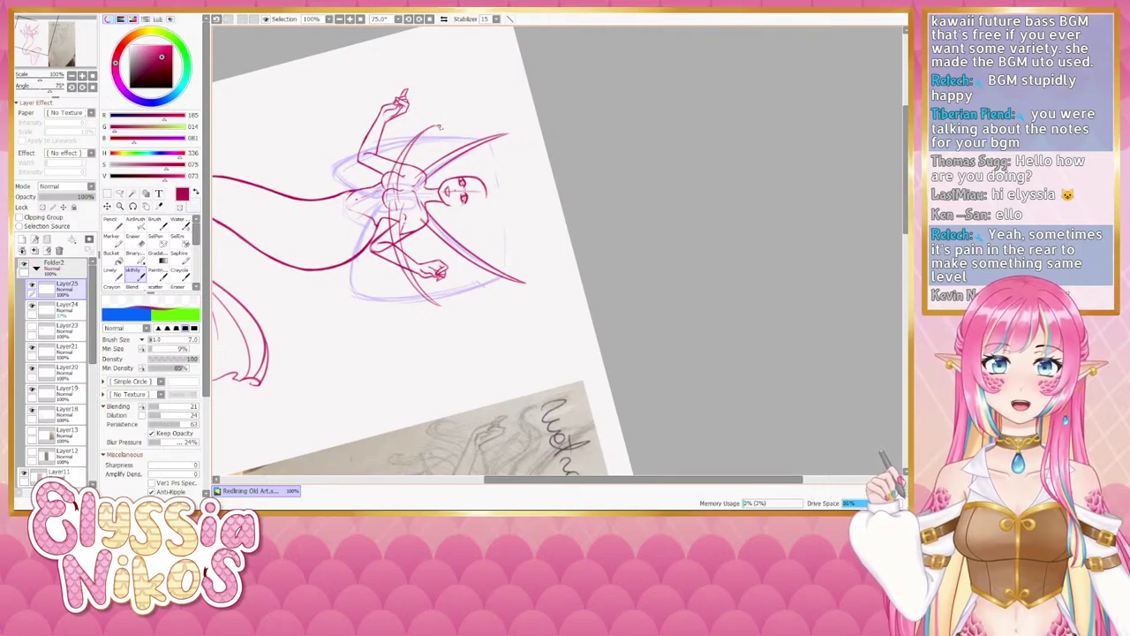
{"action": "key", "text": "ctrl+z"}
{"action": "key", "text": "ctrl+z"}
{"action": "left_click_drag", "start_coordinate": [429, 128], "coordinate": [388, 199]}
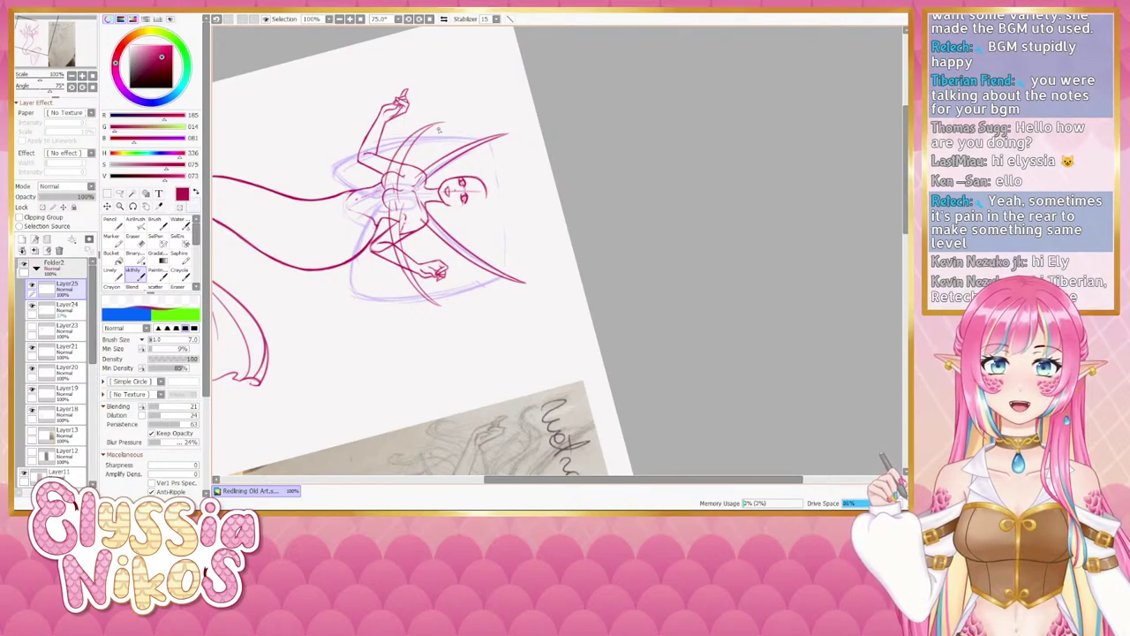
{"action": "key", "text": "ctrl+z"}
{"action": "left_click_drag", "start_coordinate": [438, 129], "coordinate": [388, 200]}
{"action": "key", "text": "ctrl+z"}
{"action": "left_click_drag", "start_coordinate": [438, 129], "coordinate": [389, 199]}
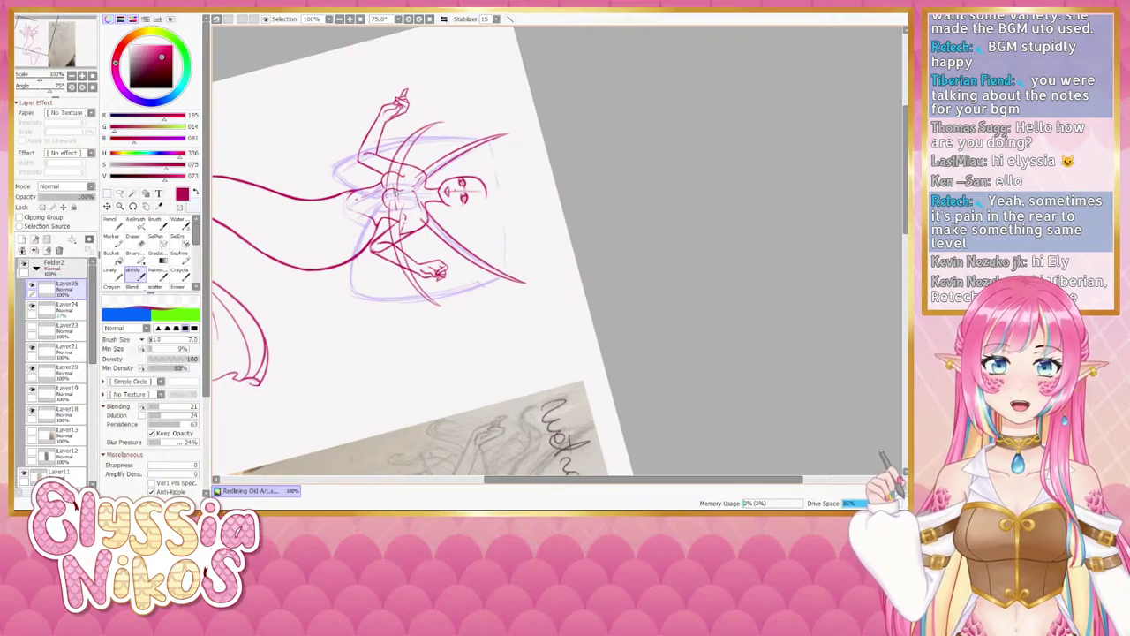
Try to redraw the left-hand wing's lower spine as a curve from its outer tip across the upper arm to the chest.
{"action": "left_click", "coordinate": [93, 87]}
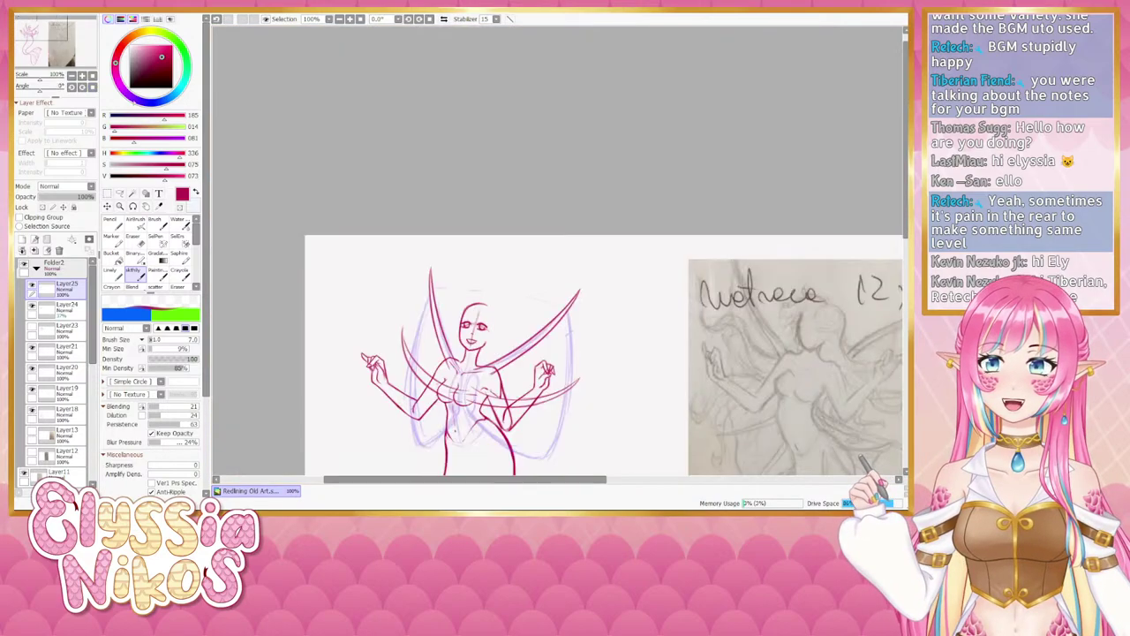
{"action": "left_click_drag", "start_coordinate": [383, 255], "coordinate": [373, 116]}
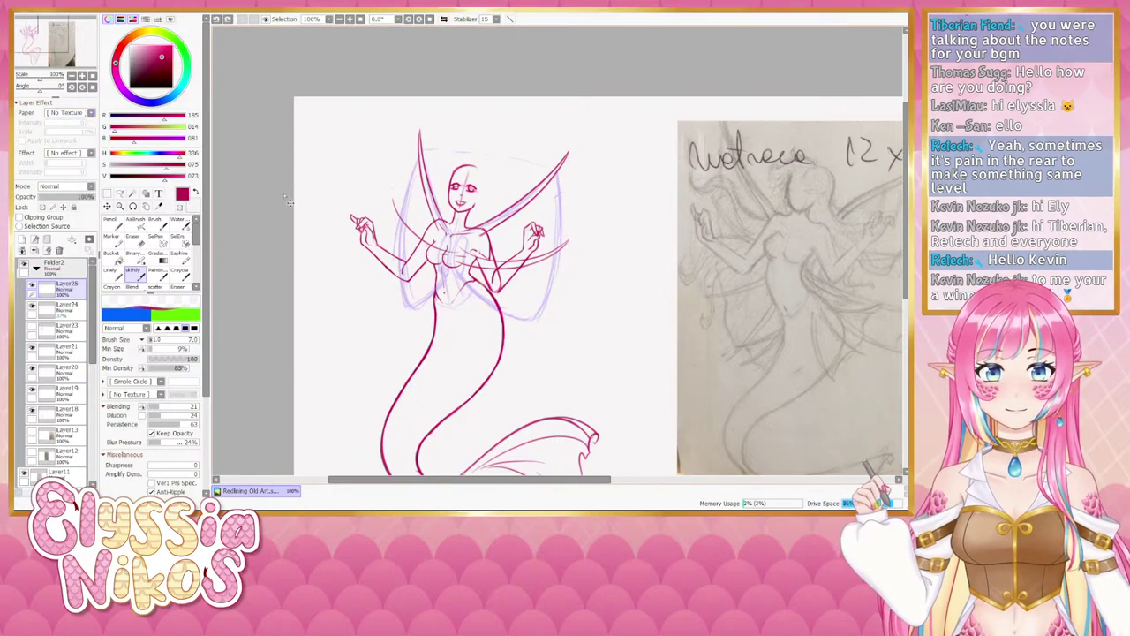
{"action": "left_click_drag", "start_coordinate": [48, 91], "coordinate": [52, 91]}
{"action": "left_click_drag", "start_coordinate": [424, 190], "coordinate": [312, 232]}
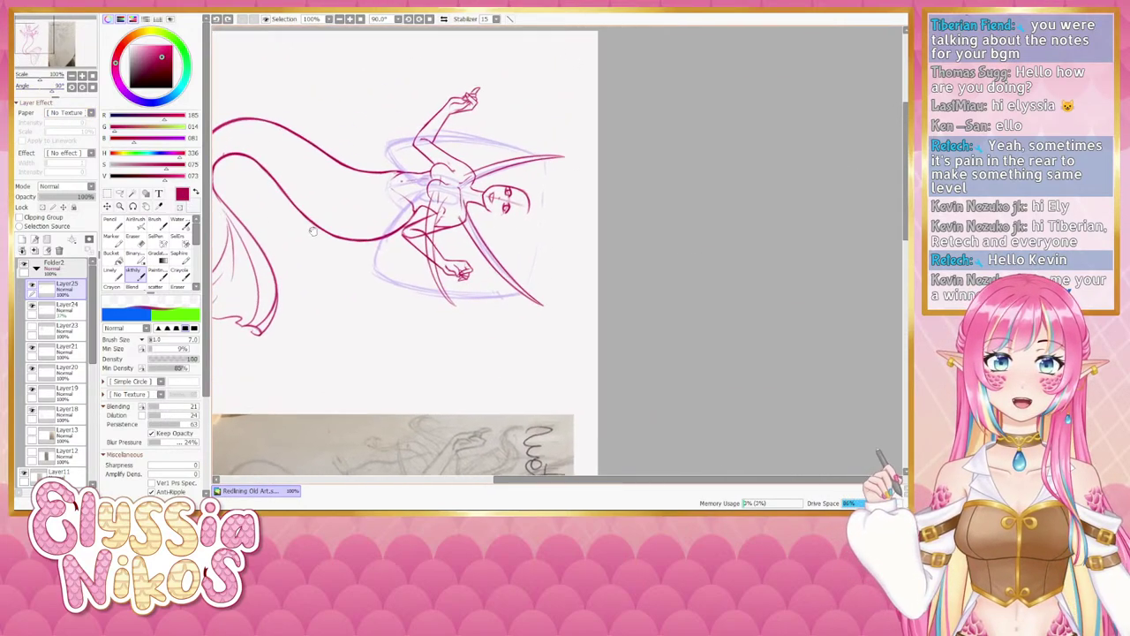
{"action": "left_click_drag", "start_coordinate": [489, 133], "coordinate": [442, 197]}
{"action": "key", "text": "ctrl+z"}
{"action": "left_click_drag", "start_coordinate": [486, 136], "coordinate": [444, 193]}
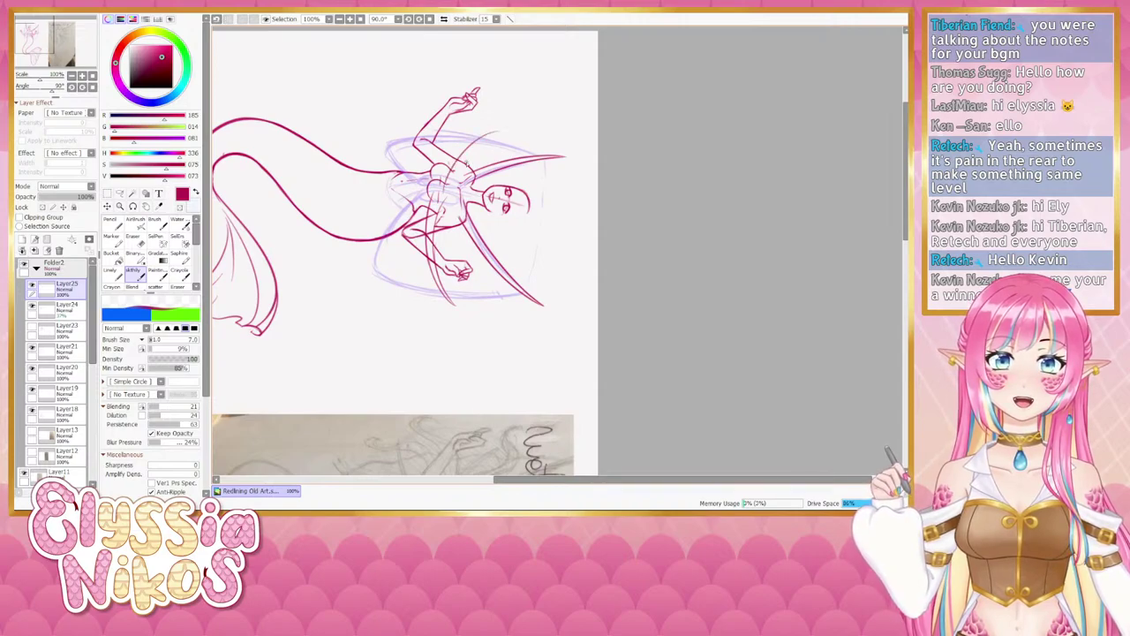
{"action": "key", "text": "ctrl+z"}
{"action": "left_click_drag", "start_coordinate": [483, 134], "coordinate": [441, 196]}
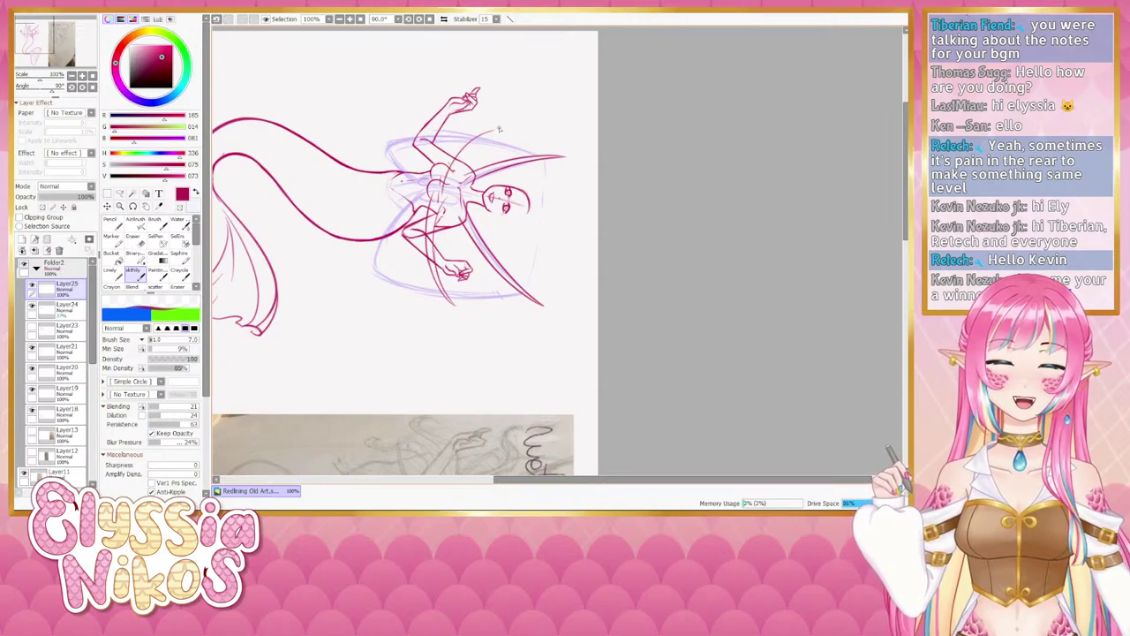
{"action": "left_click_drag", "start_coordinate": [494, 129], "coordinate": [441, 199]}
{"action": "key", "text": "ctrl+z"}
{"action": "key", "text": "ctrl+z"}
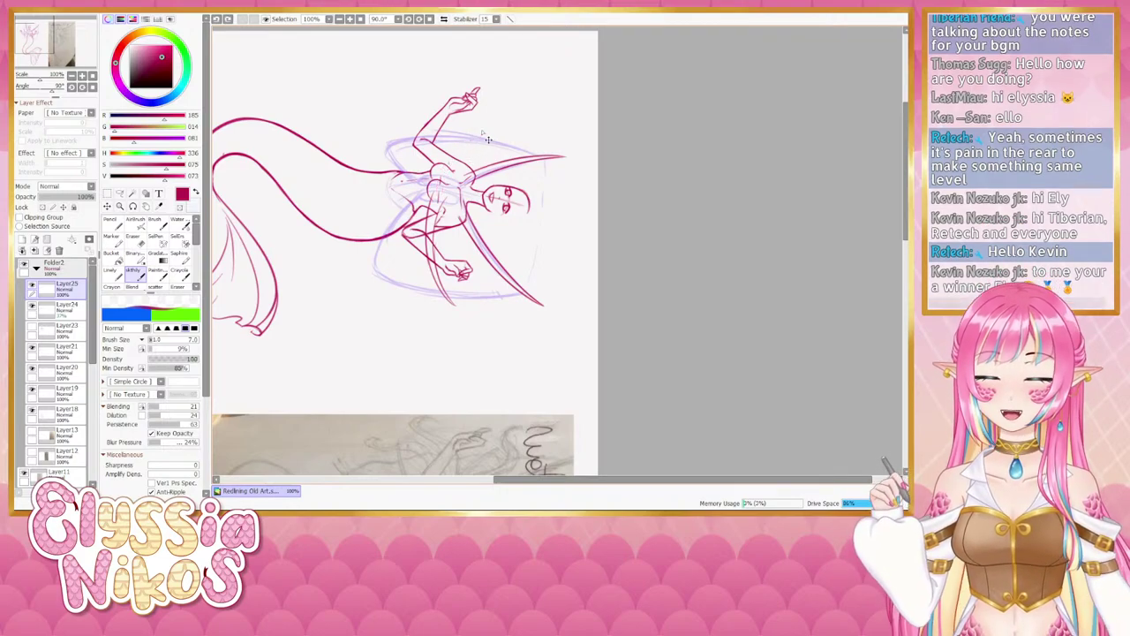
{"action": "left_click_drag", "start_coordinate": [439, 162], "coordinate": [449, 173]}
{"action": "key", "text": "ctrl+z"}
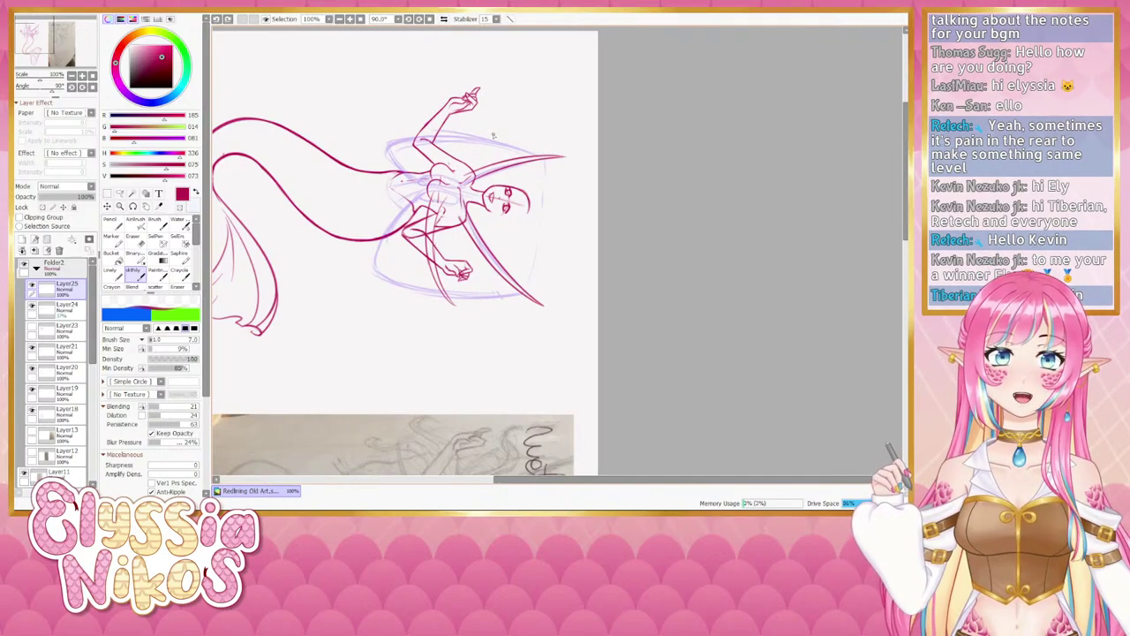
Compare the left-hand wing's lower spine strokes by repeatedly undoing and redoing them.
{"action": "key", "text": "ctrl+y"}
{"action": "key", "text": "ctrl+z"}
{"action": "key", "text": "ctrl+y"}
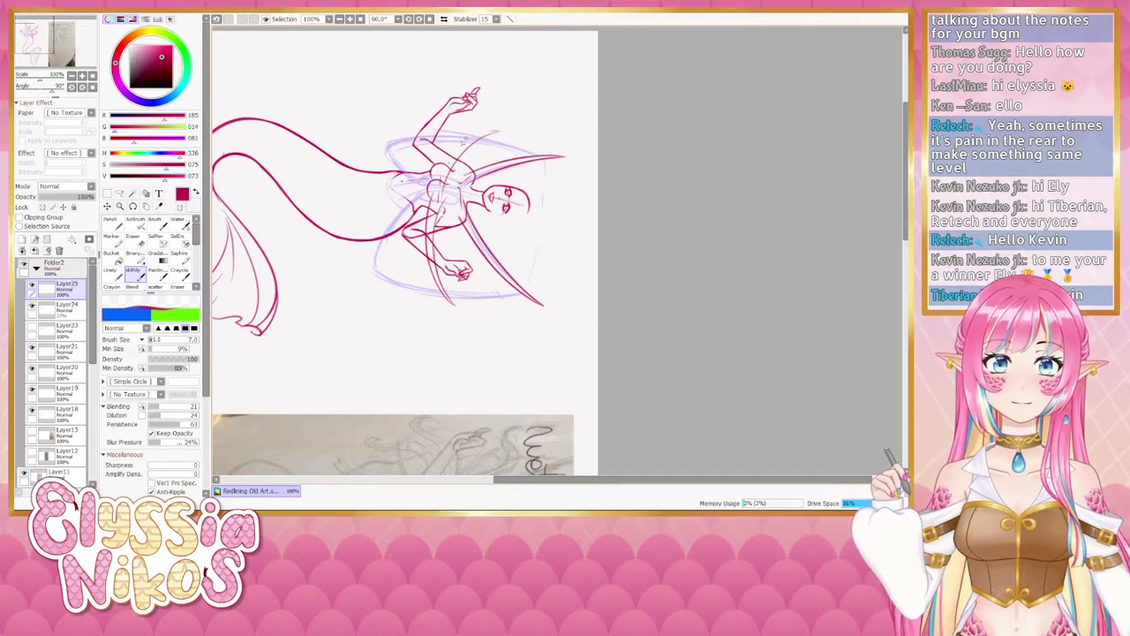
{"action": "key", "text": "ctrl+y"}
{"action": "key", "text": "ctrl+z"}
{"action": "key", "text": "ctrl+y"}
{"action": "key", "text": "ctrl+z"}
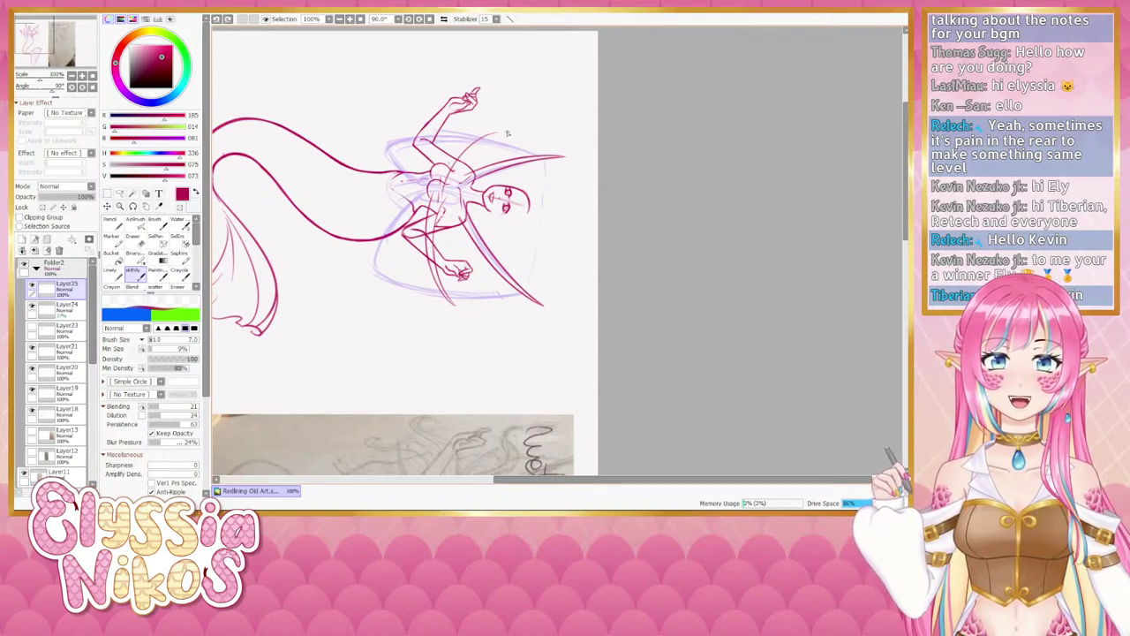
{"action": "key", "text": "ctrl+y"}
{"action": "key", "text": "ctrl+y"}
{"action": "key", "text": "ctrl+z"}
{"action": "key", "text": "ctrl+z"}
{"action": "key", "text": "ctrl+y"}
{"action": "key", "text": "ctrl+y"}
{"action": "key", "text": "ctrl+z"}
{"action": "key", "text": "ctrl+z"}
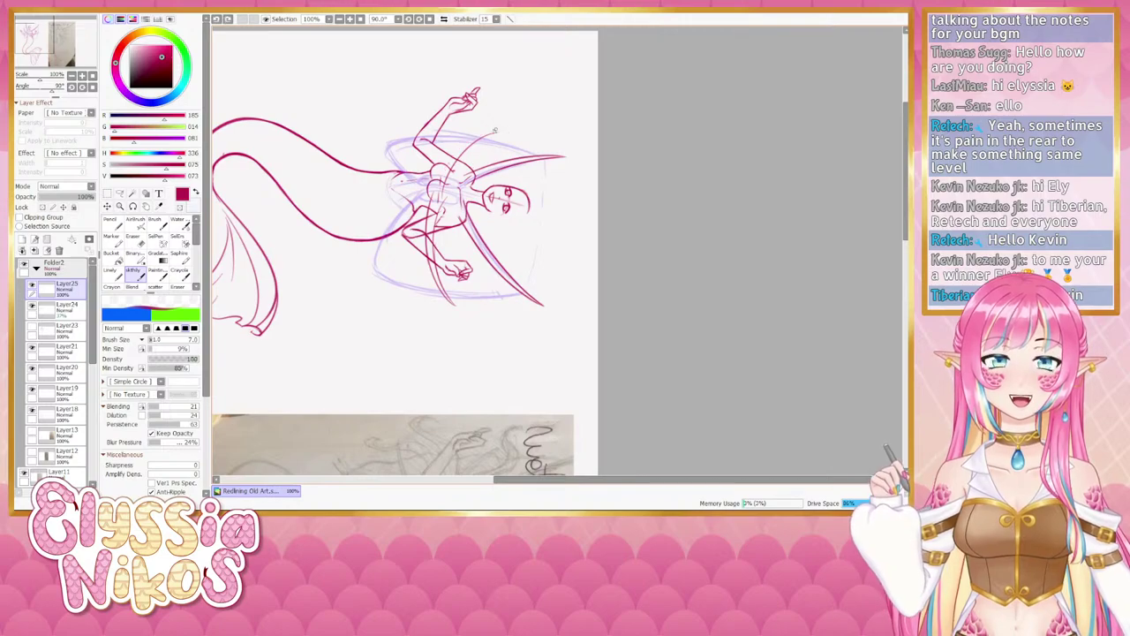
{"action": "key", "text": "ctrl+y"}
{"action": "key", "text": "ctrl+z"}
{"action": "key", "text": "ctrl+y"}
{"action": "key", "text": "ctrl+z"}
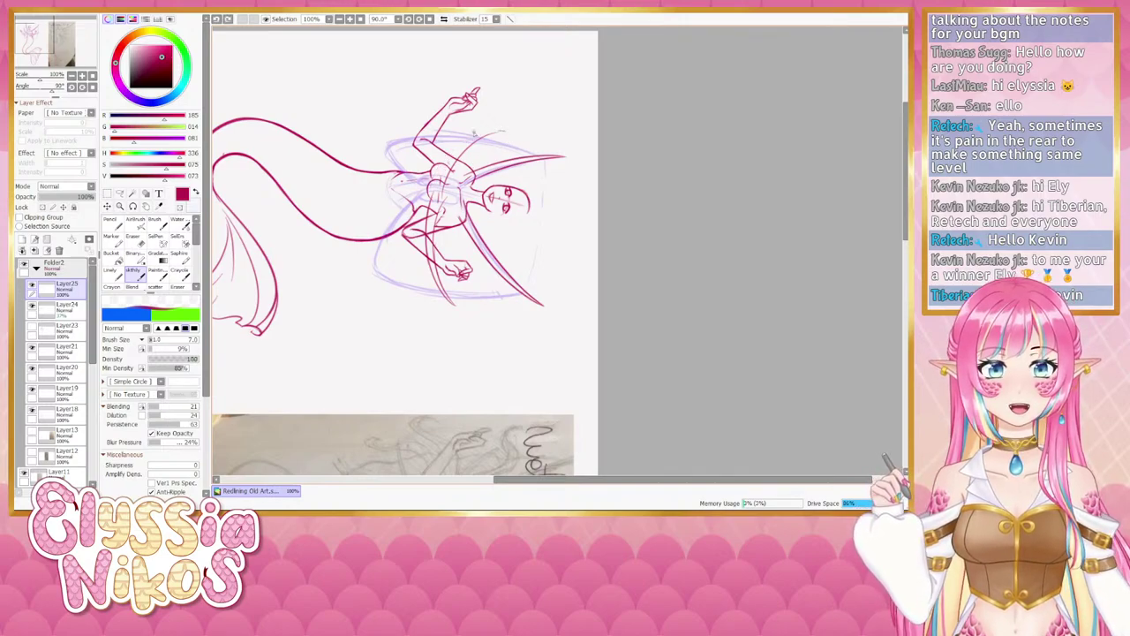
Try another curve for the left-hand wing's lower spine, check it with the canvas upright, and undo its strokes.
{"action": "key", "text": "ctrl+z"}
{"action": "mouse_move", "coordinate": [507, 132]}
{"action": "left_mouse_down"}
{"action": "mouse_move", "coordinate": [452, 150]}
{"action": "mouse_move", "coordinate": [432, 182]}
{"action": "left_mouse_up"}
{"action": "key", "text": "ctrl+z"}
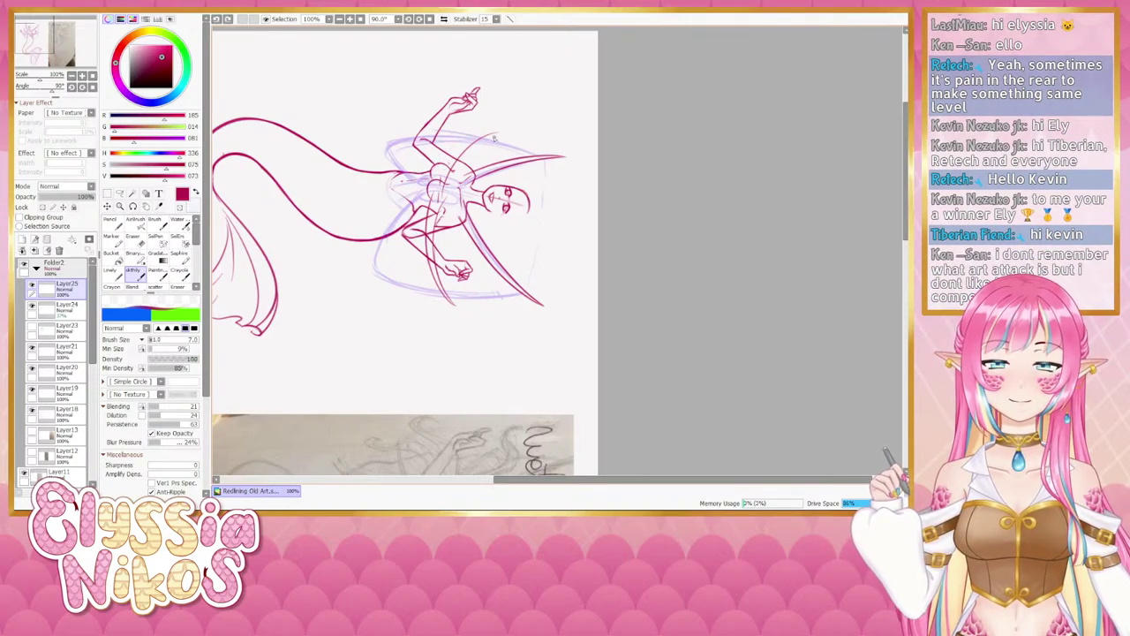
{"action": "key", "text": "ctrl+y"}
{"action": "key", "text": "ctrl+y"}
{"action": "left_click", "coordinate": [93, 88]}
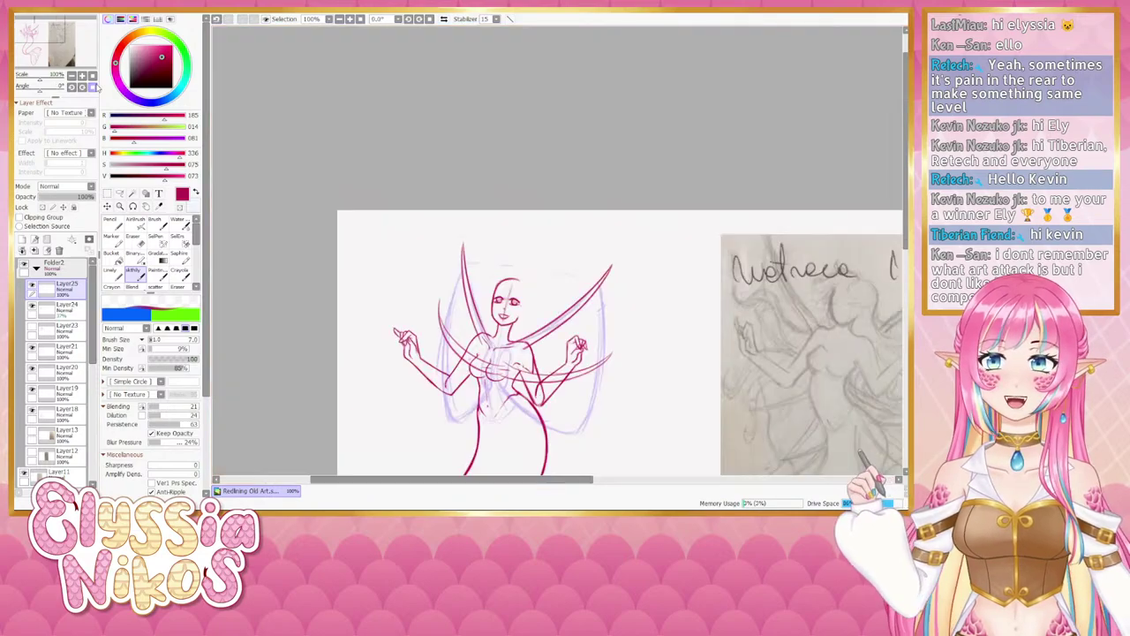
{"action": "left_click_drag", "start_coordinate": [374, 273], "coordinate": [367, 146]}
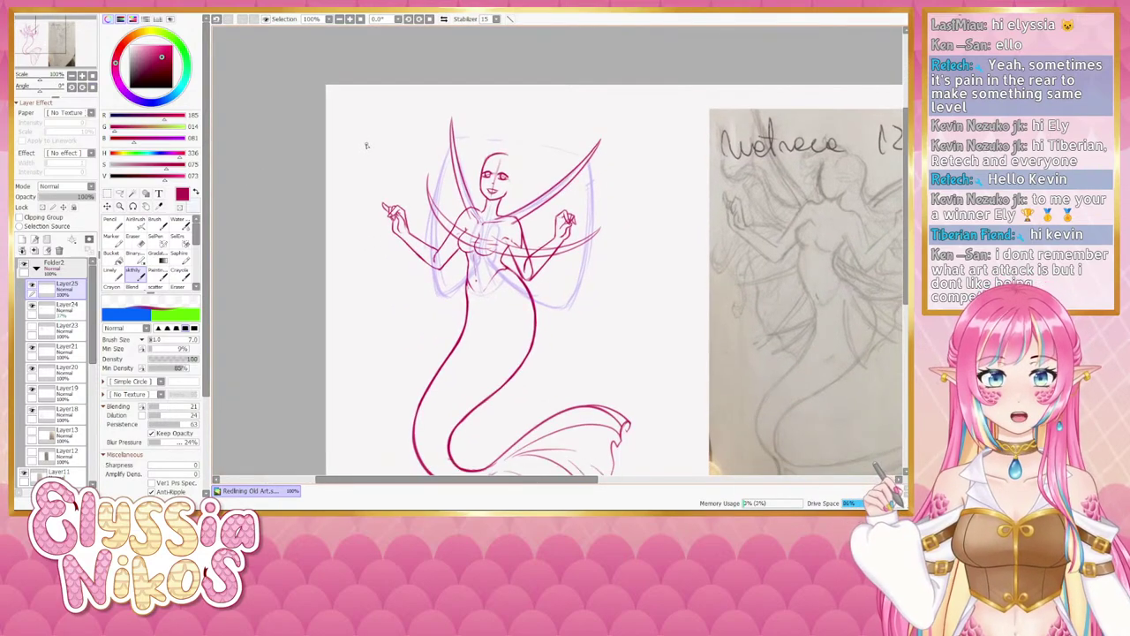
{"action": "key", "text": "ctrl+z"}
{"action": "key", "text": "ctrl+z"}
Draw a flatter lower spine for the left-hand wing with two curved edges running from the outer tip to the chest.
{"action": "left_click_drag", "start_coordinate": [430, 219], "coordinate": [491, 231]}
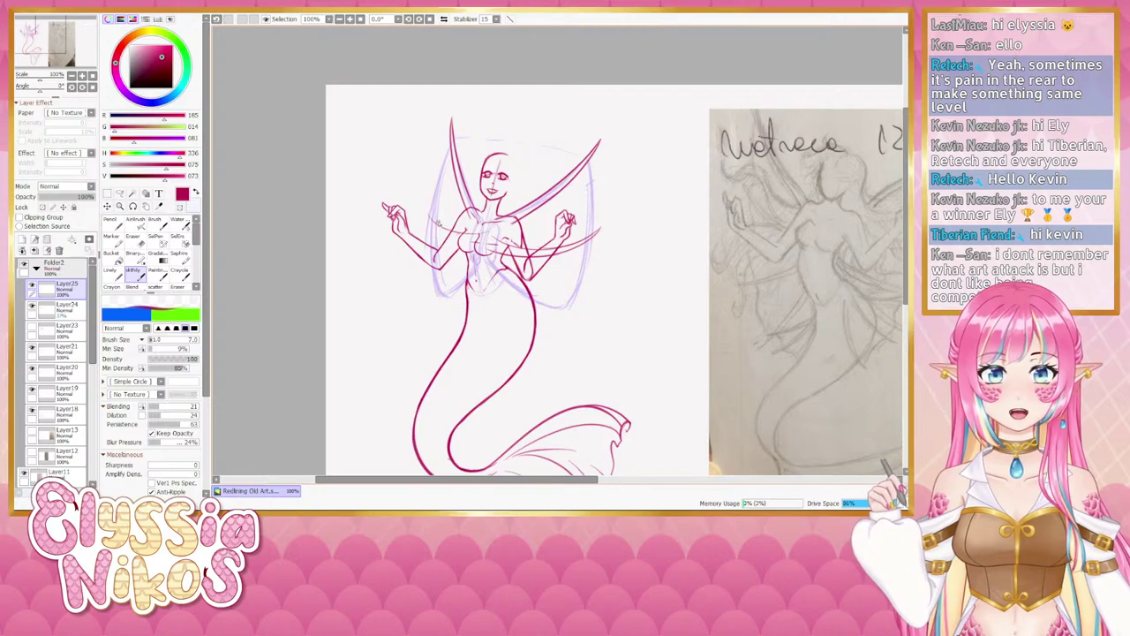
{"action": "key", "text": "ctrl+z"}
{"action": "key", "text": "ctrl+y"}
{"action": "key", "text": "ctrl+z"}
{"action": "key", "text": "ctrl+y"}
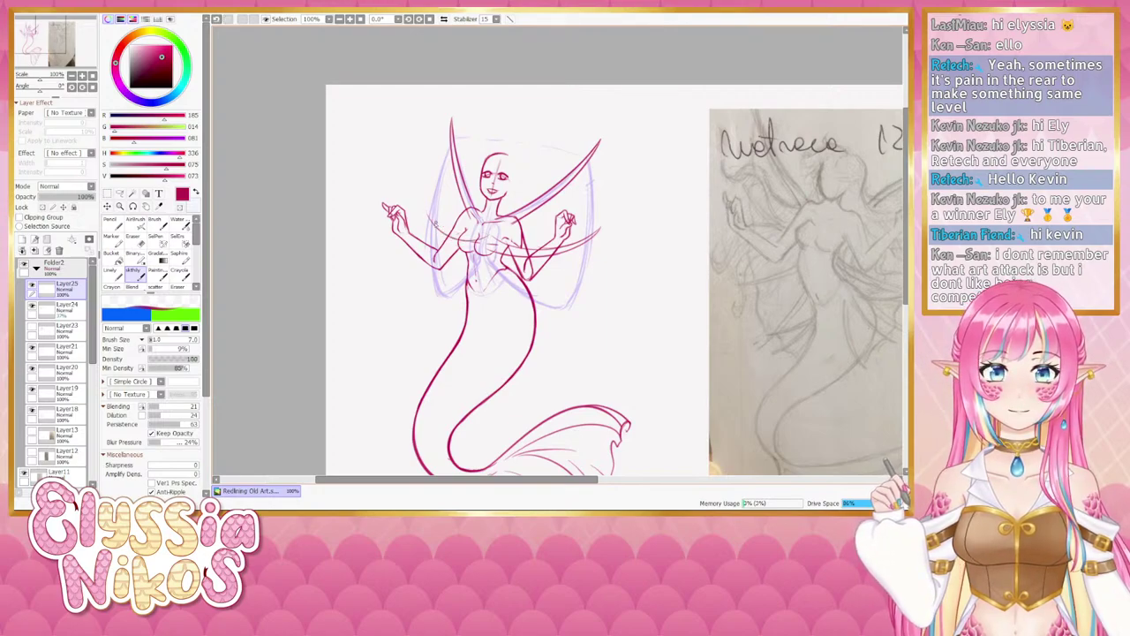
{"action": "key", "text": "ctrl+z"}
{"action": "key", "text": "ctrl+y"}
{"action": "key", "text": "ctrl+z"}
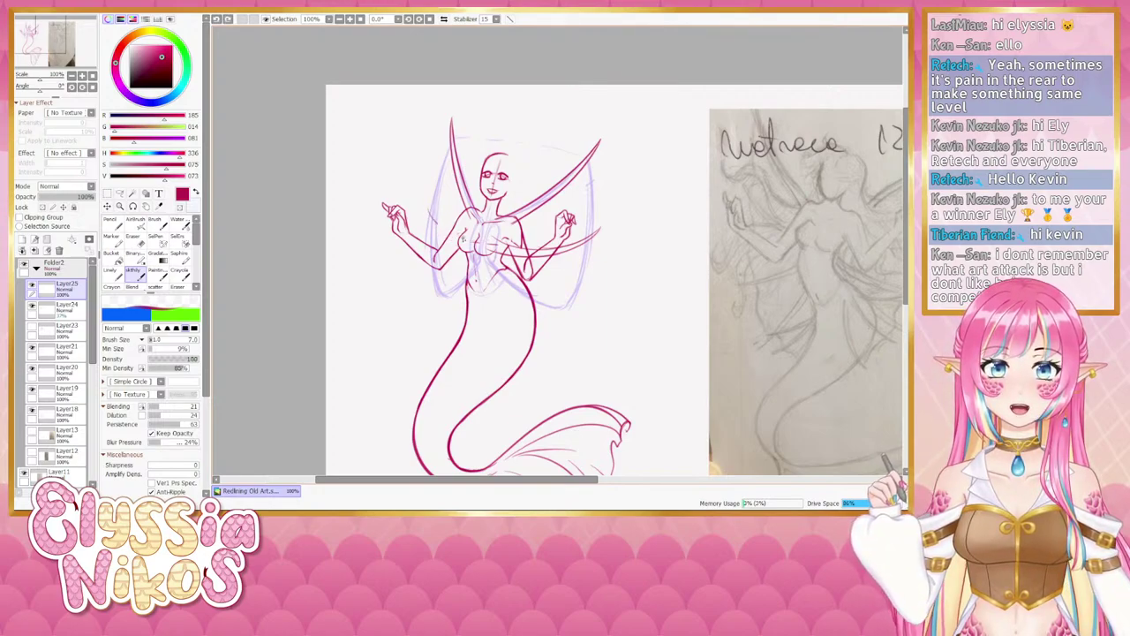
{"action": "key", "text": "ctrl+y"}
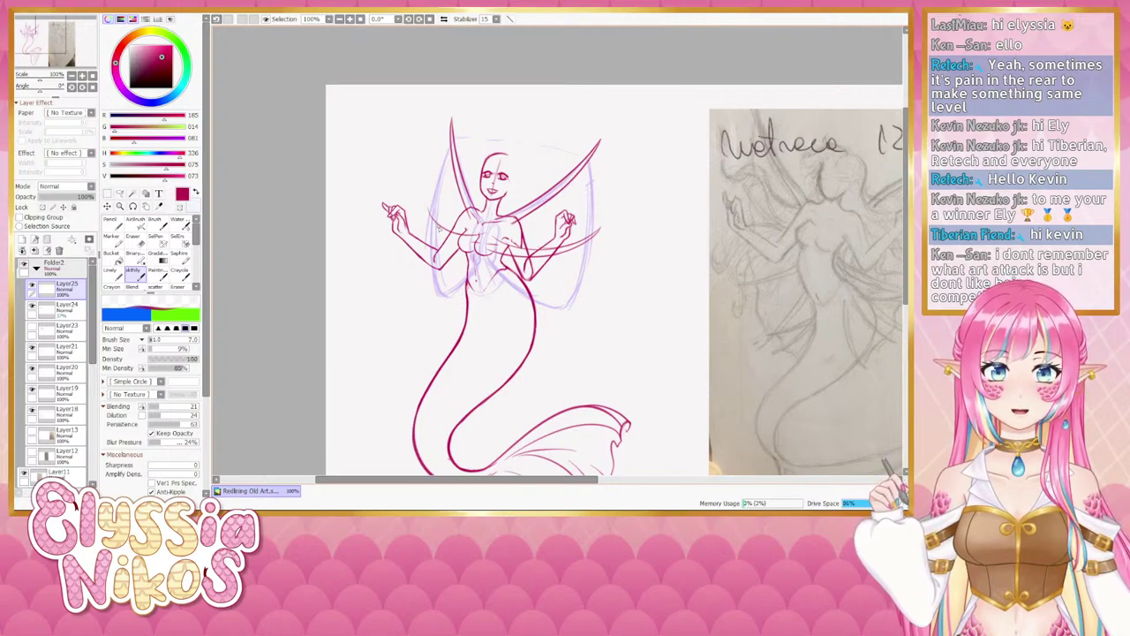
{"action": "key", "text": "ctrl+z"}
{"action": "key", "text": "ctrl+y"}
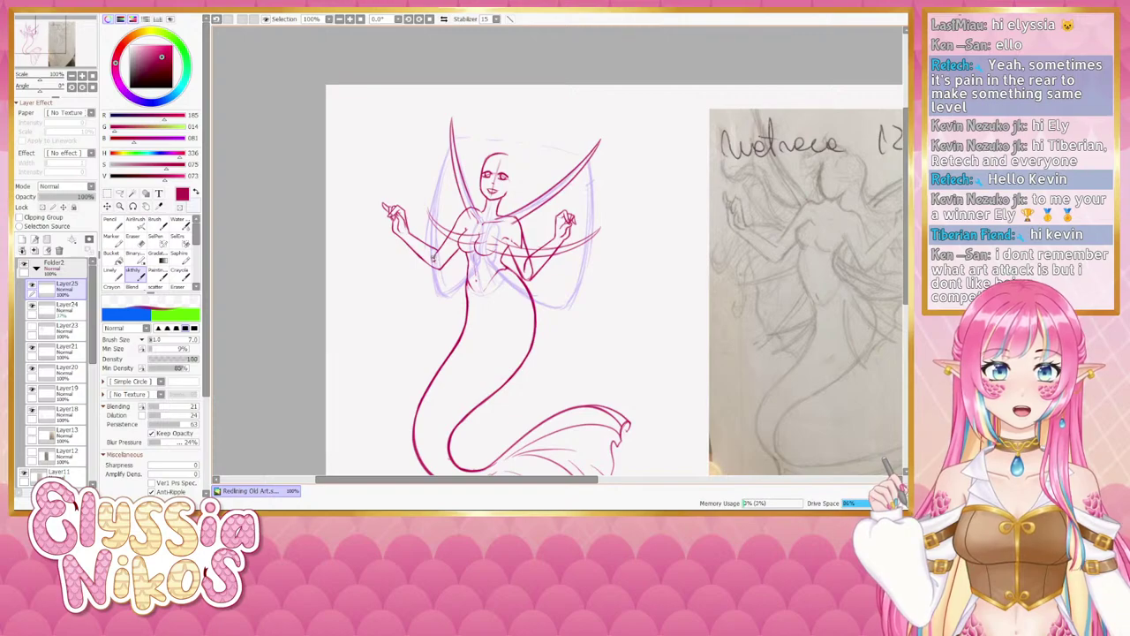
{"action": "key", "text": "ctrl+z"}
{"action": "key", "text": "ctrl+y"}
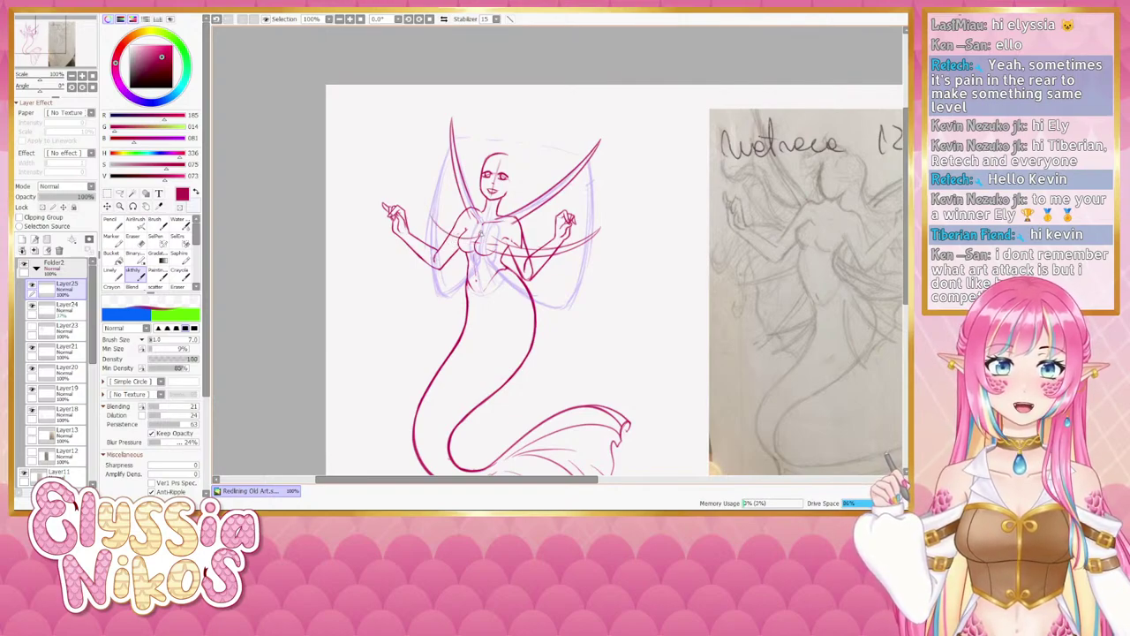
{"action": "left_click_drag", "start_coordinate": [429, 217], "coordinate": [482, 247]}
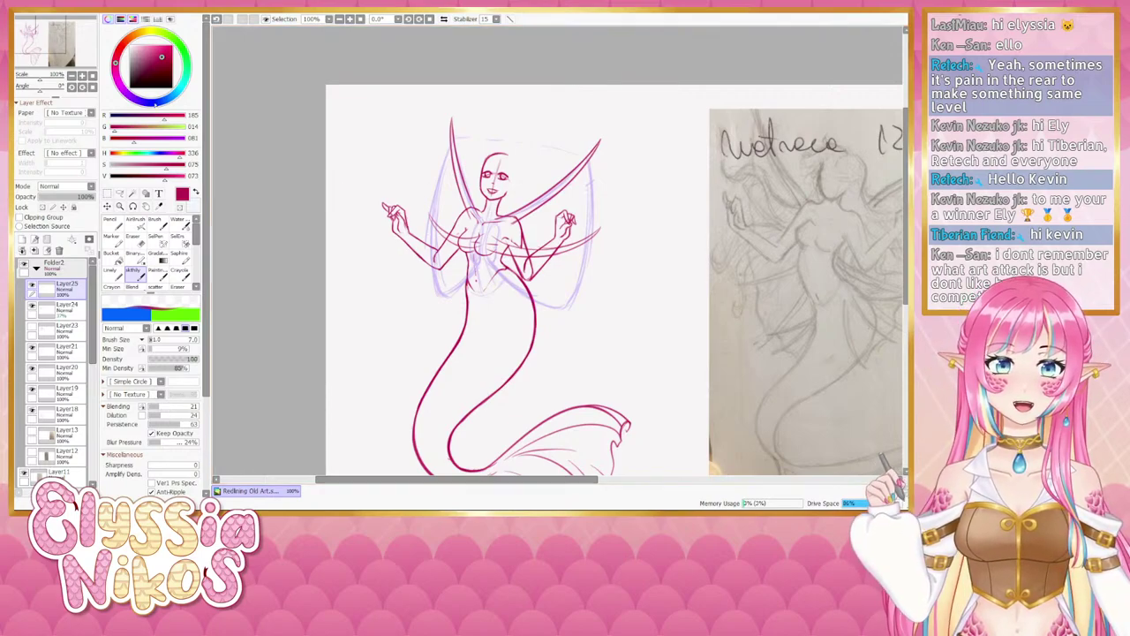
Try to rework the edge of the right-hand wing's lower spine between its outer tip and the forearm.
{"action": "left_click_drag", "start_coordinate": [40, 89], "coordinate": [34, 89]}
{"action": "left_click_drag", "start_coordinate": [492, 261], "coordinate": [395, 217]}
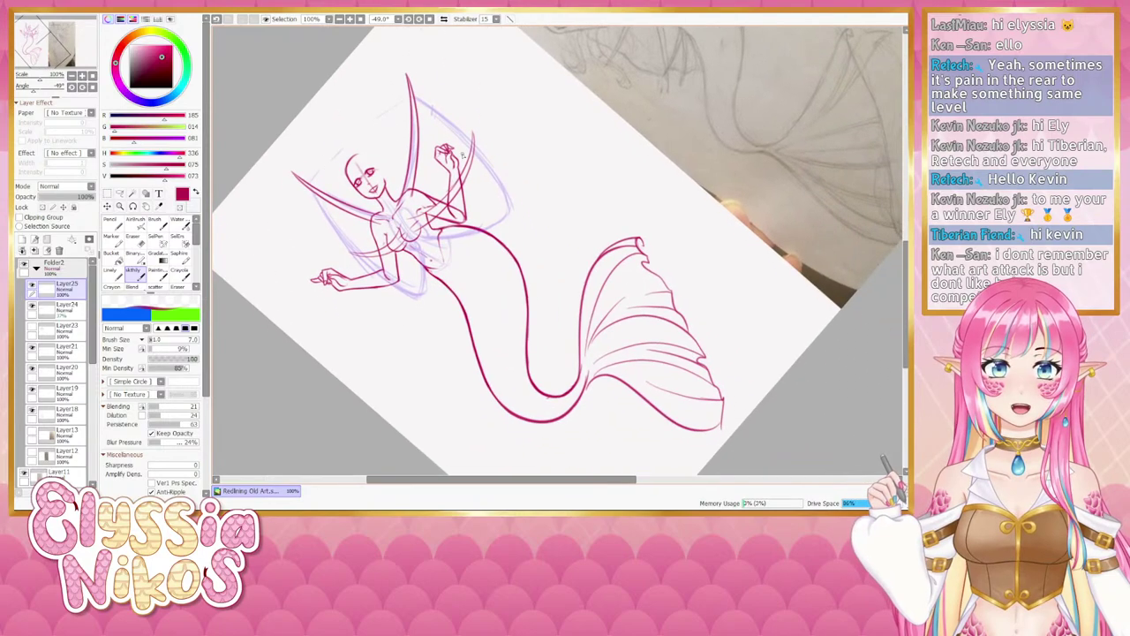
{"action": "mouse_move", "coordinate": [473, 132]}
{"action": "left_mouse_down"}
{"action": "mouse_move", "coordinate": [473, 164]}
{"action": "mouse_move", "coordinate": [445, 199]}
{"action": "left_mouse_up"}
{"action": "key", "text": "ctrl+z"}
{"action": "left_click_drag", "start_coordinate": [471, 141], "coordinate": [461, 179]}
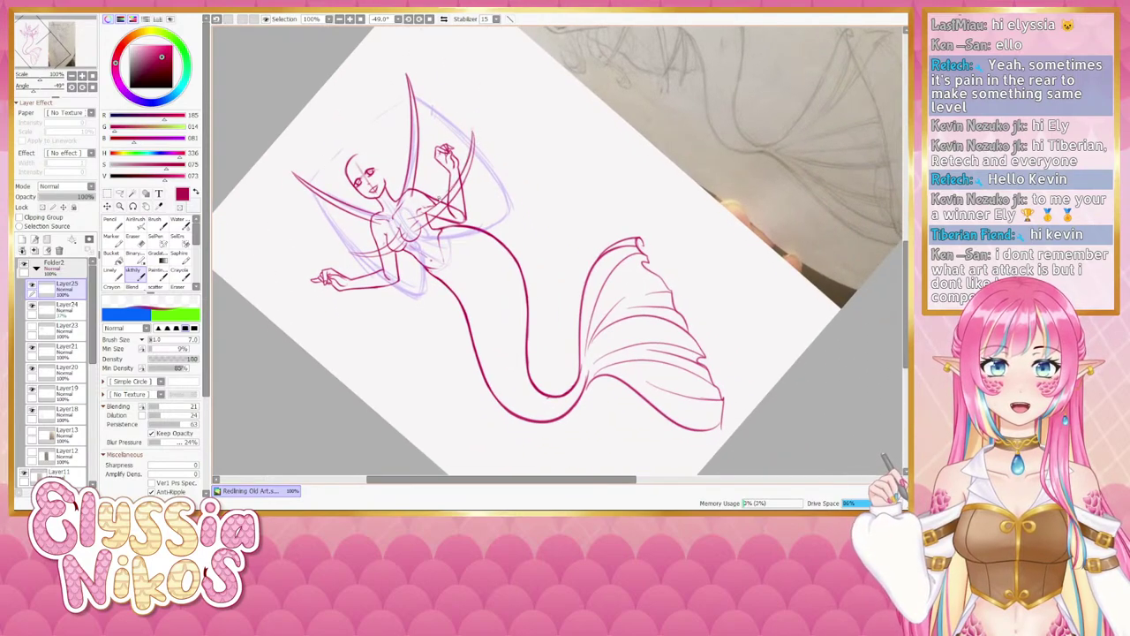
{"action": "left_click_drag", "start_coordinate": [437, 222], "coordinate": [474, 133]}
{"action": "key", "text": "ctrl+z"}
{"action": "mouse_move", "coordinate": [445, 217]}
{"action": "left_mouse_down"}
{"action": "mouse_move", "coordinate": [475, 140]}
{"action": "mouse_move", "coordinate": [443, 215]}
{"action": "left_mouse_up"}
{"action": "key", "text": "ctrl+z"}
{"action": "key", "text": "ctrl+z"}
Reinforce the right-hand wing's lower spine with a tapered stroke from the outer tip past the raised hand, then straighten the canvas.
{"action": "left_click_drag", "start_coordinate": [475, 129], "coordinate": [441, 215]}
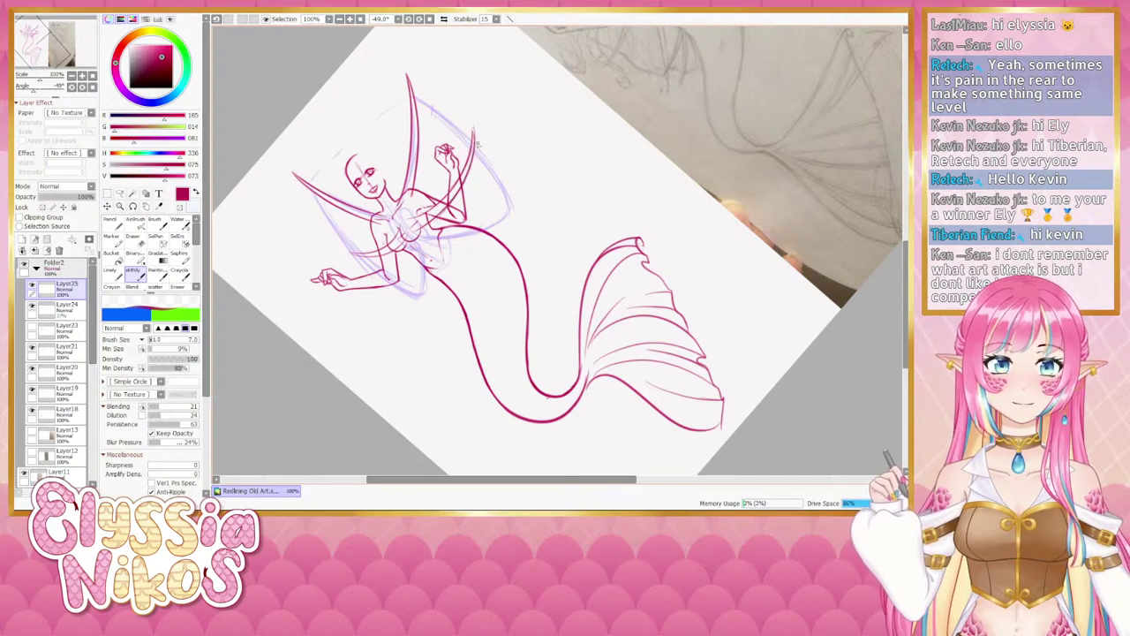
{"action": "key", "text": "ctrl+z"}
{"action": "left_click_drag", "start_coordinate": [474, 134], "coordinate": [452, 204]}
{"action": "key", "text": "ctrl+z"}
{"action": "left_click_drag", "start_coordinate": [475, 134], "coordinate": [452, 202]}
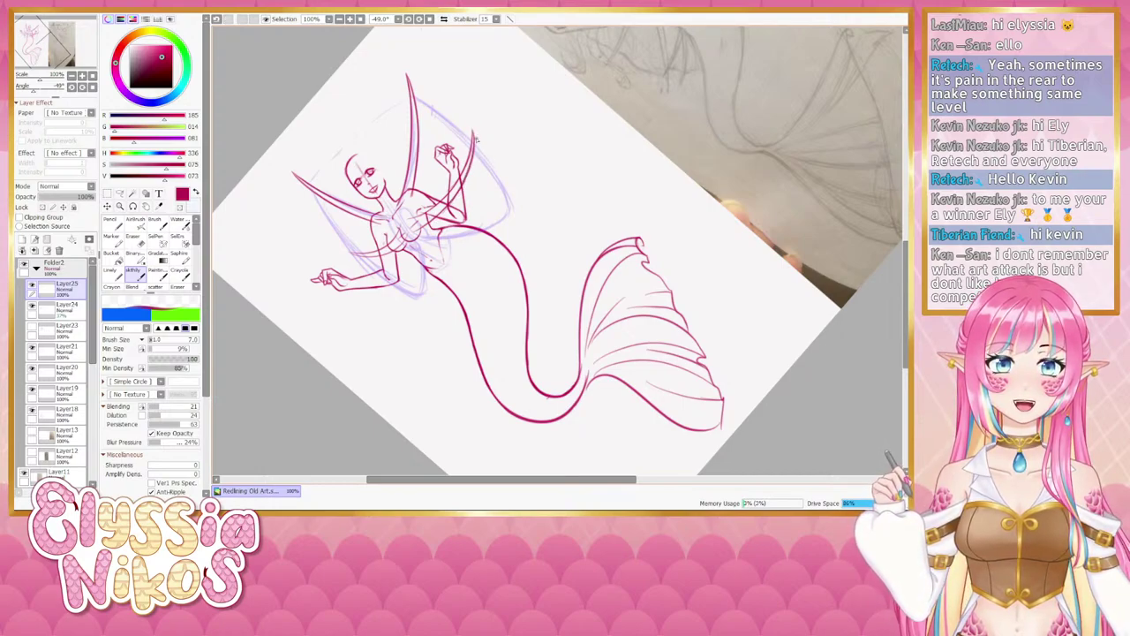
{"action": "key", "text": "ctrl+z"}
{"action": "left_click_drag", "start_coordinate": [473, 131], "coordinate": [468, 180]}
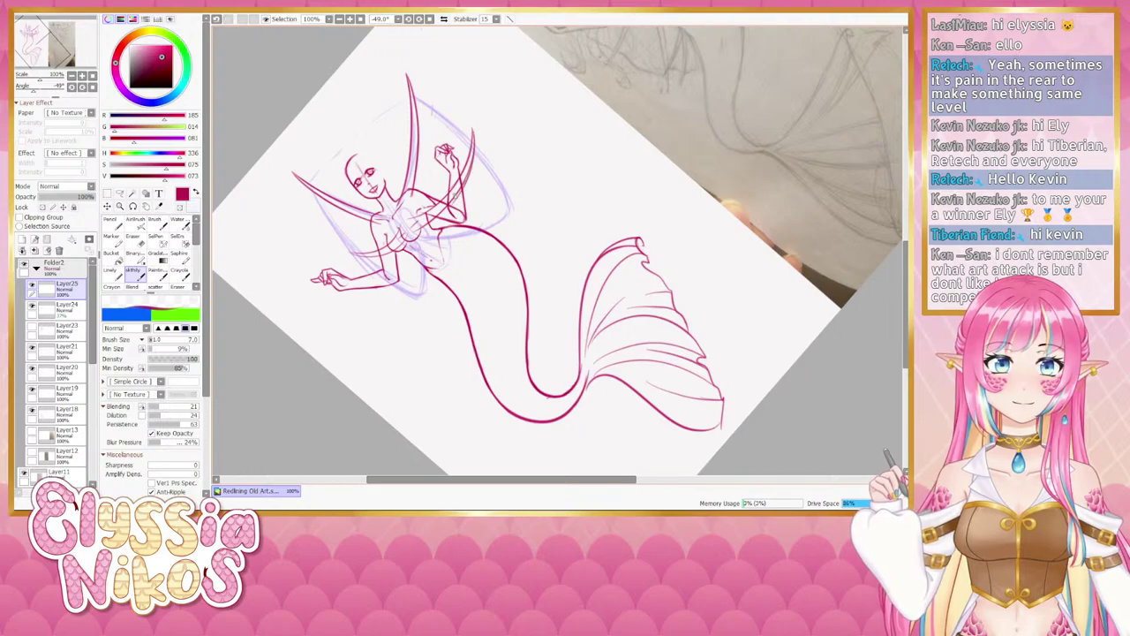
{"action": "key", "text": "ctrl+z"}
{"action": "left_click_drag", "start_coordinate": [473, 133], "coordinate": [452, 202]}
{"action": "key", "text": "ctrl+z"}
{"action": "mouse_move", "coordinate": [474, 130]}
{"action": "left_mouse_down"}
{"action": "mouse_move", "coordinate": [470, 177]}
{"action": "mouse_move", "coordinate": [452, 202]}
{"action": "left_mouse_up"}
{"action": "key", "text": "ctrl+z"}
{"action": "key", "text": "ctrl+z"}
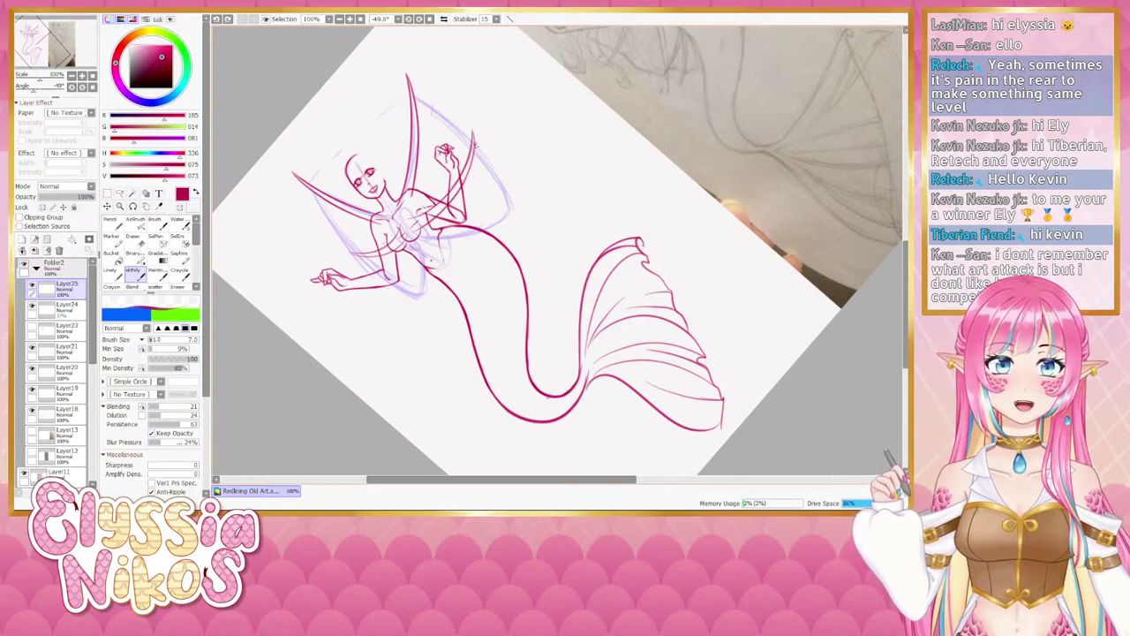
{"action": "key", "text": "ctrl+z"}
{"action": "mouse_move", "coordinate": [475, 132]}
{"action": "left_mouse_down"}
{"action": "mouse_move", "coordinate": [454, 200]}
{"action": "mouse_move", "coordinate": [469, 176]}
{"action": "left_mouse_up"}
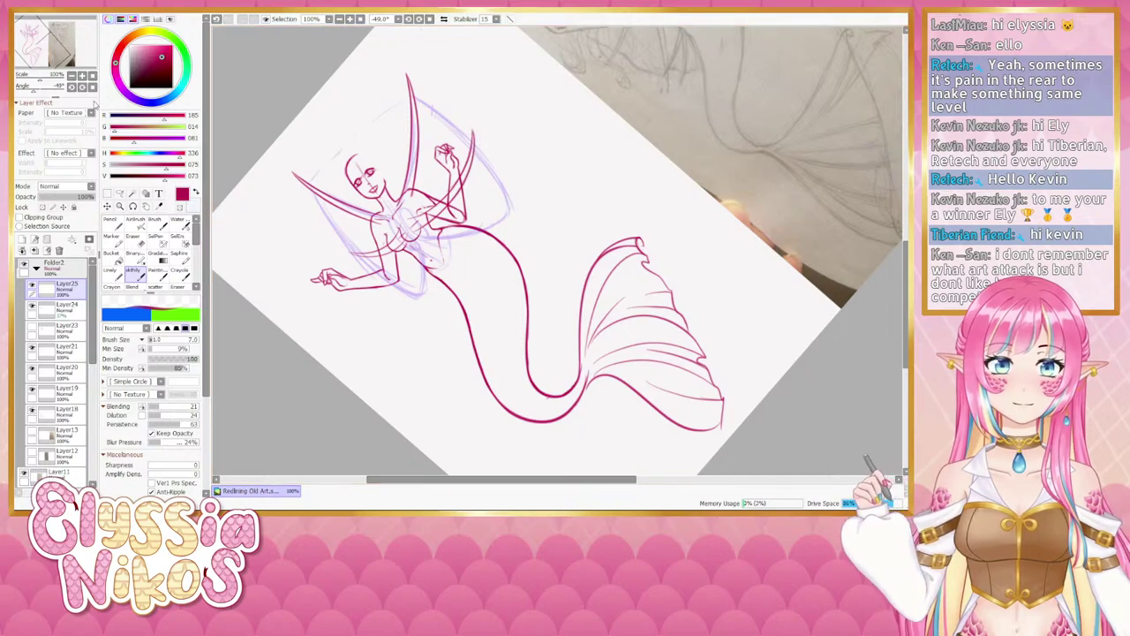
{"action": "key", "text": "Home"}
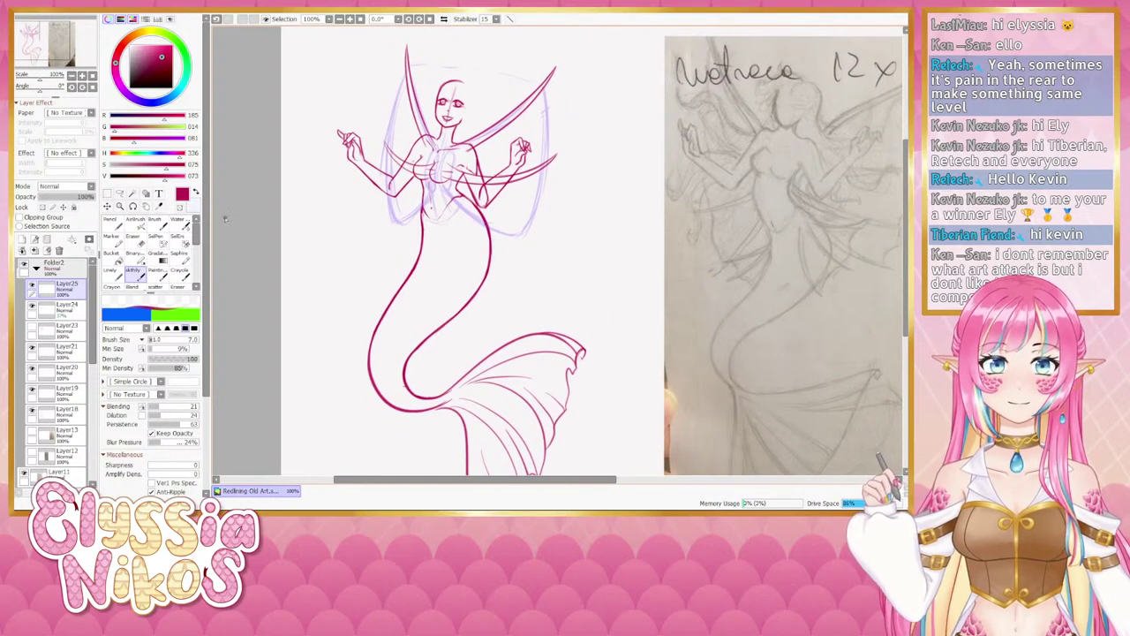
Erase the lower spine lines that cross the chest and arms with a size 20 eraser.
{"action": "key", "text": "e"}
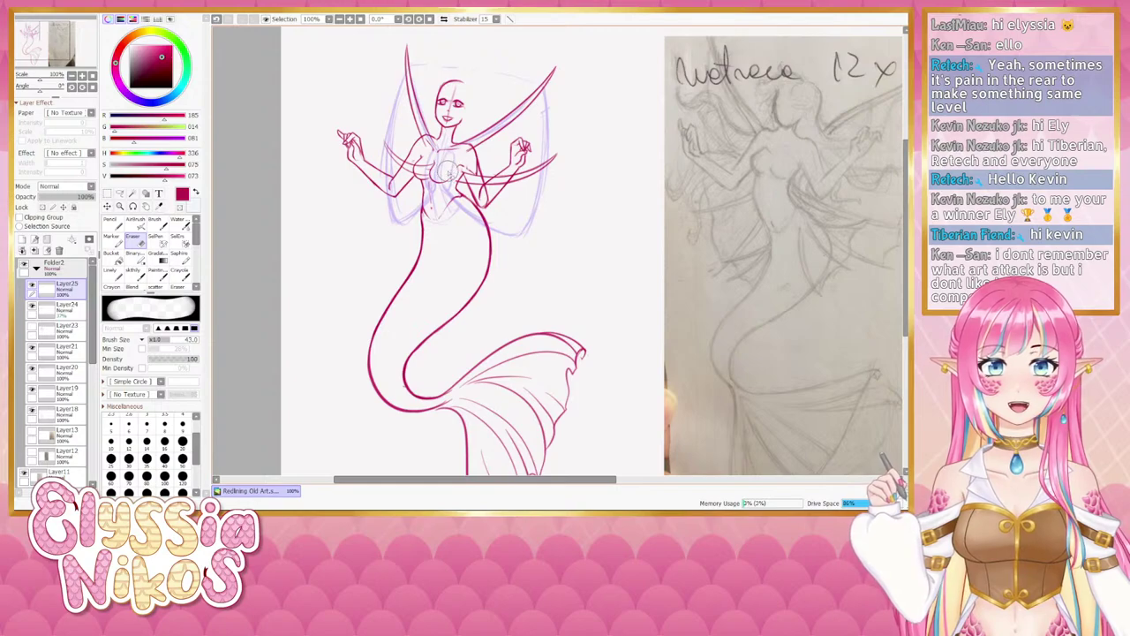
{"action": "left_click", "coordinate": [182, 442]}
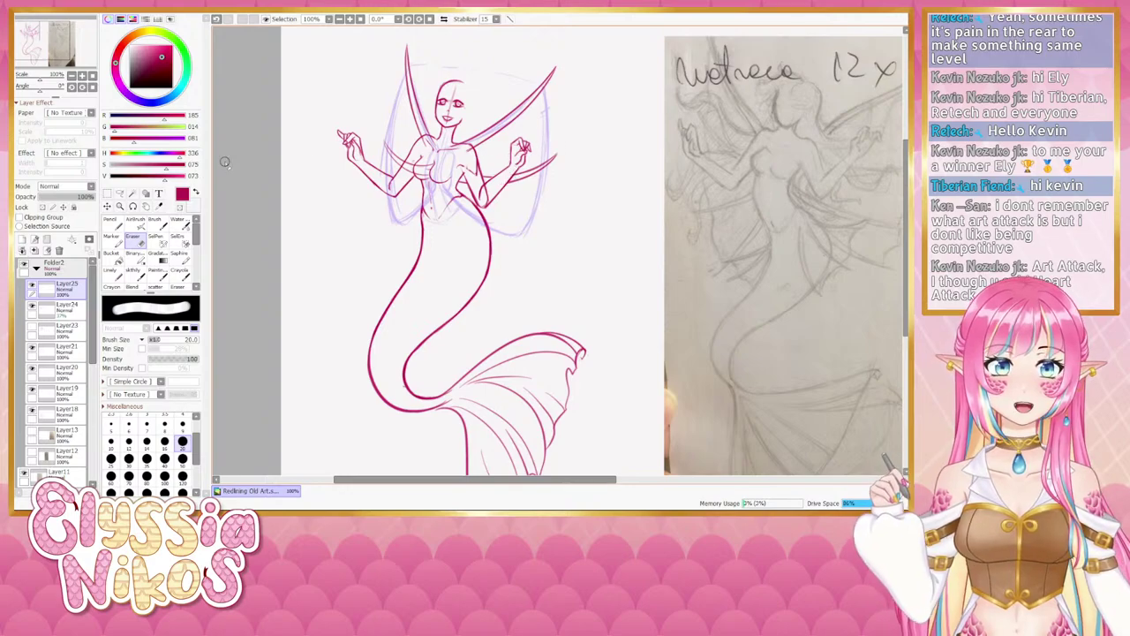
Redraw the left-hand wing's lower spine with size 5 curved strokes from its outer tip down to the upper arm.
{"action": "left_click", "coordinate": [136, 275]}
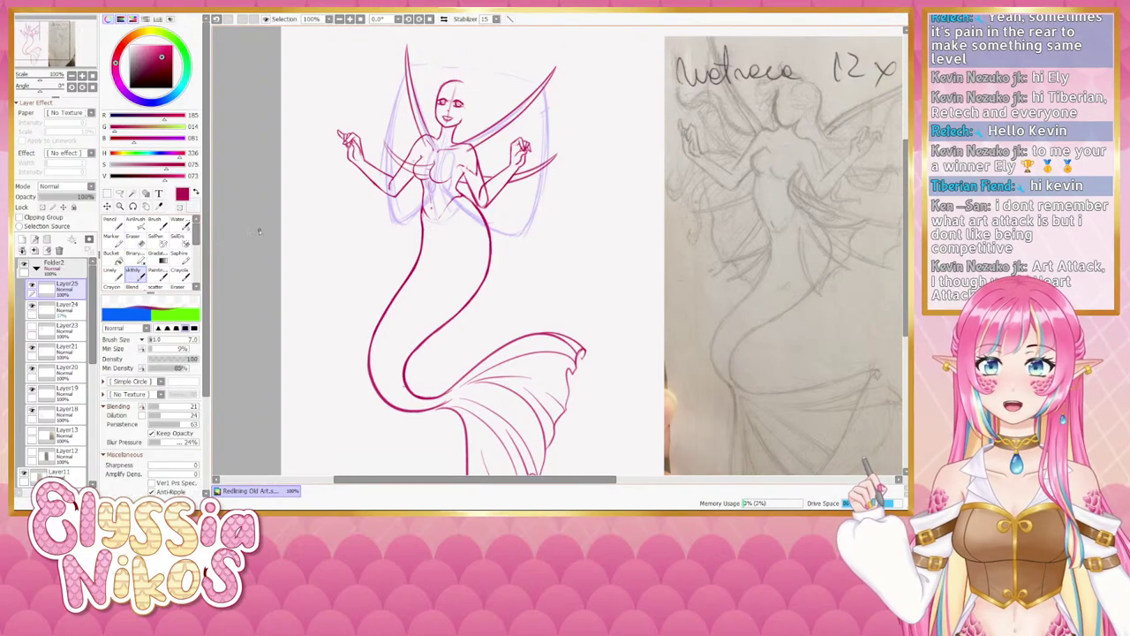
{"action": "left_click", "coordinate": [52, 89]}
{"action": "left_click_drag", "start_coordinate": [567, 127], "coordinate": [454, 178]}
{"action": "key", "text": "["}
{"action": "key", "text": "["}
{"action": "left_click_drag", "start_coordinate": [555, 130], "coordinate": [524, 174]}
{"action": "key", "text": "ctrl+z"}
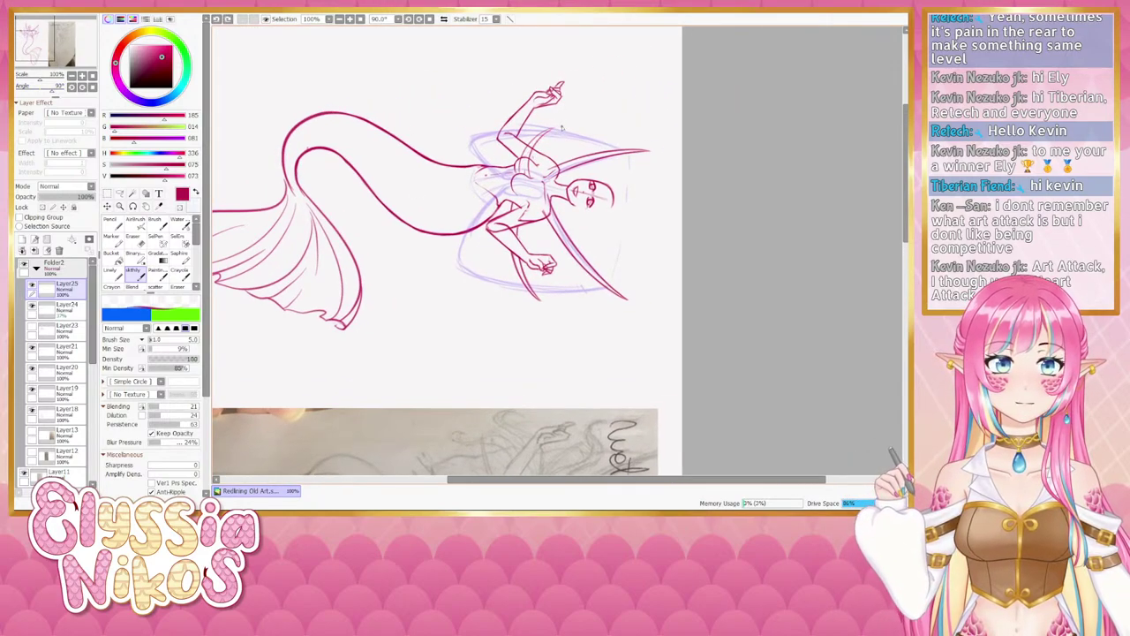
{"action": "mouse_move", "coordinate": [558, 128]}
{"action": "left_mouse_down"}
{"action": "mouse_move", "coordinate": [528, 173]}
{"action": "mouse_move", "coordinate": [535, 147]}
{"action": "mouse_move", "coordinate": [528, 173]}
{"action": "left_mouse_up"}
{"action": "key", "text": "ctrl+z"}
{"action": "key", "text": "ctrl+z"}
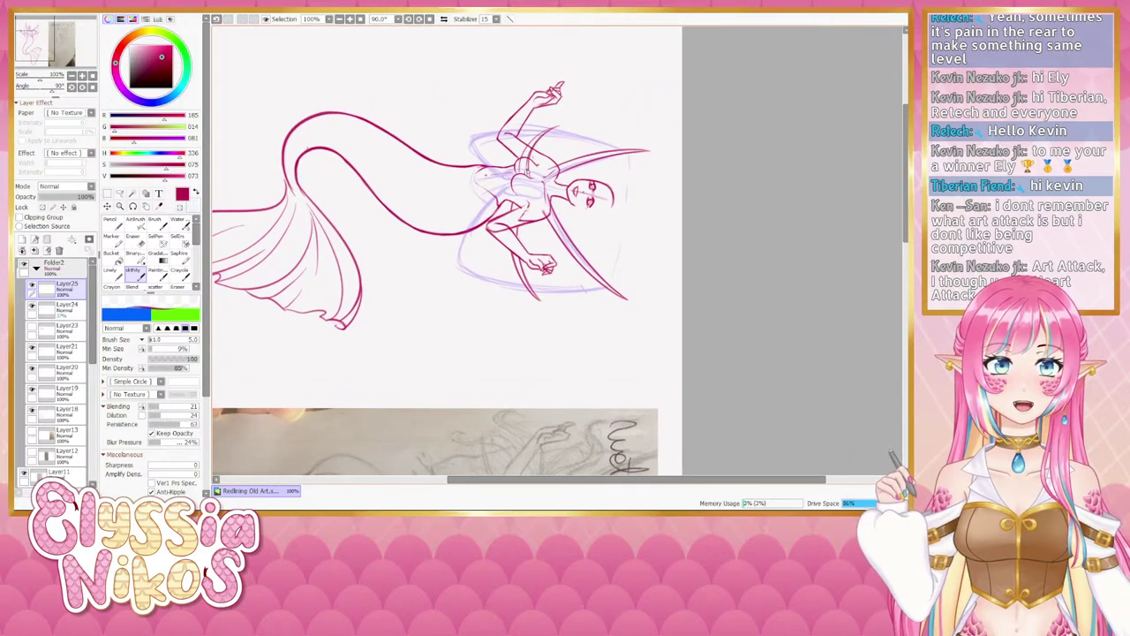
{"action": "key", "text": "ctrl+z"}
{"action": "left_click_drag", "start_coordinate": [557, 129], "coordinate": [532, 166]}
{"action": "left_click_drag", "start_coordinate": [556, 130], "coordinate": [523, 156]}
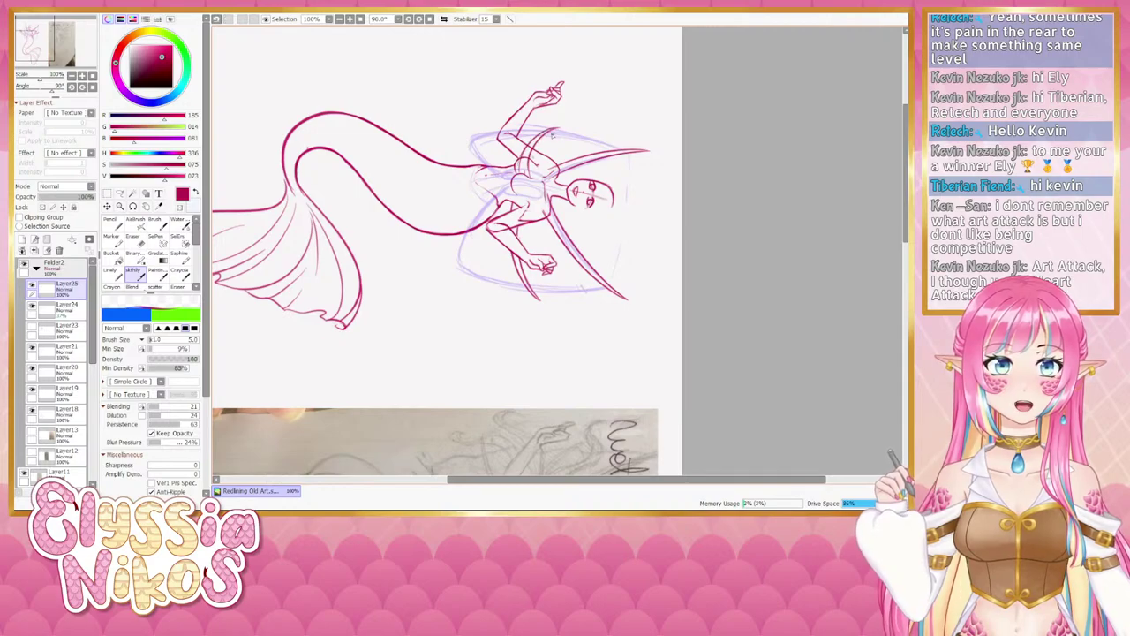
Straighten the canvas and erase the left-hand wing's lower spine lines that cross the upper arm and chest.
{"action": "left_click", "coordinate": [93, 86]}
{"action": "left_click_drag", "start_coordinate": [352, 264], "coordinate": [356, 204]}
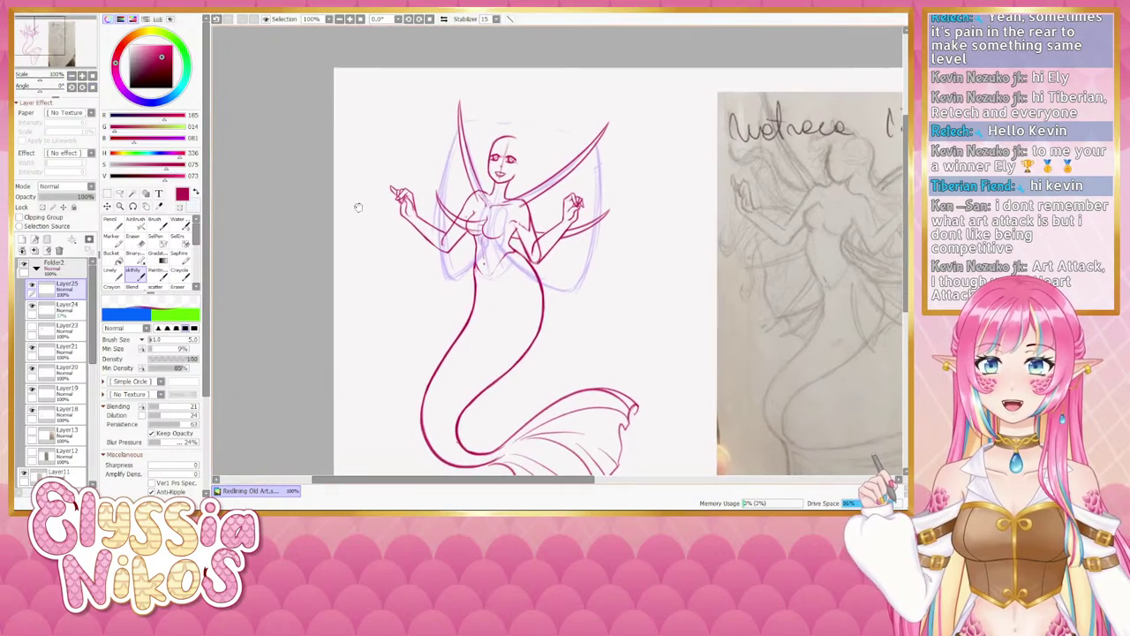
{"action": "left_click", "coordinate": [137, 239]}
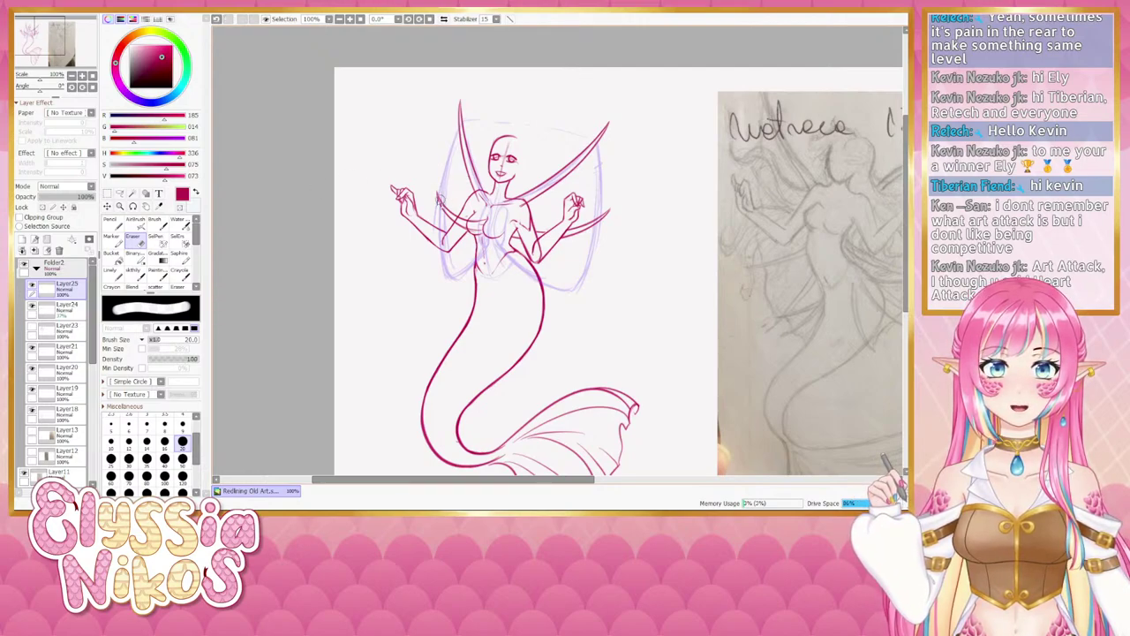
{"action": "left_click_drag", "start_coordinate": [458, 218], "coordinate": [452, 218]}
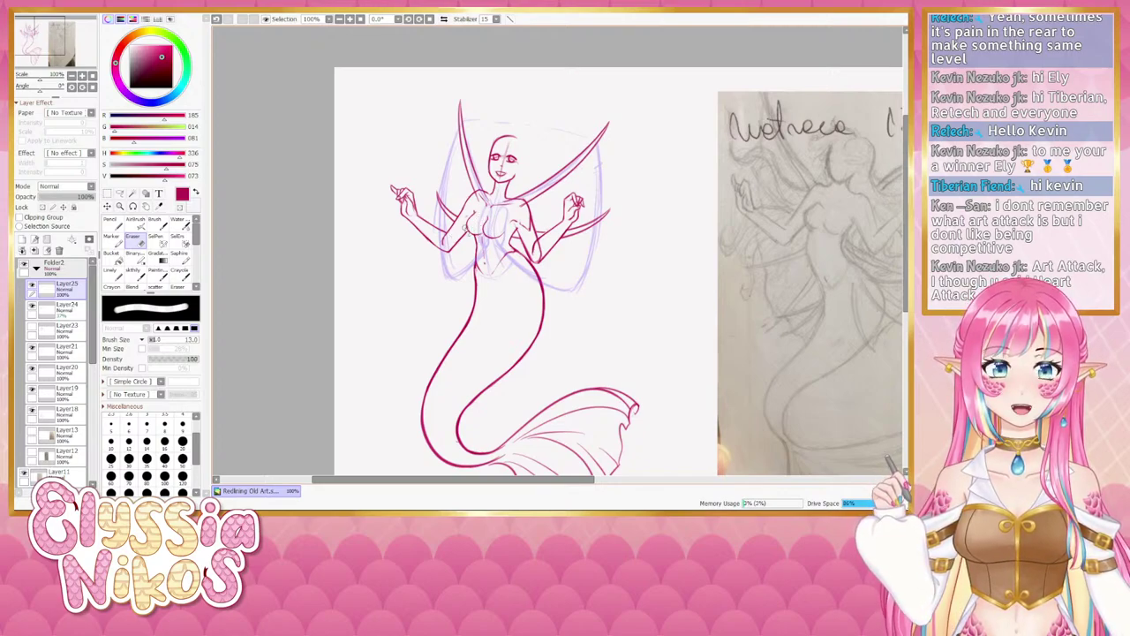
Try size 5 and size 7 strokes for an additional lowest spine beside the waist on the left-hand wing.
{"action": "left_click", "coordinate": [121, 274]}
{"action": "left_click", "coordinate": [141, 274]}
{"action": "left_click_drag", "start_coordinate": [373, 275], "coordinate": [366, 223]}
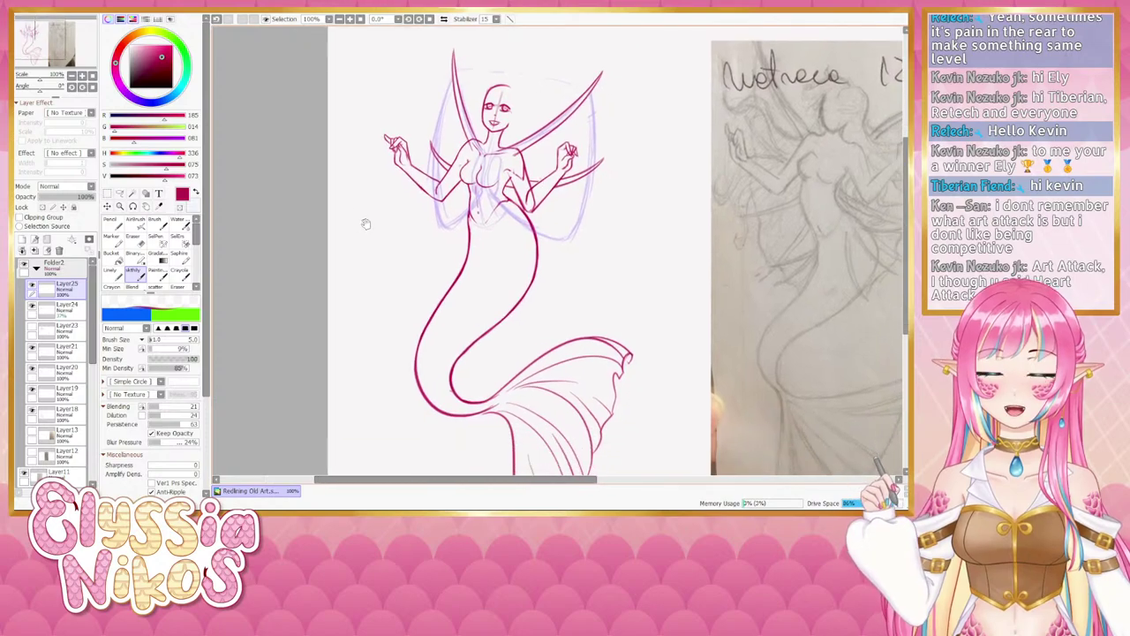
{"action": "left_click_drag", "start_coordinate": [436, 249], "coordinate": [422, 235]}
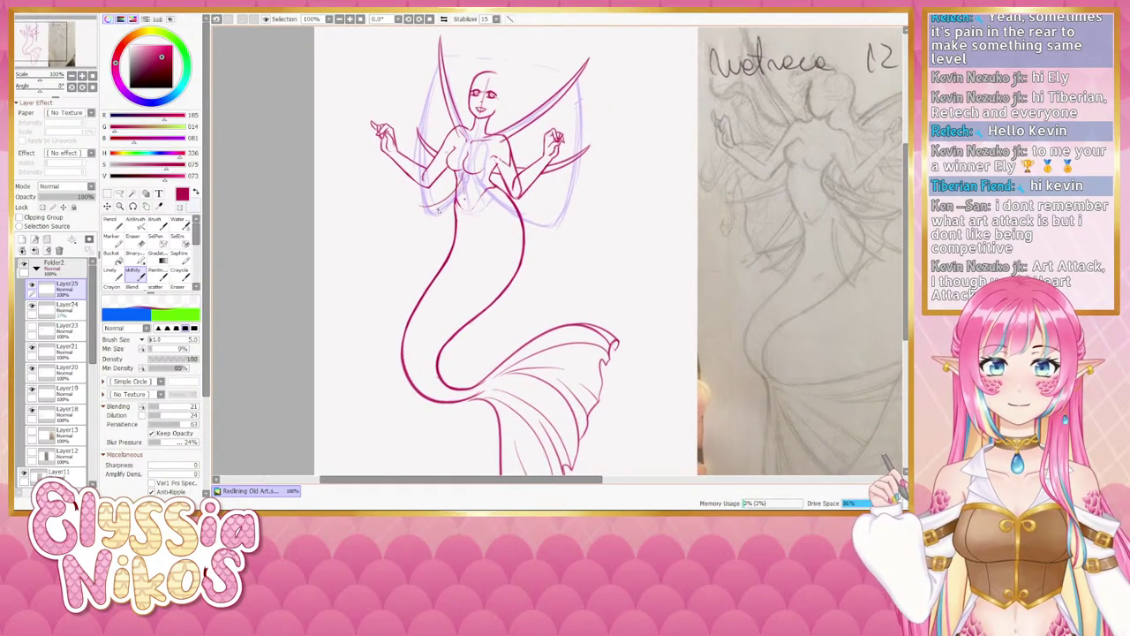
{"action": "key", "text": "ctrl+z"}
{"action": "key", "text": "ctrl+z"}
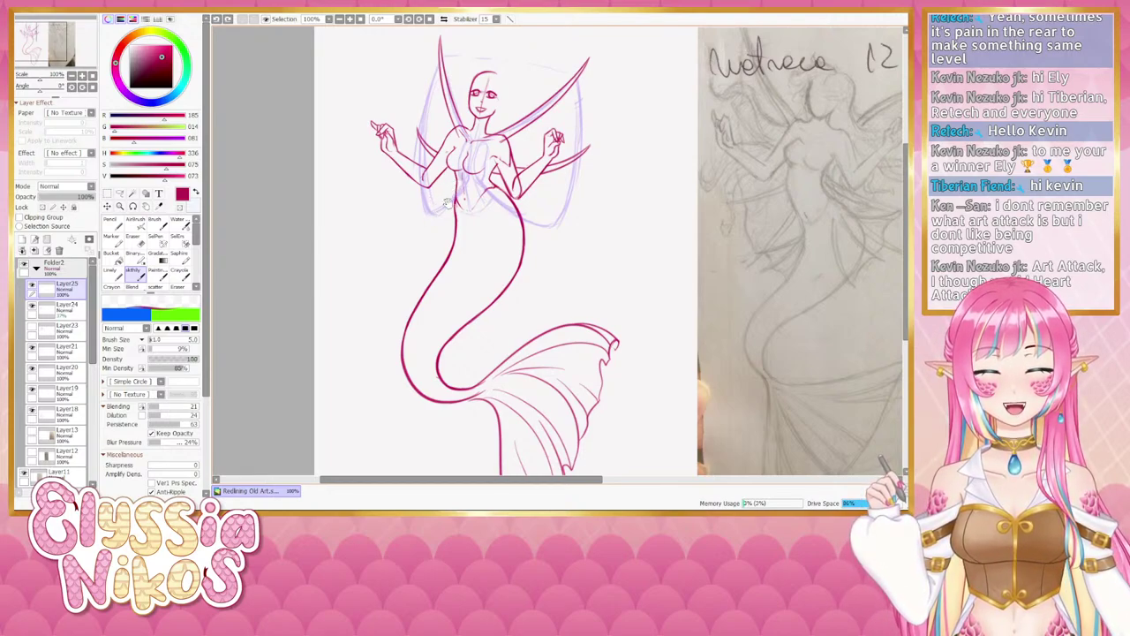
{"action": "mouse_move", "coordinate": [449, 195]}
{"action": "left_mouse_down"}
{"action": "mouse_move", "coordinate": [455, 175]}
{"action": "mouse_move", "coordinate": [422, 198]}
{"action": "mouse_move", "coordinate": [447, 200]}
{"action": "mouse_move", "coordinate": [446, 175]}
{"action": "mouse_move", "coordinate": [447, 198]}
{"action": "mouse_move", "coordinate": [487, 152]}
{"action": "left_mouse_up"}
{"action": "key", "text": "ctrl+z"}
{"action": "key", "text": "ctrl+z"}
{"action": "key", "text": "ctrl+z"}
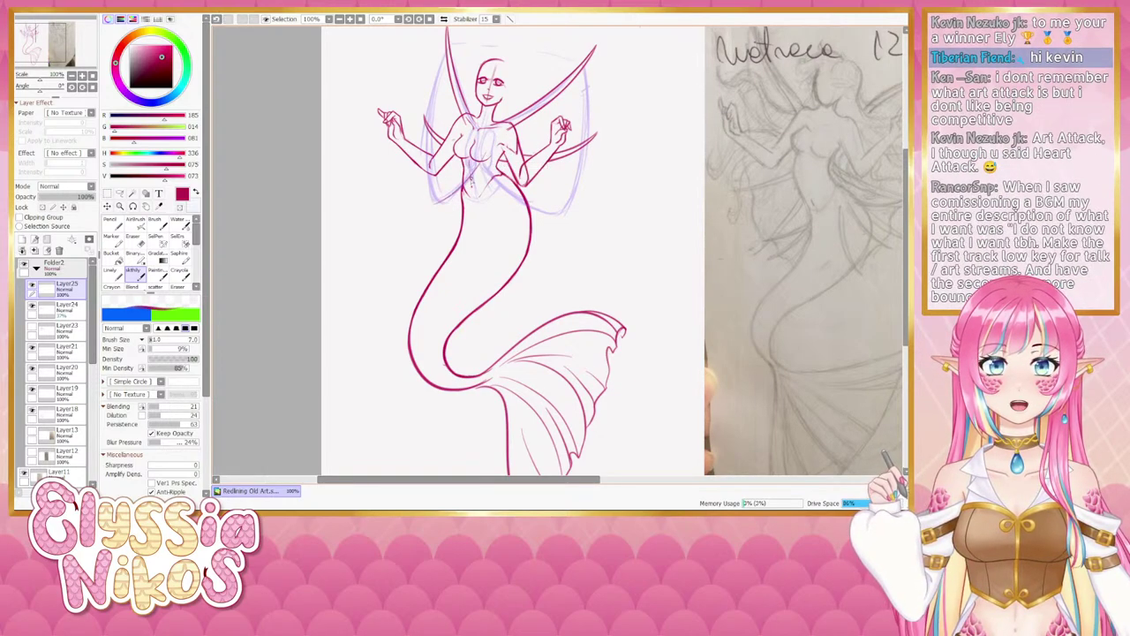
{"action": "left_click_drag", "start_coordinate": [444, 198], "coordinate": [475, 149]}
{"action": "key", "text": "ctrl+z"}
{"action": "key", "text": "ctrl+z"}
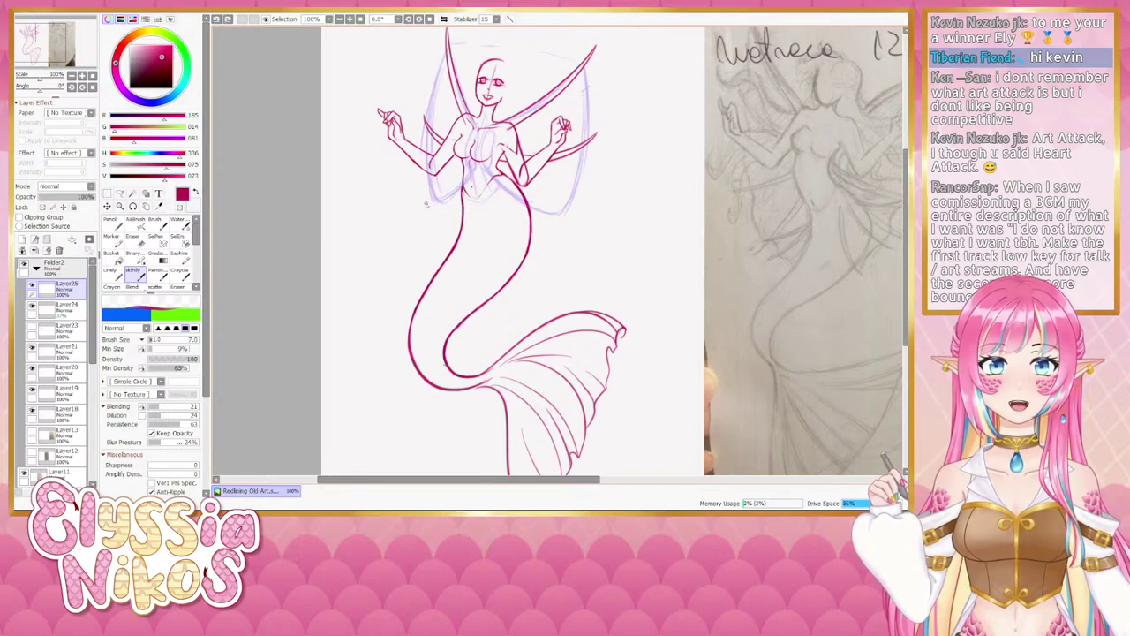
Draw the right-hand wing's lowest spine as a size 7 curve from the waist out to the wing's bottom edge.
{"action": "mouse_move", "coordinate": [449, 197]}
{"action": "left_mouse_down"}
{"action": "mouse_move", "coordinate": [482, 168]}
{"action": "mouse_move", "coordinate": [438, 227]}
{"action": "mouse_move", "coordinate": [560, 227]}
{"action": "left_mouse_up"}
{"action": "key", "text": "ctrl+z"}
{"action": "key", "text": "ctrl+z"}
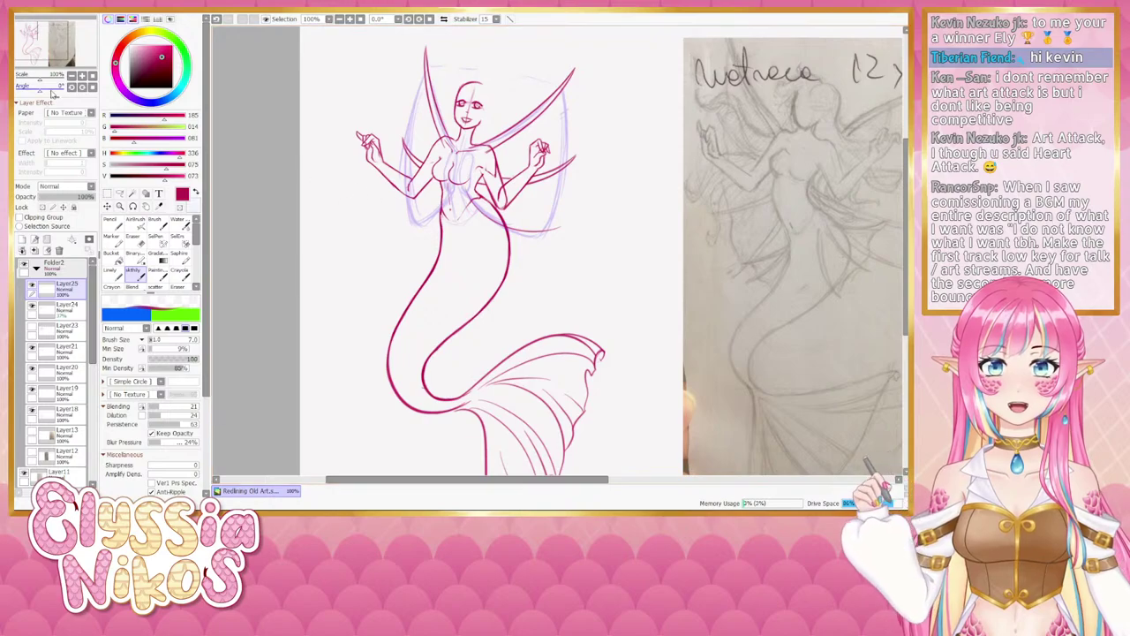
{"action": "left_click_drag", "start_coordinate": [406, 222], "coordinate": [456, 199]}
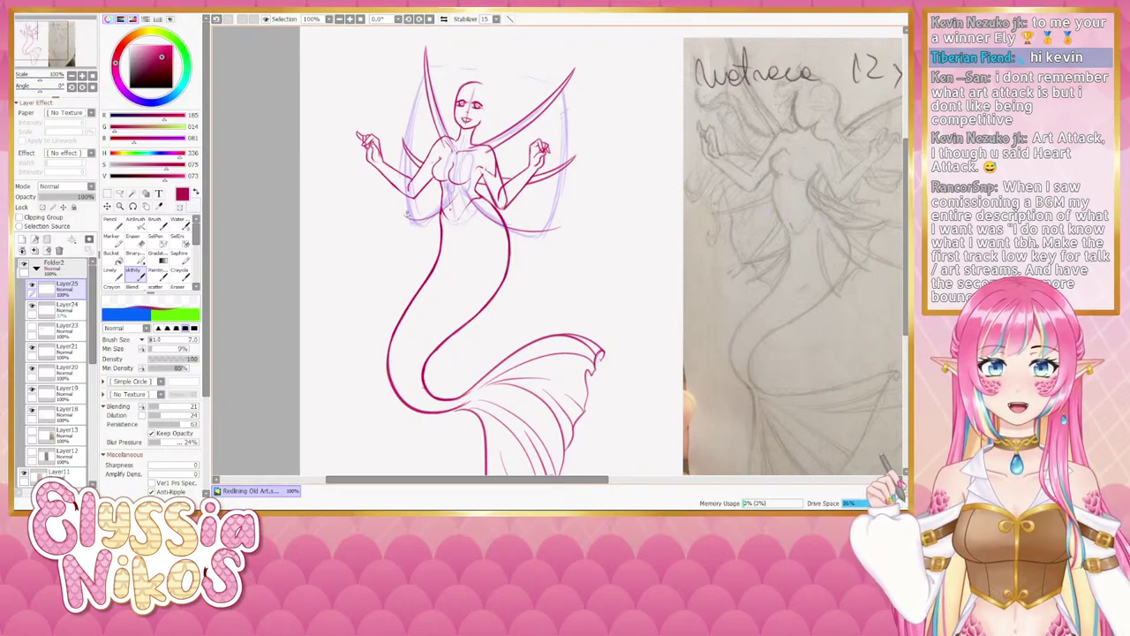
With the canvas rotated to -90°, add a second tapered edge to the right-hand wing's lowest spine, and straighten the canvas.
{"action": "left_click_drag", "start_coordinate": [40, 90], "coordinate": [32, 90]}
{"action": "key", "text": "minus"}
{"action": "key", "text": "Delete"}
{"action": "key", "text": "Delete"}
{"action": "key", "text": "plus"}
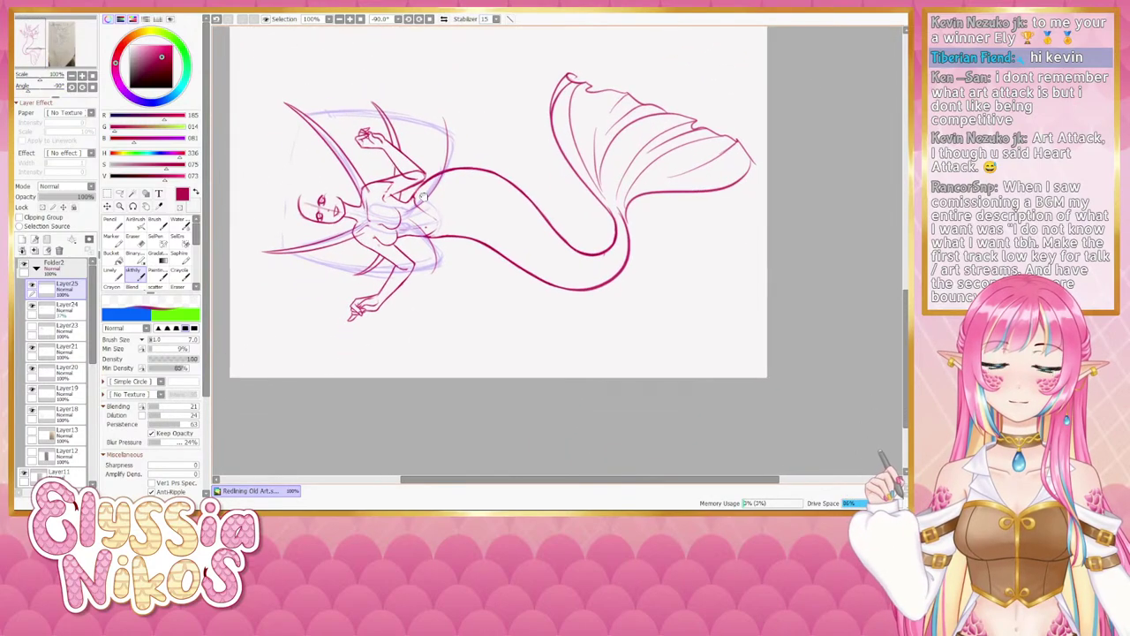
{"action": "left_click_drag", "start_coordinate": [445, 120], "coordinate": [396, 214]}
{"action": "key", "text": "ctrl+z"}
{"action": "left_click_drag", "start_coordinate": [448, 124], "coordinate": [401, 210]}
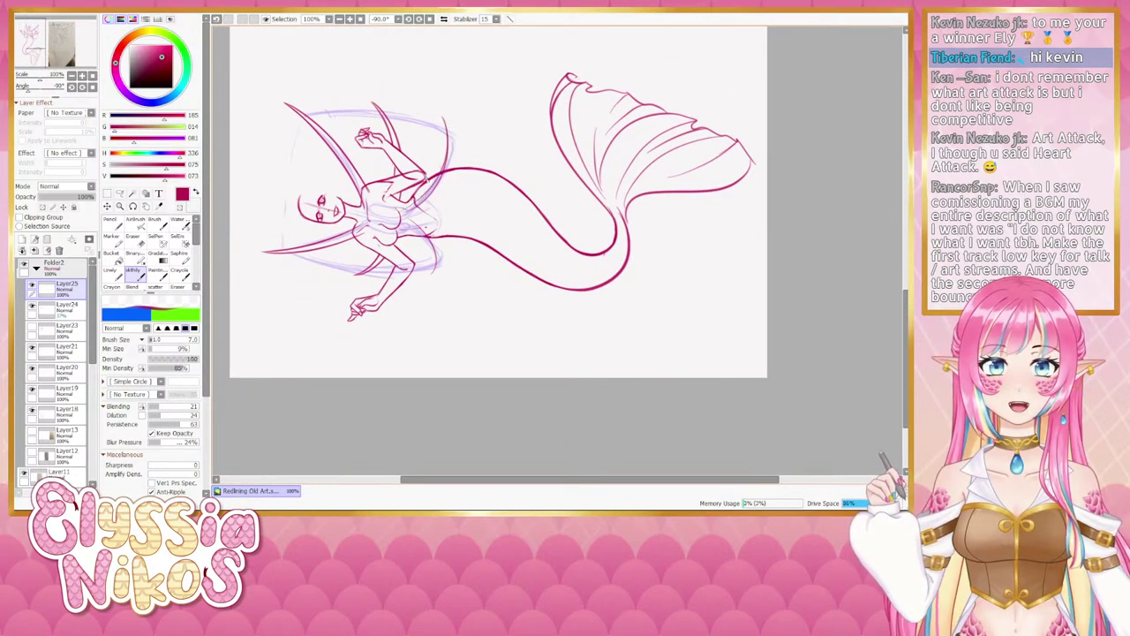
{"action": "key", "text": "ctrl+z"}
{"action": "left_click_drag", "start_coordinate": [443, 118], "coordinate": [412, 206]}
{"action": "key", "text": "ctrl+z"}
{"action": "left_click_drag", "start_coordinate": [442, 117], "coordinate": [405, 211]}
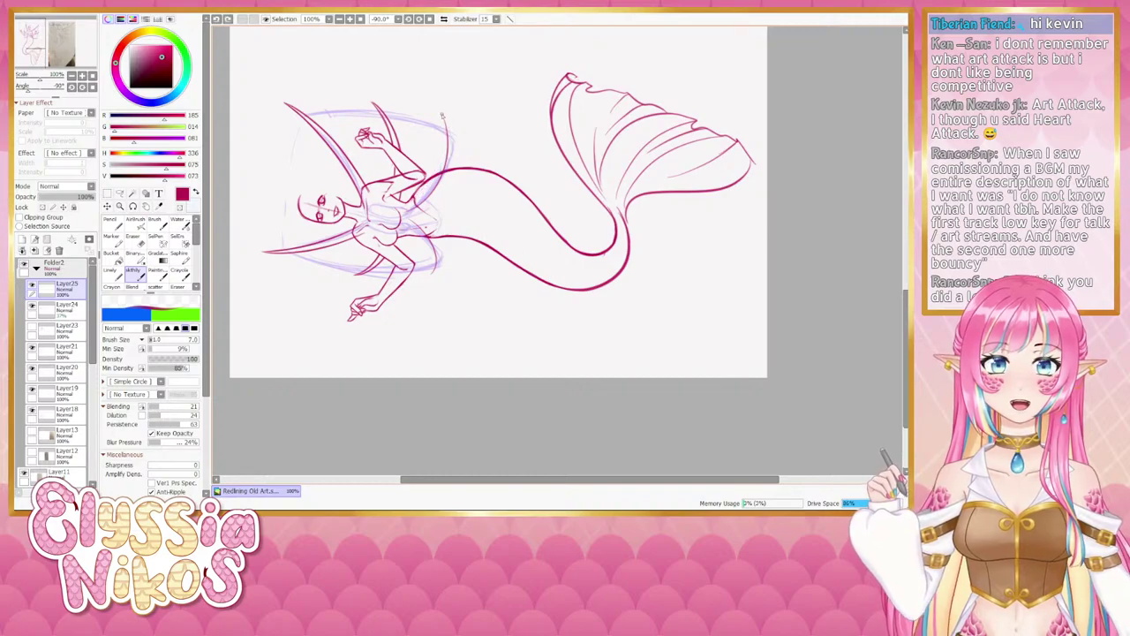
{"action": "key", "text": "ctrl+z"}
{"action": "mouse_move", "coordinate": [443, 118]}
{"action": "left_mouse_down"}
{"action": "mouse_move", "coordinate": [439, 163]}
{"action": "mouse_move", "coordinate": [268, 260]}
{"action": "left_mouse_up"}
{"action": "left_click", "coordinate": [93, 87]}
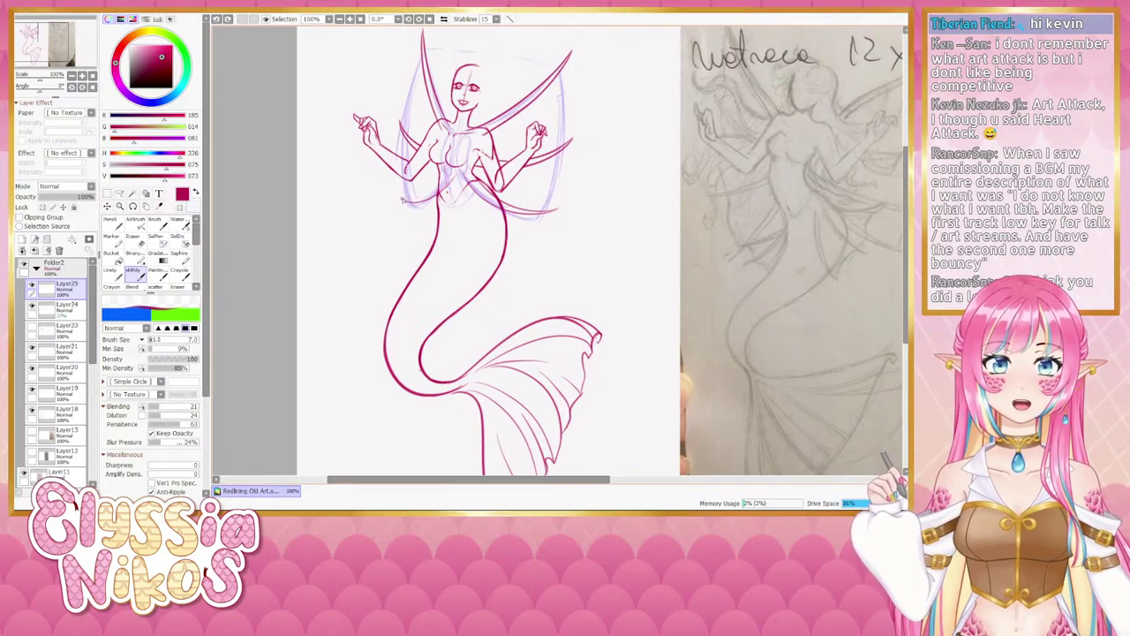
Draw the left-hand wing's lowest spine from below the elbow to the waist, and adjust its placement with a lassoed freeform transform.
{"action": "left_click_drag", "start_coordinate": [403, 200], "coordinate": [423, 202]}
{"action": "key", "text": "ctrl+z"}
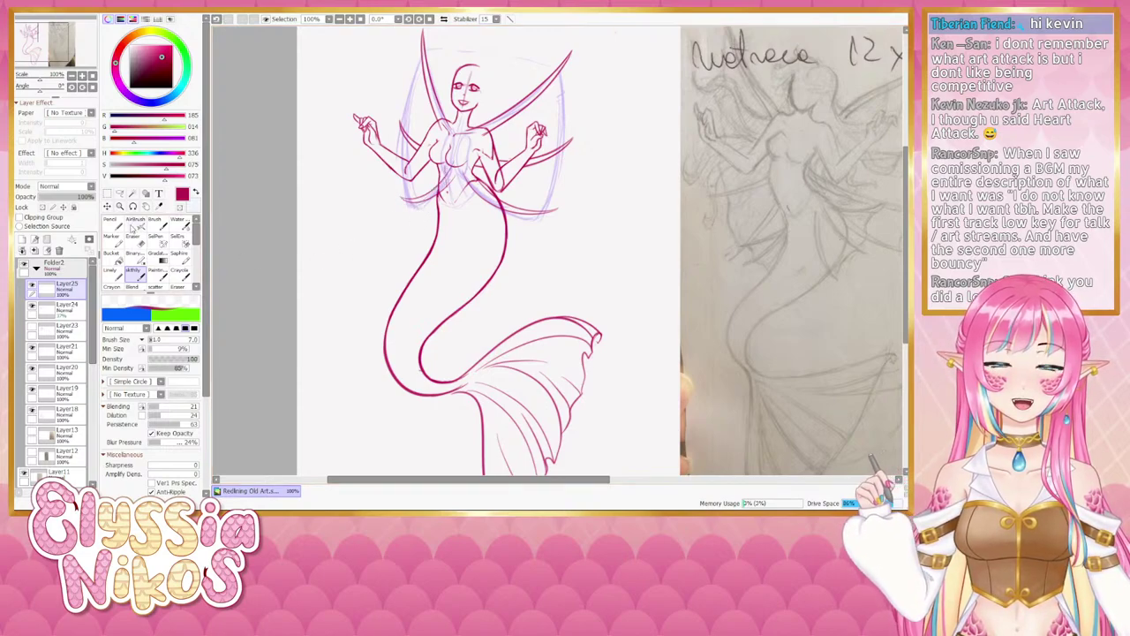
{"action": "key", "text": "l"}
{"action": "mouse_move", "coordinate": [431, 170]}
{"action": "left_mouse_down"}
{"action": "mouse_move", "coordinate": [391, 234]}
{"action": "mouse_move", "coordinate": [446, 164]}
{"action": "left_mouse_up"}
{"action": "key", "text": "ctrl+t"}
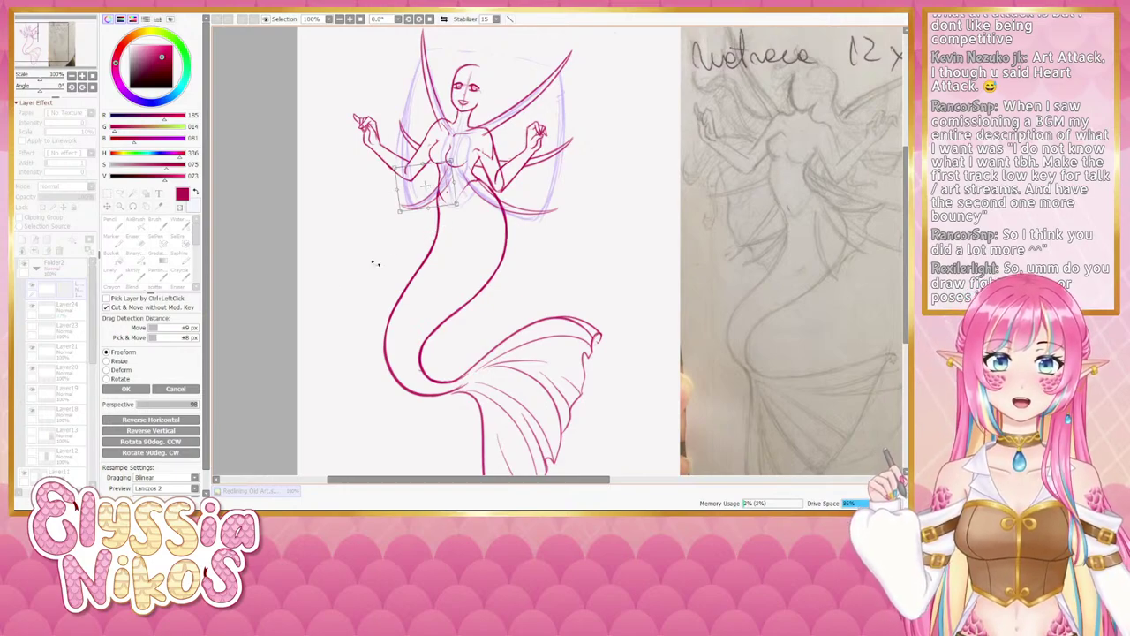
{"action": "left_click", "coordinate": [125, 388]}
{"action": "key", "text": "ctrl+plus"}
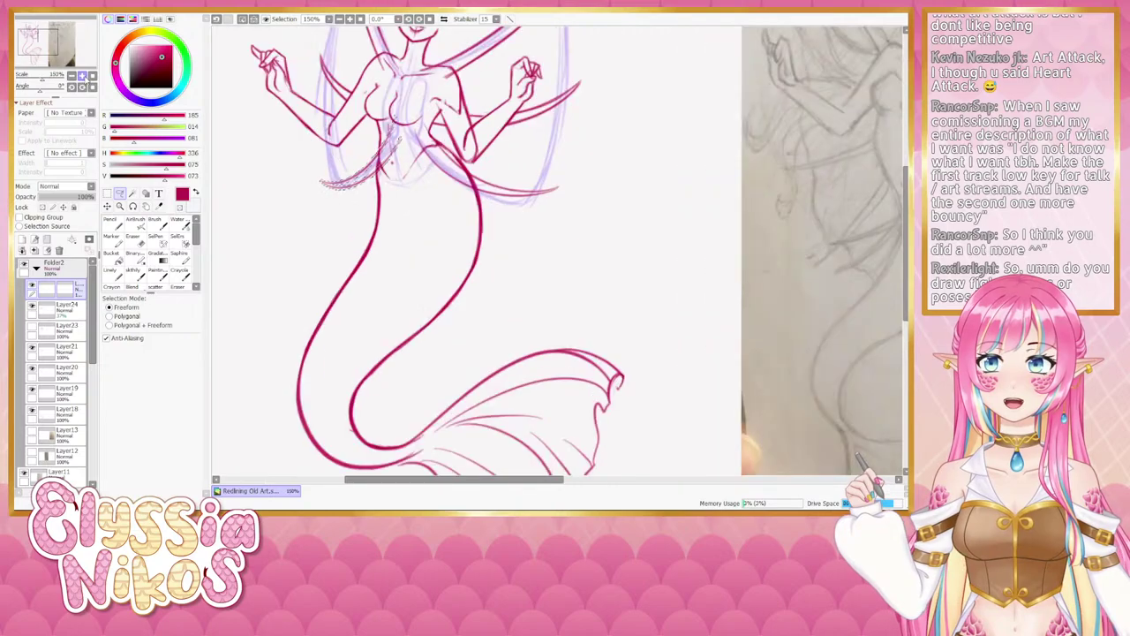
{"action": "left_click_drag", "start_coordinate": [39, 42], "coordinate": [34, 41]}
{"action": "left_click", "coordinate": [107, 193]}
{"action": "left_click", "coordinate": [323, 199]}
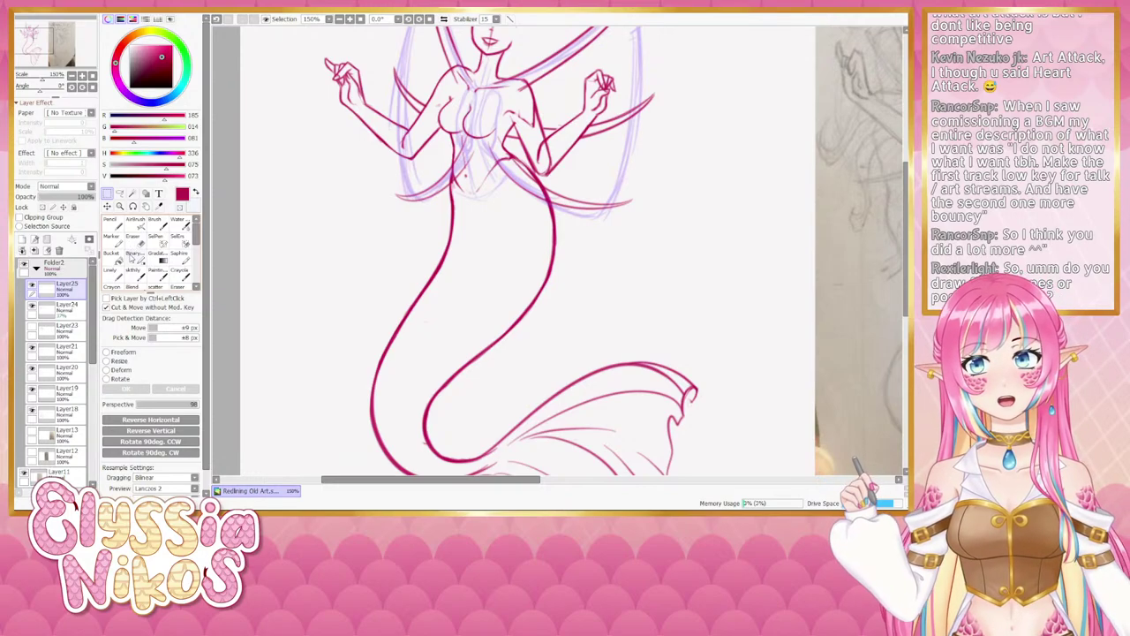
Rework the right-hand wing's lowest spine from its outer tip toward the waist with a size 4 brush, canvas rotated to -75°.
{"action": "left_click", "coordinate": [134, 272]}
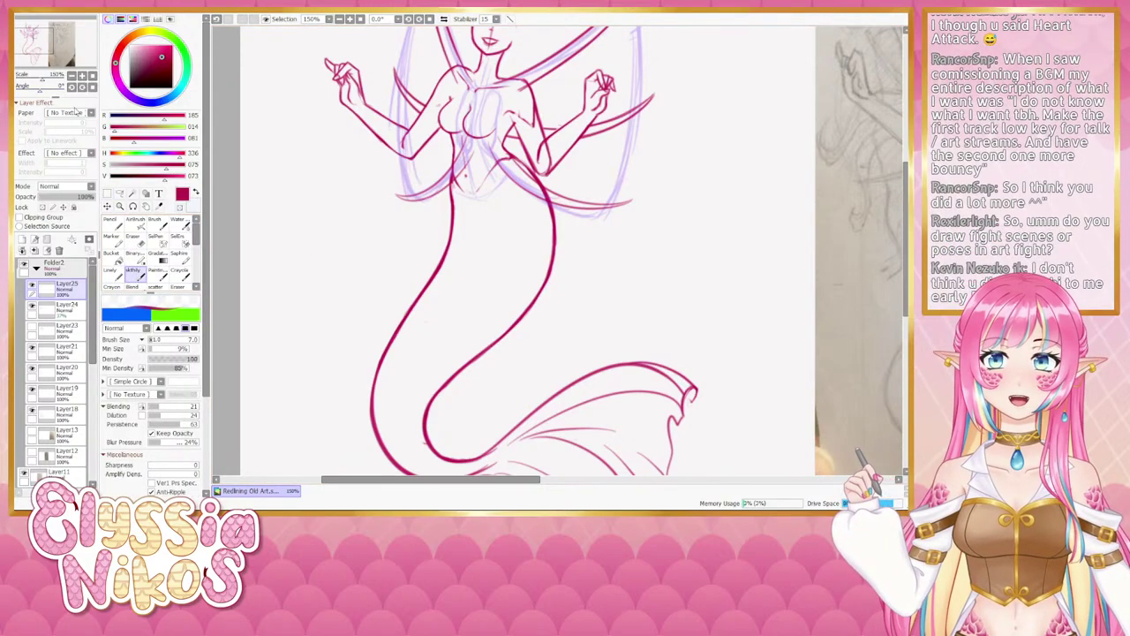
{"action": "left_click_drag", "start_coordinate": [35, 41], "coordinate": [37, 39]}
{"action": "left_click_drag", "start_coordinate": [55, 86], "coordinate": [30, 86]}
{"action": "left_click_drag", "start_coordinate": [561, 60], "coordinate": [495, 161]}
{"action": "key", "text": "["}
{"action": "key", "text": "["}
{"action": "key", "text": "["}
{"action": "left_click_drag", "start_coordinate": [495, 103], "coordinate": [473, 181]}
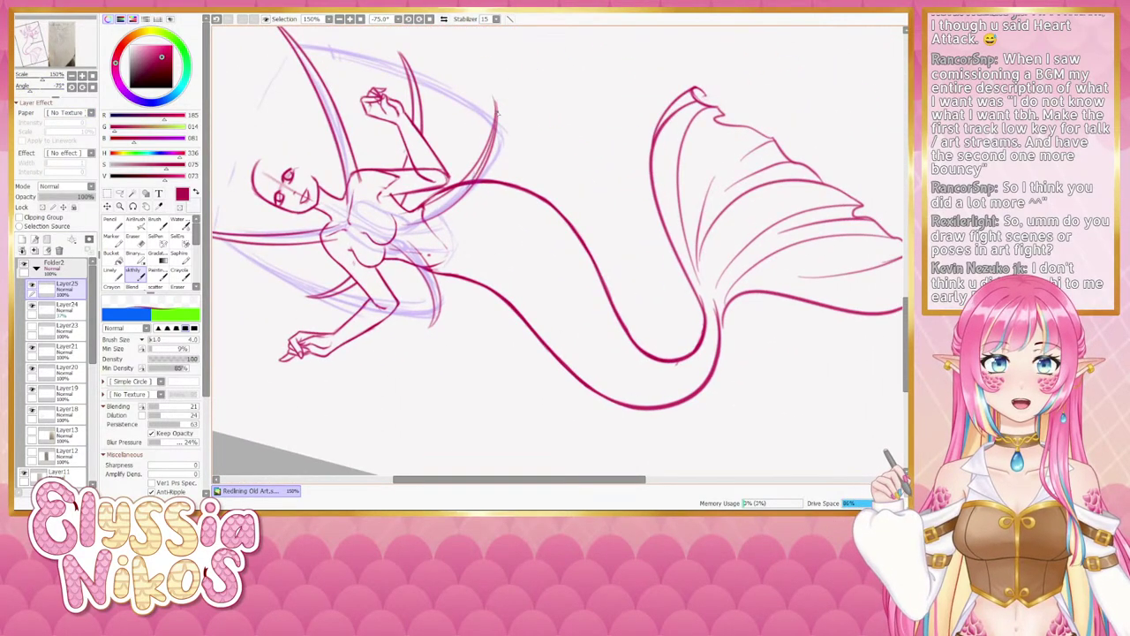
{"action": "key", "text": "ctrl+z"}
{"action": "left_click_drag", "start_coordinate": [497, 106], "coordinate": [469, 184]}
{"action": "key", "text": "ctrl+z"}
{"action": "key", "text": "ctrl+z"}
{"action": "key", "text": "ctrl+z"}
{"action": "left_click_drag", "start_coordinate": [500, 111], "coordinate": [466, 190]}
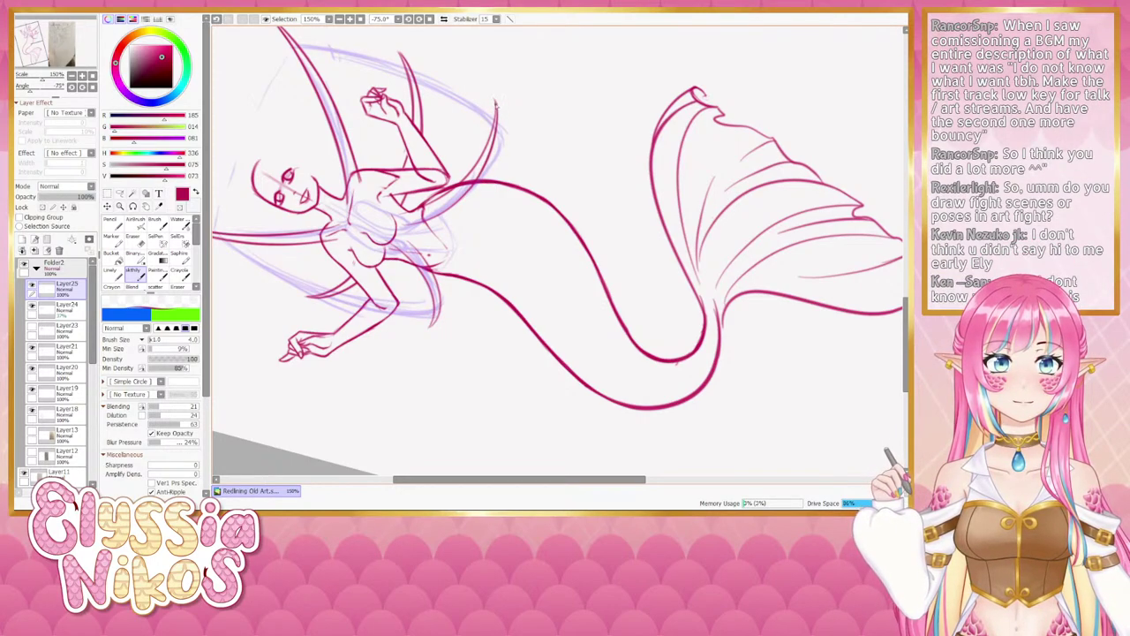
Try repeated short strokes to thicken the middle of the right-hand wing's lowest spine down to the waist.
{"action": "left_click_drag", "start_coordinate": [492, 142], "coordinate": [476, 182]}
{"action": "key", "text": "ctrl+z"}
{"action": "left_click_drag", "start_coordinate": [493, 142], "coordinate": [476, 182]}
{"action": "key", "text": "ctrl+z"}
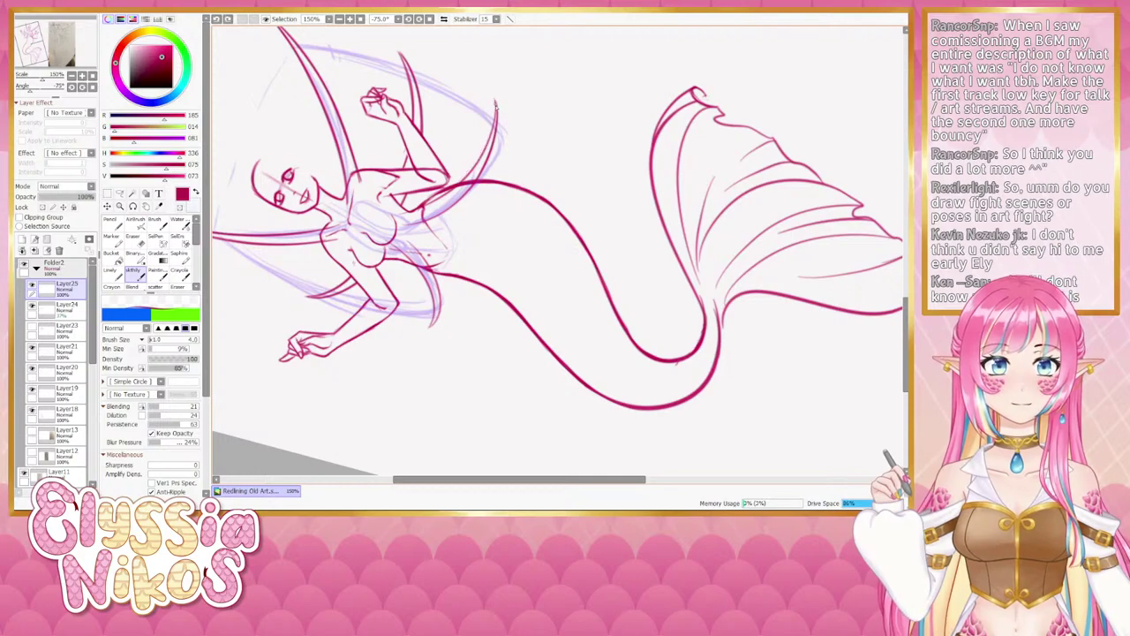
{"action": "left_click_drag", "start_coordinate": [491, 141], "coordinate": [460, 182]}
{"action": "key", "text": "ctrl+z"}
{"action": "left_click_drag", "start_coordinate": [491, 141], "coordinate": [460, 180]}
{"action": "key", "text": "ctrl+z"}
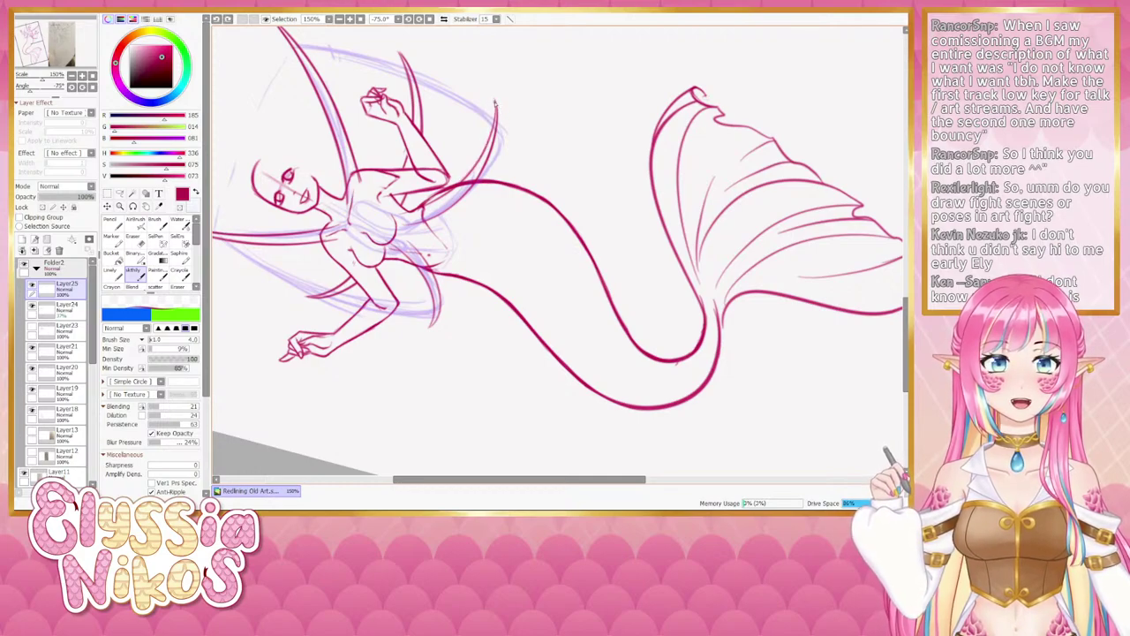
{"action": "left_click_drag", "start_coordinate": [489, 141], "coordinate": [465, 182]}
{"action": "key", "text": "ctrl+z"}
{"action": "left_click_drag", "start_coordinate": [489, 141], "coordinate": [459, 180]}
{"action": "key", "text": "ctrl+z"}
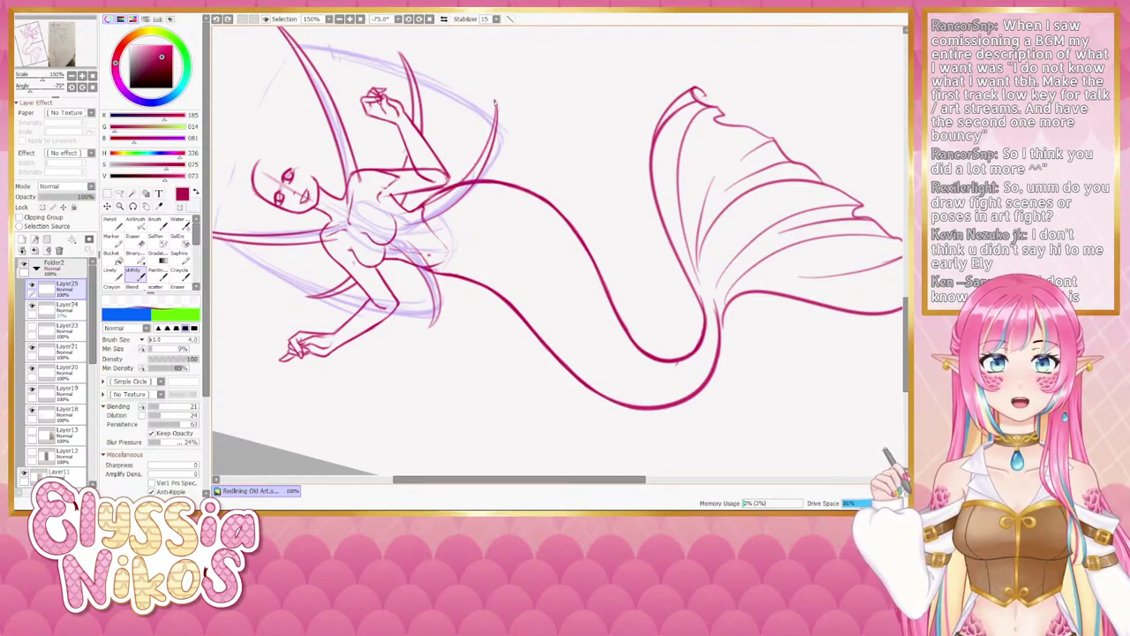
Thicken the right-hand wing's lowest spine with a curved stroke running into the waist, and straighten the canvas.
{"action": "left_click_drag", "start_coordinate": [495, 104], "coordinate": [476, 181]}
{"action": "key", "text": "ctrl+z"}
{"action": "left_click_drag", "start_coordinate": [491, 141], "coordinate": [467, 179]}
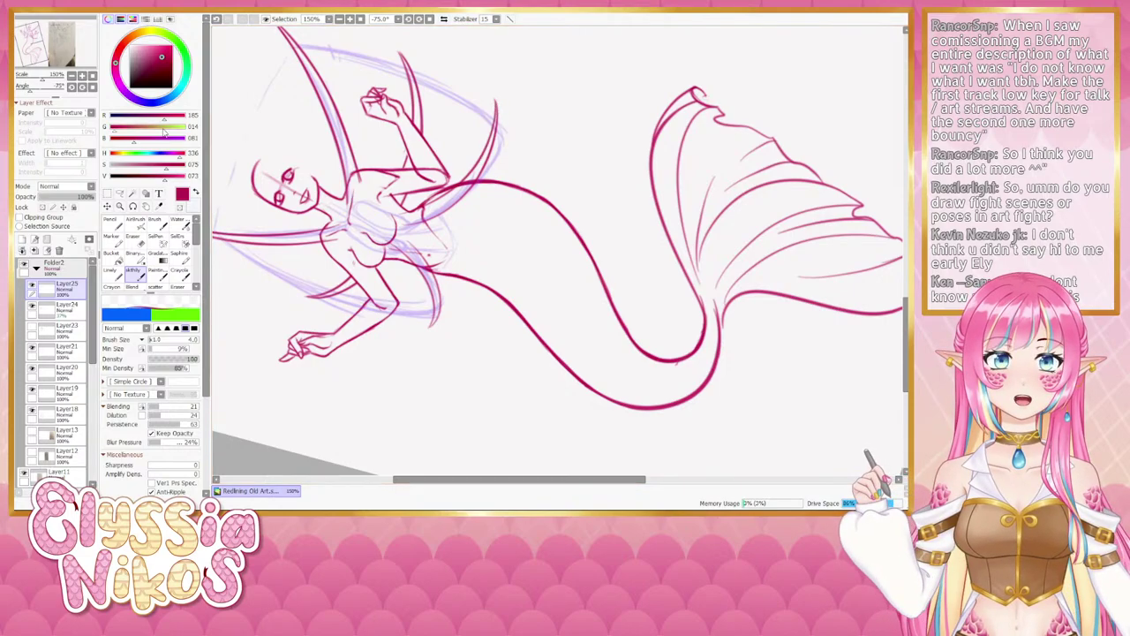
{"action": "left_click", "coordinate": [93, 86]}
Clean up the outer tips of the right-hand wing's spines with the eraser.
{"action": "left_click_drag", "start_coordinate": [574, 210], "coordinate": [519, 229]}
{"action": "left_click", "coordinate": [136, 244]}
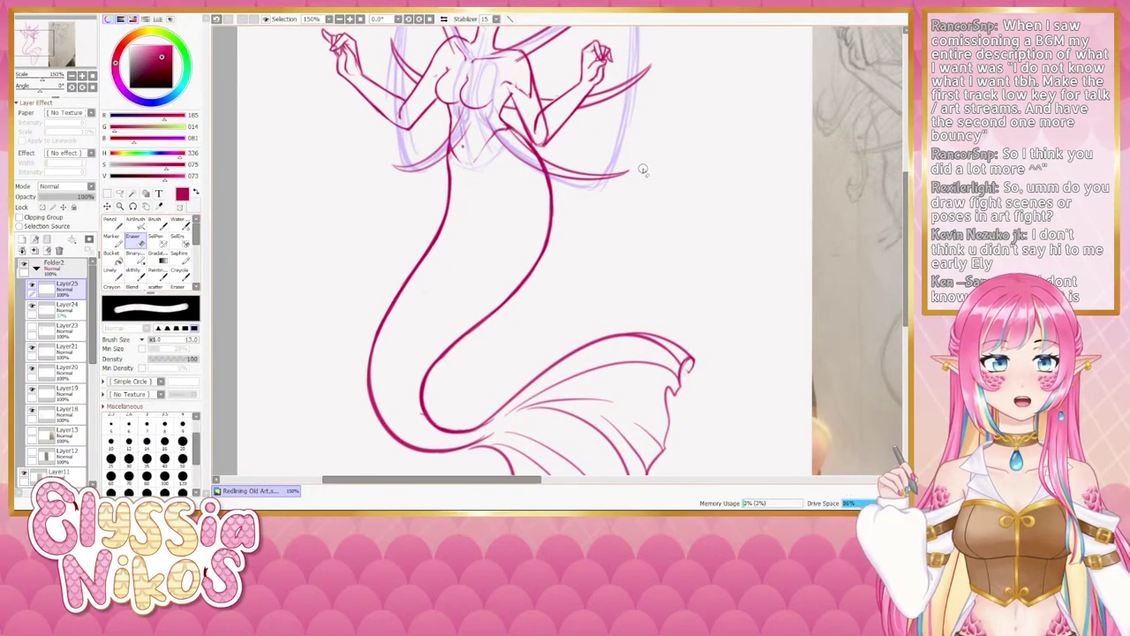
{"action": "left_click_drag", "start_coordinate": [642, 172], "coordinate": [576, 243]}
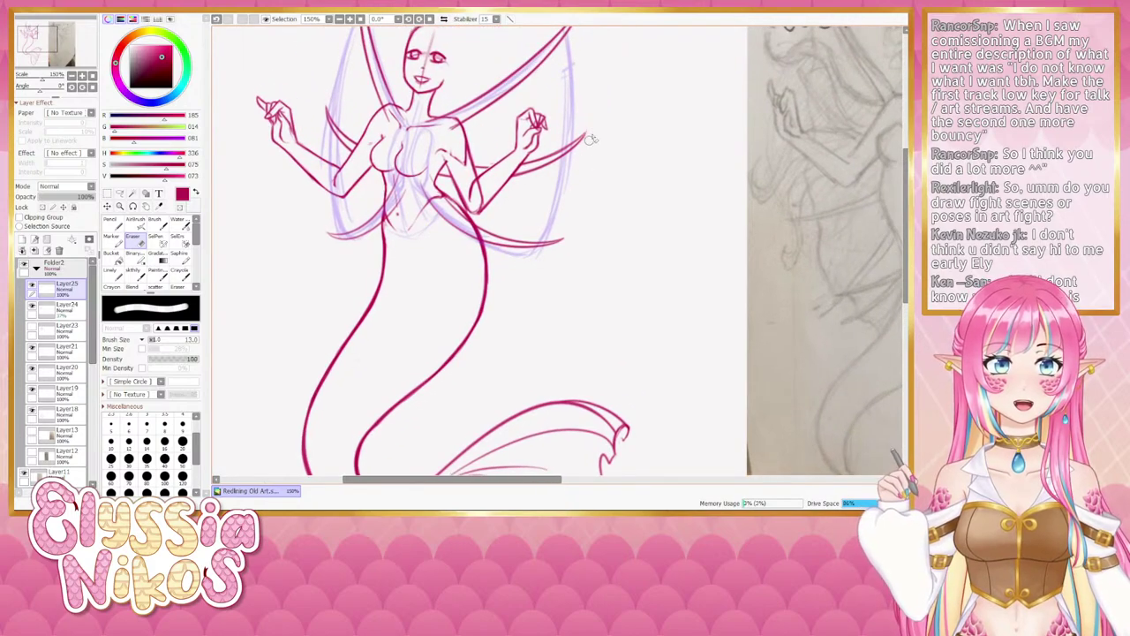
{"action": "left_click_drag", "start_coordinate": [588, 132], "coordinate": [573, 193]}
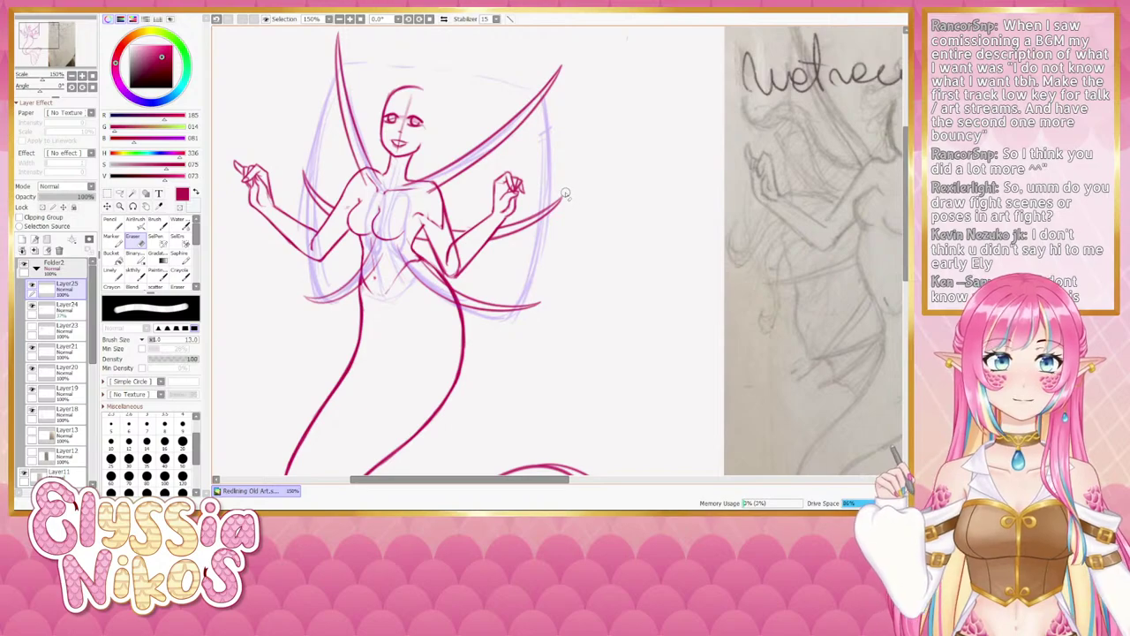
{"action": "left_click_drag", "start_coordinate": [579, 137], "coordinate": [572, 195]}
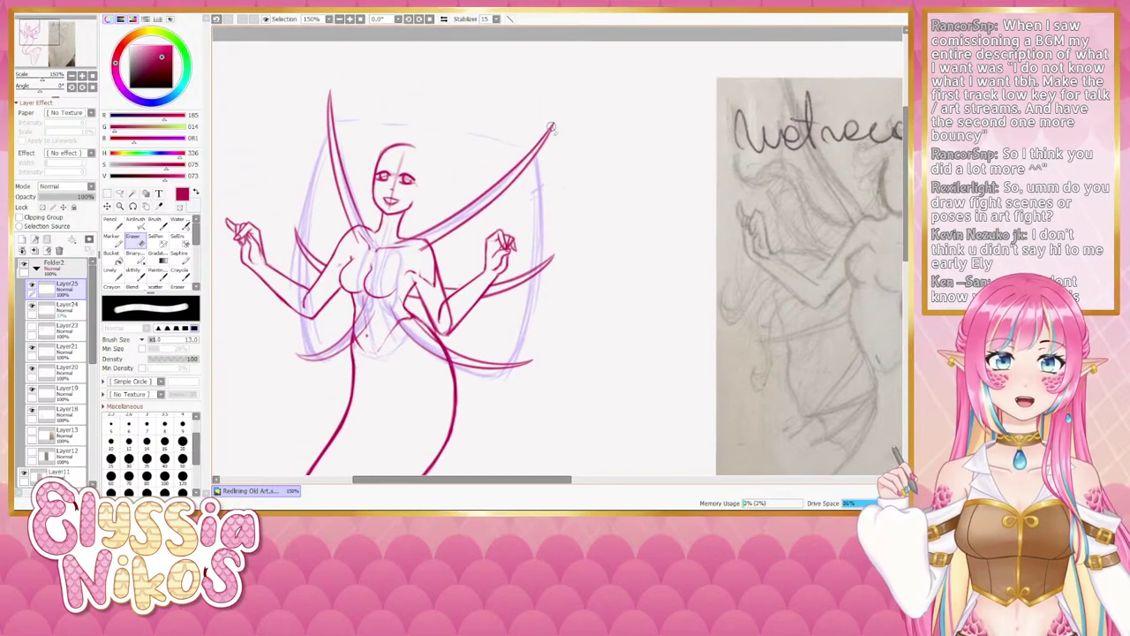
Try size 4 strokes along the inner edge of the left-hand wing's lowest spine with the canvas rotated to 169°.
{"action": "left_click", "coordinate": [132, 274]}
{"action": "left_click_drag", "start_coordinate": [41, 91], "coordinate": [52, 91]}
{"action": "left_click_drag", "start_coordinate": [430, 110], "coordinate": [398, 261]}
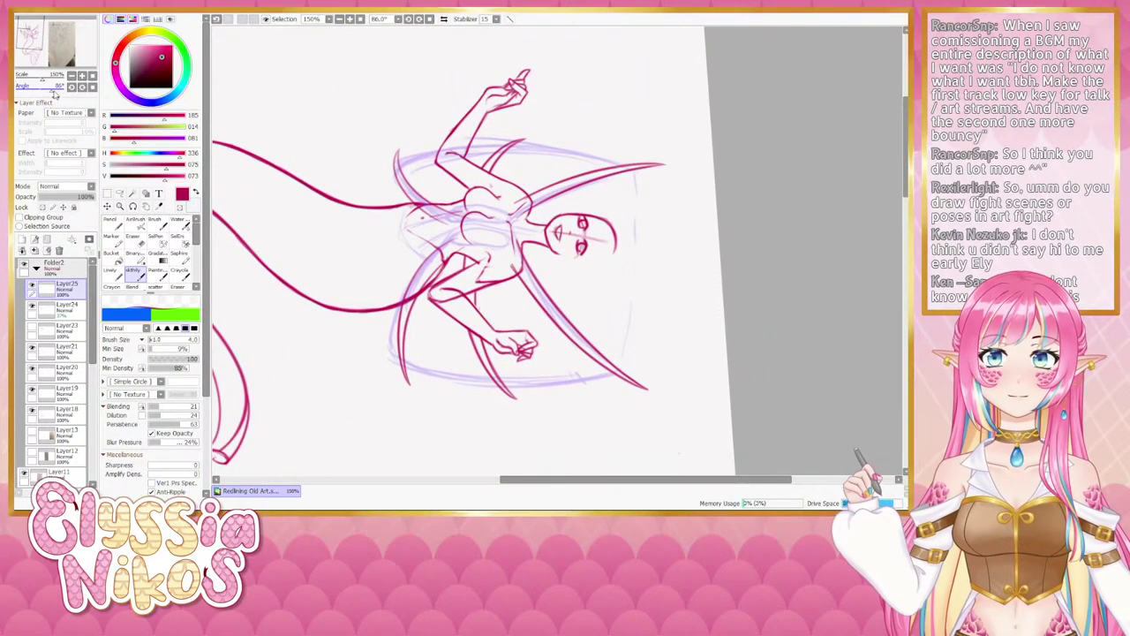
{"action": "left_click_drag", "start_coordinate": [52, 90], "coordinate": [62, 90]}
{"action": "left_click_drag", "start_coordinate": [443, 166], "coordinate": [306, 221]}
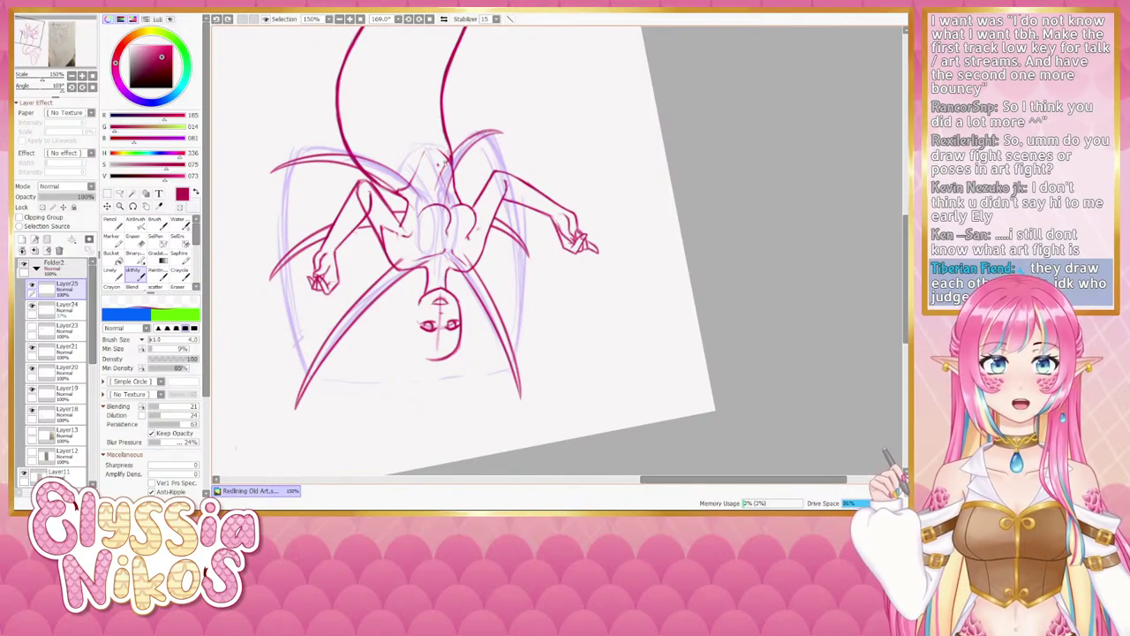
{"action": "left_click_drag", "start_coordinate": [480, 140], "coordinate": [455, 178]}
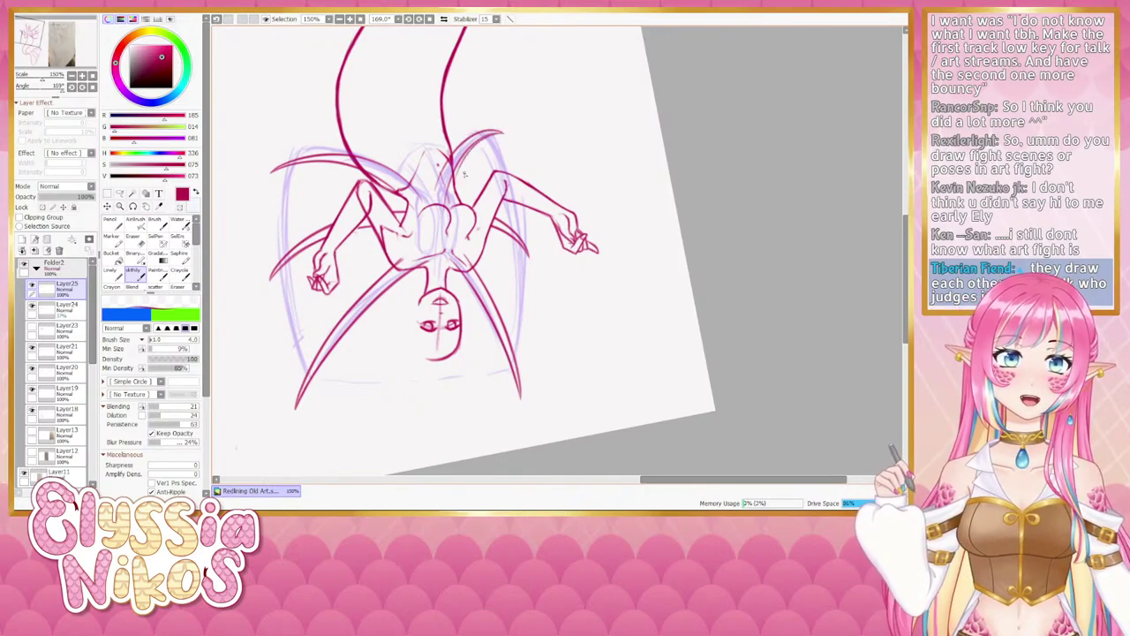
{"action": "key", "text": "ctrl+z"}
{"action": "left_click_drag", "start_coordinate": [480, 141], "coordinate": [455, 176]}
{"action": "key", "text": "ctrl+z"}
{"action": "left_click_drag", "start_coordinate": [479, 140], "coordinate": [444, 192]}
{"action": "key", "text": "ctrl+z"}
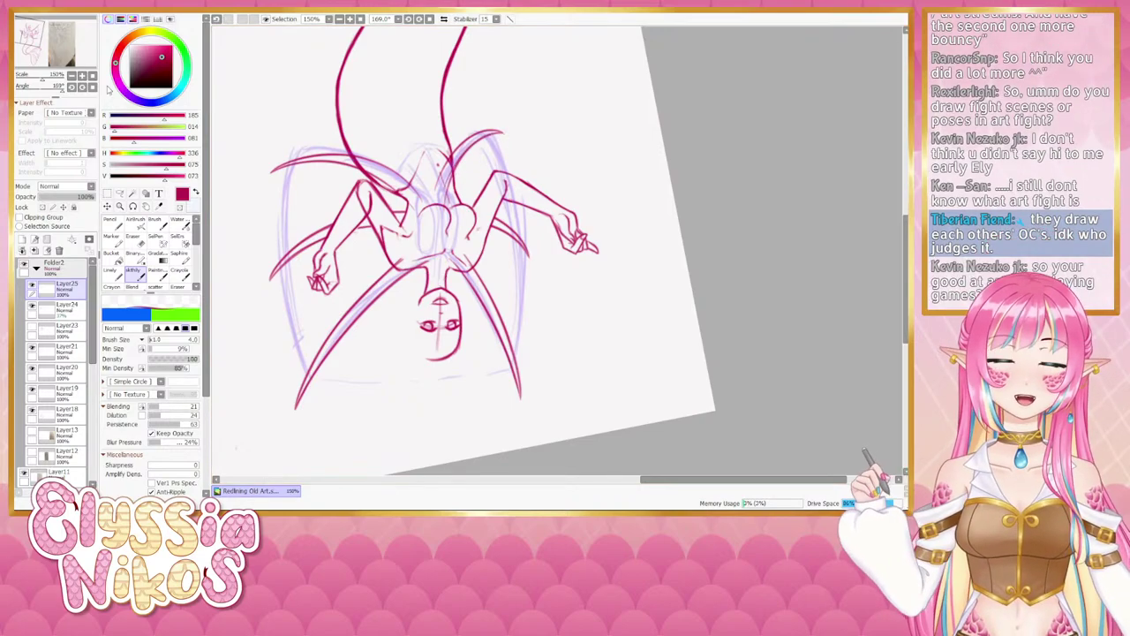
Reset the canvas rotation to 0° and bring the mermaid's upper body back into view.
{"action": "left_click", "coordinate": [93, 87]}
{"action": "left_click", "coordinate": [136, 243]}
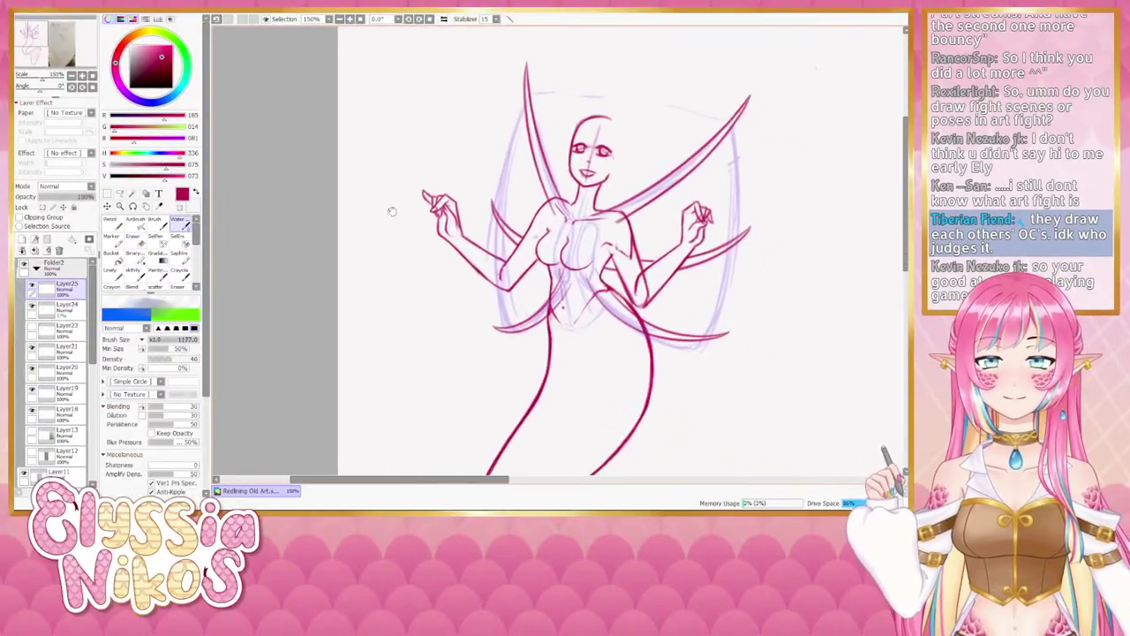
{"action": "left_click_drag", "start_coordinate": [392, 210], "coordinate": [345, 202]}
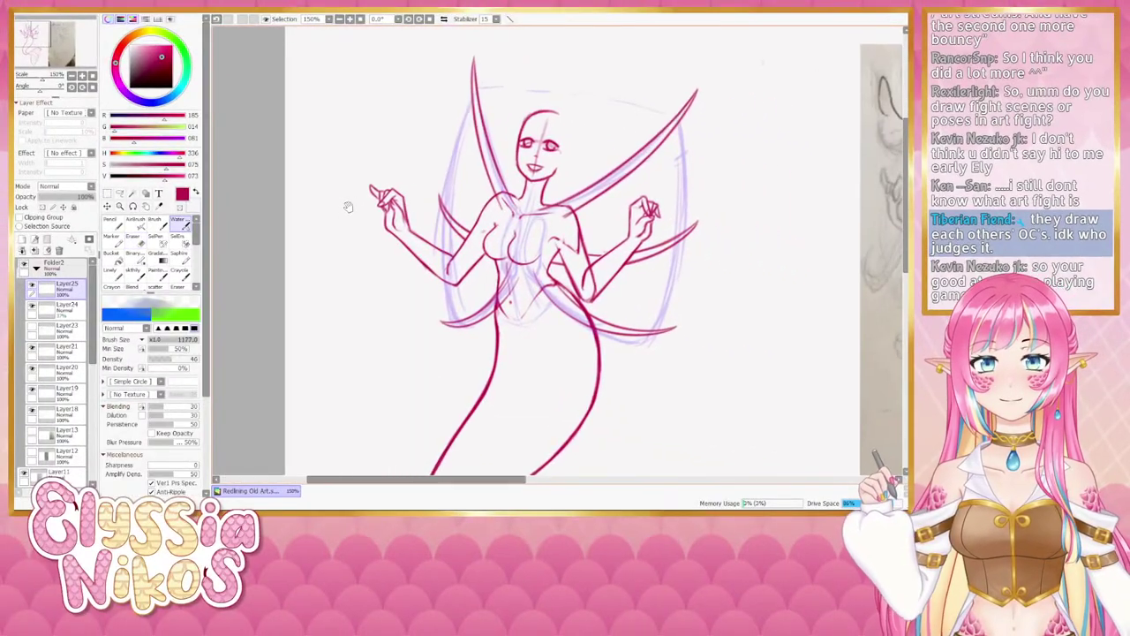
Touch up the left-hand wing's lowest spine with the size 4 brush and trim stray lines near the waist with the eraser.
{"action": "mouse_move", "coordinate": [378, 265]}
{"action": "left_mouse_down"}
{"action": "mouse_move", "coordinate": [336, 222]}
{"action": "mouse_move", "coordinate": [353, 225]}
{"action": "left_mouse_up"}
{"action": "left_click", "coordinate": [130, 273]}
{"action": "left_click_drag", "start_coordinate": [413, 252], "coordinate": [386, 250]}
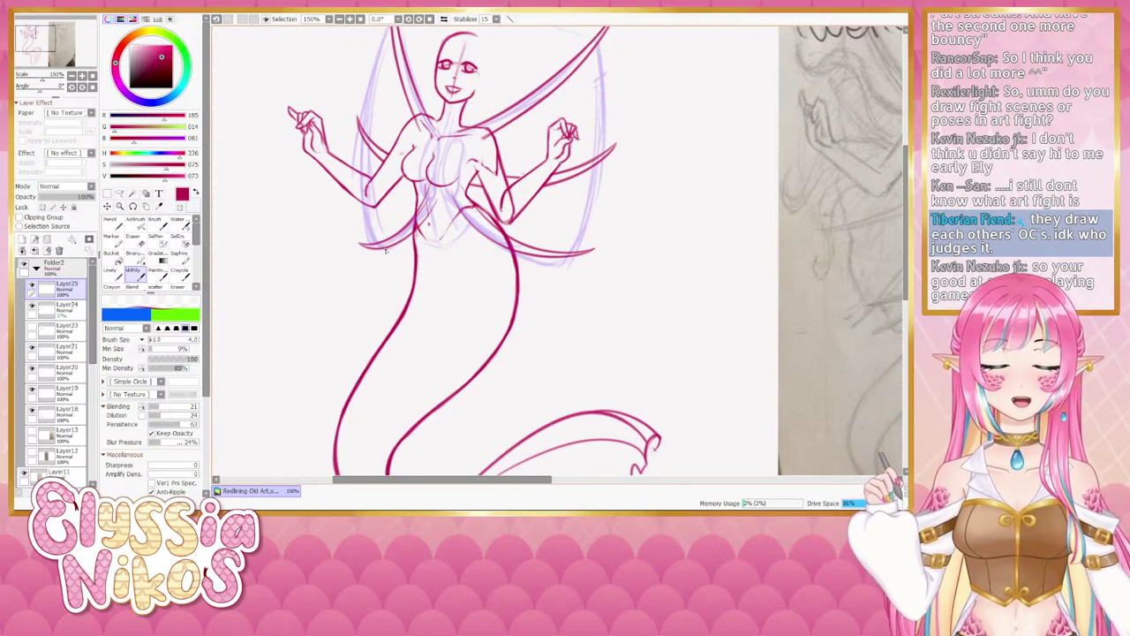
{"action": "key", "text": "e"}
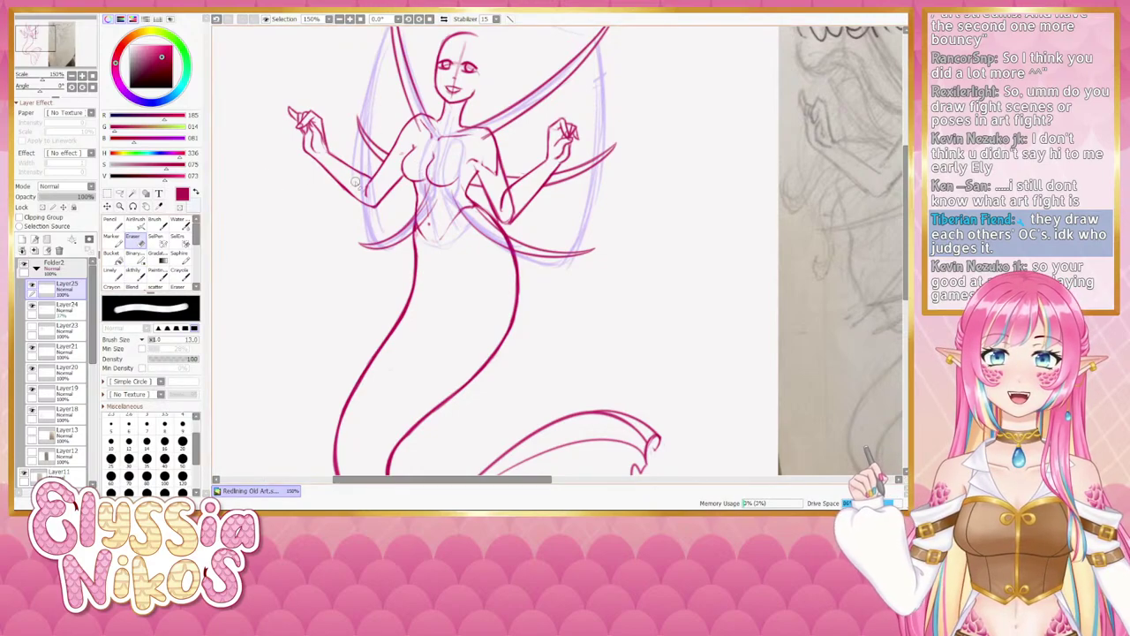
{"action": "mouse_move", "coordinate": [433, 236]}
{"action": "left_mouse_down"}
{"action": "mouse_move", "coordinate": [425, 197]}
{"action": "mouse_move", "coordinate": [424, 218]}
{"action": "left_mouse_up"}
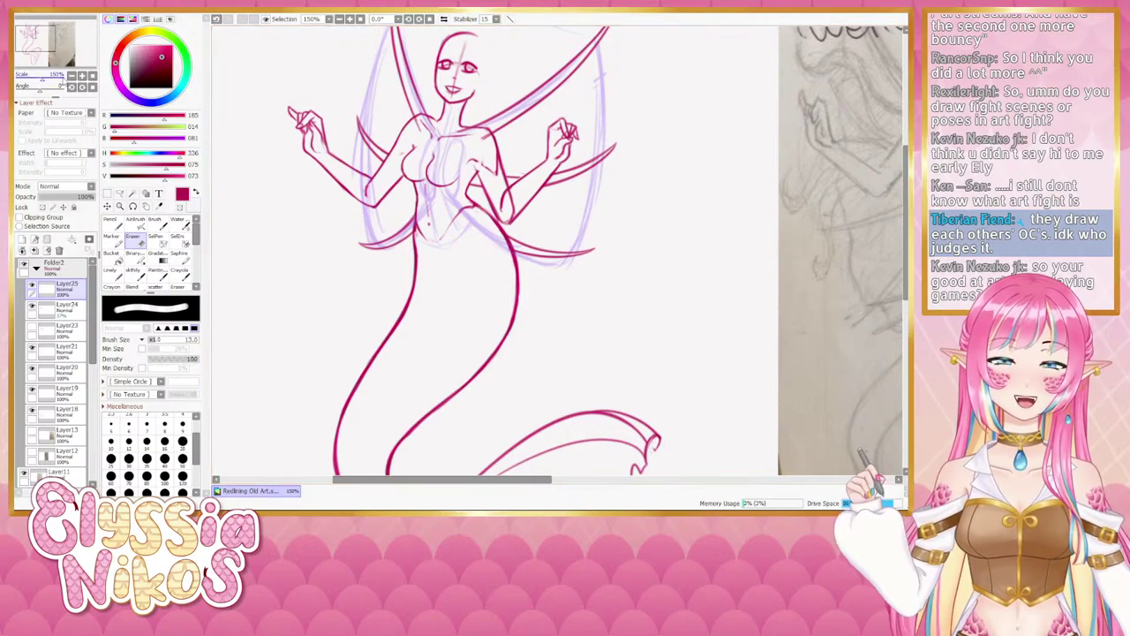
Add a new layer above the spine line art with the size 4 brush ready for the wing membranes.
{"action": "scroll", "coordinate": [329, 237], "scroll_direction": "down", "scroll_amount": 2}
{"action": "left_click_drag", "start_coordinate": [379, 194], "coordinate": [342, 187]}
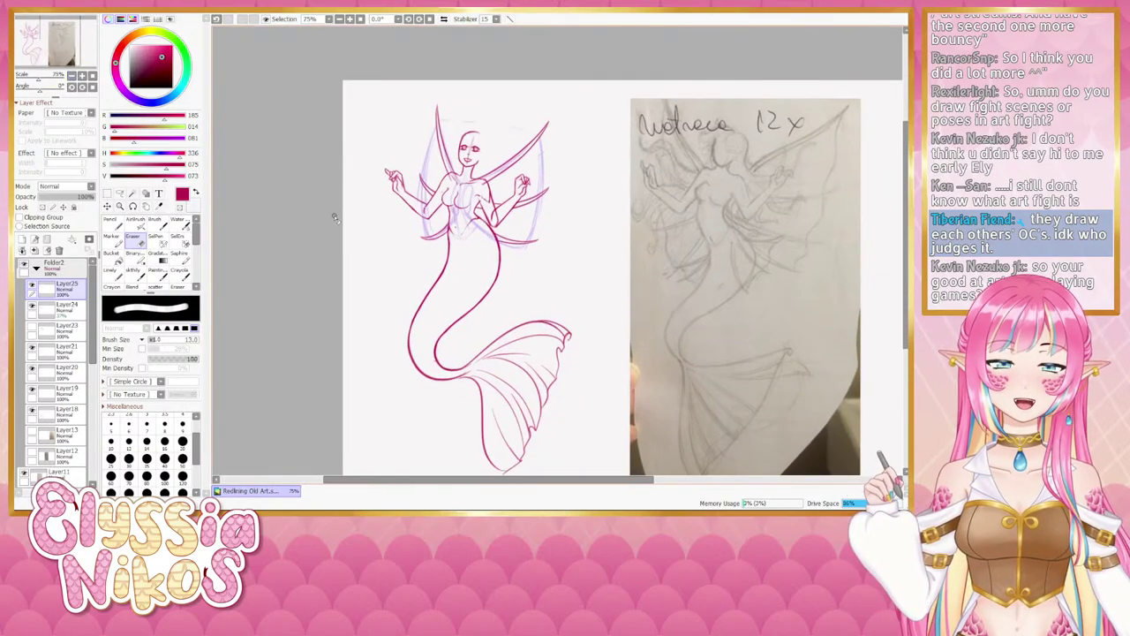
{"action": "left_click", "coordinate": [135, 274]}
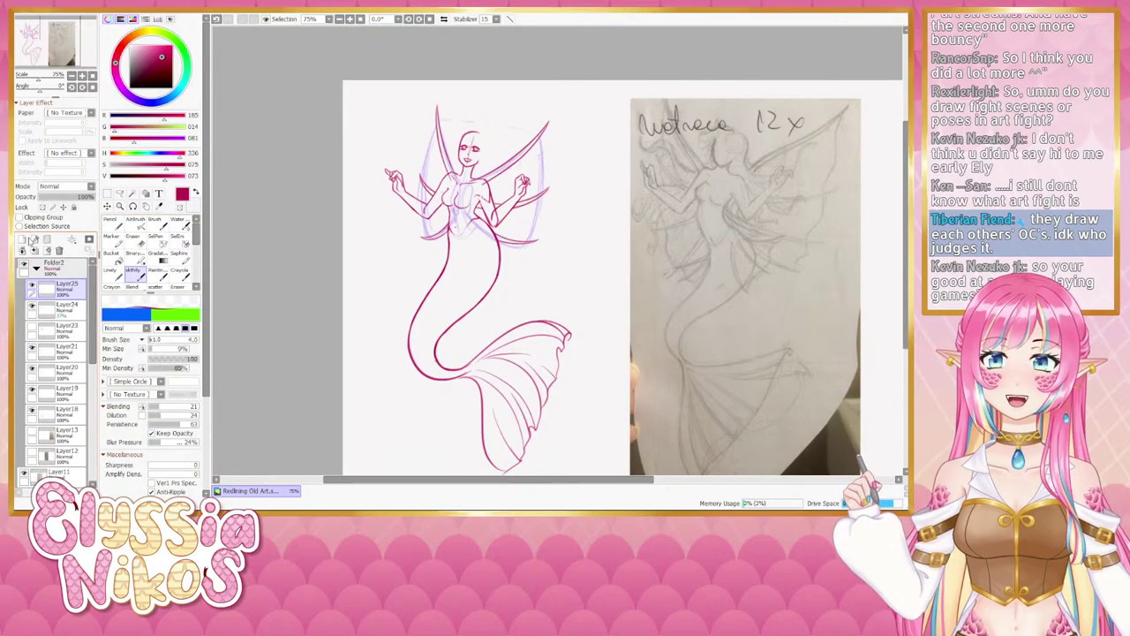
{"action": "left_click", "coordinate": [33, 239]}
Try curved strokes for the membrane edge between the right-hand wing's upper and middle spine tips.
{"action": "left_click_drag", "start_coordinate": [461, 202], "coordinate": [387, 214]}
{"action": "left_click", "coordinate": [82, 76]}
{"action": "mouse_move", "coordinate": [393, 131]}
{"action": "left_mouse_down"}
{"action": "mouse_move", "coordinate": [444, 168]}
{"action": "mouse_move", "coordinate": [482, 221]}
{"action": "left_mouse_up"}
{"action": "key", "text": "ctrl+z"}
{"action": "left_click_drag", "start_coordinate": [490, 151], "coordinate": [485, 219]}
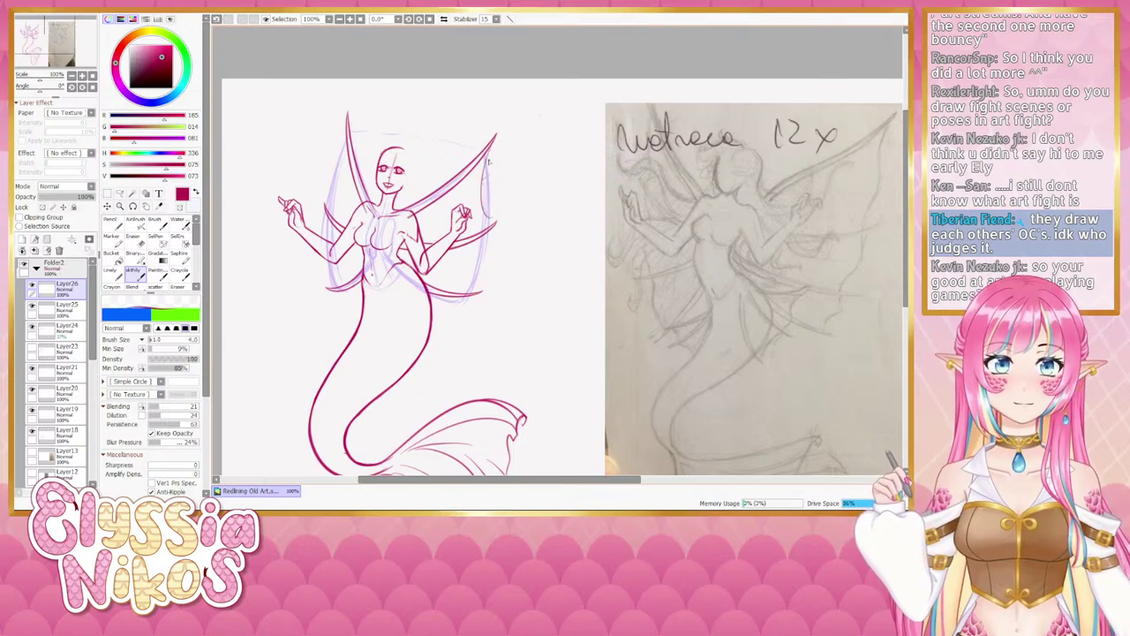
{"action": "key", "text": "ctrl+z"}
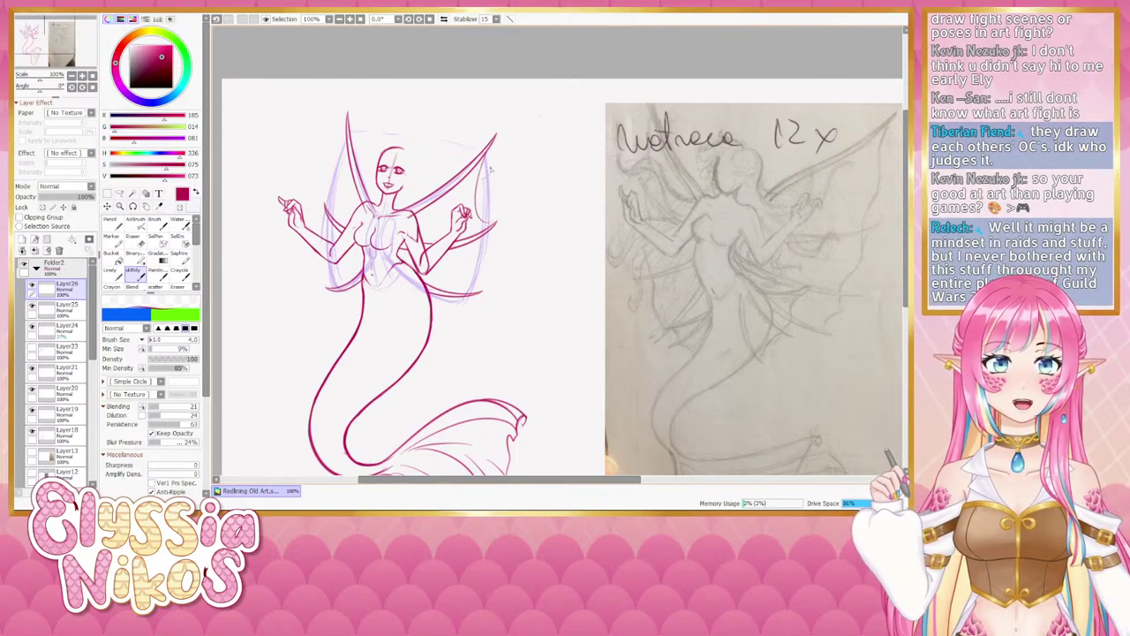
{"action": "key", "text": "ctrl+z"}
{"action": "left_click_drag", "start_coordinate": [491, 148], "coordinate": [499, 224]}
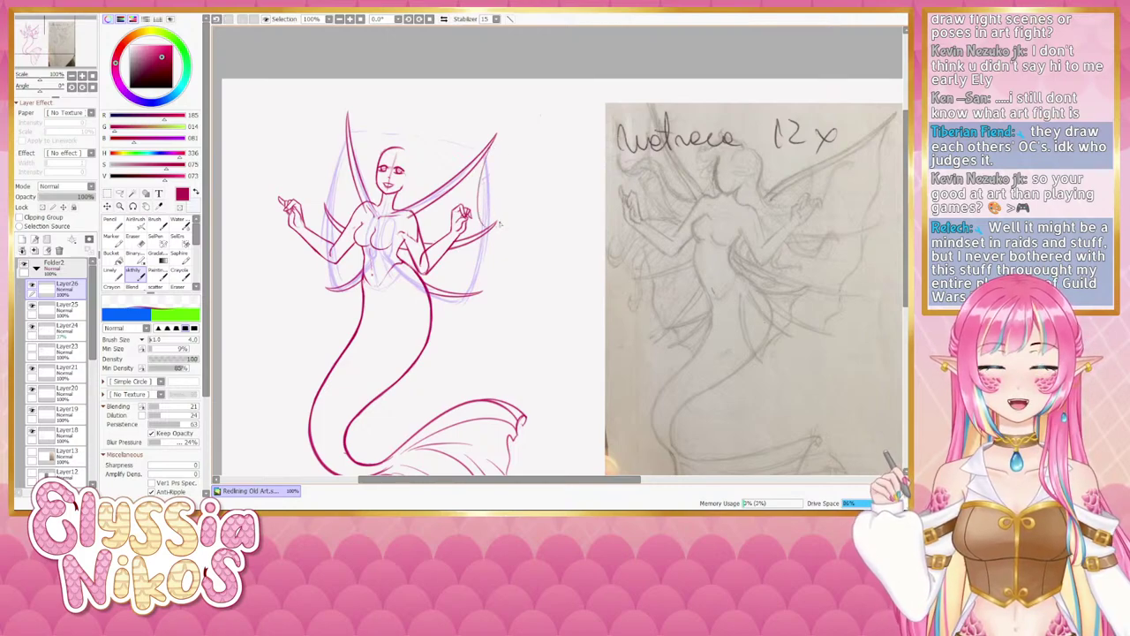
{"action": "key", "text": "ctrl+z"}
{"action": "left_click_drag", "start_coordinate": [491, 146], "coordinate": [497, 223]}
{"action": "key", "text": "ctrl+z"}
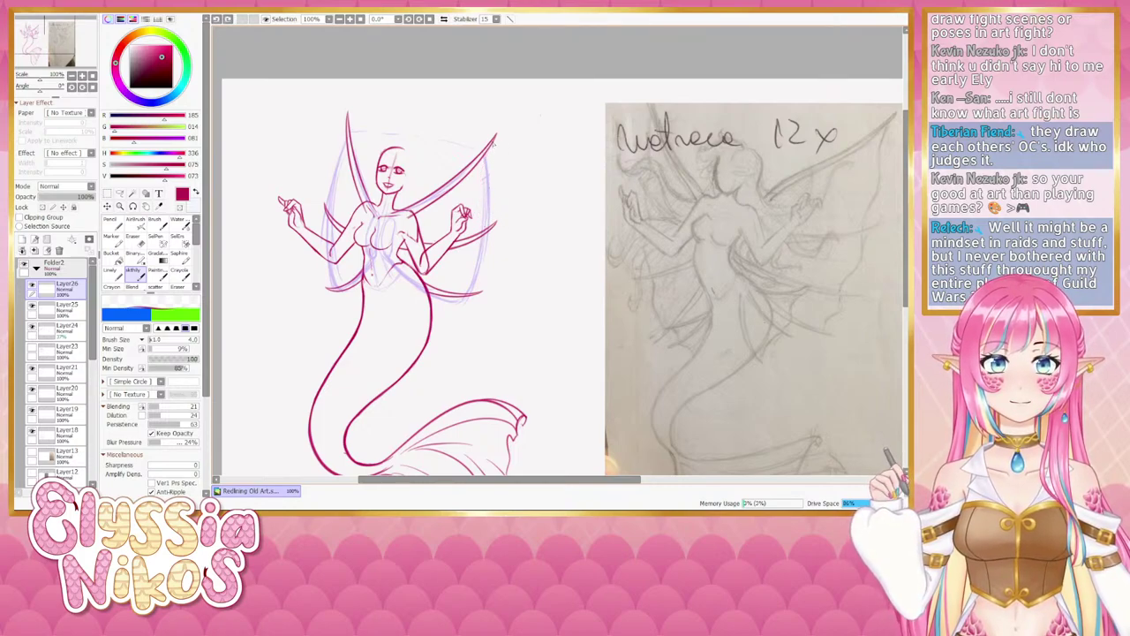
Draw an inward-curving membrane edge from the right-hand wing's upper spine tip down to its middle spine, comparing with and without it.
{"action": "left_click_drag", "start_coordinate": [491, 147], "coordinate": [498, 221]}
{"action": "key", "text": "ctrl+z"}
{"action": "key", "text": "ctrl+y"}
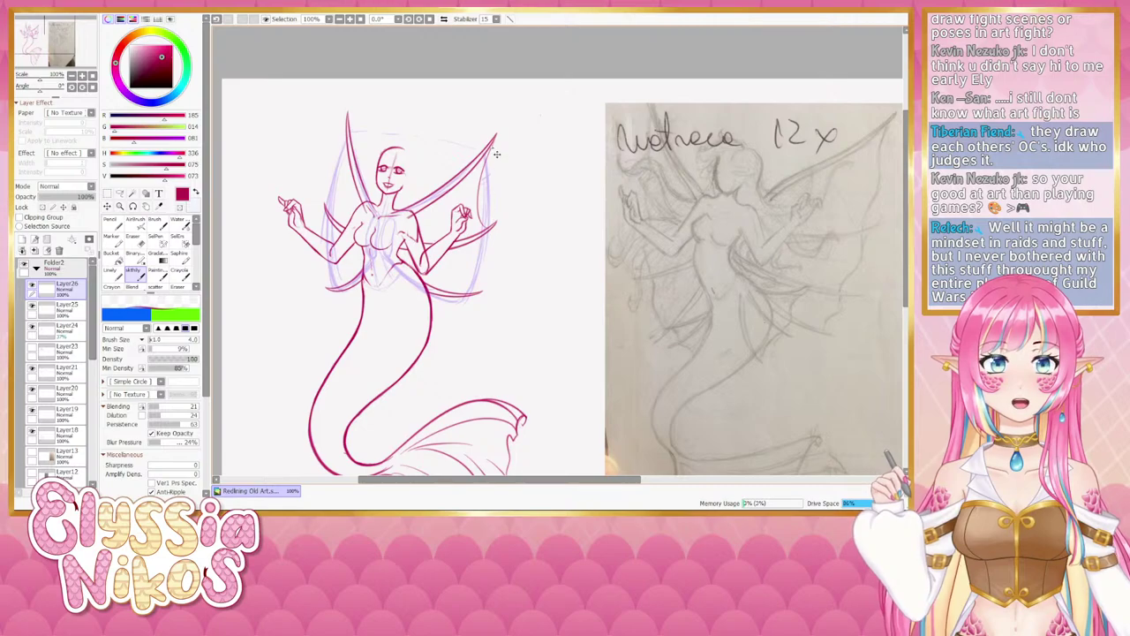
{"action": "key", "text": "ctrl+z"}
{"action": "key", "text": "ctrl+y"}
{"action": "key", "text": "ctrl+z"}
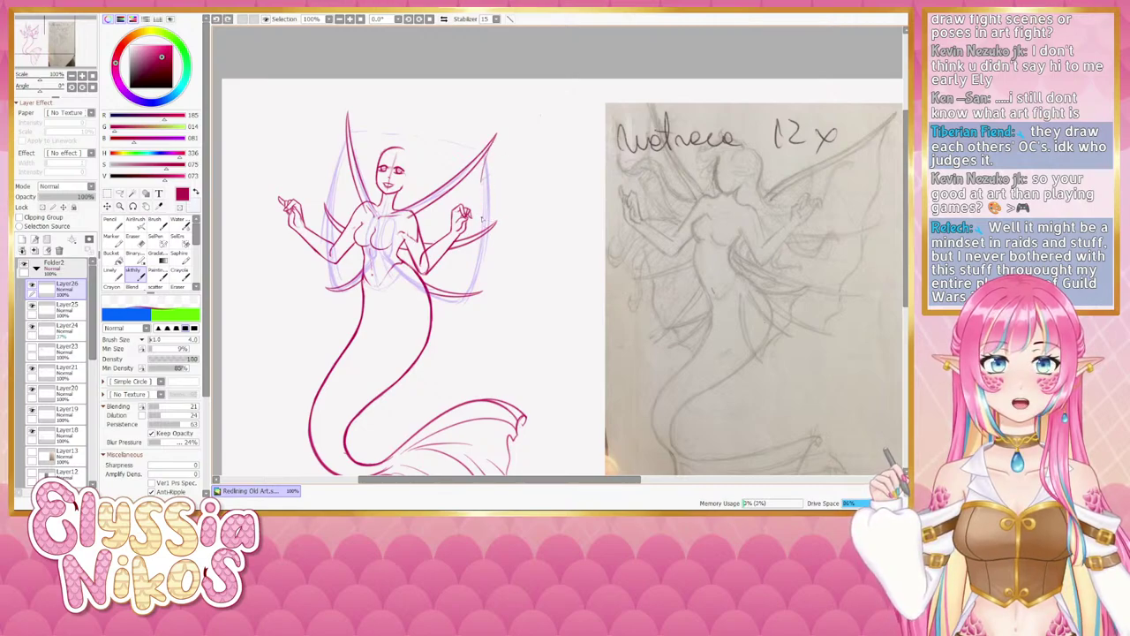
{"action": "key", "text": "ctrl+y"}
{"action": "key", "text": "ctrl+z"}
{"action": "key", "text": "ctrl+y"}
{"action": "key", "text": "ctrl+z"}
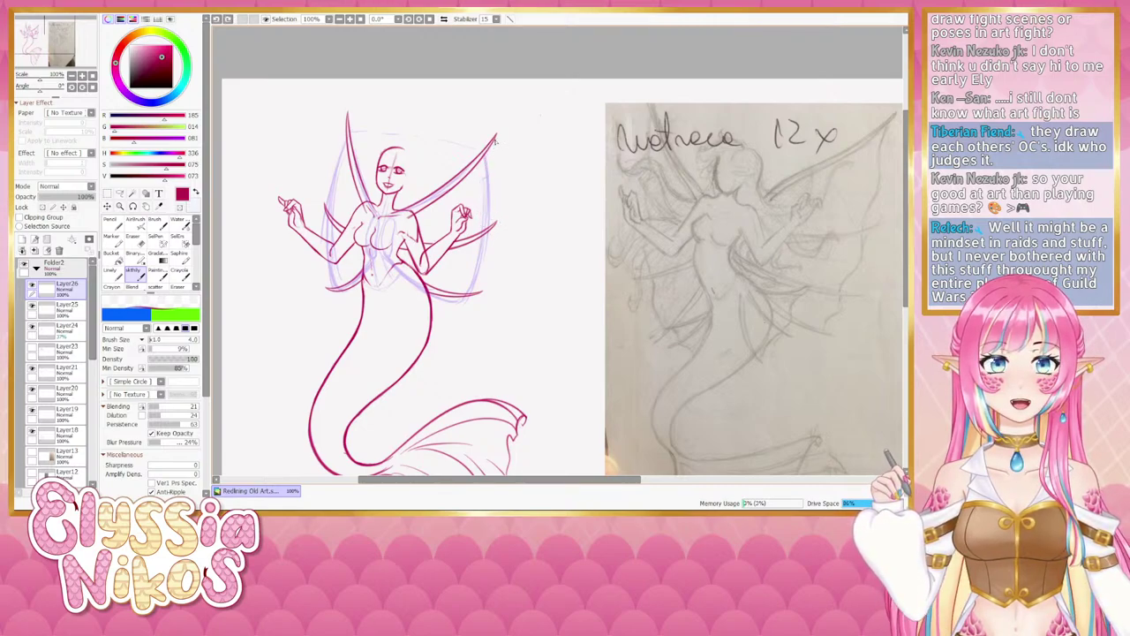
{"action": "key", "text": "ctrl+y"}
{"action": "key", "text": "ctrl+z"}
{"action": "key", "text": "ctrl+y"}
{"action": "key", "text": "ctrl+z"}
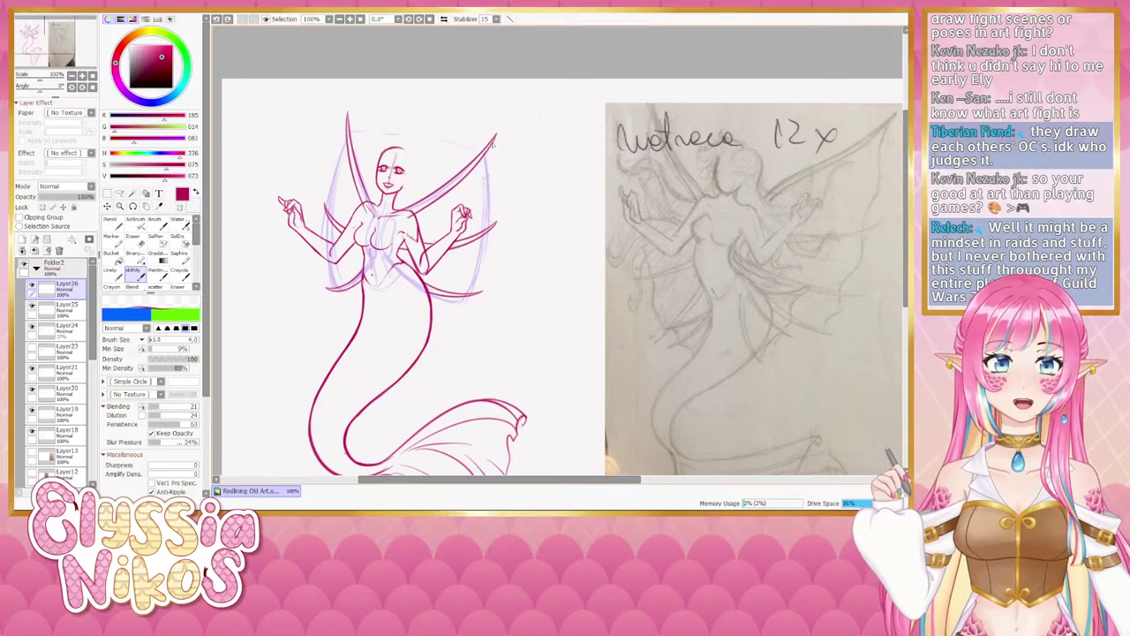
{"action": "key", "text": "ctrl+y"}
Draw the lower membrane edge curving from the right-hand wing's middle spine tip to its lowest spine tip.
{"action": "left_click_drag", "start_coordinate": [491, 230], "coordinate": [477, 302]}
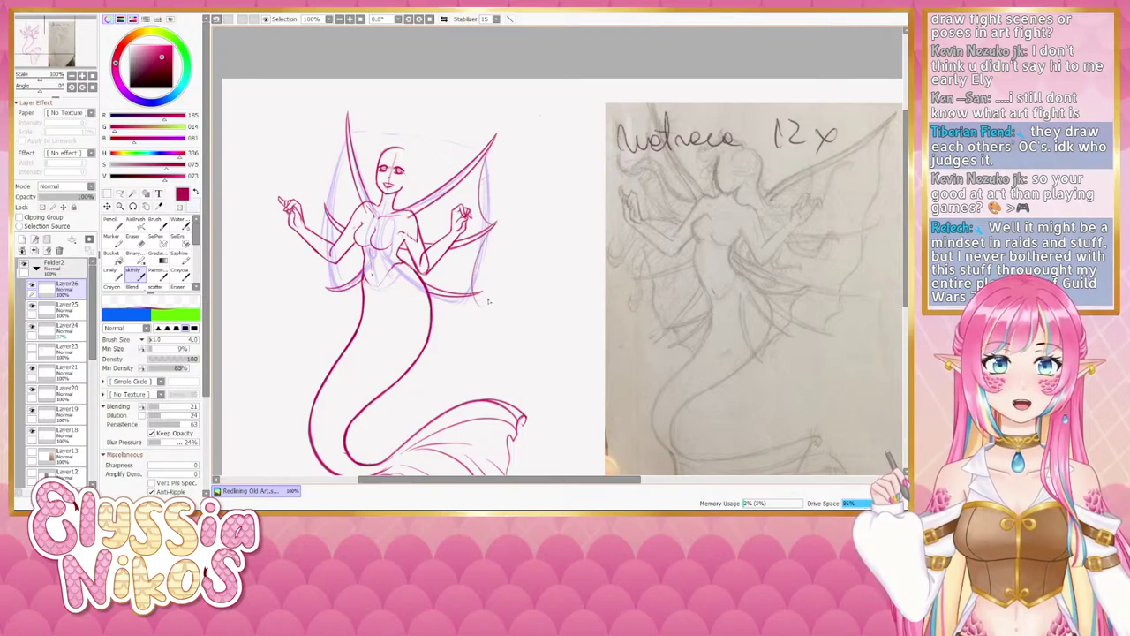
{"action": "key", "text": "ctrl+z"}
{"action": "left_click_drag", "start_coordinate": [493, 229], "coordinate": [480, 292]}
{"action": "key", "text": "ctrl+z"}
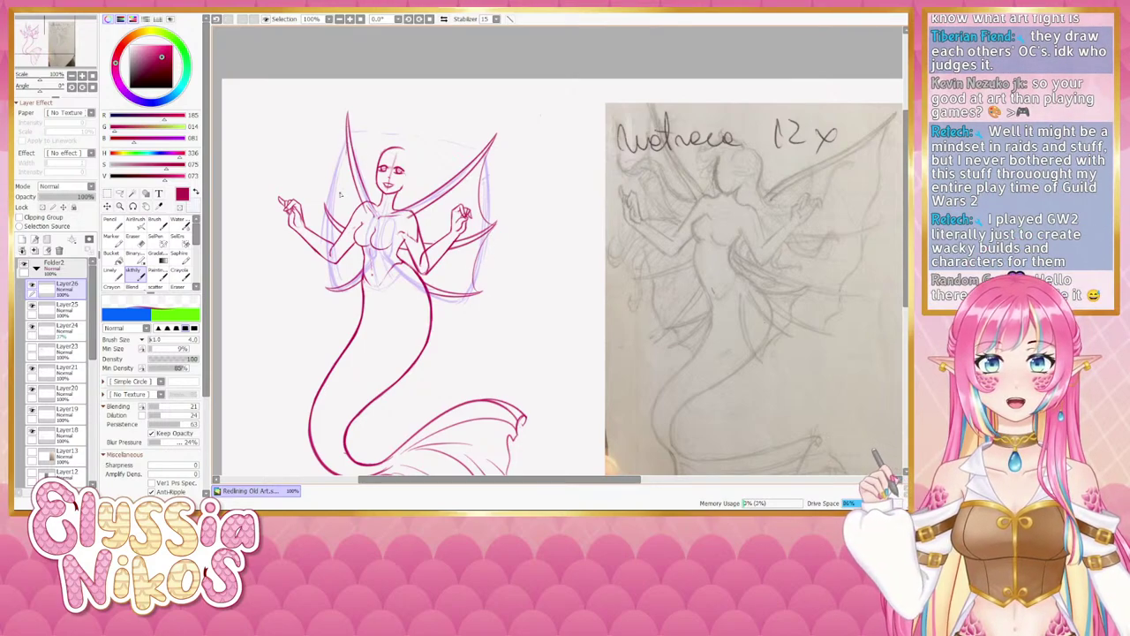
Try short strokes for the left-hand wing's upper membrane edge, working from its upper spine toward its middle spine.
{"action": "left_click_drag", "start_coordinate": [347, 156], "coordinate": [325, 204]}
{"action": "key", "text": "ctrl+z"}
{"action": "mouse_move", "coordinate": [346, 126]}
{"action": "left_mouse_down"}
{"action": "mouse_move", "coordinate": [336, 205]}
{"action": "mouse_move", "coordinate": [345, 137]}
{"action": "left_mouse_up"}
{"action": "key", "text": "ctrl+z"}
{"action": "key", "text": "ctrl+z"}
{"action": "mouse_move", "coordinate": [327, 206]}
{"action": "left_mouse_down"}
{"action": "mouse_move", "coordinate": [345, 146]}
{"action": "mouse_move", "coordinate": [325, 213]}
{"action": "left_mouse_up"}
{"action": "key", "text": "ctrl+z"}
{"action": "key", "text": "ctrl+z"}
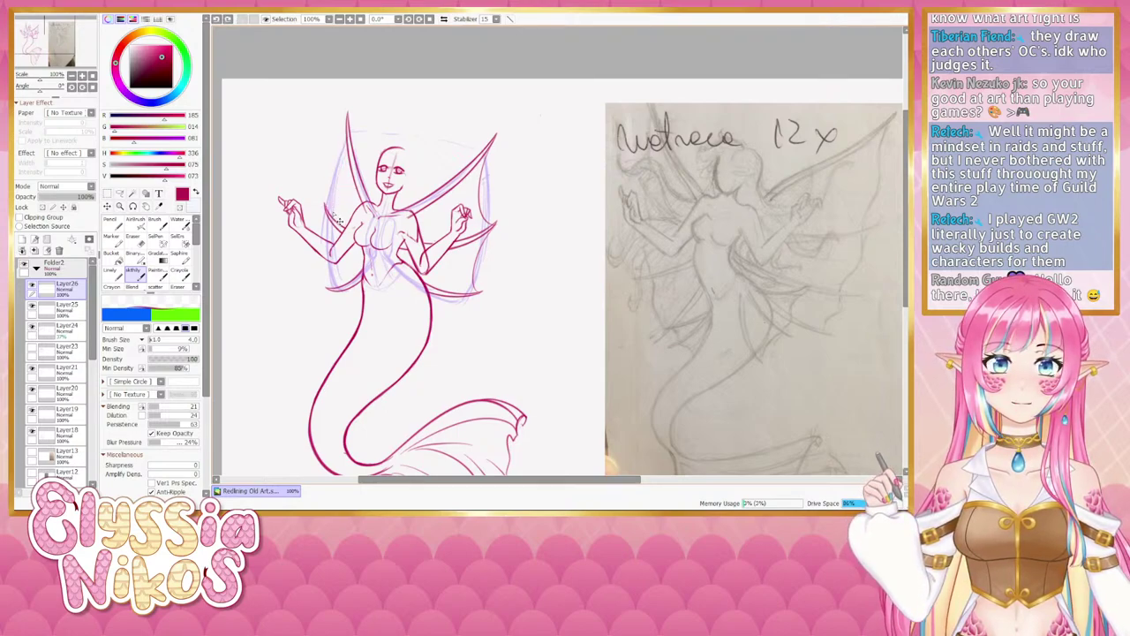
{"action": "mouse_move", "coordinate": [346, 152]}
{"action": "left_mouse_down"}
{"action": "mouse_move", "coordinate": [333, 214]}
{"action": "mouse_move", "coordinate": [325, 208]}
{"action": "mouse_move", "coordinate": [346, 127]}
{"action": "left_mouse_up"}
{"action": "key", "text": "ctrl+z"}
{"action": "mouse_move", "coordinate": [356, 244]}
{"action": "left_mouse_down"}
{"action": "mouse_move", "coordinate": [378, 175]}
{"action": "mouse_move", "coordinate": [360, 219]}
{"action": "left_mouse_up"}
{"action": "key", "text": "ctrl+z"}
{"action": "key", "text": "ctrl+z"}
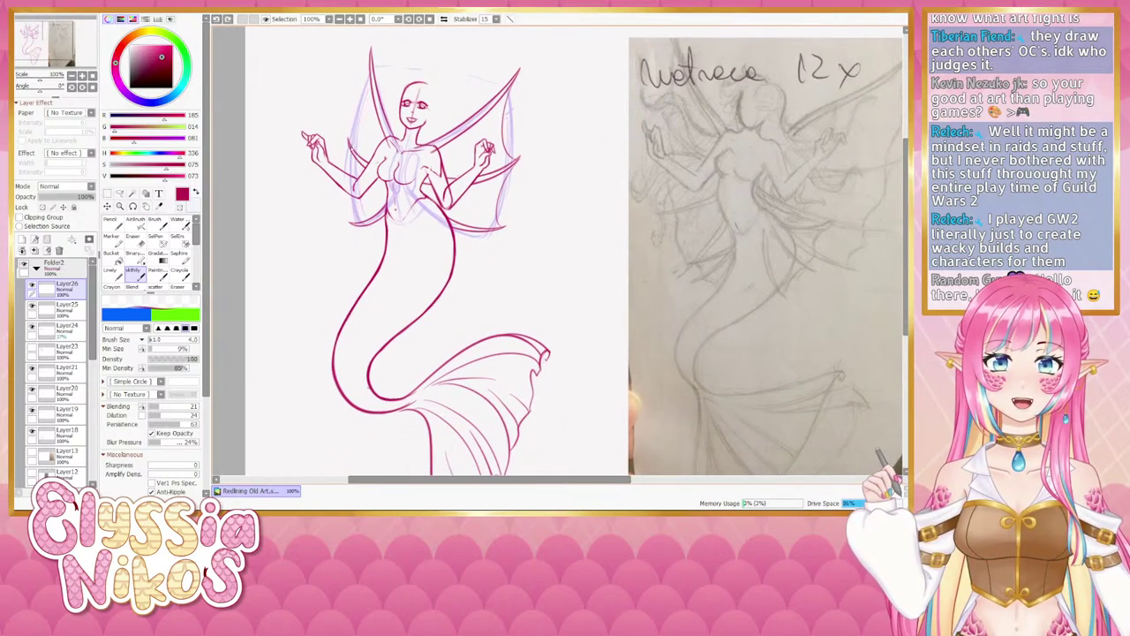
Try long curved strokes from the left-hand wing's middle spine tip up to its upper spine tip as the membrane edge.
{"action": "left_click_drag", "start_coordinate": [350, 145], "coordinate": [372, 84]}
{"action": "key", "text": "ctrl+z"}
{"action": "mouse_move", "coordinate": [394, 153]}
{"action": "left_mouse_down"}
{"action": "mouse_move", "coordinate": [433, 189]}
{"action": "mouse_move", "coordinate": [427, 125]}
{"action": "left_mouse_up"}
{"action": "key", "text": "ctrl+z"}
{"action": "left_click_drag", "start_coordinate": [407, 212], "coordinate": [428, 136]}
{"action": "key", "text": "ctrl+z"}
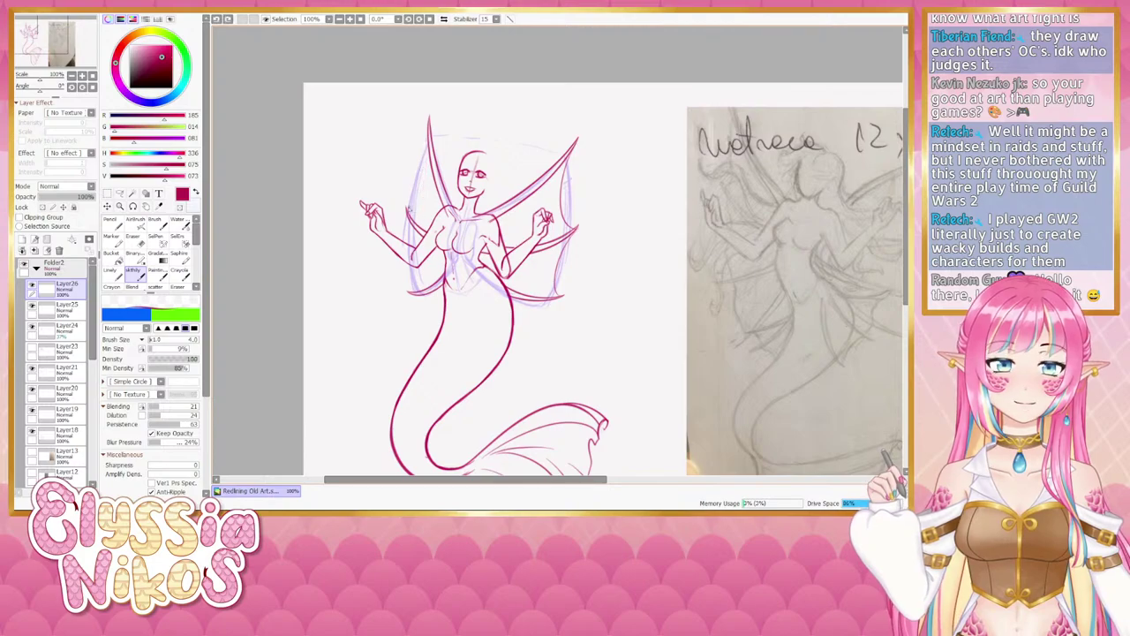
{"action": "left_click_drag", "start_coordinate": [409, 212], "coordinate": [428, 157]}
{"action": "key", "text": "ctrl+z"}
{"action": "left_click_drag", "start_coordinate": [408, 213], "coordinate": [423, 133]}
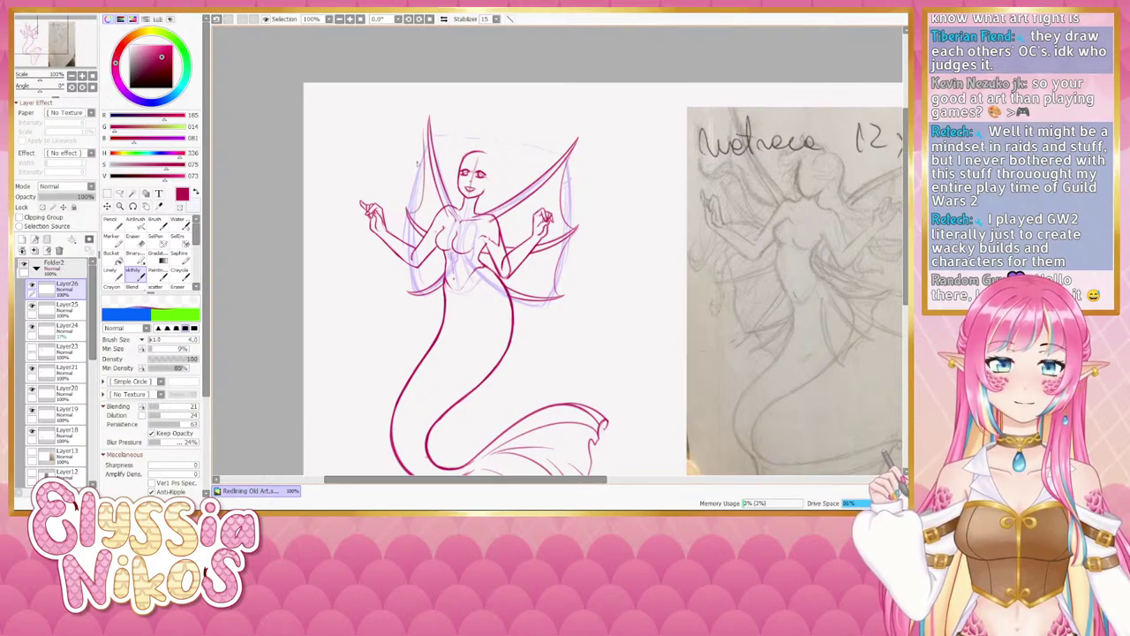
{"action": "key", "text": "ctrl+z"}
{"action": "left_click_drag", "start_coordinate": [407, 217], "coordinate": [430, 131]}
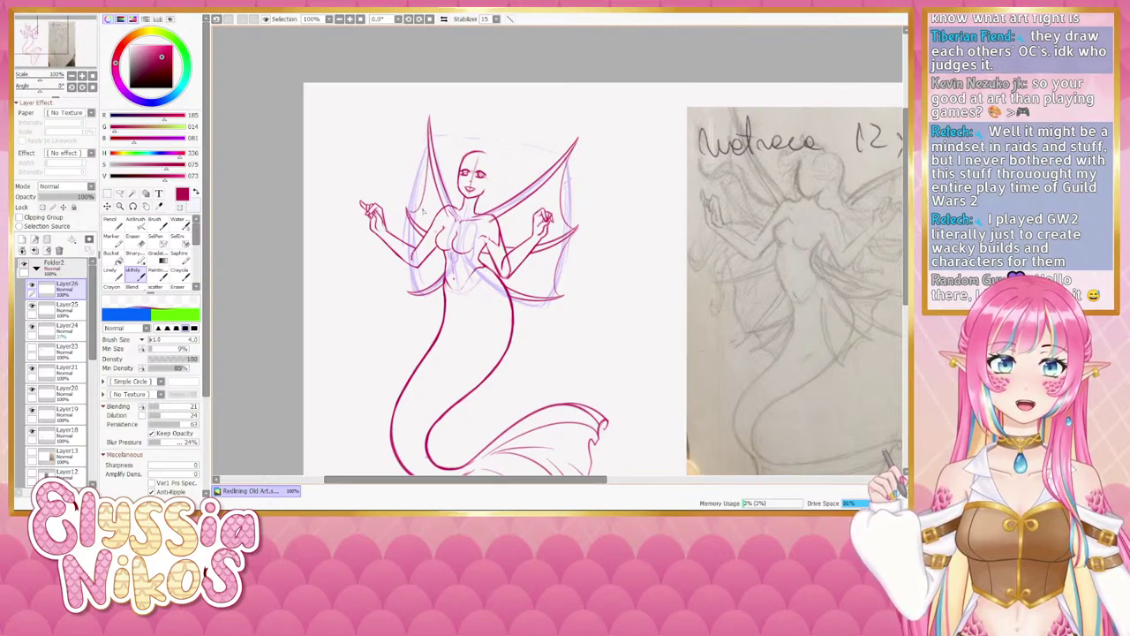
{"action": "key", "text": "ctrl+z"}
{"action": "left_click_drag", "start_coordinate": [408, 217], "coordinate": [428, 129]}
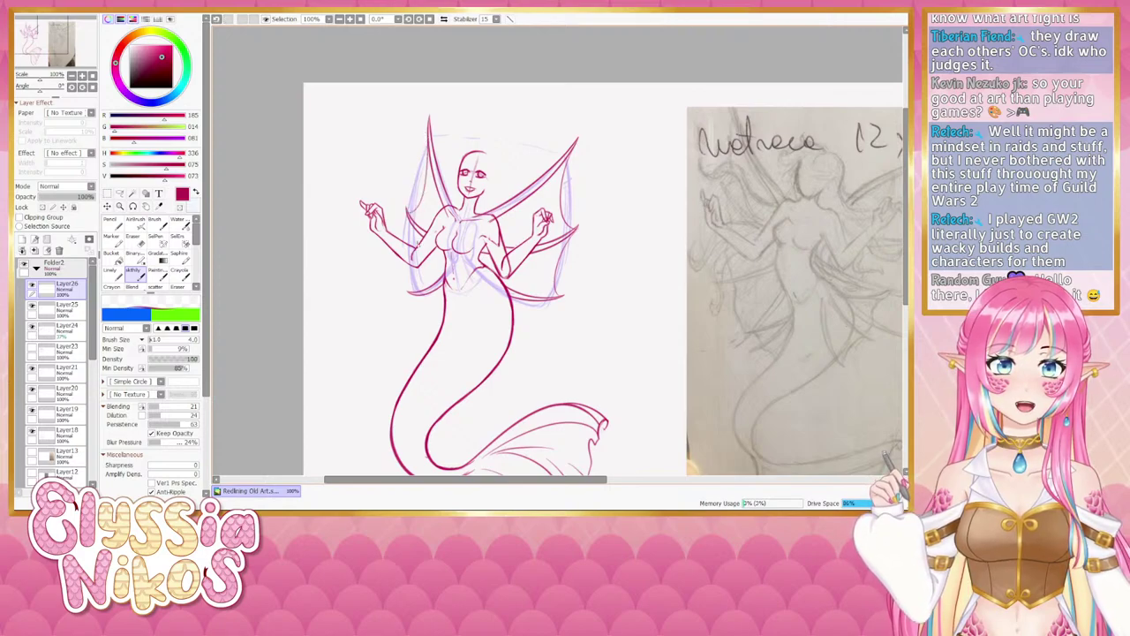
{"action": "scroll", "coordinate": [416, 248], "scroll_direction": "down", "scroll_amount": 2}
{"action": "key", "text": "ctrl+z"}
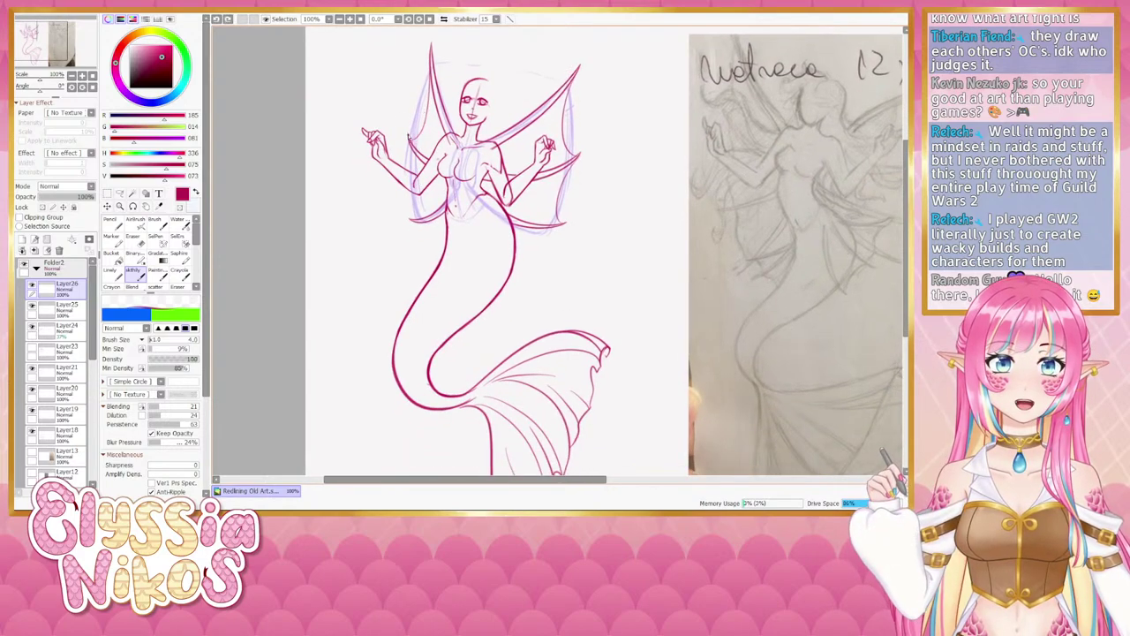
Draw a short curved stroke rising from the left-hand wing's middle spine to its upper spine, repeating it until the curve fits.
{"action": "left_click_drag", "start_coordinate": [419, 150], "coordinate": [427, 108]}
{"action": "key", "text": "ctrl+z"}
{"action": "left_click_drag", "start_coordinate": [418, 149], "coordinate": [429, 105]}
{"action": "key", "text": "ctrl+z"}
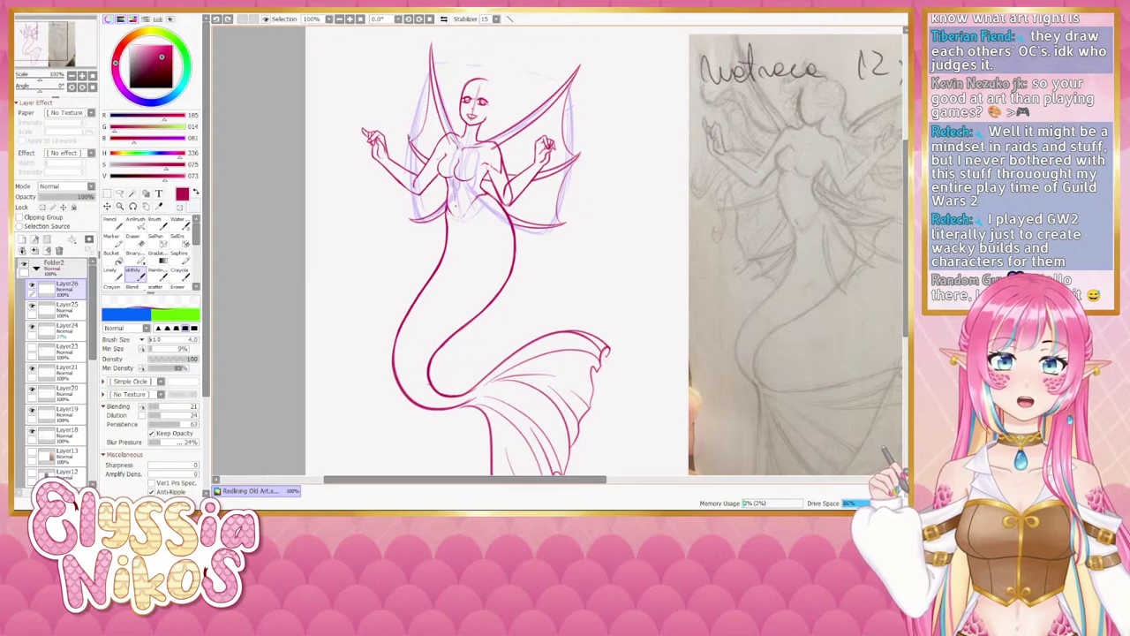
{"action": "left_click_drag", "start_coordinate": [421, 148], "coordinate": [428, 106]}
{"action": "key", "text": "ctrl+z"}
{"action": "left_click_drag", "start_coordinate": [421, 151], "coordinate": [428, 106]}
{"action": "key", "text": "ctrl+z"}
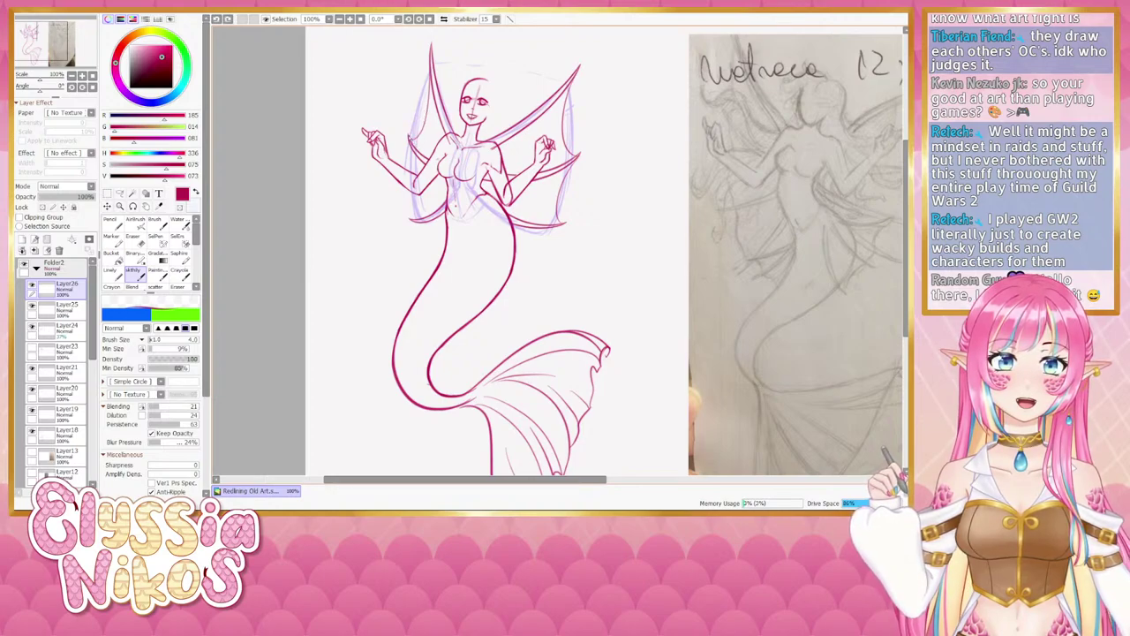
{"action": "left_click_drag", "start_coordinate": [419, 150], "coordinate": [428, 106]}
{"action": "key", "text": "ctrl+z"}
{"action": "left_click_drag", "start_coordinate": [419, 150], "coordinate": [427, 106]}
{"action": "key", "text": "ctrl+z"}
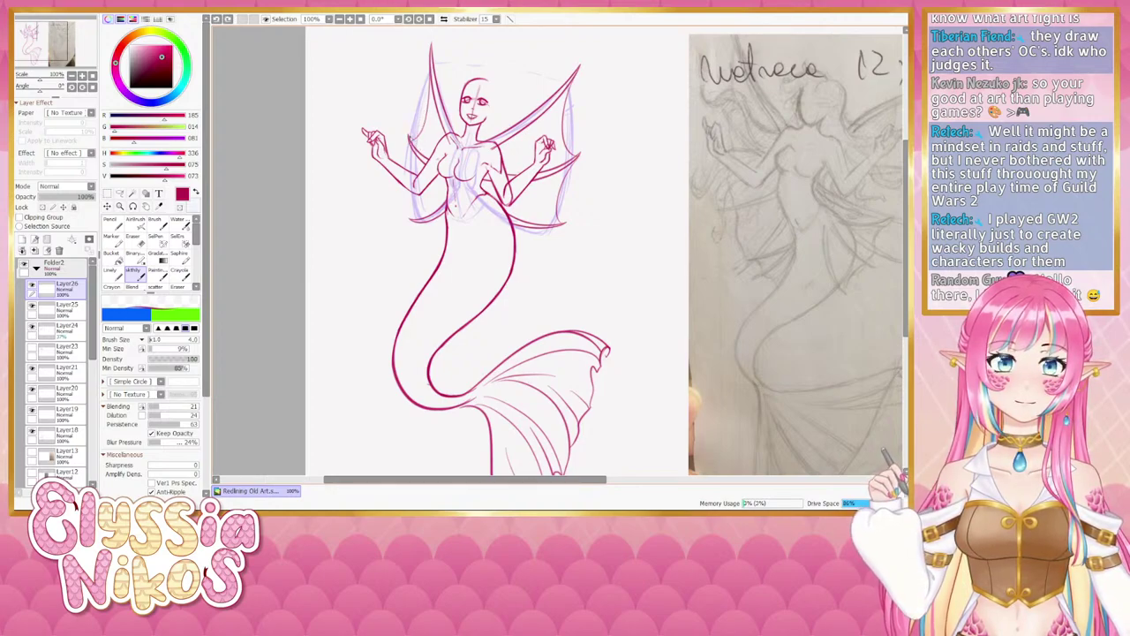
{"action": "left_click_drag", "start_coordinate": [420, 150], "coordinate": [427, 107]}
{"action": "key", "text": "ctrl+z"}
{"action": "left_click_drag", "start_coordinate": [420, 149], "coordinate": [427, 108]}
{"action": "key", "text": "ctrl+z"}
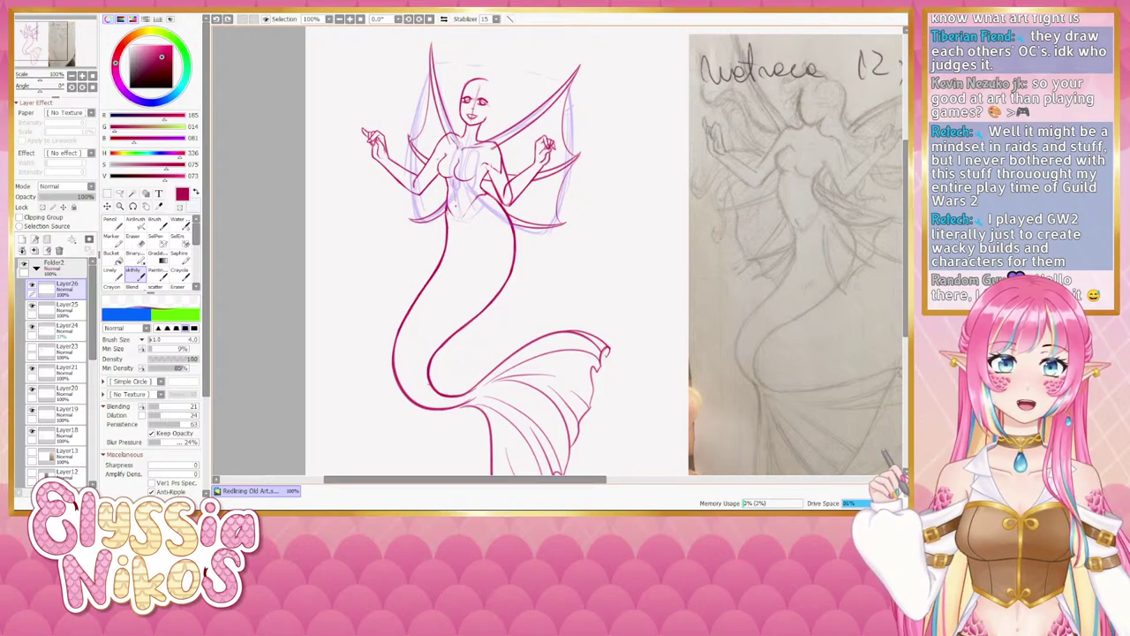
{"action": "left_click_drag", "start_coordinate": [420, 149], "coordinate": [427, 108]}
Clean up the left-hand wing's upper membrane edge with the eraser and redraw it from near the upper spine tip downward.
{"action": "key", "text": "e"}
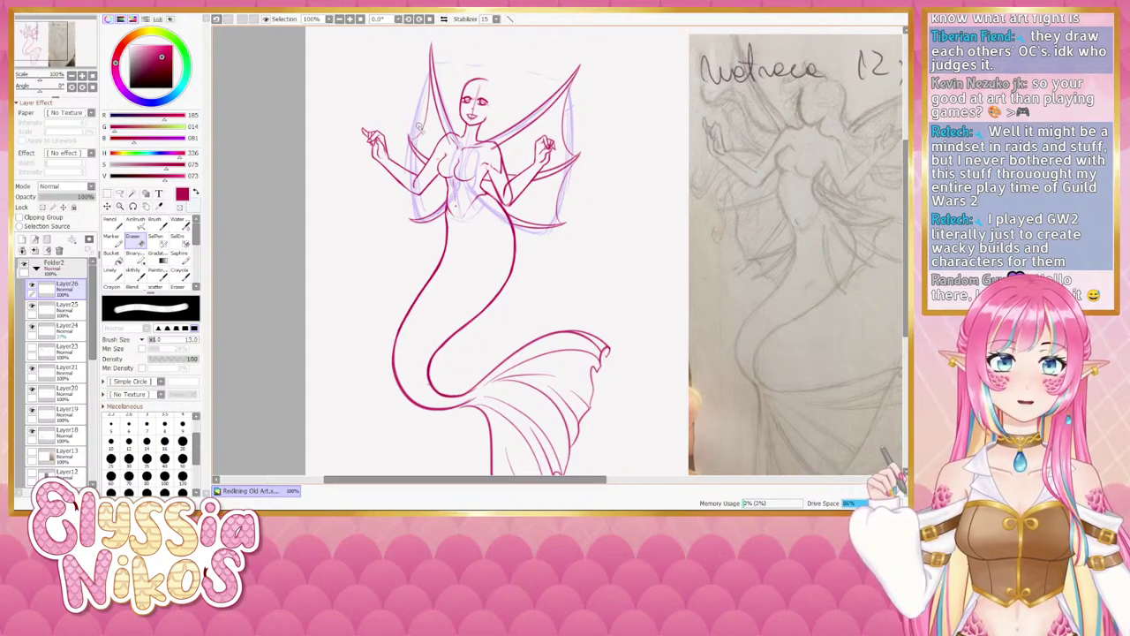
{"action": "left_click", "coordinate": [139, 273]}
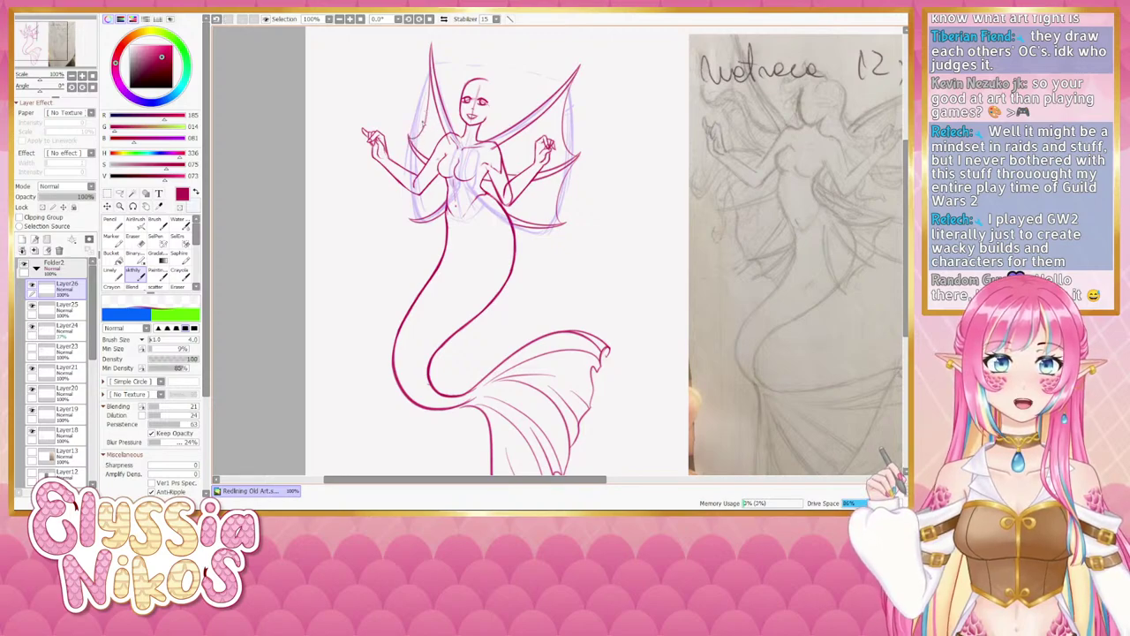
{"action": "key", "text": "e"}
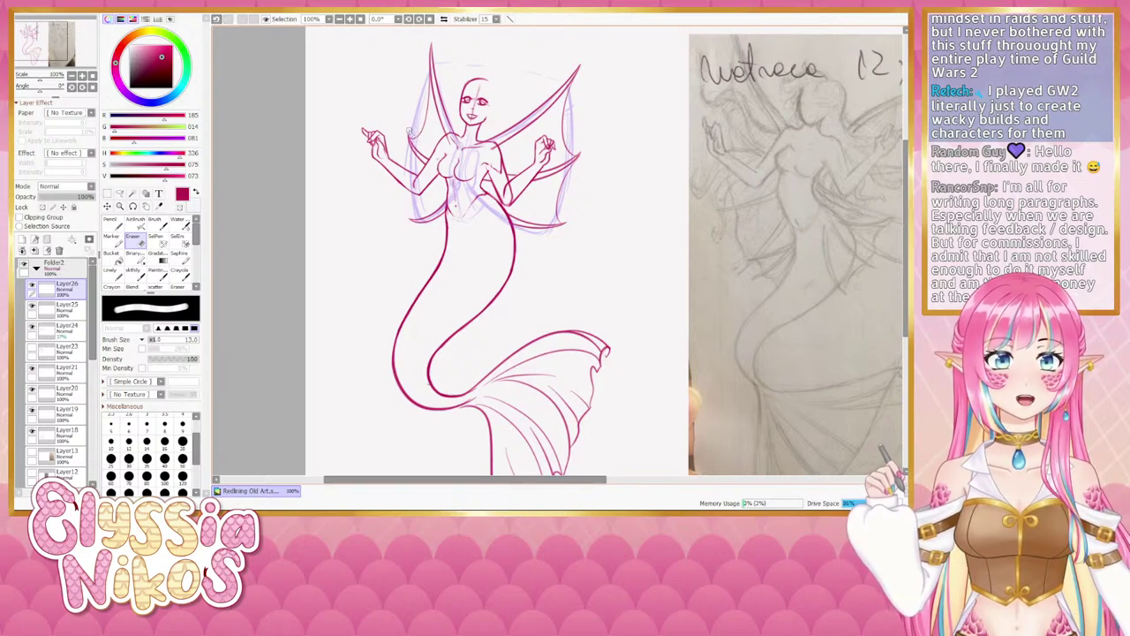
{"action": "left_click", "coordinate": [135, 274]}
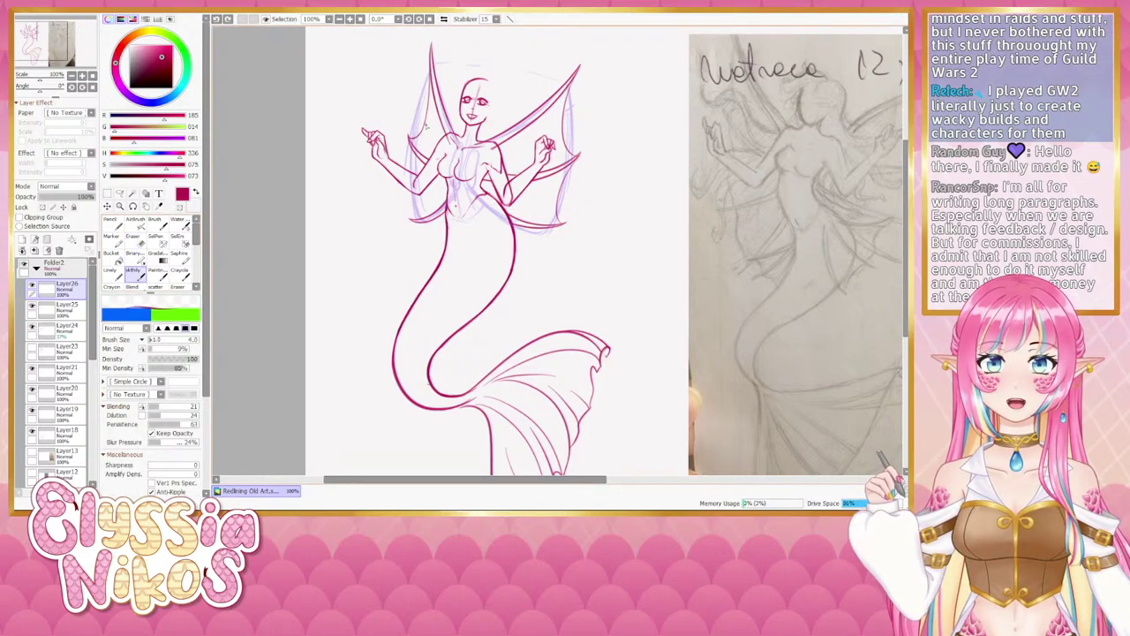
{"action": "left_click_drag", "start_coordinate": [453, 149], "coordinate": [435, 186]}
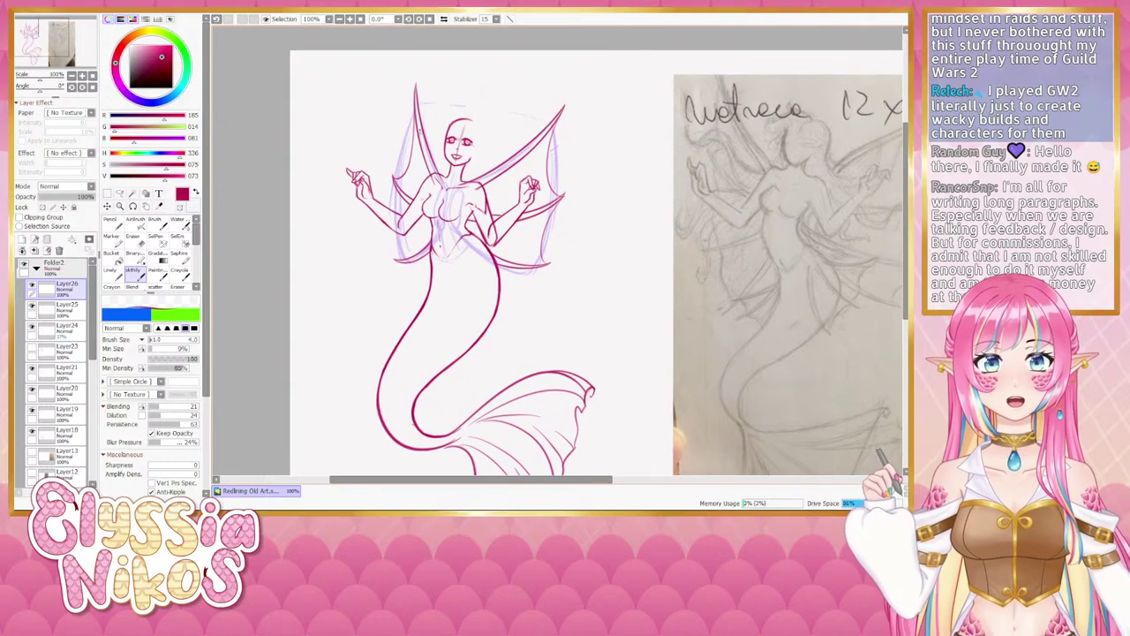
{"action": "key", "text": "ctrl+z"}
{"action": "left_click_drag", "start_coordinate": [415, 118], "coordinate": [404, 172]}
{"action": "key", "text": "ctrl+z"}
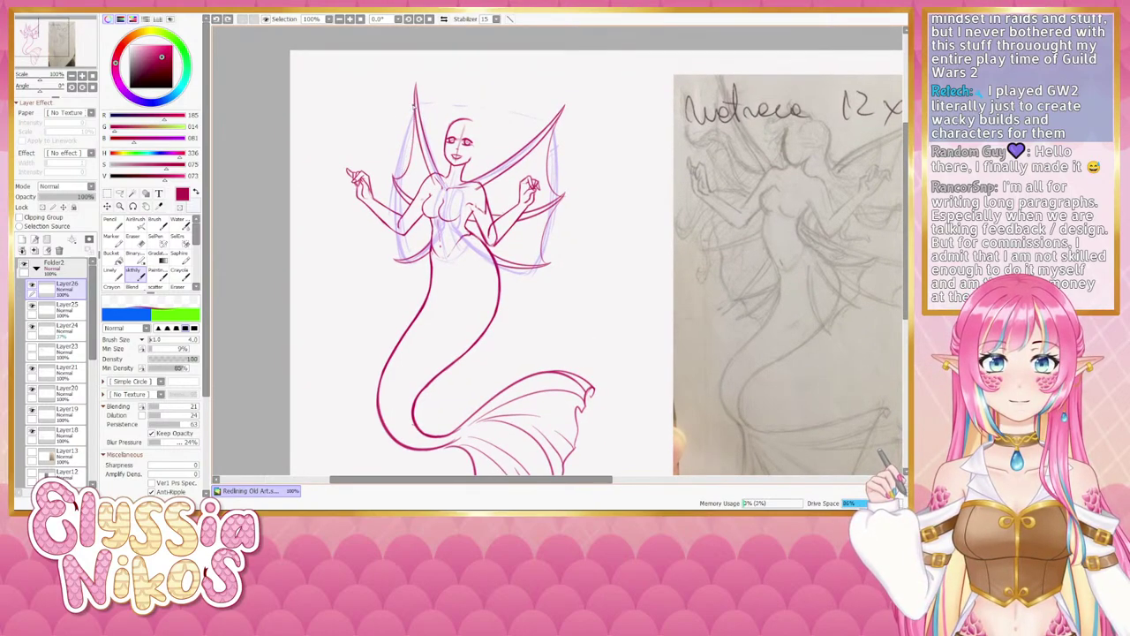
{"action": "left_click_drag", "start_coordinate": [414, 106], "coordinate": [407, 180]}
{"action": "key", "text": "e"}
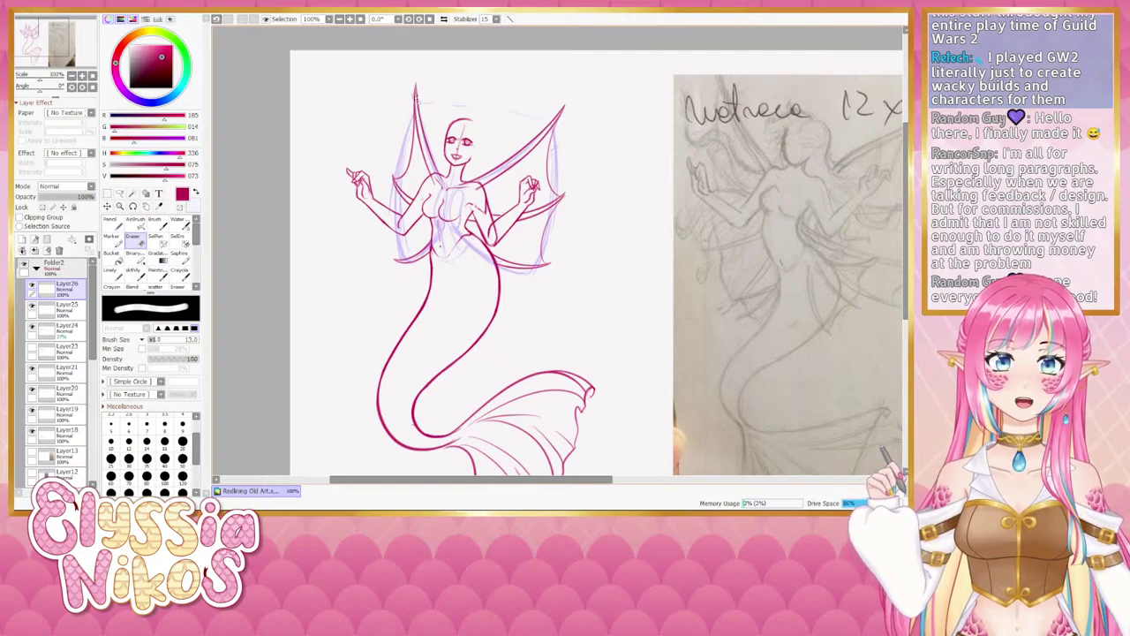
Draw the right-hand wing's upper membrane edge as a curve from the upper spine tip to the middle spine tip, retrying until it fits.
{"action": "left_click", "coordinate": [134, 270]}
{"action": "left_click_drag", "start_coordinate": [529, 151], "coordinate": [483, 162]}
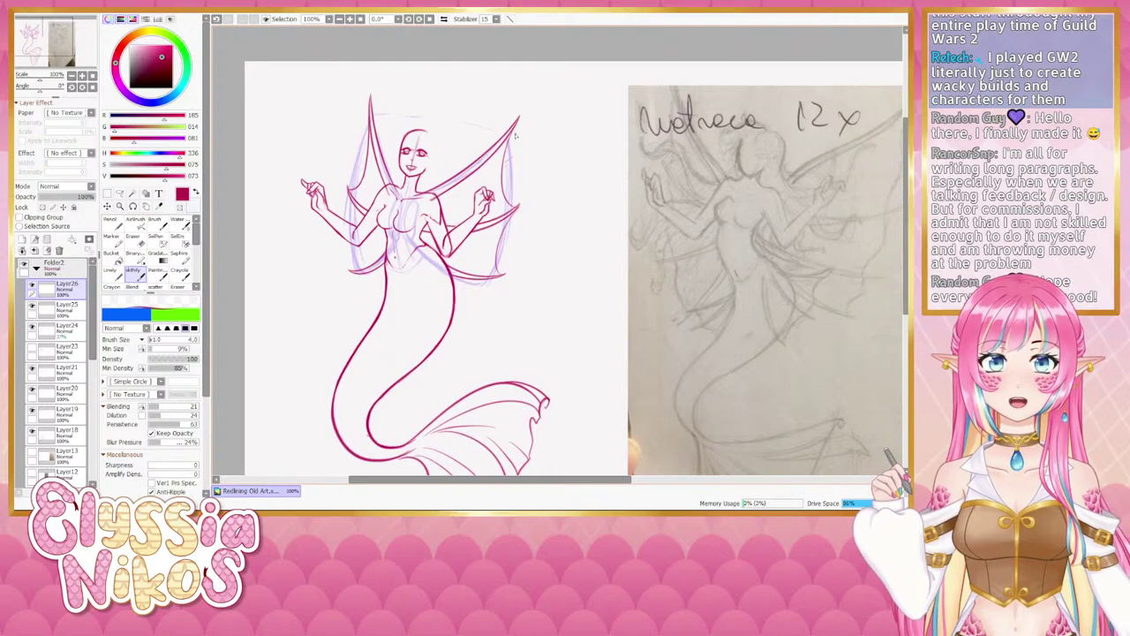
{"action": "left_click_drag", "start_coordinate": [517, 126], "coordinate": [502, 189]}
{"action": "key", "text": "ctrl+z"}
{"action": "left_click_drag", "start_coordinate": [517, 125], "coordinate": [503, 188]}
{"action": "key", "text": "ctrl+z"}
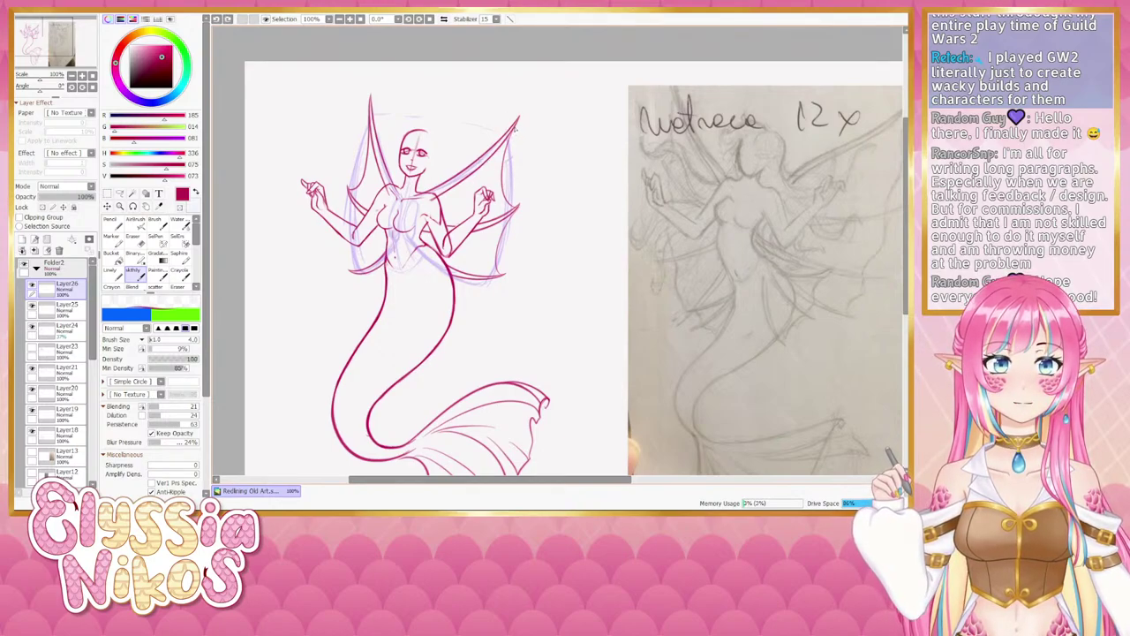
{"action": "mouse_move", "coordinate": [517, 128]}
{"action": "left_mouse_down"}
{"action": "mouse_move", "coordinate": [503, 182]}
{"action": "mouse_move", "coordinate": [517, 208]}
{"action": "left_mouse_up"}
{"action": "key", "text": "ctrl+z"}
{"action": "key", "text": "ctrl+z"}
{"action": "key", "text": "ctrl+z"}
{"action": "key", "text": "ctrl+z"}
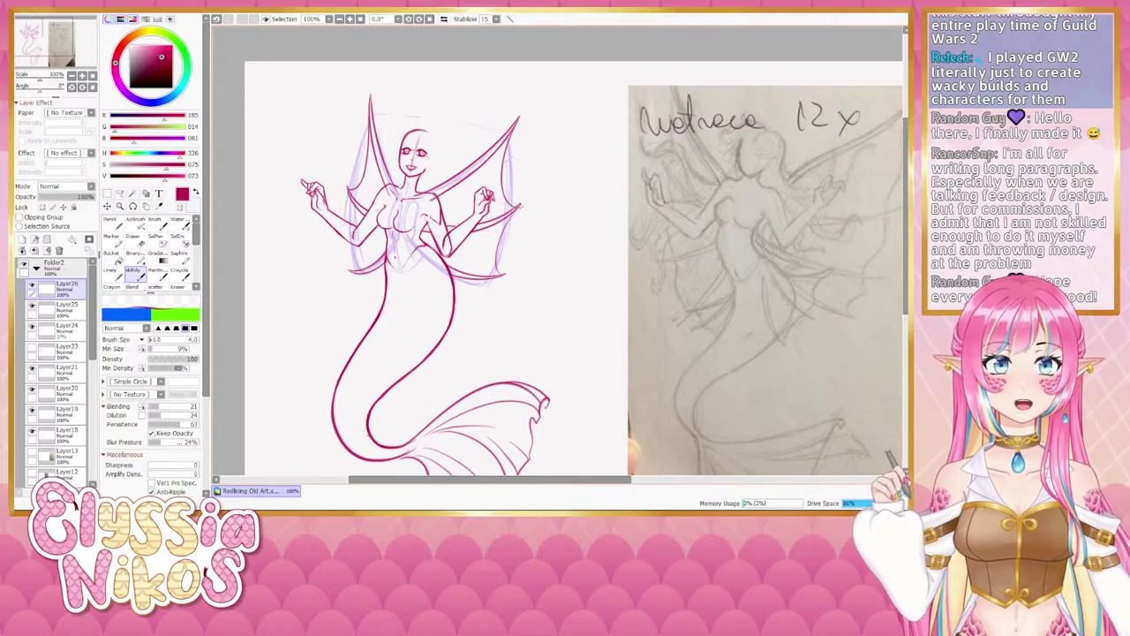
Clean up the membrane edge around the right-hand wing's middle spine tip with the eraser, reducing it to size 7.
{"action": "key", "text": "e"}
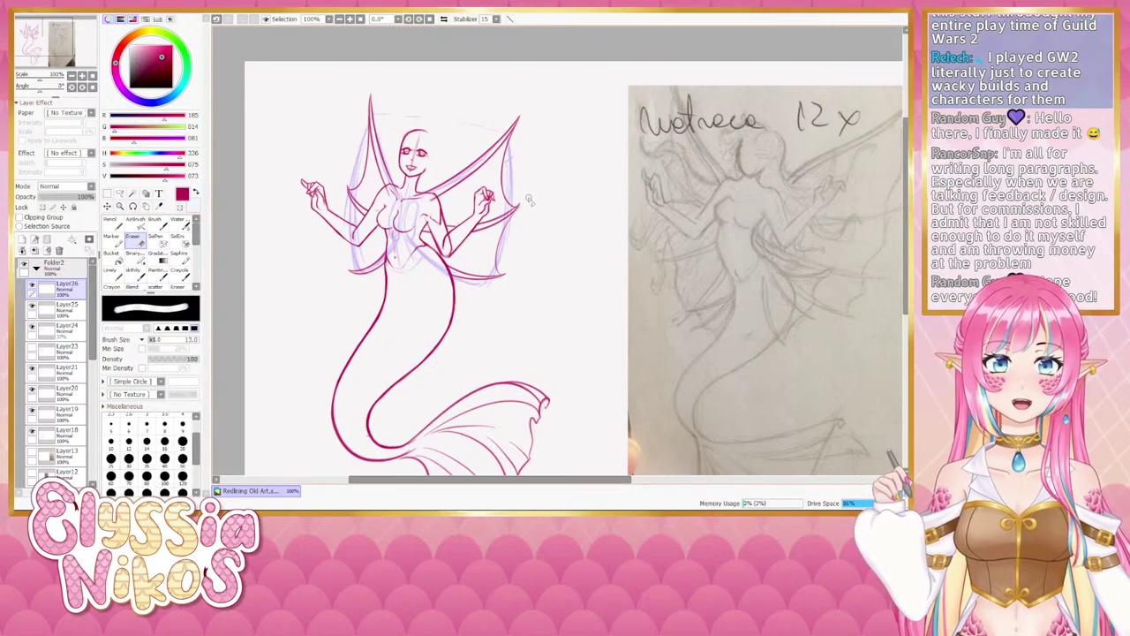
{"action": "key", "text": "bracketleft"}
{"action": "key", "text": "bracketleft"}
{"action": "key", "text": "bracketleft"}
{"action": "key", "text": "bracketleft"}
{"action": "key", "text": "bracketleft"}
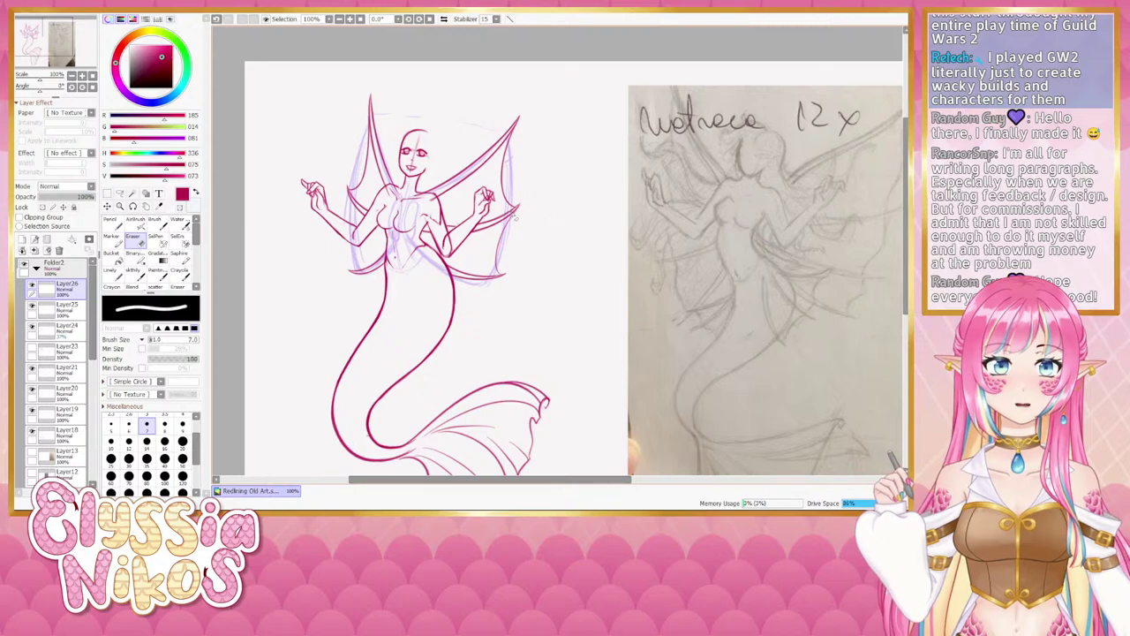
Draw the right-hand wing's lower membrane edge between the middle and lower spine tips, trimming it with the eraser.
{"action": "left_click", "coordinate": [134, 273]}
{"action": "left_click_drag", "start_coordinate": [225, 262], "coordinate": [240, 228]}
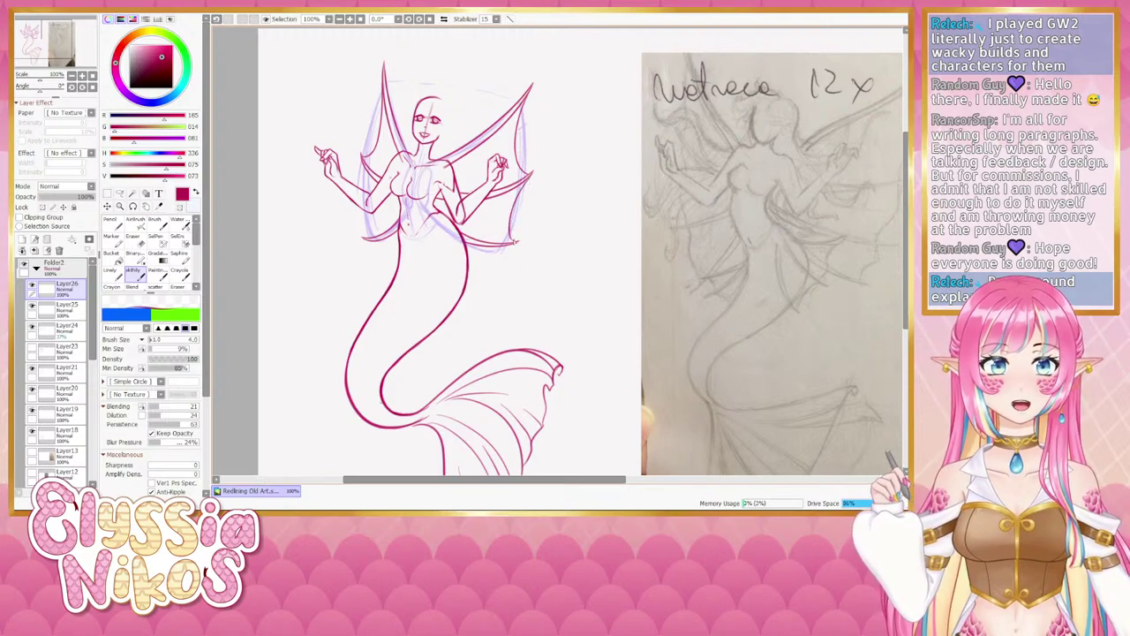
{"action": "key", "text": "e"}
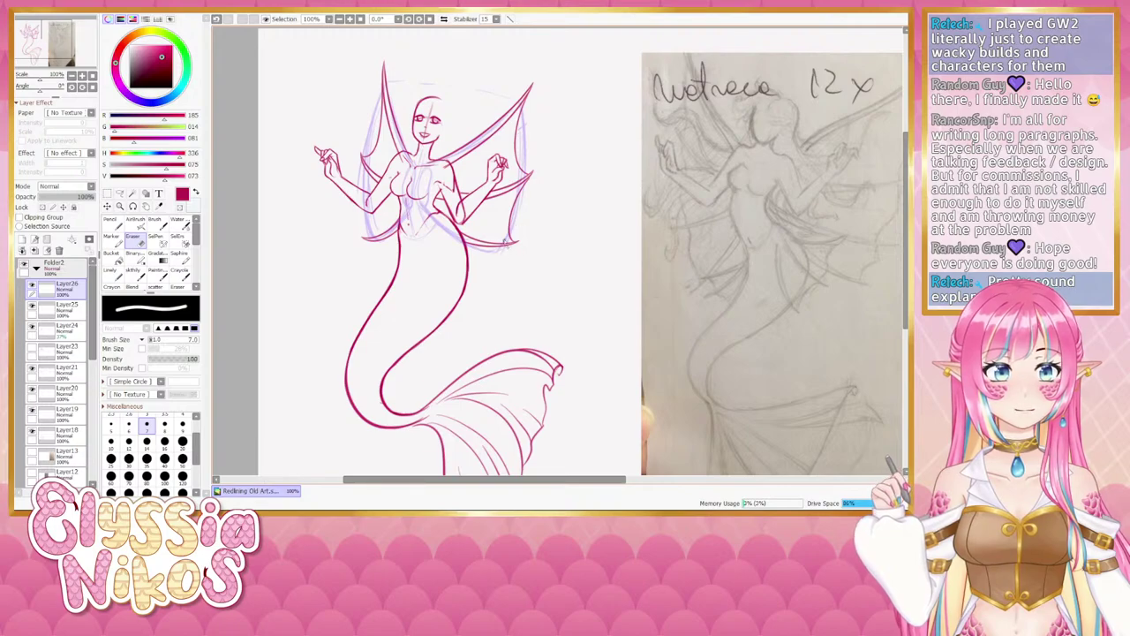
{"action": "key", "text": "b"}
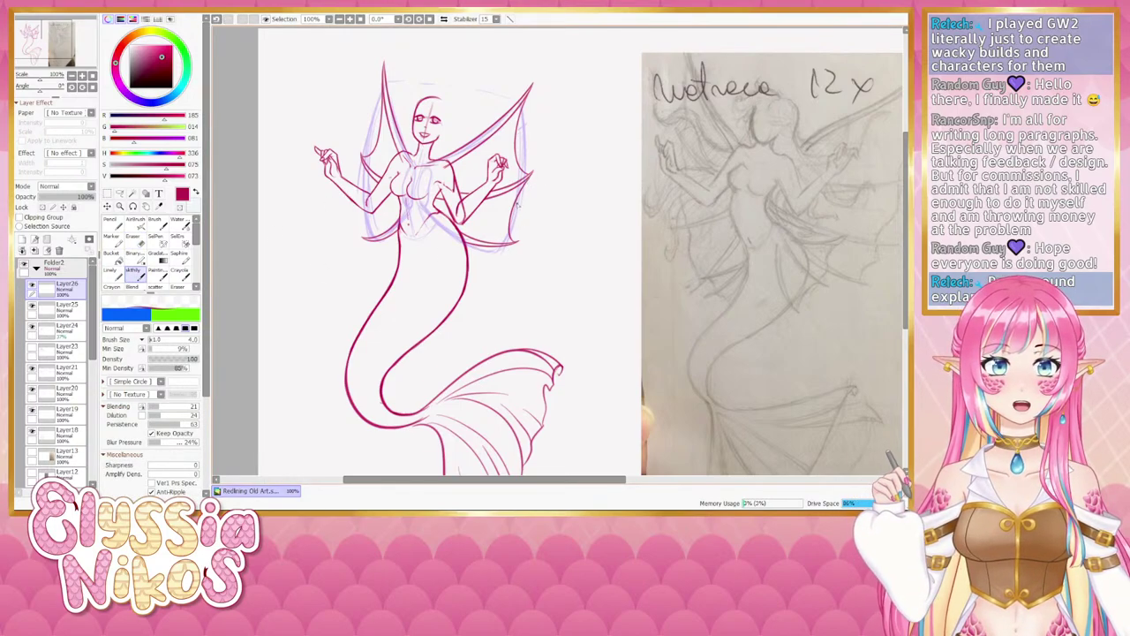
{"action": "key", "text": "e"}
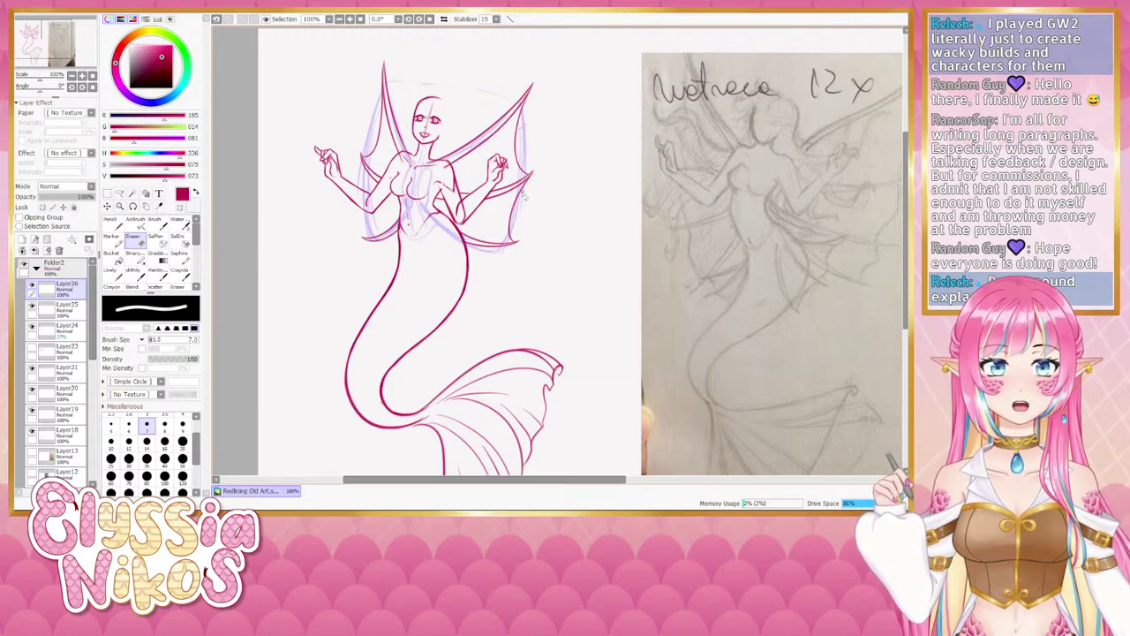
{"action": "left_click", "coordinate": [134, 276]}
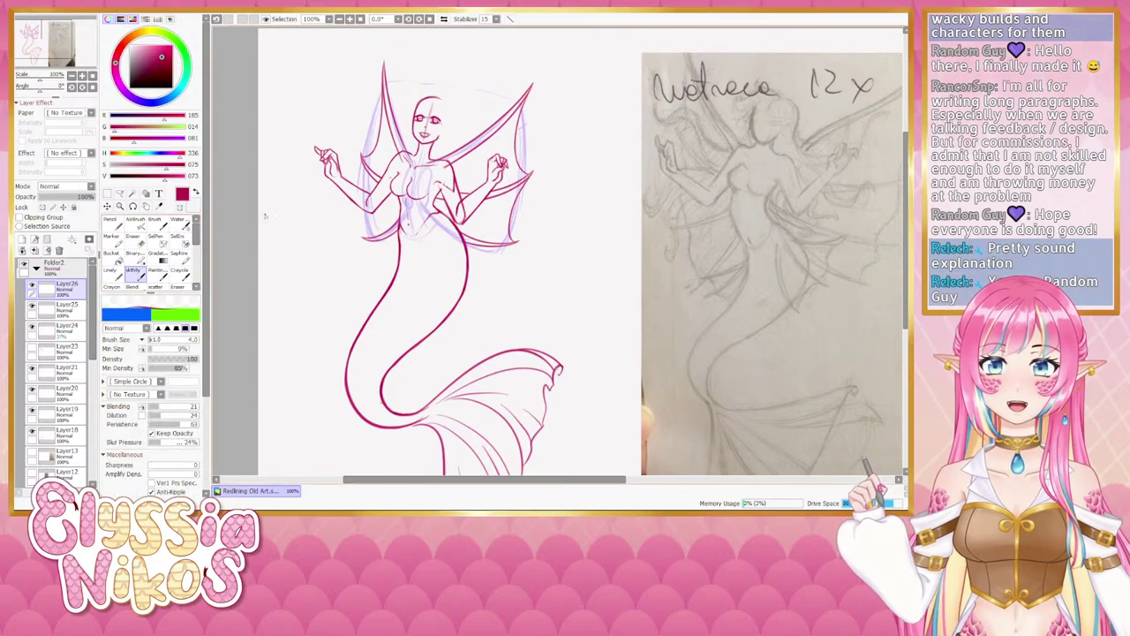
Draw a curved membrane edge from the left-hand wing's middle spine tip down to its lower spine, repeating the stroke until it fits.
{"action": "mouse_move", "coordinate": [359, 161]}
{"action": "left_mouse_down"}
{"action": "mouse_move", "coordinate": [374, 212]}
{"action": "mouse_move", "coordinate": [366, 239]}
{"action": "left_mouse_up"}
{"action": "key", "text": "ctrl+z"}
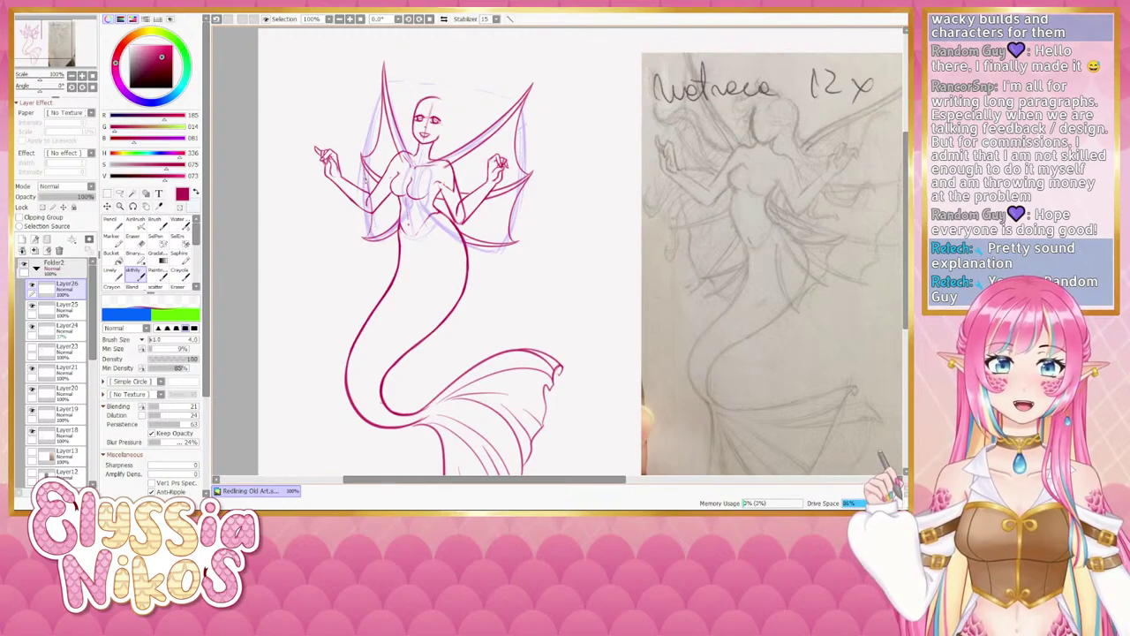
{"action": "key", "text": "ctrl+z"}
{"action": "left_click_drag", "start_coordinate": [363, 165], "coordinate": [375, 236]}
{"action": "key", "text": "ctrl+z"}
{"action": "mouse_move", "coordinate": [363, 166]}
{"action": "left_mouse_down"}
{"action": "mouse_move", "coordinate": [375, 231]}
{"action": "mouse_move", "coordinate": [365, 167]}
{"action": "mouse_move", "coordinate": [366, 241]}
{"action": "left_mouse_up"}
{"action": "key", "text": "ctrl+z"}
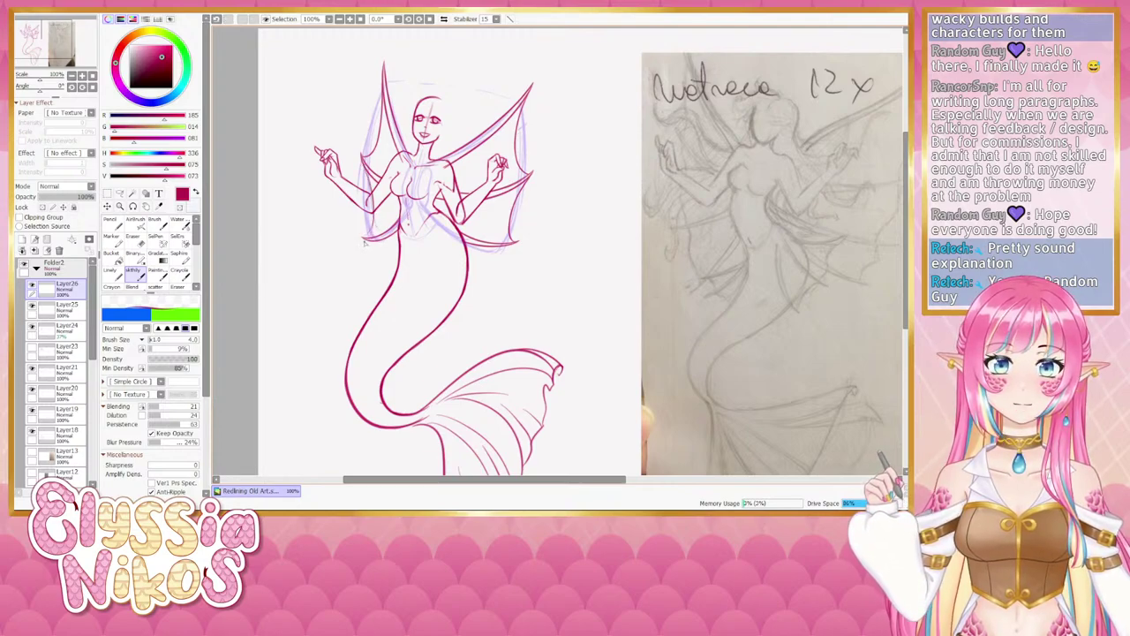
{"action": "key", "text": "ctrl+z"}
{"action": "left_click_drag", "start_coordinate": [365, 166], "coordinate": [374, 231]}
{"action": "key", "text": "ctrl+z"}
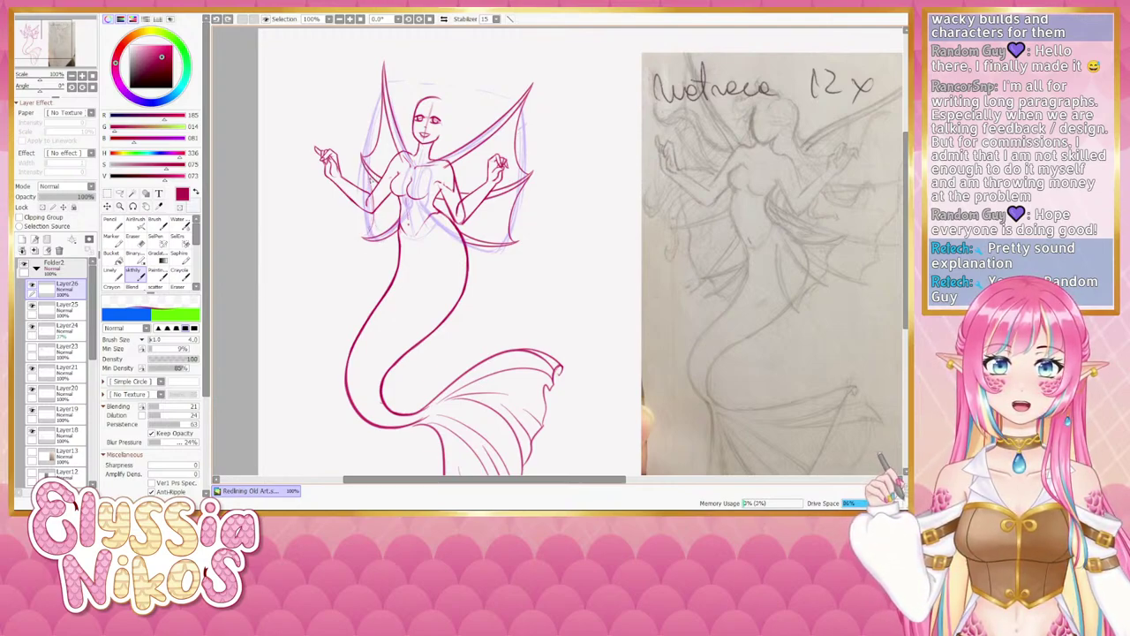
{"action": "left_click_drag", "start_coordinate": [365, 168], "coordinate": [375, 233]}
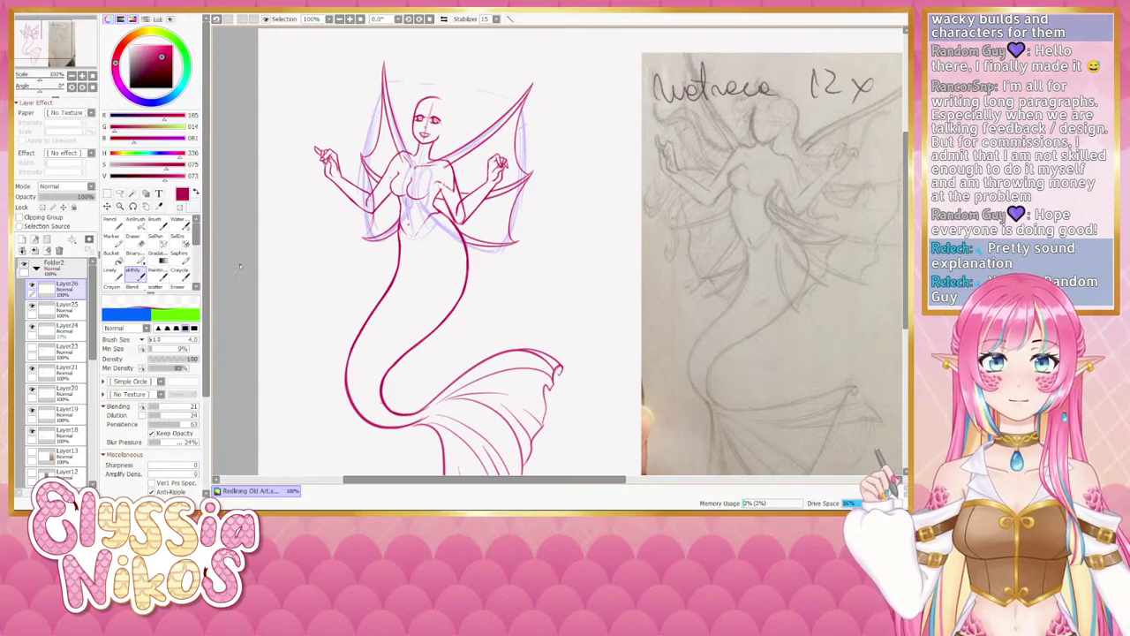
Touch up the left-hand wing's lower membrane edge, alternating between the size 7 eraser and the line brush.
{"action": "left_click", "coordinate": [137, 240]}
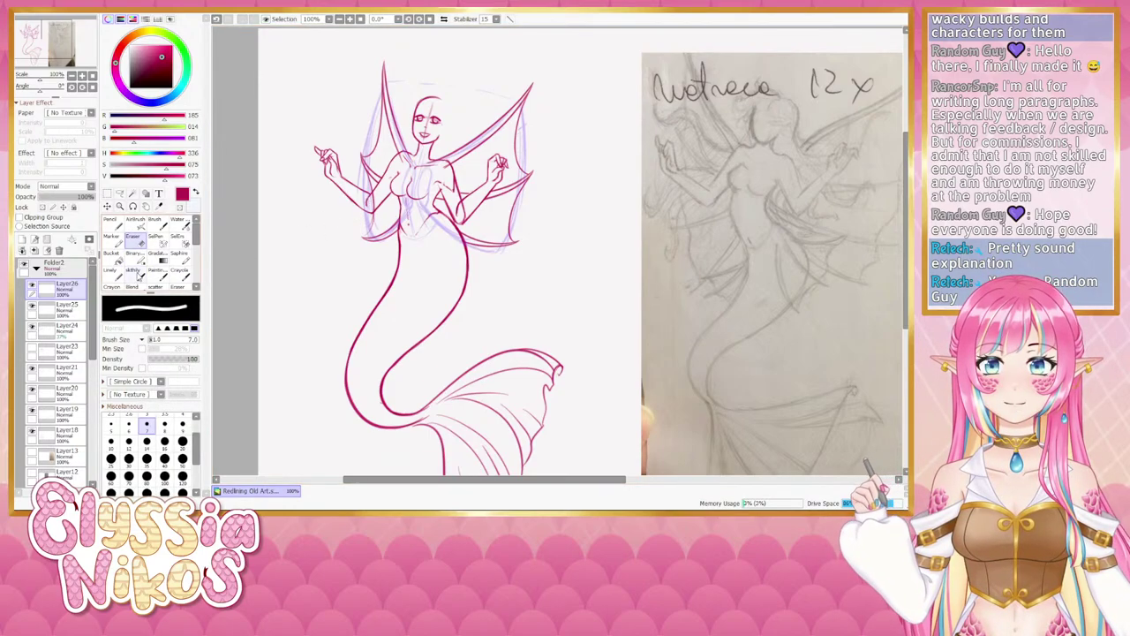
{"action": "left_click", "coordinate": [137, 274]}
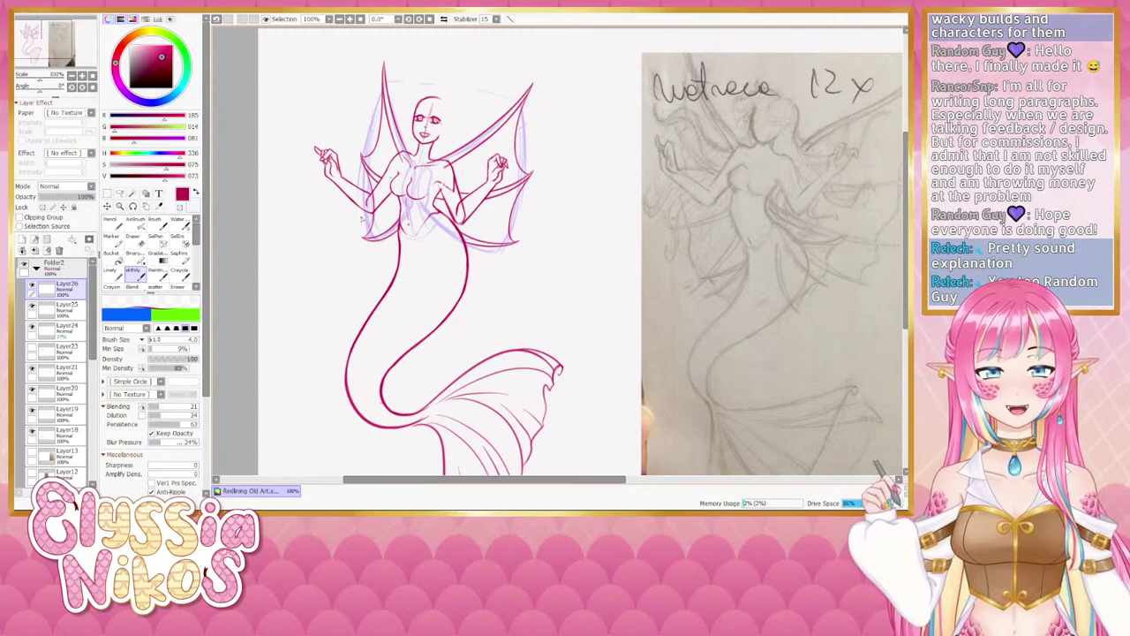
{"action": "key", "text": "e"}
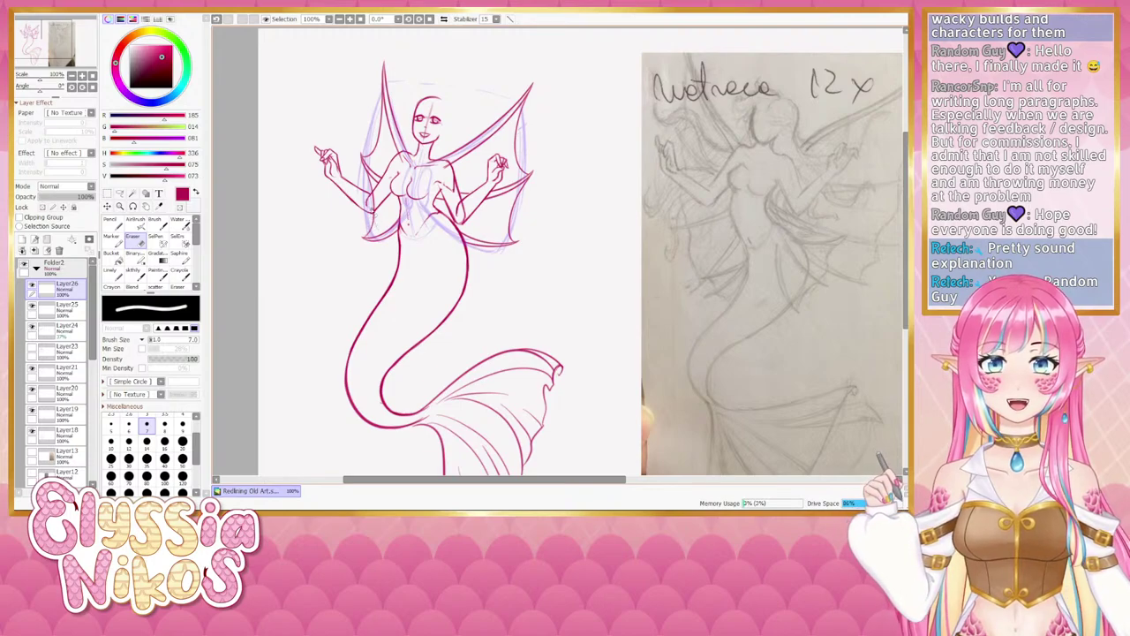
{"action": "left_click", "coordinate": [134, 275]}
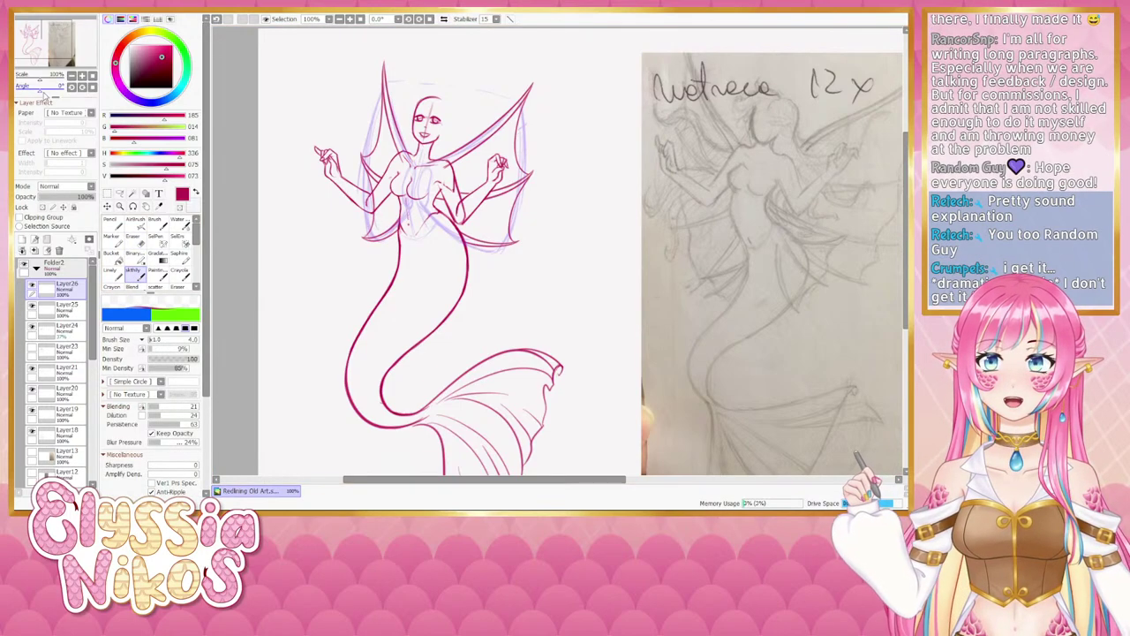
Rotate the canvas to 90°, rework the left-hand wing's lower membrane edge with repeated strokes, and reset the rotation.
{"action": "left_click_drag", "start_coordinate": [43, 90], "coordinate": [52, 90]}
{"action": "left_click_drag", "start_coordinate": [437, 247], "coordinate": [381, 268]}
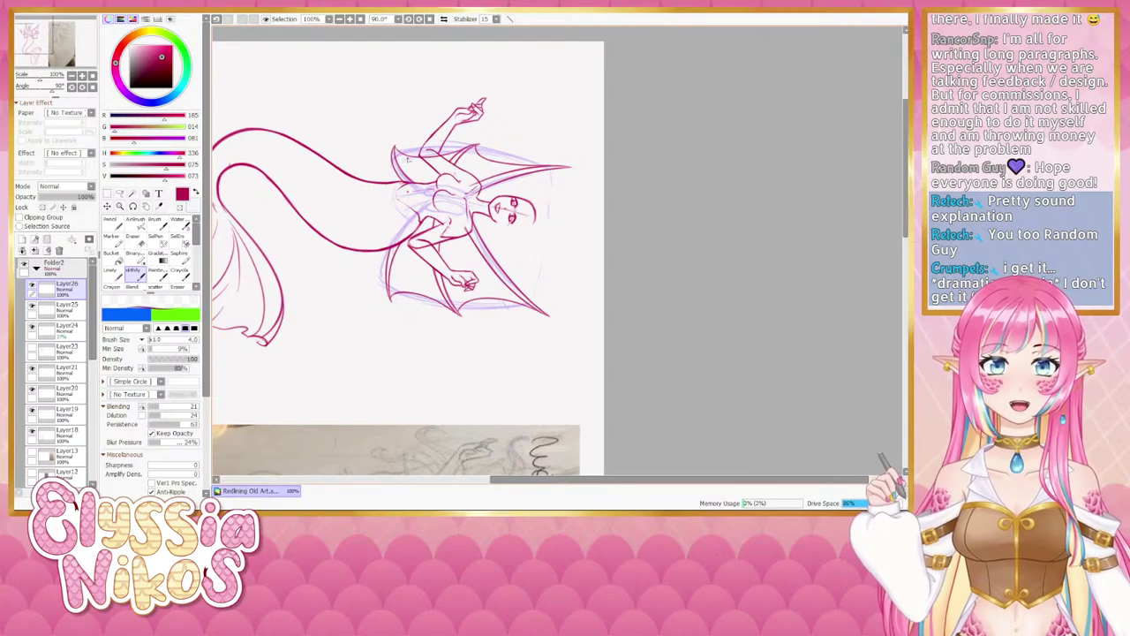
{"action": "key", "text": "ctrl+z"}
{"action": "mouse_move", "coordinate": [397, 150]}
{"action": "left_mouse_down"}
{"action": "mouse_move", "coordinate": [415, 158]}
{"action": "mouse_move", "coordinate": [397, 152]}
{"action": "left_mouse_up"}
{"action": "key", "text": "ctrl+z"}
{"action": "key", "text": "ctrl+z"}
{"action": "key", "text": "ctrl+z"}
{"action": "key", "text": "ctrl+z"}
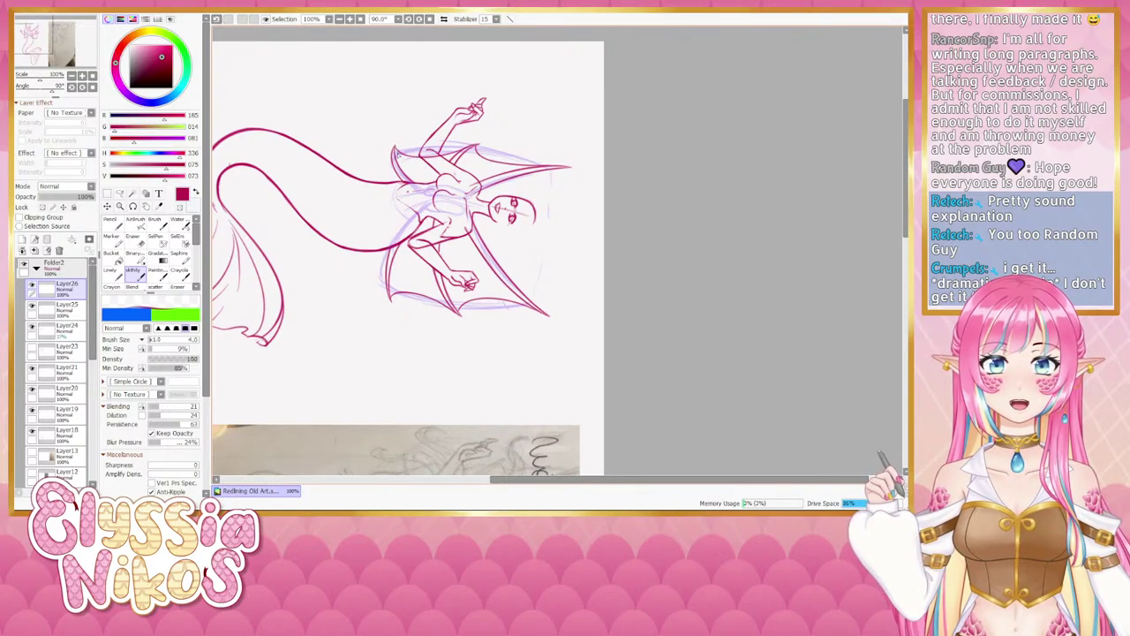
{"action": "left_click", "coordinate": [91, 87]}
{"action": "left_click_drag", "start_coordinate": [409, 293], "coordinate": [346, 77]}
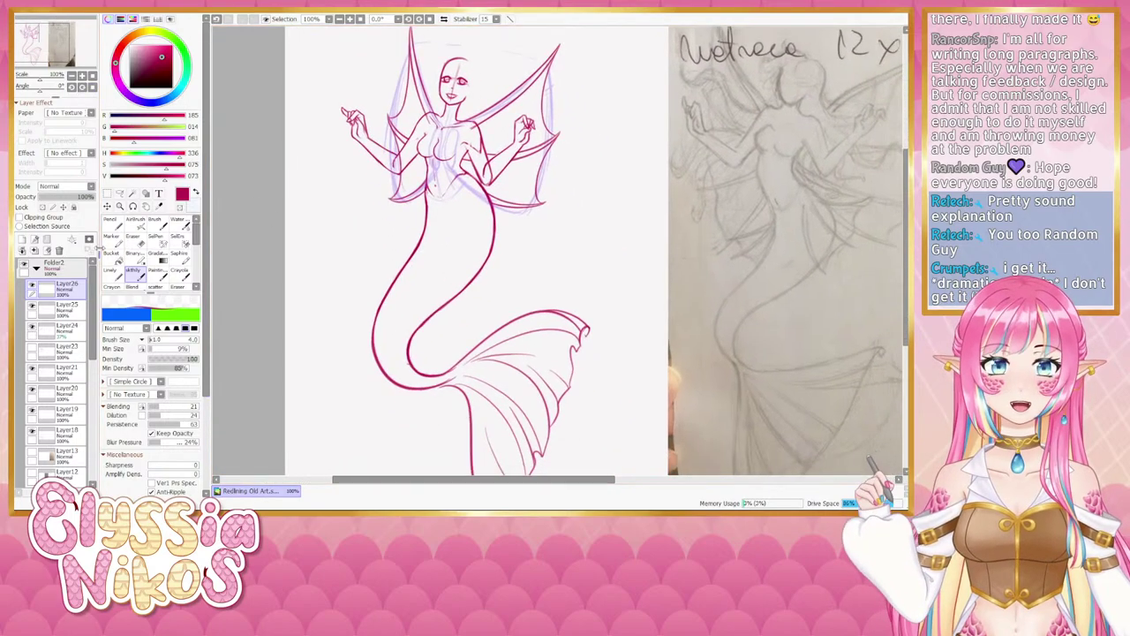
Erase around the left-hand wing's lower spine tip and redraw the end of the membrane edge that meets it.
{"action": "left_click", "coordinate": [133, 237]}
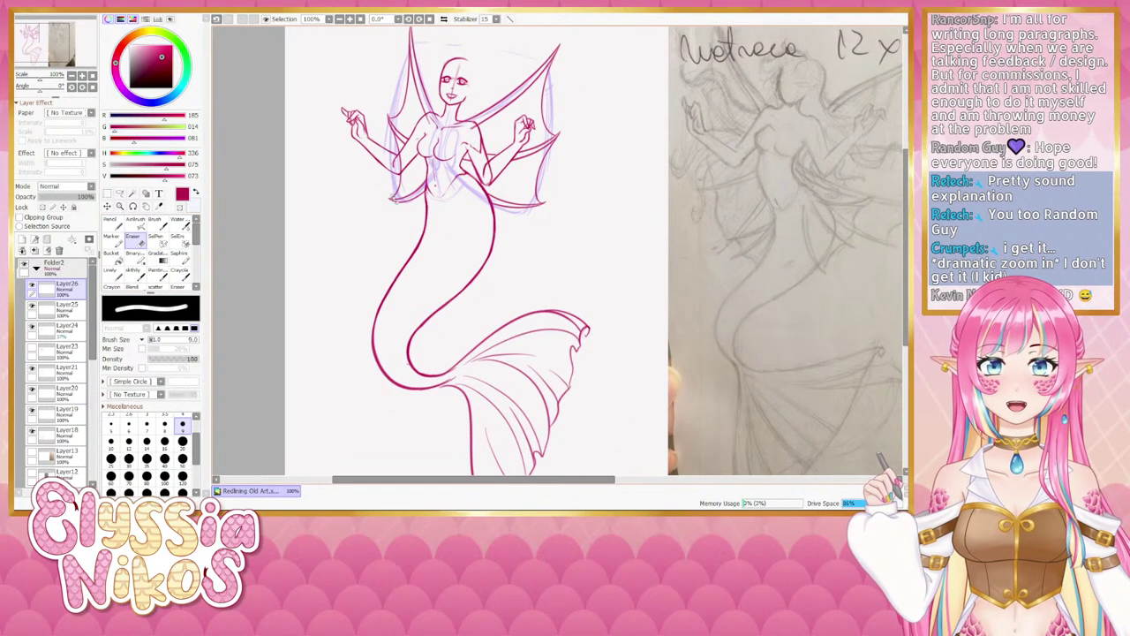
{"action": "left_click_drag", "start_coordinate": [399, 180], "coordinate": [392, 201]}
{"action": "key", "text": "ctrl+z"}
{"action": "key", "text": "ctrl+z"}
{"action": "left_click", "coordinate": [135, 272]}
{"action": "key", "text": "ctrl+z"}
{"action": "key", "text": "ctrl+z"}
{"action": "key", "text": "ctrl+z"}
{"action": "key", "text": "ctrl+z"}
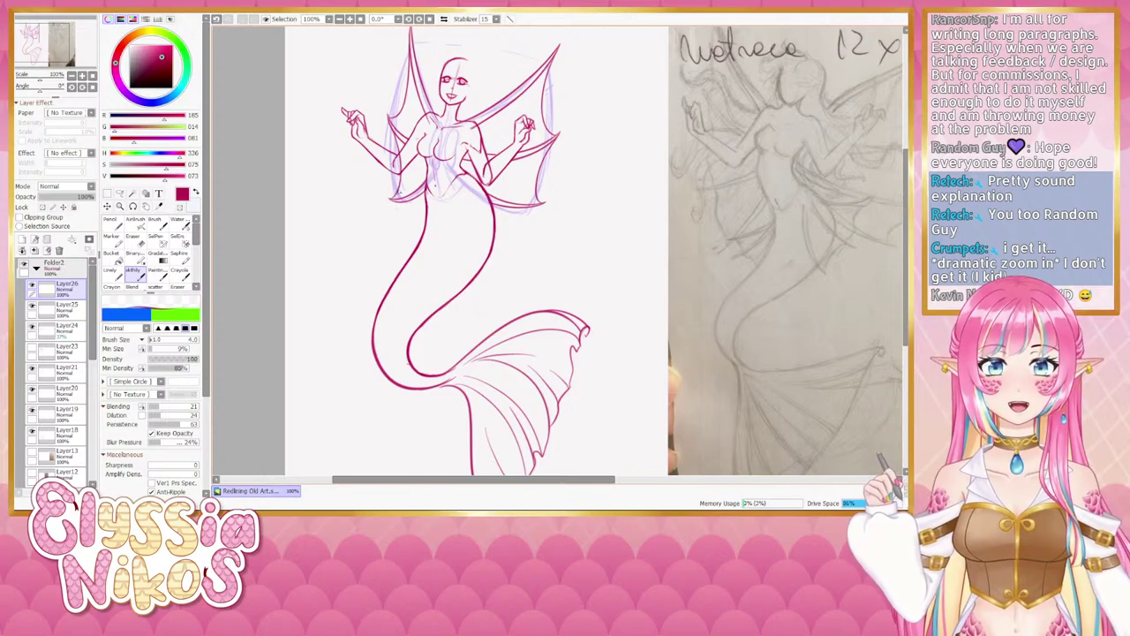
Erase stray marks along the left-hand wing's lower membrane edge and enlarge the eraser to size 15.
{"action": "left_click", "coordinate": [141, 237]}
{"action": "left_click_drag", "start_coordinate": [400, 127], "coordinate": [406, 149]}
{"action": "key", "text": "ctrl+alt"}
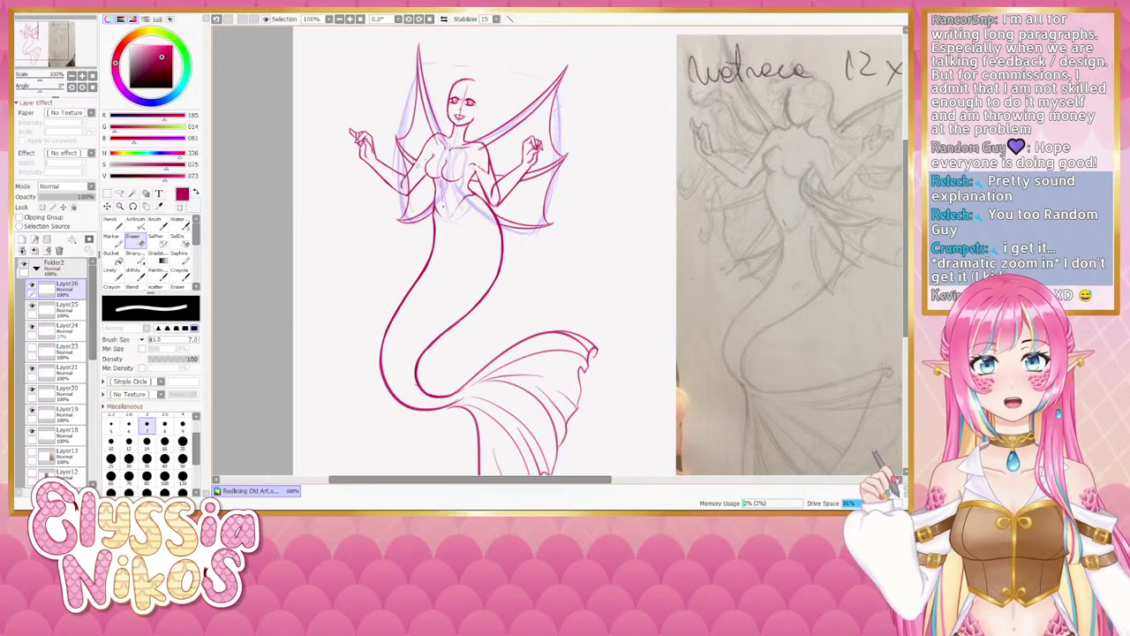
{"action": "left_click_drag", "start_coordinate": [470, 210], "coordinate": [436, 187]}
{"action": "left_click_drag", "start_coordinate": [437, 129], "coordinate": [450, 129]}
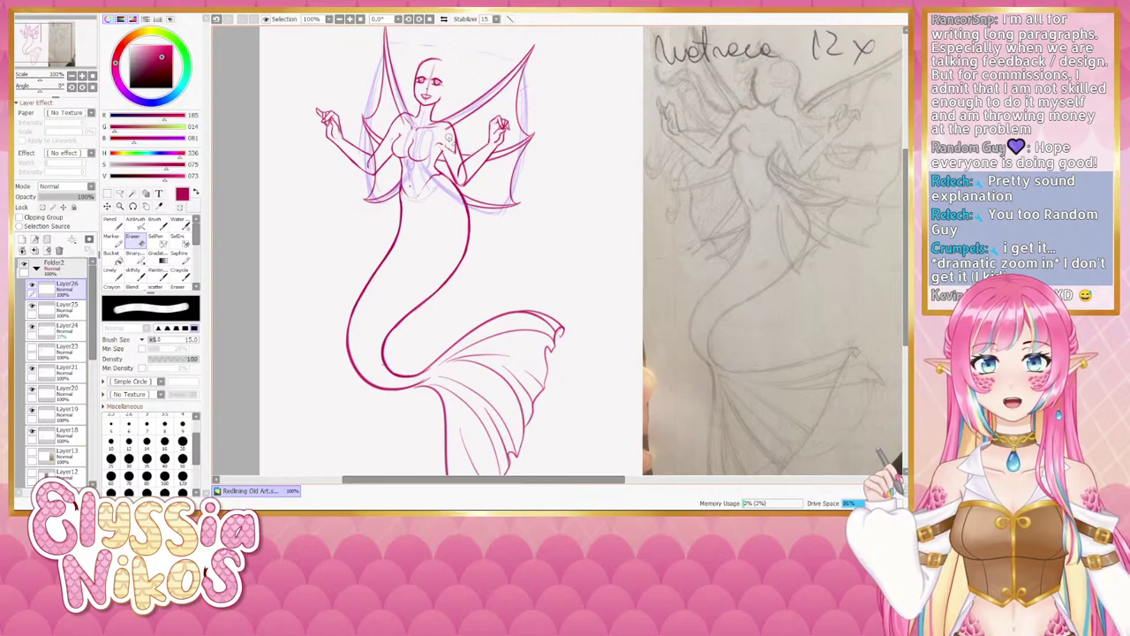
{"action": "mouse_move", "coordinate": [449, 138]}
{"action": "left_mouse_down"}
{"action": "mouse_move", "coordinate": [434, 272]}
{"action": "mouse_move", "coordinate": [417, 209]}
{"action": "mouse_move", "coordinate": [396, 185]}
{"action": "left_mouse_up"}
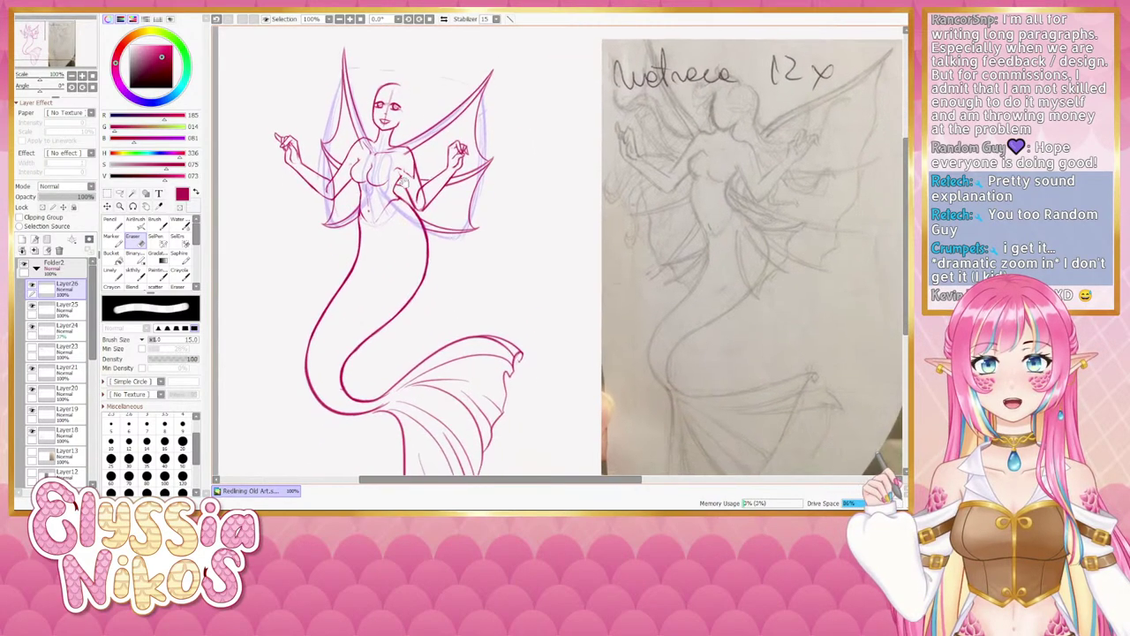
Hide the blue guide sketch on Layer24, and toggle Layer26 and Layer25 off and on to check what each contains.
{"action": "left_click", "coordinate": [33, 329]}
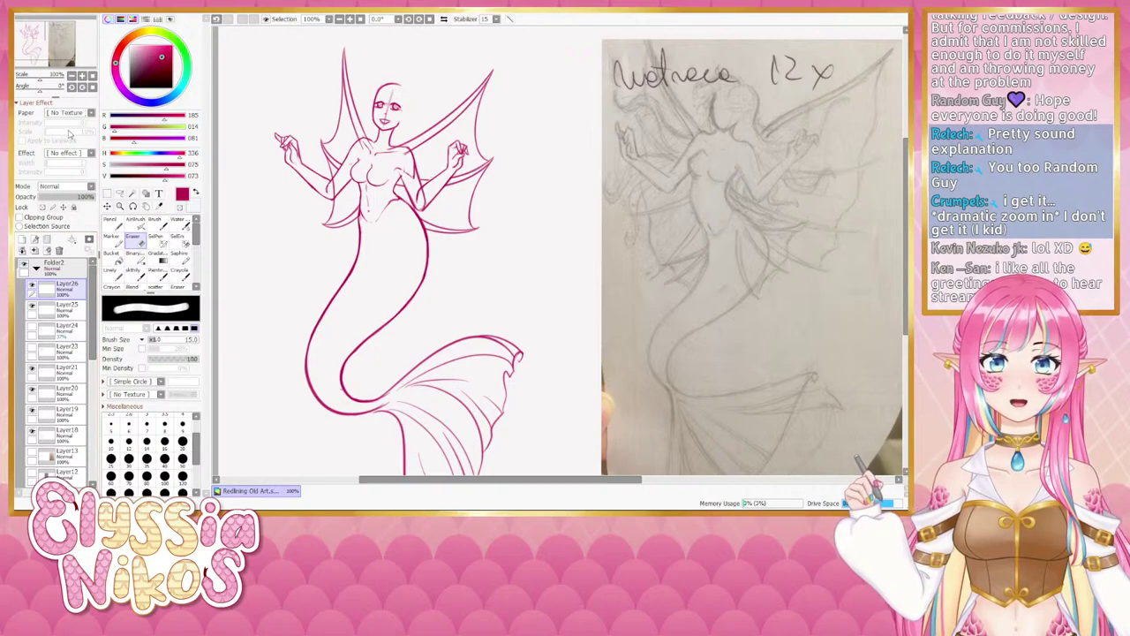
{"action": "left_click_drag", "start_coordinate": [316, 223], "coordinate": [272, 190]}
{"action": "left_click", "coordinate": [71, 76]}
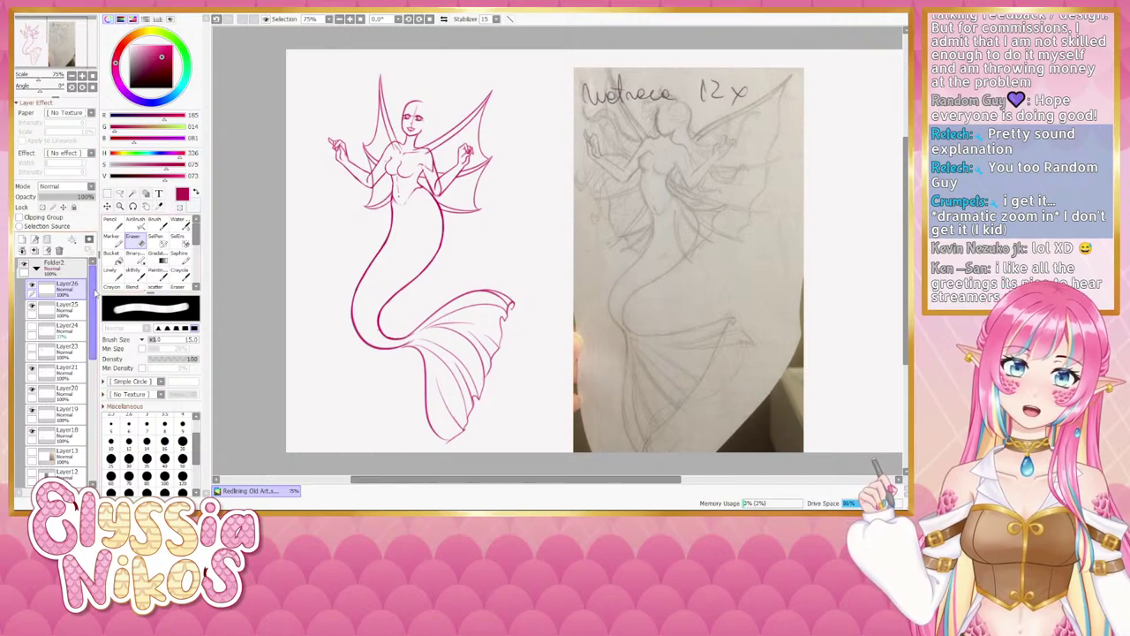
{"action": "left_click", "coordinate": [33, 288]}
{"action": "left_click", "coordinate": [34, 288]}
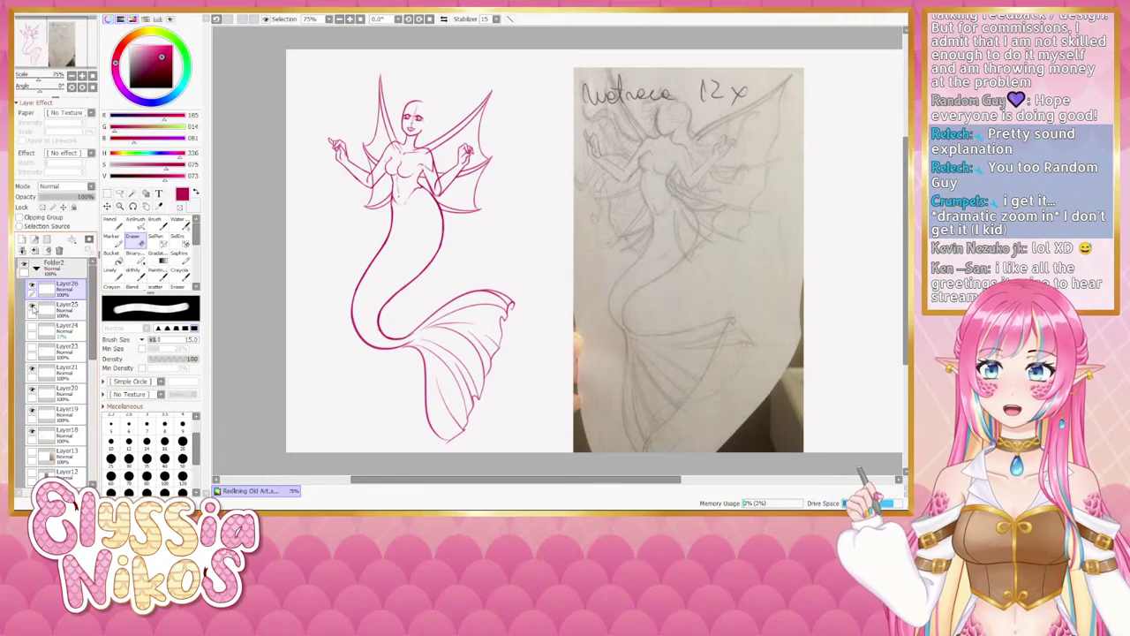
{"action": "left_click", "coordinate": [33, 309]}
{"action": "left_click", "coordinate": [33, 309]}
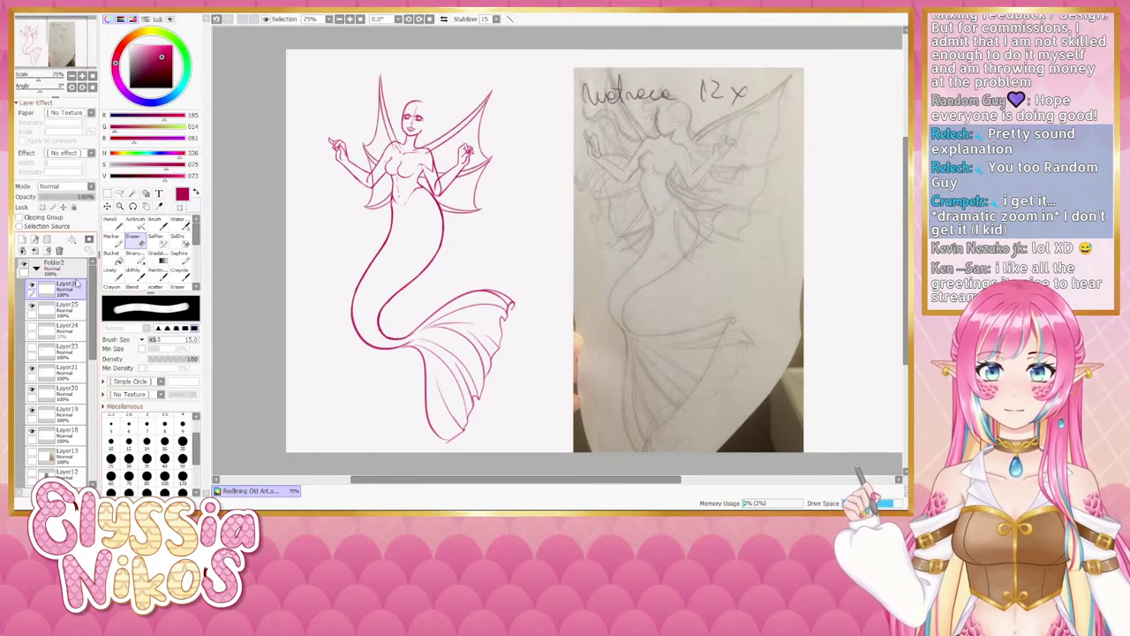
Lasso the right-hand wing on Layer25 and Layer26 together and slightly enlarge it with a freeform transform.
{"action": "left_click", "coordinate": [120, 192]}
{"action": "mouse_move", "coordinate": [517, 72]}
{"action": "left_mouse_down"}
{"action": "mouse_move", "coordinate": [418, 115]}
{"action": "mouse_move", "coordinate": [570, 178]}
{"action": "mouse_move", "coordinate": [541, 212]}
{"action": "mouse_move", "coordinate": [499, 219]}
{"action": "left_mouse_up"}
{"action": "key", "text": "ctrl+t"}
{"action": "left_click_drag", "start_coordinate": [447, 165], "coordinate": [445, 161]}
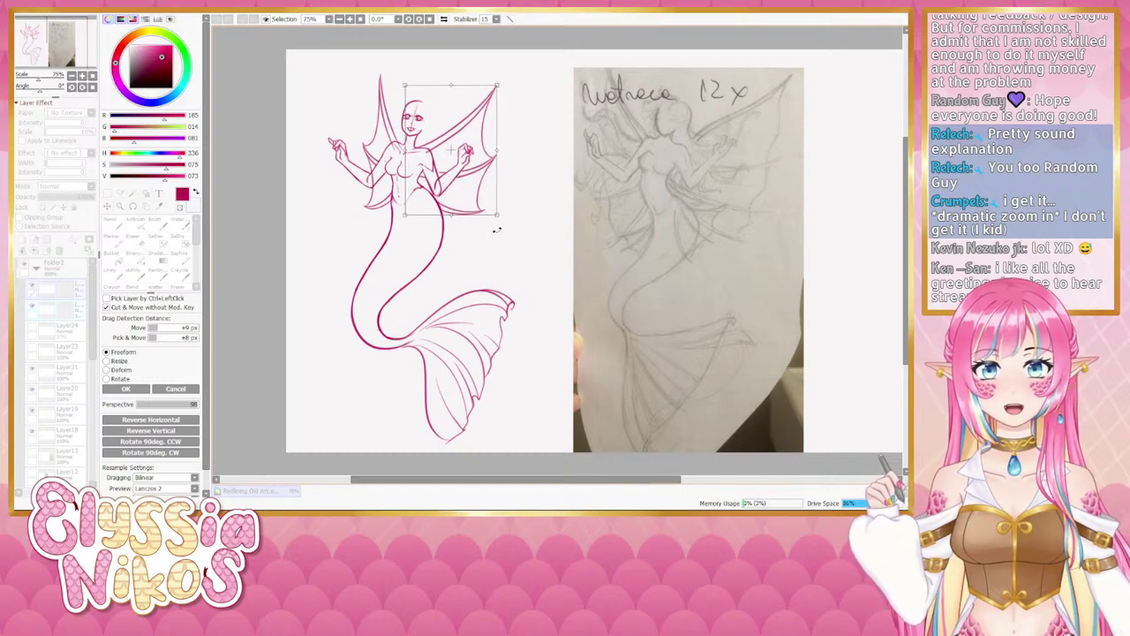
{"action": "left_click_drag", "start_coordinate": [505, 234], "coordinate": [504, 239]}
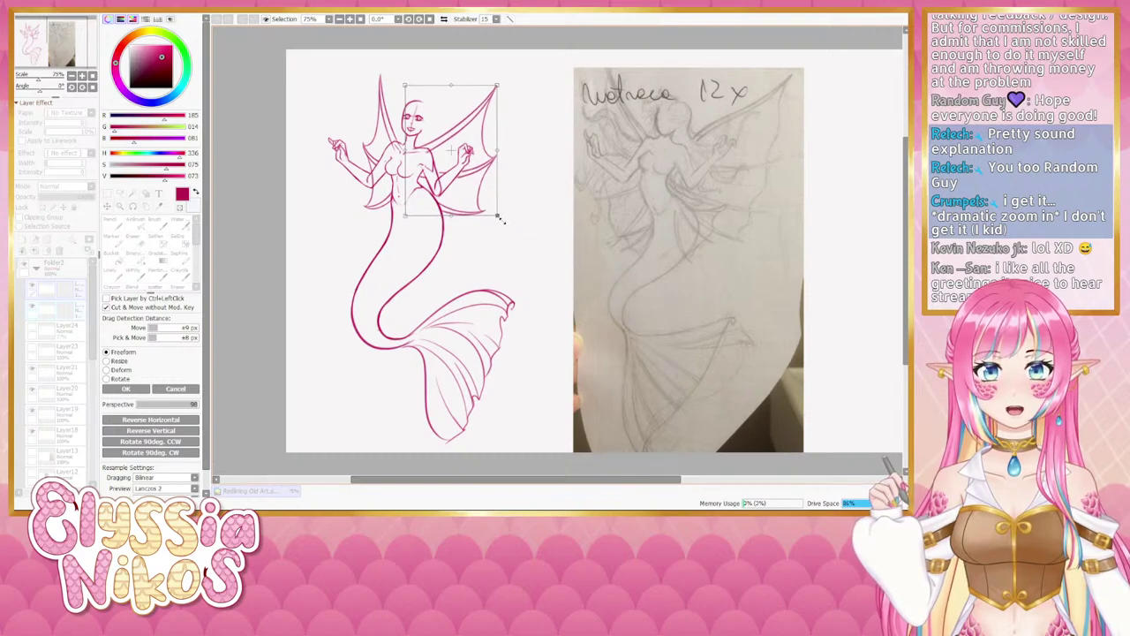
{"action": "left_click", "coordinate": [126, 389]}
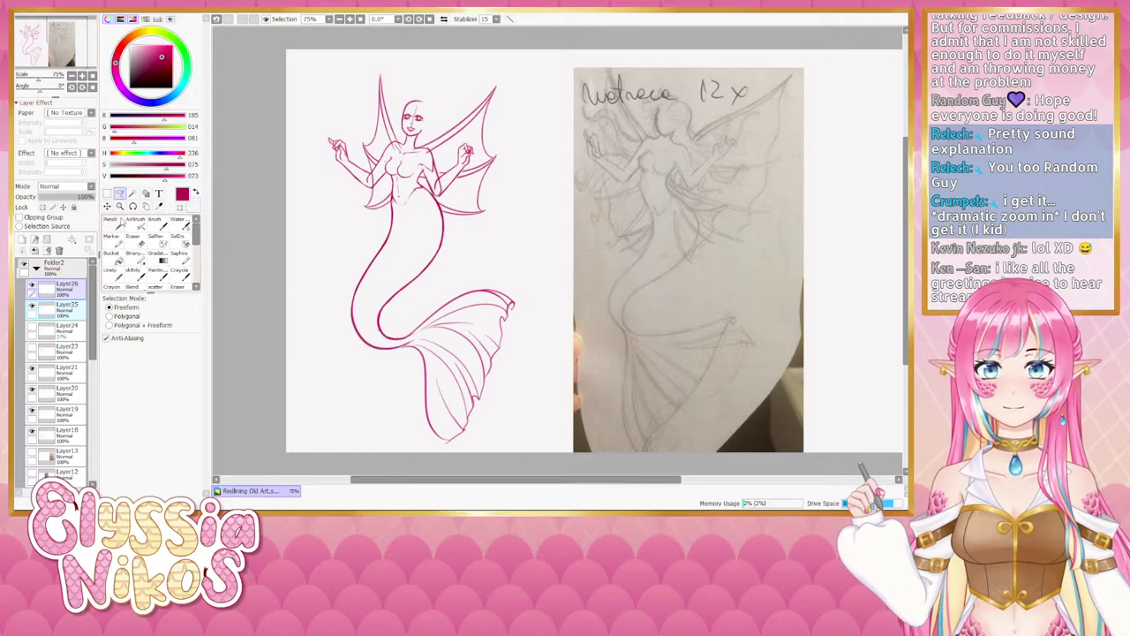
Lasso the right-hand wing's lowest spine on Layer25 and adjust its shape slightly with a Deform transform.
{"action": "left_click", "coordinate": [33, 306]}
{"action": "left_click", "coordinate": [32, 306]}
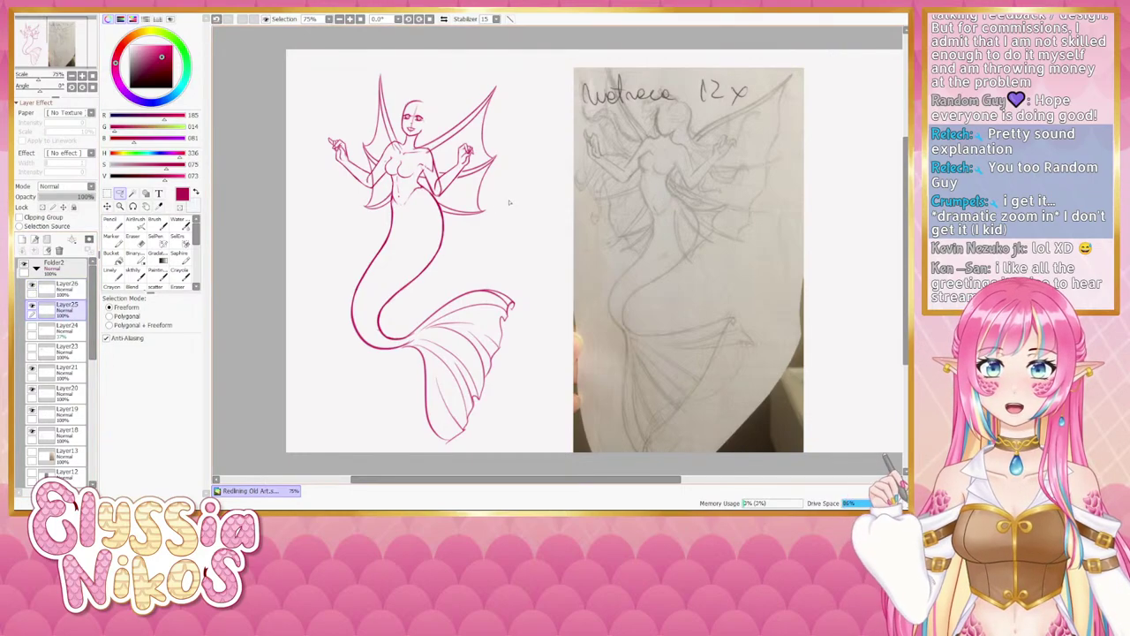
{"action": "mouse_move", "coordinate": [512, 201]}
{"action": "left_mouse_down"}
{"action": "mouse_move", "coordinate": [428, 195]}
{"action": "mouse_move", "coordinate": [406, 228]}
{"action": "mouse_move", "coordinate": [503, 215]}
{"action": "left_mouse_up"}
{"action": "key", "text": "ctrl+t"}
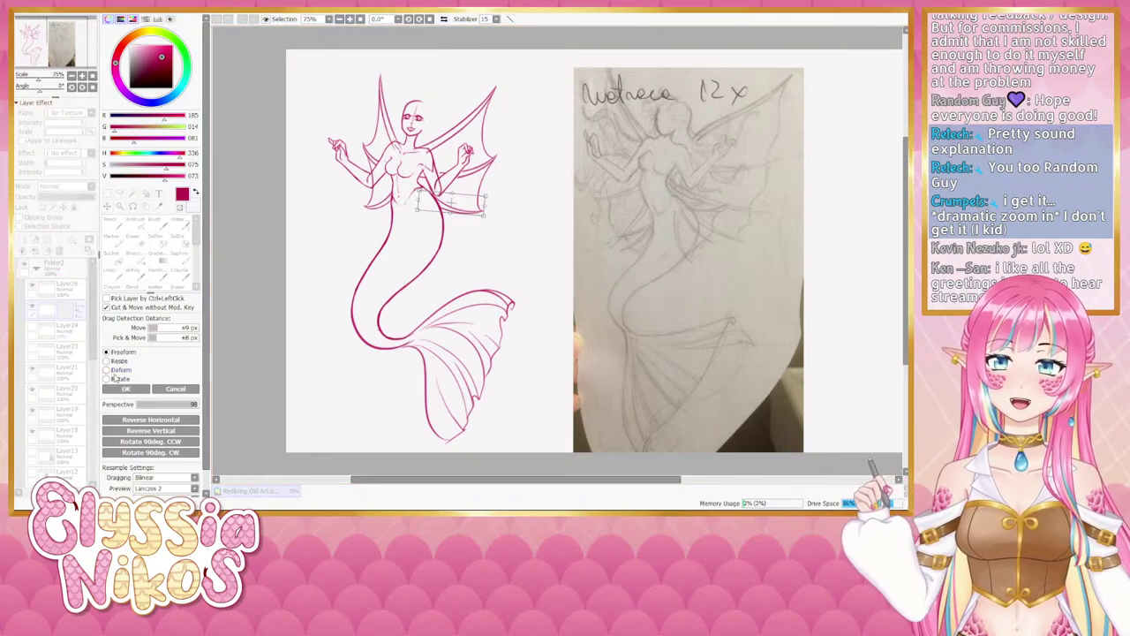
{"action": "left_click", "coordinate": [114, 370]}
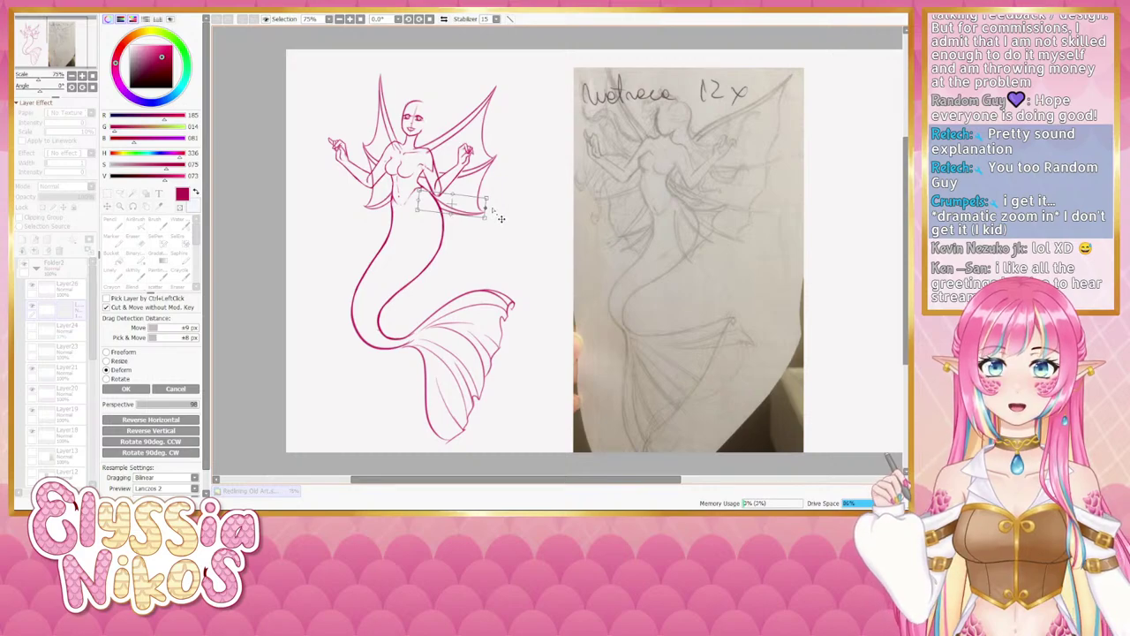
{"action": "left_click", "coordinate": [125, 389]}
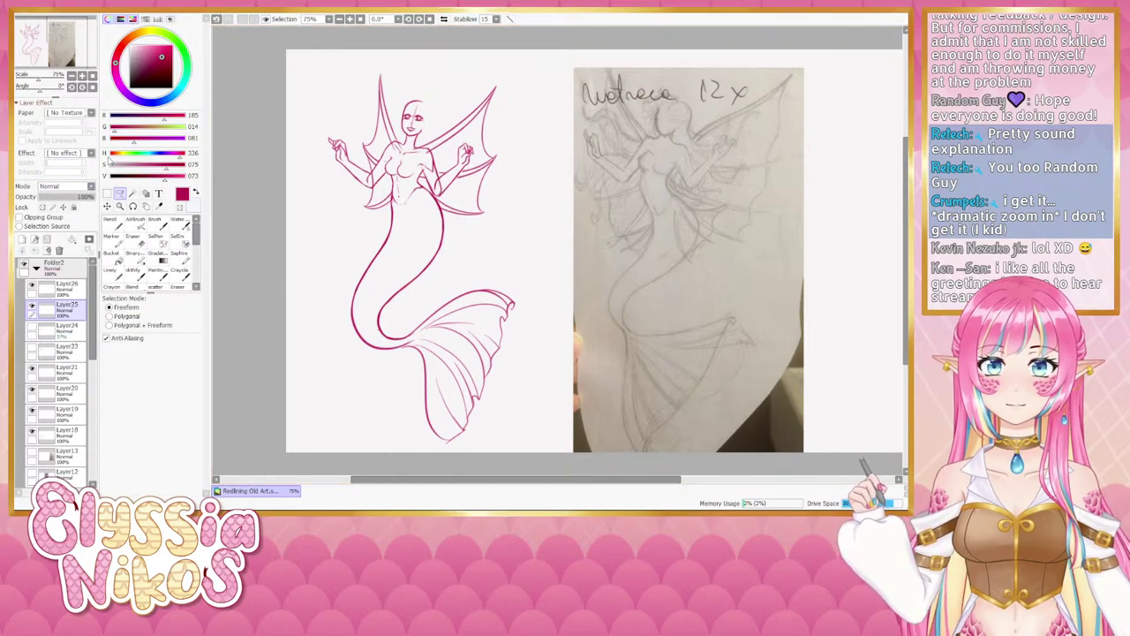
{"action": "left_click", "coordinate": [107, 194]}
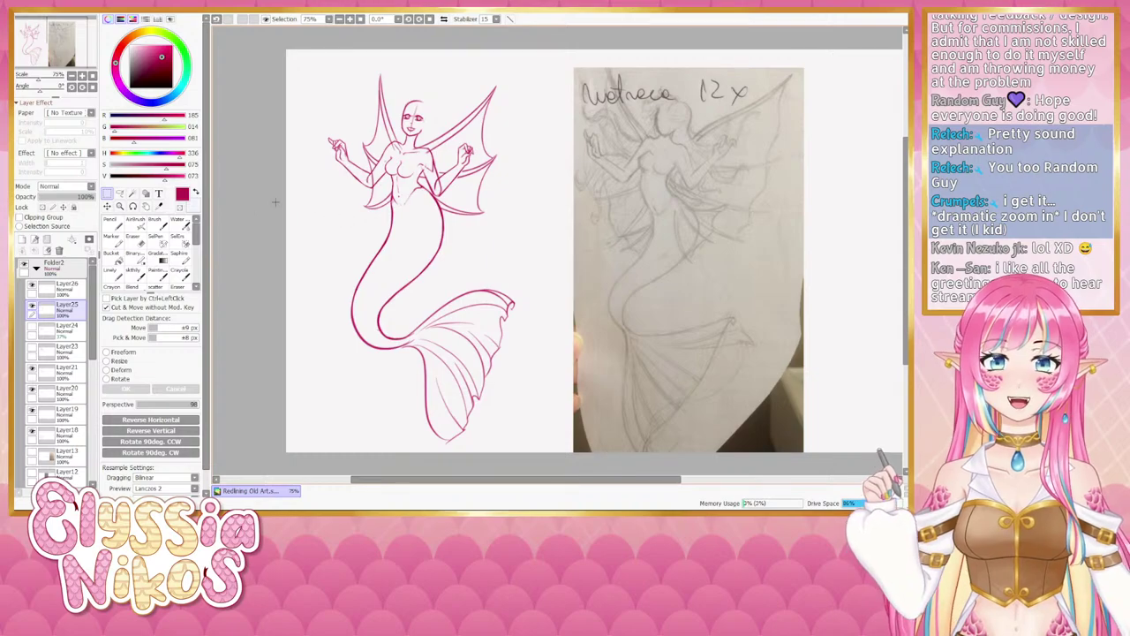
Lasso the left-hand wing's lowest spine on Layer25 and reshape it slightly with a Deform transform.
{"action": "left_click", "coordinate": [120, 193]}
{"action": "left_click_drag", "start_coordinate": [385, 193], "coordinate": [401, 208]}
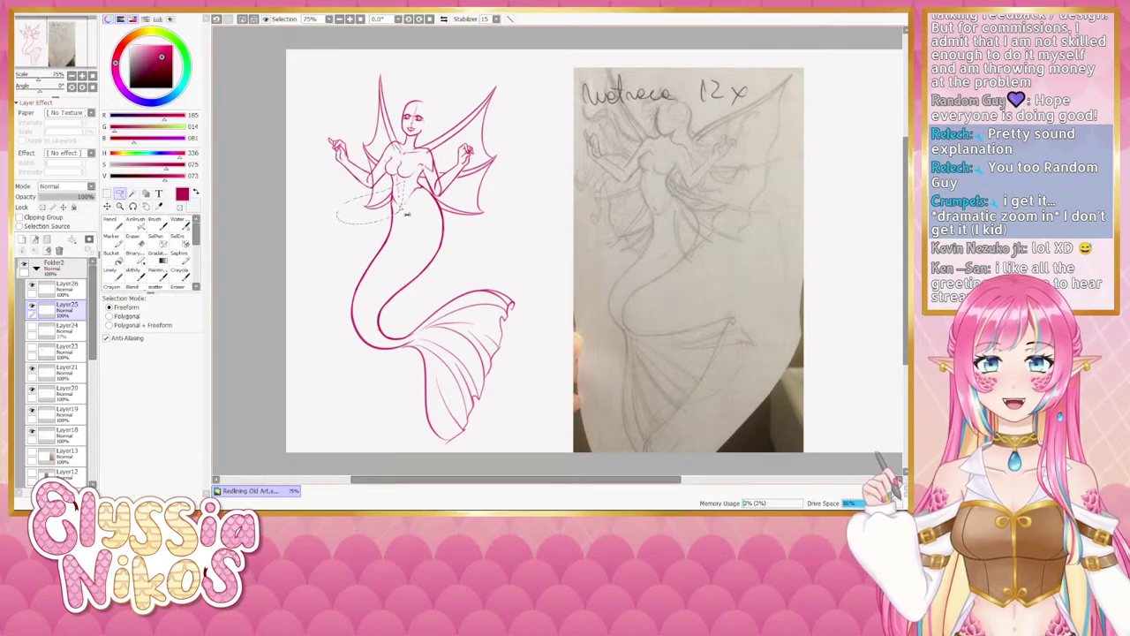
{"action": "key", "text": "ctrl+t"}
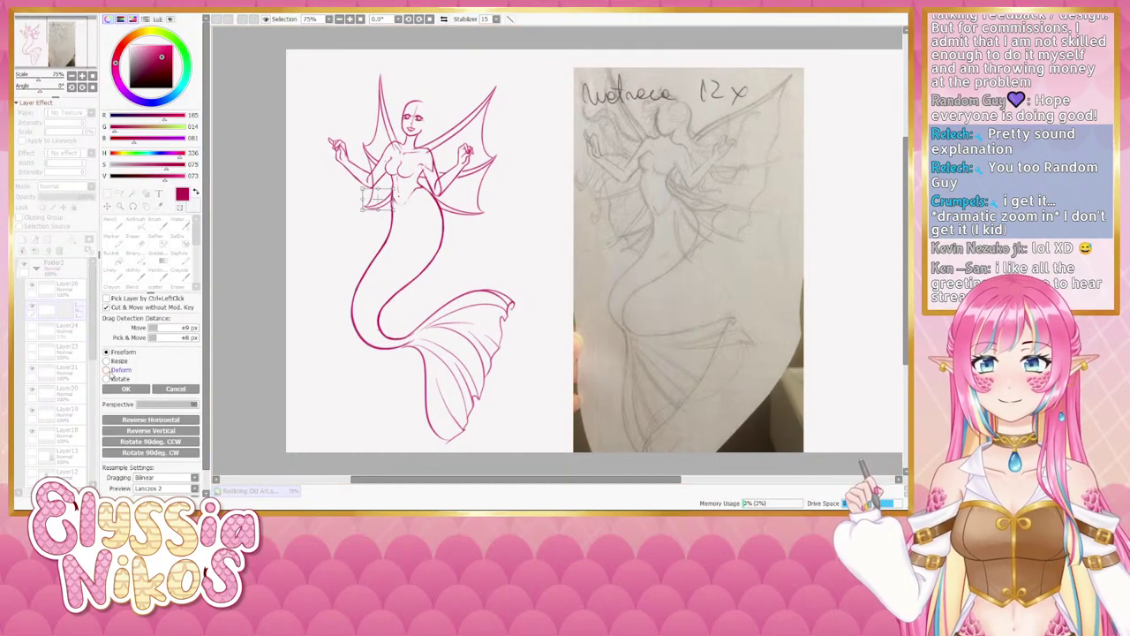
{"action": "left_click", "coordinate": [106, 370]}
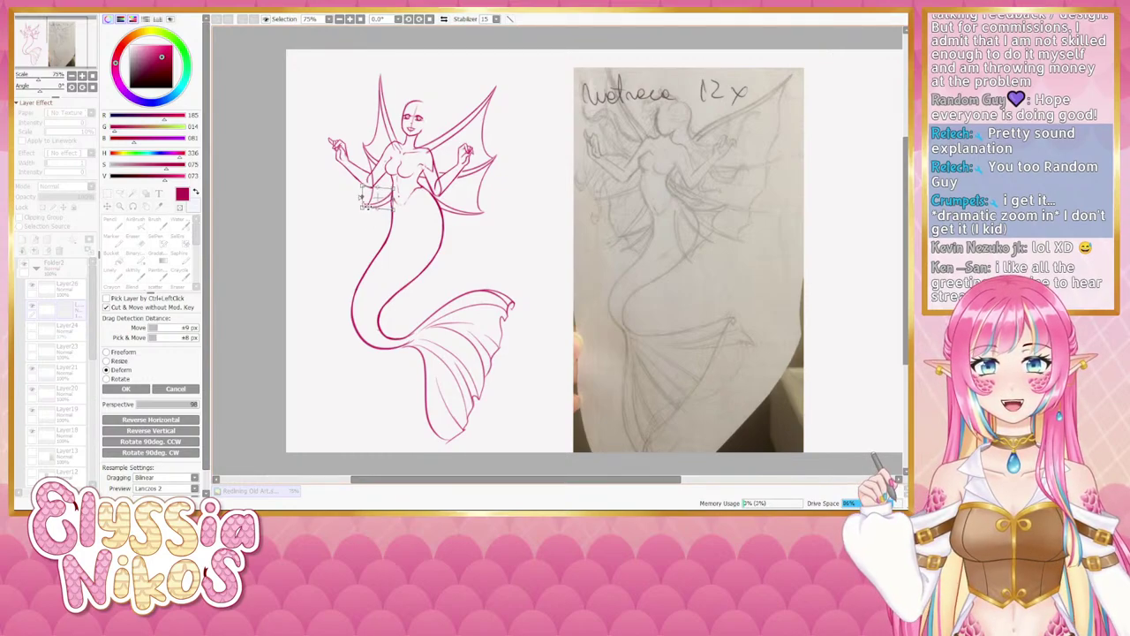
{"action": "left_click", "coordinate": [126, 389]}
{"action": "left_click", "coordinate": [107, 193]}
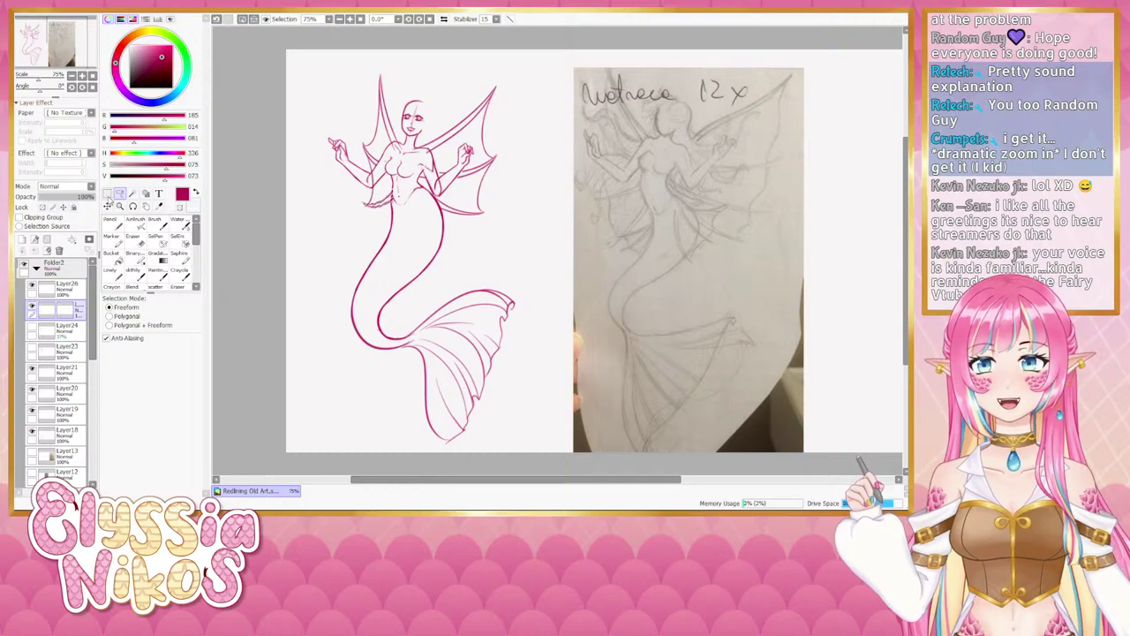
Mirror the canvas view back and forth to check the balance of the two reshaped wings.
{"action": "left_click", "coordinate": [443, 19]}
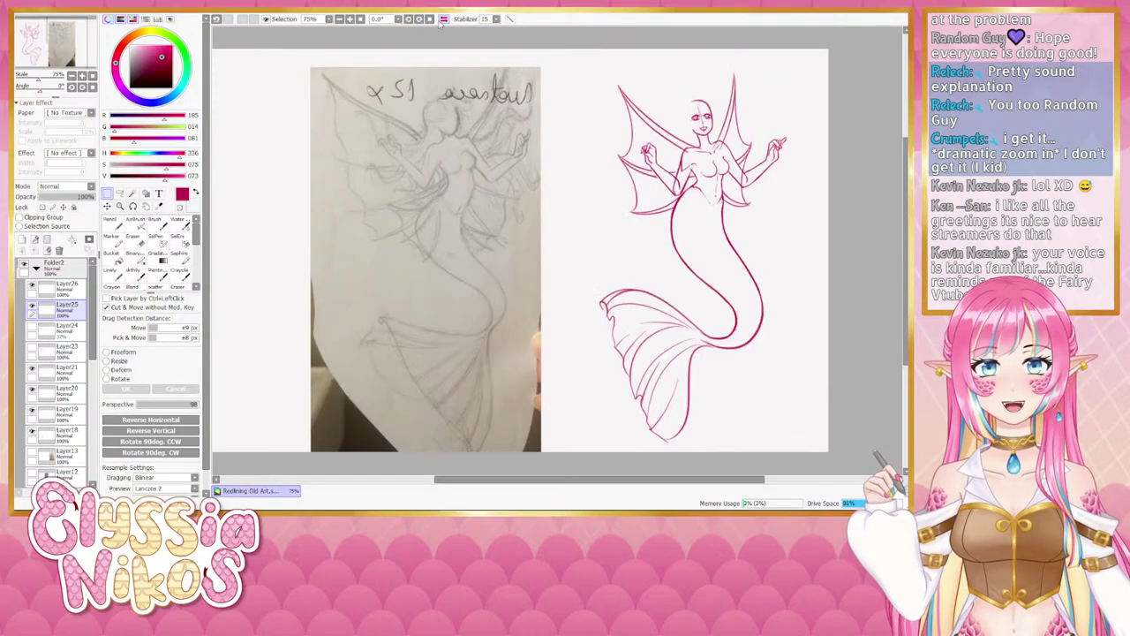
{"action": "left_click", "coordinate": [442, 19]}
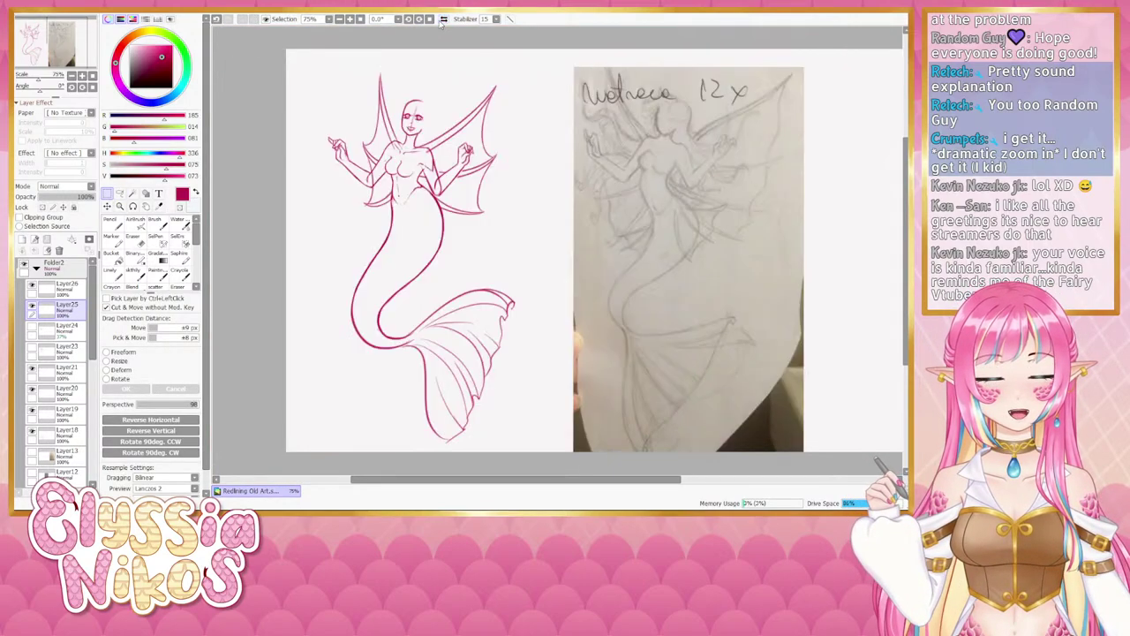
{"action": "left_click", "coordinate": [442, 20]}
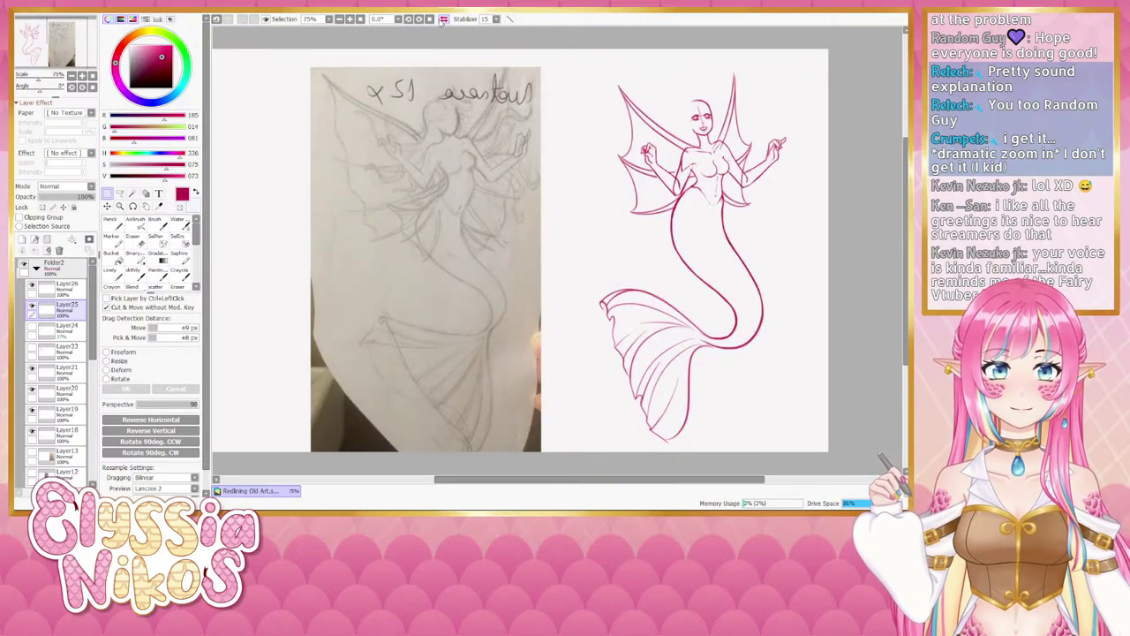
{"action": "left_click", "coordinate": [442, 20]}
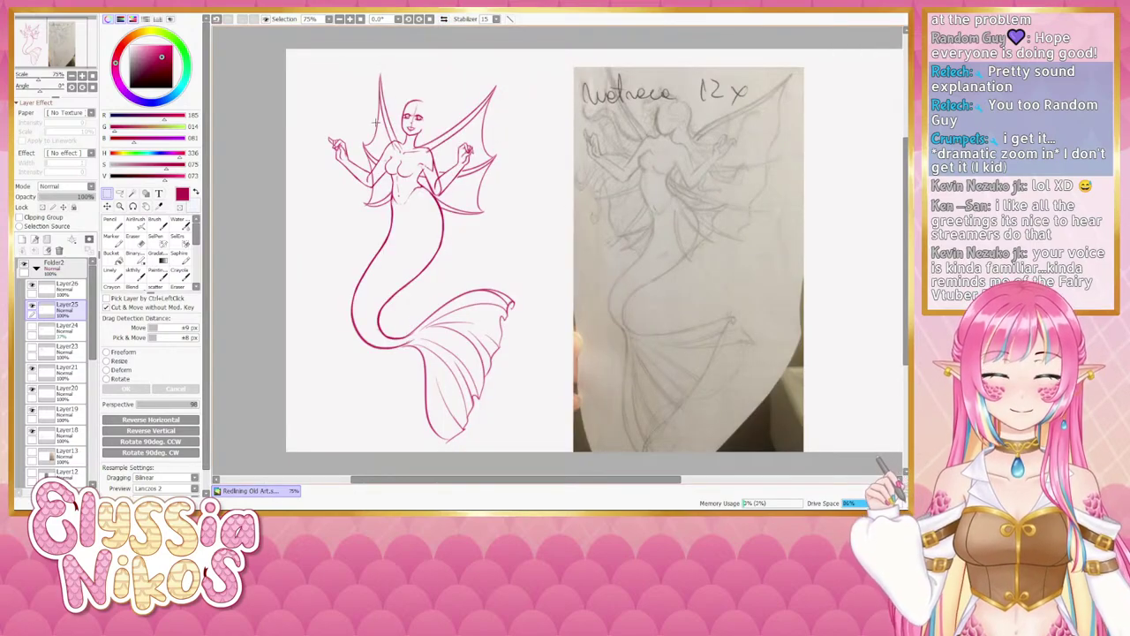
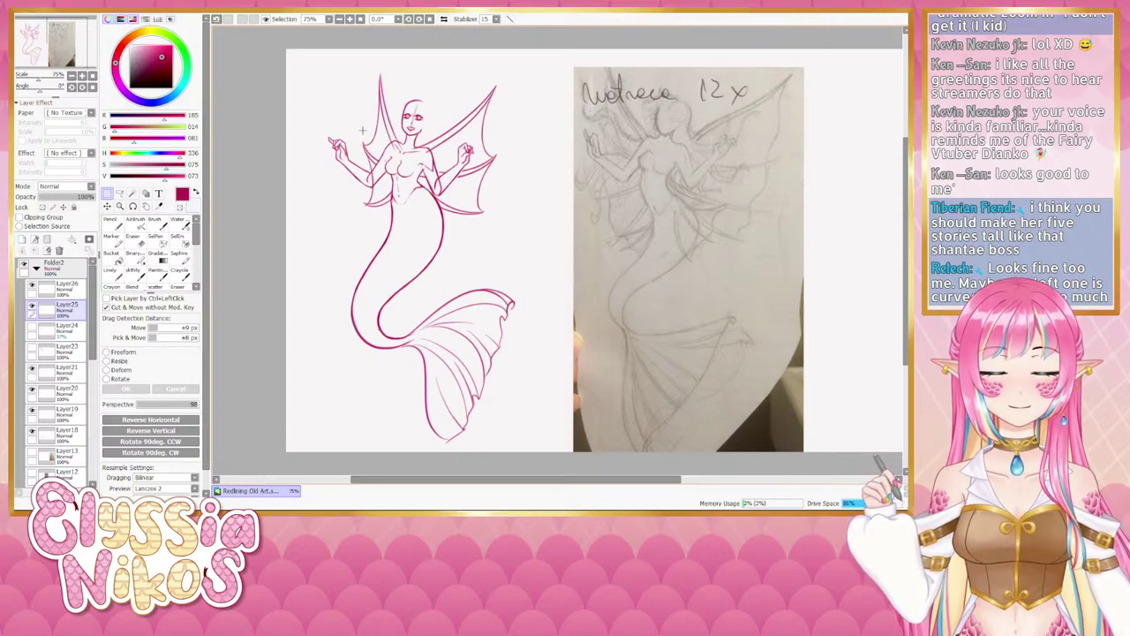
On Layer26, erase the membrane edge near the left-hand wing's lowest spine tip and redraw it to meet the reshaped spine.
{"action": "left_click", "coordinate": [82, 76]}
{"action": "left_click", "coordinate": [82, 76]}
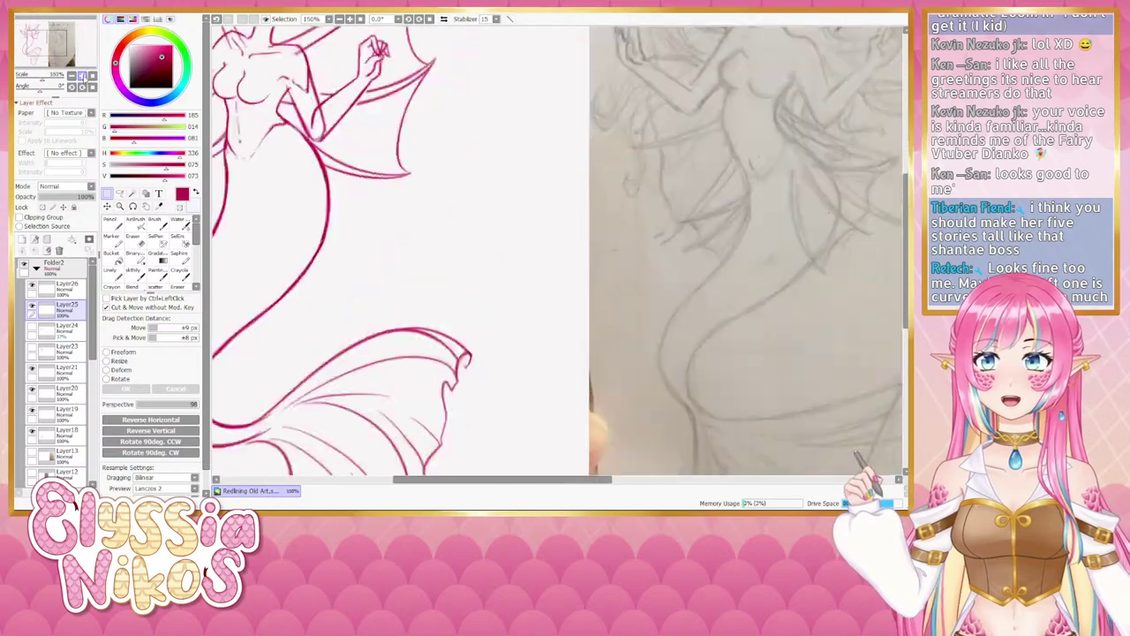
{"action": "left_click_drag", "start_coordinate": [349, 138], "coordinate": [573, 207]}
{"action": "left_click", "coordinate": [72, 76]}
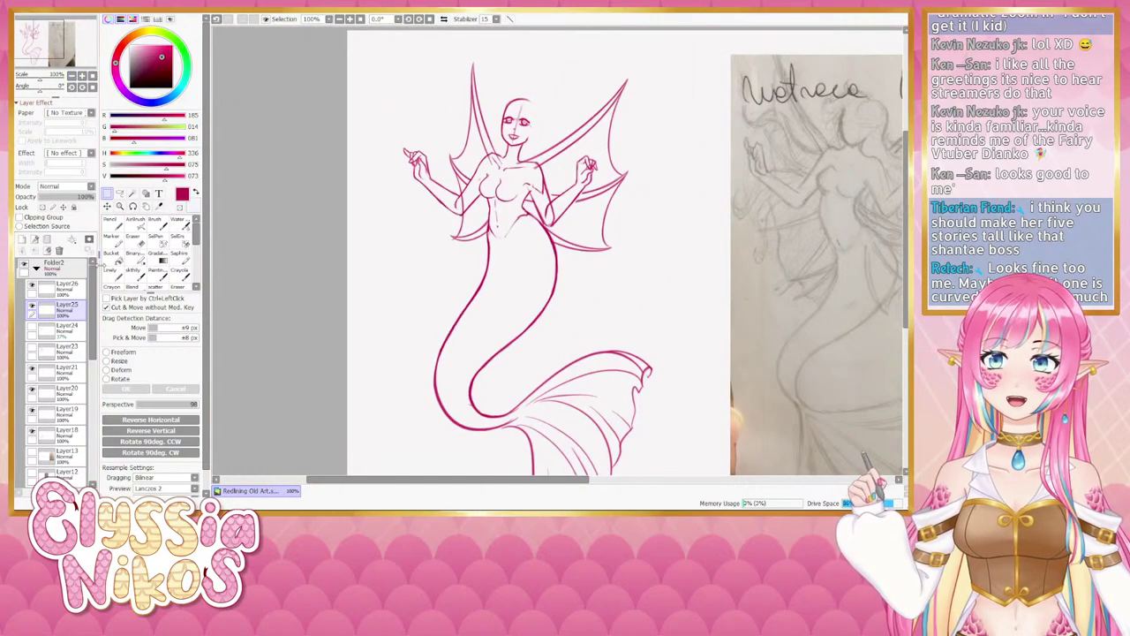
{"action": "key", "text": "e"}
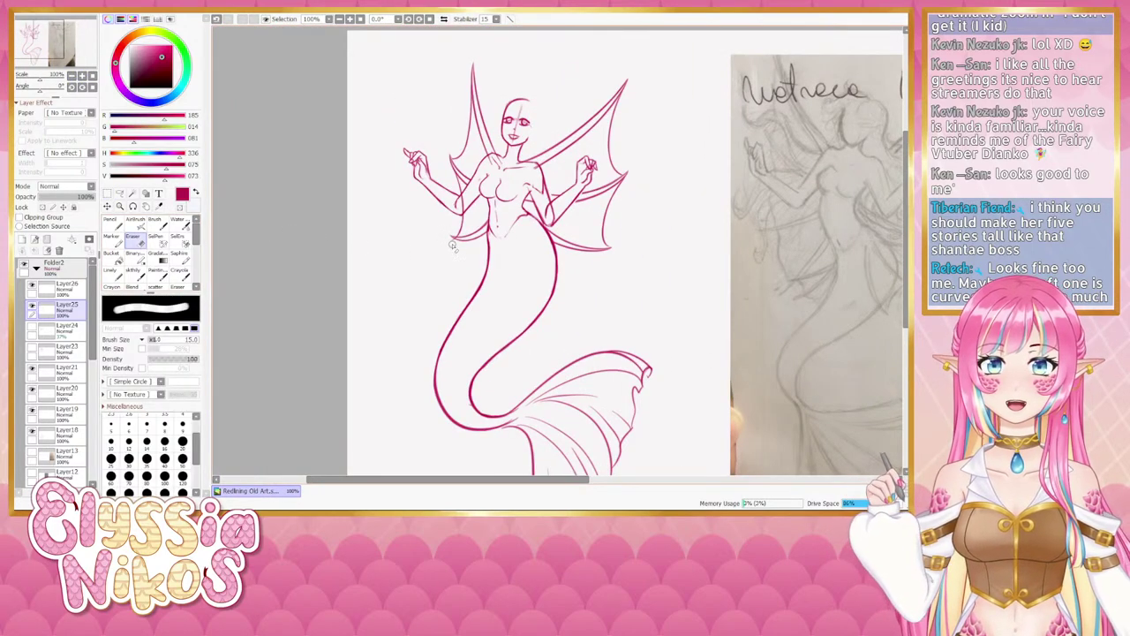
{"action": "left_click", "coordinate": [66, 292]}
{"action": "left_click", "coordinate": [66, 292]}
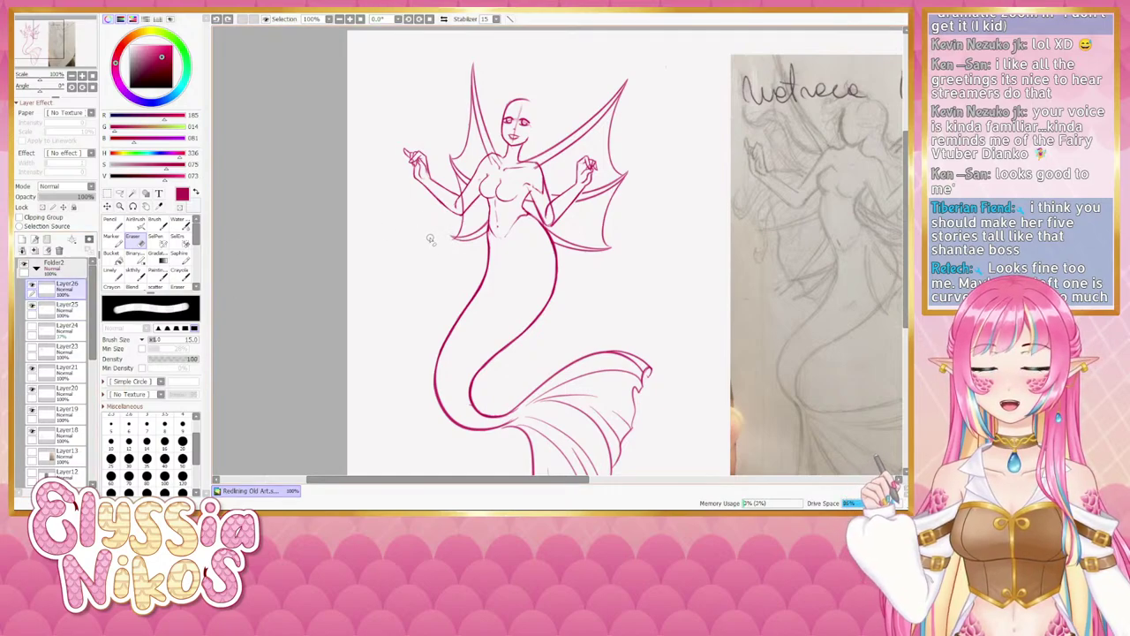
{"action": "left_click_drag", "start_coordinate": [454, 239], "coordinate": [469, 232]}
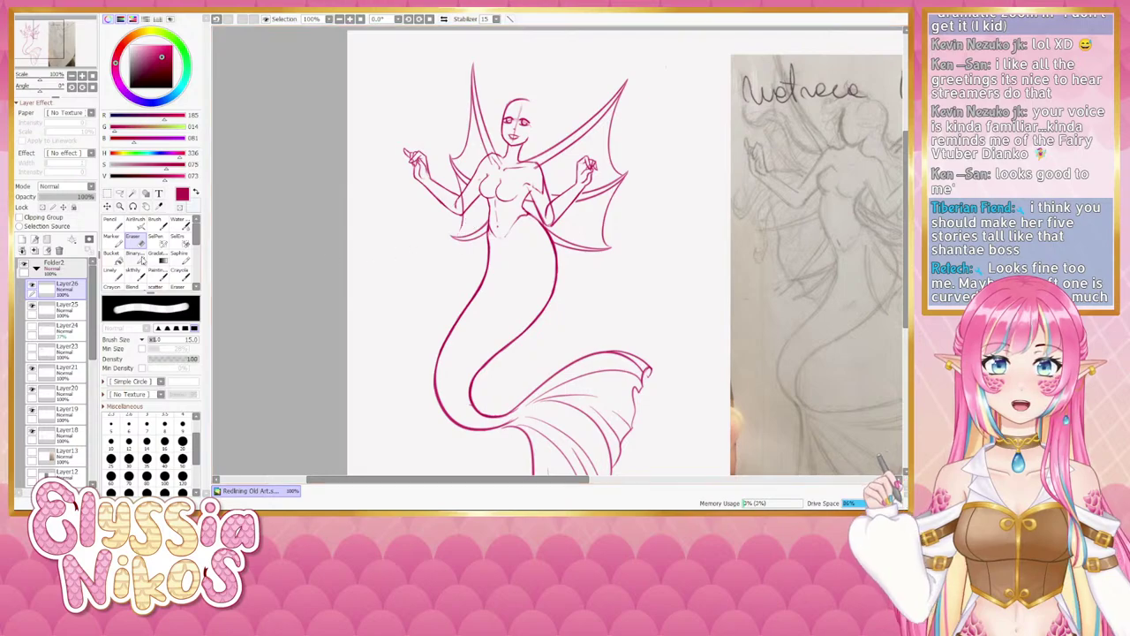
{"action": "left_click", "coordinate": [136, 274]}
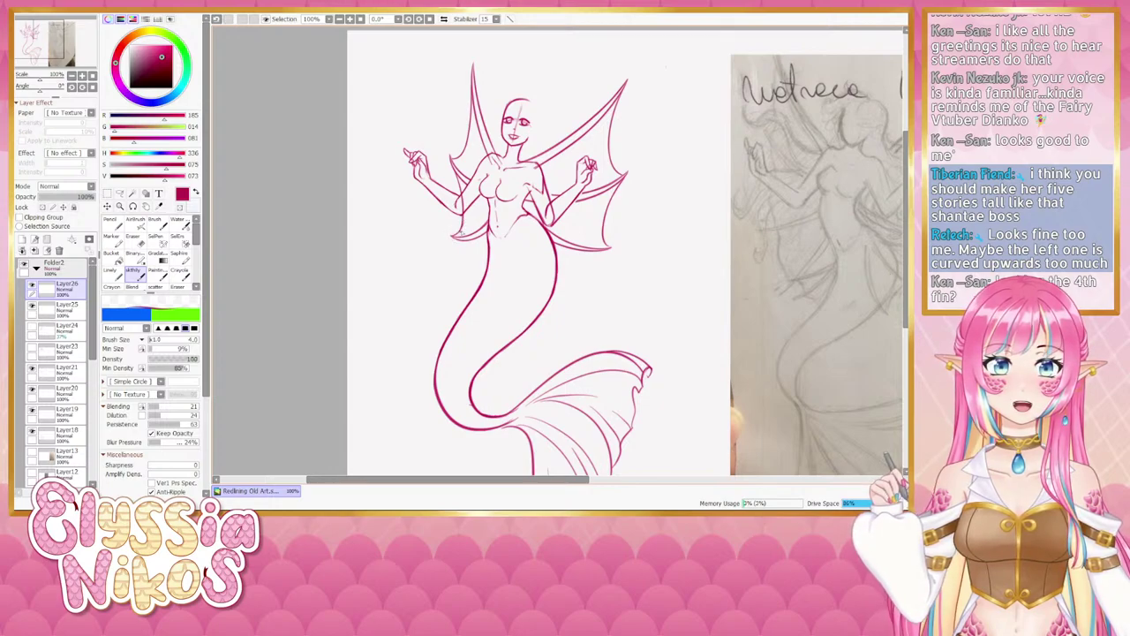
{"action": "key", "text": "e"}
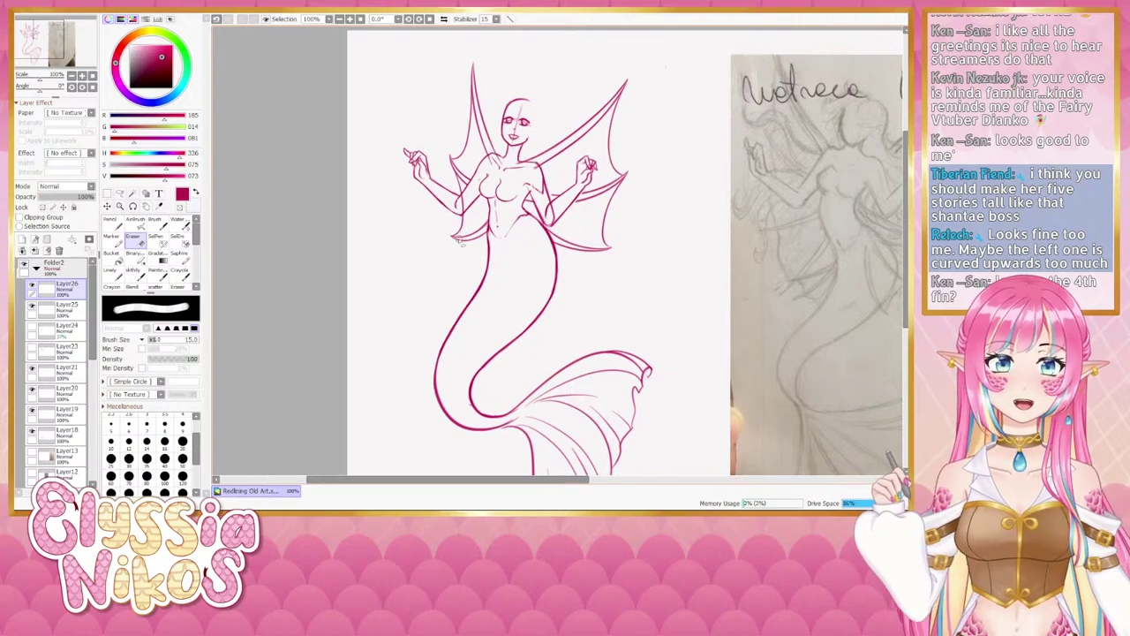
Examine the whole mermaid in mirrored and normal view to compare both wings.
{"action": "left_click", "coordinate": [72, 76]}
{"action": "left_click_drag", "start_coordinate": [376, 184], "coordinate": [297, 176]}
{"action": "left_click", "coordinate": [82, 76]}
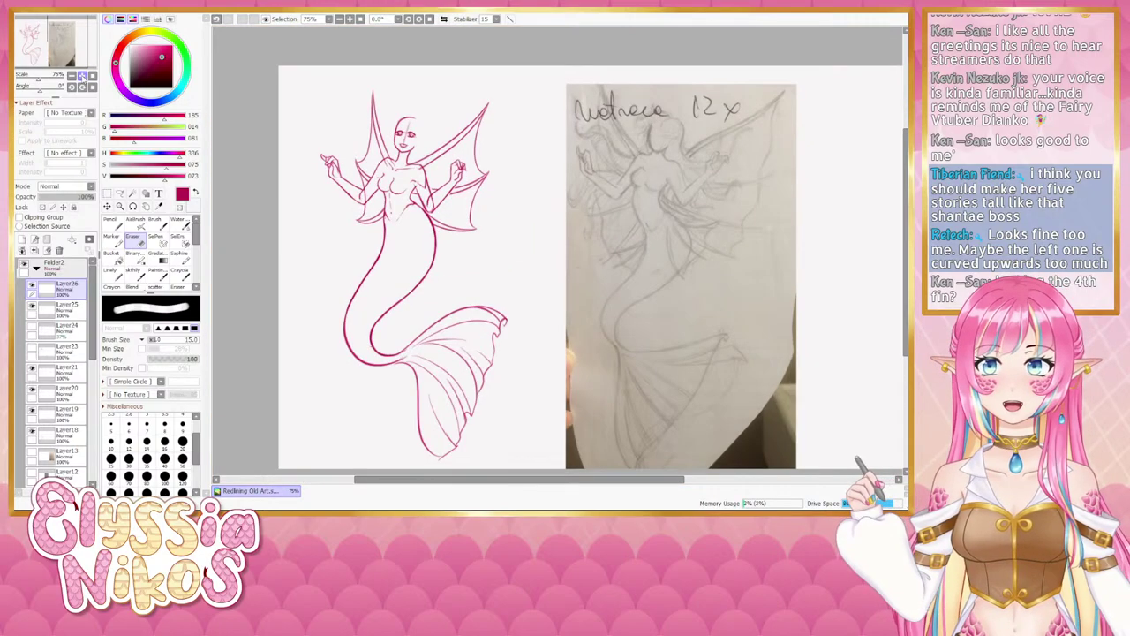
{"action": "left_click", "coordinate": [445, 19]}
{"action": "left_click_drag", "start_coordinate": [507, 80], "coordinate": [375, 69]}
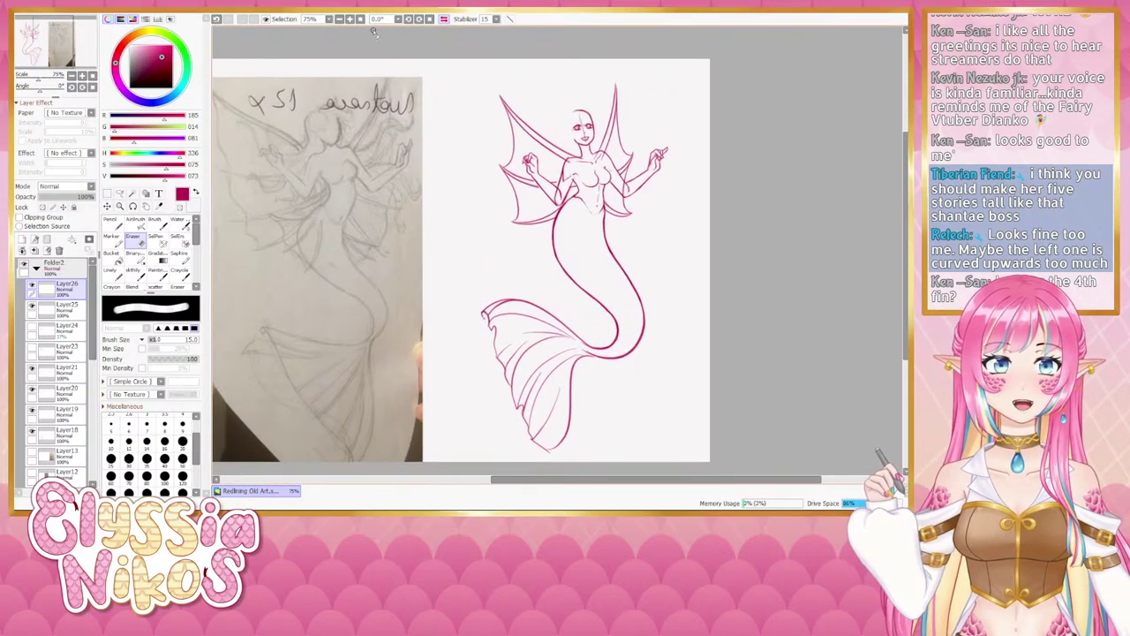
{"action": "left_click", "coordinate": [444, 21]}
{"action": "left_click_drag", "start_coordinate": [491, 224], "coordinate": [434, 228]}
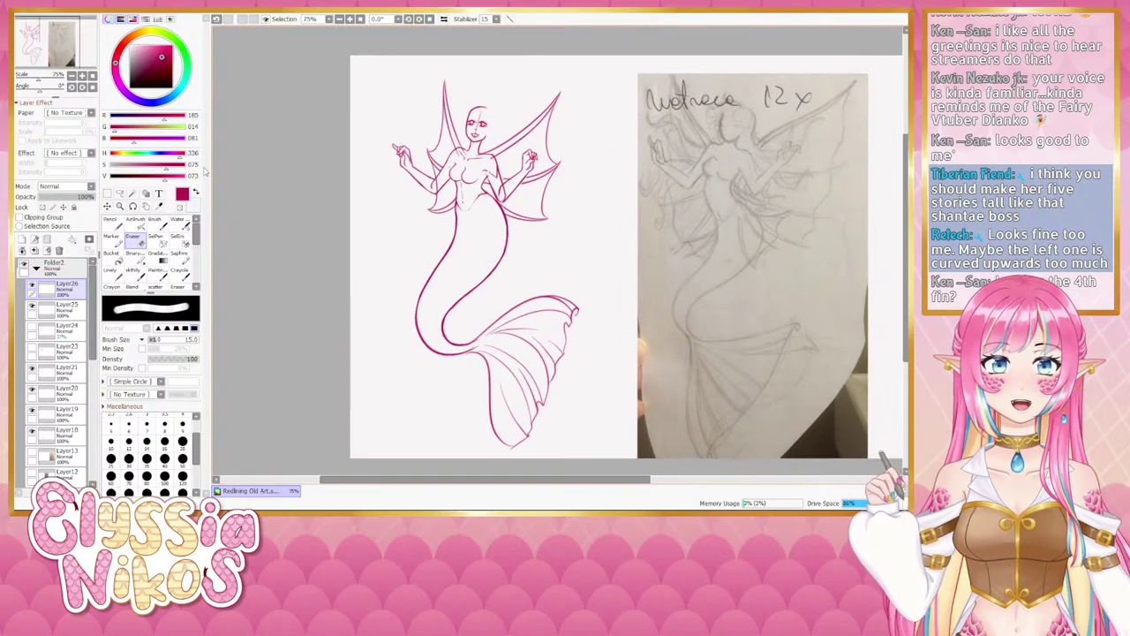
Try to draw a curved line on Layer26 from the right-hand wing's lowest spine tip toward the hip, undoing each stroke.
{"action": "left_click", "coordinate": [82, 76]}
{"action": "left_click", "coordinate": [135, 276]}
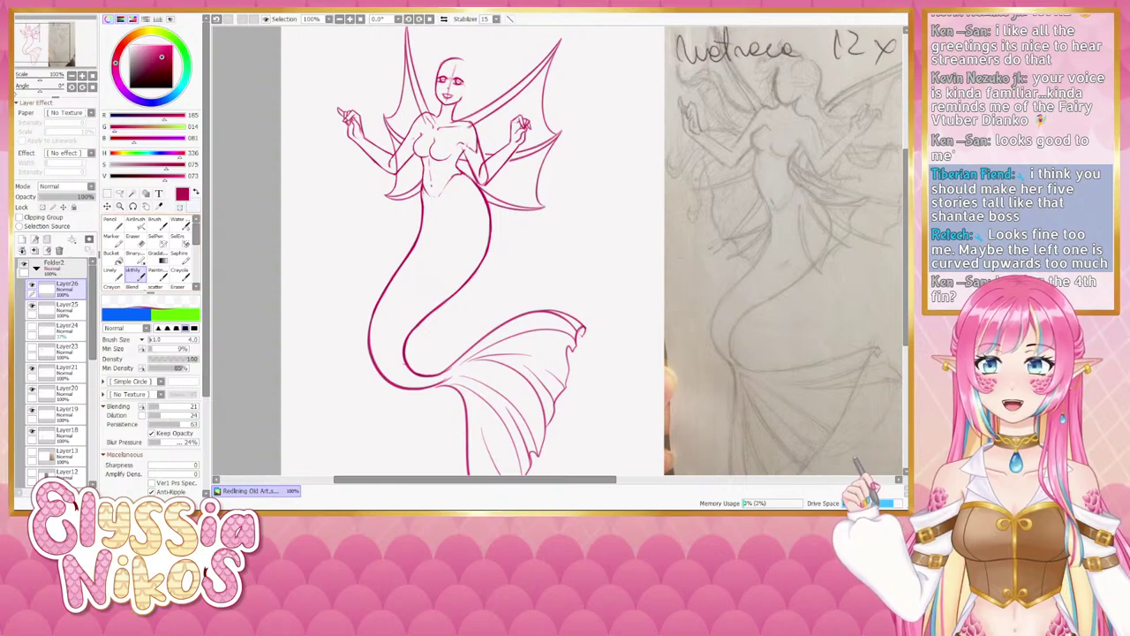
{"action": "left_click_drag", "start_coordinate": [40, 88], "coordinate": [22, 88]}
{"action": "left_click_drag", "start_coordinate": [450, 255], "coordinate": [281, 102]}
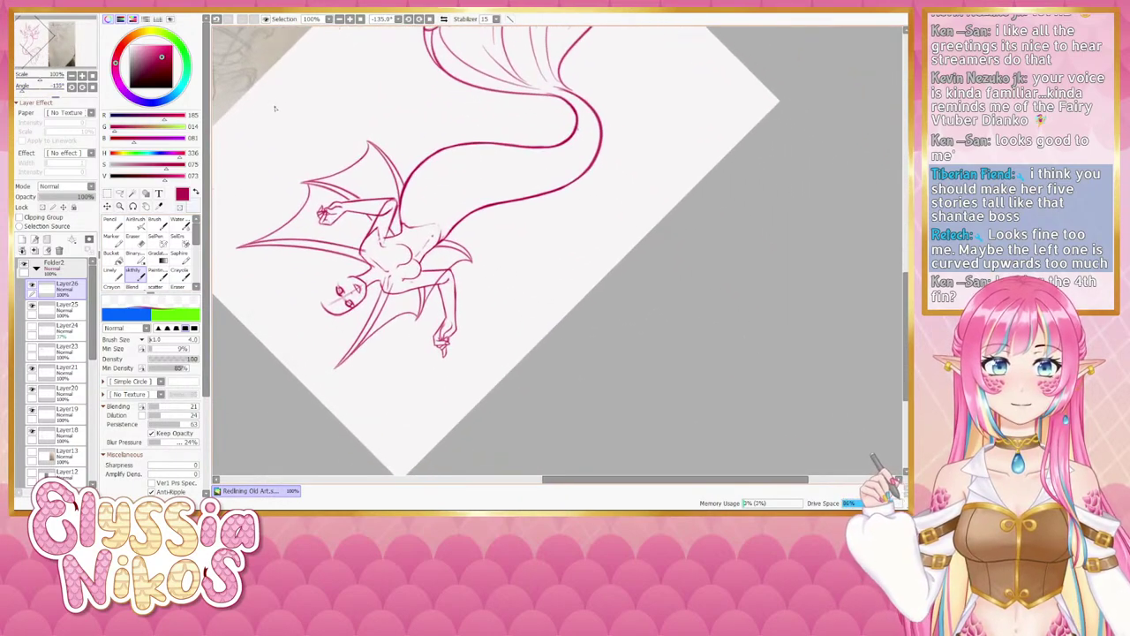
{"action": "key", "text": "End"}
{"action": "key", "text": "End"}
{"action": "key", "text": "End"}
{"action": "key", "text": "End"}
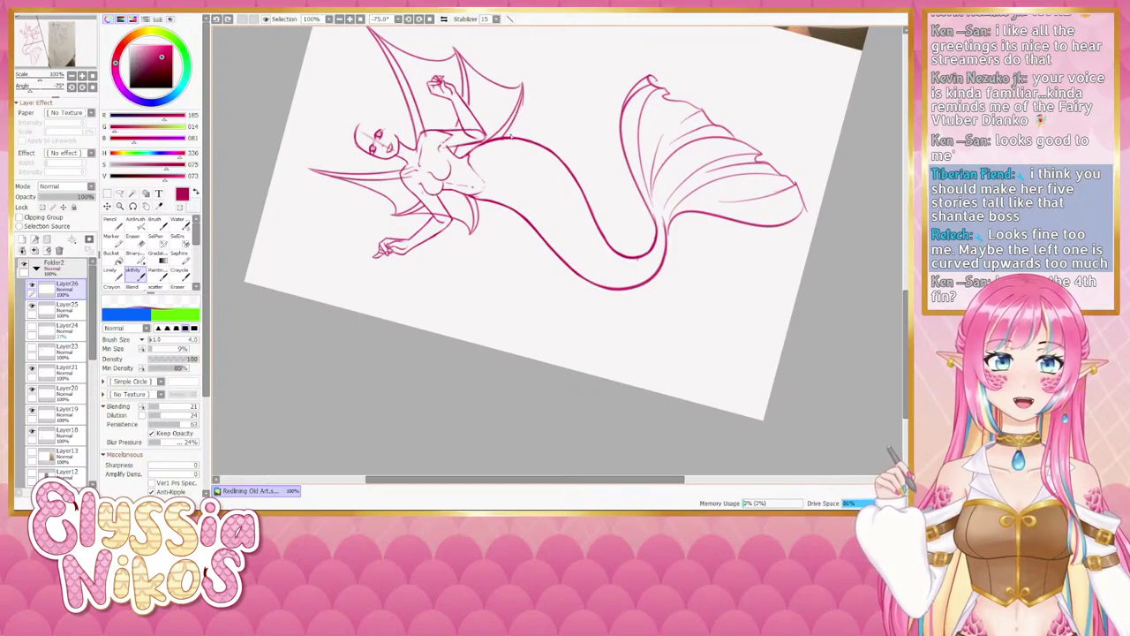
{"action": "left_click_drag", "start_coordinate": [524, 90], "coordinate": [505, 136]}
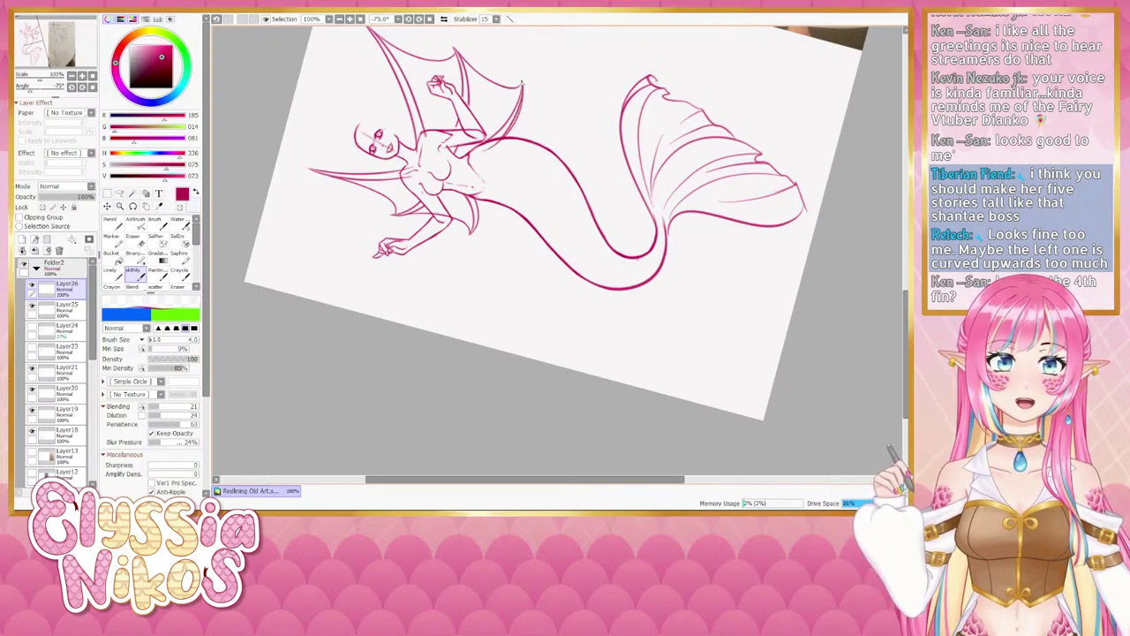
{"action": "left_click_drag", "start_coordinate": [522, 86], "coordinate": [491, 136]}
{"action": "key", "text": "ctrl+z"}
{"action": "left_click_drag", "start_coordinate": [522, 89], "coordinate": [492, 134]}
{"action": "key", "text": "ctrl+z"}
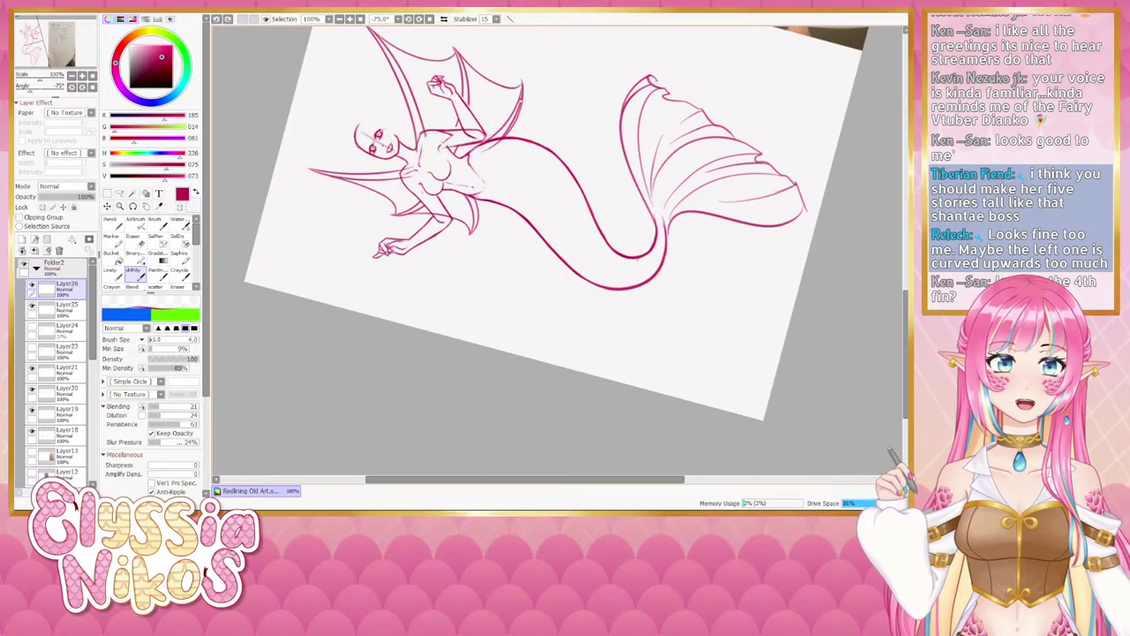
{"action": "left_click_drag", "start_coordinate": [521, 96], "coordinate": [501, 131]}
{"action": "key", "text": "ctrl+z"}
{"action": "key", "text": "ctrl+z"}
{"action": "key", "text": "ctrl+z"}
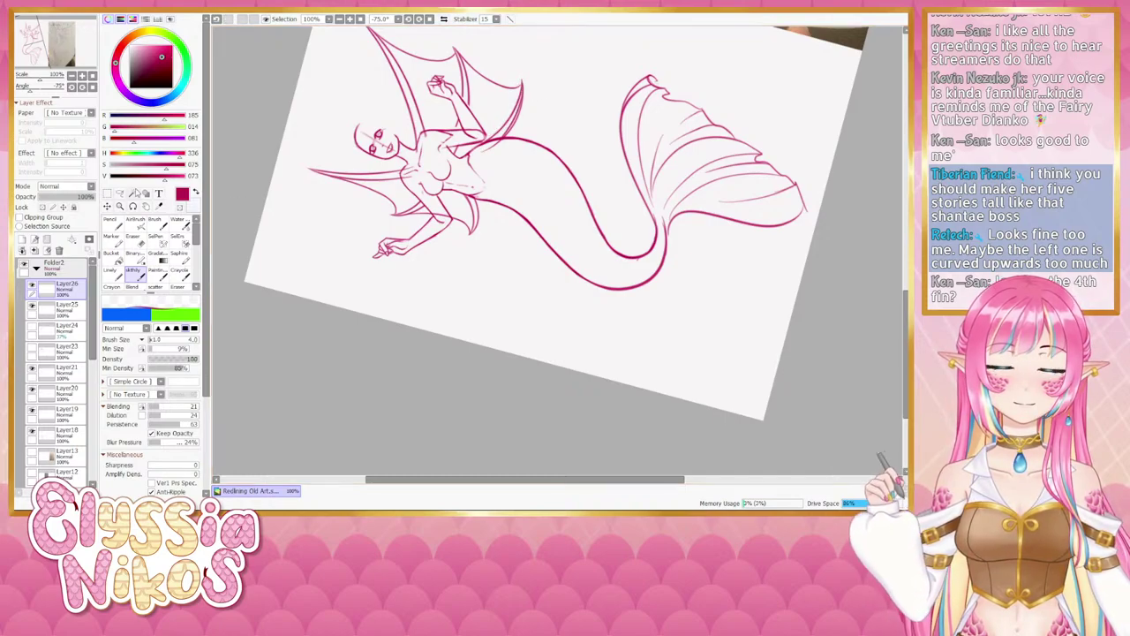
Erase along the right-hand wing's lowest spine and its tip on Layer26 and Layer25 with a size 6 eraser.
{"action": "key", "text": "e"}
{"action": "left_click_drag", "start_coordinate": [509, 116], "coordinate": [522, 82]}
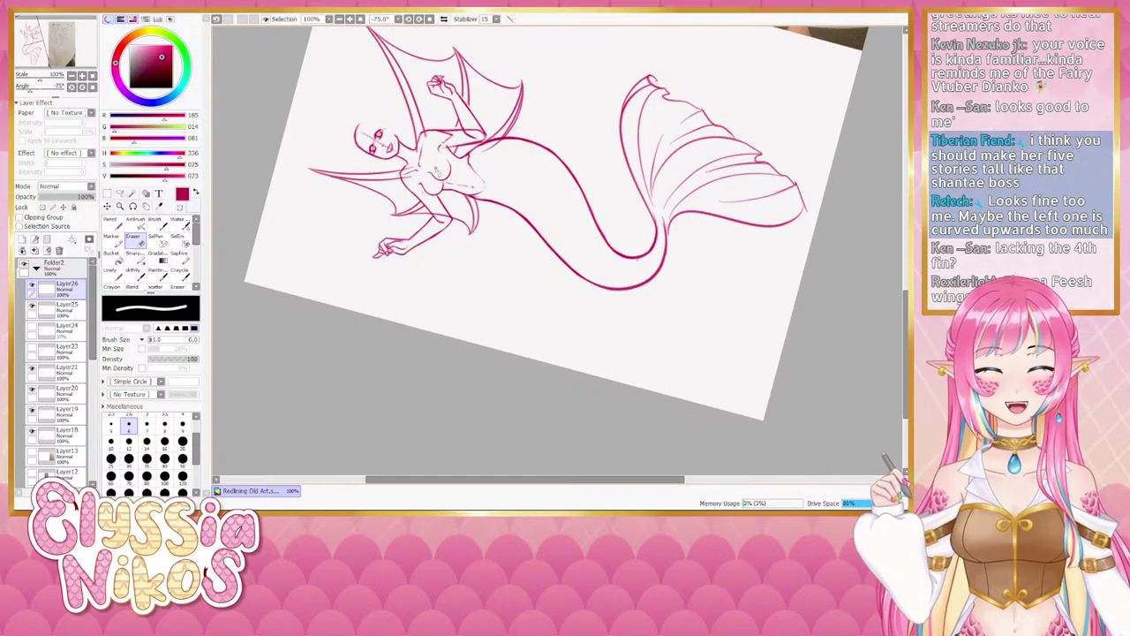
{"action": "left_click", "coordinate": [32, 286]}
{"action": "left_click", "coordinate": [32, 286]}
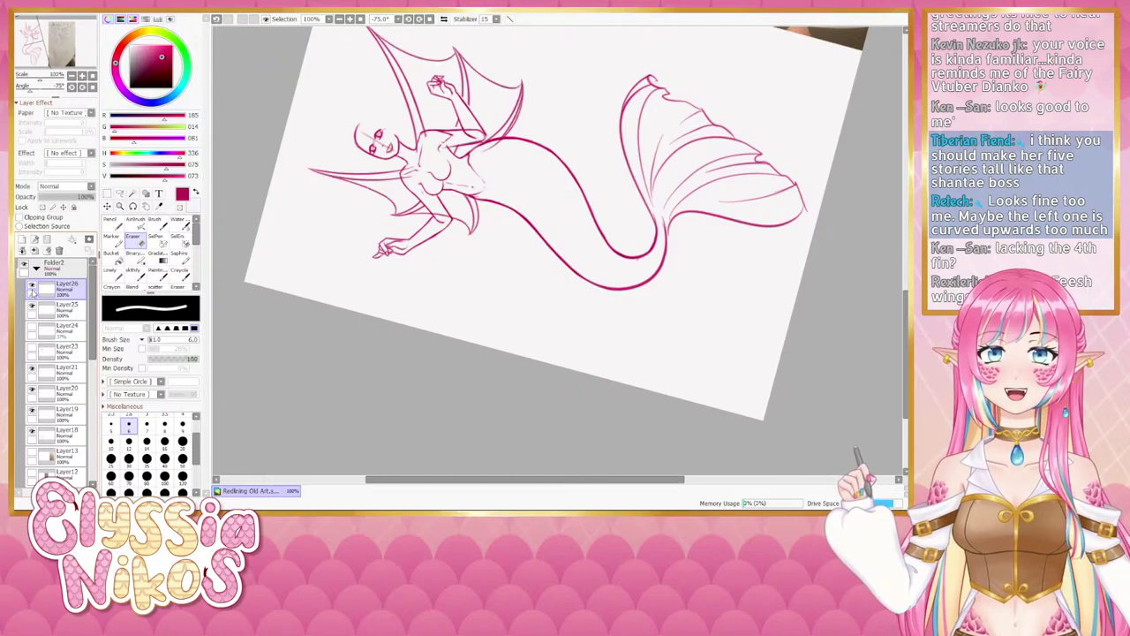
{"action": "left_click", "coordinate": [57, 311]}
{"action": "left_click_drag", "start_coordinate": [519, 111], "coordinate": [496, 146]}
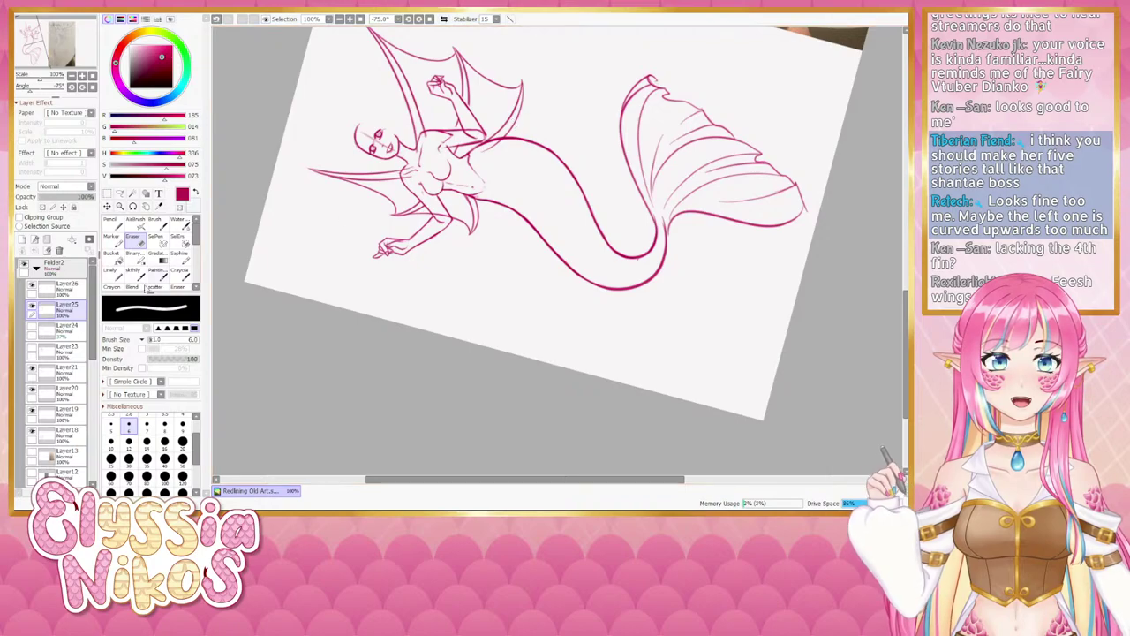
Toggle Layer26 and Layer25 off and on to check their contents, leaving Layer26 active with the line brush.
{"action": "left_click", "coordinate": [32, 286]}
{"action": "left_click", "coordinate": [33, 286]}
{"action": "left_click", "coordinate": [60, 289]}
{"action": "left_click", "coordinate": [132, 273]}
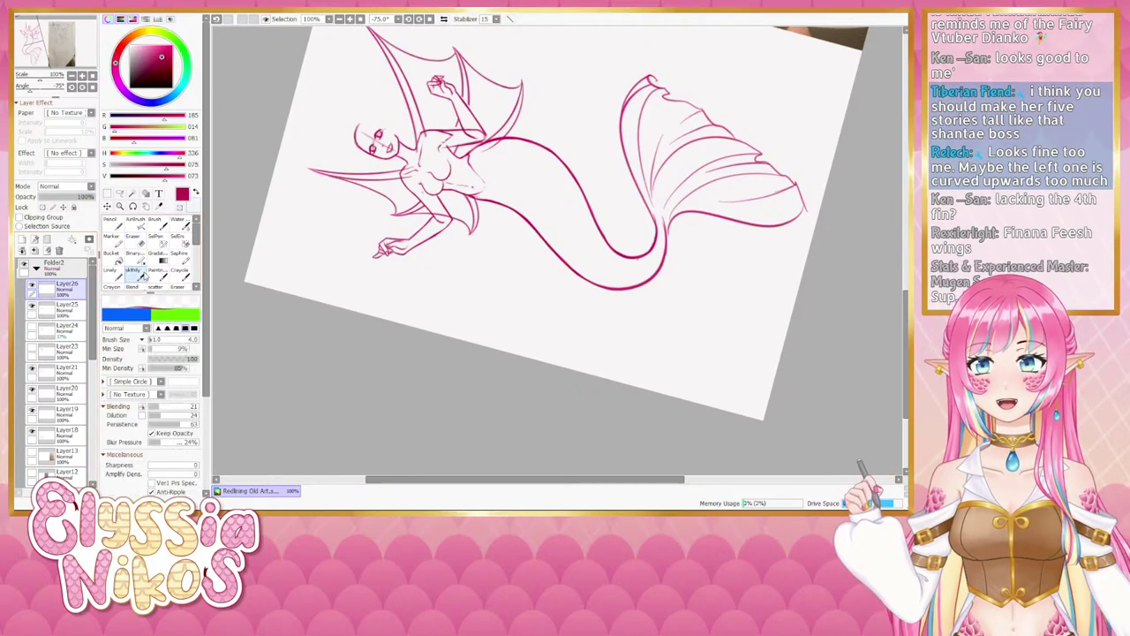
{"action": "left_click", "coordinate": [32, 305]}
{"action": "left_click", "coordinate": [32, 306]}
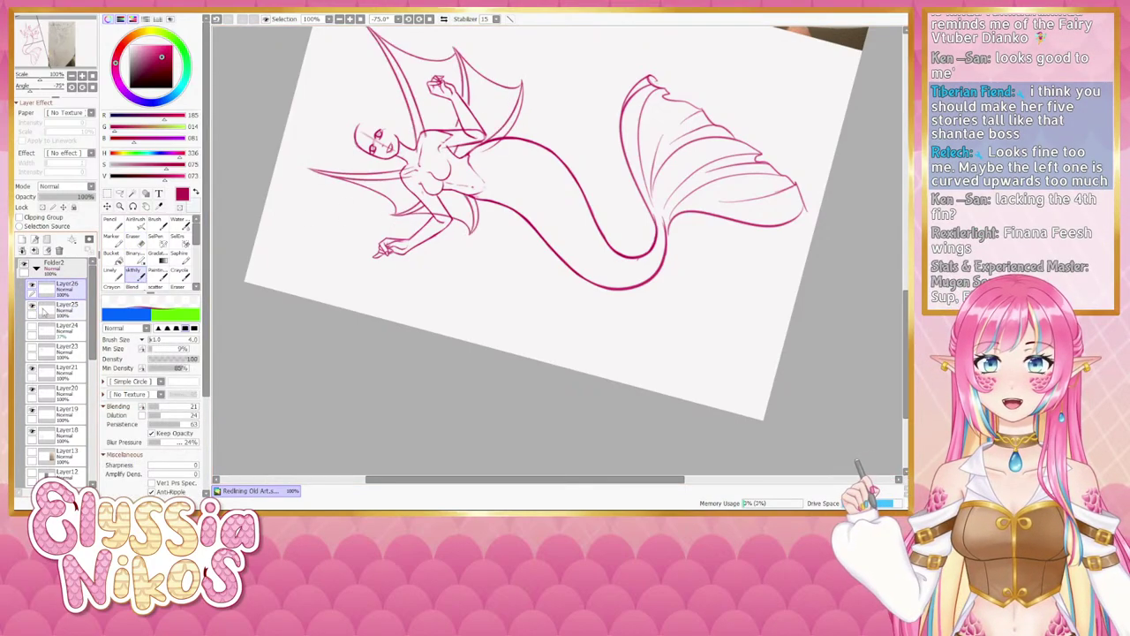
Try to redraw the right-hand wing's lowest spine from its tip inward on Layer25, undoing each stroke.
{"action": "left_click", "coordinate": [66, 309]}
{"action": "key", "text": "ctrl+z"}
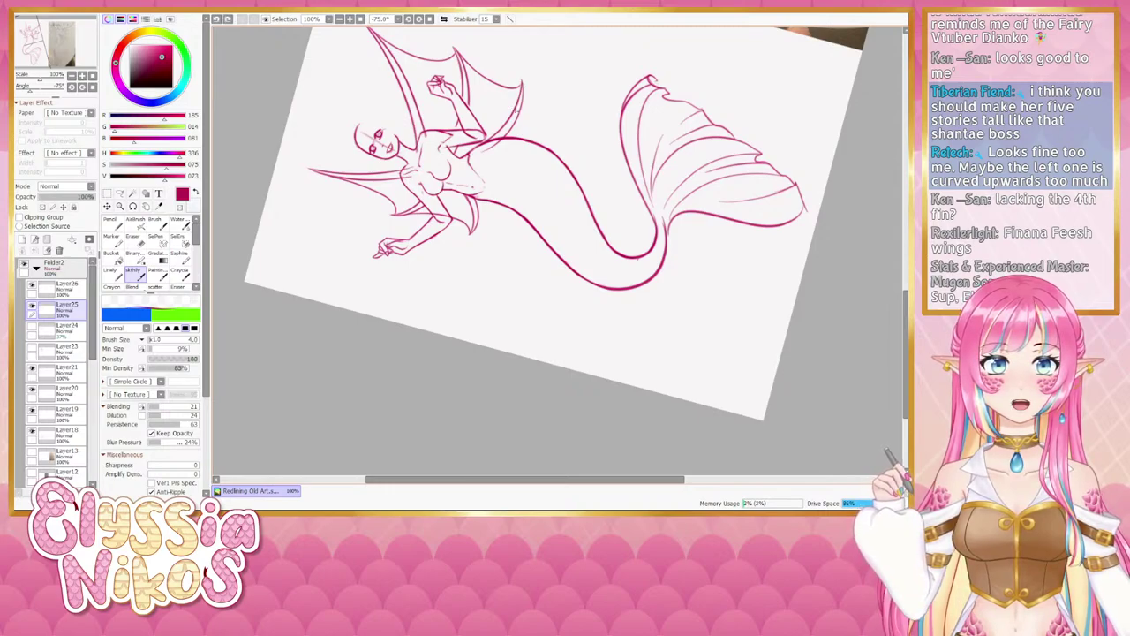
{"action": "key", "text": "ctrl+z"}
{"action": "left_click_drag", "start_coordinate": [523, 83], "coordinate": [514, 122]}
{"action": "key", "text": "ctrl+z"}
{"action": "key", "text": "ctrl+z"}
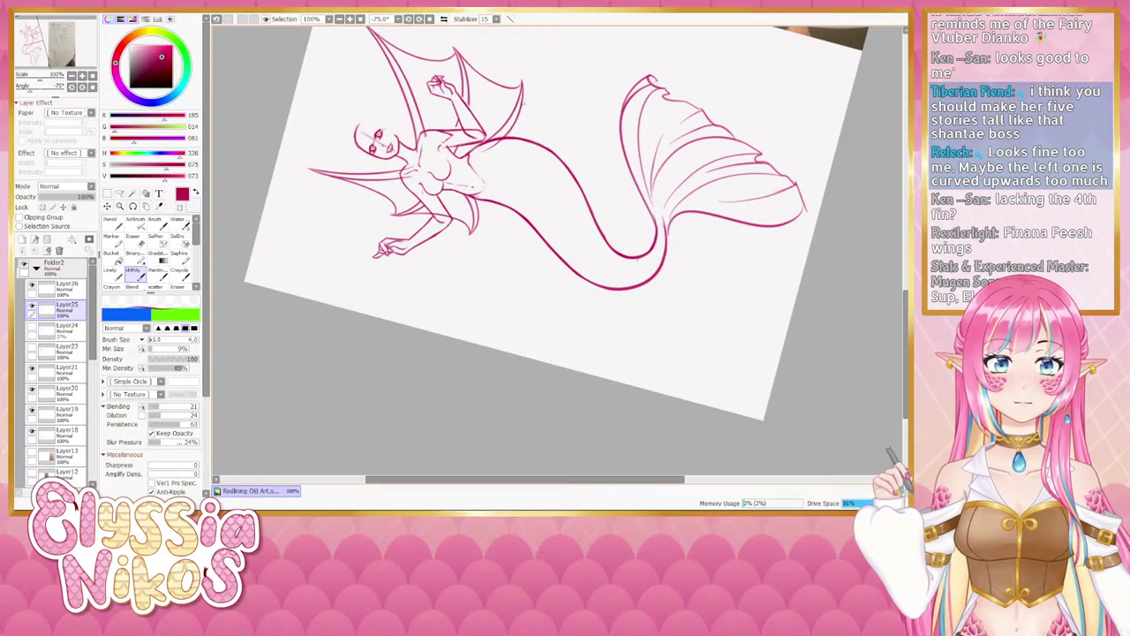
{"action": "key", "text": "e"}
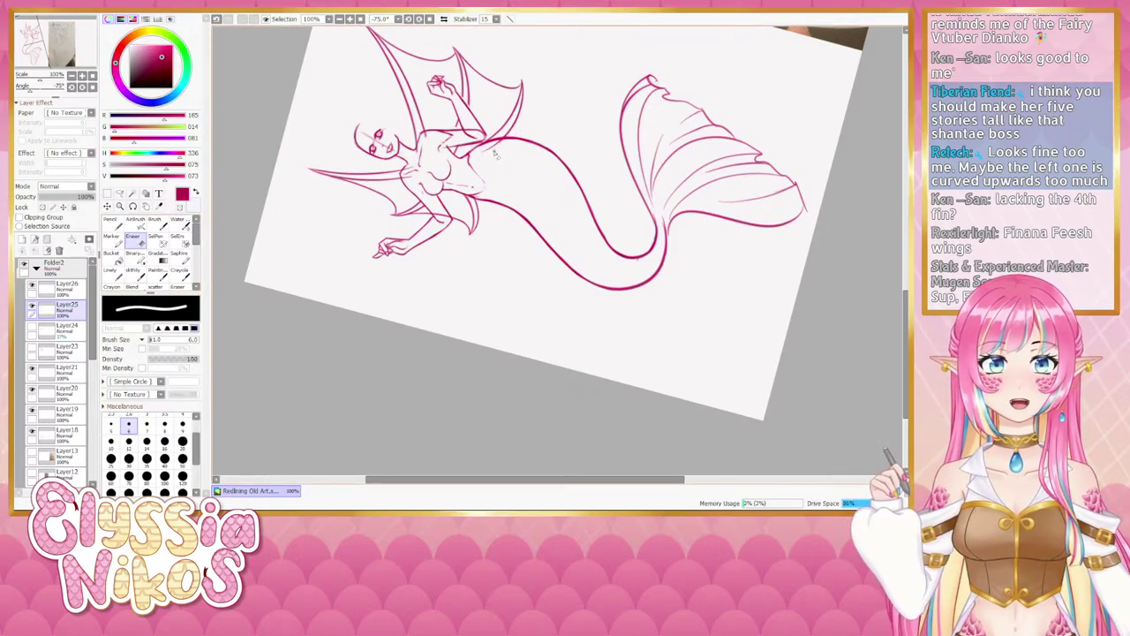
Try to add fine strokes at the right-hand wing's lowest spine tip on Layer26 with a size 2 brush, undoing them.
{"action": "left_click", "coordinate": [94, 86]}
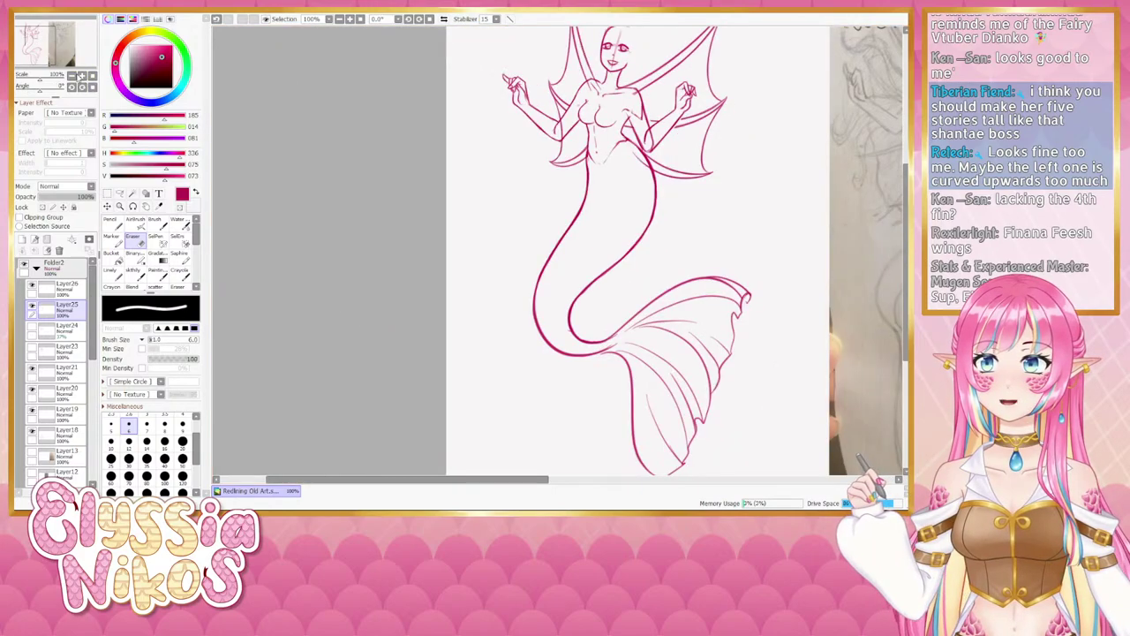
{"action": "left_click", "coordinate": [73, 77]}
{"action": "left_click_drag", "start_coordinate": [467, 122], "coordinate": [356, 133]}
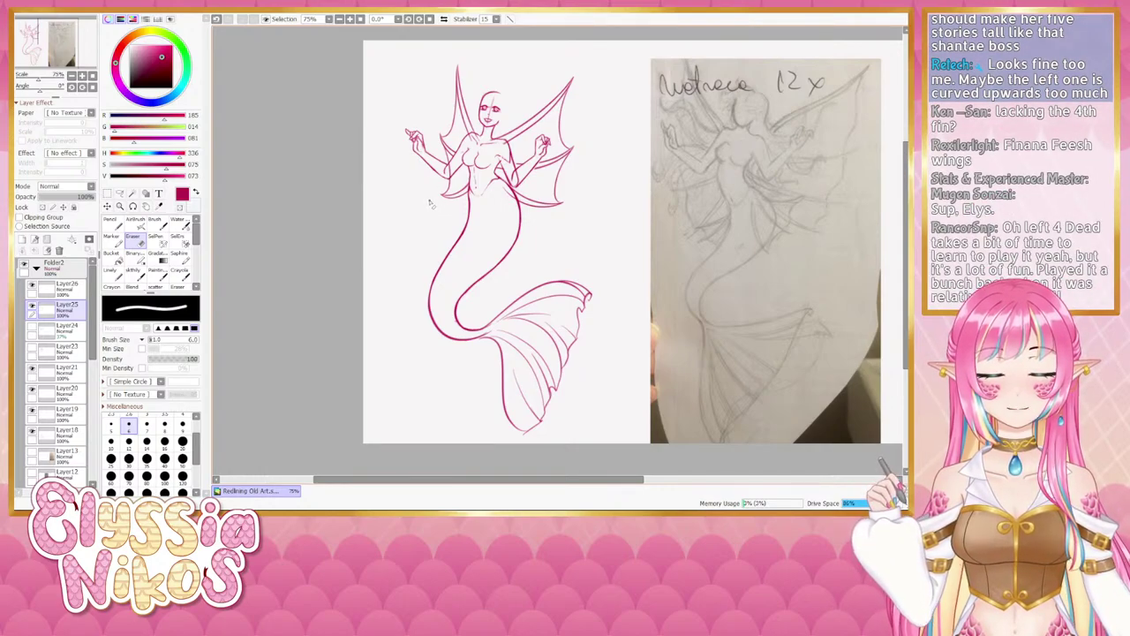
{"action": "left_click_drag", "start_coordinate": [475, 229], "coordinate": [458, 213]}
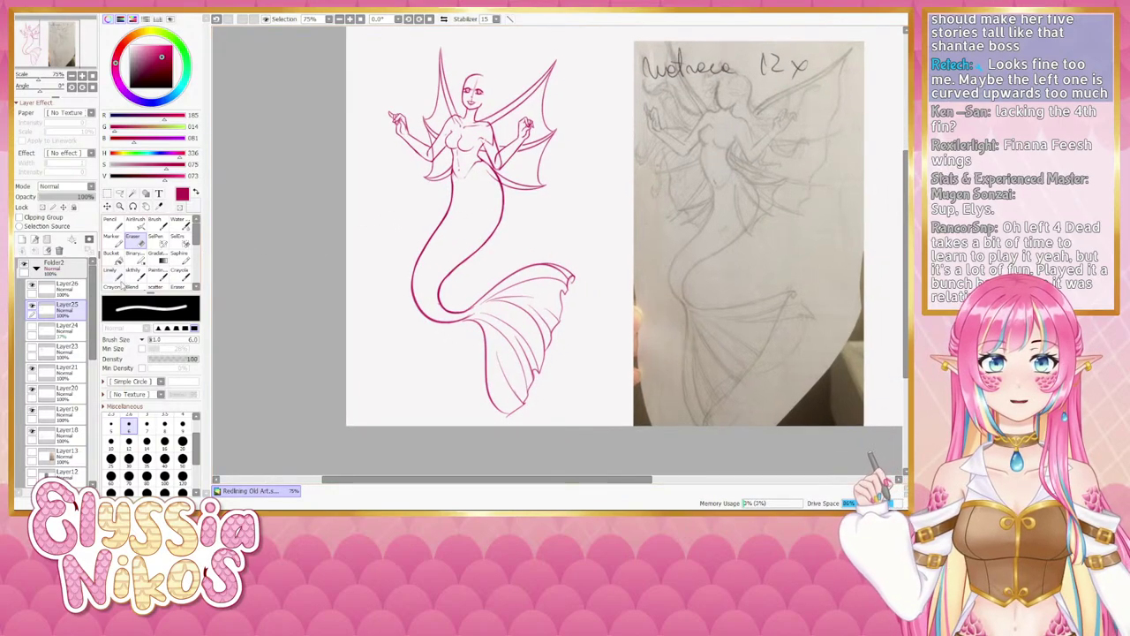
{"action": "left_click", "coordinate": [71, 288]}
{"action": "left_click", "coordinate": [135, 274]}
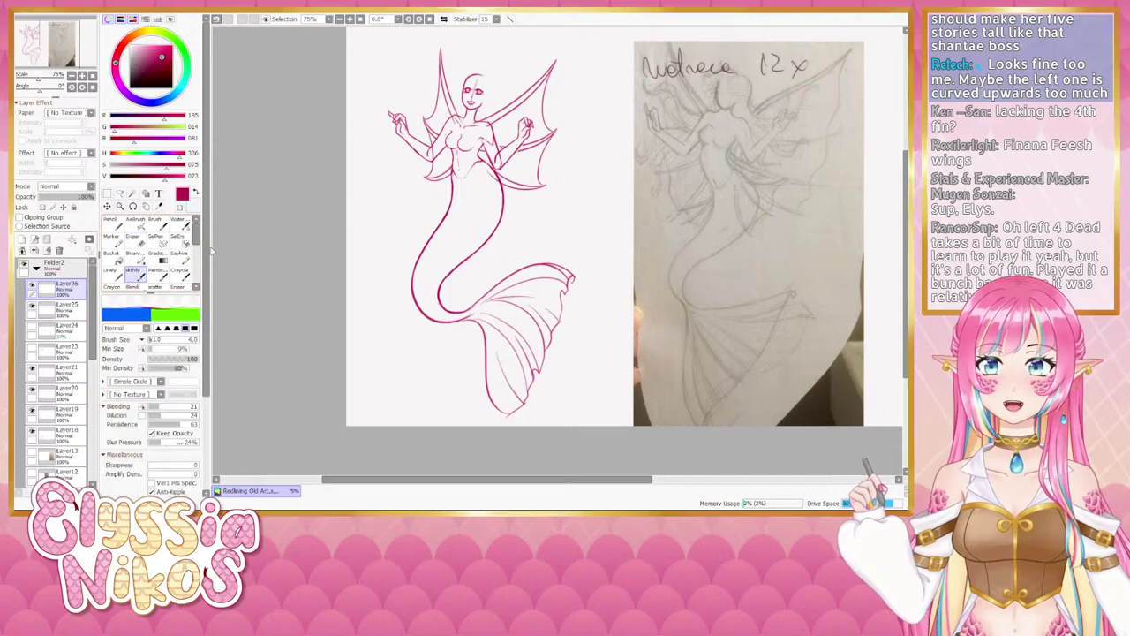
{"action": "key", "text": "ctrl+z"}
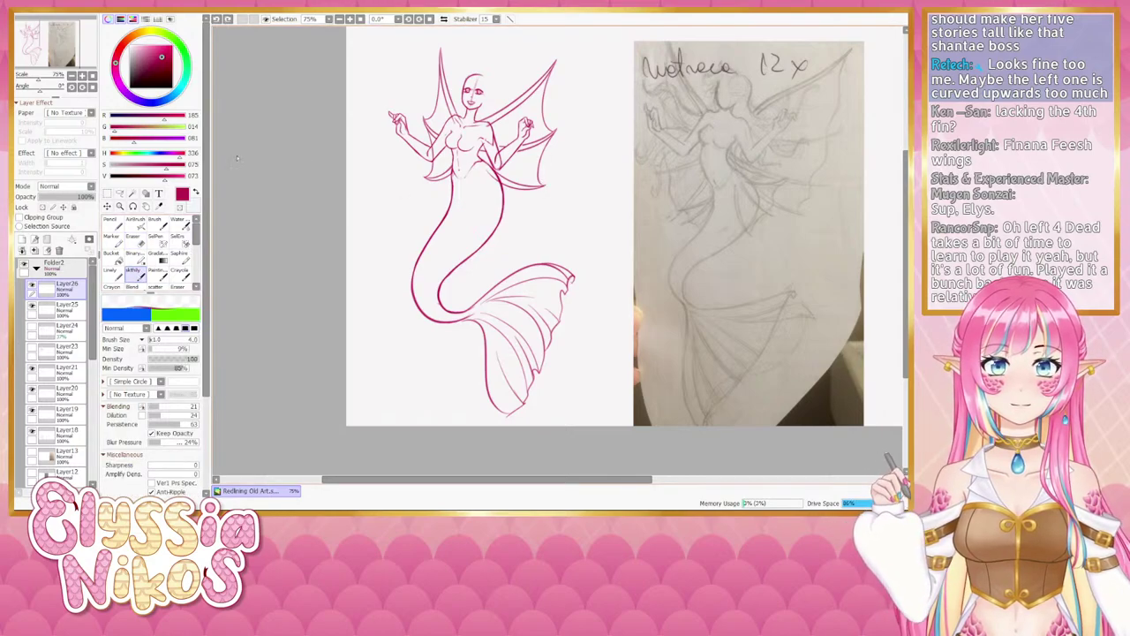
{"action": "key", "text": "Page_Up"}
{"action": "left_click_drag", "start_coordinate": [479, 205], "coordinate": [397, 231]}
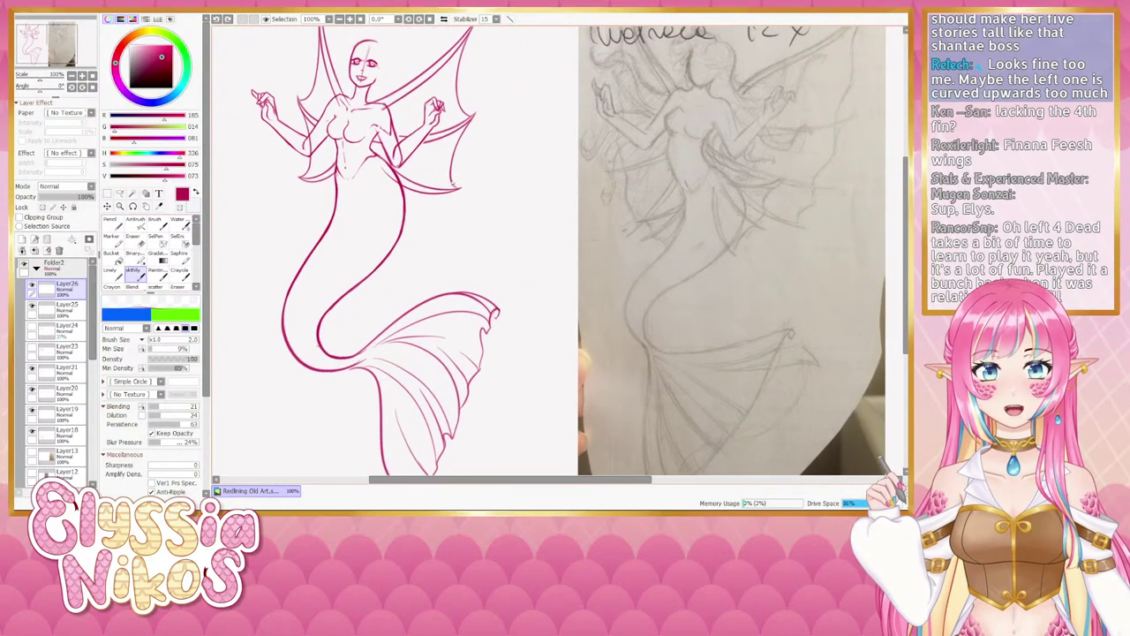
{"action": "key", "text": "ctrl+z"}
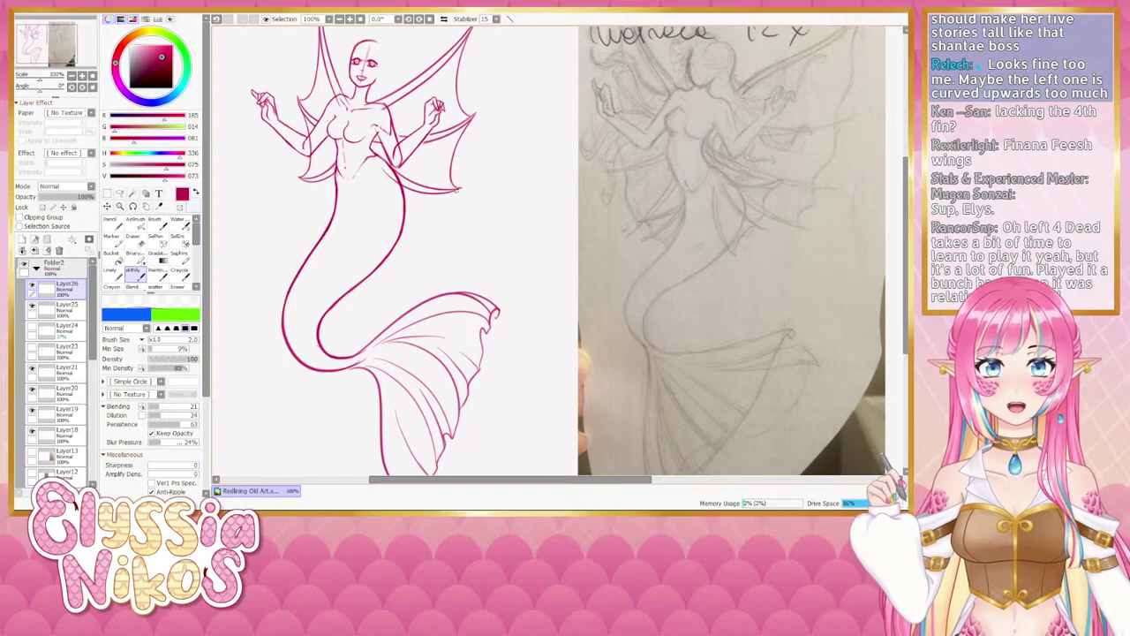
{"action": "key", "text": "ctrl+z"}
{"action": "mouse_move", "coordinate": [474, 198]}
{"action": "left_mouse_down", "text": "ctrl+alt"}
{"action": "mouse_move", "coordinate": [487, 198]}
{"action": "mouse_move", "coordinate": [459, 188]}
{"action": "mouse_move", "coordinate": [470, 223]}
{"action": "mouse_move", "coordinate": [493, 215]}
{"action": "left_mouse_up", "text": "ctrl+alt"}
{"action": "key", "text": "ctrl+z"}
{"action": "key", "text": "ctrl+z"}
{"action": "key", "text": "ctrl+z"}
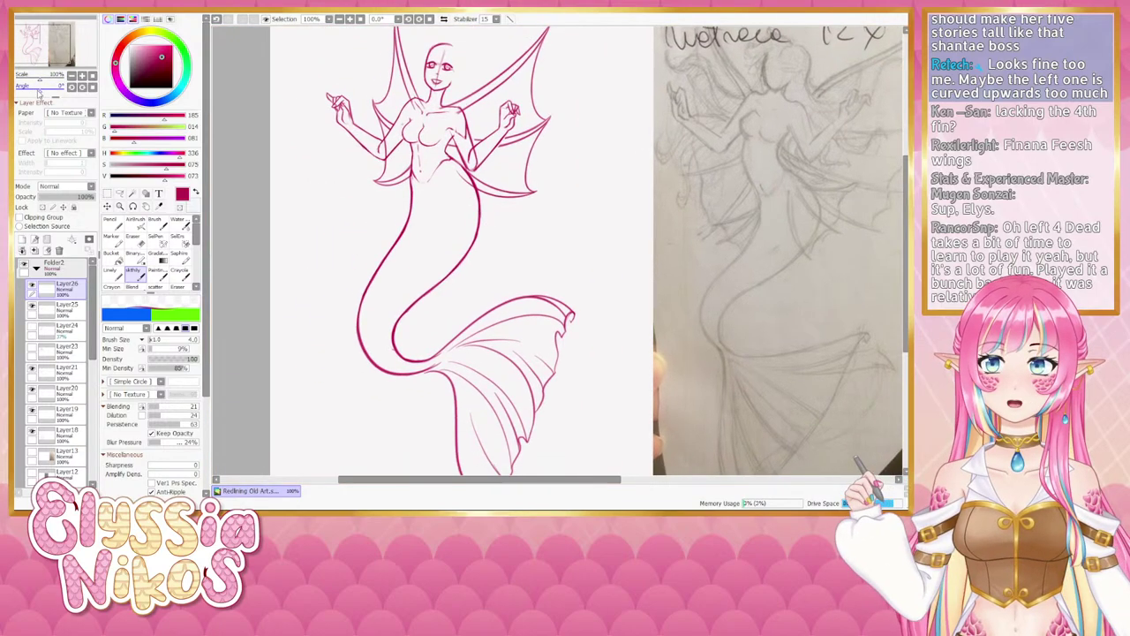
Redraw the right-hand wing's middle spine behind the forearm on Layer25 and trim it with the size 6 eraser.
{"action": "left_click_drag", "start_coordinate": [40, 89], "coordinate": [27, 94]}
{"action": "left_click", "coordinate": [37, 46]}
{"action": "left_click", "coordinate": [32, 305]}
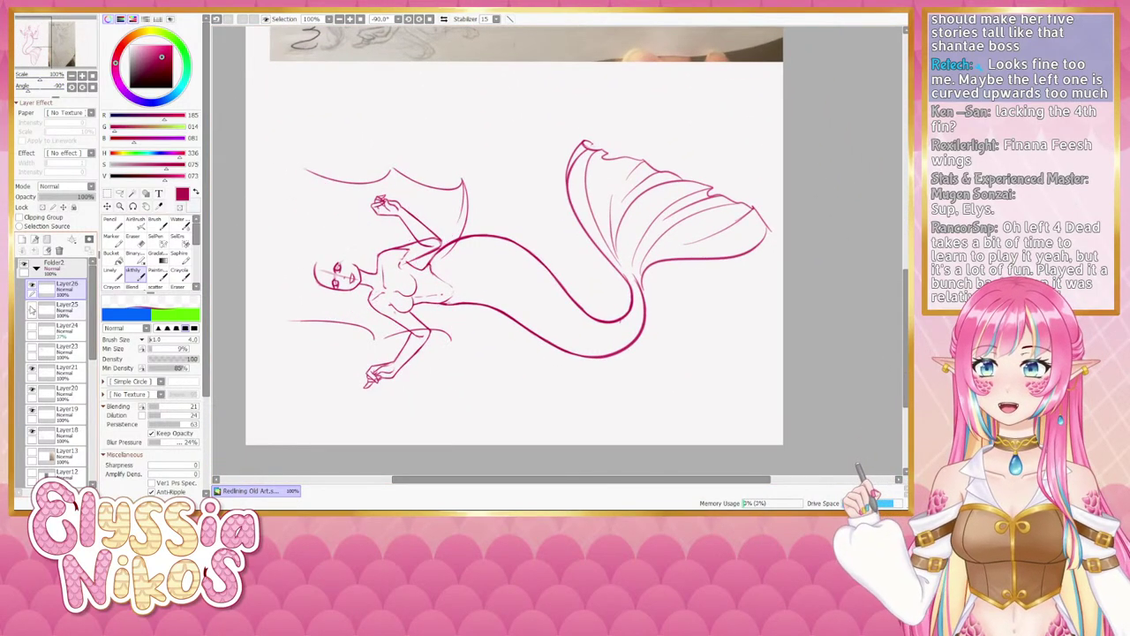
{"action": "left_click", "coordinate": [32, 305]}
{"action": "left_click", "coordinate": [66, 308]}
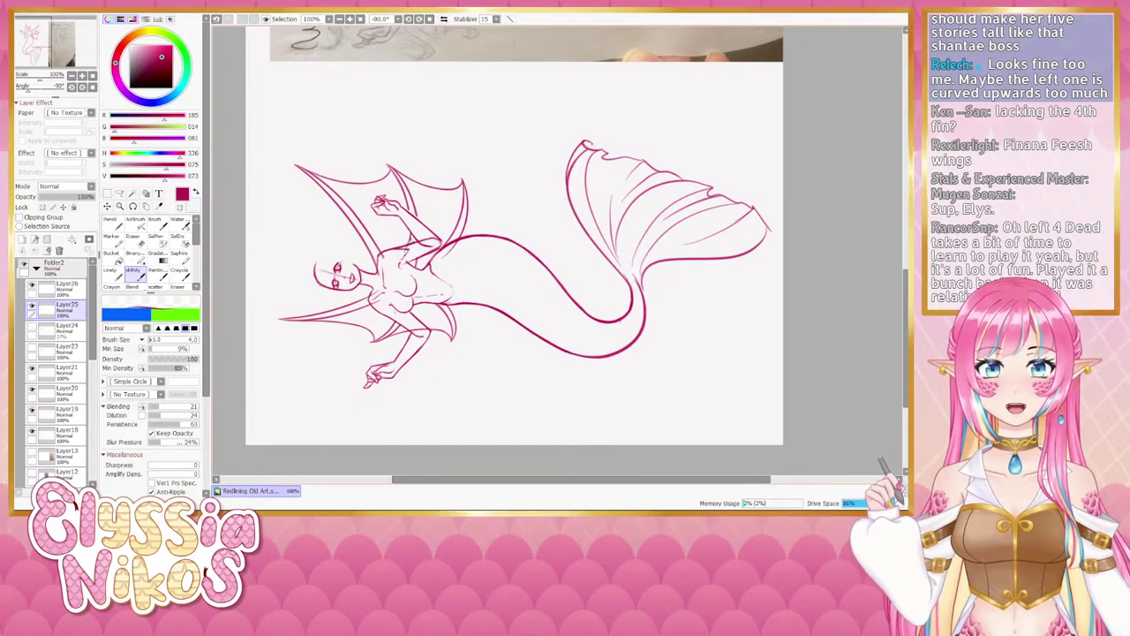
{"action": "key", "text": "ctrl+z"}
{"action": "key", "text": "]"}
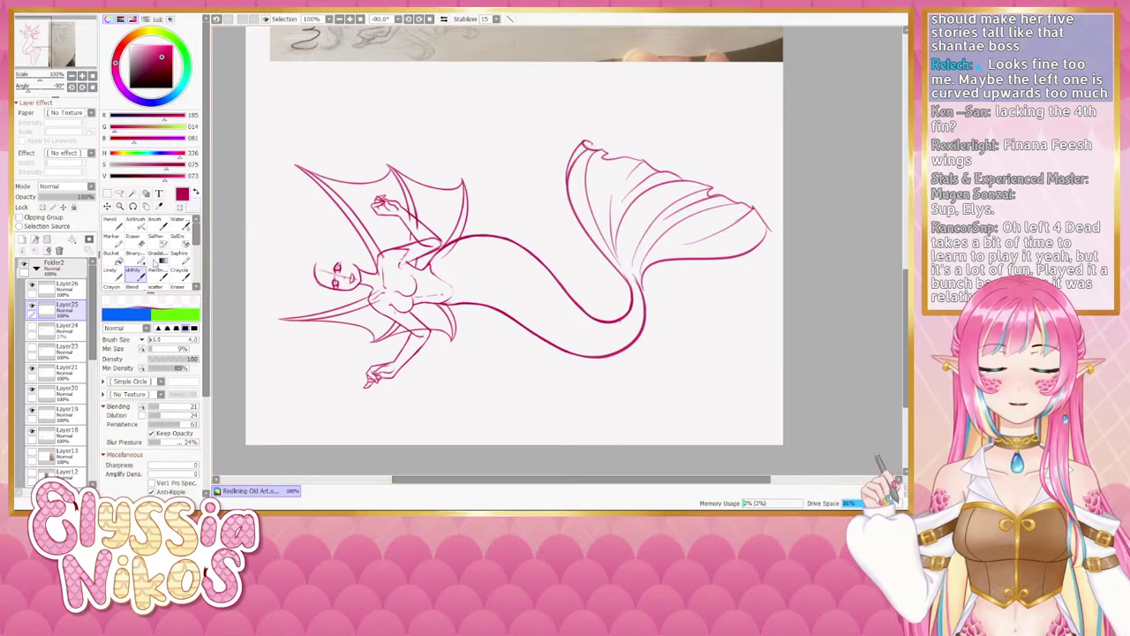
{"action": "key", "text": "e"}
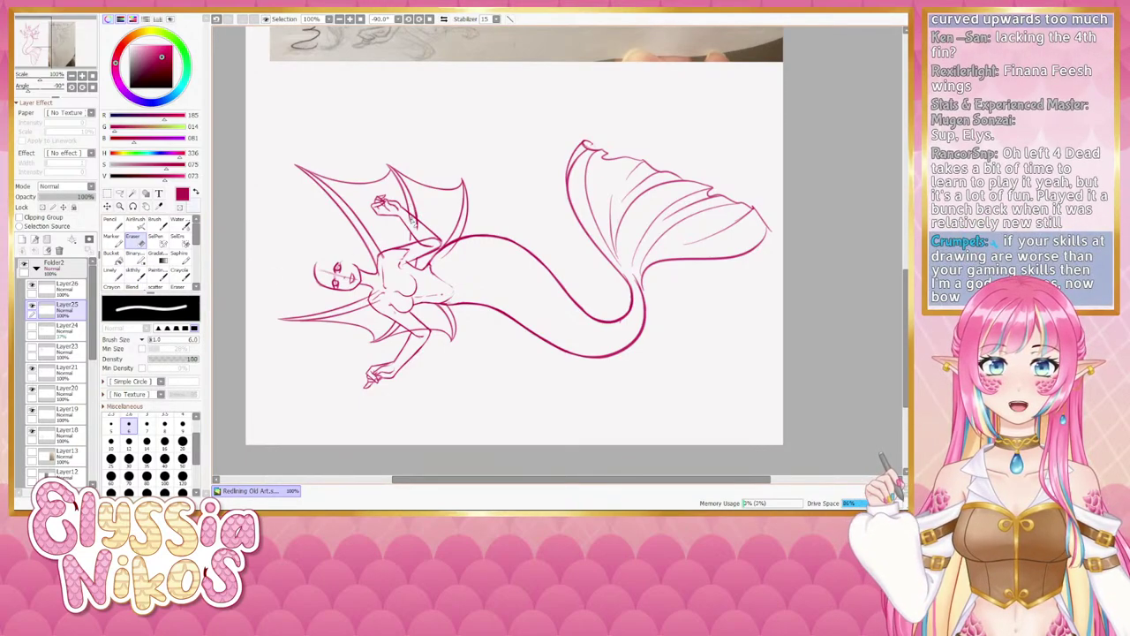
{"action": "left_click_drag", "start_coordinate": [410, 202], "coordinate": [413, 226]}
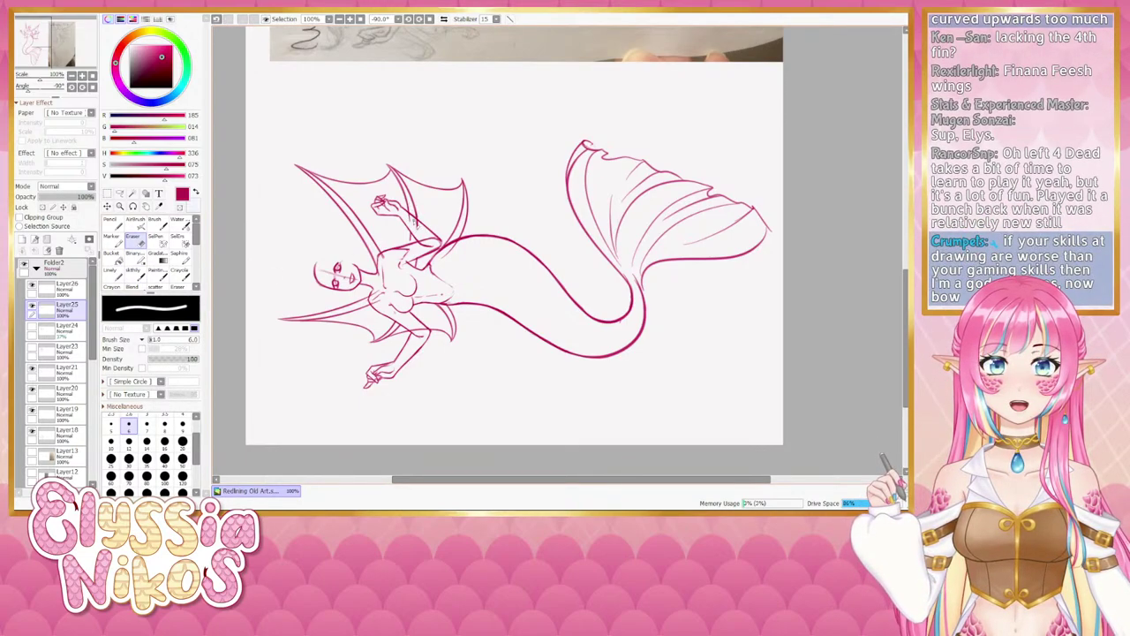
{"action": "left_click", "coordinate": [92, 87]}
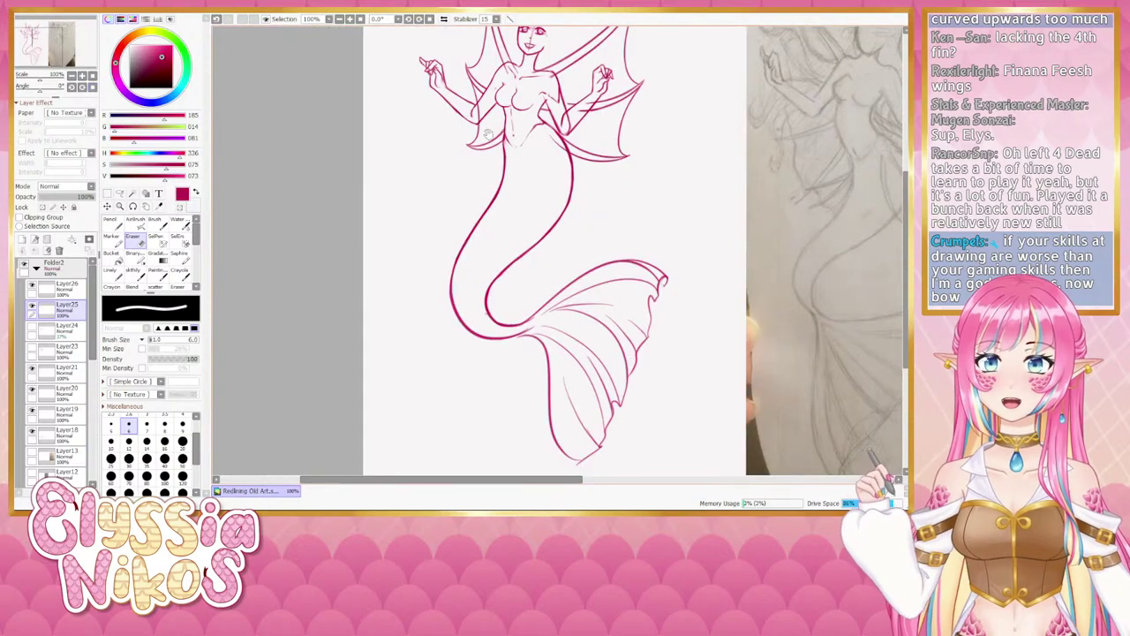
{"action": "left_click_drag", "start_coordinate": [544, 148], "coordinate": [500, 171]}
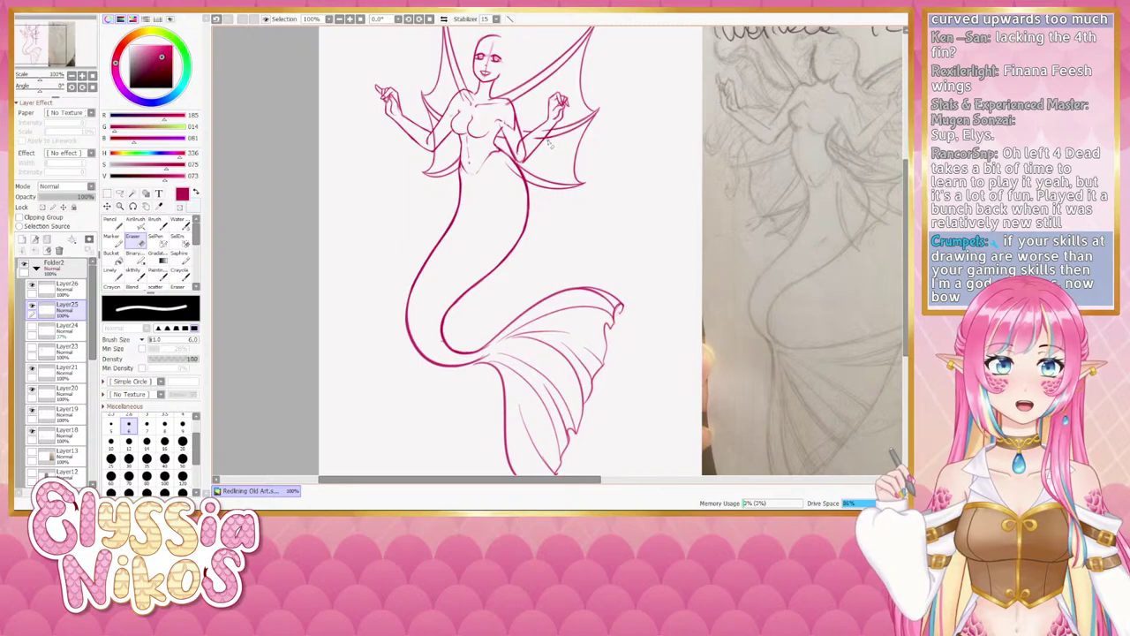
Thicken the right-hand wing's middle spine toward the body on Layer25 with a size 6 brush.
{"action": "left_click_drag", "start_coordinate": [54, 86], "coordinate": [33, 90]}
{"action": "left_click_drag", "start_coordinate": [413, 230], "coordinate": [398, 197]}
{"action": "left_click_drag", "start_coordinate": [33, 89], "coordinate": [29, 88]}
{"action": "left_click", "coordinate": [137, 273]}
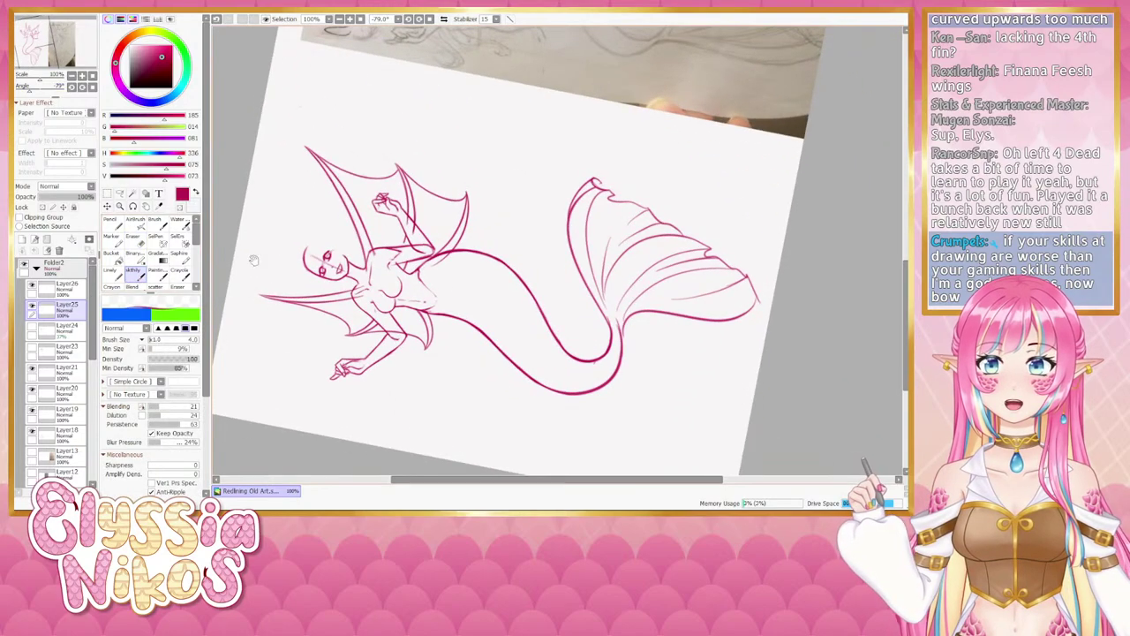
{"action": "left_click_drag", "start_coordinate": [387, 256], "coordinate": [390, 203]}
{"action": "key", "text": "]"}
{"action": "key", "text": "]"}
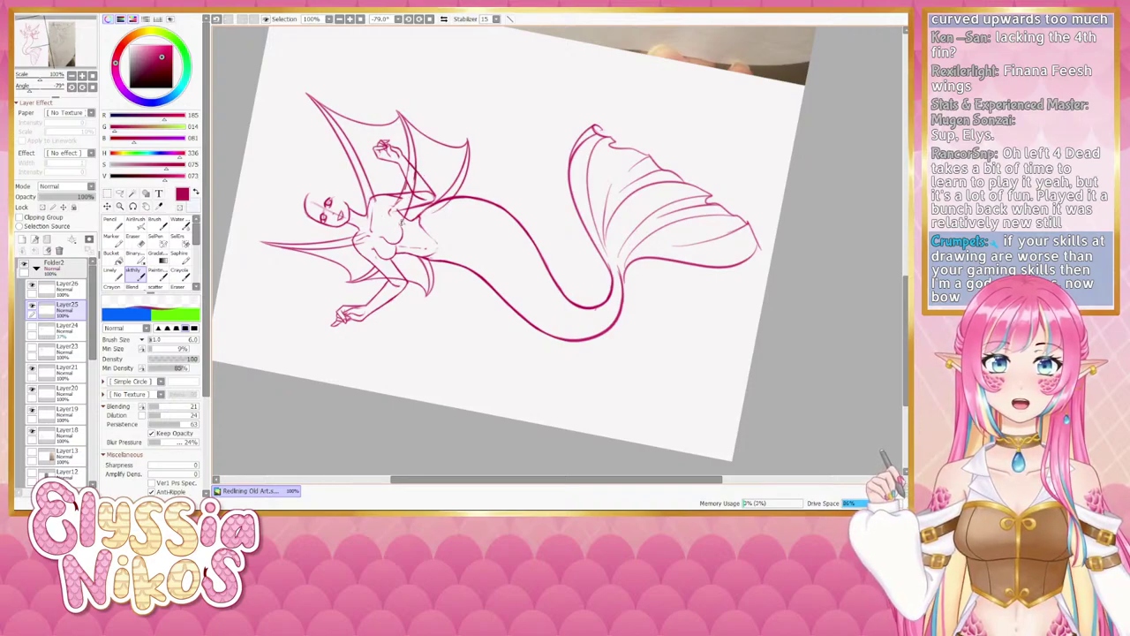
Erase the spine line crossing the right-hand forearm on Layer25, enlarging the eraser to size 8.
{"action": "key", "text": "e"}
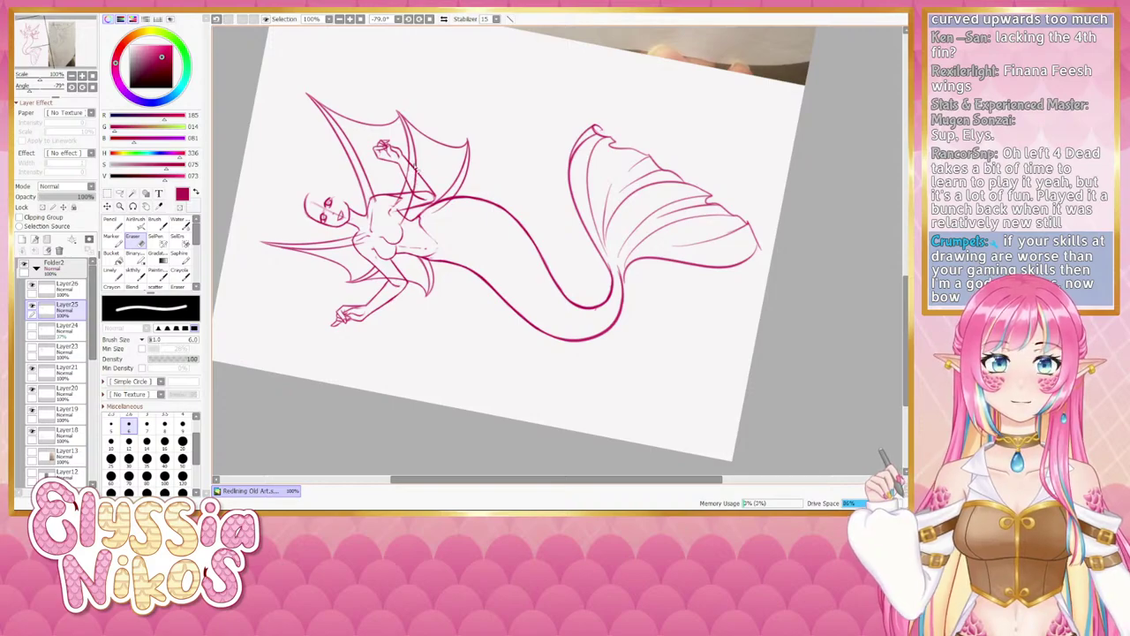
{"action": "left_click", "coordinate": [93, 87]}
{"action": "left_click_drag", "start_coordinate": [528, 178], "coordinate": [406, 222]}
{"action": "key", "text": "bracketright"}
{"action": "key", "text": "bracketright"}
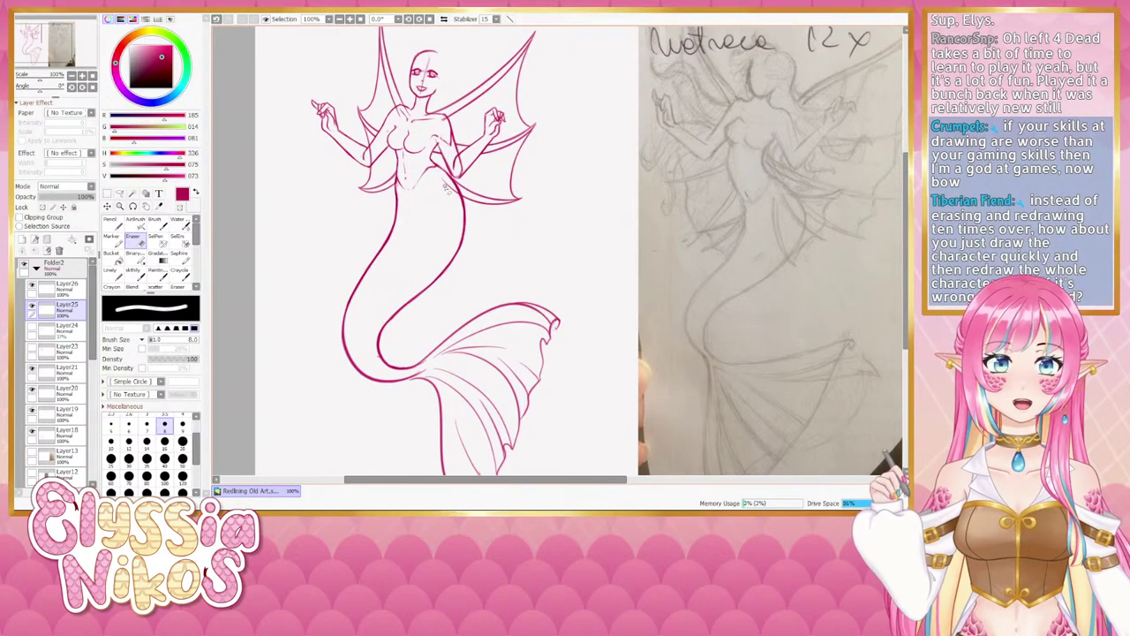
{"action": "left_click", "coordinate": [72, 76]}
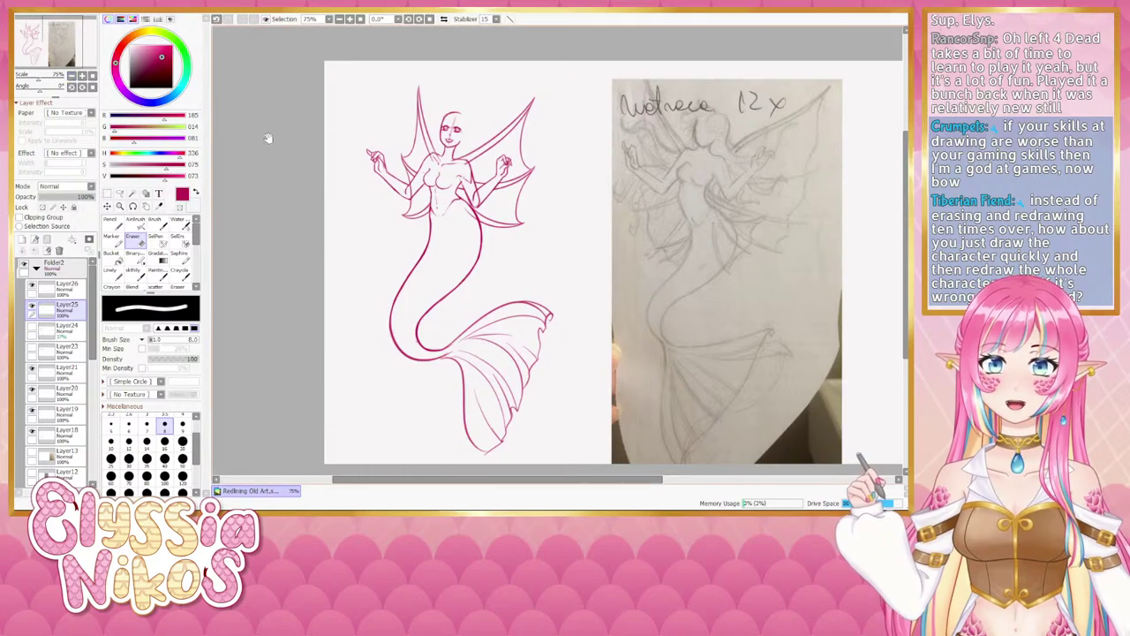
{"action": "left_click_drag", "start_coordinate": [384, 149], "coordinate": [362, 144]}
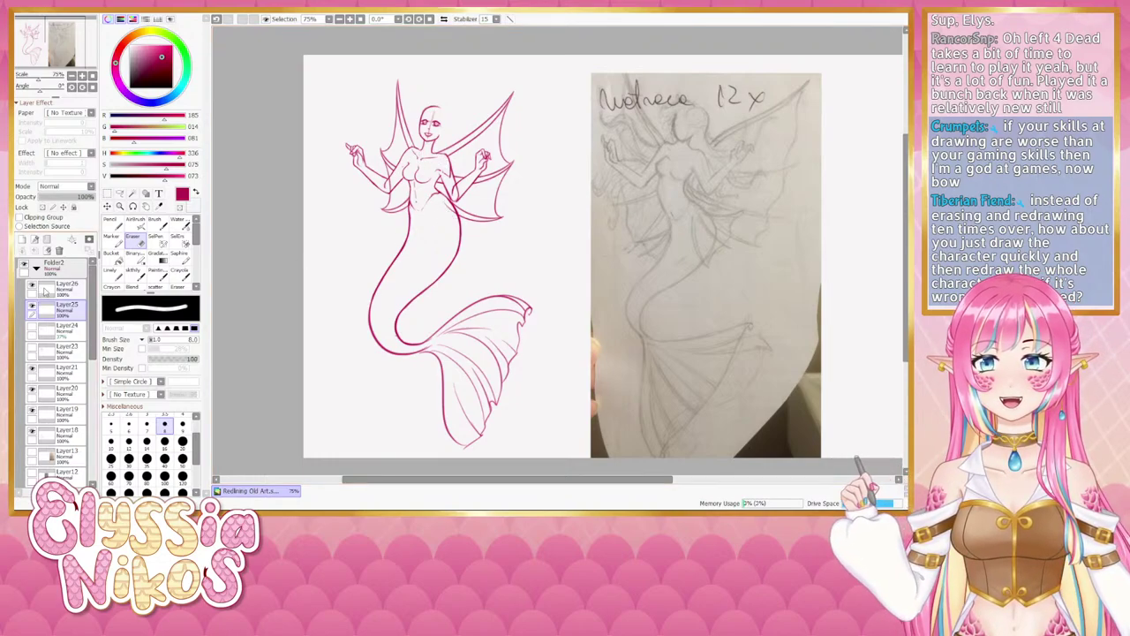
Check Layer24's rough wing sketch by toggling its visibility and delete Layer24.
{"action": "left_click", "coordinate": [73, 290]}
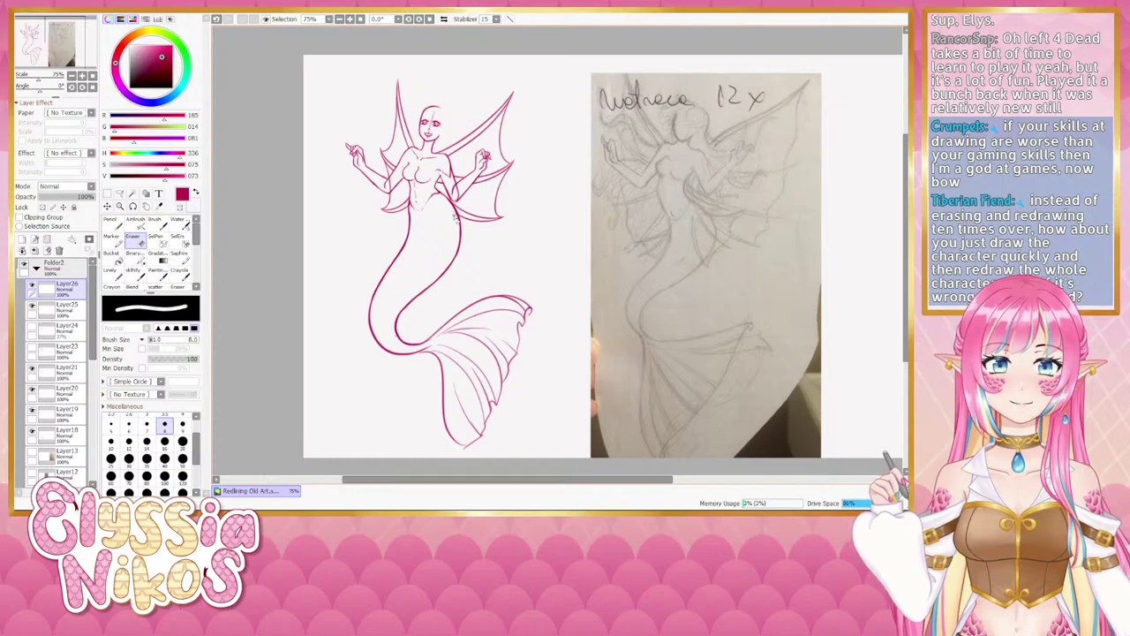
{"action": "left_click", "coordinate": [33, 328]}
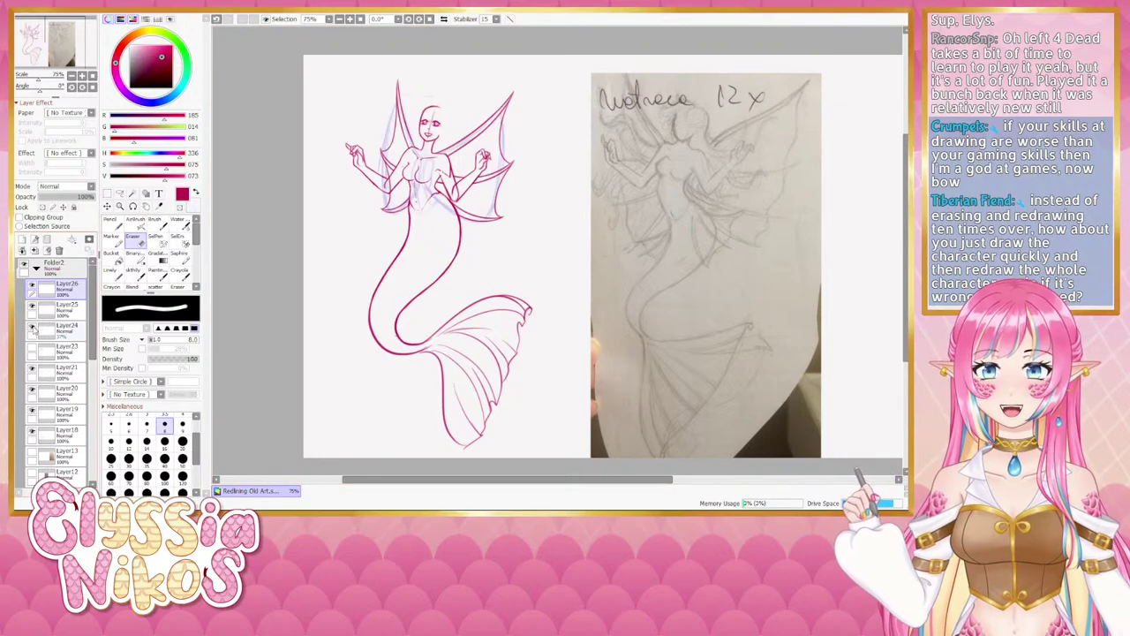
{"action": "left_click", "coordinate": [33, 329]}
{"action": "left_click", "coordinate": [33, 329]}
{"action": "left_click", "coordinate": [32, 328]}
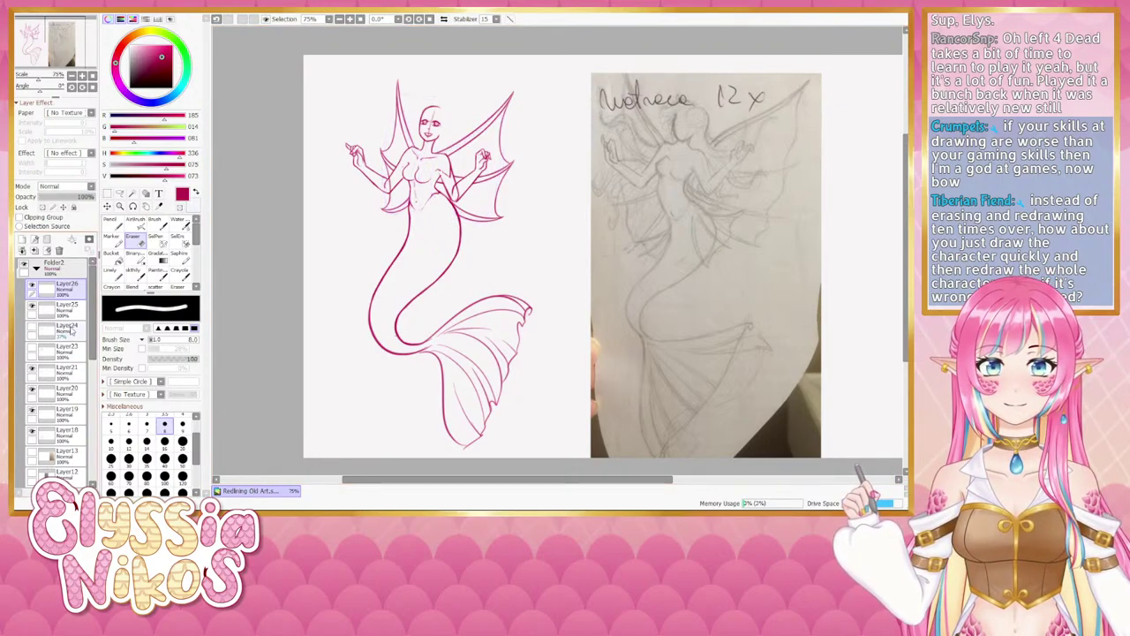
{"action": "left_click", "coordinate": [74, 330]}
{"action": "left_click", "coordinate": [60, 251]}
Compare both wings of the mermaid in mirrored and normal view.
{"action": "left_click_drag", "start_coordinate": [227, 273], "coordinate": [218, 275]}
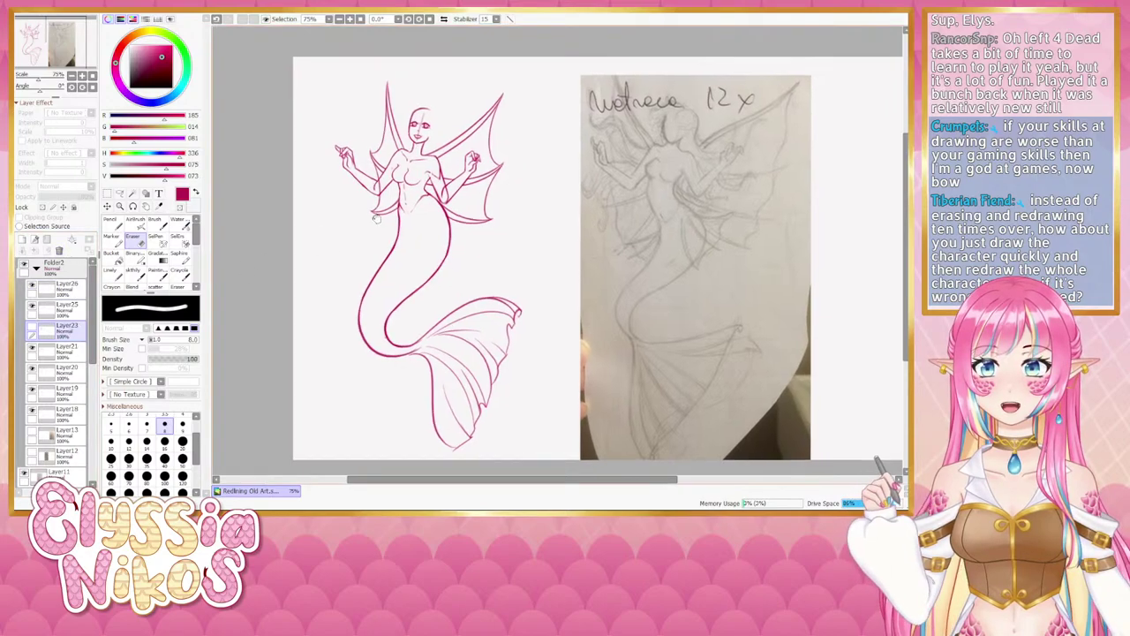
{"action": "left_click", "coordinate": [444, 20]}
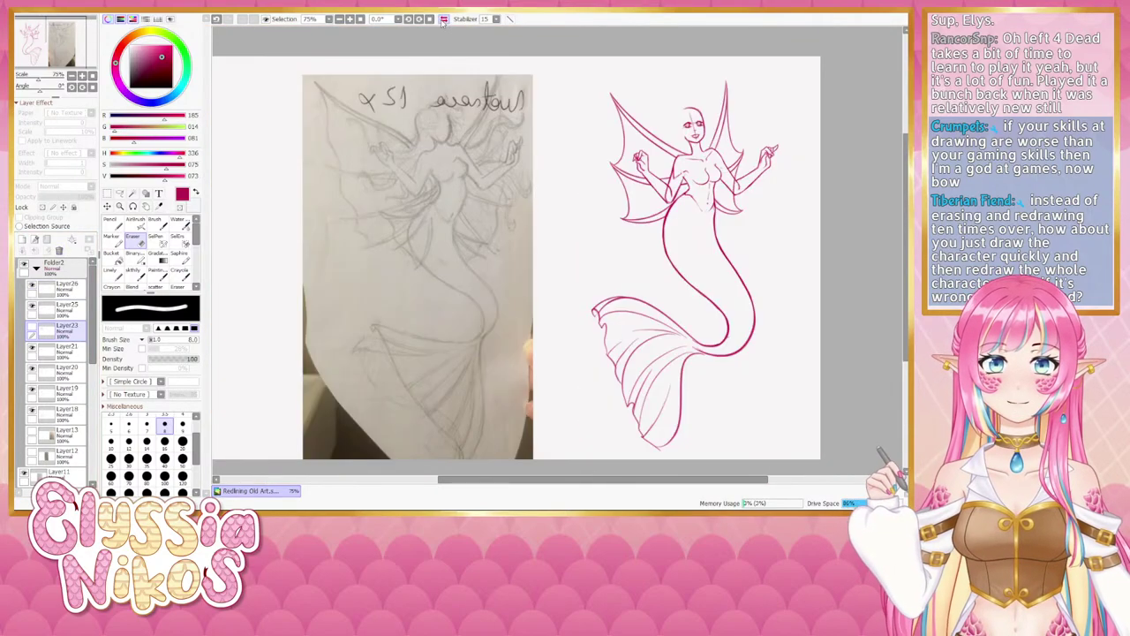
{"action": "left_click_drag", "start_coordinate": [479, 38], "coordinate": [380, 79]}
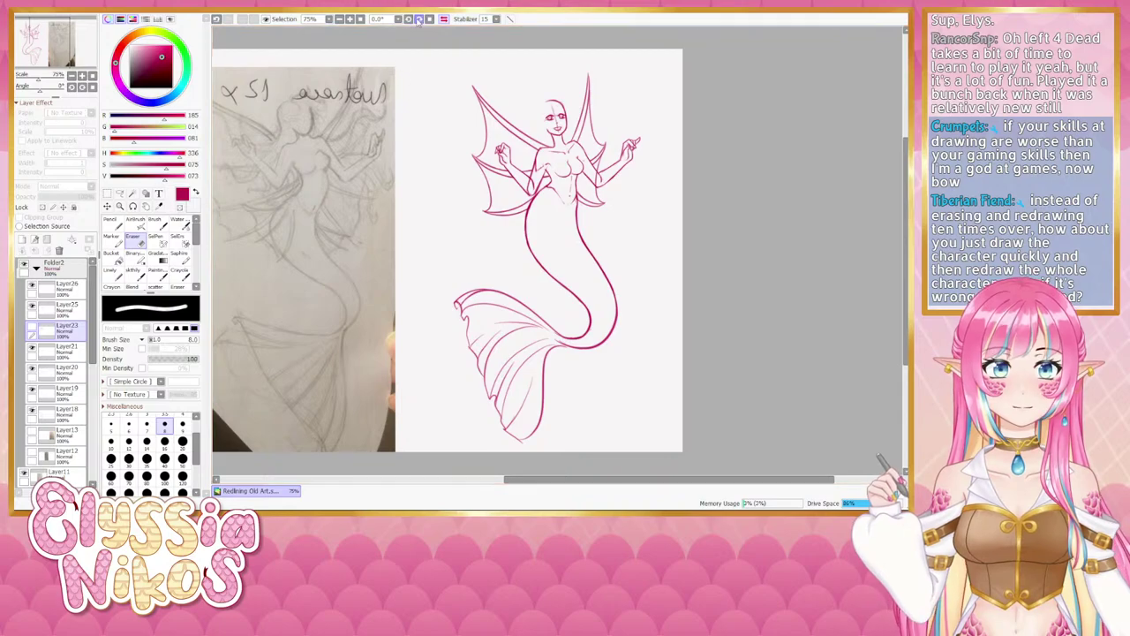
{"action": "left_click", "coordinate": [443, 20]}
{"action": "left_click_drag", "start_coordinate": [398, 162], "coordinate": [279, 205]}
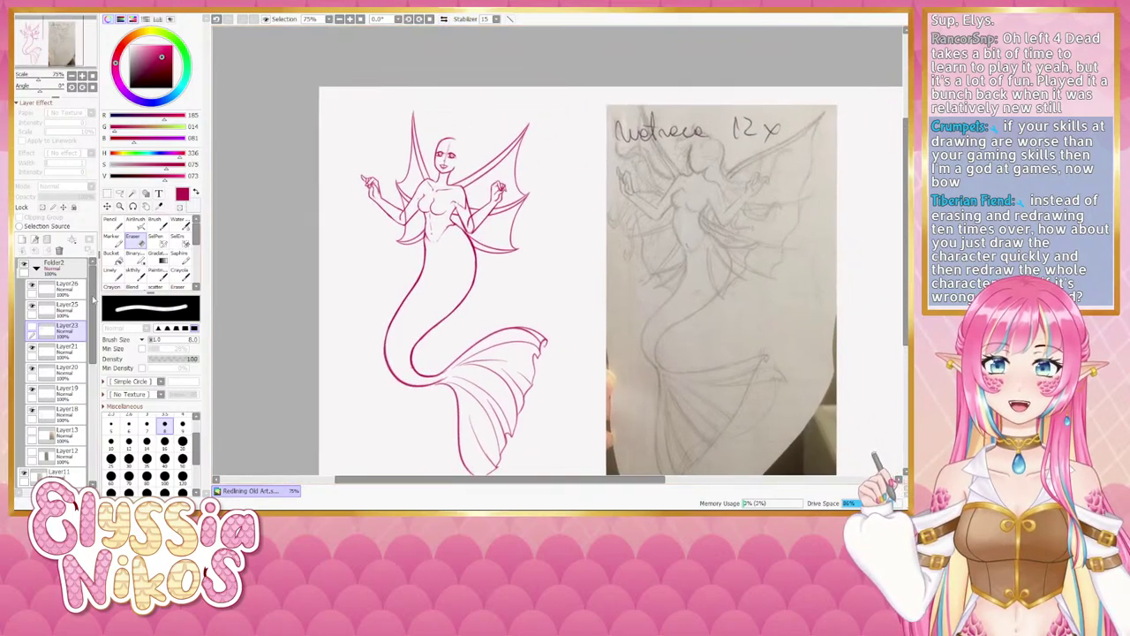
Show Layer23's hair and hip fins and examine where the right-hand hip fin overlaps the wing.
{"action": "left_click", "coordinate": [33, 329]}
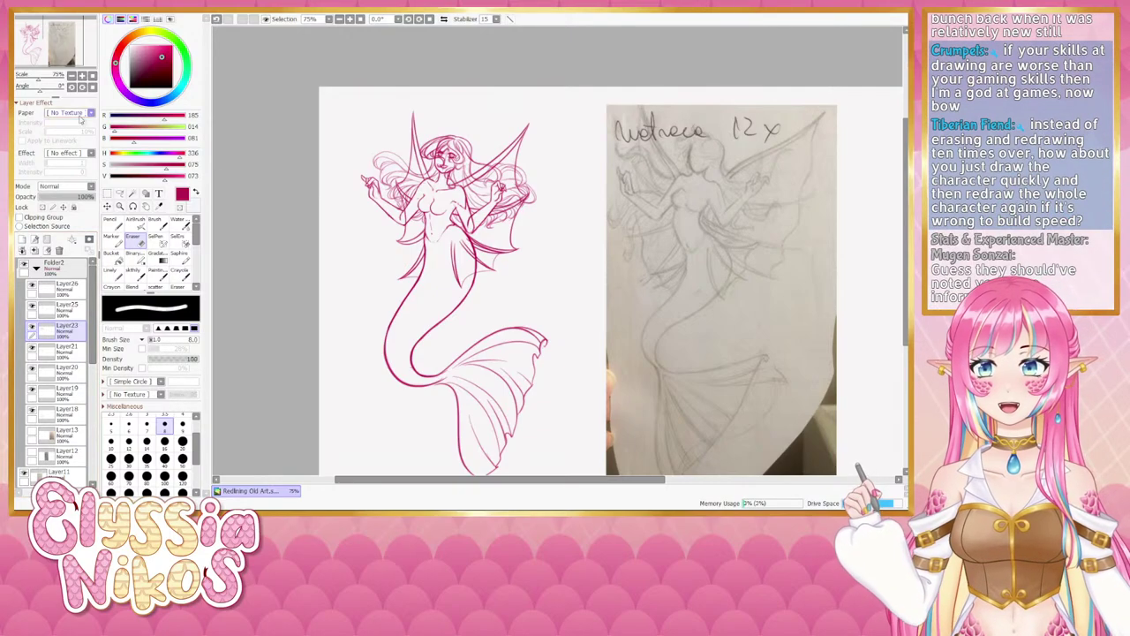
{"action": "left_click", "coordinate": [82, 76]}
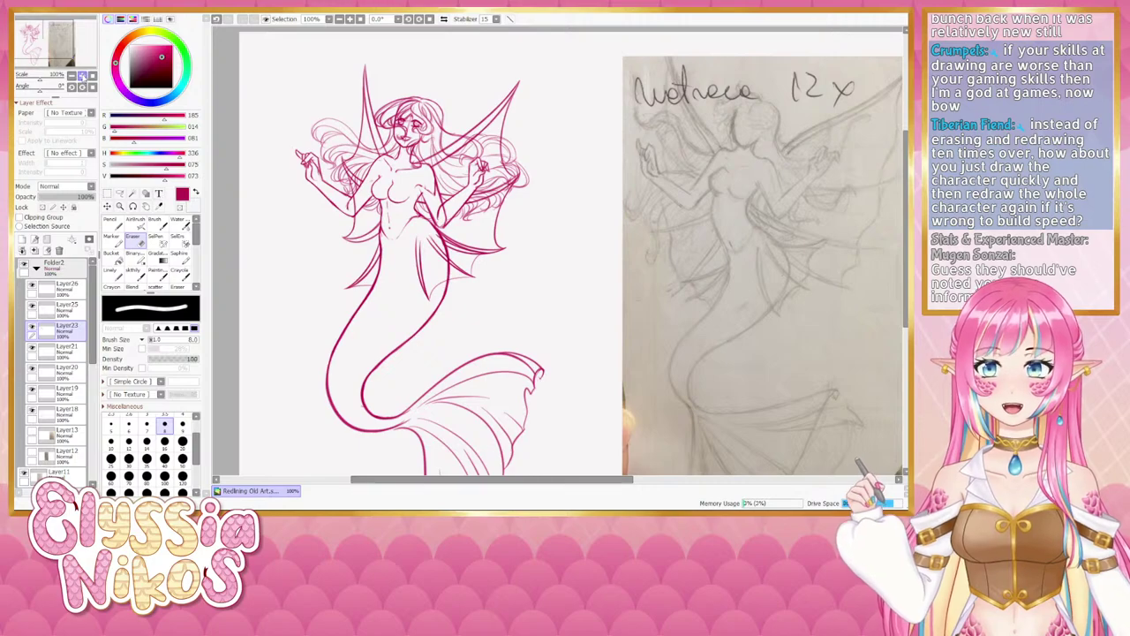
{"action": "left_click", "coordinate": [82, 76]}
{"action": "left_click_drag", "start_coordinate": [265, 318], "coordinate": [338, 254]}
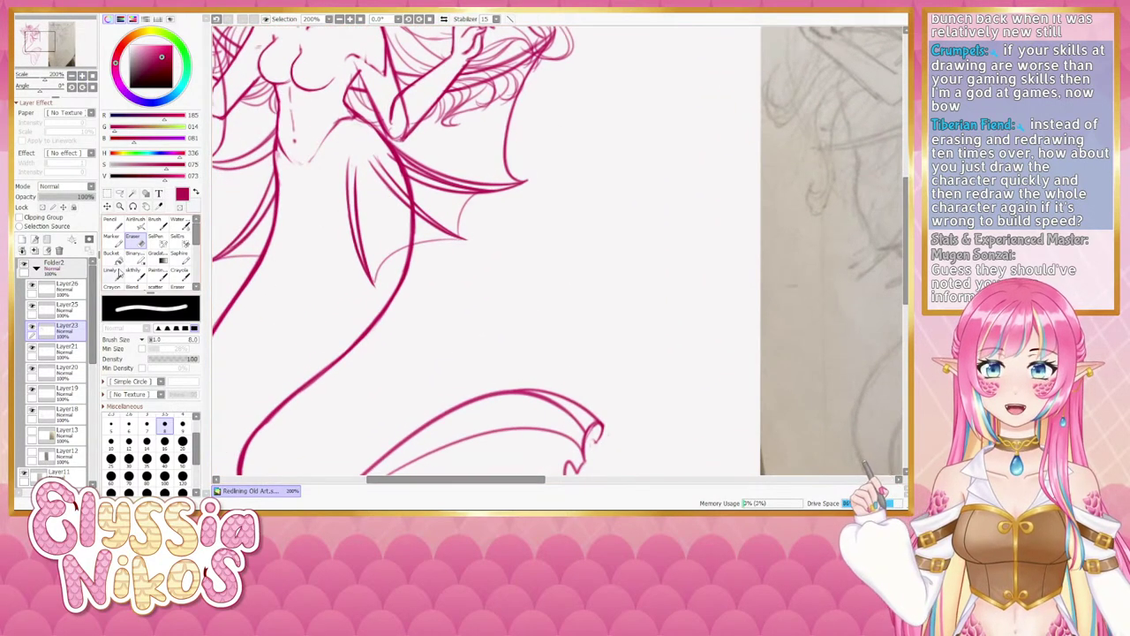
{"action": "left_click", "coordinate": [118, 271]}
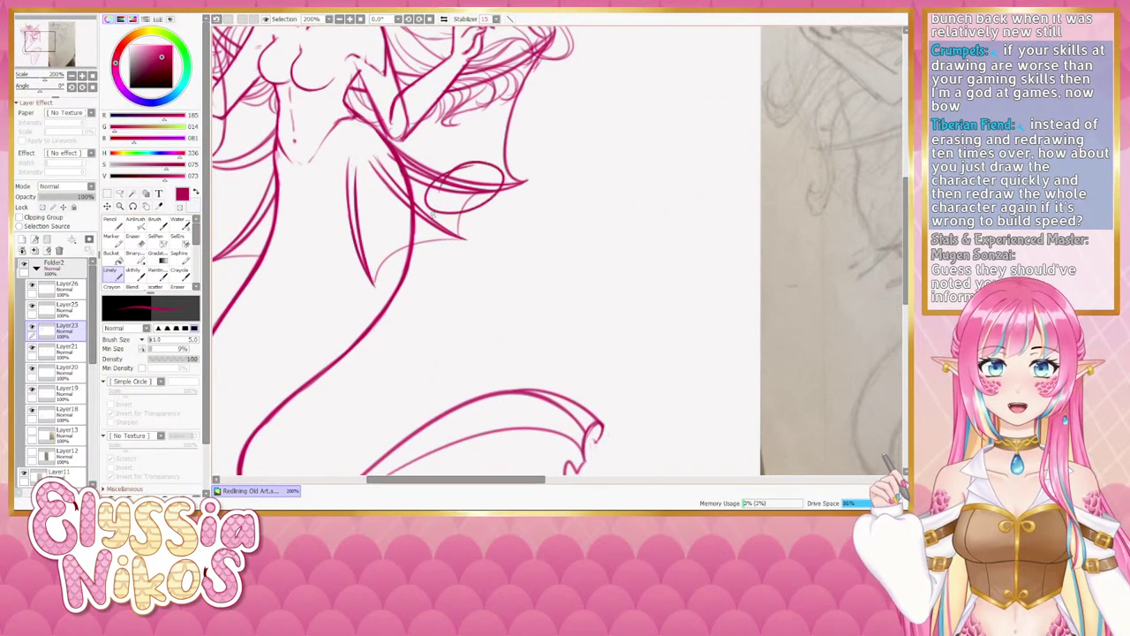
{"action": "left_click", "coordinate": [71, 76]}
{"action": "left_click", "coordinate": [71, 76]}
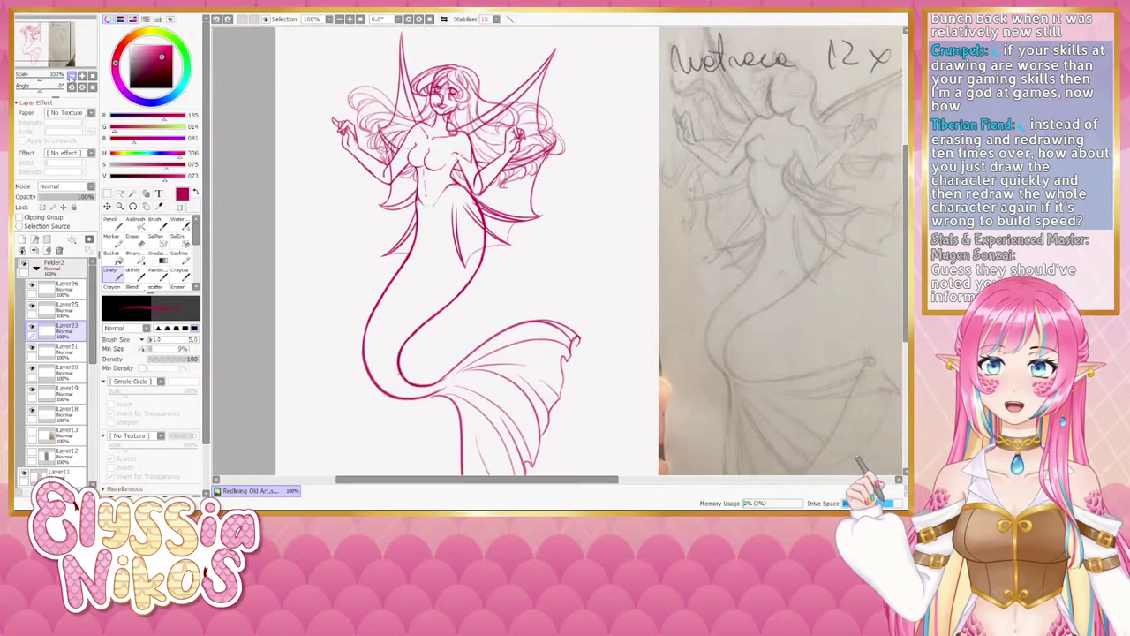
{"action": "left_click_drag", "start_coordinate": [330, 228], "coordinate": [207, 174]}
{"action": "left_click", "coordinate": [73, 76]}
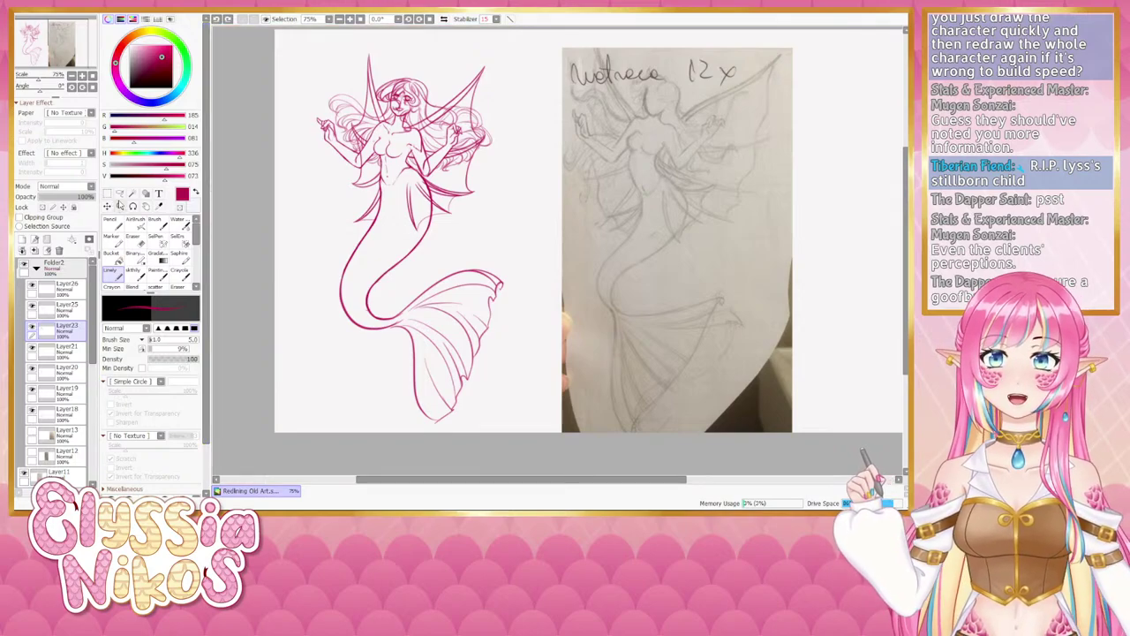
Check Layer23's contents by toggling its visibility and make it active for a freeform lasso selection.
{"action": "left_click", "coordinate": [120, 192]}
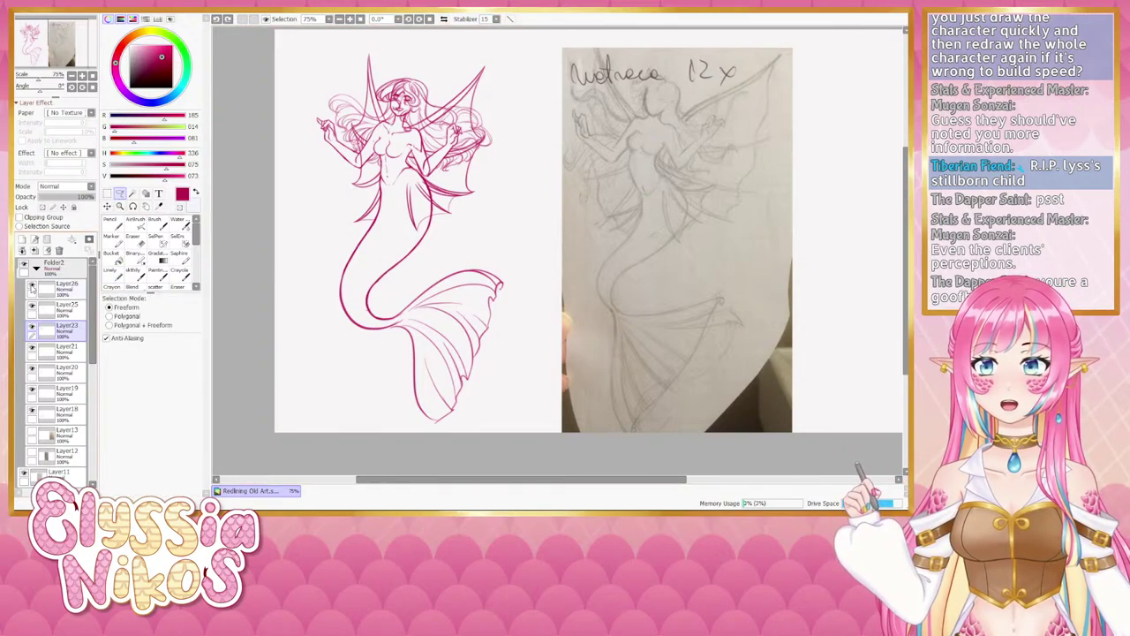
{"action": "left_click", "coordinate": [31, 328]}
{"action": "left_click", "coordinate": [31, 328]}
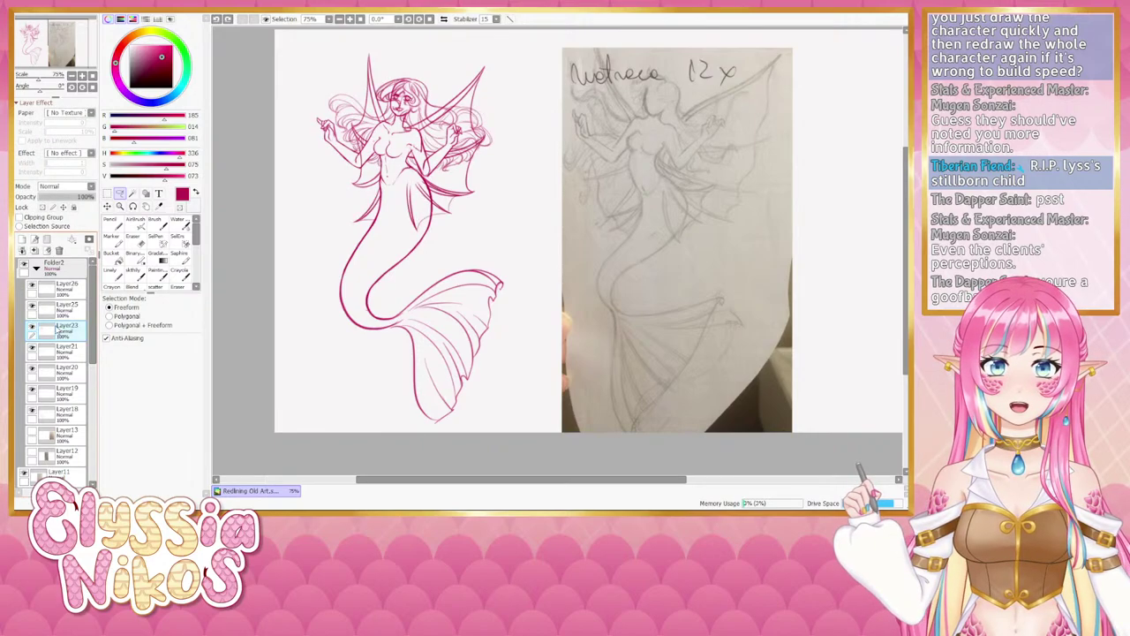
{"action": "left_click", "coordinate": [57, 328]}
{"action": "mouse_move", "coordinate": [440, 166]}
{"action": "left_mouse_down"}
{"action": "mouse_move", "coordinate": [397, 235]}
{"action": "mouse_move", "coordinate": [477, 186]}
{"action": "left_mouse_up"}
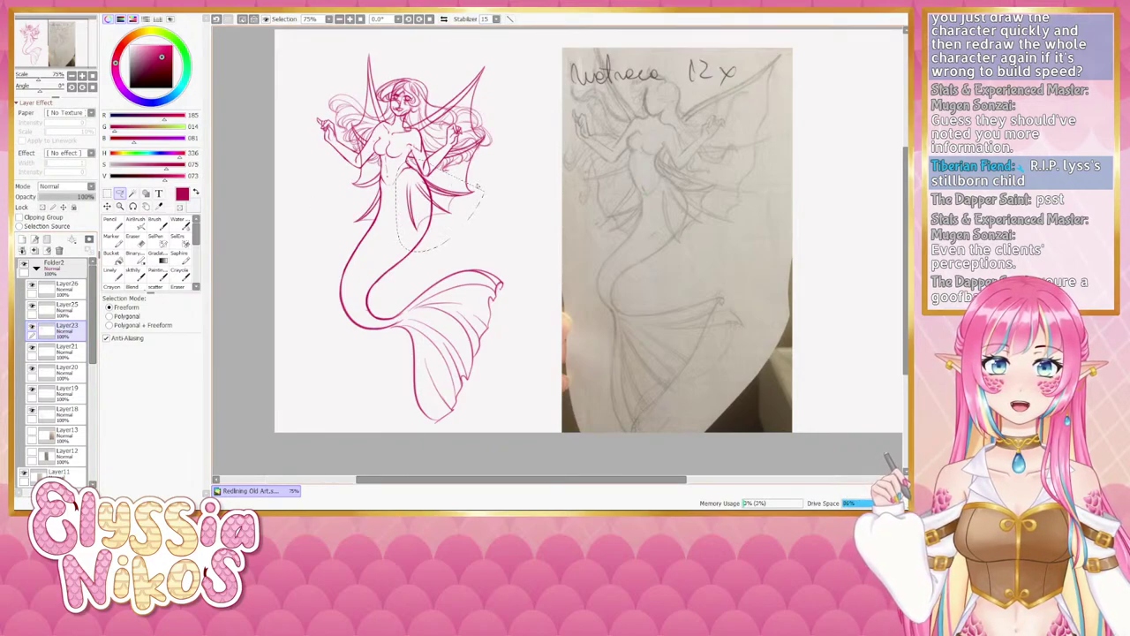
{"action": "key", "text": "ctrl+t"}
{"action": "left_click_drag", "start_coordinate": [491, 245], "coordinate": [487, 248]}
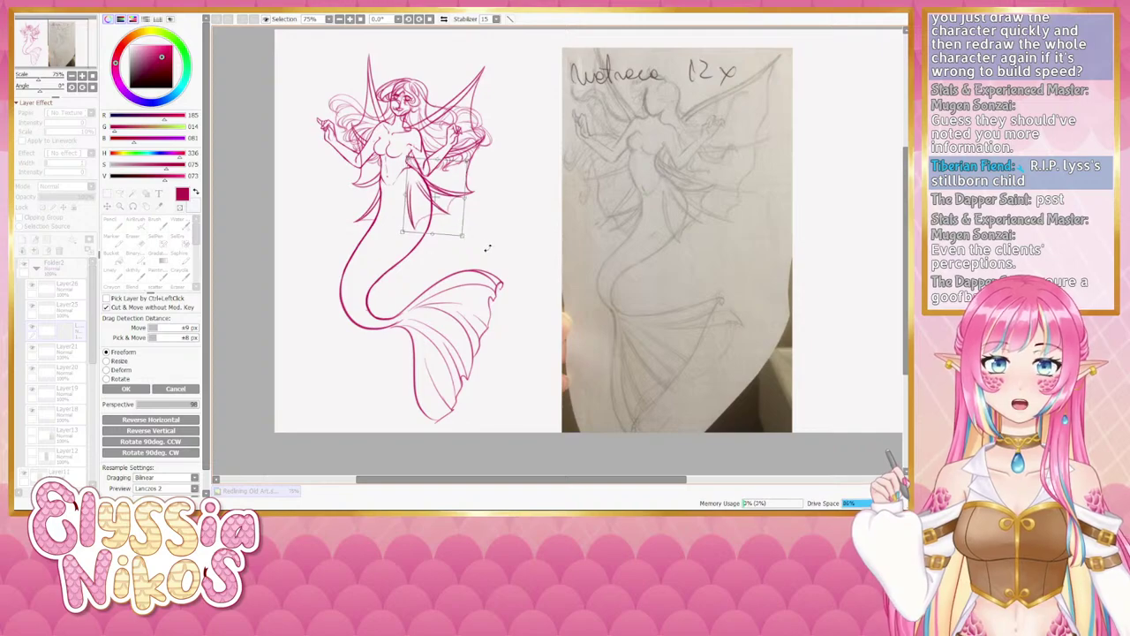
{"action": "left_click_drag", "start_coordinate": [432, 197], "coordinate": [431, 219]}
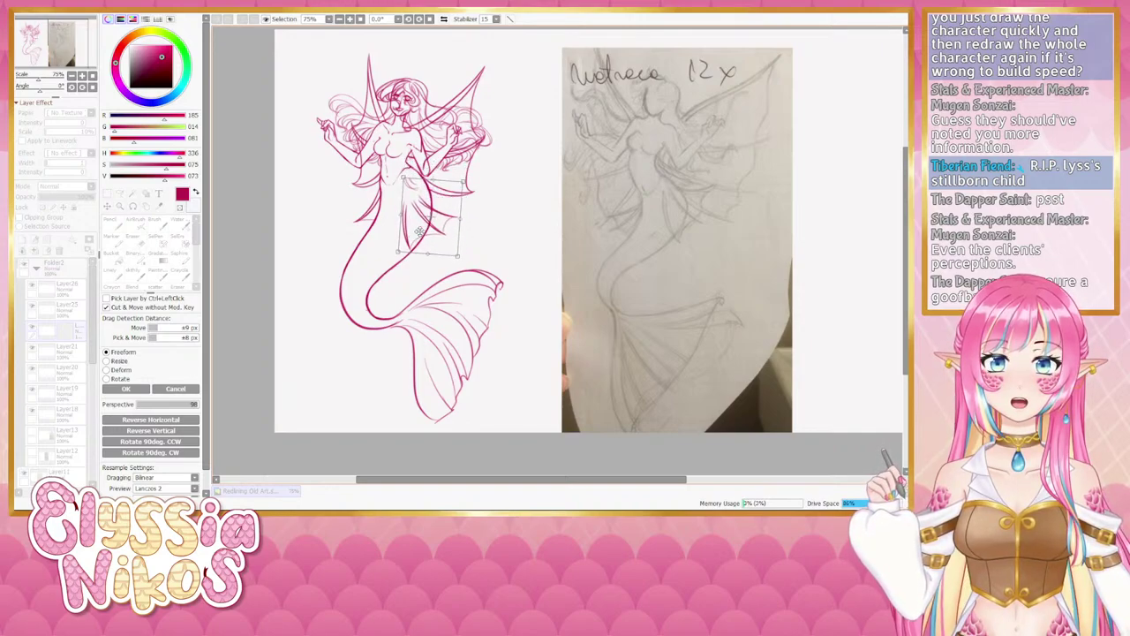
{"action": "left_click", "coordinate": [176, 389]}
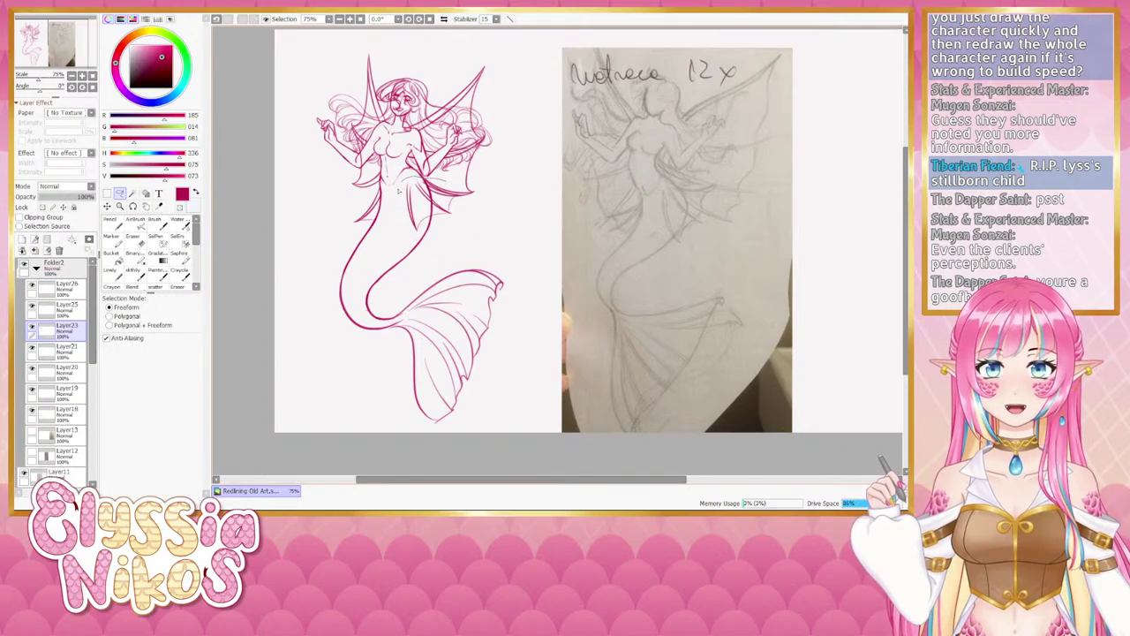
Lasso the right-hand hip fin on Layer23 and rotate it slightly clockwise.
{"action": "mouse_move", "coordinate": [399, 190]}
{"action": "left_mouse_down"}
{"action": "mouse_move", "coordinate": [466, 227]}
{"action": "mouse_move", "coordinate": [461, 180]}
{"action": "left_mouse_up"}
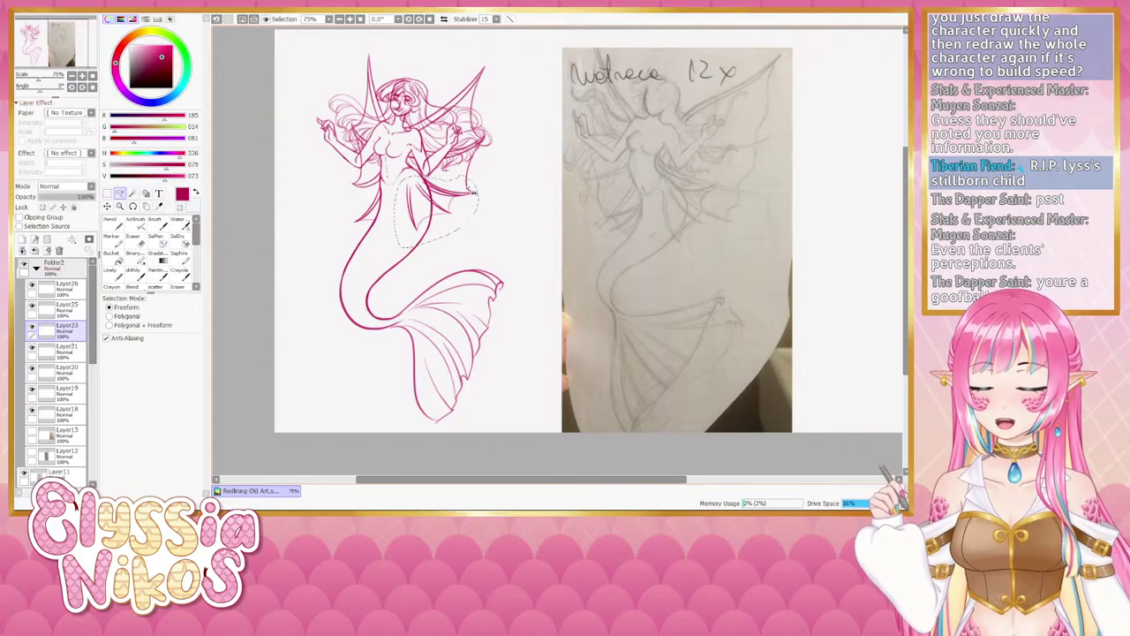
{"action": "key", "text": "ctrl+t"}
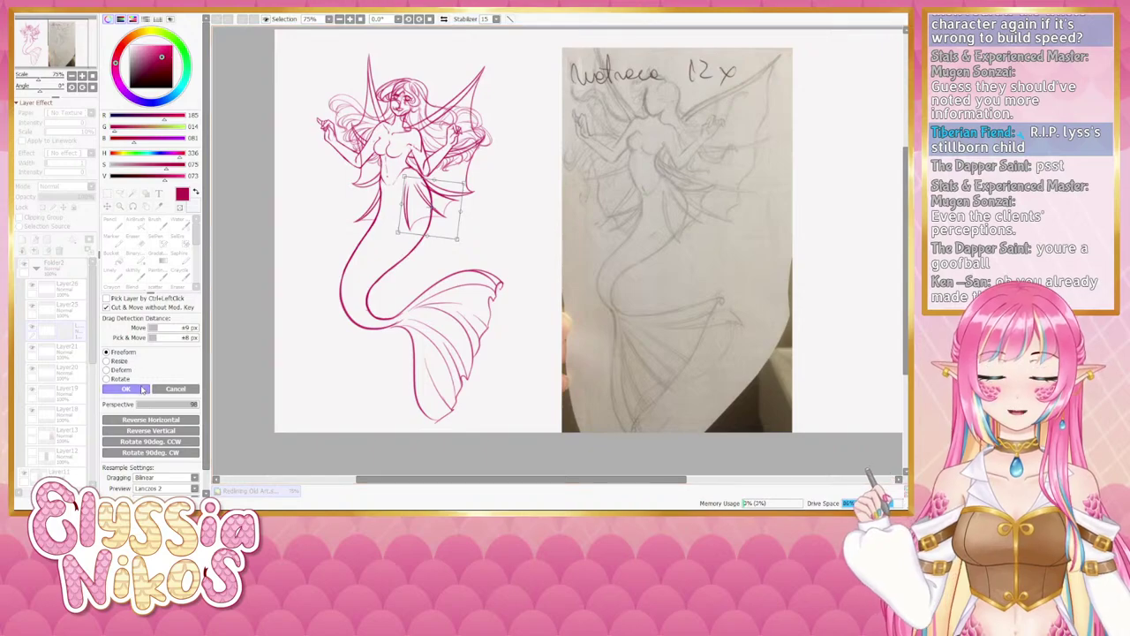
{"action": "left_click", "coordinate": [126, 388]}
{"action": "left_click", "coordinate": [109, 194]}
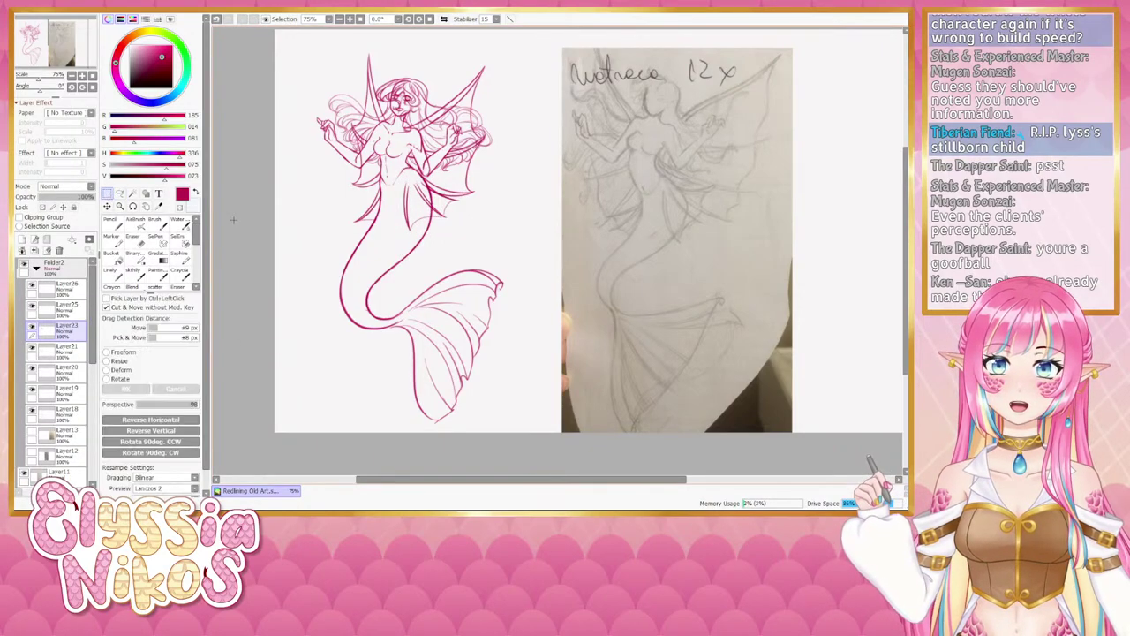
Compare the whole mermaid's hip fins, hair and wings in mirrored and normal view.
{"action": "left_click", "coordinate": [71, 76]}
{"action": "left_click_drag", "start_coordinate": [340, 135], "coordinate": [331, 125]}
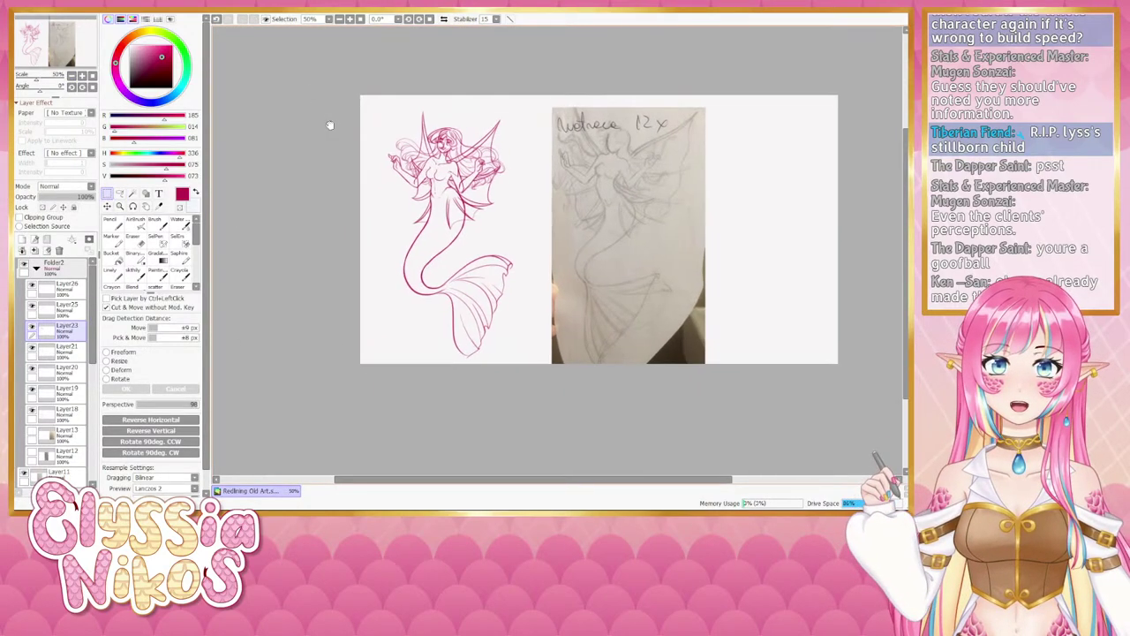
{"action": "left_click", "coordinate": [445, 19]}
{"action": "left_click", "coordinate": [444, 19]}
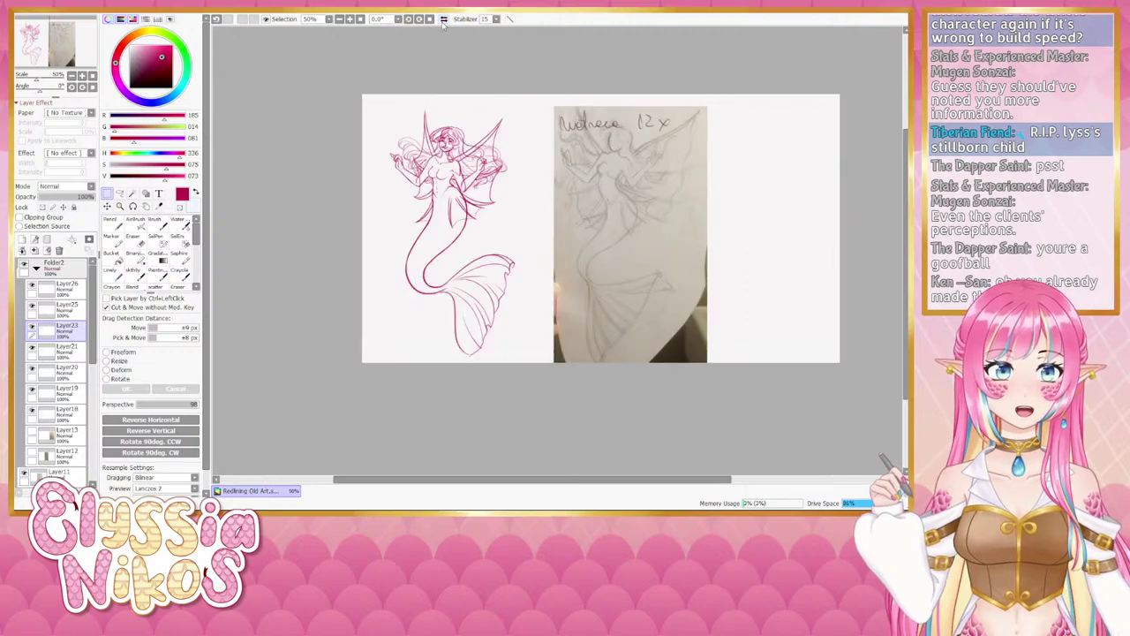
{"action": "left_click", "coordinate": [444, 19]}
{"action": "left_click", "coordinate": [444, 19]}
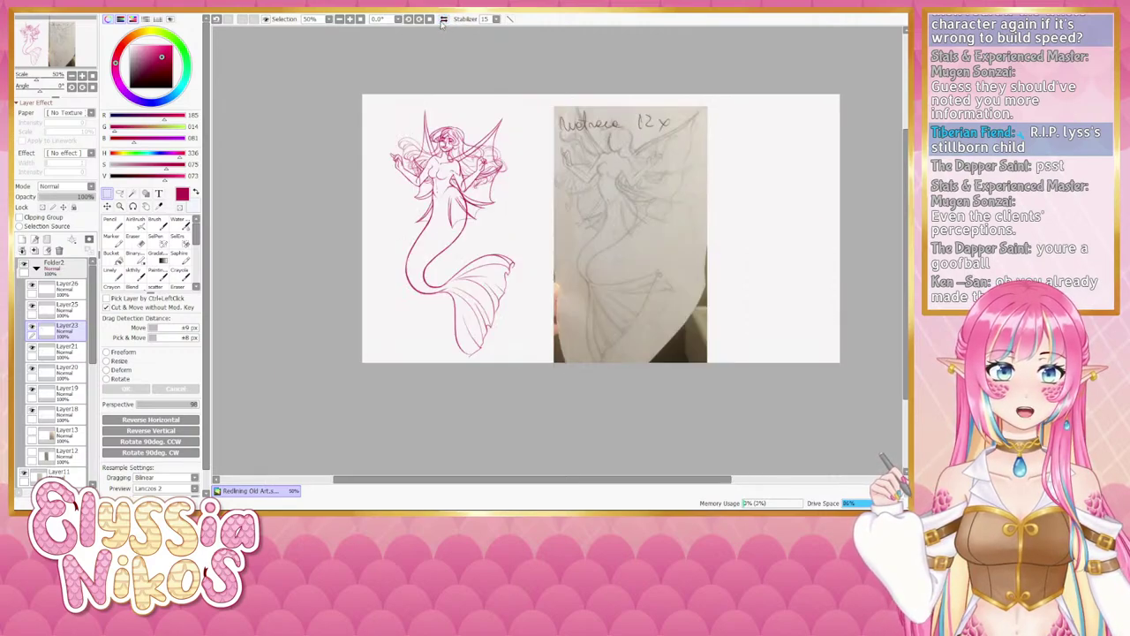
{"action": "left_click", "coordinate": [443, 19]}
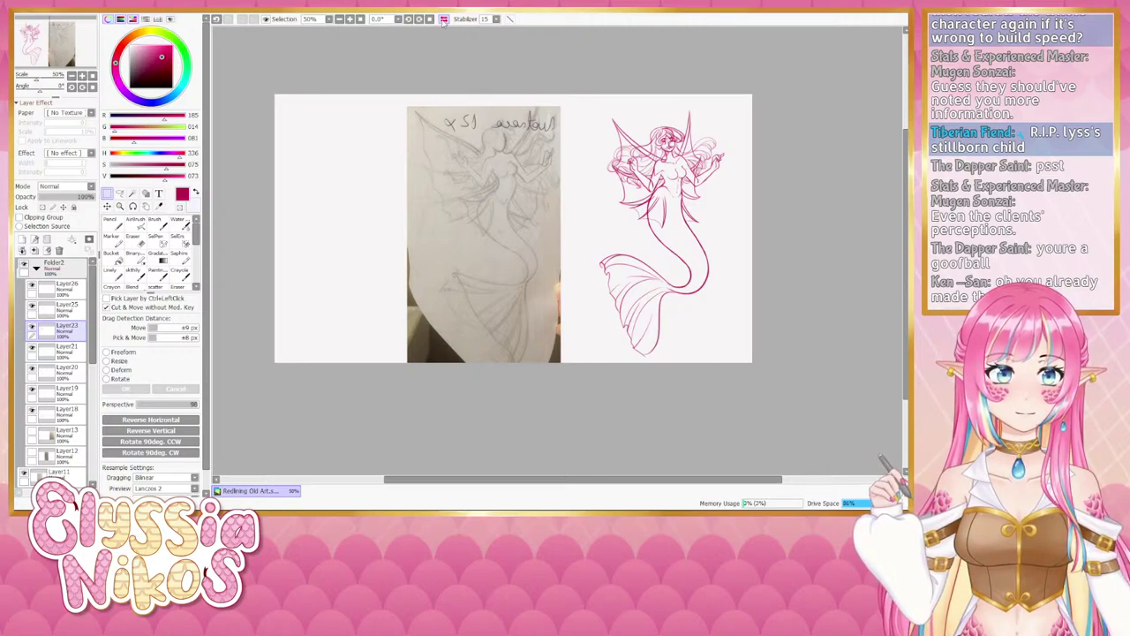
{"action": "left_click", "coordinate": [444, 19]}
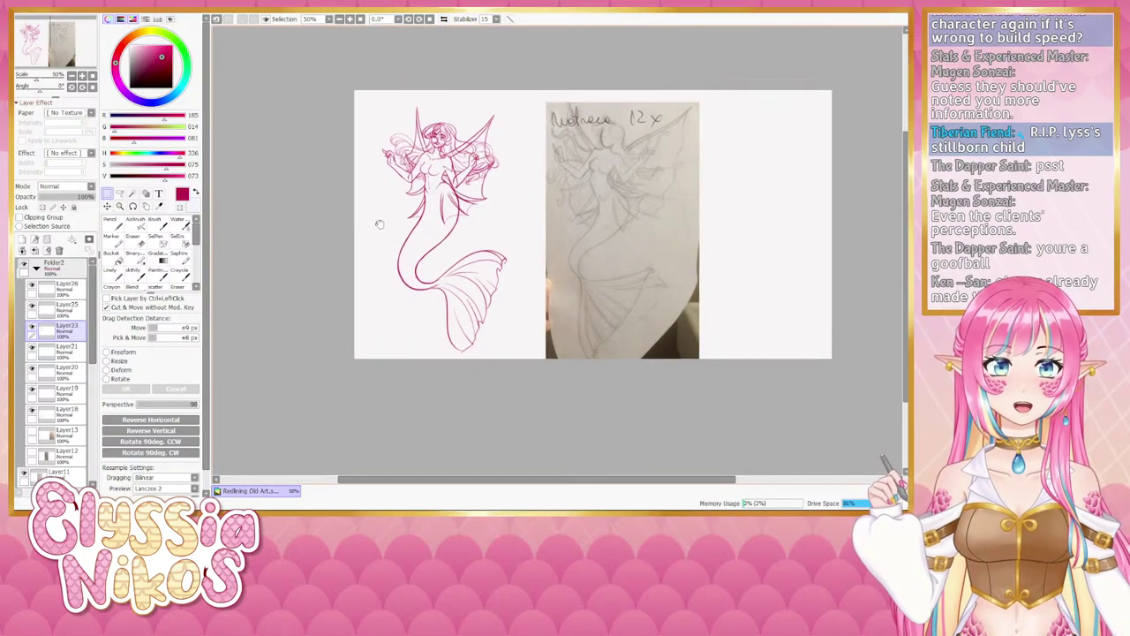
Set up the Linely brush on Layer11 with a light purple colour, RGB 194, 142, 217.
{"action": "left_click", "coordinate": [84, 76]}
{"action": "left_click", "coordinate": [84, 76]}
{"action": "left_click_drag", "start_coordinate": [283, 114], "coordinate": [404, 220]}
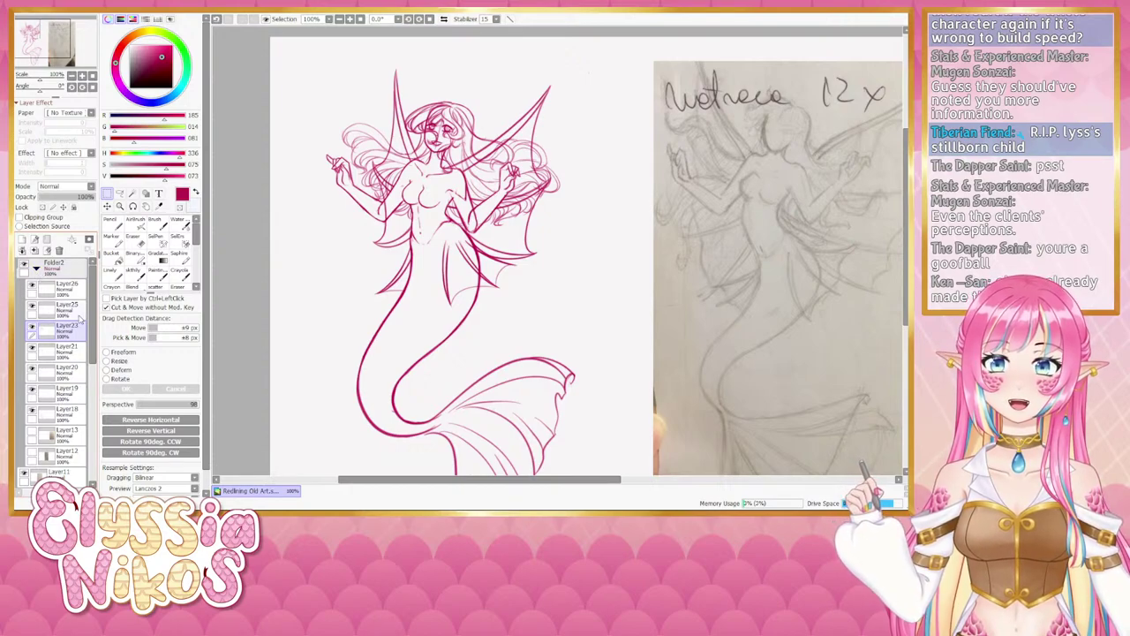
{"action": "left_click", "coordinate": [53, 473]}
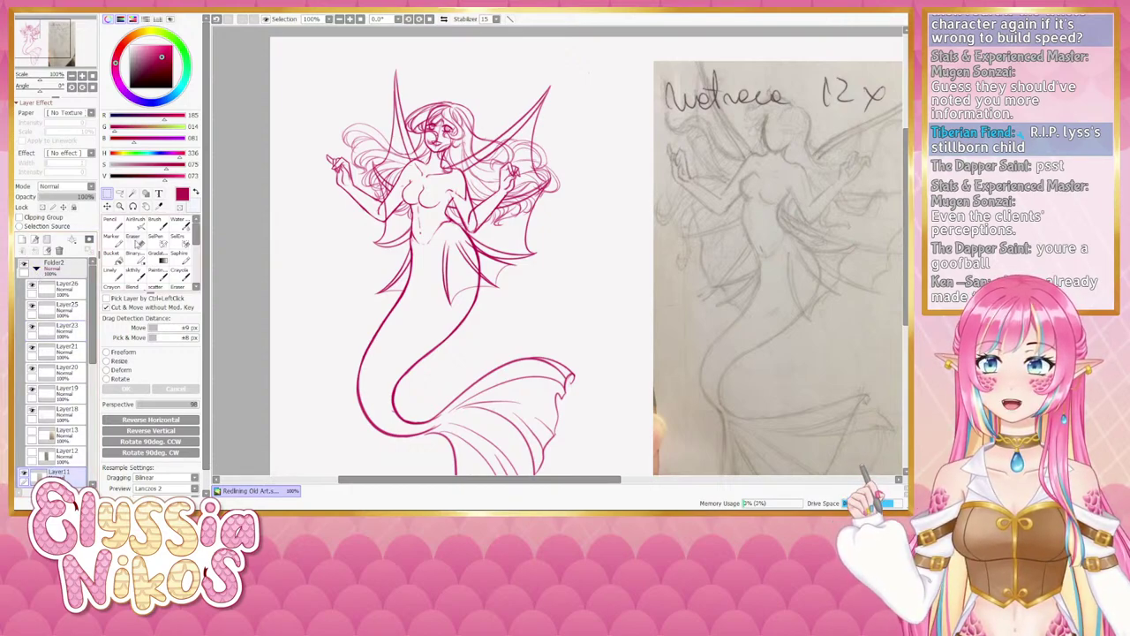
{"action": "left_click", "coordinate": [115, 272]}
{"action": "left_click_drag", "start_coordinate": [179, 159], "coordinate": [170, 160]}
{"action": "mouse_move", "coordinate": [662, 265]}
{"action": "left_mouse_down"}
{"action": "mouse_move", "coordinate": [515, 285]}
{"action": "mouse_move", "coordinate": [401, 58]}
{"action": "mouse_move", "coordinate": [287, 213]}
{"action": "mouse_move", "coordinate": [469, 292]}
{"action": "mouse_move", "coordinate": [557, 290]}
{"action": "mouse_move", "coordinate": [553, 283]}
{"action": "left_mouse_up"}
{"action": "left_click", "coordinate": [135, 166]}
{"action": "left_click", "coordinate": [174, 175]}
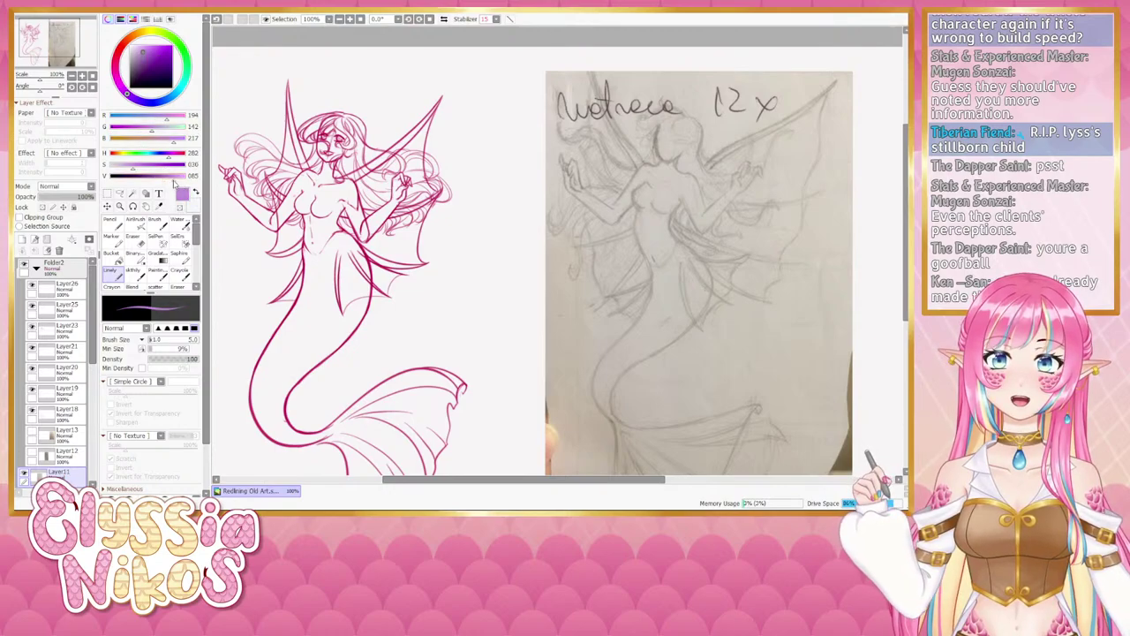
Paint a round light purple swatch in the blank area beside the reference photo with the brush size at 37.
{"action": "left_click_drag", "start_coordinate": [133, 172], "coordinate": [134, 171]}
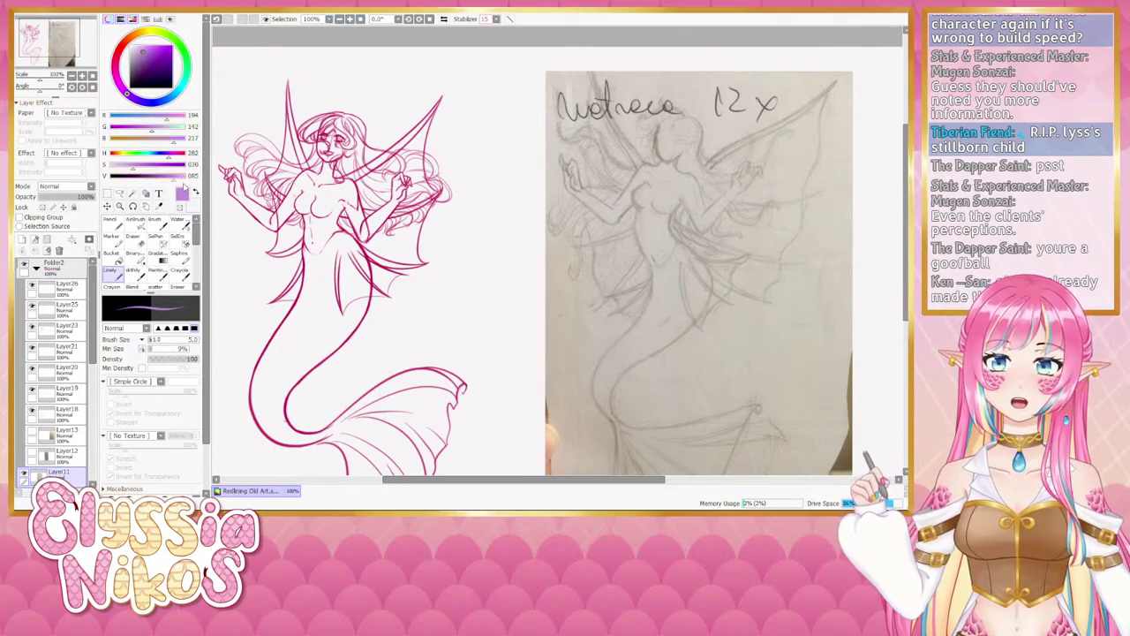
{"action": "left_click_drag", "start_coordinate": [650, 278], "coordinate": [408, 268]}
{"action": "key", "text": "ctrl+alt"}
{"action": "mouse_move", "coordinate": [644, 192]}
{"action": "left_mouse_down", "text": "ctrl+alt"}
{"action": "mouse_move", "coordinate": [672, 193]}
{"action": "mouse_move", "coordinate": [644, 164]}
{"action": "mouse_move", "coordinate": [650, 152]}
{"action": "mouse_move", "coordinate": [662, 162]}
{"action": "mouse_move", "coordinate": [651, 155]}
{"action": "left_mouse_up", "text": "ctrl+alt"}
{"action": "left_click_drag", "start_coordinate": [630, 212], "coordinate": [653, 207]}
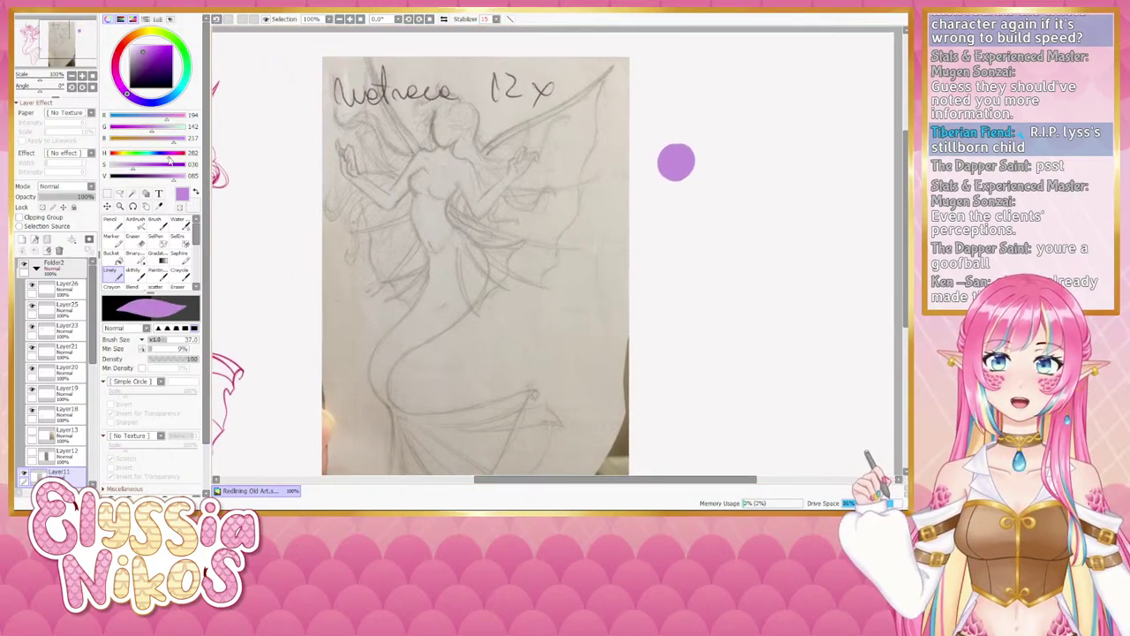
Try test dabs beside the purple swatch in hues 270, 282 and 289, undoing each dab.
{"action": "left_click_drag", "start_coordinate": [171, 162], "coordinate": [168, 162]}
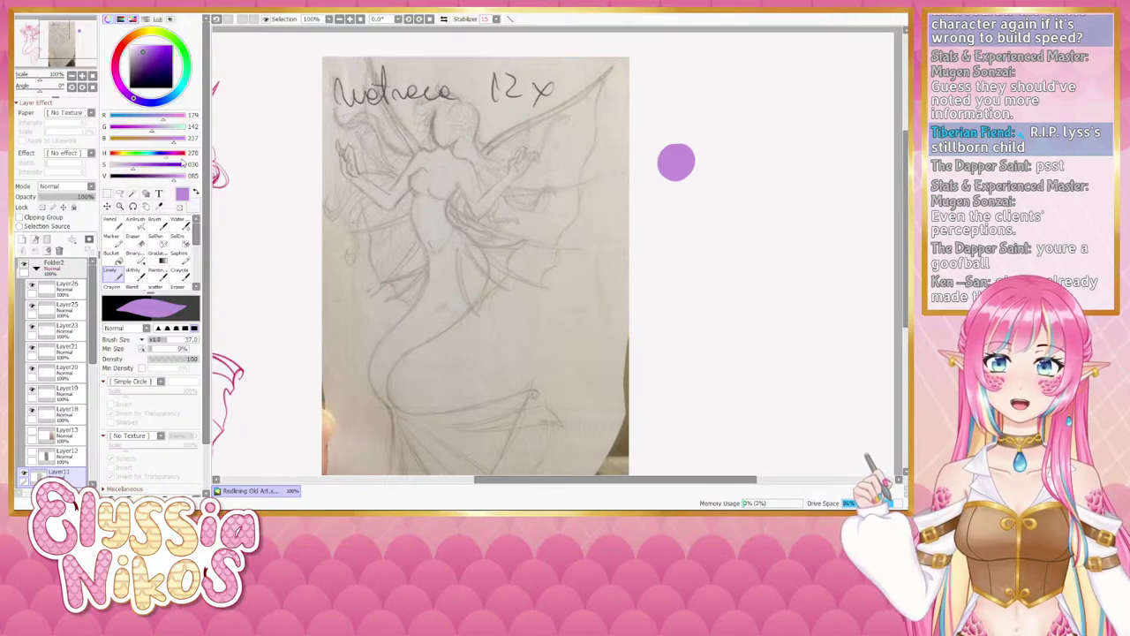
{"action": "left_click", "coordinate": [706, 170]}
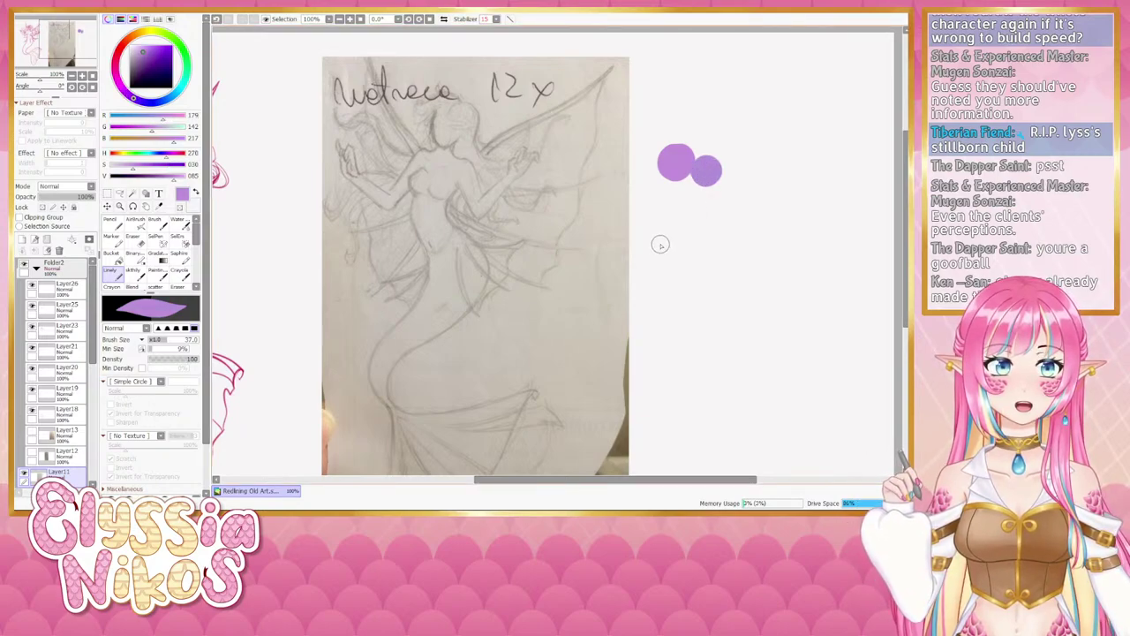
{"action": "key", "text": "ctrl+z"}
{"action": "left_click_drag", "start_coordinate": [167, 162], "coordinate": [170, 162]}
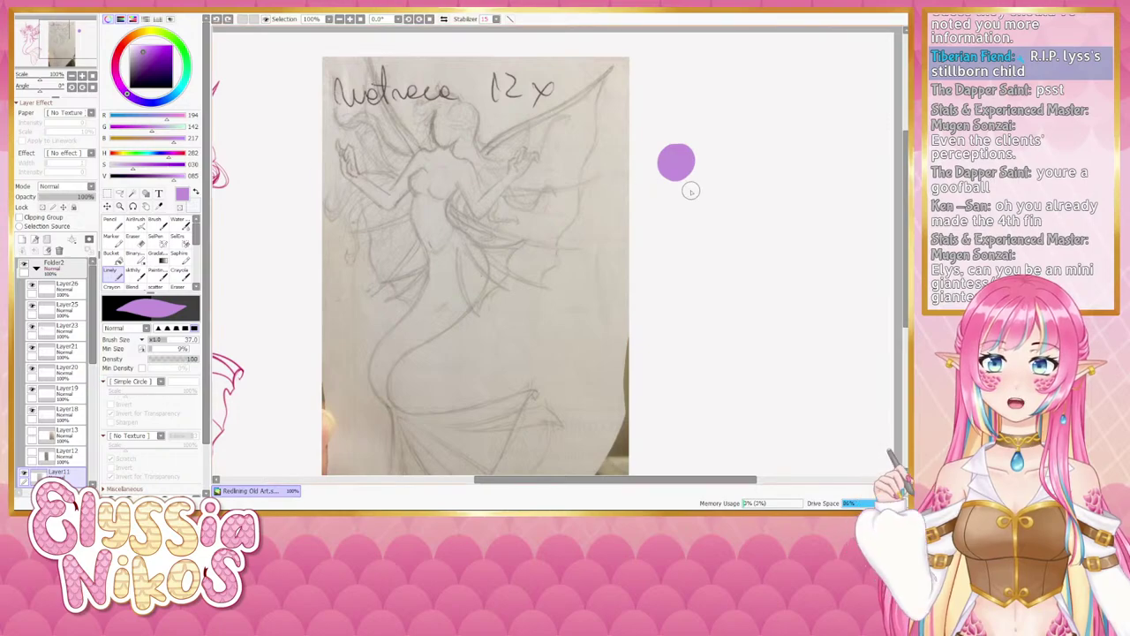
{"action": "left_click", "coordinate": [700, 162]}
{"action": "key", "text": "ctrl+z"}
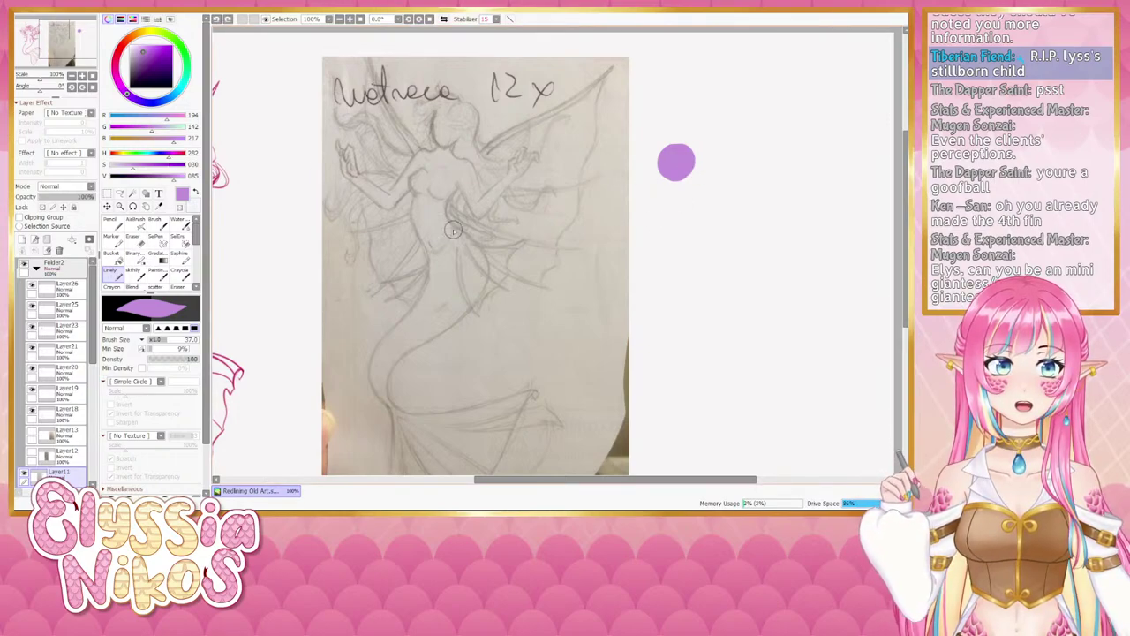
{"action": "left_click", "coordinate": [171, 157]}
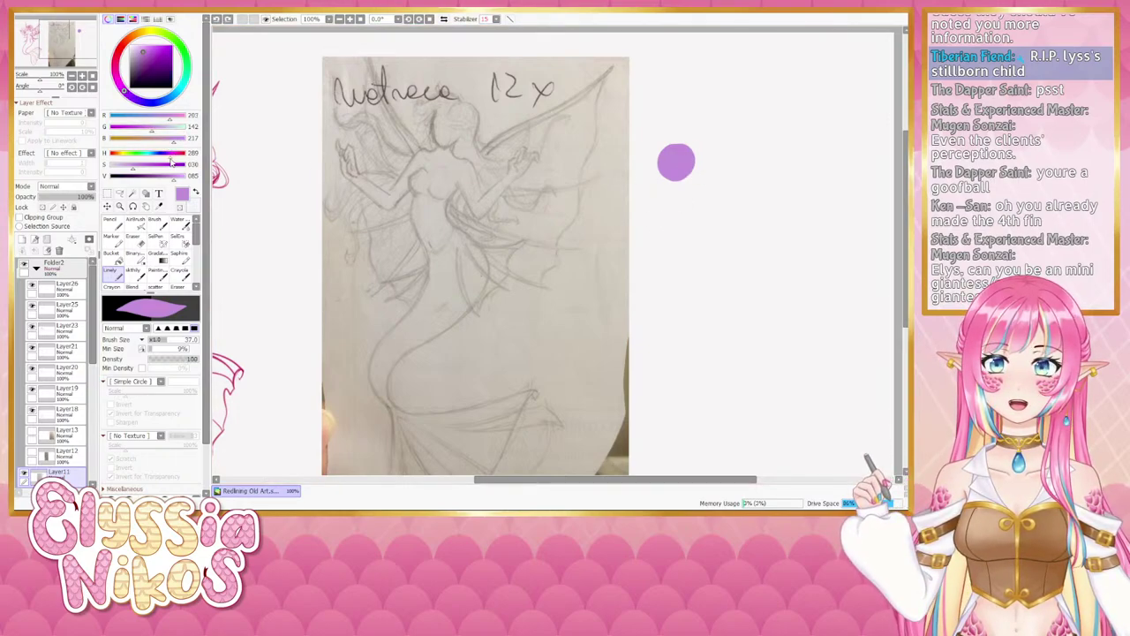
{"action": "left_click", "coordinate": [699, 162]}
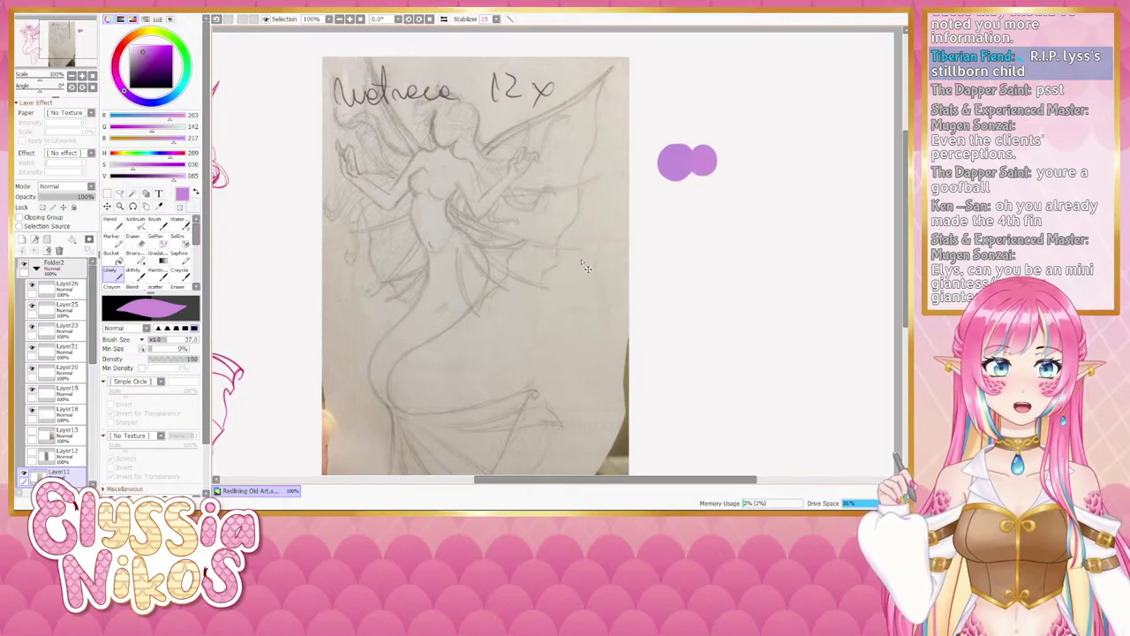
{"action": "key", "text": "ctrl+z"}
Sample the dark pink line colour from the mermaid sketch and switch to the blending brush preset.
{"action": "mouse_move", "coordinate": [346, 207]}
{"action": "left_mouse_down"}
{"action": "mouse_move", "coordinate": [519, 190]}
{"action": "mouse_move", "coordinate": [418, 185]}
{"action": "left_mouse_up"}
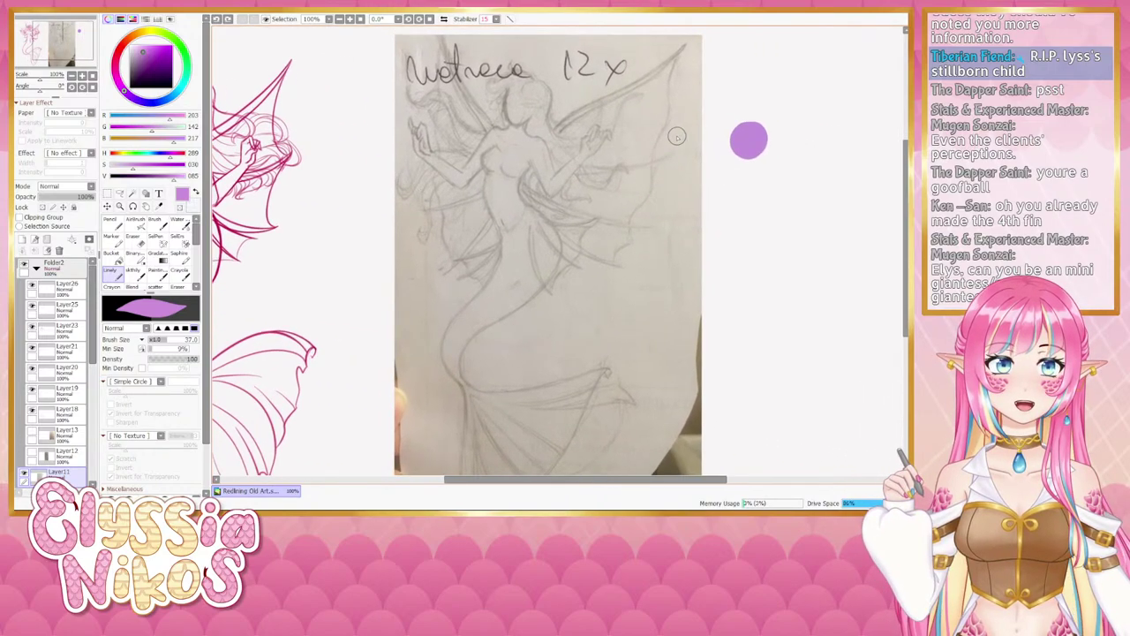
{"action": "left_click_drag", "start_coordinate": [355, 222], "coordinate": [603, 225]}
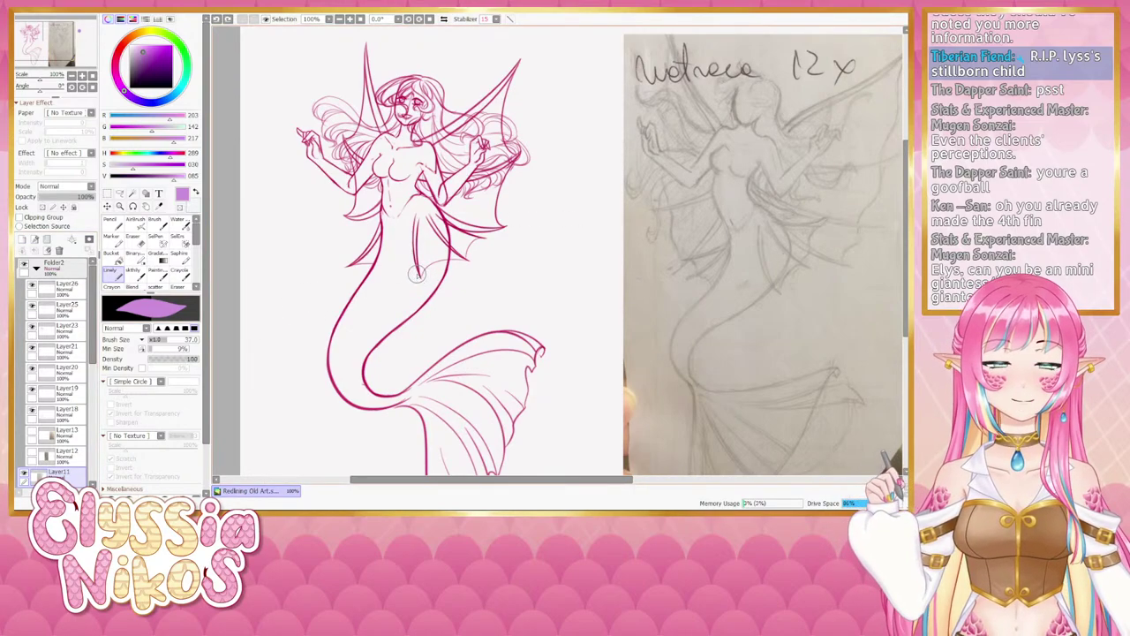
{"action": "left_click_drag", "start_coordinate": [417, 274], "coordinate": [411, 303]}
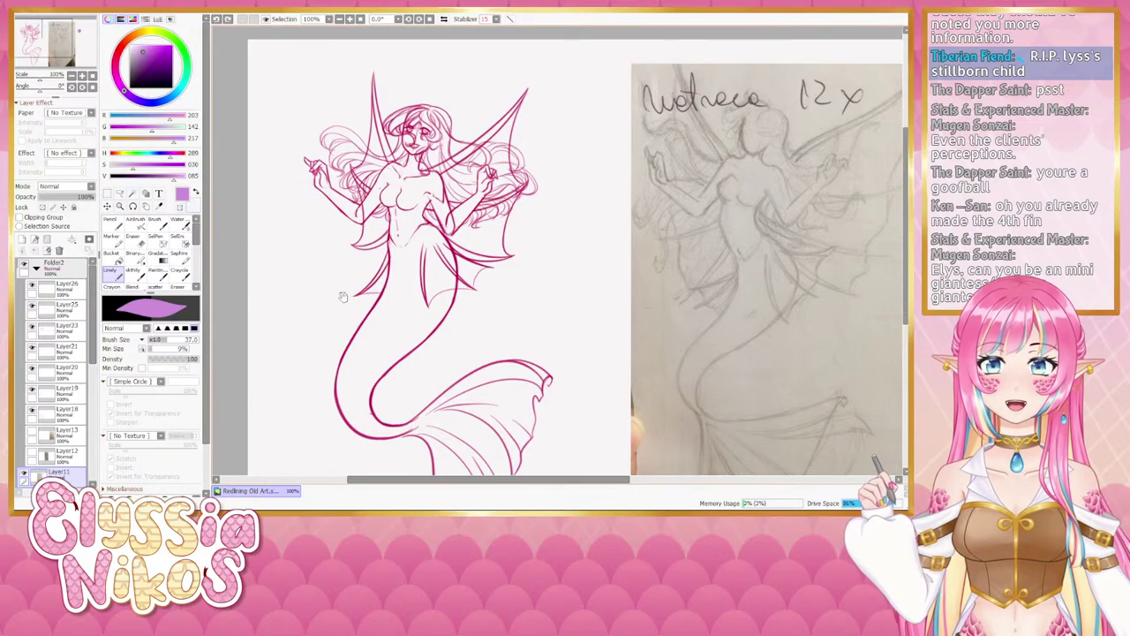
{"action": "left_click_drag", "start_coordinate": [344, 297], "coordinate": [394, 216]}
{"action": "left_click_drag", "start_coordinate": [457, 104], "coordinate": [454, 157]}
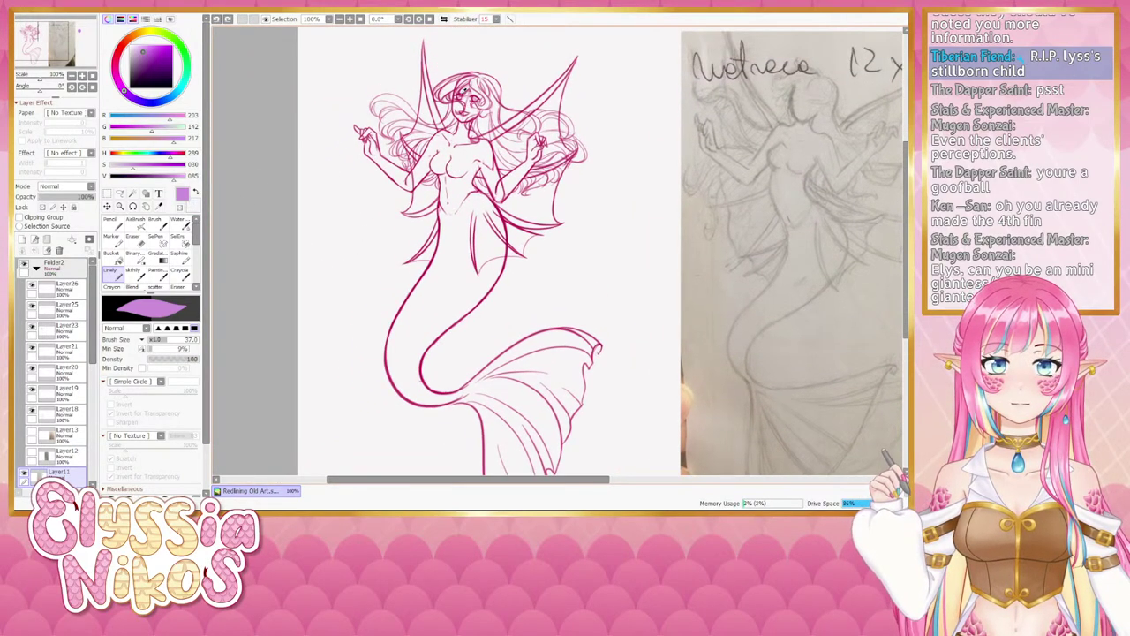
{"action": "right_click", "coordinate": [464, 91]}
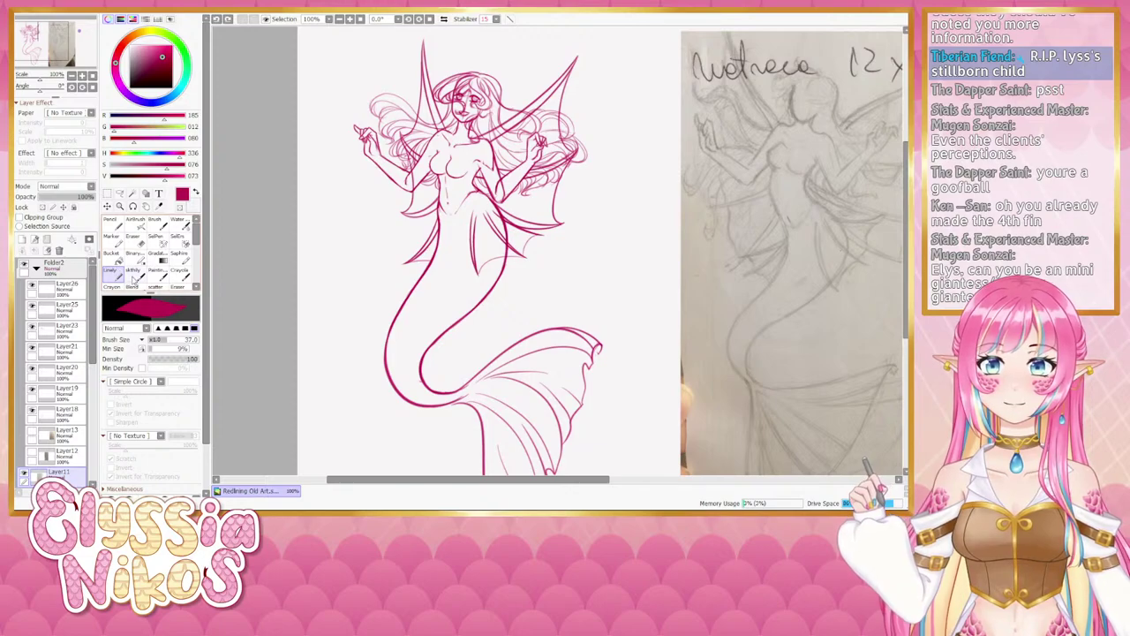
{"action": "left_click", "coordinate": [133, 277]}
Doodle a small figure with an oval head and hooked tail in the blank space beside the mermaid's tail fin.
{"action": "left_click_drag", "start_coordinate": [346, 422], "coordinate": [366, 300]}
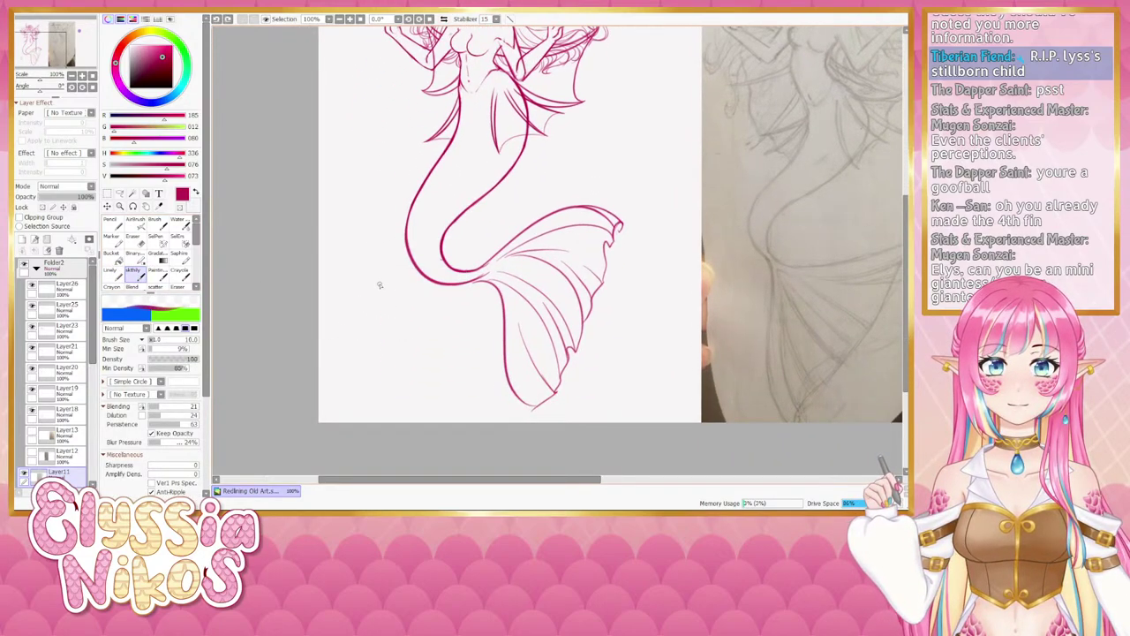
{"action": "mouse_move", "coordinate": [381, 282]}
{"action": "left_mouse_down"}
{"action": "mouse_move", "coordinate": [383, 366]}
{"action": "mouse_move", "coordinate": [389, 351]}
{"action": "left_mouse_up"}
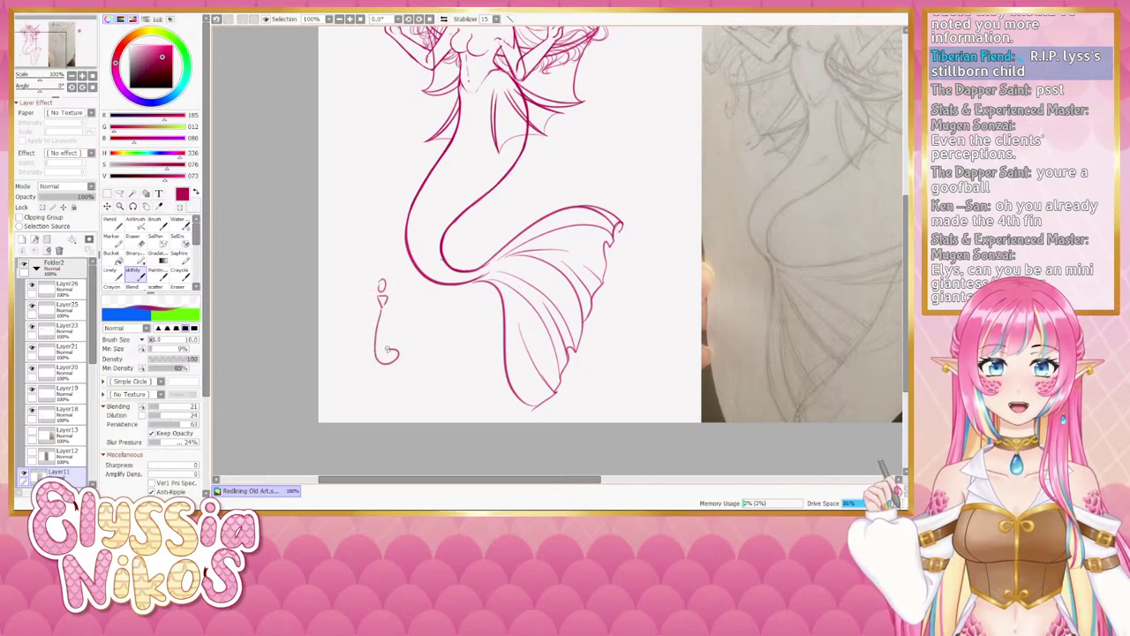
{"action": "left_click_drag", "start_coordinate": [384, 303], "coordinate": [386, 354]}
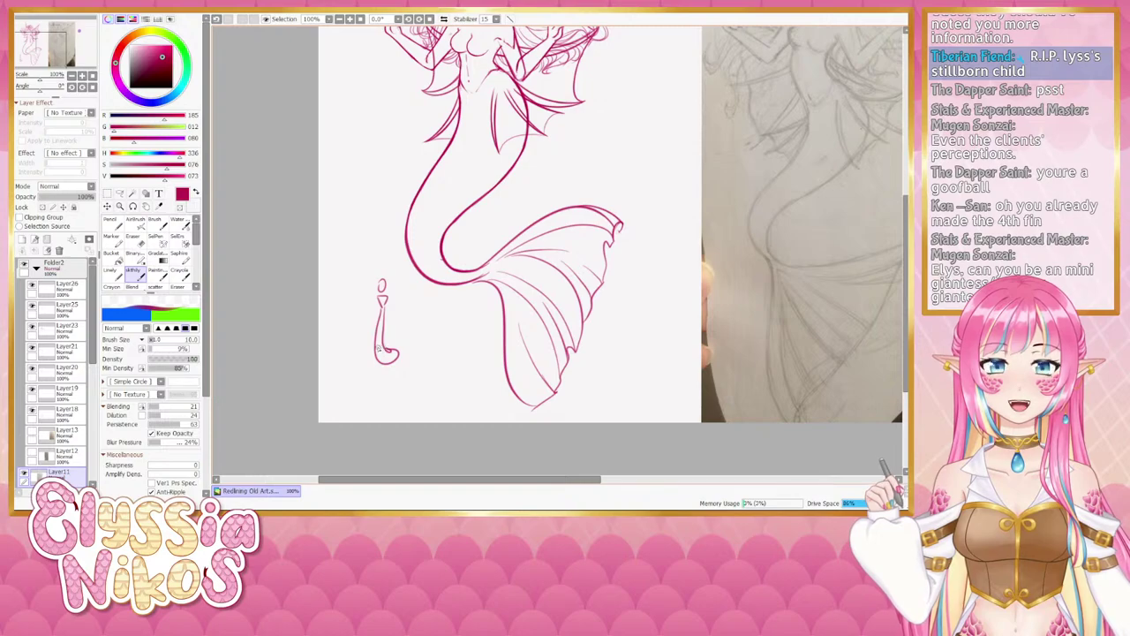
{"action": "mouse_move", "coordinate": [379, 350]}
{"action": "left_mouse_down"}
{"action": "mouse_move", "coordinate": [367, 337]}
{"action": "mouse_move", "coordinate": [382, 325]}
{"action": "mouse_move", "coordinate": [365, 490]}
{"action": "left_mouse_up"}
{"action": "key", "text": "ctrl+z"}
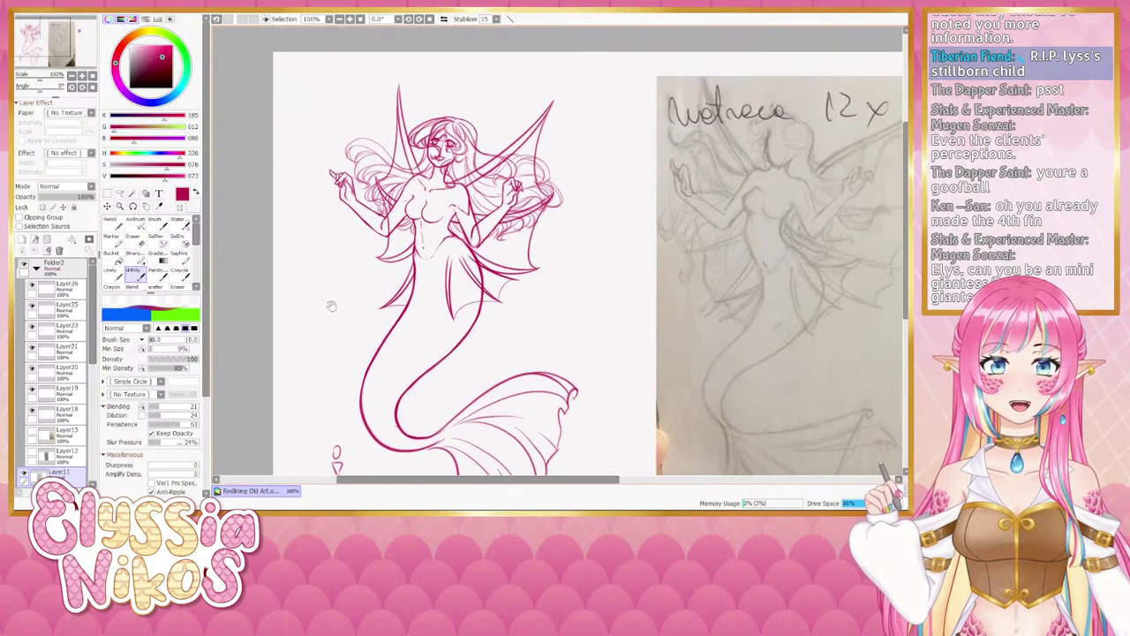
Mirror the canvas view horizontally and back to check the mermaid sketch against the reference photo.
{"action": "left_click", "coordinate": [71, 76]}
{"action": "left_click_drag", "start_coordinate": [244, 398], "coordinate": [237, 349]}
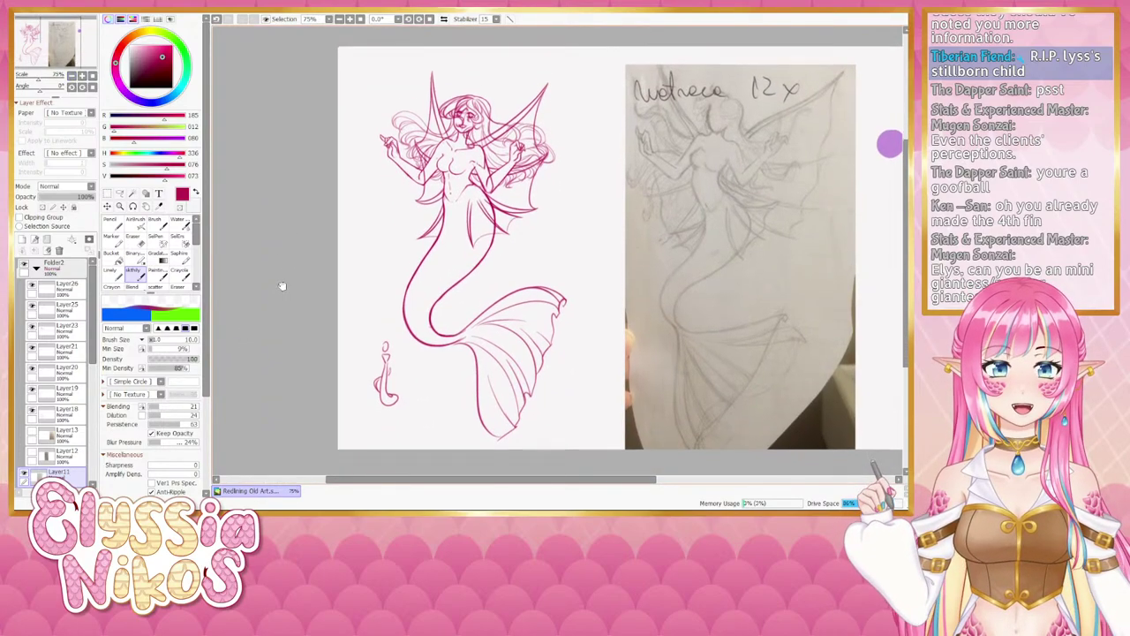
{"action": "left_click_drag", "start_coordinate": [278, 282], "coordinate": [268, 284]}
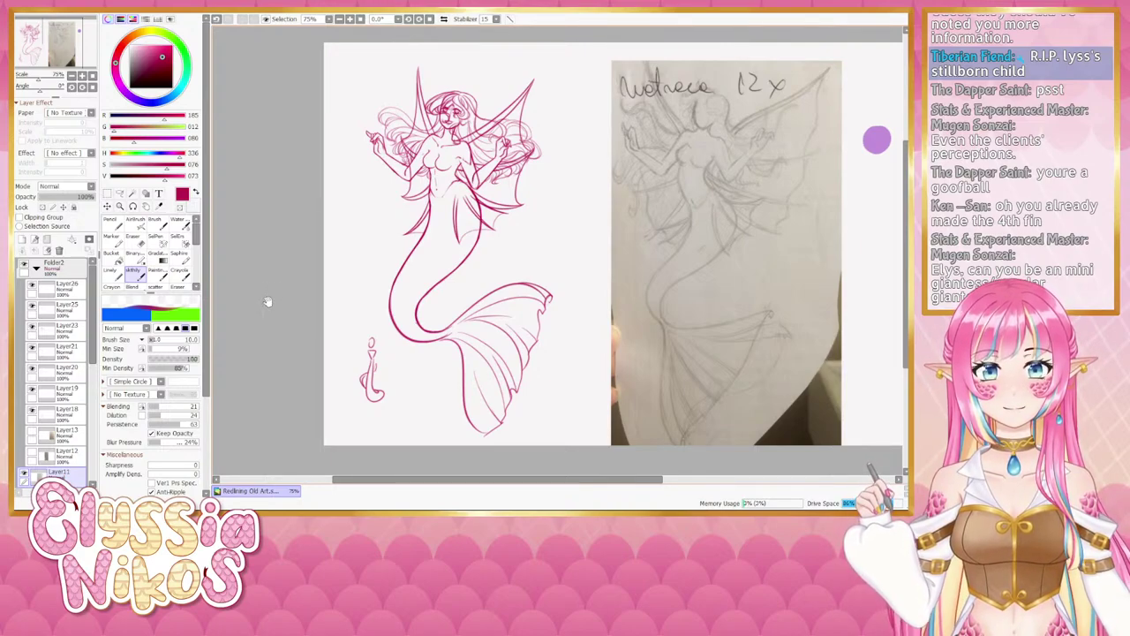
{"action": "left_click_drag", "start_coordinate": [267, 303], "coordinate": [256, 318]}
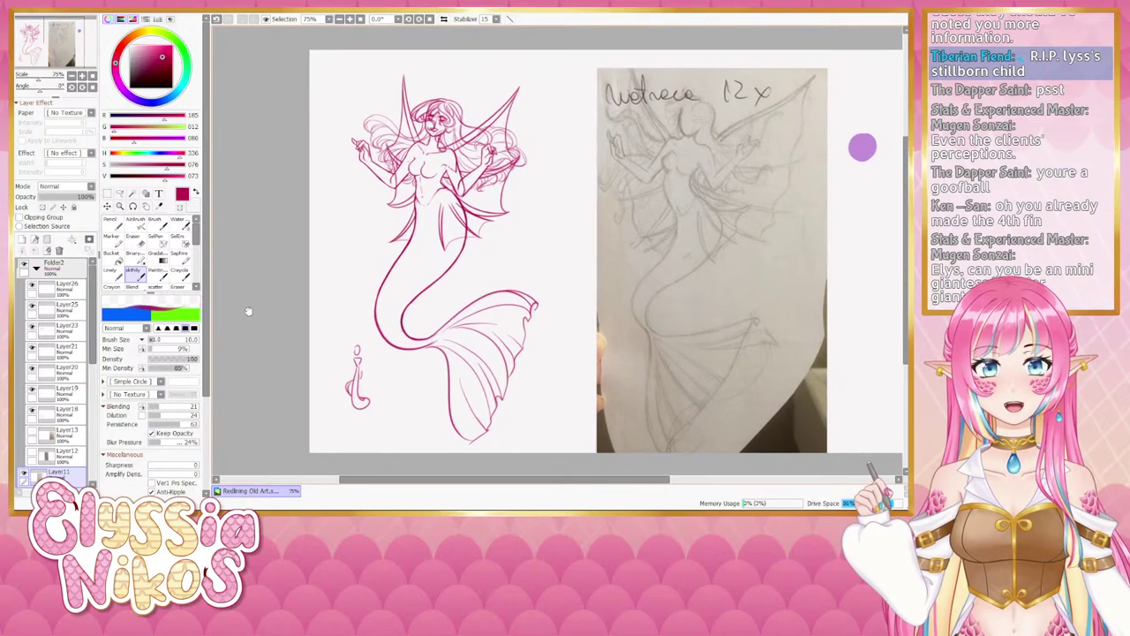
{"action": "left_click", "coordinate": [444, 20]}
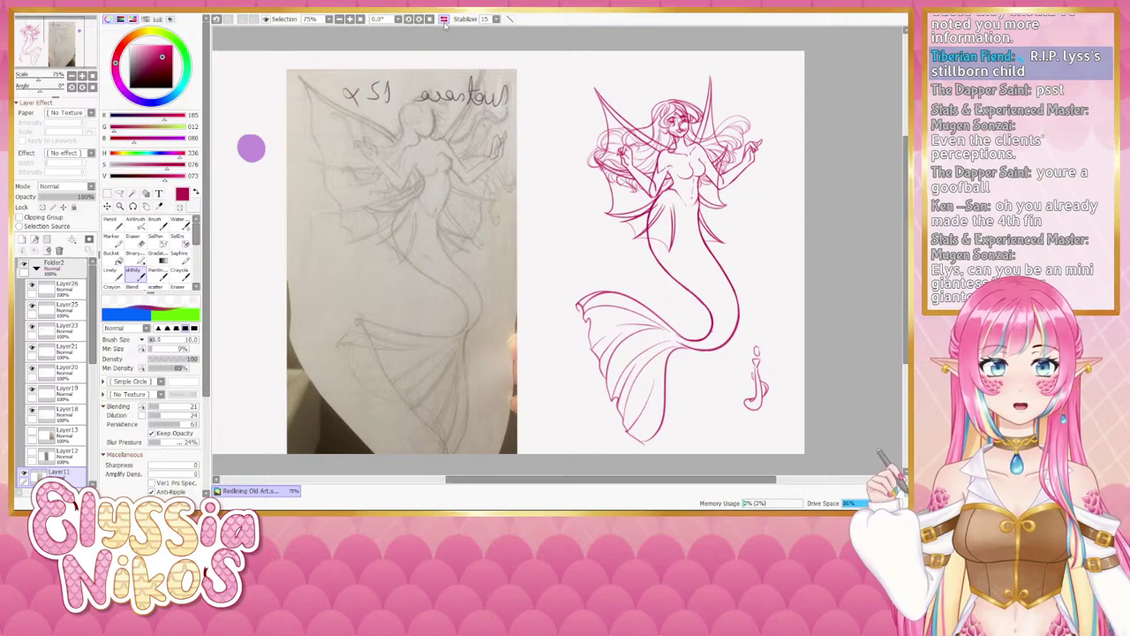
{"action": "left_click", "coordinate": [444, 20]}
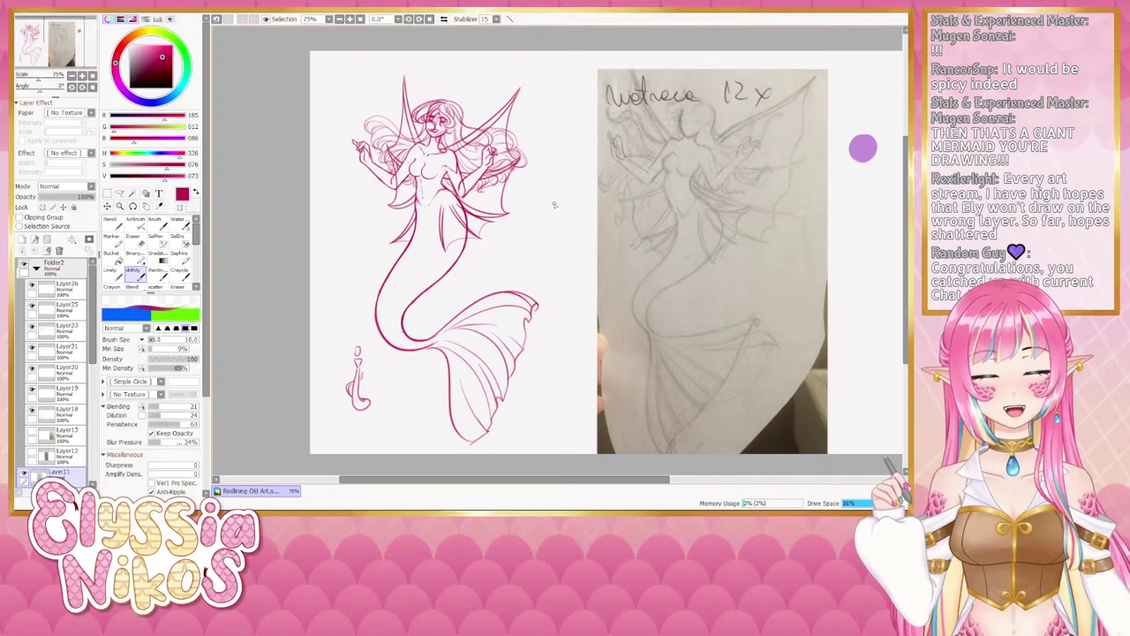
Erase the small doodle beside the tail on Layer11 with the Eraser at size 75.
{"action": "left_click_drag", "start_coordinate": [92, 335], "coordinate": [93, 376]}
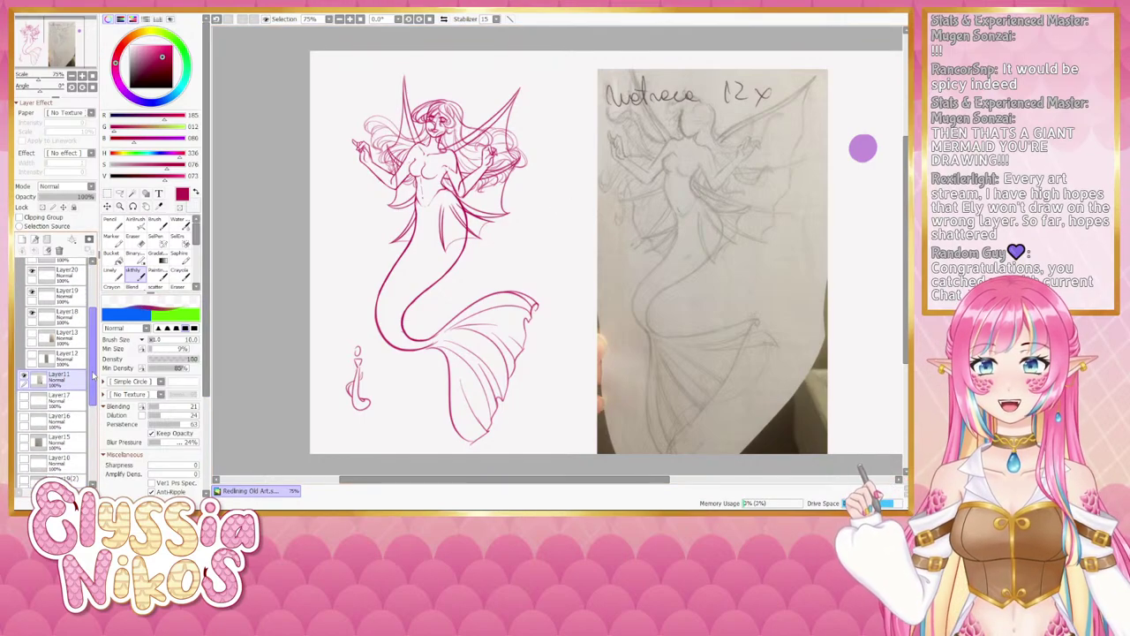
{"action": "left_click", "coordinate": [23, 378]}
{"action": "left_click", "coordinate": [23, 378]}
{"action": "left_click", "coordinate": [138, 243]}
{"action": "left_click_drag", "start_coordinate": [353, 371], "coordinate": [374, 371]}
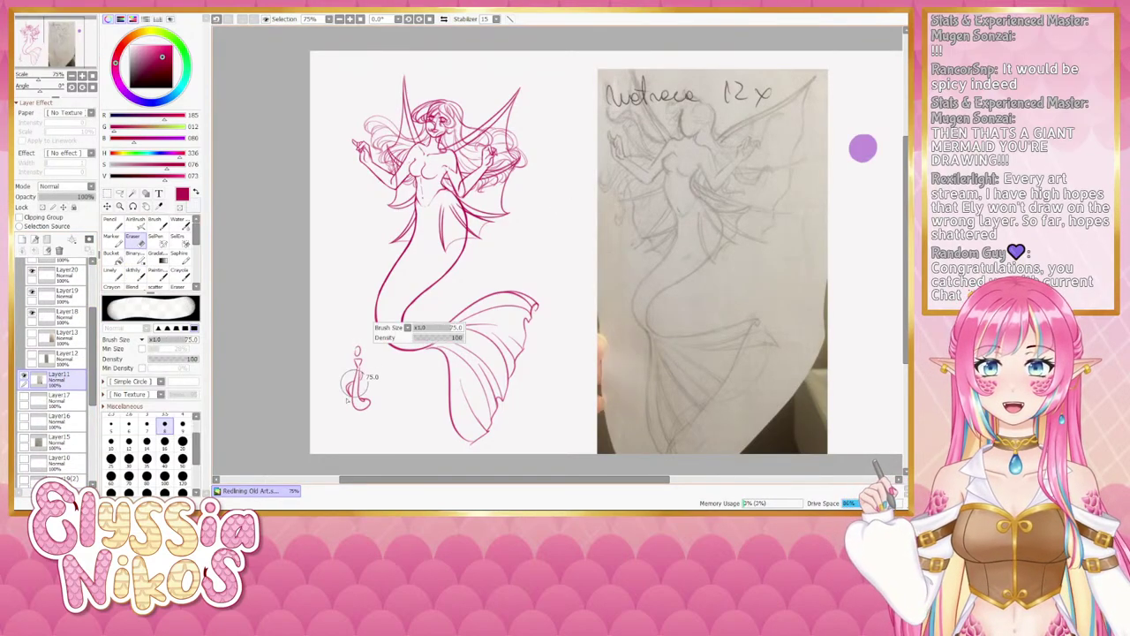
{"action": "mouse_move", "coordinate": [360, 412]}
{"action": "left_mouse_down"}
{"action": "mouse_move", "coordinate": [362, 374]}
{"action": "mouse_move", "coordinate": [351, 379]}
{"action": "left_mouse_up"}
{"action": "mouse_move", "coordinate": [357, 242]}
{"action": "left_mouse_down"}
{"action": "mouse_move", "coordinate": [337, 305]}
{"action": "mouse_move", "coordinate": [347, 319]}
{"action": "left_mouse_up"}
Check which lines belong to Layer26 by hiding and showing it, and make it active with the Eraser selected.
{"action": "left_click", "coordinate": [140, 274]}
{"action": "left_click_drag", "start_coordinate": [93, 338], "coordinate": [94, 304]}
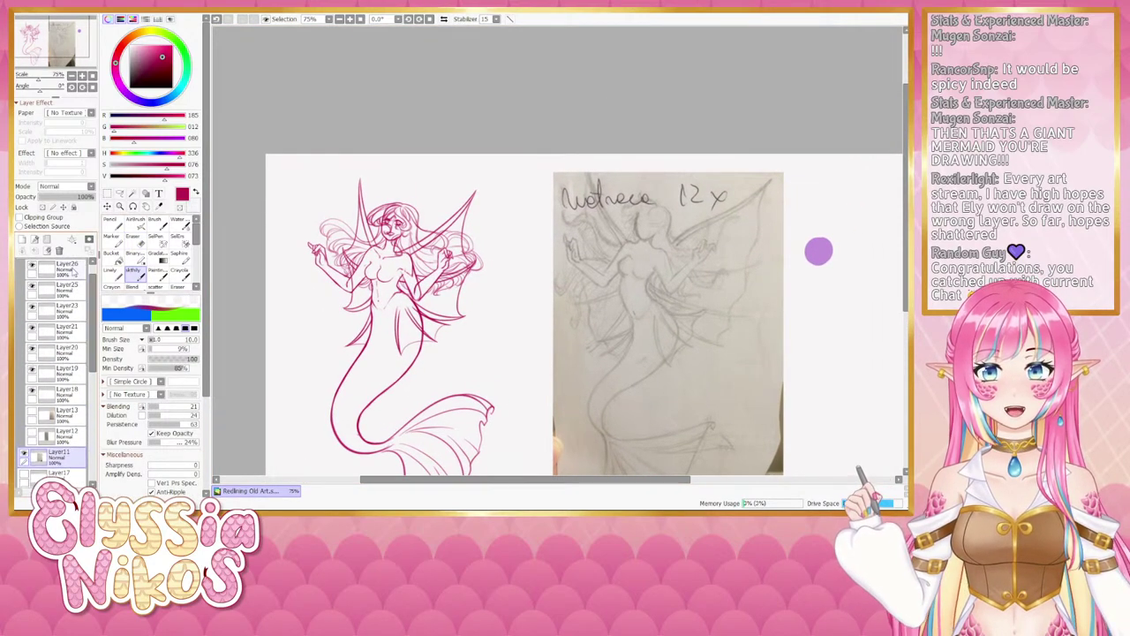
{"action": "left_click", "coordinate": [33, 266]}
{"action": "left_click", "coordinate": [33, 266]}
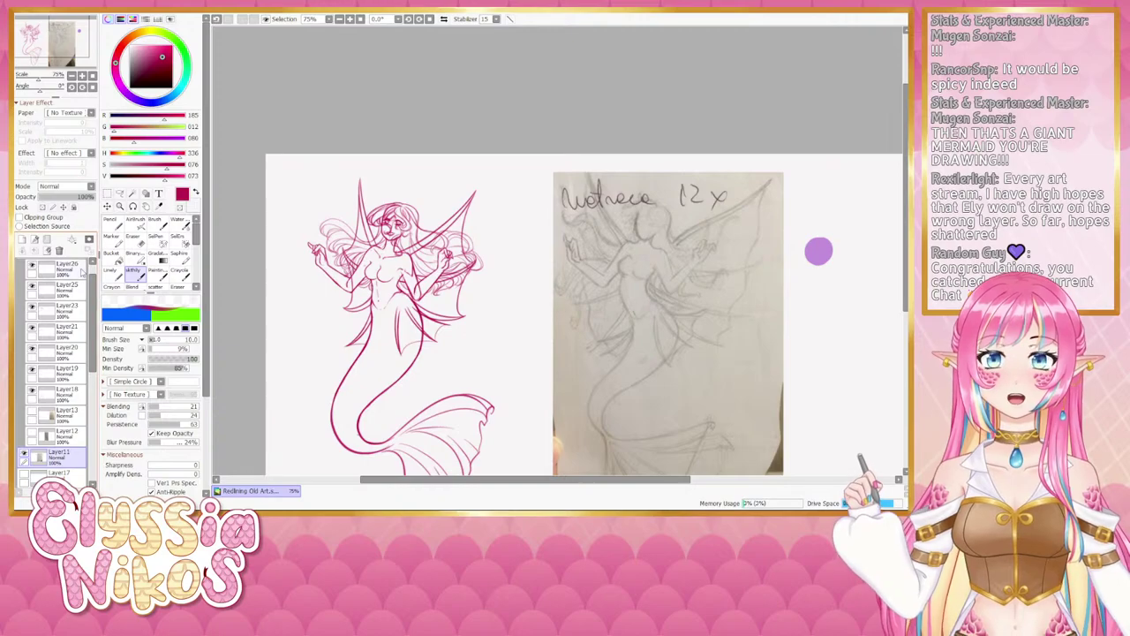
{"action": "left_click", "coordinate": [57, 269]}
{"action": "left_click", "coordinate": [137, 242]}
{"action": "left_click", "coordinate": [82, 75]}
{"action": "mouse_move", "coordinate": [291, 291]}
{"action": "left_mouse_down"}
{"action": "mouse_move", "coordinate": [454, 204]}
{"action": "mouse_move", "coordinate": [442, 204]}
{"action": "left_mouse_up"}
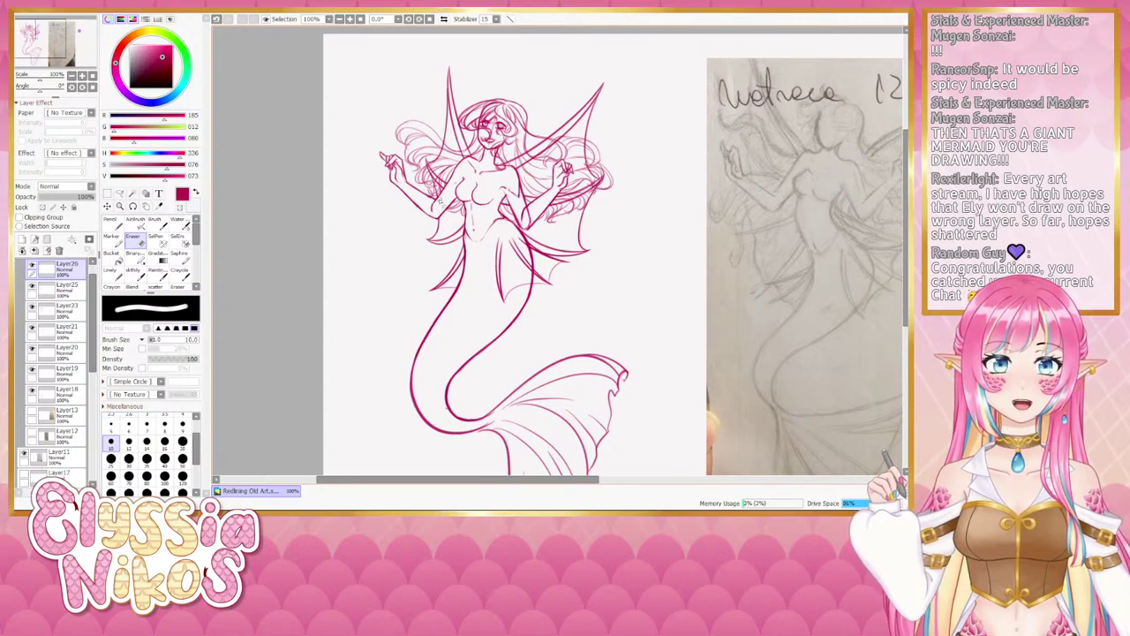
Check Layer21 by toggling its visibility, make it active and clean up the lines near the mermaid's bent elbow with a size 4 eraser.
{"action": "left_click", "coordinate": [34, 354]}
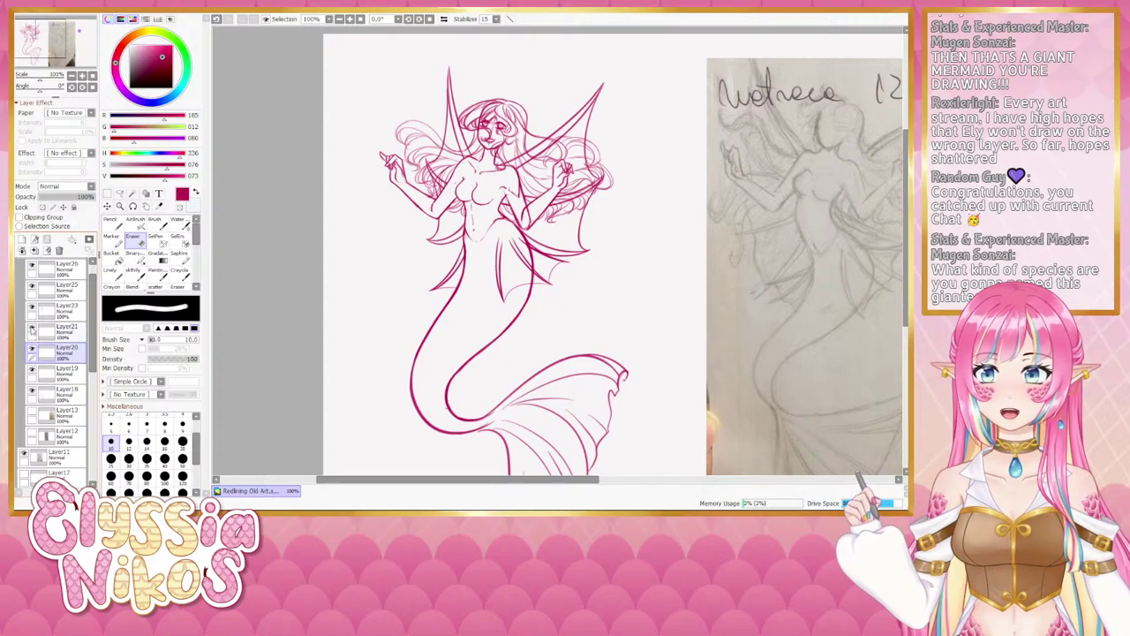
{"action": "left_click", "coordinate": [32, 331]}
{"action": "left_click", "coordinate": [32, 331]}
{"action": "left_click", "coordinate": [32, 331]}
{"action": "left_click", "coordinate": [32, 331]}
{"action": "left_click", "coordinate": [63, 335]}
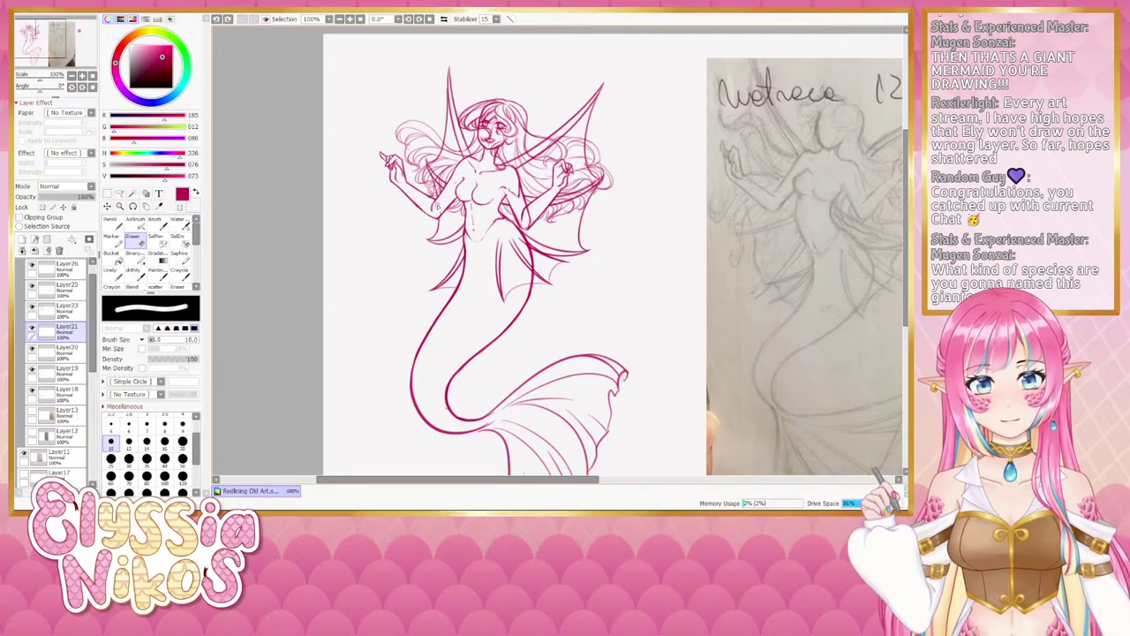
{"action": "left_click_drag", "start_coordinate": [441, 217], "coordinate": [435, 208]}
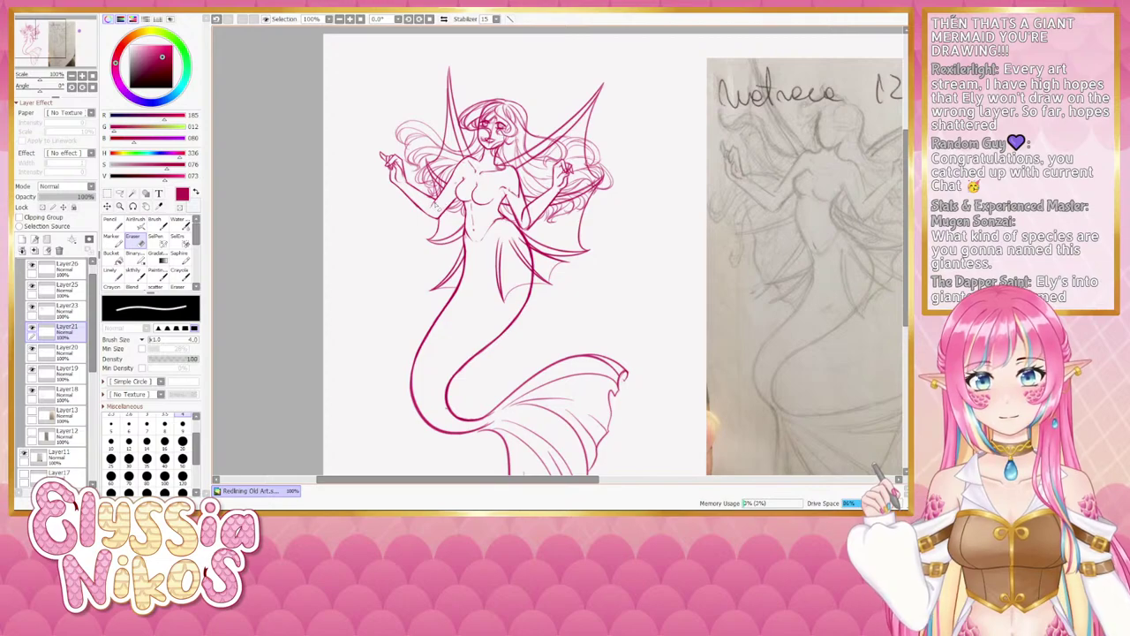
Switch from the blending brush back to the Eraser and enlarge it to size 19.
{"action": "left_click", "coordinate": [135, 274]}
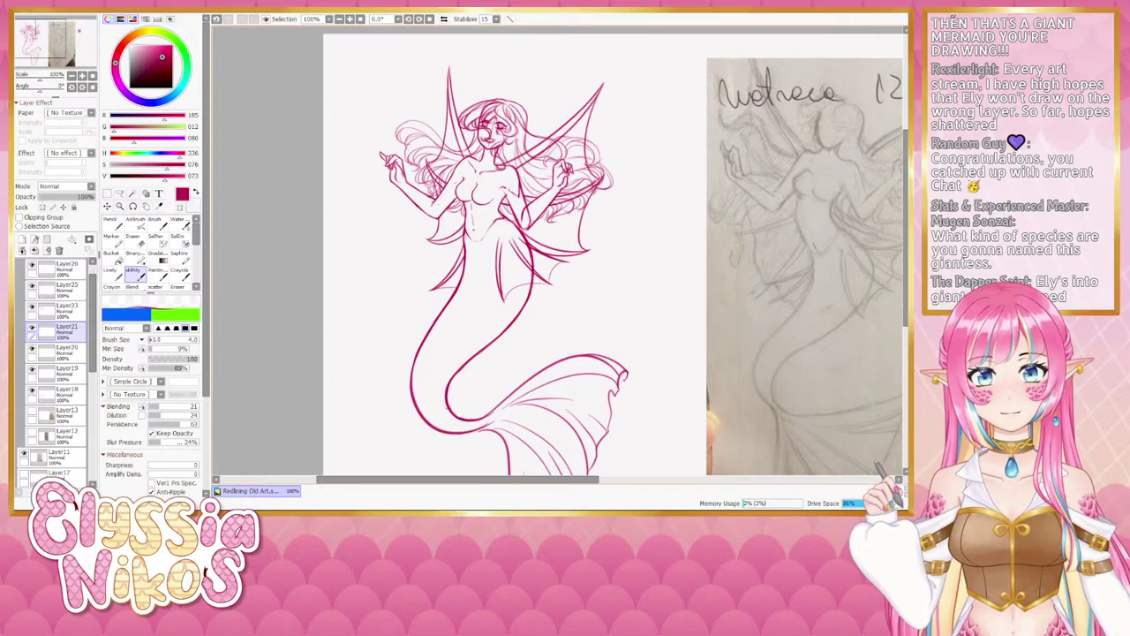
{"action": "left_click_drag", "start_coordinate": [449, 216], "coordinate": [424, 217]}
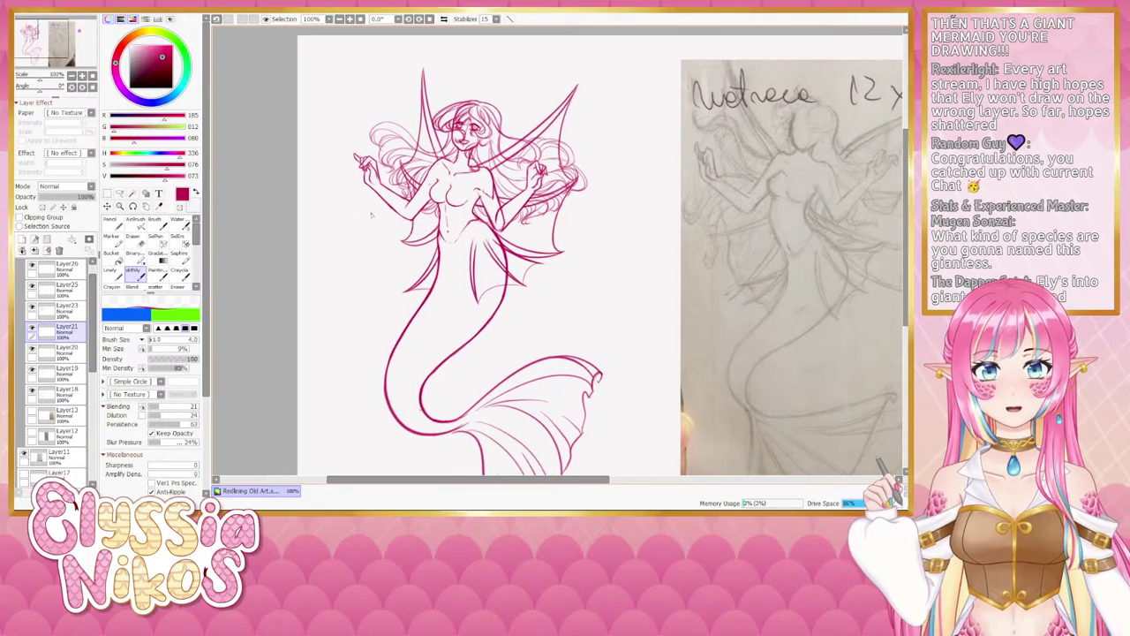
{"action": "key", "text": "e"}
{"action": "mouse_move", "coordinate": [369, 246]}
{"action": "left_mouse_down"}
{"action": "mouse_move", "coordinate": [343, 270]}
{"action": "mouse_move", "coordinate": [361, 235]}
{"action": "mouse_move", "coordinate": [363, 251]}
{"action": "left_mouse_up"}
{"action": "key", "text": "bracketright"}
{"action": "key", "text": "bracketright"}
Check Layer20, Layer19 and Layer18 by toggling their visibility, make Layer18 active and erase the mermaid's facial features with a size 53 eraser.
{"action": "left_click_drag", "start_coordinate": [94, 290], "coordinate": [94, 283]}
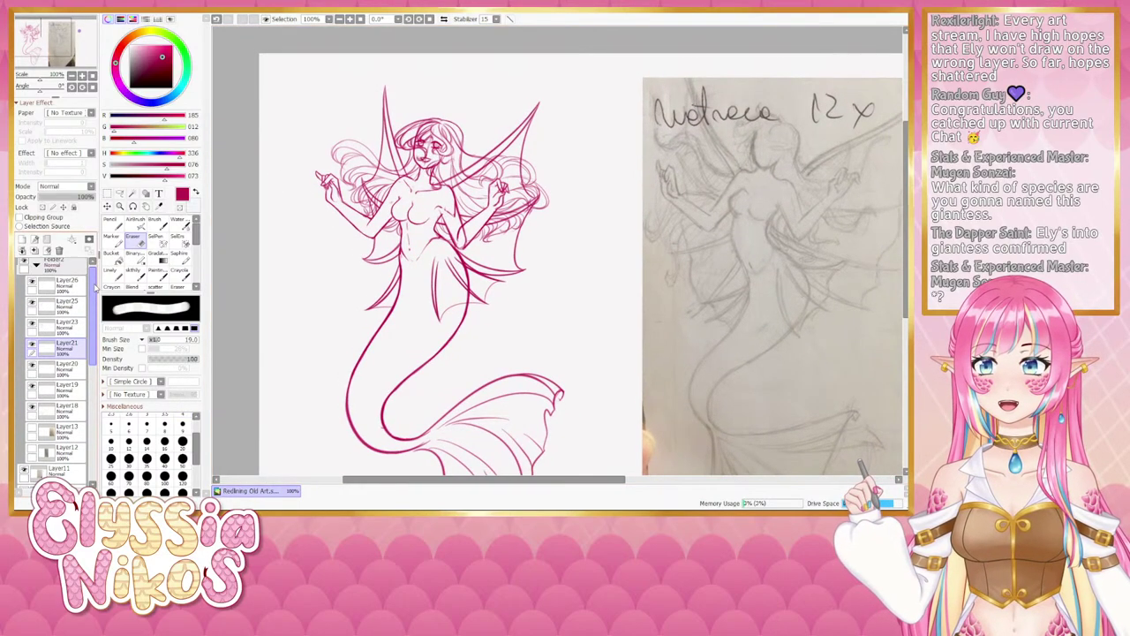
{"action": "left_click", "coordinate": [31, 365]}
{"action": "left_click", "coordinate": [31, 365]}
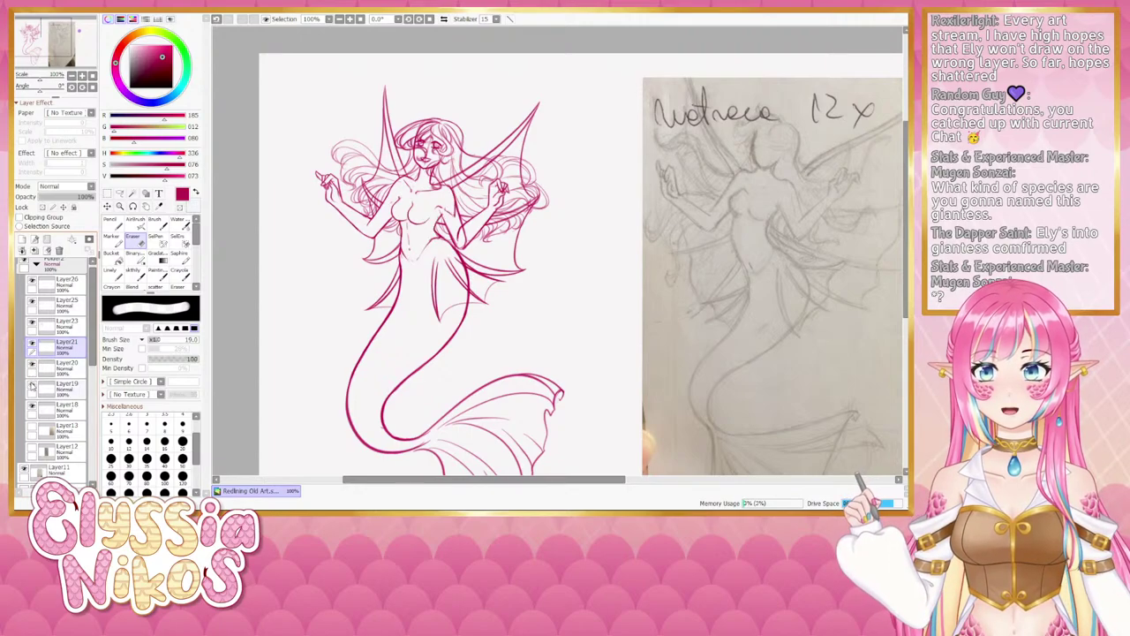
{"action": "left_click", "coordinate": [32, 405]}
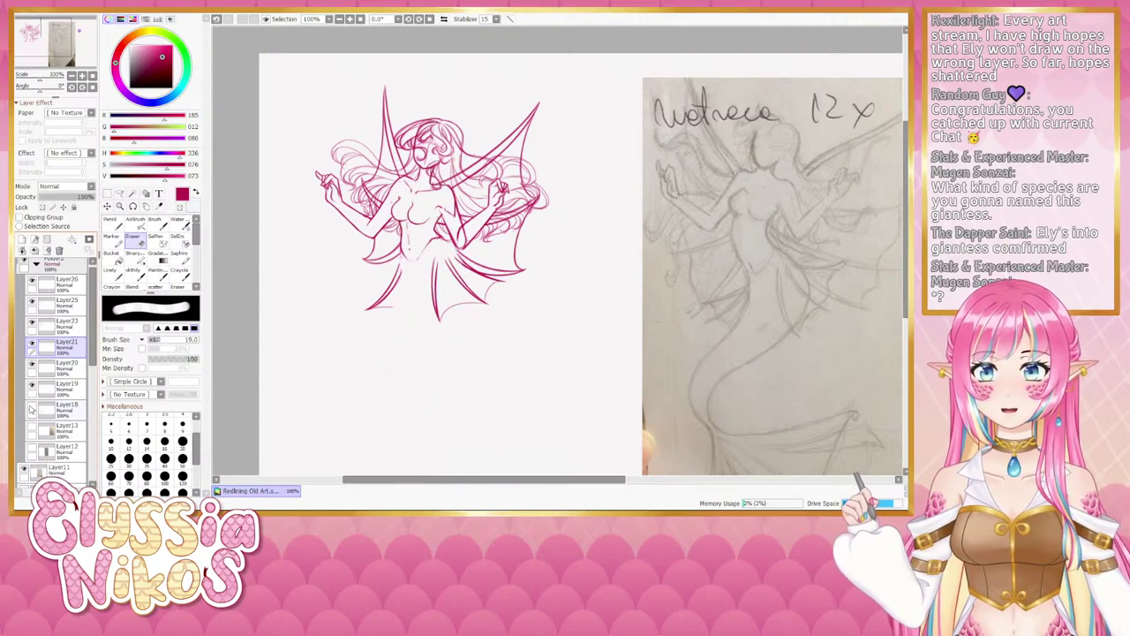
{"action": "left_click", "coordinate": [32, 404]}
{"action": "left_click", "coordinate": [32, 405]}
{"action": "left_click", "coordinate": [32, 404]}
{"action": "left_click", "coordinate": [67, 406]}
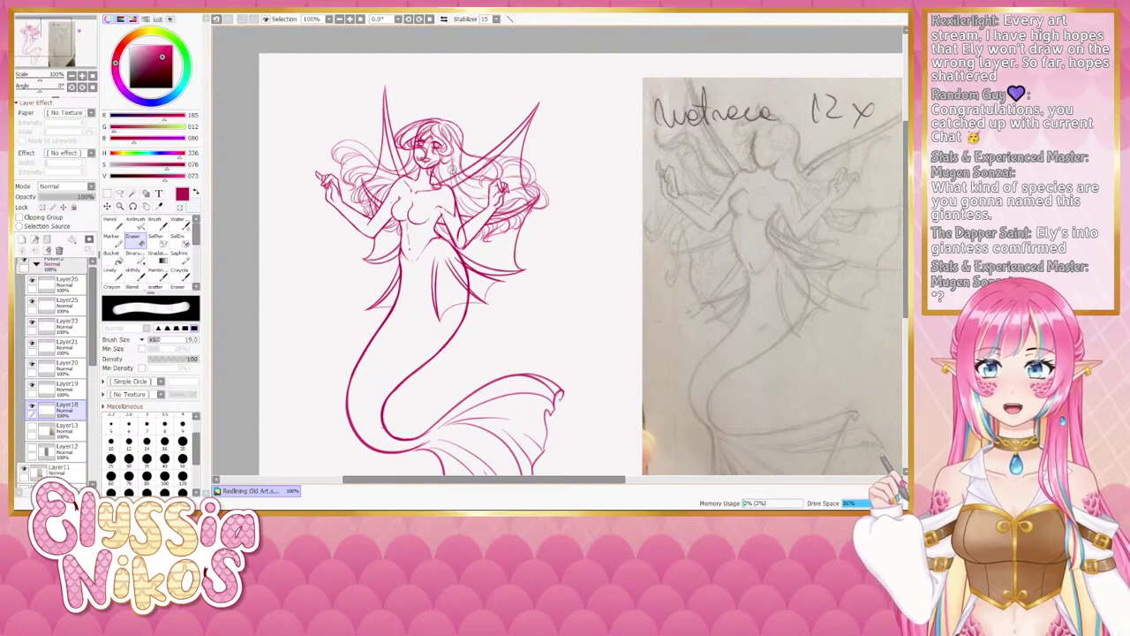
{"action": "mouse_move", "coordinate": [453, 171]}
{"action": "left_mouse_down"}
{"action": "mouse_move", "coordinate": [468, 171]}
{"action": "mouse_move", "coordinate": [436, 132]}
{"action": "left_mouse_up"}
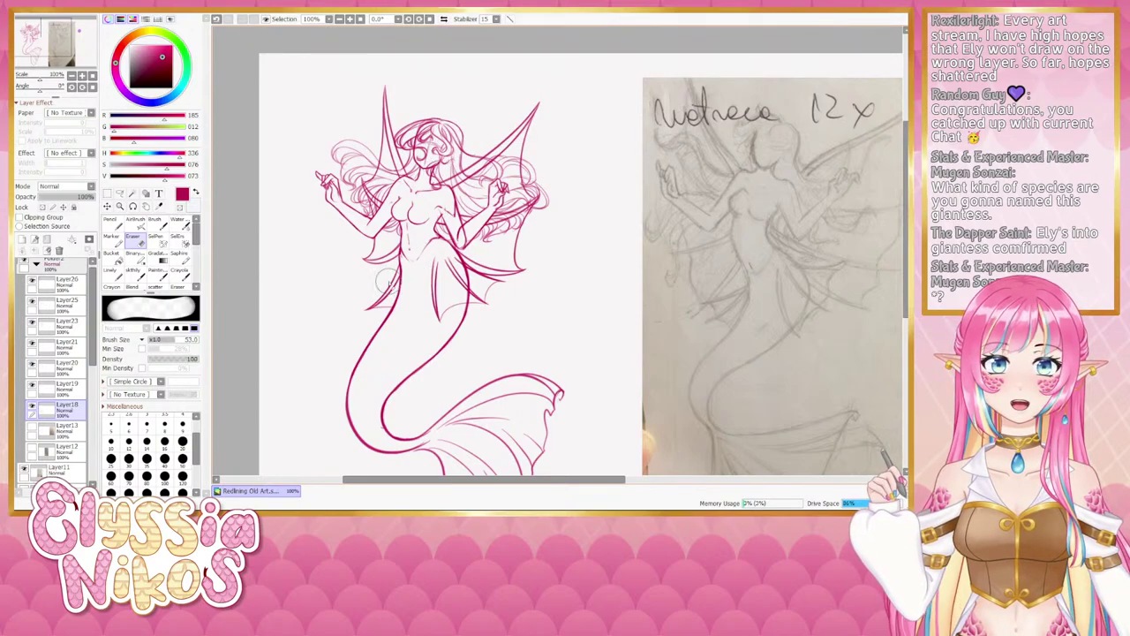
Check Layer23 by toggling its visibility, make it active and lower its opacity to 29%.
{"action": "left_click", "coordinate": [32, 322]}
{"action": "left_click", "coordinate": [32, 322]}
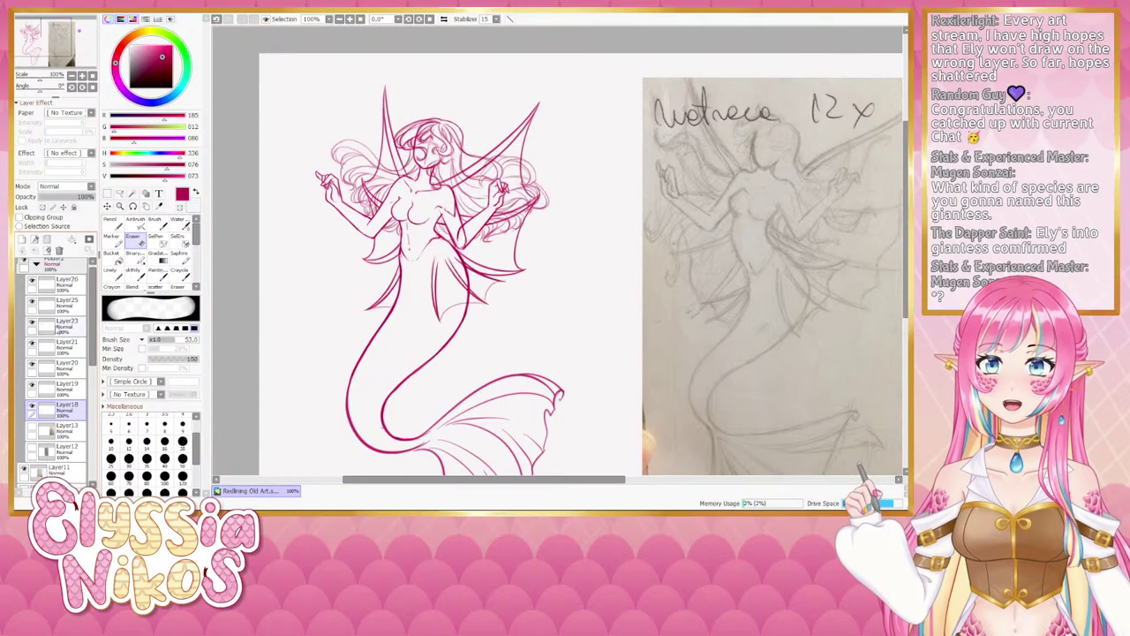
{"action": "left_click", "coordinate": [68, 325]}
{"action": "left_click_drag", "start_coordinate": [92, 196], "coordinate": [51, 199]}
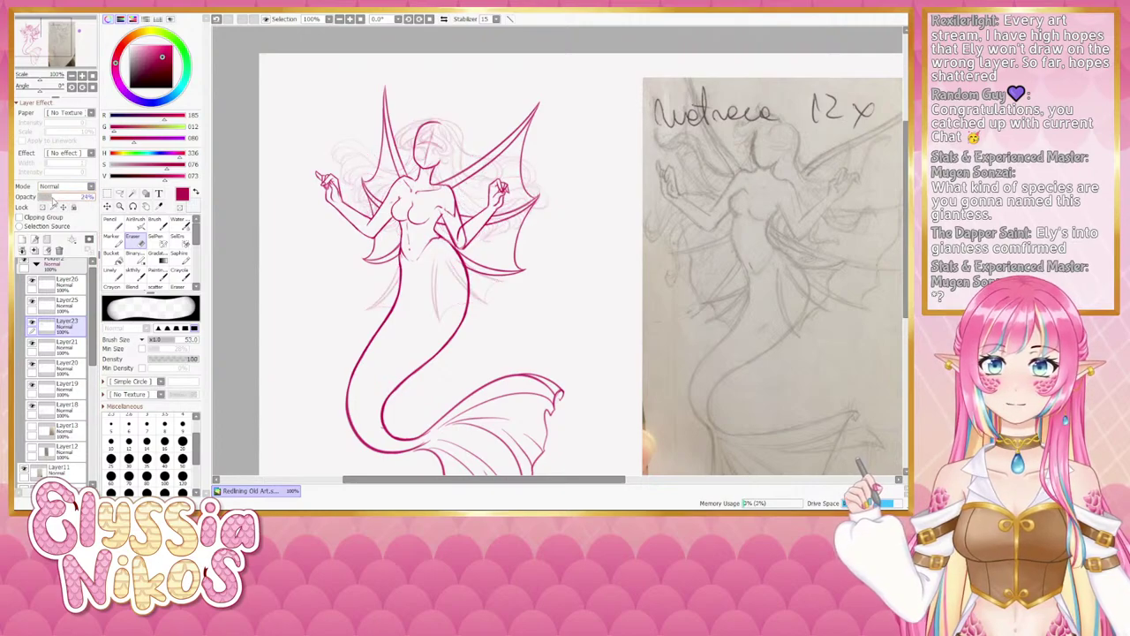
{"action": "left_click", "coordinate": [134, 272]}
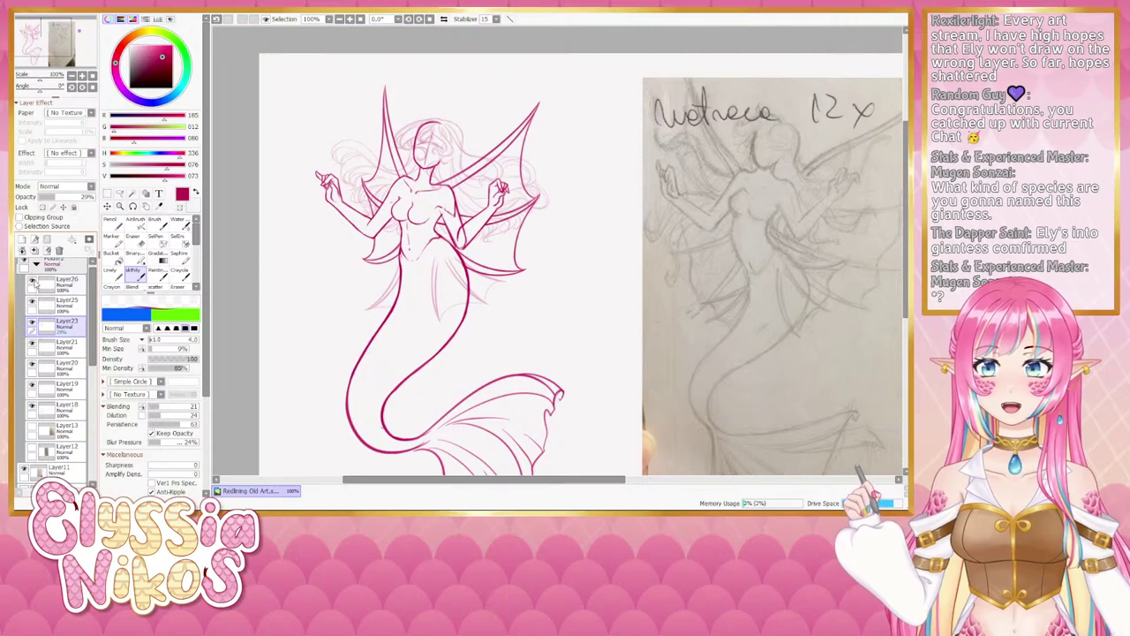
{"action": "left_click", "coordinate": [69, 284]}
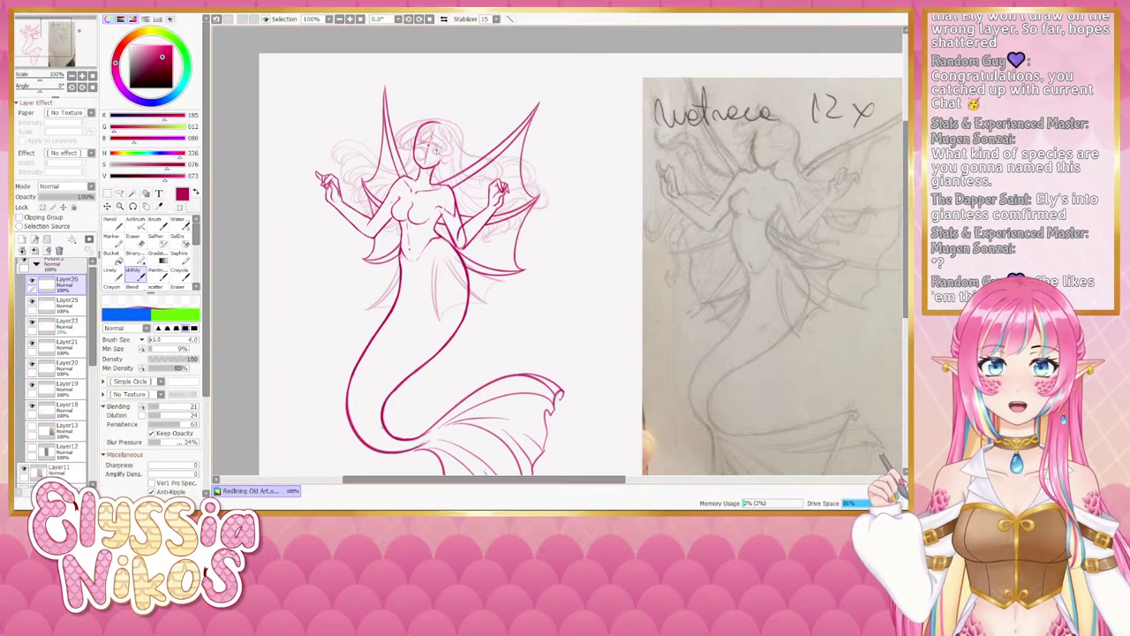
{"action": "key", "text": "ctrl+z"}
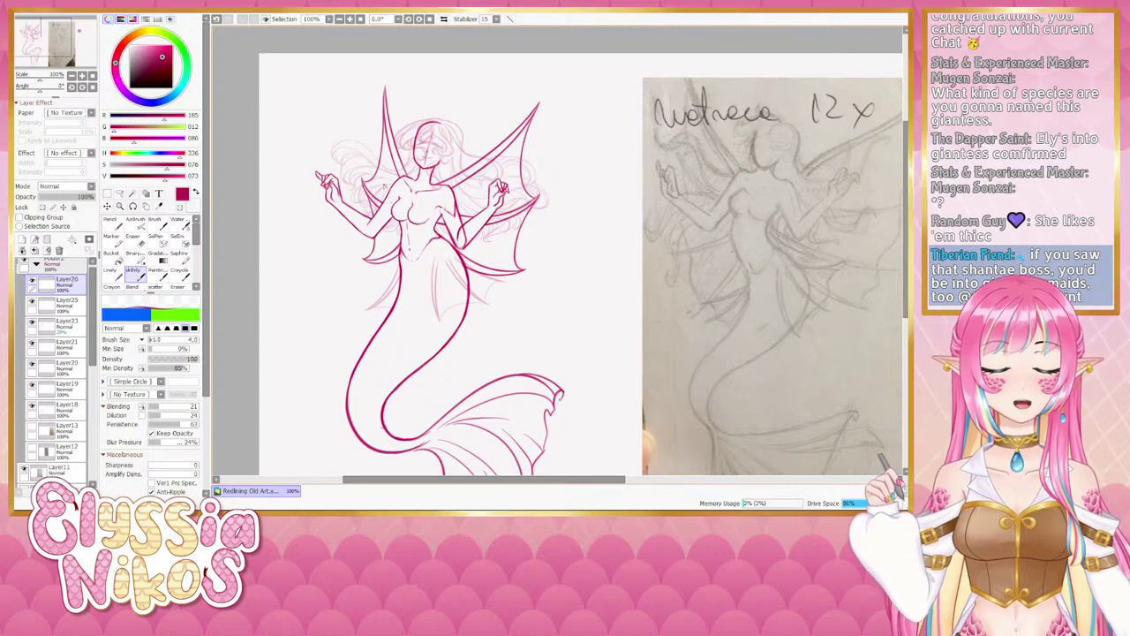
With the Eraser selected, look for the layer holding the head outline by toggling the visibility of Layer26, Layer25, Layer21, Layer20 and Layer19.
{"action": "left_click", "coordinate": [132, 237]}
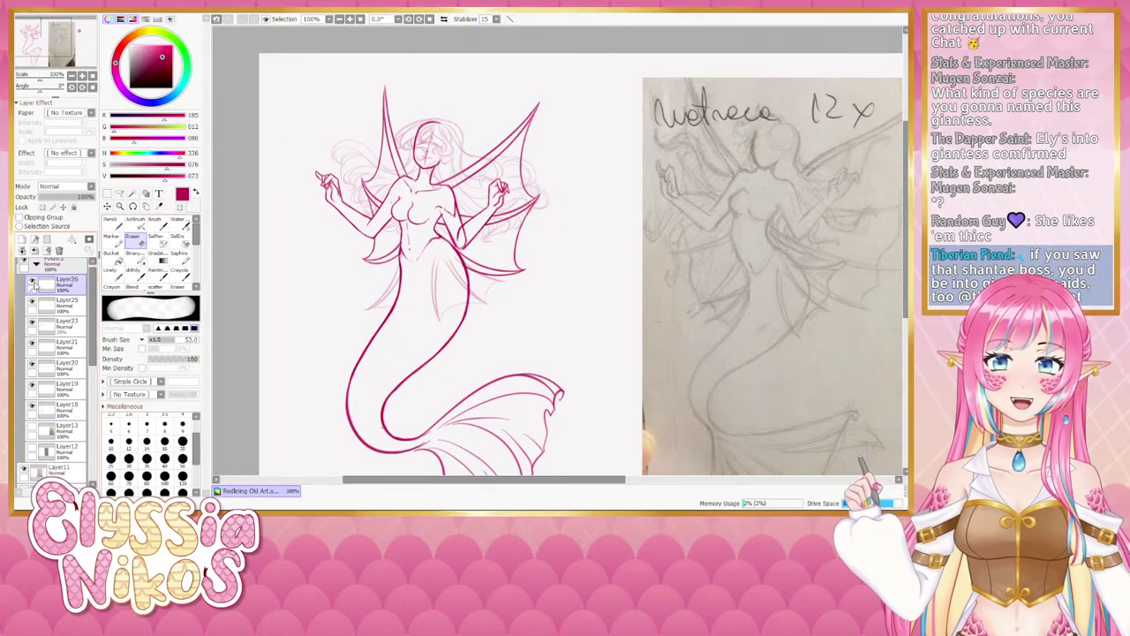
{"action": "left_click", "coordinate": [32, 284]}
{"action": "left_click", "coordinate": [32, 284]}
{"action": "left_click", "coordinate": [31, 304]}
{"action": "left_click", "coordinate": [31, 304]}
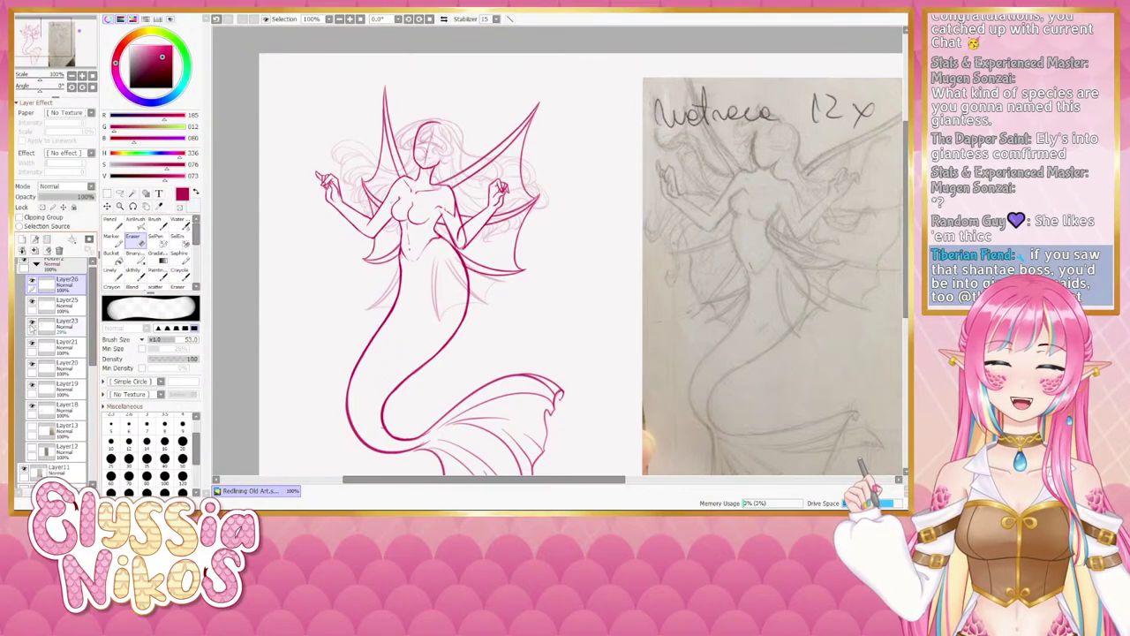
{"action": "left_click", "coordinate": [32, 344]}
{"action": "left_click", "coordinate": [32, 345]}
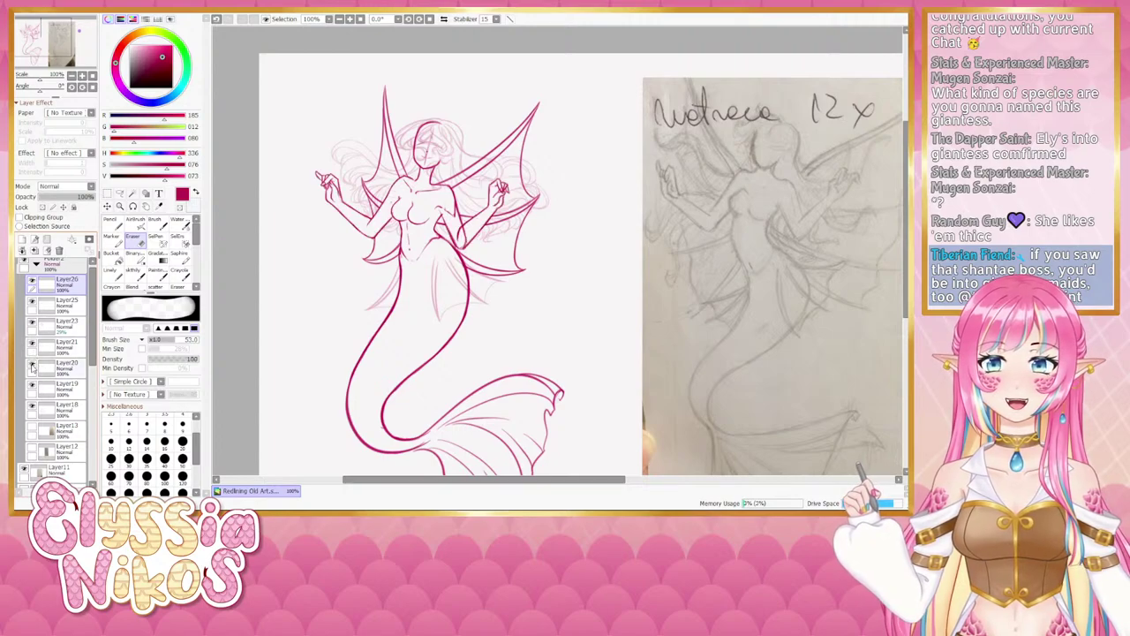
{"action": "left_click", "coordinate": [33, 366]}
{"action": "left_click", "coordinate": [32, 365]}
{"action": "left_click", "coordinate": [32, 386]}
{"action": "left_click", "coordinate": [33, 387]}
{"action": "left_click", "coordinate": [33, 387]}
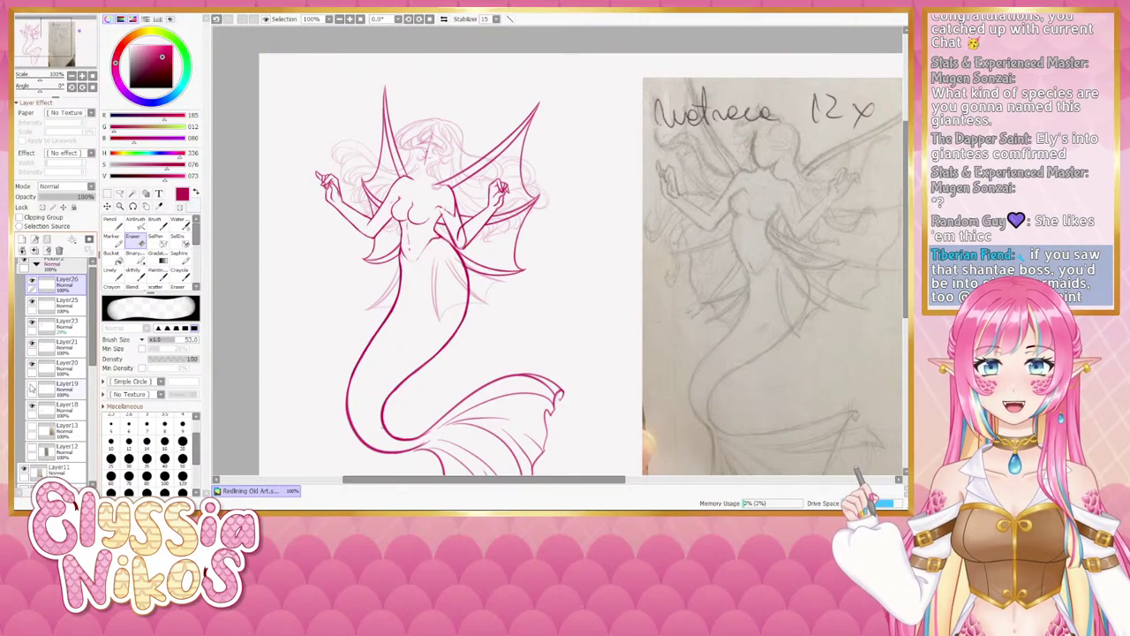
{"action": "left_click", "coordinate": [33, 387]}
Make Layer19 active and clean up the lines around the mermaid's head with a size 9 eraser.
{"action": "left_click", "coordinate": [63, 388]}
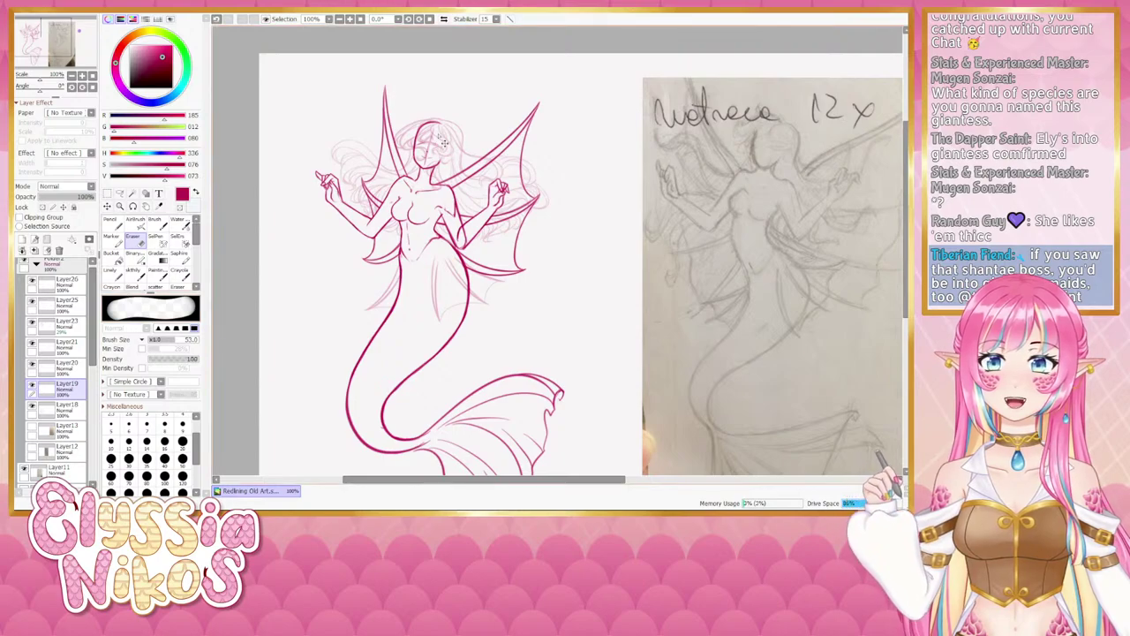
{"action": "left_click_drag", "start_coordinate": [459, 142], "coordinate": [423, 134]}
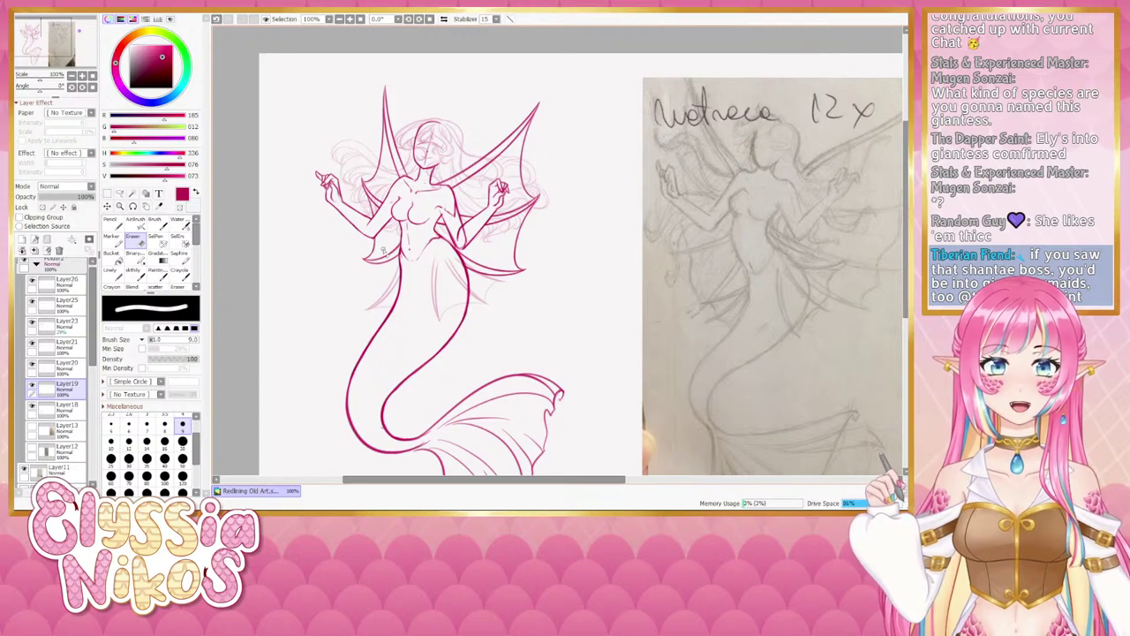
Try to redraw the top of the head outline on Layer19 with the sketching brush, undoing unsatisfactory strokes.
{"action": "left_click", "coordinate": [135, 272]}
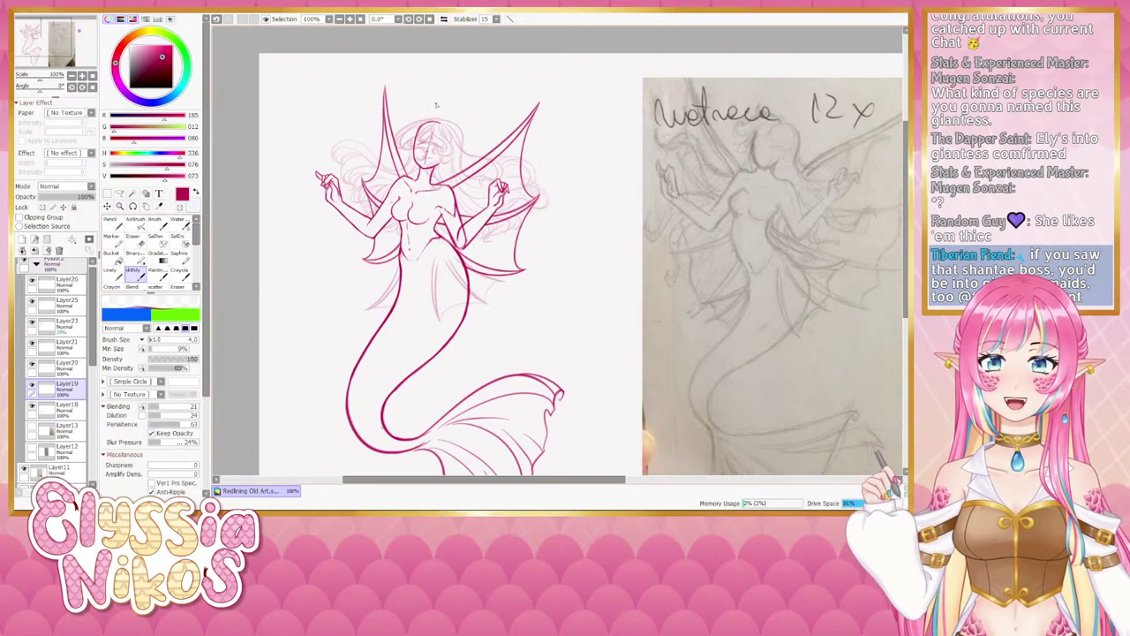
{"action": "key", "text": "ctrl+z"}
{"action": "mouse_move", "coordinate": [414, 139]}
{"action": "left_mouse_down"}
{"action": "mouse_move", "coordinate": [421, 150]}
{"action": "mouse_move", "coordinate": [413, 139]}
{"action": "mouse_move", "coordinate": [419, 148]}
{"action": "mouse_move", "coordinate": [438, 123]}
{"action": "left_mouse_up"}
{"action": "key", "text": "ctrl+z"}
{"action": "key", "text": "ctrl+z"}
{"action": "key", "text": "ctrl+z"}
{"action": "key", "text": "ctrl+z"}
{"action": "key", "text": "ctrl+z"}
{"action": "key", "text": "ctrl+z"}
{"action": "key", "text": "ctrl+z"}
{"action": "key", "text": "ctrl+z"}
{"action": "key", "text": "ctrl+z"}
{"action": "key", "text": "ctrl+z"}
{"action": "key", "text": "ctrl+z"}
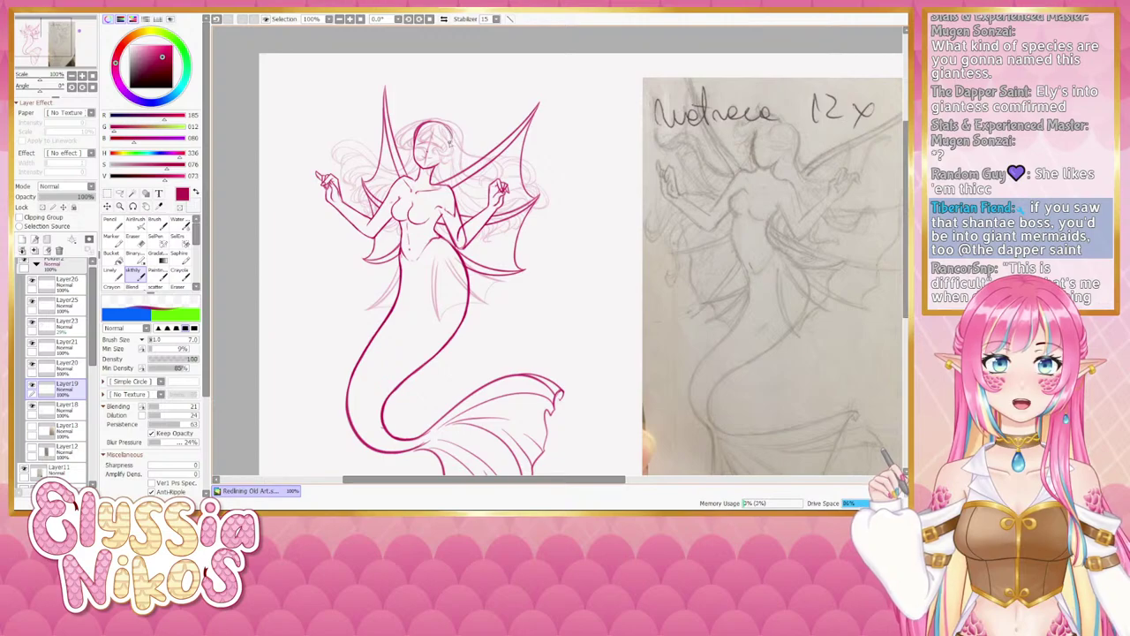
Try to draw the side of the face on Layer19 with a size 7 brush, comparing strokes by undoing and redoing them.
{"action": "key", "text": "ctrl+y"}
{"action": "key", "text": "ctrl+z"}
{"action": "left_click_drag", "start_coordinate": [451, 131], "coordinate": [447, 153]}
{"action": "key", "text": "ctrl+z"}
{"action": "key", "text": "ctrl+z"}
{"action": "key", "text": "ctrl+z"}
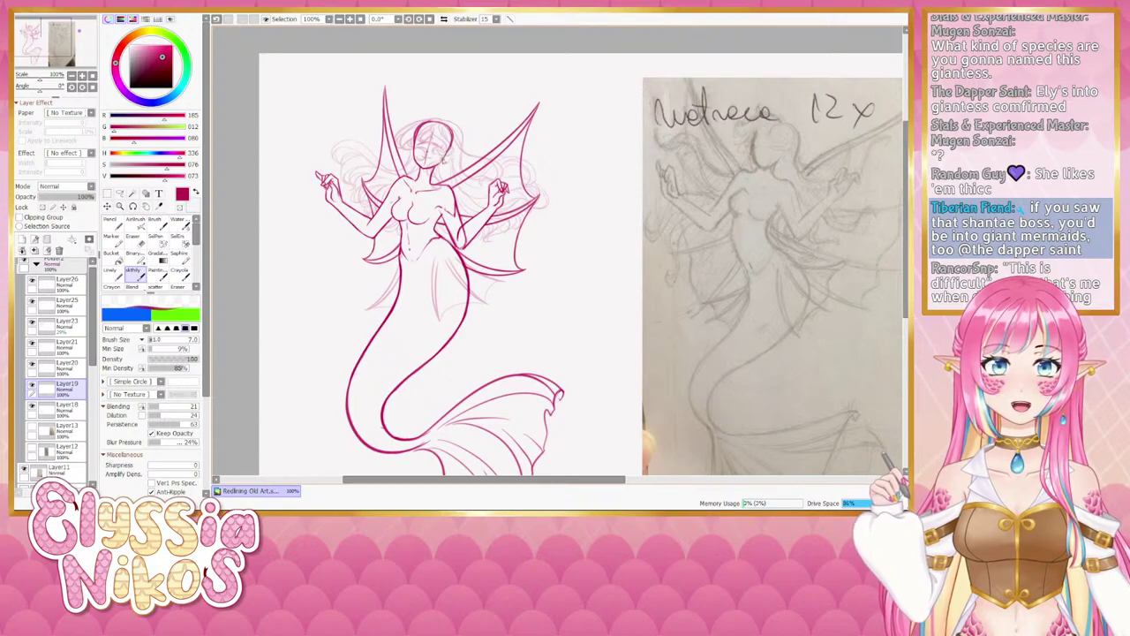
{"action": "key", "text": "ctrl+y"}
{"action": "key", "text": "ctrl+z"}
{"action": "key", "text": "ctrl+y"}
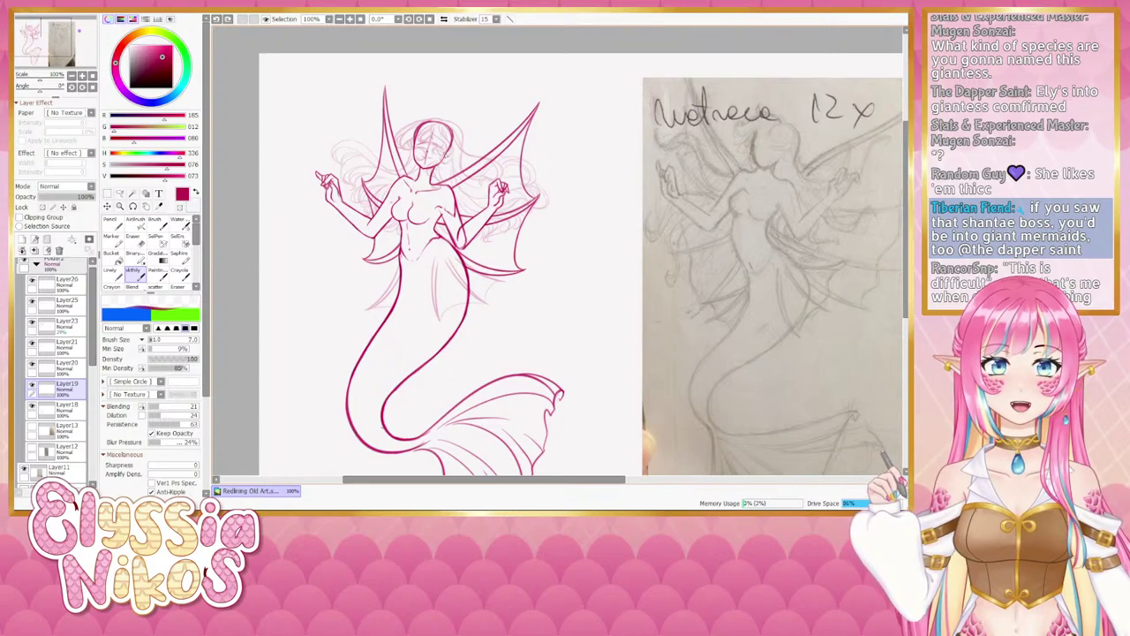
{"action": "key", "text": "ctrl+z"}
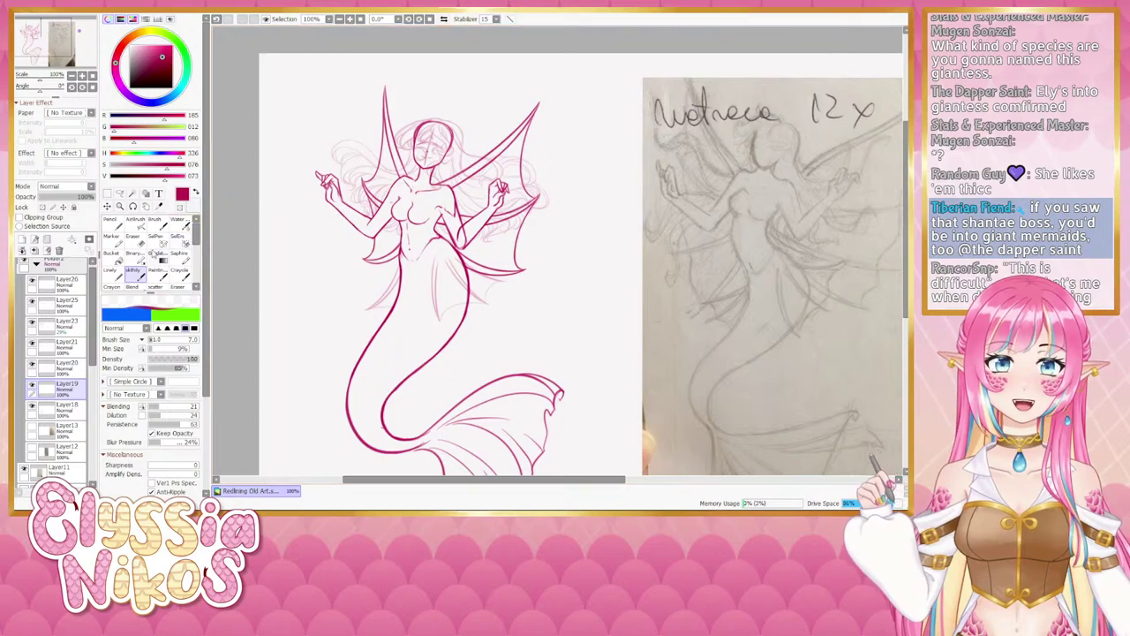
Erase the head outline from Layer19 with the Eraser at size 9.
{"action": "key", "text": "e"}
{"action": "mouse_move", "coordinate": [434, 134]}
{"action": "left_mouse_down"}
{"action": "mouse_move", "coordinate": [406, 139]}
{"action": "mouse_move", "coordinate": [428, 156]}
{"action": "left_mouse_up"}
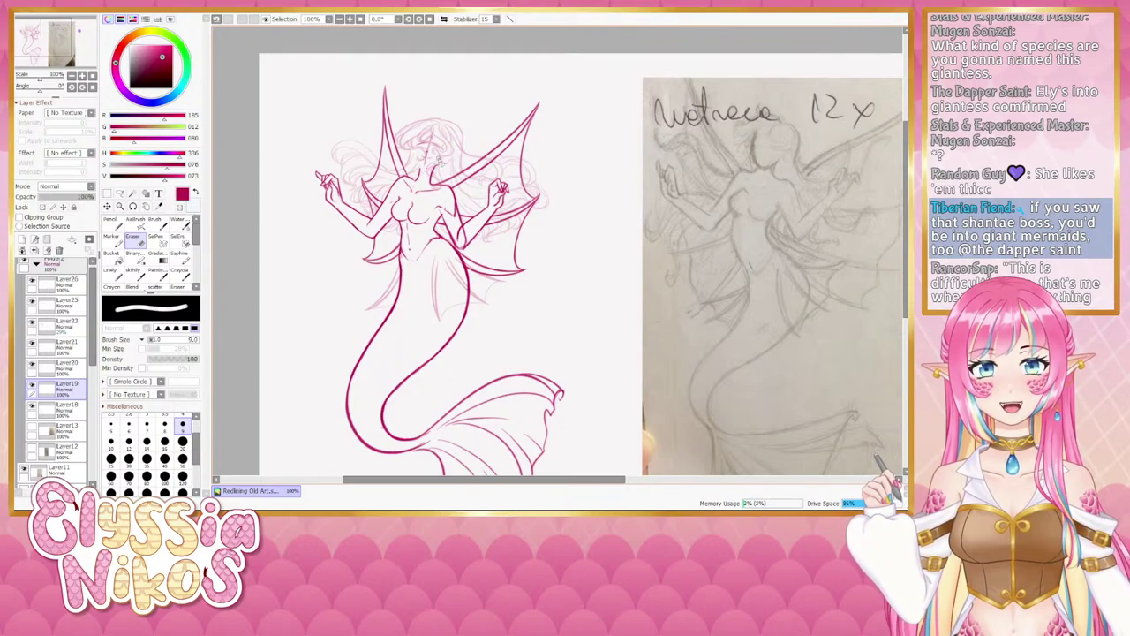
{"action": "key", "text": "ctrl+z"}
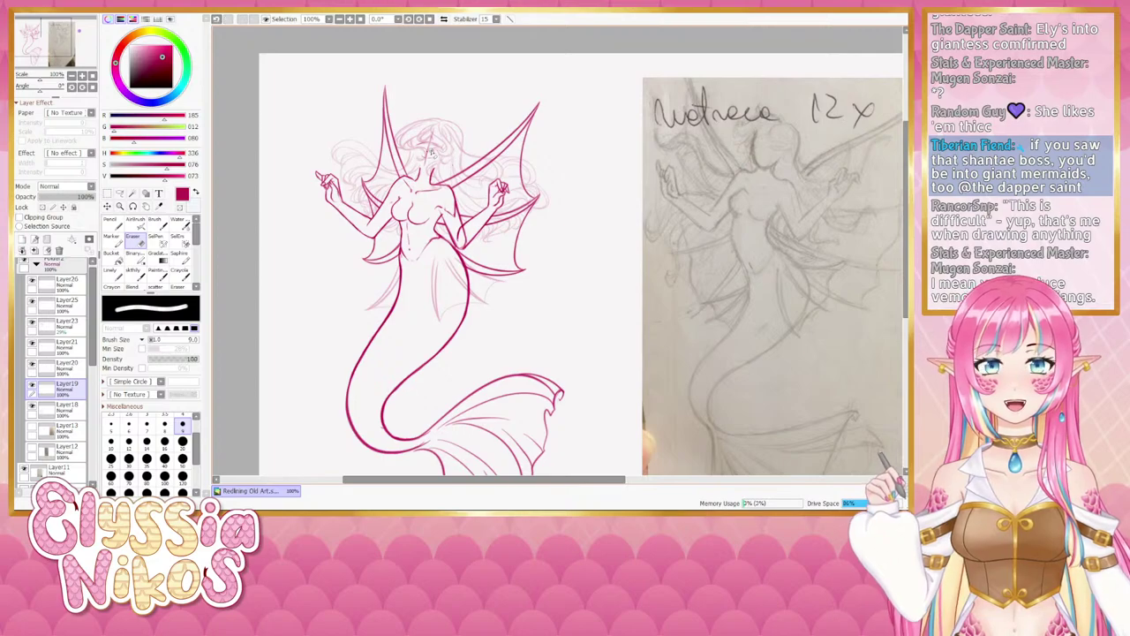
Check Layer20 and Layer21 by toggling their visibility, then erase the vertical guideline on the face from Layer21 with a size 18 eraser.
{"action": "left_click", "coordinate": [32, 366]}
{"action": "left_click", "coordinate": [32, 366]}
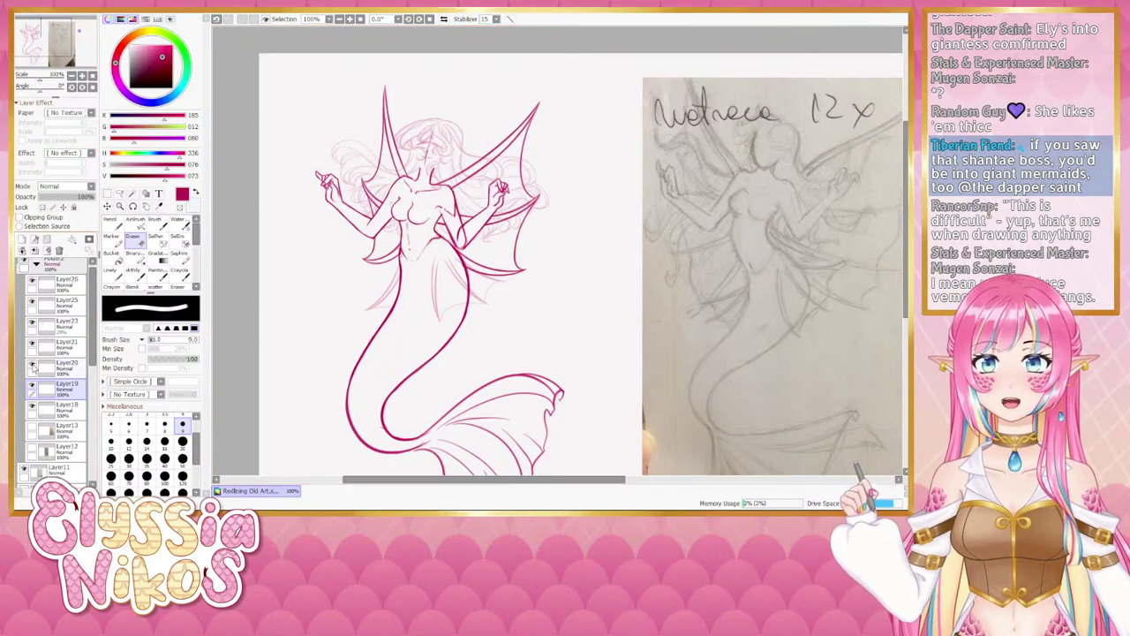
{"action": "left_click", "coordinate": [34, 347]}
{"action": "left_click", "coordinate": [34, 346]}
{"action": "left_click", "coordinate": [49, 346]}
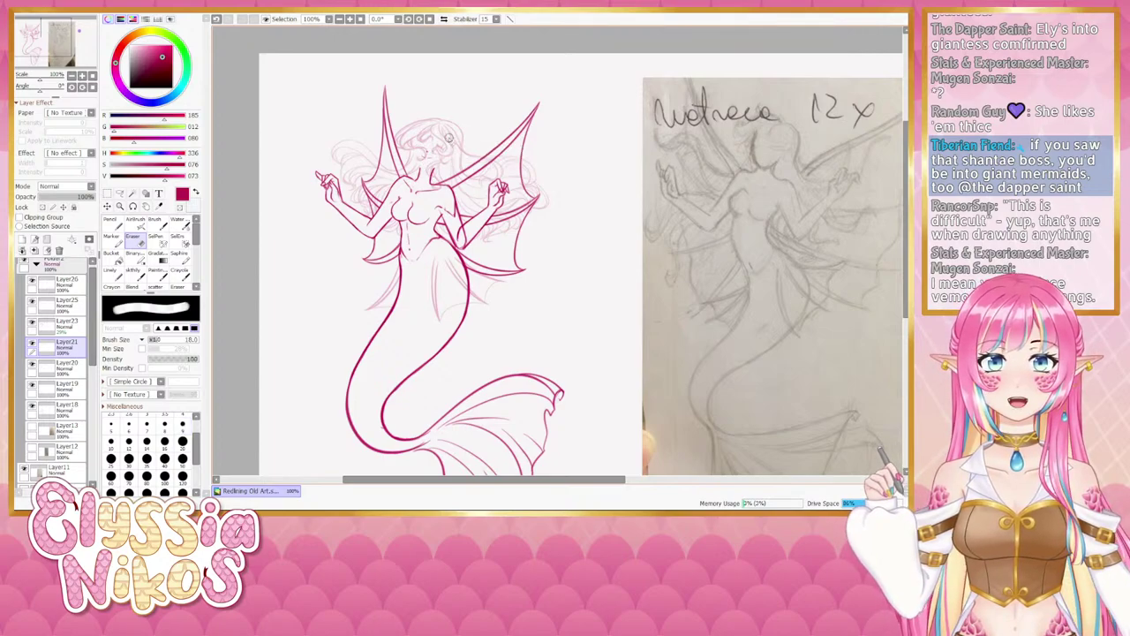
Check Layer23 and Layer25 by toggling their visibility, make Layer26 active and set the Eraser to size 31.
{"action": "left_click", "coordinate": [133, 273]}
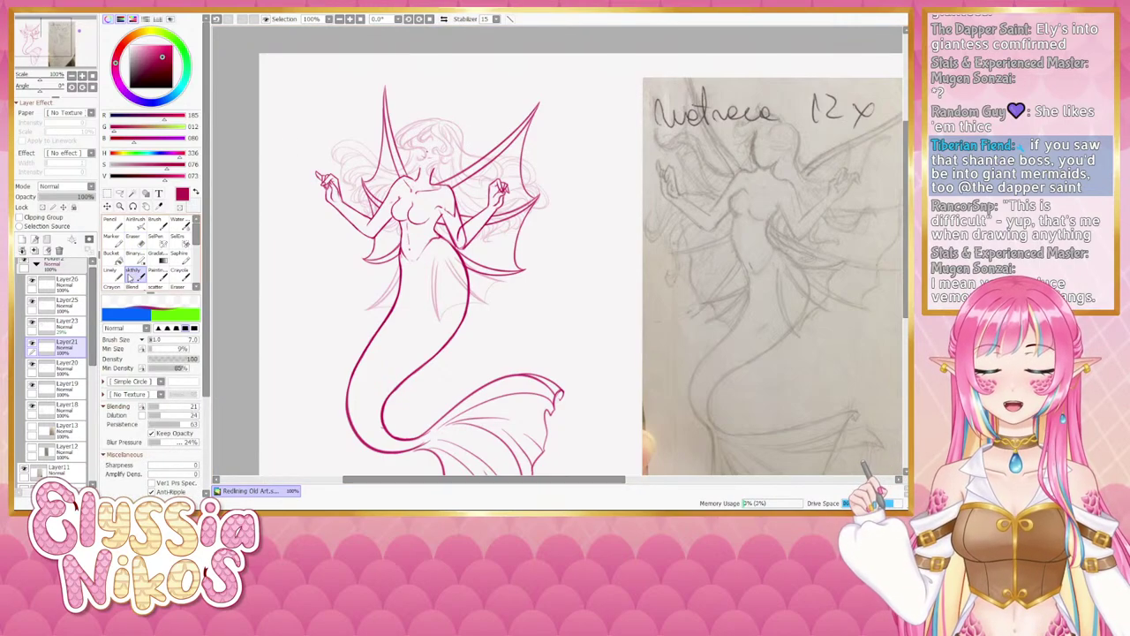
{"action": "left_click", "coordinate": [31, 323]}
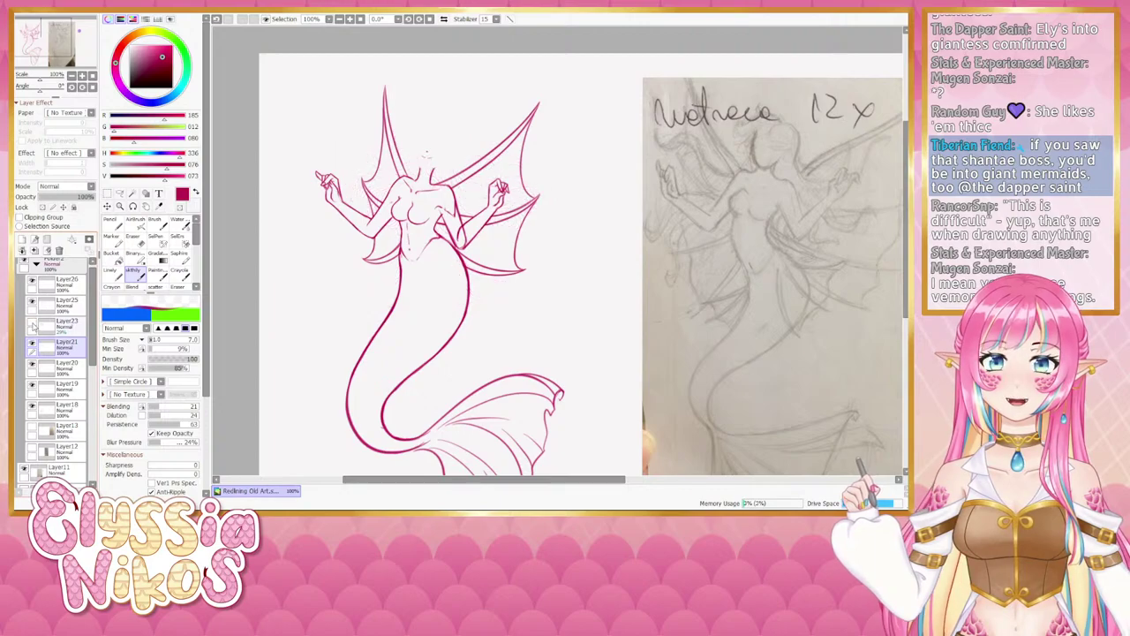
{"action": "left_click", "coordinate": [31, 324]}
{"action": "left_click", "coordinate": [33, 302]}
{"action": "left_click", "coordinate": [32, 302]}
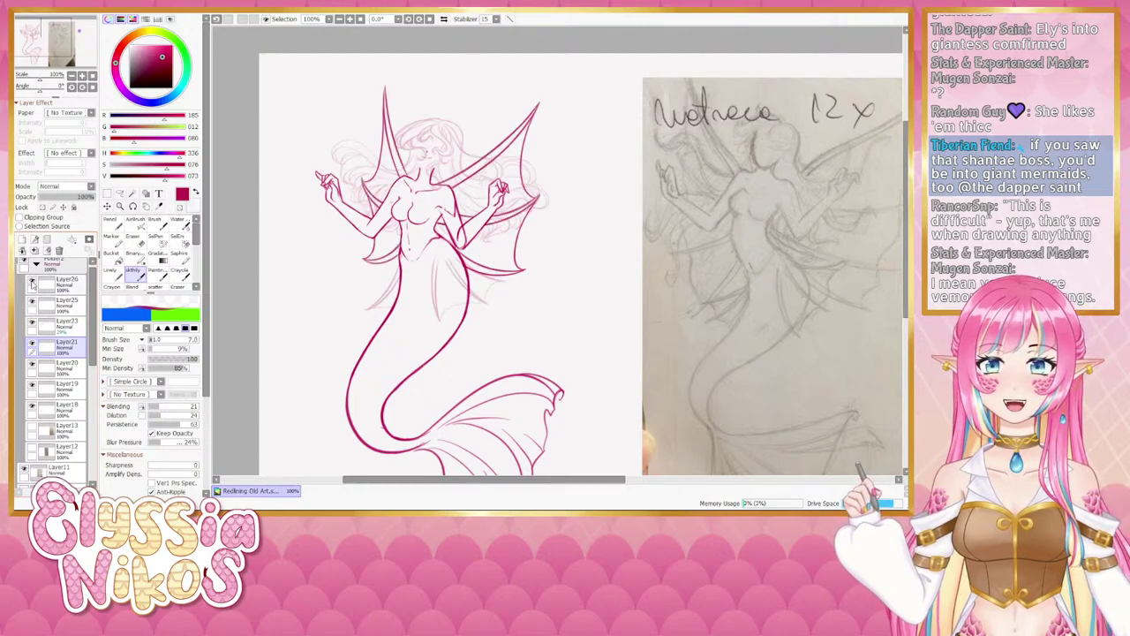
{"action": "left_click", "coordinate": [42, 282]}
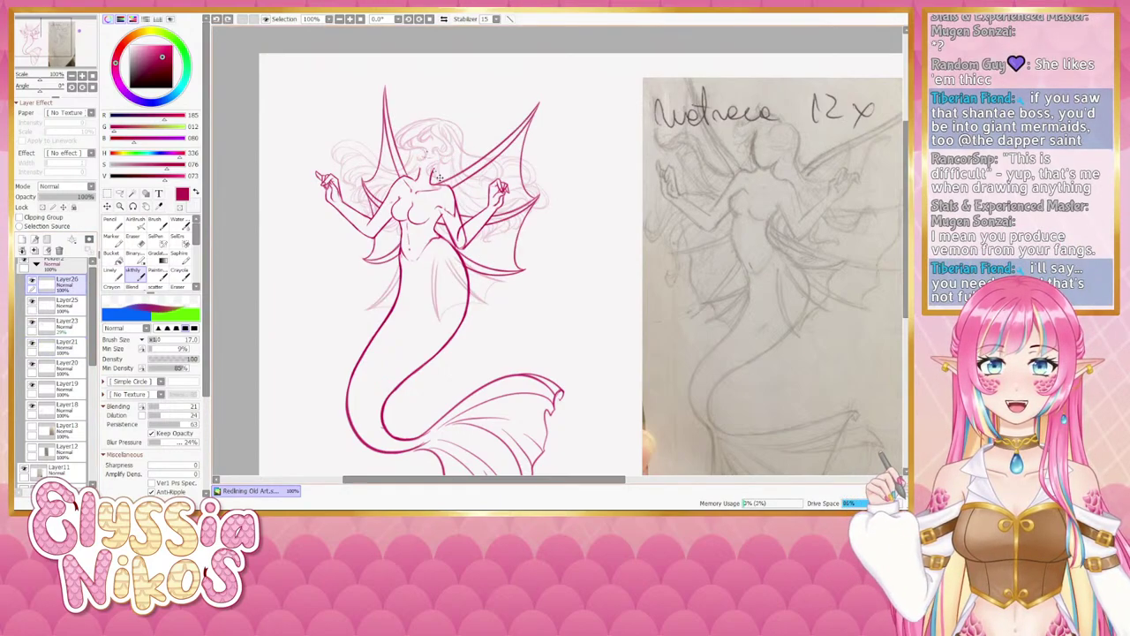
{"action": "key", "text": "e"}
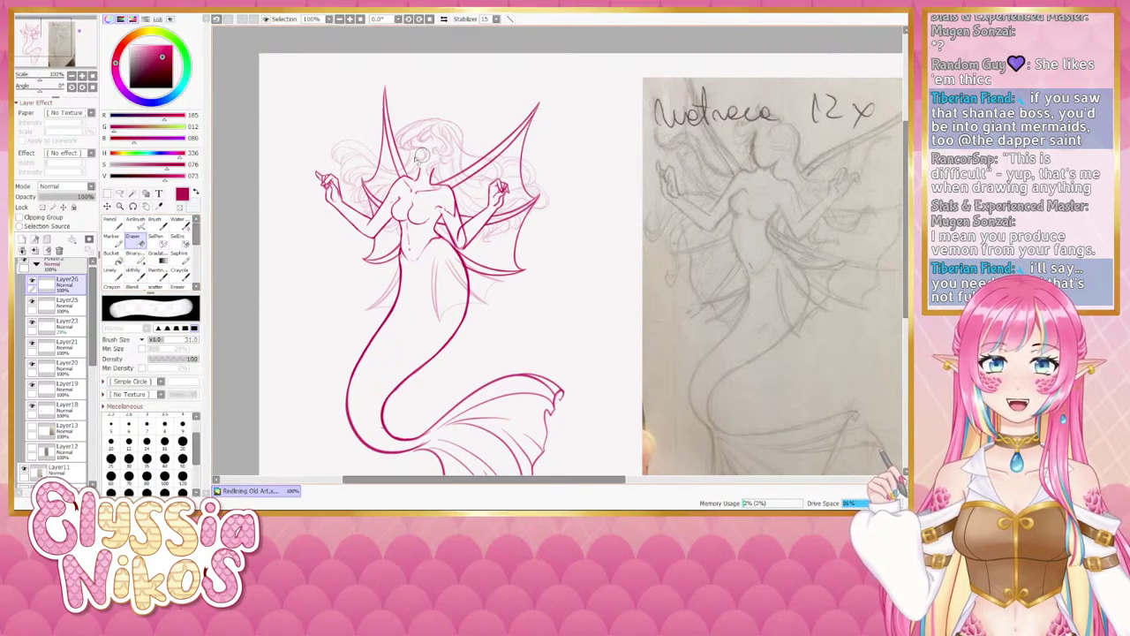
Check which lines belong to Layer25 by repeatedly hiding and showing it, and make it active.
{"action": "left_click", "coordinate": [32, 302]}
{"action": "left_click", "coordinate": [32, 302]}
{"action": "left_click", "coordinate": [30, 303]}
{"action": "left_click", "coordinate": [32, 303]}
{"action": "left_click", "coordinate": [31, 302]}
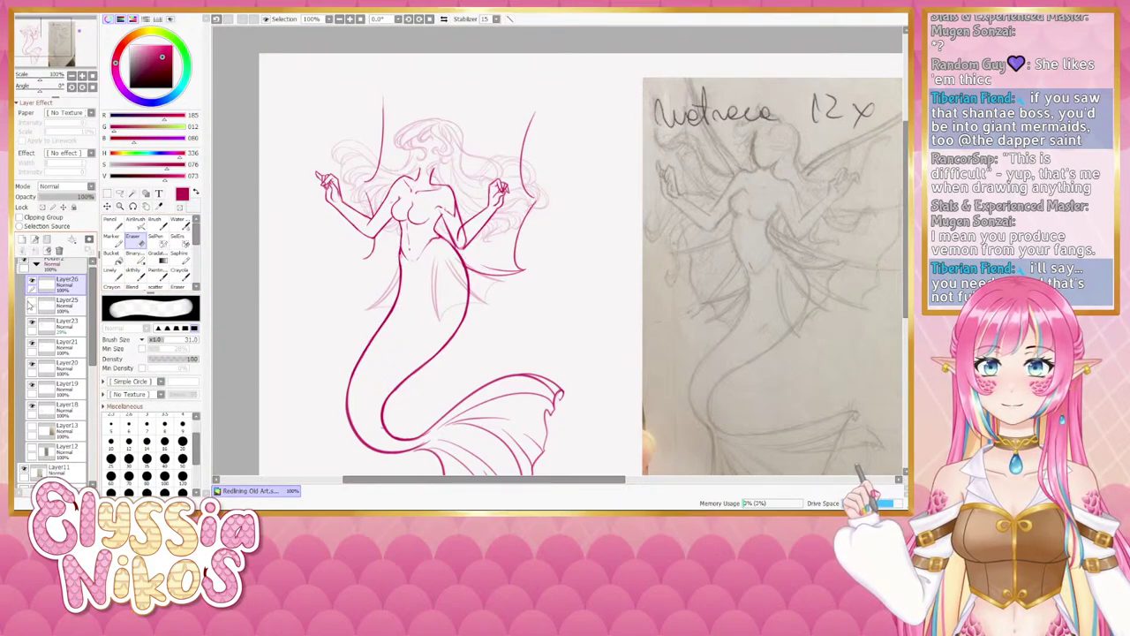
{"action": "left_click", "coordinate": [32, 303]}
{"action": "left_click", "coordinate": [42, 305]}
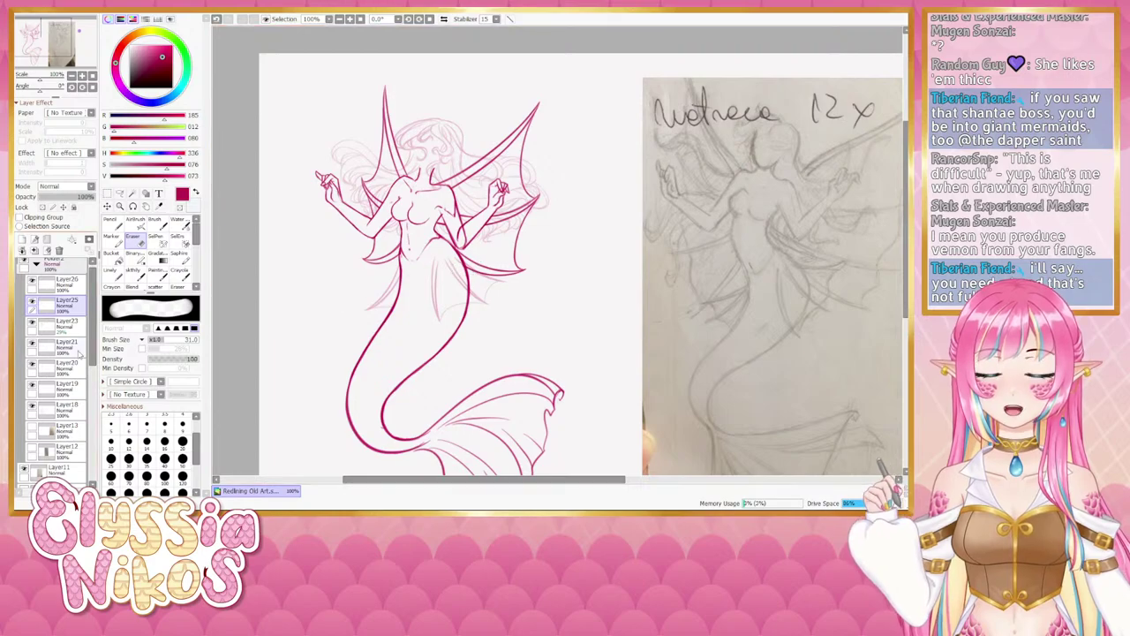
Check which lines belong to Layer21 by repeatedly hiding and showing it, and make it active.
{"action": "left_click", "coordinate": [32, 344]}
{"action": "left_click", "coordinate": [32, 344]}
{"action": "left_click", "coordinate": [32, 345]}
{"action": "left_click", "coordinate": [32, 345]}
{"action": "left_click", "coordinate": [32, 345]}
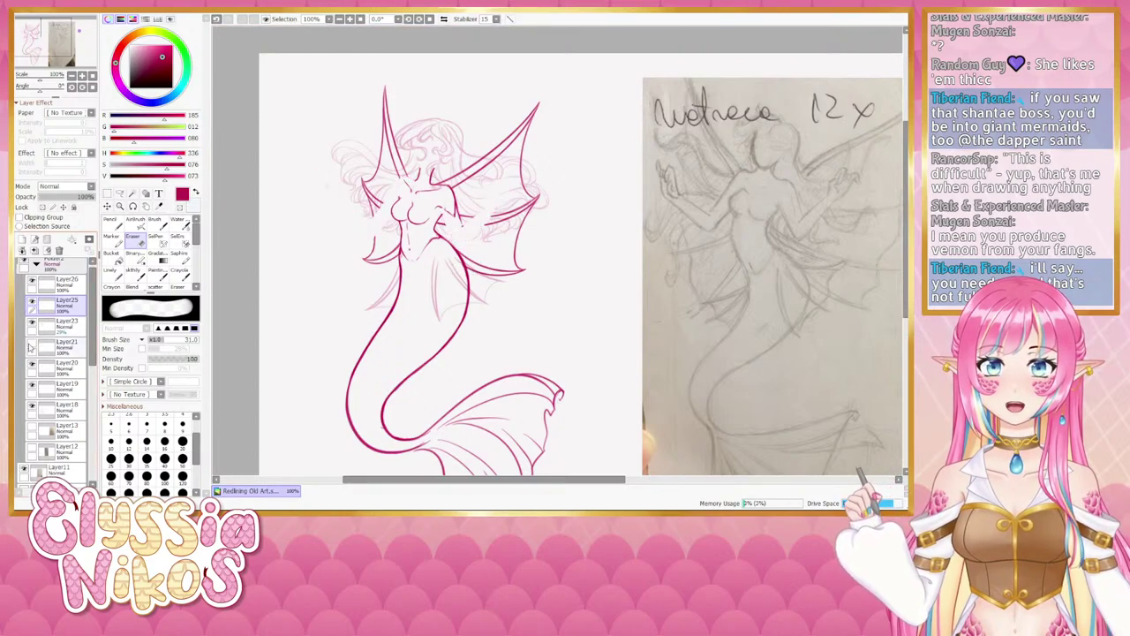
{"action": "left_click", "coordinate": [32, 344]}
{"action": "left_click", "coordinate": [37, 347]}
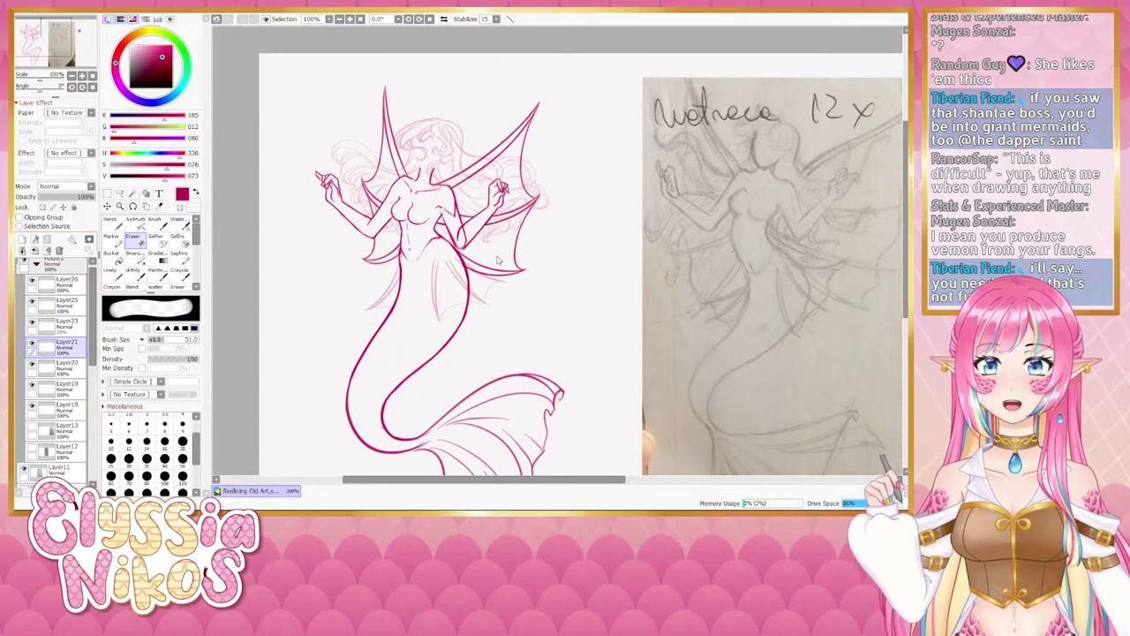
Check which lines belong to Layer20 by toggling its visibility, and make it active.
{"action": "left_click", "coordinate": [31, 364]}
{"action": "left_click", "coordinate": [31, 365]}
{"action": "left_click", "coordinate": [31, 365]}
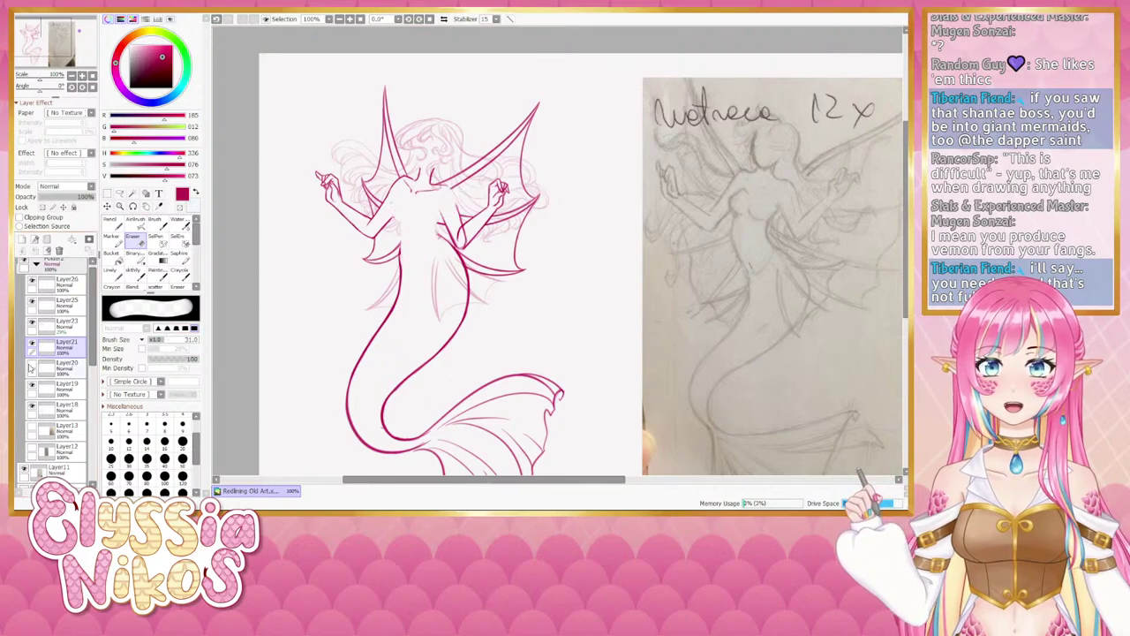
{"action": "left_click", "coordinate": [31, 364]}
{"action": "left_click", "coordinate": [68, 371]}
Sketch a round head with crossed face guidelines above the neck on Layer20, using a size 5 brush.
{"action": "left_click", "coordinate": [135, 274]}
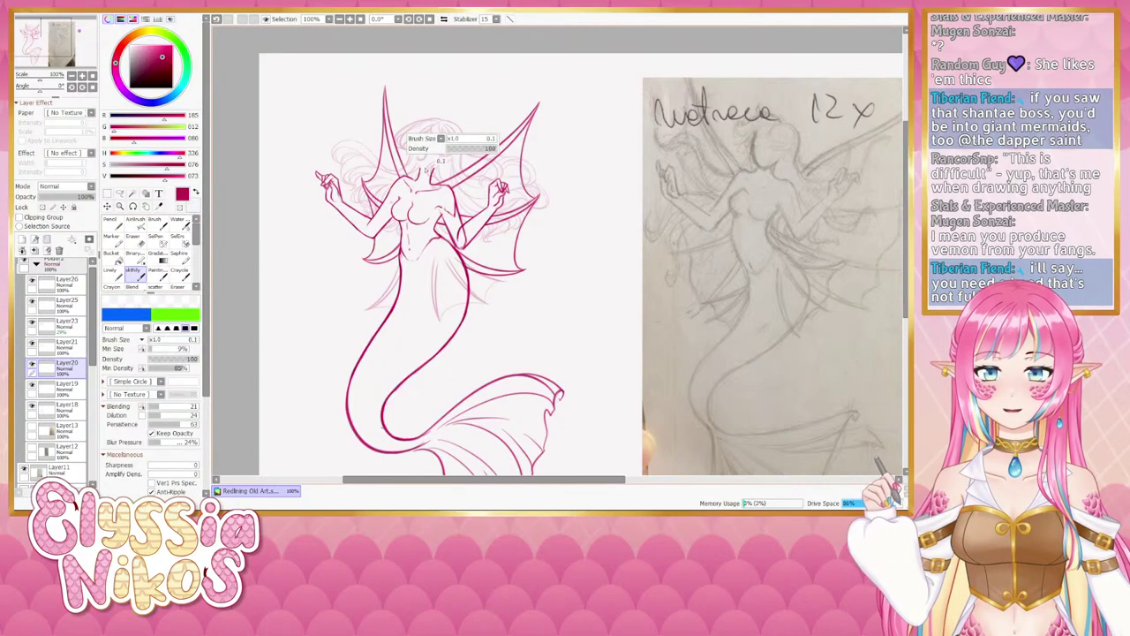
{"action": "mouse_move", "coordinate": [414, 159]}
{"action": "left_mouse_down"}
{"action": "mouse_move", "coordinate": [426, 171]}
{"action": "mouse_move", "coordinate": [444, 164]}
{"action": "mouse_move", "coordinate": [425, 166]}
{"action": "mouse_move", "coordinate": [445, 156]}
{"action": "mouse_move", "coordinate": [422, 155]}
{"action": "mouse_move", "coordinate": [440, 147]}
{"action": "left_mouse_up"}
{"action": "key", "text": "ctrl+z"}
{"action": "key", "text": "ctrl+z"}
{"action": "key", "text": "ctrl+z"}
{"action": "key", "text": "ctrl+z"}
{"action": "key", "text": "ctrl+z"}
{"action": "key", "text": "ctrl+z"}
{"action": "key", "text": "ctrl+z"}
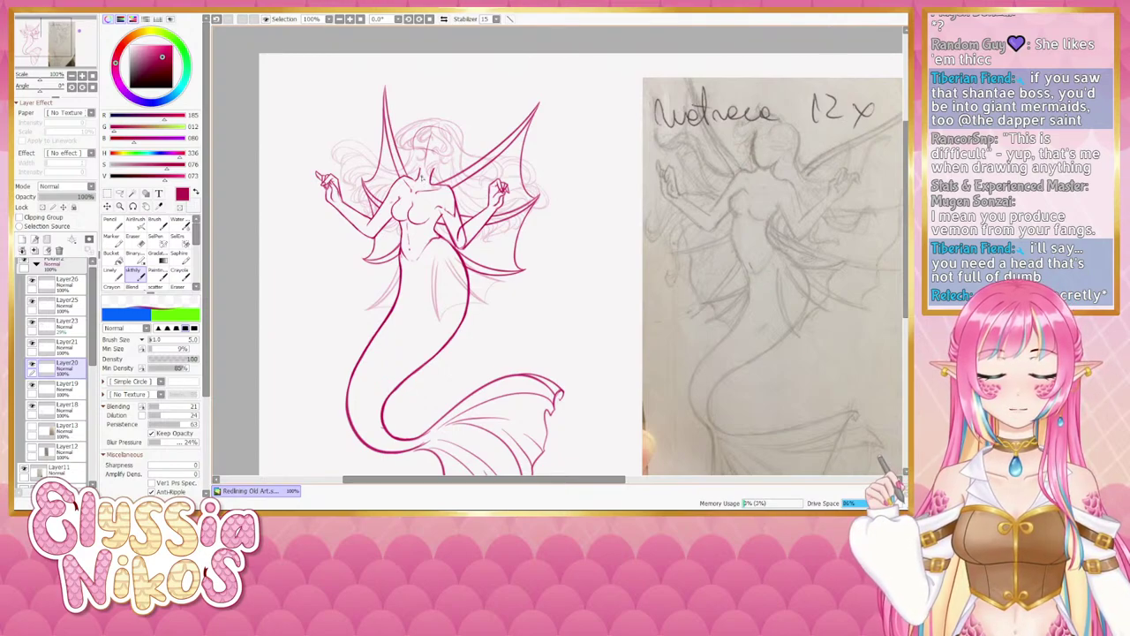
Hide Layer23 and clear the rough head guidelines from Layer20 with a size 32 eraser.
{"action": "left_click", "coordinate": [36, 325]}
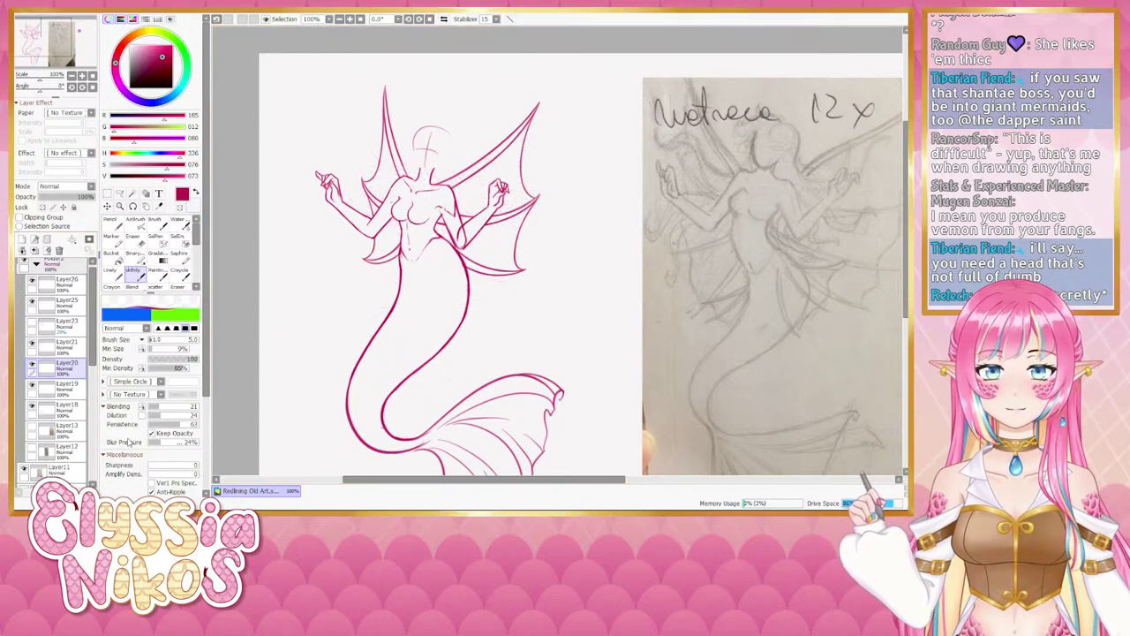
{"action": "key", "text": "ctrl+z"}
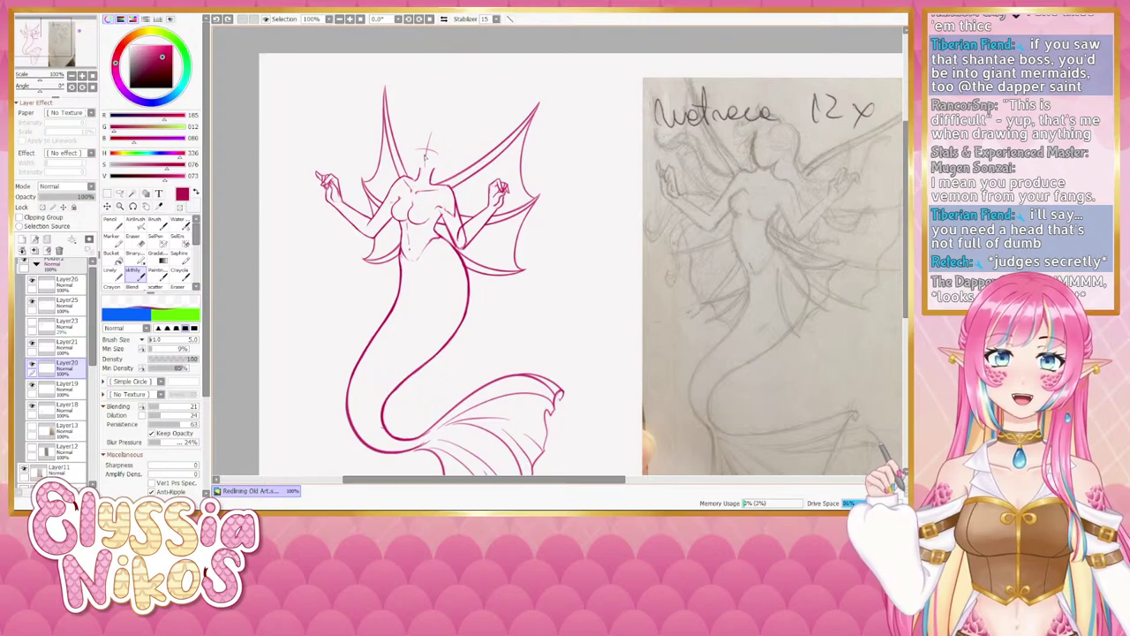
{"action": "key", "text": "e"}
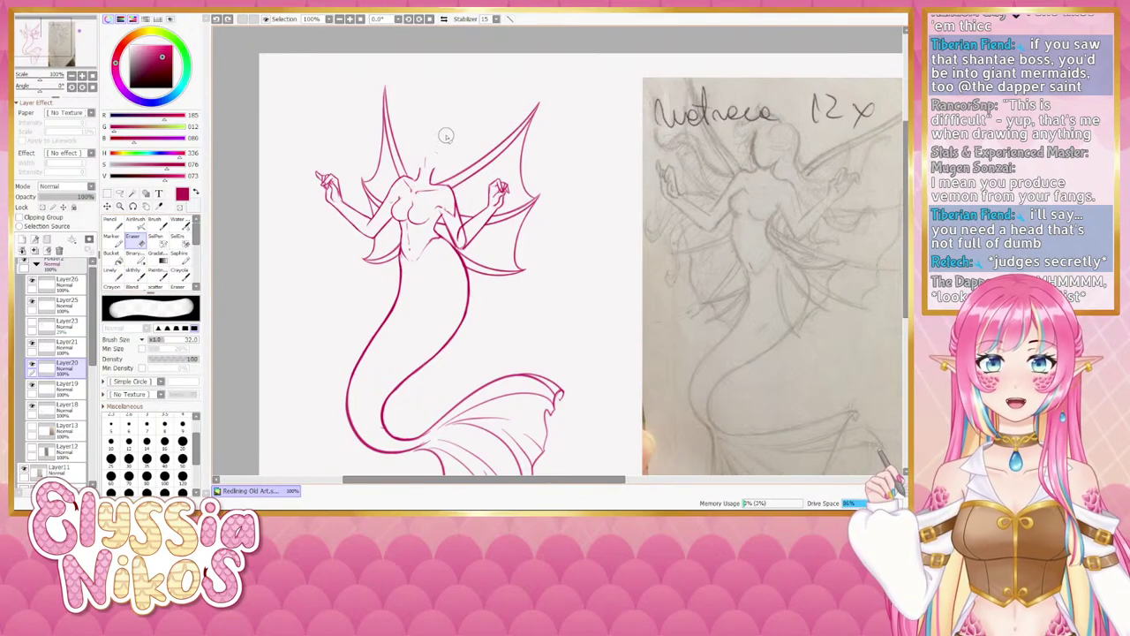
{"action": "mouse_move", "coordinate": [434, 125]}
{"action": "left_mouse_down"}
{"action": "mouse_move", "coordinate": [425, 143]}
{"action": "mouse_move", "coordinate": [438, 153]}
{"action": "left_mouse_up"}
Sketch an egg-shaped head outline above the neck on Layer20 with a size 6 brush, undoing unsatisfactory strokes.
{"action": "left_click", "coordinate": [134, 276]}
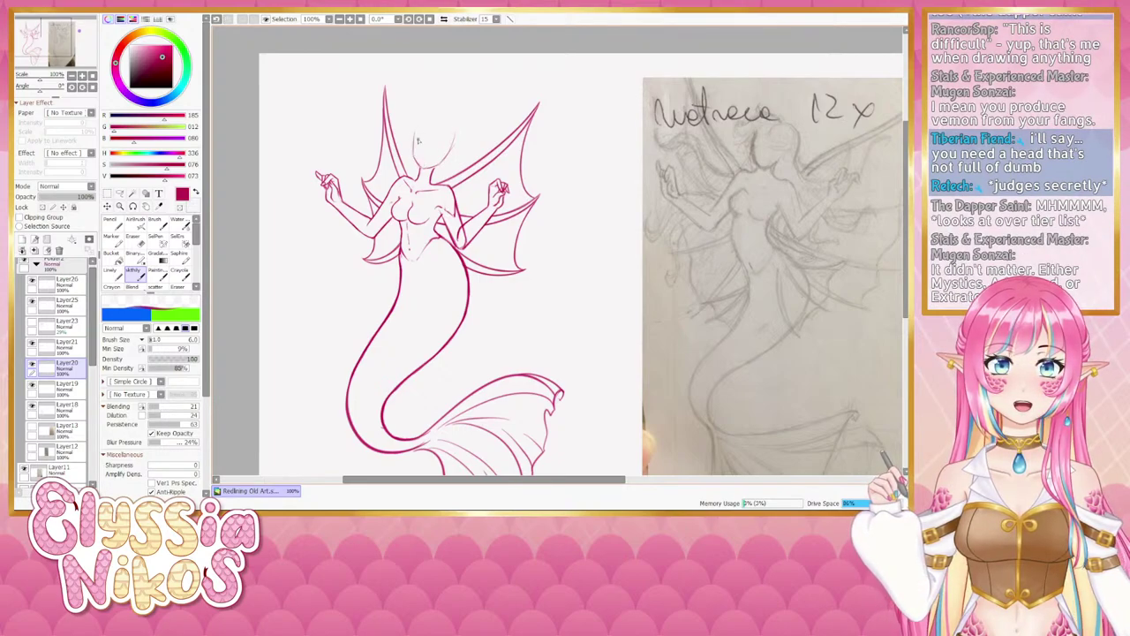
{"action": "mouse_move", "coordinate": [414, 145]}
{"action": "left_mouse_down"}
{"action": "mouse_move", "coordinate": [429, 115]}
{"action": "mouse_move", "coordinate": [418, 136]}
{"action": "mouse_move", "coordinate": [459, 130]}
{"action": "mouse_move", "coordinate": [418, 132]}
{"action": "mouse_move", "coordinate": [442, 117]}
{"action": "mouse_move", "coordinate": [462, 139]}
{"action": "mouse_move", "coordinate": [444, 118]}
{"action": "mouse_move", "coordinate": [459, 139]}
{"action": "mouse_move", "coordinate": [453, 120]}
{"action": "mouse_move", "coordinate": [451, 150]}
{"action": "mouse_move", "coordinate": [457, 133]}
{"action": "mouse_move", "coordinate": [417, 163]}
{"action": "left_mouse_up"}
{"action": "key", "text": "ctrl+z"}
{"action": "key", "text": "ctrl+z"}
{"action": "key", "text": "ctrl+z"}
{"action": "key", "text": "ctrl+z"}
{"action": "key", "text": "ctrl+z"}
{"action": "key", "text": "ctrl+z"}
{"action": "key", "text": "ctrl+z"}
{"action": "key", "text": "ctrl+z"}
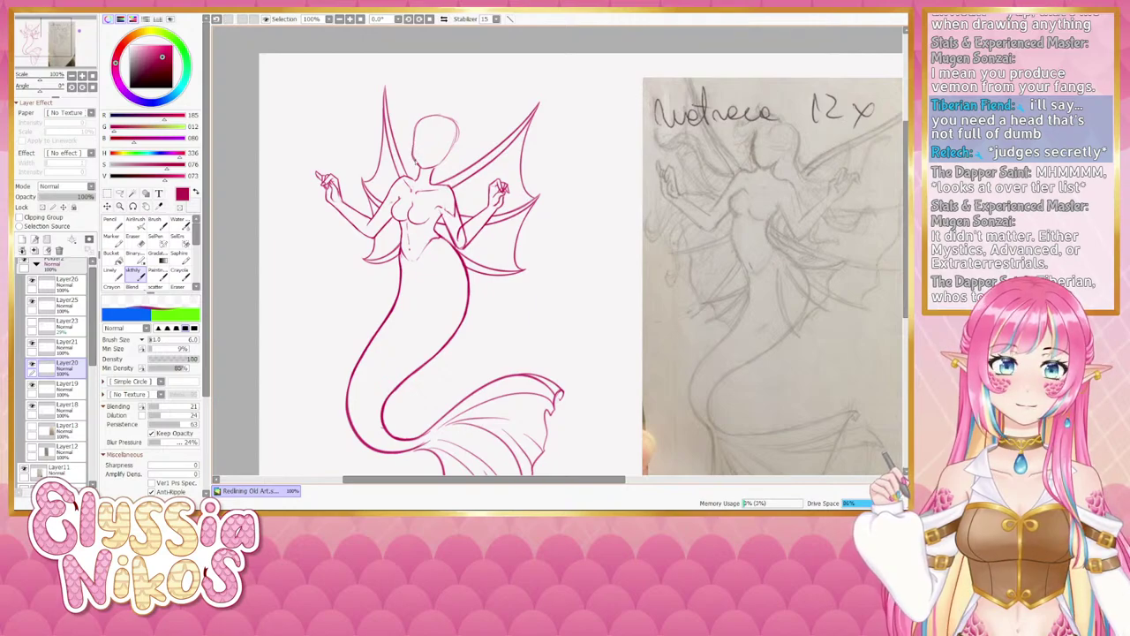
Add a vertical centre line and an eye line inside the head outline, retrying the strokes until they fit.
{"action": "left_click_drag", "start_coordinate": [430, 128], "coordinate": [425, 166]}
{"action": "key", "text": "ctrl+z"}
{"action": "key", "text": "ctrl+z"}
{"action": "key", "text": "ctrl+z"}
{"action": "left_click_drag", "start_coordinate": [432, 120], "coordinate": [426, 166]}
{"action": "key", "text": "ctrl+z"}
{"action": "key", "text": "ctrl+z"}
{"action": "key", "text": "ctrl+z"}
{"action": "key", "text": "ctrl+z"}
{"action": "key", "text": "ctrl+z"}
{"action": "mouse_move", "coordinate": [431, 127]}
{"action": "left_mouse_down"}
{"action": "mouse_move", "coordinate": [425, 168]}
{"action": "mouse_move", "coordinate": [441, 152]}
{"action": "left_mouse_up"}
{"action": "key", "text": "ctrl+z"}
{"action": "key", "text": "ctrl+z"}
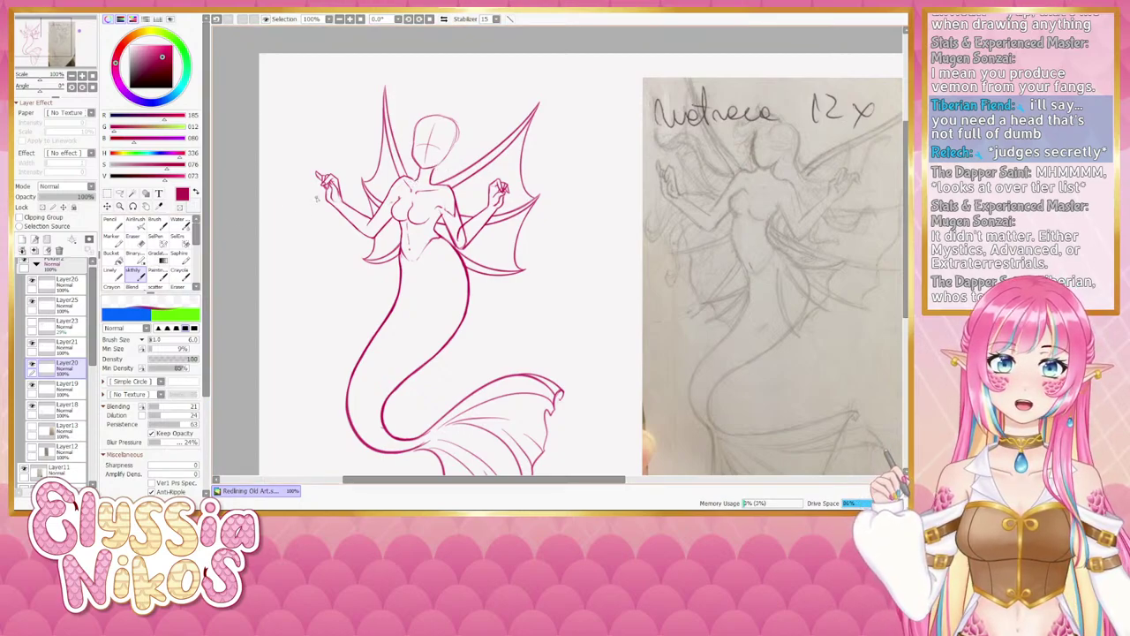
Trim the lines near the chin with a size 4 eraser and try another stroke across the side of the head.
{"action": "key", "text": "e"}
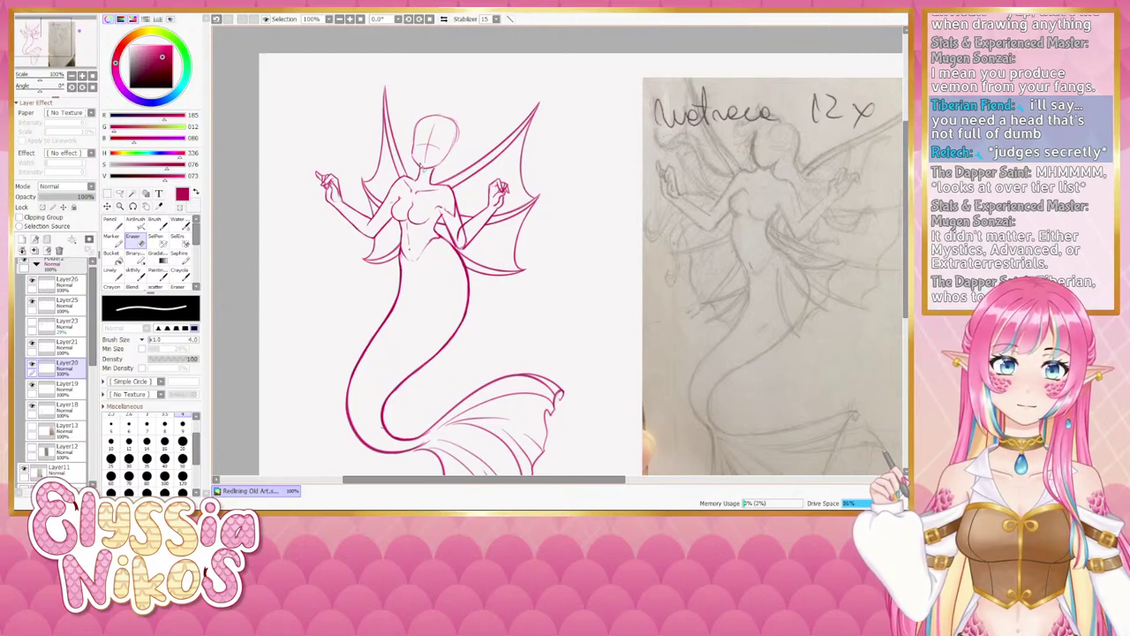
{"action": "key", "text": "ctrl+z"}
{"action": "left_click_drag", "start_coordinate": [419, 157], "coordinate": [422, 164]}
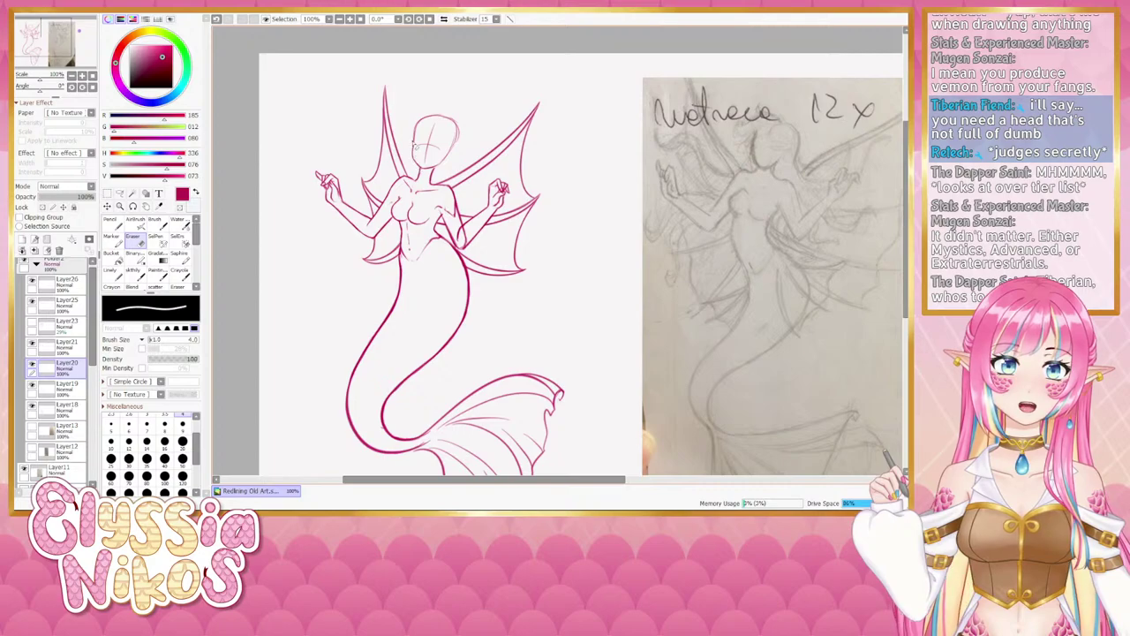
{"action": "left_click", "coordinate": [135, 276]}
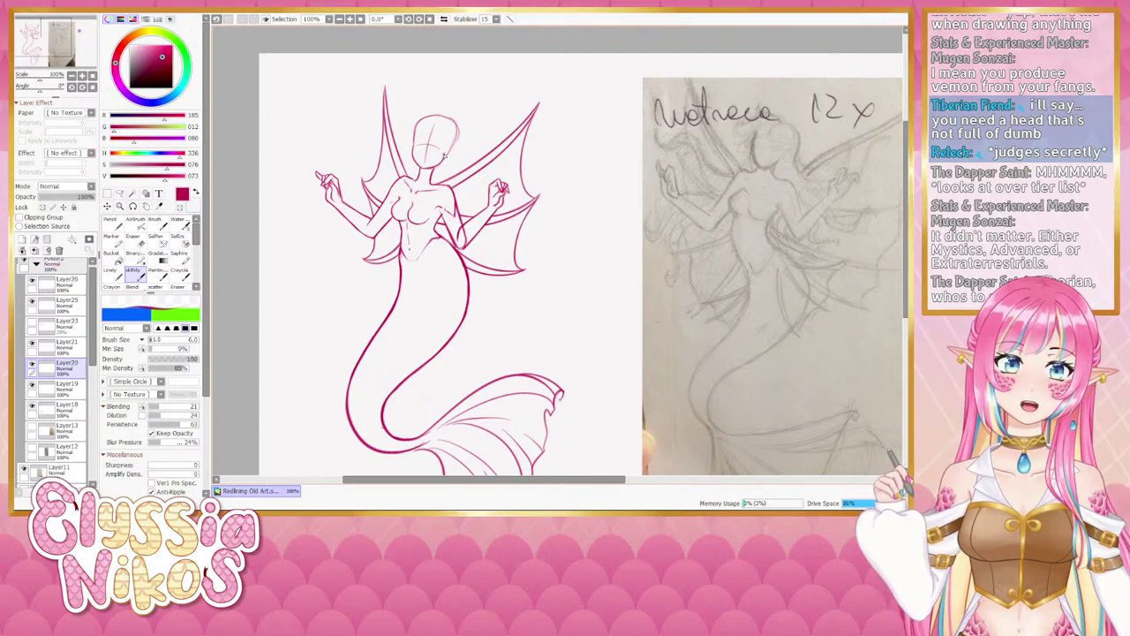
{"action": "mouse_move", "coordinate": [456, 141]}
{"action": "left_mouse_down"}
{"action": "mouse_move", "coordinate": [452, 162]}
{"action": "mouse_move", "coordinate": [455, 120]}
{"action": "mouse_move", "coordinate": [448, 148]}
{"action": "mouse_move", "coordinate": [435, 118]}
{"action": "mouse_move", "coordinate": [455, 144]}
{"action": "mouse_move", "coordinate": [429, 140]}
{"action": "left_mouse_up"}
{"action": "key", "text": "ctrl+z"}
Erase the whole head sketch with a size 41 eraser and try new face contour strokes with a size 6 brush.
{"action": "key", "text": "e"}
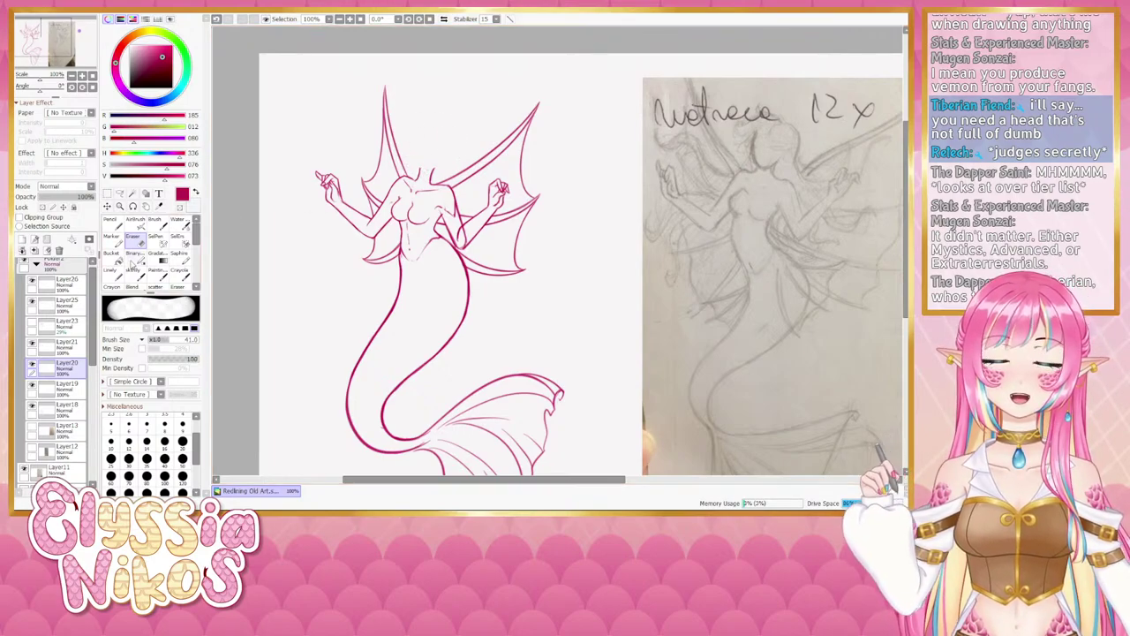
{"action": "left_click", "coordinate": [135, 273]}
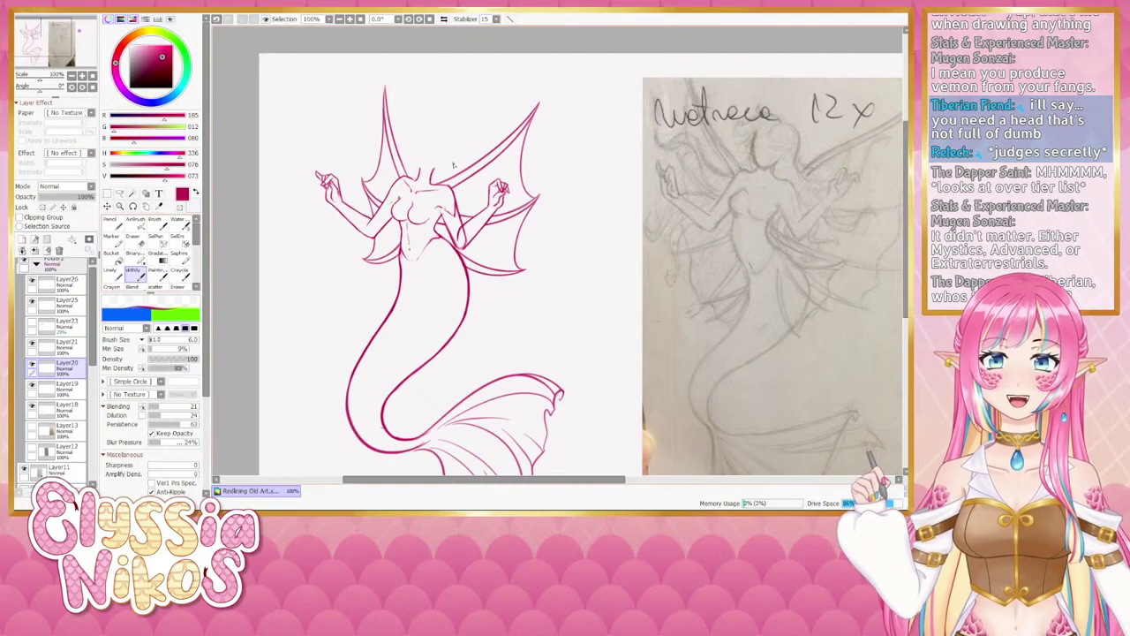
{"action": "key", "text": "]"}
{"action": "key", "text": "]"}
{"action": "mouse_move", "coordinate": [416, 160]}
{"action": "left_mouse_down"}
{"action": "mouse_move", "coordinate": [431, 178]}
{"action": "mouse_move", "coordinate": [431, 120]}
{"action": "left_mouse_up"}
{"action": "key", "text": "ctrl+z"}
{"action": "key", "text": "ctrl+z"}
{"action": "key", "text": "ctrl+z"}
{"action": "key", "text": "ctrl+z"}
{"action": "key", "text": "ctrl+z"}
{"action": "key", "text": "ctrl+z"}
{"action": "key", "text": "ctrl+z"}
{"action": "key", "text": "ctrl+z"}
{"action": "key", "text": "ctrl+z"}
{"action": "key", "text": "ctrl+z"}
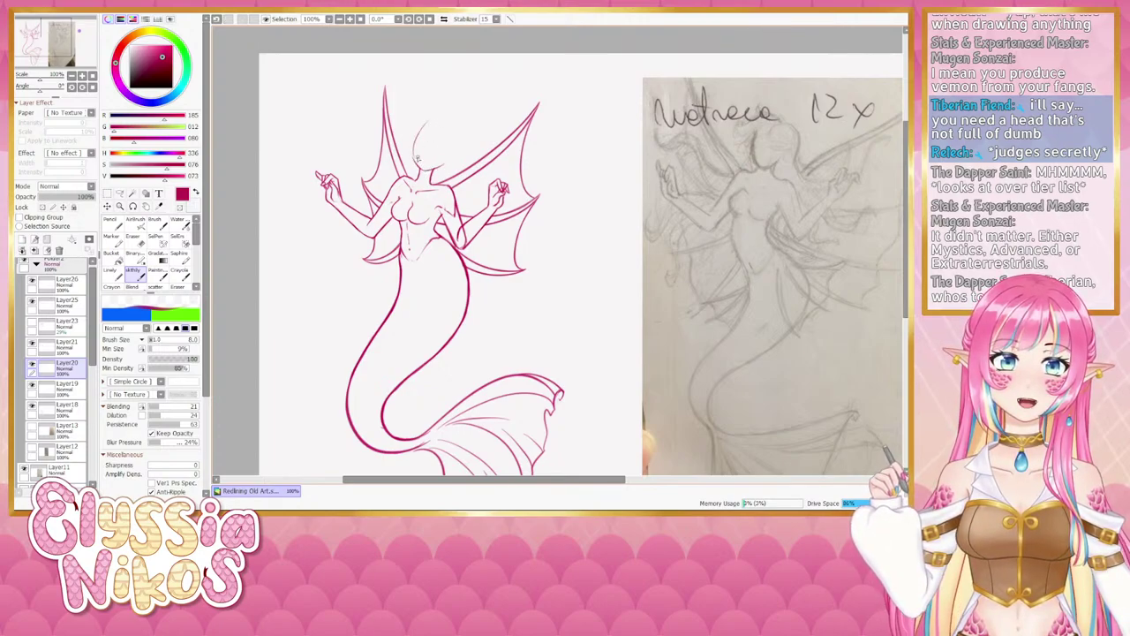
Redraw the curved front contour of the face and the jaw above the neck, undoing strokes that miss.
{"action": "key", "text": "ctrl+z"}
{"action": "mouse_move", "coordinate": [414, 158]}
{"action": "left_mouse_down"}
{"action": "mouse_move", "coordinate": [434, 118]}
{"action": "mouse_move", "coordinate": [426, 139]}
{"action": "mouse_move", "coordinate": [437, 140]}
{"action": "mouse_move", "coordinate": [420, 120]}
{"action": "left_mouse_up"}
{"action": "key", "text": "ctrl+z"}
{"action": "key", "text": "ctrl+z"}
{"action": "key", "text": "ctrl+z"}
{"action": "key", "text": "ctrl+z"}
{"action": "key", "text": "ctrl+z"}
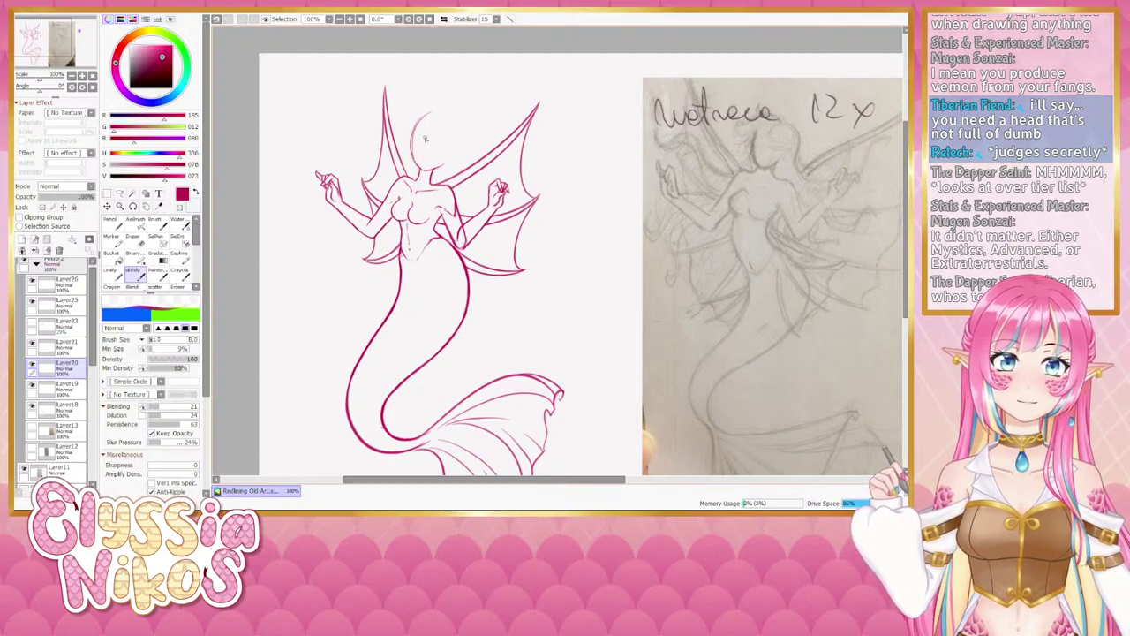
{"action": "key", "text": "ctrl+z"}
{"action": "mouse_move", "coordinate": [418, 163]}
{"action": "left_mouse_down"}
{"action": "mouse_move", "coordinate": [430, 113]}
{"action": "mouse_move", "coordinate": [454, 133]}
{"action": "mouse_move", "coordinate": [427, 120]}
{"action": "mouse_move", "coordinate": [449, 130]}
{"action": "mouse_move", "coordinate": [426, 167]}
{"action": "left_mouse_up"}
{"action": "key", "text": "ctrl+z"}
{"action": "key", "text": "ctrl+z"}
{"action": "key", "text": "ctrl+z"}
{"action": "key", "text": "ctrl+z"}
Draw the vertical centre line and the horizontal eye line on the new face.
{"action": "left_click_drag", "start_coordinate": [432, 128], "coordinate": [424, 171]}
{"action": "key", "text": "ctrl+z"}
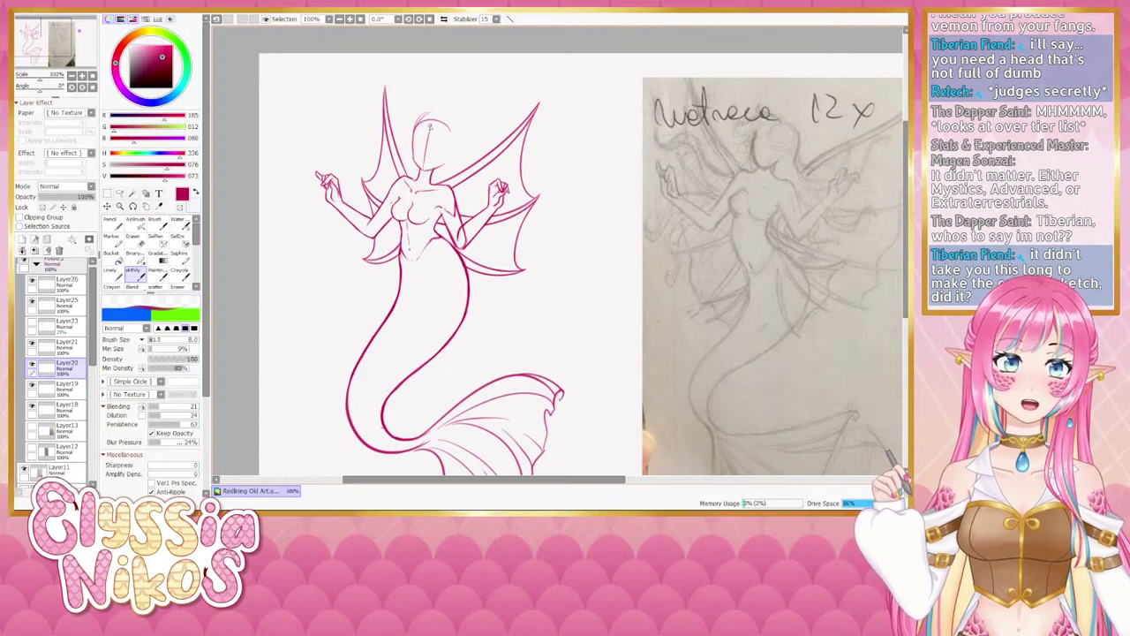
{"action": "key", "text": "ctrl+z"}
{"action": "mouse_move", "coordinate": [431, 128]}
{"action": "left_mouse_down"}
{"action": "mouse_move", "coordinate": [425, 173]}
{"action": "mouse_move", "coordinate": [442, 154]}
{"action": "left_mouse_up"}
{"action": "key", "text": "ctrl+z"}
{"action": "key", "text": "ctrl+z"}
{"action": "key", "text": "ctrl+z"}
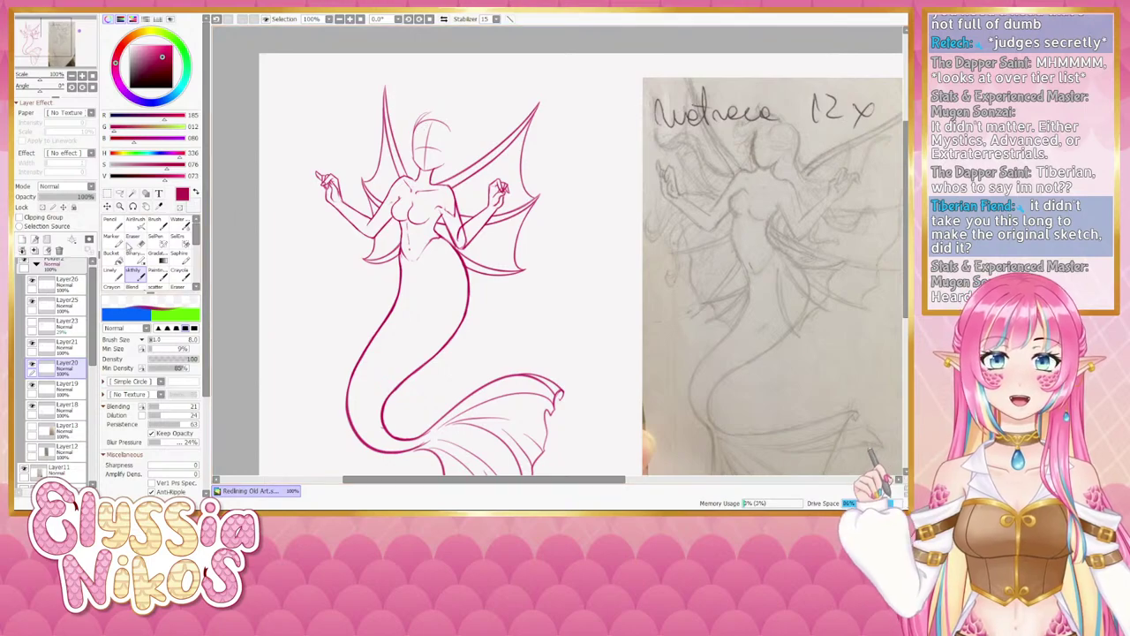
Erase the head sketch with a size 44 eraser and redraw a tilted head outline with face guidelines on Layer20.
{"action": "key", "text": "e"}
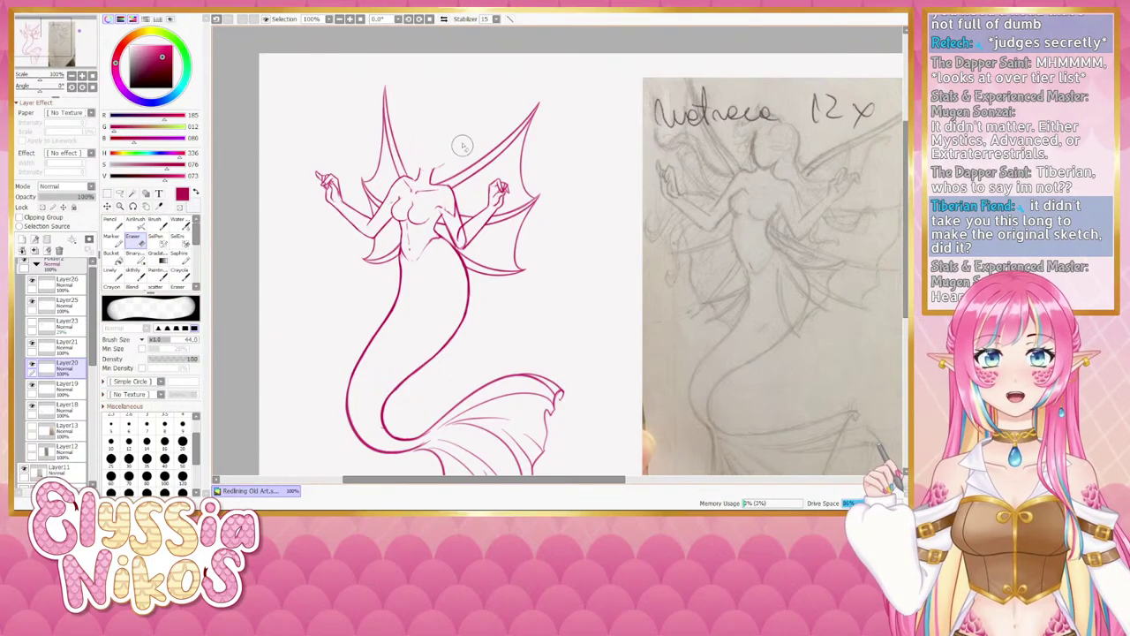
{"action": "left_click", "coordinate": [135, 275]}
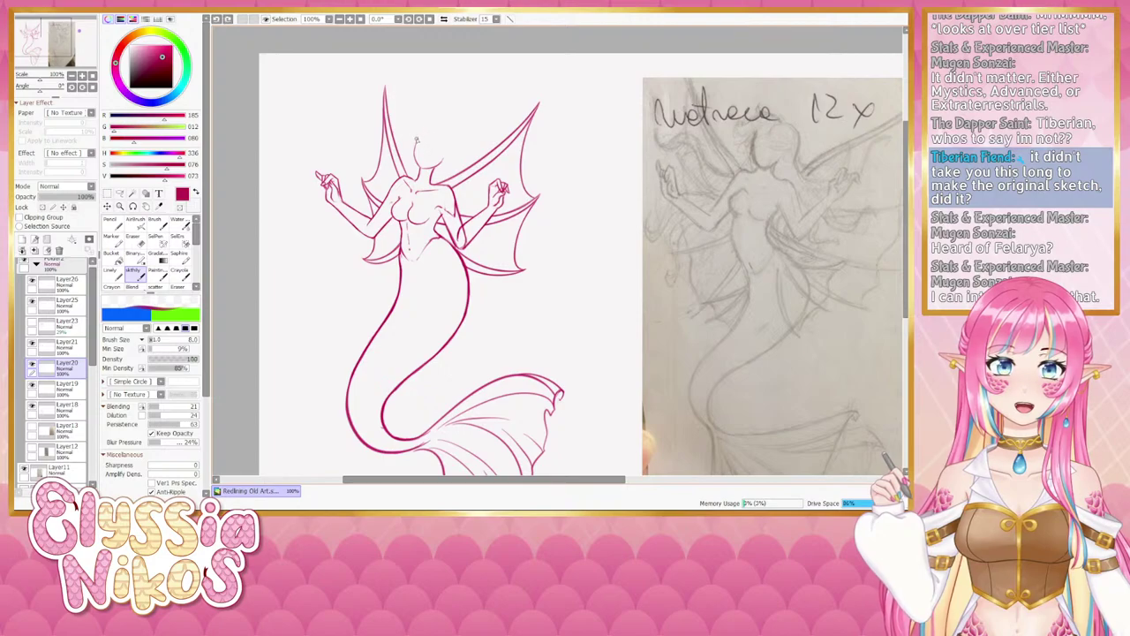
{"action": "mouse_move", "coordinate": [421, 134]}
{"action": "left_mouse_down"}
{"action": "mouse_move", "coordinate": [453, 136]}
{"action": "mouse_move", "coordinate": [434, 142]}
{"action": "mouse_move", "coordinate": [422, 128]}
{"action": "mouse_move", "coordinate": [459, 139]}
{"action": "mouse_move", "coordinate": [426, 126]}
{"action": "mouse_move", "coordinate": [454, 132]}
{"action": "mouse_move", "coordinate": [425, 127]}
{"action": "mouse_move", "coordinate": [447, 120]}
{"action": "mouse_move", "coordinate": [455, 133]}
{"action": "mouse_move", "coordinate": [427, 124]}
{"action": "mouse_move", "coordinate": [463, 143]}
{"action": "mouse_move", "coordinate": [445, 124]}
{"action": "mouse_move", "coordinate": [452, 151]}
{"action": "mouse_move", "coordinate": [448, 127]}
{"action": "mouse_move", "coordinate": [460, 141]}
{"action": "mouse_move", "coordinate": [426, 161]}
{"action": "mouse_move", "coordinate": [438, 130]}
{"action": "mouse_move", "coordinate": [422, 164]}
{"action": "mouse_move", "coordinate": [435, 123]}
{"action": "mouse_move", "coordinate": [444, 151]}
{"action": "left_mouse_up"}
{"action": "key", "text": "ctrl+z"}
{"action": "key", "text": "ctrl+z"}
{"action": "key", "text": "ctrl+z"}
{"action": "key", "text": "ctrl+z"}
{"action": "key", "text": "ctrl+z"}
{"action": "key", "text": "ctrl+z"}
{"action": "key", "text": "ctrl+z"}
{"action": "key", "text": "ctrl+z"}
{"action": "key", "text": "ctrl+z"}
{"action": "key", "text": "ctrl+z"}
{"action": "key", "text": "ctrl+z"}
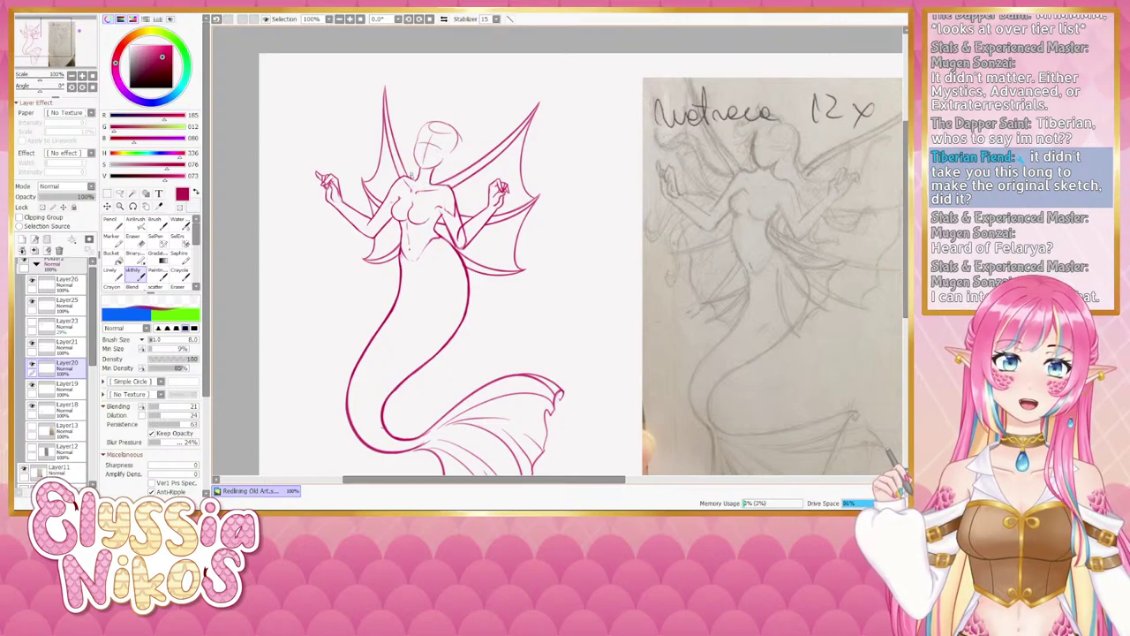
Compare the new head with the rough hair sketch by toggling Layer23, leaving it hidden, and make Layer25 active.
{"action": "left_click", "coordinate": [33, 324]}
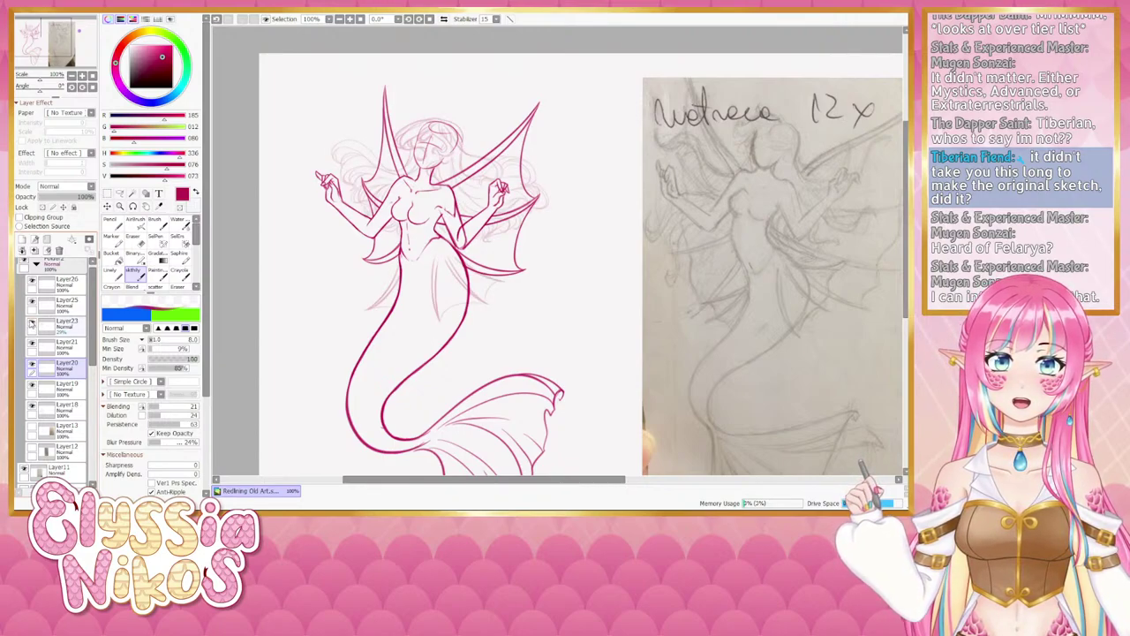
{"action": "left_click", "coordinate": [32, 324]}
{"action": "left_click", "coordinate": [32, 324]}
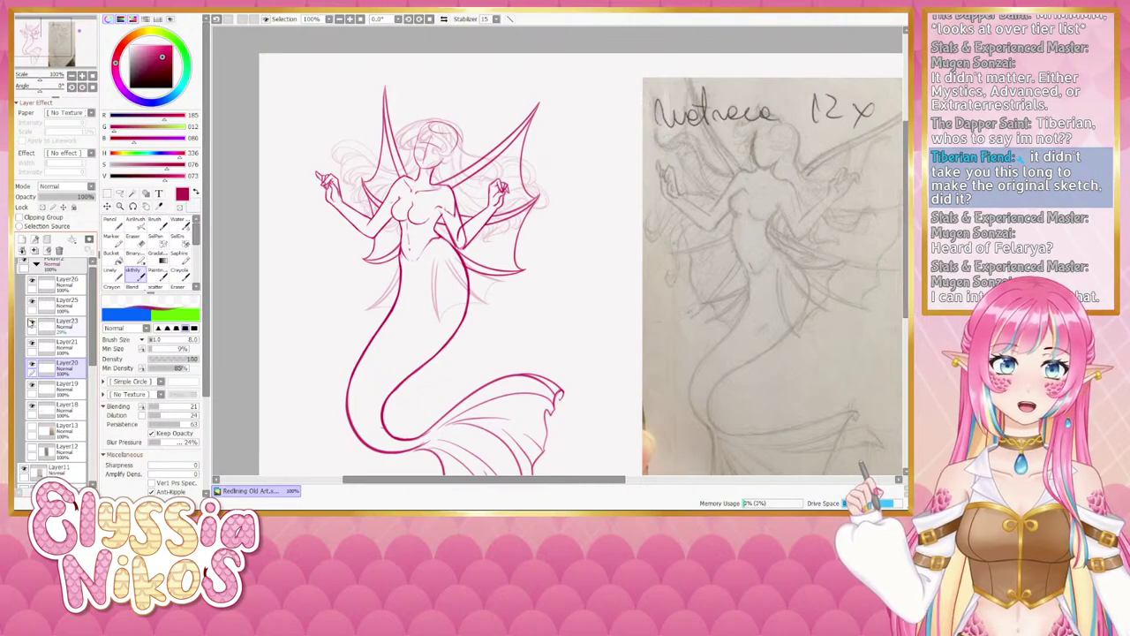
{"action": "left_click", "coordinate": [42, 302]}
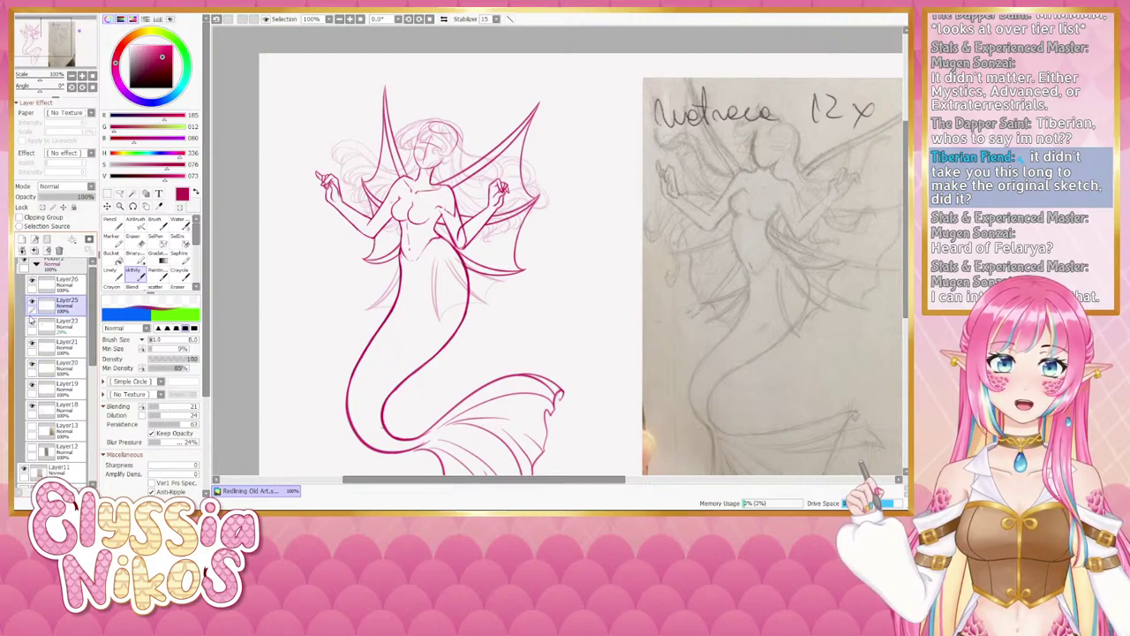
{"action": "left_click", "coordinate": [32, 325]}
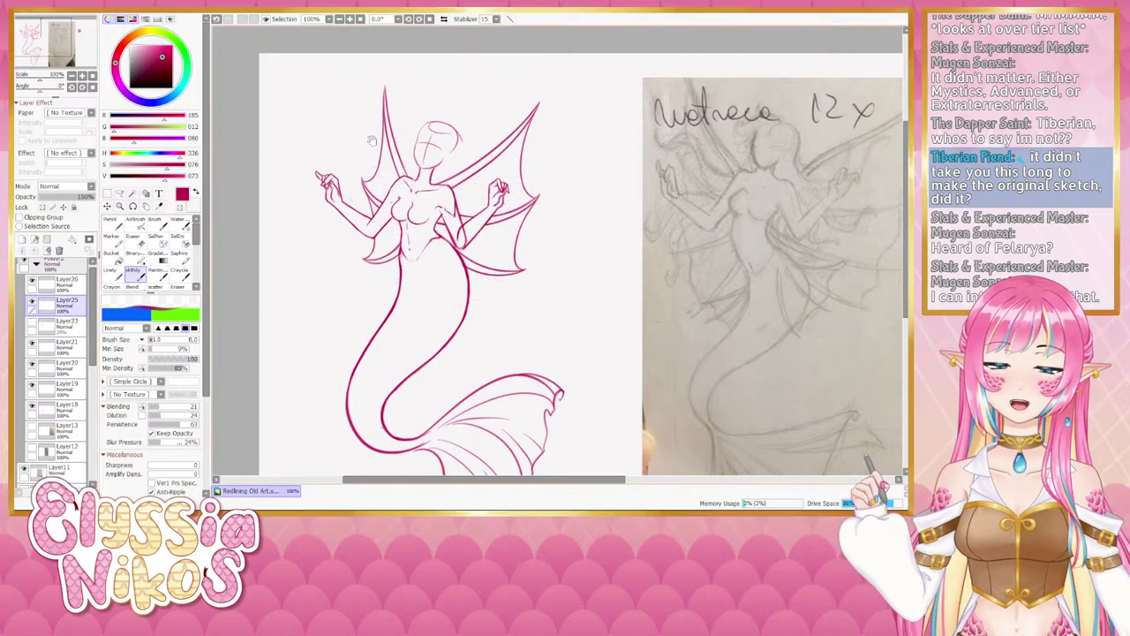
Check which lines belong to Layer25 and Layer20 by toggling their visibility, and return to Layer20.
{"action": "left_click_drag", "start_coordinate": [372, 139], "coordinate": [374, 131]}
{"action": "key", "text": "e"}
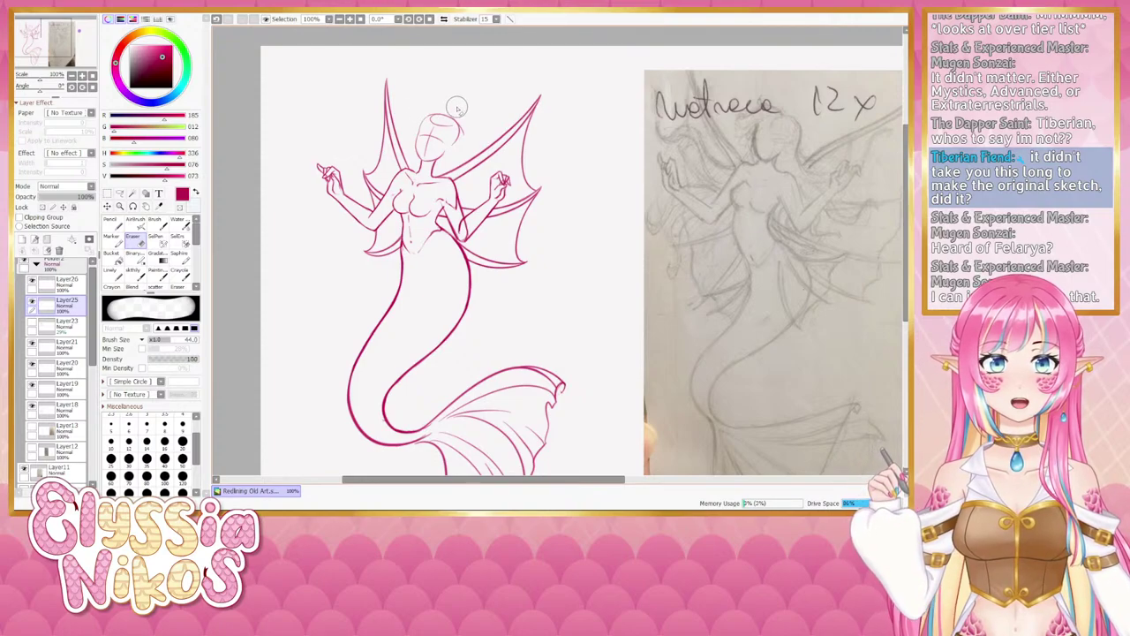
{"action": "left_click", "coordinate": [33, 303]}
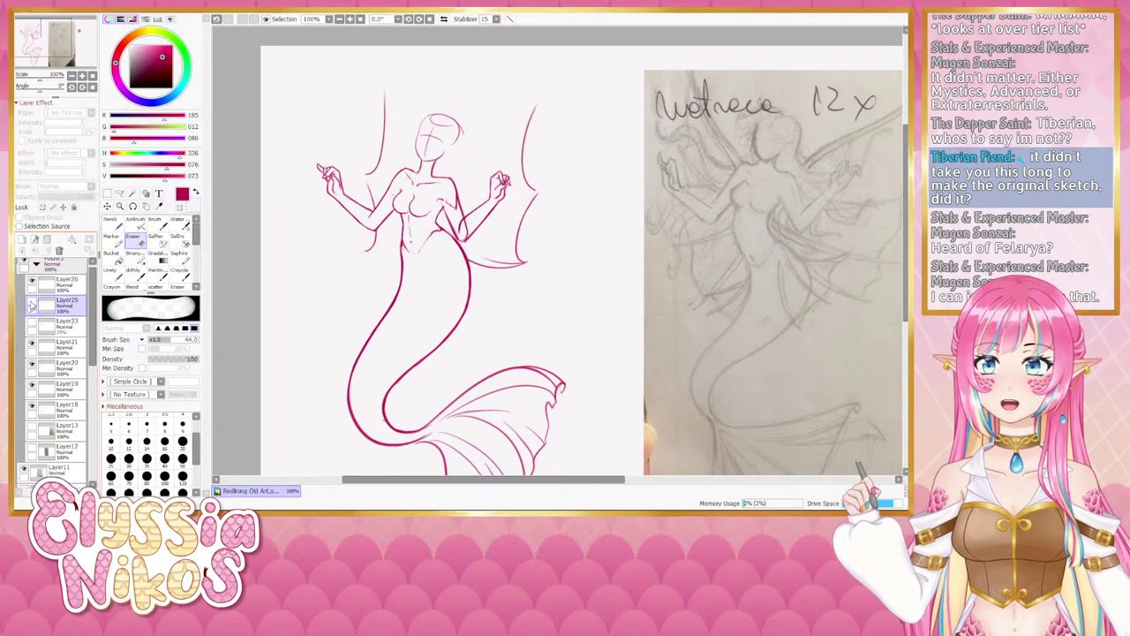
{"action": "left_click", "coordinate": [33, 303]}
{"action": "left_click", "coordinate": [33, 364]}
{"action": "left_click", "coordinate": [33, 364]}
{"action": "left_click", "coordinate": [51, 367]}
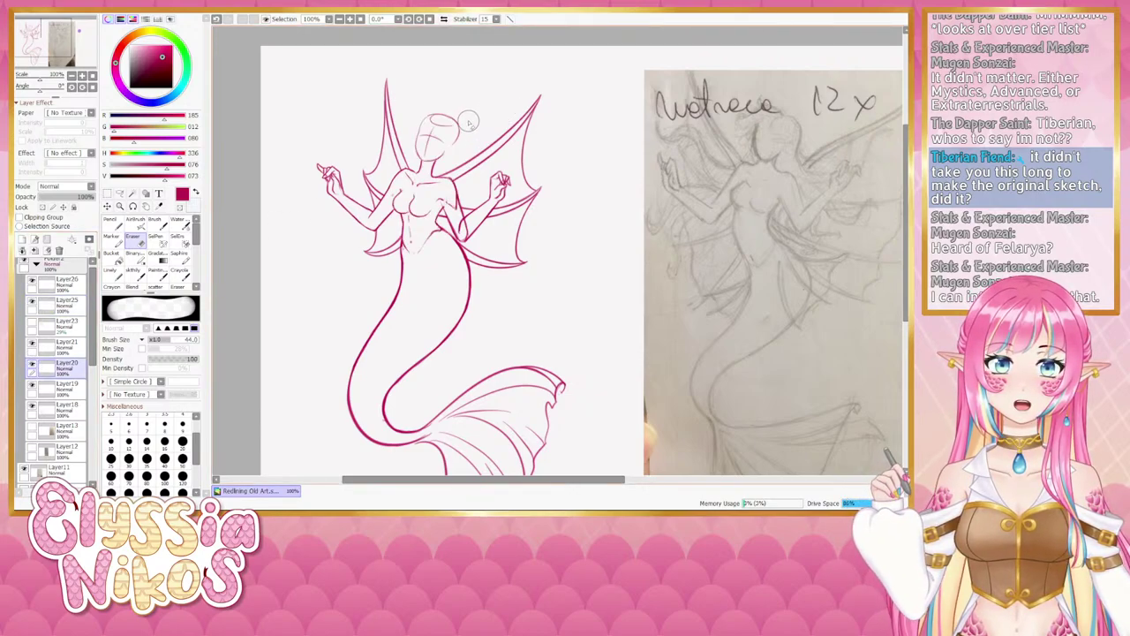
Check the figure in a mirrored view, lasso the head on Layer20 and adjust its placement with a freeform transform.
{"action": "left_click", "coordinate": [444, 20]}
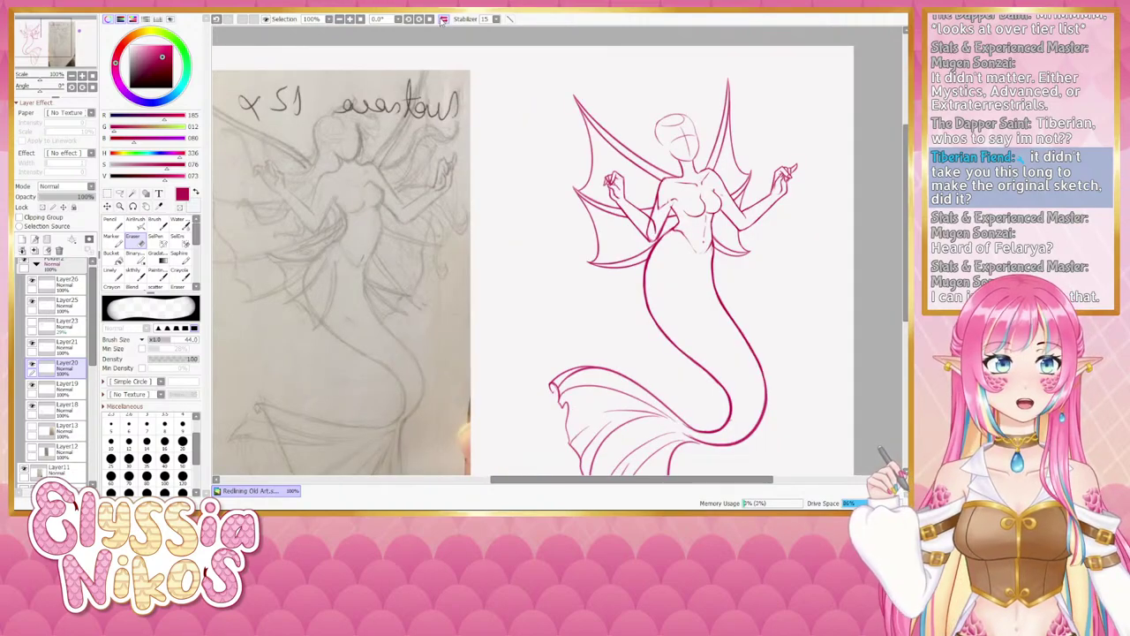
{"action": "left_click", "coordinate": [444, 19]}
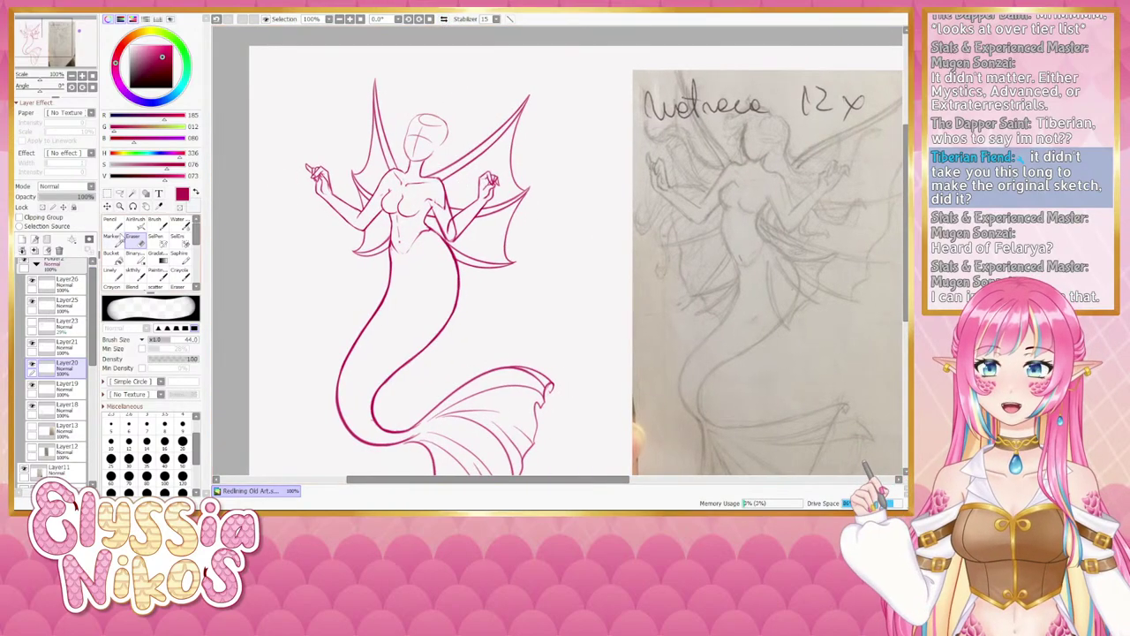
{"action": "left_click", "coordinate": [120, 193]}
{"action": "mouse_move", "coordinate": [424, 87]}
{"action": "left_mouse_down"}
{"action": "mouse_move", "coordinate": [467, 86]}
{"action": "mouse_move", "coordinate": [456, 118]}
{"action": "left_mouse_up"}
{"action": "key", "text": "ctrl+t"}
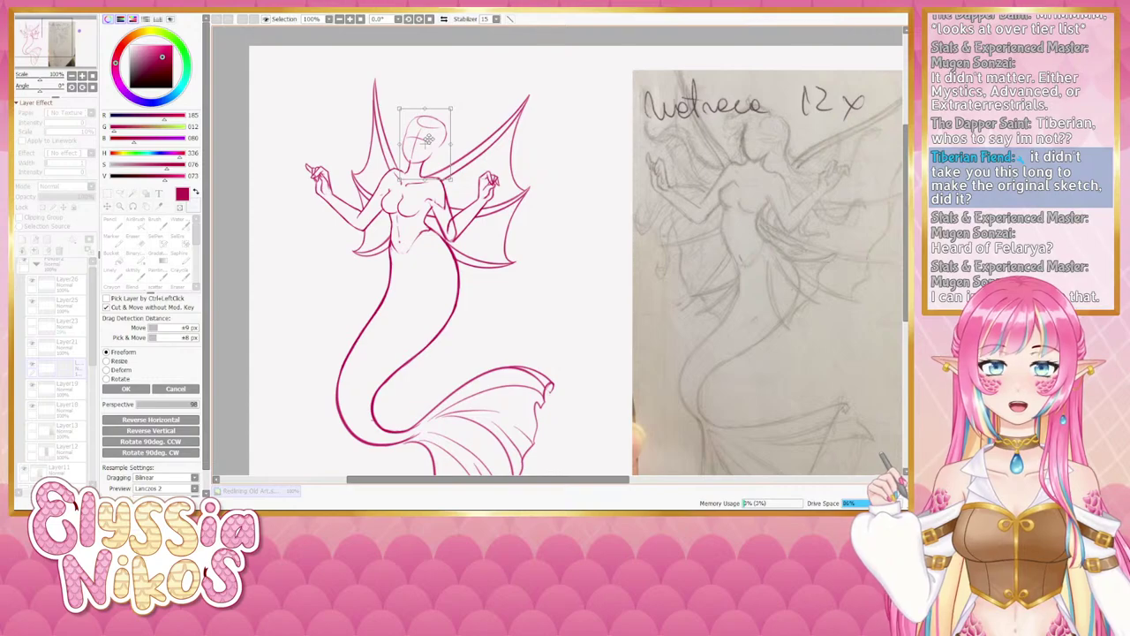
{"action": "left_click", "coordinate": [125, 389]}
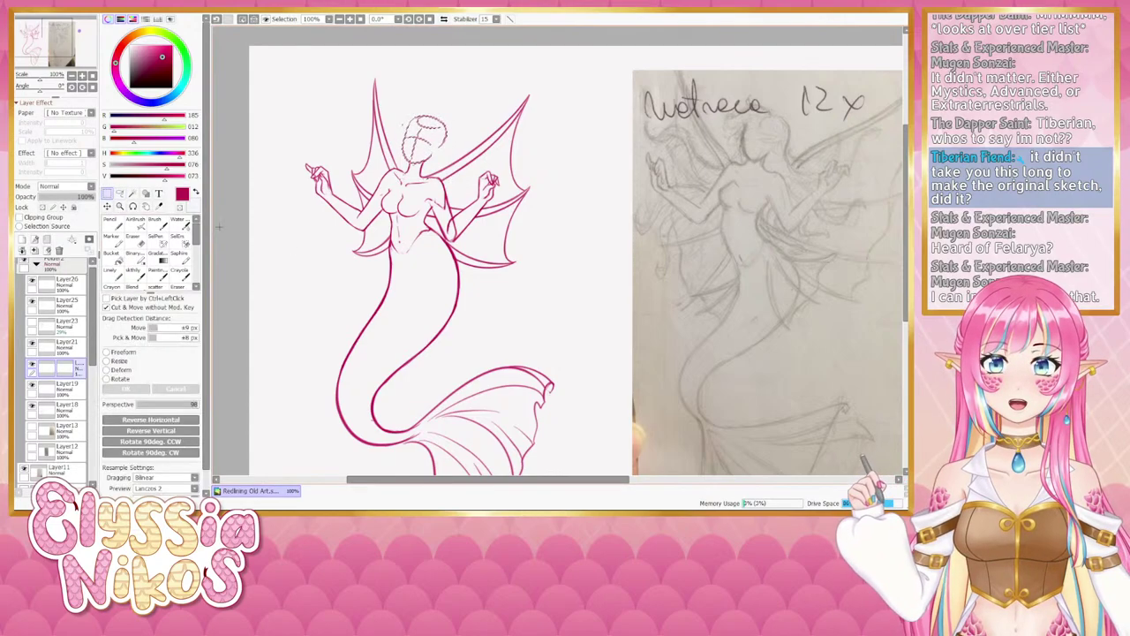
Check the adjusted head by flipping the canvas view back and forth, and undo the head transform.
{"action": "left_click", "coordinate": [444, 19]}
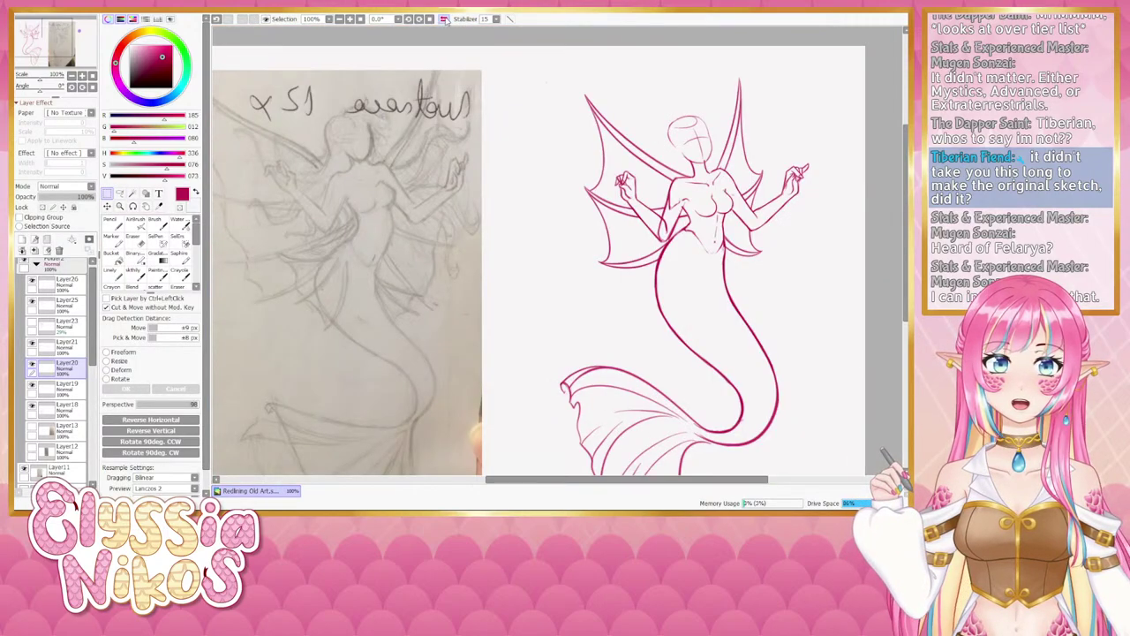
{"action": "left_click", "coordinate": [444, 18]}
{"action": "left_click", "coordinate": [444, 19]}
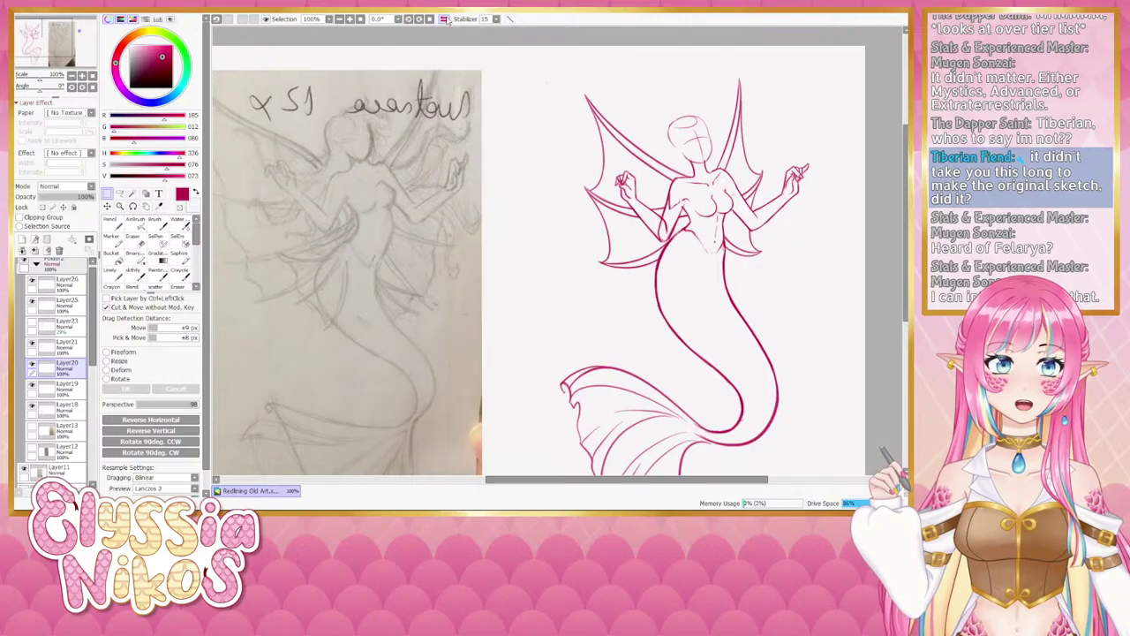
{"action": "left_click", "coordinate": [446, 19]}
{"action": "key", "text": "ctrl+z"}
{"action": "key", "text": "ctrl+z"}
{"action": "key", "text": "ctrl+z"}
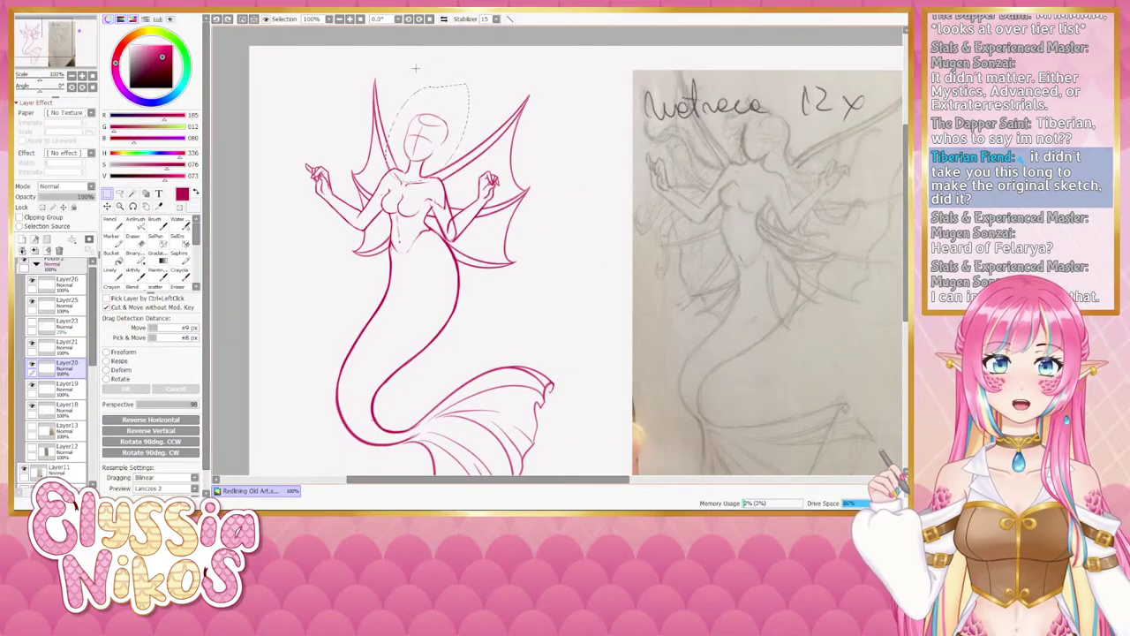
Lasso the head on Layer20 and transform it, tilting it slightly clockwise and moving it slightly down onto the neck.
{"action": "left_click", "coordinate": [481, 78]}
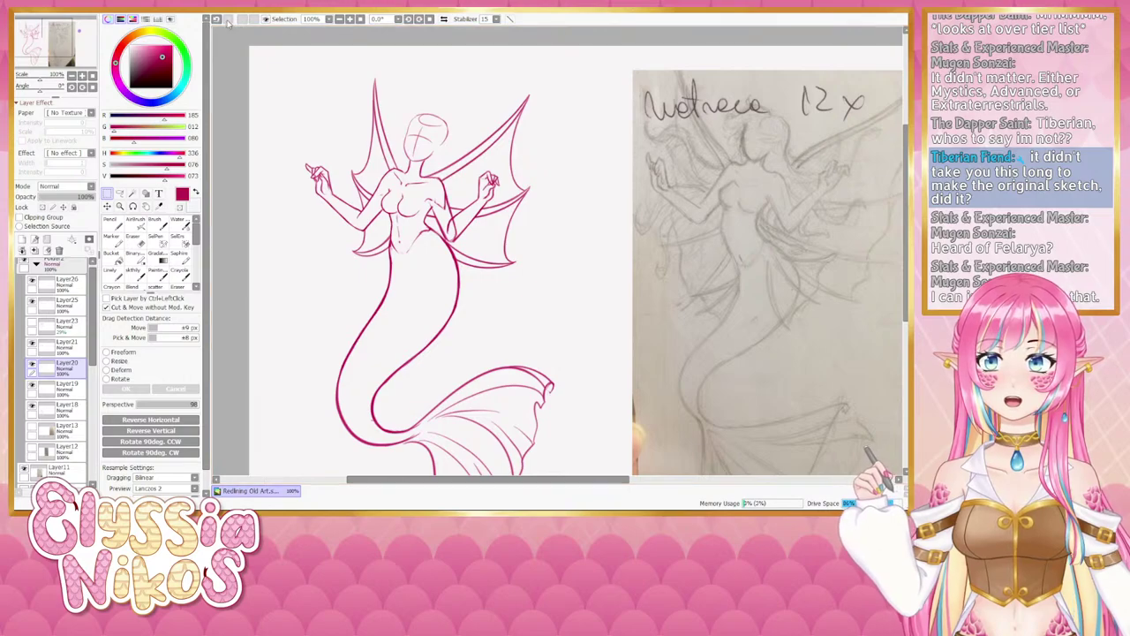
{"action": "mouse_move", "coordinate": [389, 88]}
{"action": "left_mouse_down"}
{"action": "mouse_move", "coordinate": [392, 166]}
{"action": "mouse_move", "coordinate": [388, 87]}
{"action": "left_mouse_up"}
{"action": "key", "text": "ctrl+t"}
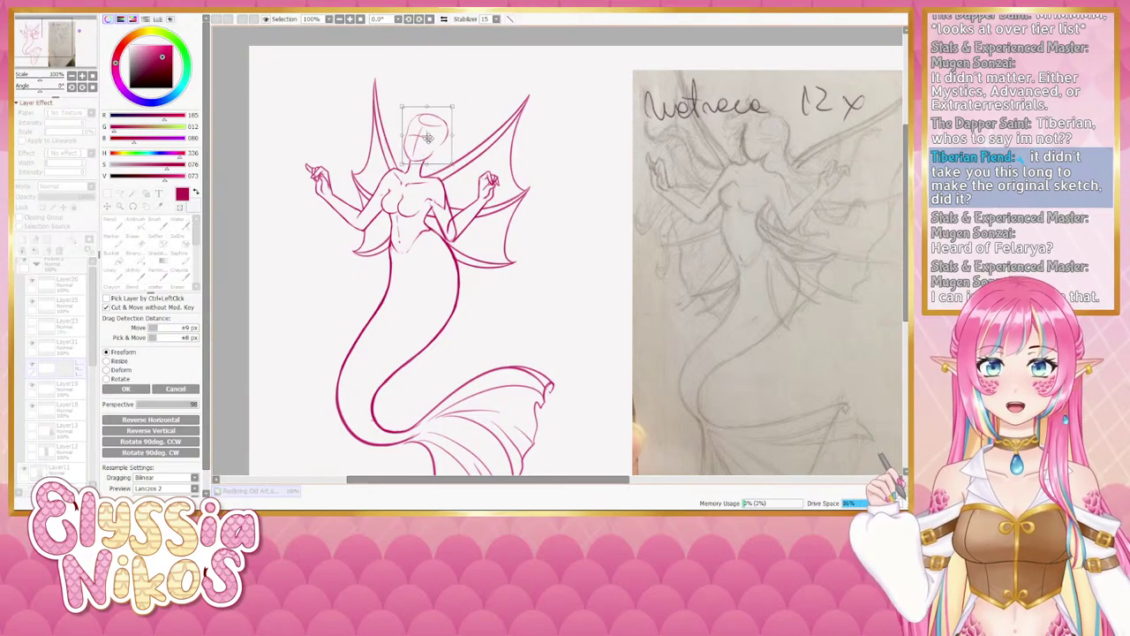
{"action": "left_click_drag", "start_coordinate": [427, 141], "coordinate": [426, 139]}
{"action": "left_click_drag", "start_coordinate": [458, 178], "coordinate": [454, 182]}
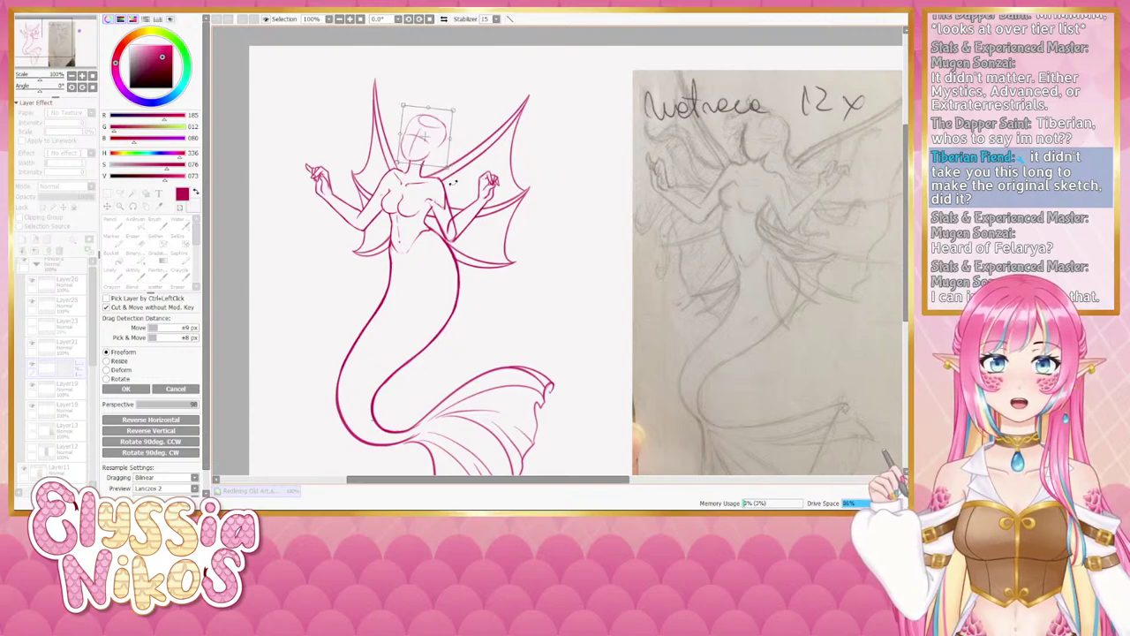
{"action": "left_click_drag", "start_coordinate": [427, 147], "coordinate": [426, 150]}
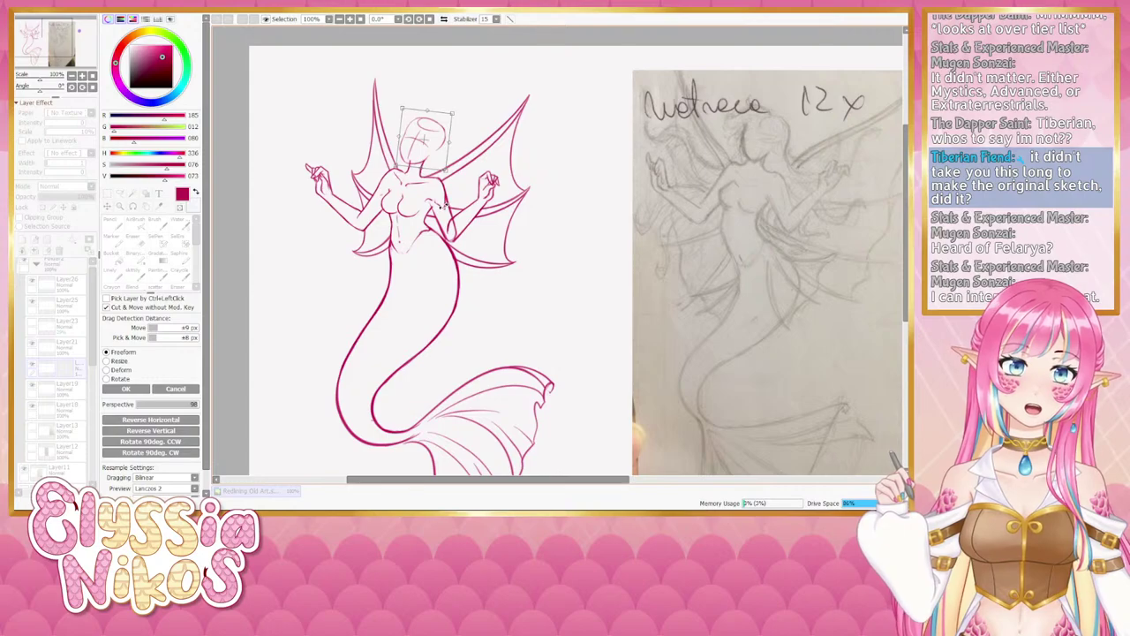
{"action": "left_click", "coordinate": [126, 389]}
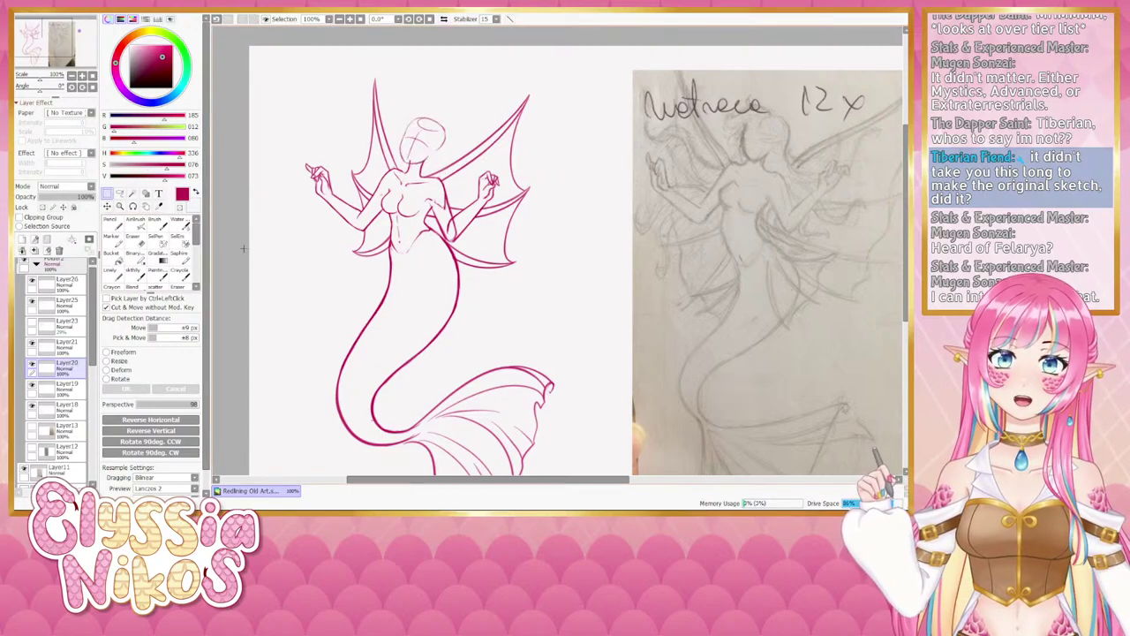
Compare the repositioned head with the rough hair sketch by toggling Layer23 repeatedly, leaving it hidden.
{"action": "left_click", "coordinate": [32, 323]}
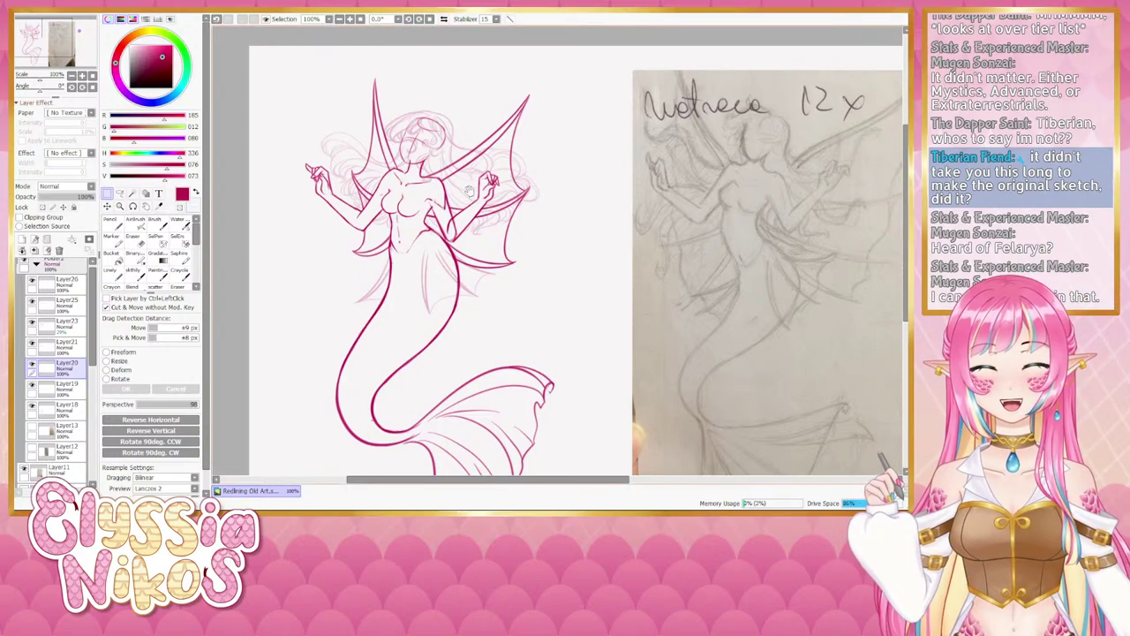
{"action": "left_click_drag", "start_coordinate": [452, 240], "coordinate": [461, 229]}
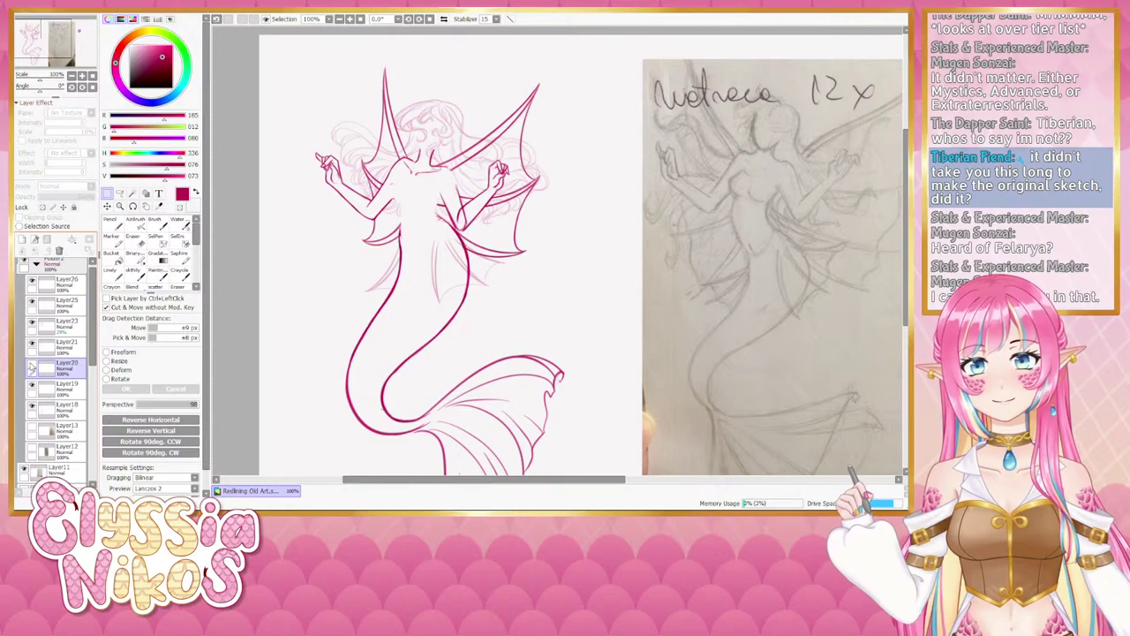
{"action": "left_click", "coordinate": [32, 324]}
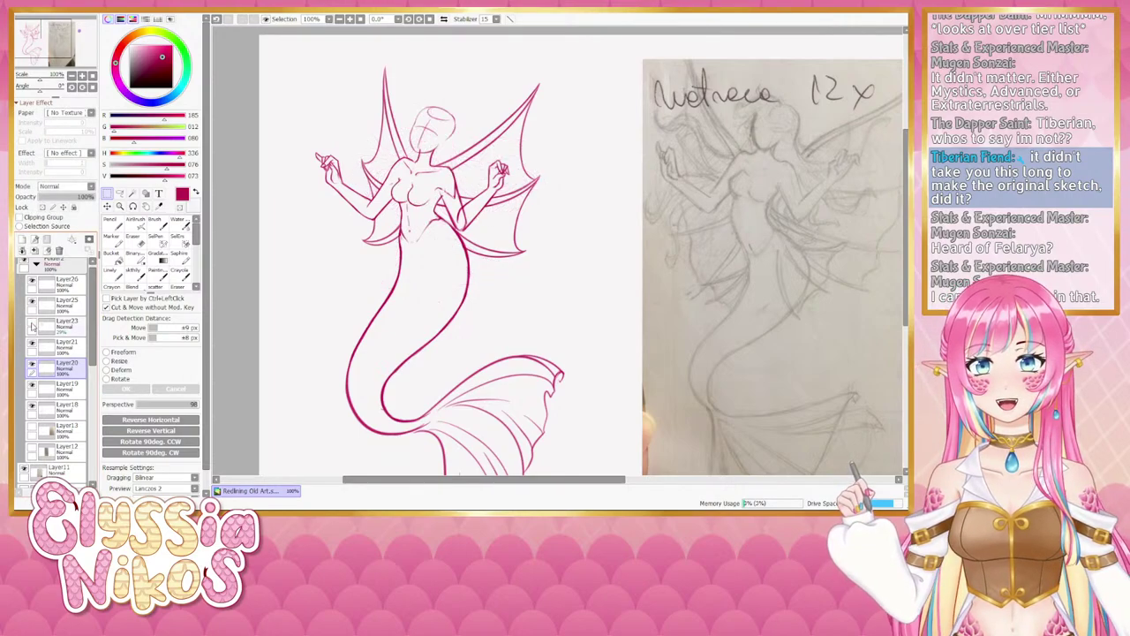
{"action": "left_click", "coordinate": [31, 325]}
{"action": "left_click", "coordinate": [30, 326]}
{"action": "left_click", "coordinate": [31, 325]}
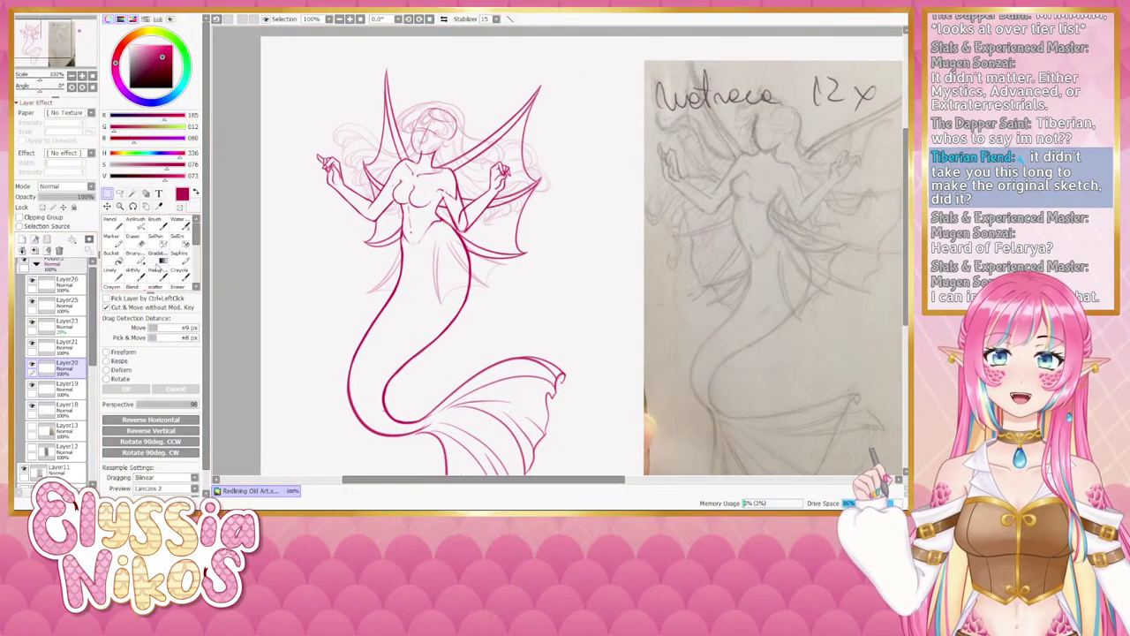
{"action": "left_click_drag", "start_coordinate": [272, 231], "coordinate": [261, 226]}
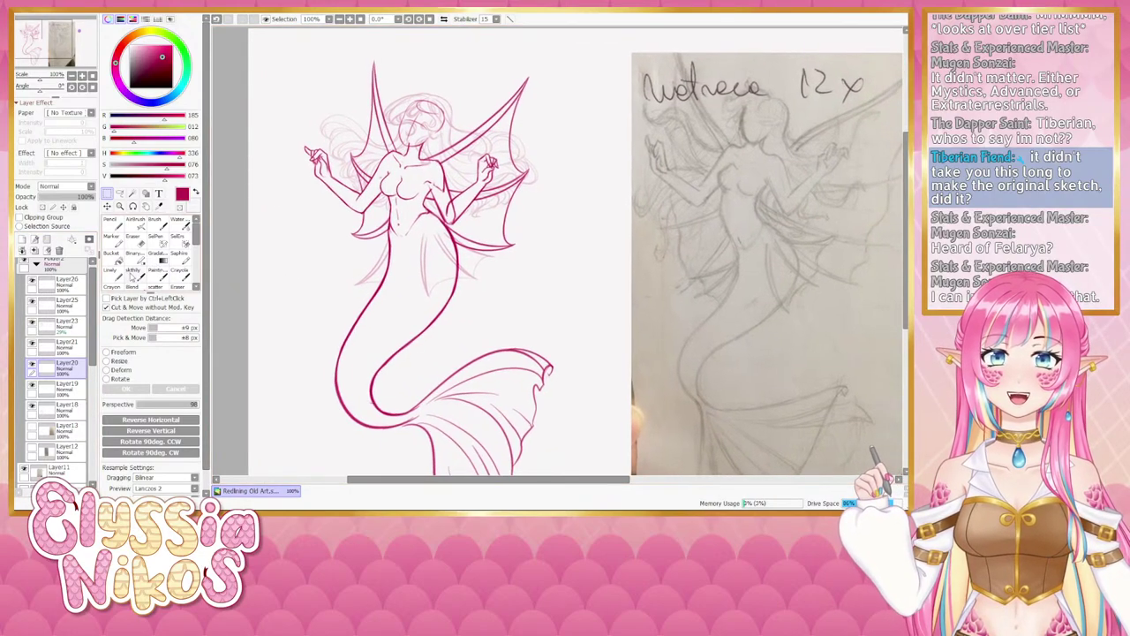
{"action": "left_click", "coordinate": [32, 324]}
{"action": "left_click", "coordinate": [32, 324]}
{"action": "left_click", "coordinate": [32, 325]}
{"action": "left_click", "coordinate": [32, 325]}
{"action": "left_click", "coordinate": [32, 325]}
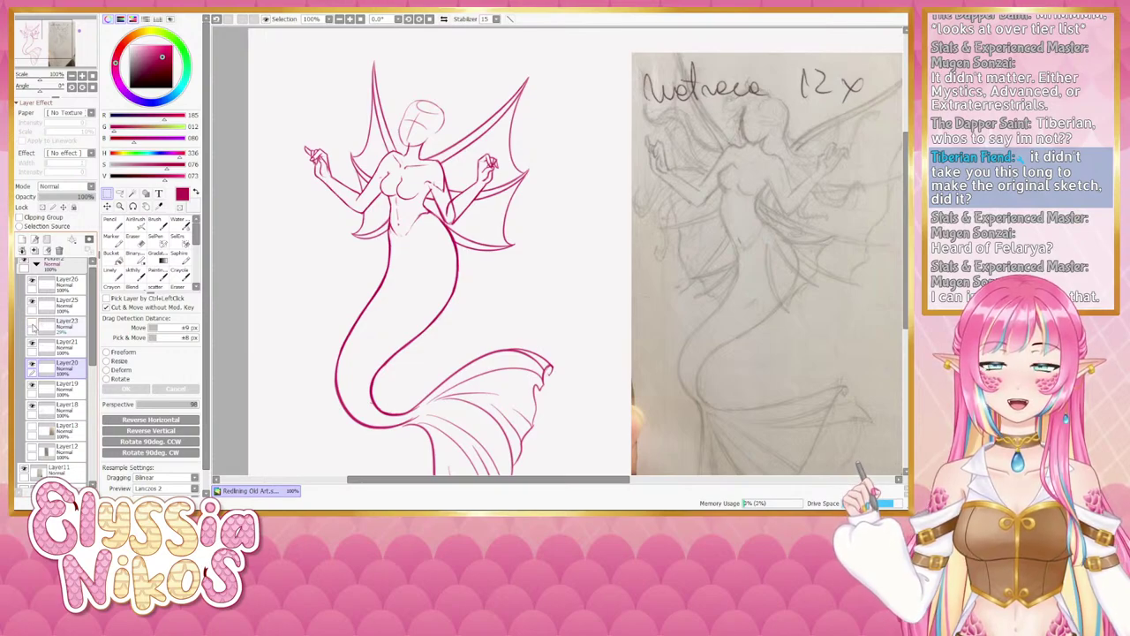
{"action": "left_click", "coordinate": [32, 325]}
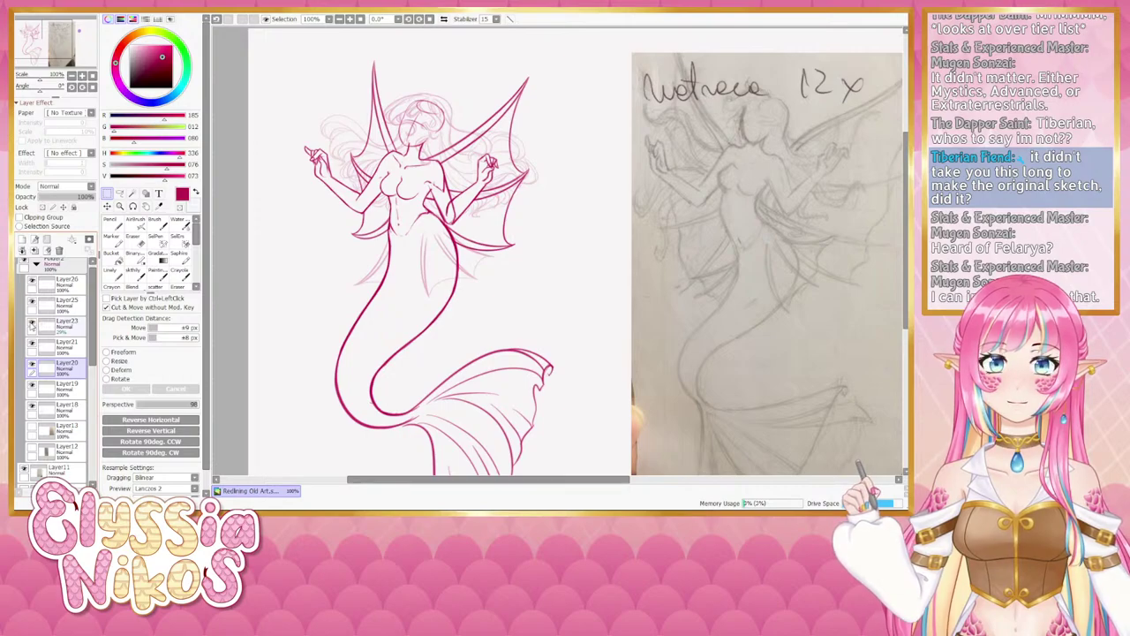
{"action": "left_click", "coordinate": [32, 325]}
Lasso the head on Layer20, tilt it slightly counter-clockwise and shift it up, and check it in a mirrored view.
{"action": "left_click", "coordinate": [31, 365]}
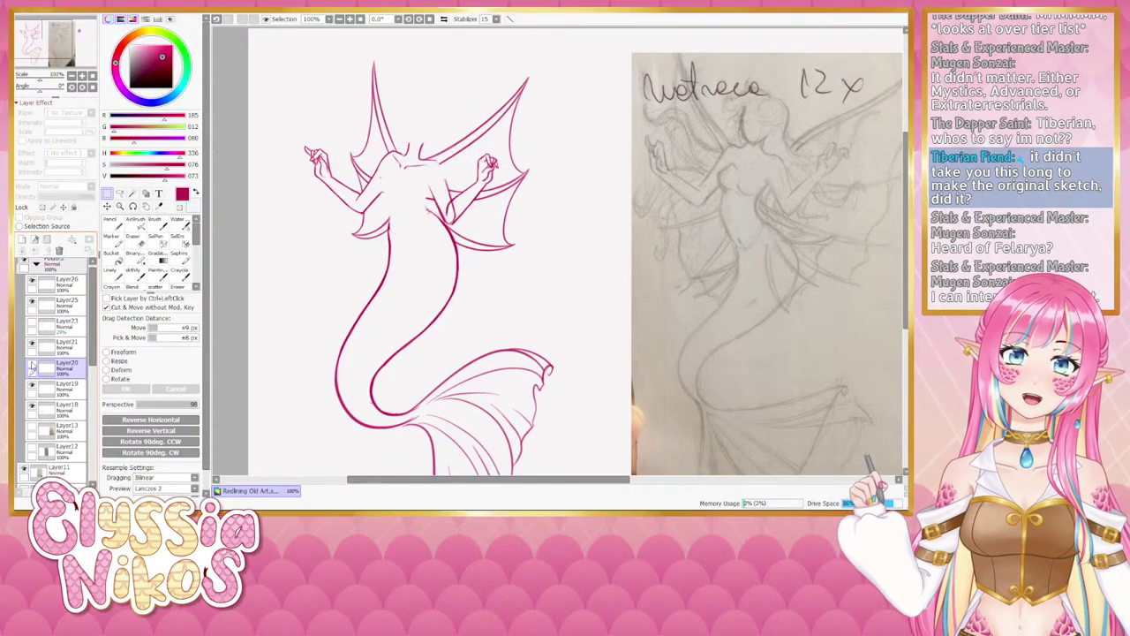
{"action": "left_click", "coordinate": [32, 365]}
{"action": "left_click", "coordinate": [121, 194]}
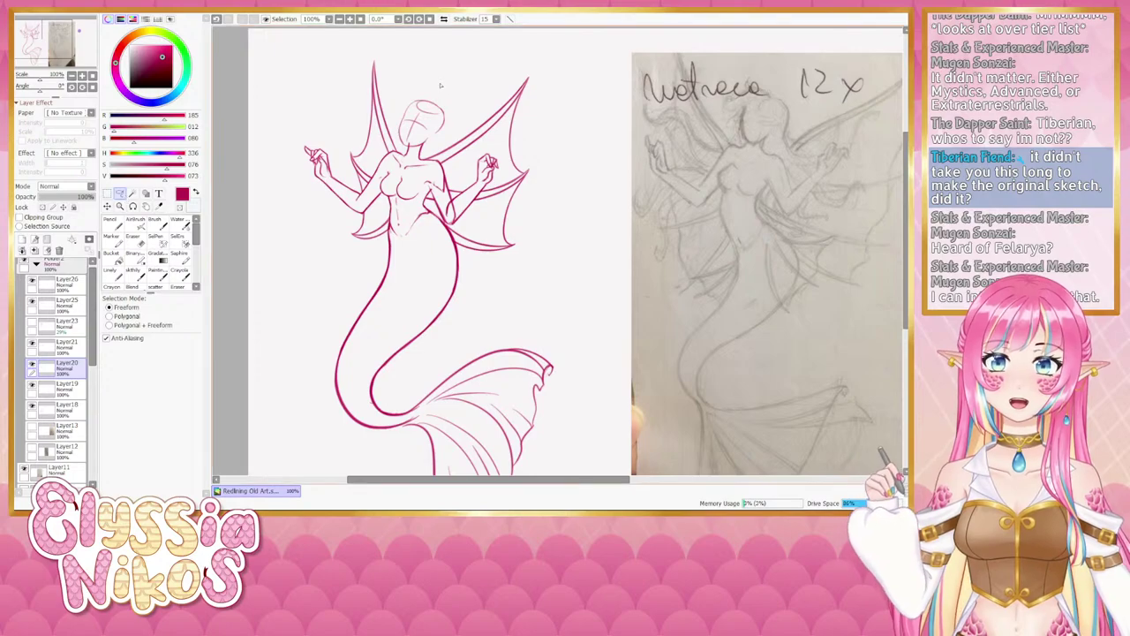
{"action": "mouse_move", "coordinate": [440, 85]}
{"action": "left_mouse_down"}
{"action": "mouse_move", "coordinate": [391, 132]}
{"action": "mouse_move", "coordinate": [446, 152]}
{"action": "mouse_move", "coordinate": [463, 114]}
{"action": "mouse_move", "coordinate": [452, 110]}
{"action": "left_mouse_up"}
{"action": "key", "text": "ctrl+t"}
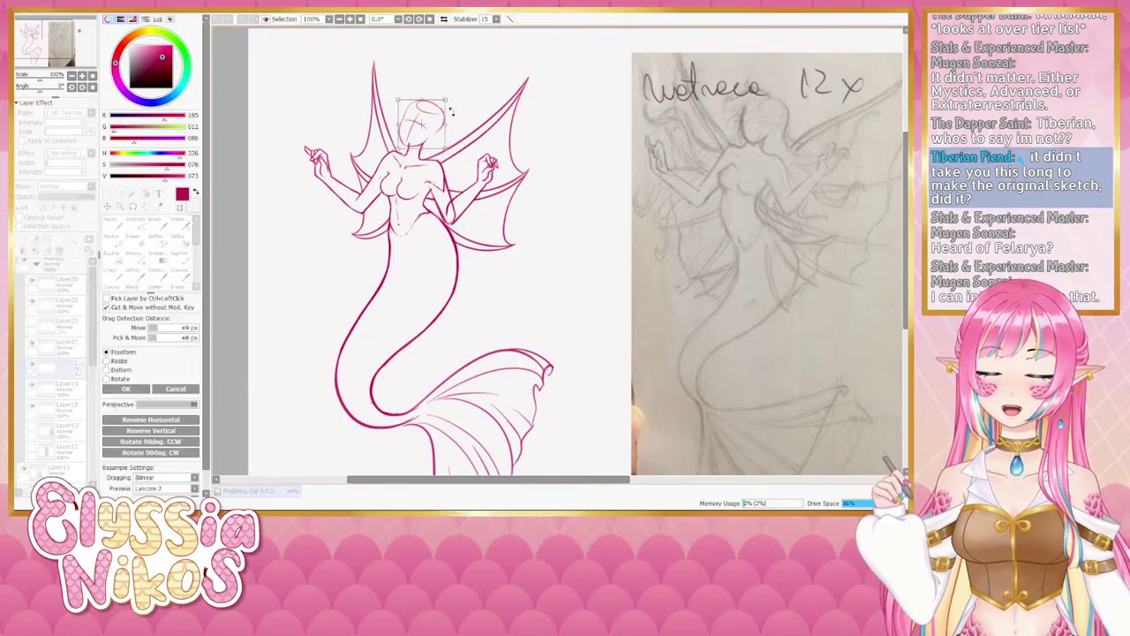
{"action": "left_click_drag", "start_coordinate": [465, 180], "coordinate": [472, 172]}
{"action": "left_click_drag", "start_coordinate": [421, 130], "coordinate": [420, 127]}
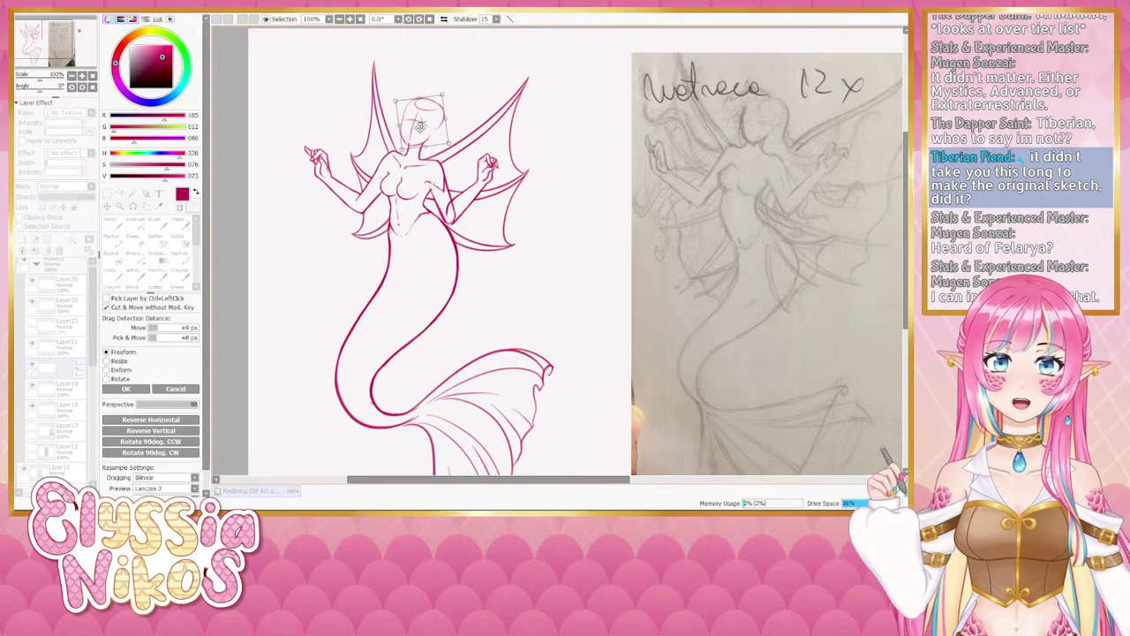
{"action": "left_click", "coordinate": [126, 388]}
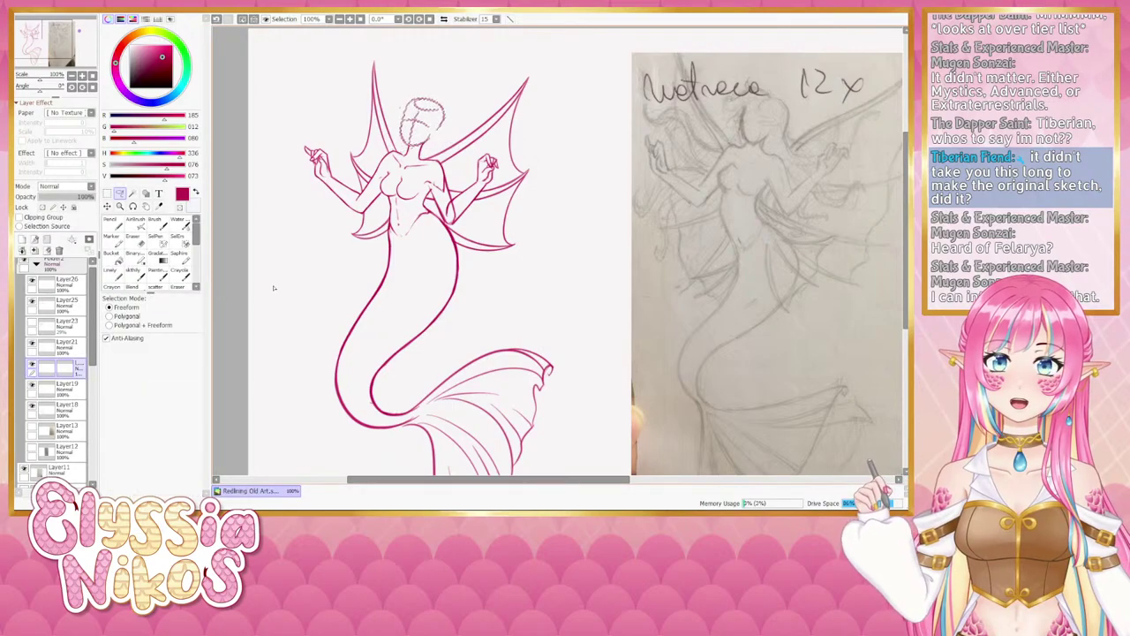
{"action": "left_click", "coordinate": [445, 18]}
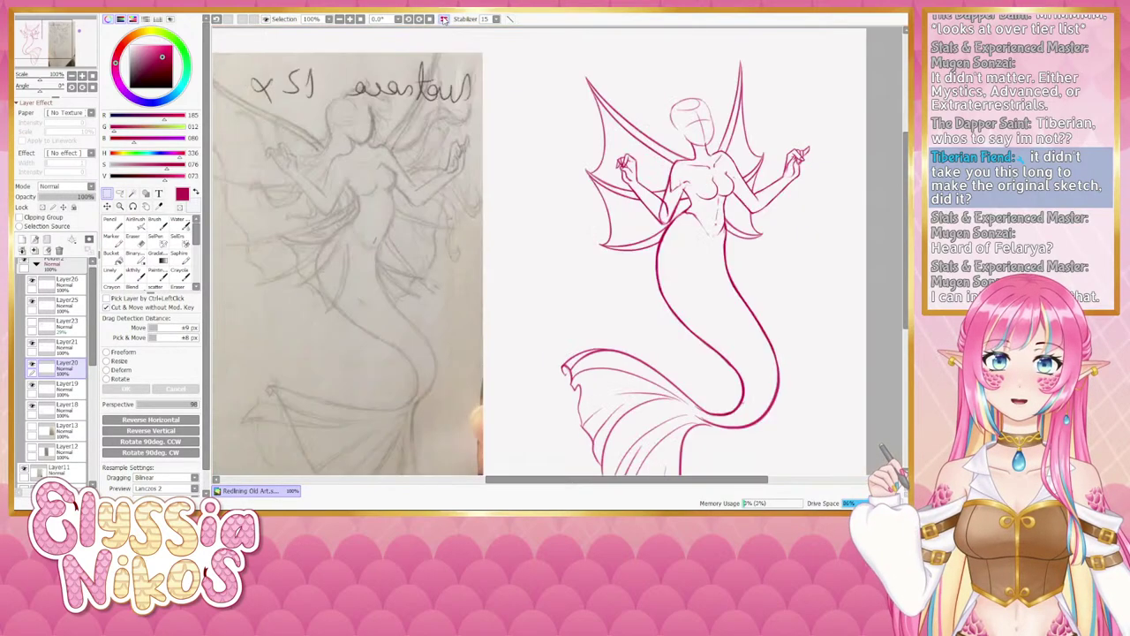
{"action": "left_click", "coordinate": [445, 19]}
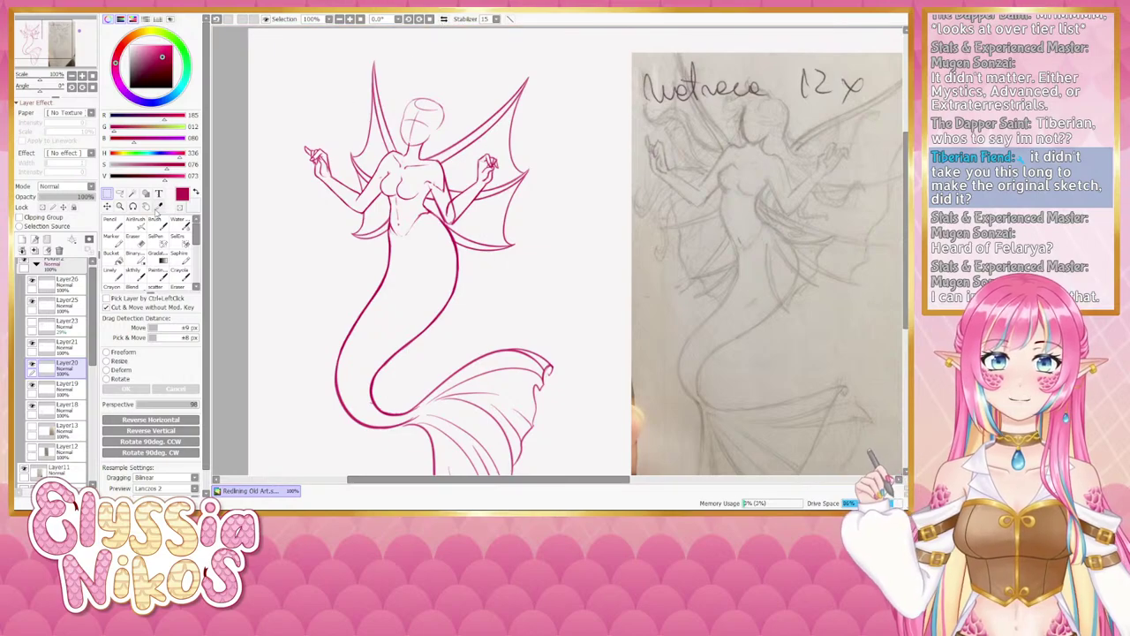
Switch to the line-art brush, increase its size, and check Layer20's lines by toggling the layer's visibility.
{"action": "left_click", "coordinate": [135, 274]}
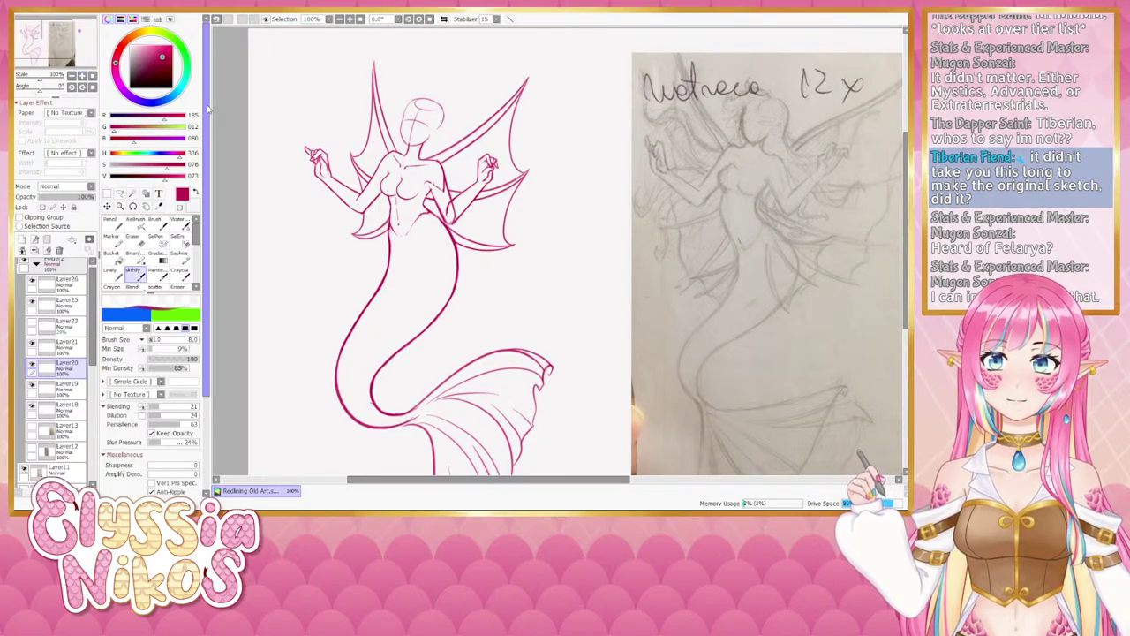
{"action": "mouse_move", "coordinate": [434, 132]}
{"action": "left_mouse_down"}
{"action": "mouse_move", "coordinate": [412, 133]}
{"action": "mouse_move", "coordinate": [396, 101]}
{"action": "left_mouse_up"}
{"action": "key", "text": "ctrl+alt"}
{"action": "key", "text": "]"}
{"action": "key", "text": "]"}
{"action": "key", "text": "]"}
{"action": "key", "text": "]"}
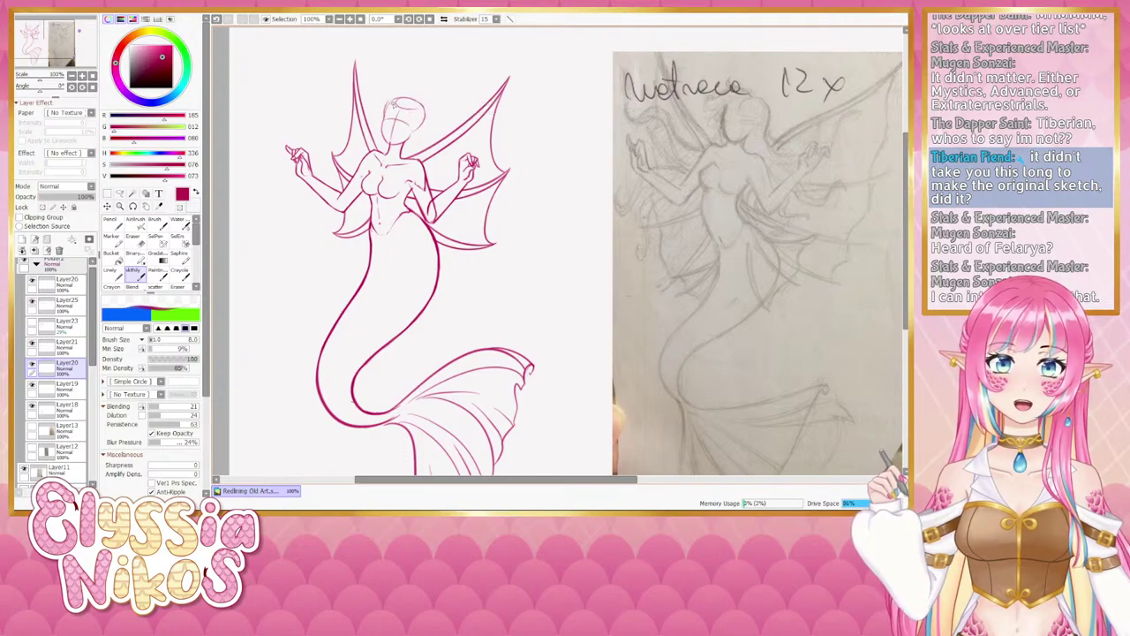
{"action": "left_click", "coordinate": [32, 363]}
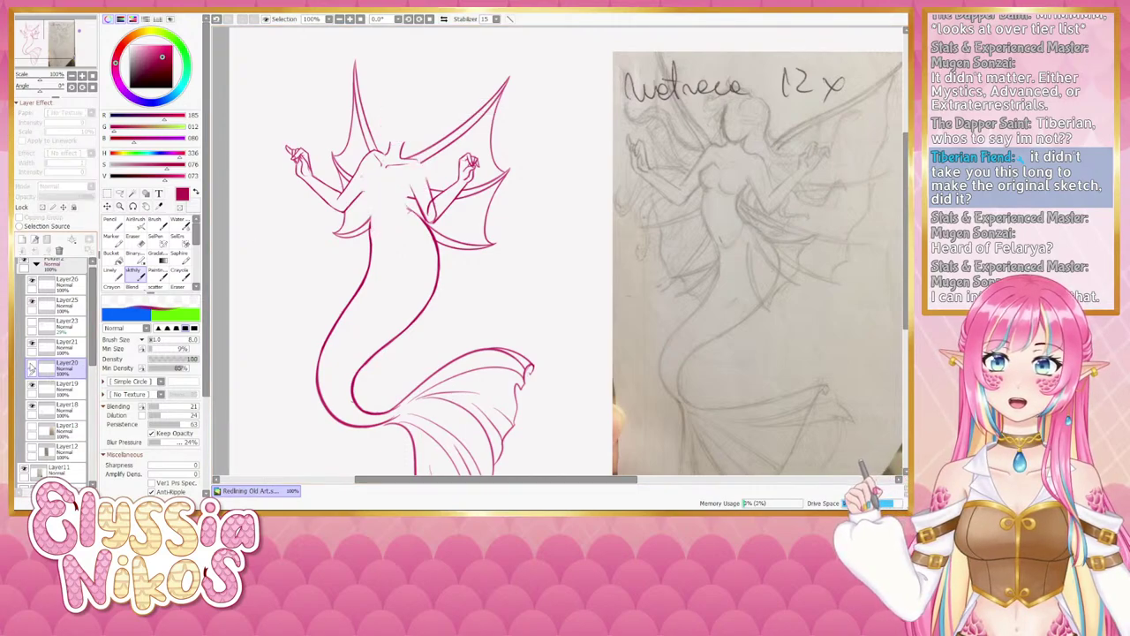
{"action": "left_click", "coordinate": [32, 363]}
Try face contour strokes along the front of the head on Layer20 and undo them.
{"action": "key", "text": "ctrl+z"}
{"action": "mouse_move", "coordinate": [385, 115]}
{"action": "left_mouse_down"}
{"action": "mouse_move", "coordinate": [401, 97]}
{"action": "mouse_move", "coordinate": [388, 143]}
{"action": "mouse_move", "coordinate": [381, 131]}
{"action": "left_mouse_up"}
{"action": "key", "text": "ctrl+z"}
{"action": "key", "text": "ctrl+z"}
{"action": "key", "text": "ctrl+z"}
{"action": "key", "text": "ctrl+z"}
{"action": "key", "text": "ctrl+z"}
{"action": "key", "text": "ctrl+z"}
{"action": "key", "text": "ctrl+z"}
{"action": "key", "text": "ctrl+z"}
{"action": "key", "text": "ctrl+z"}
{"action": "key", "text": "ctrl+z"}
{"action": "key", "text": "ctrl+z"}
{"action": "key", "text": "ctrl+z"}
{"action": "key", "text": "ctrl+z"}
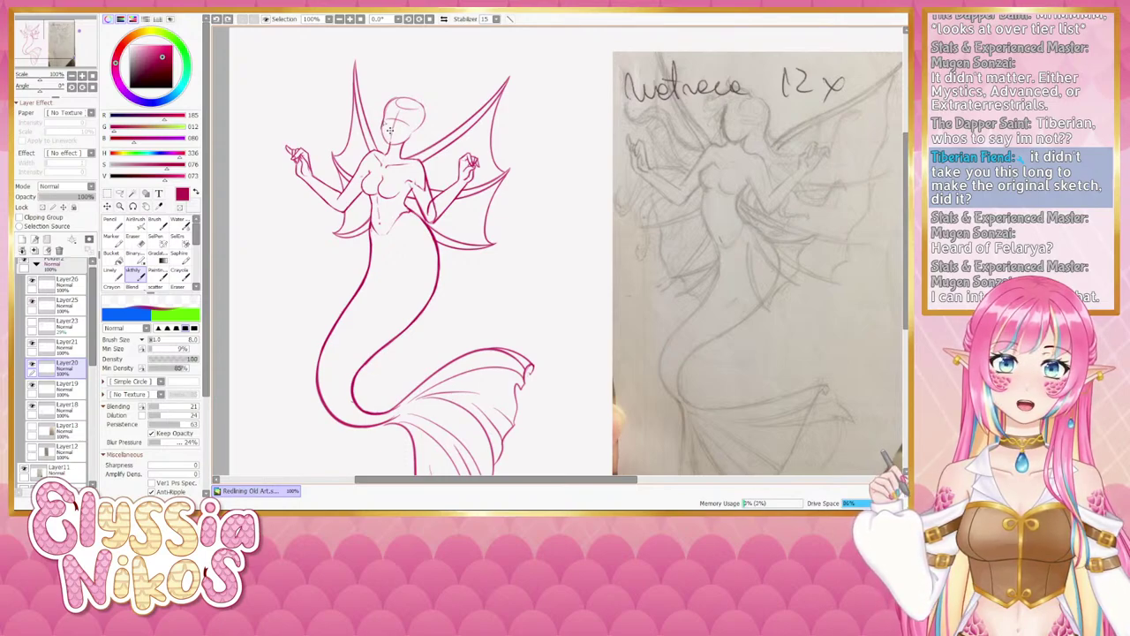
Compare the head with and without the latest face contour stroke by repeatedly redoing and undoing it.
{"action": "key", "text": "ctrl+y"}
{"action": "key", "text": "ctrl+z"}
{"action": "key", "text": "ctrl+y"}
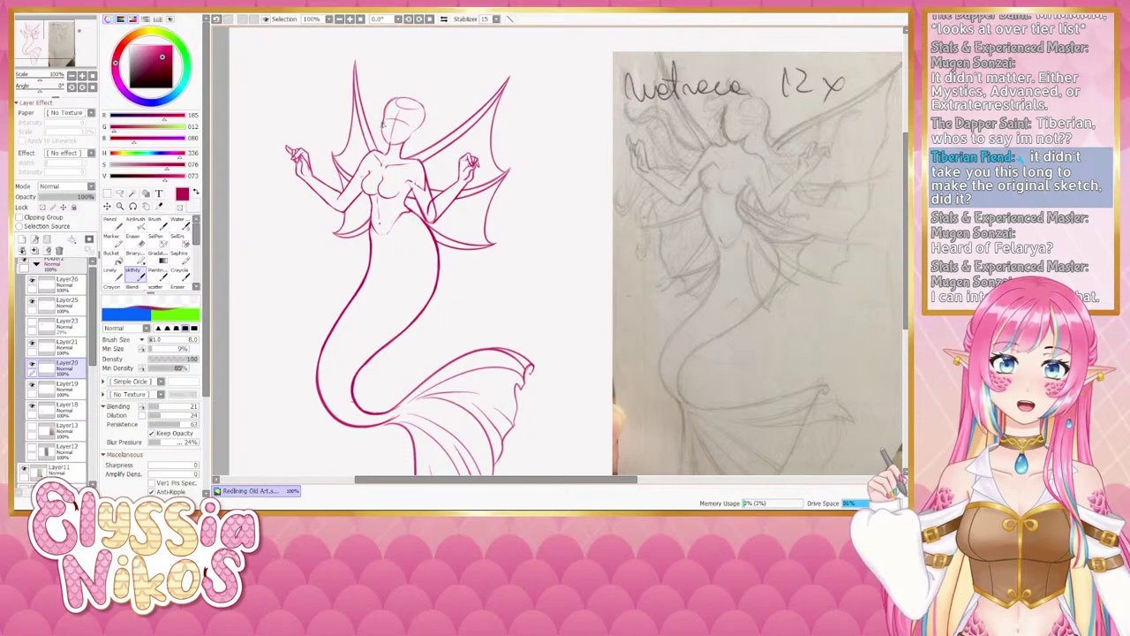
{"action": "key", "text": "ctrl+z"}
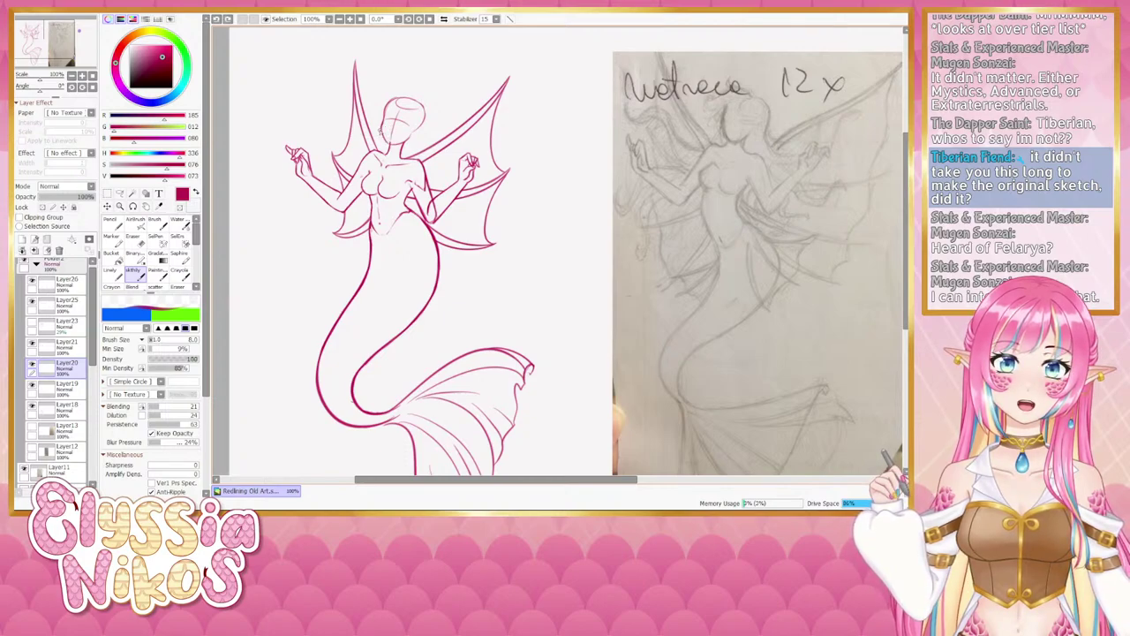
{"action": "key", "text": "ctrl+y"}
{"action": "key", "text": "ctrl+z"}
{"action": "key", "text": "ctrl+y"}
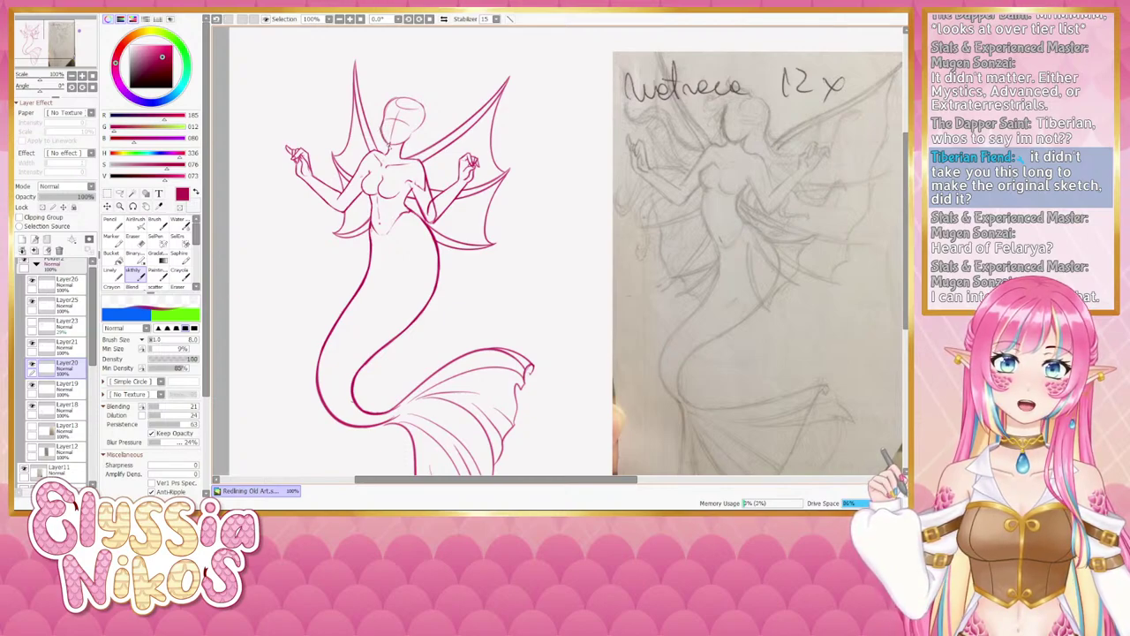
{"action": "key", "text": "ctrl+z"}
{"action": "key", "text": "ctrl+y"}
{"action": "key", "text": "ctrl+z"}
{"action": "key", "text": "ctrl+y"}
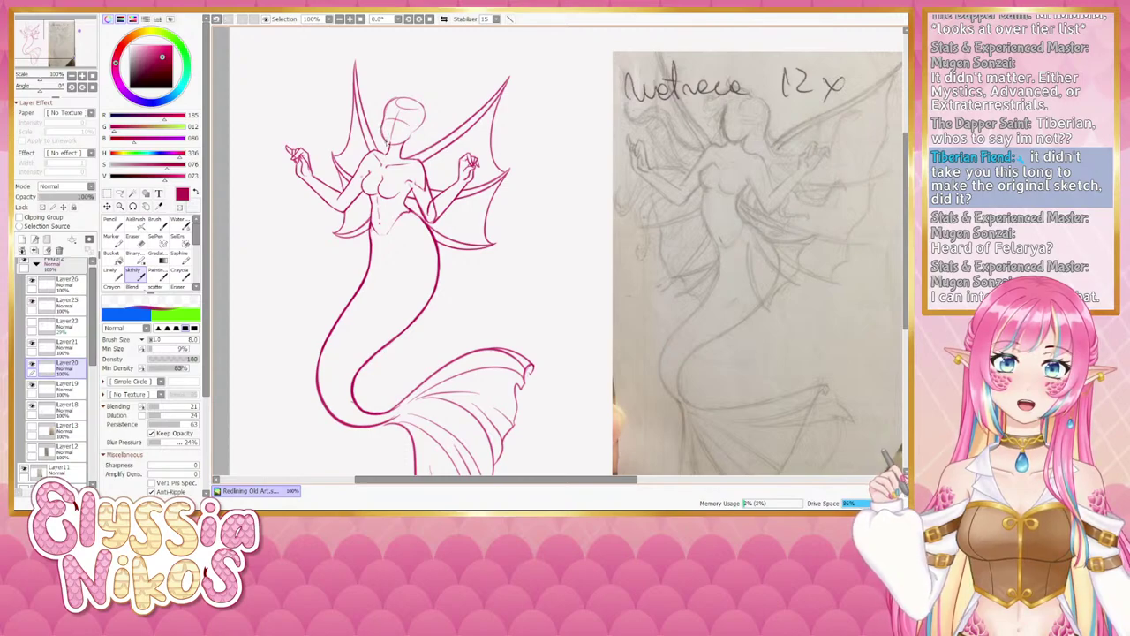
{"action": "key", "text": "ctrl+z"}
{"action": "key", "text": "ctrl+y"}
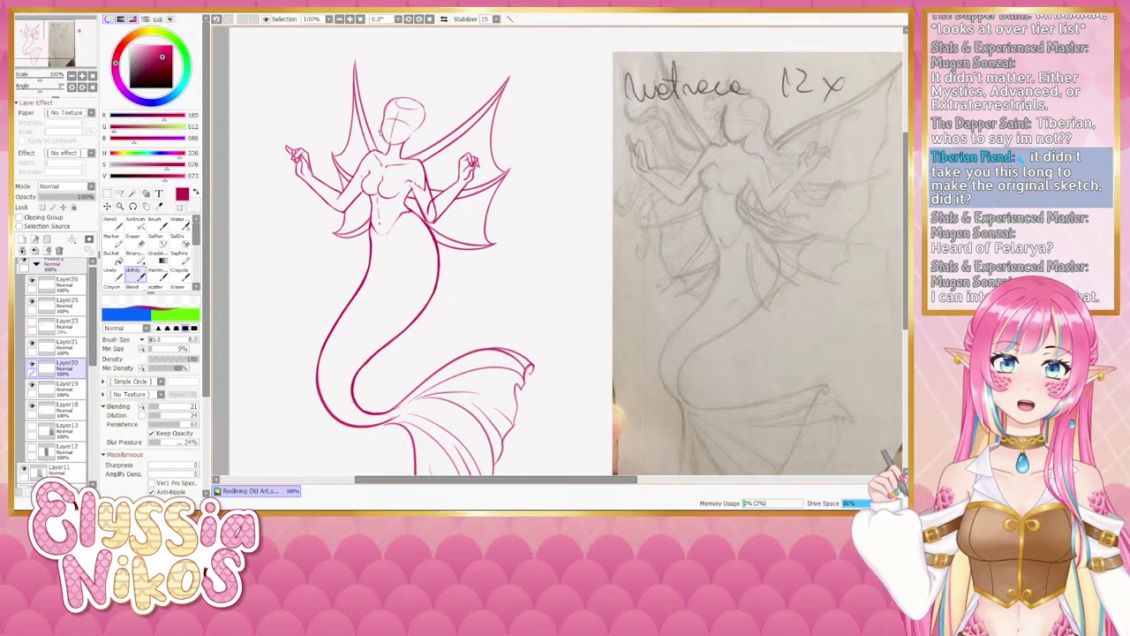
{"action": "key", "text": "ctrl+z"}
Try a jaw stroke on the head, undo it, and sketch a small rounded practice outline in the blank space beside the figure.
{"action": "left_click_drag", "start_coordinate": [381, 130], "coordinate": [388, 144]}
{"action": "key", "text": "ctrl+z"}
{"action": "mouse_move", "coordinate": [537, 135]}
{"action": "left_mouse_down"}
{"action": "mouse_move", "coordinate": [541, 160]}
{"action": "mouse_move", "coordinate": [563, 160]}
{"action": "mouse_move", "coordinate": [541, 156]}
{"action": "left_mouse_up"}
{"action": "key", "text": "ctrl+z"}
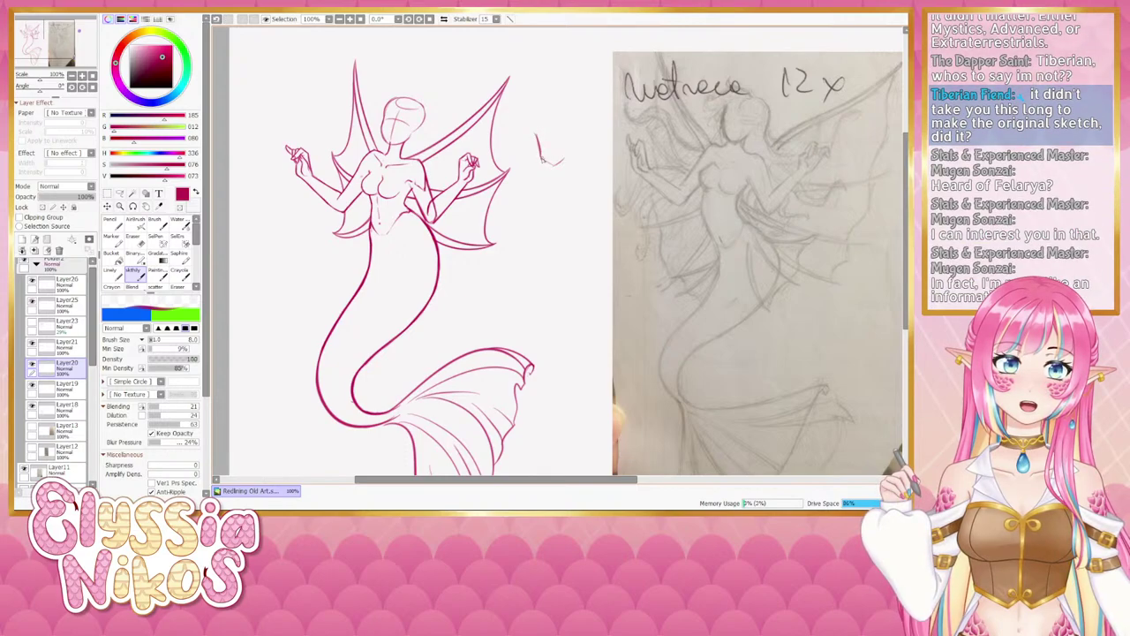
{"action": "key", "text": "ctrl+z"}
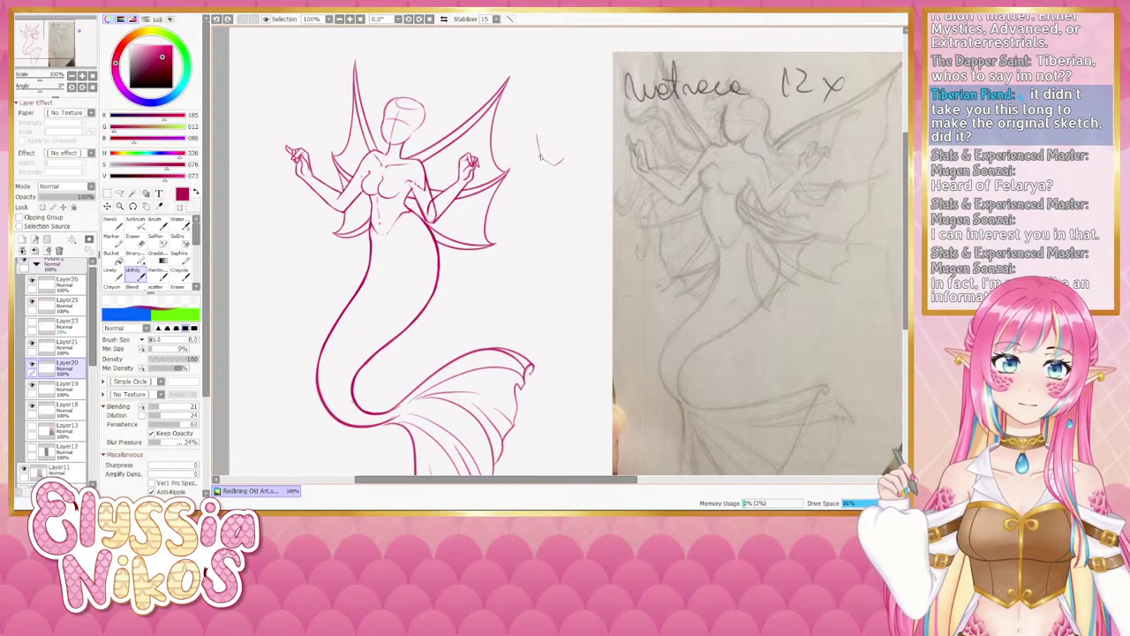
{"action": "key", "text": "ctrl+z"}
{"action": "mouse_move", "coordinate": [548, 125]}
{"action": "left_mouse_down"}
{"action": "mouse_move", "coordinate": [567, 138]}
{"action": "mouse_move", "coordinate": [545, 163]}
{"action": "left_mouse_up"}
{"action": "key", "text": "ctrl+z"}
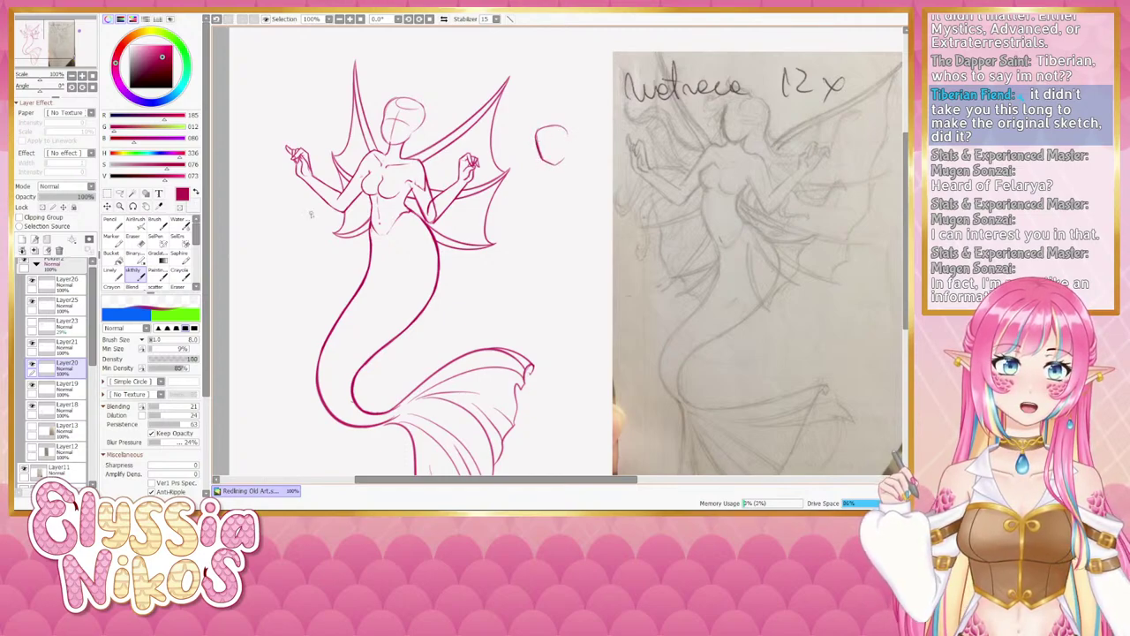
Erase the rounded practice outline in the blank space beside the figure and try a short face contour stroke with the line-art brush.
{"action": "left_click", "coordinate": [135, 240]}
{"action": "mouse_move", "coordinate": [549, 185]}
{"action": "left_mouse_down"}
{"action": "mouse_move", "coordinate": [550, 122]}
{"action": "mouse_move", "coordinate": [560, 136]}
{"action": "left_mouse_up"}
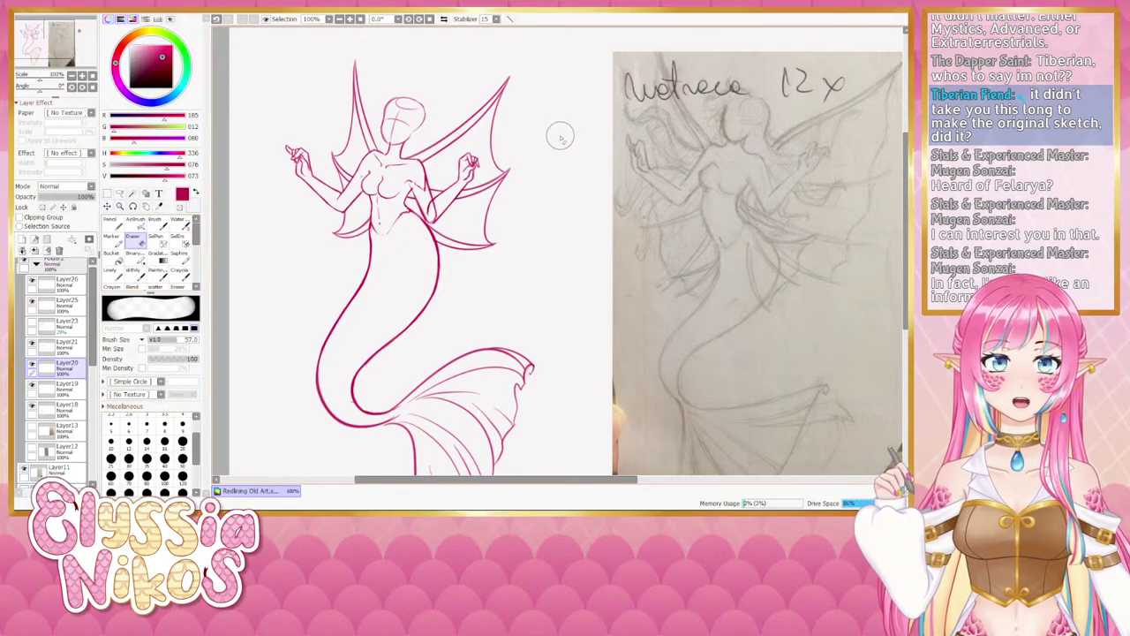
{"action": "left_click", "coordinate": [136, 275]}
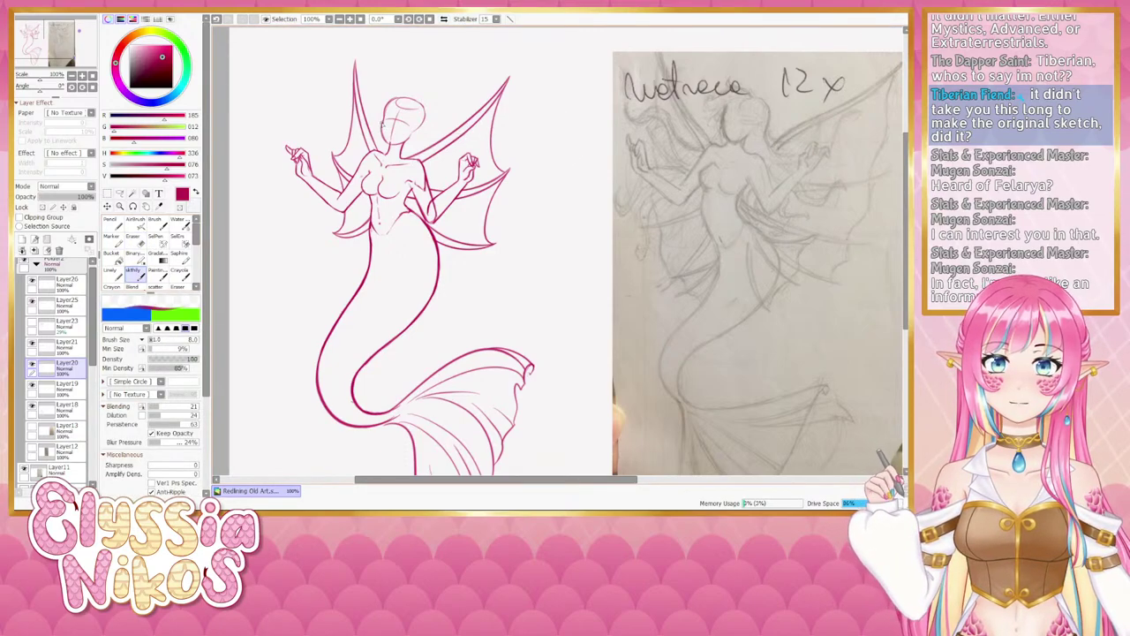
{"action": "left_click_drag", "start_coordinate": [386, 124], "coordinate": [381, 138]}
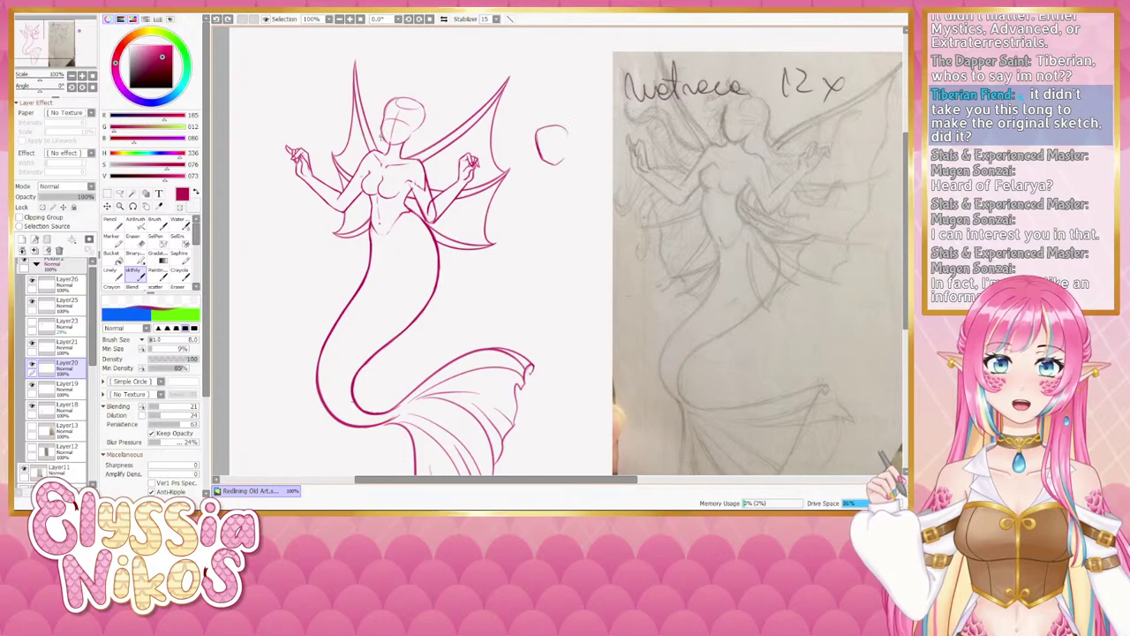
{"action": "key", "text": "e"}
{"action": "mouse_move", "coordinate": [554, 128]}
{"action": "left_mouse_down"}
{"action": "mouse_move", "coordinate": [572, 162]}
{"action": "mouse_move", "coordinate": [565, 133]}
{"action": "mouse_move", "coordinate": [546, 162]}
{"action": "mouse_move", "coordinate": [566, 139]}
{"action": "left_mouse_up"}
{"action": "left_click", "coordinate": [135, 274]}
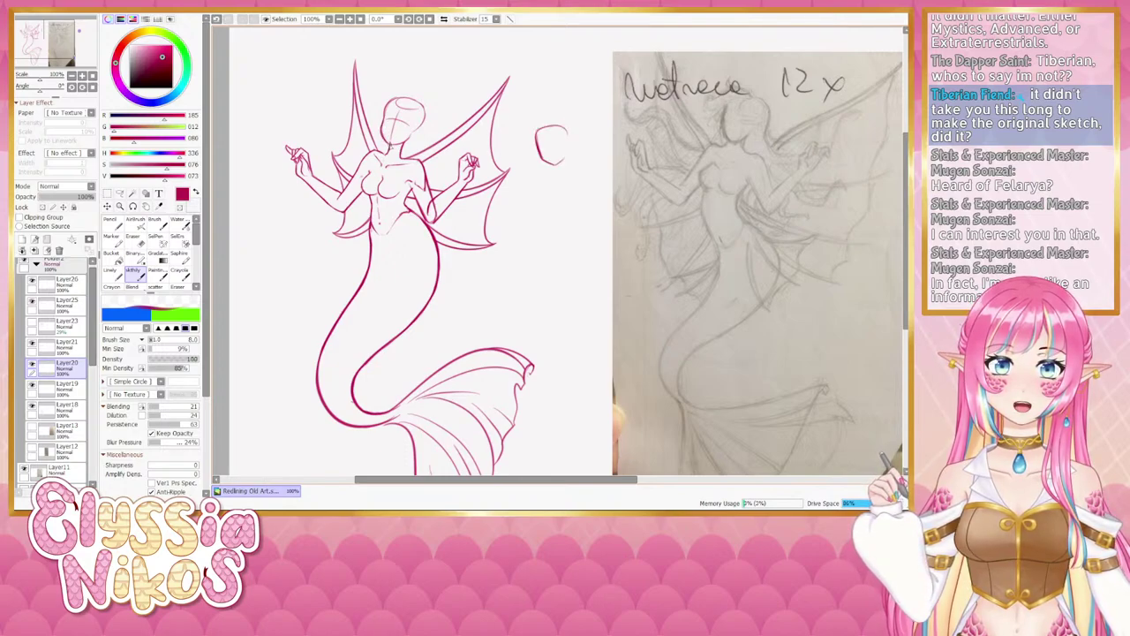
{"action": "key", "text": "e"}
{"action": "mouse_move", "coordinate": [554, 130]}
{"action": "left_mouse_down"}
{"action": "mouse_move", "coordinate": [543, 159]}
{"action": "mouse_move", "coordinate": [570, 117]}
{"action": "left_mouse_up"}
{"action": "left_click", "coordinate": [135, 274]}
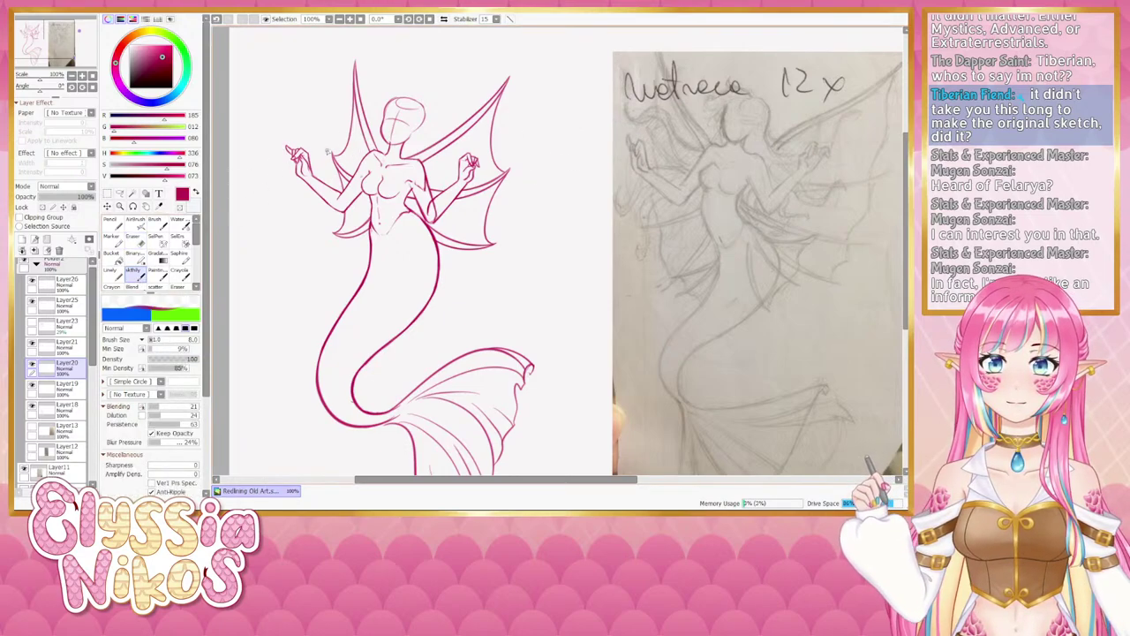
Examine the head and body lines with the canvas mirrored and rotated to 26°, and restore the upright view.
{"action": "key", "text": "e"}
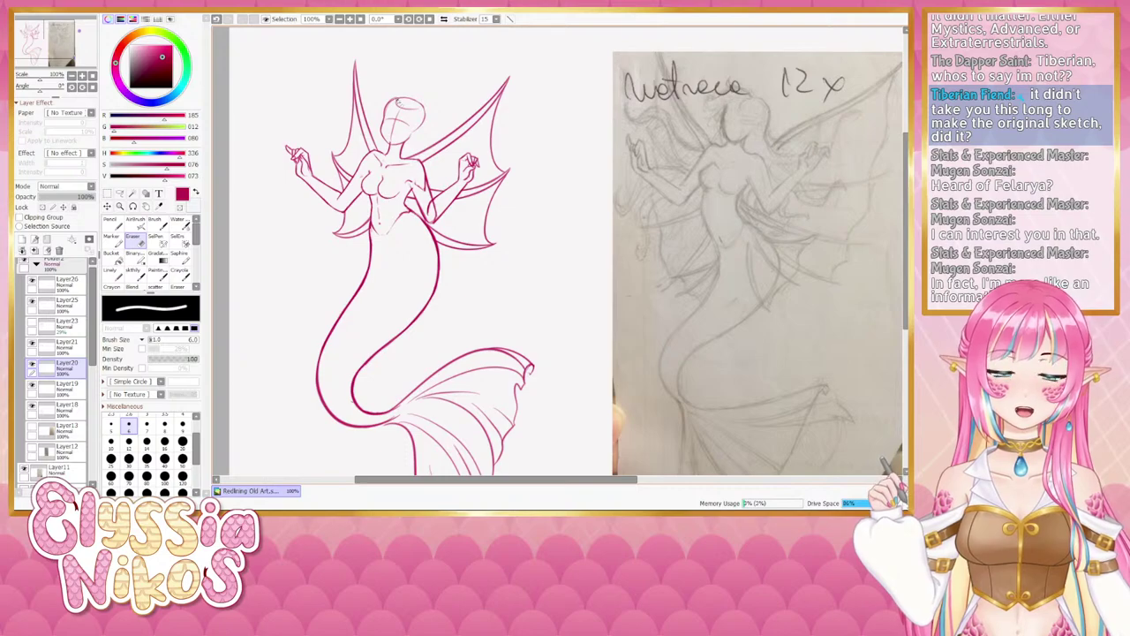
{"action": "left_click", "coordinate": [443, 19]}
{"action": "left_click", "coordinate": [443, 19]}
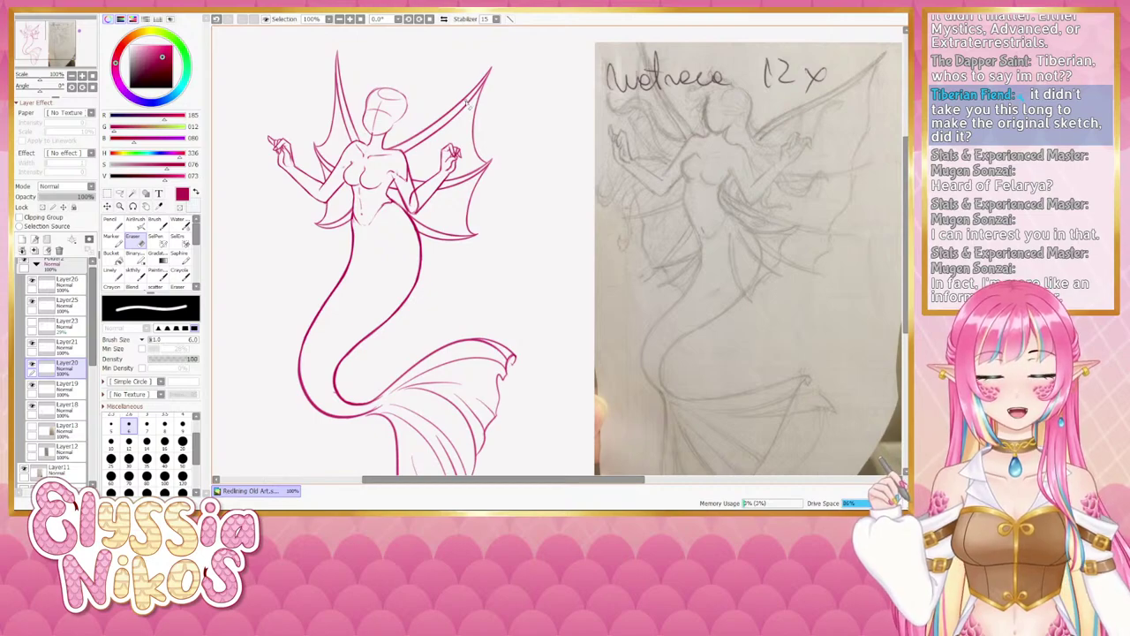
{"action": "left_click_drag", "start_coordinate": [388, 134], "coordinate": [372, 141]}
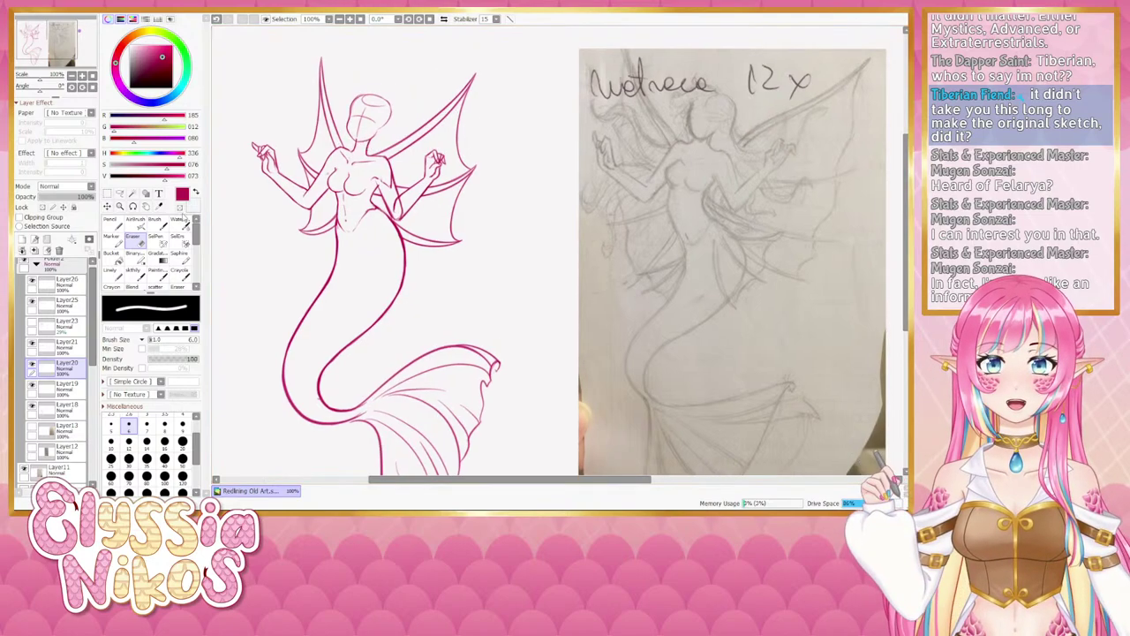
{"action": "left_click", "coordinate": [133, 270]}
{"action": "left_click_drag", "start_coordinate": [40, 88], "coordinate": [44, 88]}
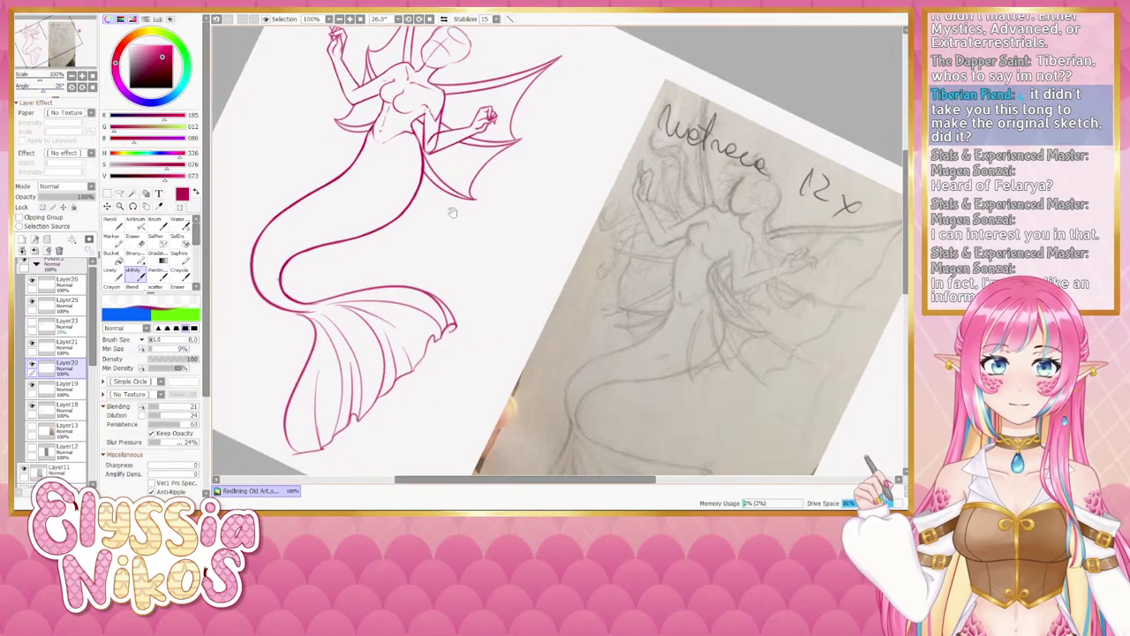
{"action": "mouse_move", "coordinate": [451, 212]}
{"action": "left_mouse_down"}
{"action": "mouse_move", "coordinate": [290, 62]}
{"action": "mouse_move", "coordinate": [323, 132]}
{"action": "mouse_move", "coordinate": [343, 111]}
{"action": "mouse_move", "coordinate": [402, 200]}
{"action": "left_mouse_up"}
{"action": "left_click_drag", "start_coordinate": [336, 126], "coordinate": [352, 208]}
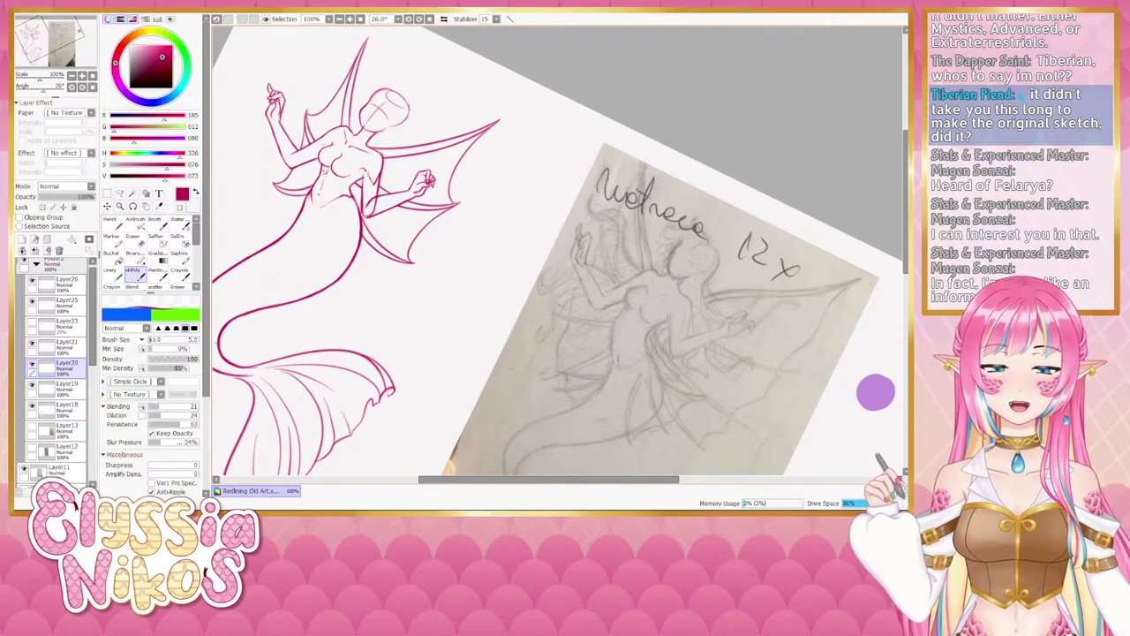
{"action": "left_click", "coordinate": [92, 86]}
{"action": "left_click_drag", "start_coordinate": [310, 279], "coordinate": [331, 249]}
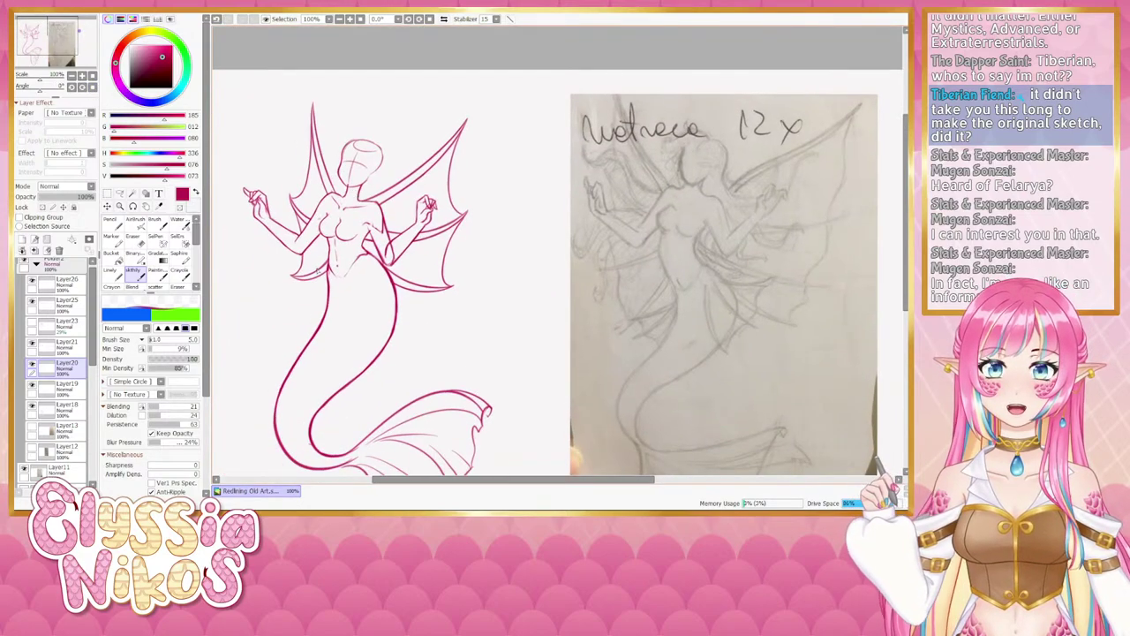
Trim the front of the face contour with a small eraser, and try a jaw stroke with the line-art brush and undo it.
{"action": "left_click", "coordinate": [133, 237]}
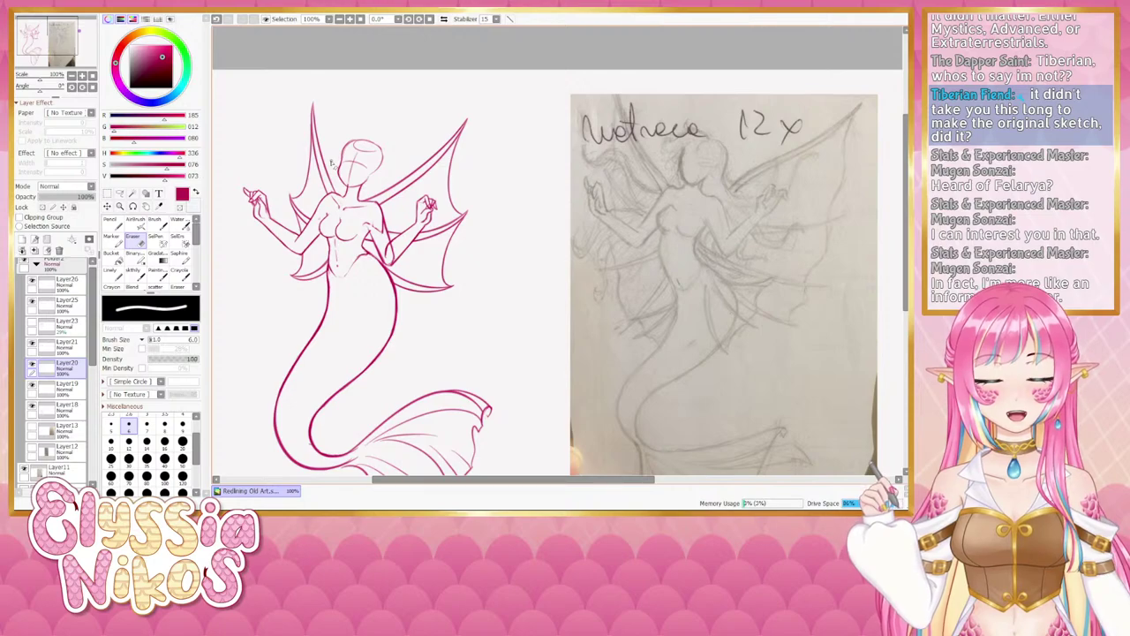
{"action": "left_click_drag", "start_coordinate": [344, 174], "coordinate": [350, 174]}
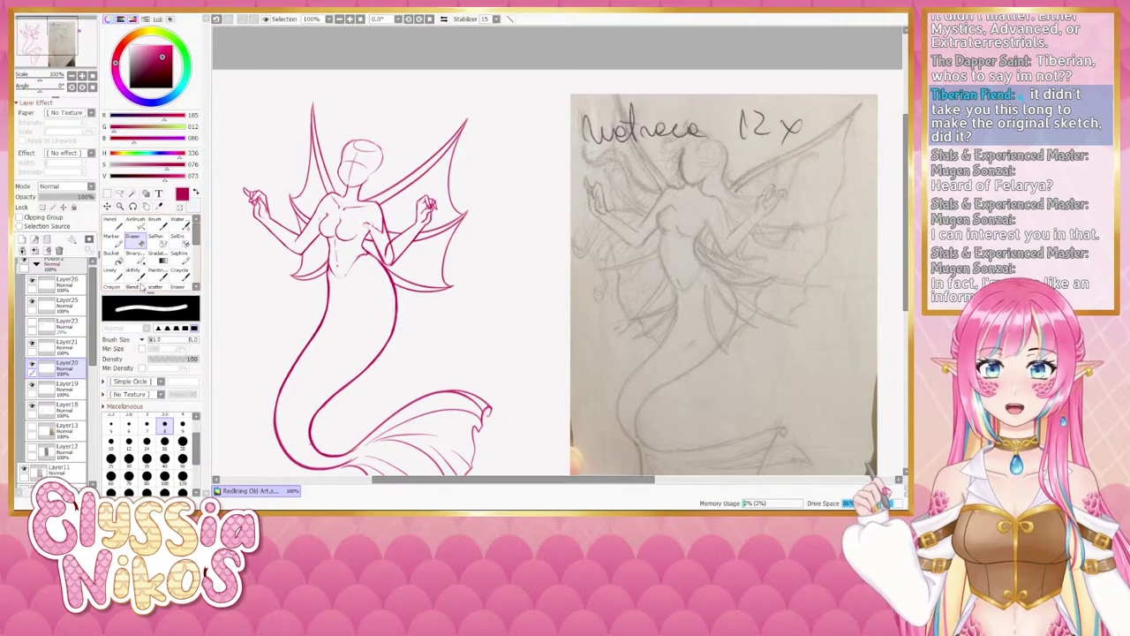
{"action": "left_click", "coordinate": [136, 274]}
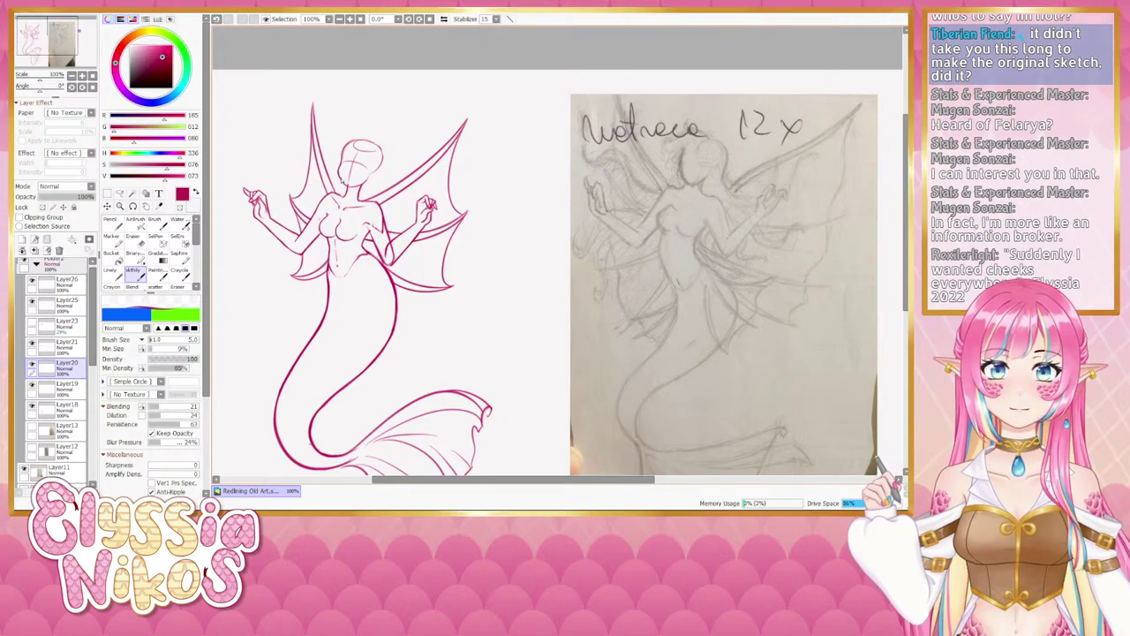
{"action": "key", "text": "e"}
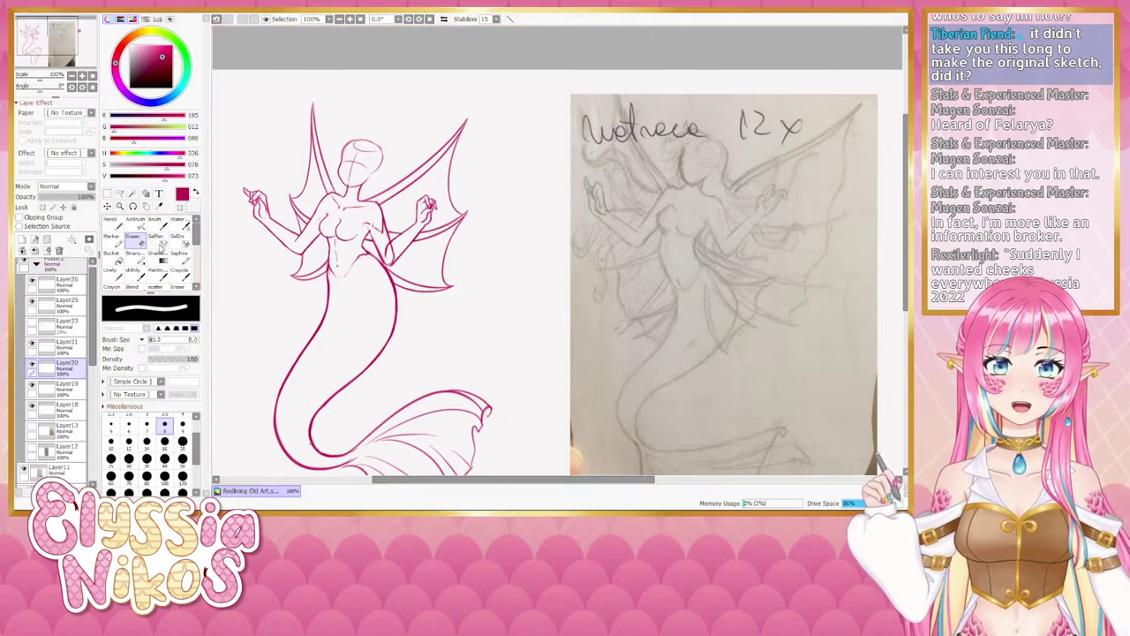
{"action": "left_click", "coordinate": [137, 275]}
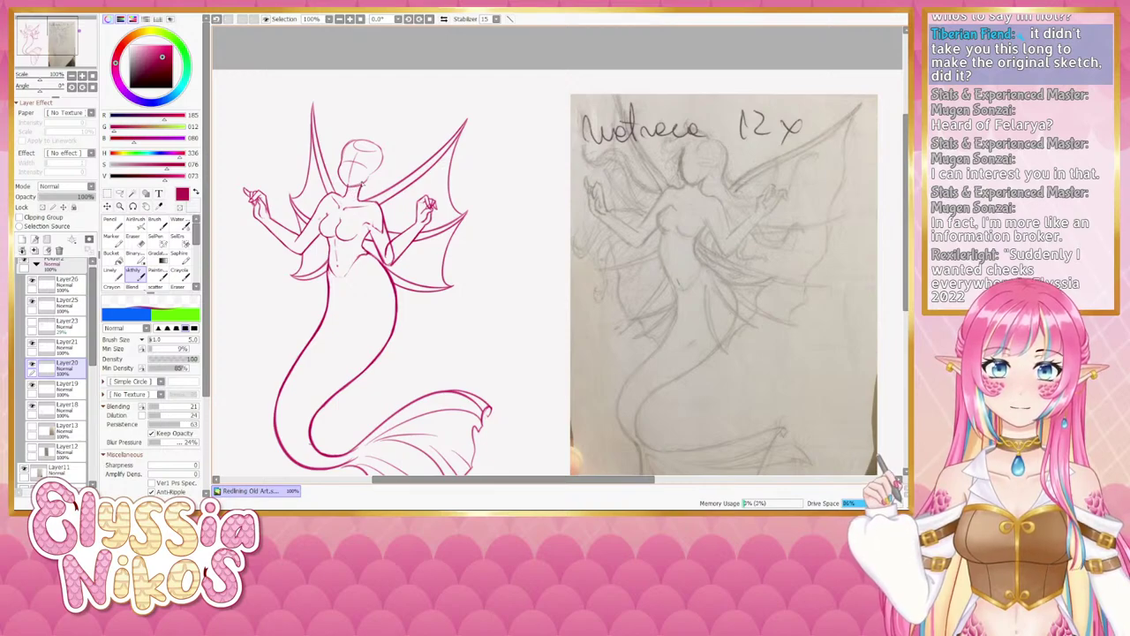
{"action": "left_click_drag", "start_coordinate": [351, 189], "coordinate": [366, 185]}
{"action": "key", "text": "ctrl+z"}
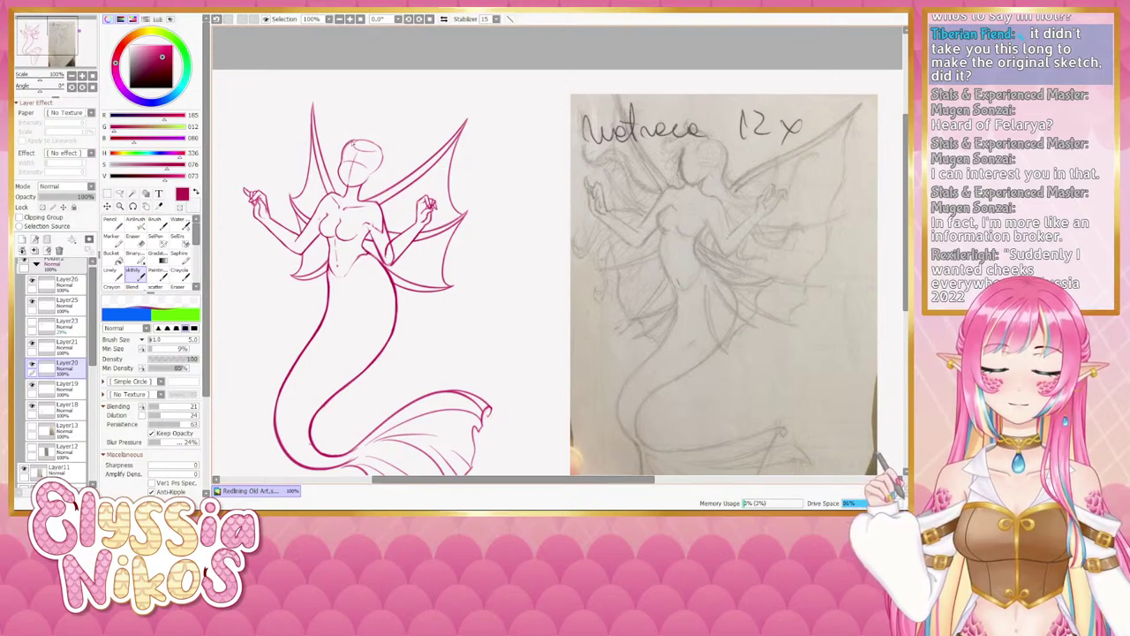
Erase the curved guide across the forehead and, with the eraser at size 15, the outline at the back of the head.
{"action": "key", "text": "e"}
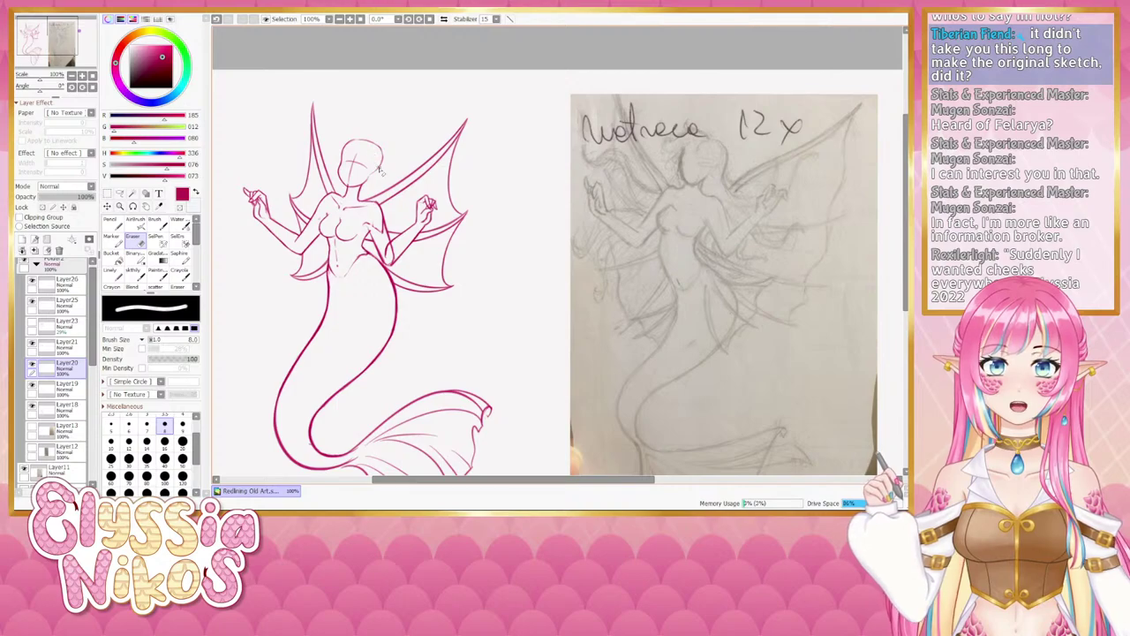
{"action": "left_click_drag", "start_coordinate": [380, 170], "coordinate": [371, 143], "text": "ctrl+alt"}
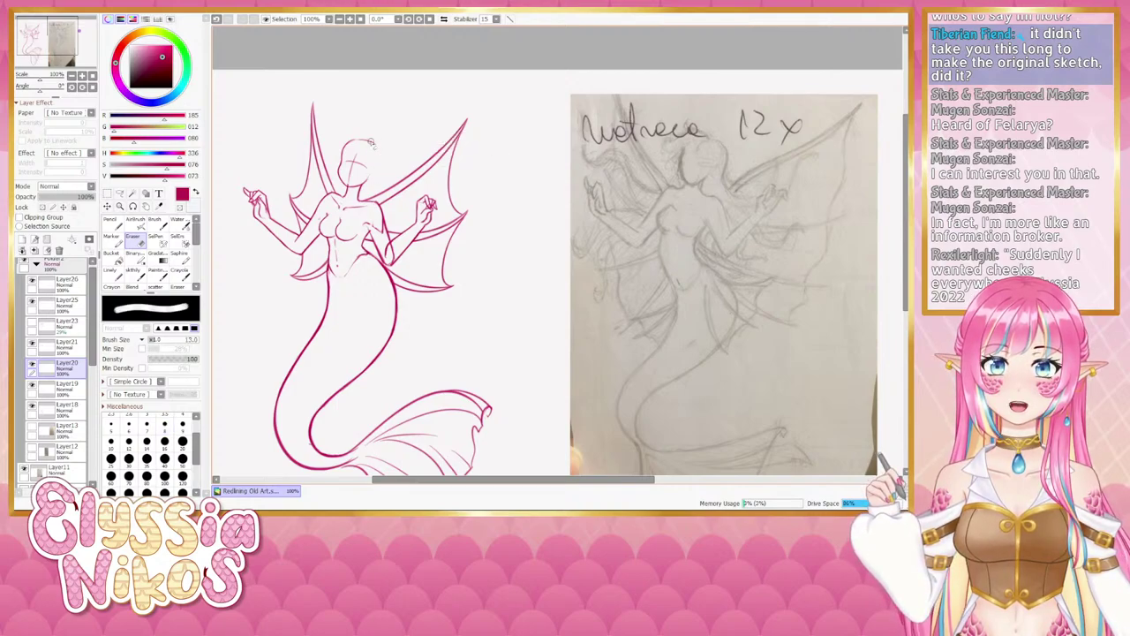
{"action": "scroll", "coordinate": [375, 153], "scroll_direction": "down", "scroll_amount": 1}
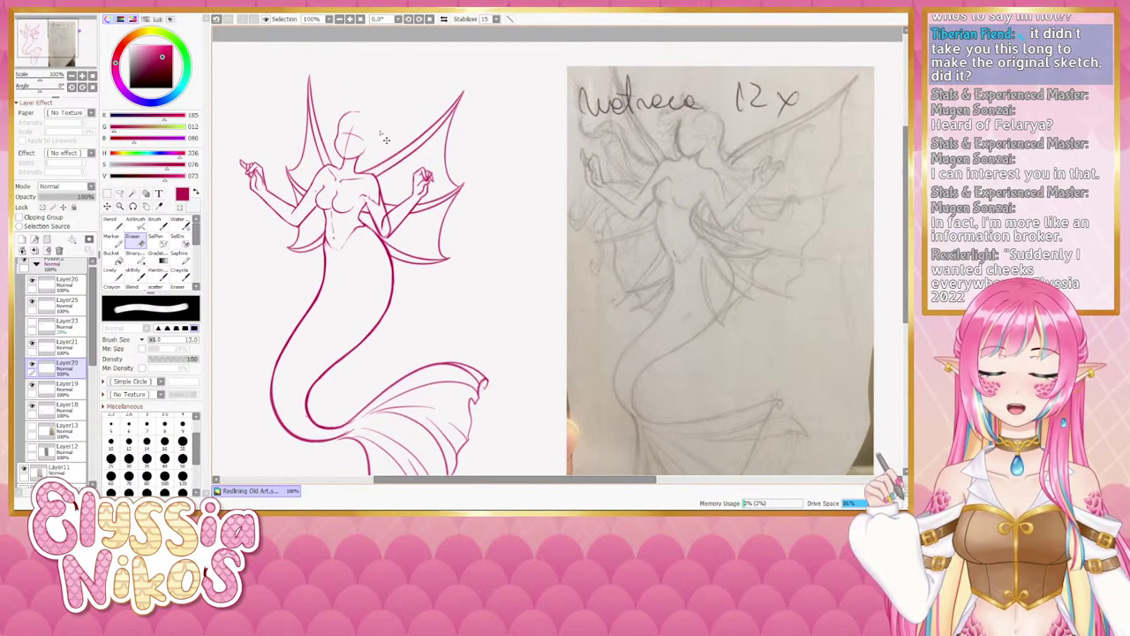
Lasso the head on Layer20, undo the first transform, apply a revised freeform transform to the selection, and deselect it.
{"action": "key", "text": "l"}
{"action": "mouse_move", "coordinate": [340, 163]}
{"action": "left_mouse_down"}
{"action": "mouse_move", "coordinate": [362, 90]}
{"action": "mouse_move", "coordinate": [384, 108]}
{"action": "mouse_move", "coordinate": [337, 115]}
{"action": "mouse_move", "coordinate": [351, 136]}
{"action": "left_mouse_up"}
{"action": "key", "text": "ctrl+t"}
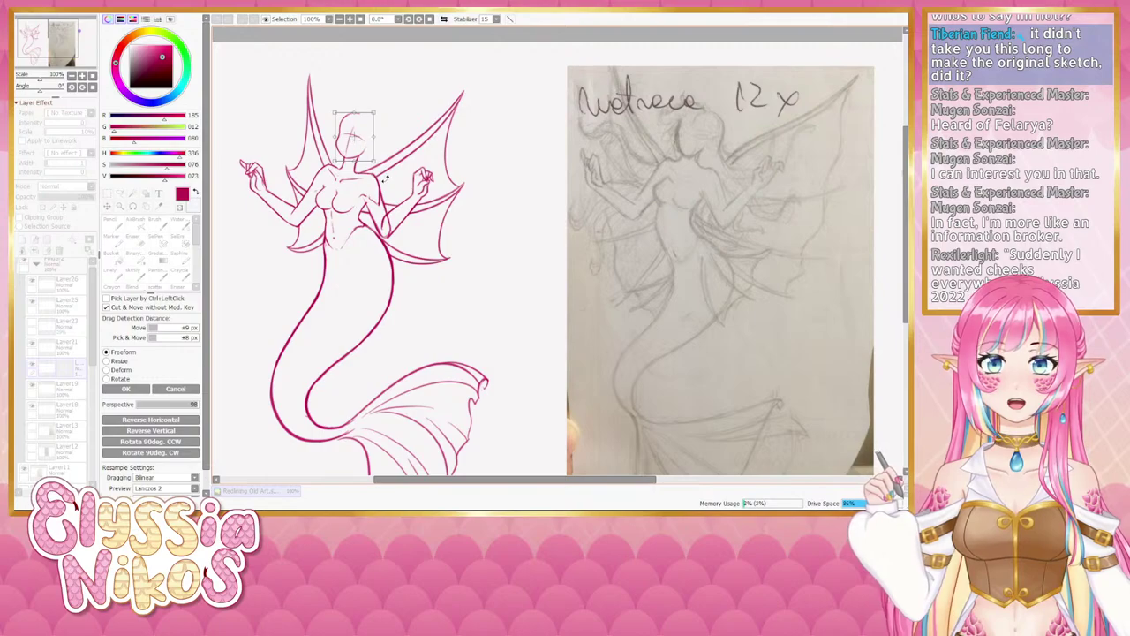
{"action": "left_click", "coordinate": [125, 389]}
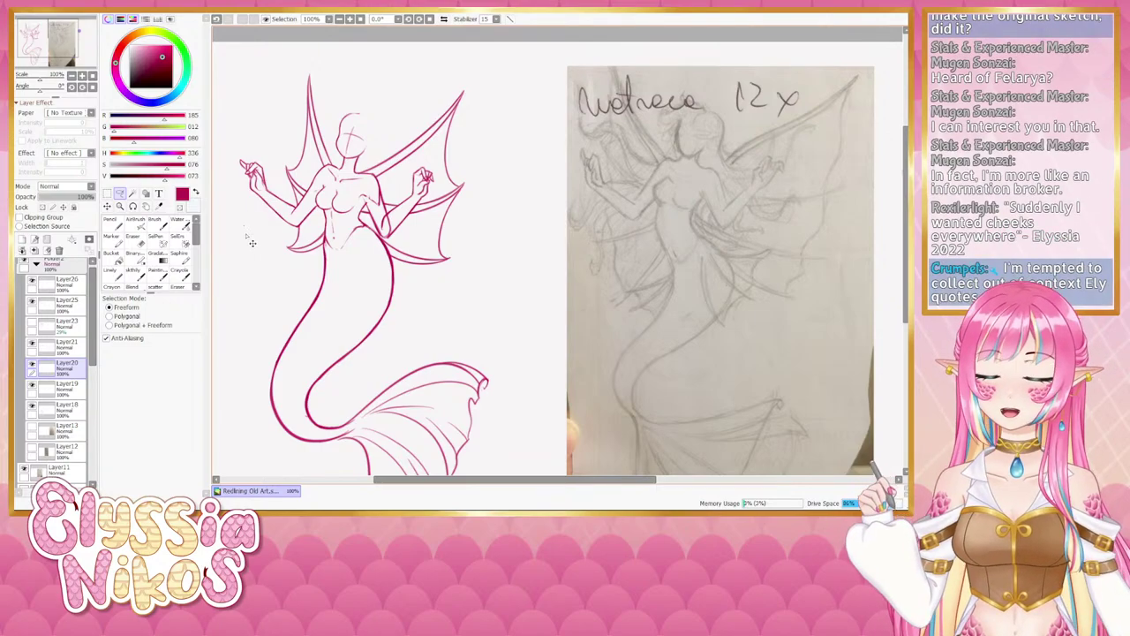
{"action": "key", "text": "ctrl+z"}
{"action": "key", "text": "ctrl+z"}
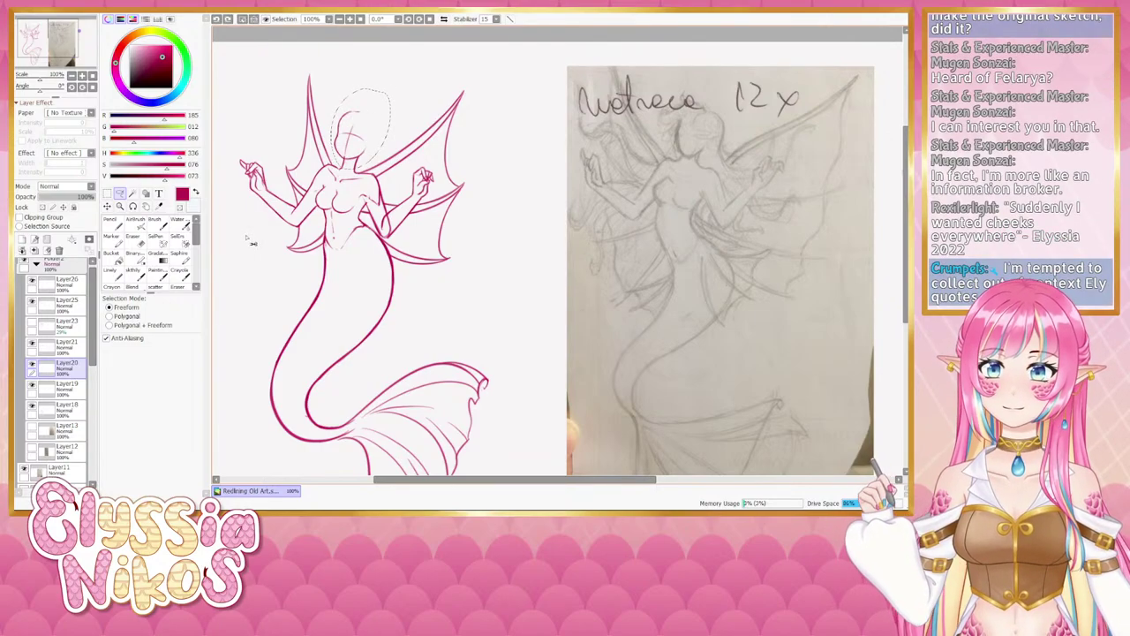
{"action": "key", "text": "ctrl+t"}
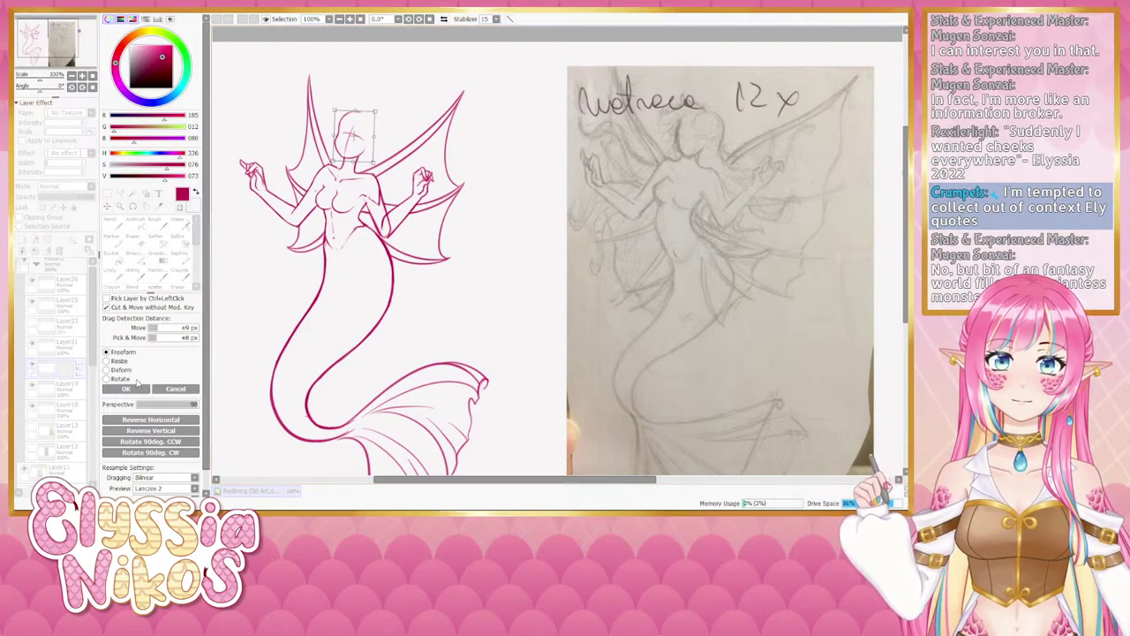
{"action": "left_click", "coordinate": [126, 388]}
{"action": "key", "text": "ctrl+d"}
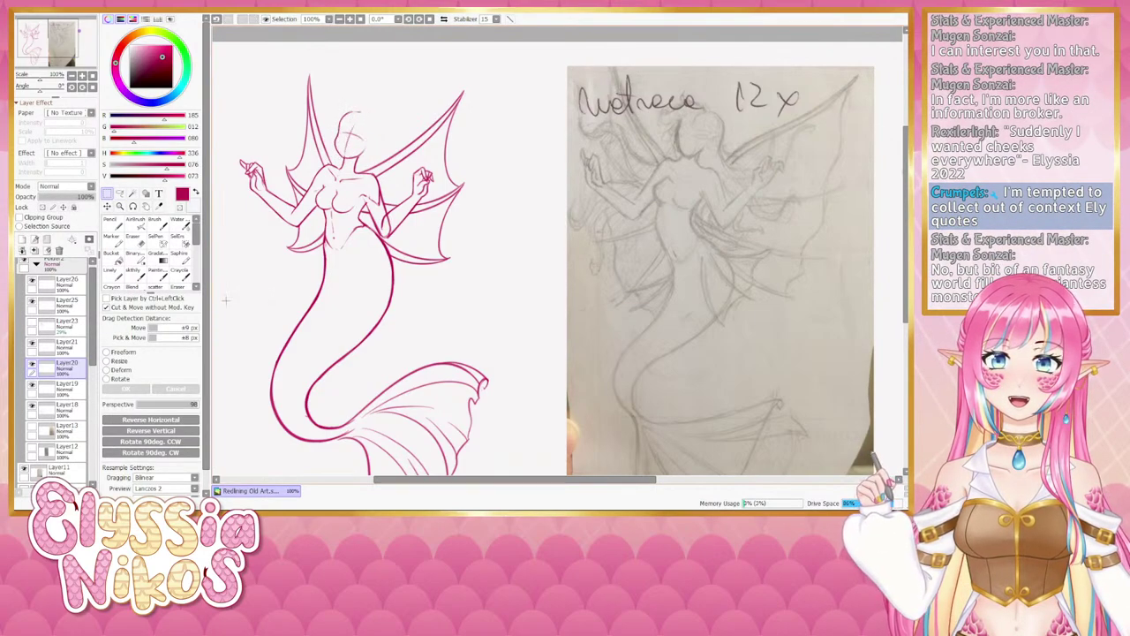
Check what Layer23, Layer21 and Layer19 contain by toggling the visibility of each.
{"action": "left_click", "coordinate": [31, 323]}
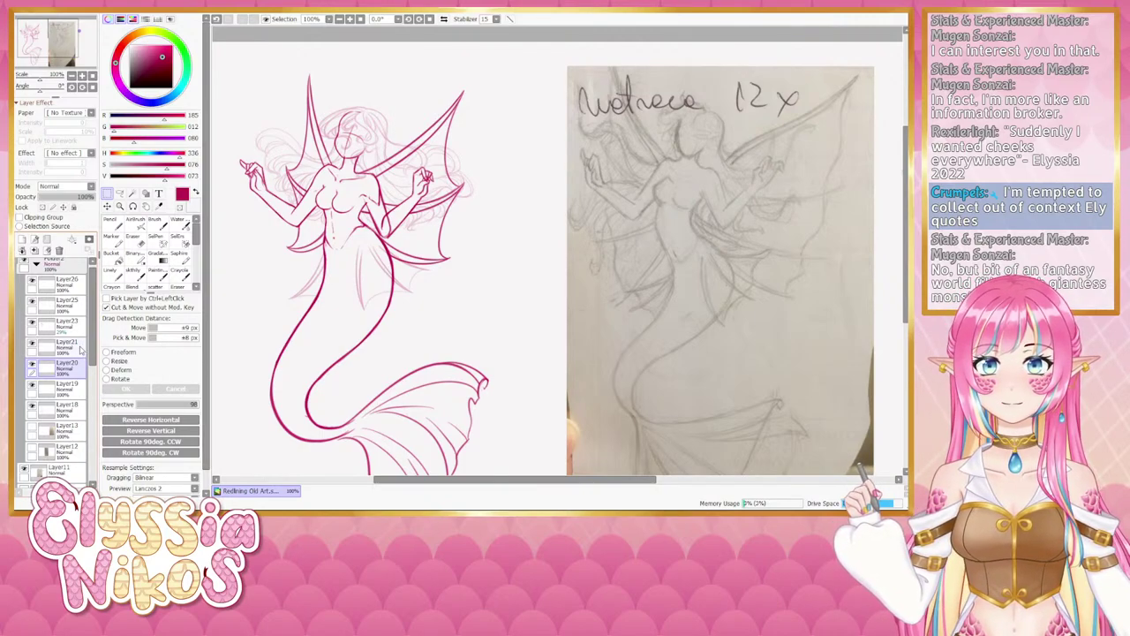
{"action": "left_click", "coordinate": [33, 325]}
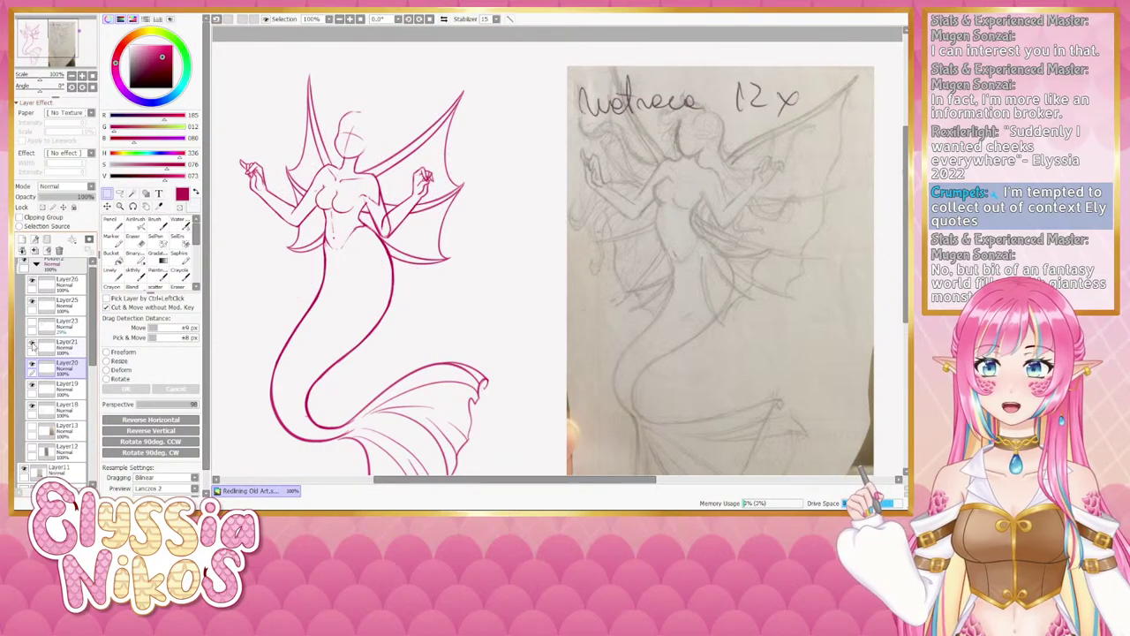
{"action": "left_click", "coordinate": [33, 345]}
{"action": "left_click", "coordinate": [33, 346]}
{"action": "left_click", "coordinate": [33, 387]}
{"action": "left_click", "coordinate": [33, 387]}
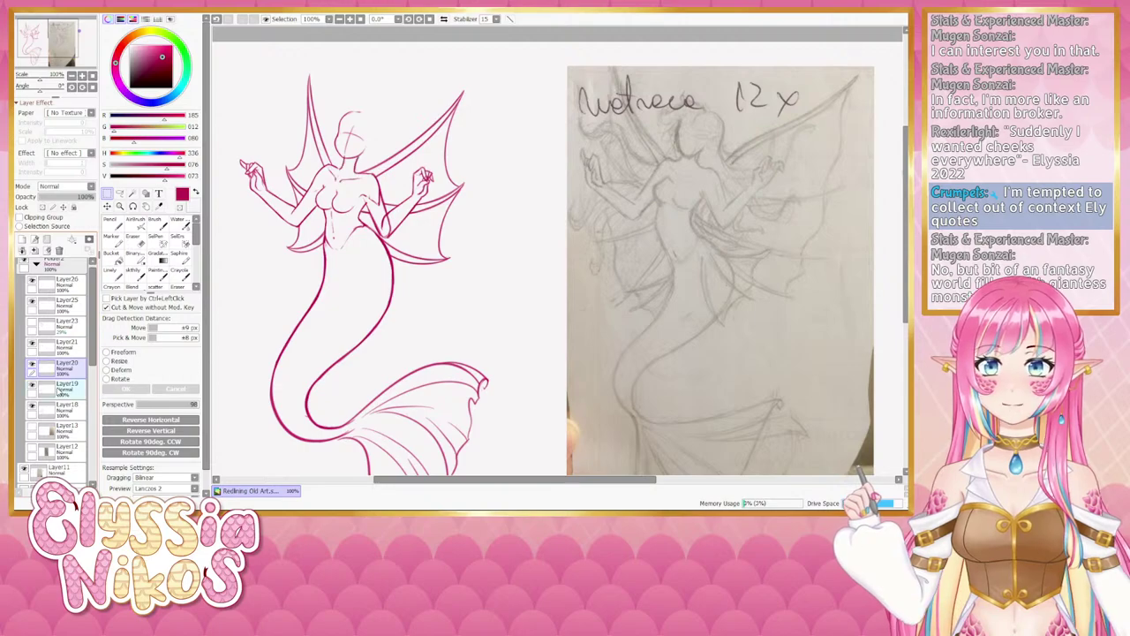
Find the head's layer by toggling Layer20's visibility, make it active, and trim the face guide lines with the eraser at size 4.
{"action": "left_click", "coordinate": [59, 387]}
{"action": "left_click", "coordinate": [133, 237]}
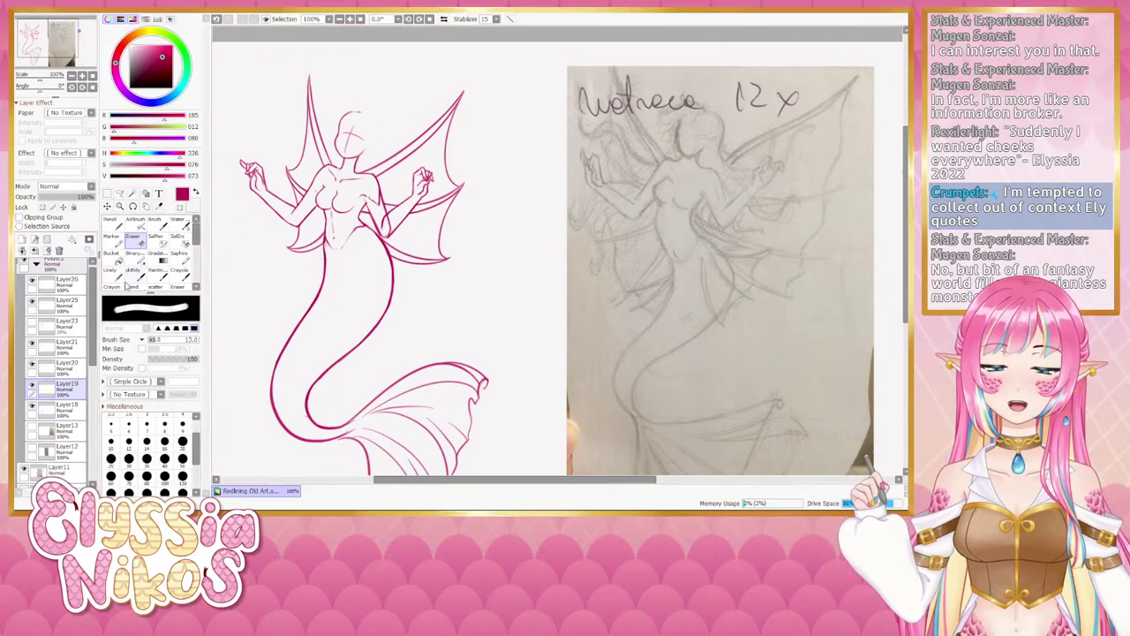
{"action": "left_click", "coordinate": [33, 364]}
{"action": "left_click", "coordinate": [32, 364]}
{"action": "left_click", "coordinate": [64, 366]}
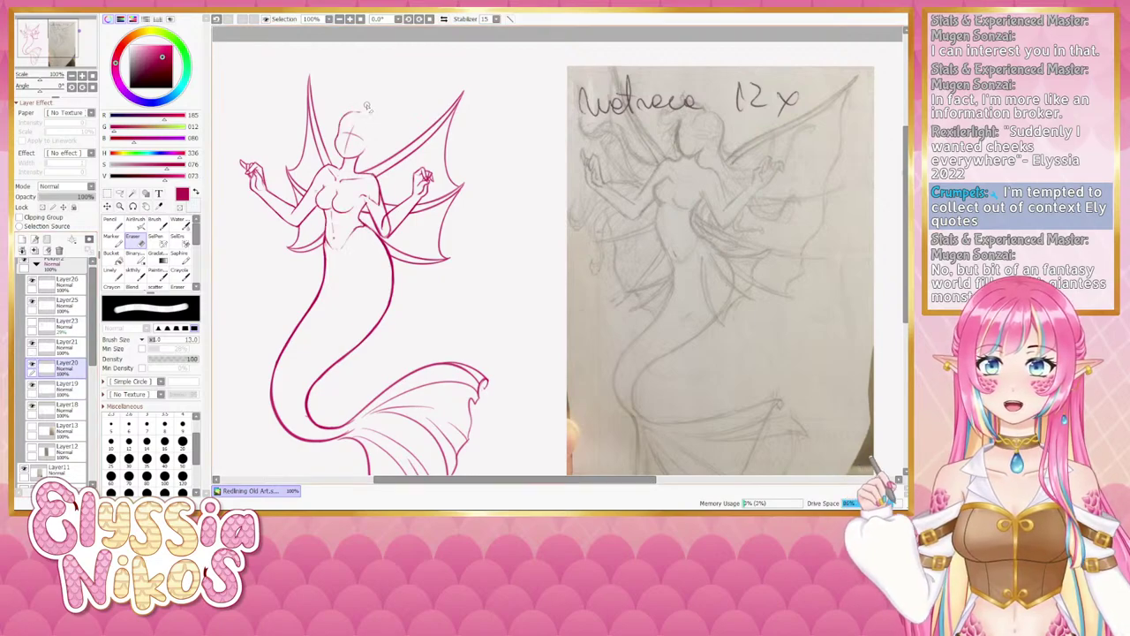
{"action": "left_click_drag", "start_coordinate": [352, 140], "coordinate": [342, 140]}
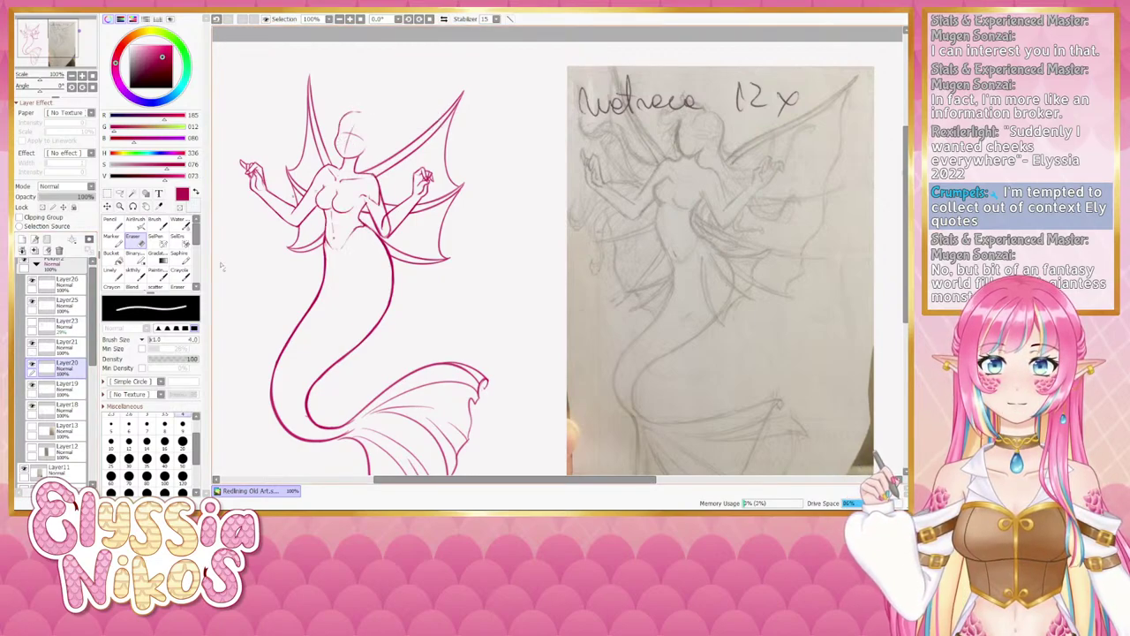
Switch to the line-art brush, check Layer21's contents by toggling its visibility, and make Layer21 the active layer.
{"action": "left_click", "coordinate": [134, 272]}
{"action": "left_click", "coordinate": [32, 344]}
{"action": "left_click", "coordinate": [33, 345]}
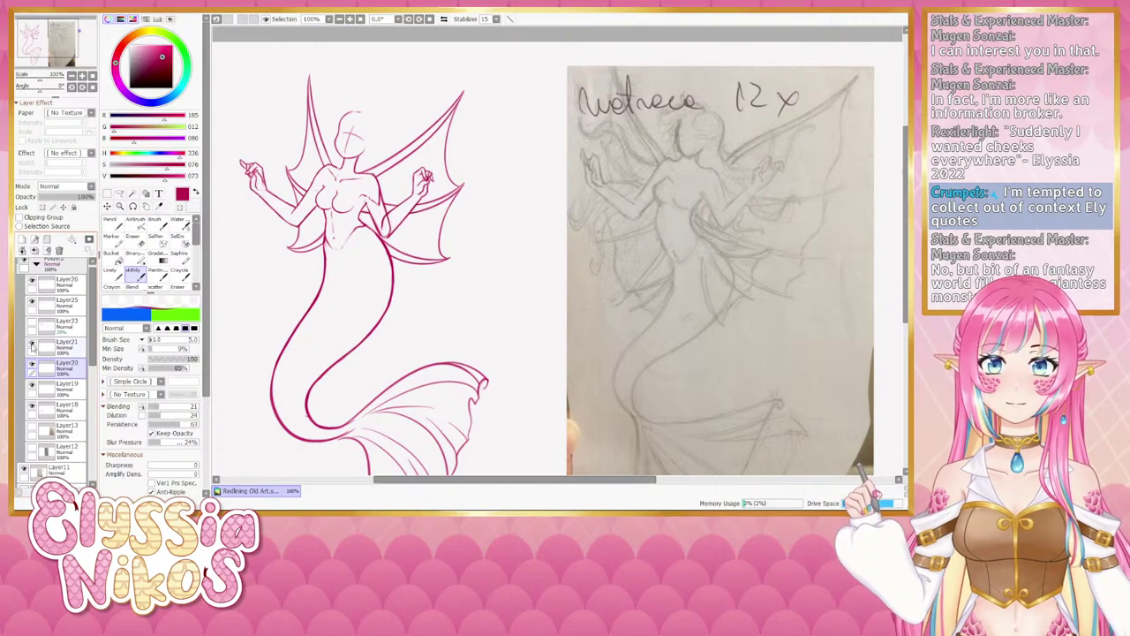
{"action": "left_click", "coordinate": [33, 345]}
{"action": "left_click", "coordinate": [32, 344]}
{"action": "left_click", "coordinate": [56, 346]}
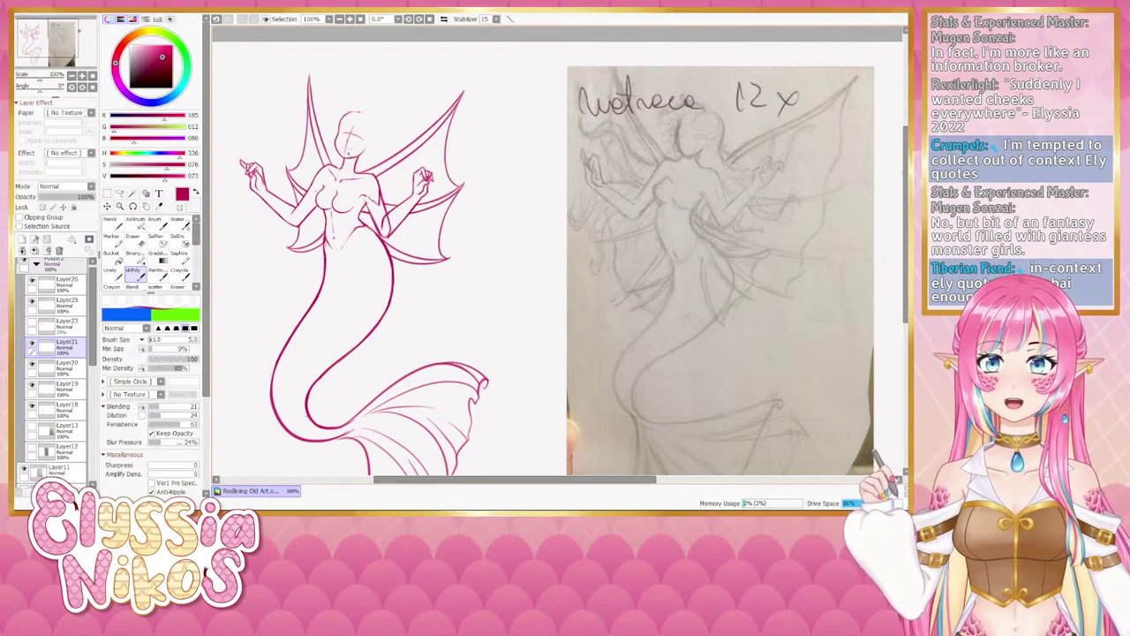
{"action": "left_click", "coordinate": [83, 77]}
{"action": "left_click_drag", "start_coordinate": [249, 100], "coordinate": [437, 166]}
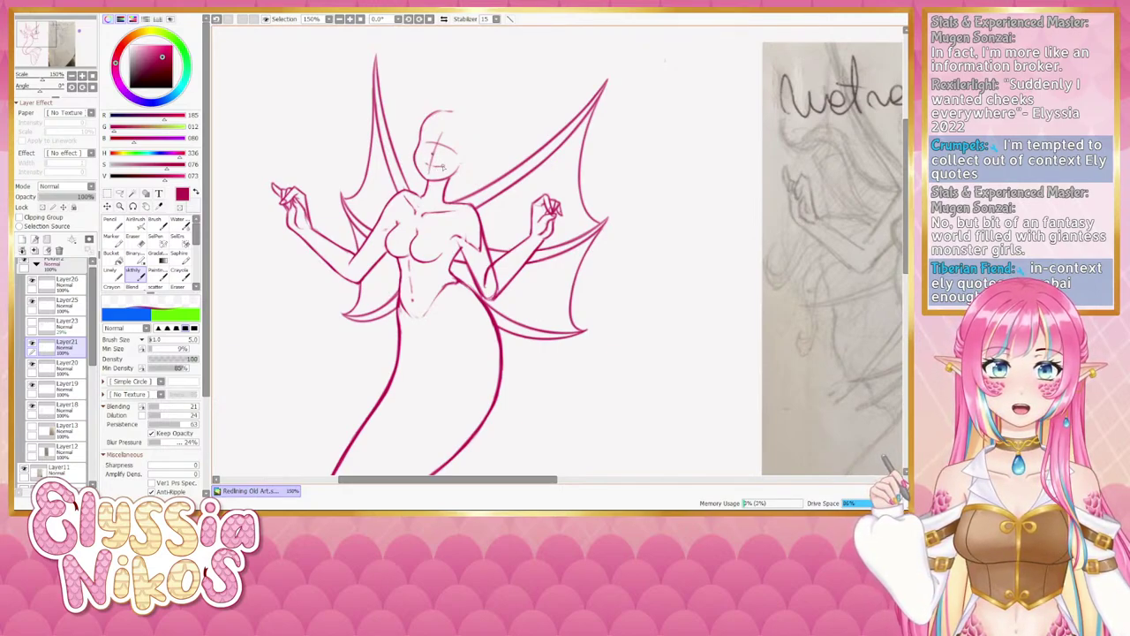
{"action": "scroll", "coordinate": [386, 166], "scroll_direction": "down", "scroll_amount": 4}
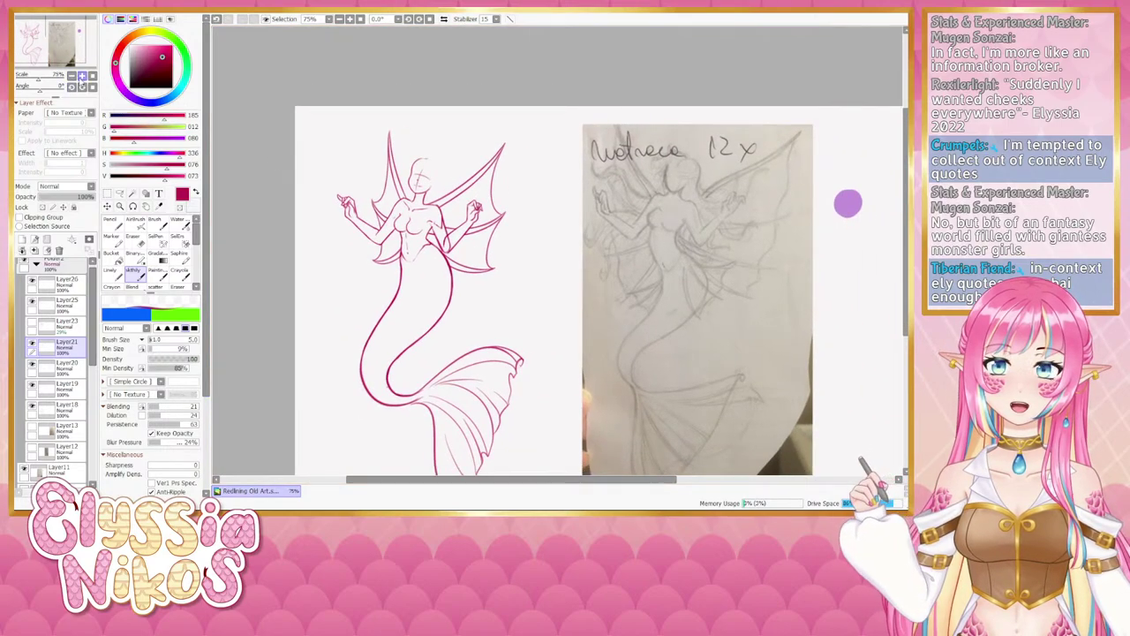
Find the face guide lines by toggling Layer20's visibility, make Layer20 active, and erase the remaining guides.
{"action": "left_click", "coordinate": [82, 76]}
{"action": "left_click_drag", "start_coordinate": [375, 162], "coordinate": [360, 162]}
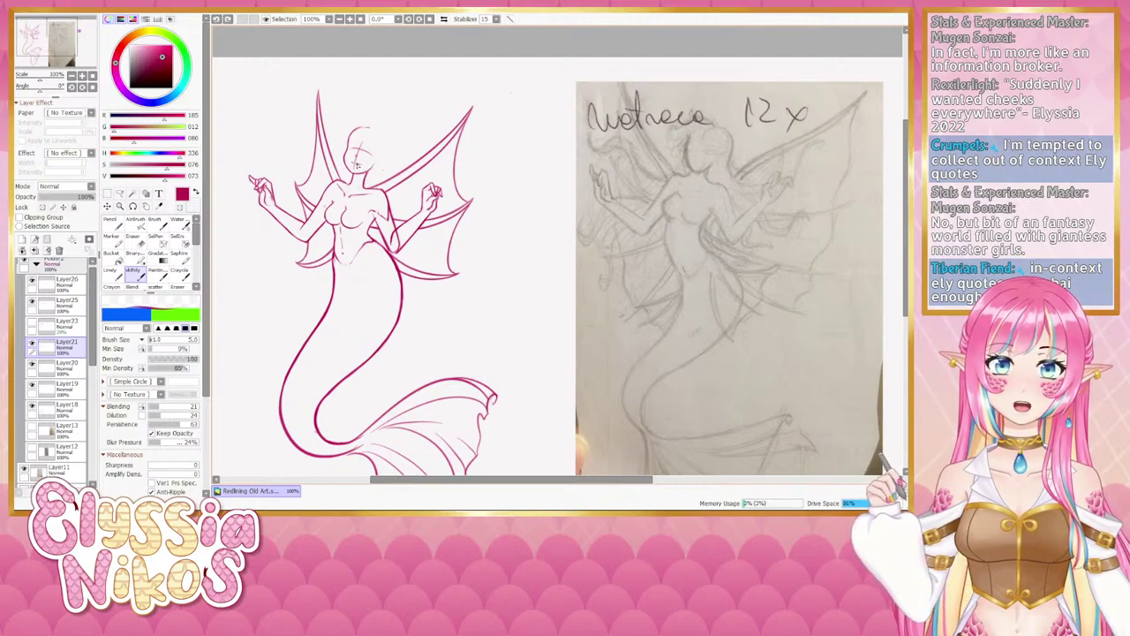
{"action": "left_click_drag", "start_coordinate": [357, 192], "coordinate": [343, 187]}
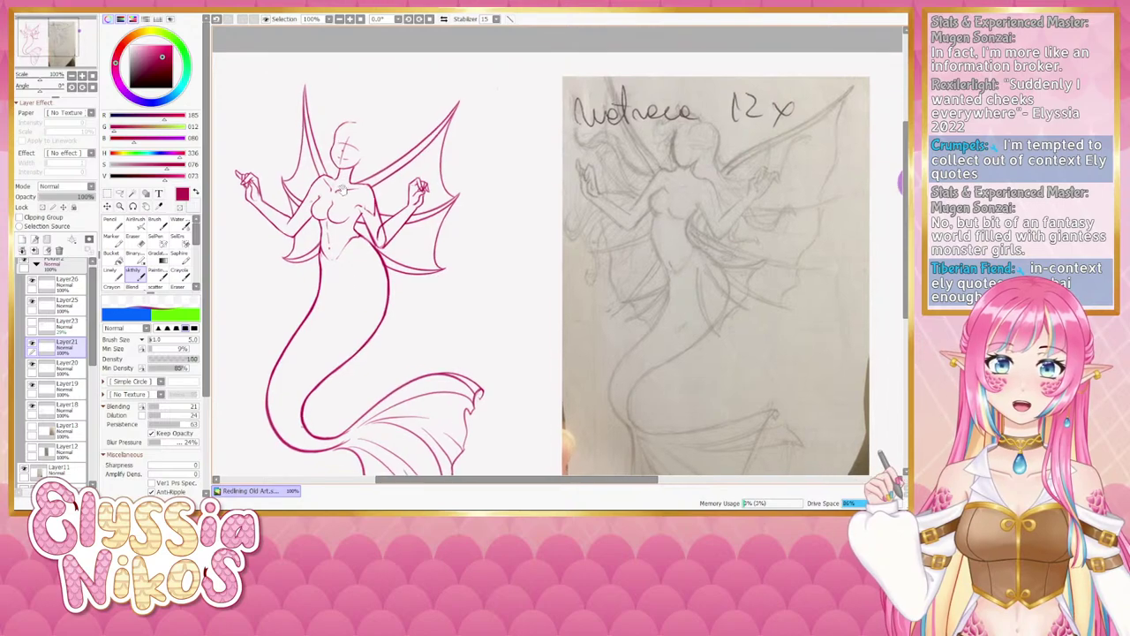
{"action": "left_click", "coordinate": [134, 240]}
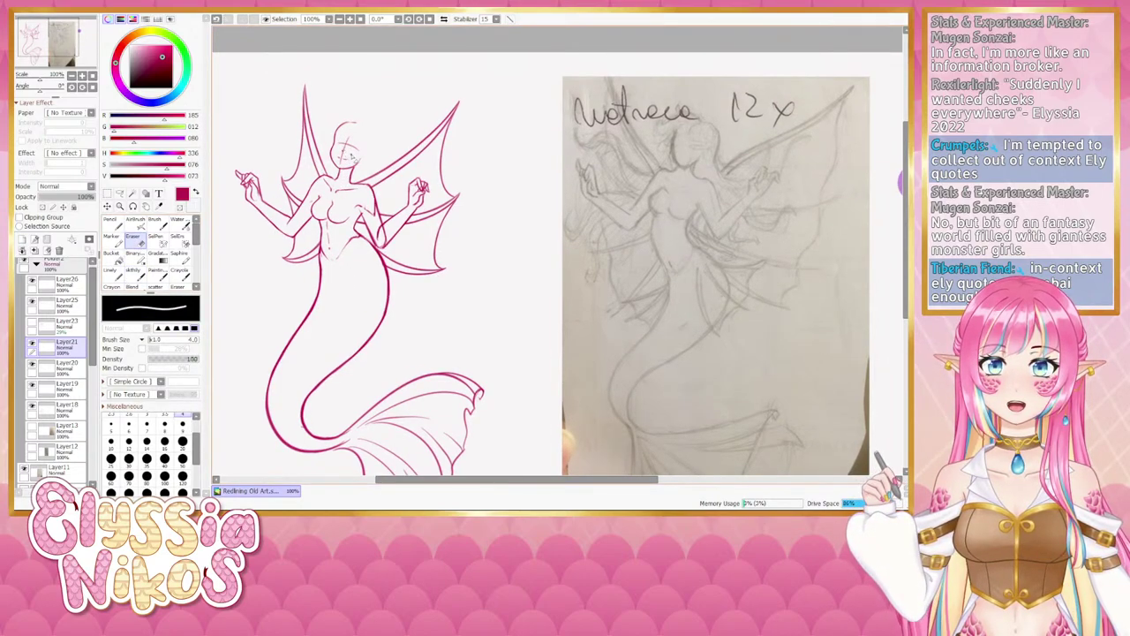
{"action": "left_click", "coordinate": [33, 366]}
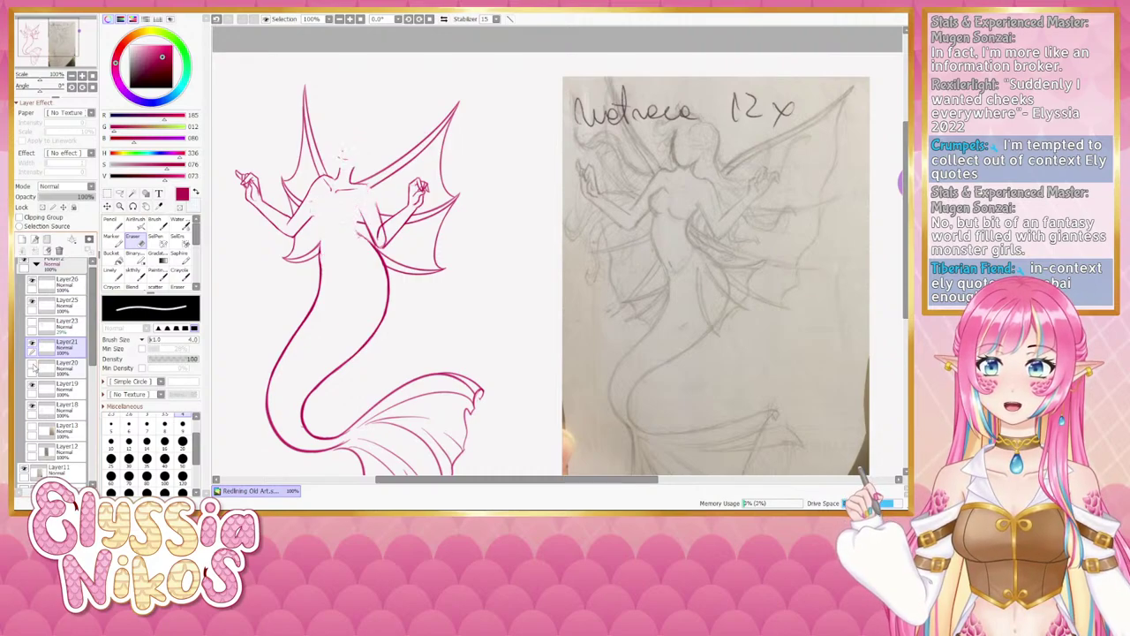
{"action": "left_click", "coordinate": [33, 365]}
{"action": "left_click", "coordinate": [58, 366]}
{"action": "left_click_drag", "start_coordinate": [332, 137], "coordinate": [348, 137]}
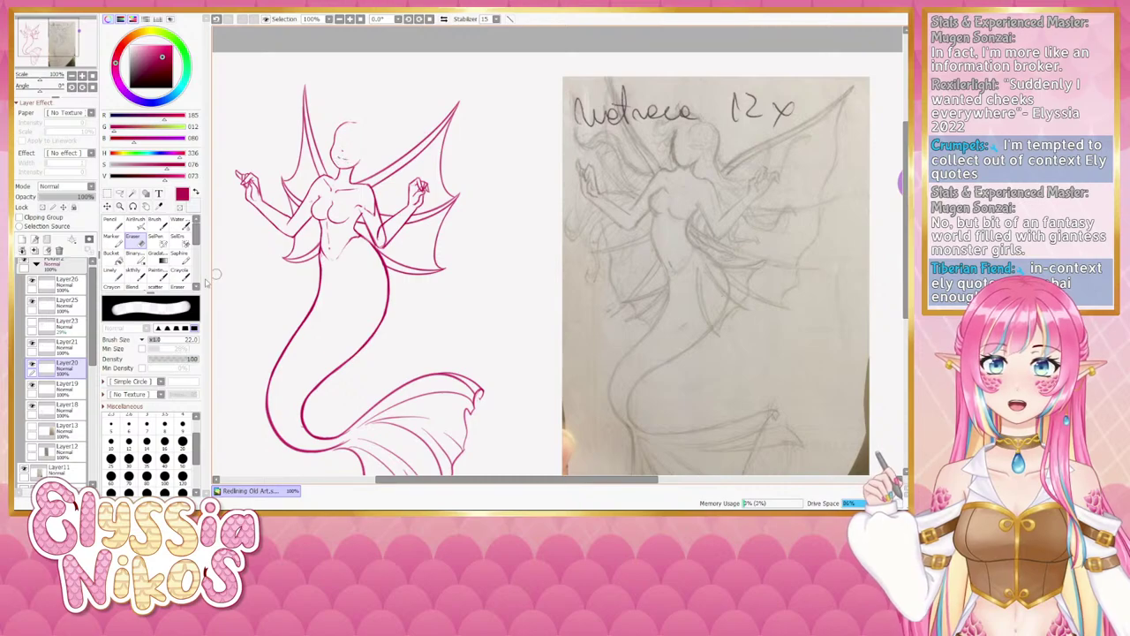
Make Layer21 active after checking its contents, and sketch small facial marks with the line-art brush, undoing stray strokes.
{"action": "left_click", "coordinate": [133, 271]}
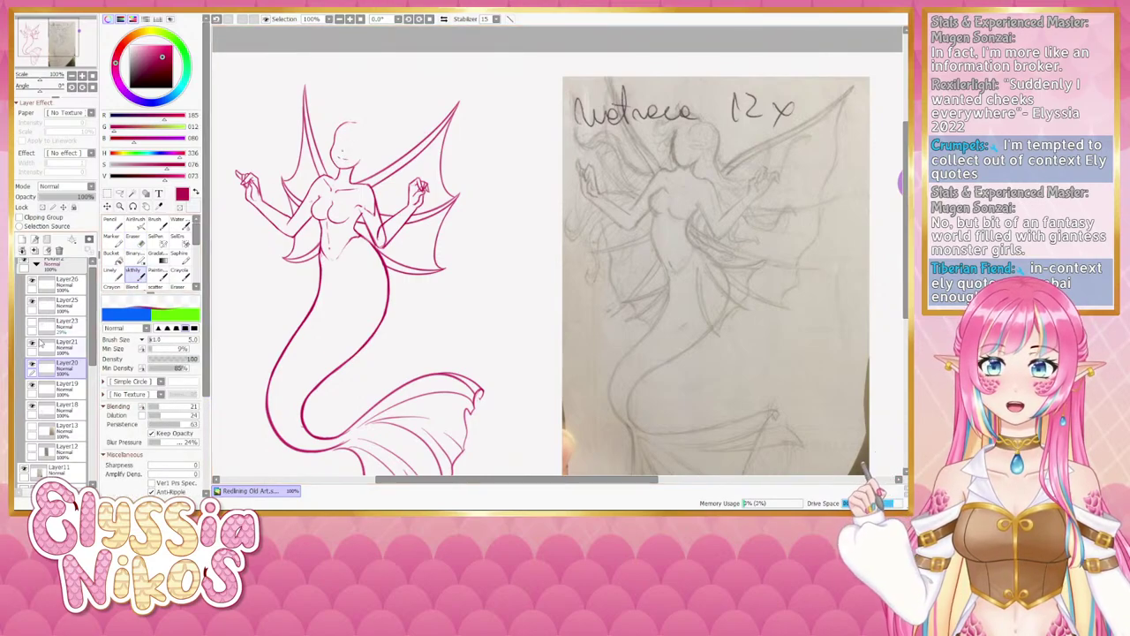
{"action": "left_click", "coordinate": [32, 343]}
{"action": "left_click", "coordinate": [32, 343]}
{"action": "left_click", "coordinate": [63, 344]}
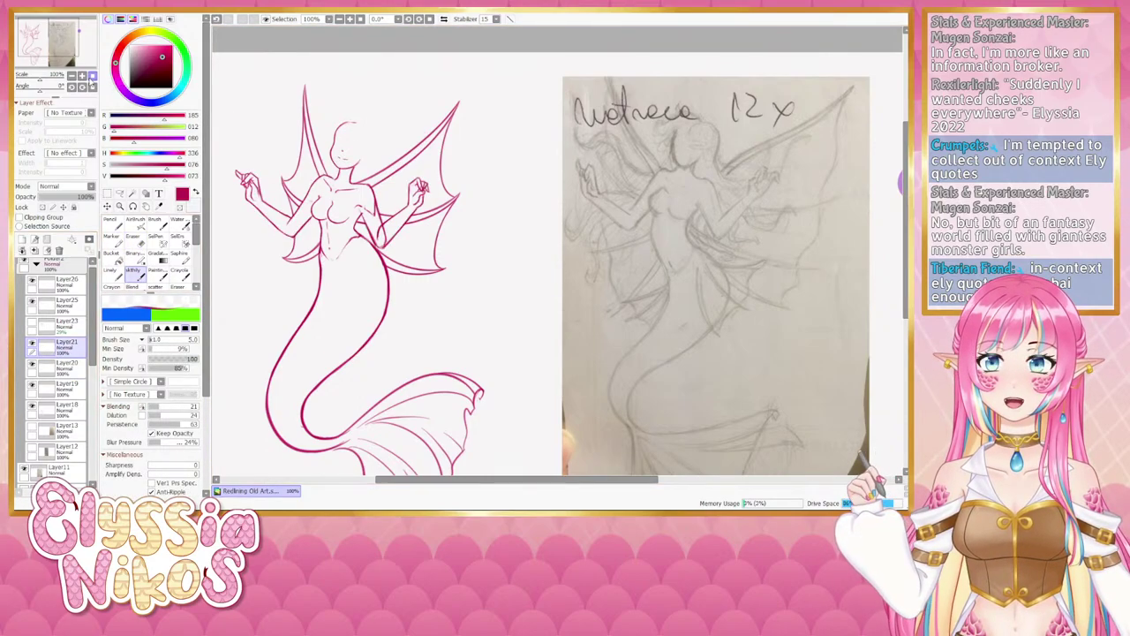
{"action": "left_click_drag", "start_coordinate": [354, 164], "coordinate": [366, 153]}
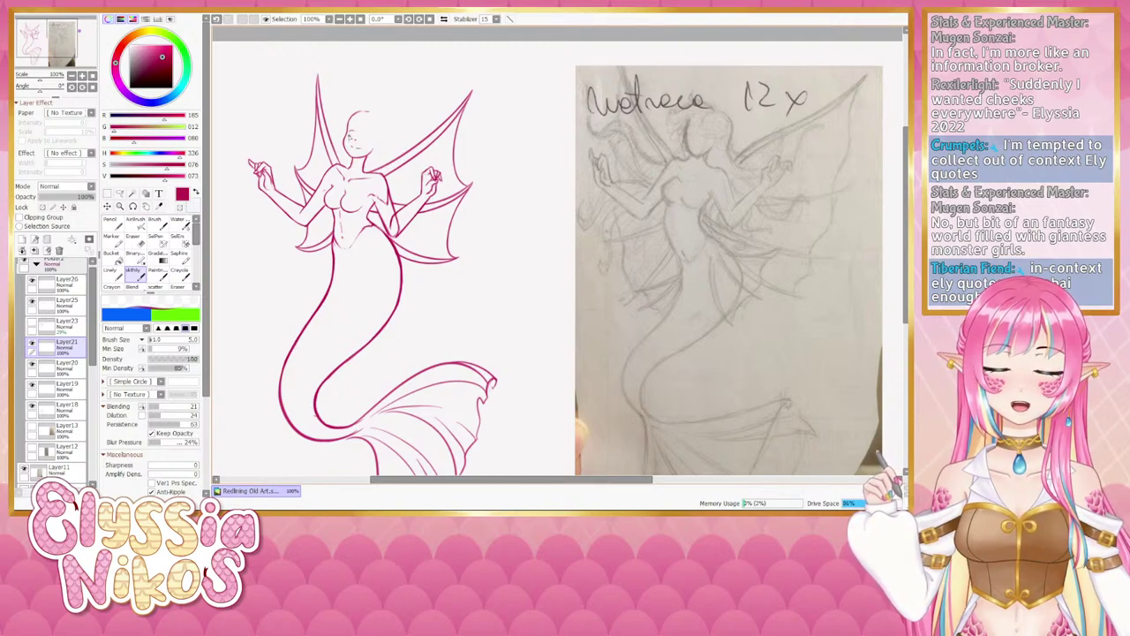
{"action": "key", "text": "ctrl+z"}
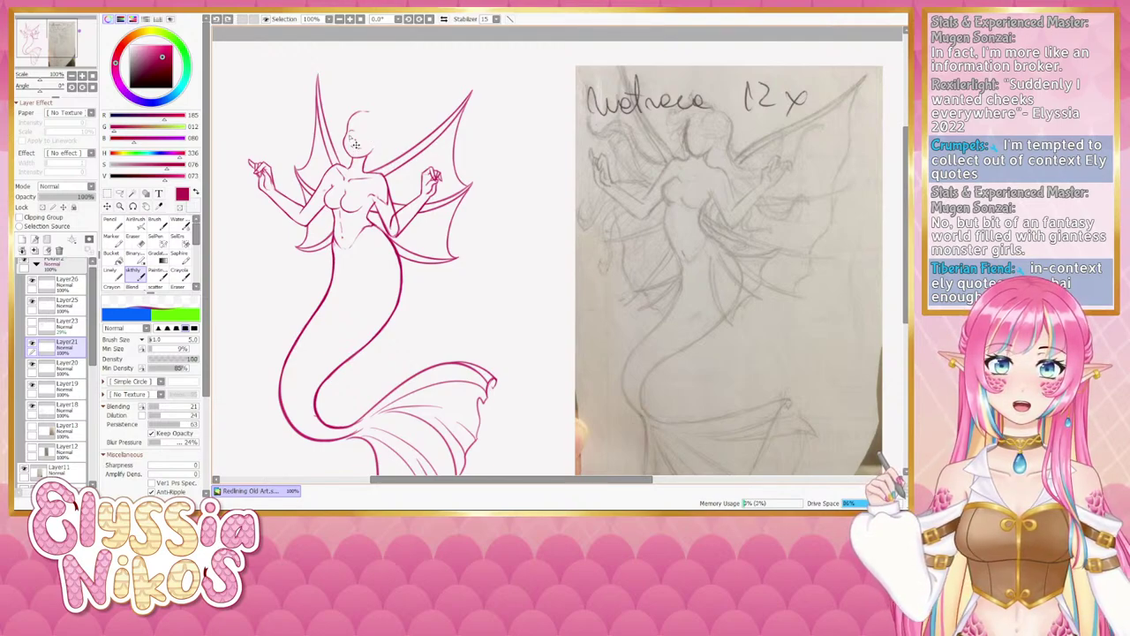
{"action": "left_click_drag", "start_coordinate": [355, 135], "coordinate": [352, 142]}
{"action": "key", "text": "ctrl+z"}
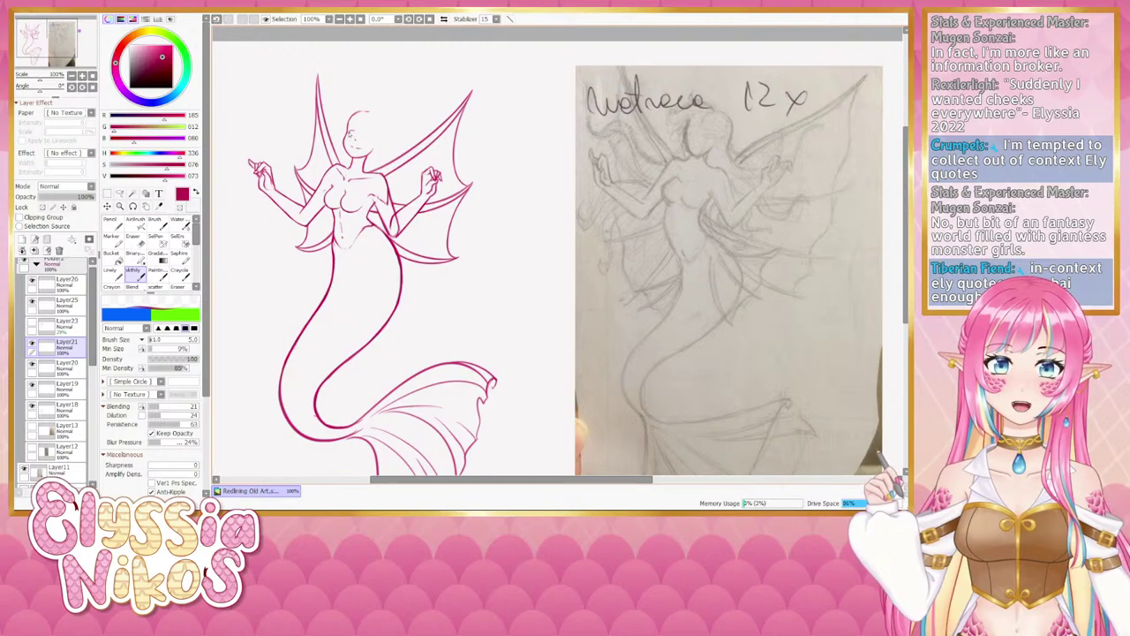
Trim the facial marks on Layer21 with the eraser at size 8, and line the mouth with the line-art brush.
{"action": "left_click", "coordinate": [81, 75]}
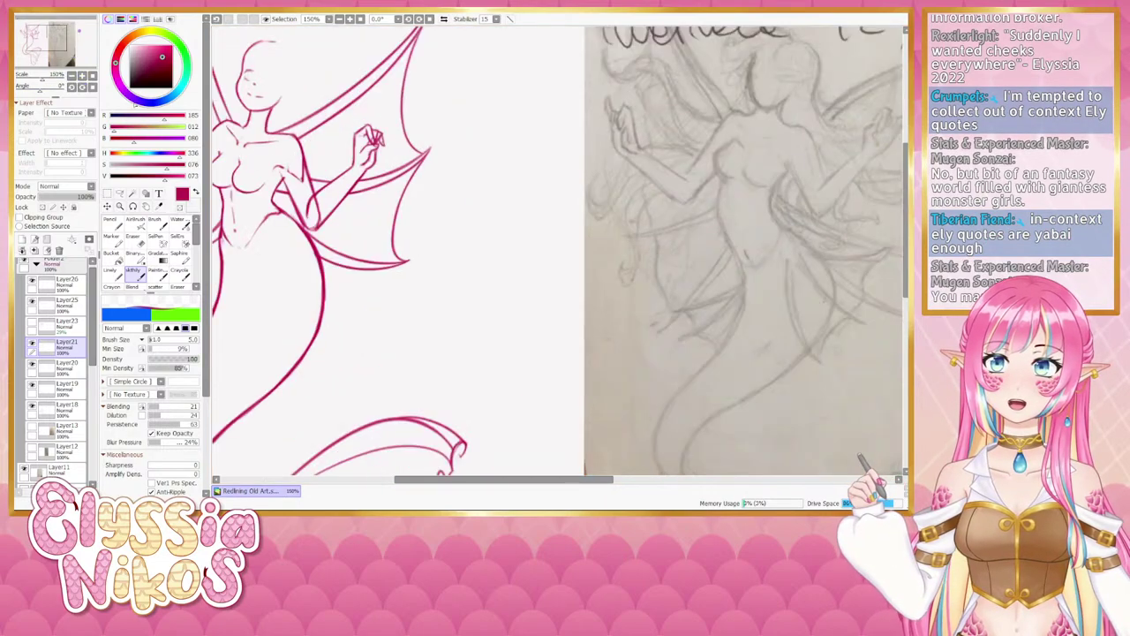
{"action": "left_click_drag", "start_coordinate": [48, 38], "coordinate": [38, 31]}
{"action": "left_click", "coordinate": [133, 237]}
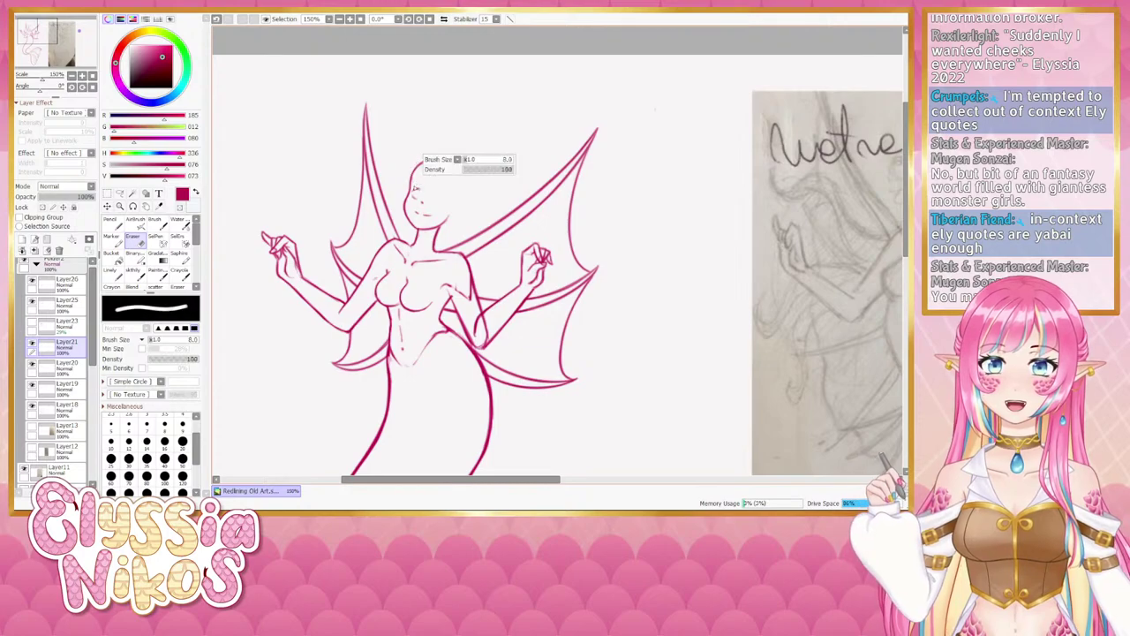
{"action": "left_click", "coordinate": [136, 275]}
{"action": "left_click_drag", "start_coordinate": [429, 201], "coordinate": [411, 202]}
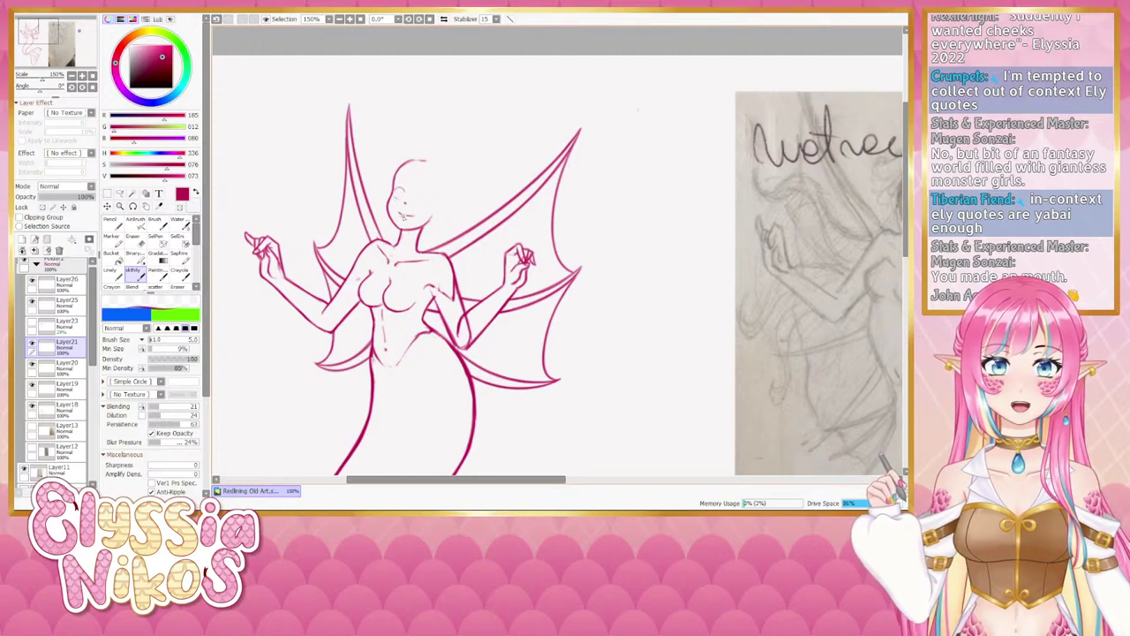
Try several short strokes for the eye on Layer21, undoing the attempts.
{"action": "key", "text": "ctrl+z"}
{"action": "left_click_drag", "start_coordinate": [397, 190], "coordinate": [401, 199]}
{"action": "key", "text": "ctrl+z"}
{"action": "key", "text": "ctrl+z"}
{"action": "key", "text": "ctrl+z"}
{"action": "key", "text": "ctrl+z"}
{"action": "key", "text": "ctrl+z"}
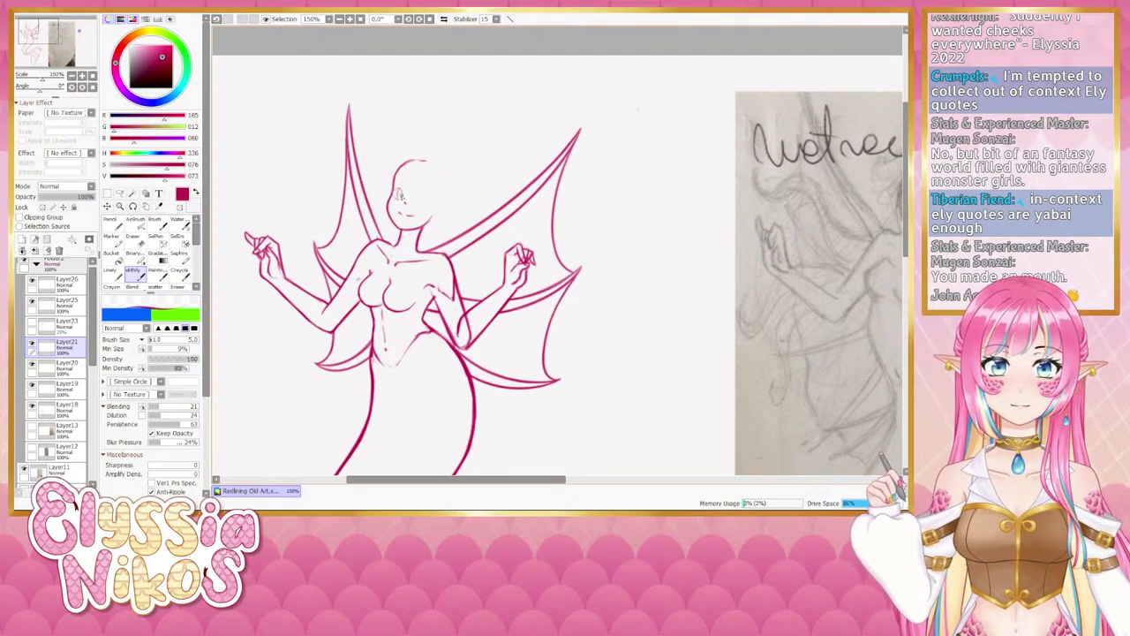
{"action": "key", "text": "ctrl+z"}
{"action": "left_click_drag", "start_coordinate": [395, 192], "coordinate": [402, 200]}
{"action": "key", "text": "ctrl+z"}
{"action": "key", "text": "ctrl+z"}
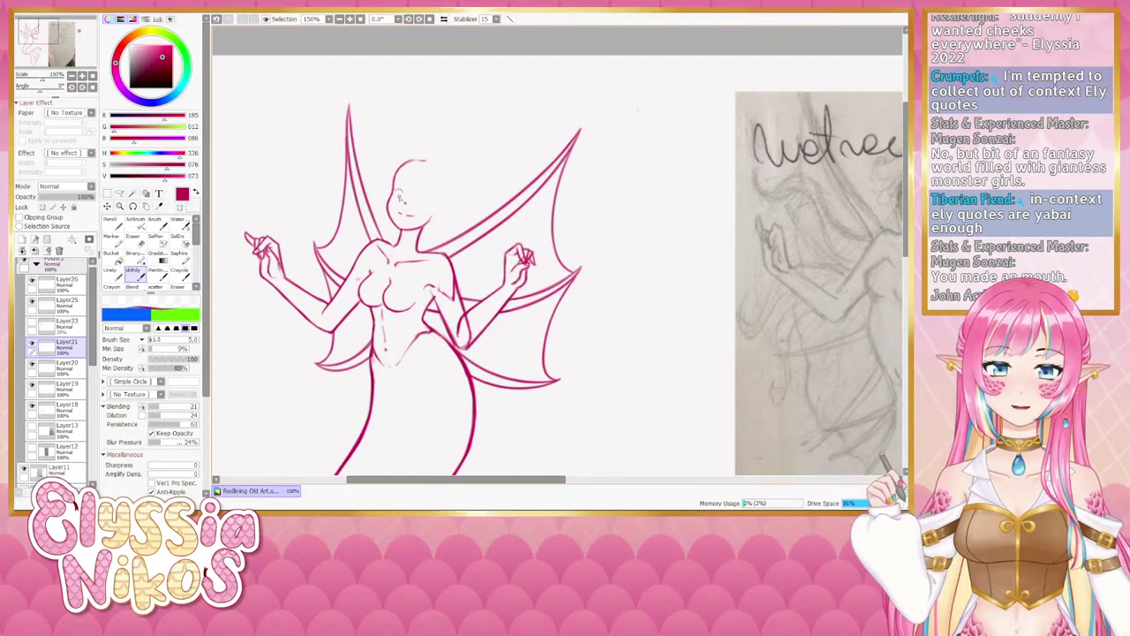
{"action": "key", "text": "ctrl+z"}
{"action": "key", "text": "ctrl+z"}
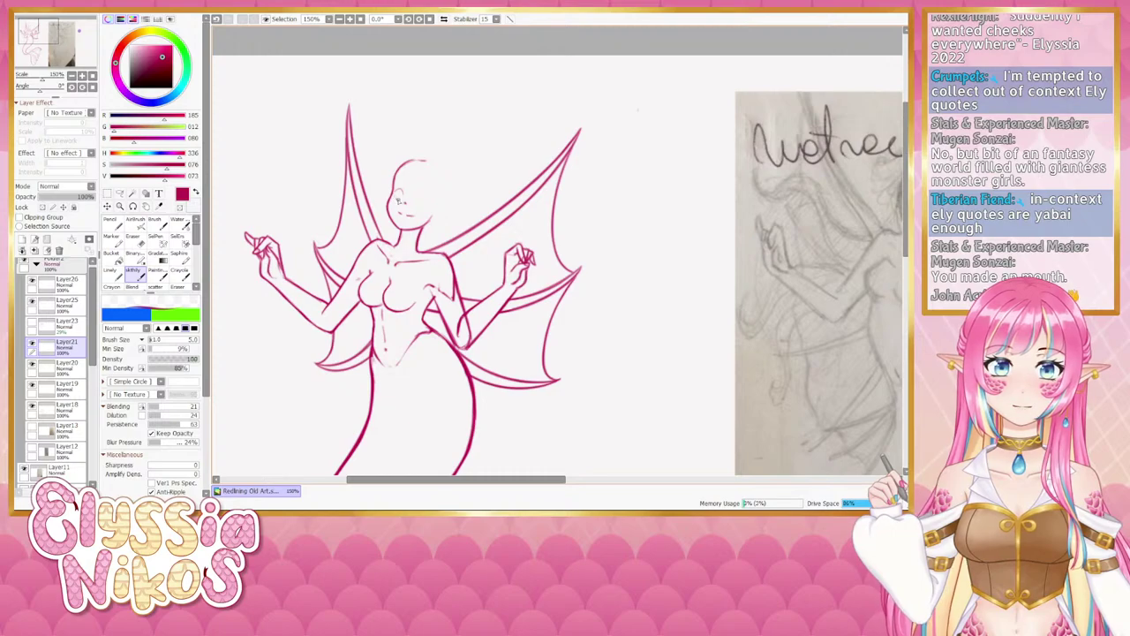
Redraw the eye as a small oval outline on Layer21, undoing strokes until the shape fits the face.
{"action": "key", "text": "ctrl+z"}
{"action": "left_click_drag", "start_coordinate": [398, 193], "coordinate": [401, 200]}
{"action": "key", "text": "ctrl+z"}
{"action": "key", "text": "ctrl+z"}
{"action": "key", "text": "ctrl+z"}
{"action": "key", "text": "ctrl+z"}
{"action": "key", "text": "ctrl+z"}
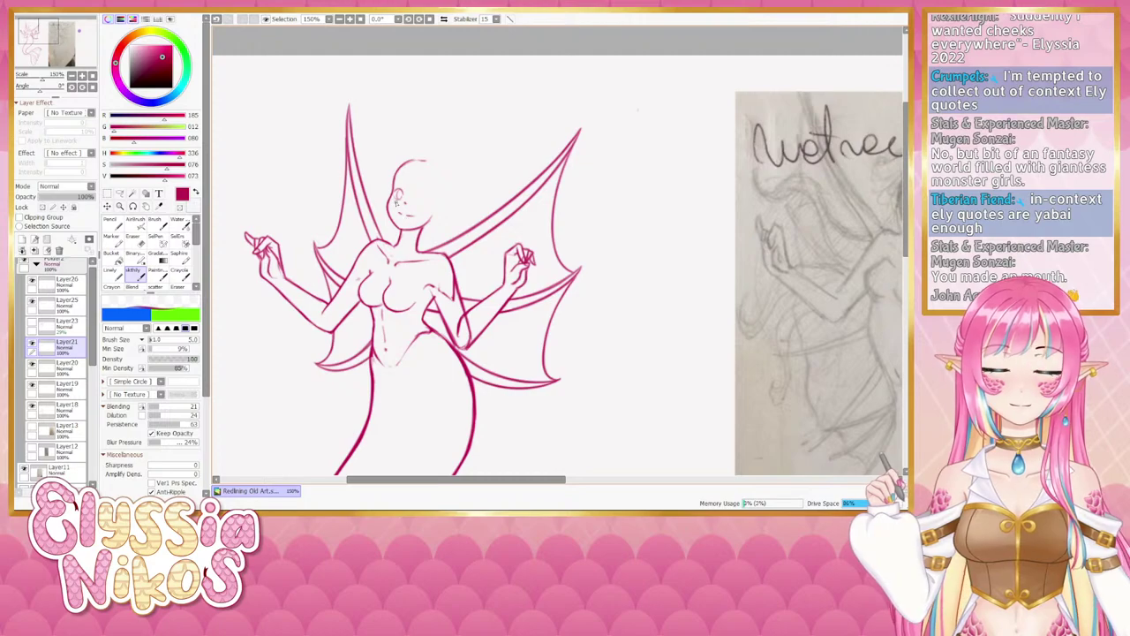
{"action": "key", "text": "ctrl+z"}
{"action": "left_click_drag", "start_coordinate": [397, 199], "coordinate": [394, 209]}
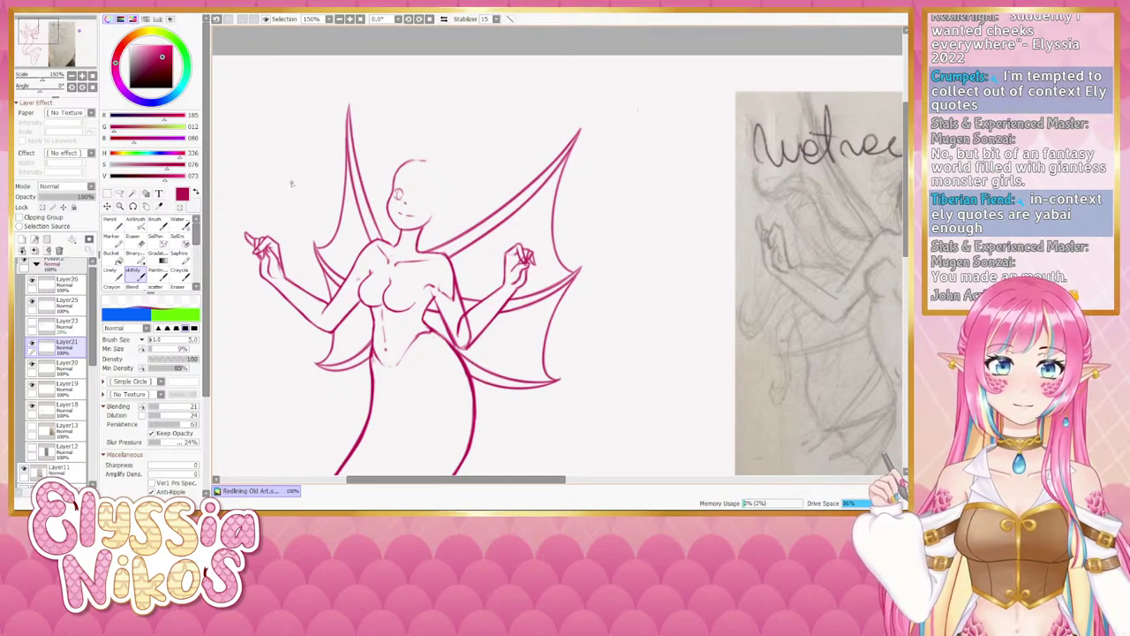
Check the face's balance by mirroring the canvas view and flipping it back.
{"action": "left_click", "coordinate": [72, 76]}
{"action": "left_click_drag", "start_coordinate": [325, 228], "coordinate": [306, 217]}
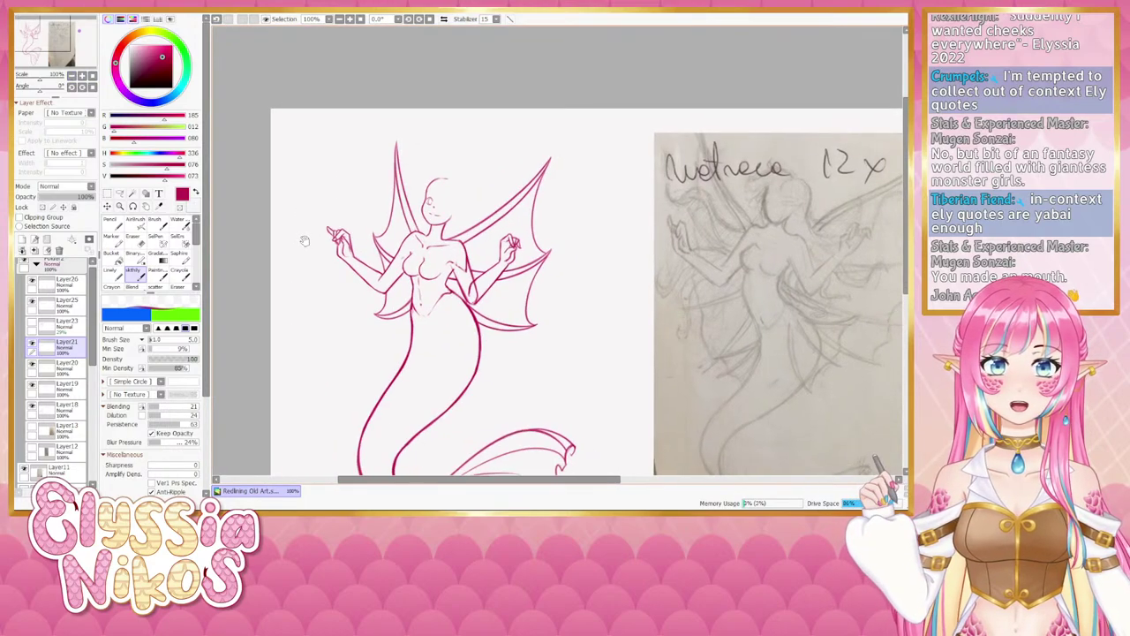
{"action": "left_click", "coordinate": [444, 18]}
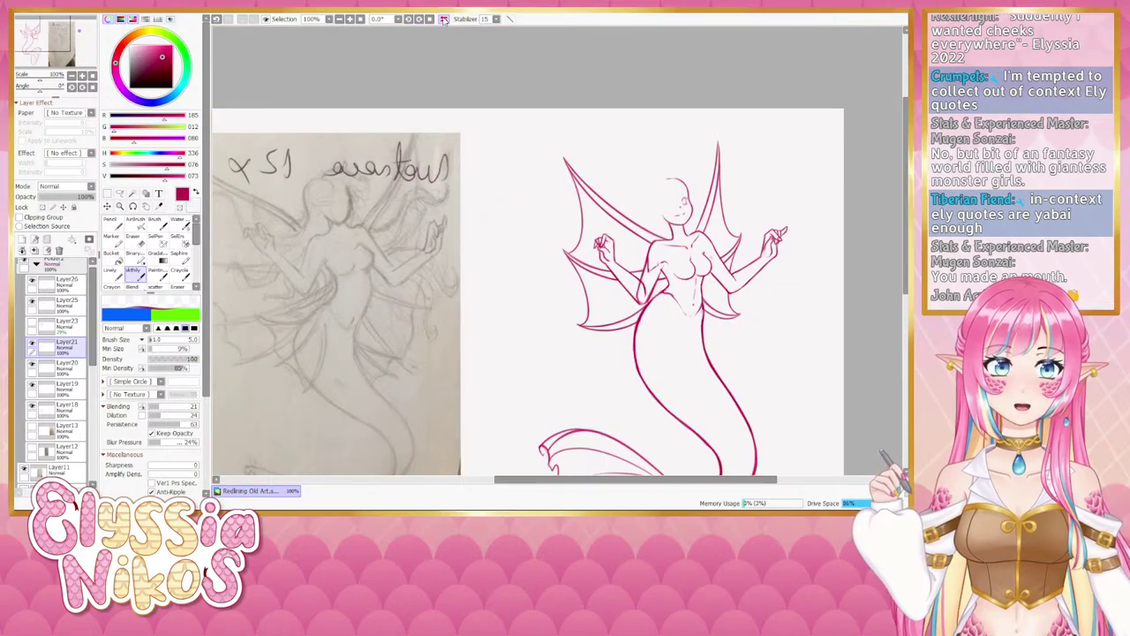
{"action": "left_click", "coordinate": [443, 19]}
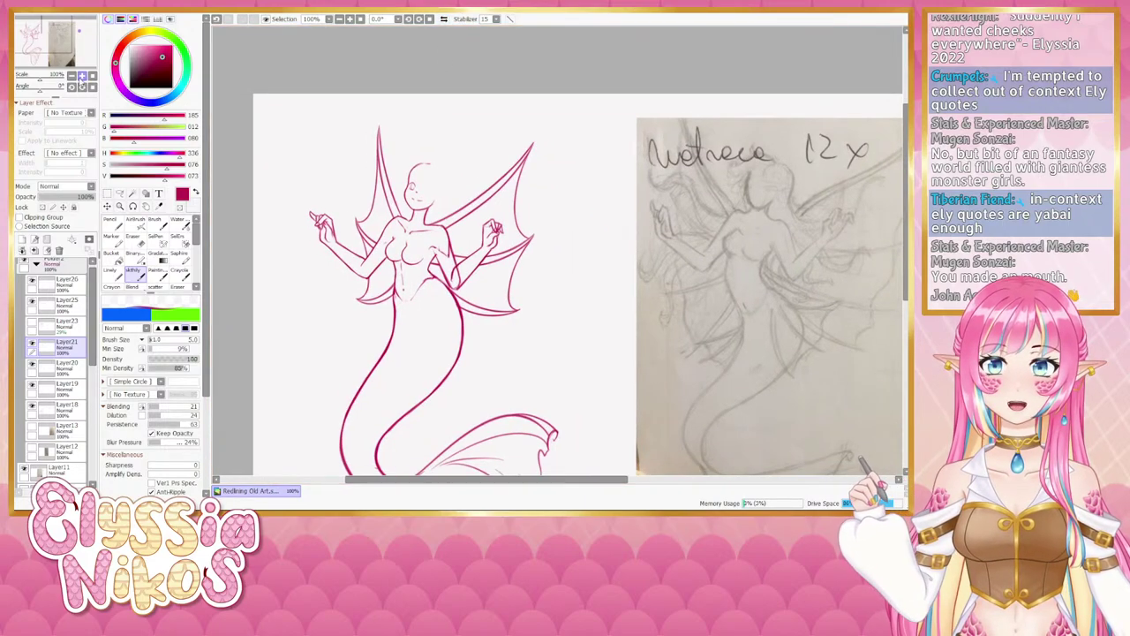
Check Layer21's contents by toggling its visibility, lasso the eye on it, and clear the selection.
{"action": "left_click", "coordinate": [81, 76]}
{"action": "left_click_drag", "start_coordinate": [325, 228], "coordinate": [337, 253]}
{"action": "left_click", "coordinate": [31, 344]}
{"action": "left_click", "coordinate": [32, 345]}
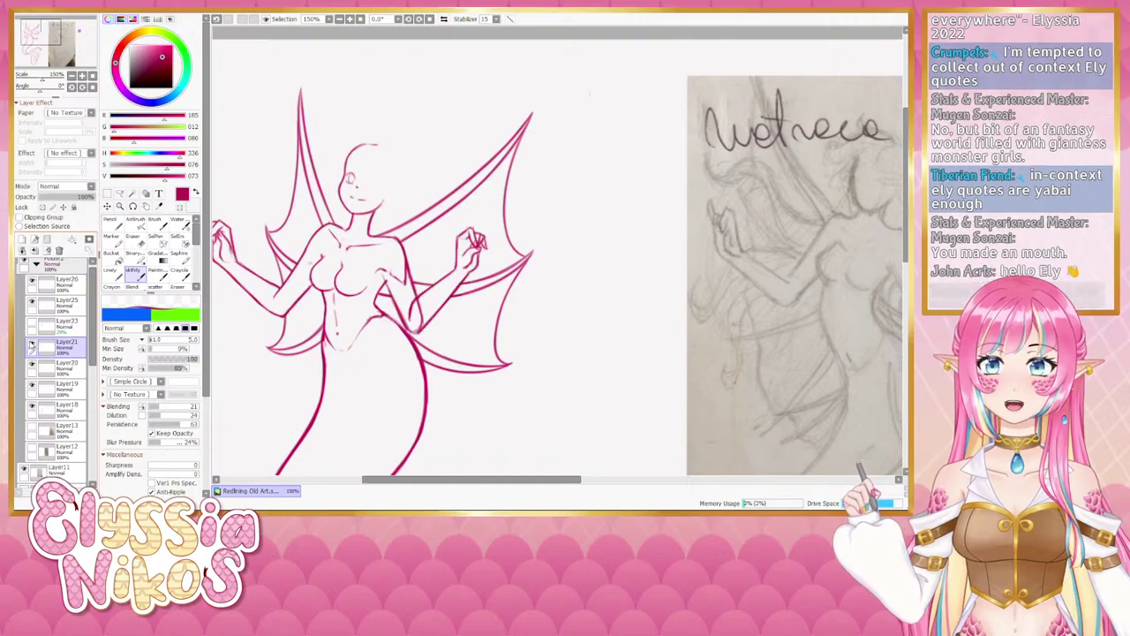
{"action": "left_click", "coordinate": [120, 192]}
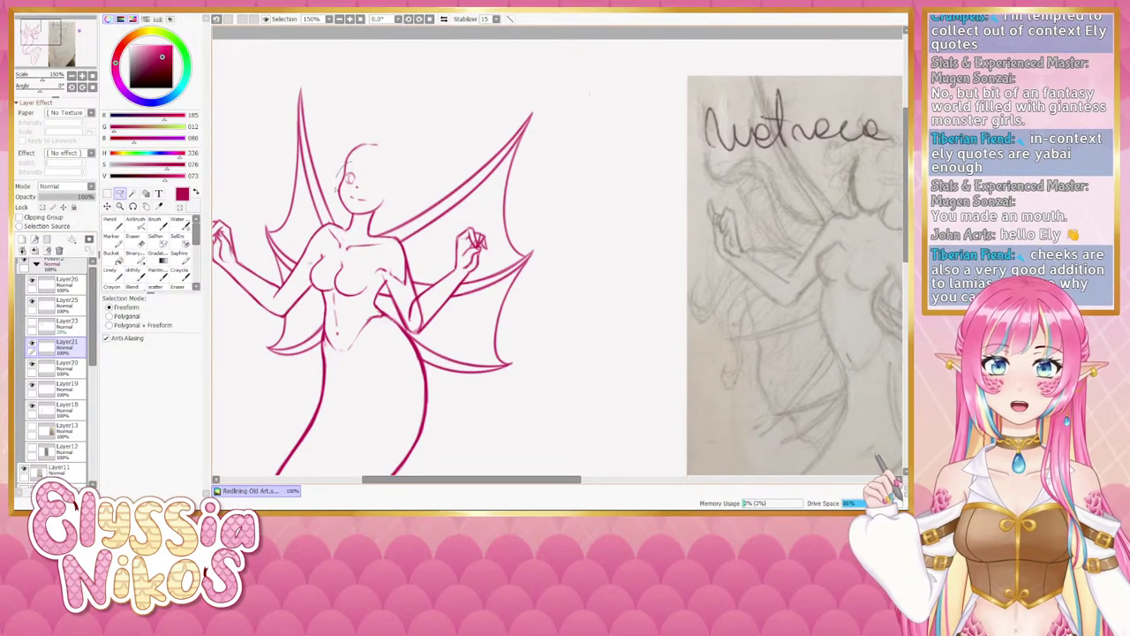
{"action": "mouse_move", "coordinate": [336, 189]}
{"action": "left_mouse_down"}
{"action": "mouse_move", "coordinate": [352, 189]}
{"action": "mouse_move", "coordinate": [364, 166]}
{"action": "mouse_move", "coordinate": [374, 191]}
{"action": "left_mouse_up"}
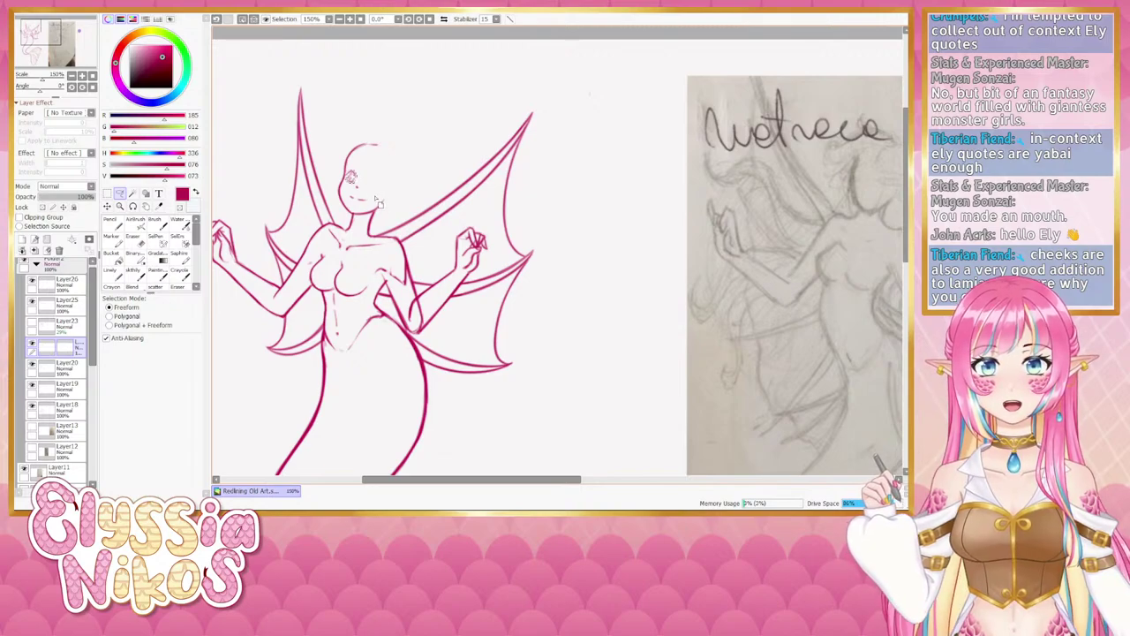
{"action": "left_click", "coordinate": [196, 192]}
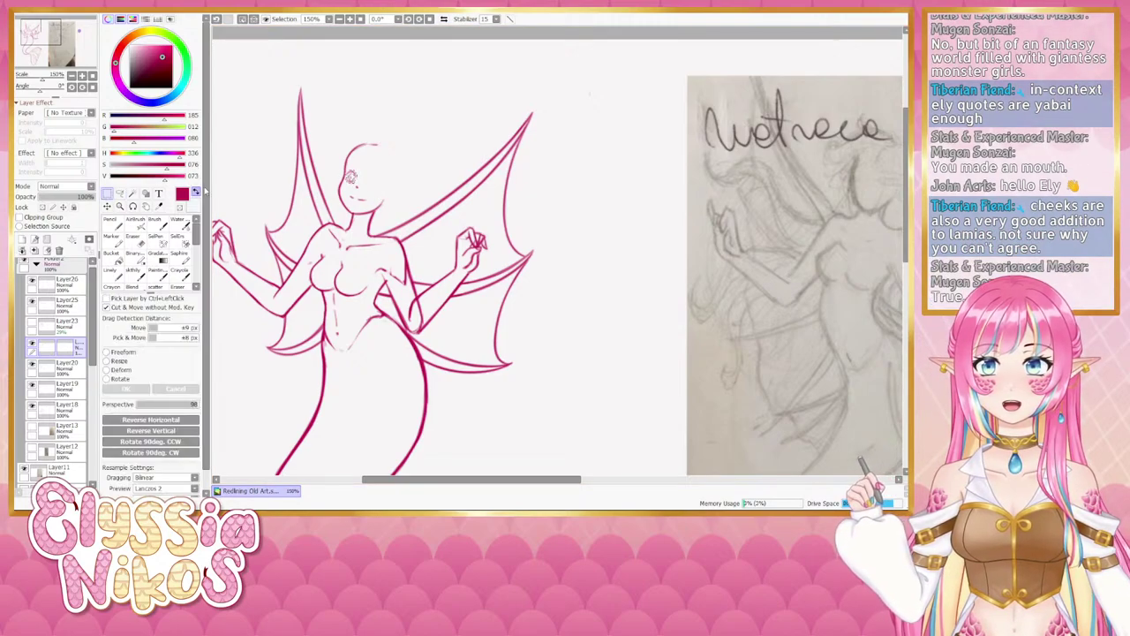
{"action": "key", "text": "ctrl+d"}
Inspect the eye's placement on the whole figure in a mirrored view, and restore the normal orientation.
{"action": "left_click", "coordinate": [71, 76]}
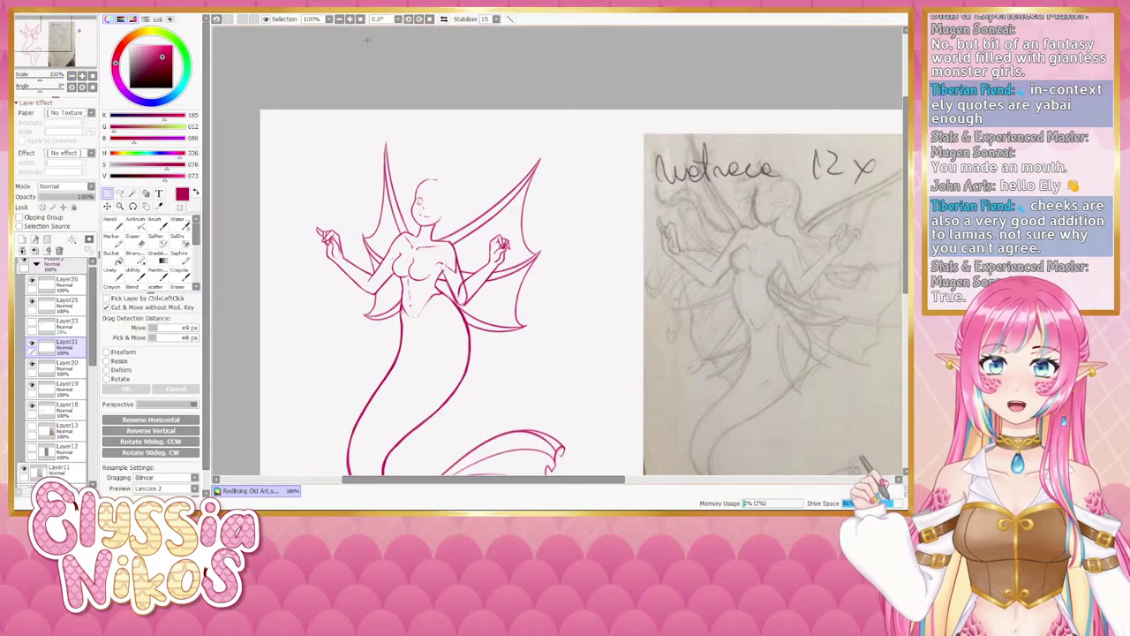
{"action": "left_click", "coordinate": [444, 19]}
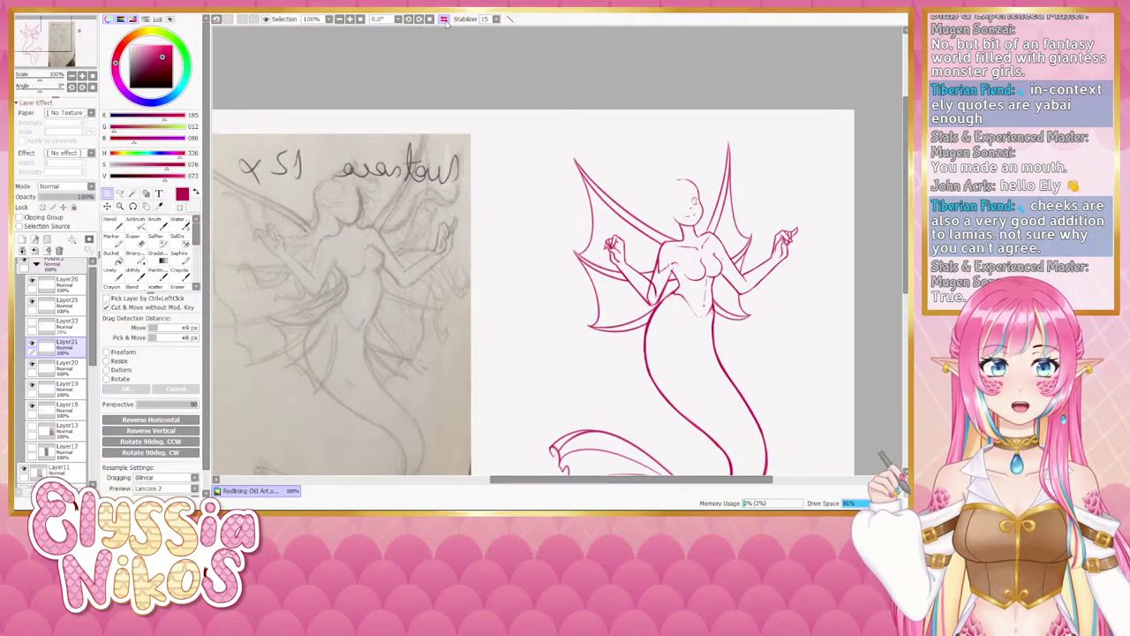
{"action": "left_click", "coordinate": [444, 19]}
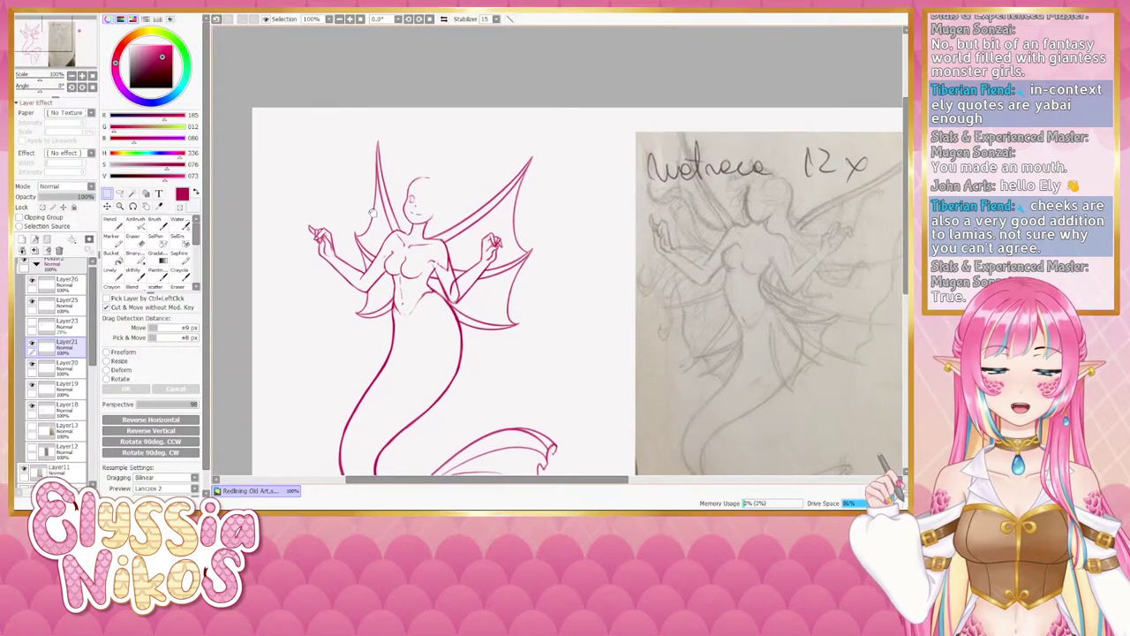
Lasso the eye on Layer21, adjust it with a freeform transform, apply the transform, and deselect.
{"action": "left_click_drag", "start_coordinate": [372, 213], "coordinate": [341, 201]}
{"action": "left_click", "coordinate": [82, 76]}
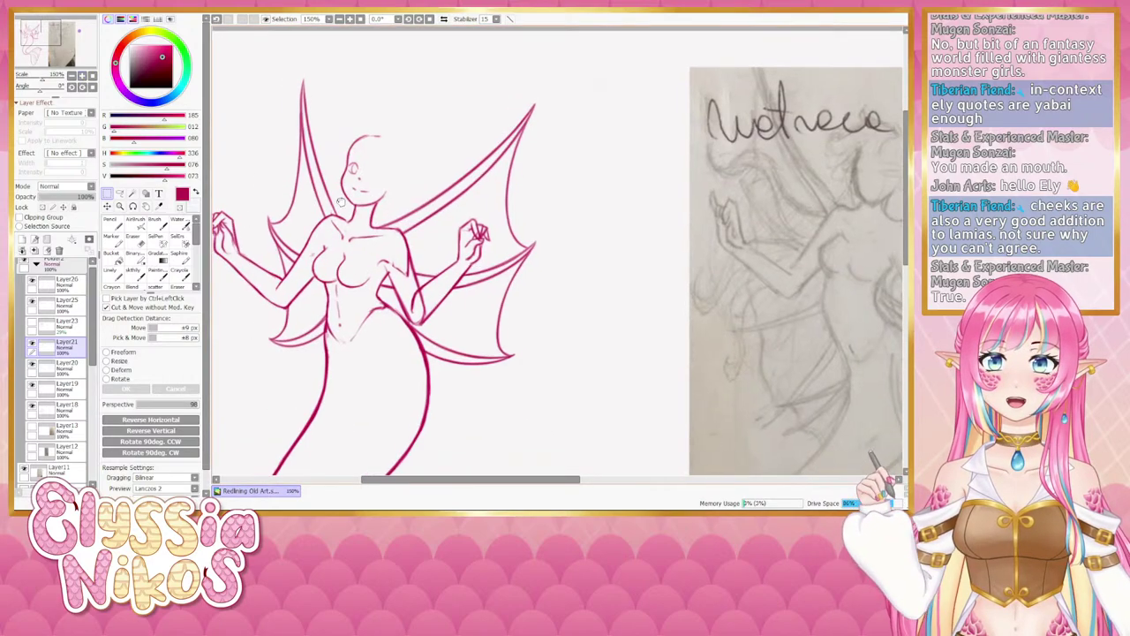
{"action": "left_click", "coordinate": [118, 194]}
{"action": "mouse_move", "coordinate": [361, 146]}
{"action": "left_mouse_down"}
{"action": "mouse_move", "coordinate": [348, 182]}
{"action": "mouse_move", "coordinate": [368, 148]}
{"action": "left_mouse_up"}
{"action": "key", "text": "ctrl+t"}
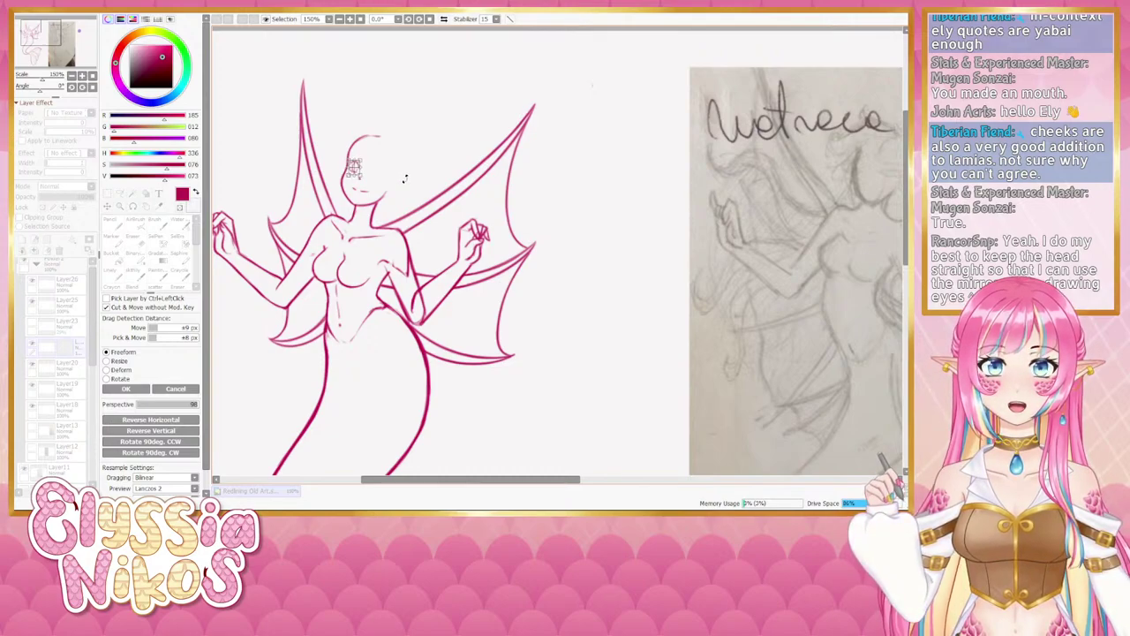
{"action": "left_click", "coordinate": [126, 388]}
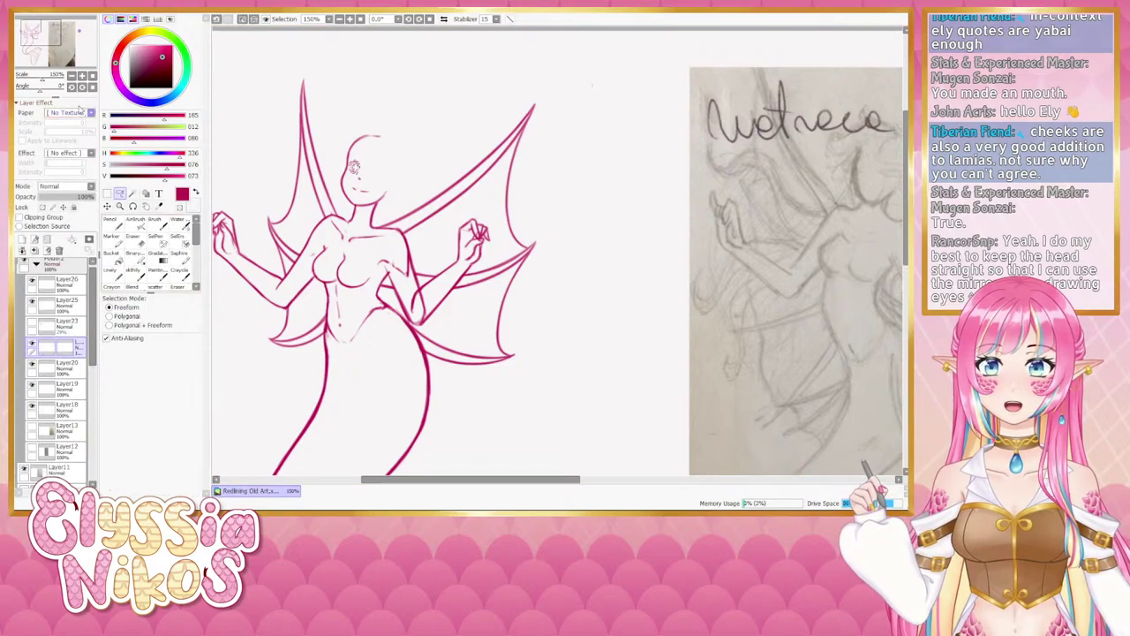
{"action": "left_click", "coordinate": [71, 76]}
{"action": "left_click", "coordinate": [107, 193]}
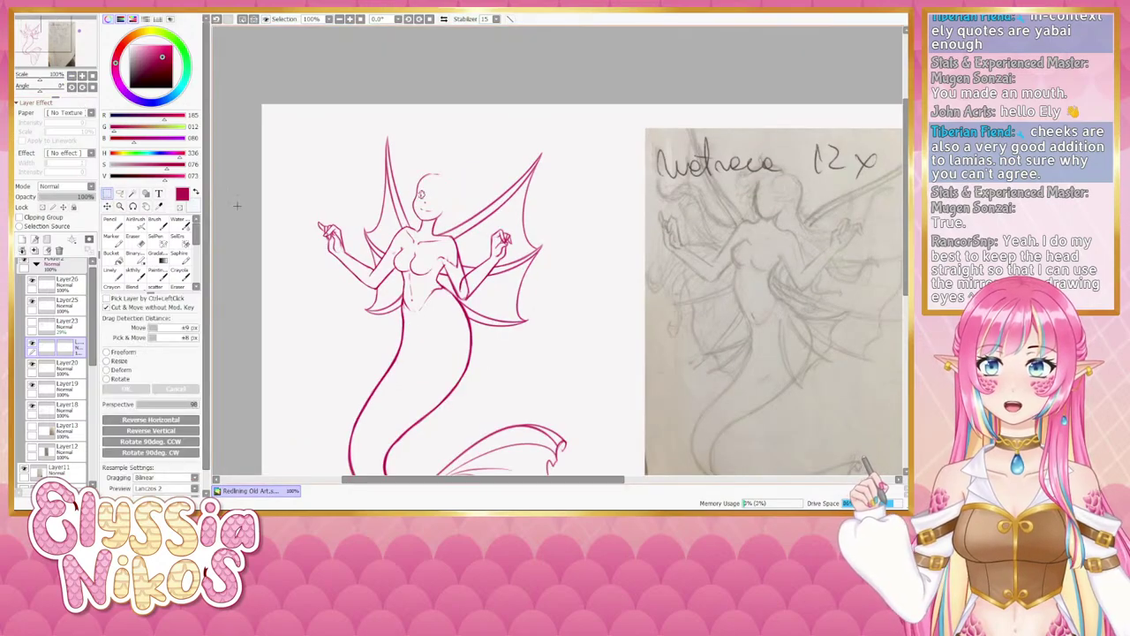
{"action": "key", "text": "ctrl+d"}
Check the transformed eye in a mirrored view, restore the view, and show the faint hair sketch on Layer23.
{"action": "left_click_drag", "start_coordinate": [323, 211], "coordinate": [314, 199]}
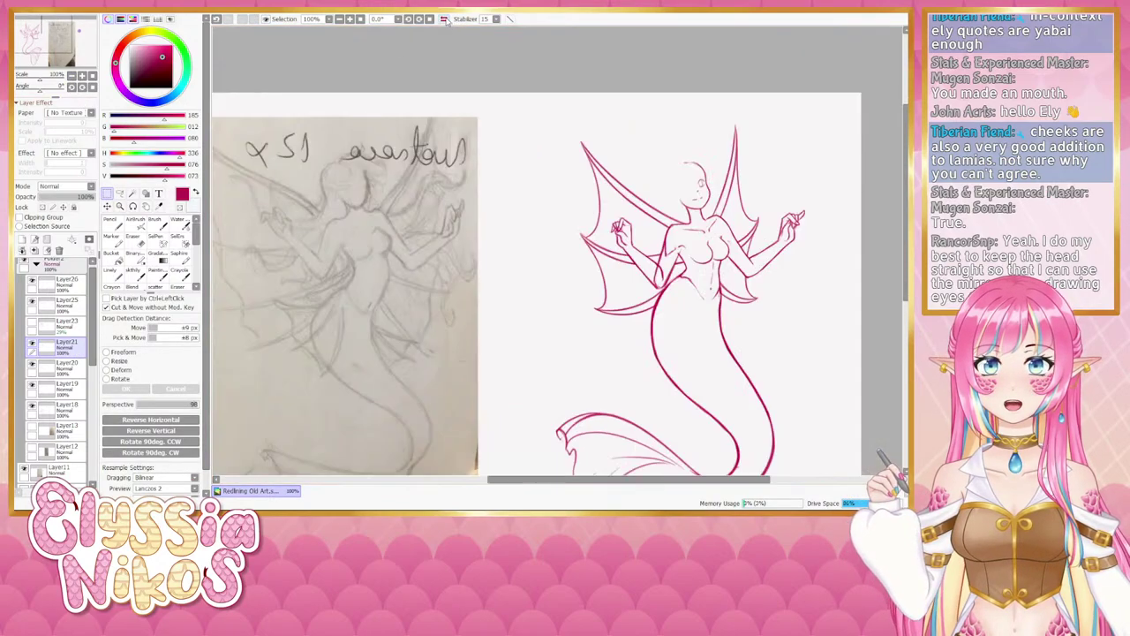
{"action": "left_click", "coordinate": [444, 19]}
{"action": "left_click", "coordinate": [445, 19]}
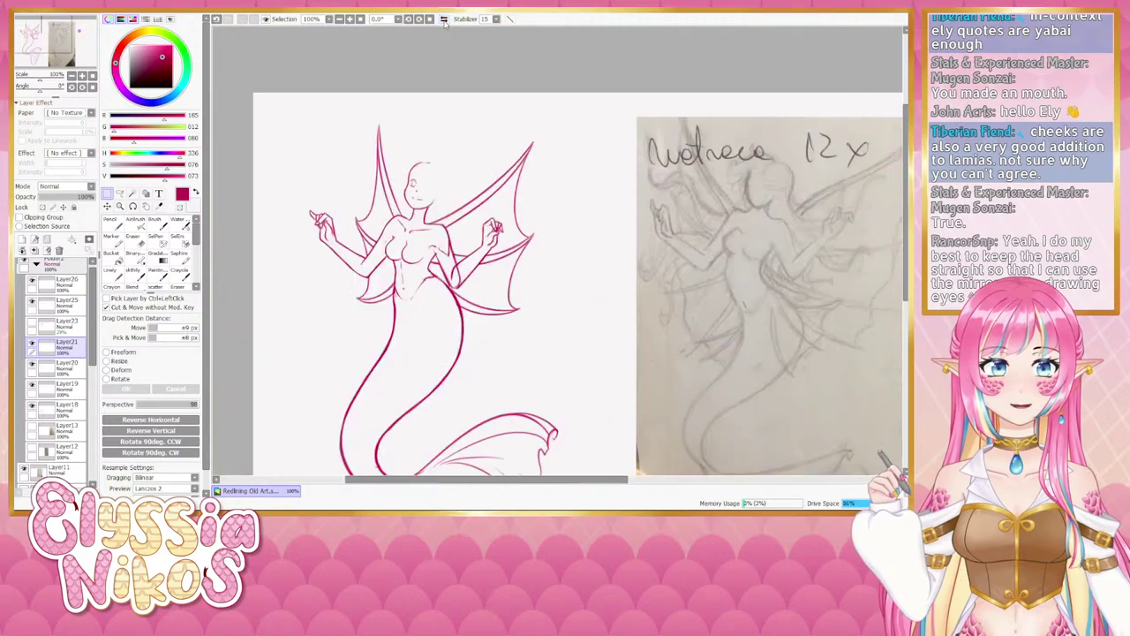
{"action": "left_click", "coordinate": [31, 324]}
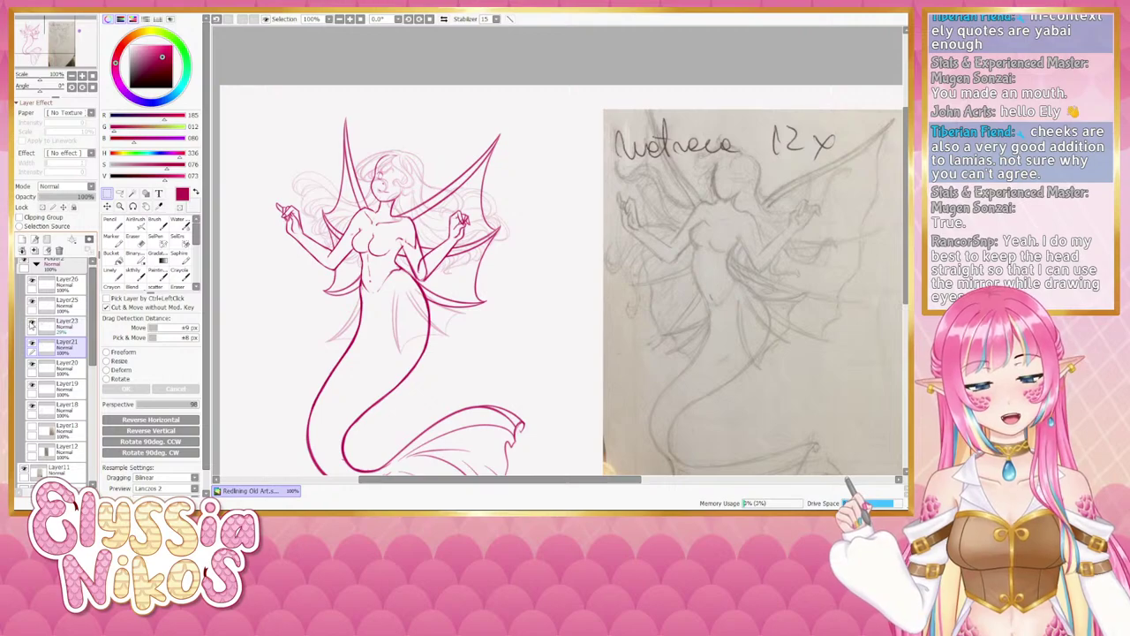
Hide the hair sketch on Layer23 and refine the strokes of the existing eye on Layer21 with the size 5 brush.
{"action": "left_click", "coordinate": [31, 323]}
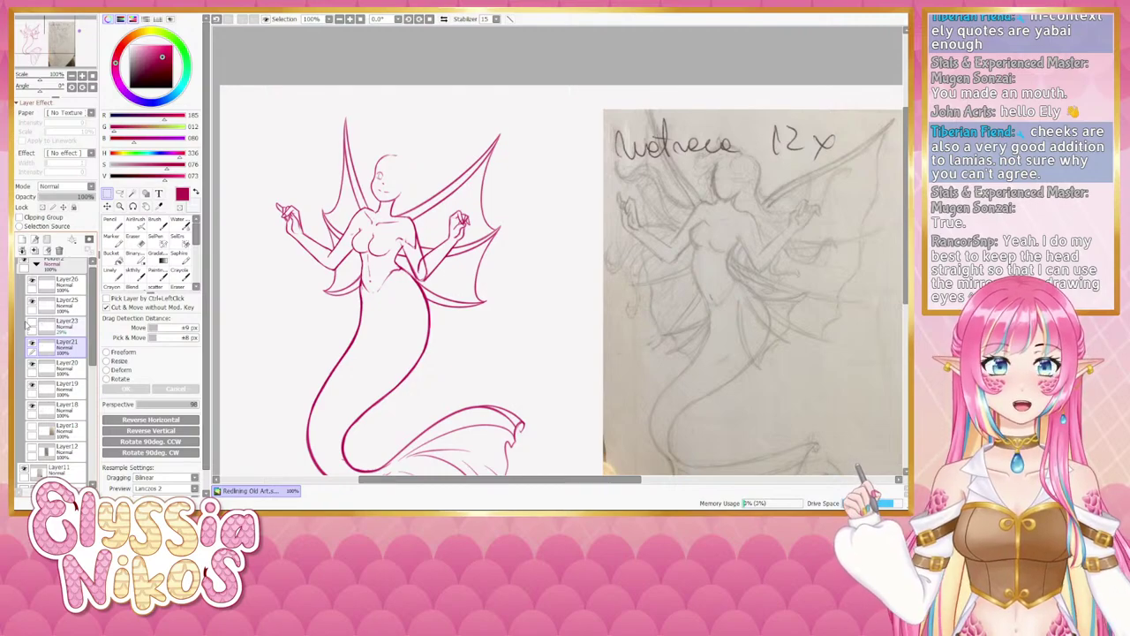
{"action": "left_click", "coordinate": [133, 269]}
{"action": "left_click", "coordinate": [82, 75]}
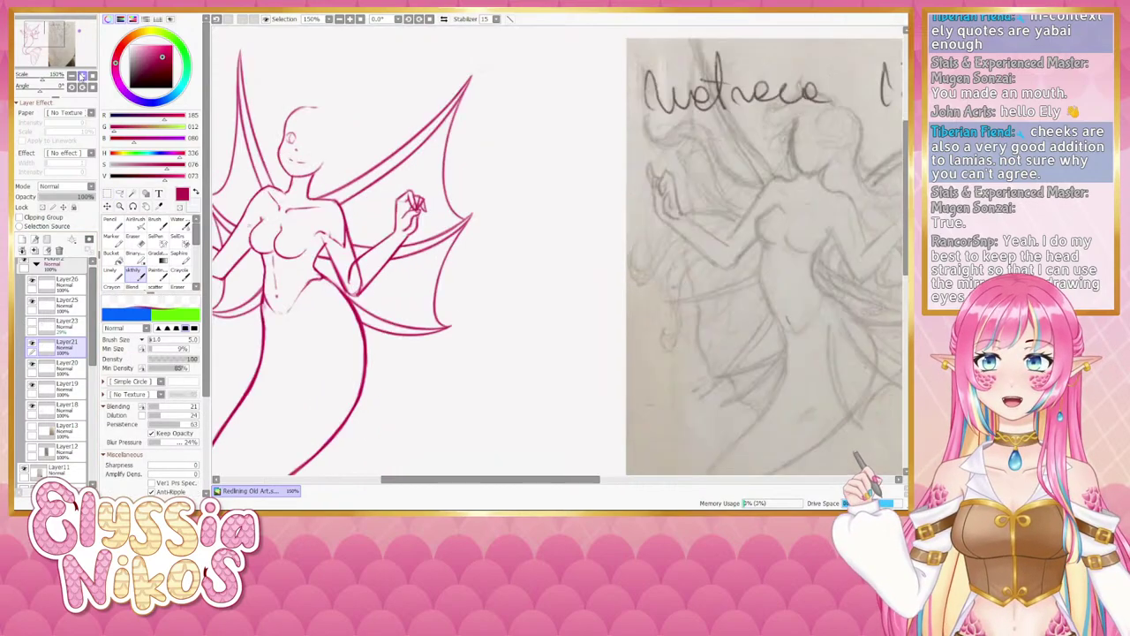
{"action": "left_click_drag", "start_coordinate": [265, 231], "coordinate": [325, 219]}
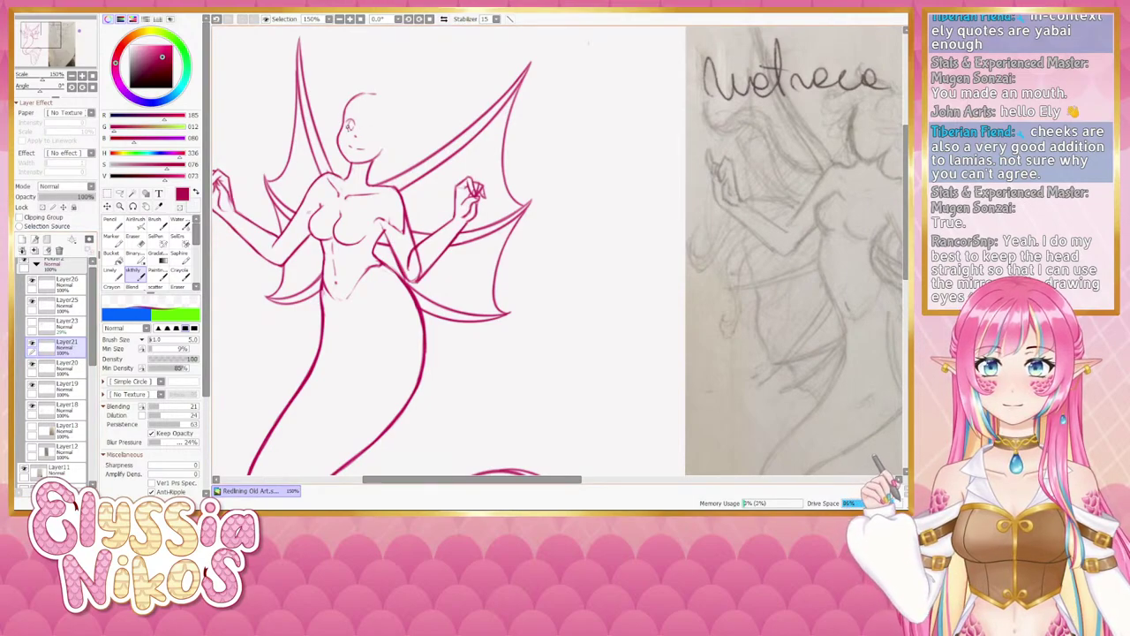
{"action": "key", "text": "ctrl+z"}
{"action": "mouse_move", "coordinate": [346, 124]}
{"action": "left_mouse_down"}
{"action": "mouse_move", "coordinate": [356, 120]}
{"action": "mouse_move", "coordinate": [353, 132]}
{"action": "left_mouse_up"}
{"action": "key", "text": "ctrl+z"}
{"action": "key", "text": "ctrl+z"}
{"action": "key", "text": "ctrl+z"}
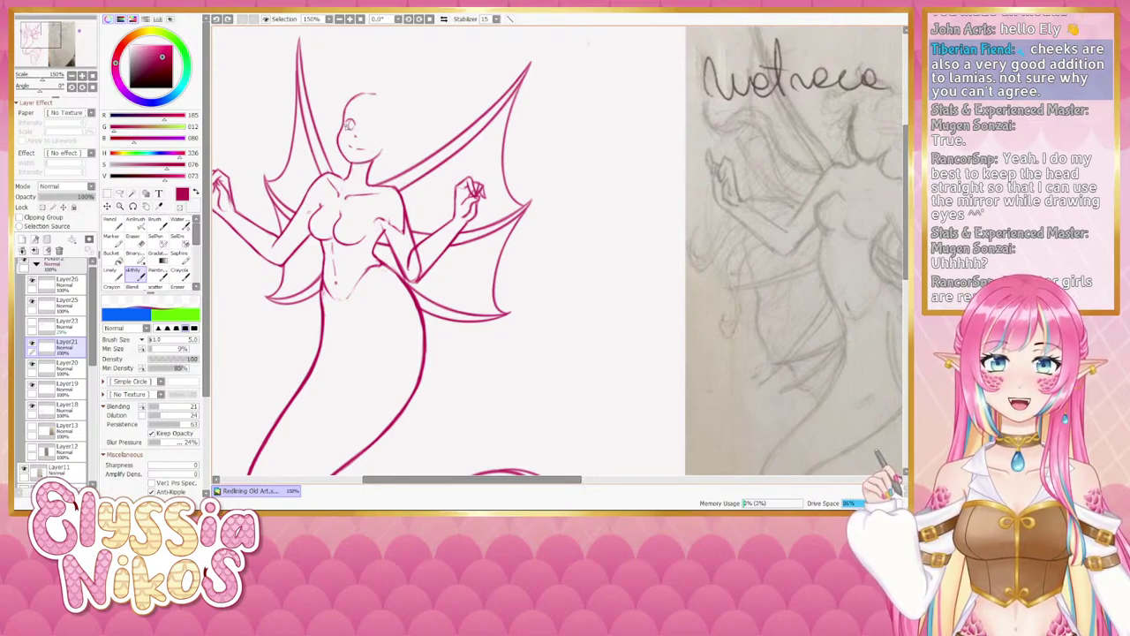
{"action": "key", "text": "ctrl+z"}
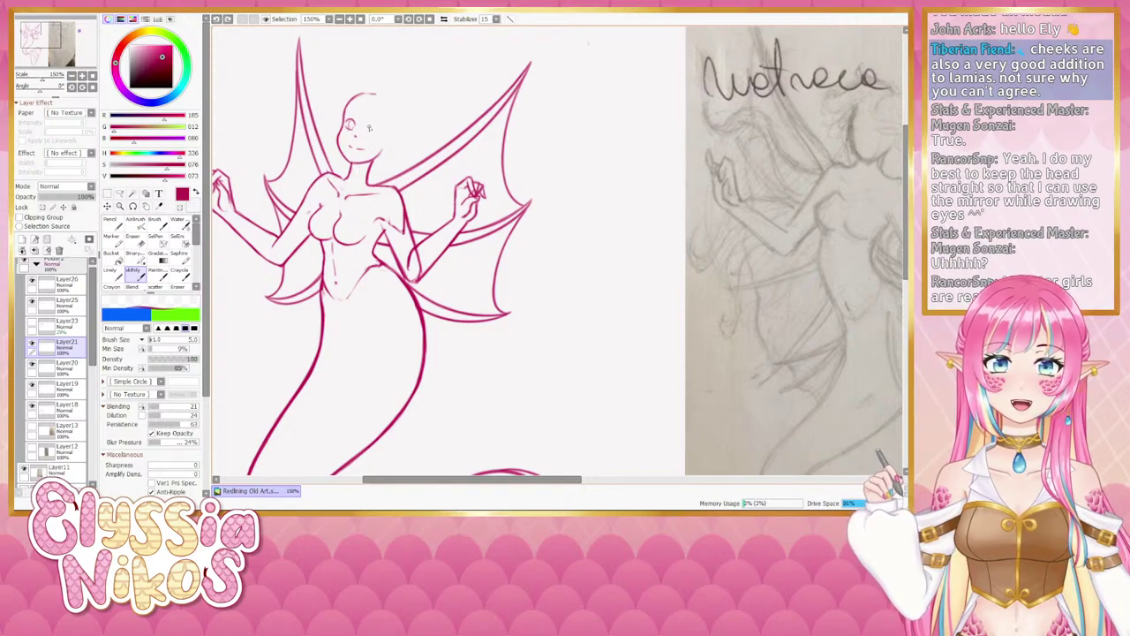
Draw the upper curve of the second eye on the other side of the mermaid's face on Layer21.
{"action": "left_click_drag", "start_coordinate": [367, 130], "coordinate": [374, 131]}
{"action": "key", "text": "ctrl+z"}
{"action": "key", "text": "ctrl+z"}
{"action": "key", "text": "ctrl+z"}
{"action": "key", "text": "ctrl+z"}
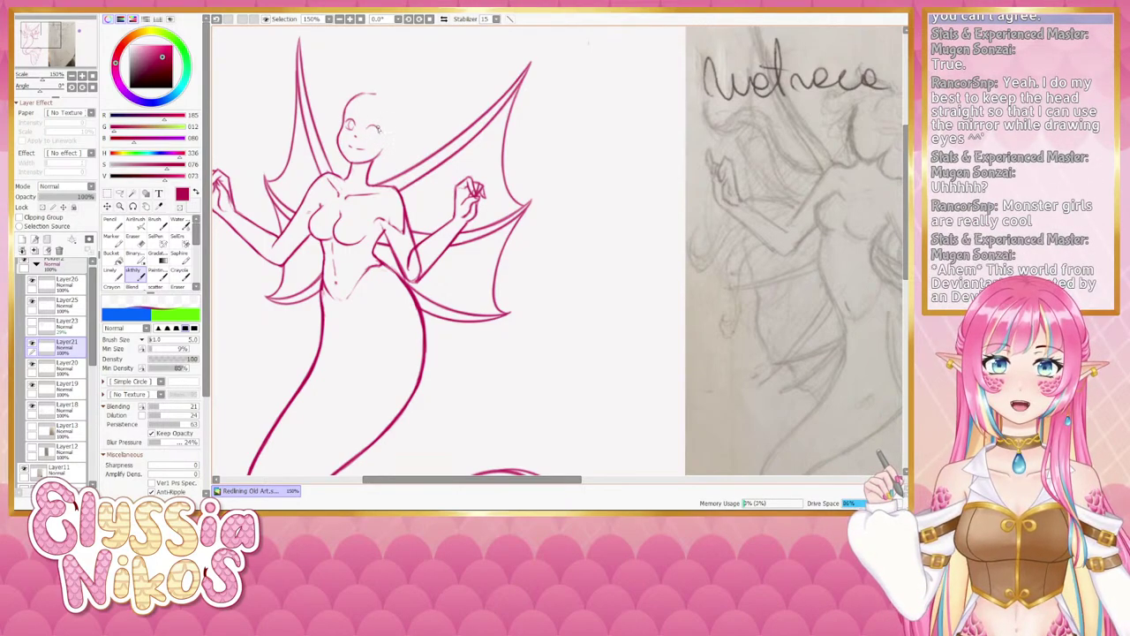
{"action": "key", "text": "ctrl+z"}
Complete the second eye's rounded outline and iris, matching the first eye, undoing unsatisfactory strokes.
{"action": "left_click_drag", "start_coordinate": [370, 137], "coordinate": [375, 135]}
{"action": "key", "text": "ctrl+z"}
{"action": "key", "text": "ctrl+z"}
{"action": "key", "text": "ctrl+z"}
{"action": "key", "text": "ctrl+z"}
{"action": "key", "text": "ctrl+z"}
{"action": "key", "text": "ctrl+z"}
{"action": "key", "text": "ctrl+z"}
{"action": "key", "text": "ctrl+z"}
{"action": "key", "text": "ctrl+z"}
{"action": "key", "text": "ctrl+z"}
{"action": "key", "text": "ctrl+z"}
{"action": "key", "text": "ctrl+z"}
{"action": "key", "text": "ctrl+z"}
{"action": "key", "text": "ctrl+z"}
{"action": "key", "text": "ctrl+z"}
{"action": "key", "text": "ctrl+z"}
{"action": "key", "text": "ctrl+z"}
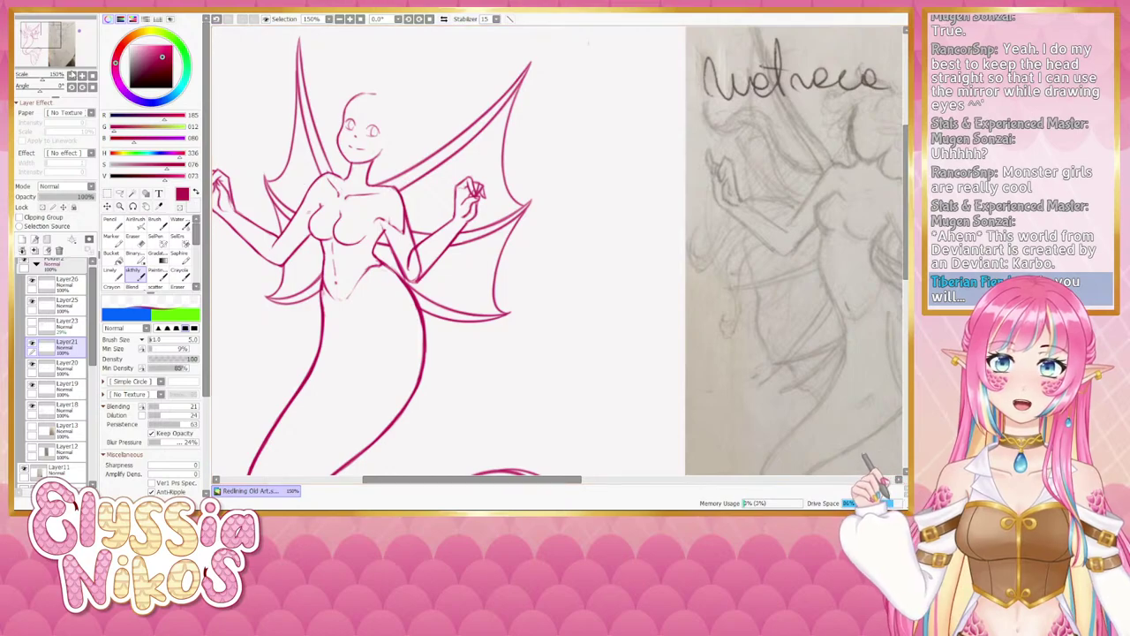
Check both eyes on the whole figure in a mirrored view, and restore the normal orientation.
{"action": "left_click", "coordinate": [71, 76]}
{"action": "left_click", "coordinate": [444, 18]}
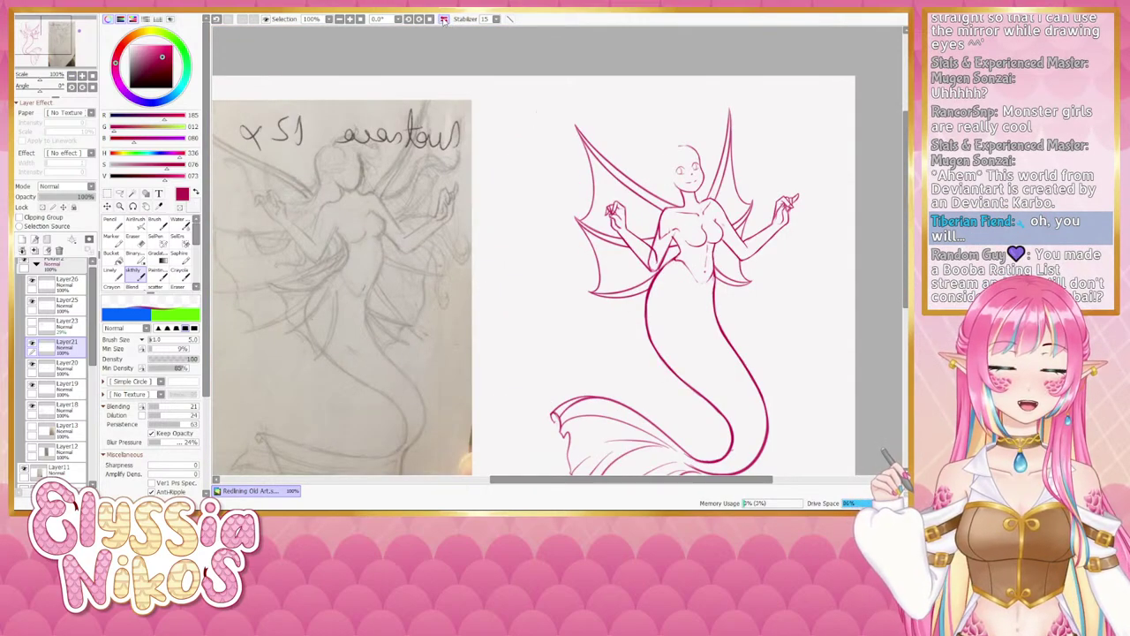
{"action": "left_click", "coordinate": [443, 18]}
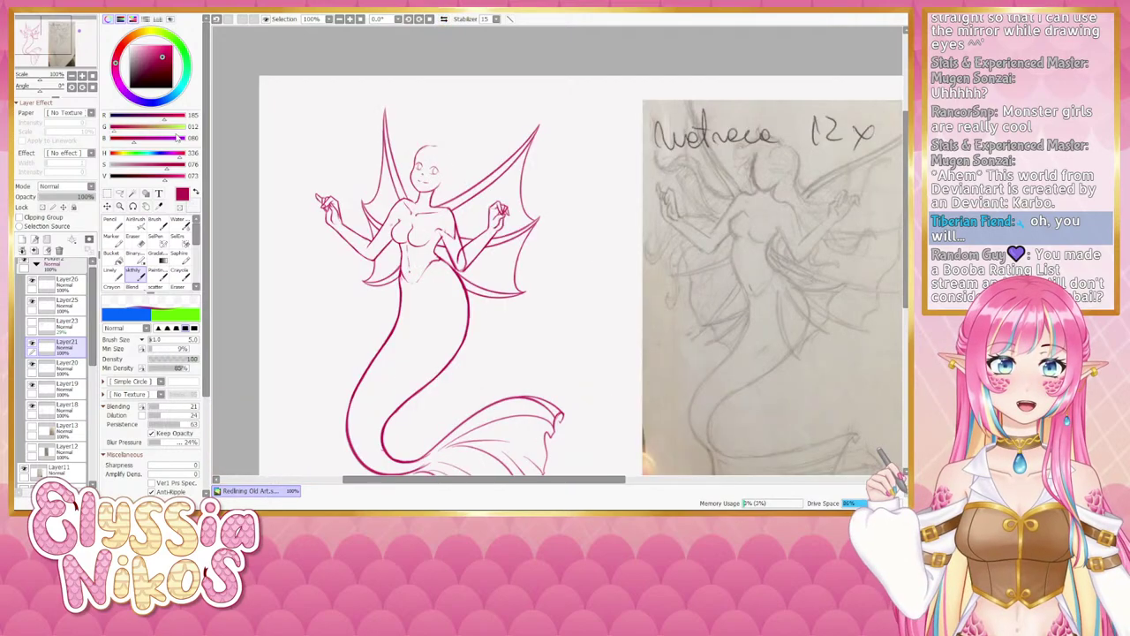
Add finer pupil and lid details to both eyes on Layer21, finishing with the brush at size 3.
{"action": "key", "text": "plus"}
{"action": "left_click_drag", "start_coordinate": [392, 131], "coordinate": [373, 119]}
{"action": "key", "text": "bracketright"}
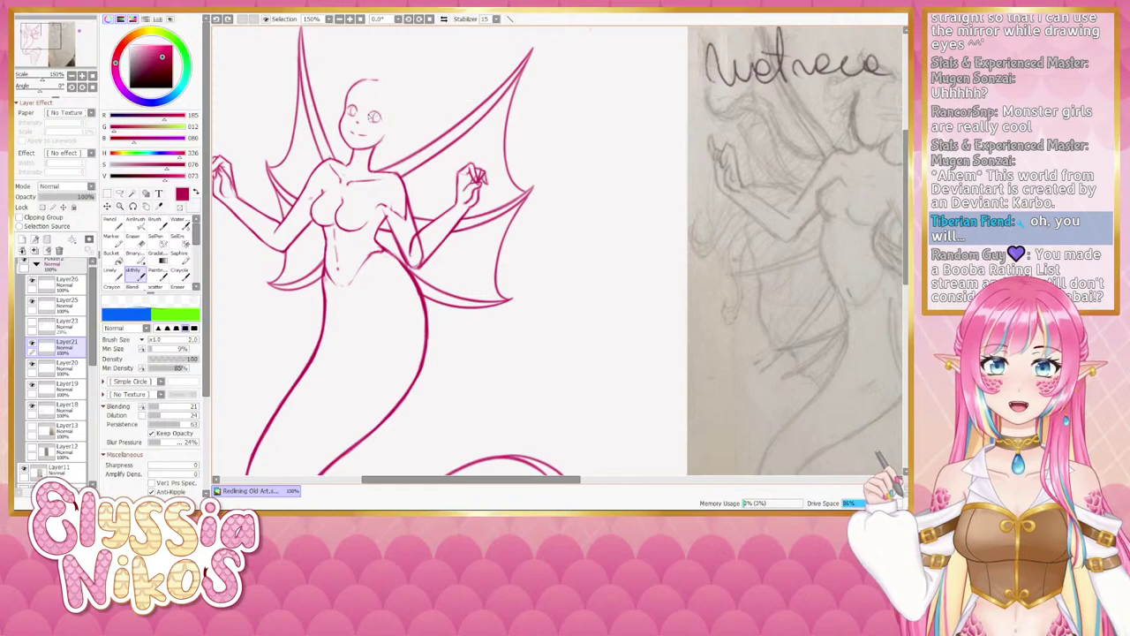
{"action": "key", "text": "bracketright"}
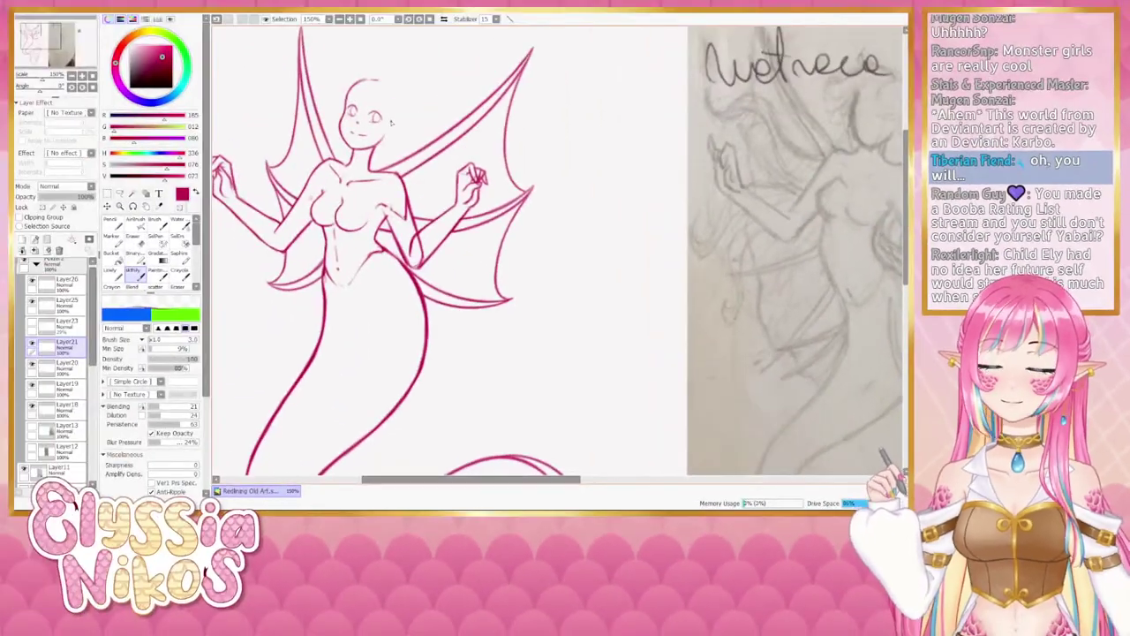
{"action": "left_click_drag", "start_coordinate": [396, 125], "coordinate": [385, 128]}
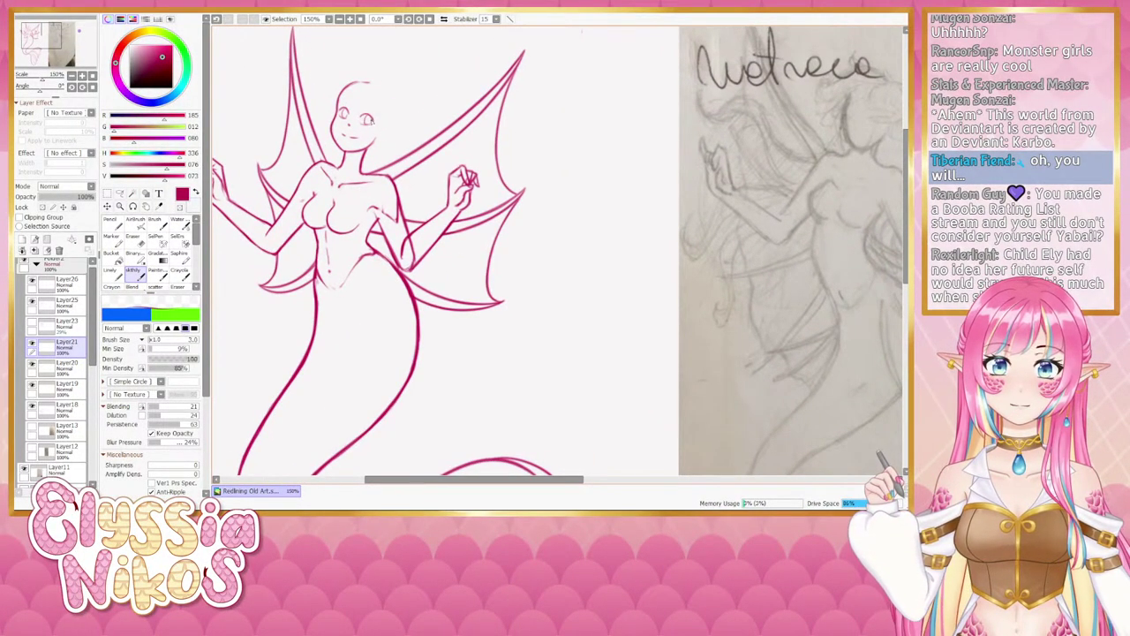
{"action": "key", "text": "ctrl+z"}
{"action": "mouse_move", "coordinate": [365, 116]}
{"action": "left_mouse_down"}
{"action": "mouse_move", "coordinate": [371, 126]}
{"action": "mouse_move", "coordinate": [344, 120]}
{"action": "left_mouse_up"}
{"action": "key", "text": "ctrl+z"}
{"action": "key", "text": "ctrl+z"}
{"action": "key", "text": "ctrl+z"}
{"action": "key", "text": "ctrl+z"}
{"action": "key", "text": "ctrl+z"}
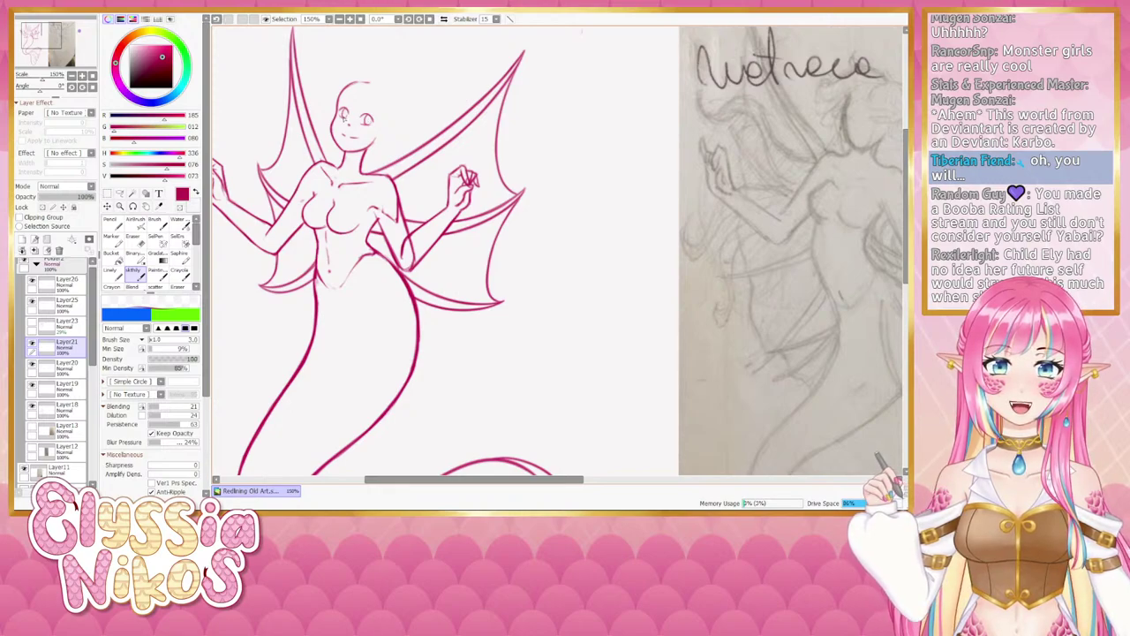
Inspect the detailed eyes at 100% in a mirrored view, and restore the normal orientation.
{"action": "left_click", "coordinate": [72, 76]}
{"action": "left_click_drag", "start_coordinate": [309, 174], "coordinate": [298, 174]}
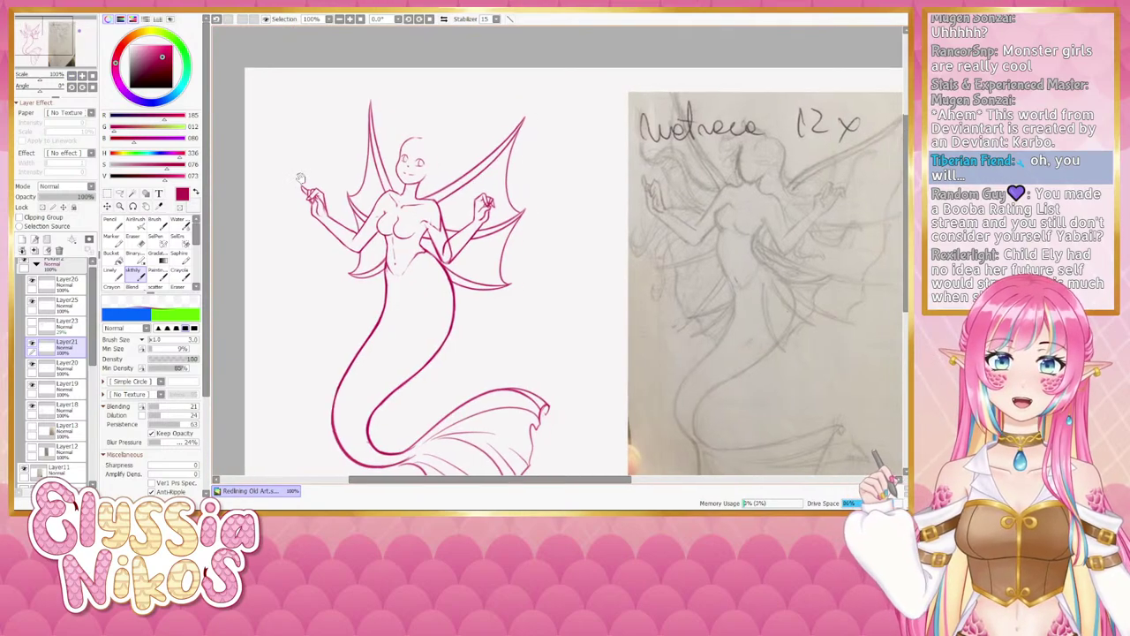
{"action": "left_click", "coordinate": [443, 19]}
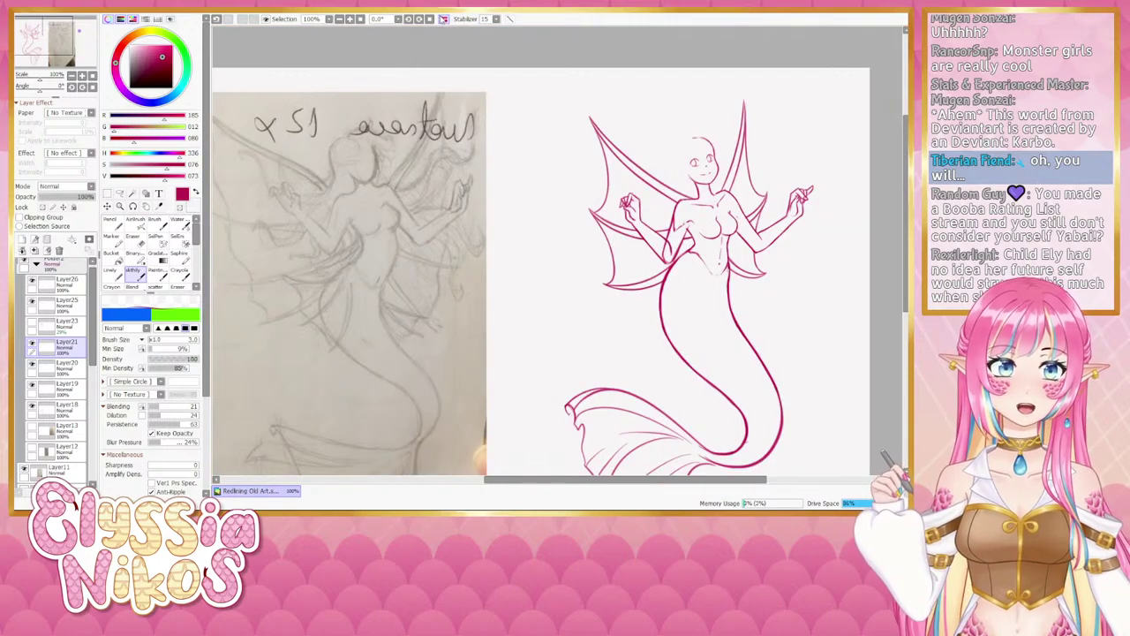
{"action": "left_click", "coordinate": [444, 20]}
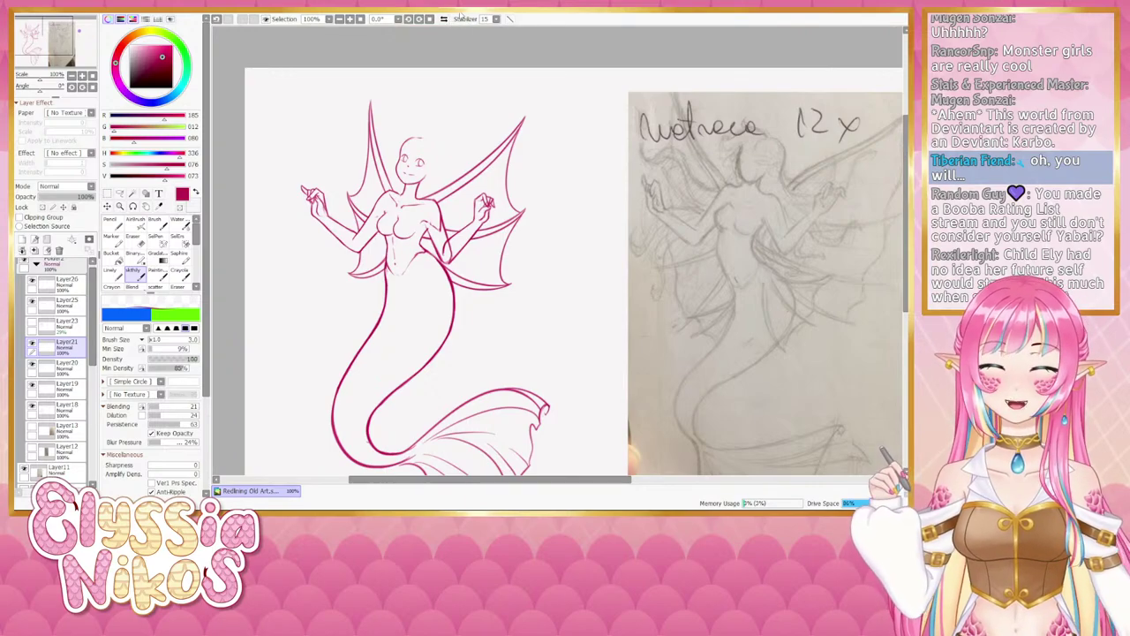
{"action": "left_click_drag", "start_coordinate": [472, 76], "coordinate": [468, 73]}
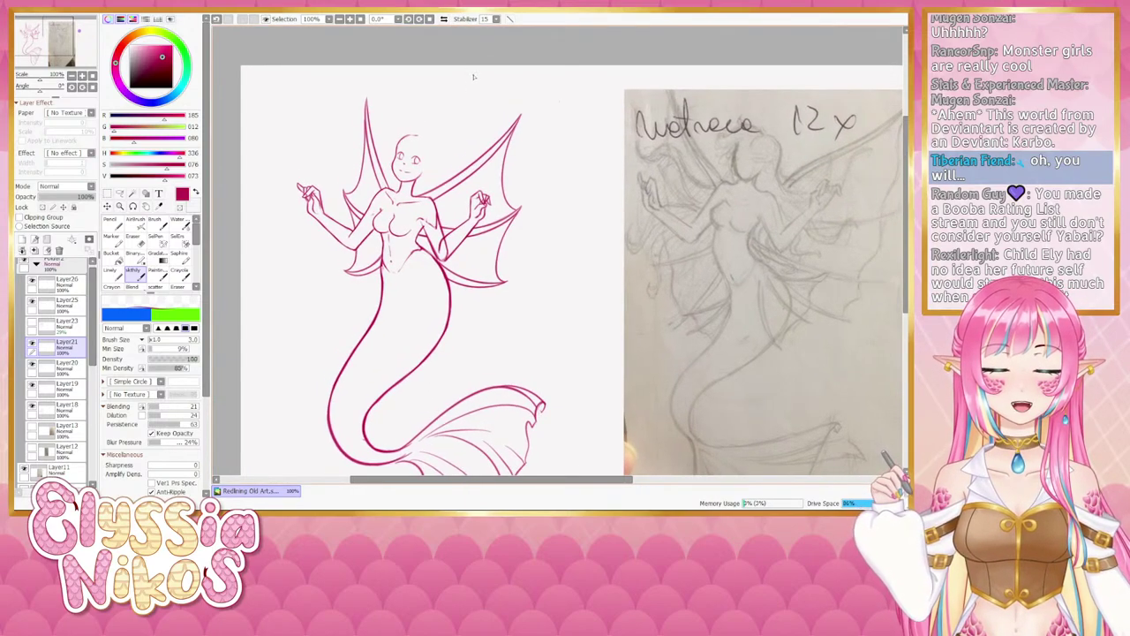
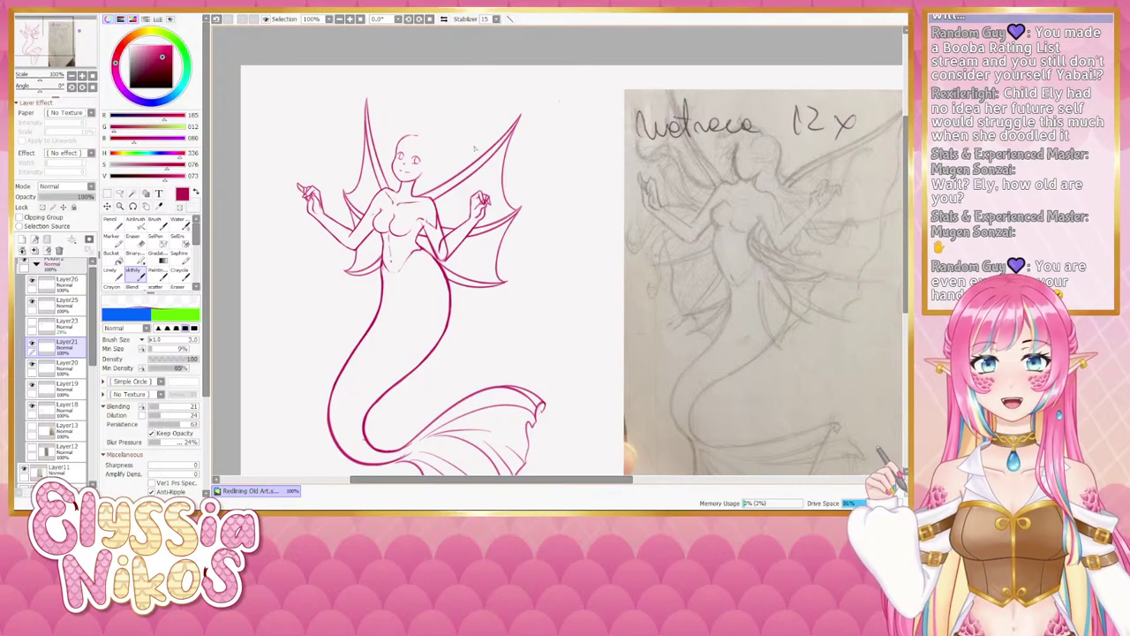
Handwrite a numbered list beside the mermaid's wing with the size 6 brush: 1 Medium, 2 Flat, 3 Beeg.
{"action": "left_click", "coordinate": [113, 274]}
{"action": "mouse_move", "coordinate": [558, 134]}
{"action": "left_mouse_down"}
{"action": "mouse_move", "coordinate": [548, 129]}
{"action": "mouse_move", "coordinate": [592, 132]}
{"action": "mouse_move", "coordinate": [547, 156]}
{"action": "left_mouse_up"}
{"action": "left_click_drag", "start_coordinate": [540, 141], "coordinate": [555, 146]}
{"action": "mouse_move", "coordinate": [564, 140]}
{"action": "left_mouse_down"}
{"action": "mouse_move", "coordinate": [563, 153]}
{"action": "mouse_move", "coordinate": [580, 156]}
{"action": "left_mouse_up"}
{"action": "left_click_drag", "start_coordinate": [575, 145], "coordinate": [587, 144]}
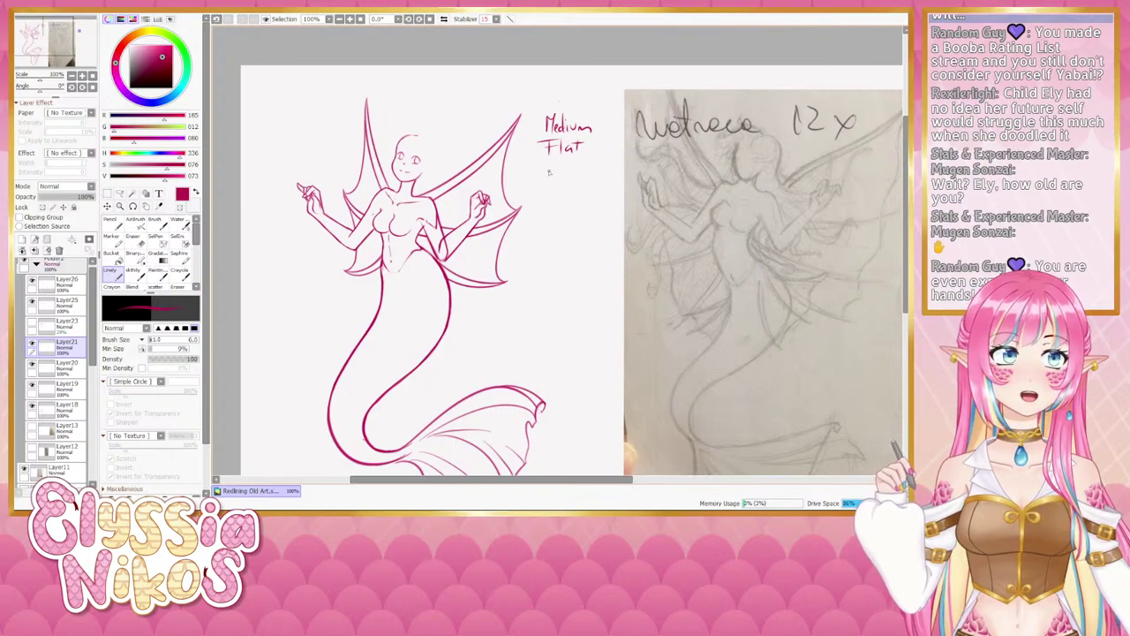
{"action": "mouse_move", "coordinate": [539, 121]}
{"action": "left_mouse_down"}
{"action": "mouse_move", "coordinate": [527, 173]}
{"action": "mouse_move", "coordinate": [536, 160]}
{"action": "mouse_move", "coordinate": [572, 182]}
{"action": "left_mouse_up"}
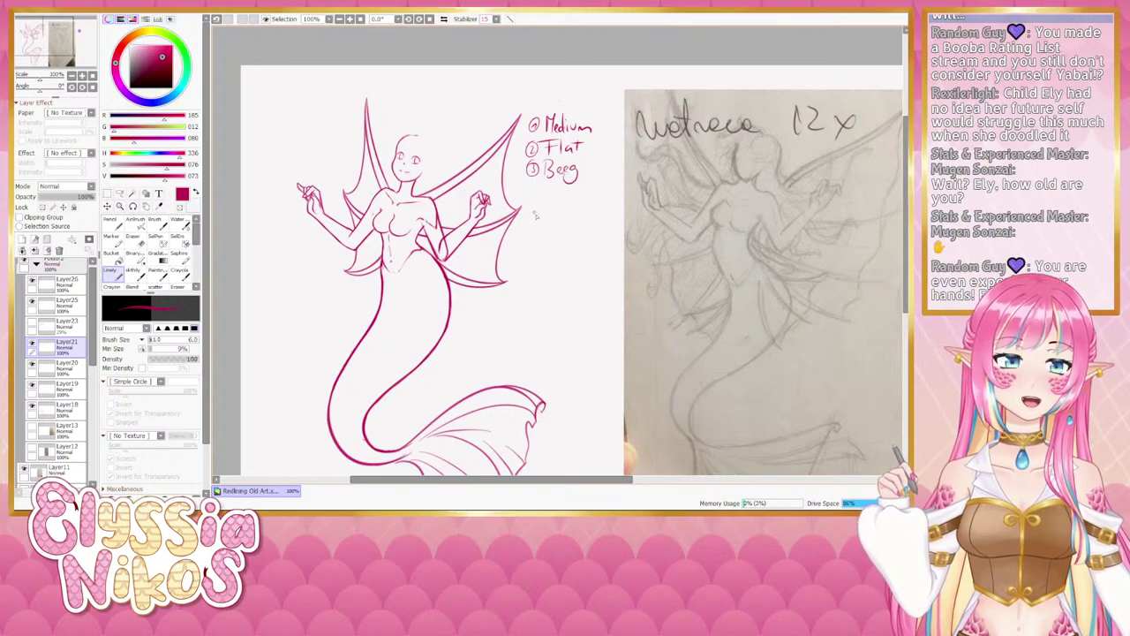
Continue the handwritten list with 4 No booba, 5 One booba and 6 Pointy booba.
{"action": "left_click_drag", "start_coordinate": [531, 194], "coordinate": [535, 201]}
{"action": "mouse_move", "coordinate": [534, 194]}
{"action": "left_mouse_down"}
{"action": "mouse_move", "coordinate": [528, 207]}
{"action": "mouse_move", "coordinate": [535, 193]}
{"action": "left_mouse_up"}
{"action": "mouse_move", "coordinate": [541, 199]}
{"action": "left_mouse_down"}
{"action": "mouse_move", "coordinate": [541, 208]}
{"action": "mouse_move", "coordinate": [549, 193]}
{"action": "left_mouse_up"}
{"action": "left_click_drag", "start_coordinate": [552, 197], "coordinate": [554, 199]}
{"action": "mouse_move", "coordinate": [561, 190]}
{"action": "left_mouse_down"}
{"action": "mouse_move", "coordinate": [560, 204]}
{"action": "mouse_move", "coordinate": [592, 199]}
{"action": "left_mouse_up"}
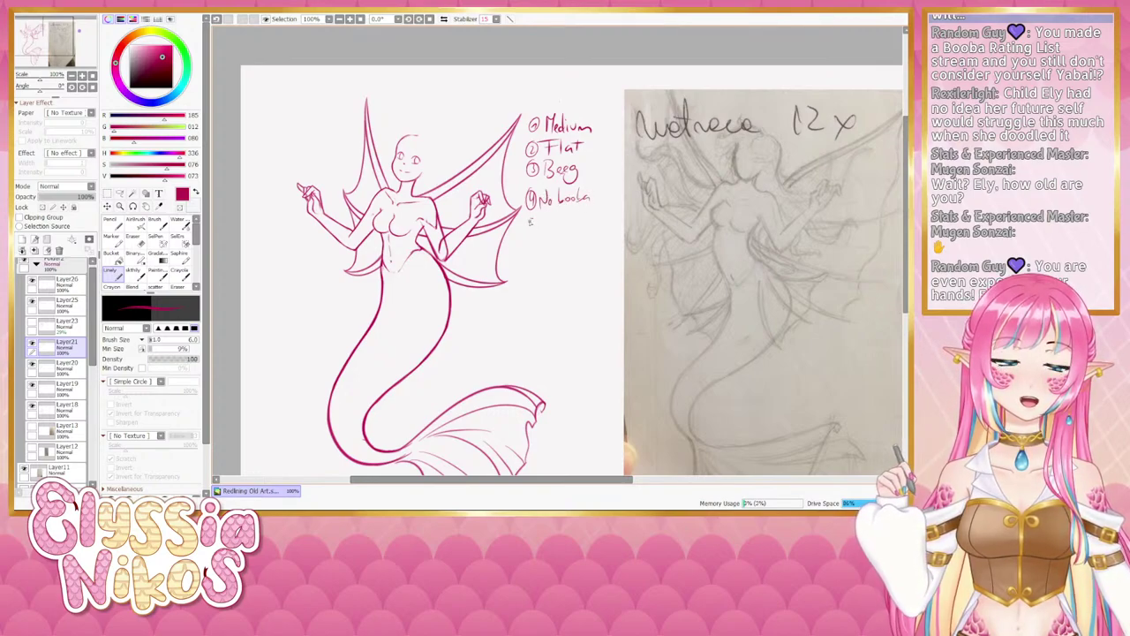
{"action": "left_click_drag", "start_coordinate": [529, 219], "coordinate": [532, 218]}
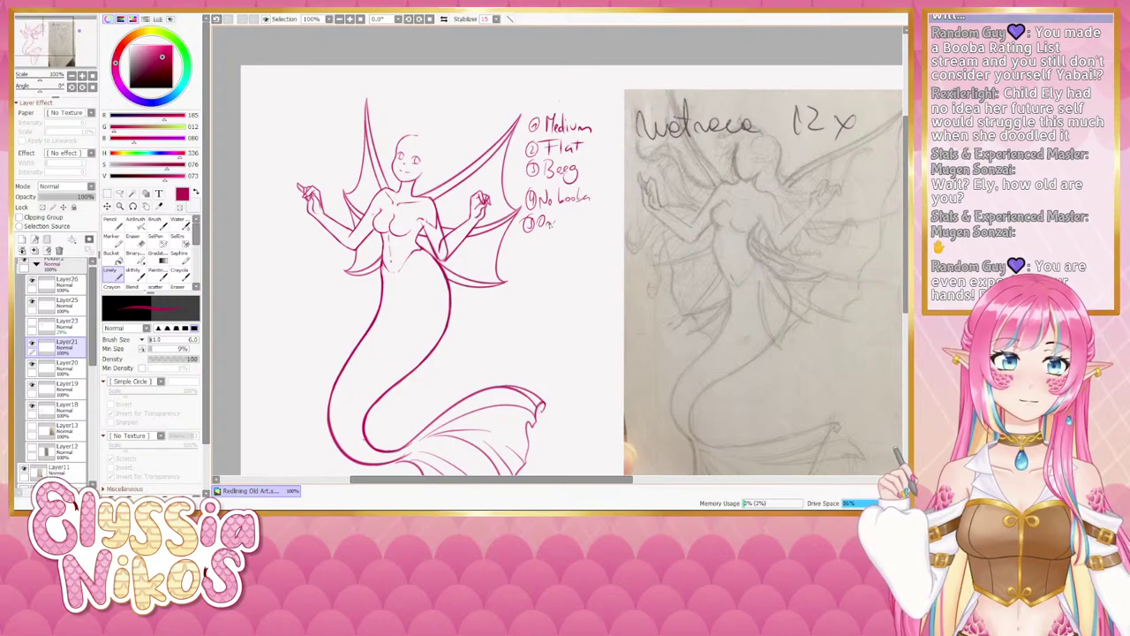
{"action": "left_click_drag", "start_coordinate": [563, 216], "coordinate": [600, 224]}
{"action": "mouse_move", "coordinate": [531, 243]}
{"action": "left_mouse_down"}
{"action": "mouse_move", "coordinate": [576, 233]}
{"action": "mouse_move", "coordinate": [576, 248]}
{"action": "mouse_move", "coordinate": [607, 241]}
{"action": "left_mouse_up"}
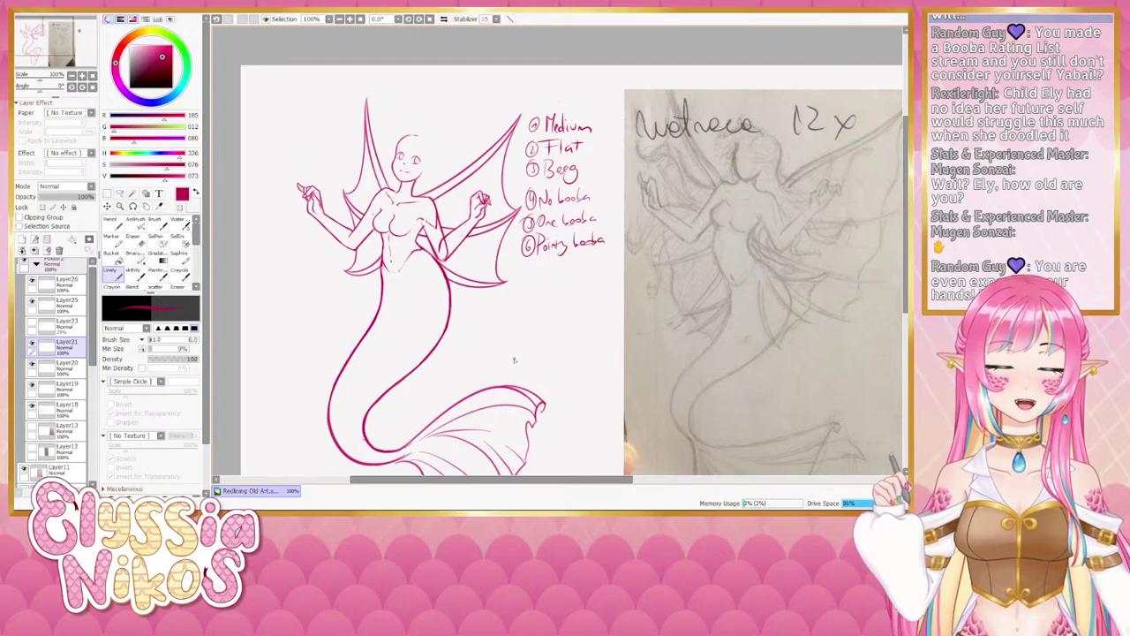
Add a circled 37 further down below the list and a tall bracket spanning the skipped entries.
{"action": "mouse_move", "coordinate": [515, 353]}
{"action": "left_mouse_down"}
{"action": "mouse_move", "coordinate": [519, 366]}
{"action": "mouse_move", "coordinate": [530, 349]}
{"action": "left_mouse_up"}
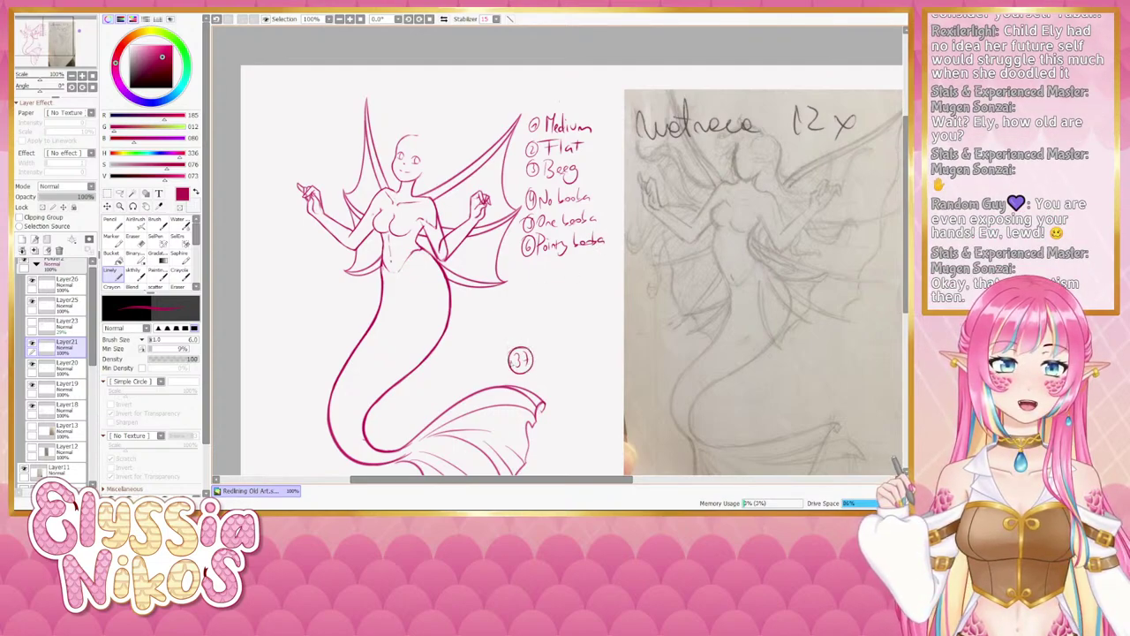
{"action": "left_click_drag", "start_coordinate": [515, 260], "coordinate": [530, 334]}
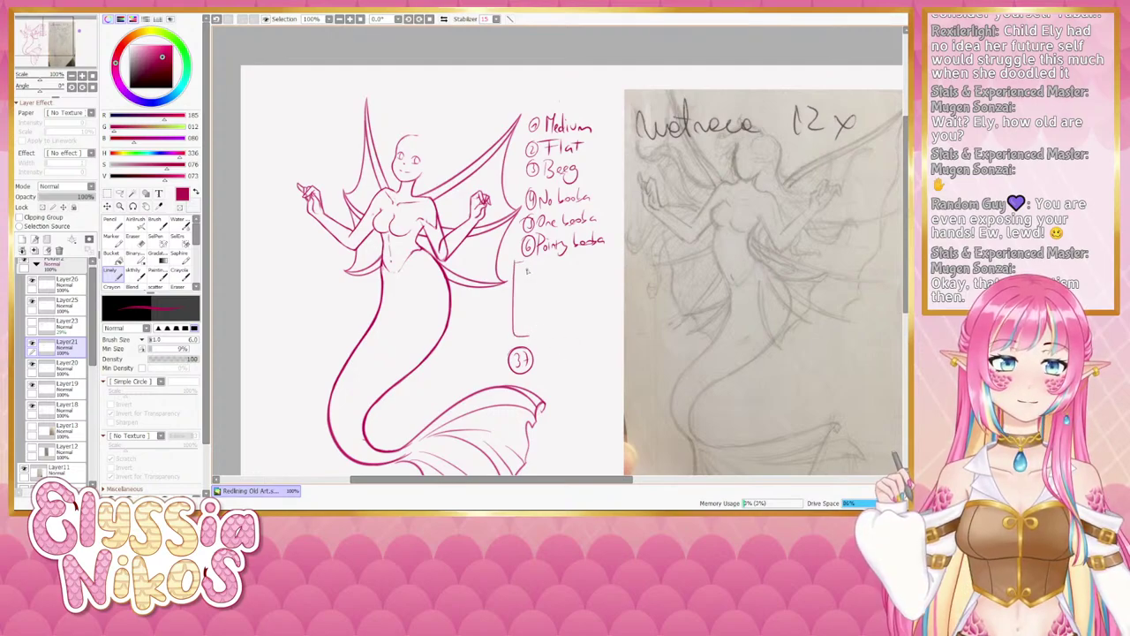
{"action": "left_click_drag", "start_coordinate": [516, 261], "coordinate": [528, 263]}
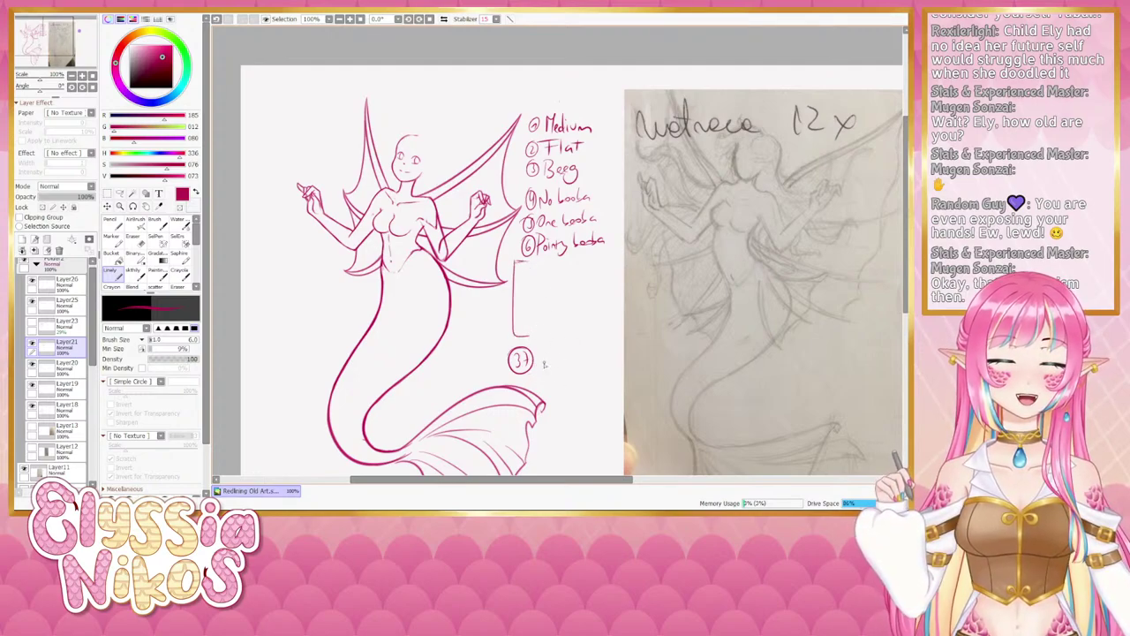
Write the label "Masive Absolute All-encompassing booba" next to the circled 37.
{"action": "mouse_move", "coordinate": [539, 353]}
{"action": "left_mouse_down"}
{"action": "mouse_move", "coordinate": [536, 367]}
{"action": "mouse_move", "coordinate": [553, 355]}
{"action": "mouse_move", "coordinate": [604, 357]}
{"action": "mouse_move", "coordinate": [620, 339]}
{"action": "mouse_move", "coordinate": [634, 350]}
{"action": "left_mouse_up"}
{"action": "key", "text": "ctrl+z"}
{"action": "key", "text": "ctrl+z"}
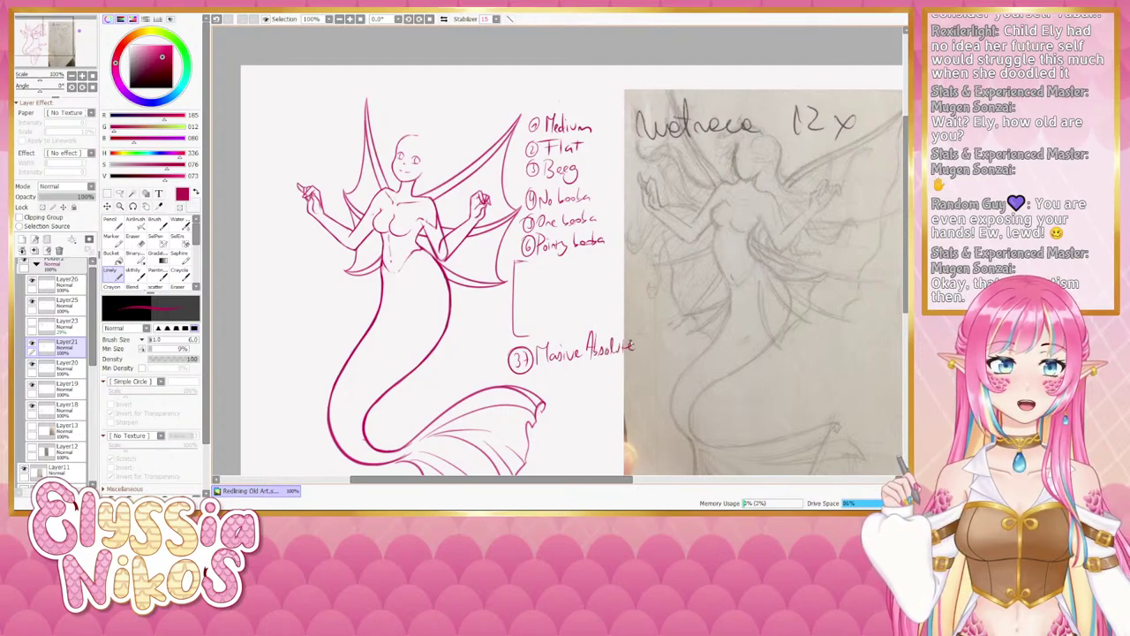
{"action": "mouse_move", "coordinate": [562, 385]}
{"action": "left_mouse_down"}
{"action": "mouse_move", "coordinate": [549, 261]}
{"action": "mouse_move", "coordinate": [540, 260]}
{"action": "left_mouse_up"}
{"action": "key", "text": "ctrl+z"}
{"action": "key", "text": "ctrl+z"}
{"action": "key", "text": "ctrl+z"}
{"action": "key", "text": "ctrl+z"}
{"action": "key", "text": "ctrl+z"}
{"action": "key", "text": "ctrl+z"}
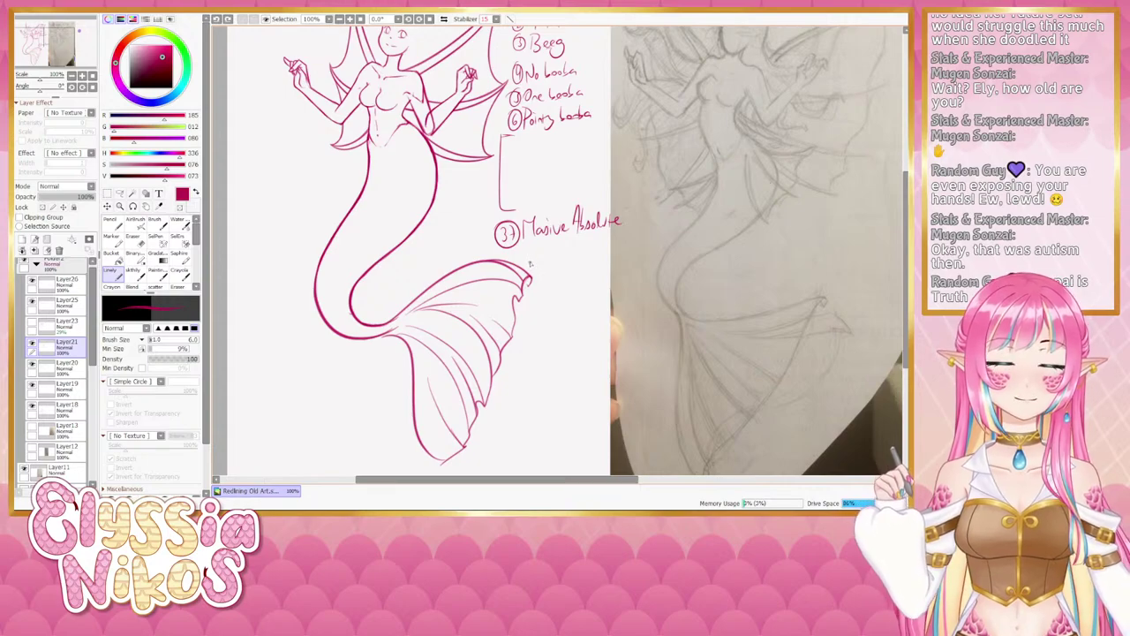
{"action": "mouse_move", "coordinate": [518, 270]}
{"action": "left_mouse_down"}
{"action": "mouse_move", "coordinate": [605, 250]}
{"action": "mouse_move", "coordinate": [605, 269]}
{"action": "left_mouse_up"}
{"action": "left_click_drag", "start_coordinate": [562, 262], "coordinate": [583, 276]}
{"action": "left_click_drag", "start_coordinate": [581, 267], "coordinate": [608, 271]}
Doodle a small standing figure with head, torso, chest and legs beside the tail fin.
{"action": "left_click_drag", "start_coordinate": [523, 339], "coordinate": [525, 183]}
{"action": "mouse_move", "coordinate": [447, 134]}
{"action": "left_mouse_down"}
{"action": "mouse_move", "coordinate": [537, 337]}
{"action": "mouse_move", "coordinate": [346, 217]}
{"action": "left_mouse_up"}
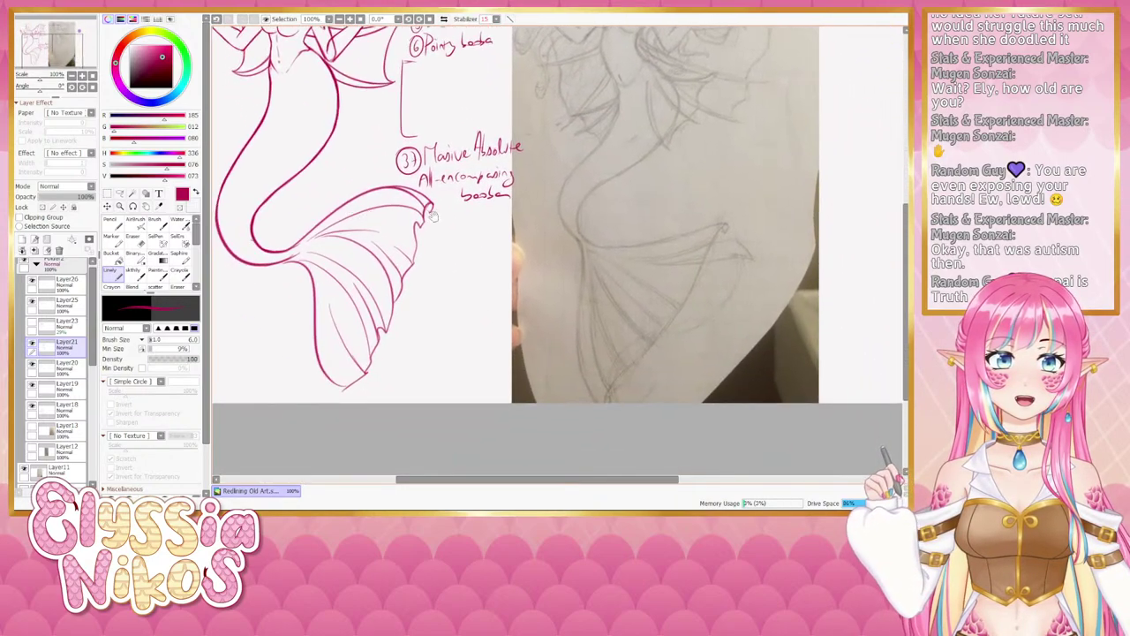
{"action": "left_click_drag", "start_coordinate": [457, 272], "coordinate": [460, 281]}
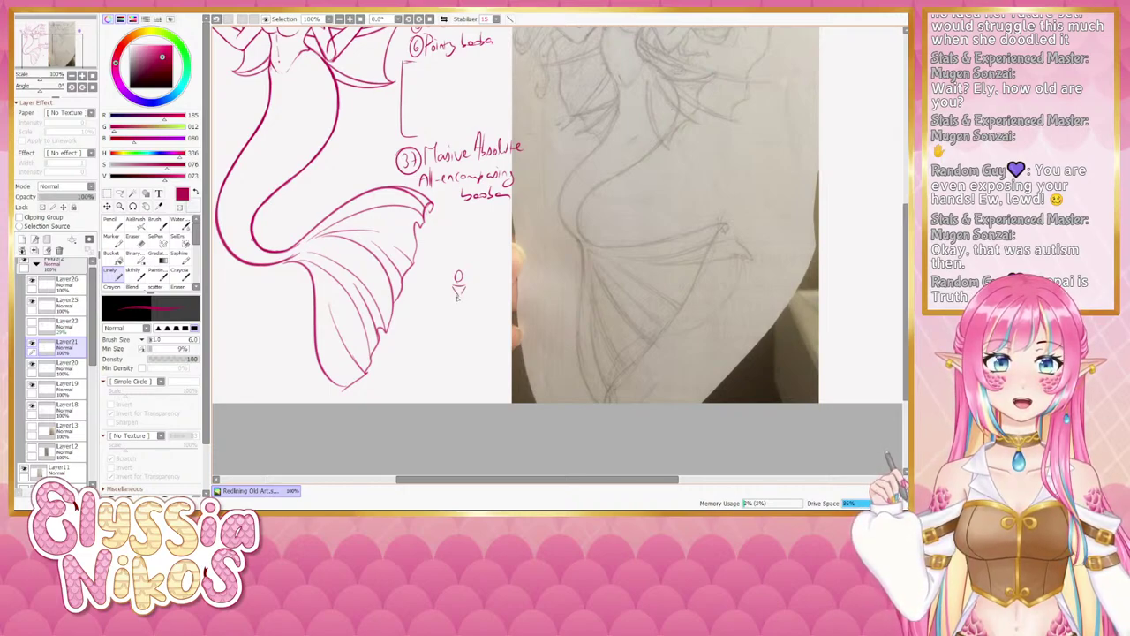
{"action": "key", "text": "ctrl+z"}
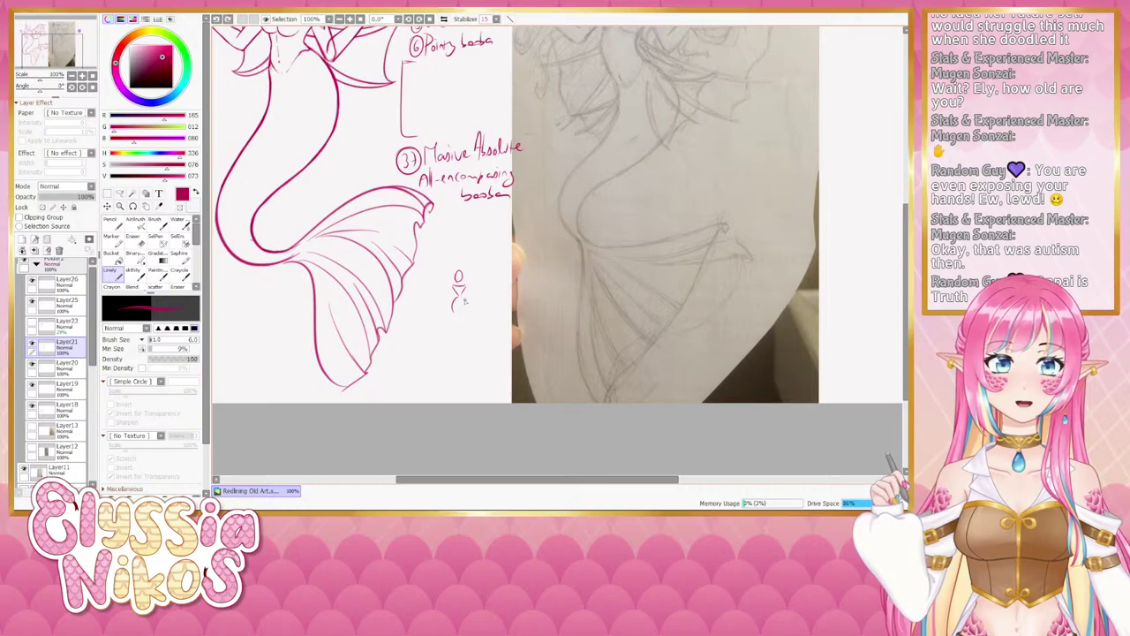
{"action": "left_click_drag", "start_coordinate": [460, 299], "coordinate": [457, 306]}
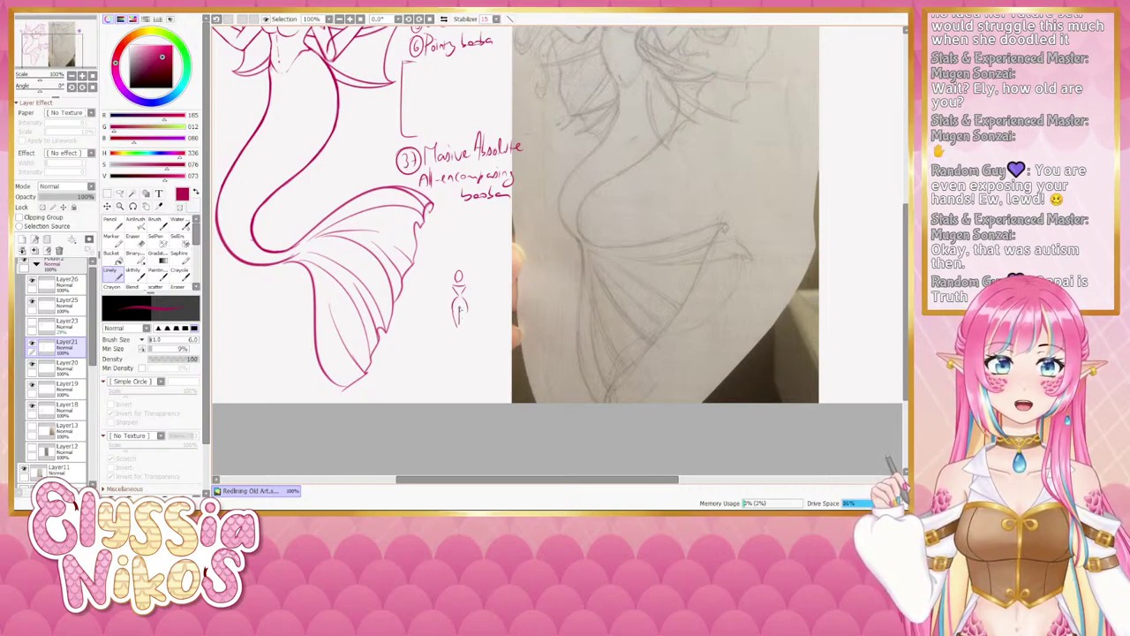
{"action": "mouse_move", "coordinate": [464, 314]}
{"action": "left_mouse_down"}
{"action": "mouse_move", "coordinate": [471, 332]}
{"action": "mouse_move", "coordinate": [461, 346]}
{"action": "left_mouse_up"}
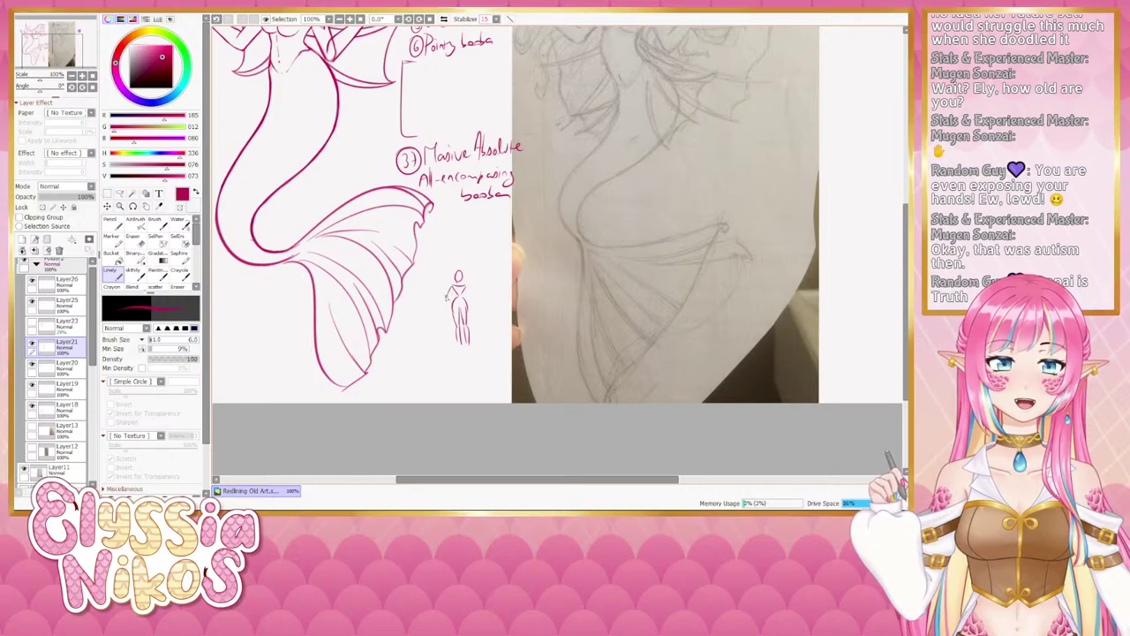
{"action": "key", "text": "ctrl+z"}
{"action": "left_click_drag", "start_coordinate": [453, 296], "coordinate": [457, 307]}
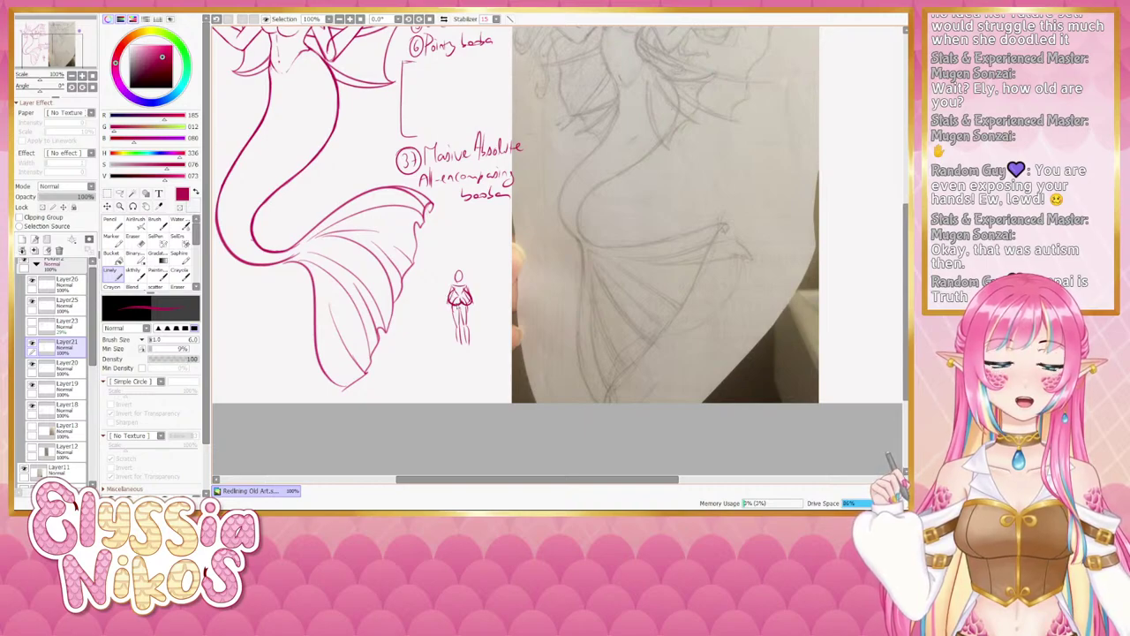
Erase the handwritten list and the small doodled figure around the mermaid with an enlarged eraser, and reselect the size 3 line brush.
{"action": "mouse_move", "coordinate": [468, 316]}
{"action": "left_mouse_down"}
{"action": "mouse_move", "coordinate": [437, 334]}
{"action": "mouse_move", "coordinate": [431, 302]}
{"action": "mouse_move", "coordinate": [446, 303]}
{"action": "mouse_move", "coordinate": [432, 300]}
{"action": "mouse_move", "coordinate": [446, 304]}
{"action": "mouse_move", "coordinate": [431, 309]}
{"action": "mouse_move", "coordinate": [420, 341]}
{"action": "mouse_move", "coordinate": [418, 306]}
{"action": "left_mouse_up"}
{"action": "key", "text": "]"}
{"action": "key", "text": "]"}
{"action": "key", "text": "]"}
{"action": "key", "text": "]"}
{"action": "key", "text": "]"}
{"action": "key", "text": "]"}
{"action": "key", "text": "]"}
{"action": "left_click_drag", "start_coordinate": [394, 360], "coordinate": [412, 347]}
{"action": "key", "text": "e"}
{"action": "left_click_drag", "start_coordinate": [421, 287], "coordinate": [396, 393]}
{"action": "mouse_move", "coordinate": [450, 264]}
{"action": "left_mouse_down"}
{"action": "mouse_move", "coordinate": [439, 279]}
{"action": "mouse_move", "coordinate": [369, 245]}
{"action": "mouse_move", "coordinate": [360, 156]}
{"action": "mouse_move", "coordinate": [378, 129]}
{"action": "mouse_move", "coordinate": [406, 256]}
{"action": "left_mouse_up"}
{"action": "mouse_move", "coordinate": [434, 197]}
{"action": "left_mouse_down"}
{"action": "mouse_move", "coordinate": [377, 262]}
{"action": "mouse_move", "coordinate": [362, 176]}
{"action": "left_mouse_up"}
{"action": "left_click_drag", "start_coordinate": [369, 235], "coordinate": [507, 261]}
{"action": "left_click", "coordinate": [135, 276]}
{"action": "left_click_drag", "start_coordinate": [348, 294], "coordinate": [360, 293]}
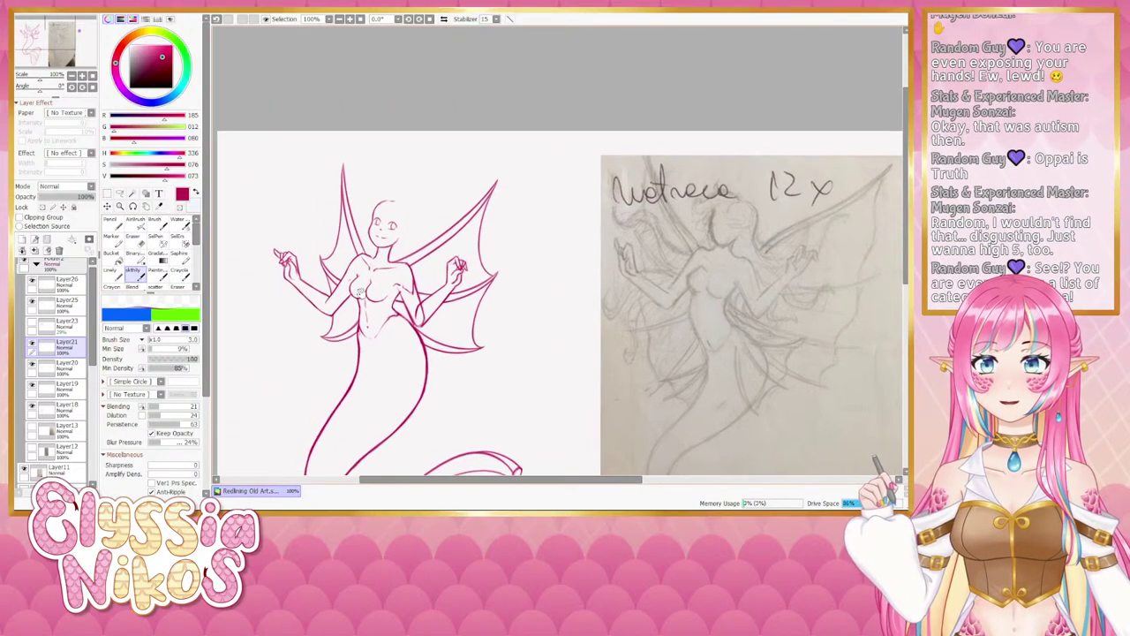
Check the figure's balance by mirroring the canvas view and back, and by hiding and reshowing Layer21.
{"action": "left_click", "coordinate": [445, 20]}
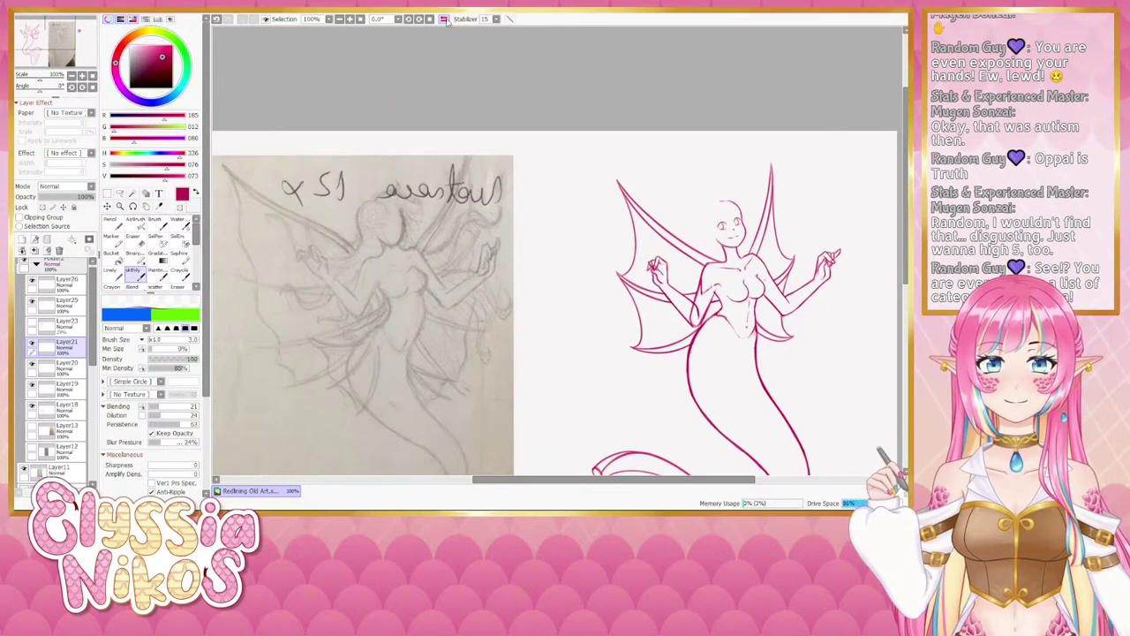
{"action": "left_click", "coordinate": [445, 20]}
{"action": "left_click", "coordinate": [33, 344]}
{"action": "left_click", "coordinate": [33, 345]}
{"action": "left_click", "coordinate": [32, 344]}
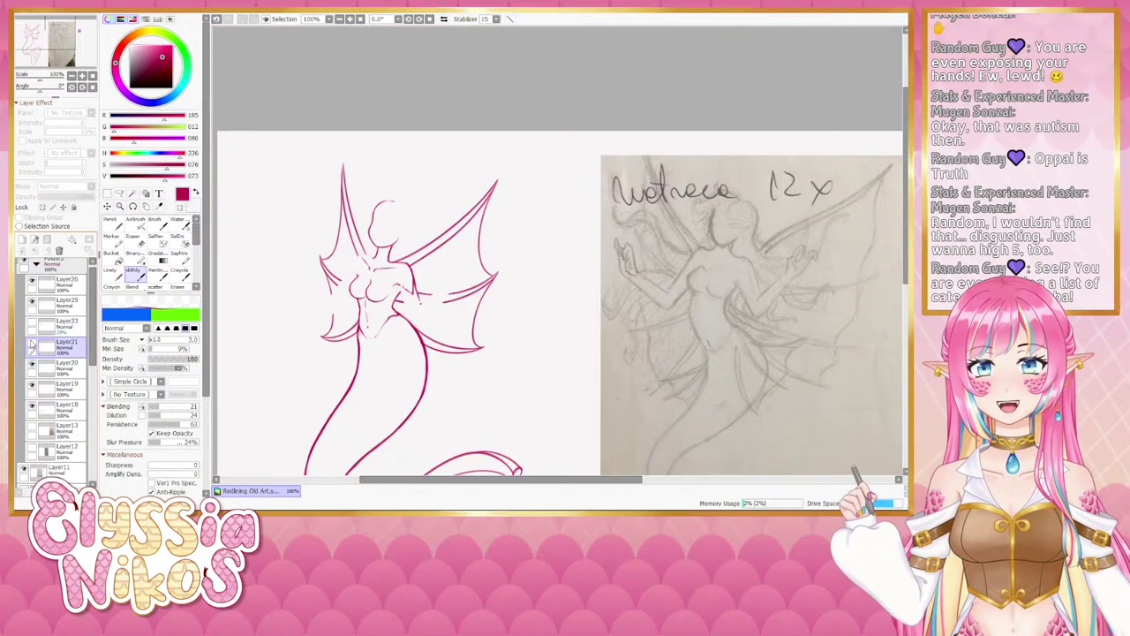
{"action": "left_click", "coordinate": [32, 344]}
{"action": "left_click_drag", "start_coordinate": [281, 221], "coordinate": [292, 169]}
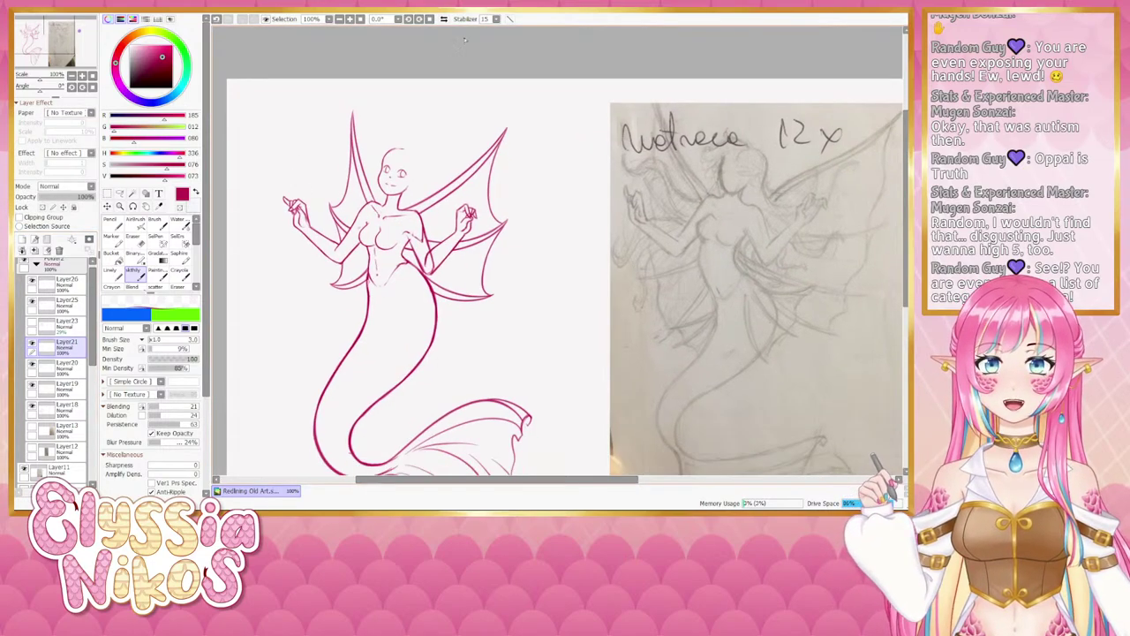
{"action": "left_click", "coordinate": [444, 19]}
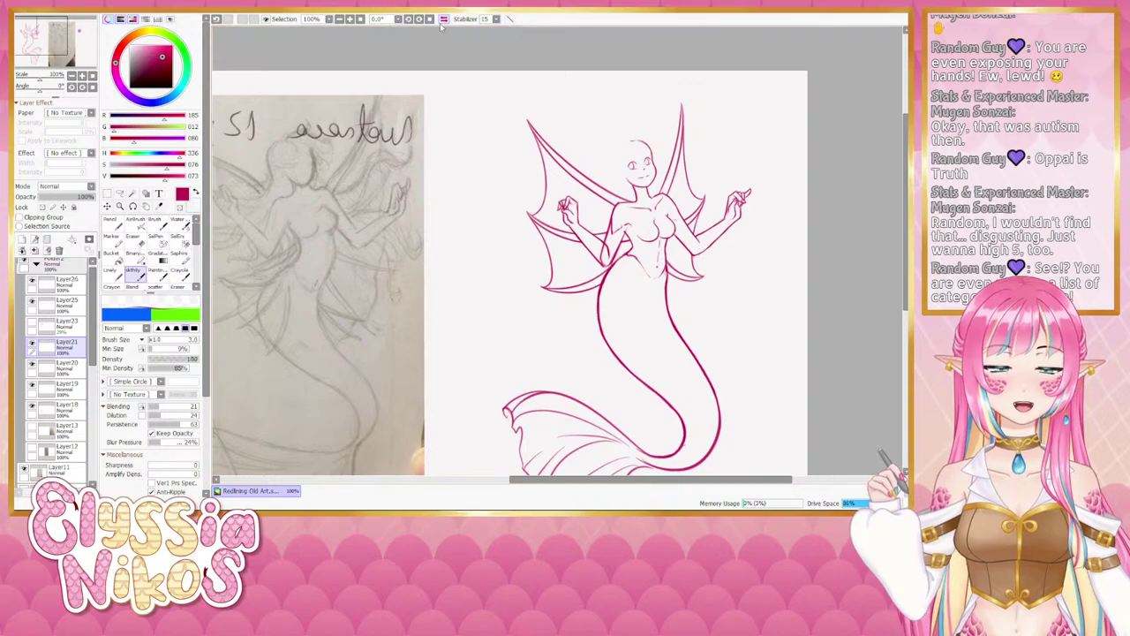
{"action": "left_click", "coordinate": [444, 20]}
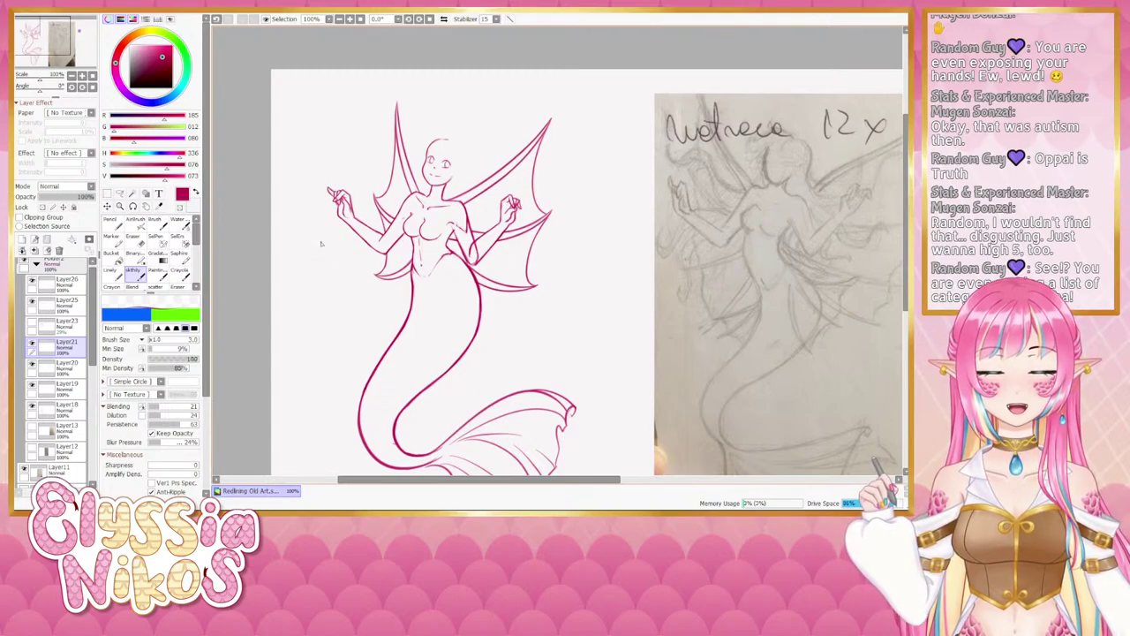
Compare the tail fin and whole figure with the pencil sketch, and toggle Layer21's visibility off and on.
{"action": "left_click_drag", "start_coordinate": [548, 325], "coordinate": [403, 162]}
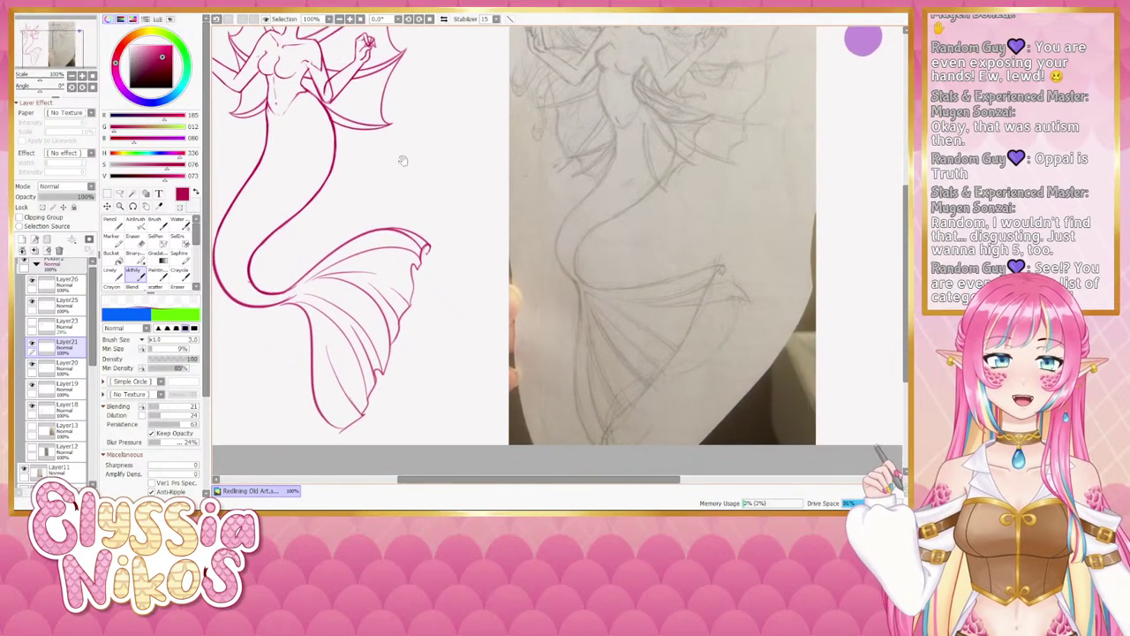
{"action": "mouse_move", "coordinate": [516, 281]}
{"action": "left_mouse_down"}
{"action": "mouse_move", "coordinate": [524, 321]}
{"action": "mouse_move", "coordinate": [481, 309]}
{"action": "mouse_move", "coordinate": [536, 275]}
{"action": "mouse_move", "coordinate": [507, 327]}
{"action": "left_mouse_up"}
{"action": "key", "text": "ctrl+z"}
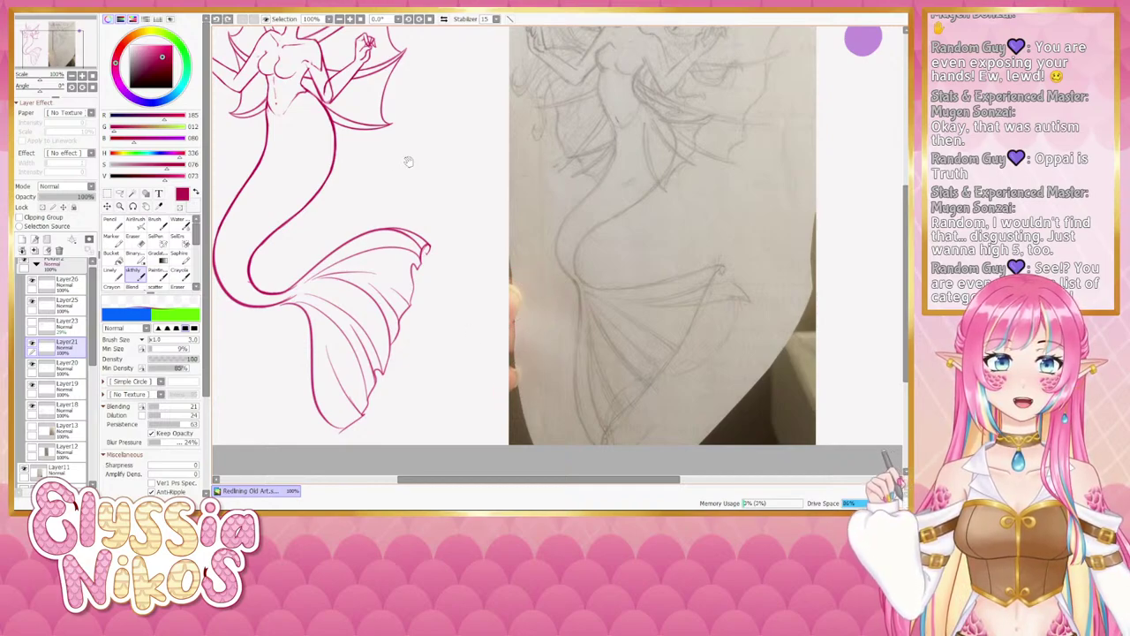
{"action": "mouse_move", "coordinate": [421, 49]}
{"action": "left_mouse_down"}
{"action": "mouse_move", "coordinate": [426, 257]}
{"action": "mouse_move", "coordinate": [479, 220]}
{"action": "left_mouse_up"}
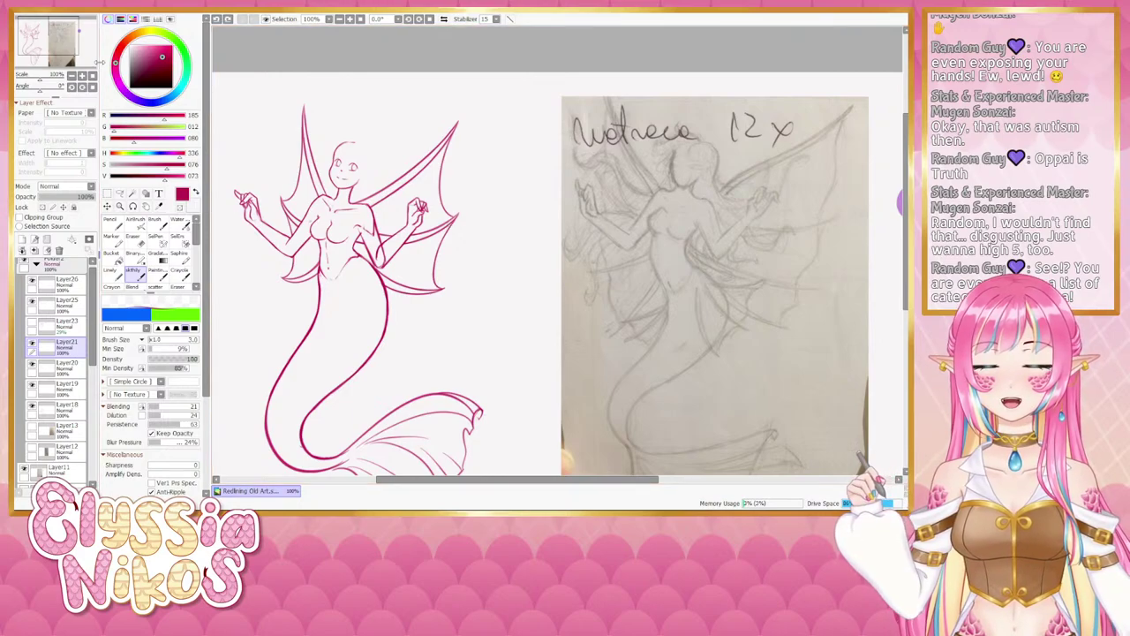
{"action": "left_click_drag", "start_coordinate": [237, 215], "coordinate": [367, 196]}
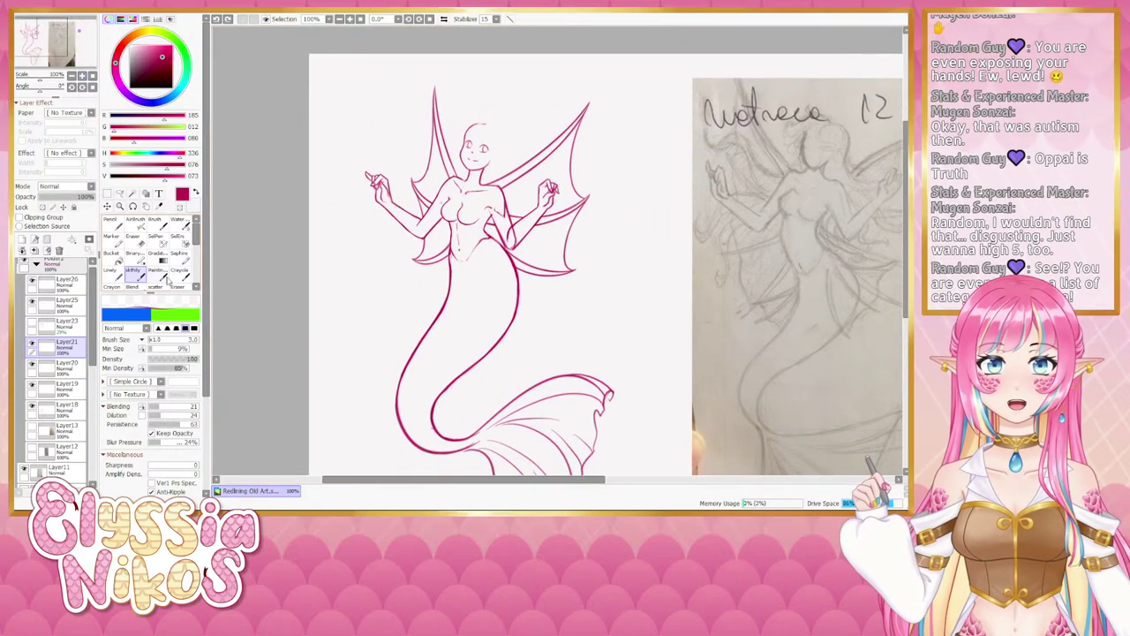
{"action": "left_click", "coordinate": [31, 346]}
{"action": "left_click", "coordinate": [32, 346]}
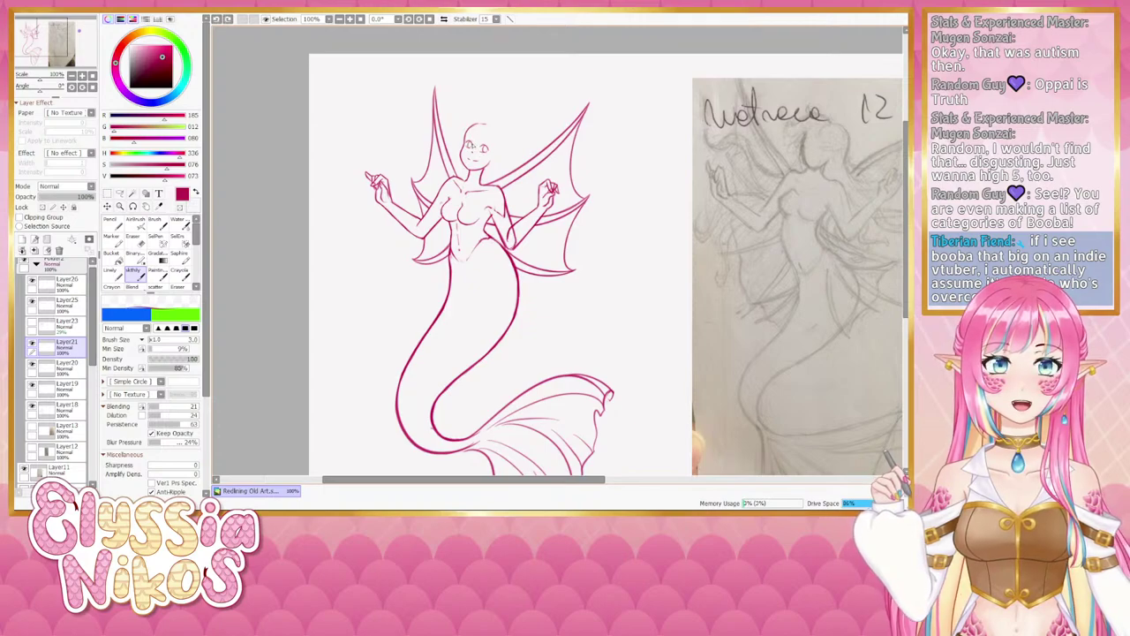
Try a few small line strokes around the mermaid's eye and neck, undoing each attempt.
{"action": "key", "text": "ctrl+z"}
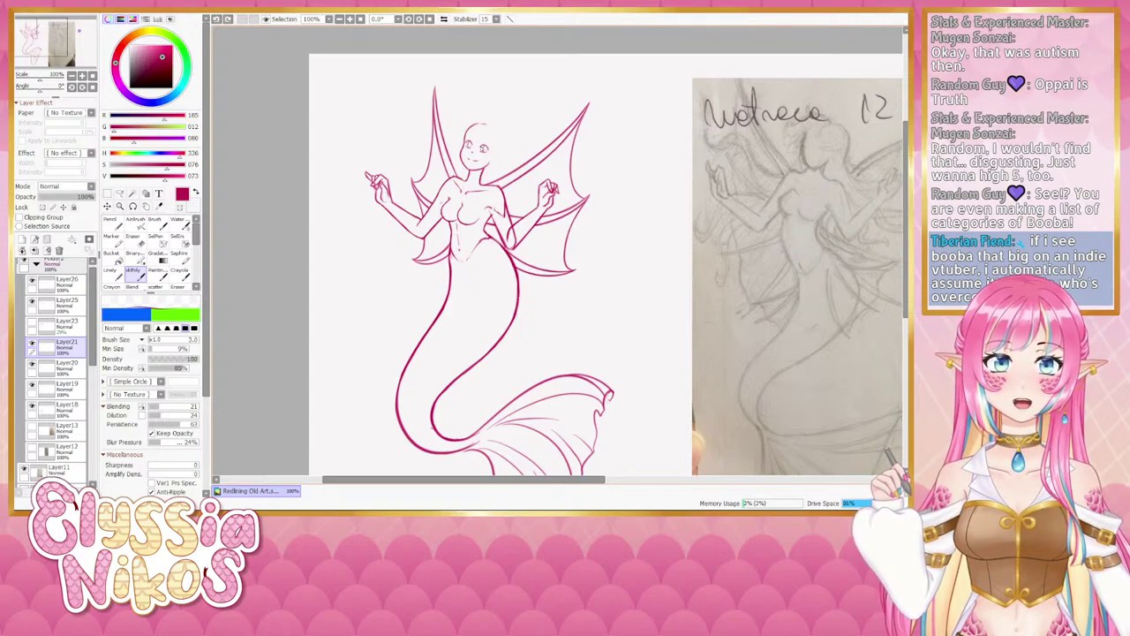
{"action": "left_click_drag", "start_coordinate": [489, 153], "coordinate": [489, 156]}
{"action": "key", "text": "ctrl+z"}
{"action": "key", "text": "ctrl+z"}
{"action": "key", "text": "ctrl+z"}
{"action": "key", "text": "ctrl+z"}
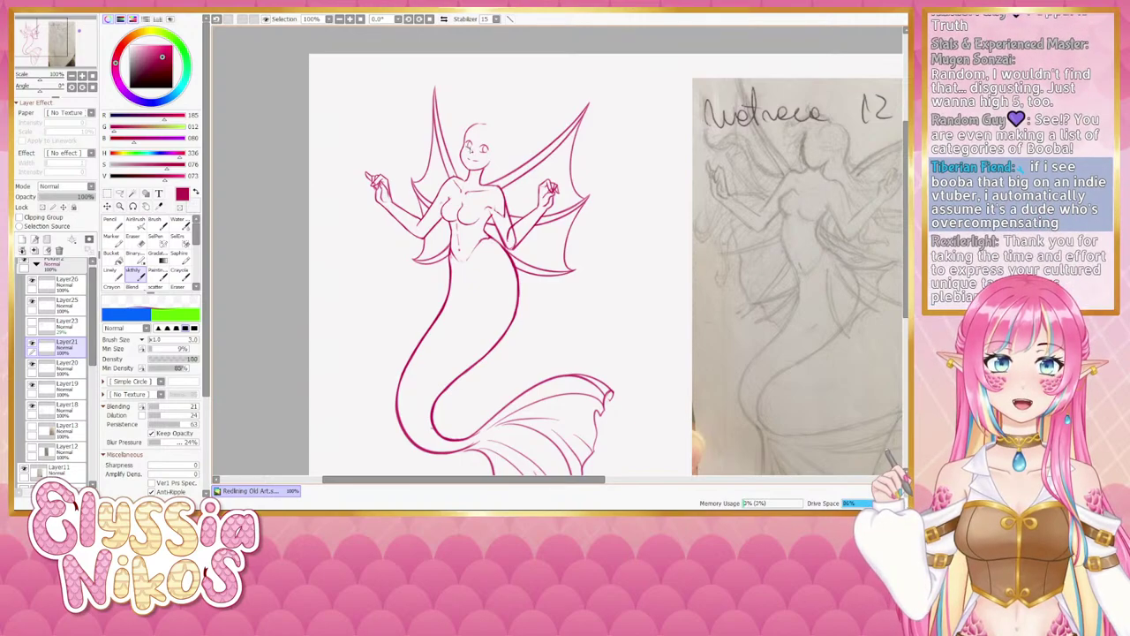
{"action": "mouse_move", "coordinate": [483, 171]}
{"action": "left_mouse_down"}
{"action": "mouse_move", "coordinate": [477, 191]}
{"action": "mouse_move", "coordinate": [497, 190]}
{"action": "mouse_move", "coordinate": [496, 172]}
{"action": "mouse_move", "coordinate": [491, 202]}
{"action": "left_mouse_up"}
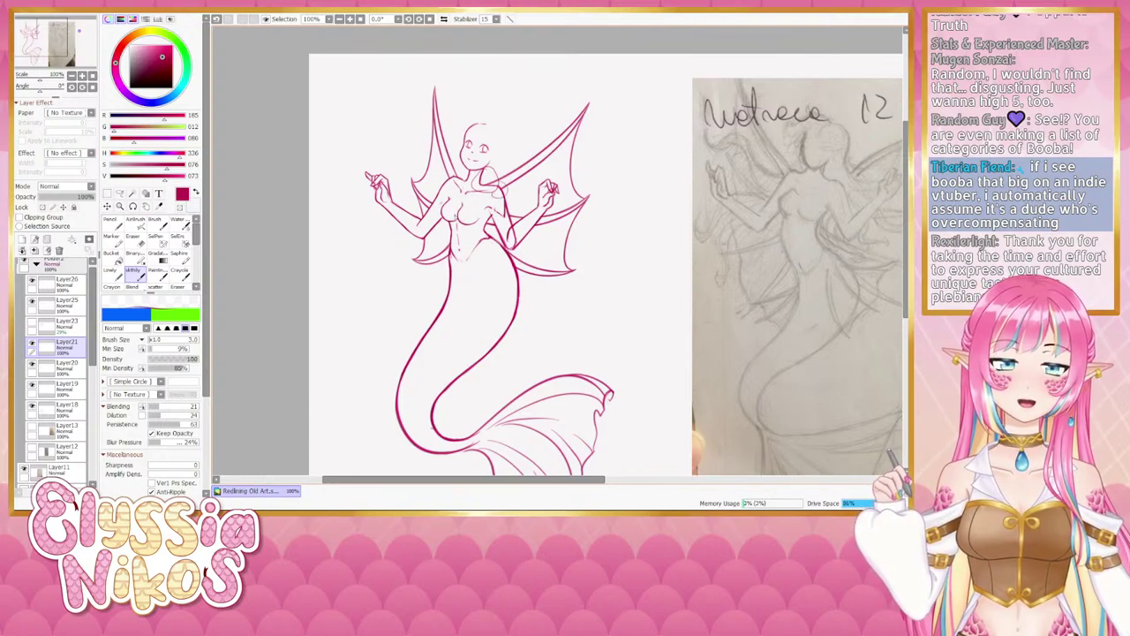
{"action": "key", "text": "ctrl+z"}
{"action": "key", "text": "ctrl+z"}
{"action": "key", "text": "ctrl+z"}
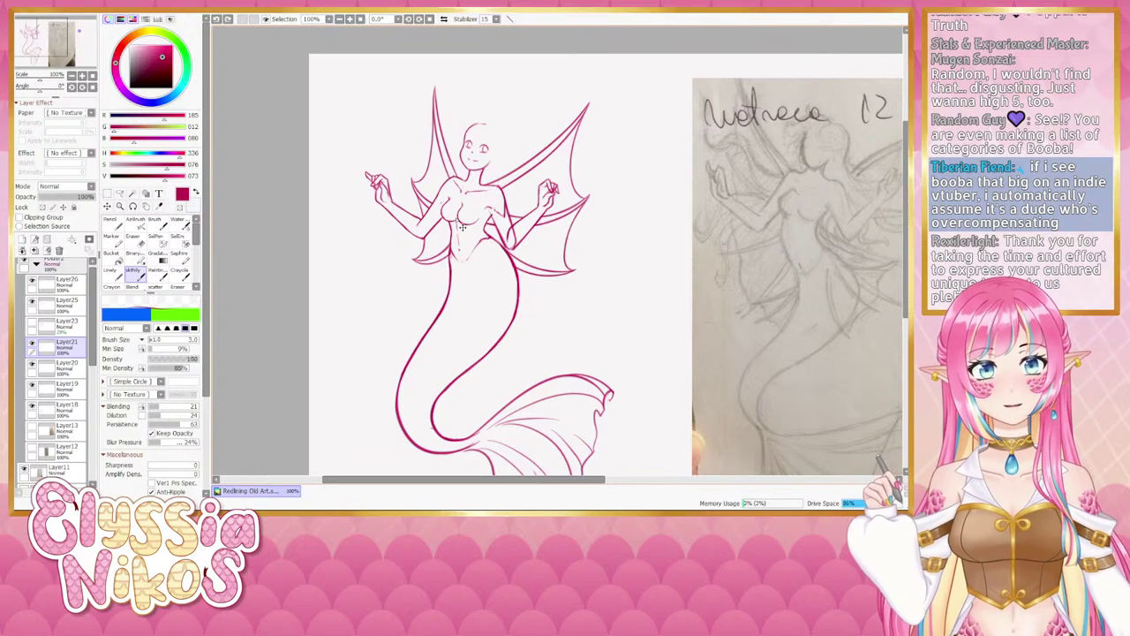
Trim the line work beside the mermaid's eye with a size 3 eraser, compare before and after, and return to the line brush.
{"action": "left_click_drag", "start_coordinate": [496, 168], "coordinate": [479, 167]}
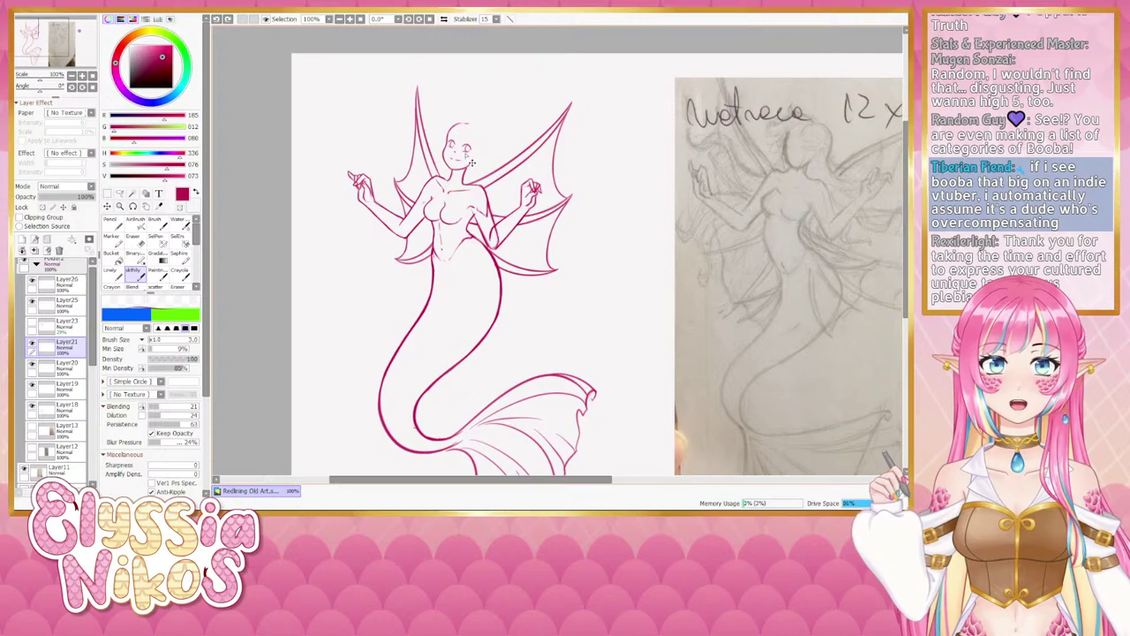
{"action": "left_click", "coordinate": [228, 19]}
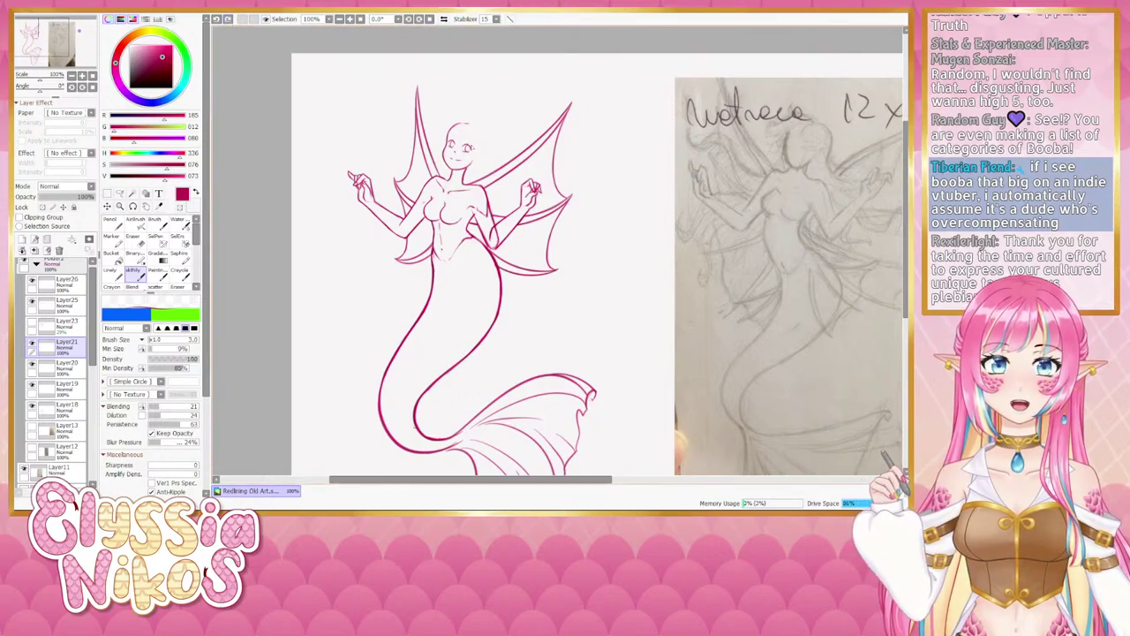
{"action": "key", "text": "e"}
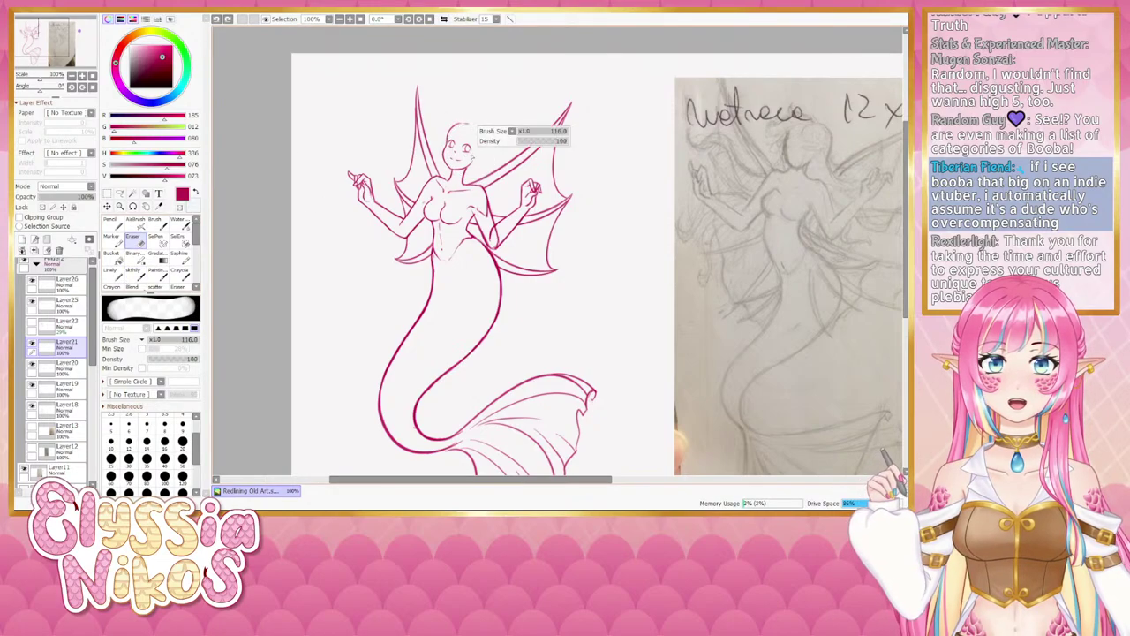
{"action": "key", "text": "ctrl+y"}
{"action": "key", "text": "ctrl+z"}
{"action": "key", "text": "ctrl+y"}
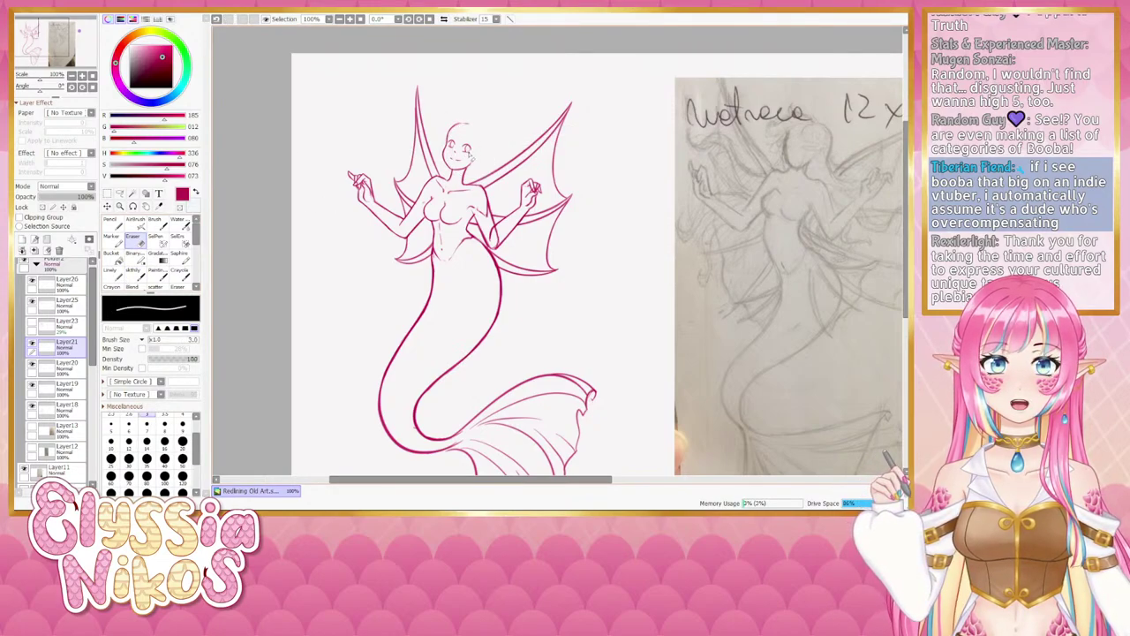
{"action": "key", "text": "ctrl+z"}
{"action": "key", "text": "ctrl+y"}
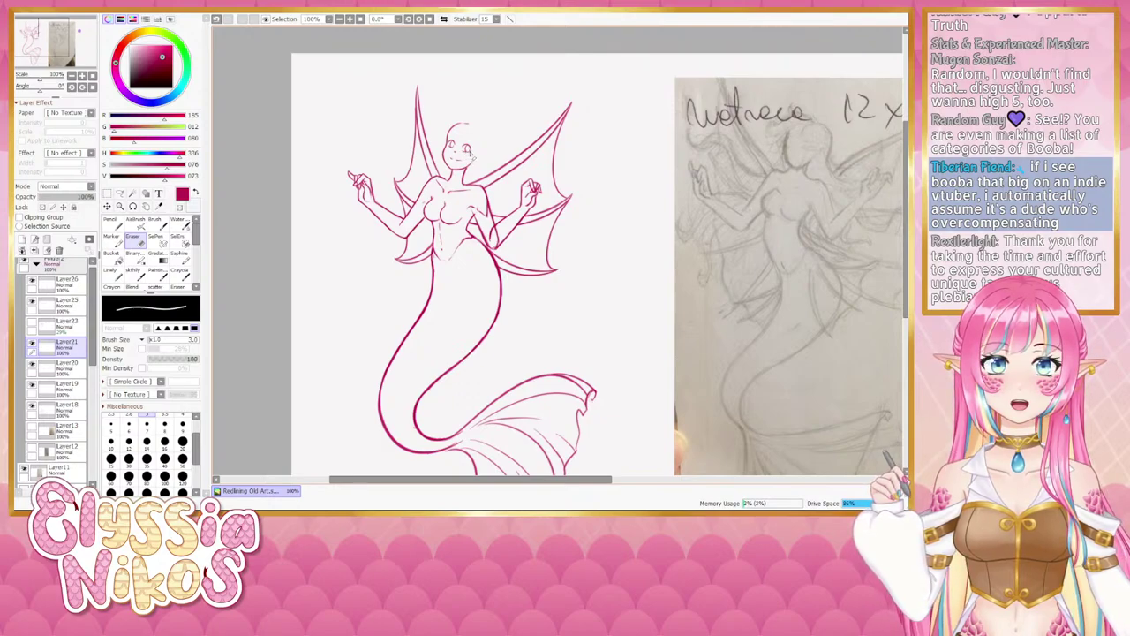
{"action": "left_click", "coordinate": [134, 273]}
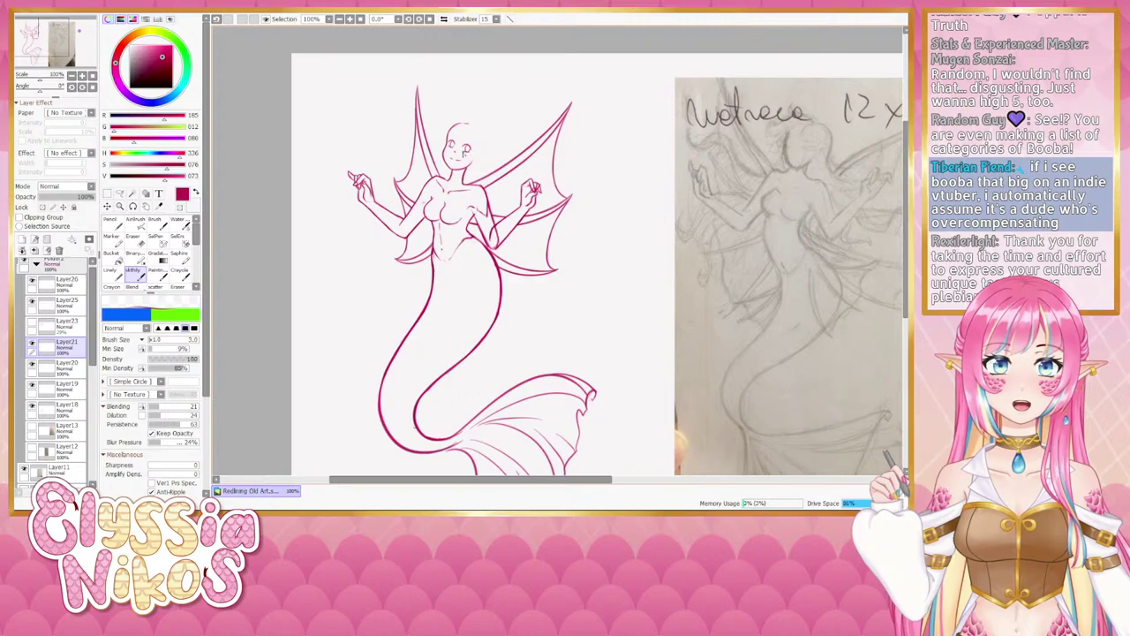
Refine the same eye by alternating a size 4 eraser with the line brush.
{"action": "key", "text": "e"}
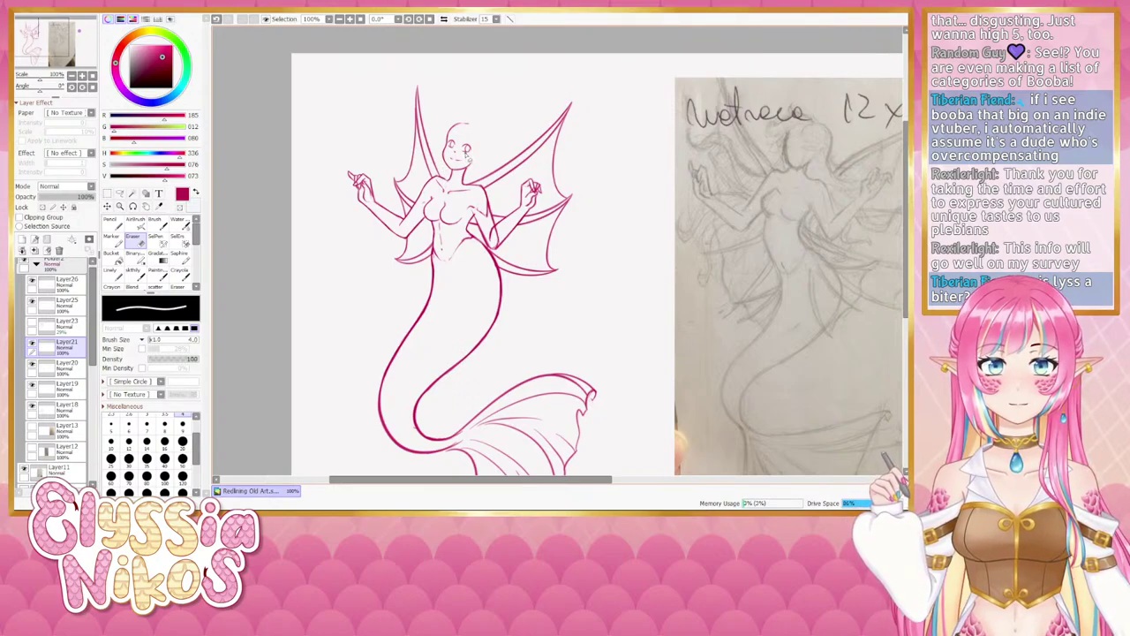
{"action": "key", "text": "ctrl+z"}
{"action": "key", "text": "ctrl+y"}
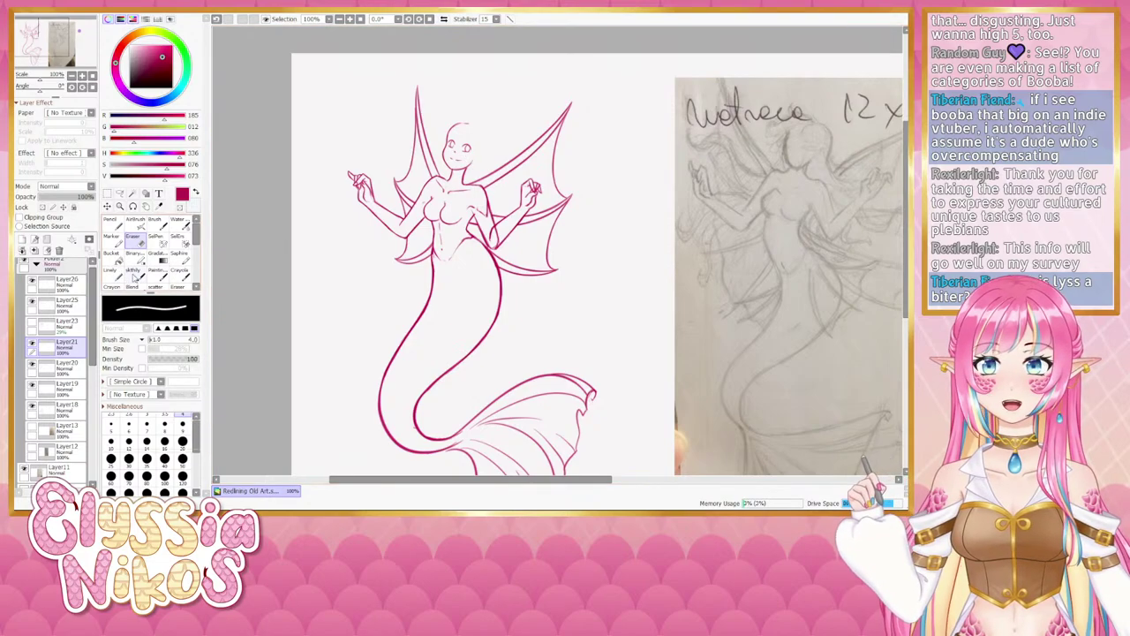
{"action": "key", "text": "n"}
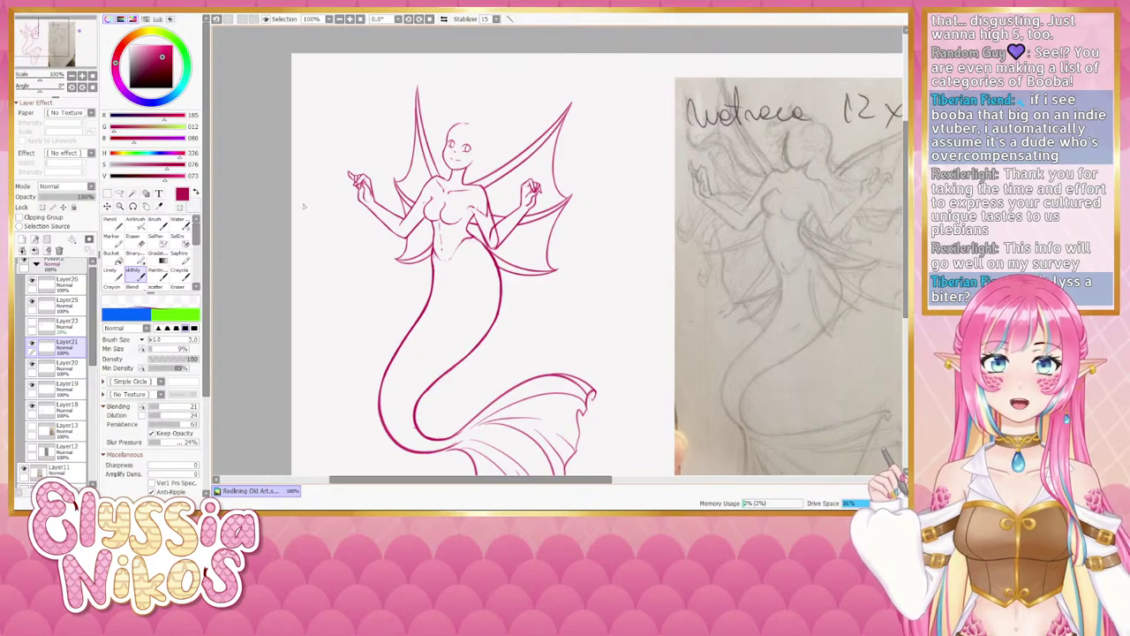
{"action": "key", "text": "e"}
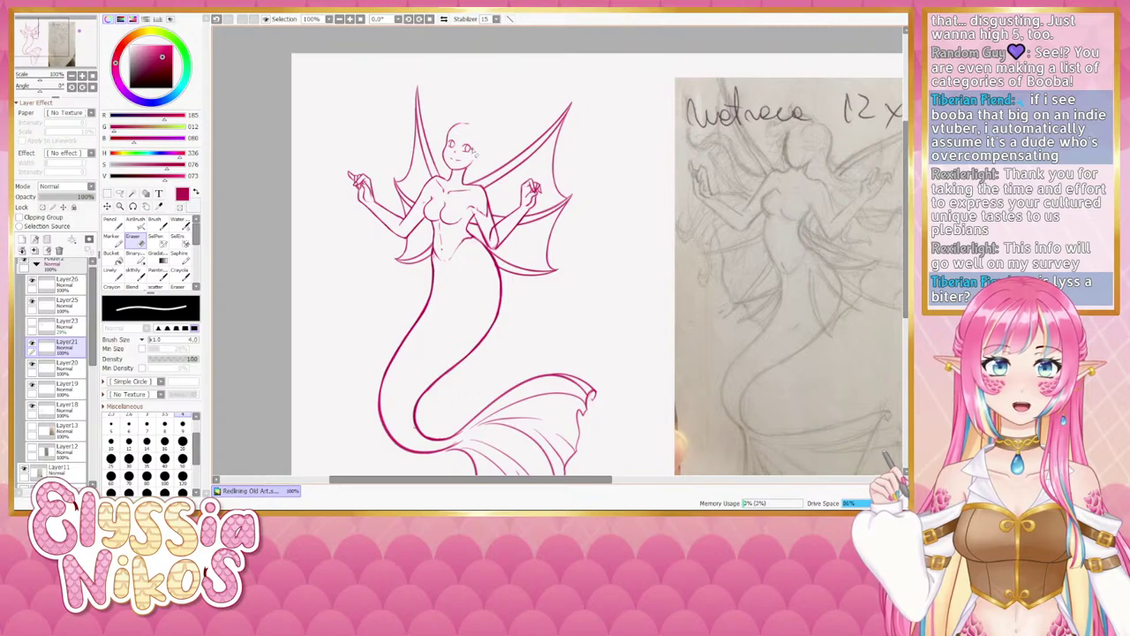
{"action": "left_click", "coordinate": [136, 277]}
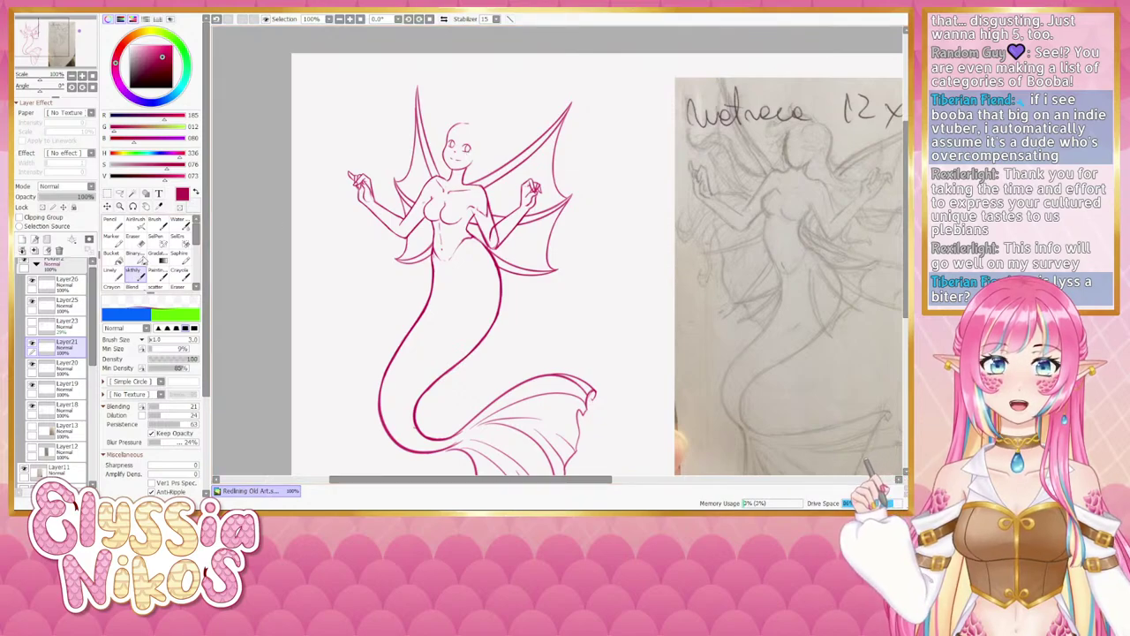
Check the face in a mirrored view, toggle Layer20 and Layer19 to identify their lines, and make Layer19 active.
{"action": "left_click", "coordinate": [444, 19]}
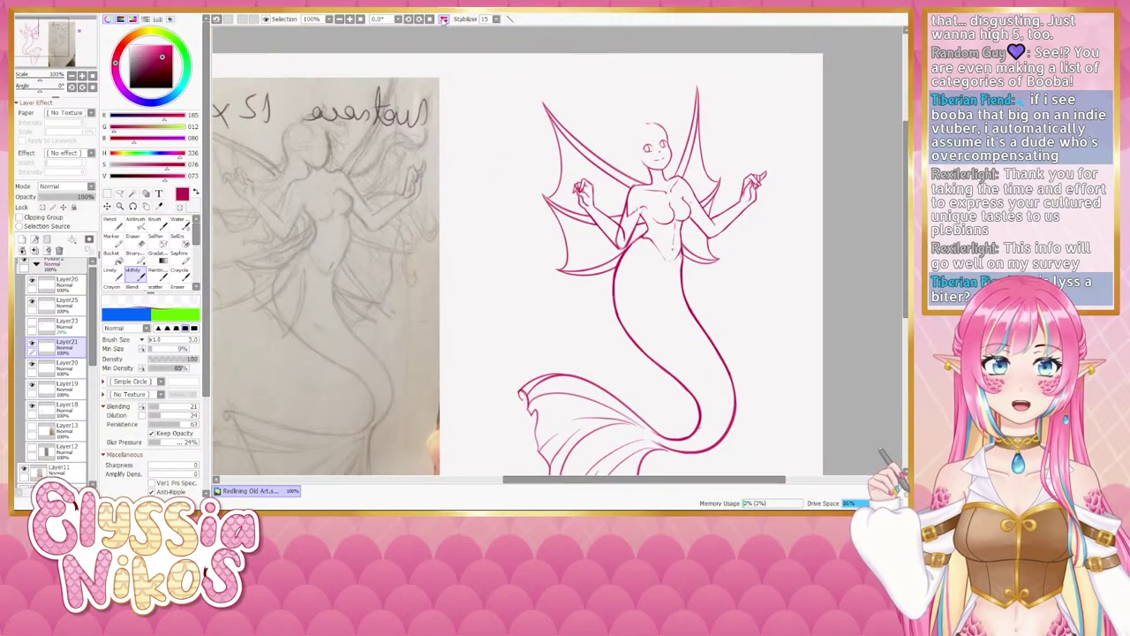
{"action": "left_click", "coordinate": [443, 18]}
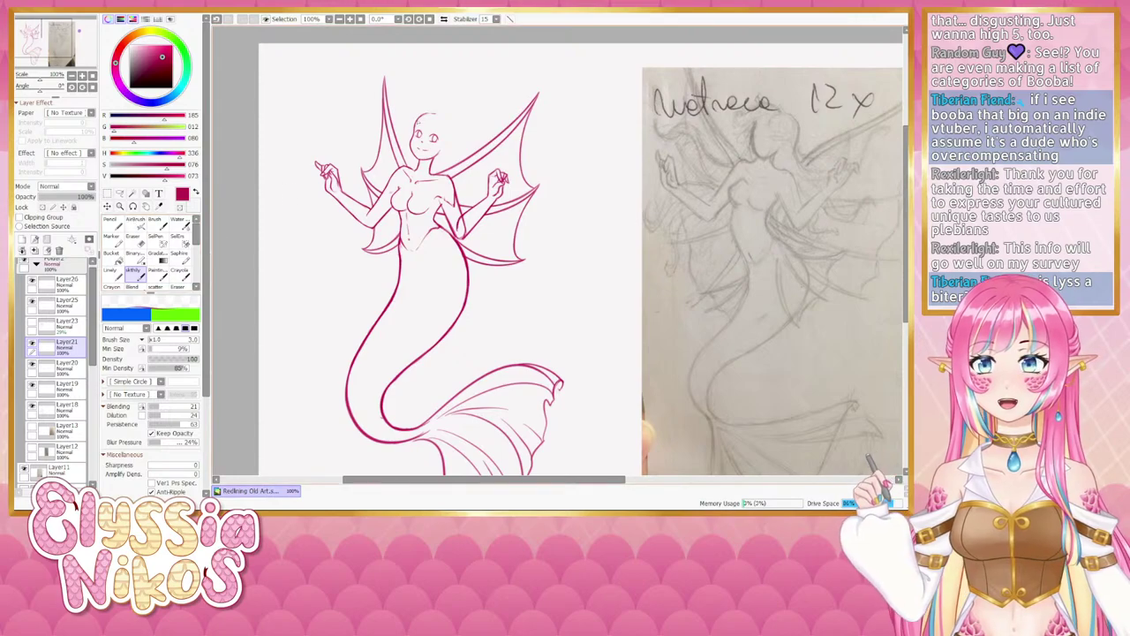
{"action": "left_click", "coordinate": [33, 364]}
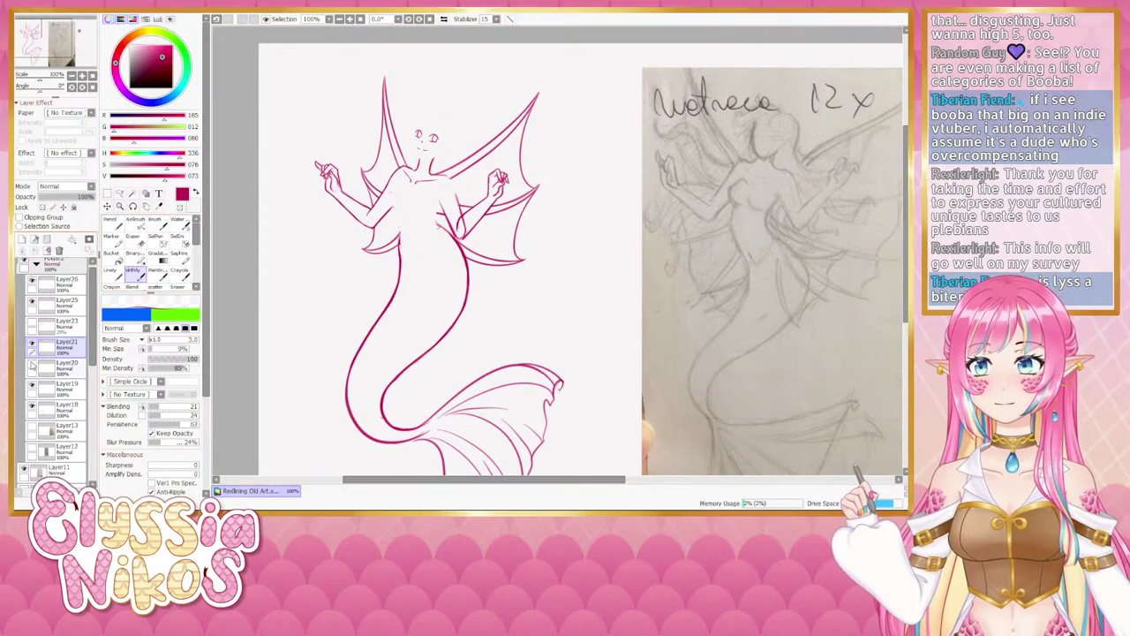
{"action": "left_click", "coordinate": [33, 364]}
{"action": "left_click", "coordinate": [32, 385]}
{"action": "left_click", "coordinate": [32, 385]}
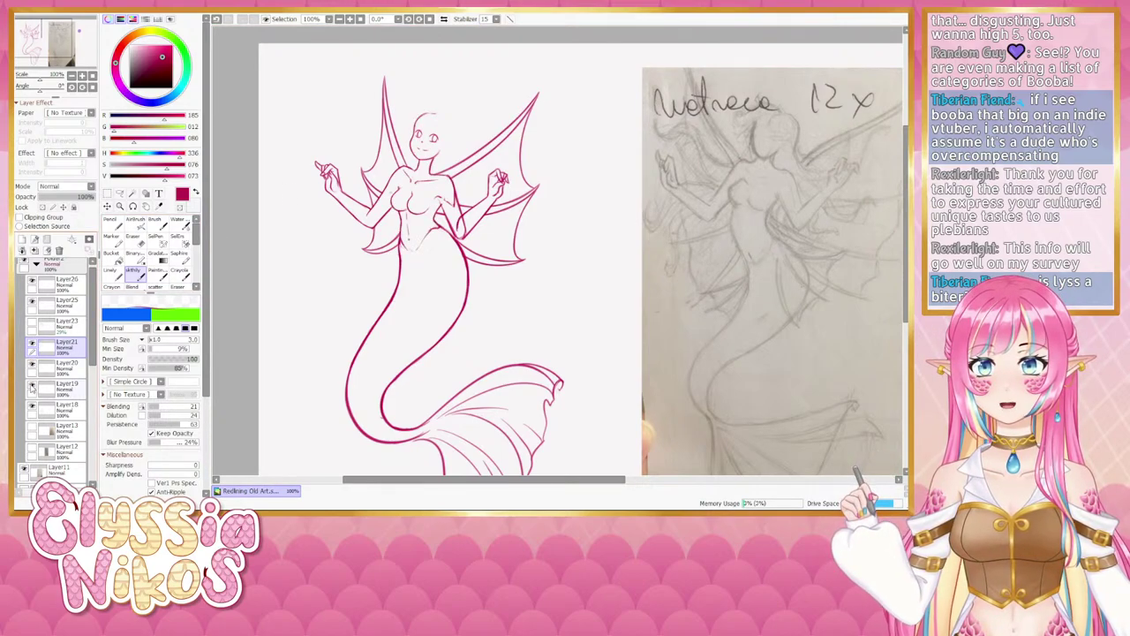
{"action": "left_click", "coordinate": [44, 390]}
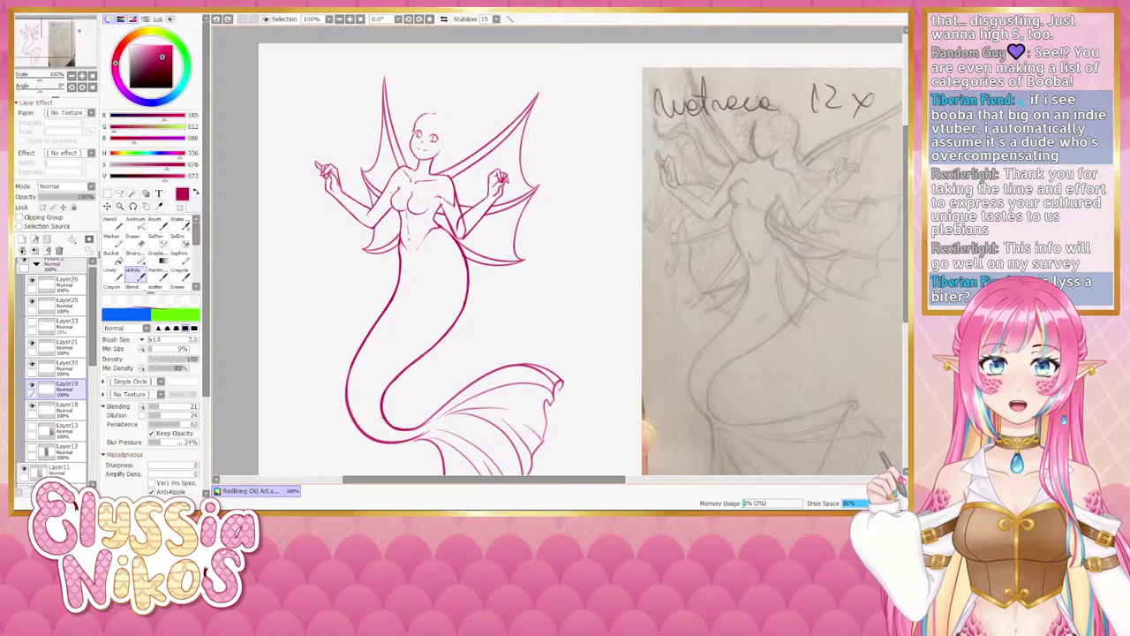
Try short line strokes over the mermaid's eyes on Layer19 and undo them.
{"action": "left_click_drag", "start_coordinate": [414, 129], "coordinate": [419, 136]}
{"action": "key", "text": "ctrl+z"}
{"action": "key", "text": "ctrl+z"}
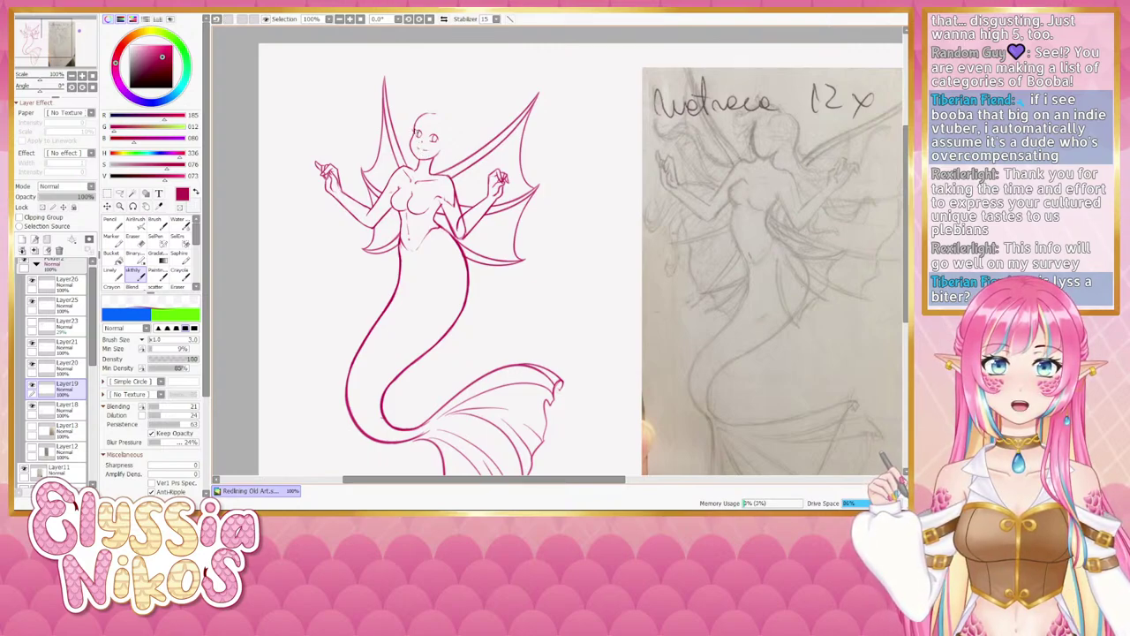
{"action": "key", "text": "ctrl+z"}
{"action": "left_click_drag", "start_coordinate": [415, 129], "coordinate": [443, 141]}
{"action": "key", "text": "ctrl+z"}
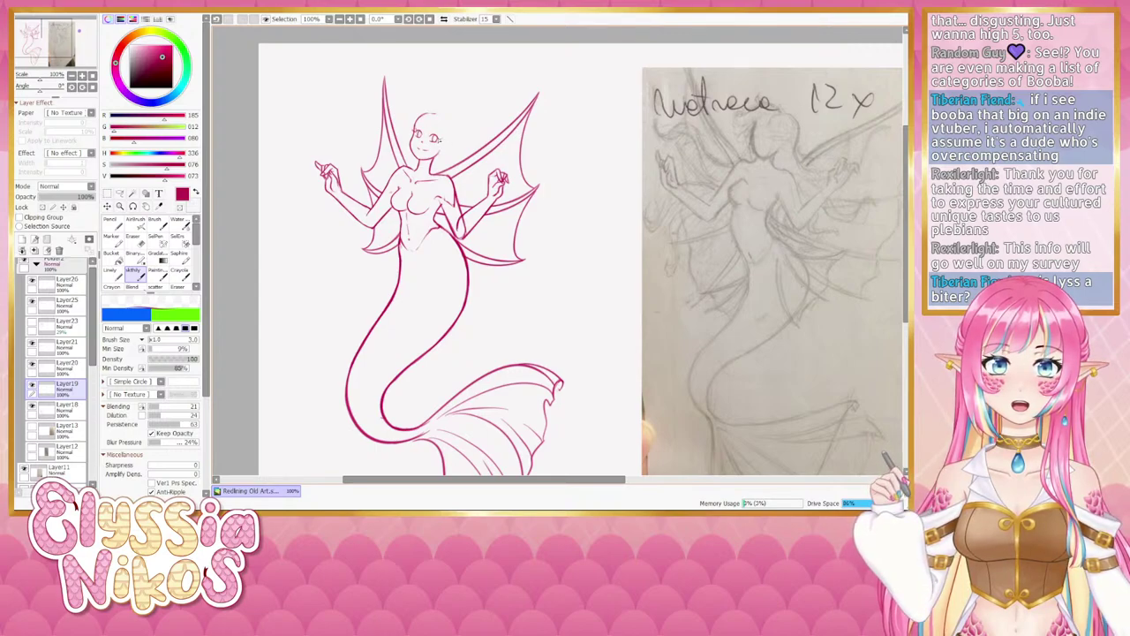
{"action": "key", "text": "ctrl+z"}
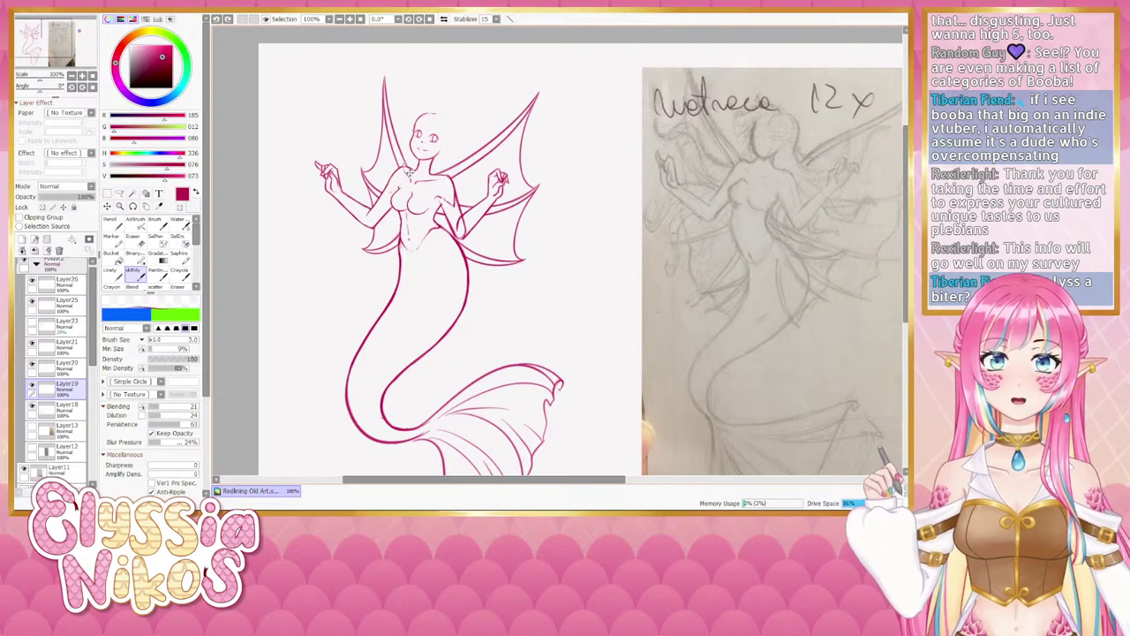
Show Layer23 with the faint sketch of the hair and extra fins over the line art.
{"action": "left_click_drag", "start_coordinate": [410, 173], "coordinate": [397, 168]}
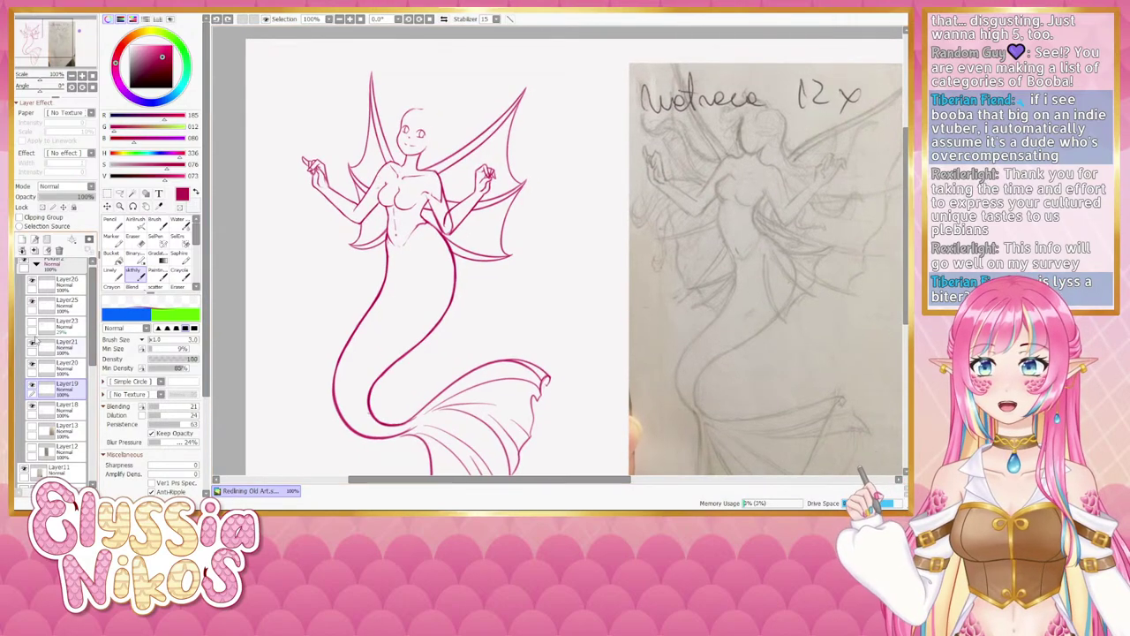
{"action": "left_click", "coordinate": [33, 324]}
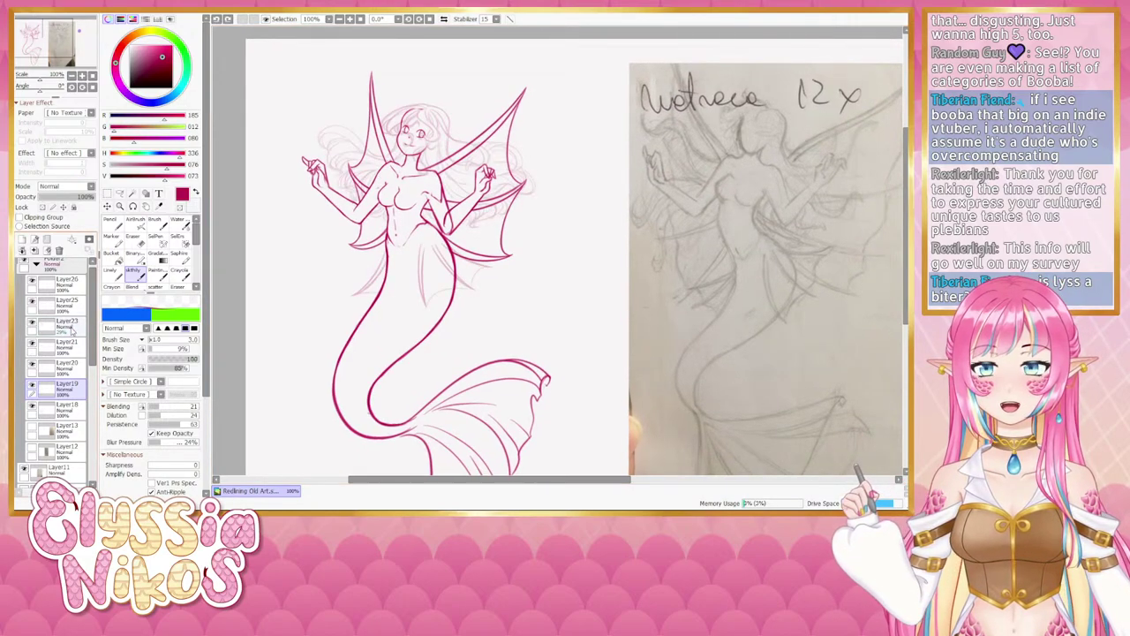
Raise Layer23's opacity to 100% and try a free transform on the whole hair and fin sketch.
{"action": "left_click", "coordinate": [74, 333]}
{"action": "left_click_drag", "start_coordinate": [90, 196], "coordinate": [100, 202]}
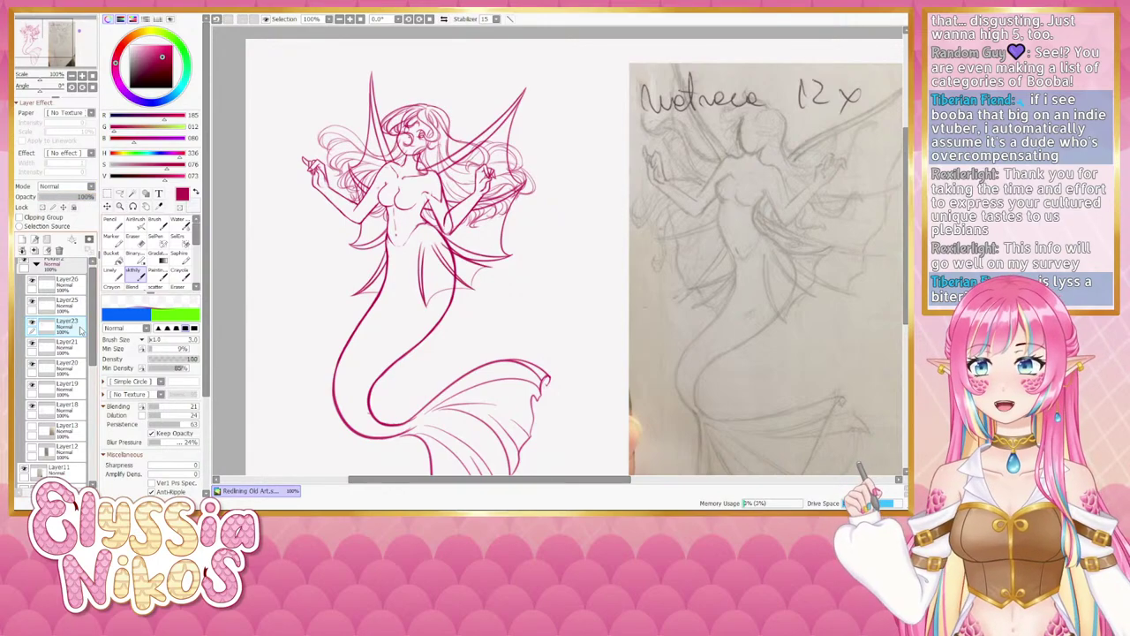
{"action": "key", "text": "ctrl+t"}
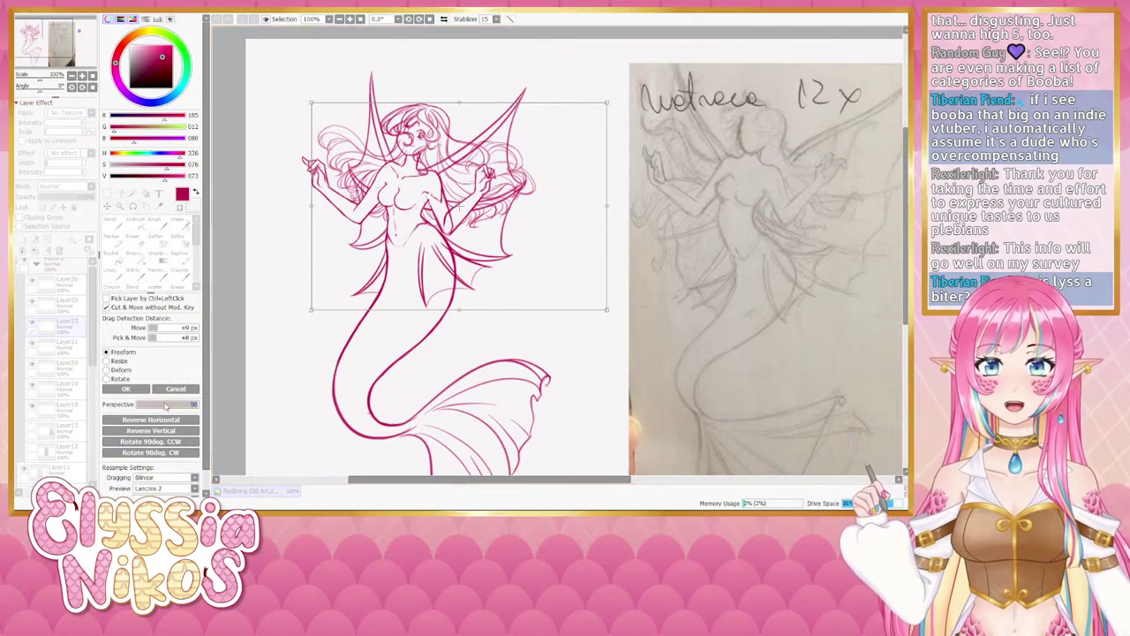
{"action": "left_click", "coordinate": [176, 389]}
Lasso the hair sketch around the upper body, then rotate it slightly clockwise and shift it to fit the mermaid's head.
{"action": "left_click", "coordinate": [120, 193]}
{"action": "mouse_move", "coordinate": [454, 65]}
{"action": "left_mouse_down"}
{"action": "mouse_move", "coordinate": [318, 85]}
{"action": "mouse_move", "coordinate": [287, 210]}
{"action": "mouse_move", "coordinate": [309, 234]}
{"action": "mouse_move", "coordinate": [400, 245]}
{"action": "left_mouse_up"}
{"action": "mouse_move", "coordinate": [497, 250]}
{"action": "left_mouse_down"}
{"action": "mouse_move", "coordinate": [619, 159]}
{"action": "mouse_move", "coordinate": [537, 69]}
{"action": "left_mouse_up"}
{"action": "key", "text": "ctrl+t"}
{"action": "left_click_drag", "start_coordinate": [570, 268], "coordinate": [547, 261]}
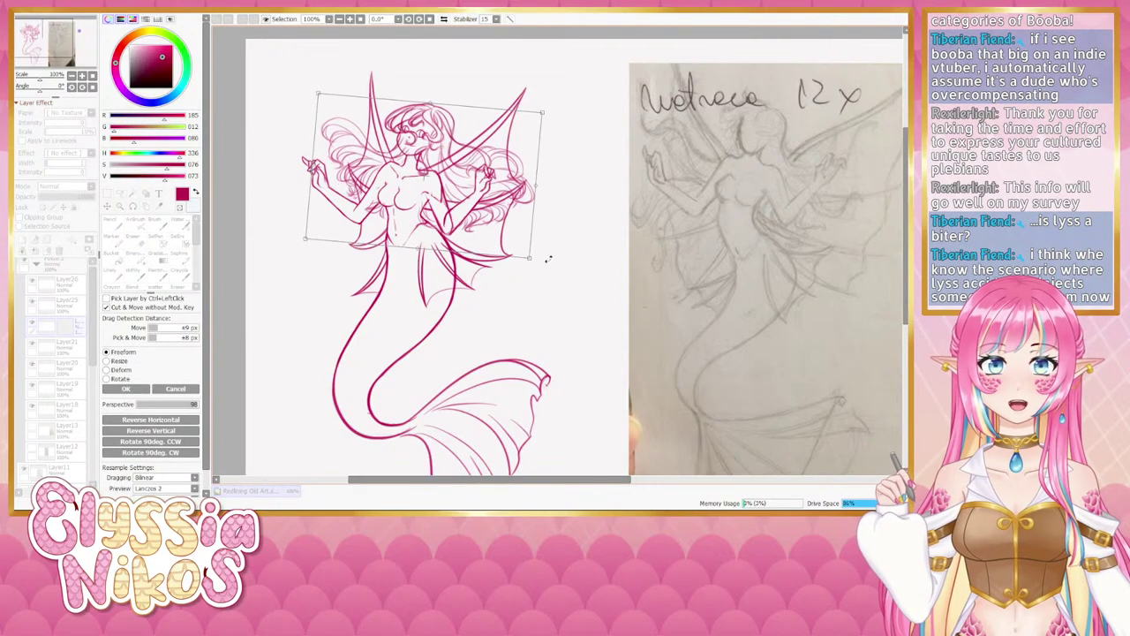
{"action": "left_click_drag", "start_coordinate": [448, 195], "coordinate": [439, 200]}
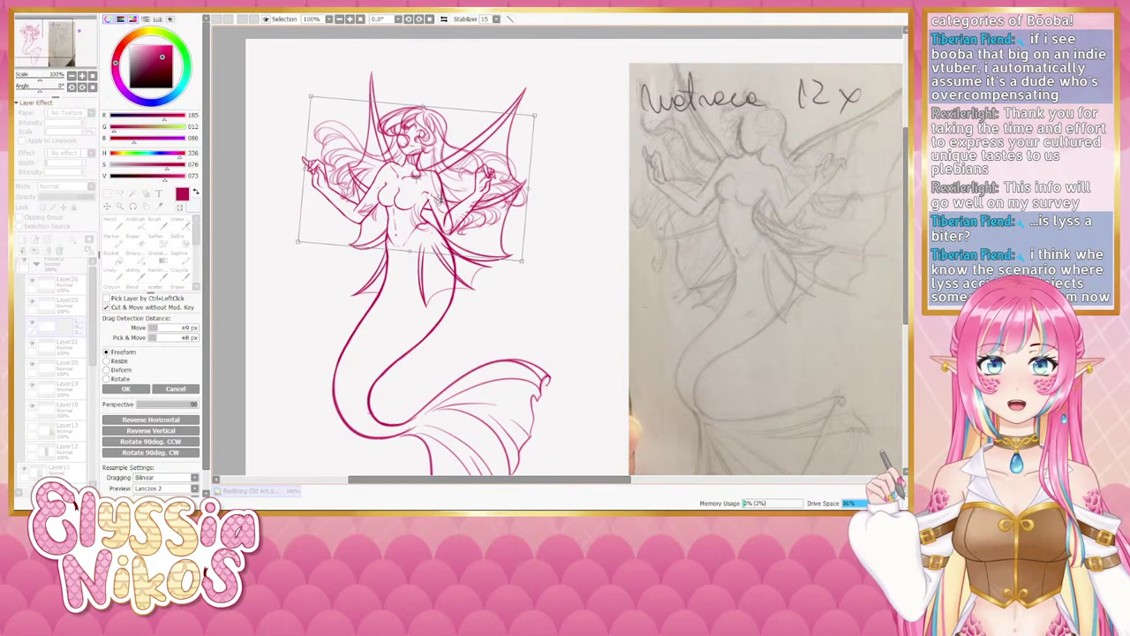
{"action": "left_click_drag", "start_coordinate": [536, 303], "coordinate": [532, 307]}
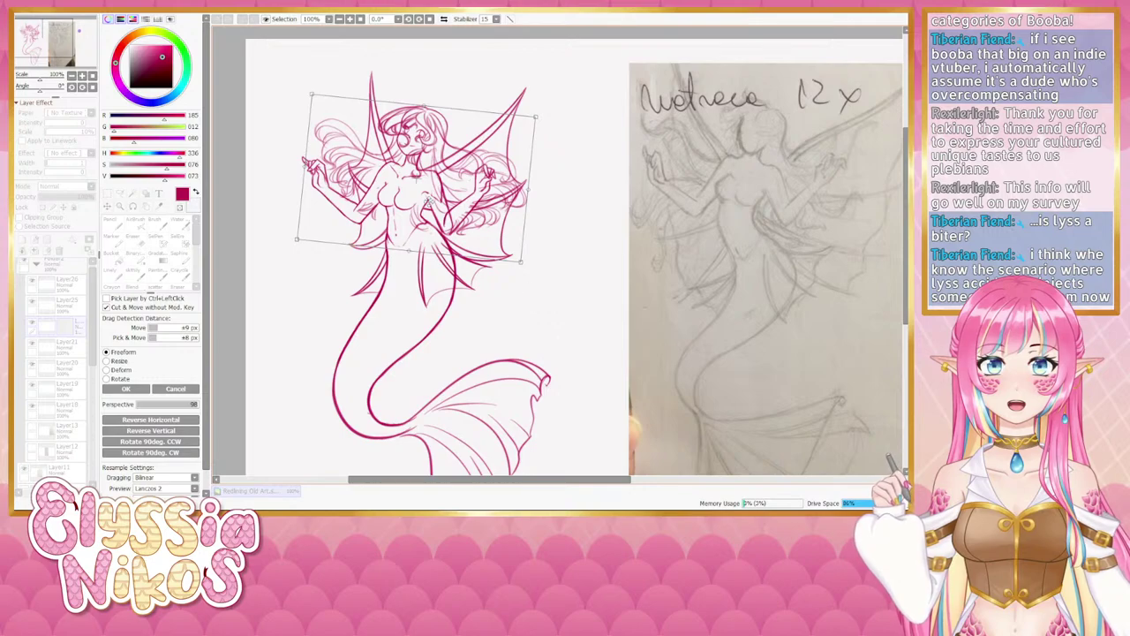
{"action": "left_click_drag", "start_coordinate": [429, 202], "coordinate": [432, 205]}
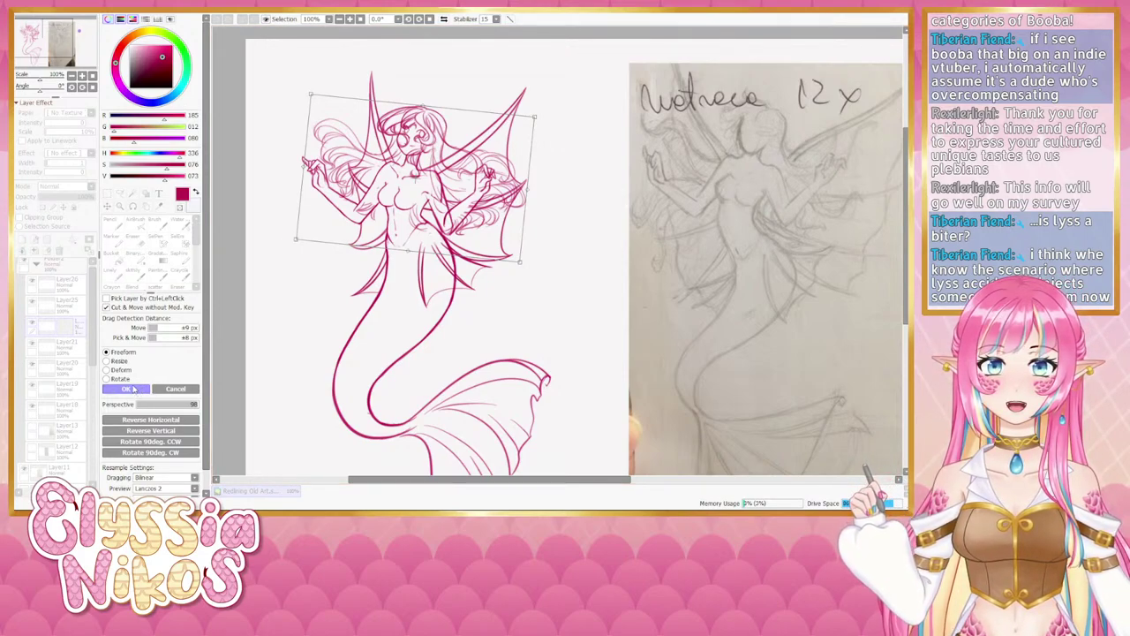
{"action": "left_click", "coordinate": [133, 389]}
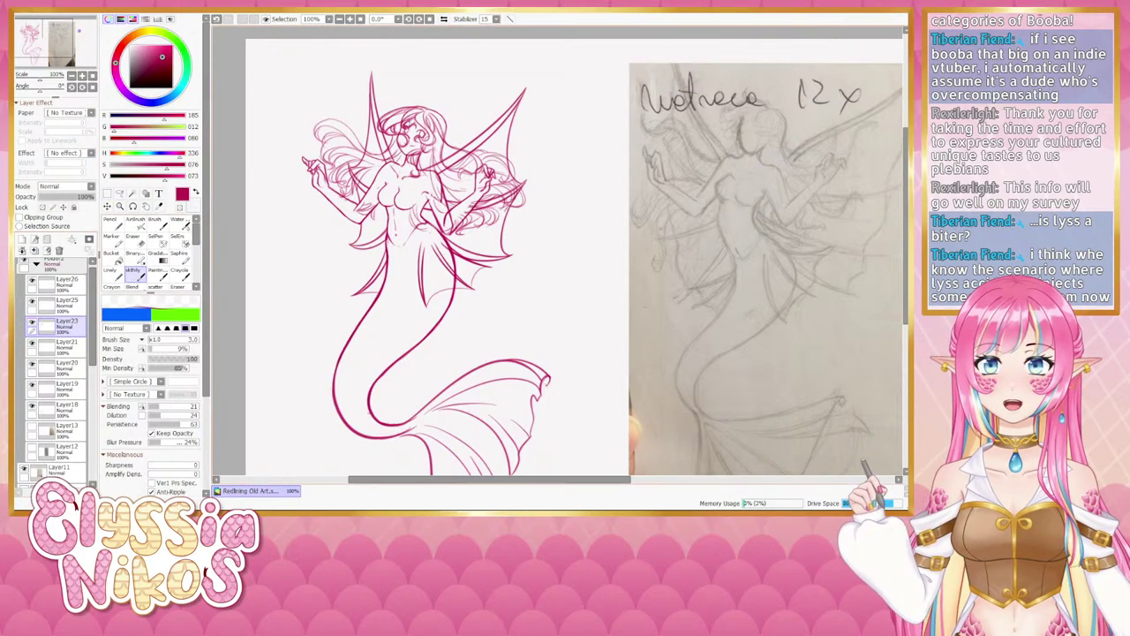
Set the line brush to size 6, then lasso and transform the hair curl beside the cheek so it sits off the face.
{"action": "left_click", "coordinate": [82, 76]}
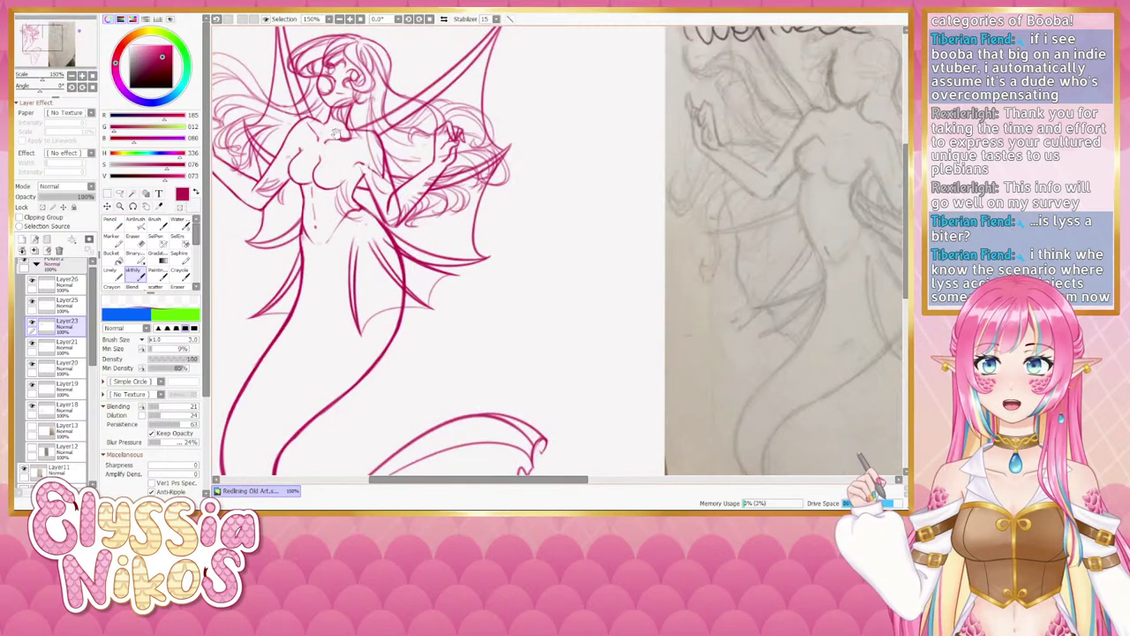
{"action": "left_click_drag", "start_coordinate": [337, 117], "coordinate": [423, 211]}
{"action": "key", "text": "]"}
{"action": "key", "text": "]"}
{"action": "key", "text": "]"}
{"action": "key", "text": "]"}
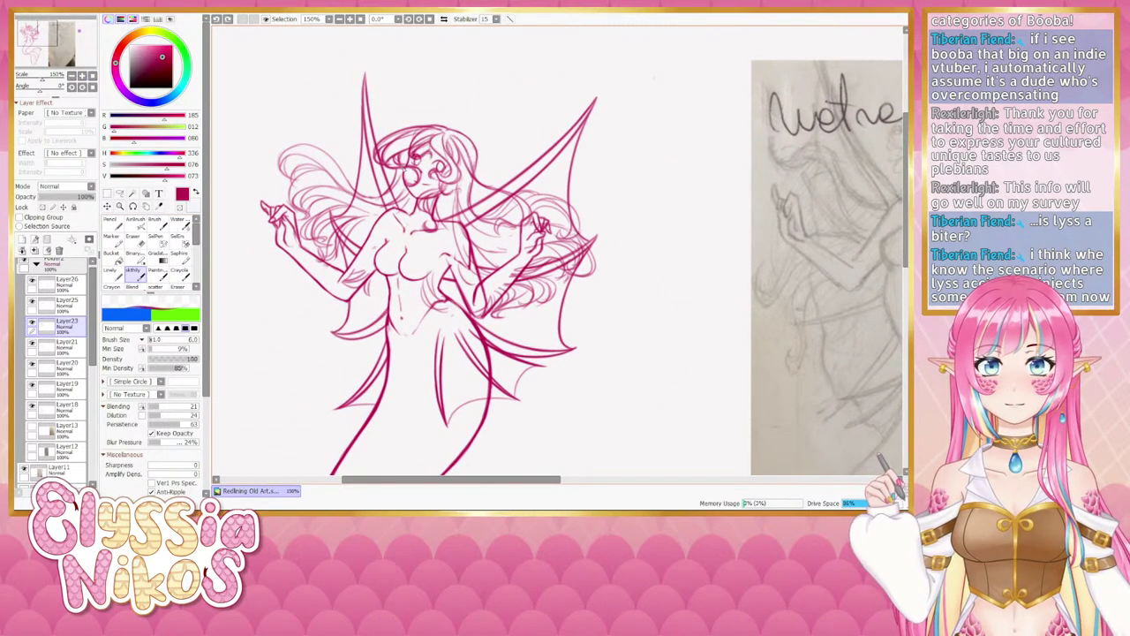
{"action": "left_click", "coordinate": [120, 193]}
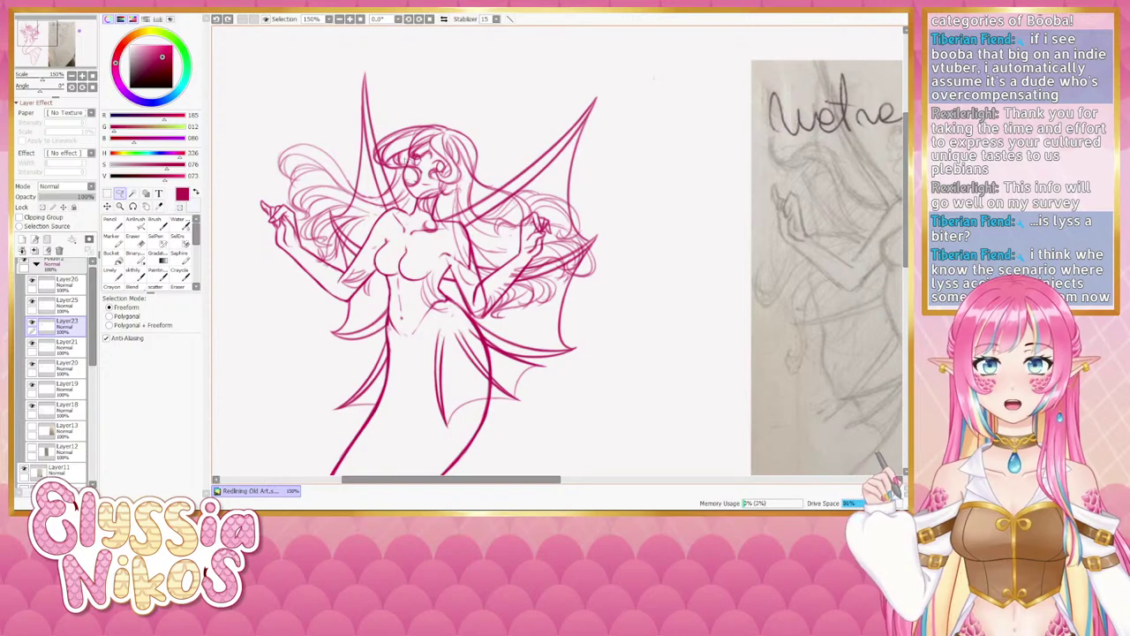
{"action": "key", "text": "ctrl+t"}
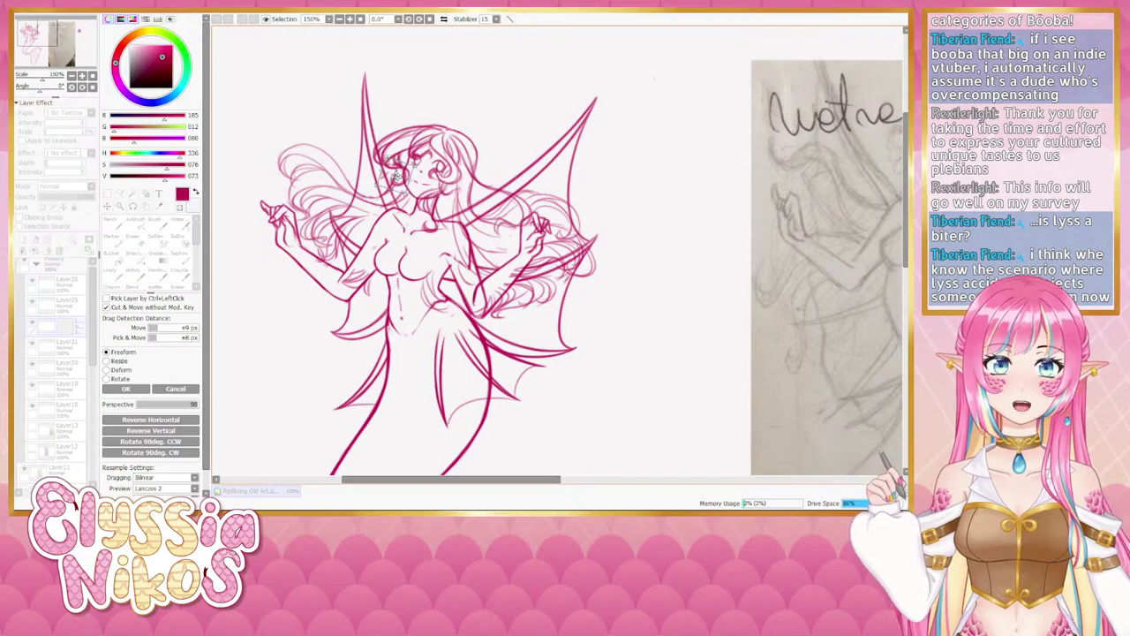
{"action": "key", "text": "Return"}
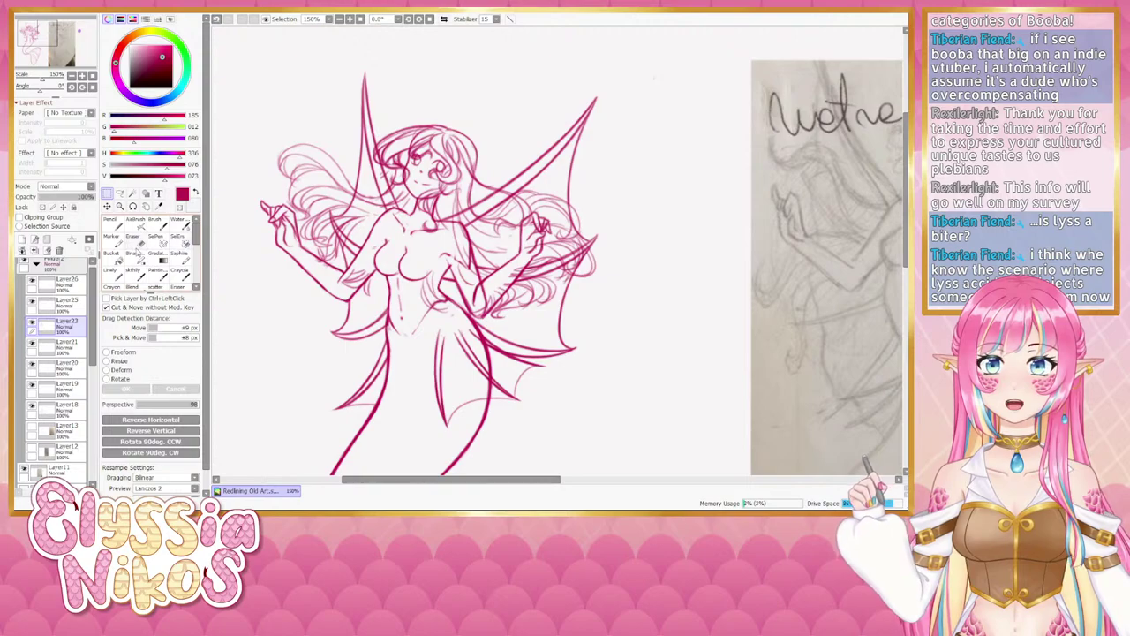
Erase stray hair-sketch lines crossing the face on Layer23, reducing the eraser to size 1 for the fine spots.
{"action": "key", "text": "e"}
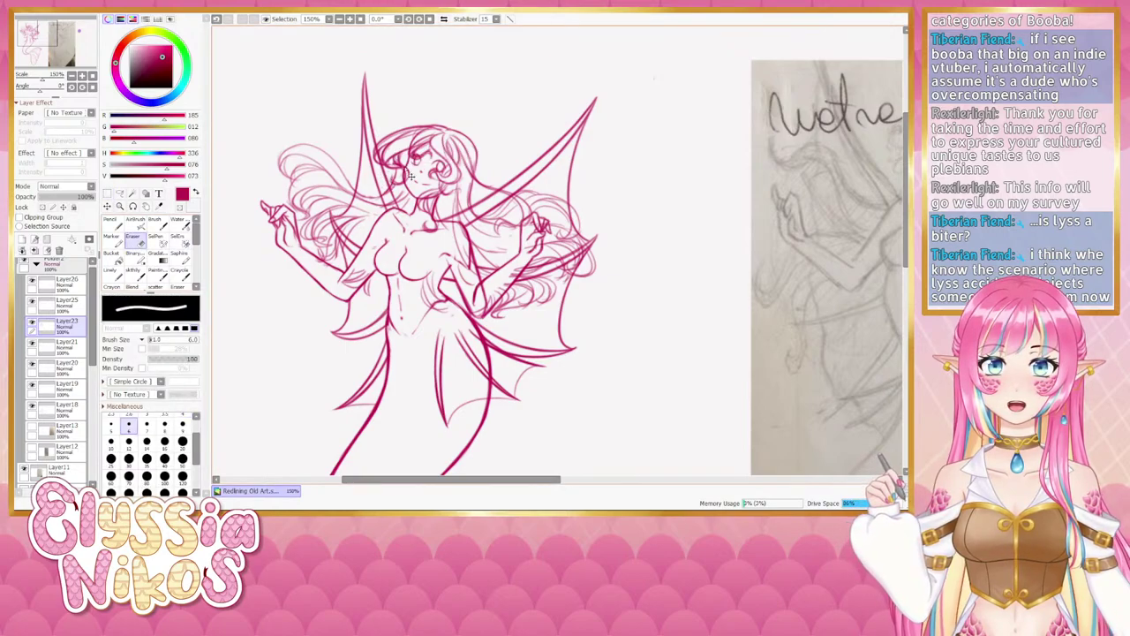
{"action": "key", "text": "["}
{"action": "key", "text": "["}
{"action": "key", "text": "ctrl+z"}
{"action": "key", "text": "ctrl+y"}
{"action": "left_click_drag", "start_coordinate": [399, 166], "coordinate": [388, 166], "text": "ctrl+alt"}
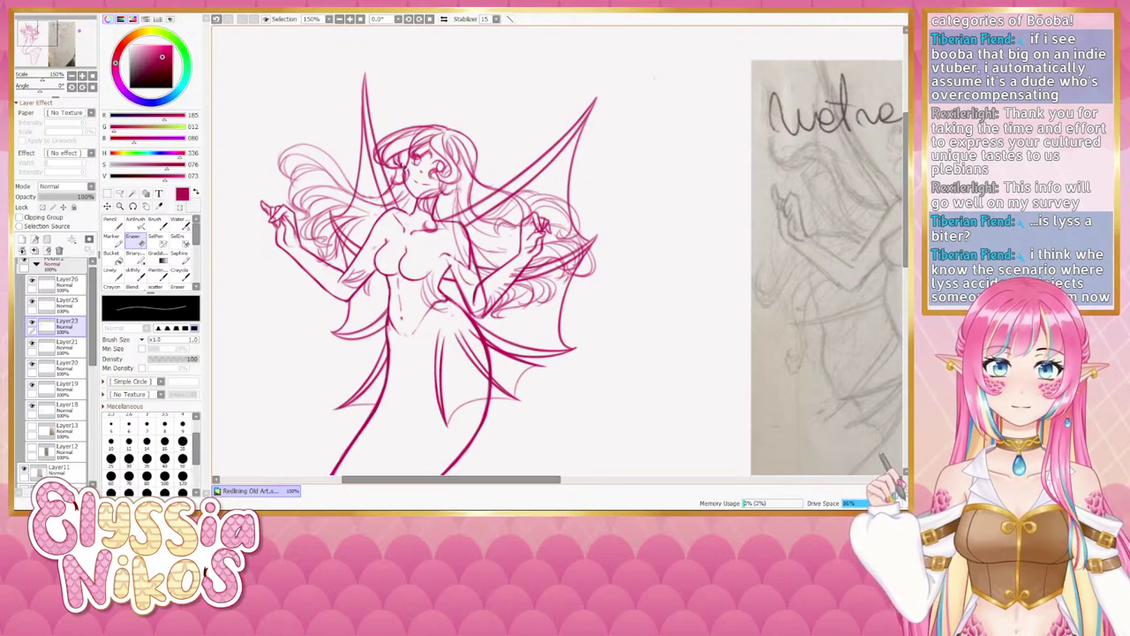
{"action": "left_click_drag", "start_coordinate": [436, 196], "coordinate": [420, 185]}
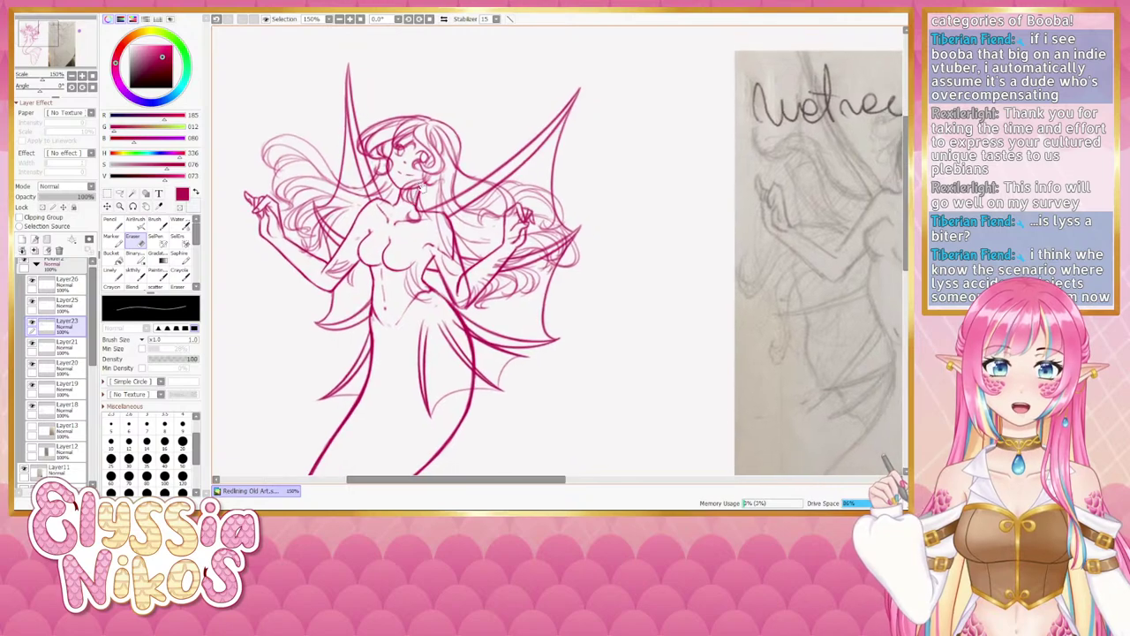
Try line strokes for the hair lock beside the cheek and undo them.
{"action": "left_click", "coordinate": [135, 275]}
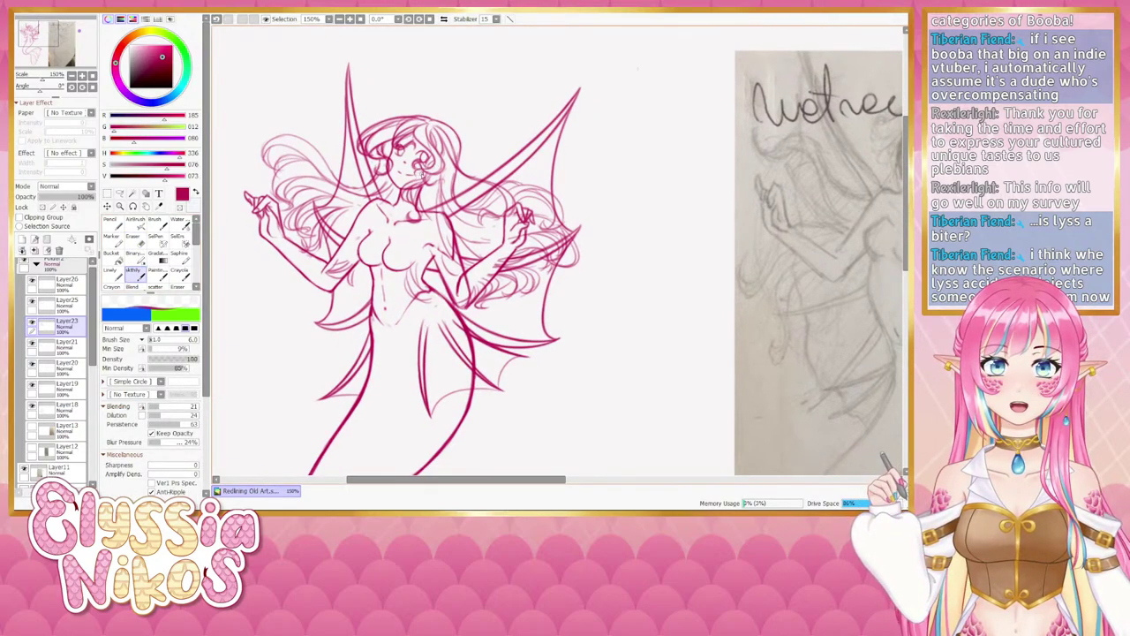
{"action": "key", "text": "ctrl+z"}
{"action": "left_click_drag", "start_coordinate": [437, 175], "coordinate": [419, 181]}
{"action": "key", "text": "ctrl+z"}
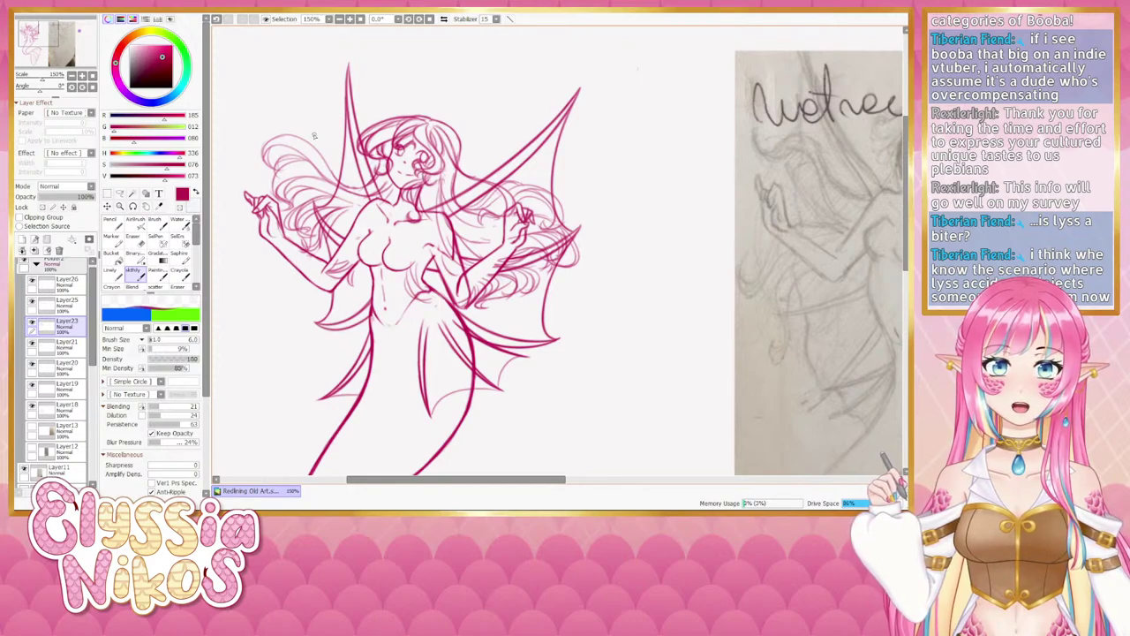
Erase the hair-sketch curls covering the eye beside that lock with a size 4 eraser, and try a replacement stroke there.
{"action": "key", "text": "e"}
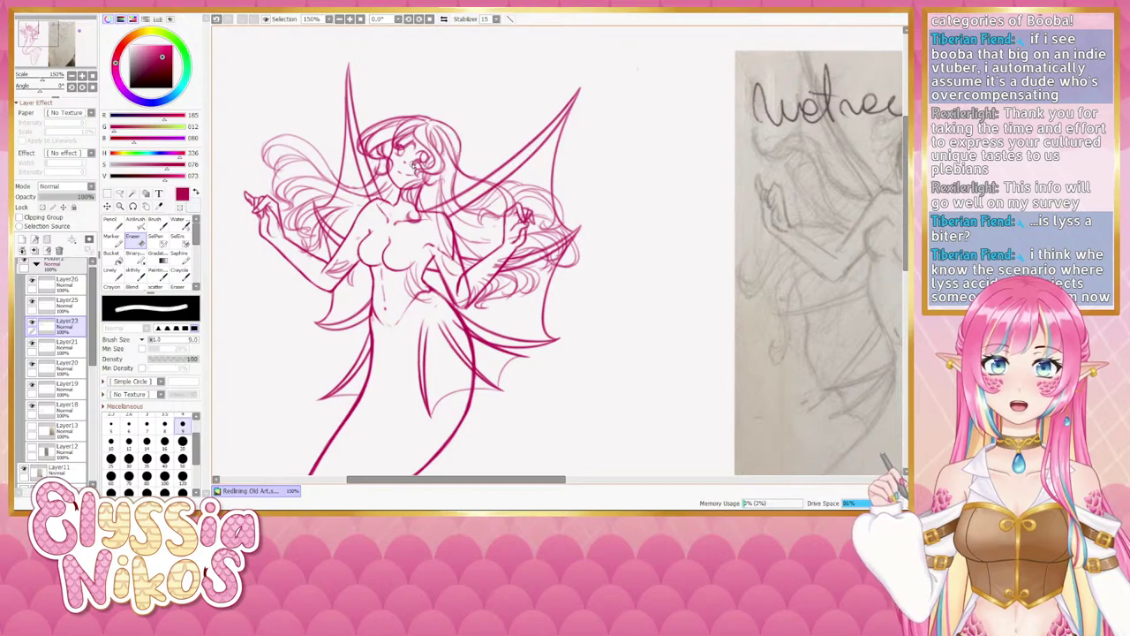
{"action": "left_click_drag", "start_coordinate": [424, 167], "coordinate": [427, 167], "text": "ctrl+alt"}
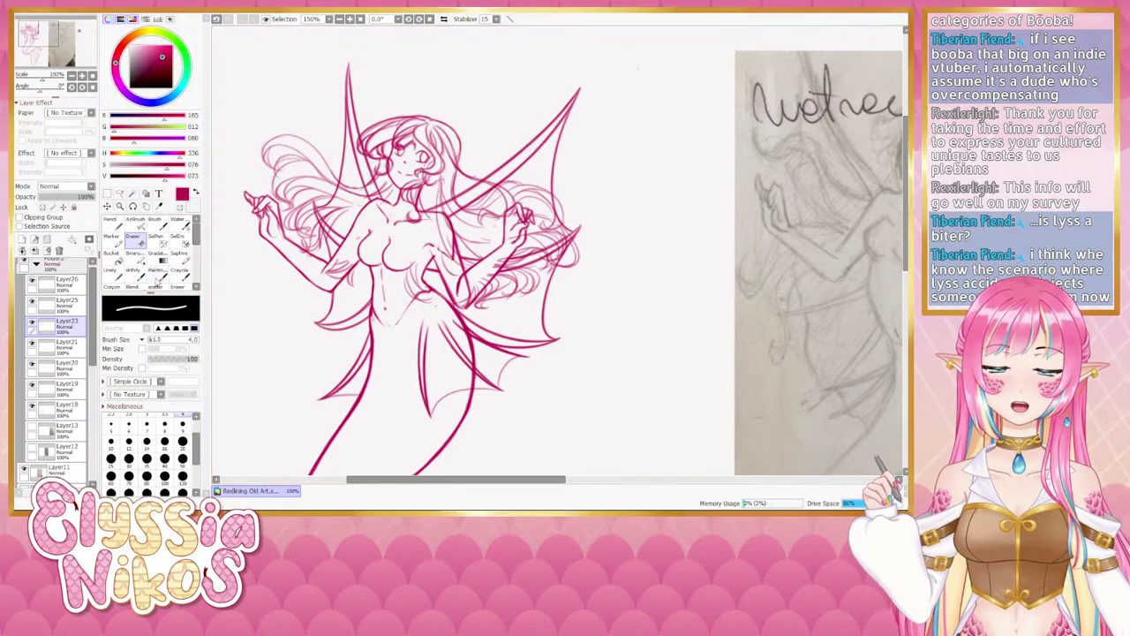
{"action": "left_click", "coordinate": [137, 277]}
{"action": "left_click_drag", "start_coordinate": [426, 158], "coordinate": [432, 167]}
{"action": "key", "text": "ctrl+z"}
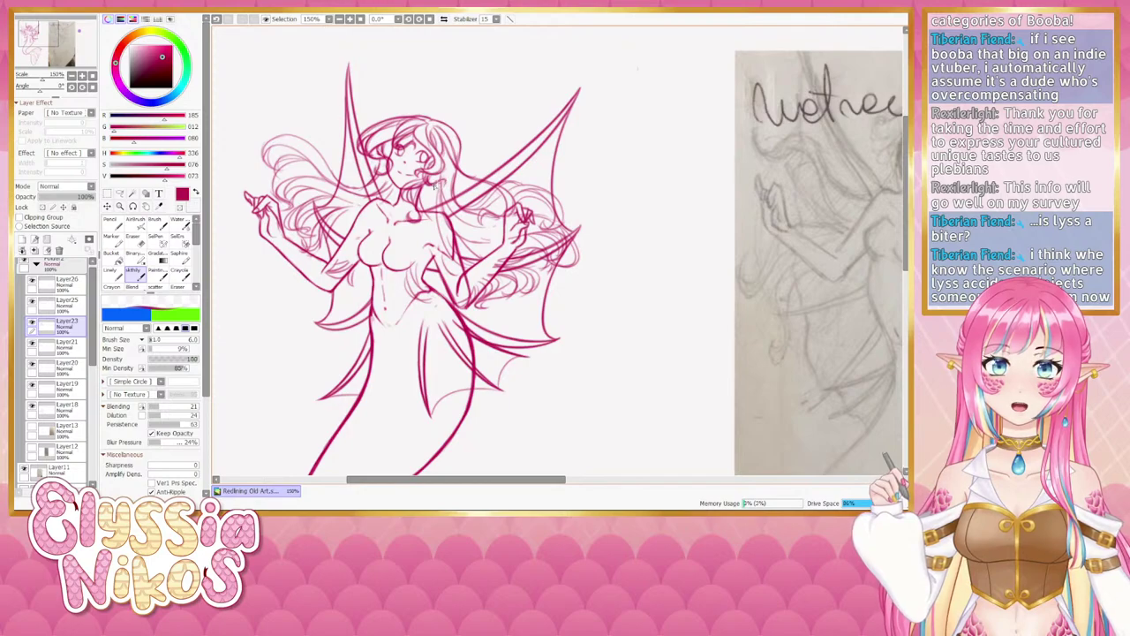
Check the whole figure, then try a line stroke for the bangs across the forehead and undo it.
{"action": "left_click_drag", "start_coordinate": [403, 213], "coordinate": [410, 208]}
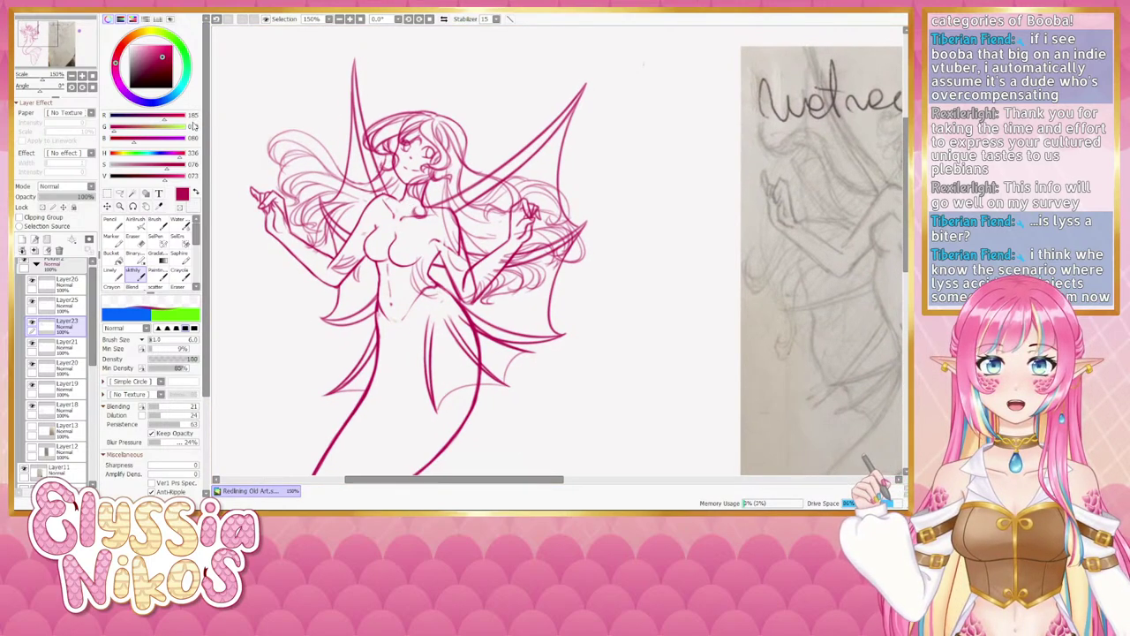
{"action": "left_click", "coordinate": [76, 76]}
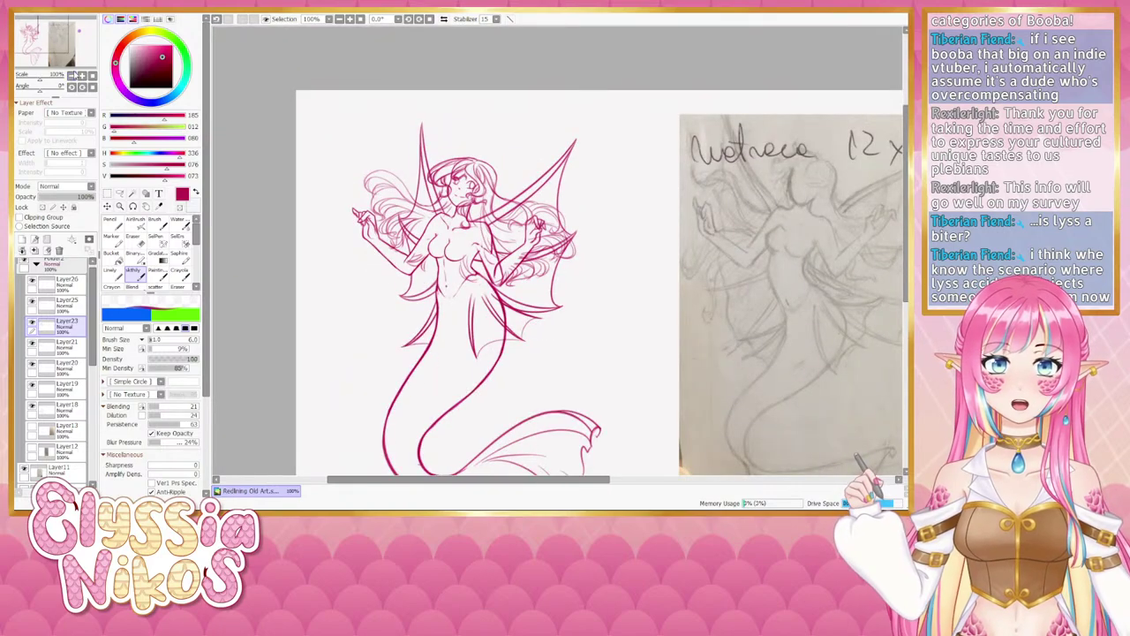
{"action": "left_click", "coordinate": [81, 76]}
{"action": "mouse_move", "coordinate": [388, 168]}
{"action": "left_mouse_down"}
{"action": "mouse_move", "coordinate": [371, 160]}
{"action": "mouse_move", "coordinate": [370, 140]}
{"action": "mouse_move", "coordinate": [375, 160]}
{"action": "left_mouse_up"}
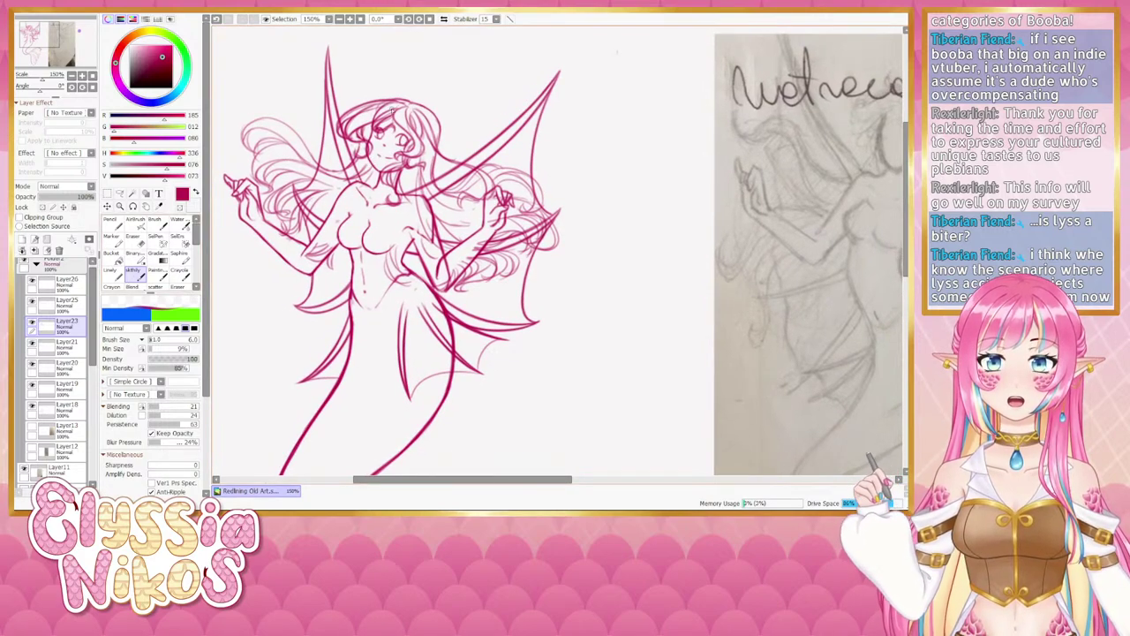
{"action": "mouse_move", "coordinate": [380, 111]}
{"action": "left_mouse_down"}
{"action": "mouse_move", "coordinate": [365, 122]}
{"action": "mouse_move", "coordinate": [389, 148]}
{"action": "left_mouse_up"}
{"action": "key", "text": "ctrl+z"}
{"action": "key", "text": "ctrl+z"}
Try erasing the hair strands over the face with a size 7 eraser and undo the last erasure.
{"action": "key", "text": "e"}
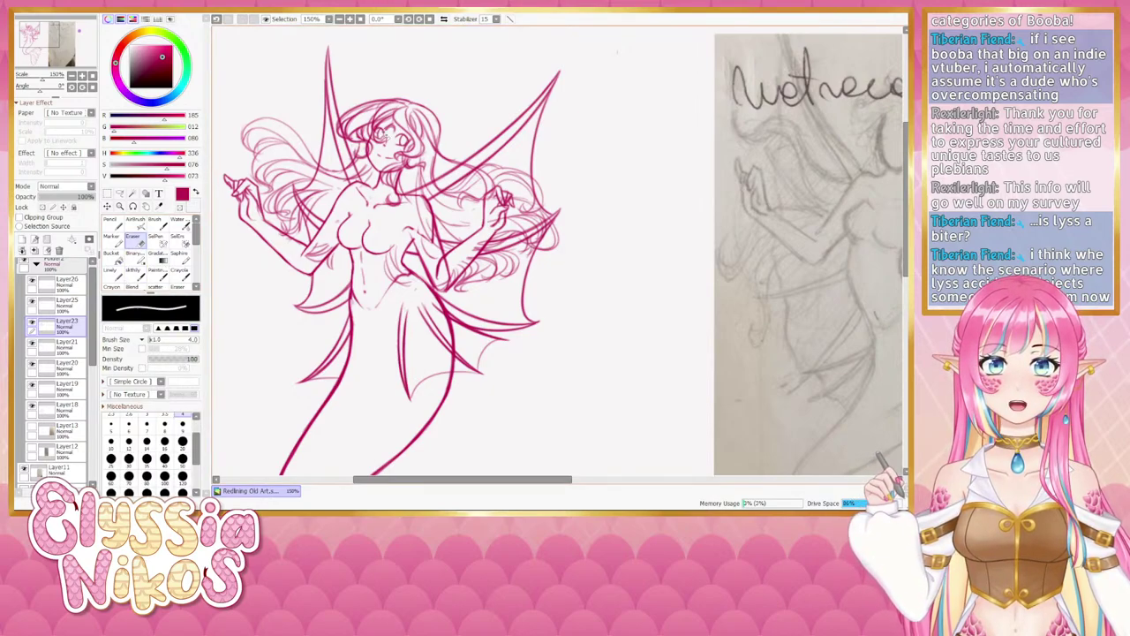
{"action": "key", "text": "bracketright"}
{"action": "key", "text": "bracketright"}
{"action": "key", "text": "bracketright"}
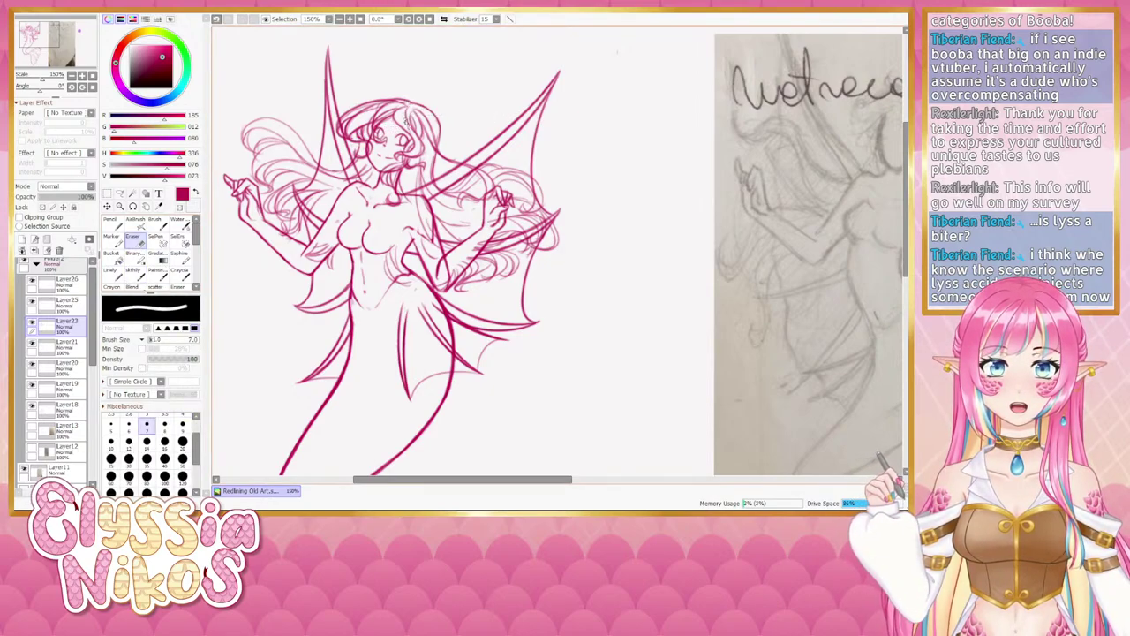
{"action": "left_click", "coordinate": [71, 76]}
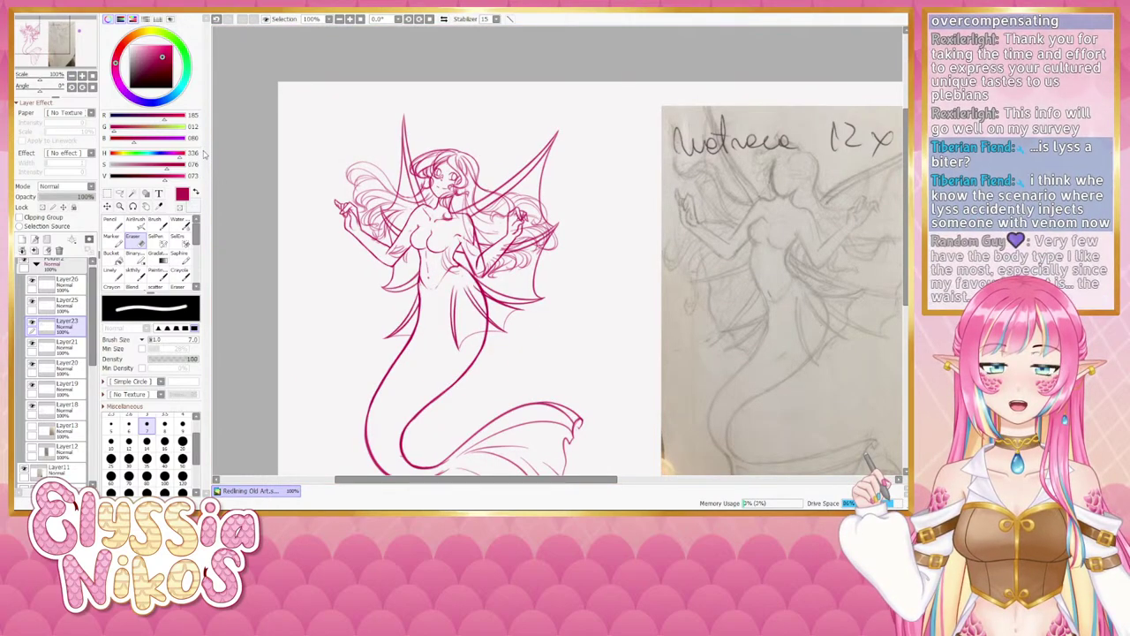
{"action": "key", "text": "ctrl+z"}
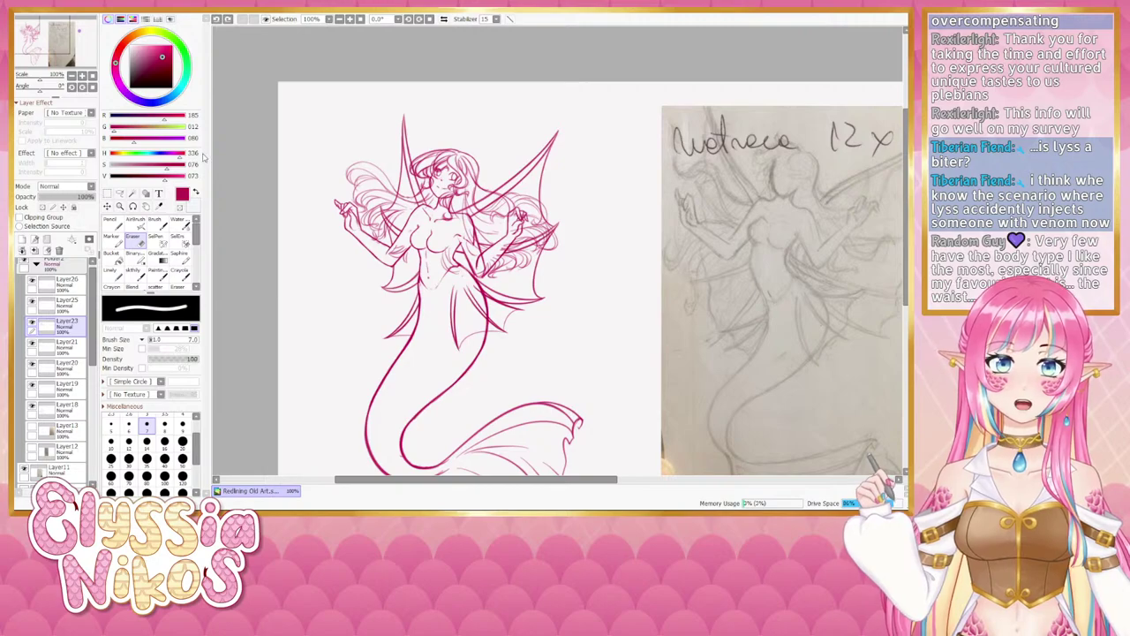
Set the line brush to size 3, then try a size 5 eraser on the bangs overlapping the eye.
{"action": "scroll", "coordinate": [314, 188], "scroll_direction": "up", "scroll_amount": 2}
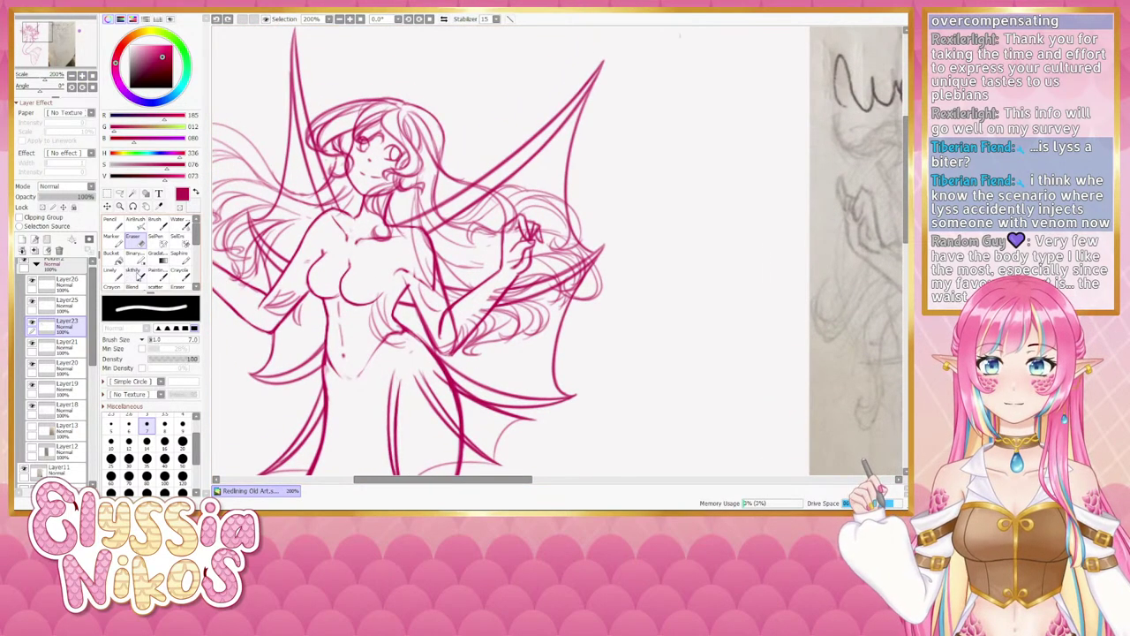
{"action": "left_click", "coordinate": [138, 276]}
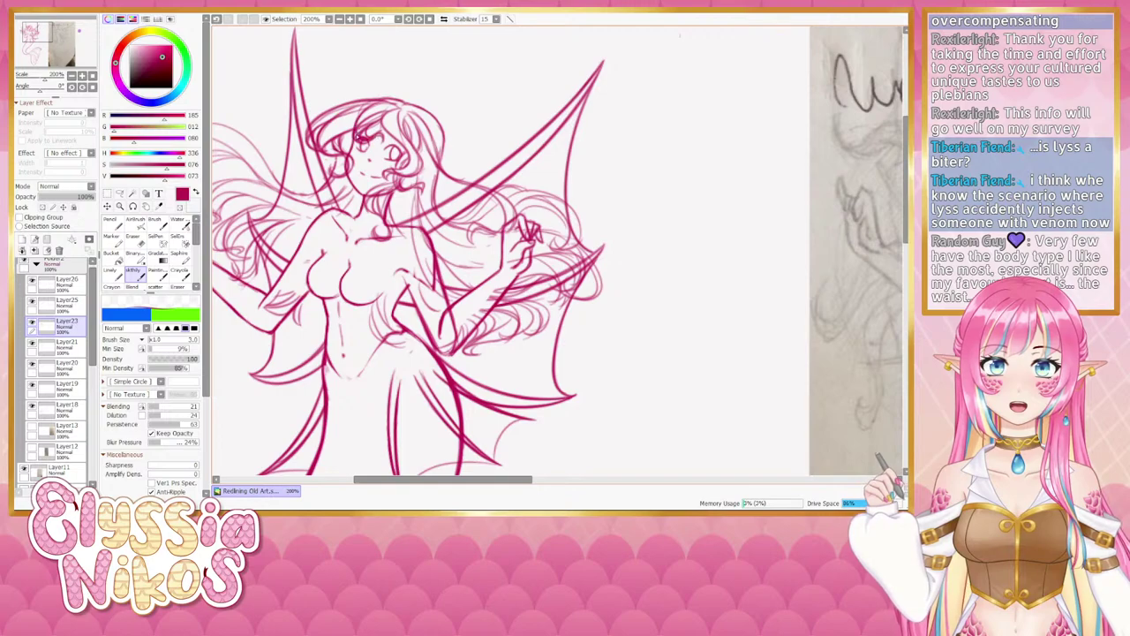
{"action": "key", "text": "e"}
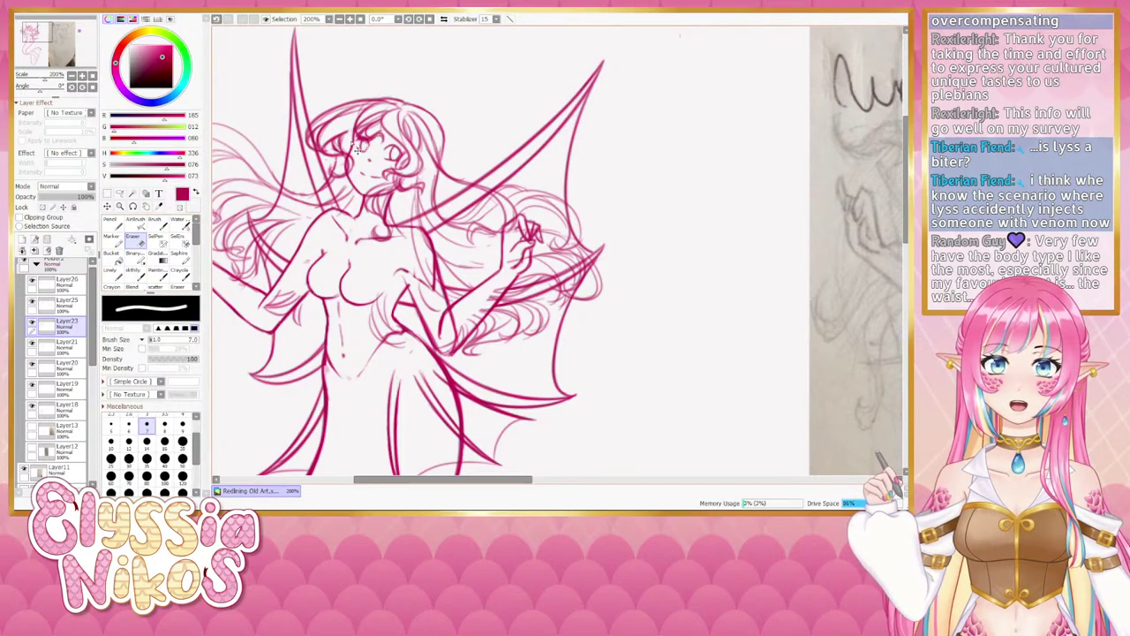
{"action": "key", "text": "bracketleft"}
{"action": "key", "text": "bracketleft"}
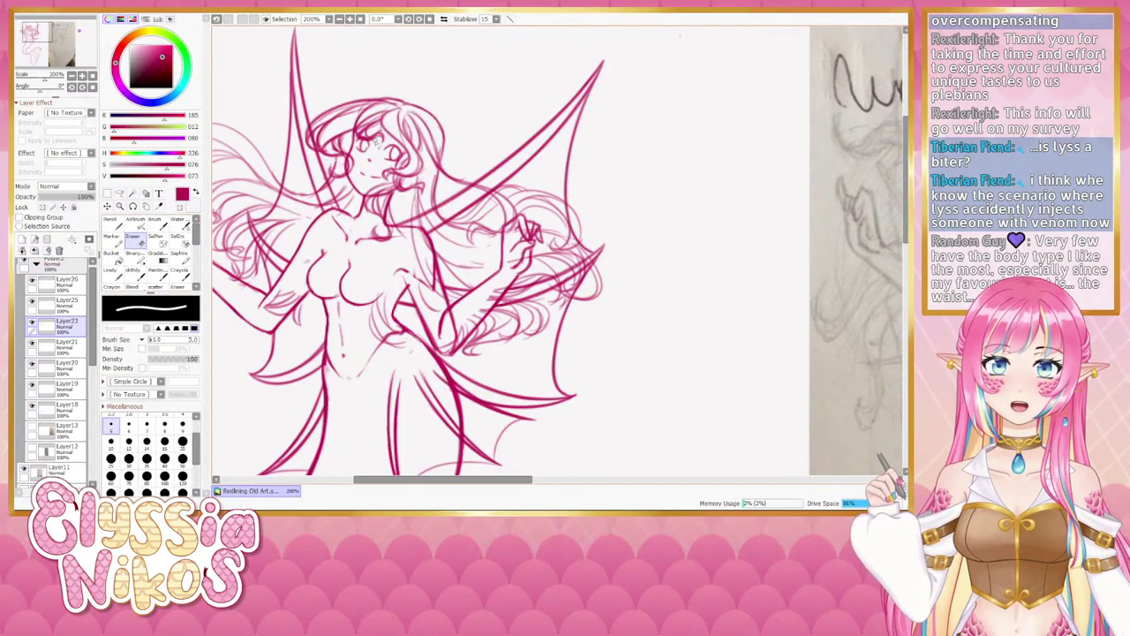
Undo the last change and erase the bang lines over the eye with a size 2 eraser, then check the whole figure.
{"action": "key", "text": "bracketleft"}
{"action": "key", "text": "bracketleft"}
{"action": "key", "text": "bracketleft"}
{"action": "key", "text": "bracketleft"}
{"action": "key", "text": "bracketleft"}
{"action": "key", "text": "bracketleft"}
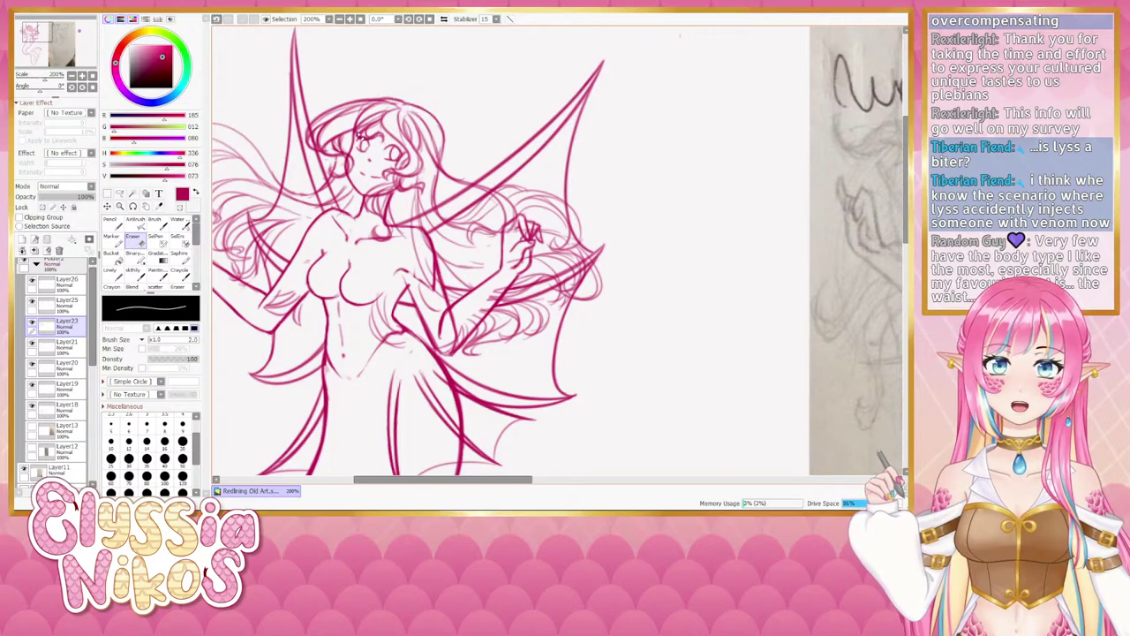
{"action": "key", "text": "ctrl+z"}
{"action": "mouse_move", "coordinate": [370, 143]}
{"action": "left_mouse_down"}
{"action": "mouse_move", "coordinate": [372, 124]}
{"action": "mouse_move", "coordinate": [363, 131]}
{"action": "left_mouse_up"}
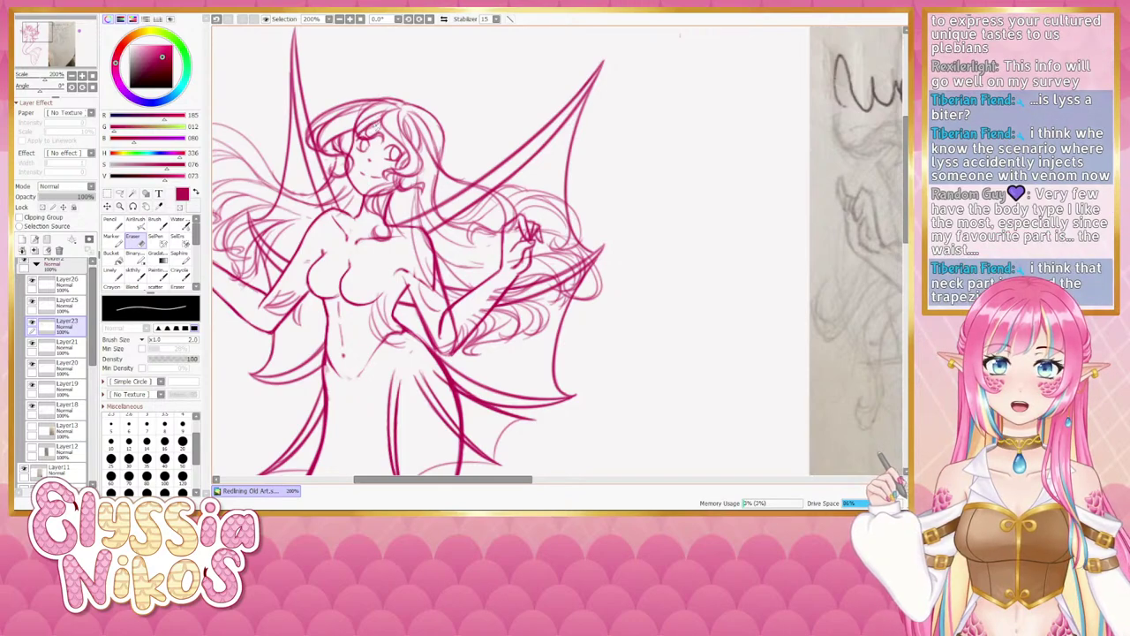
{"action": "left_click", "coordinate": [71, 76]}
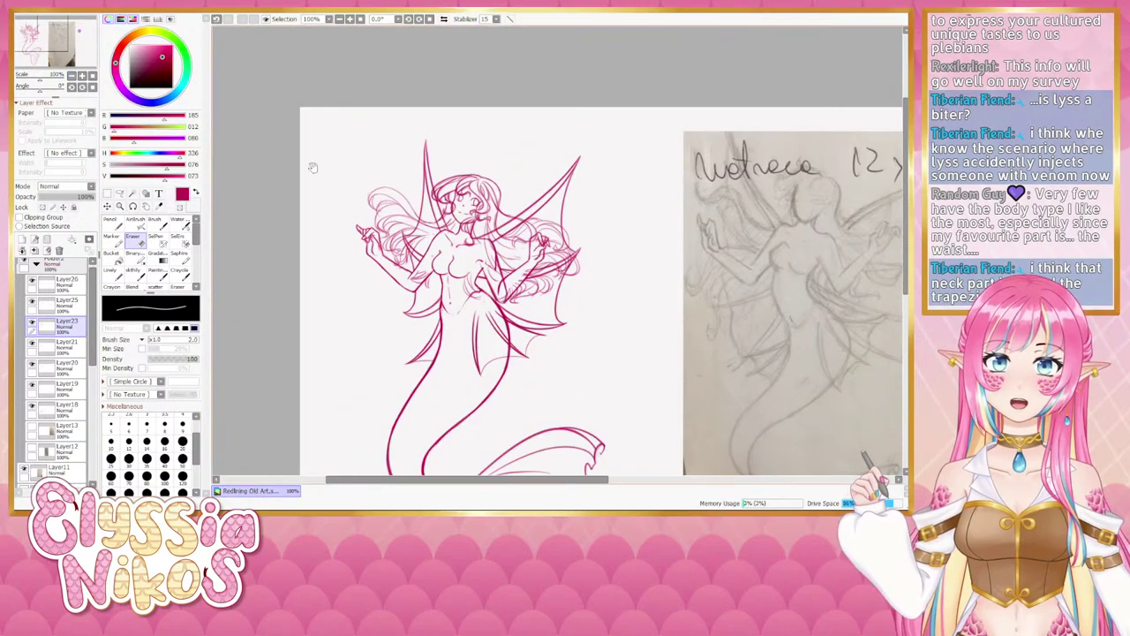
{"action": "left_click_drag", "start_coordinate": [314, 165], "coordinate": [300, 161]}
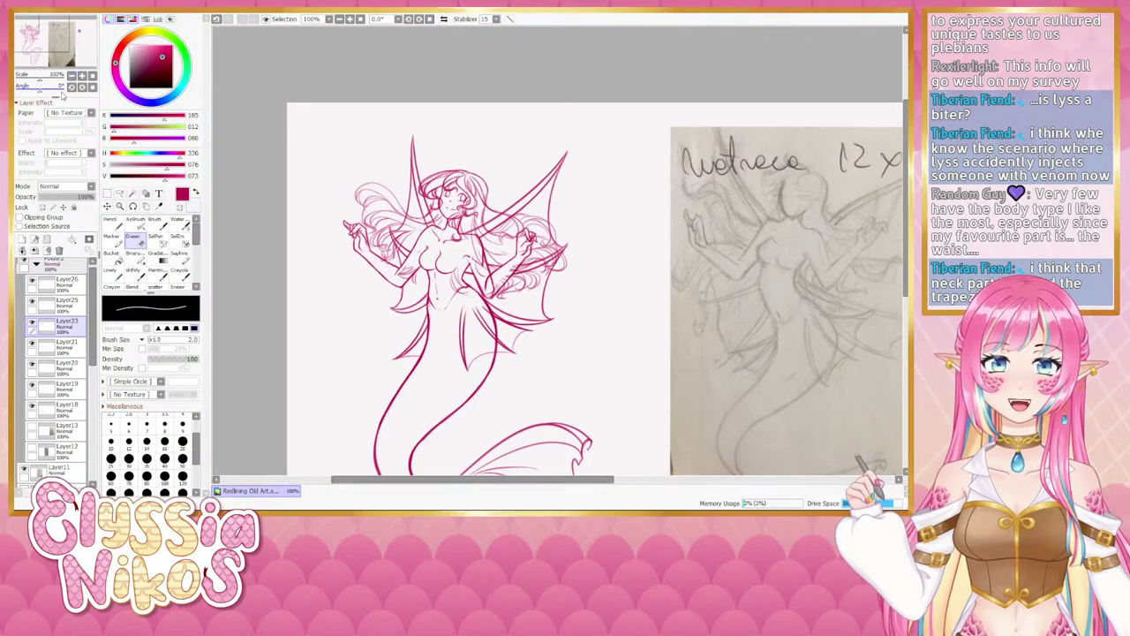
Examine how the hair and bangs fit the face and the whole figure, toggling the hair layer's visibility to compare.
{"action": "left_click", "coordinate": [82, 76]}
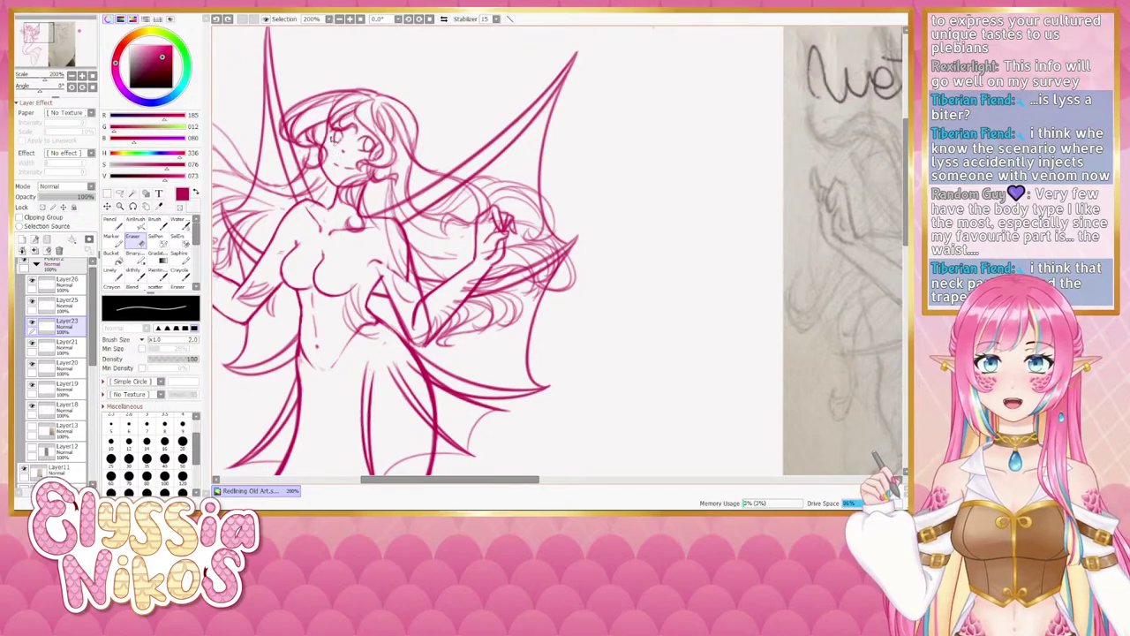
{"action": "left_click", "coordinate": [92, 85]}
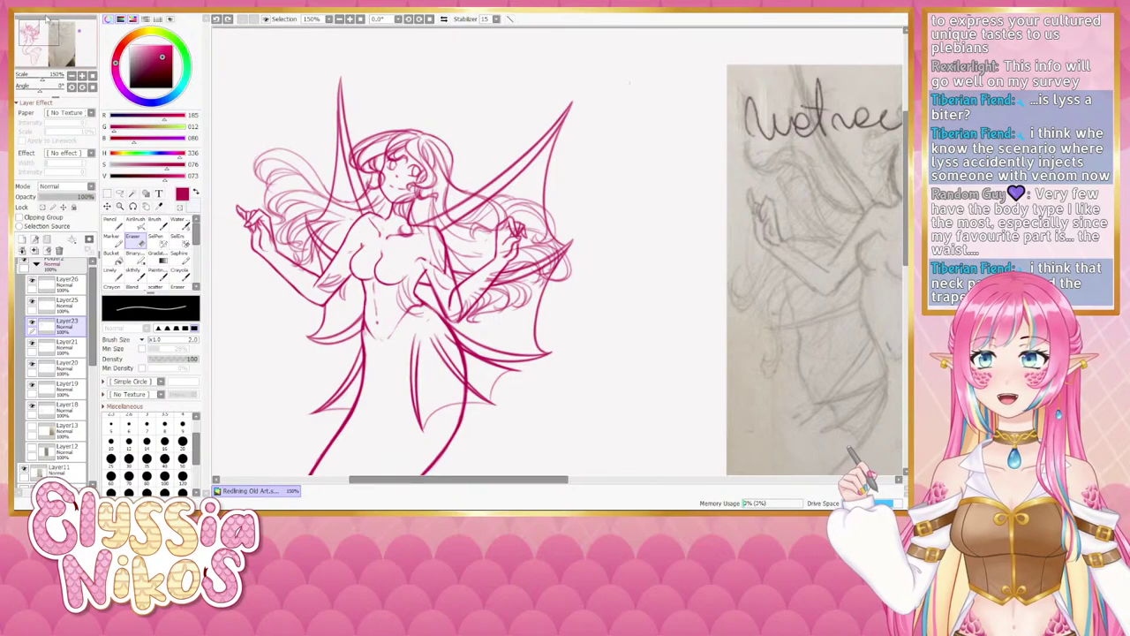
{"action": "key", "text": "Page_Down"}
{"action": "left_click_drag", "start_coordinate": [459, 149], "coordinate": [394, 80]}
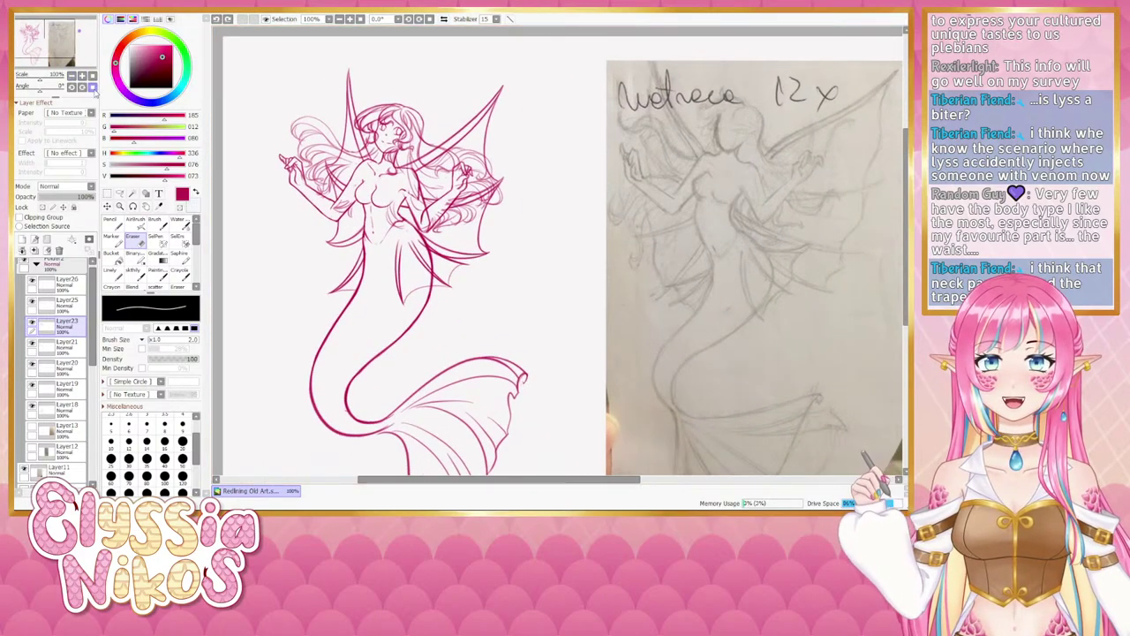
{"action": "left_click", "coordinate": [82, 76]}
{"action": "left_click_drag", "start_coordinate": [353, 203], "coordinate": [390, 244]}
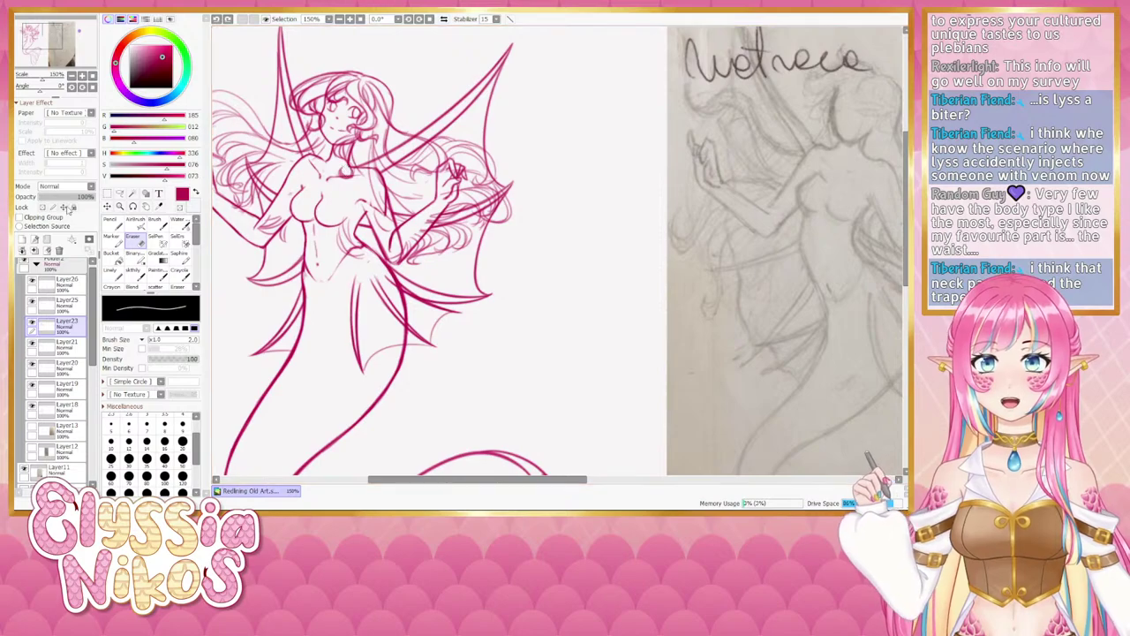
{"action": "left_click", "coordinate": [134, 271]}
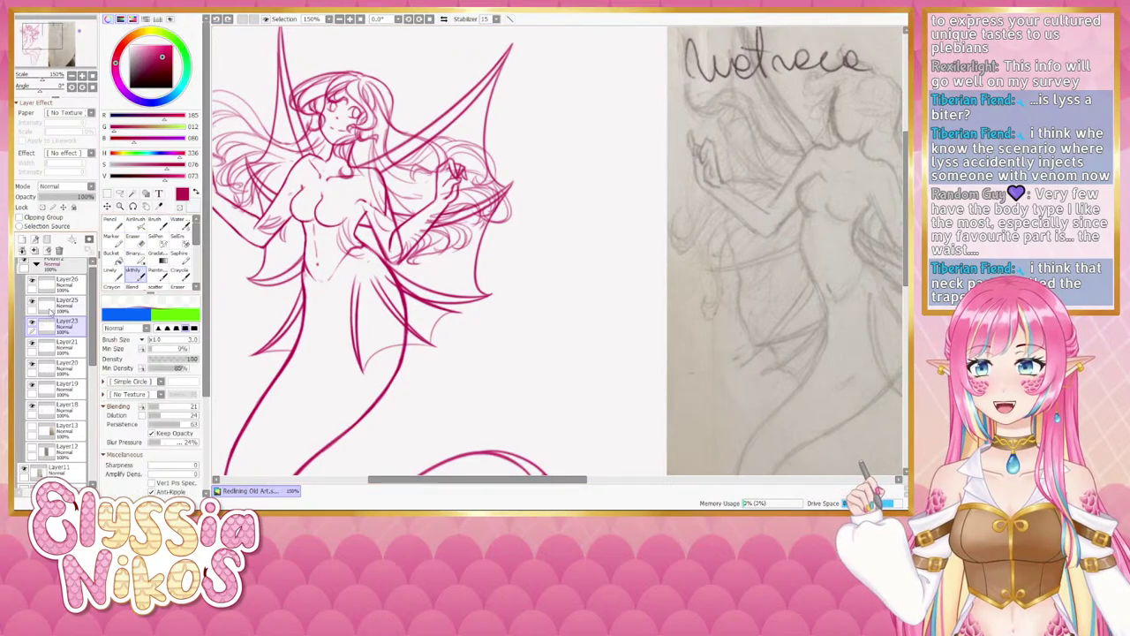
{"action": "left_click", "coordinate": [32, 325]}
{"action": "left_click", "coordinate": [32, 325]}
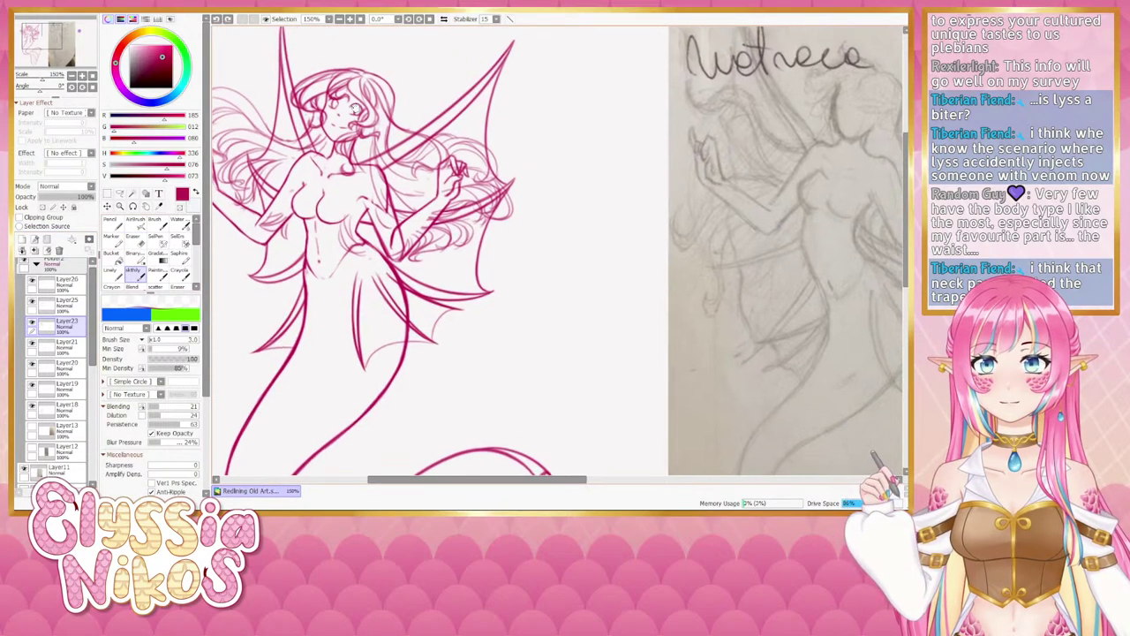
{"action": "left_click_drag", "start_coordinate": [356, 108], "coordinate": [372, 105]}
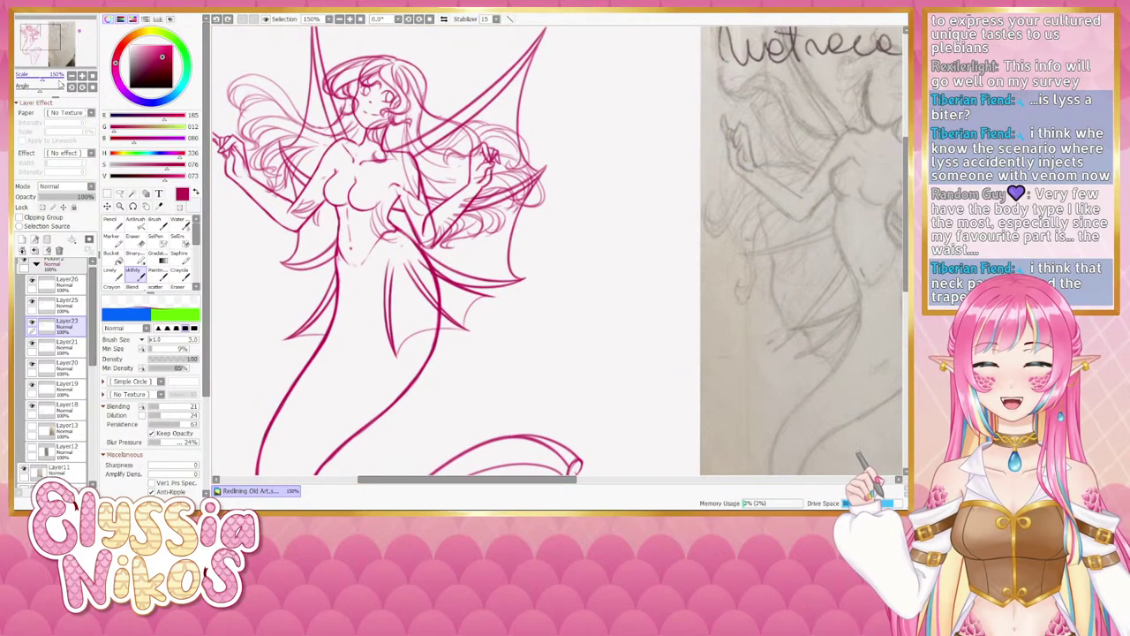
{"action": "key", "text": "Page_Down"}
{"action": "left_click_drag", "start_coordinate": [396, 165], "coordinate": [373, 163]}
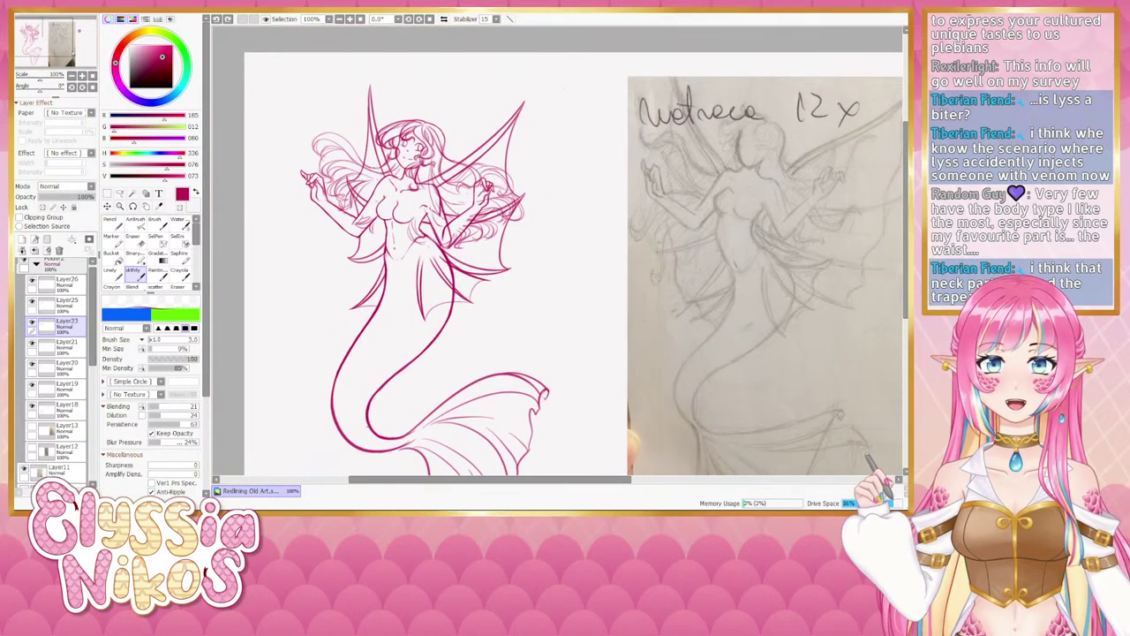
Try erasing the bang strands over the forehead with a size 6 eraser and undo the erasure.
{"action": "key", "text": "plus"}
{"action": "key", "text": "e"}
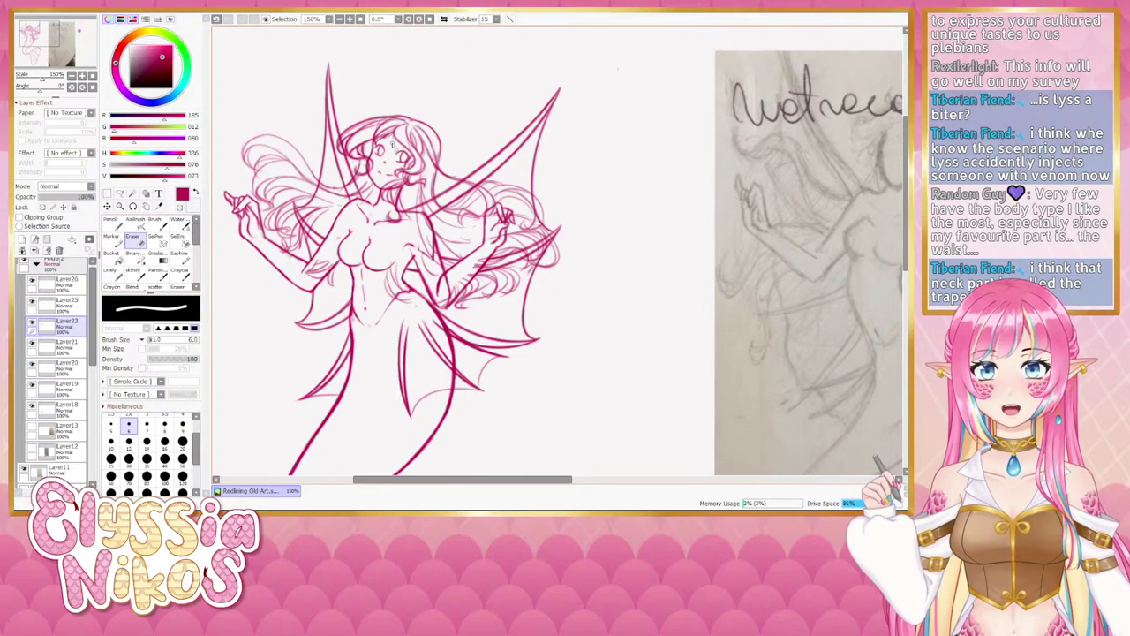
{"action": "left_click_drag", "start_coordinate": [386, 135], "coordinate": [385, 145]}
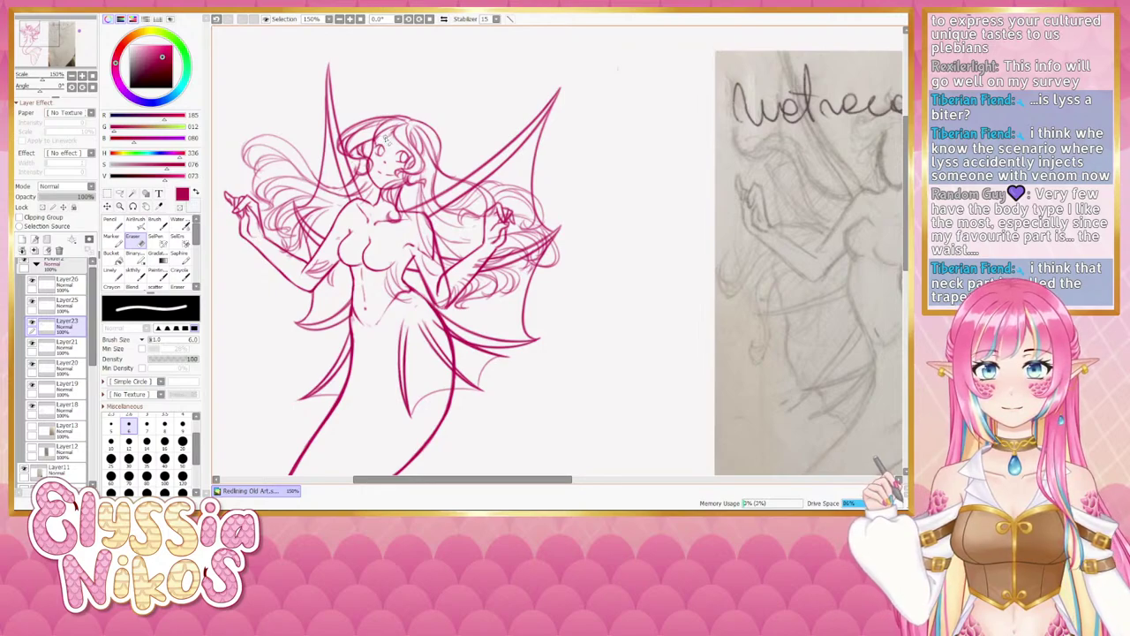
{"action": "key", "text": "b"}
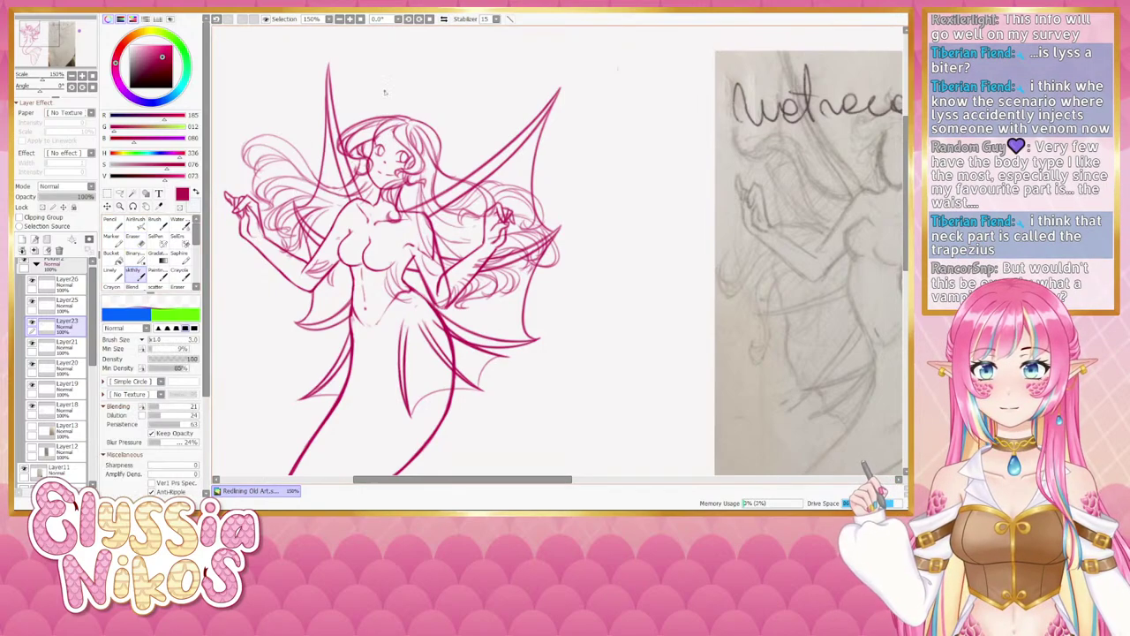
{"action": "key", "text": "ctrl+z"}
Try several short bang strokes down the forehead between the eyes with a size 3 brush and undo them.
{"action": "left_click_drag", "start_coordinate": [390, 127], "coordinate": [384, 144]}
{"action": "key", "text": "ctrl+z"}
{"action": "key", "text": "ctrl+z"}
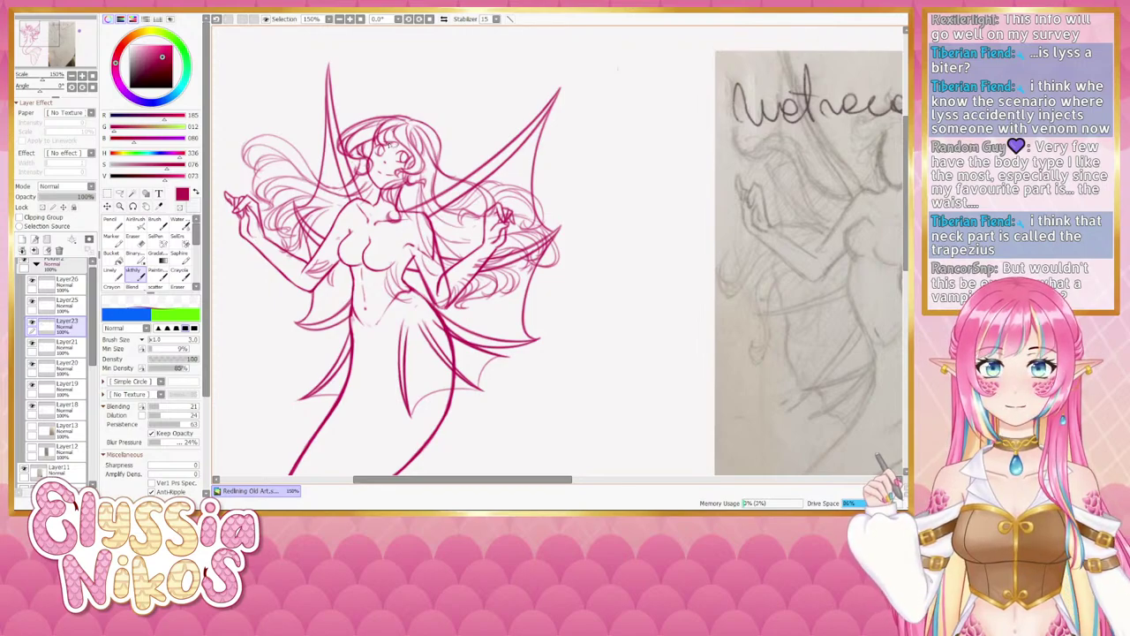
{"action": "key", "text": "ctrl+z"}
{"action": "left_click_drag", "start_coordinate": [400, 140], "coordinate": [399, 151]}
{"action": "key", "text": "ctrl+z"}
{"action": "key", "text": "ctrl+z"}
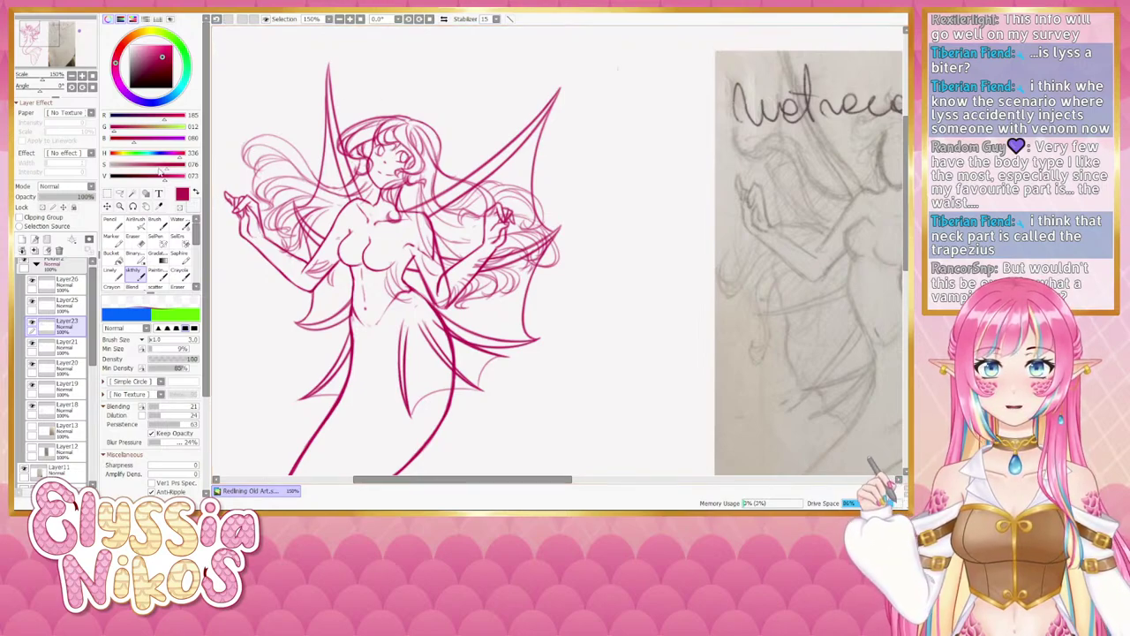
{"action": "key", "text": "ctrl+z"}
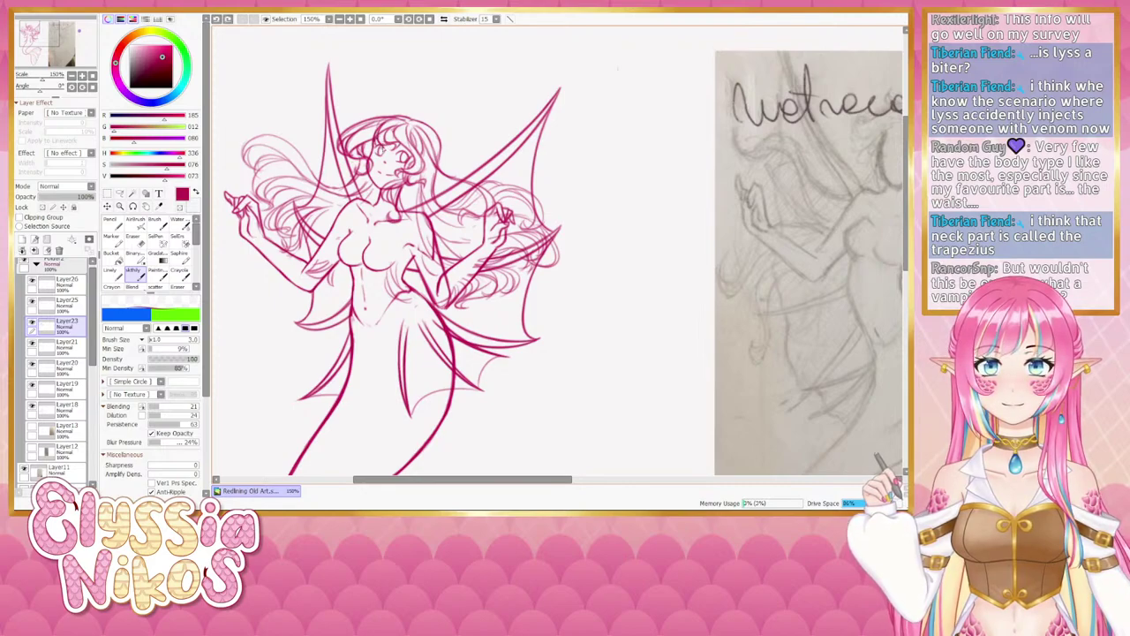
{"action": "left_click_drag", "start_coordinate": [389, 143], "coordinate": [386, 156]}
{"action": "key", "text": "ctrl+z"}
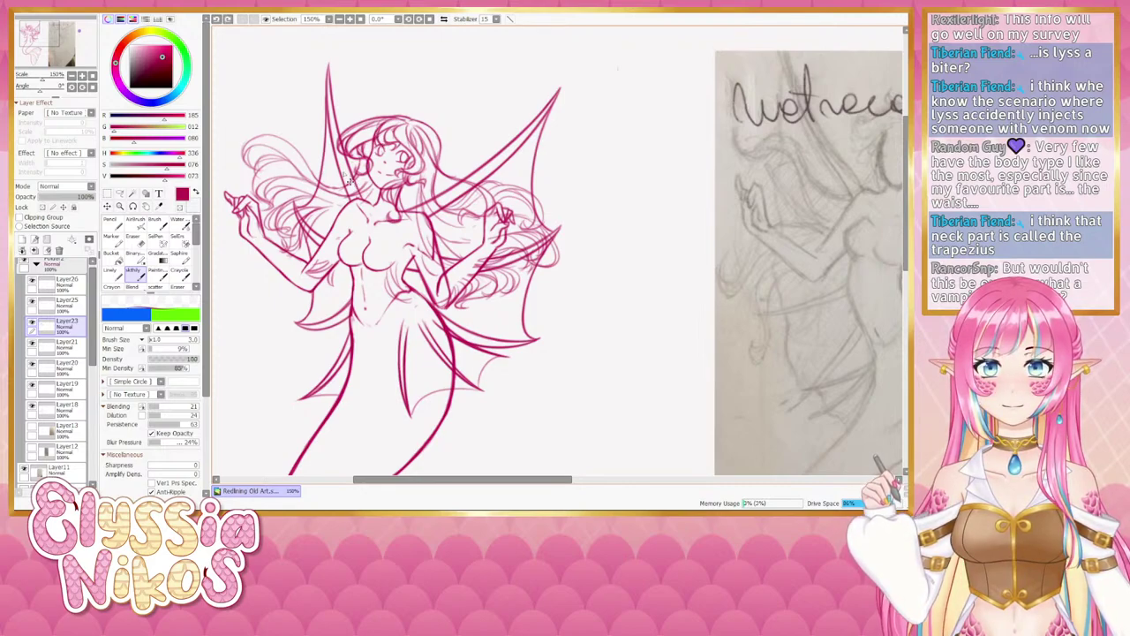
Try a size 6 eraser on the bang lines near the hairline and undo it.
{"action": "key", "text": "e"}
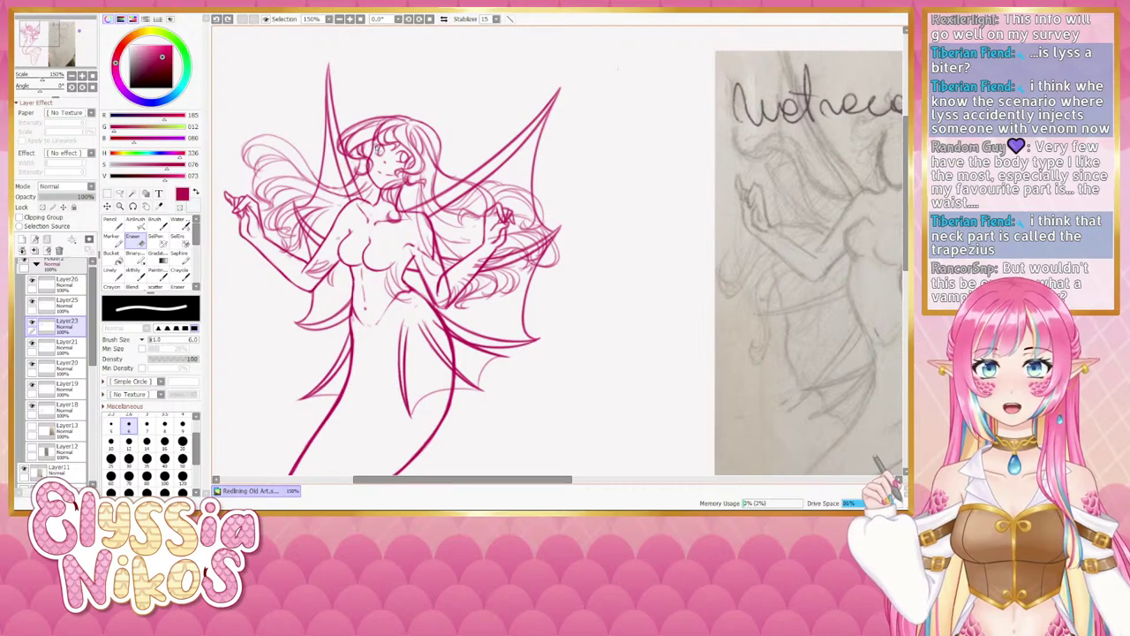
{"action": "left_click_drag", "start_coordinate": [376, 131], "coordinate": [381, 125]}
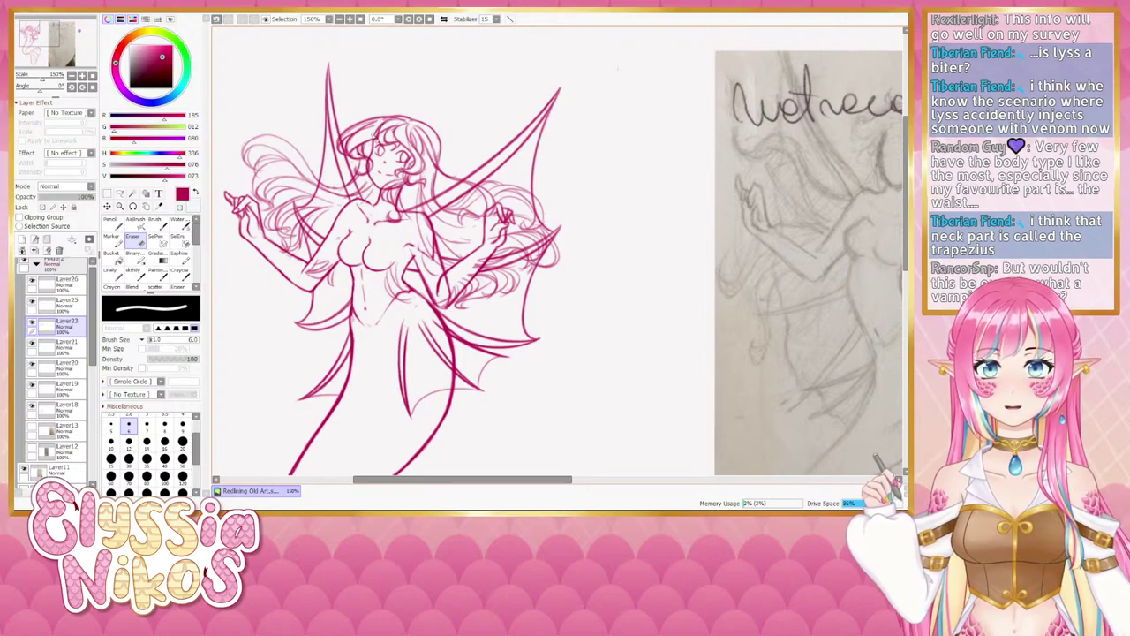
{"action": "key", "text": "ctrl+z"}
Toggle Layer23 and Layer20 to check which lines each one holds, ending with Layer23 active.
{"action": "left_click", "coordinate": [31, 325]}
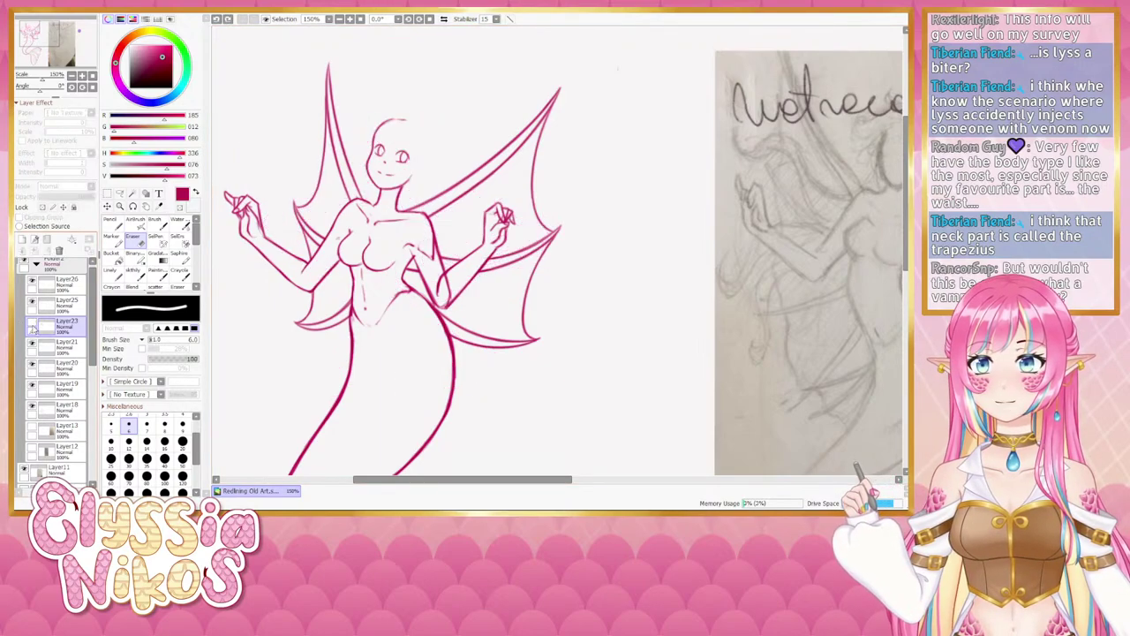
{"action": "left_click", "coordinate": [31, 325]}
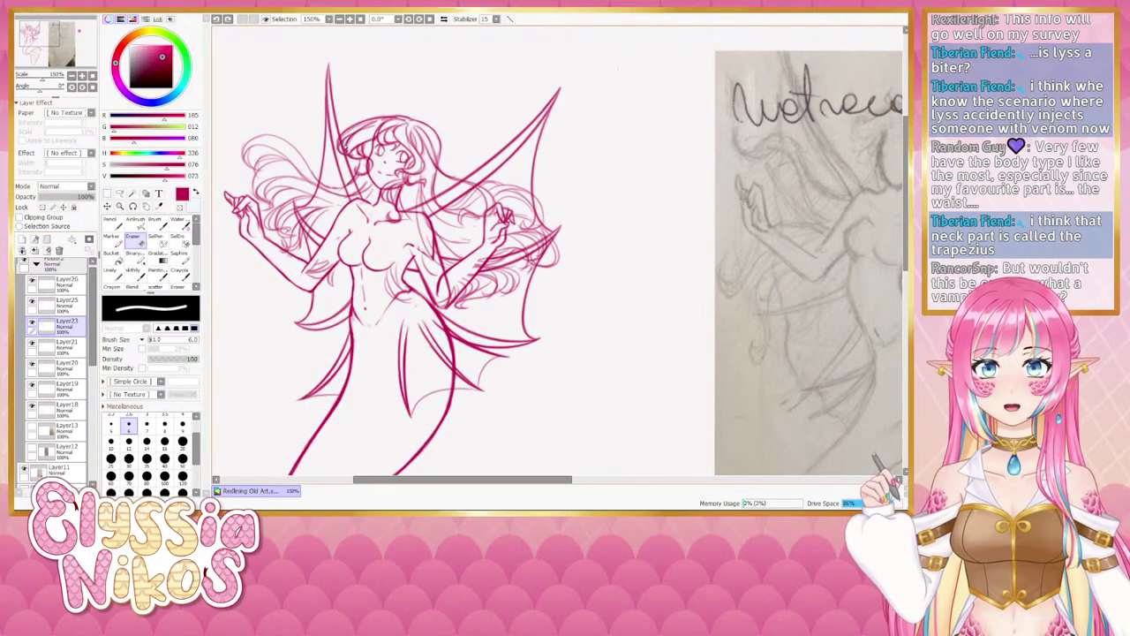
{"action": "left_click", "coordinate": [32, 364]}
{"action": "left_click", "coordinate": [32, 364]}
{"action": "left_click", "coordinate": [59, 370]}
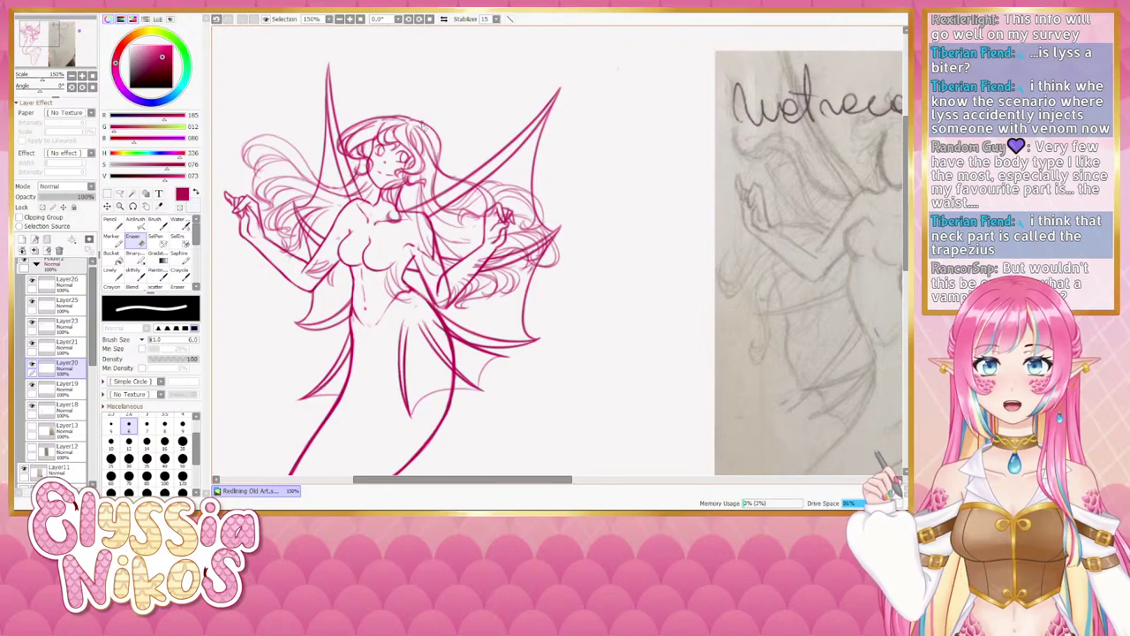
{"action": "left_click", "coordinate": [58, 325]}
Try size 3 strand strokes beside the eye and across the forehead bangs, undoing each attempt.
{"action": "left_click", "coordinate": [132, 272]}
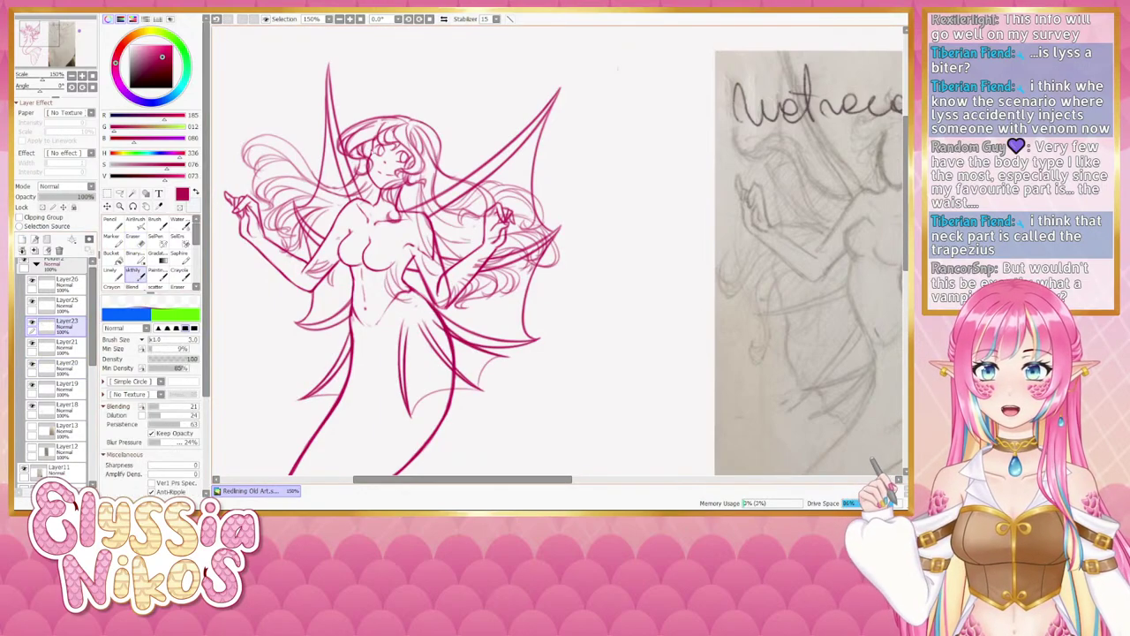
{"action": "left_click_drag", "start_coordinate": [368, 147], "coordinate": [376, 143]}
{"action": "key", "text": "ctrl+z"}
{"action": "key", "text": "ctrl+z"}
{"action": "key", "text": "ctrl+z"}
{"action": "key", "text": "ctrl+z"}
{"action": "key", "text": "ctrl+z"}
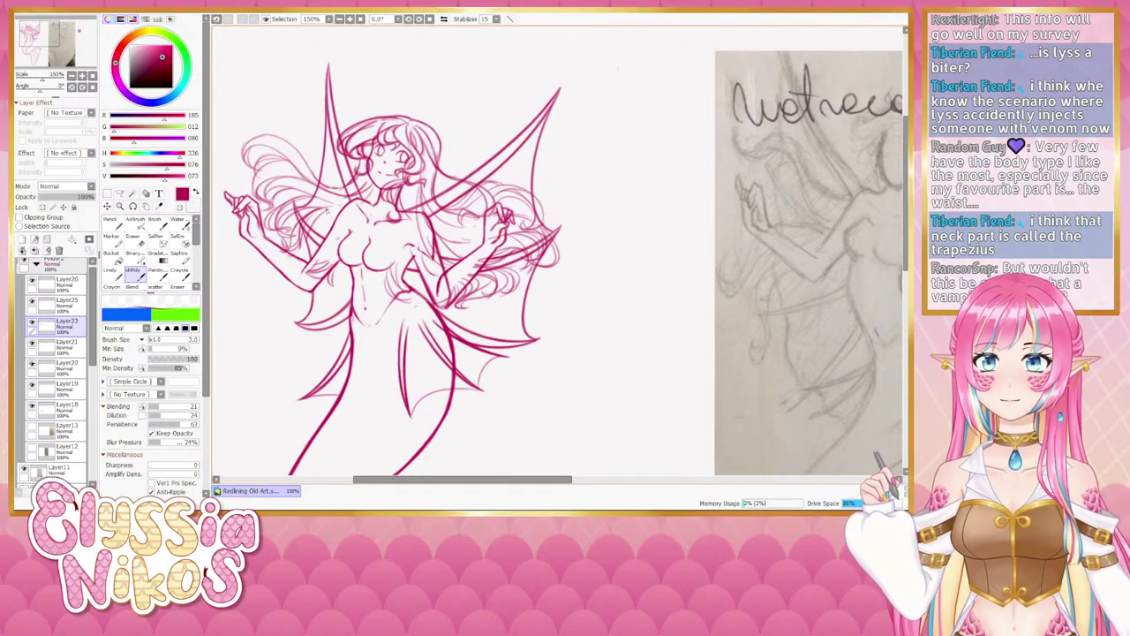
{"action": "key", "text": "ctrl+z"}
{"action": "key", "text": "ctrl+z"}
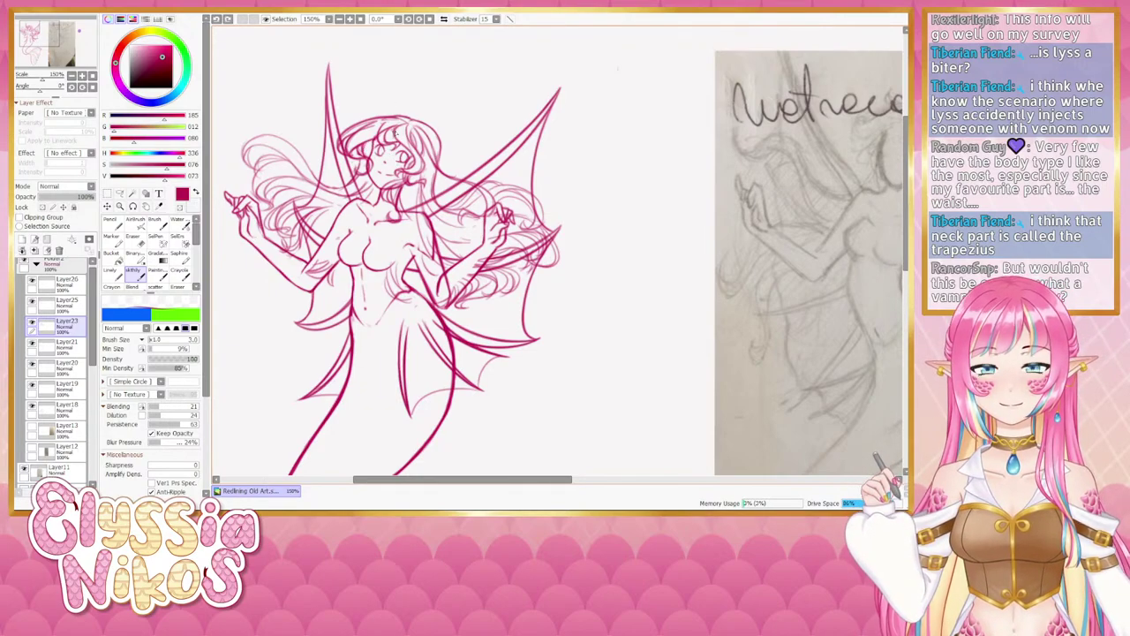
{"action": "left_click_drag", "start_coordinate": [395, 134], "coordinate": [390, 146]}
{"action": "key", "text": "ctrl+z"}
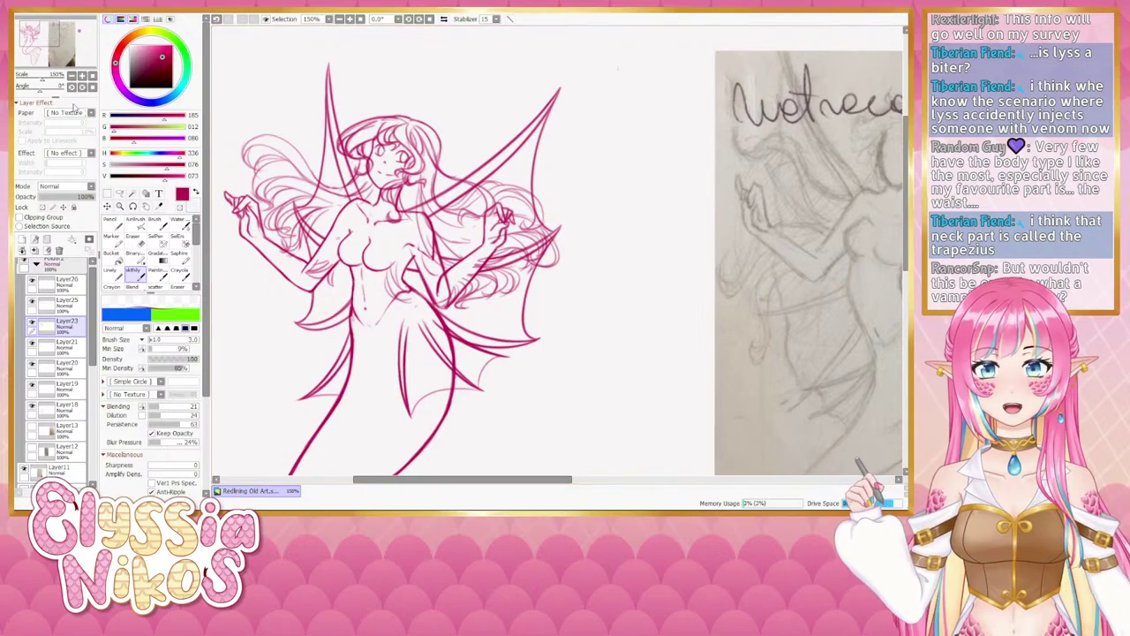
Draw a short strand at the top of the bangs and compare it by undoing and redoing the stroke.
{"action": "left_click", "coordinate": [71, 75]}
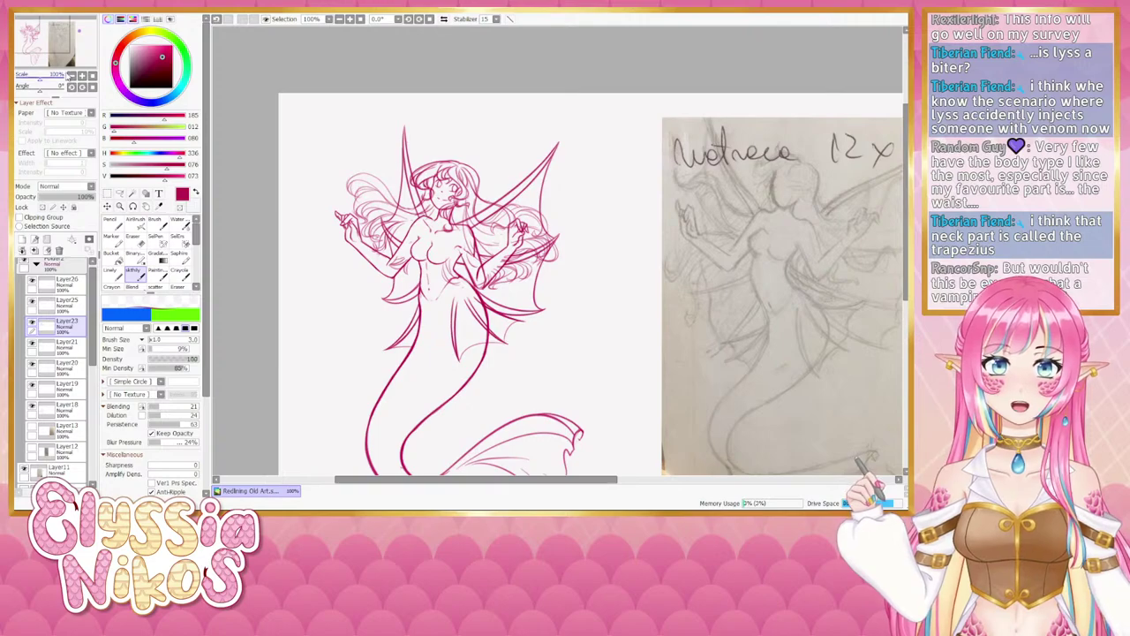
{"action": "left_click", "coordinate": [82, 76]}
{"action": "left_click_drag", "start_coordinate": [394, 122], "coordinate": [384, 125]}
{"action": "key", "text": "ctrl+z"}
{"action": "key", "text": "ctrl+z"}
{"action": "key", "text": "ctrl+z"}
{"action": "key", "text": "ctrl+z"}
{"action": "key", "text": "ctrl+y"}
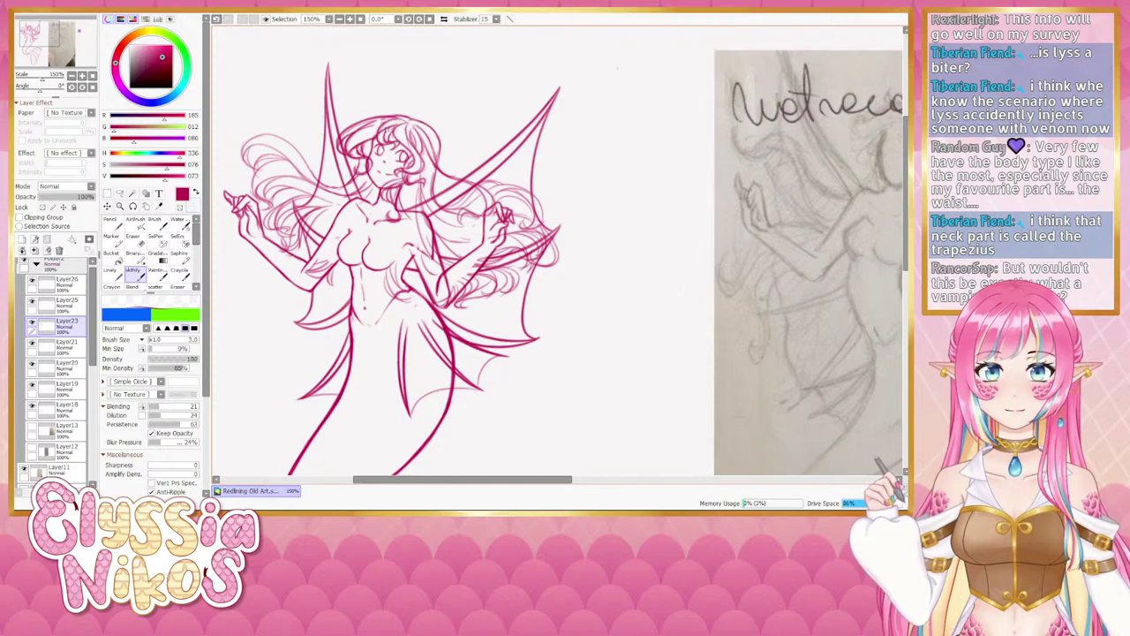
{"action": "key", "text": "ctrl+z"}
{"action": "key", "text": "ctrl+y"}
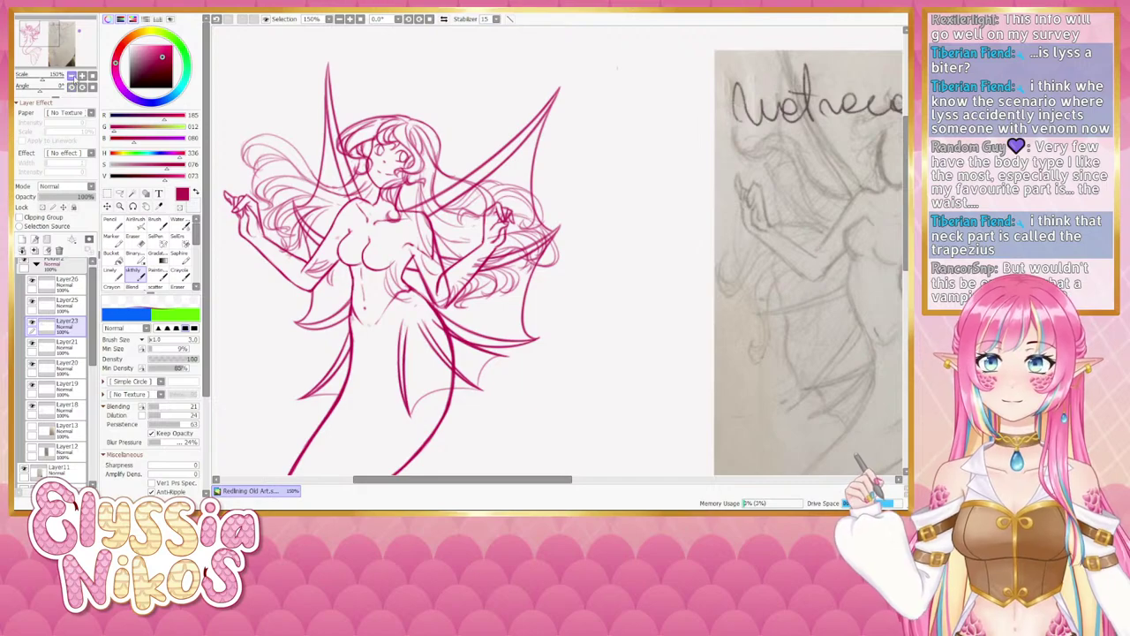
Check the whole figure's balance in a horizontally mirrored view and restore the normal view.
{"action": "left_click", "coordinate": [73, 76]}
{"action": "left_click_drag", "start_coordinate": [389, 158], "coordinate": [336, 140]}
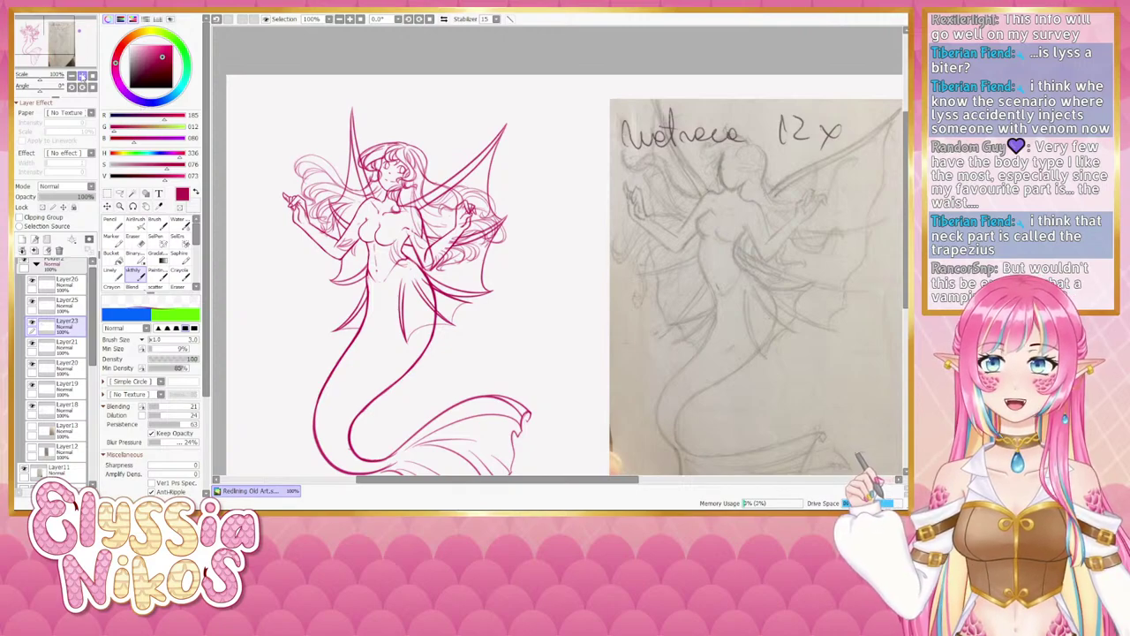
{"action": "left_click_drag", "start_coordinate": [388, 292], "coordinate": [361, 240]}
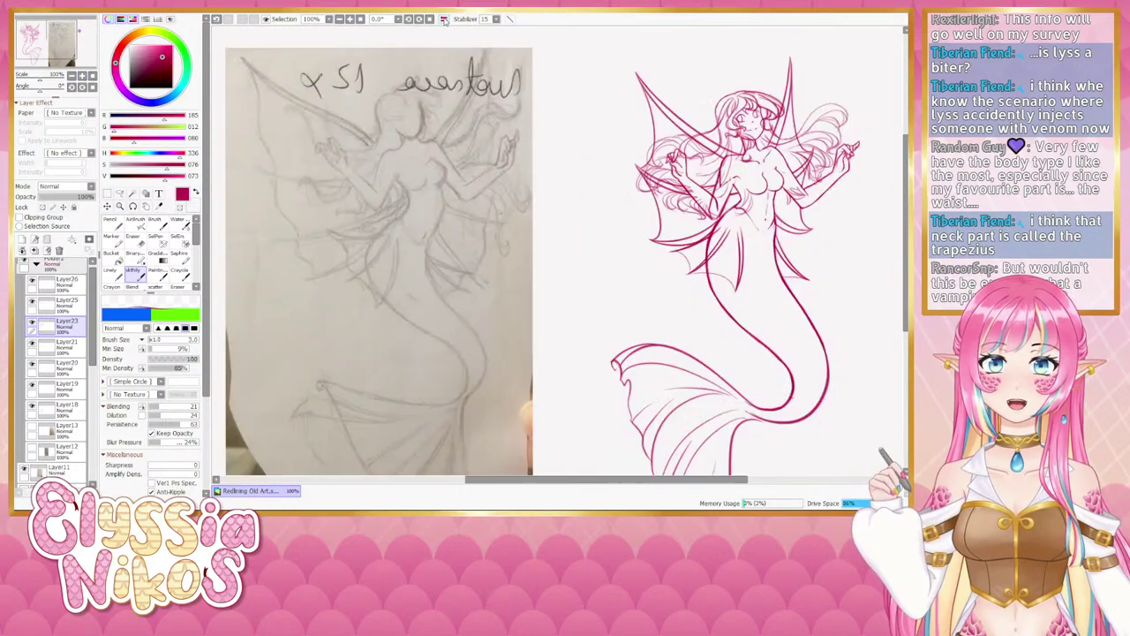
{"action": "left_click", "coordinate": [444, 19]}
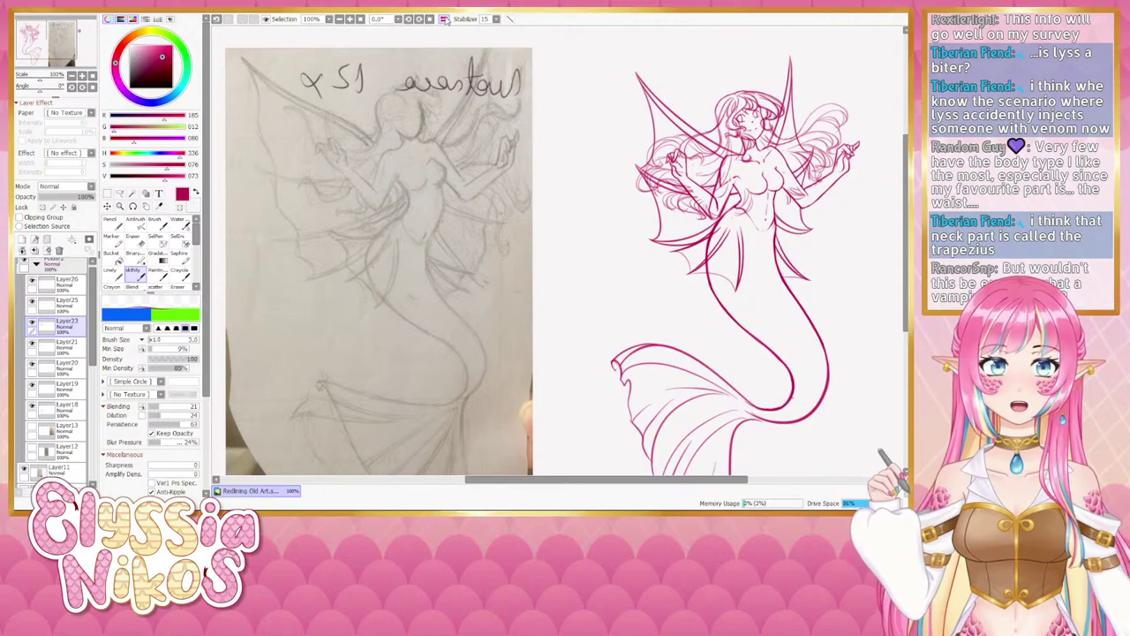
{"action": "left_click", "coordinate": [445, 19]}
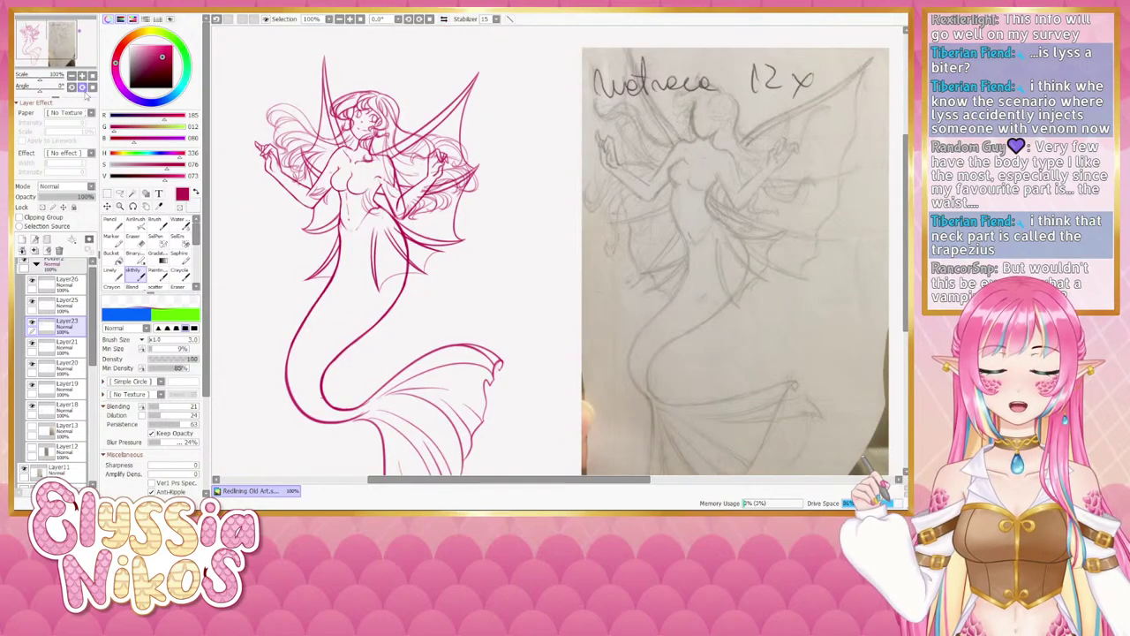
{"action": "left_click", "coordinate": [82, 76]}
{"action": "left_click_drag", "start_coordinate": [285, 151], "coordinate": [375, 234]}
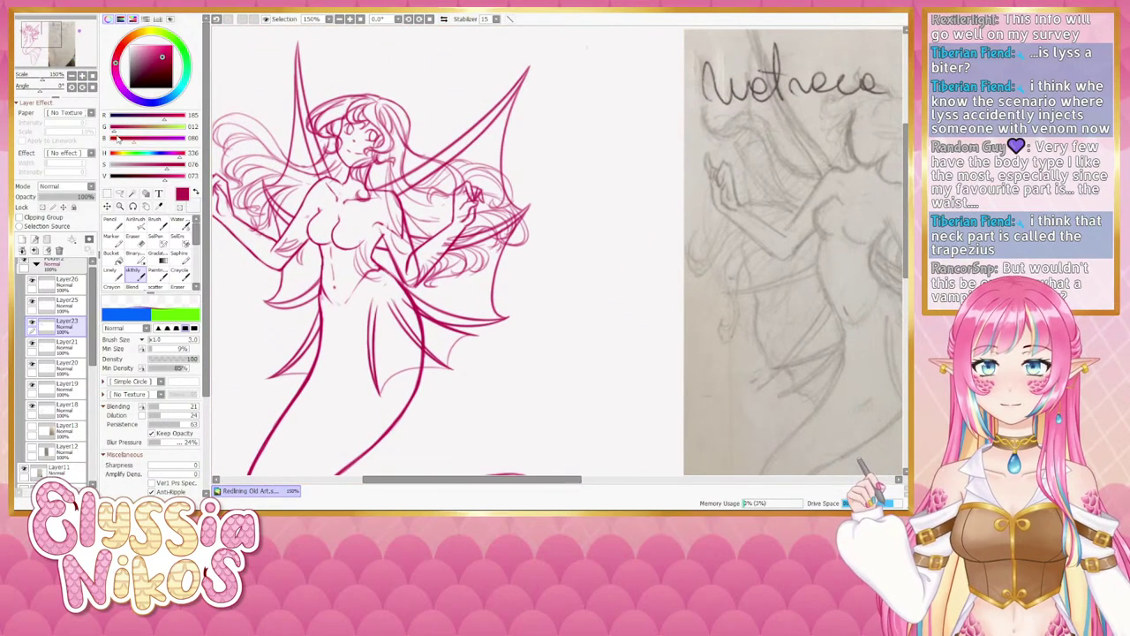
Select the outer bangs and crown hair with a freeform lasso, deform them slightly inward toward the face, and add a short strand.
{"action": "left_click", "coordinate": [120, 194]}
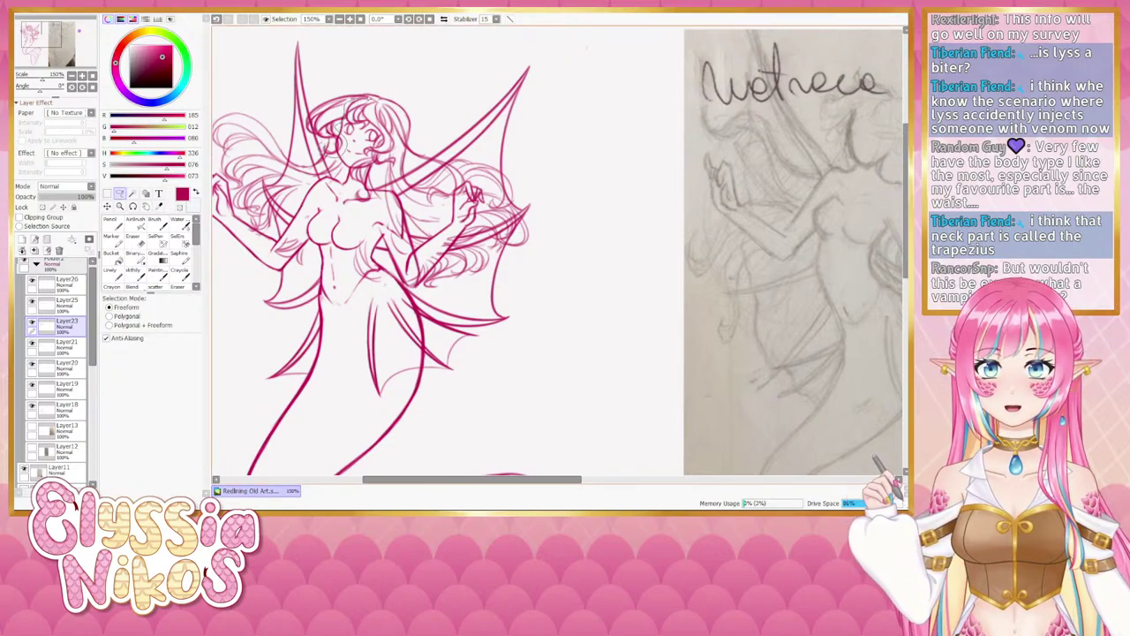
{"action": "mouse_move", "coordinate": [362, 93]}
{"action": "left_mouse_down"}
{"action": "mouse_move", "coordinate": [288, 128]}
{"action": "mouse_move", "coordinate": [323, 152]}
{"action": "left_mouse_up"}
{"action": "key", "text": "ctrl+t"}
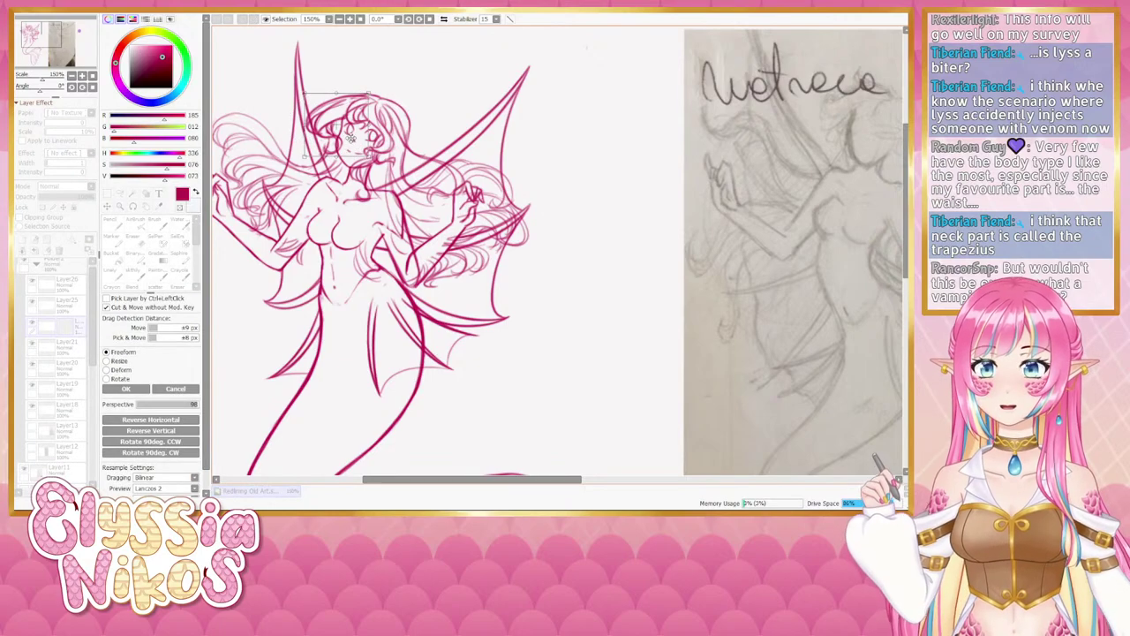
{"action": "left_click_drag", "start_coordinate": [306, 127], "coordinate": [351, 119]}
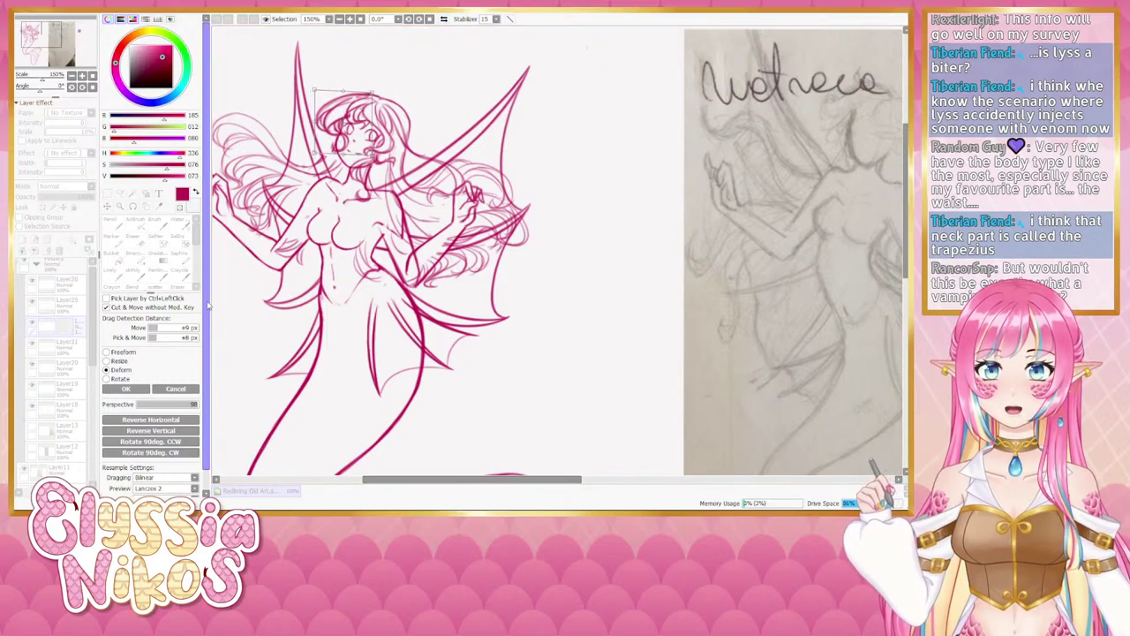
{"action": "left_click", "coordinate": [129, 390]}
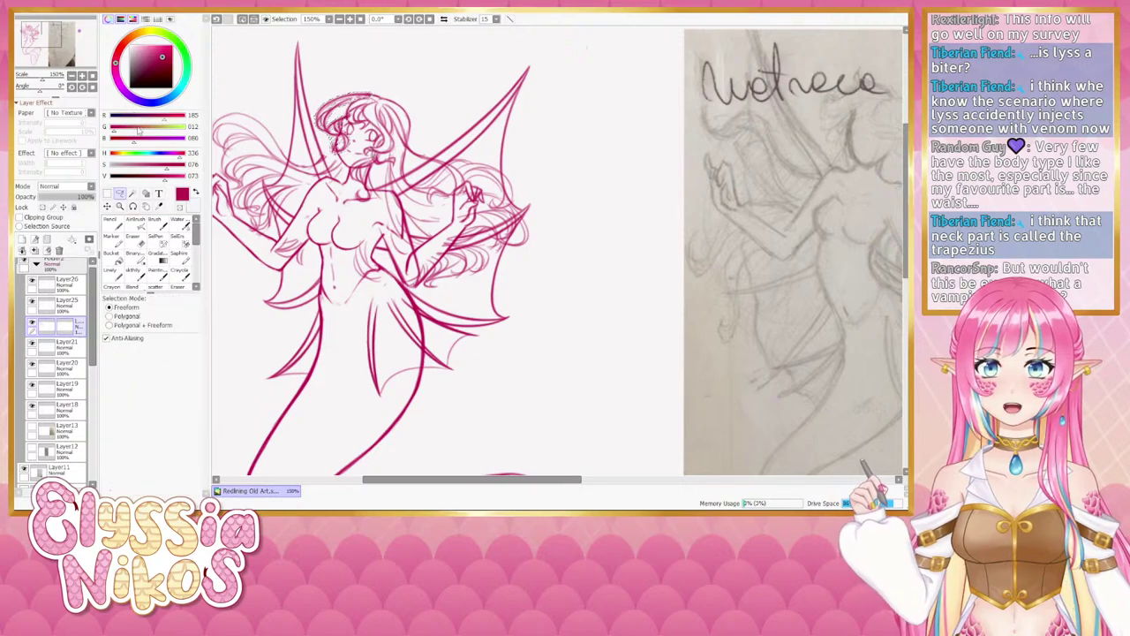
{"action": "left_click", "coordinate": [132, 274]}
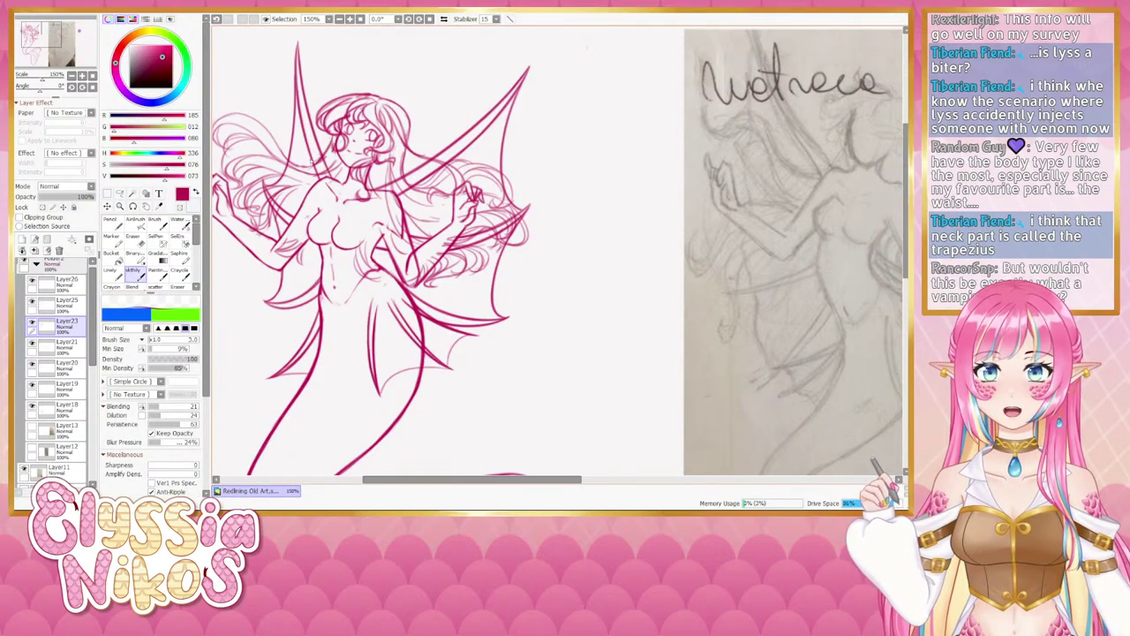
{"action": "key", "text": "ctrl+z"}
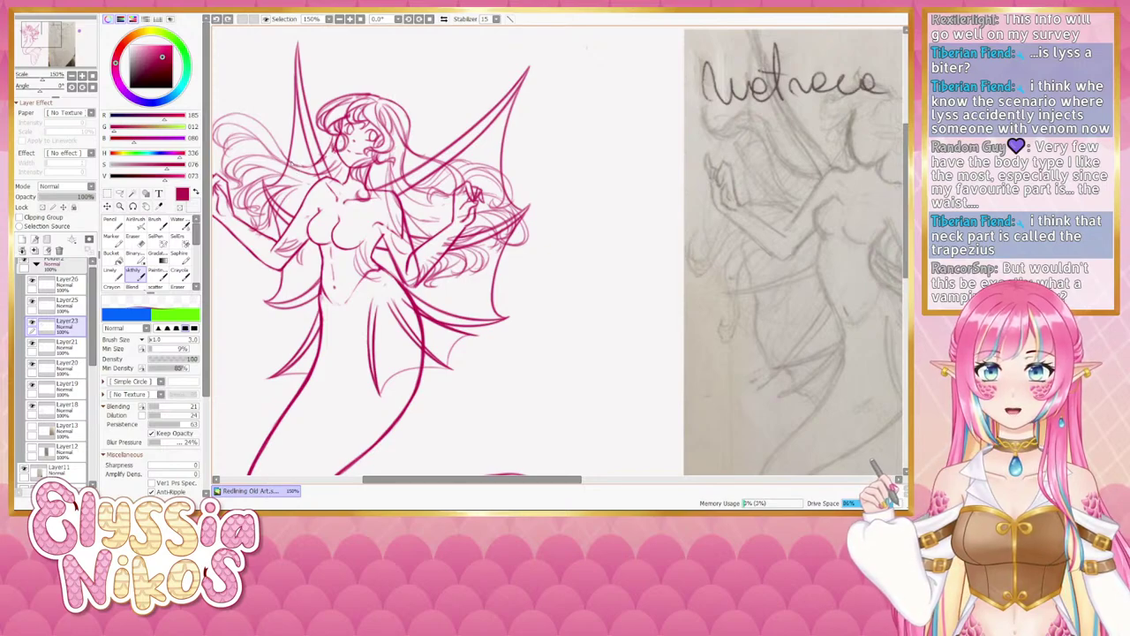
{"action": "left_click_drag", "start_coordinate": [292, 163], "coordinate": [313, 166]}
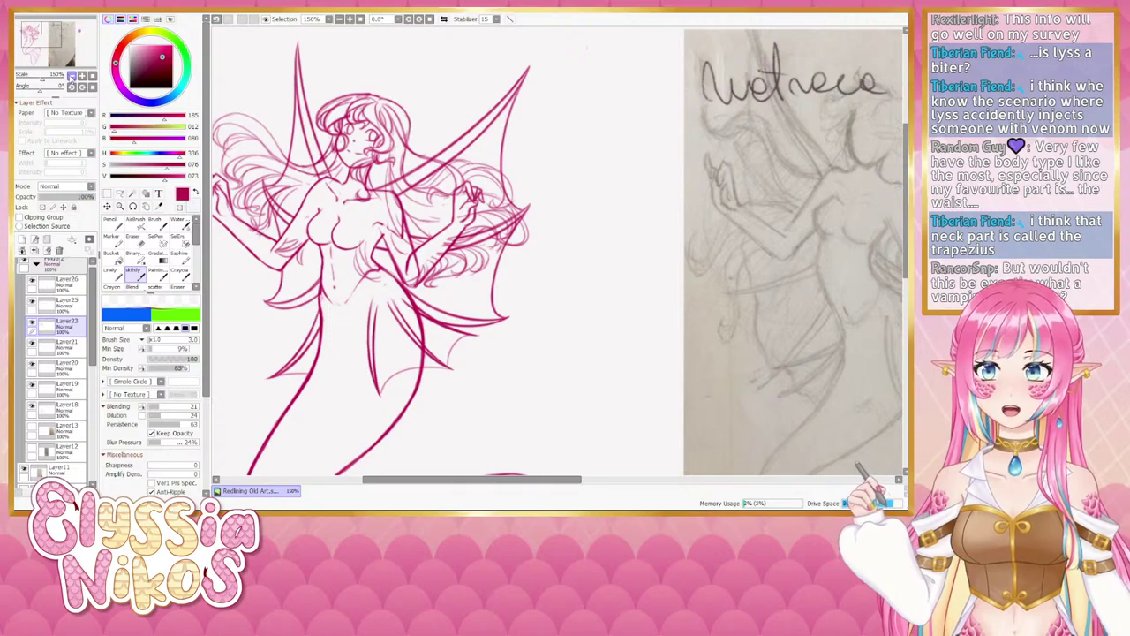
Compare the reshaped hair with the full figure in a mirrored view, and return the canvas to its normal orientation.
{"action": "left_click", "coordinate": [72, 76]}
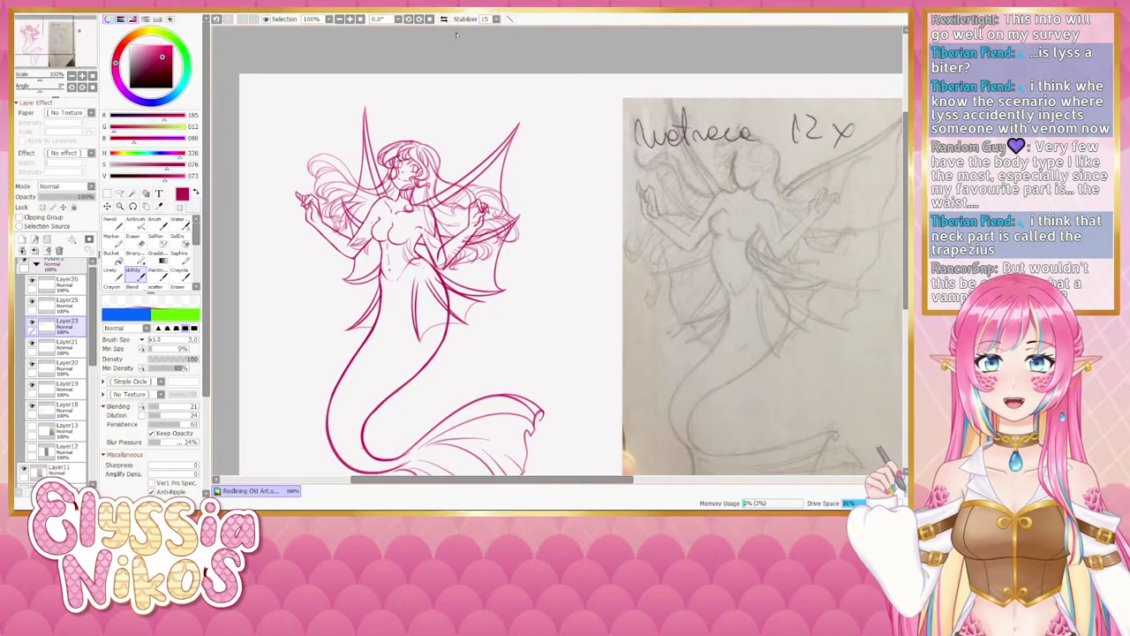
{"action": "left_click", "coordinate": [444, 19]}
{"action": "left_click_drag", "start_coordinate": [479, 69], "coordinate": [382, 56]}
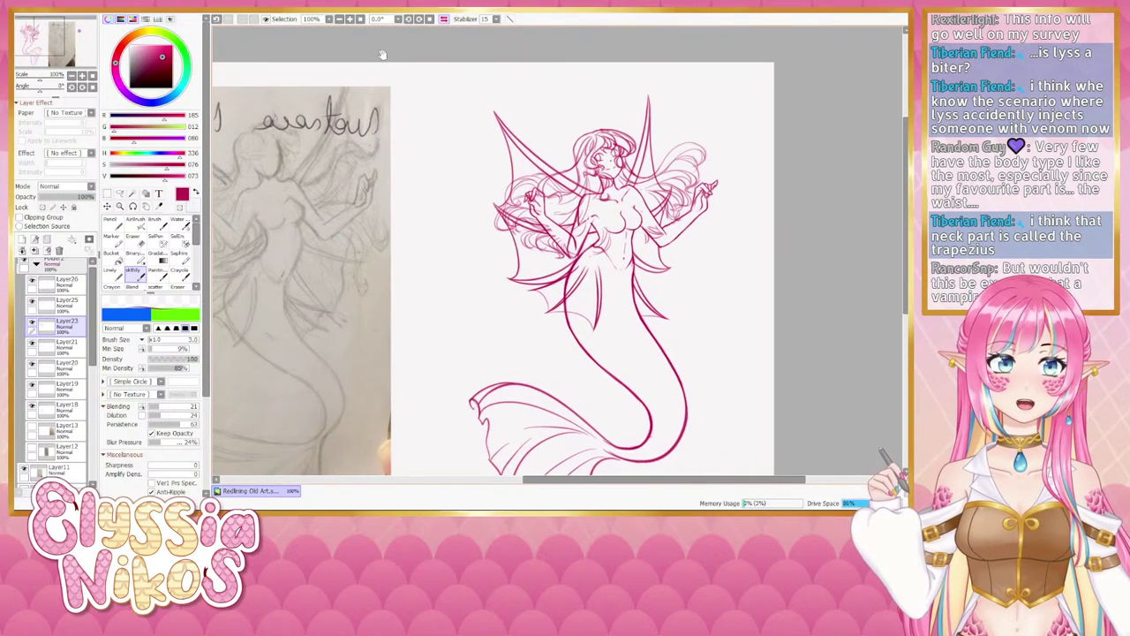
{"action": "left_click", "coordinate": [444, 20]}
{"action": "left_click_drag", "start_coordinate": [455, 79], "coordinate": [394, 56]}
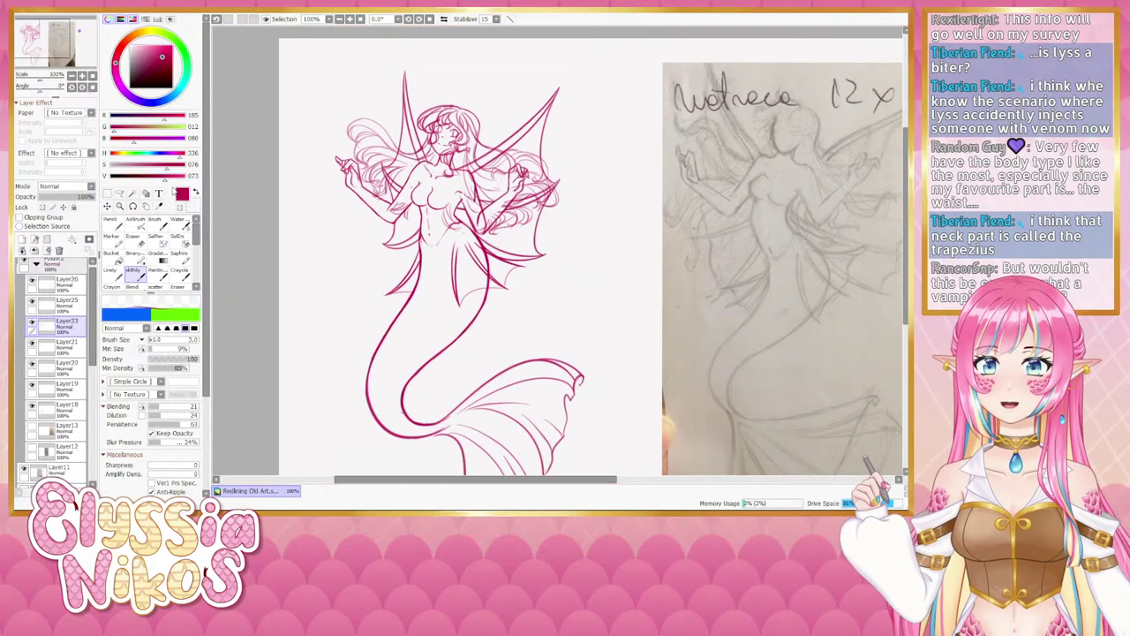
Try a strand stroke through the flowing hair between the shoulder and raised forearm, and undo it.
{"action": "left_click", "coordinate": [82, 76]}
{"action": "left_click", "coordinate": [83, 76]}
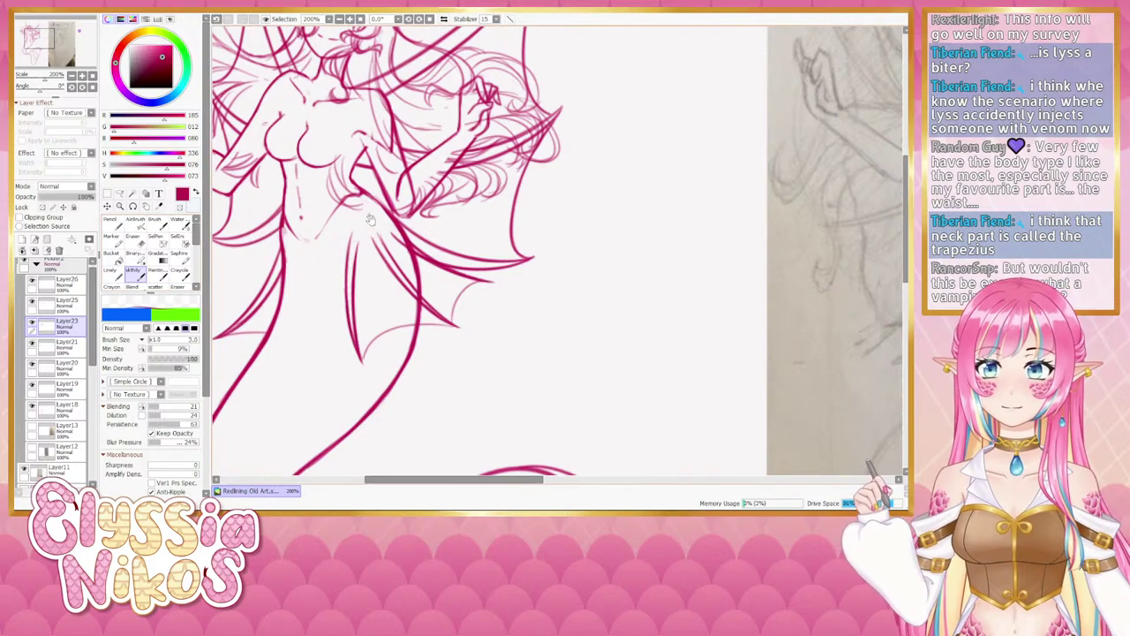
{"action": "left_click_drag", "start_coordinate": [371, 219], "coordinate": [334, 277]}
{"action": "left_click_drag", "start_coordinate": [369, 184], "coordinate": [440, 183]}
{"action": "key", "text": "ctrl+z"}
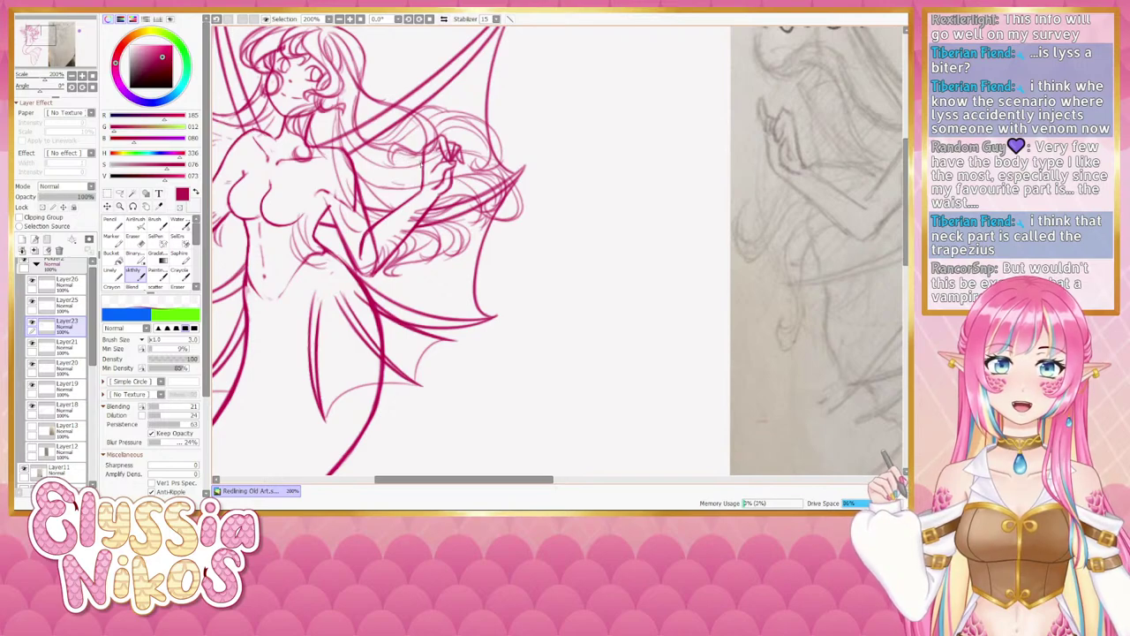
Draw loose flowing strands in the hair behind the raised forearm nearest the reference sketch.
{"action": "mouse_move", "coordinate": [428, 219]}
{"action": "left_mouse_down"}
{"action": "mouse_move", "coordinate": [439, 181]}
{"action": "mouse_move", "coordinate": [402, 168]}
{"action": "left_mouse_up"}
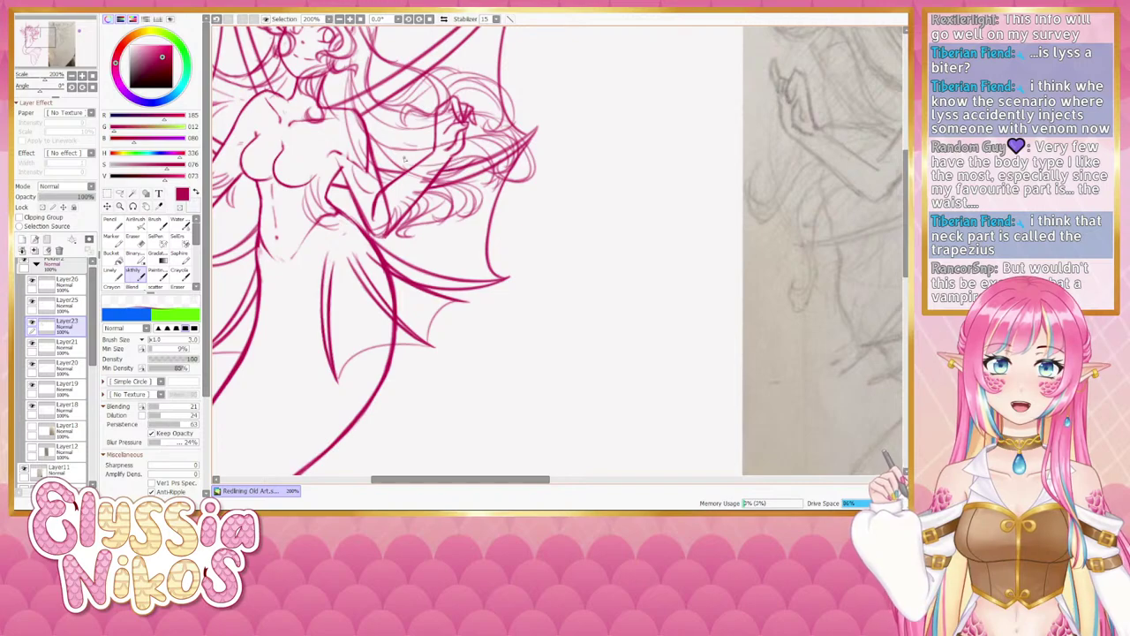
{"action": "left_click_drag", "start_coordinate": [413, 198], "coordinate": [471, 177]}
{"action": "left_click_drag", "start_coordinate": [391, 169], "coordinate": [489, 206]}
{"action": "left_click_drag", "start_coordinate": [412, 132], "coordinate": [412, 172]}
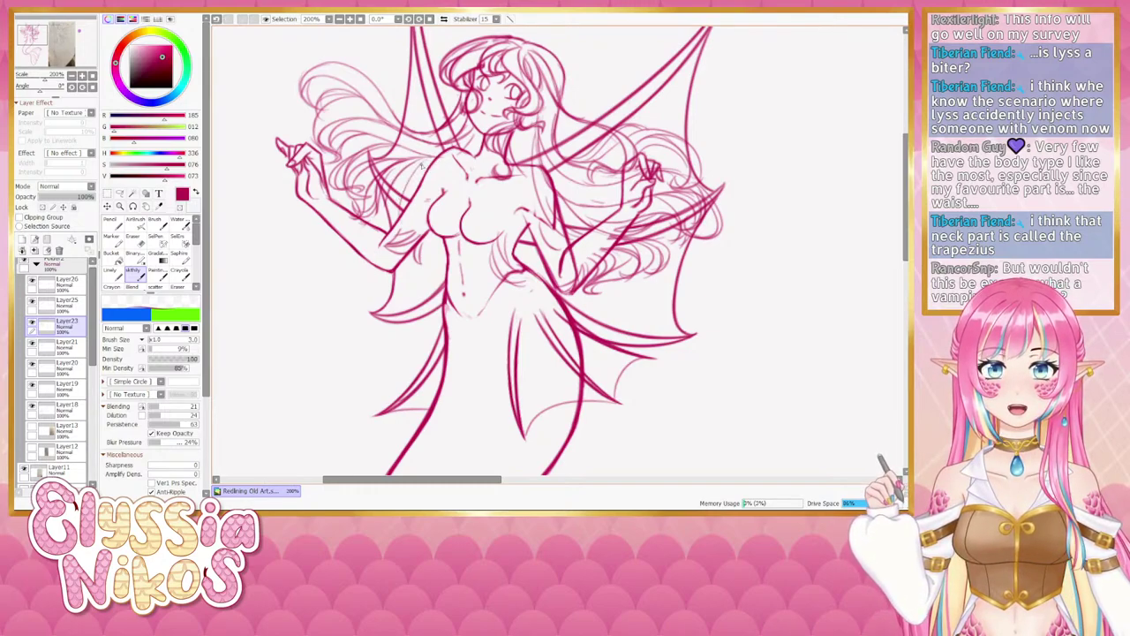
Undo a trial stroke beside the waist, and lasso the gap between waist and elbow before clearing the selection.
{"action": "mouse_move", "coordinate": [422, 257]}
{"action": "left_mouse_down"}
{"action": "mouse_move", "coordinate": [435, 235]}
{"action": "mouse_move", "coordinate": [447, 261]}
{"action": "left_mouse_up"}
{"action": "key", "text": "ctrl+z"}
{"action": "mouse_move", "coordinate": [540, 238]}
{"action": "left_mouse_down"}
{"action": "mouse_move", "coordinate": [464, 213]}
{"action": "mouse_move", "coordinate": [408, 226]}
{"action": "mouse_move", "coordinate": [459, 249]}
{"action": "mouse_move", "coordinate": [449, 225]}
{"action": "left_mouse_up"}
{"action": "left_click", "coordinate": [121, 193]}
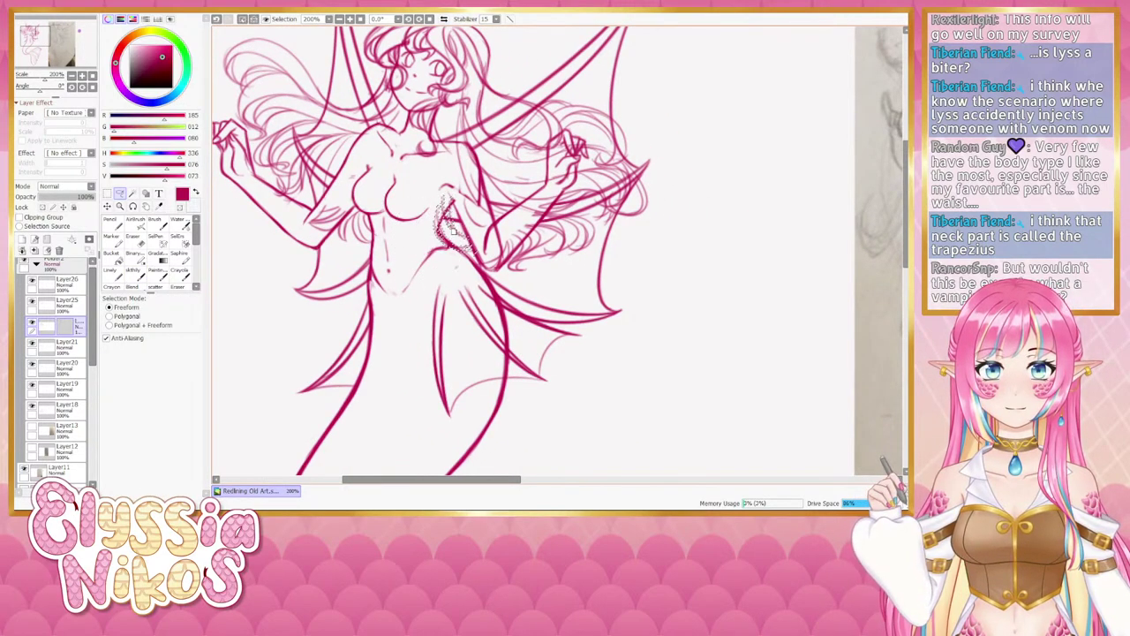
{"action": "key", "text": "ctrl+d"}
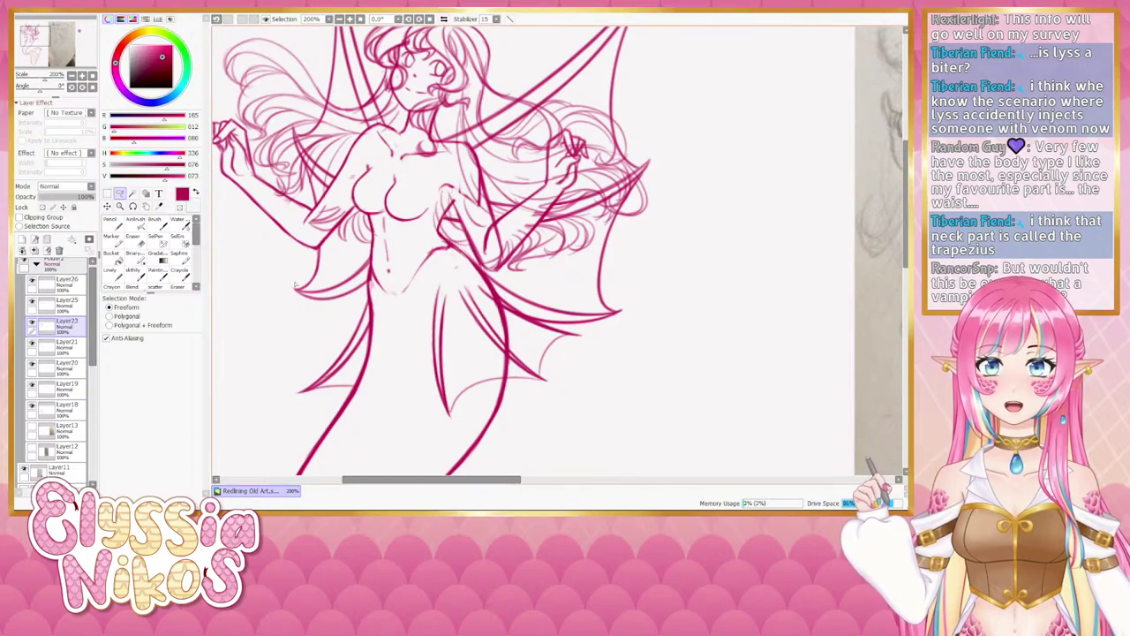
Clean up and refine the hair curls between the waist and the elbow of the arm farther from the reference.
{"action": "mouse_move", "coordinate": [343, 251]}
{"action": "left_mouse_down"}
{"action": "mouse_move", "coordinate": [337, 260]}
{"action": "mouse_move", "coordinate": [401, 268]}
{"action": "left_mouse_up"}
{"action": "left_click_drag", "start_coordinate": [314, 268], "coordinate": [320, 289]}
{"action": "left_click", "coordinate": [131, 274]}
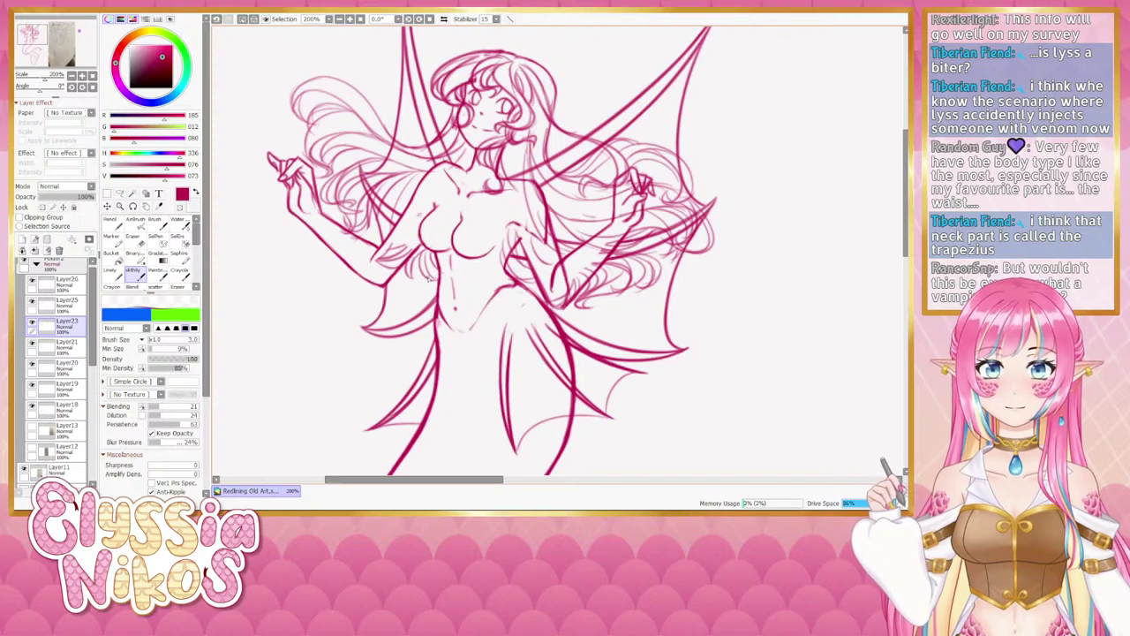
{"action": "key", "text": "ctrl"}
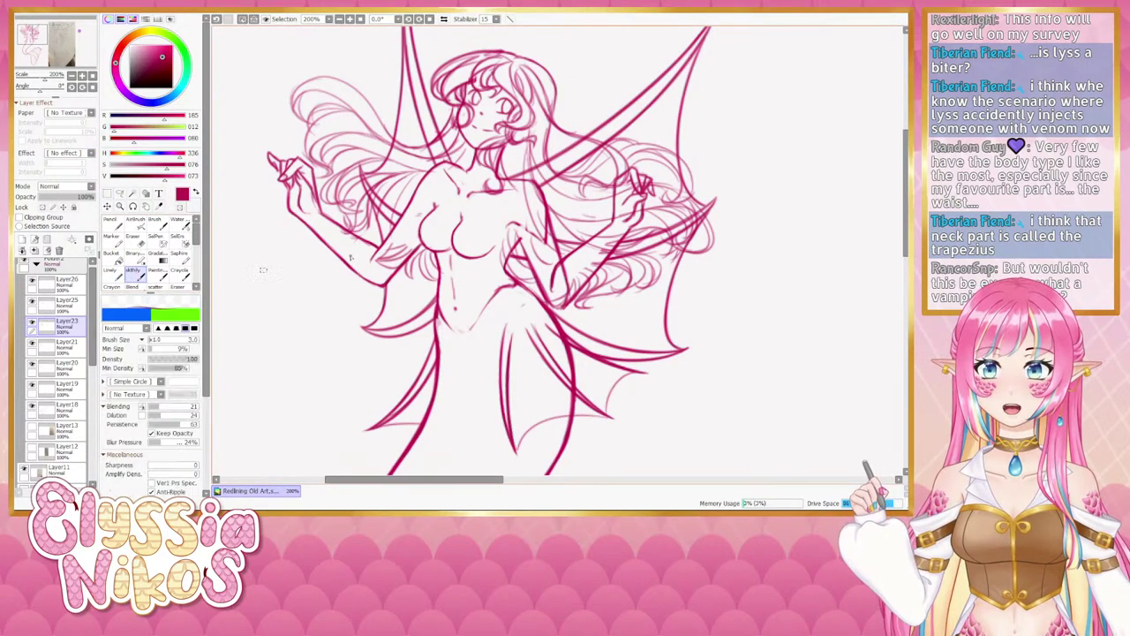
{"action": "key", "text": "e"}
{"action": "key", "text": "b"}
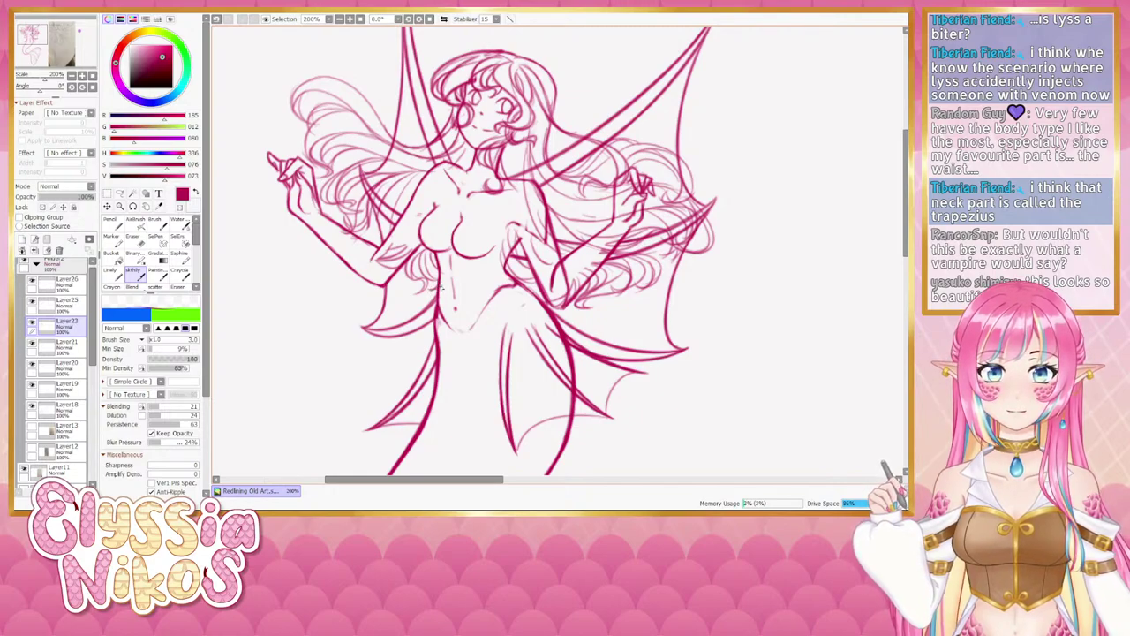
Try strokes extending the small fin spine through the hair behind the shoulder, and undo the last two.
{"action": "left_click_drag", "start_coordinate": [347, 203], "coordinate": [305, 220]}
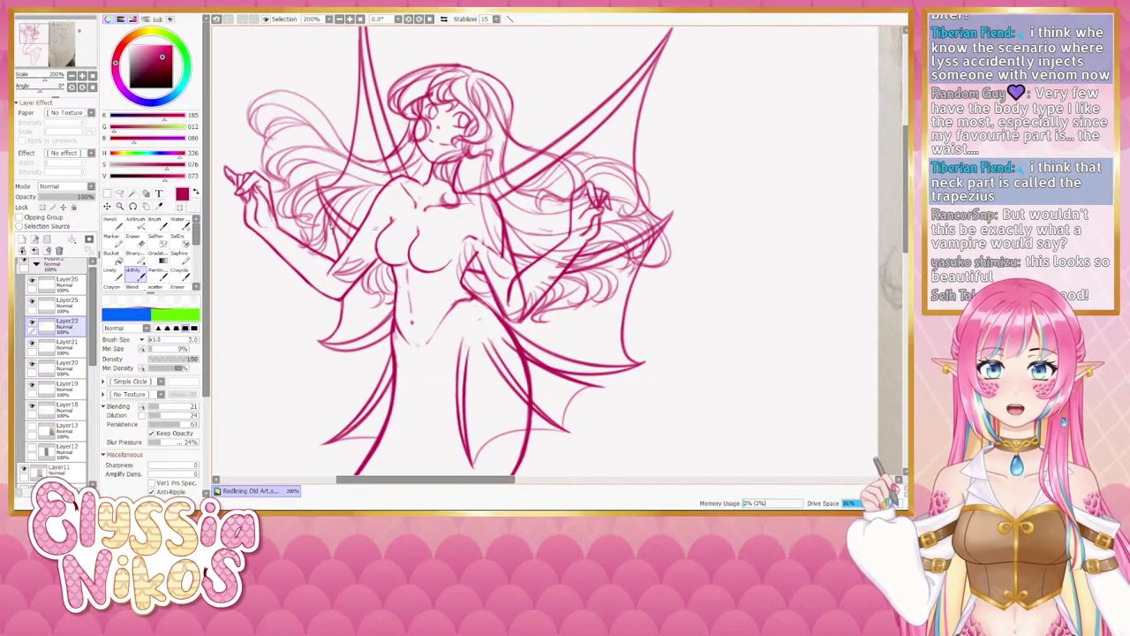
{"action": "left_click_drag", "start_coordinate": [328, 226], "coordinate": [334, 256]}
{"action": "left_click_drag", "start_coordinate": [358, 212], "coordinate": [351, 240]}
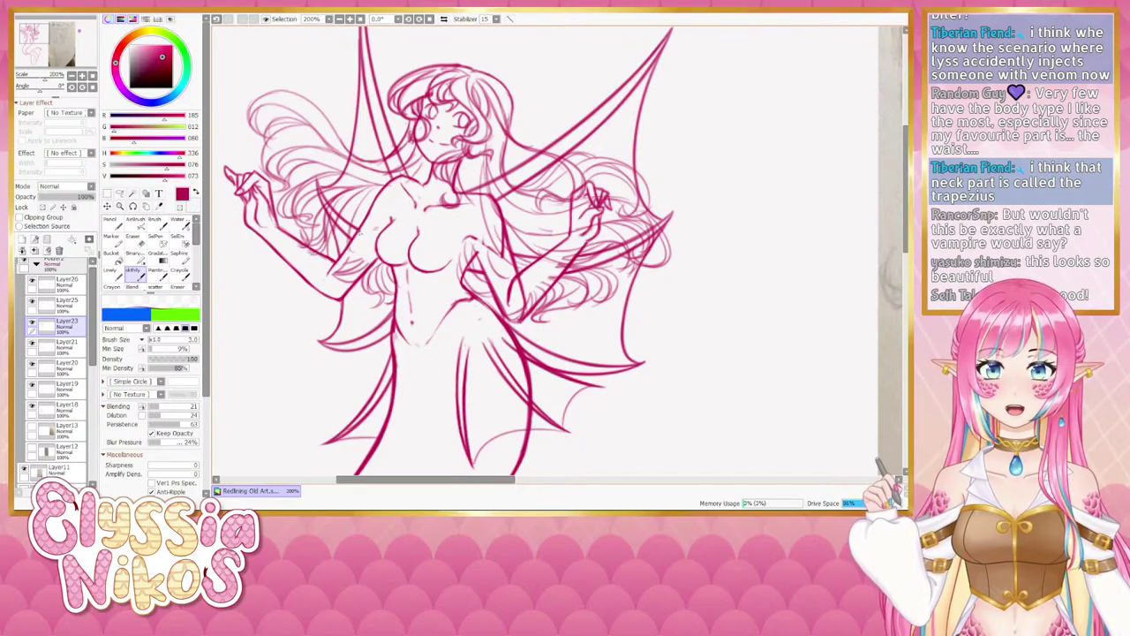
{"action": "left_click_drag", "start_coordinate": [378, 194], "coordinate": [353, 237]}
{"action": "key", "text": "ctrl+z"}
{"action": "key", "text": "ctrl+z"}
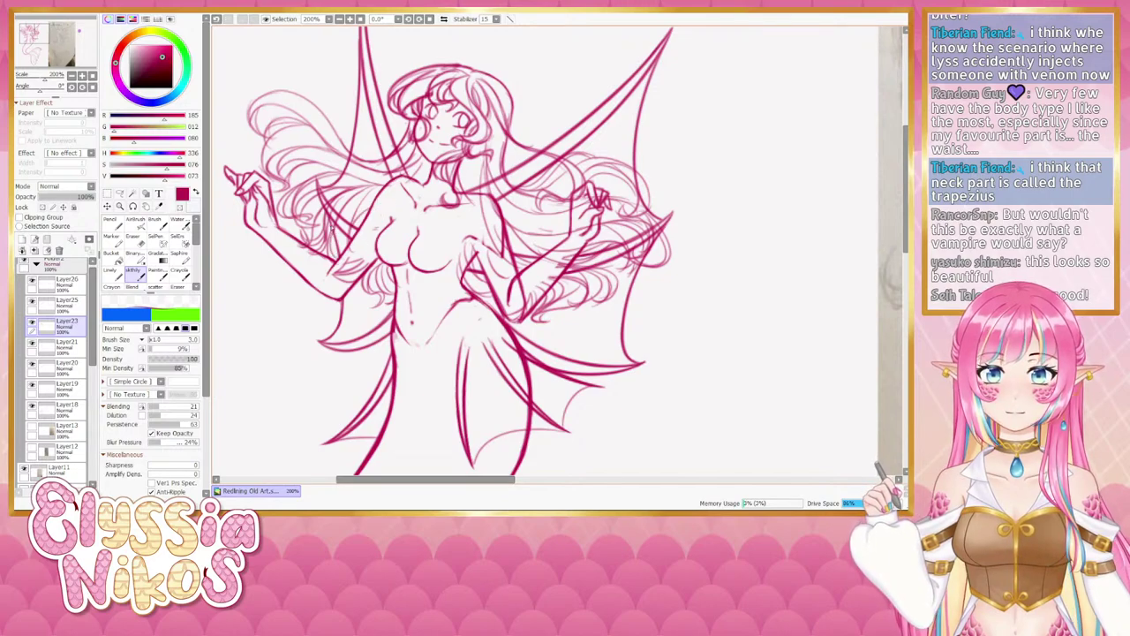
Examine the mermaid redraw at several zoom levels and a rotated angle, comparing its proportions with the old pencil sketch.
{"action": "key", "text": "Page_Down"}
{"action": "key", "text": "Page_Down"}
{"action": "left_click_drag", "start_coordinate": [282, 189], "coordinate": [249, 174]}
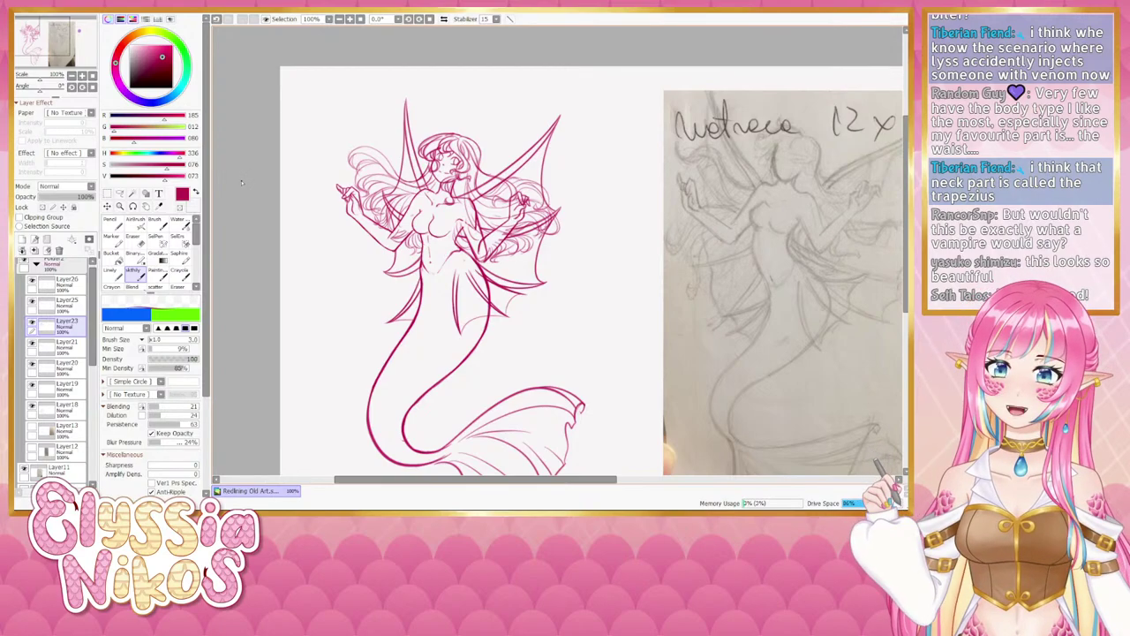
{"action": "left_click", "coordinate": [81, 76]}
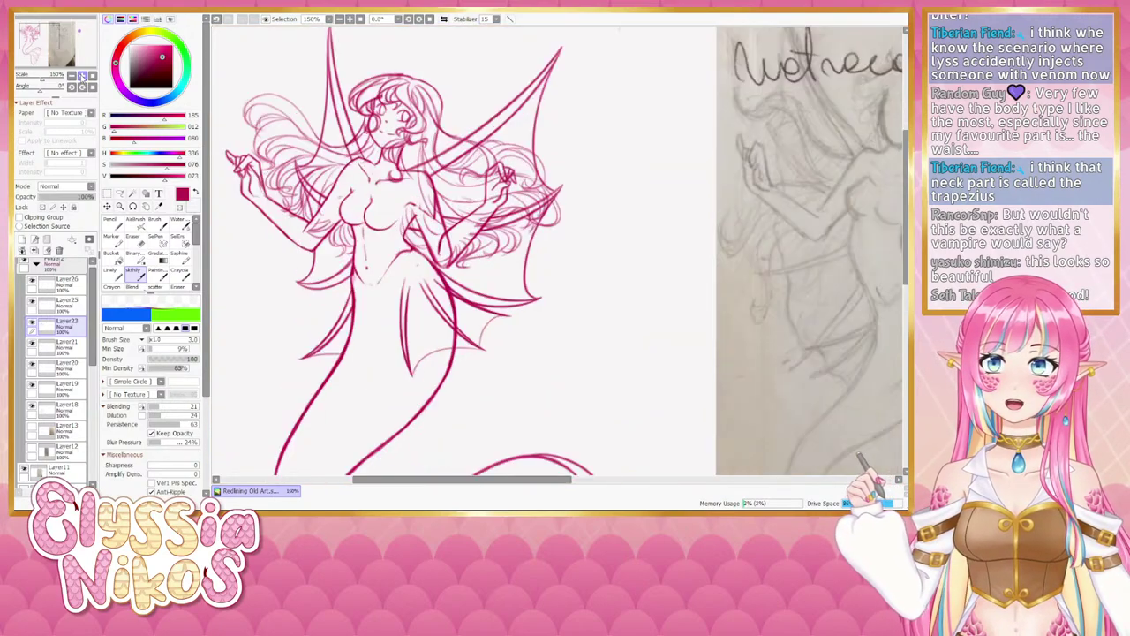
{"action": "left_click_drag", "start_coordinate": [281, 256], "coordinate": [358, 274]}
{"action": "left_click", "coordinate": [134, 245]}
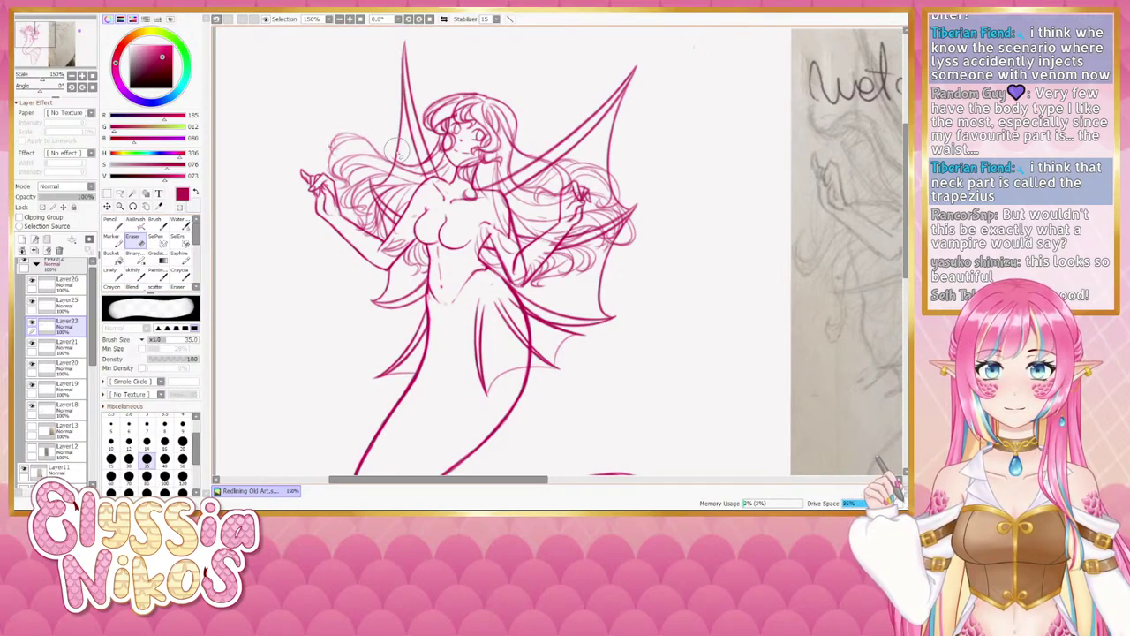
{"action": "left_click", "coordinate": [136, 274]}
{"action": "left_click", "coordinate": [33, 89]}
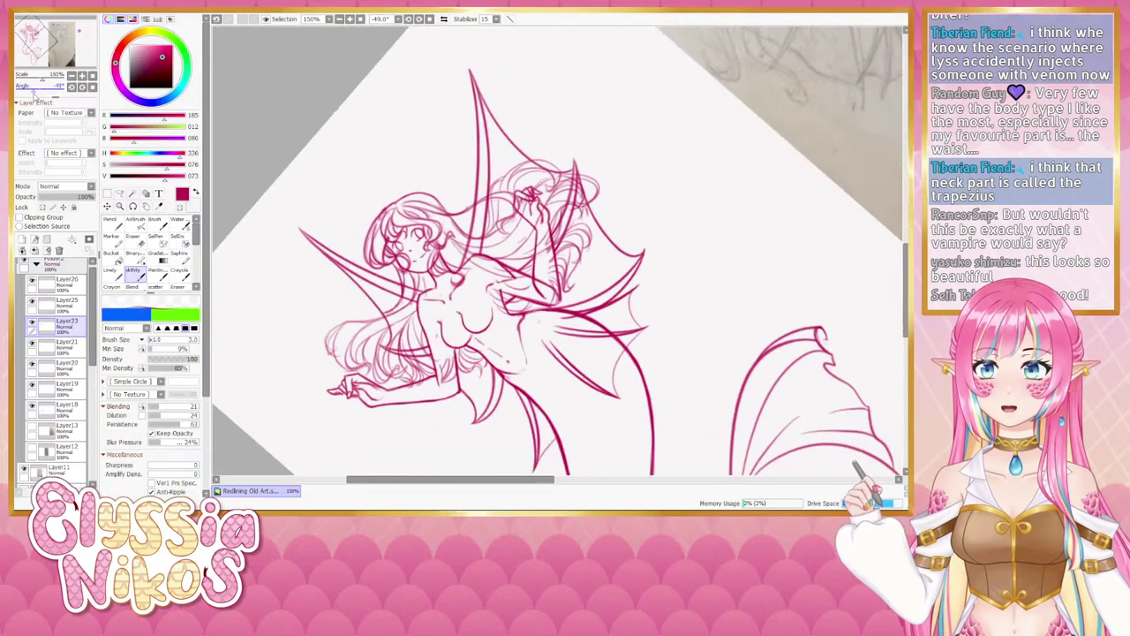
{"action": "mouse_move", "coordinate": [361, 298]}
{"action": "left_mouse_down"}
{"action": "mouse_move", "coordinate": [369, 179]}
{"action": "mouse_move", "coordinate": [406, 193]}
{"action": "left_mouse_up"}
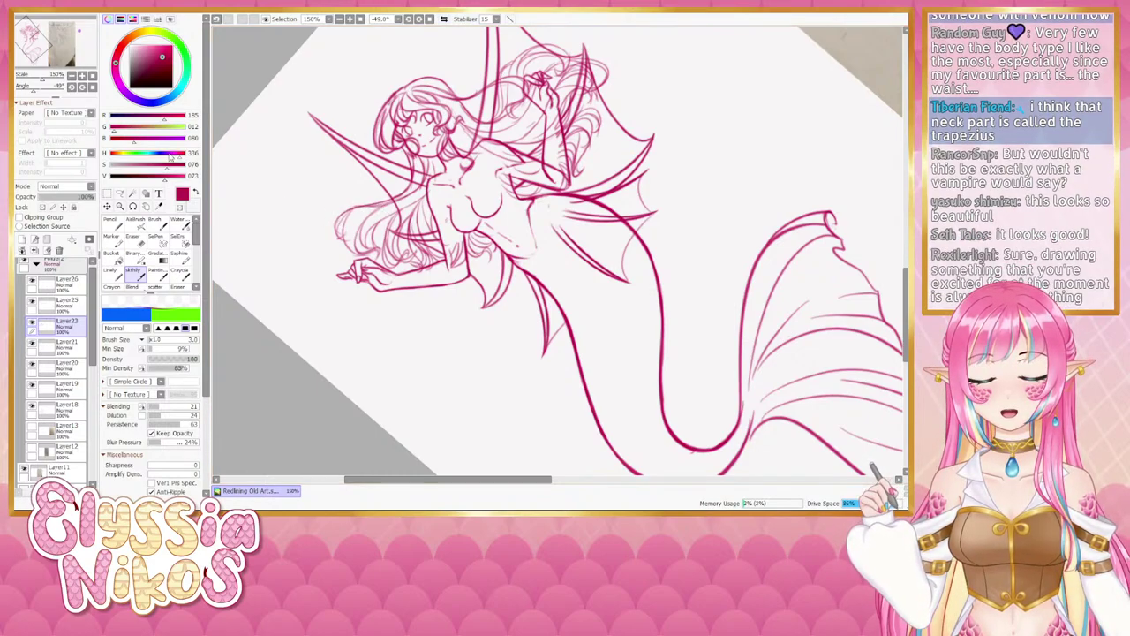
{"action": "left_click", "coordinate": [93, 87]}
{"action": "left_click", "coordinate": [71, 76]}
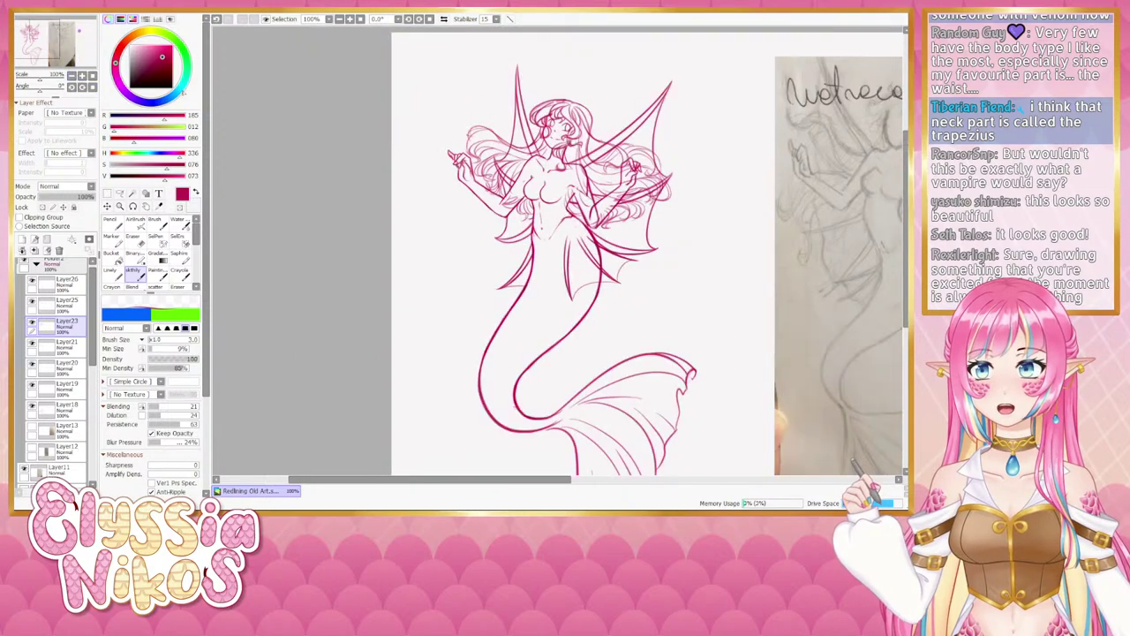
{"action": "left_click_drag", "start_coordinate": [428, 162], "coordinate": [288, 136]}
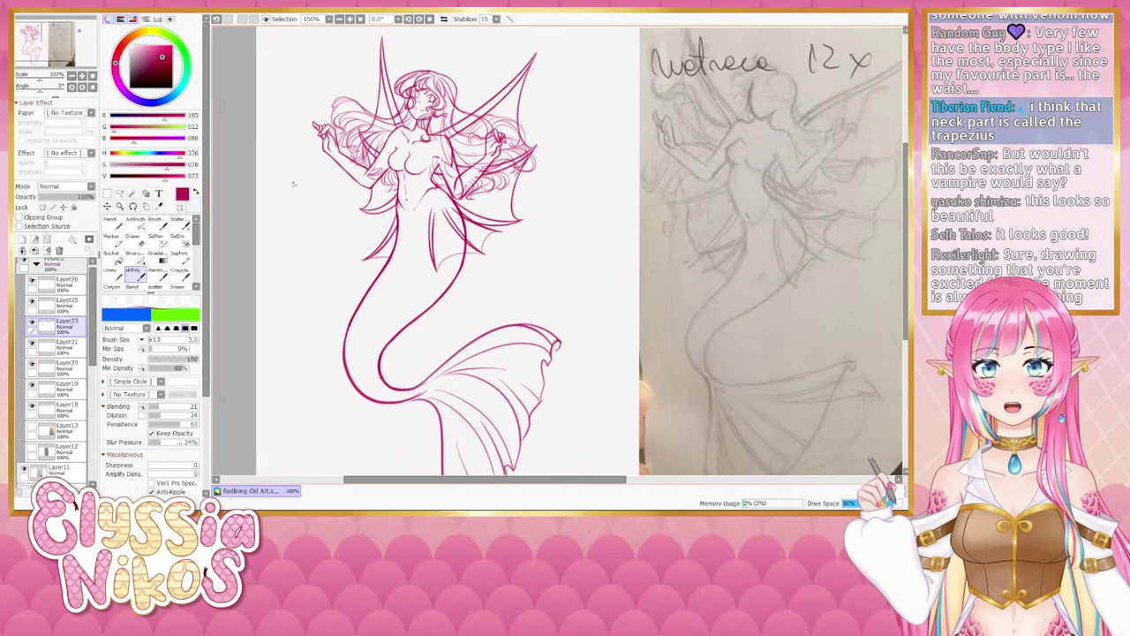
{"action": "left_click_drag", "start_coordinate": [365, 161], "coordinate": [345, 150]}
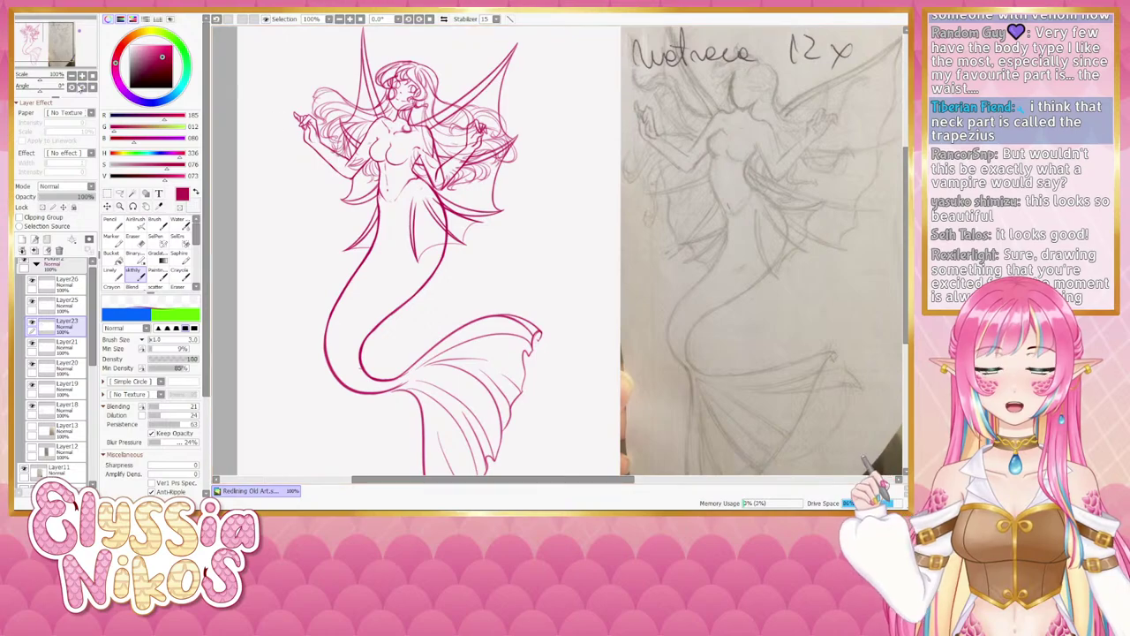
Try small extra strokes on the hair curl near the raised hand and on the lock beside the neck.
{"action": "left_click", "coordinate": [82, 76]}
{"action": "left_click_drag", "start_coordinate": [220, 132], "coordinate": [328, 187]}
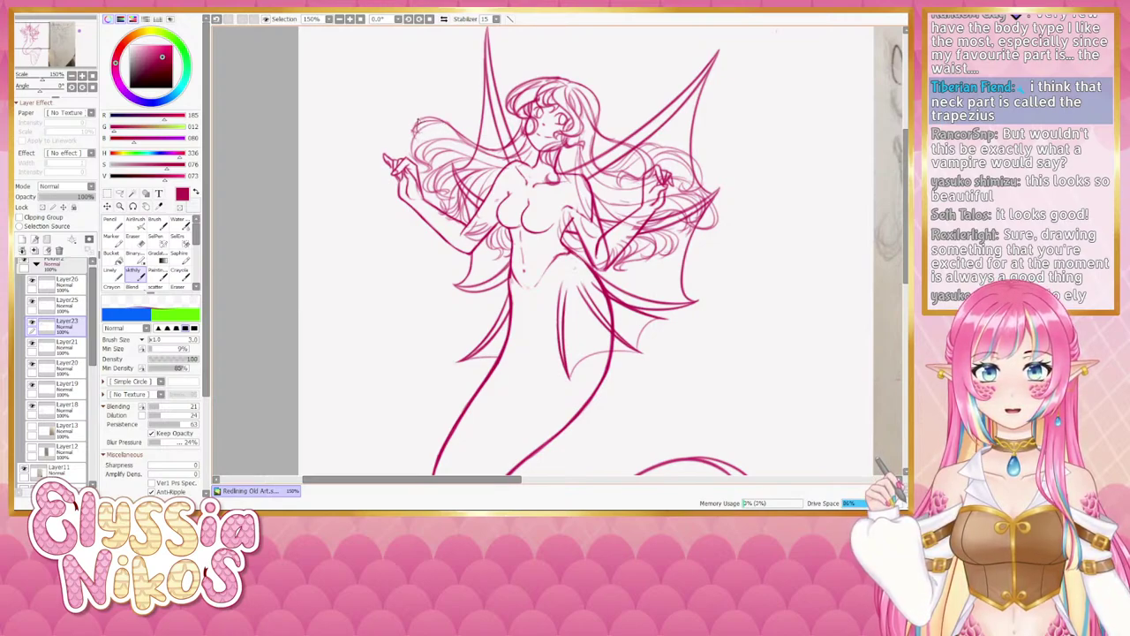
{"action": "mouse_move", "coordinate": [413, 138]}
{"action": "left_mouse_down"}
{"action": "mouse_move", "coordinate": [412, 133]}
{"action": "mouse_move", "coordinate": [445, 124]}
{"action": "mouse_move", "coordinate": [413, 139]}
{"action": "left_mouse_up"}
{"action": "key", "text": "ctrl+z"}
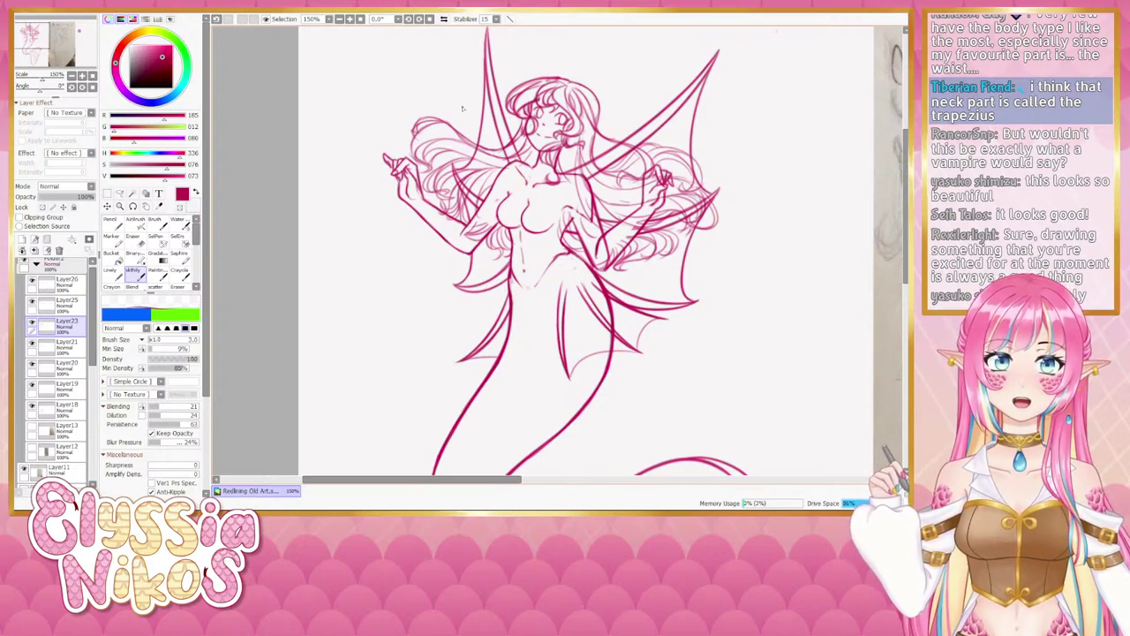
{"action": "left_click_drag", "start_coordinate": [448, 169], "coordinate": [292, 149]}
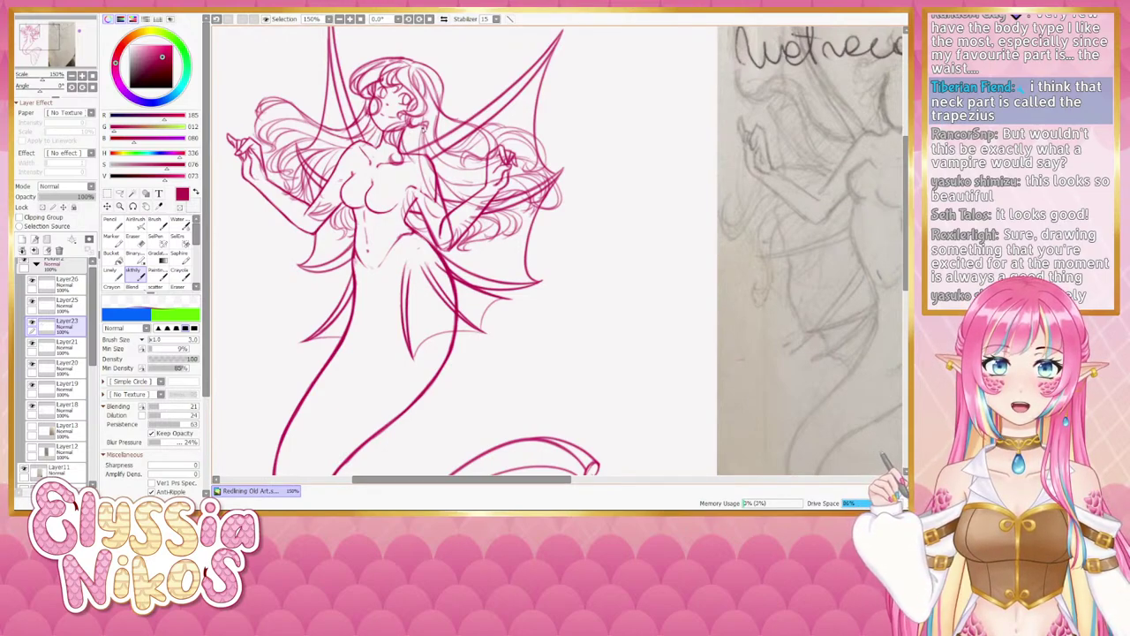
{"action": "left_click_drag", "start_coordinate": [423, 130], "coordinate": [418, 169]}
{"action": "key", "text": "ctrl+z"}
{"action": "left_click_drag", "start_coordinate": [393, 205], "coordinate": [453, 171]}
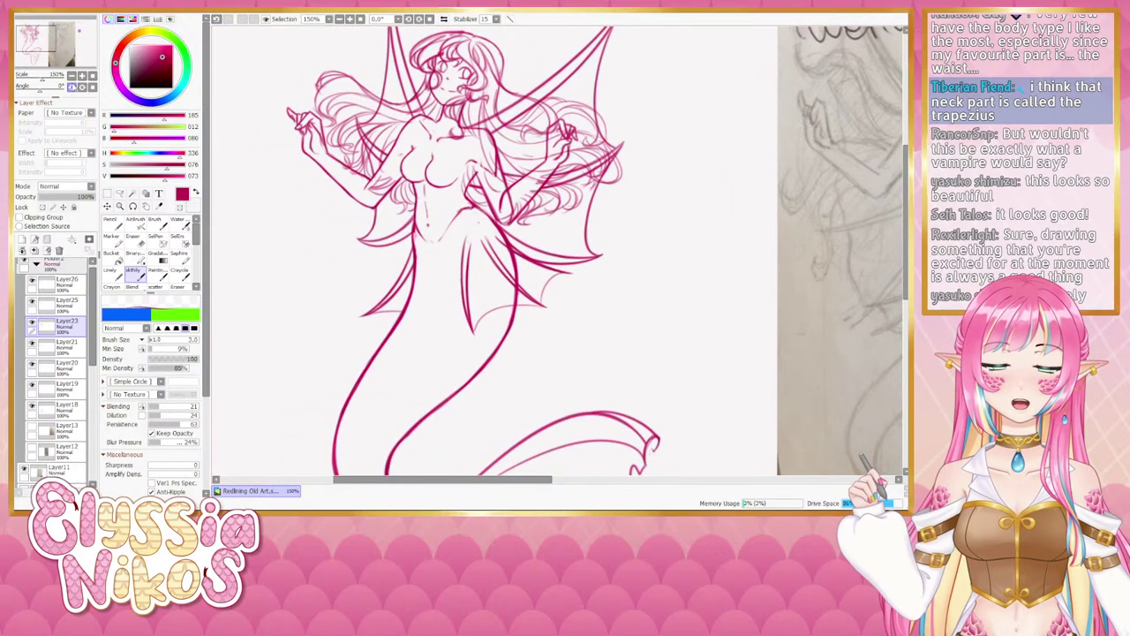
Check what Layer21, Layer20 and Layer19 contain by toggling their visibility, and make Layer19 the active layer.
{"action": "left_click", "coordinate": [71, 76]}
{"action": "left_click_drag", "start_coordinate": [345, 174], "coordinate": [296, 182]}
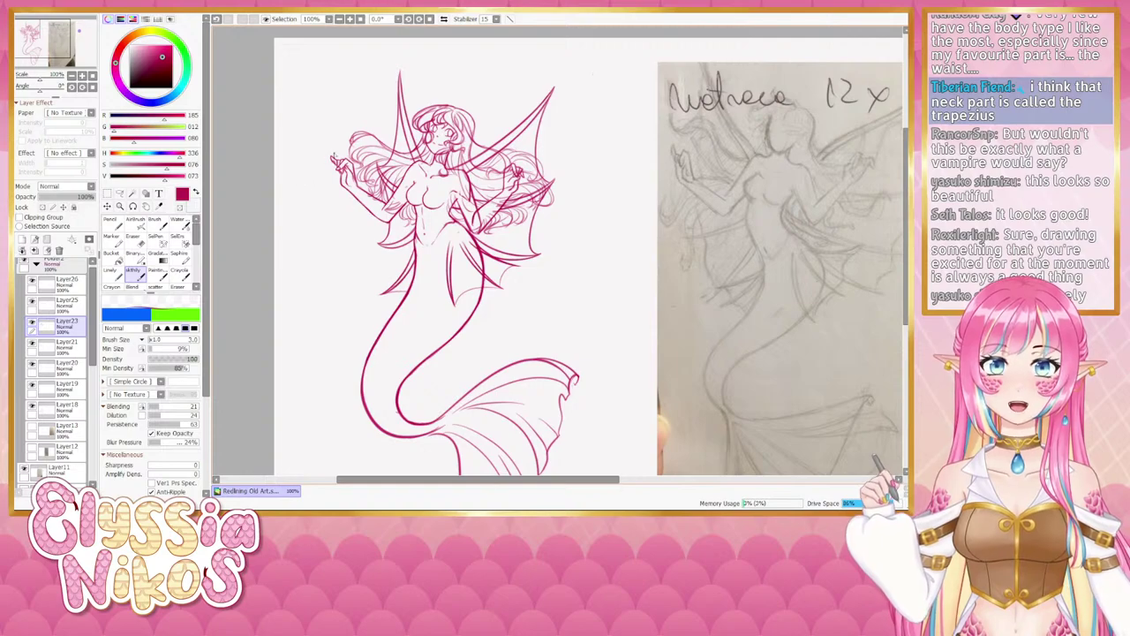
{"action": "left_click", "coordinate": [33, 346]}
{"action": "left_click", "coordinate": [32, 347]}
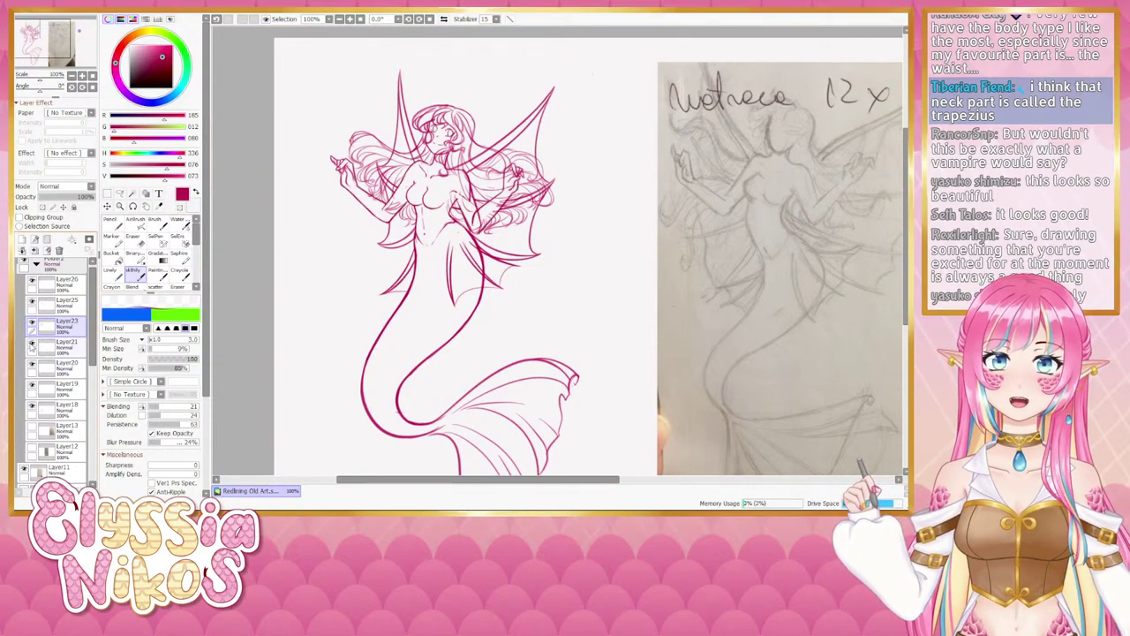
{"action": "left_click", "coordinate": [34, 367]}
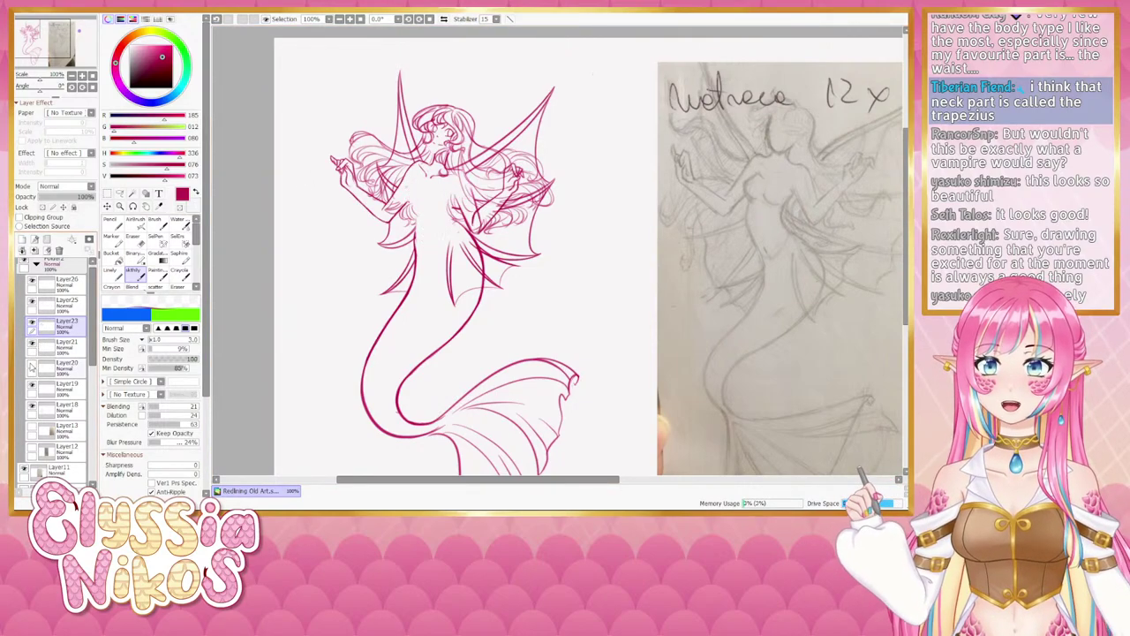
{"action": "left_click", "coordinate": [33, 368]}
{"action": "left_click", "coordinate": [33, 387]}
{"action": "left_click", "coordinate": [32, 387]}
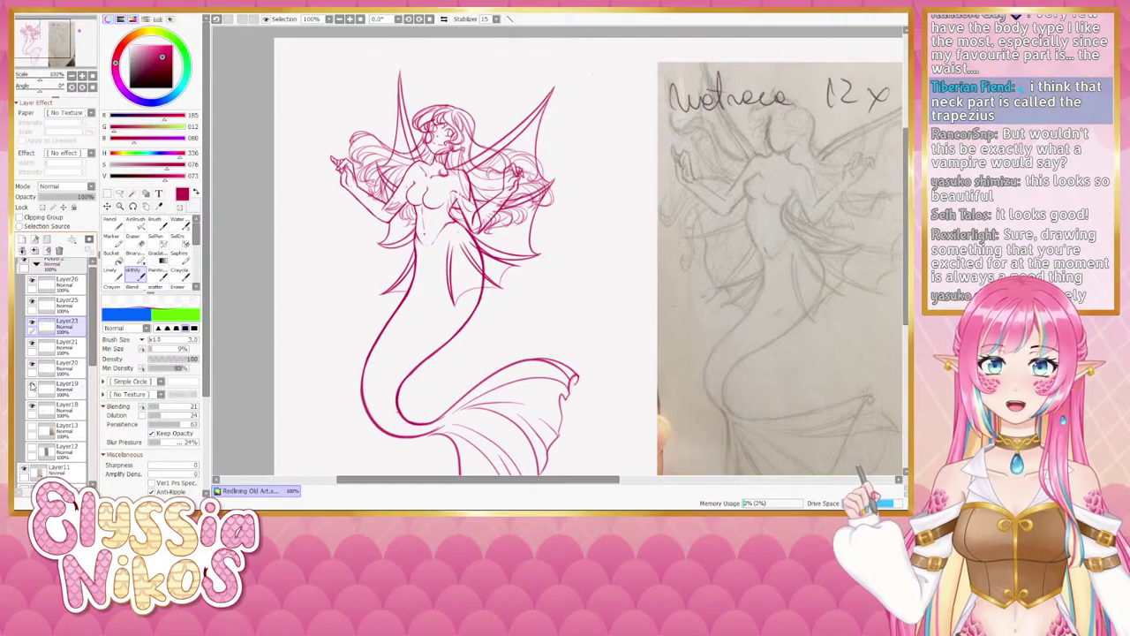
{"action": "left_click", "coordinate": [74, 388]}
Switch to the Eraser and set its brush size to 4 for fine corrections around the mermaid's head.
{"action": "left_click", "coordinate": [83, 76]}
{"action": "left_click_drag", "start_coordinate": [386, 172], "coordinate": [378, 254]}
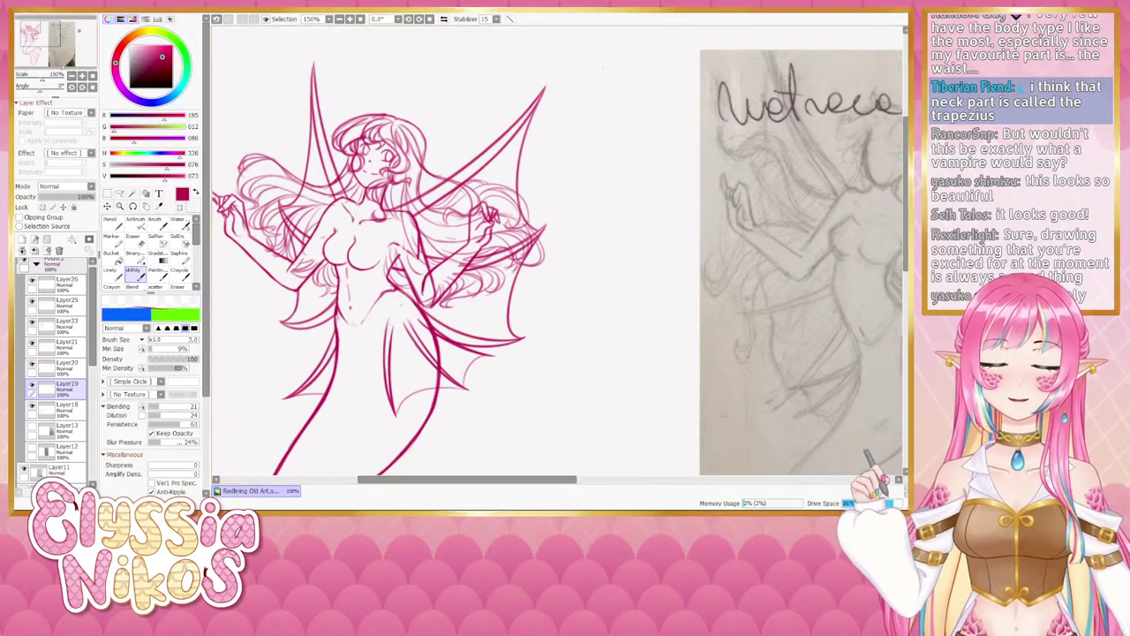
{"action": "left_click", "coordinate": [72, 76]}
{"action": "left_click_drag", "start_coordinate": [283, 174], "coordinate": [272, 168]}
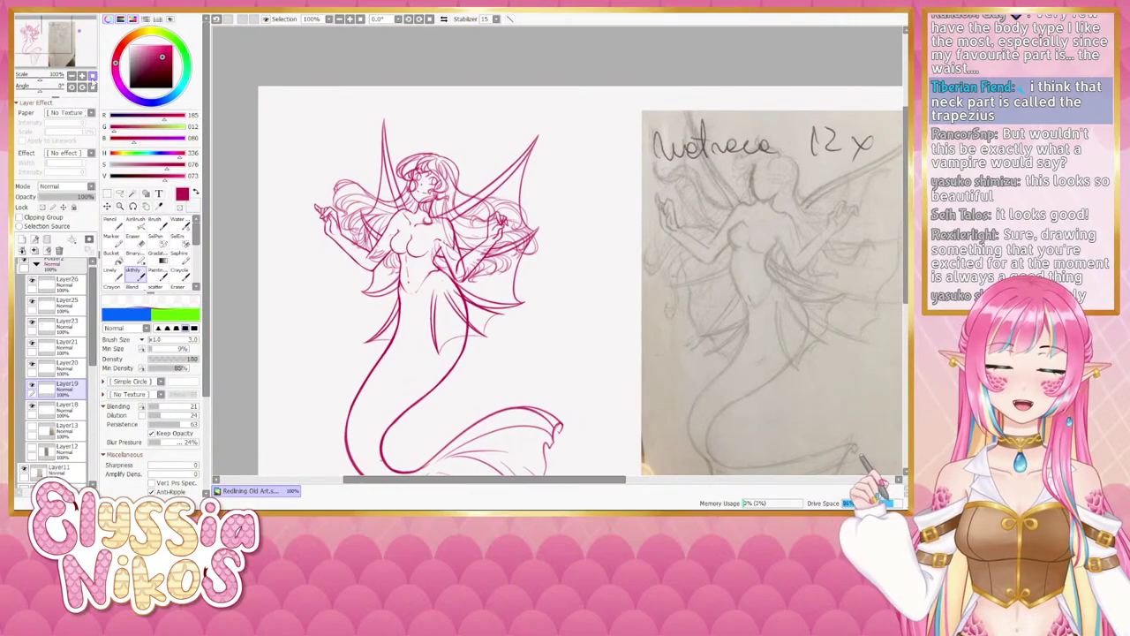
{"action": "key", "text": "ctrl+plus"}
{"action": "left_click", "coordinate": [132, 241]}
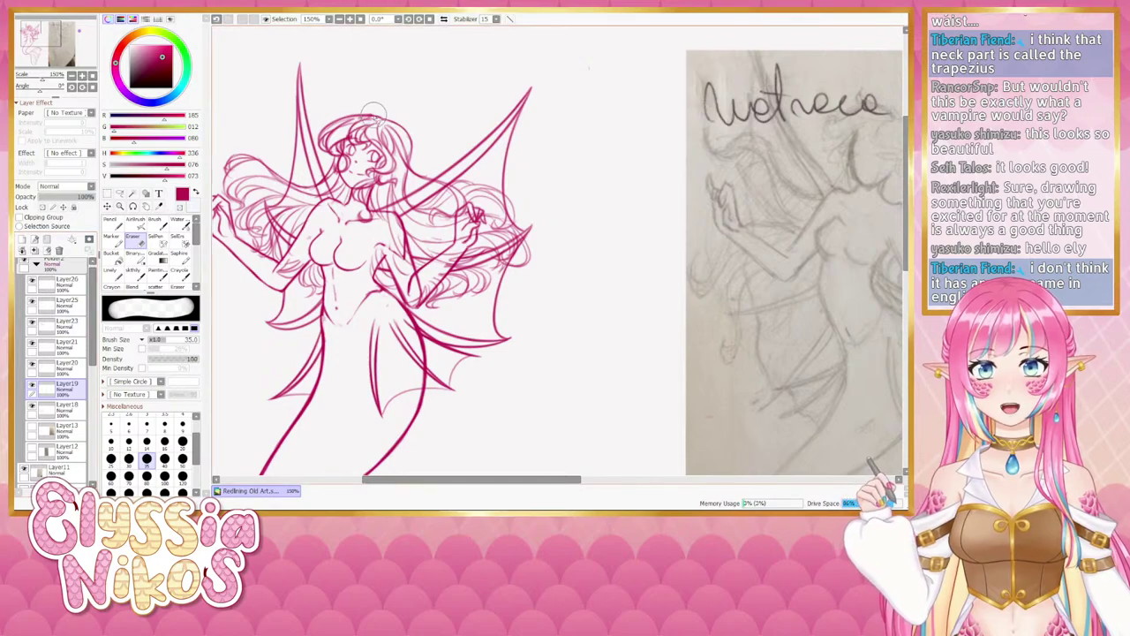
{"action": "left_click_drag", "start_coordinate": [374, 122], "coordinate": [354, 139], "text": "ctrl+alt"}
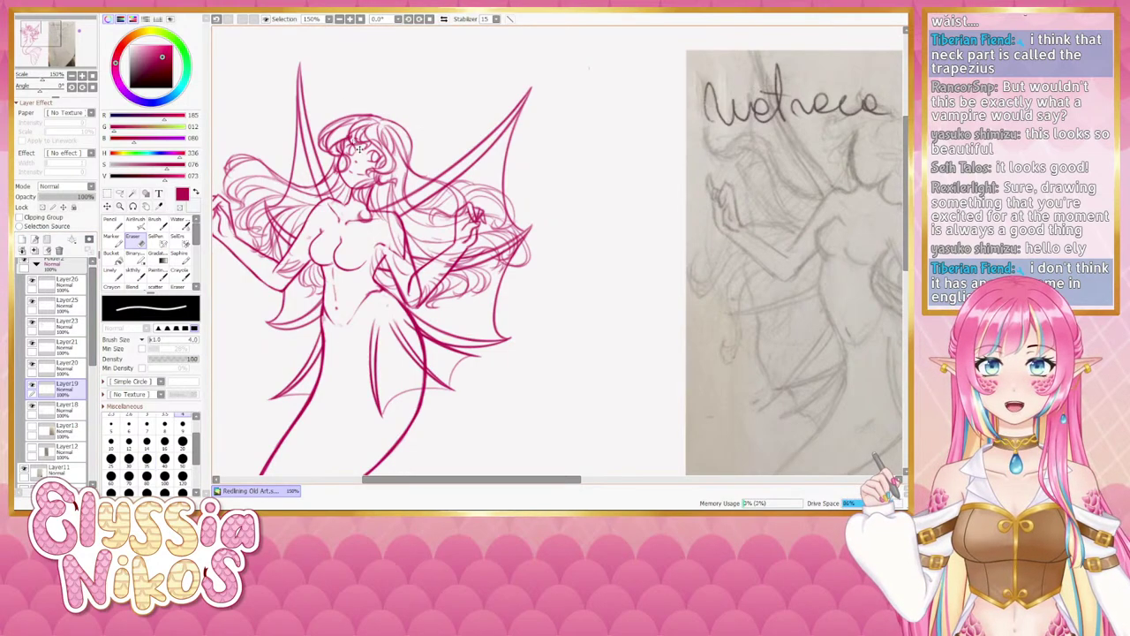
Try erasing a small piece of the fringe above the mermaid's face on Layer23.
{"action": "left_click", "coordinate": [67, 325]}
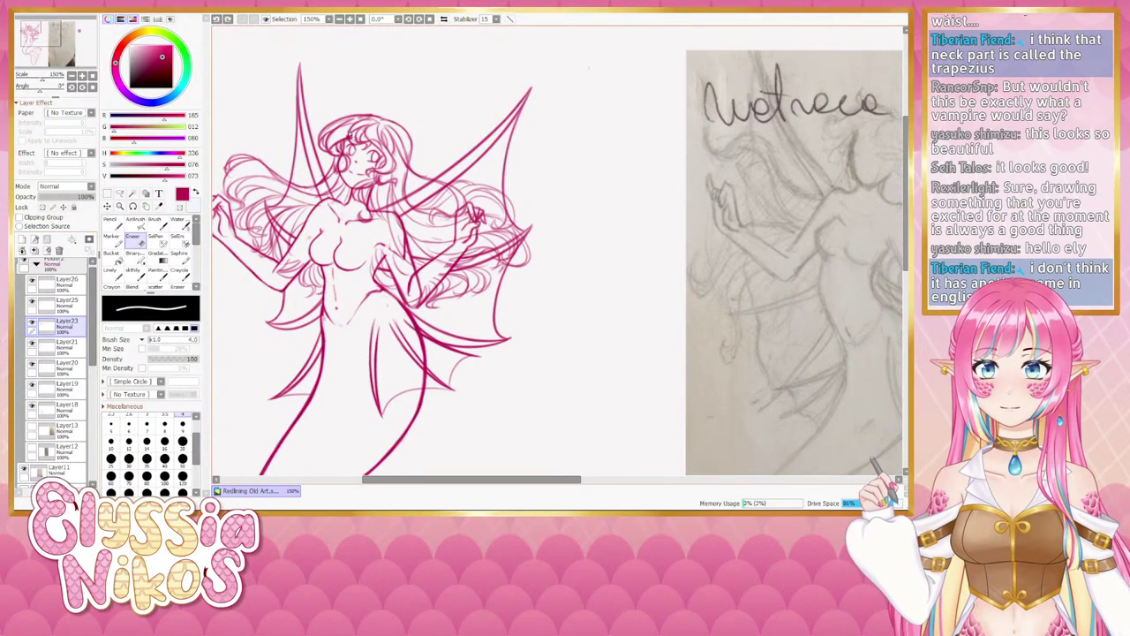
{"action": "left_click_drag", "start_coordinate": [352, 139], "coordinate": [346, 137]}
{"action": "key", "text": "ctrl+z"}
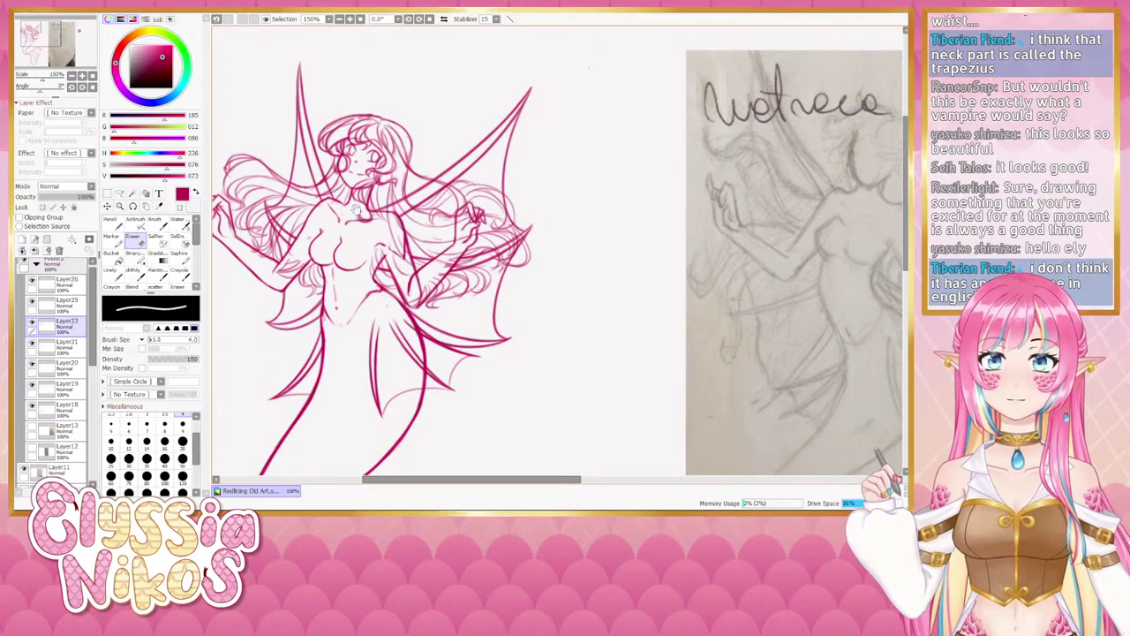
Make Layer19 the active layer again with the Eraser ready for use.
{"action": "mouse_move", "coordinate": [356, 210]}
{"action": "left_mouse_down"}
{"action": "mouse_move", "coordinate": [321, 202]}
{"action": "mouse_move", "coordinate": [315, 187]}
{"action": "left_mouse_up"}
{"action": "key", "text": "n"}
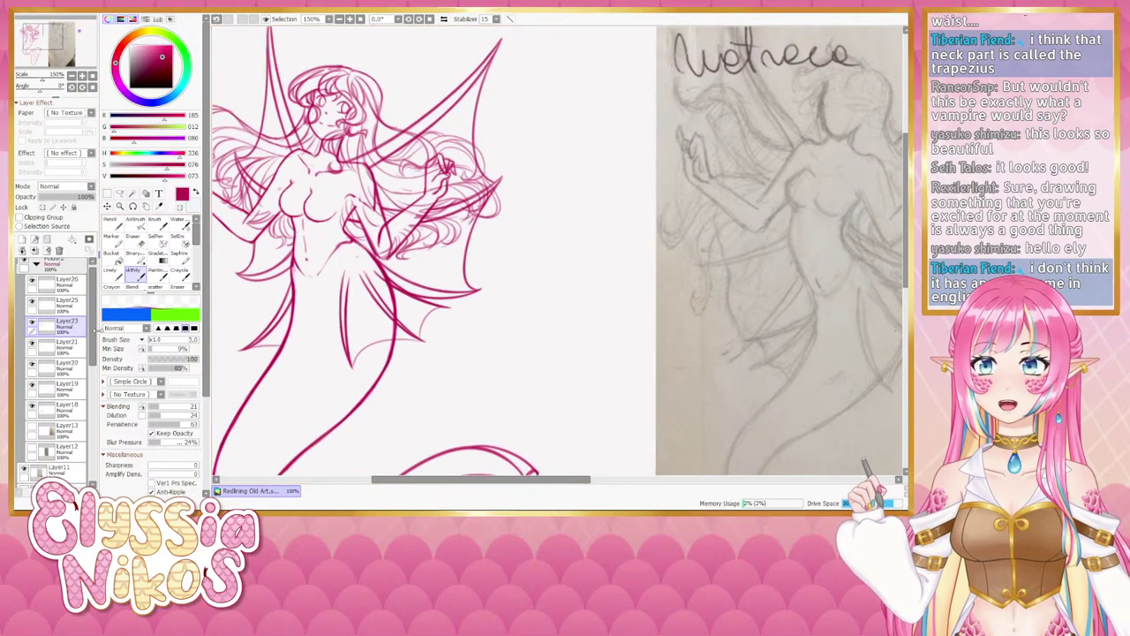
{"action": "scroll", "coordinate": [35, 362], "scroll_direction": "down", "scroll_amount": 2}
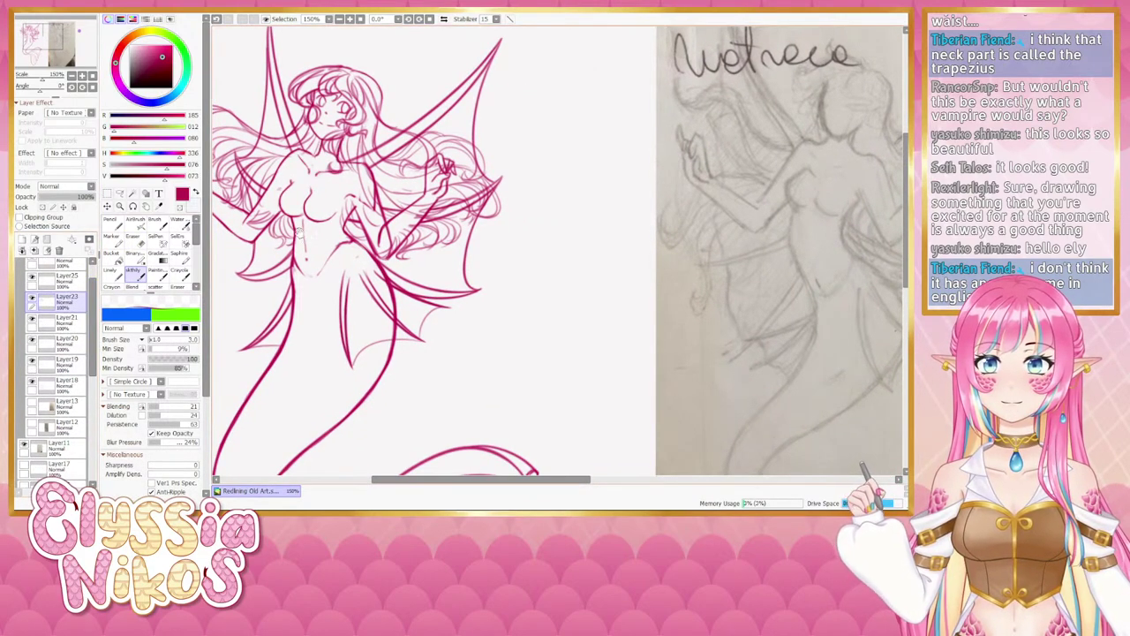
{"action": "left_click_drag", "start_coordinate": [353, 212], "coordinate": [360, 249]}
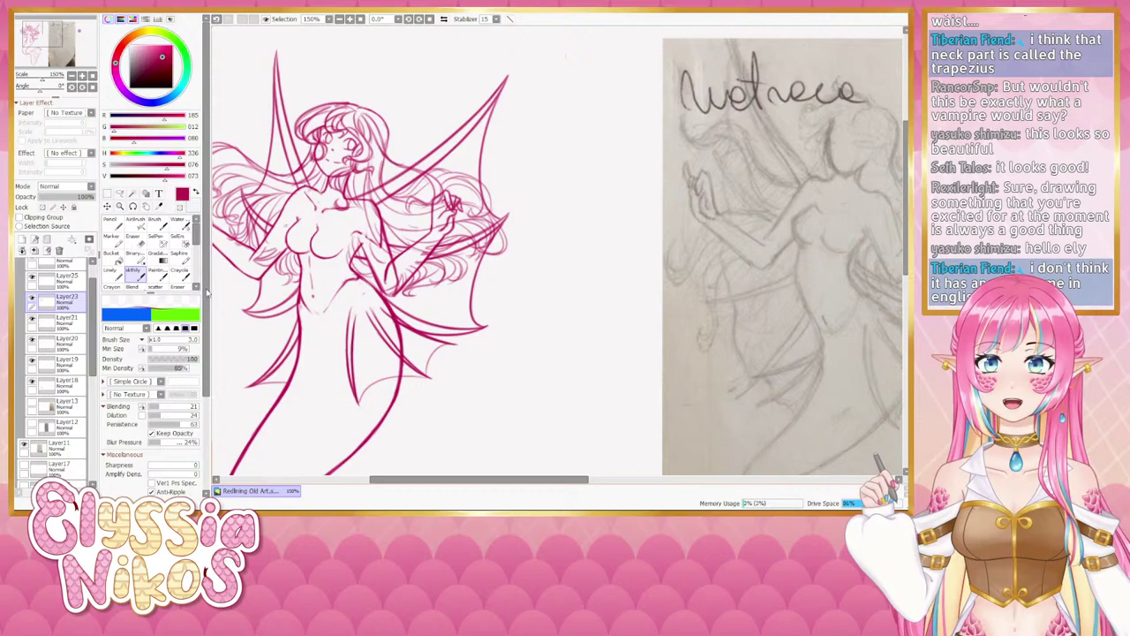
{"action": "left_click", "coordinate": [35, 364]}
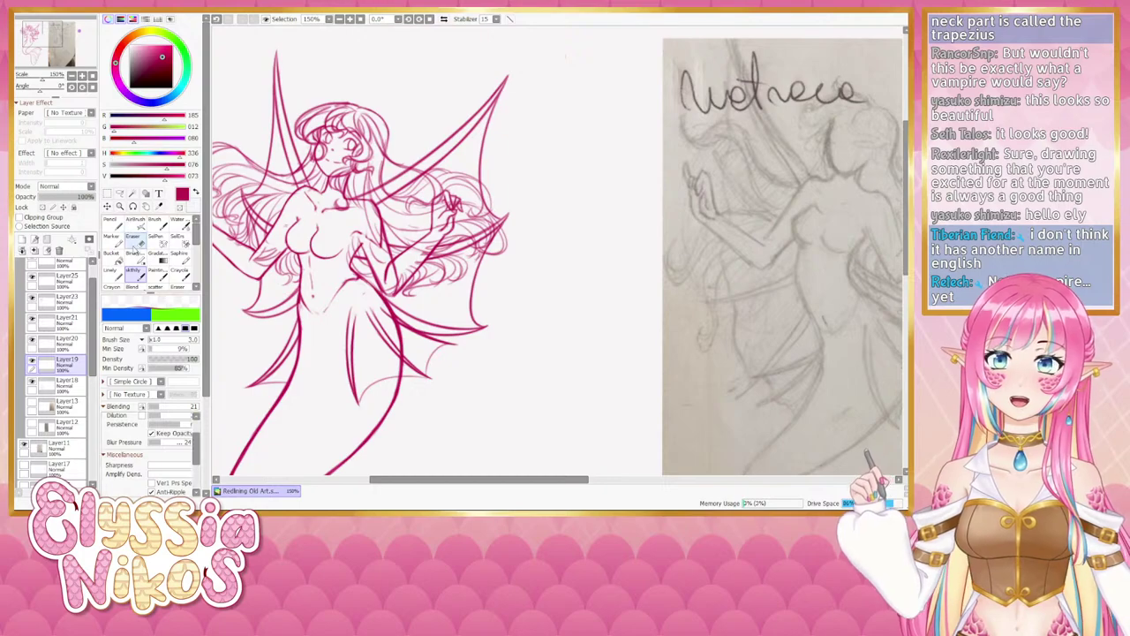
{"action": "key", "text": "e"}
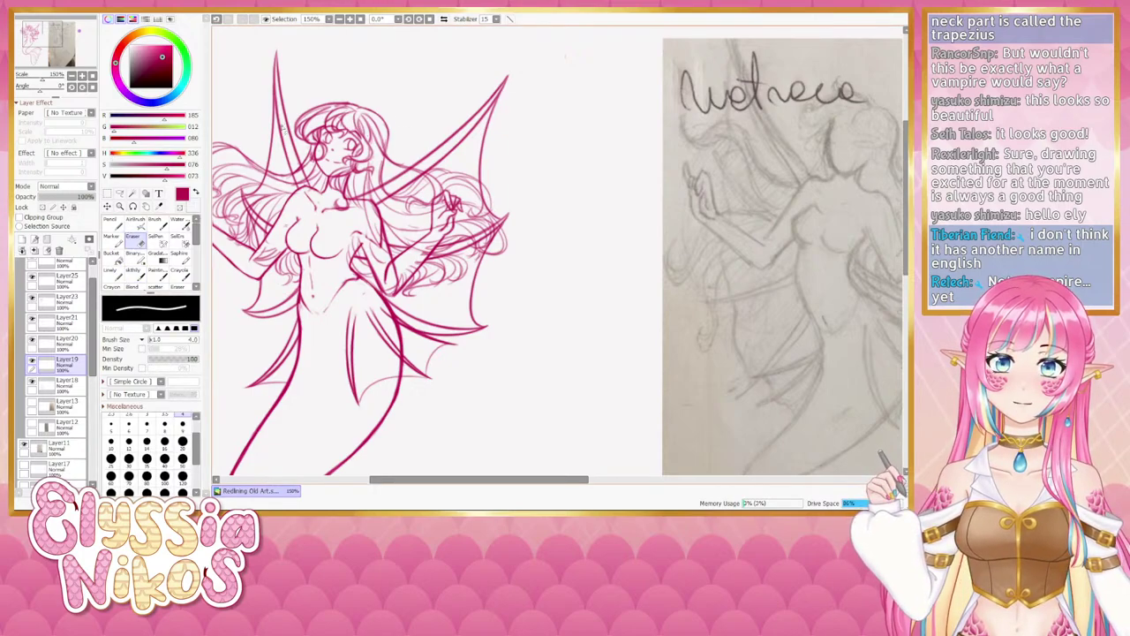
Inspect the mermaid's upper body, hair and fins at several zoom levels, and switch back to the drawing brush.
{"action": "left_click", "coordinate": [72, 76]}
{"action": "left_click_drag", "start_coordinate": [313, 209], "coordinate": [297, 210]}
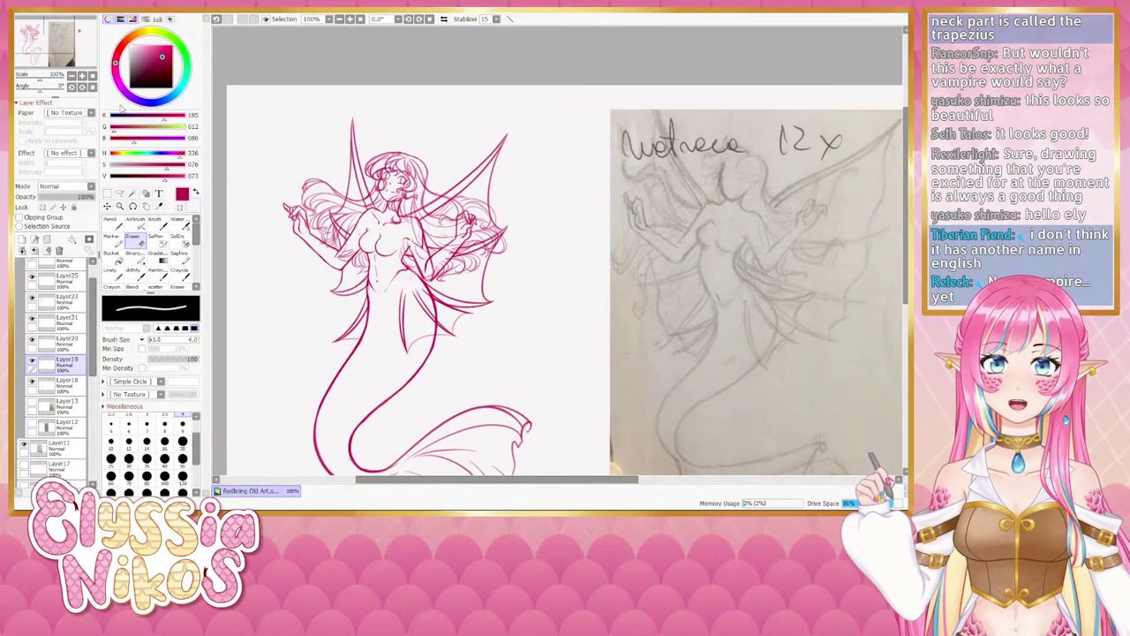
{"action": "left_click", "coordinate": [82, 76]}
{"action": "left_click", "coordinate": [82, 76]}
{"action": "left_click", "coordinate": [40, 33]}
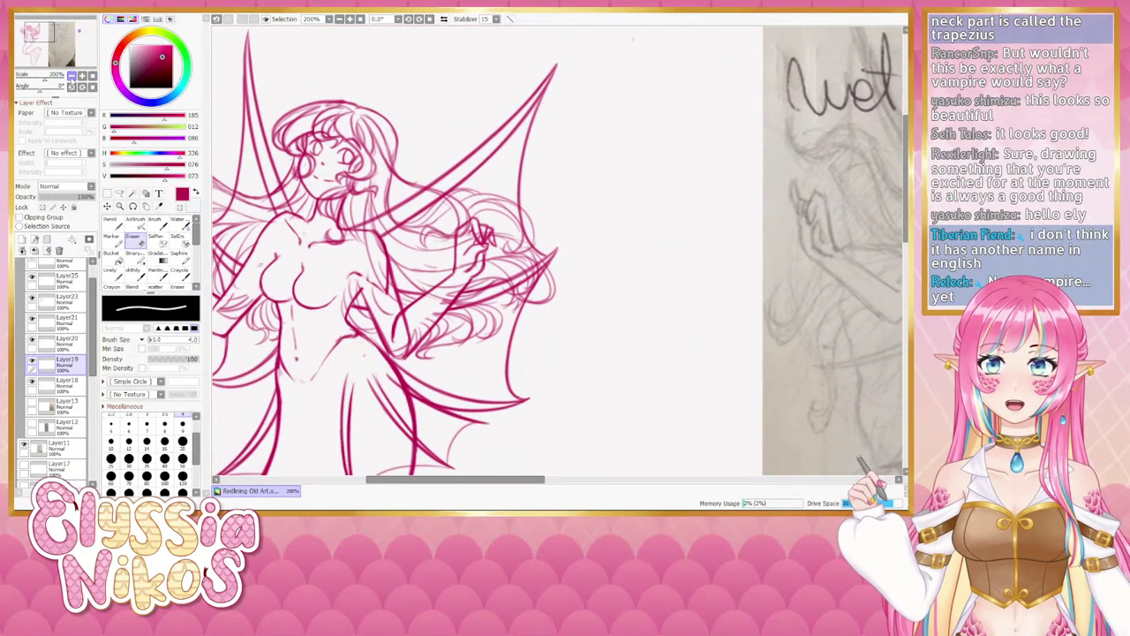
{"action": "left_click", "coordinate": [71, 76]}
{"action": "left_click", "coordinate": [41, 32]}
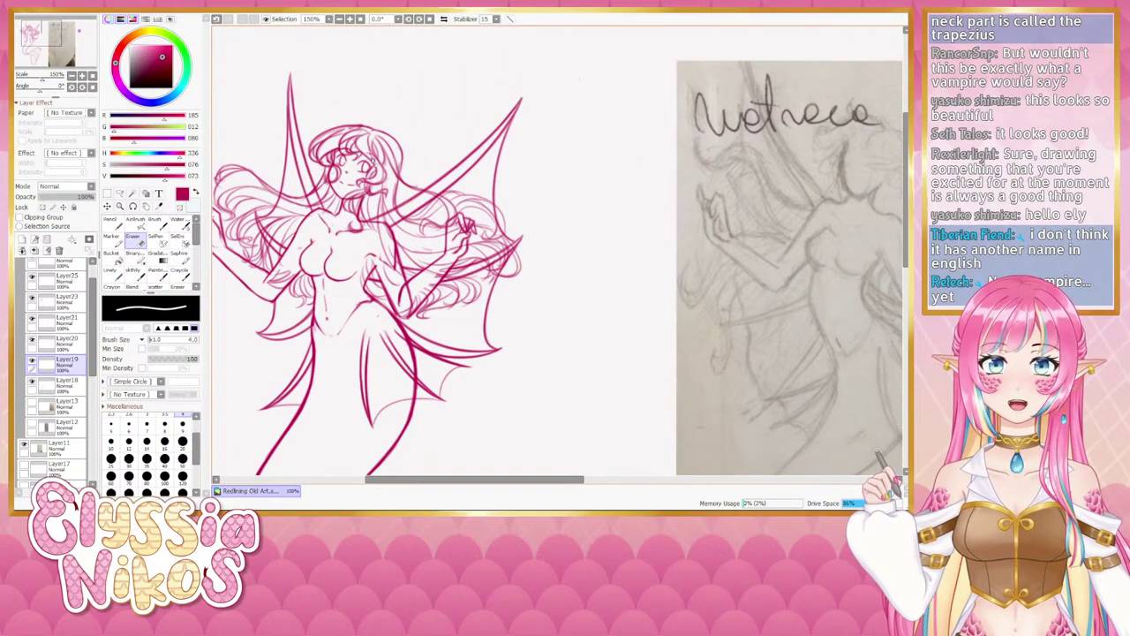
{"action": "left_click", "coordinate": [138, 271]}
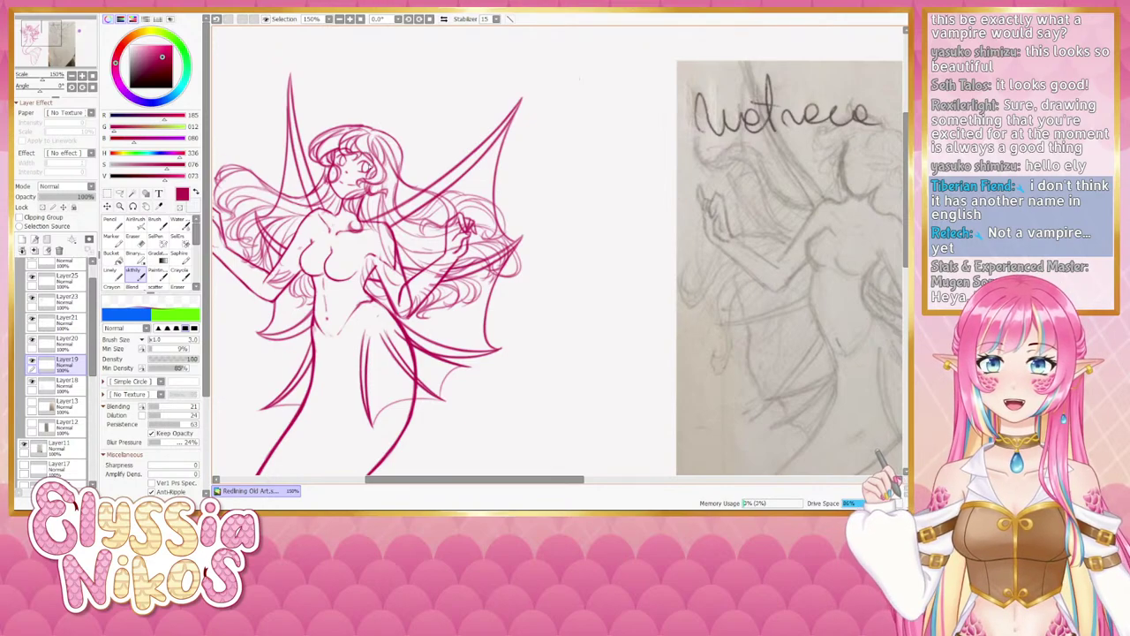
Check the whole drawing in a horizontally mirrored view, and restore its normal orientation beside the reference sketch.
{"action": "left_click", "coordinate": [71, 76]}
{"action": "left_click_drag", "start_coordinate": [369, 174], "coordinate": [356, 164]}
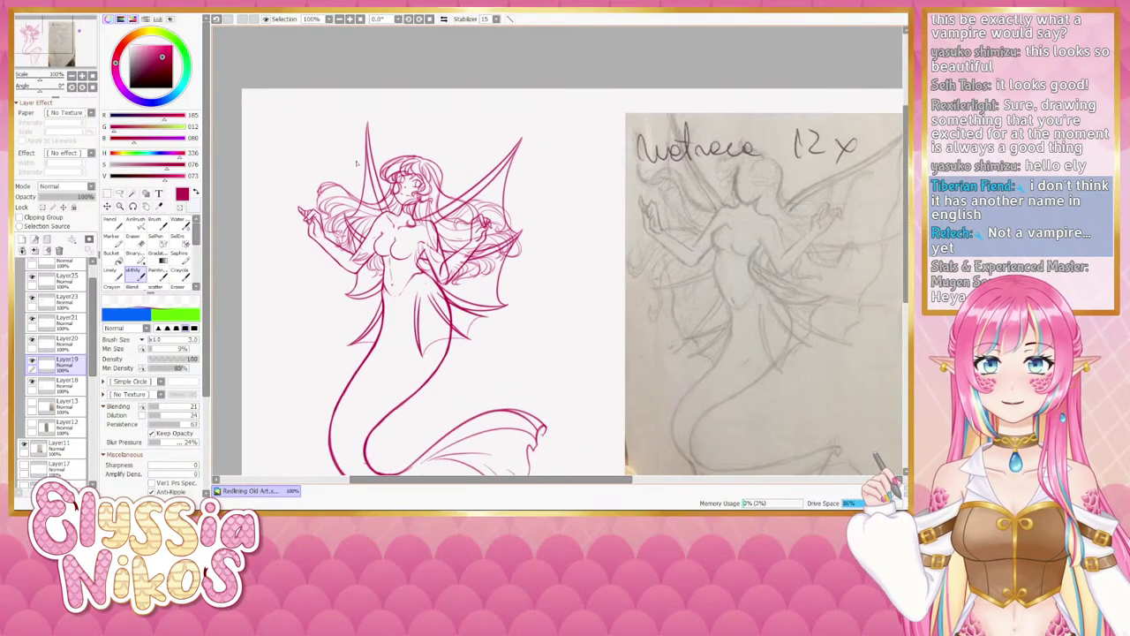
{"action": "left_click", "coordinate": [443, 18]}
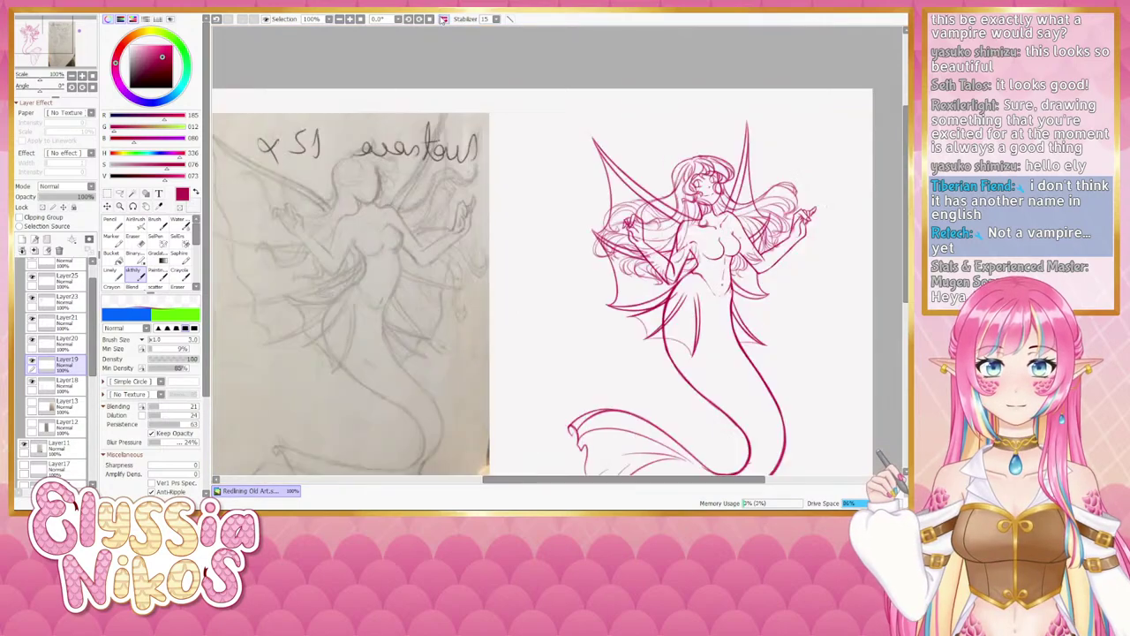
{"action": "left_click", "coordinate": [444, 18]}
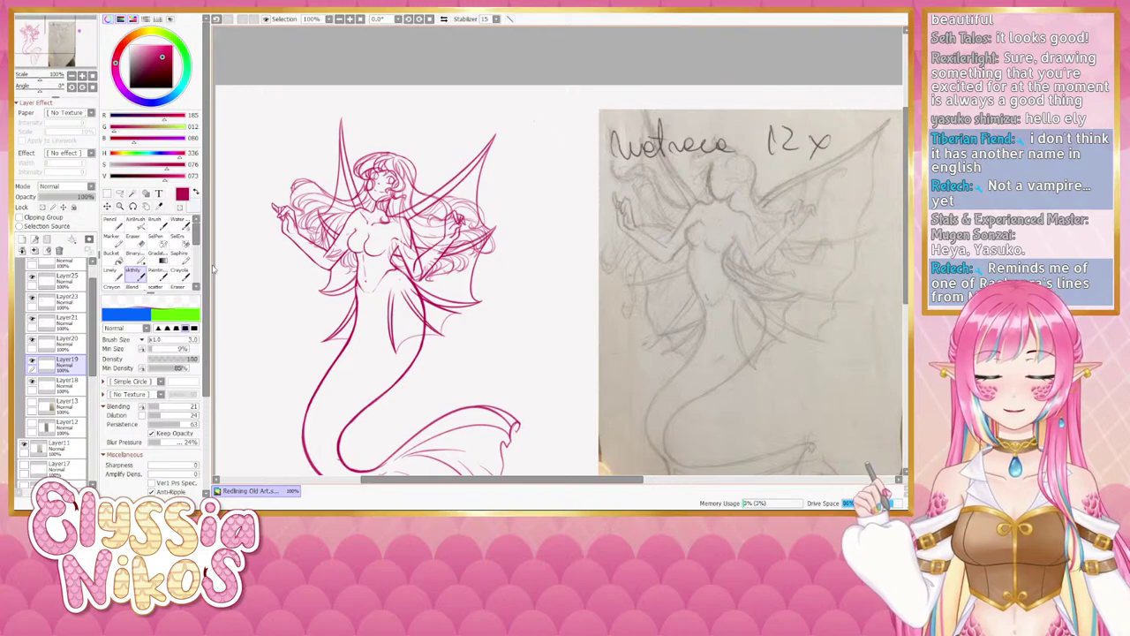
{"action": "scroll", "coordinate": [240, 245], "scroll_direction": "down", "scroll_amount": 1}
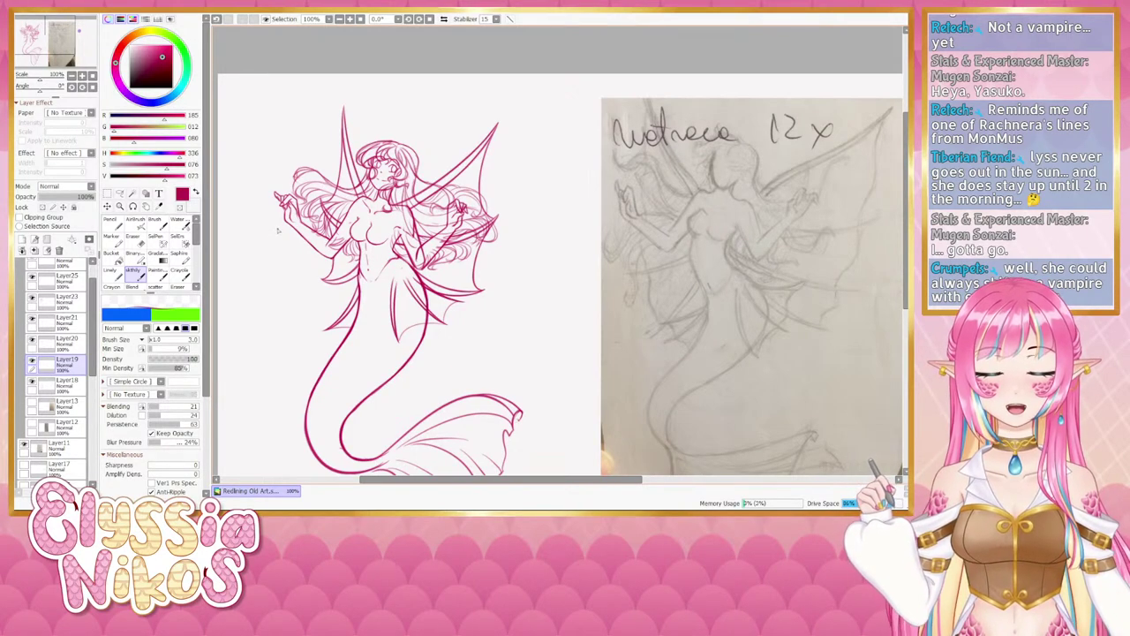
Compare the whole mermaid drawing in mirrored and normal orientation beside the reference sketch, ending at 100% zoom.
{"action": "left_click", "coordinate": [72, 76]}
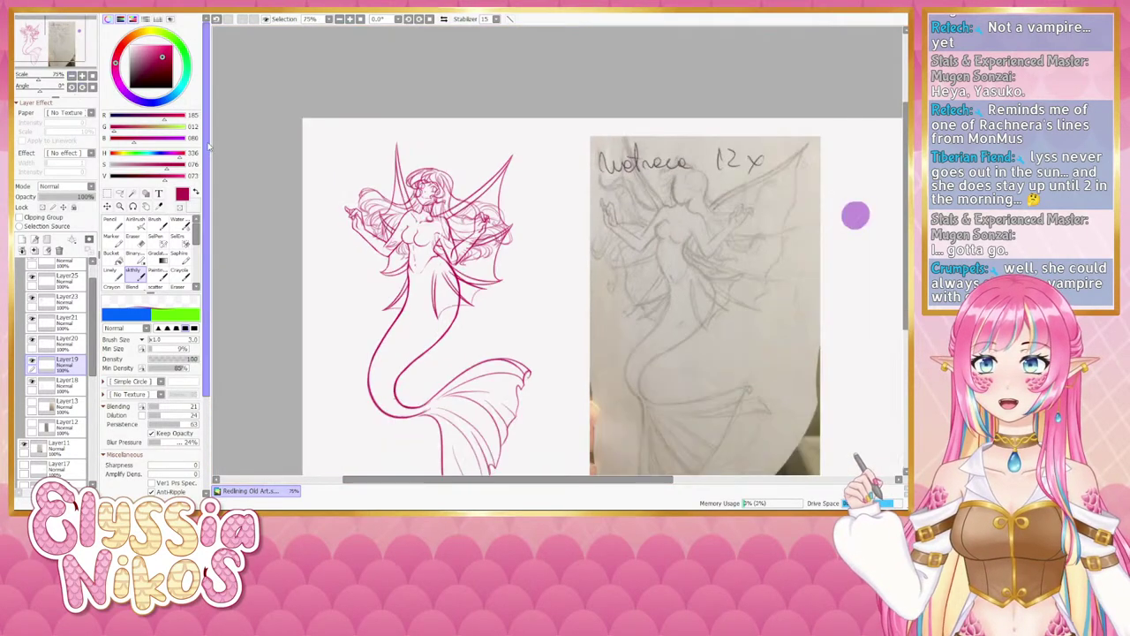
{"action": "left_click_drag", "start_coordinate": [357, 201], "coordinate": [315, 142]}
{"action": "left_click", "coordinate": [445, 19]}
{"action": "left_click_drag", "start_coordinate": [506, 155], "coordinate": [292, 158]}
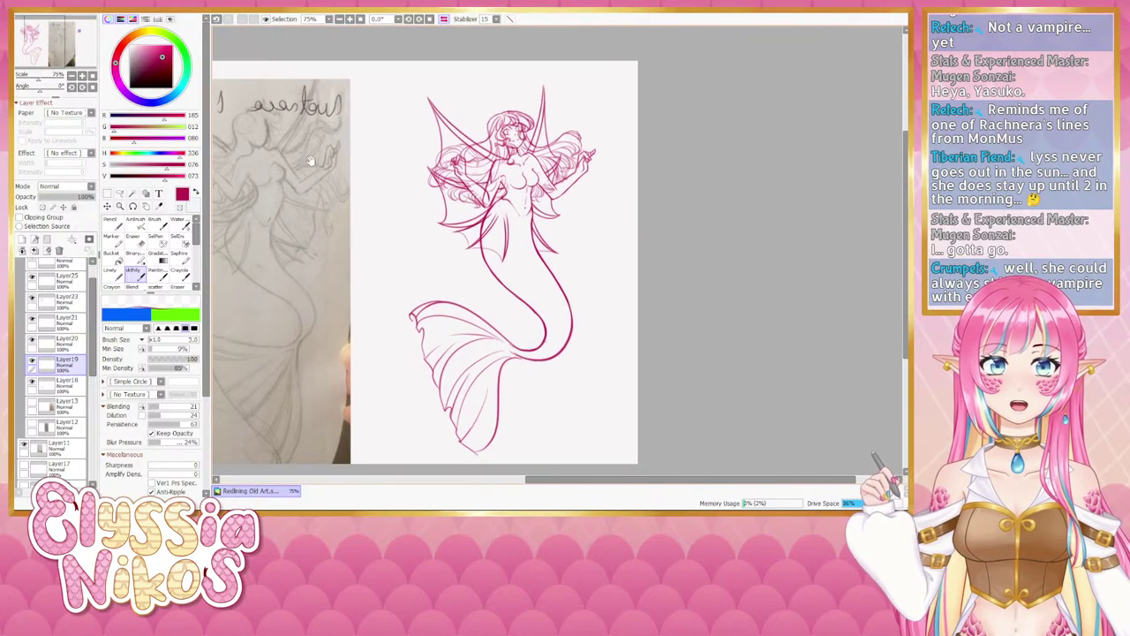
{"action": "left_click", "coordinate": [445, 19]}
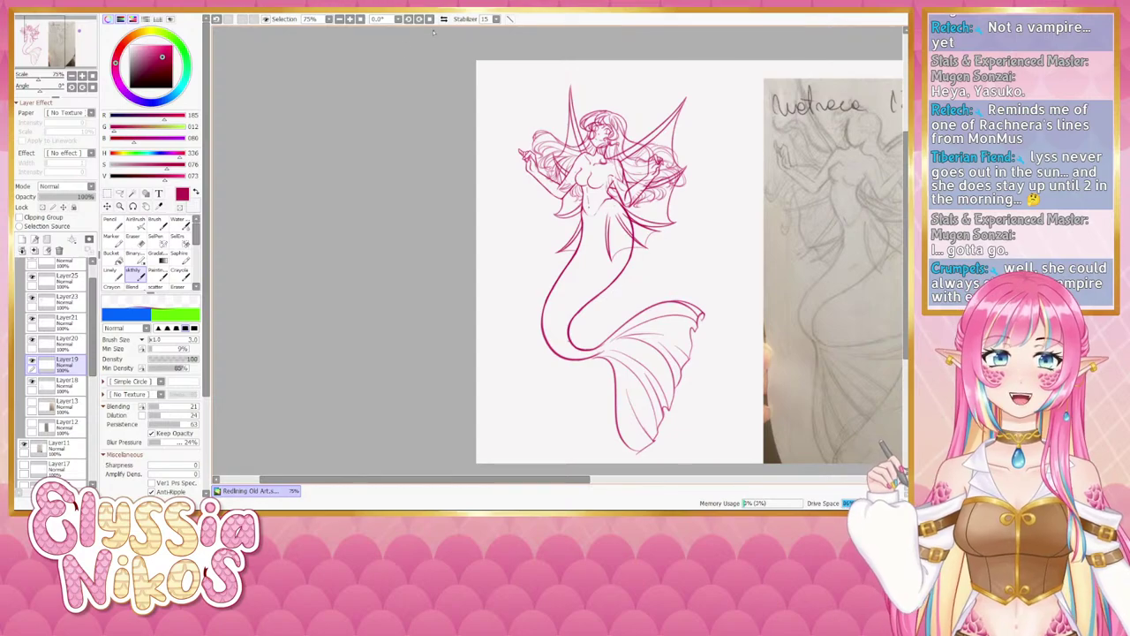
{"action": "left_click", "coordinate": [83, 76]}
{"action": "left_click_drag", "start_coordinate": [490, 193], "coordinate": [257, 189]}
{"action": "left_click_drag", "start_coordinate": [341, 183], "coordinate": [355, 218]}
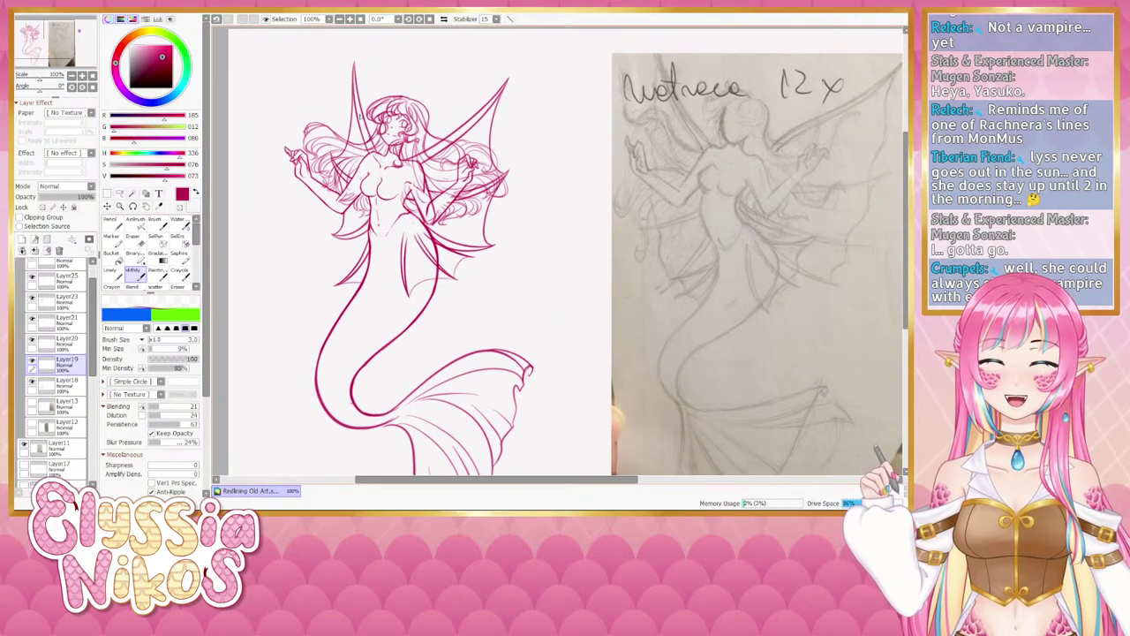
Try reworking the hair outline beside the mermaid's head on Layer19, and undo the latest strokes.
{"action": "left_click_drag", "start_coordinate": [40, 90], "coordinate": [51, 90]}
{"action": "left_click_drag", "start_coordinate": [648, 90], "coordinate": [447, 158]}
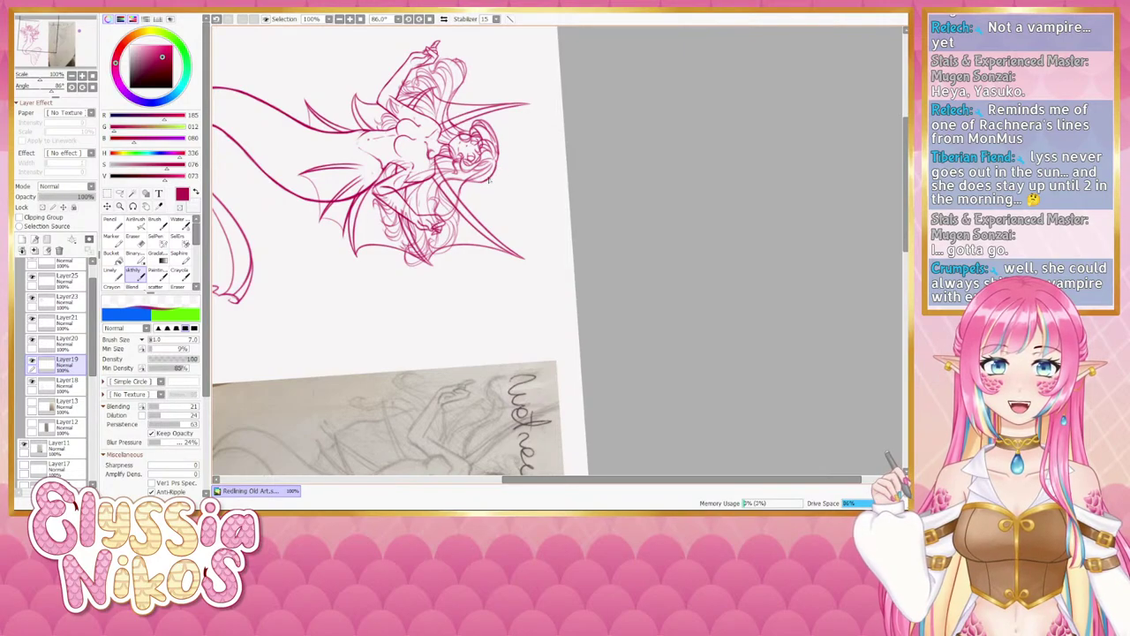
{"action": "left_click", "coordinate": [93, 87]}
{"action": "left_click_drag", "start_coordinate": [417, 267], "coordinate": [330, 183]}
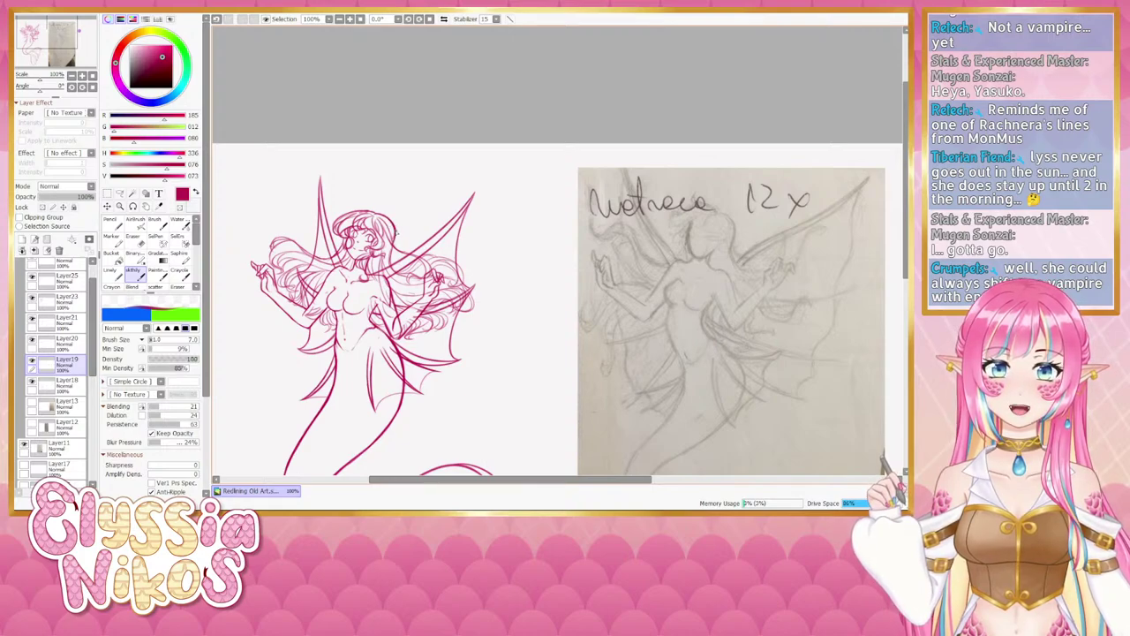
{"action": "key", "text": "e"}
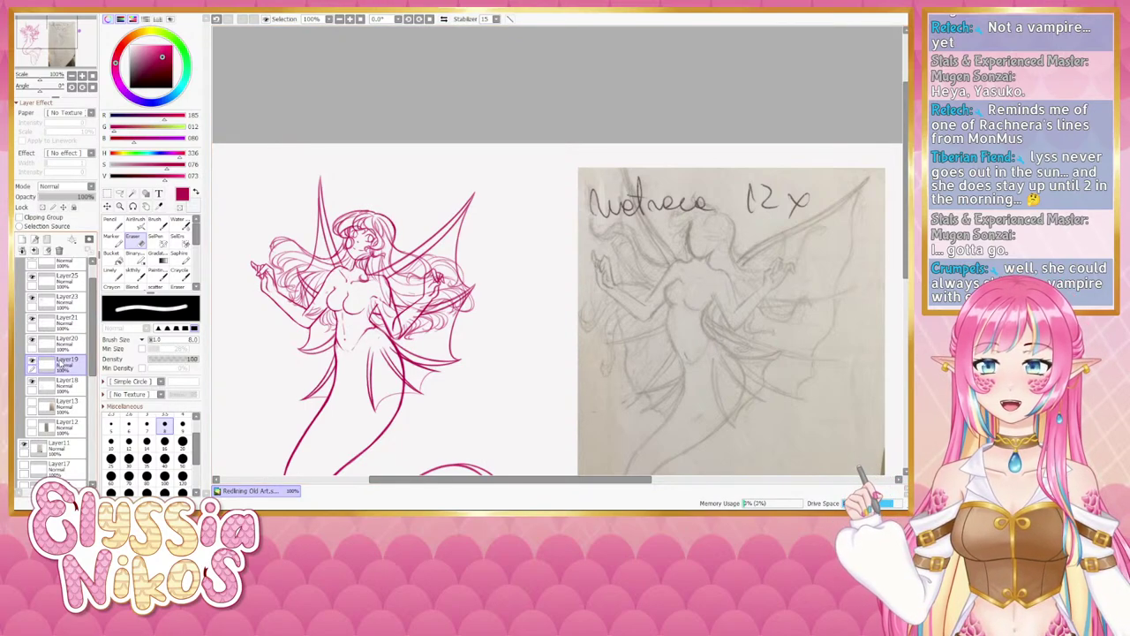
{"action": "key", "text": "ctrl+z"}
{"action": "key", "text": "ctrl+z"}
{"action": "key", "text": "ctrl+z"}
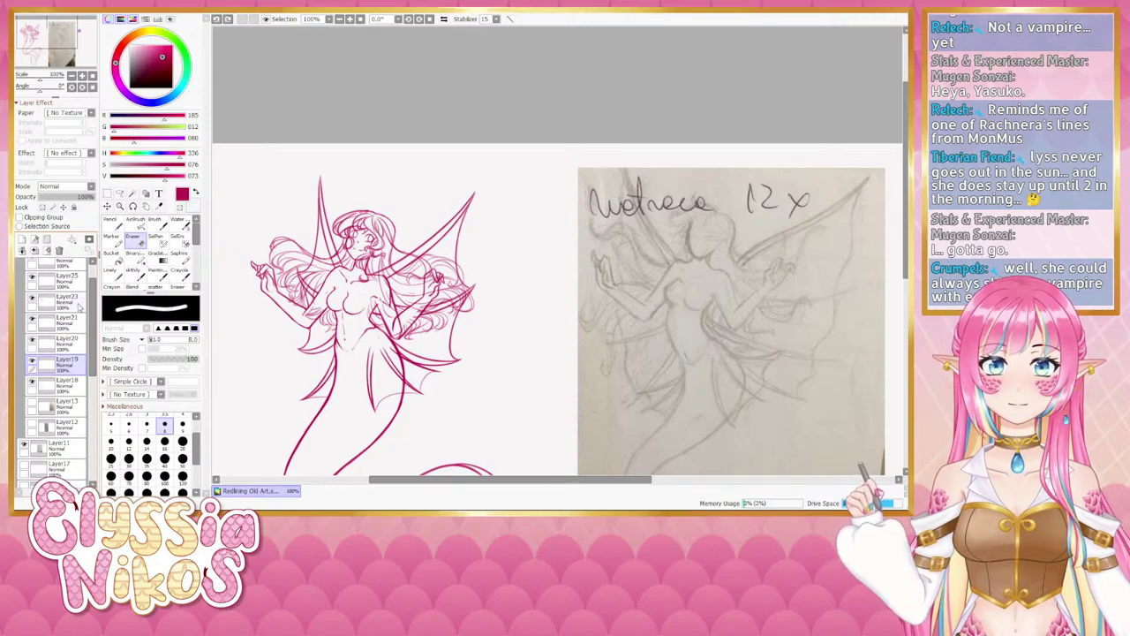
{"action": "left_click", "coordinate": [227, 19]}
{"action": "left_click", "coordinate": [215, 19]}
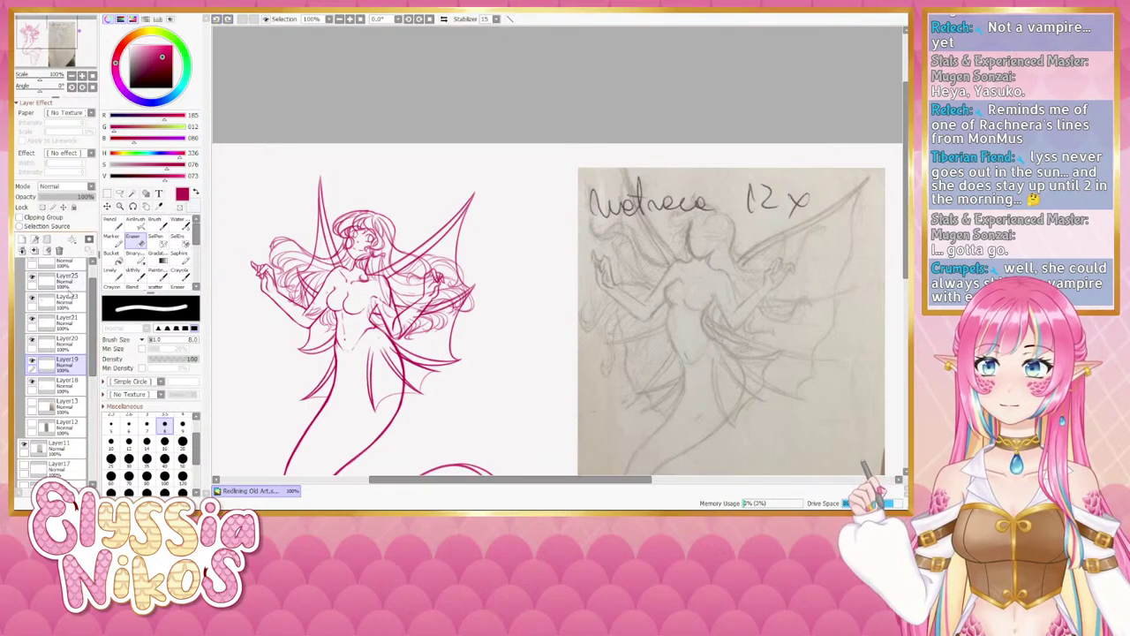
Make Layer23 active and rework the outer hair line around the mermaid's head with the drawing brush, undoing rejected strokes.
{"action": "left_click", "coordinate": [59, 300]}
{"action": "left_click", "coordinate": [130, 273]}
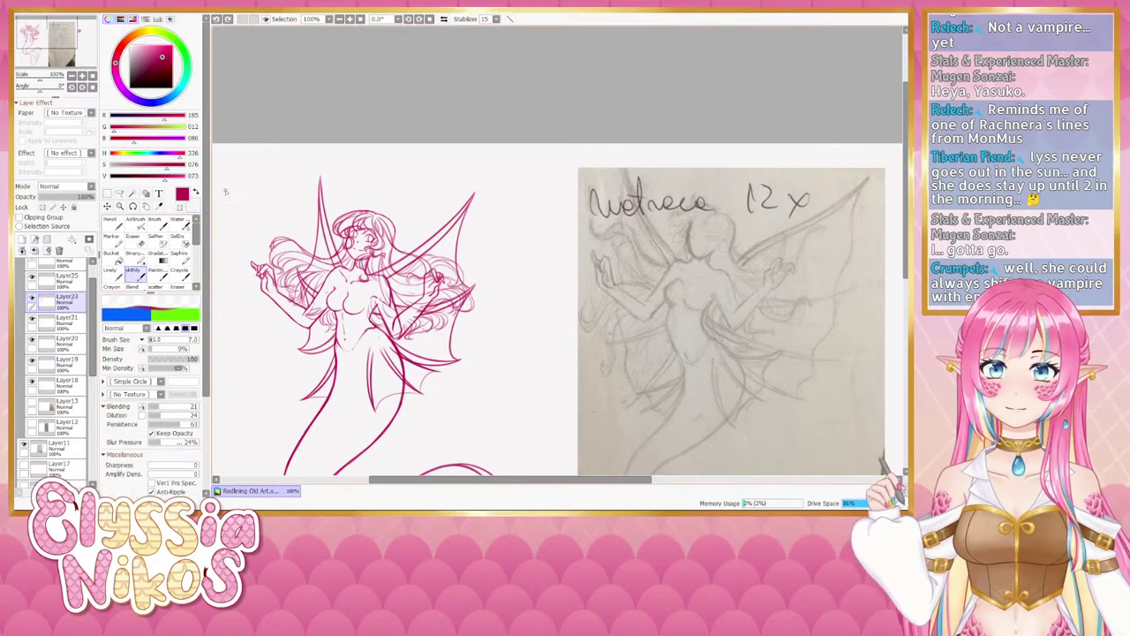
{"action": "left_click_drag", "start_coordinate": [40, 88], "coordinate": [49, 88]}
{"action": "mouse_move", "coordinate": [535, 75]}
{"action": "left_mouse_down"}
{"action": "mouse_move", "coordinate": [439, 226]}
{"action": "mouse_move", "coordinate": [457, 209]}
{"action": "left_mouse_up"}
{"action": "key", "text": "ctrl+z"}
{"action": "key", "text": "ctrl+z"}
{"action": "key", "text": "ctrl+z"}
Refine the outer hair edge on Layer23 with a size 9 Eraser, undo unwanted erasures, and set the canvas upright.
{"action": "left_click", "coordinate": [136, 242]}
{"action": "key", "text": "]"}
{"action": "key", "text": "ctrl+z"}
{"action": "key", "text": "ctrl+z"}
{"action": "key", "text": "ctrl+z"}
{"action": "key", "text": "ctrl+z"}
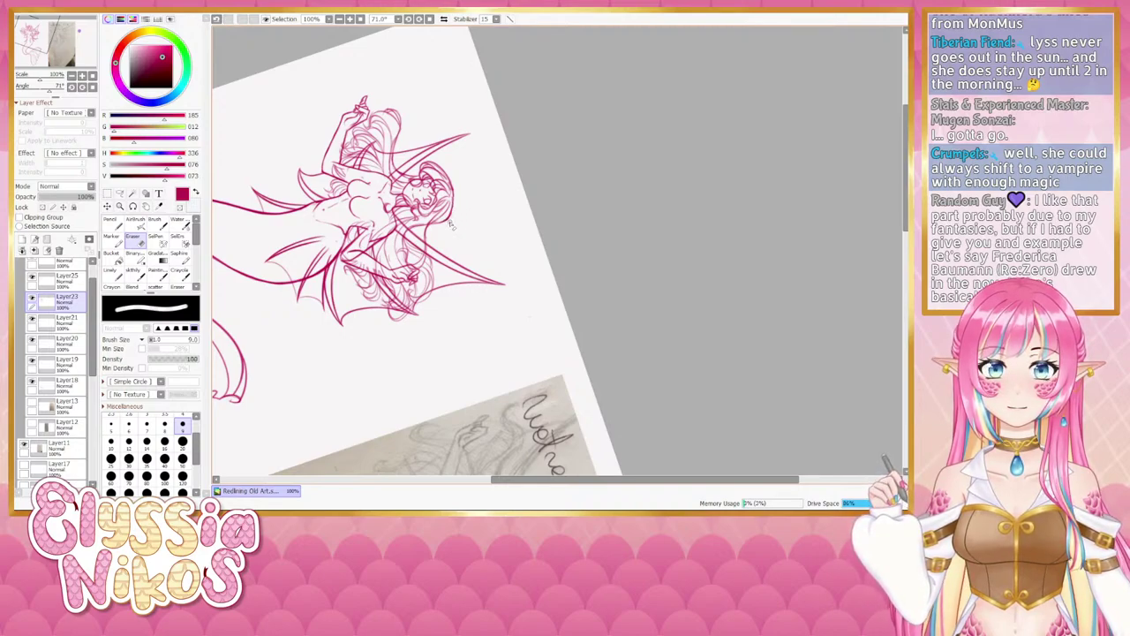
{"action": "key", "text": "ctrl+z"}
{"action": "left_click_drag", "start_coordinate": [453, 220], "coordinate": [455, 189]}
{"action": "key", "text": "ctrl+z"}
{"action": "key", "text": "ctrl+z"}
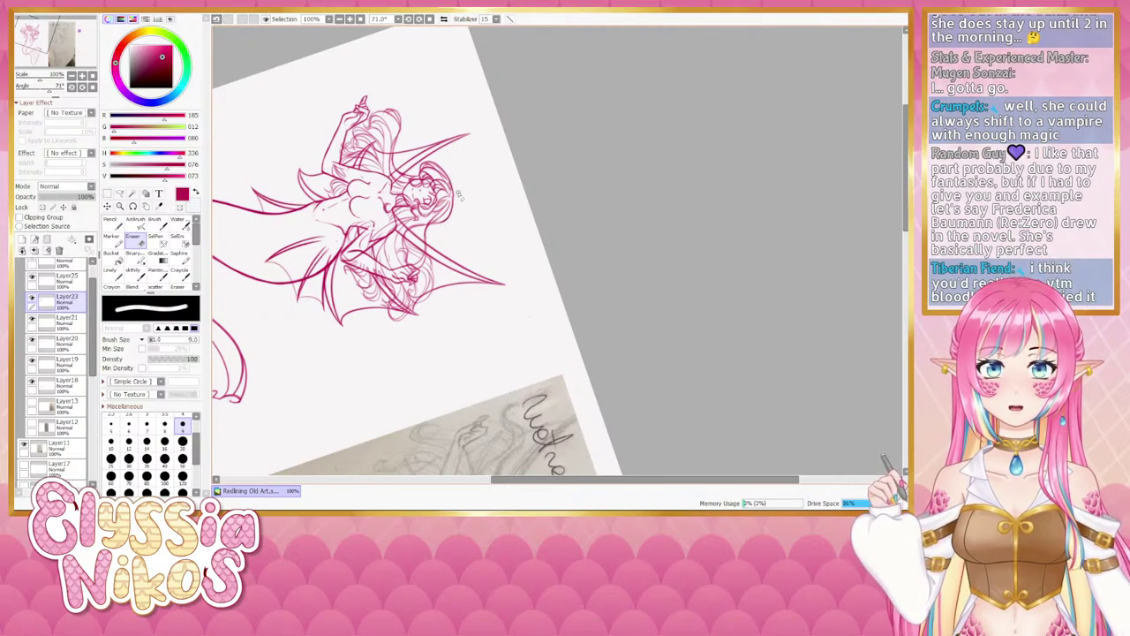
{"action": "left_click", "coordinate": [91, 89]}
{"action": "left_click_drag", "start_coordinate": [404, 355], "coordinate": [343, 177]}
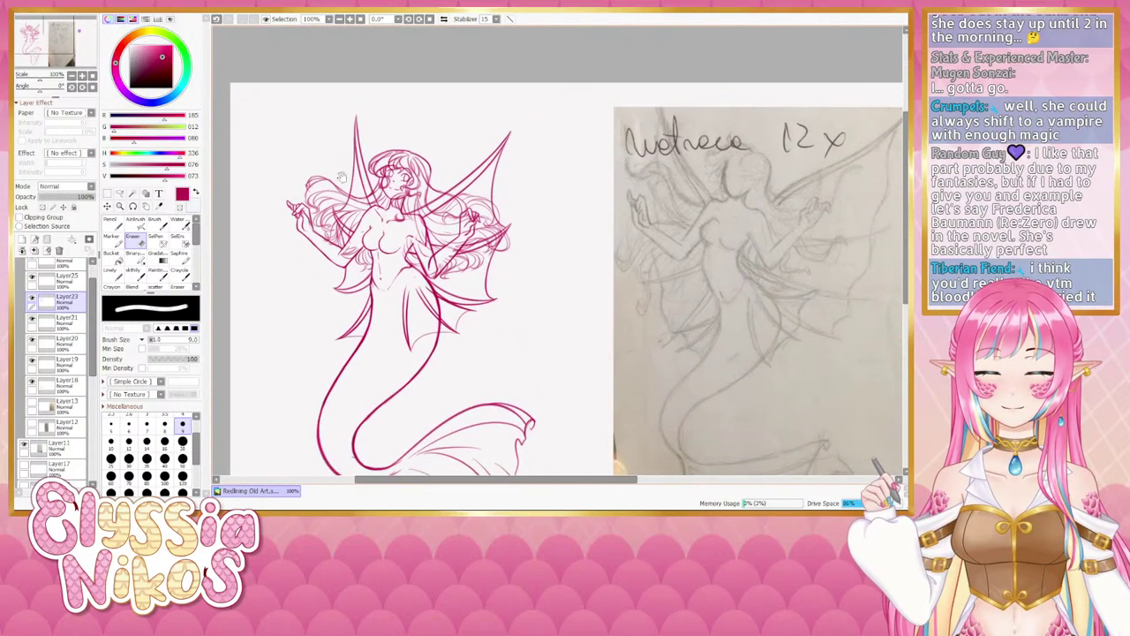
Duplicate Folder2, hide the original folder, and rename the copy as lines cut.
{"action": "left_click", "coordinate": [71, 76]}
{"action": "left_click_drag", "start_coordinate": [275, 221], "coordinate": [255, 201]}
{"action": "left_click_drag", "start_coordinate": [93, 306], "coordinate": [92, 287]}
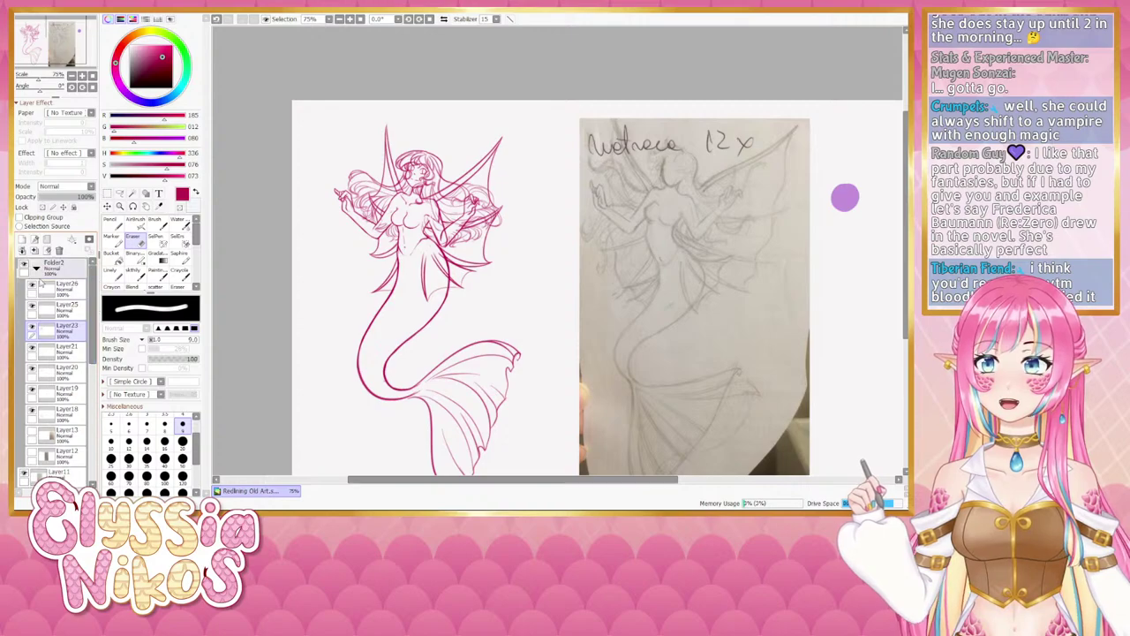
{"action": "left_click", "coordinate": [38, 273]}
{"action": "left_click", "coordinate": [66, 267]}
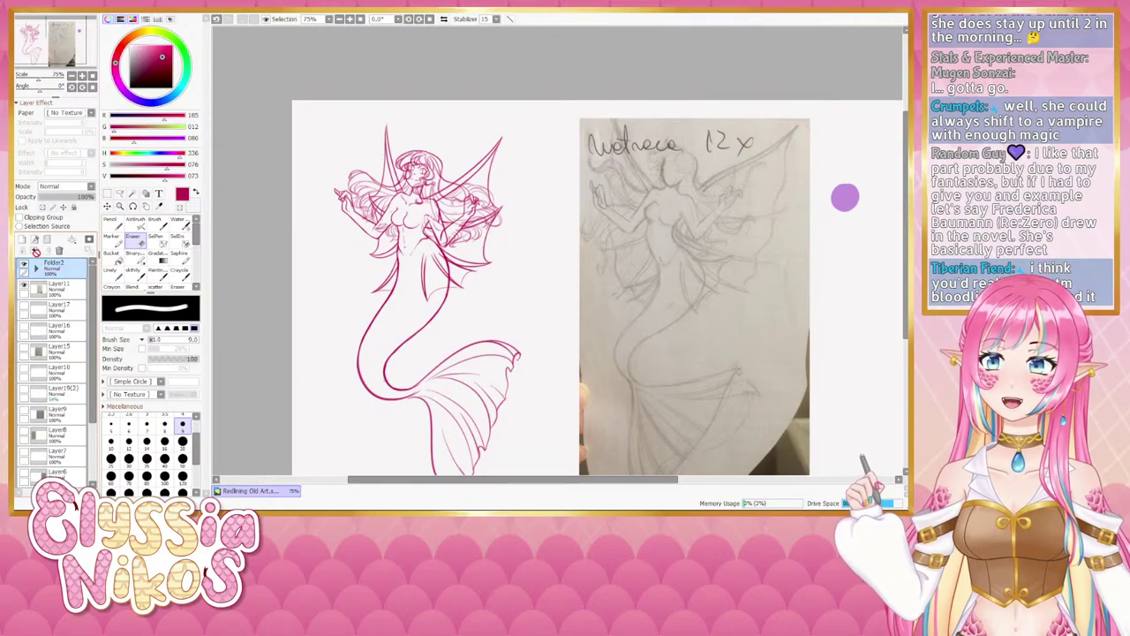
{"action": "left_click", "coordinate": [35, 240]}
{"action": "left_click", "coordinate": [25, 285]}
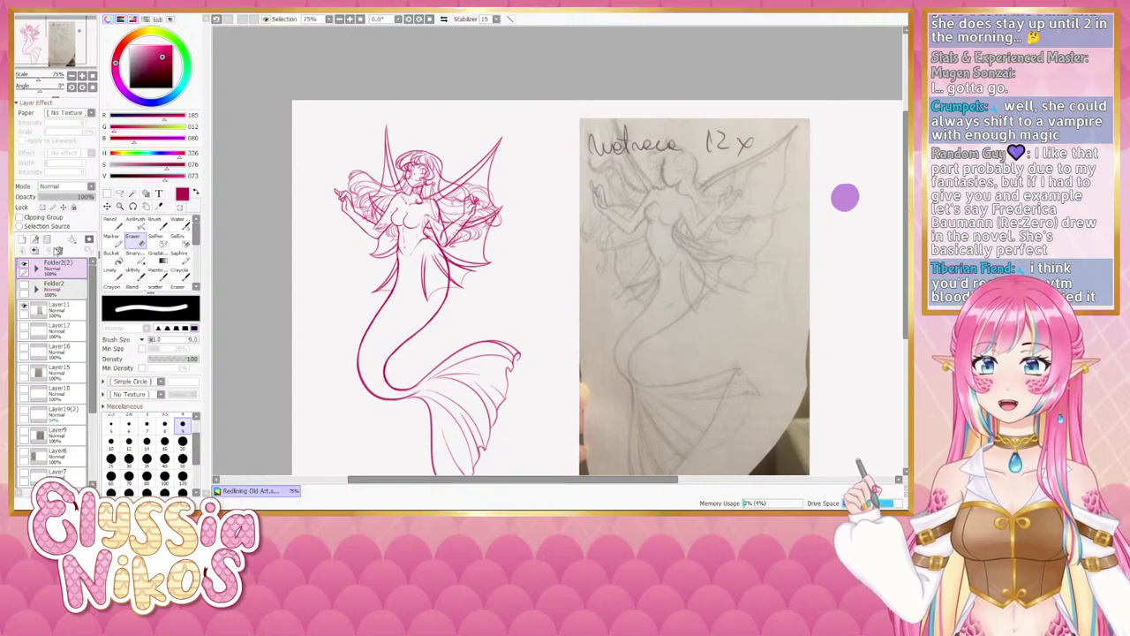
{"action": "key", "text": "Return"}
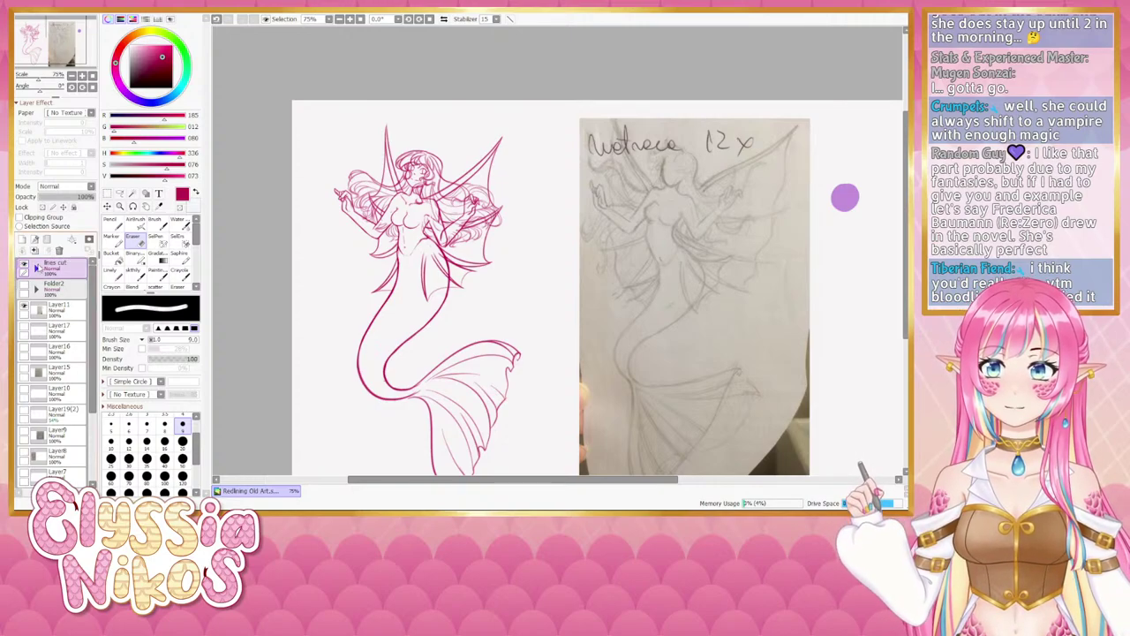
Expand the lines cut folder and delete its hidden Layer13 and Layer12.
{"action": "left_click", "coordinate": [36, 265]}
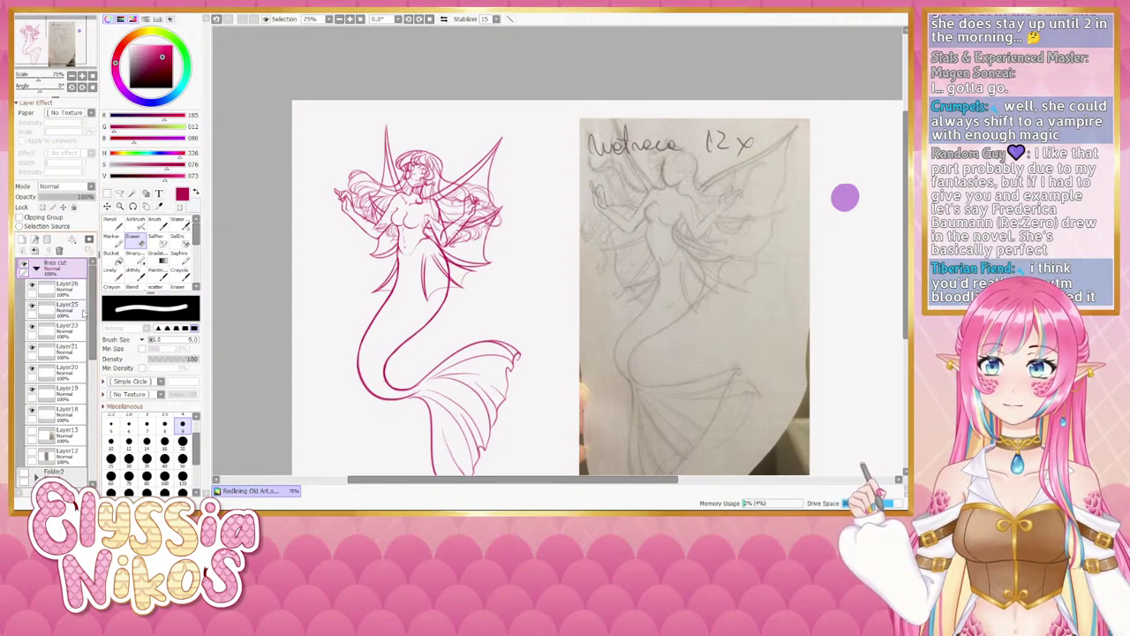
{"action": "left_click", "coordinate": [62, 433]}
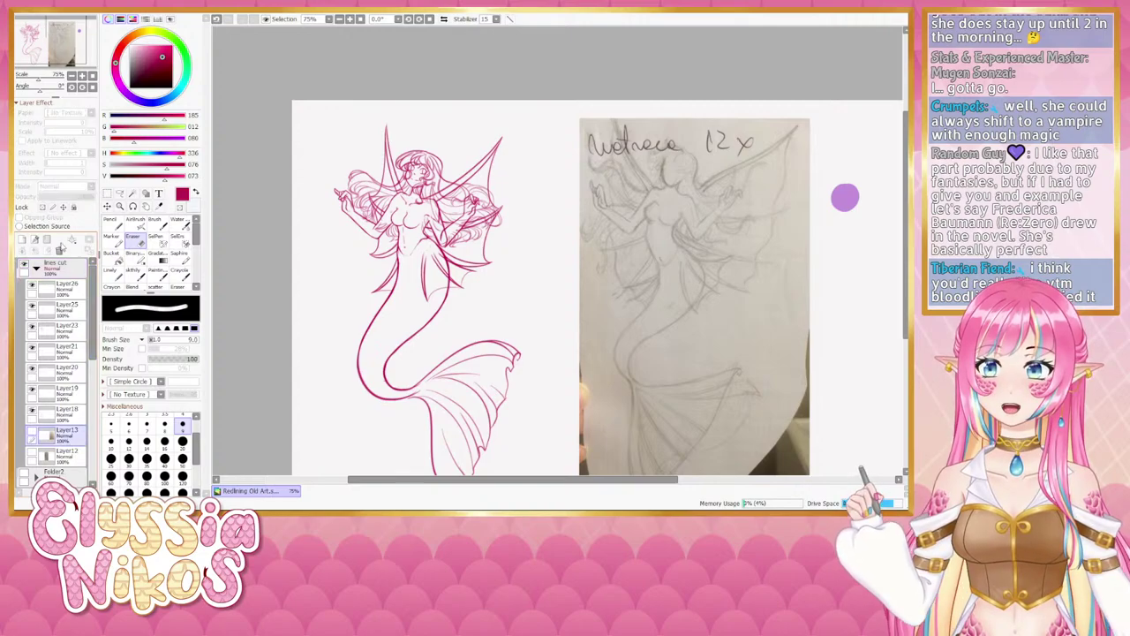
{"action": "left_click", "coordinate": [60, 251]}
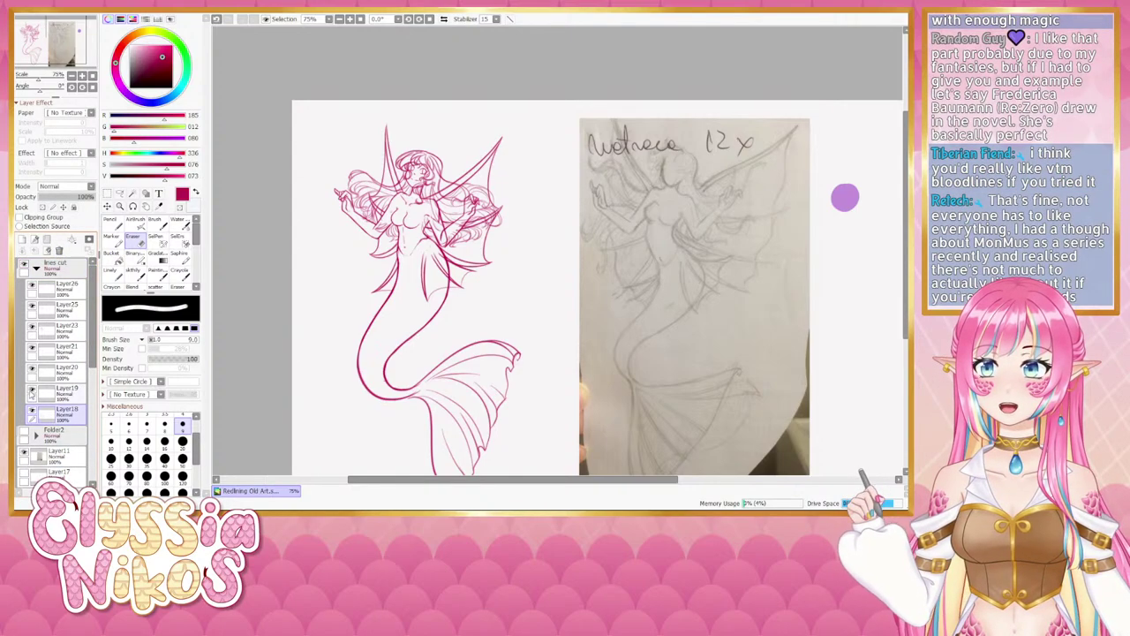
Toggle Layer18's visibility repeatedly to check which parts of the line art it holds, leaving it visible.
{"action": "left_click", "coordinate": [32, 414]}
{"action": "left_click", "coordinate": [32, 414]}
{"action": "left_click", "coordinate": [32, 414]}
{"action": "left_click", "coordinate": [32, 414]}
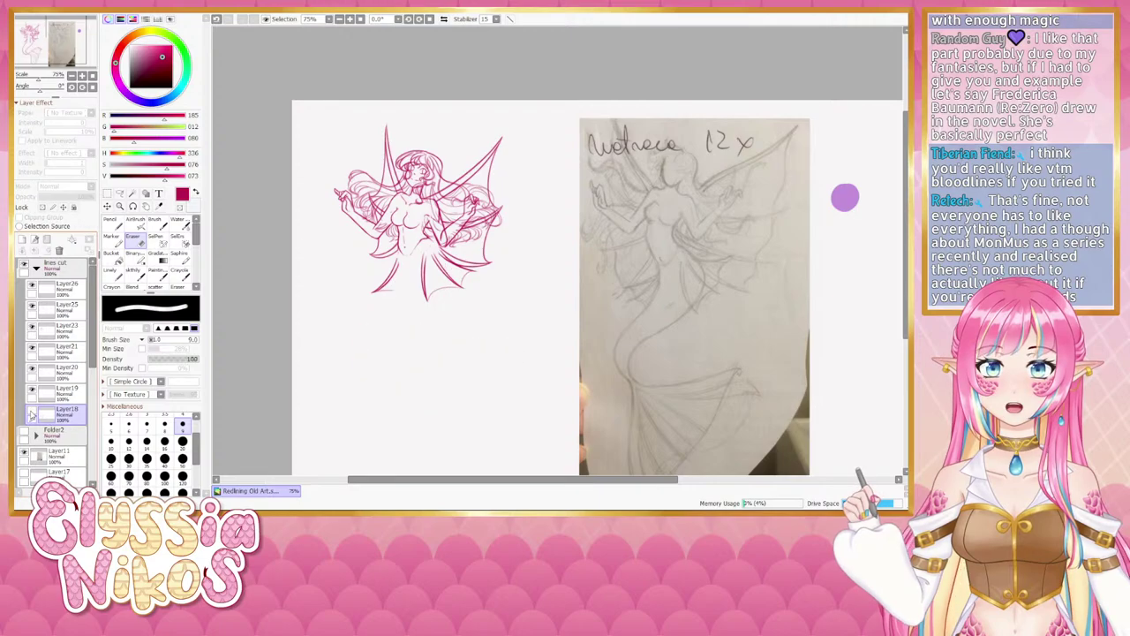
{"action": "left_click", "coordinate": [32, 414]}
{"action": "left_click", "coordinate": [32, 414]}
{"action": "left_click", "coordinate": [32, 415]}
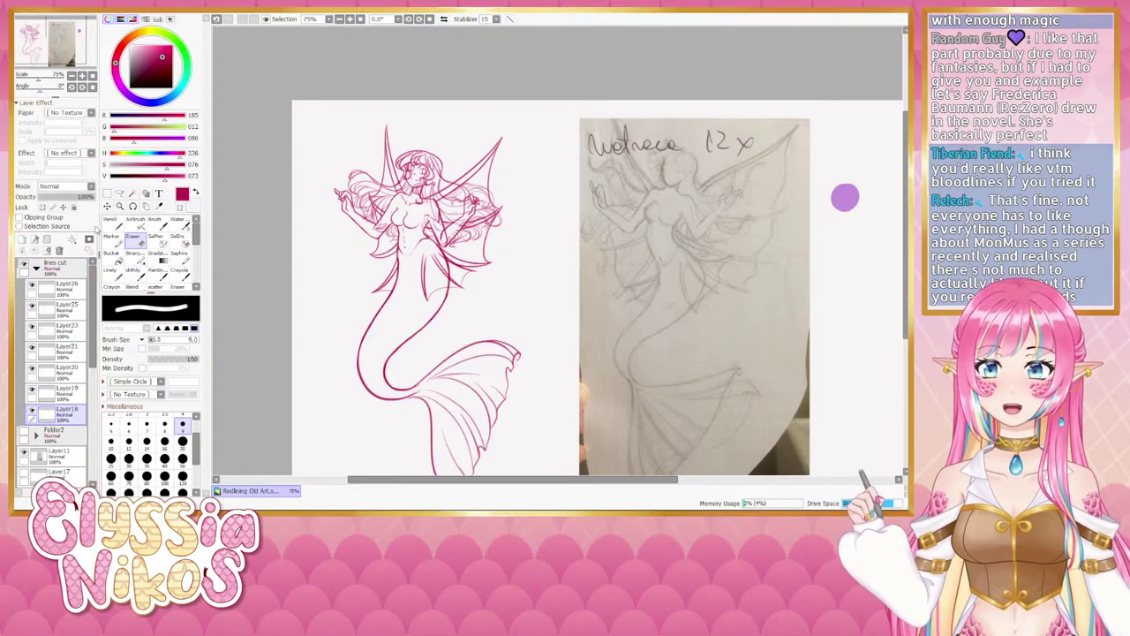
Clean up the tail outline on Layer18 where it crosses the hip fins, using a smaller Eraser.
{"action": "left_click", "coordinate": [82, 76]}
{"action": "left_click_drag", "start_coordinate": [300, 212], "coordinate": [255, 200]}
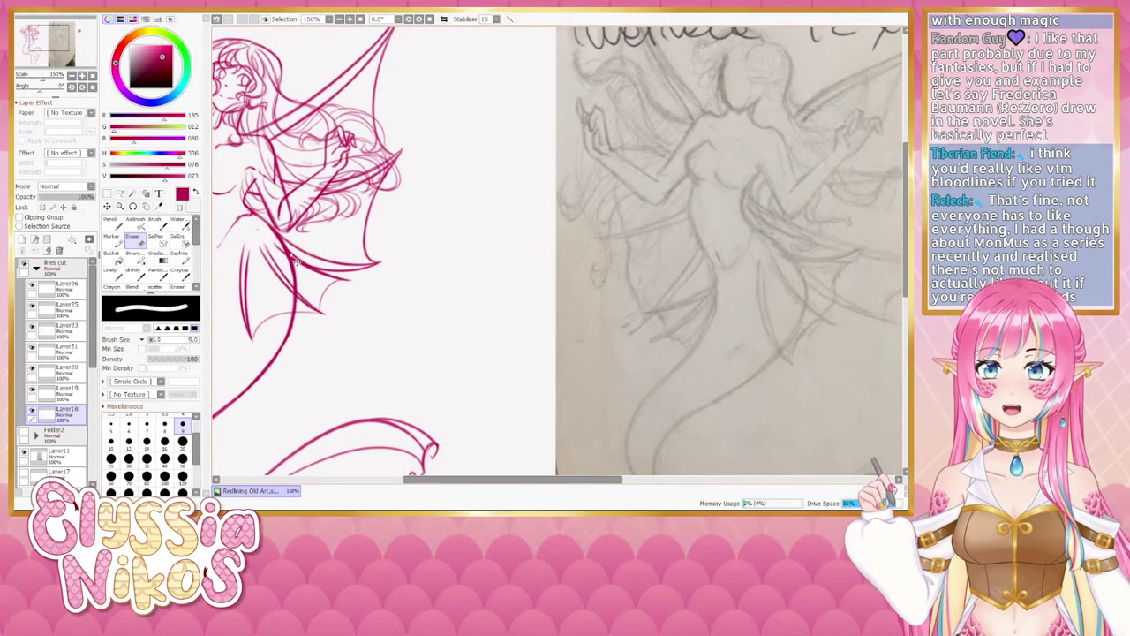
{"action": "key", "text": "["}
{"action": "mouse_move", "coordinate": [279, 247]}
{"action": "left_mouse_down"}
{"action": "mouse_move", "coordinate": [294, 264]}
{"action": "mouse_move", "coordinate": [279, 248]}
{"action": "left_mouse_up"}
{"action": "key", "text": "ctrl+z"}
{"action": "key", "text": "["}
{"action": "key", "text": "["}
{"action": "key", "text": "["}
{"action": "key", "text": "["}
{"action": "key", "text": "["}
{"action": "key", "text": "["}
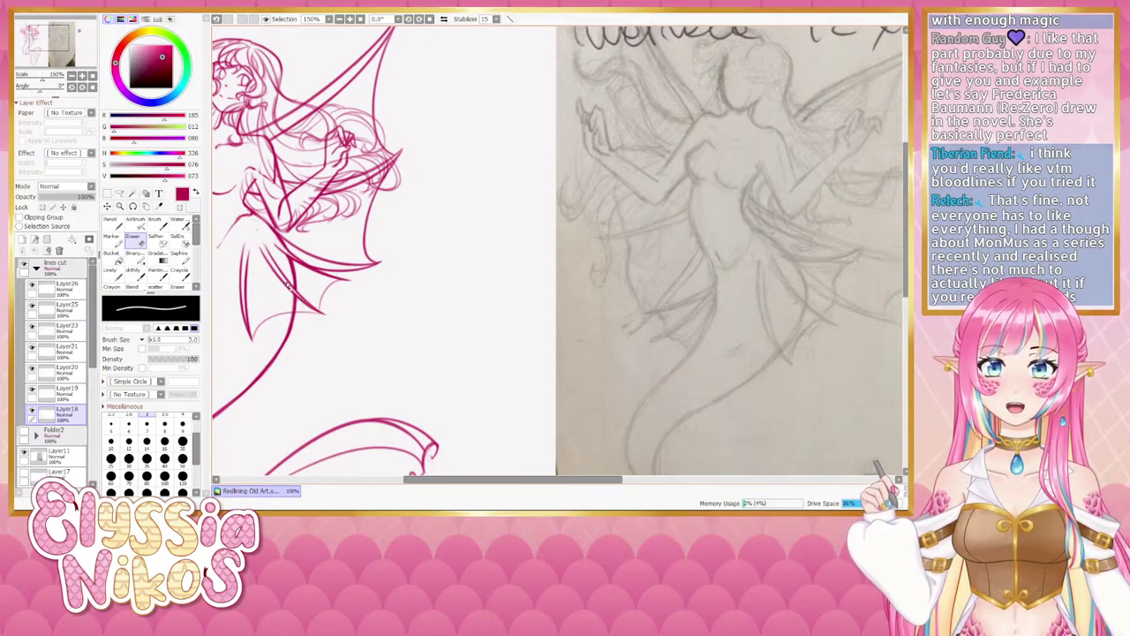
{"action": "left_click_drag", "start_coordinate": [278, 318], "coordinate": [402, 218]}
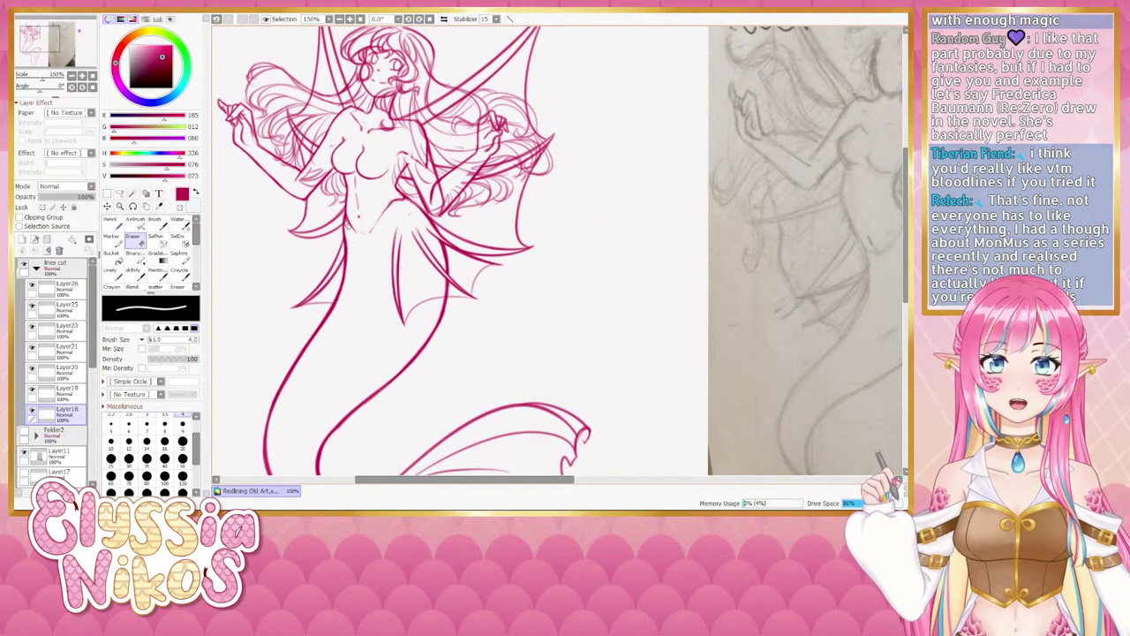
Undo the last erasure and soften the tail outline's start at the waist with the Eraser at size 5.
{"action": "key", "text": "ctrl+z"}
{"action": "key", "text": "bracketleft"}
{"action": "key", "text": "bracketleft"}
{"action": "key", "text": "bracketleft"}
{"action": "key", "text": "bracketleft"}
{"action": "key", "text": "bracketleft"}
{"action": "key", "text": "bracketleft"}
{"action": "key", "text": "bracketleft"}
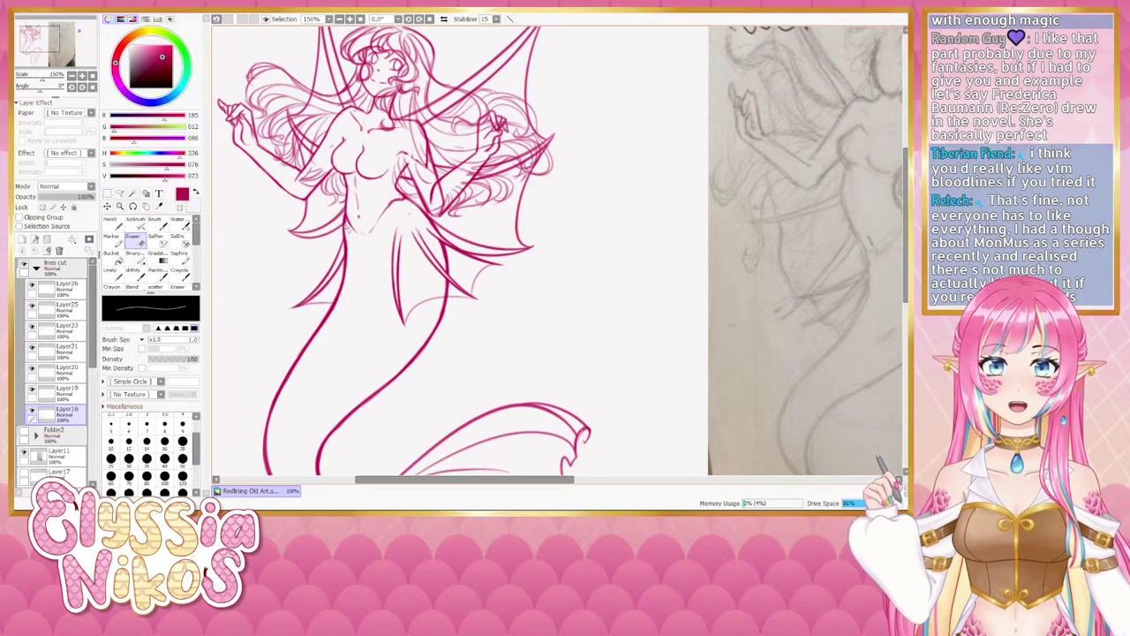
{"action": "left_click_drag", "start_coordinate": [350, 231], "coordinate": [362, 232], "text": "ctrl+alt"}
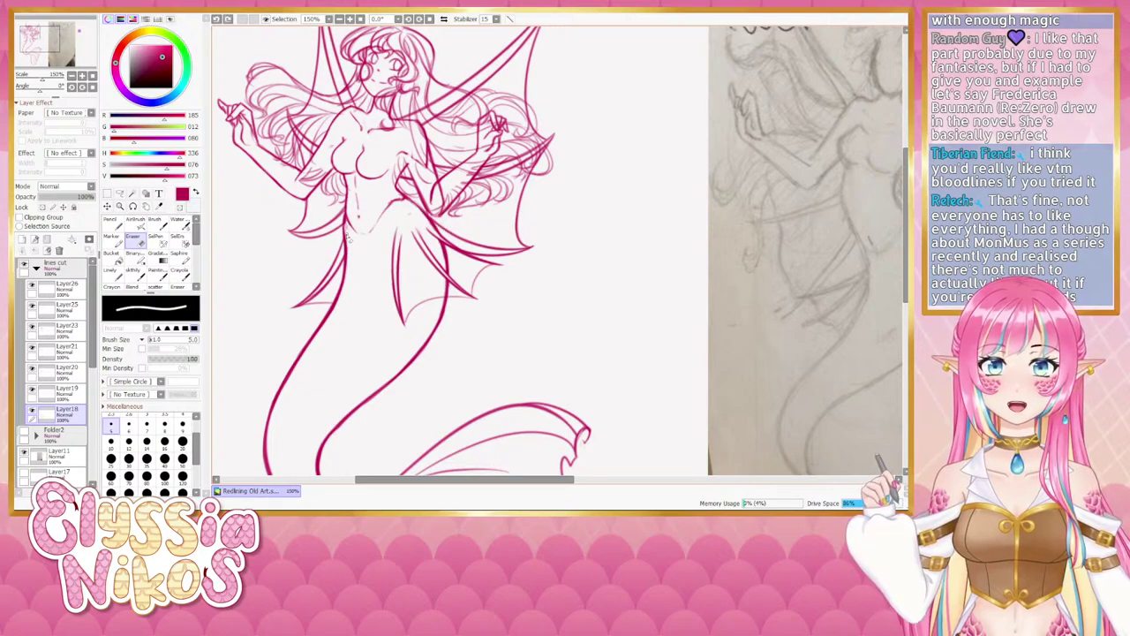
Set the Eraser to size 9 and thin both outlines along the upper part of the tail.
{"action": "left_click_drag", "start_coordinate": [350, 308], "coordinate": [359, 262]}
{"action": "left_click_drag", "start_coordinate": [359, 246], "coordinate": [370, 246], "text": "ctrl+alt"}
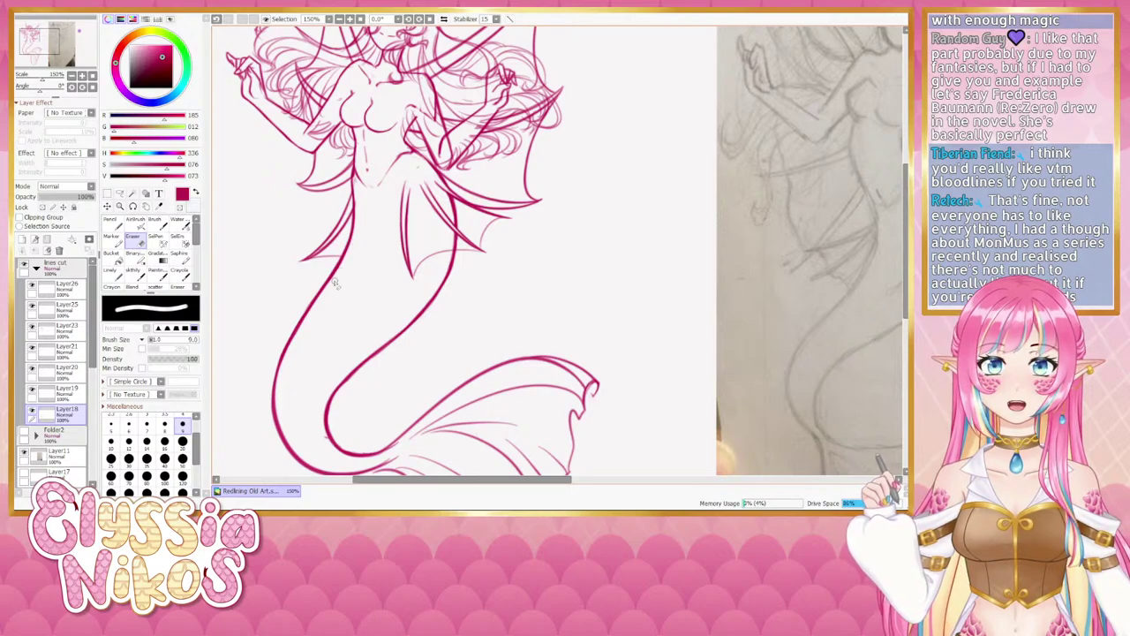
{"action": "left_click_drag", "start_coordinate": [330, 320], "coordinate": [304, 256]}
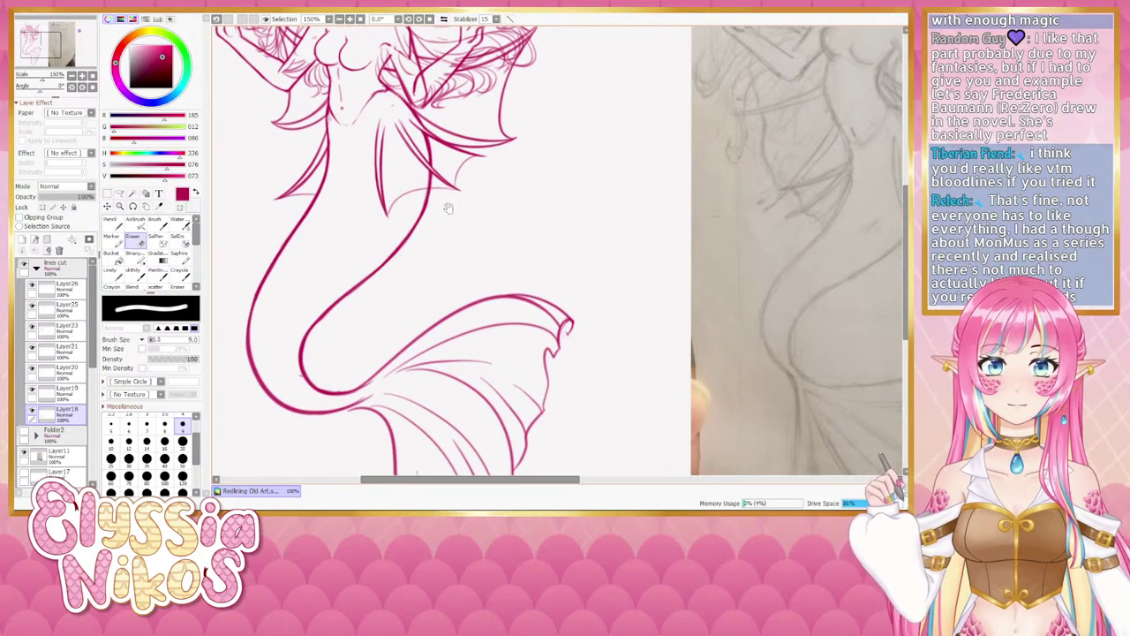
{"action": "left_click_drag", "start_coordinate": [449, 210], "coordinate": [408, 258]}
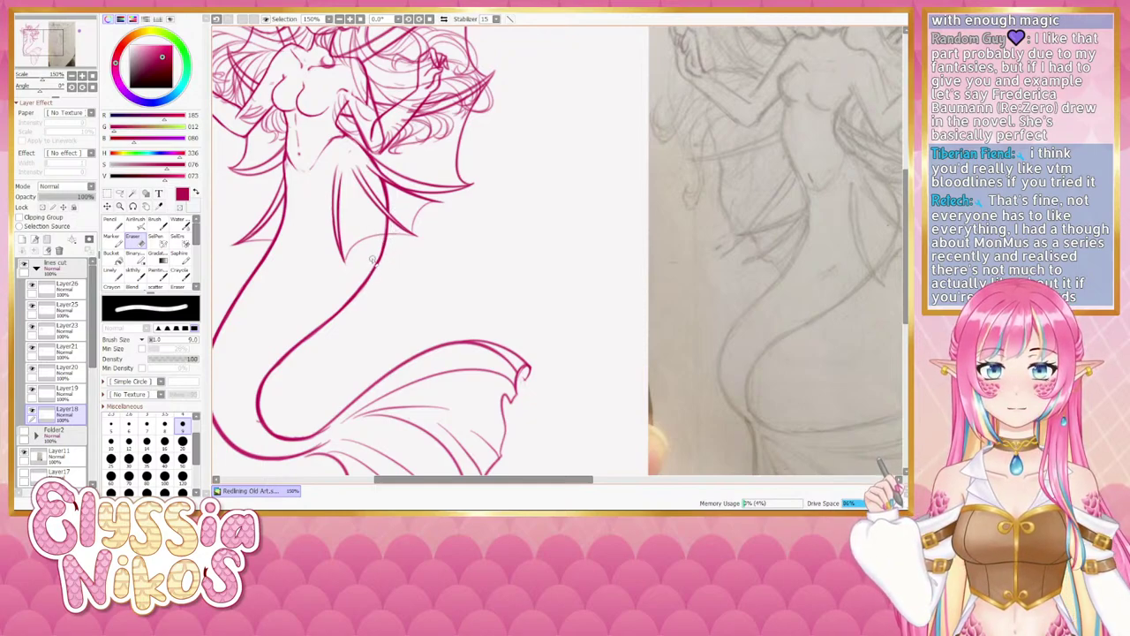
{"action": "left_click_drag", "start_coordinate": [370, 296], "coordinate": [415, 225]}
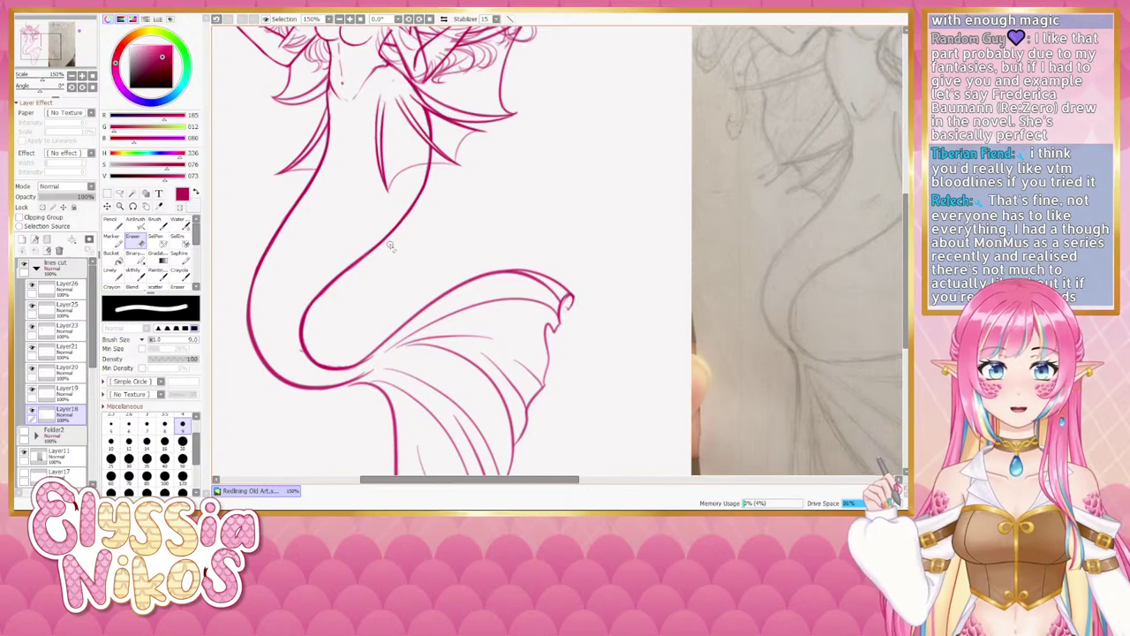
{"action": "left_click_drag", "start_coordinate": [350, 281], "coordinate": [371, 249]}
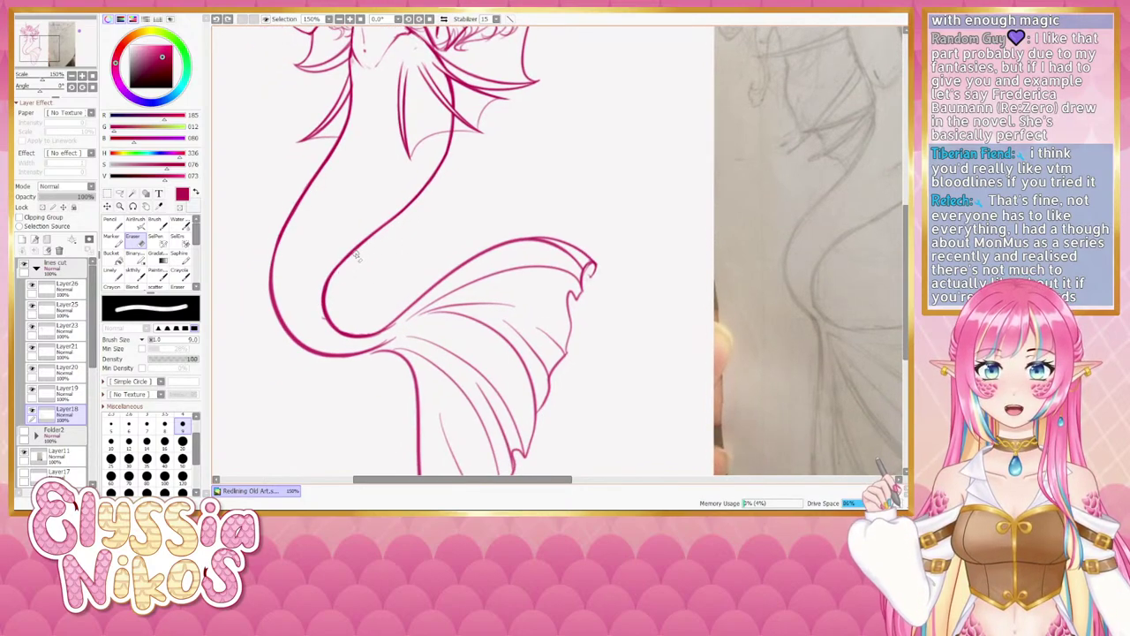
Refine the outlines around the tail's lower bend with the Eraser, undoing the rejected erasures.
{"action": "mouse_move", "coordinate": [325, 307]}
{"action": "left_mouse_down"}
{"action": "mouse_move", "coordinate": [301, 239]}
{"action": "mouse_move", "coordinate": [300, 261]}
{"action": "left_mouse_up"}
{"action": "key", "text": "ctrl+z"}
{"action": "key", "text": "ctrl+z"}
{"action": "key", "text": "ctrl+z"}
{"action": "left_click_drag", "start_coordinate": [313, 215], "coordinate": [300, 250]}
{"action": "key", "text": "ctrl+z"}
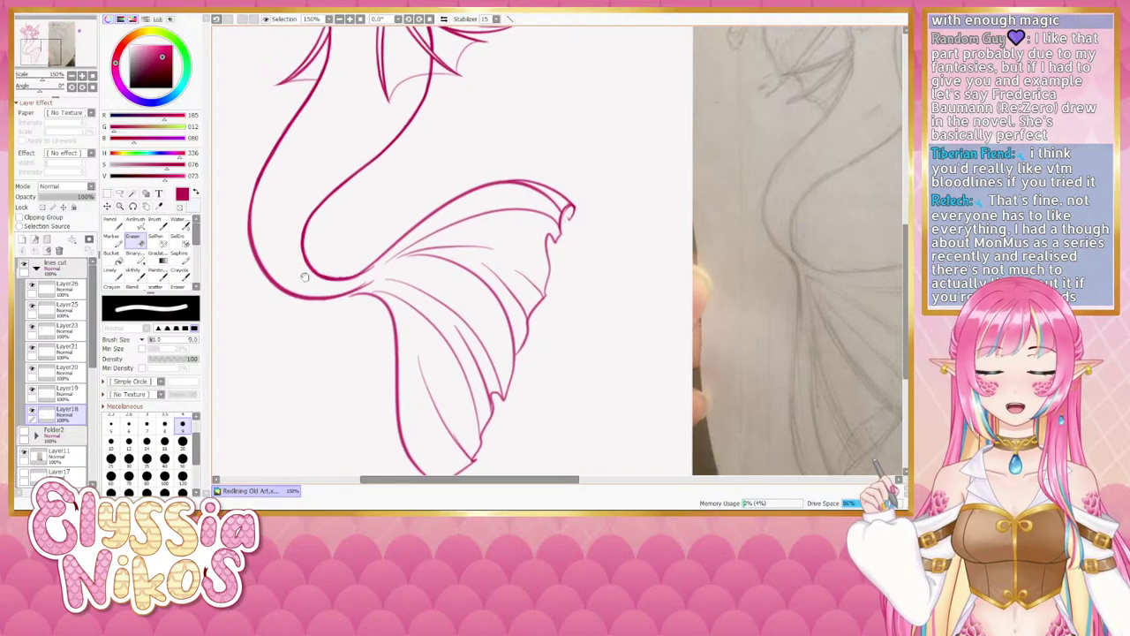
Try to thin the outline at the tail's lower bend with the Eraser in a view rotated to -60°, and undo the erasures.
{"action": "left_click_drag", "start_coordinate": [305, 273], "coordinate": [338, 221]}
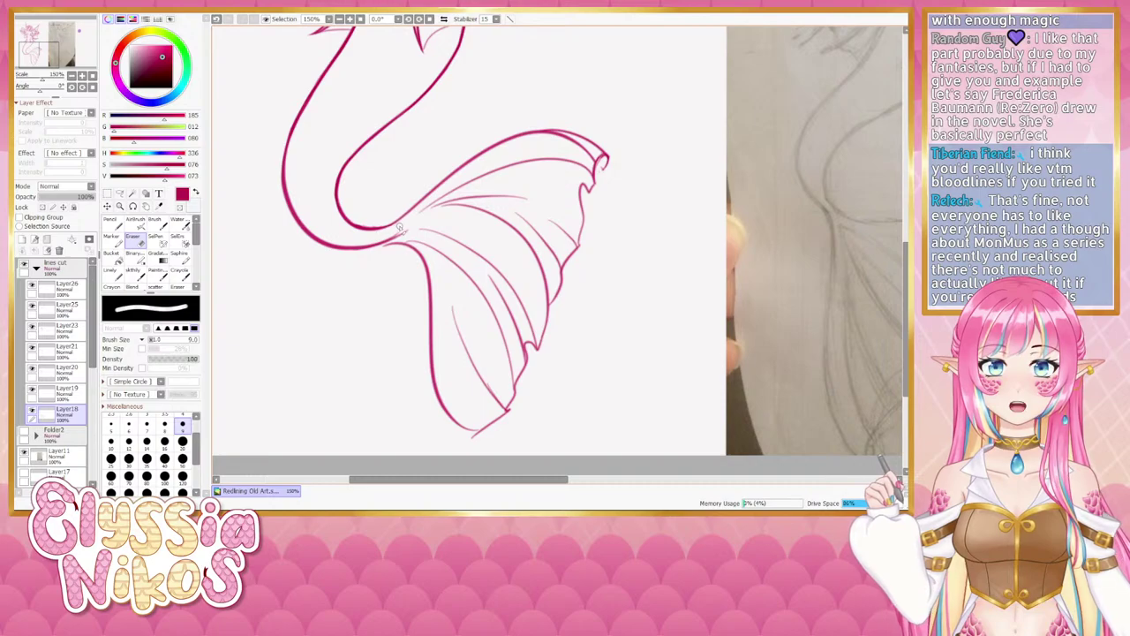
{"action": "left_click_drag", "start_coordinate": [40, 90], "coordinate": [32, 89]}
{"action": "left_click_drag", "start_coordinate": [409, 309], "coordinate": [406, 177]}
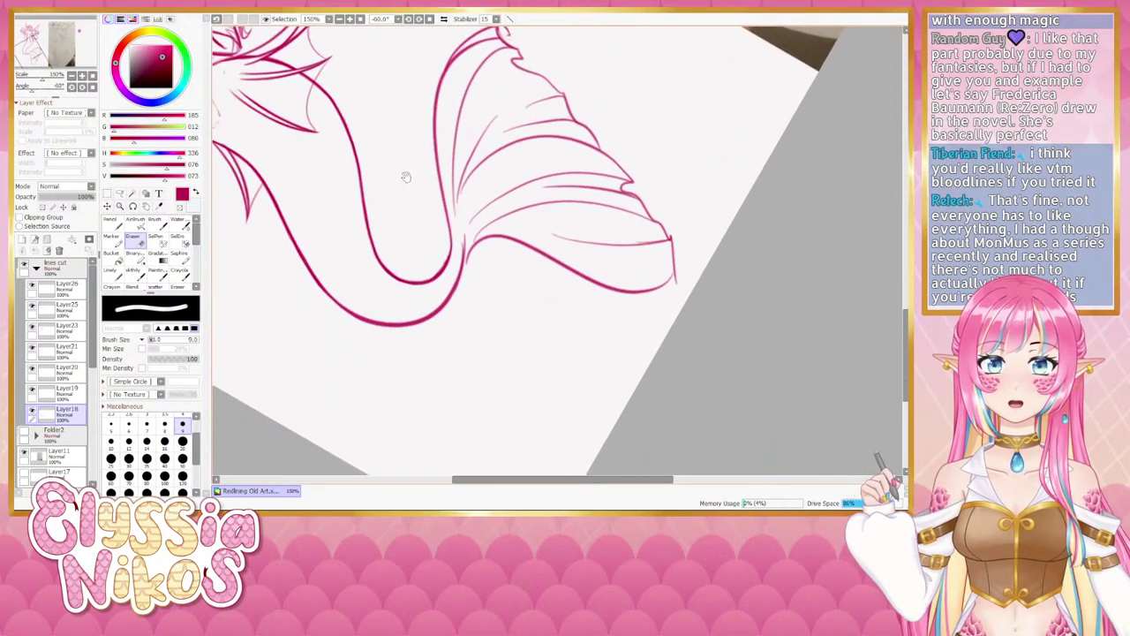
{"action": "mouse_move", "coordinate": [446, 254]}
{"action": "left_mouse_down"}
{"action": "mouse_move", "coordinate": [432, 253]}
{"action": "mouse_move", "coordinate": [451, 254]}
{"action": "mouse_move", "coordinate": [432, 282]}
{"action": "mouse_move", "coordinate": [449, 275]}
{"action": "mouse_move", "coordinate": [421, 276]}
{"action": "left_mouse_up"}
{"action": "key", "text": "ctrl+z"}
{"action": "key", "text": "ctrl+z"}
{"action": "key", "text": "ctrl+z"}
{"action": "key", "text": "ctrl+z"}
{"action": "key", "text": "ctrl+z"}
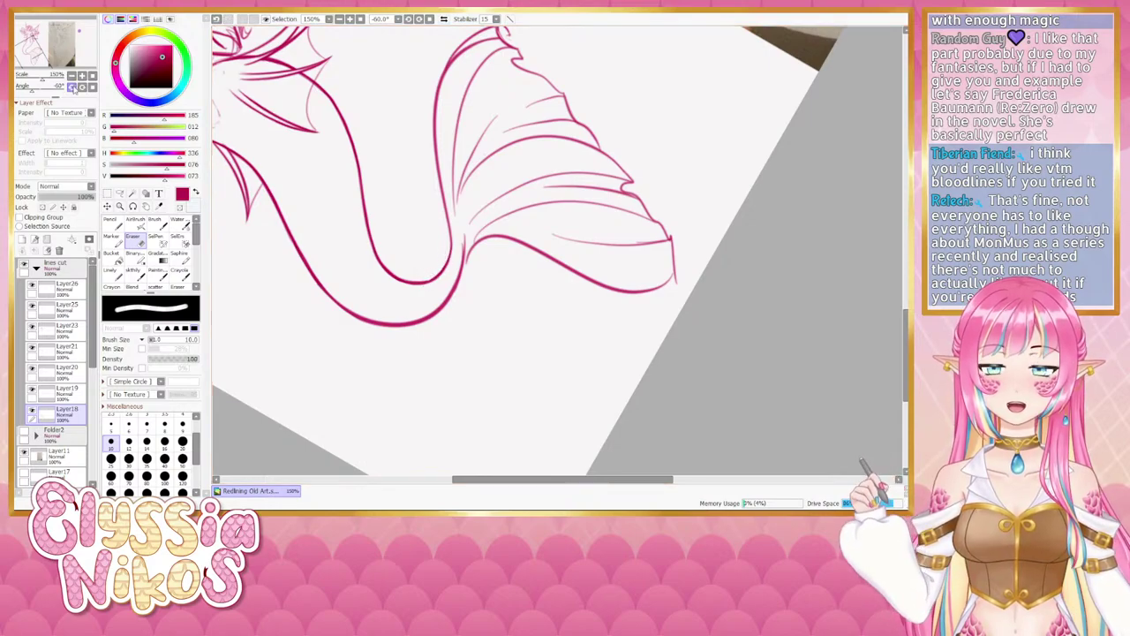
Reset the canvas rotation, try the Eraser at size 11 on the inner curve of the tail's bend, and undo those strokes.
{"action": "left_click", "coordinate": [92, 87]}
{"action": "left_click_drag", "start_coordinate": [465, 217], "coordinate": [327, 270]}
{"action": "mouse_move", "coordinate": [330, 177]}
{"action": "left_mouse_down"}
{"action": "mouse_move", "coordinate": [328, 164]}
{"action": "mouse_move", "coordinate": [319, 177]}
{"action": "mouse_move", "coordinate": [328, 162]}
{"action": "mouse_move", "coordinate": [332, 204]}
{"action": "left_mouse_up"}
{"action": "key", "text": "ctrl+z"}
{"action": "key", "text": "ctrl+z"}
{"action": "key", "text": "ctrl+z"}
{"action": "key", "text": "ctrl+z"}
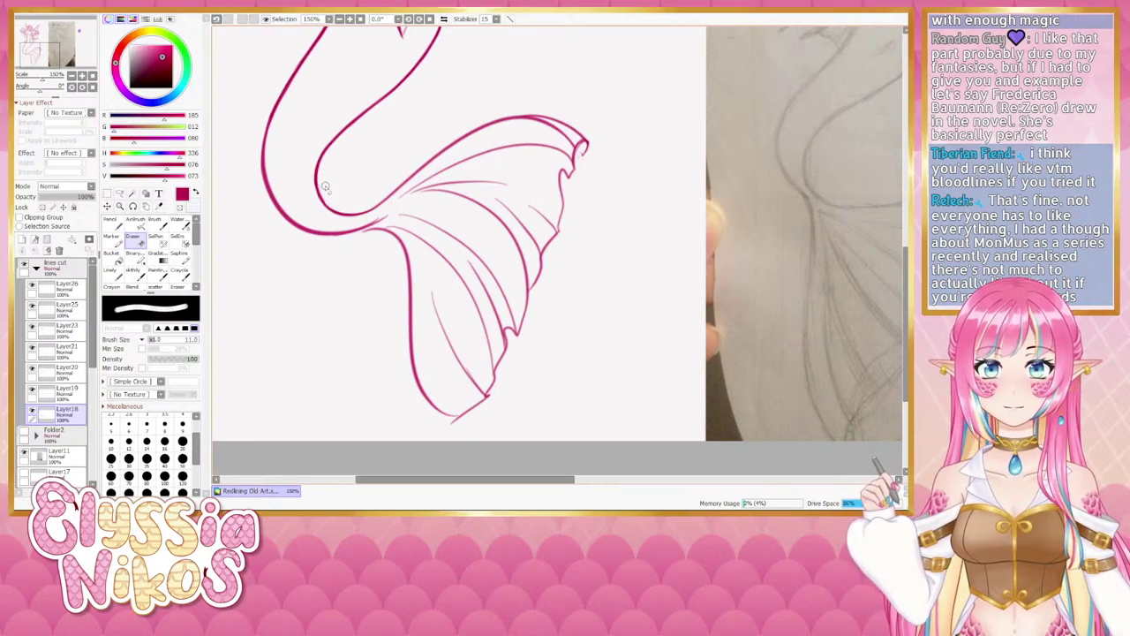
Toggle Layer18's visibility to check which tail lines it holds, and leave the layer hidden.
{"action": "scroll", "coordinate": [324, 199], "scroll_direction": "up", "scroll_amount": 5}
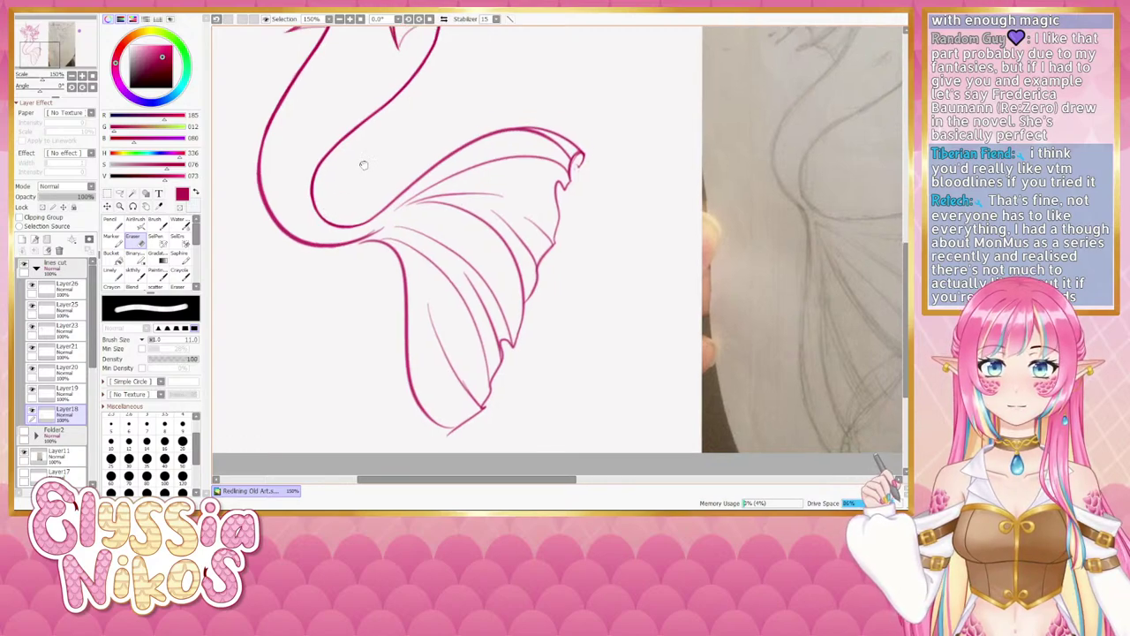
{"action": "scroll", "coordinate": [377, 223], "scroll_direction": "up", "scroll_amount": 3}
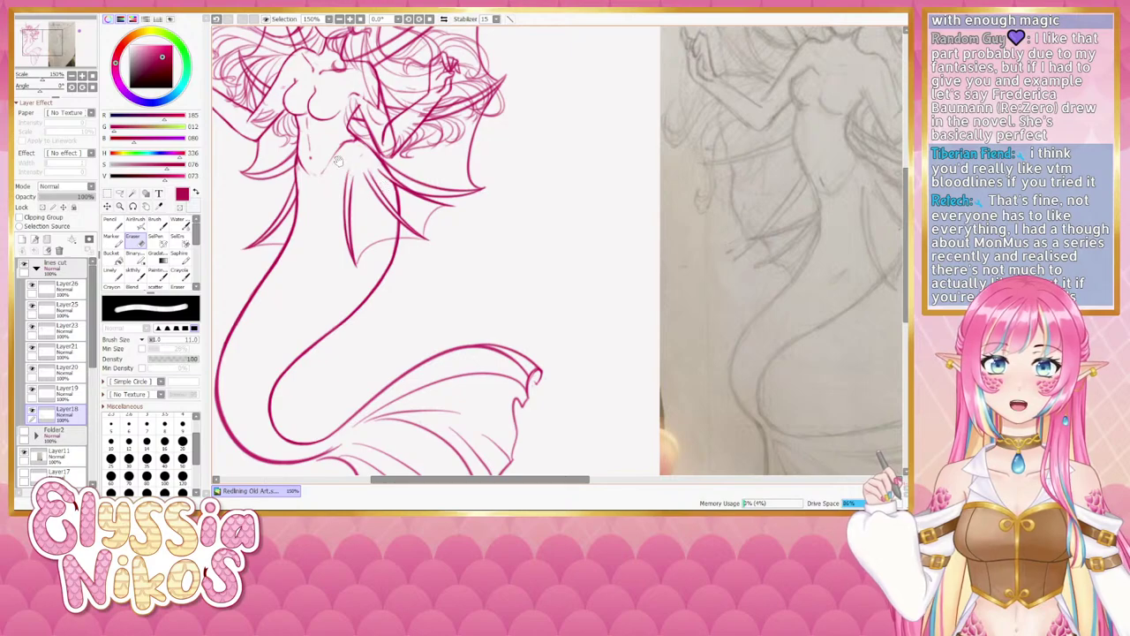
{"action": "left_click_drag", "start_coordinate": [339, 162], "coordinate": [363, 233]}
{"action": "left_click", "coordinate": [112, 286]}
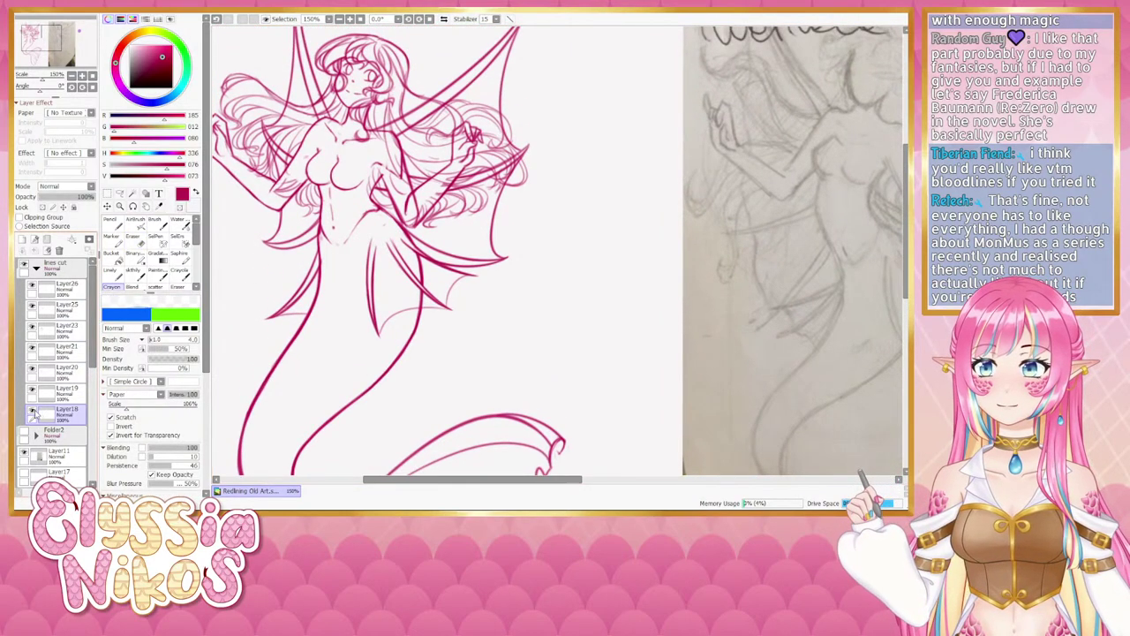
{"action": "left_click", "coordinate": [32, 412]}
{"action": "left_click", "coordinate": [33, 413]}
{"action": "left_click", "coordinate": [32, 412]}
{"action": "left_click", "coordinate": [33, 412]}
{"action": "left_click", "coordinate": [33, 412]}
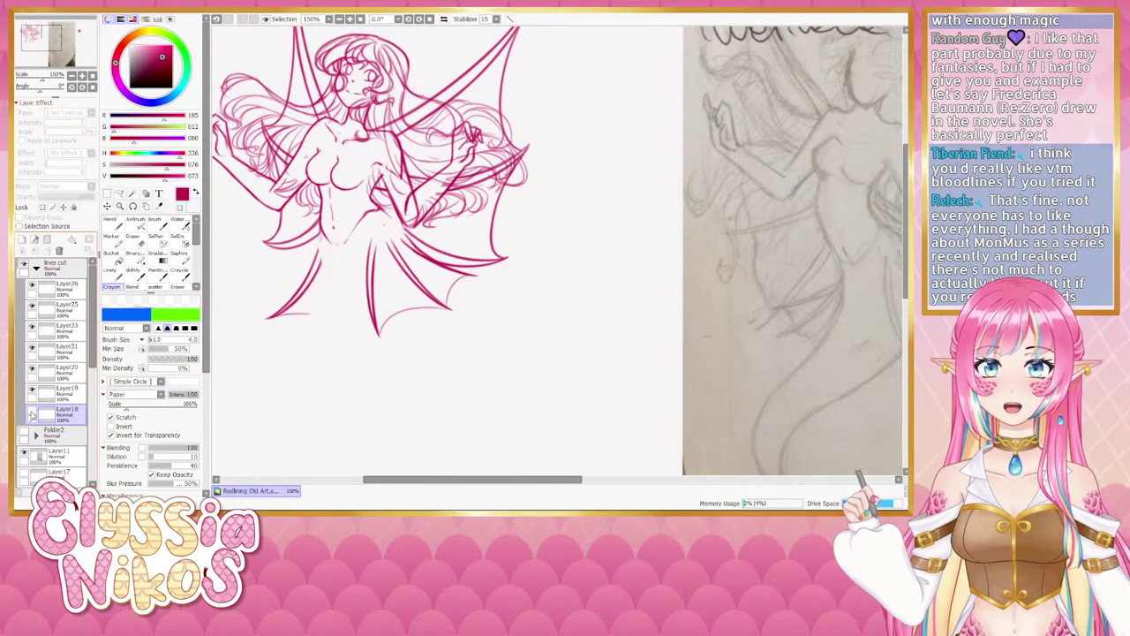
{"action": "left_click", "coordinate": [32, 412]}
{"action": "left_click", "coordinate": [32, 413]}
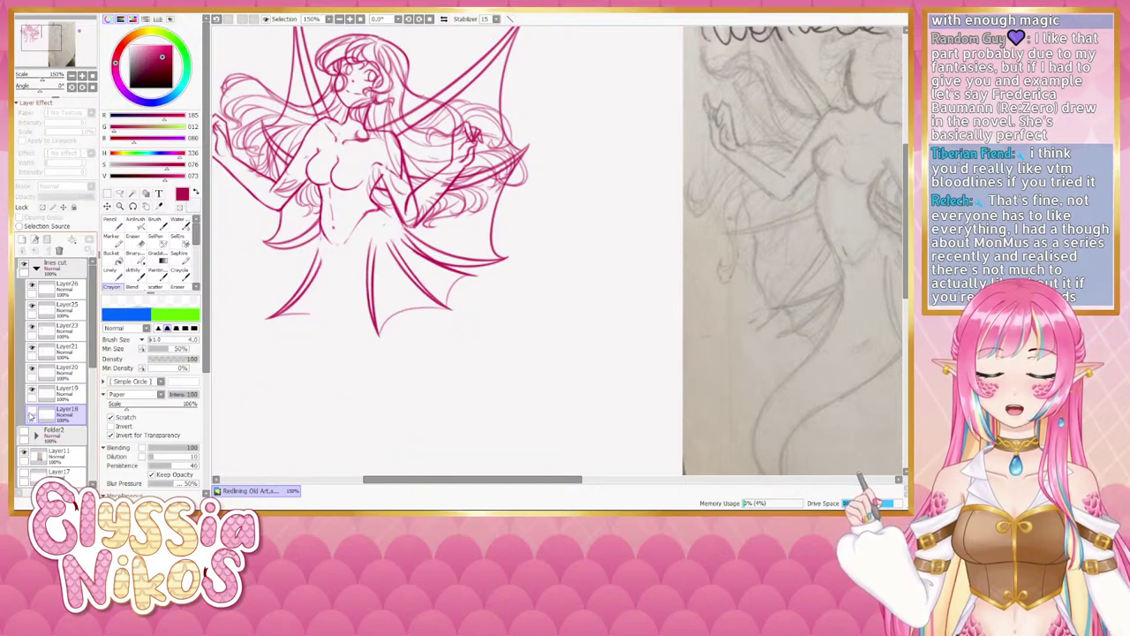
{"action": "left_click", "coordinate": [33, 412]}
{"action": "left_click", "coordinate": [33, 413]}
{"action": "left_click", "coordinate": [32, 412]}
{"action": "left_click", "coordinate": [32, 412]}
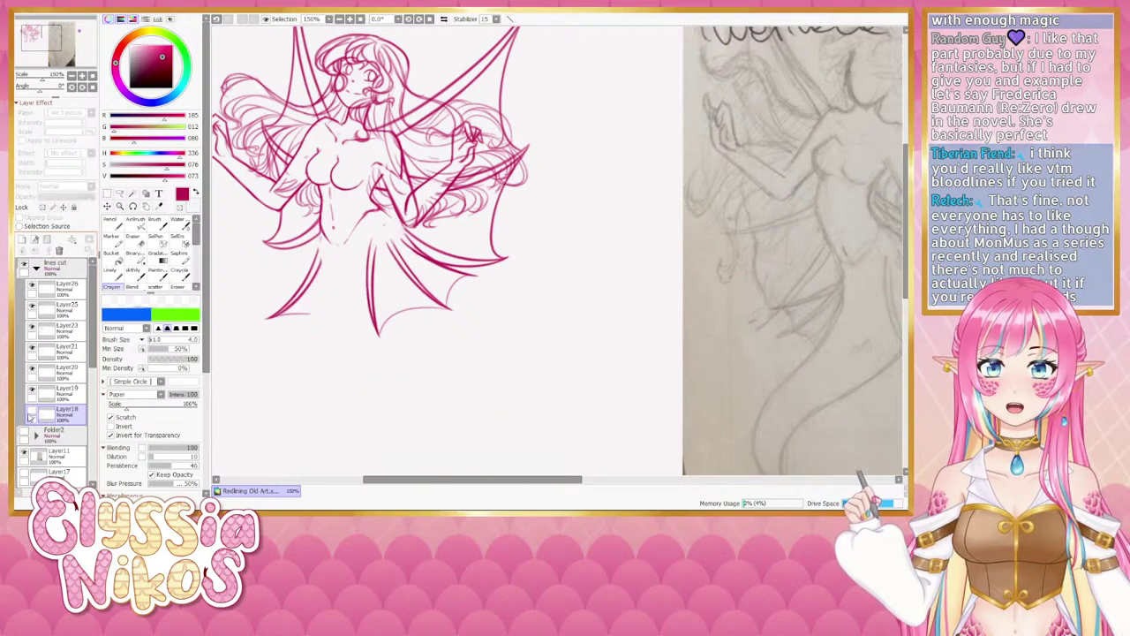
{"action": "left_click", "coordinate": [33, 413]}
{"action": "left_click", "coordinate": [33, 413]}
Toggle Layer19's visibility to check which lines it holds, and make it the active layer with its lines shown.
{"action": "left_click", "coordinate": [32, 394]}
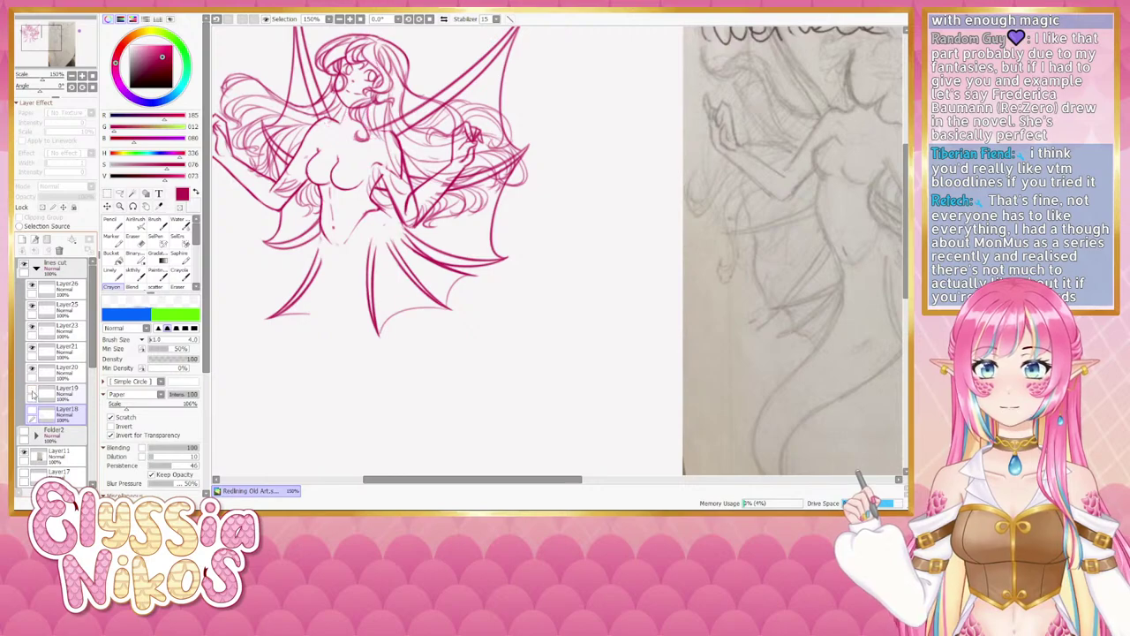
{"action": "left_click", "coordinate": [32, 393]}
{"action": "left_click", "coordinate": [33, 394]}
{"action": "left_click", "coordinate": [33, 393]}
{"action": "left_click", "coordinate": [33, 394]}
{"action": "left_click", "coordinate": [32, 394]}
{"action": "left_click", "coordinate": [33, 394]}
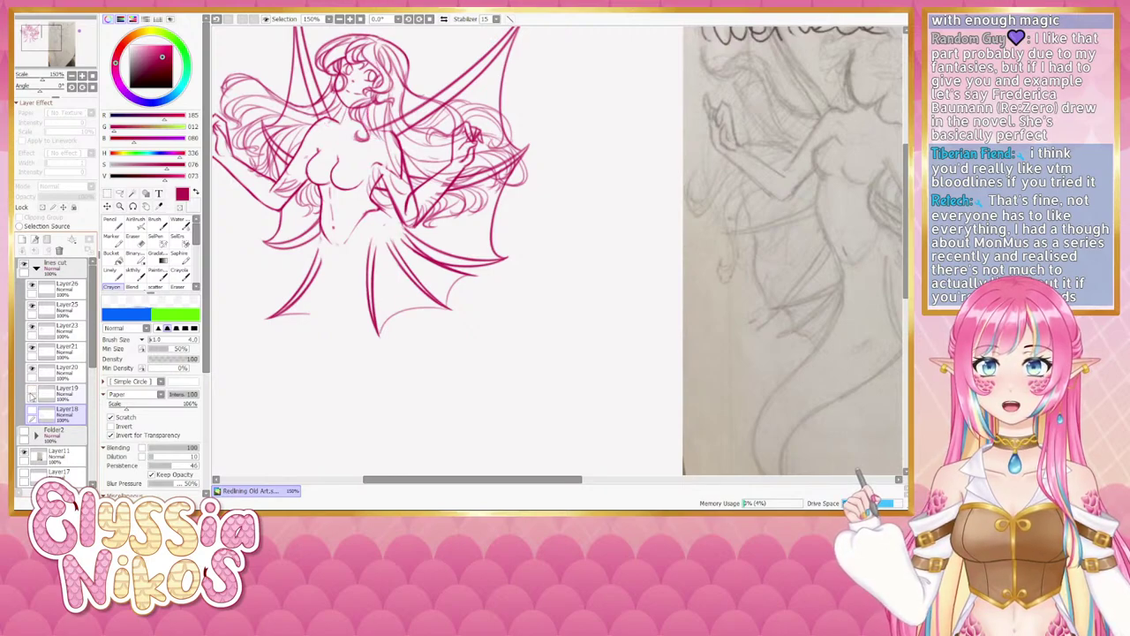
{"action": "left_click", "coordinate": [33, 393]}
{"action": "left_click", "coordinate": [32, 397]}
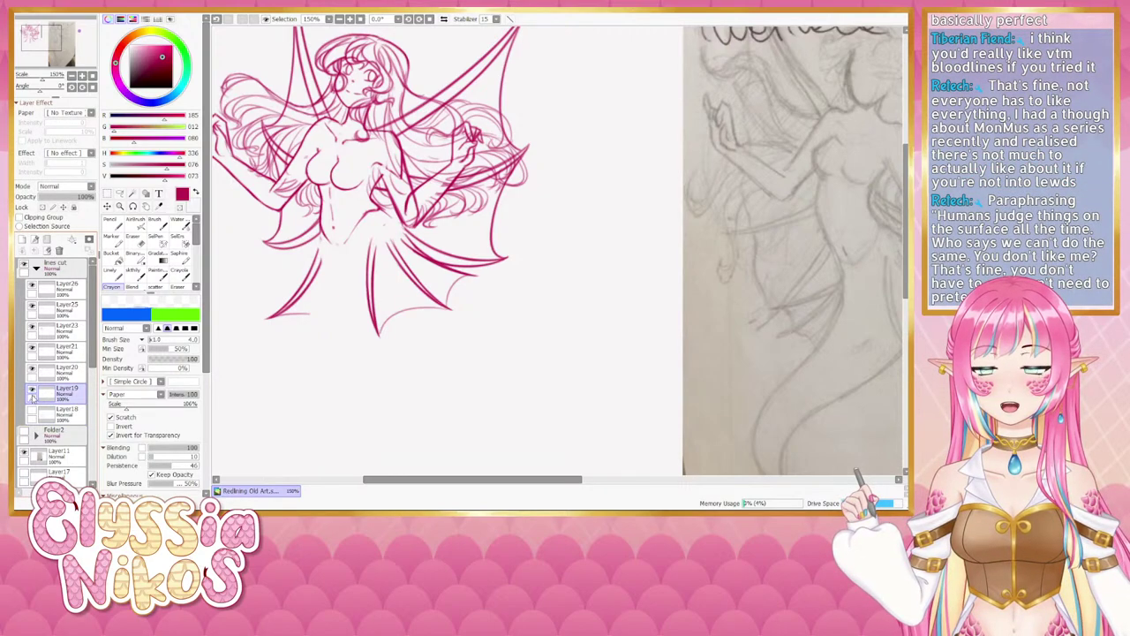
{"action": "left_click", "coordinate": [33, 394]}
{"action": "left_click", "coordinate": [33, 394]}
{"action": "left_click", "coordinate": [32, 394]}
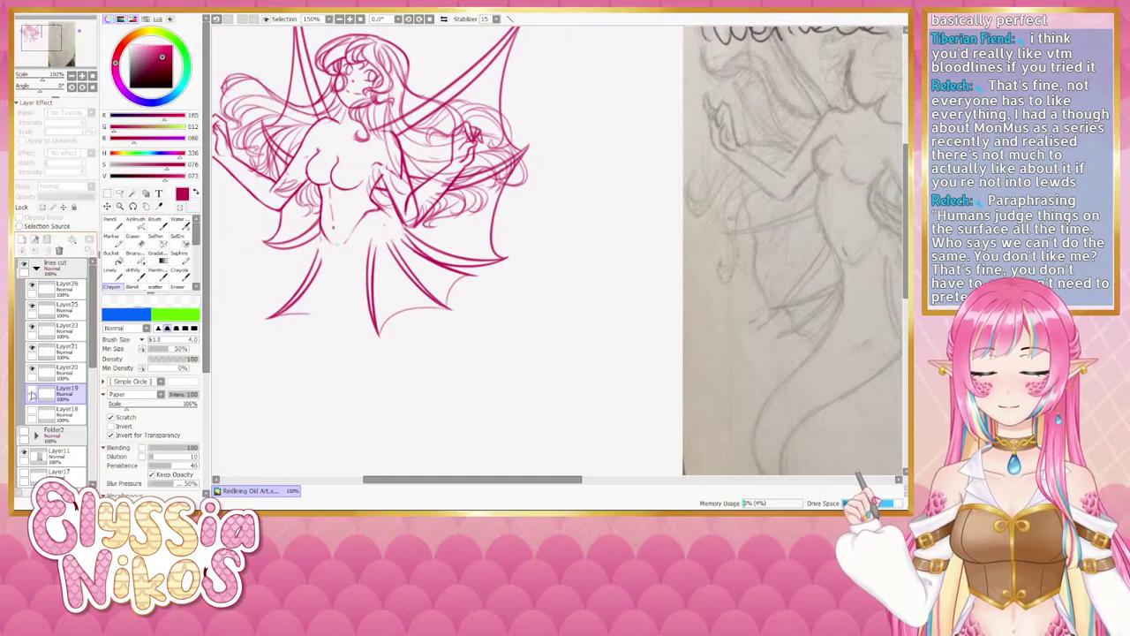
{"action": "left_click", "coordinate": [33, 394]}
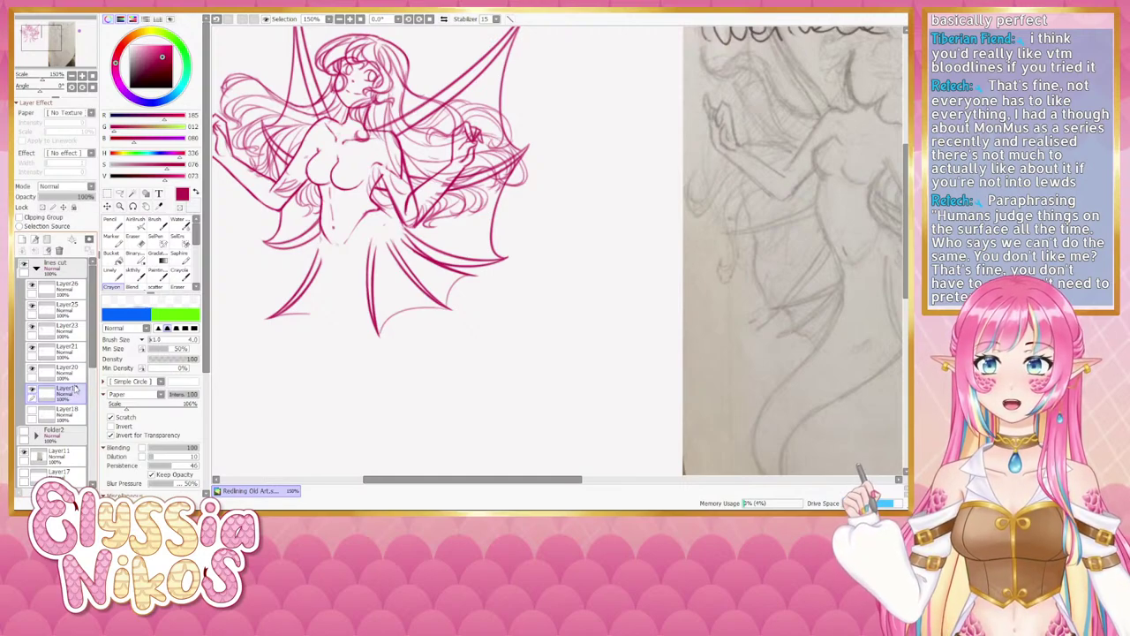
Set the Eraser to size 5 for Layer19, comparing the figure with the layer hidden and shown.
{"action": "left_click", "coordinate": [134, 238]}
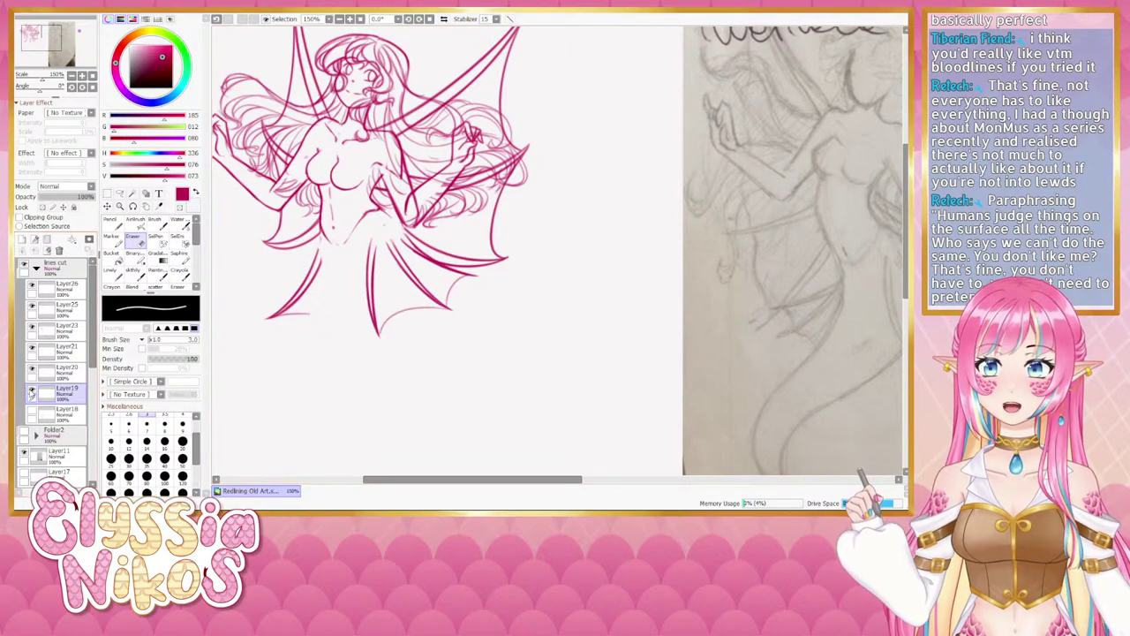
{"action": "left_click", "coordinate": [33, 393]}
{"action": "left_click", "coordinate": [33, 394]}
{"action": "left_click", "coordinate": [33, 394]}
{"action": "left_click", "coordinate": [32, 392]}
{"action": "key", "text": "]"}
{"action": "key", "text": "]"}
{"action": "key", "text": "]"}
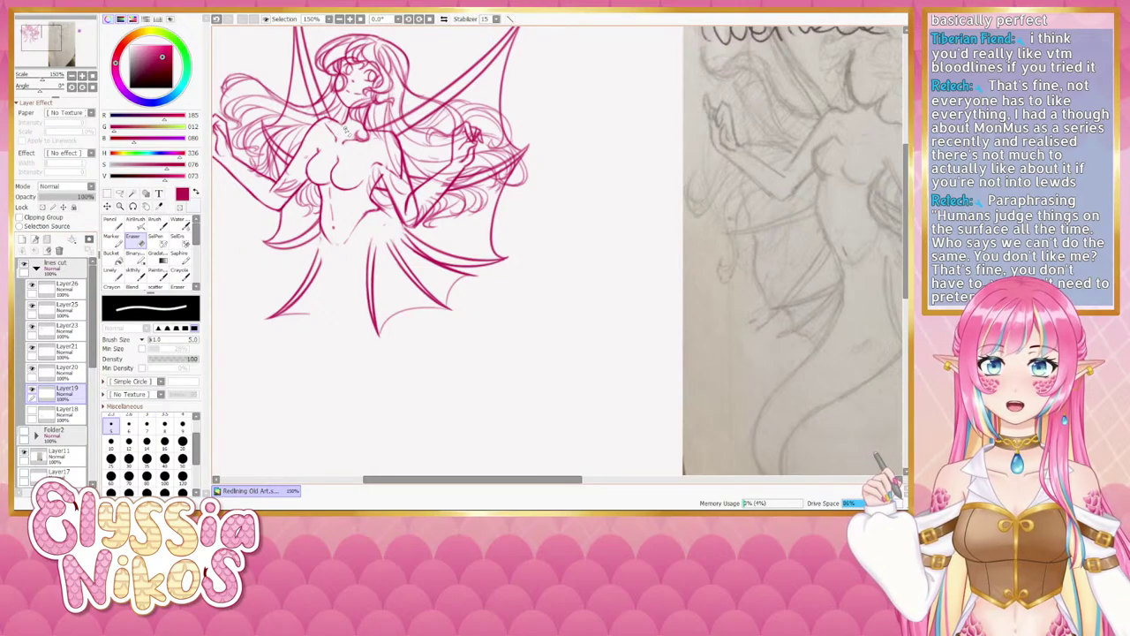
Switch to the sketch brush at size 4 and recheck Layer19's lines by hiding and showing the layer.
{"action": "left_click", "coordinate": [134, 271]}
{"action": "left_click", "coordinate": [33, 394]}
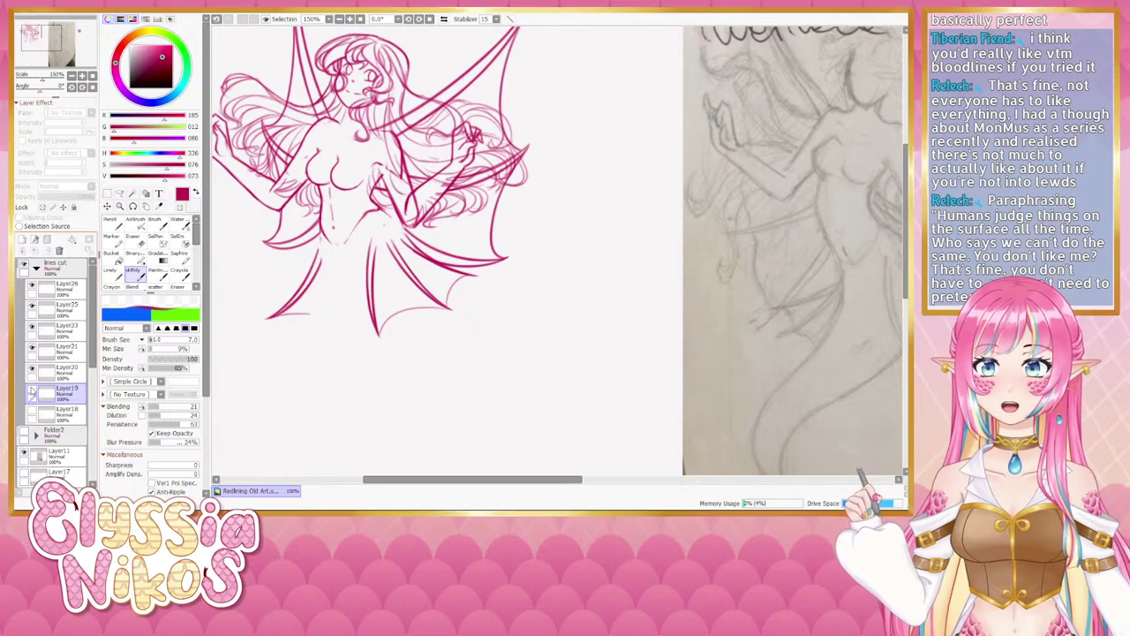
{"action": "left_click", "coordinate": [32, 394]}
{"action": "left_click", "coordinate": [32, 392]}
{"action": "left_click", "coordinate": [33, 392]}
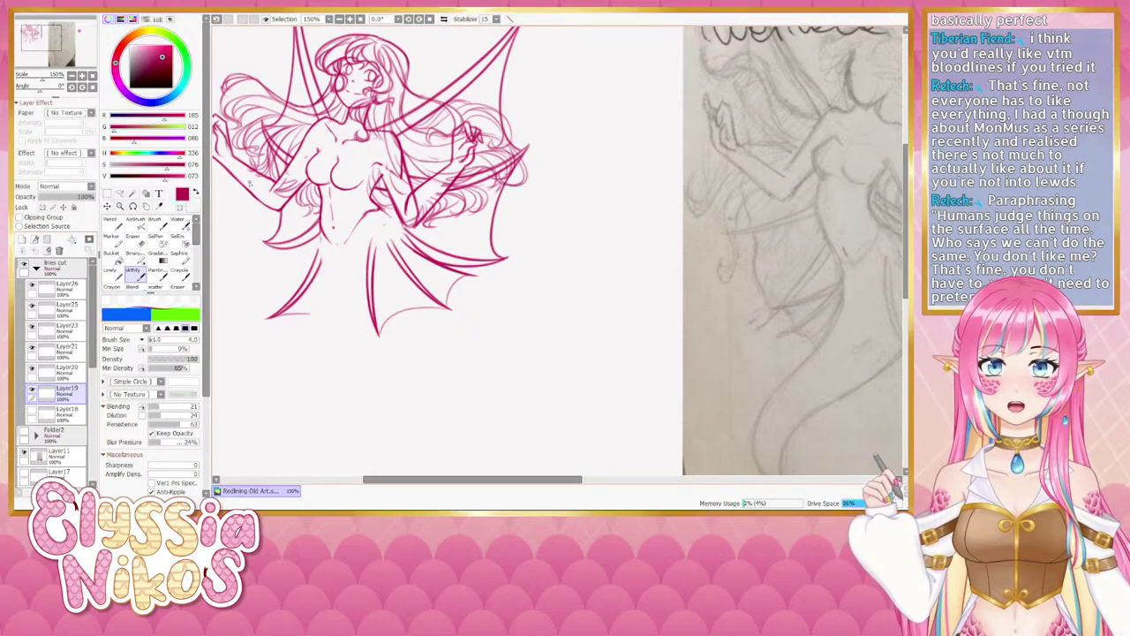
Return to the Eraser at size 5 and inspect Layer19's lines on the upper body by toggling the layer's visibility.
{"action": "left_click", "coordinate": [138, 240]}
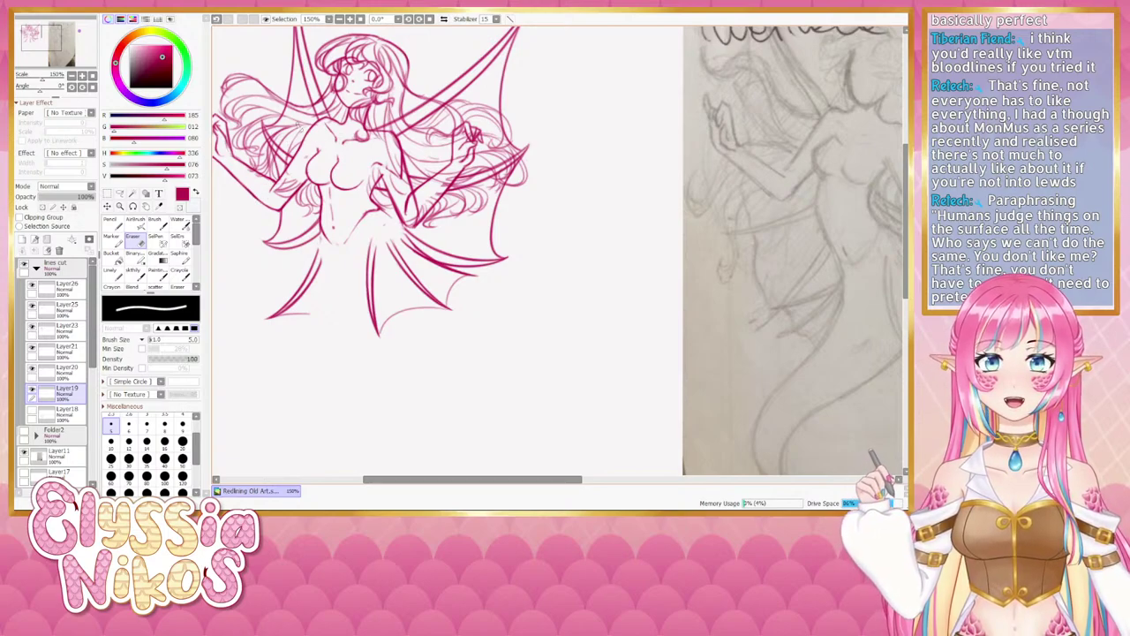
{"action": "left_click_drag", "start_coordinate": [338, 139], "coordinate": [319, 149]}
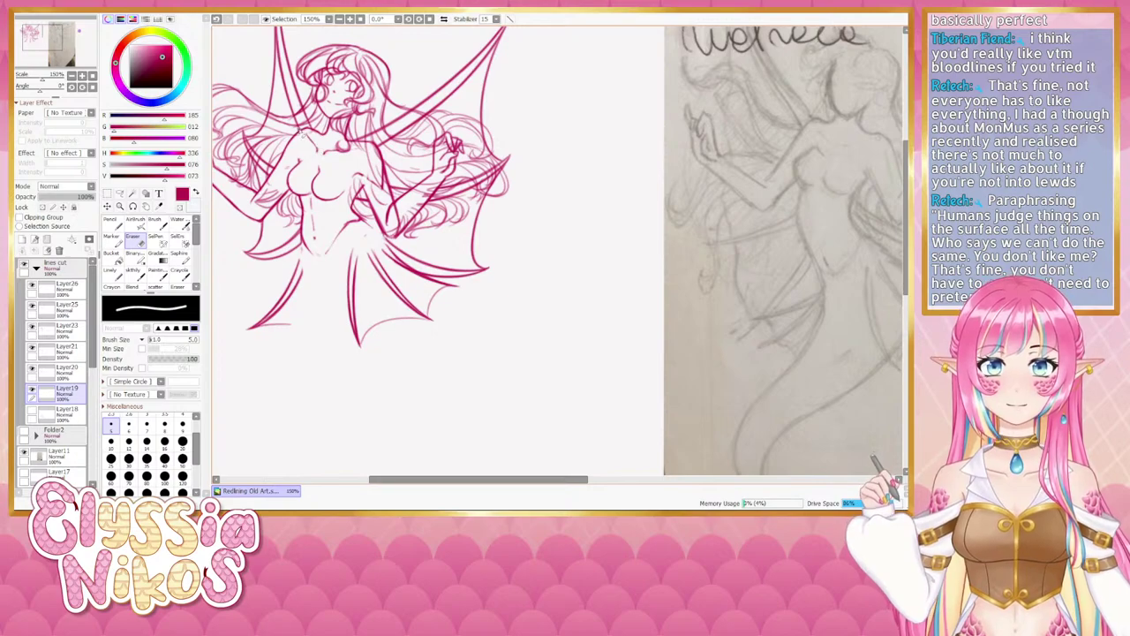
{"action": "left_click", "coordinate": [33, 393]}
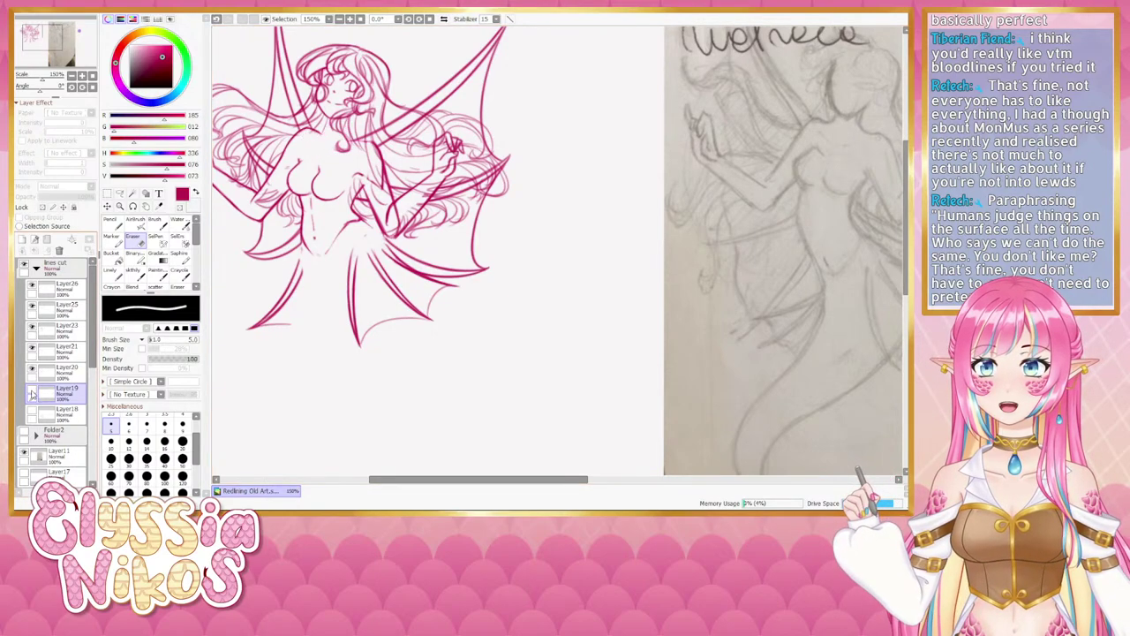
{"action": "left_click", "coordinate": [33, 392]}
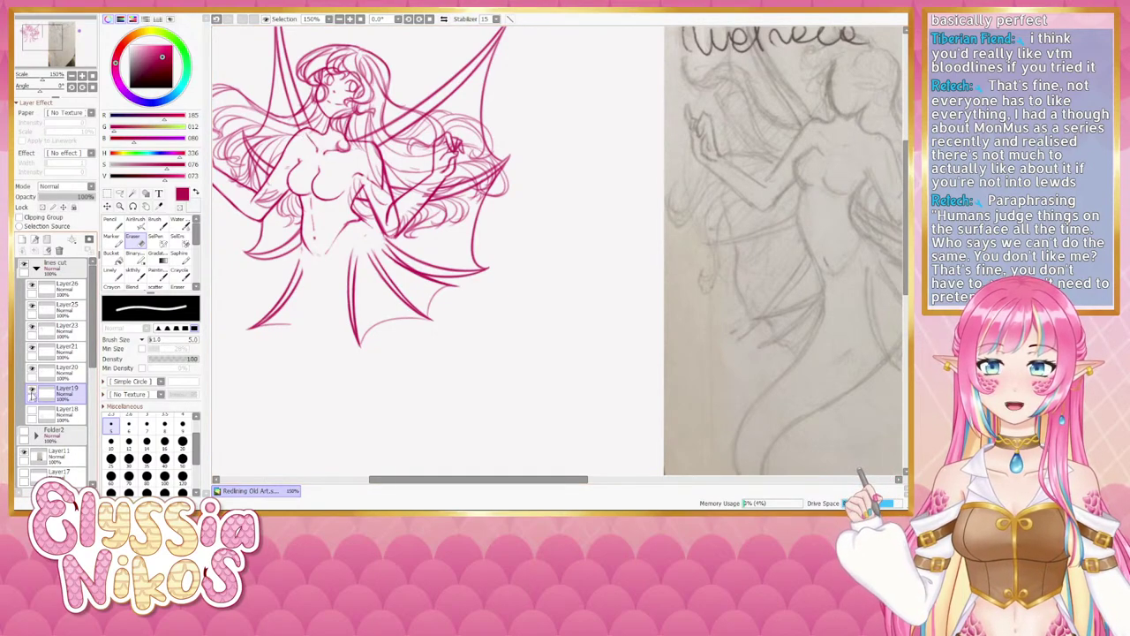
{"action": "left_click", "coordinate": [32, 393]}
{"action": "left_click", "coordinate": [32, 393]}
{"action": "left_click", "coordinate": [33, 393]}
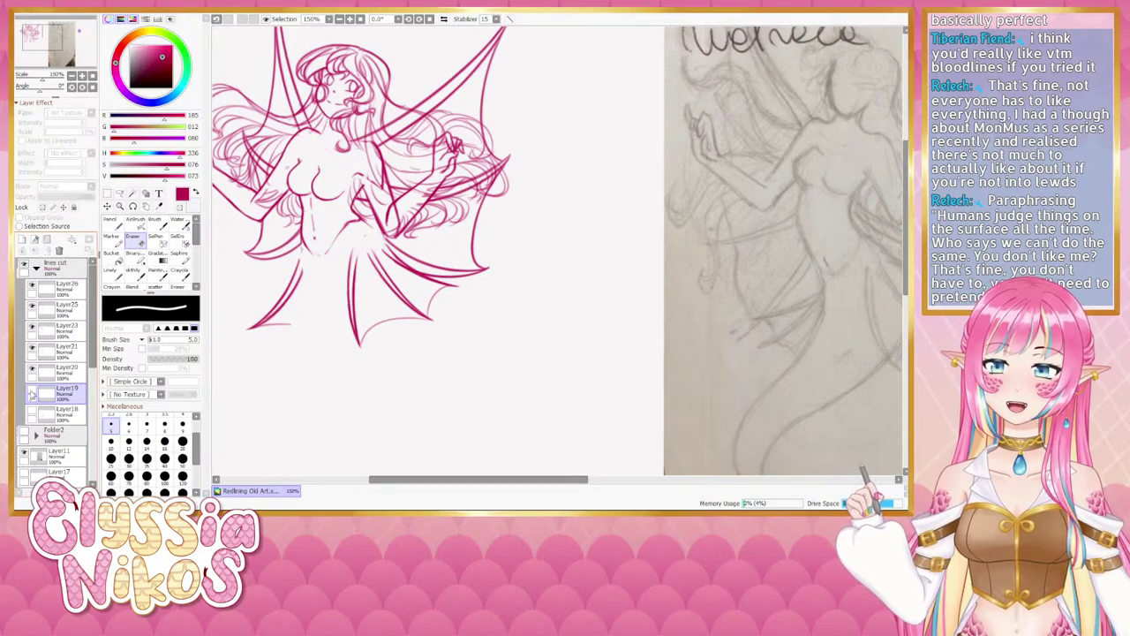
{"action": "left_click", "coordinate": [33, 393]}
{"action": "left_click", "coordinate": [33, 393]}
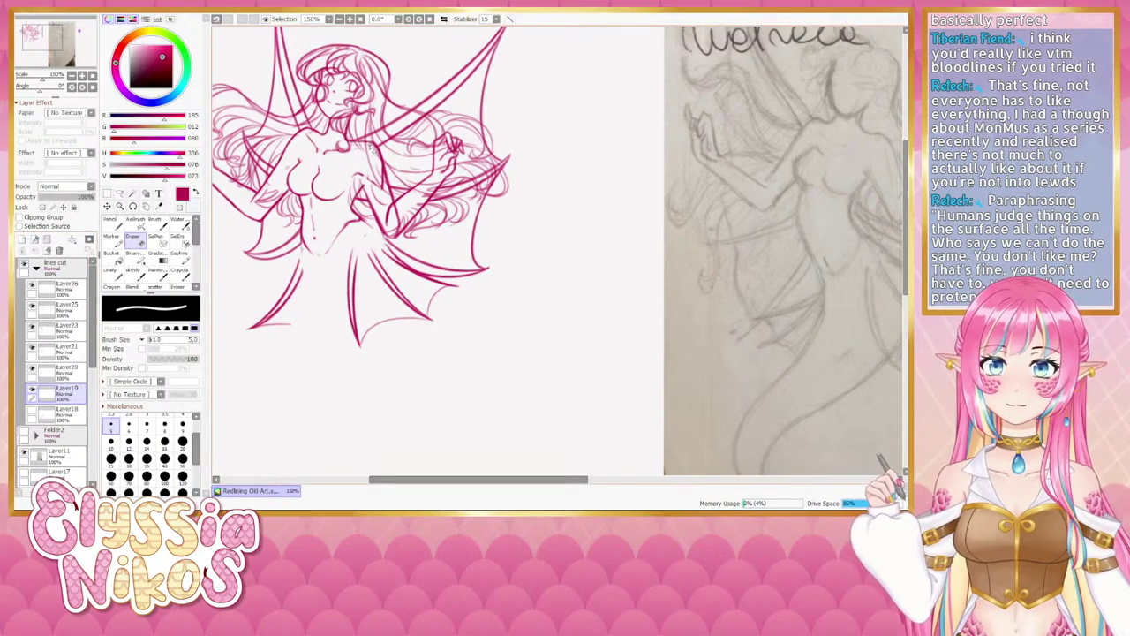
Make Layer20 the active layer and toggle its visibility to check which lines it holds, leaving it visible.
{"action": "left_click", "coordinate": [36, 371]}
{"action": "left_click", "coordinate": [35, 371]}
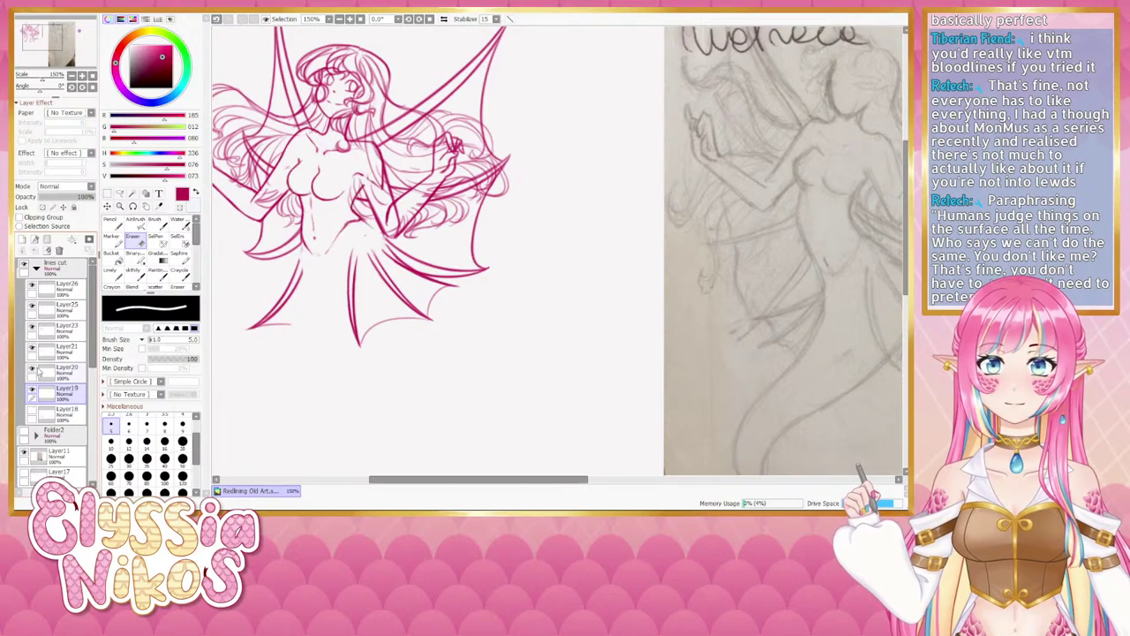
{"action": "left_click", "coordinate": [49, 371]}
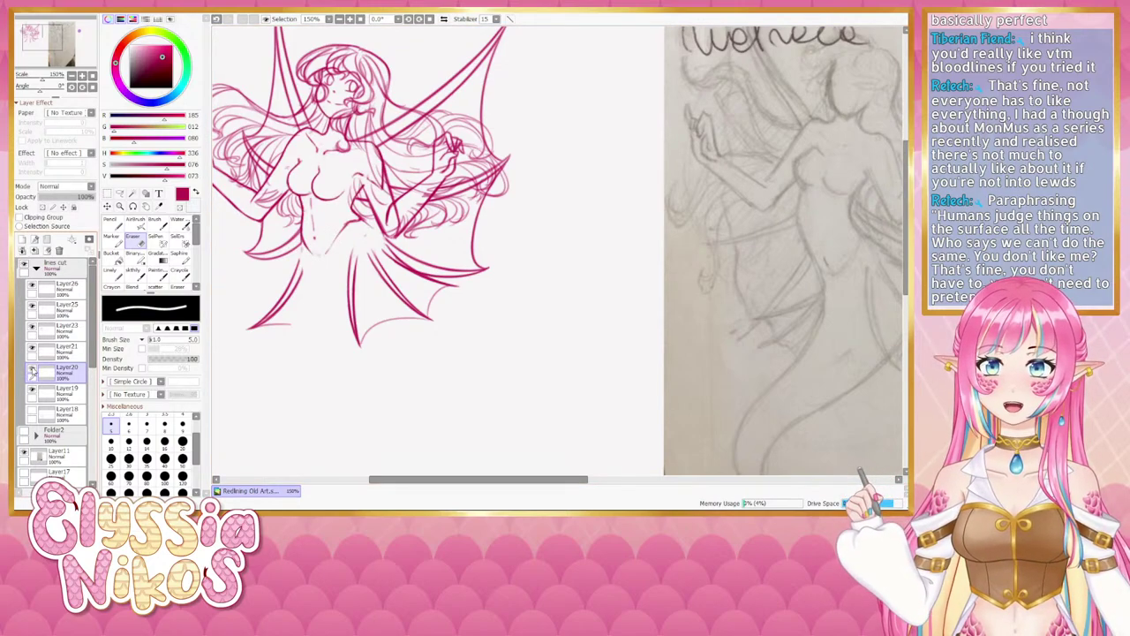
{"action": "left_click", "coordinate": [32, 372]}
{"action": "left_click", "coordinate": [32, 371]}
{"action": "left_click", "coordinate": [32, 372]}
{"action": "left_click", "coordinate": [32, 371]}
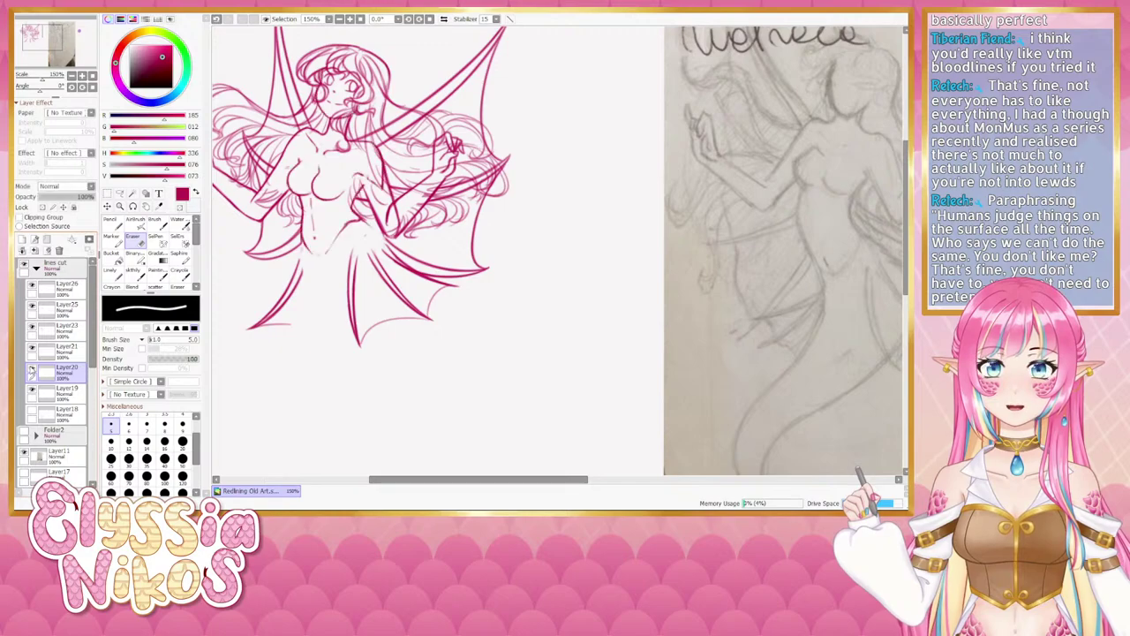
{"action": "left_click", "coordinate": [64, 367]}
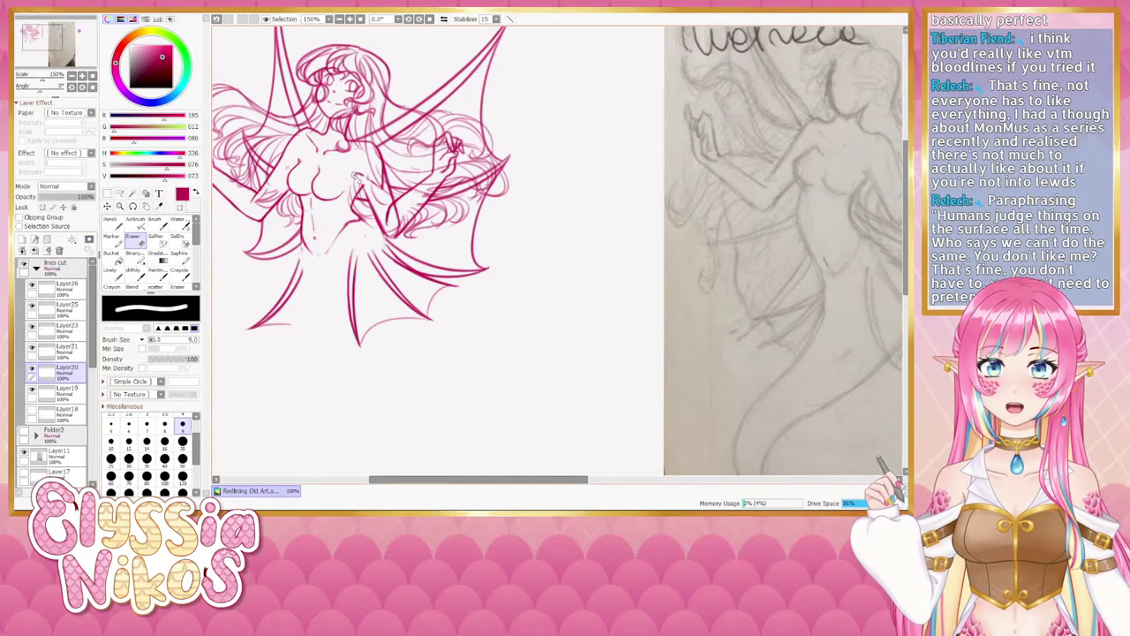
Clean up Layer20's arm lines beside the torso with the Eraser at size 9 and the sketch brush at size 4, undoing rejected strokes.
{"action": "left_click_drag", "start_coordinate": [380, 193], "coordinate": [378, 166]}
{"action": "key", "text": "ctrl+z"}
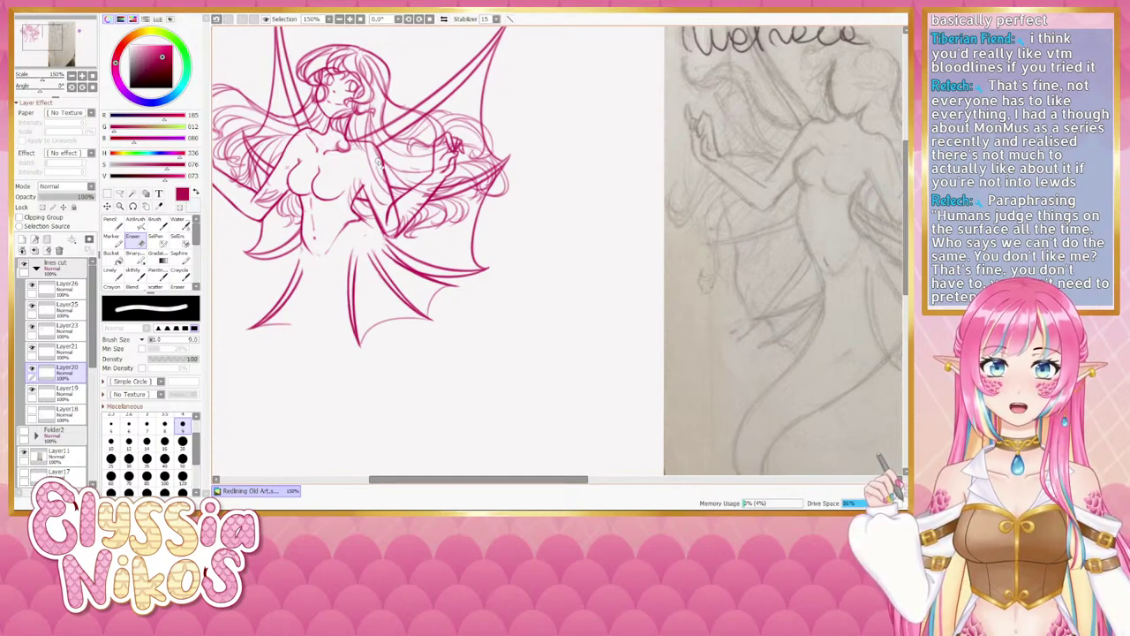
{"action": "left_click", "coordinate": [140, 275]}
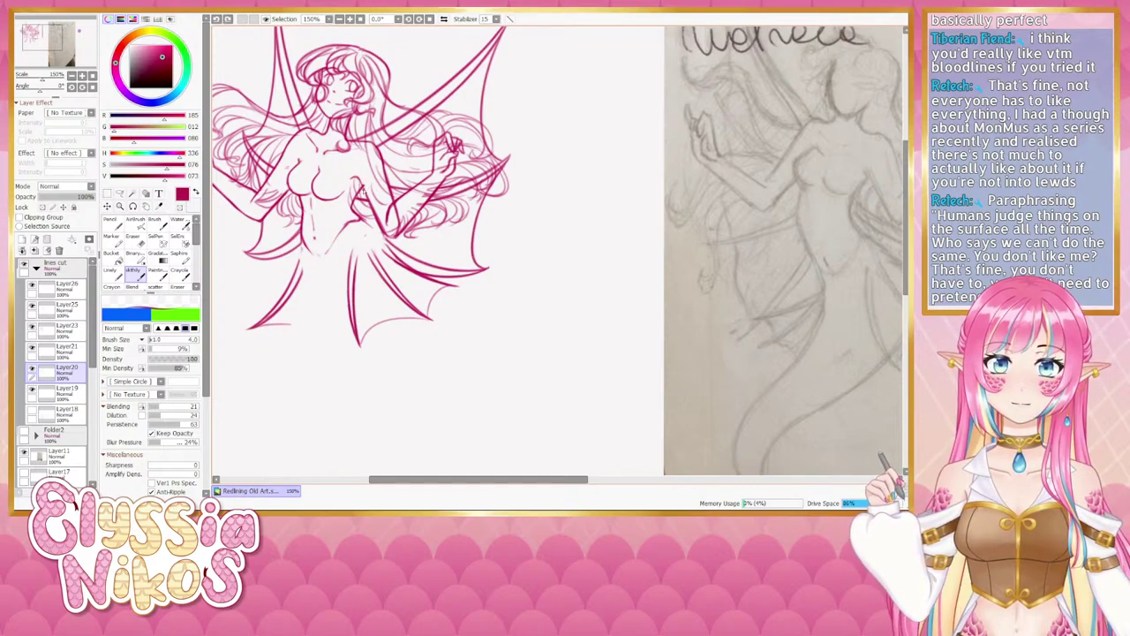
{"action": "key", "text": "e"}
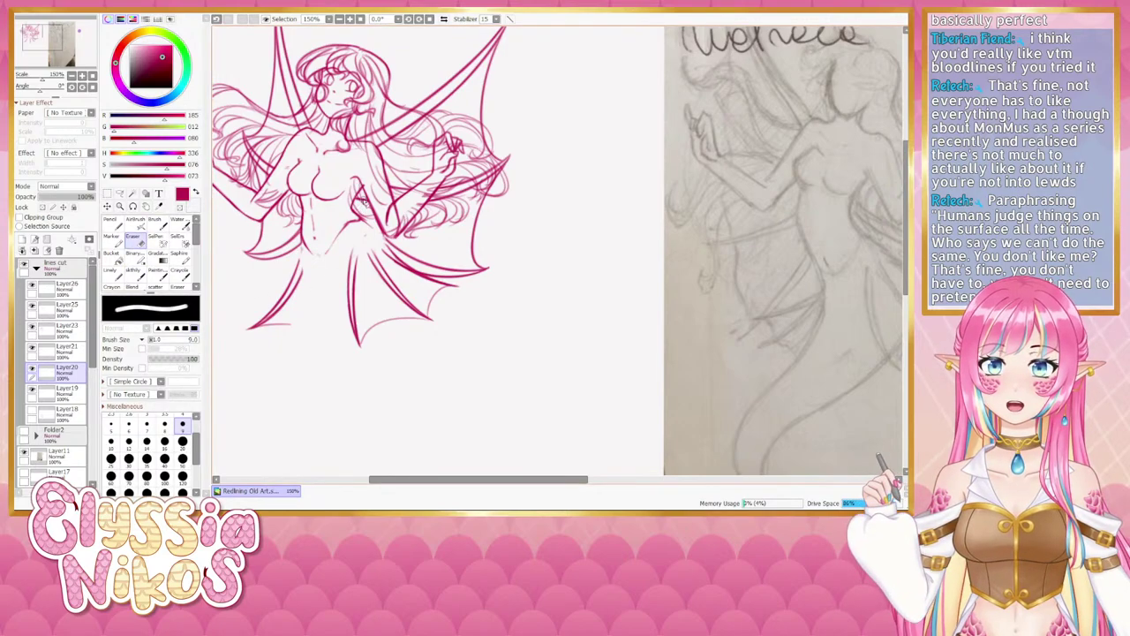
{"action": "key", "text": "ctrl+z"}
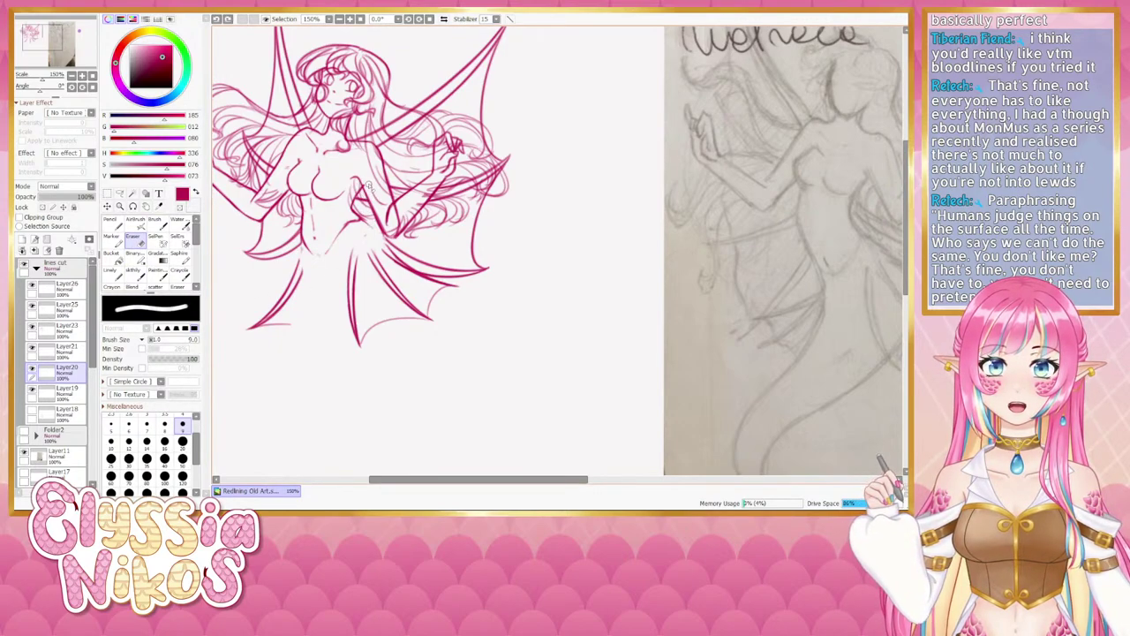
{"action": "left_click", "coordinate": [368, 189]}
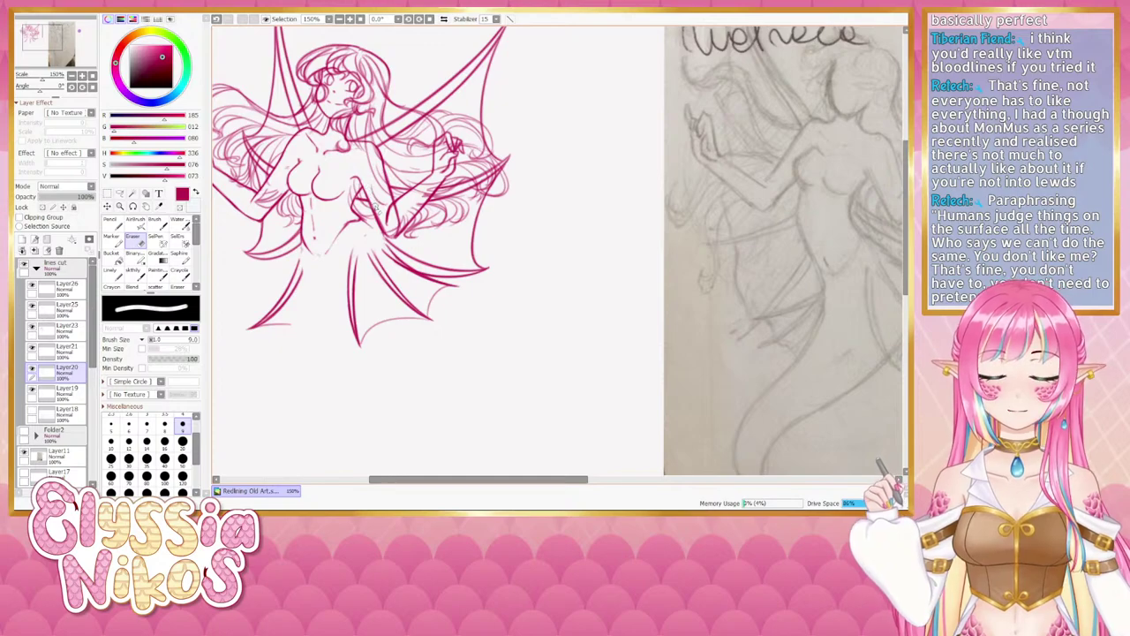
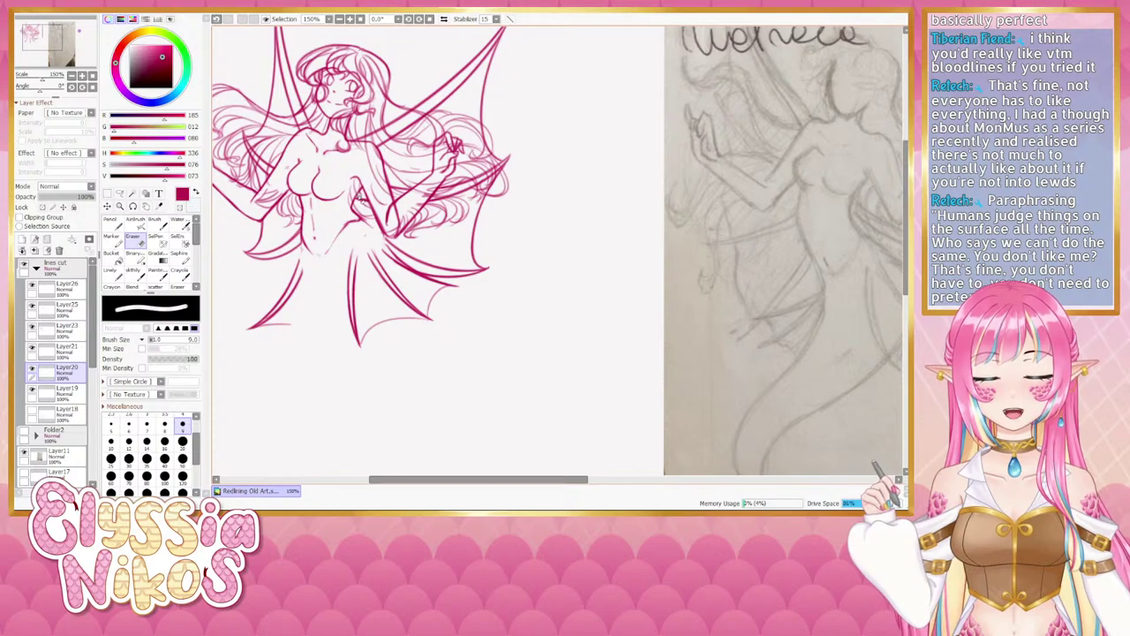
Switch to the sketch brush at size 4 and inspect Layer20's torso lines by repeatedly hiding and showing the layer, leaving it visible.
{"action": "left_click_drag", "start_coordinate": [331, 321], "coordinate": [441, 202]}
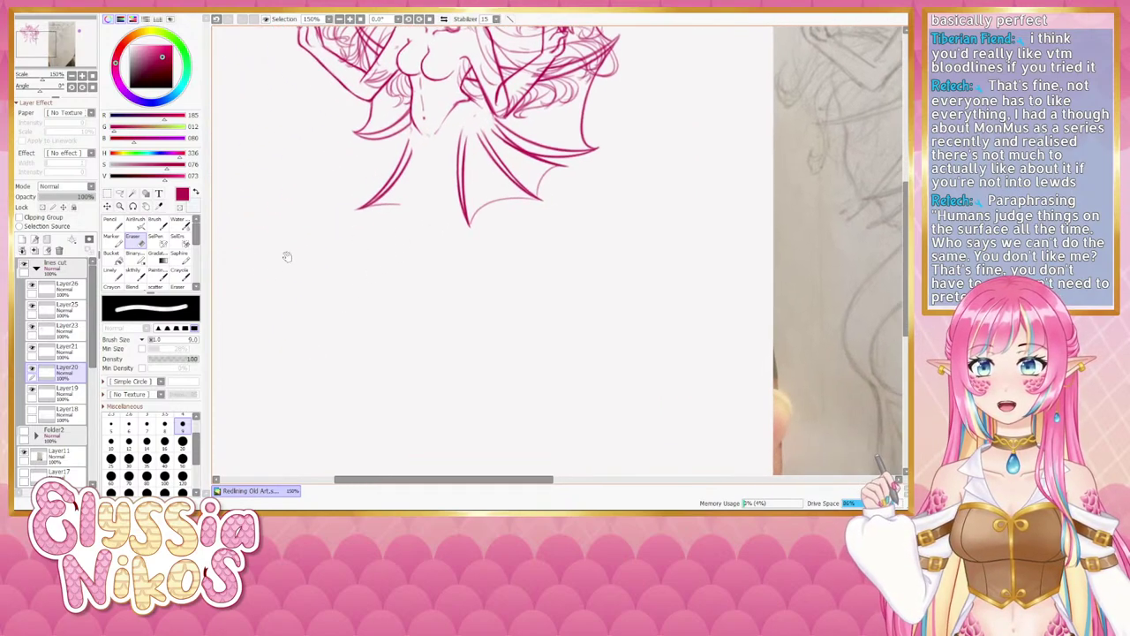
{"action": "key", "text": "n"}
{"action": "mouse_move", "coordinate": [310, 371]}
{"action": "left_mouse_down"}
{"action": "mouse_move", "coordinate": [313, 348]}
{"action": "mouse_move", "coordinate": [378, 353]}
{"action": "mouse_move", "coordinate": [337, 456]}
{"action": "left_mouse_up"}
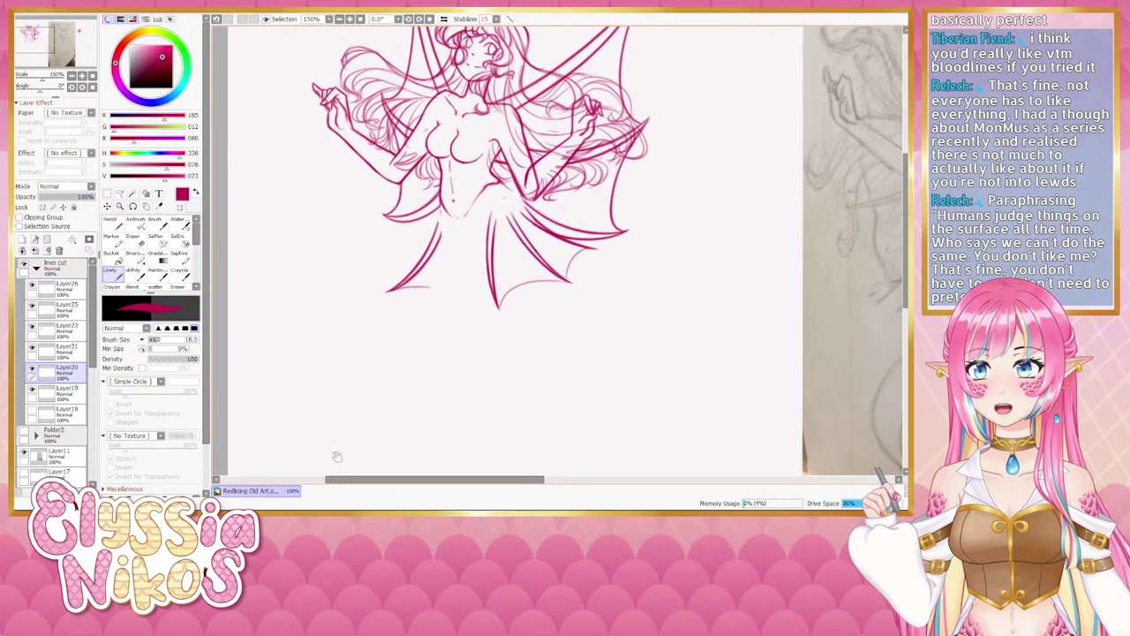
{"action": "left_click_drag", "start_coordinate": [406, 277], "coordinate": [350, 330]}
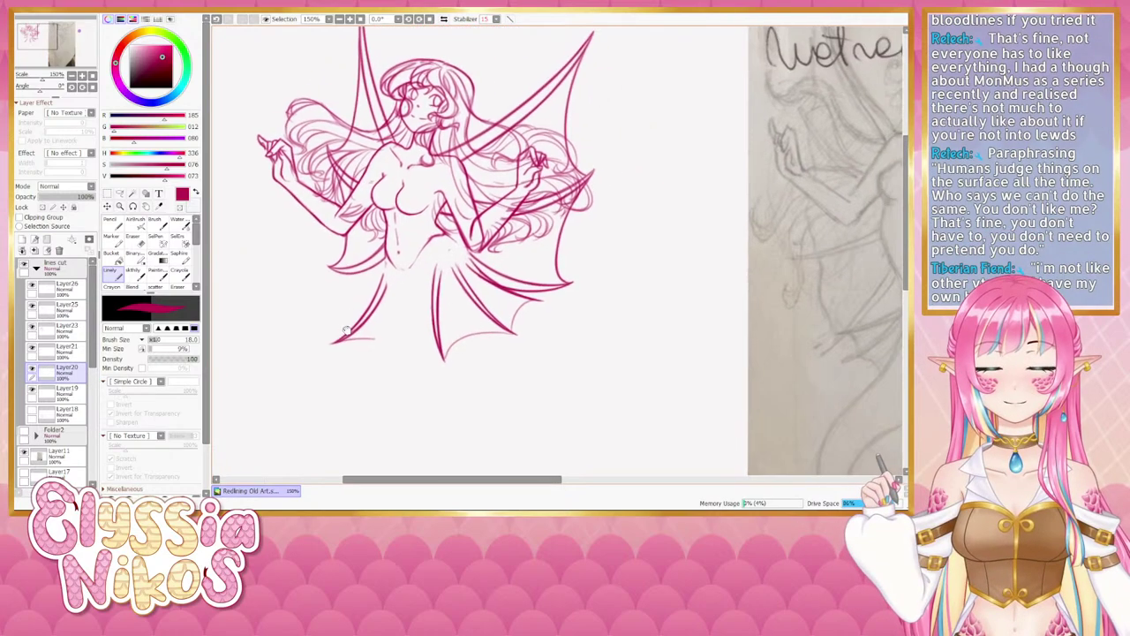
{"action": "left_click", "coordinate": [132, 278]}
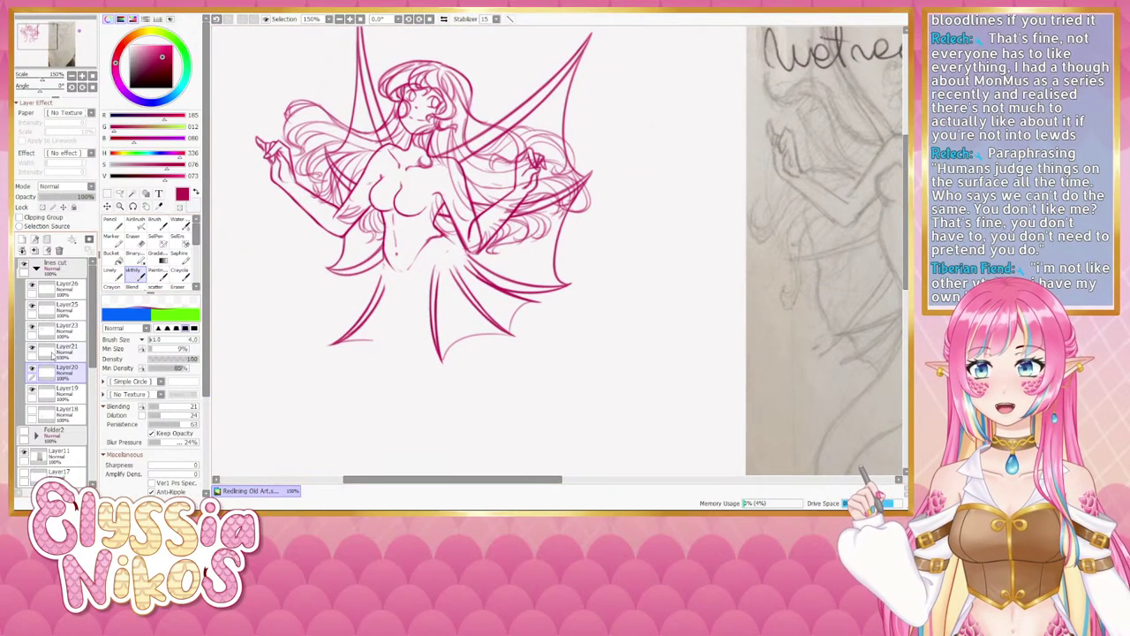
{"action": "left_click", "coordinate": [32, 372]}
{"action": "left_click", "coordinate": [32, 373]}
{"action": "left_click", "coordinate": [32, 373]}
{"action": "left_click", "coordinate": [31, 373]}
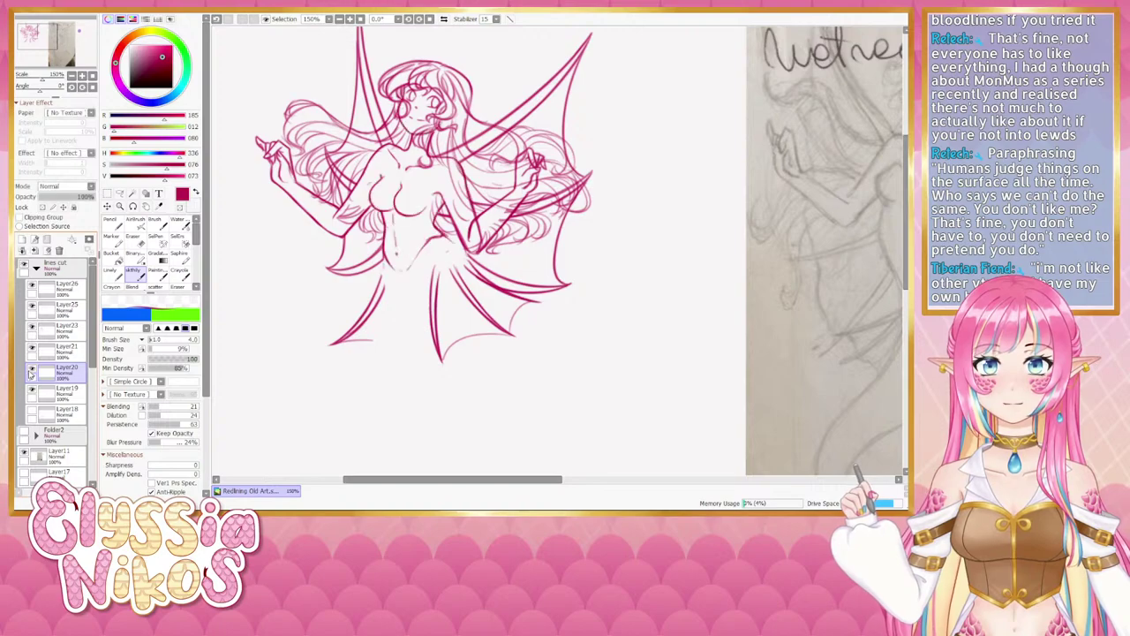
{"action": "left_click", "coordinate": [32, 373]}
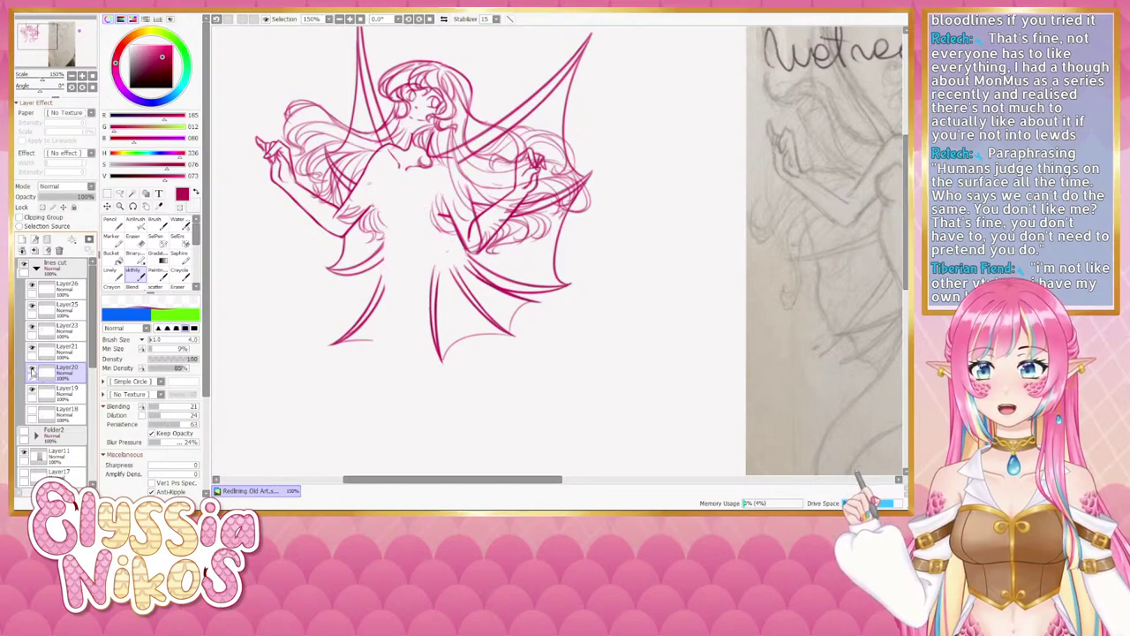
{"action": "left_click", "coordinate": [32, 373]}
{"action": "left_click", "coordinate": [32, 373]}
{"action": "left_click", "coordinate": [32, 373]}
{"action": "left_click", "coordinate": [32, 373]}
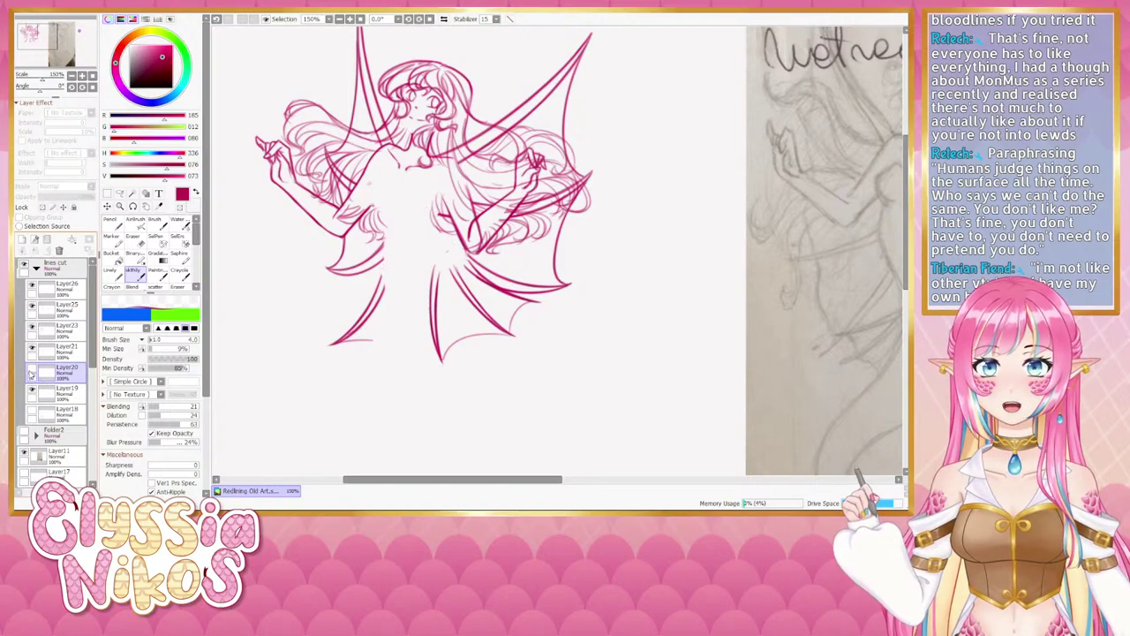
{"action": "left_click", "coordinate": [32, 373]}
Erase excess line work along the waist on Layer20 with the Eraser at size 5.
{"action": "left_click", "coordinate": [135, 239]}
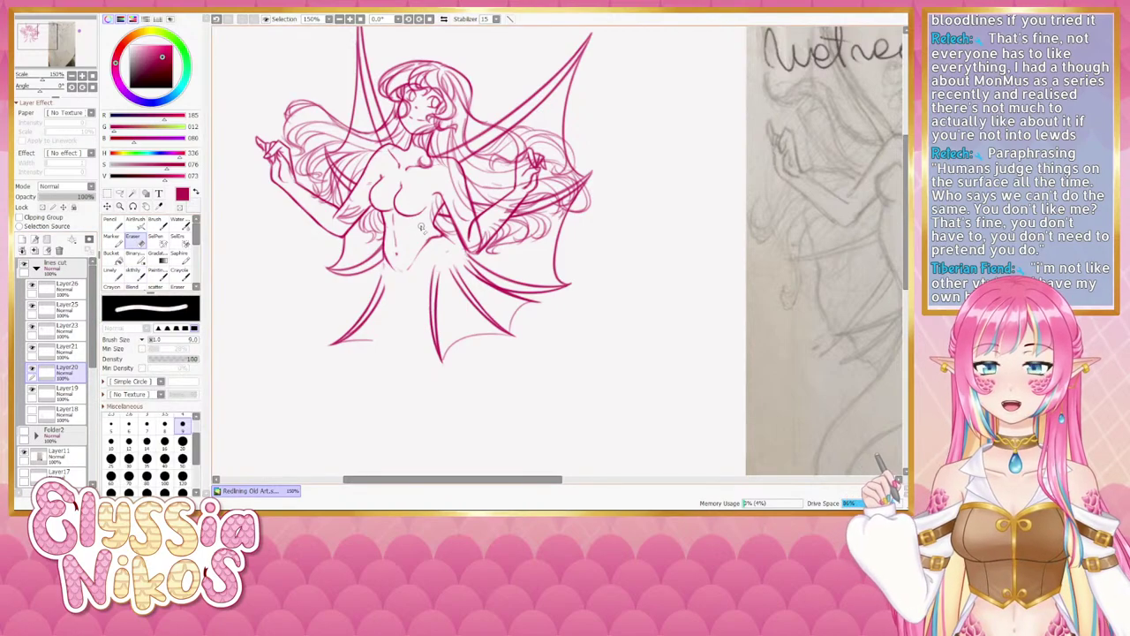
{"action": "key", "text": "bracketleft"}
{"action": "key", "text": "bracketleft"}
{"action": "key", "text": "bracketleft"}
{"action": "key", "text": "bracketleft"}
{"action": "left_click_drag", "start_coordinate": [420, 252], "coordinate": [427, 243]}
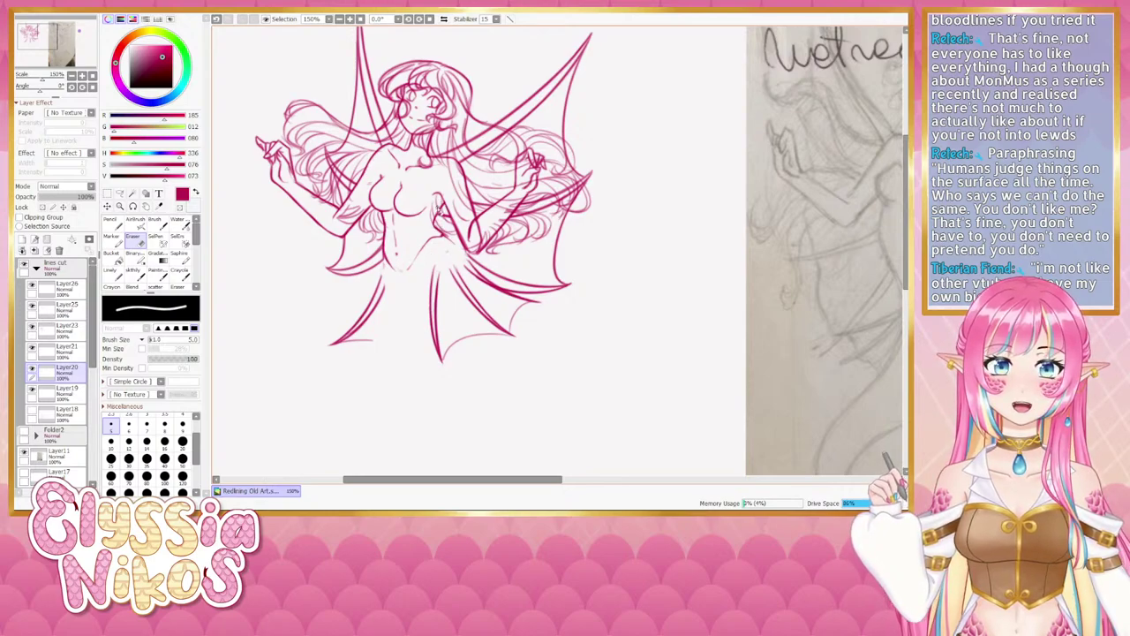
Retouch Layer20's line between the torso and the bent arm with the sketch brush at size 5, undoing the rejected stroke.
{"action": "left_click", "coordinate": [138, 277]}
{"action": "left_click_drag", "start_coordinate": [447, 203], "coordinate": [436, 225]}
{"action": "key", "text": "ctrl+z"}
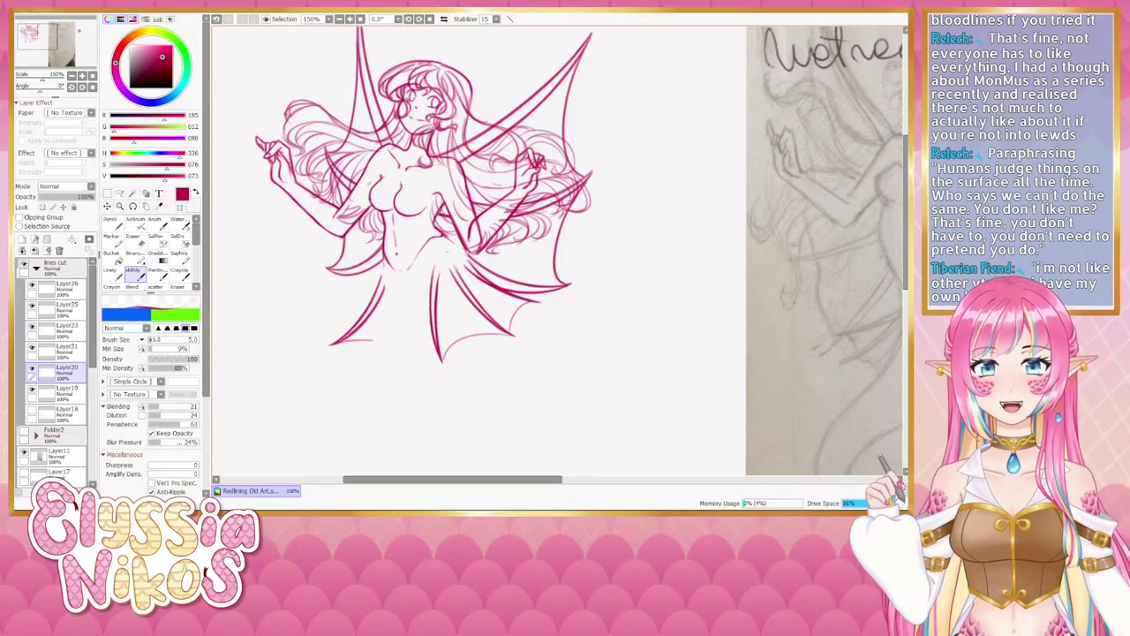
{"action": "left_click_drag", "start_coordinate": [437, 212], "coordinate": [433, 228]}
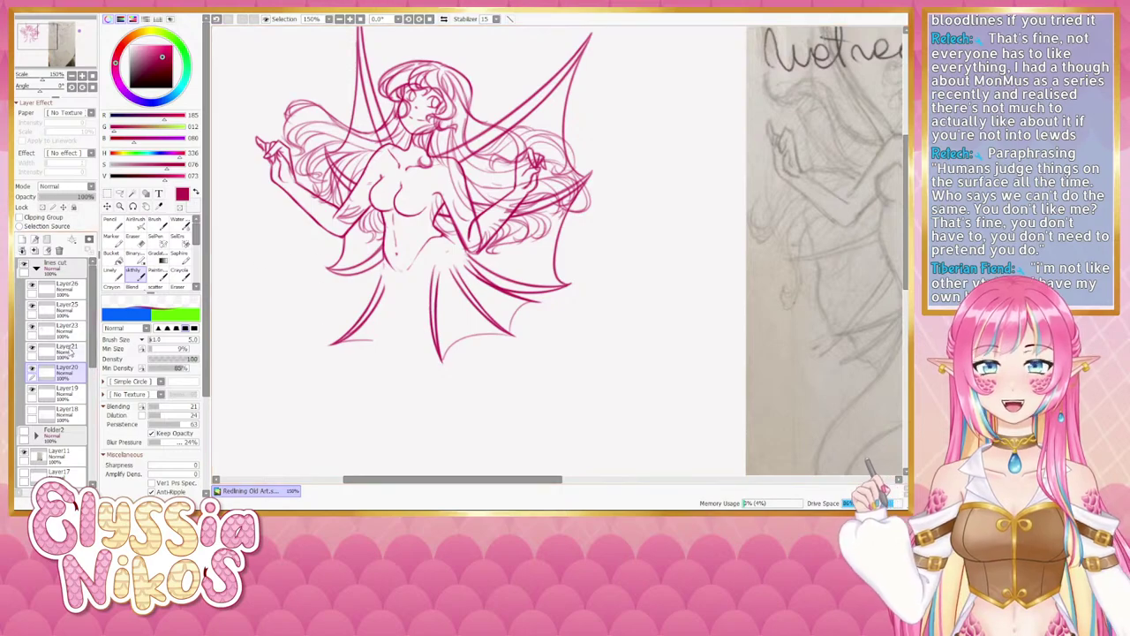
Recheck Layer20 by toggling its visibility, then try a short stroke beside the chest and undo it.
{"action": "left_click", "coordinate": [32, 372]}
{"action": "left_click", "coordinate": [32, 372]}
{"action": "left_click", "coordinate": [32, 372]}
{"action": "left_click", "coordinate": [32, 372]}
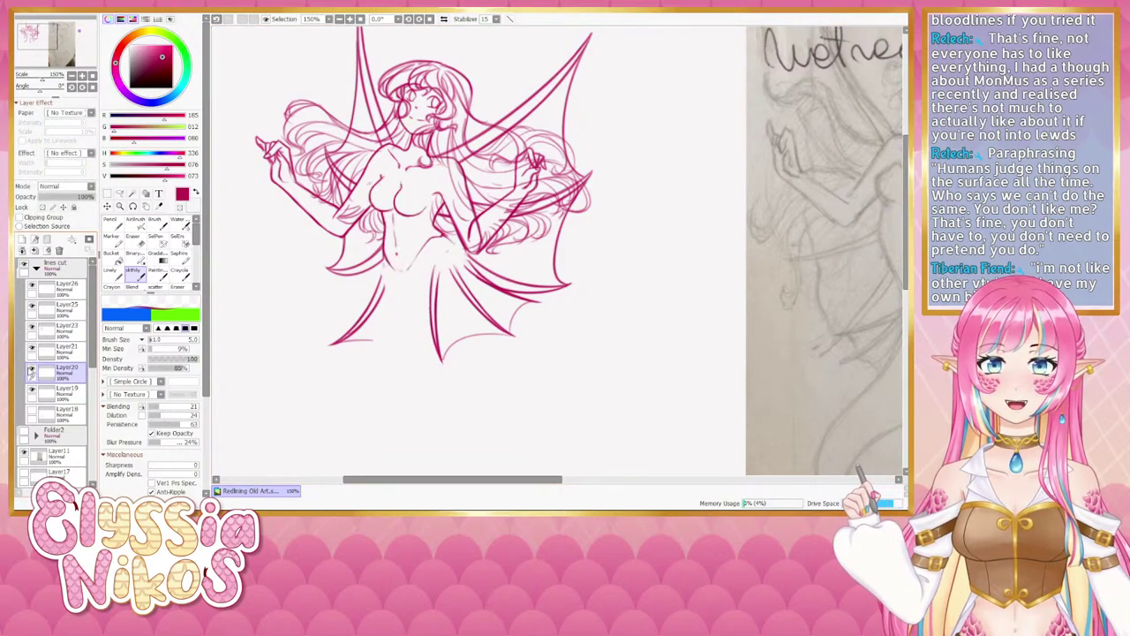
{"action": "mouse_move", "coordinate": [380, 184]}
{"action": "left_mouse_down"}
{"action": "mouse_move", "coordinate": [380, 203]}
{"action": "mouse_move", "coordinate": [372, 193]}
{"action": "left_mouse_up"}
{"action": "key", "text": "ctrl+z"}
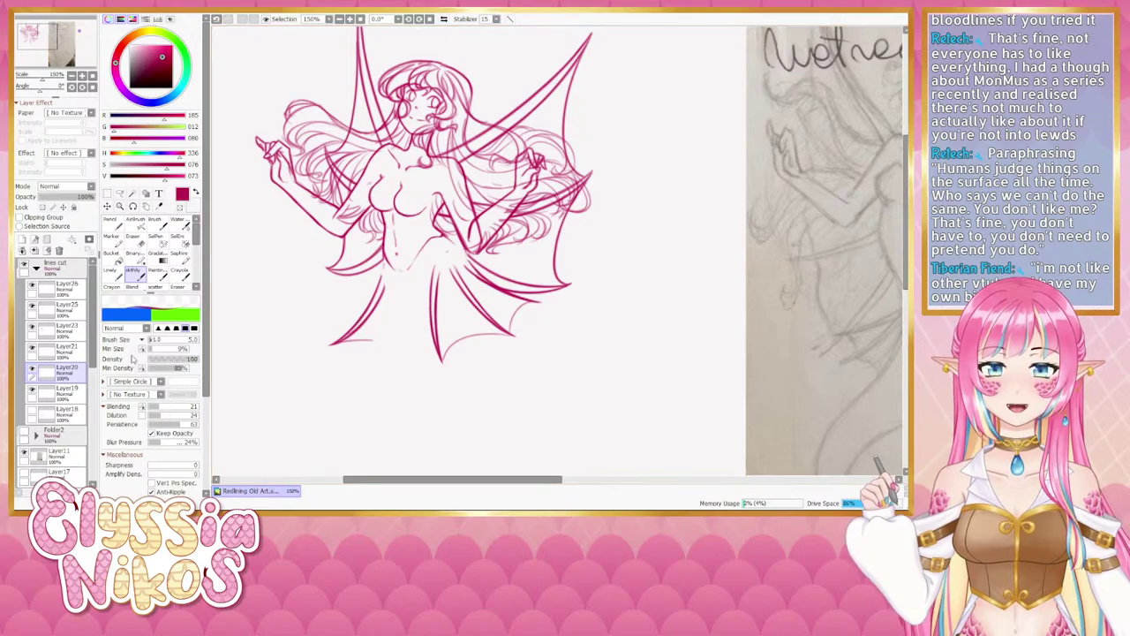
Hide and show Layer21 to check which lines it holds, then make it the active layer.
{"action": "left_click", "coordinate": [32, 351]}
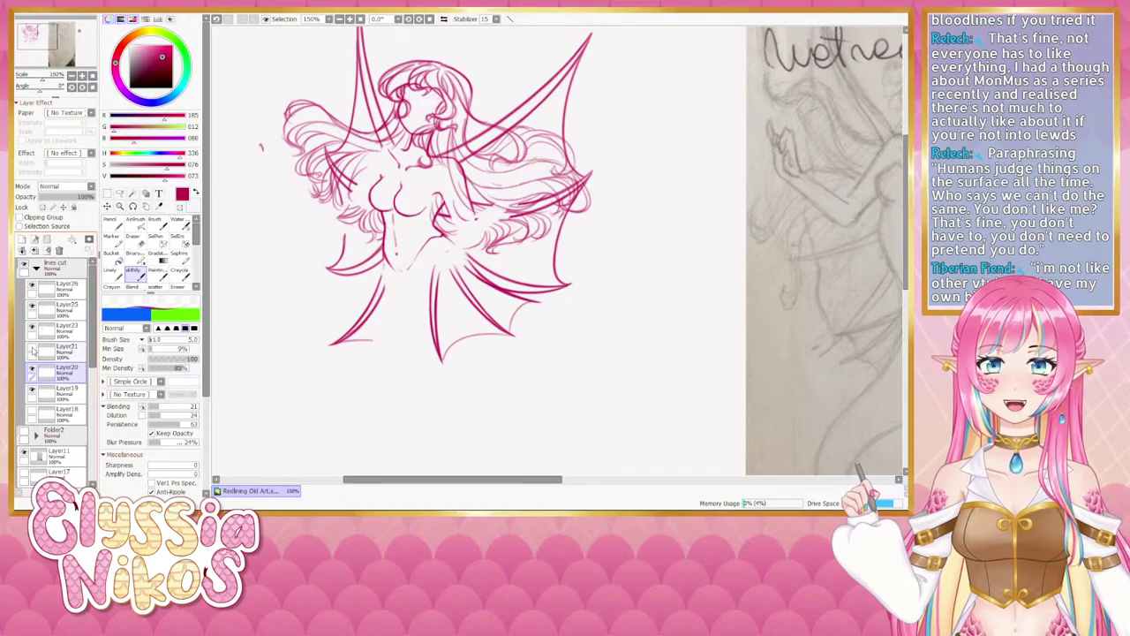
{"action": "left_click", "coordinate": [32, 350]}
{"action": "left_click", "coordinate": [53, 351]}
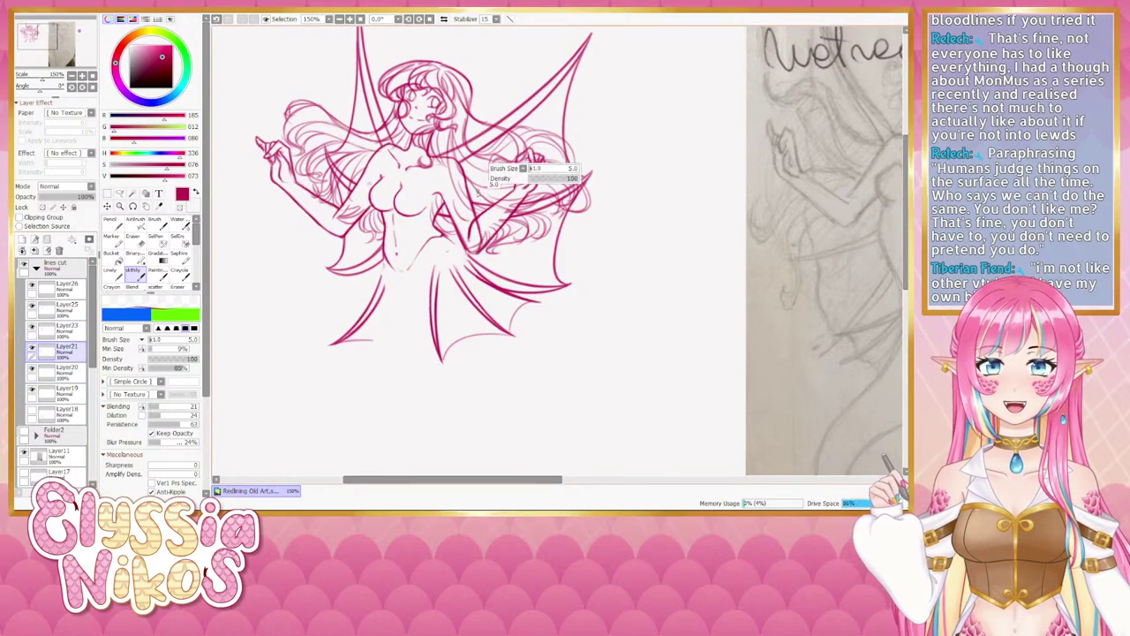
Clean up Layer21's arm lines around the bent elbow with the Eraser, trying sizes from 2 to 6 and settling on 5.
{"action": "key", "text": "e"}
{"action": "key", "text": "bracketright"}
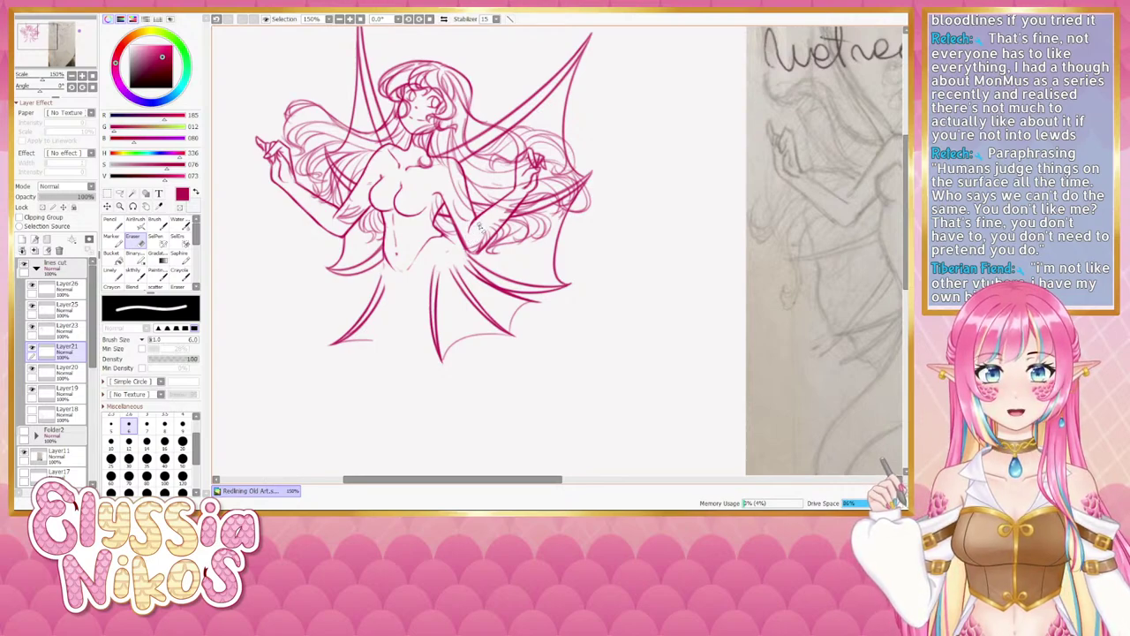
{"action": "key", "text": "bracketleft"}
{"action": "key", "text": "bracketleft"}
{"action": "key", "text": "bracketleft"}
{"action": "key", "text": "bracketleft"}
{"action": "key", "text": "bracketleft"}
{"action": "key", "text": "bracketleft"}
{"action": "key", "text": "bracketleft"}
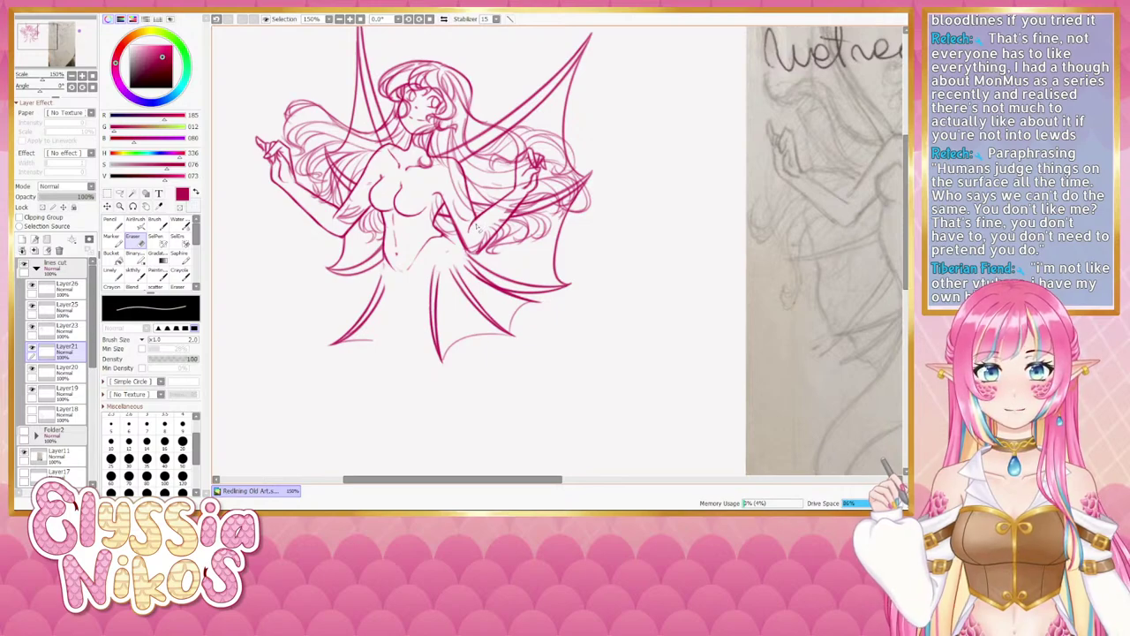
{"action": "key", "text": "bracketright"}
{"action": "key", "text": "bracketright"}
{"action": "key", "text": "bracketright"}
{"action": "key", "text": "bracketright"}
{"action": "key", "text": "bracketright"}
{"action": "key", "text": "bracketright"}
{"action": "key", "text": "ctrl+z"}
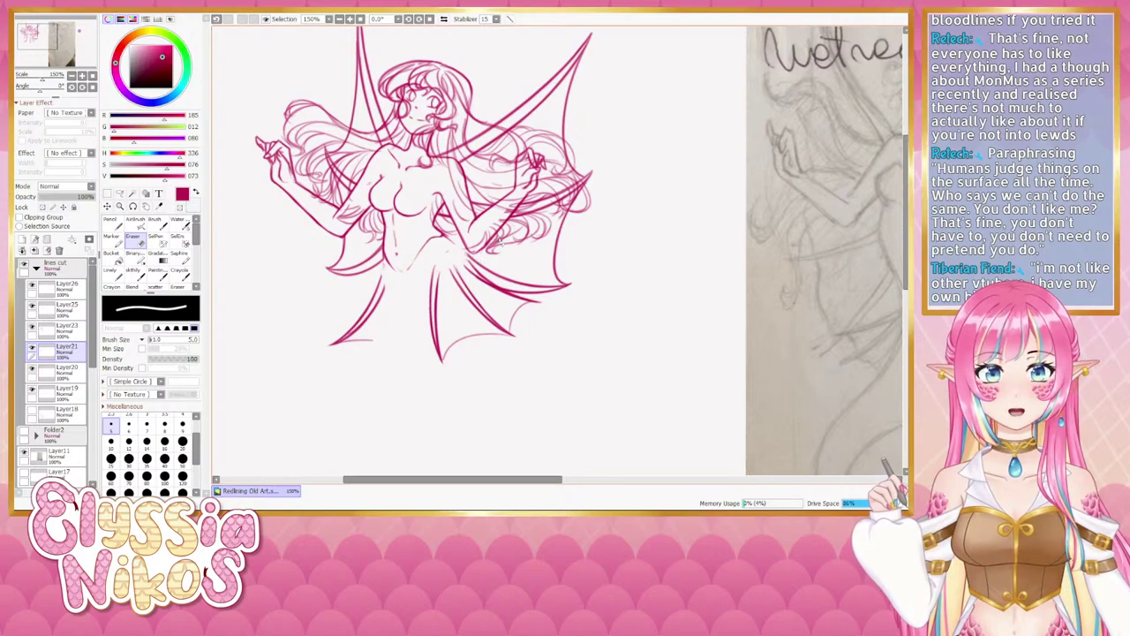
Refine the elbow on Layer21 with the sketch brush at size 5 and the Eraser at size 7, undoing rejected strokes.
{"action": "left_click", "coordinate": [131, 275]}
{"action": "left_click_drag", "start_coordinate": [482, 248], "coordinate": [468, 249], "text": "ctrl+alt"}
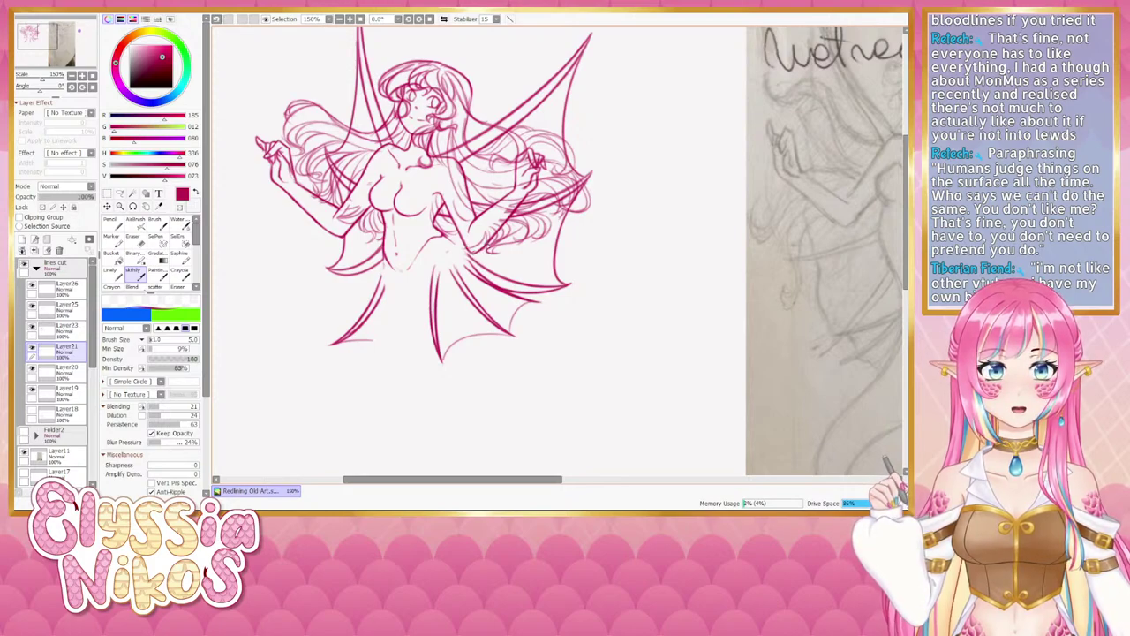
{"action": "key", "text": "e"}
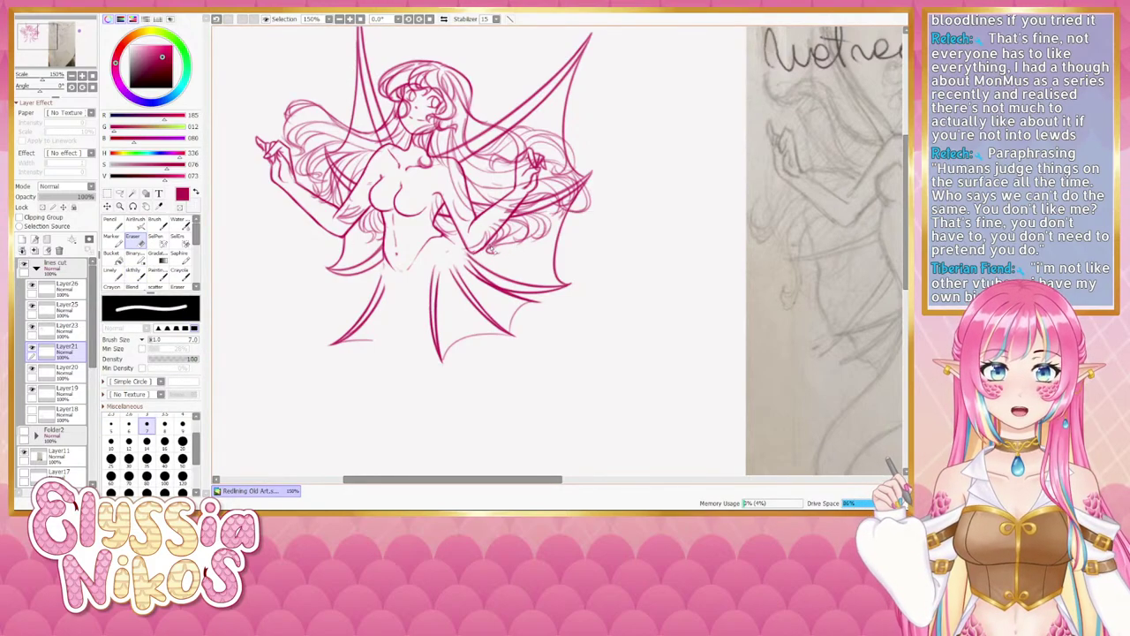
{"action": "key", "text": "ctrl+z"}
{"action": "left_click_drag", "start_coordinate": [480, 250], "coordinate": [489, 238]}
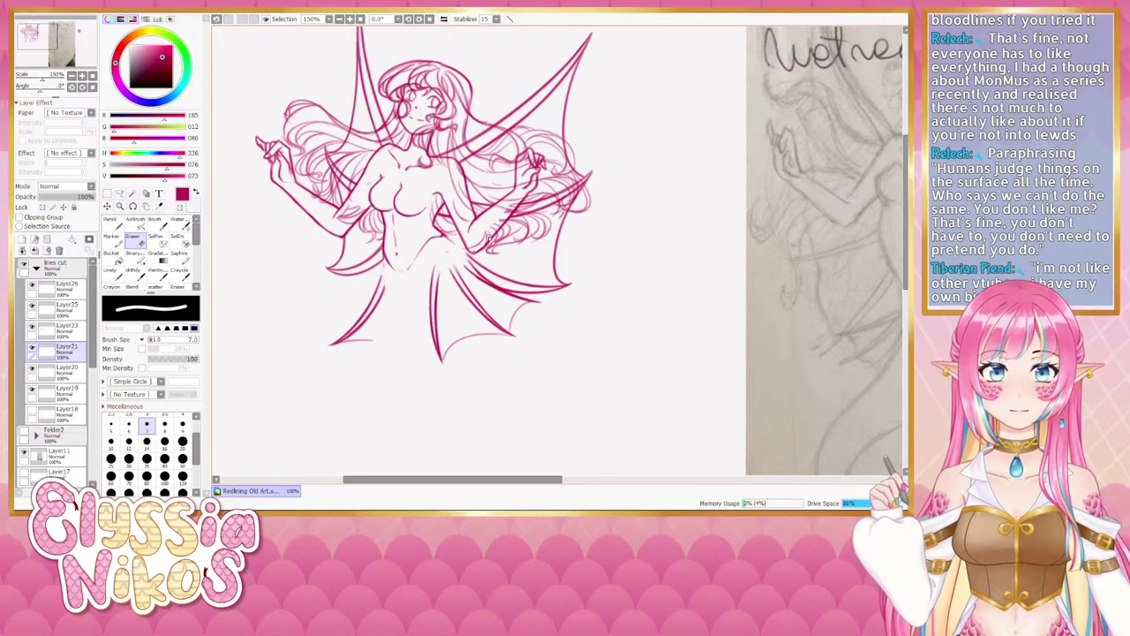
{"action": "key", "text": "ctrl+z"}
{"action": "left_click", "coordinate": [484, 238]}
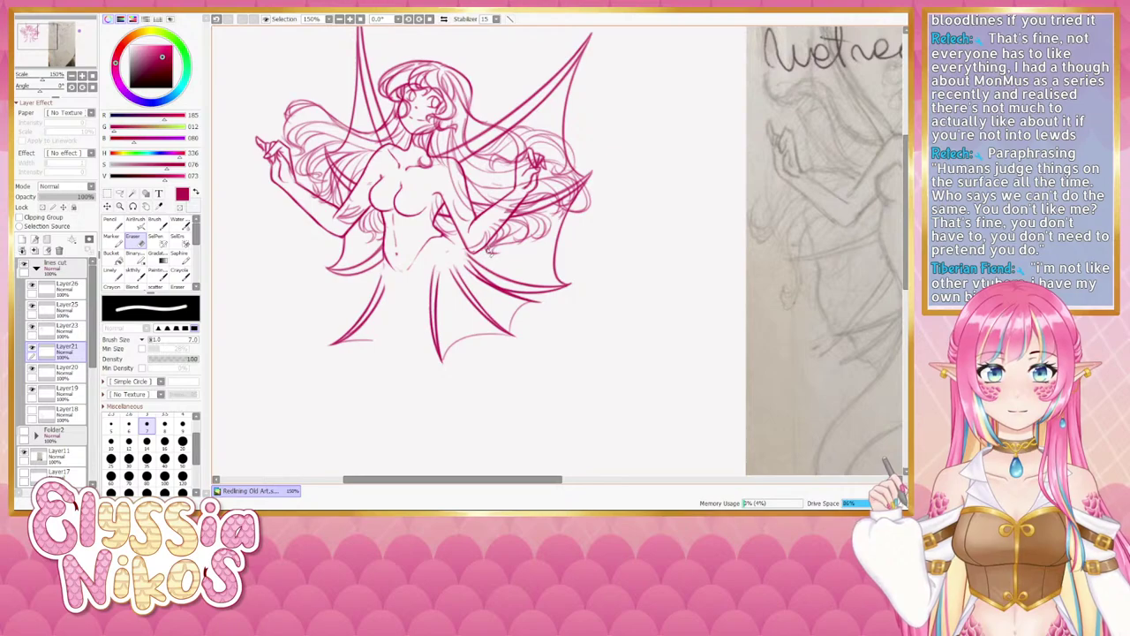
Inspect Layer21's arm and face lines by repeatedly hiding and showing the layer, leaving it hidden.
{"action": "left_click_drag", "start_coordinate": [522, 234], "coordinate": [512, 263]}
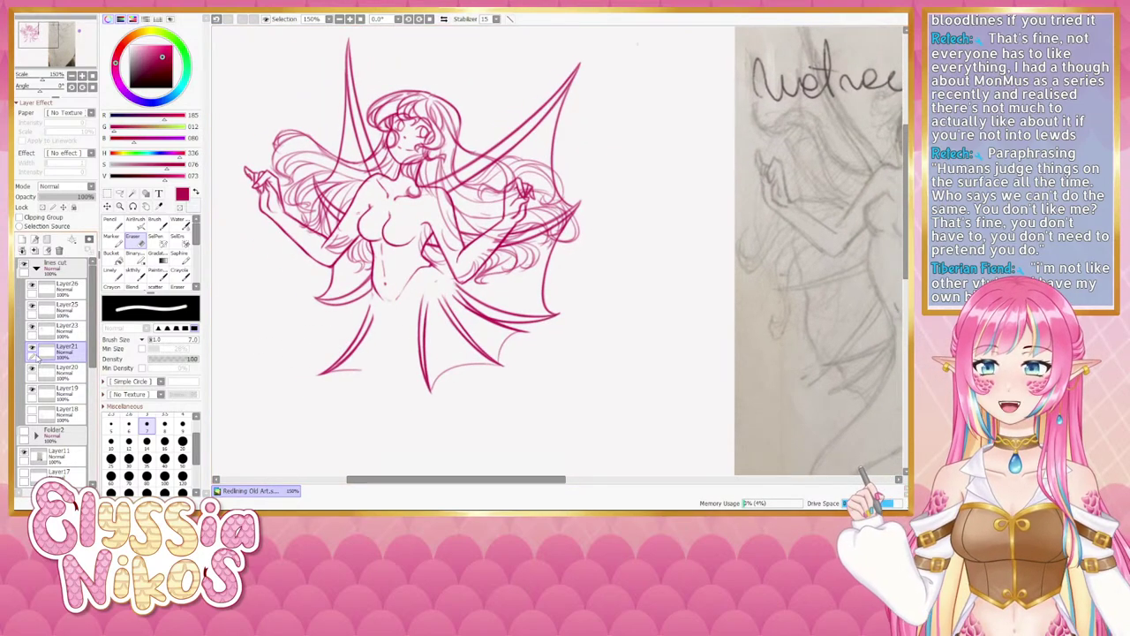
{"action": "left_click", "coordinate": [32, 350]}
{"action": "left_click", "coordinate": [33, 351]}
{"action": "left_click", "coordinate": [33, 351]}
{"action": "left_click", "coordinate": [32, 350]}
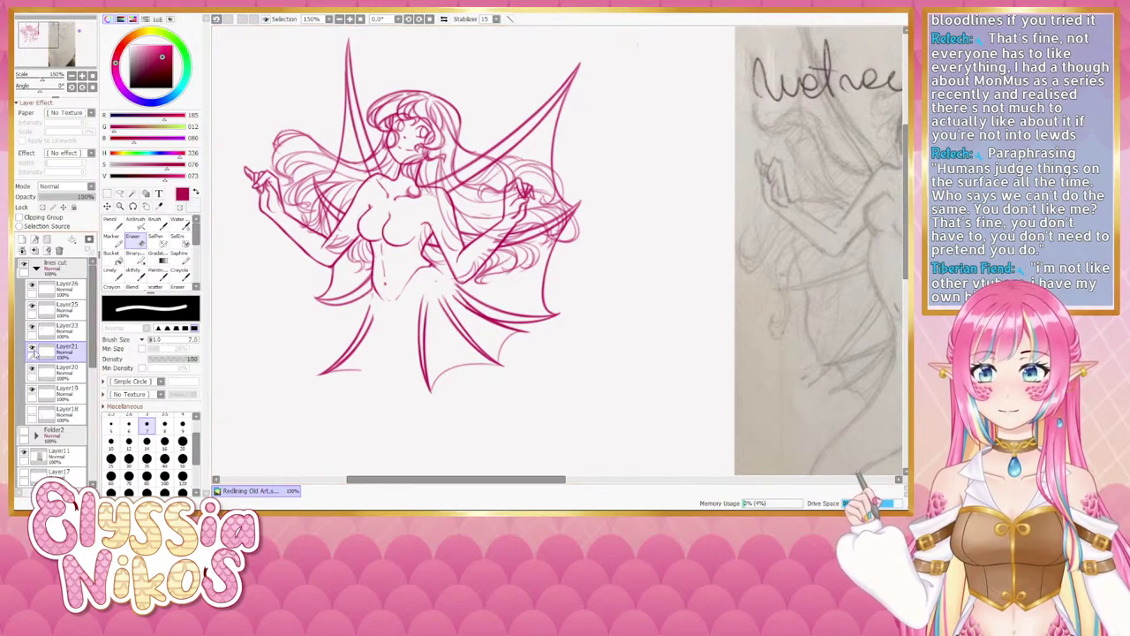
{"action": "left_click", "coordinate": [33, 351]}
{"action": "left_click", "coordinate": [33, 350]}
{"action": "left_click", "coordinate": [32, 351]}
{"action": "left_click", "coordinate": [33, 350]}
{"action": "left_click", "coordinate": [32, 351]}
{"action": "left_click", "coordinate": [33, 351]}
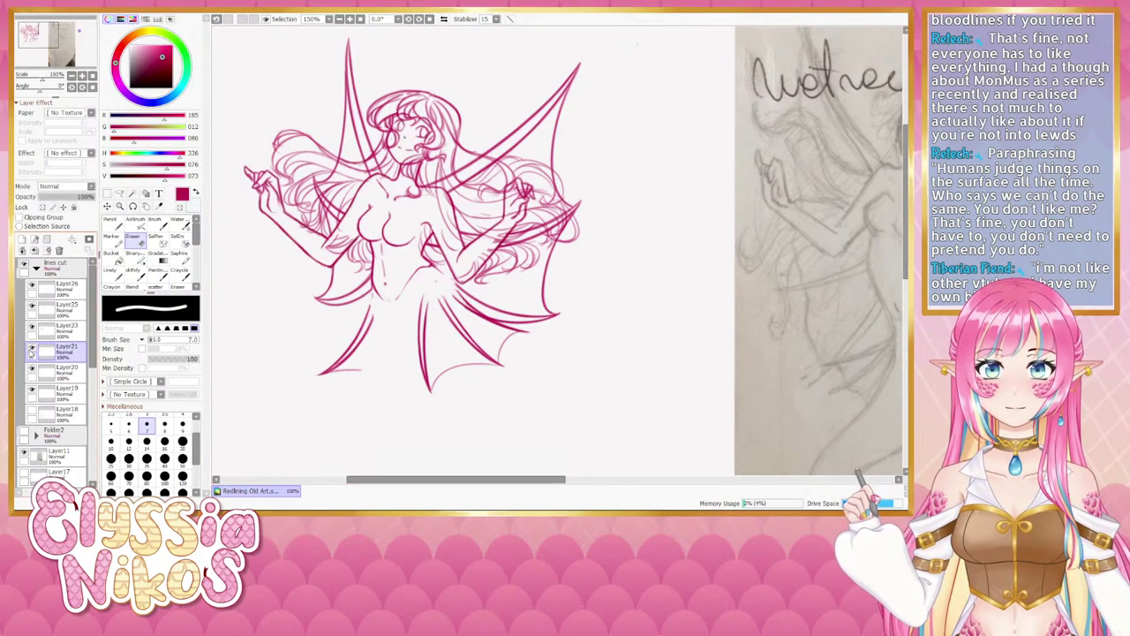
{"action": "left_click", "coordinate": [33, 351]}
{"action": "left_click", "coordinate": [32, 351]}
{"action": "left_click", "coordinate": [33, 350]}
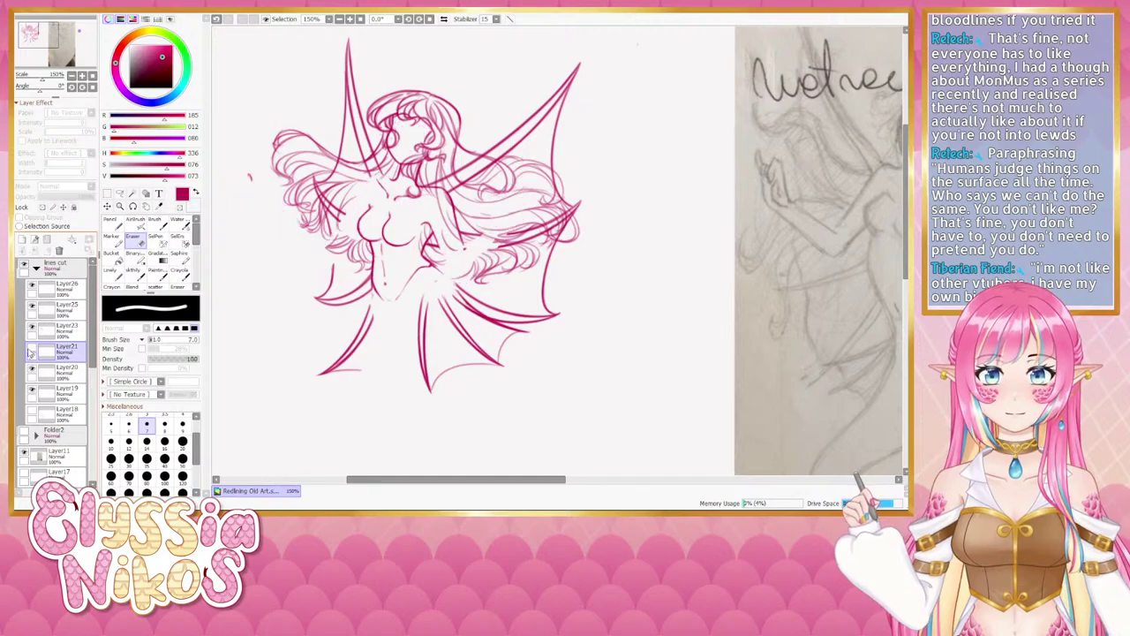
{"action": "left_click", "coordinate": [33, 351]}
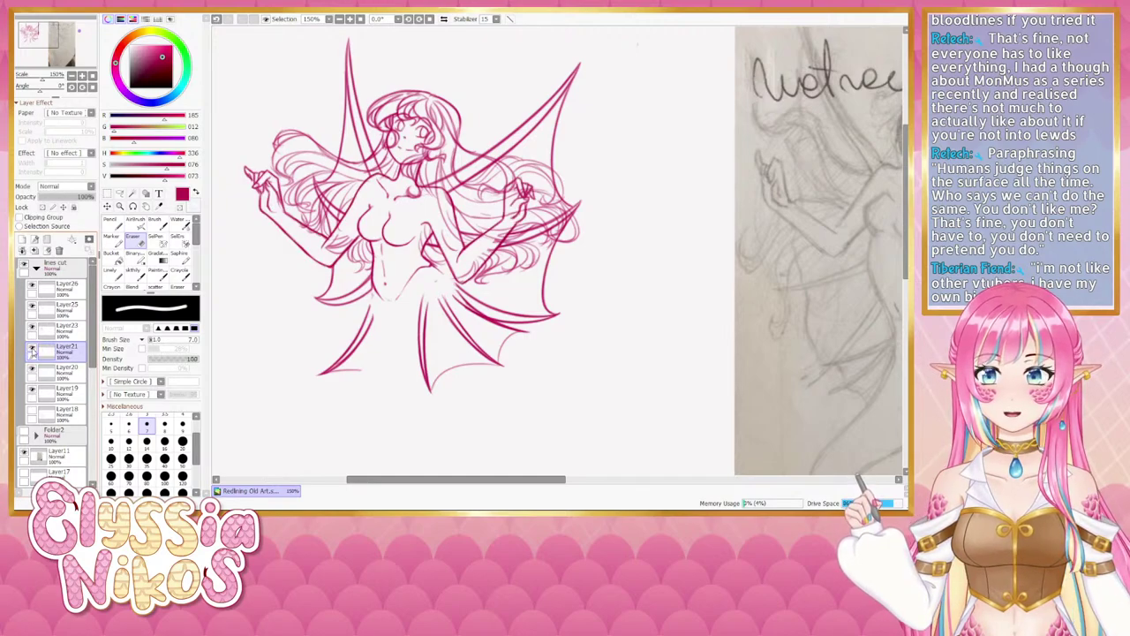
{"action": "left_click", "coordinate": [33, 351]}
{"action": "left_click", "coordinate": [33, 351]}
{"action": "left_click", "coordinate": [33, 351]}
{"action": "left_click", "coordinate": [33, 351]}
{"action": "left_click", "coordinate": [33, 351]}
{"action": "left_click", "coordinate": [33, 351]}
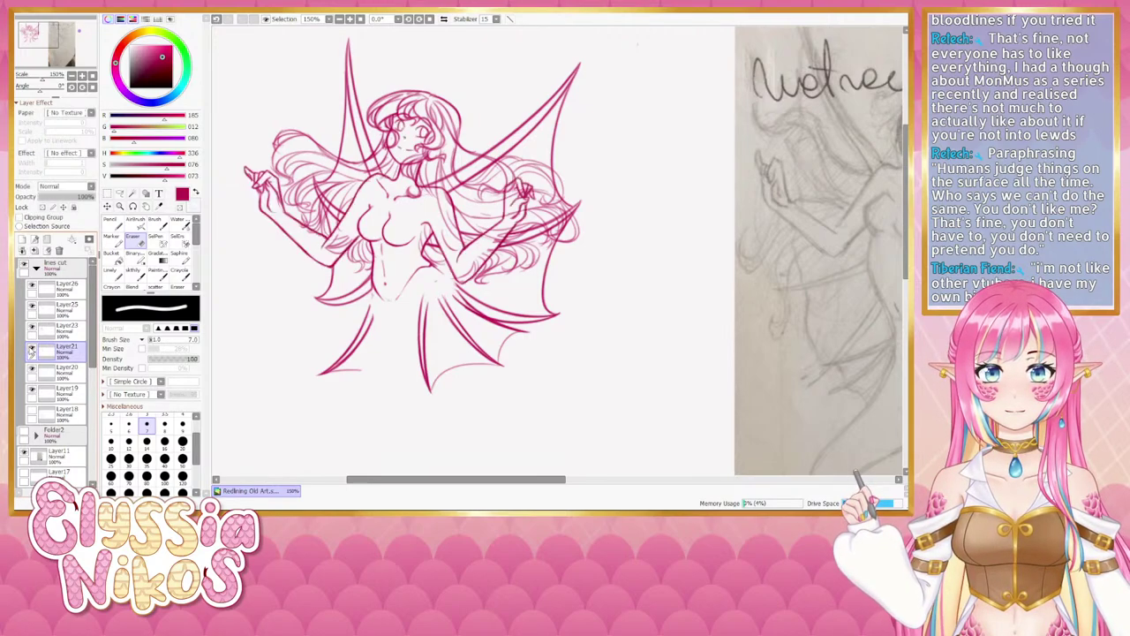
{"action": "left_click", "coordinate": [33, 350]}
Toggle the visibility of Layer23 and Layer20 to check which lines each holds, leaving both visible.
{"action": "left_click", "coordinate": [33, 328]}
{"action": "left_click", "coordinate": [34, 329]}
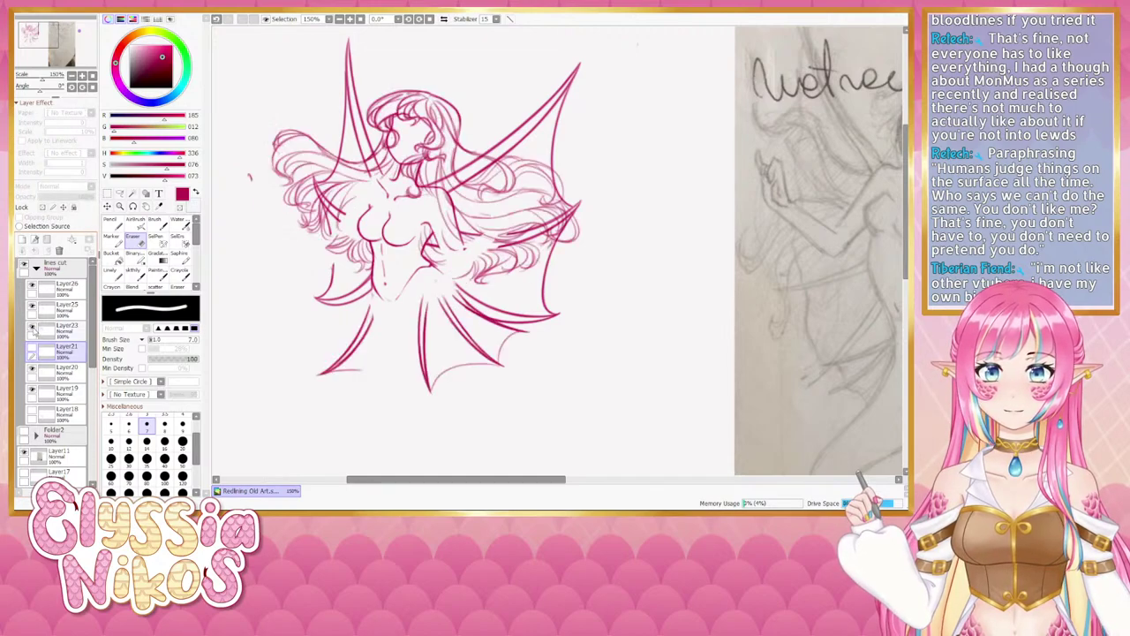
{"action": "left_click", "coordinate": [33, 329]}
{"action": "left_click", "coordinate": [34, 329]}
{"action": "left_click", "coordinate": [34, 328]}
{"action": "left_click", "coordinate": [34, 329]}
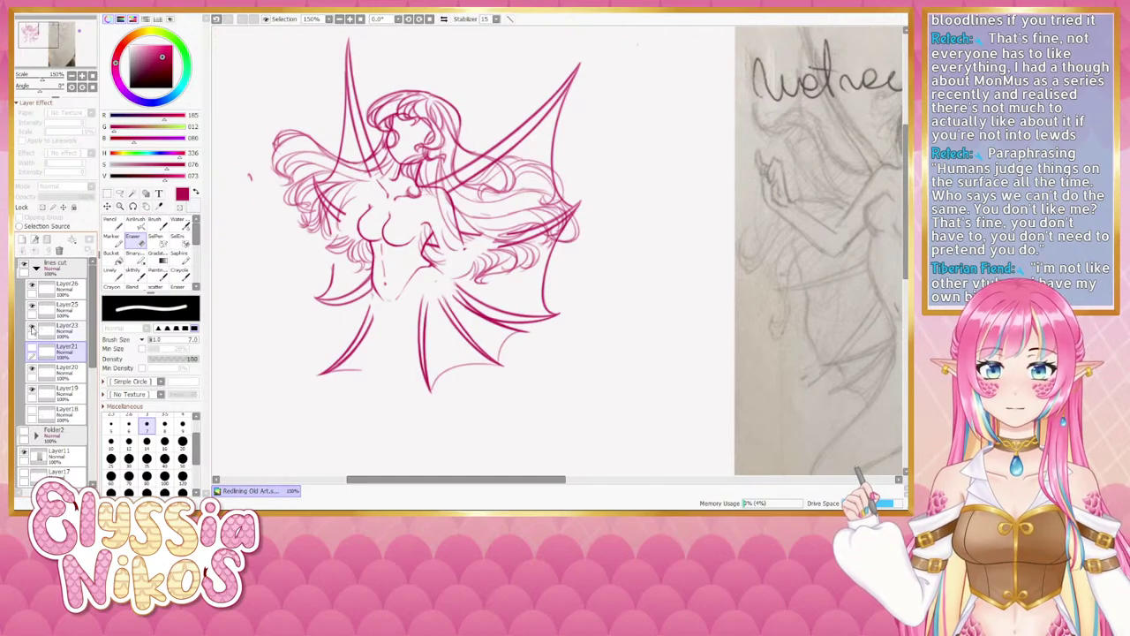
{"action": "left_click", "coordinate": [32, 370]}
{"action": "left_click", "coordinate": [32, 370]}
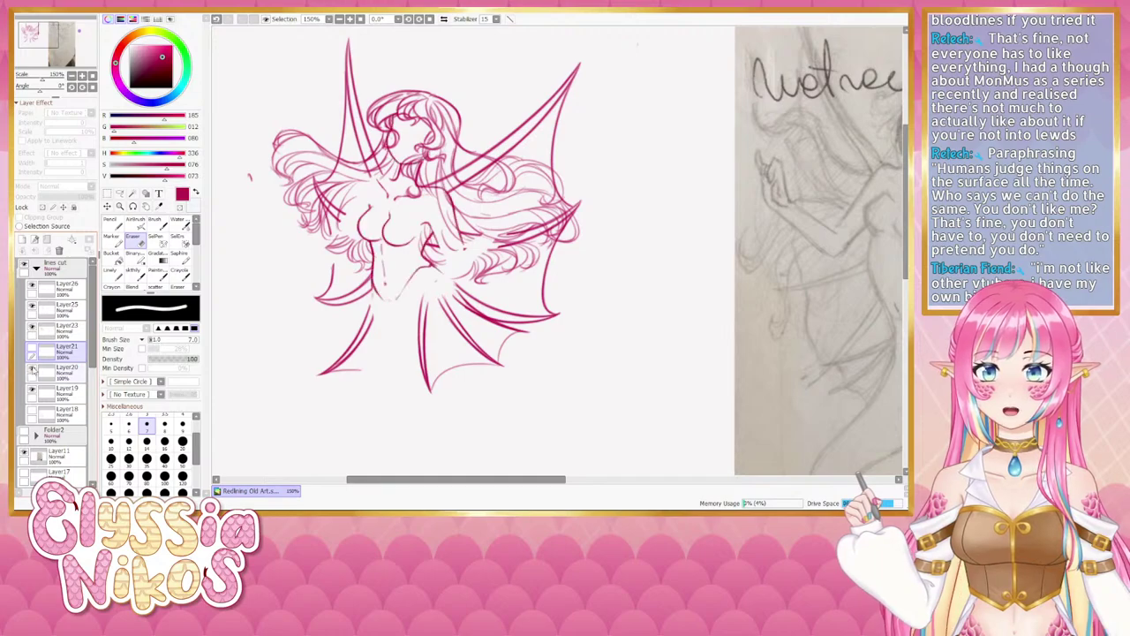
Show Layer21 and Layer18 and lower the opacity of each to about 22%.
{"action": "left_click", "coordinate": [32, 350]}
{"action": "left_click", "coordinate": [51, 197]}
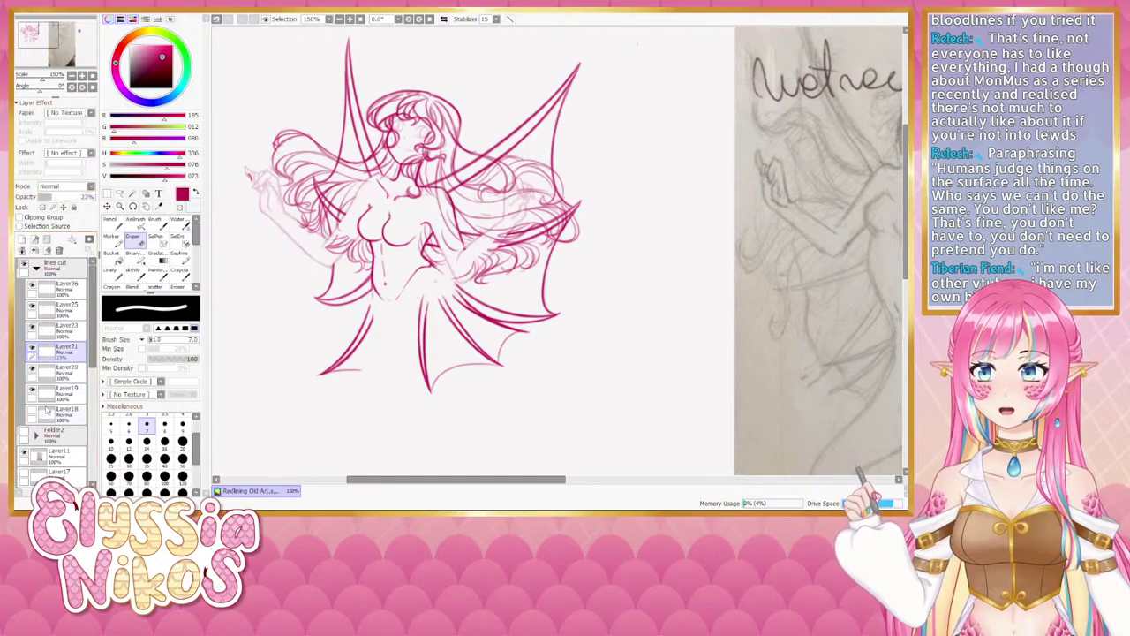
{"action": "left_click", "coordinate": [33, 413]}
{"action": "left_click", "coordinate": [62, 413]}
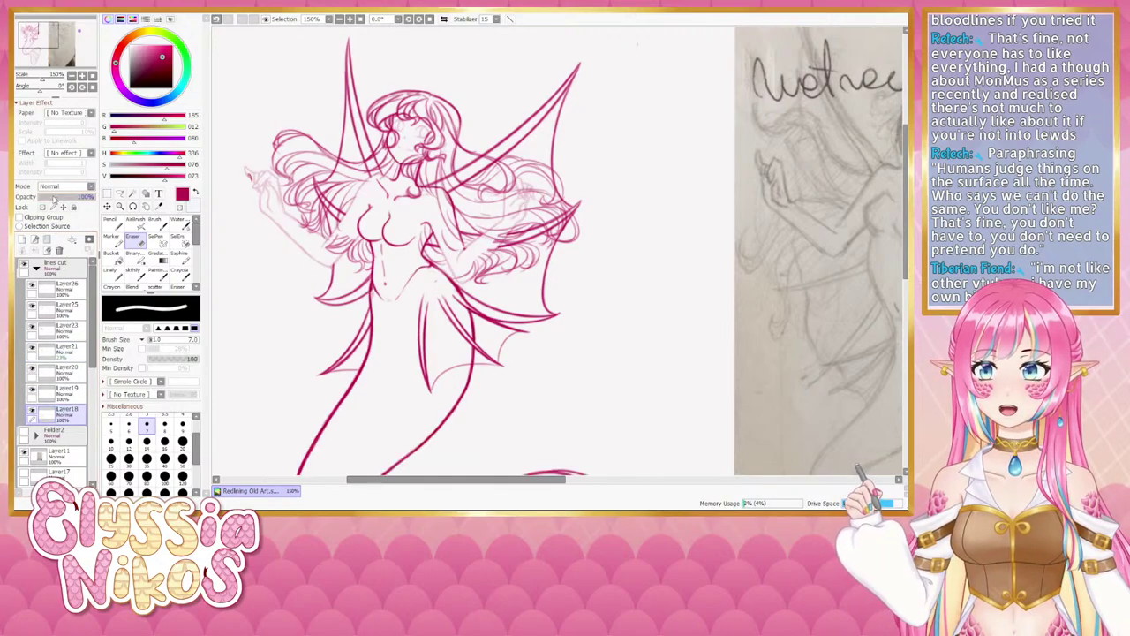
{"action": "left_click", "coordinate": [53, 196]}
Hide and show Layer19 repeatedly to examine its lines against the faded layers, leaving it visible.
{"action": "left_click", "coordinate": [32, 391]}
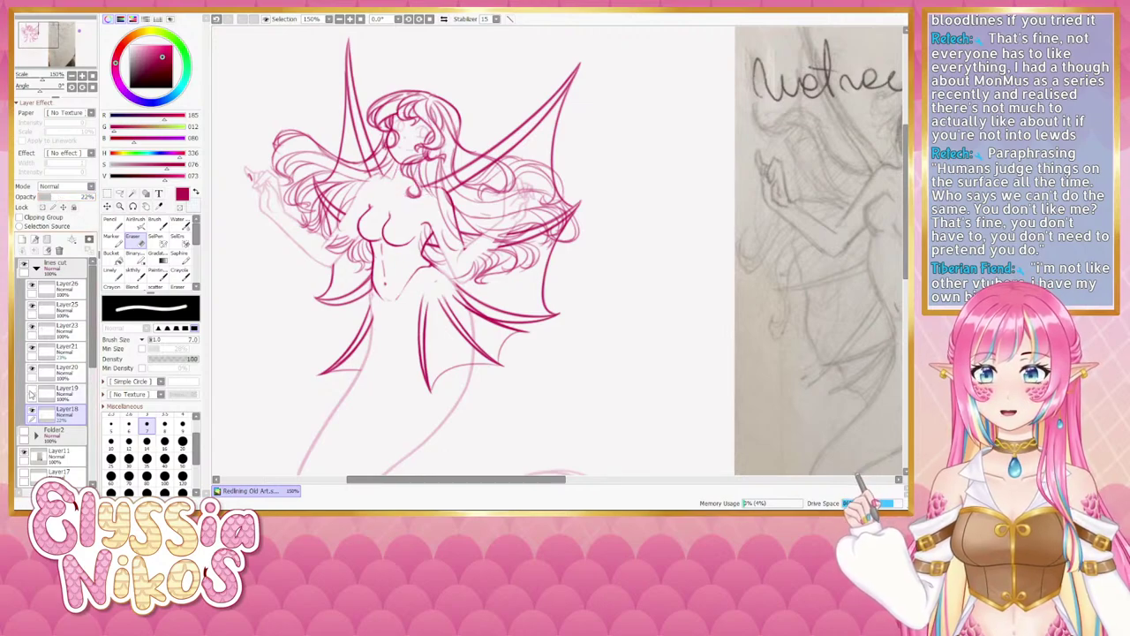
{"action": "left_click", "coordinate": [31, 391]}
{"action": "left_click", "coordinate": [31, 392]}
{"action": "left_click", "coordinate": [31, 391]}
{"action": "left_click", "coordinate": [30, 391]}
{"action": "left_click", "coordinate": [31, 392]}
{"action": "left_click", "coordinate": [31, 391]}
{"action": "left_click", "coordinate": [31, 391]}
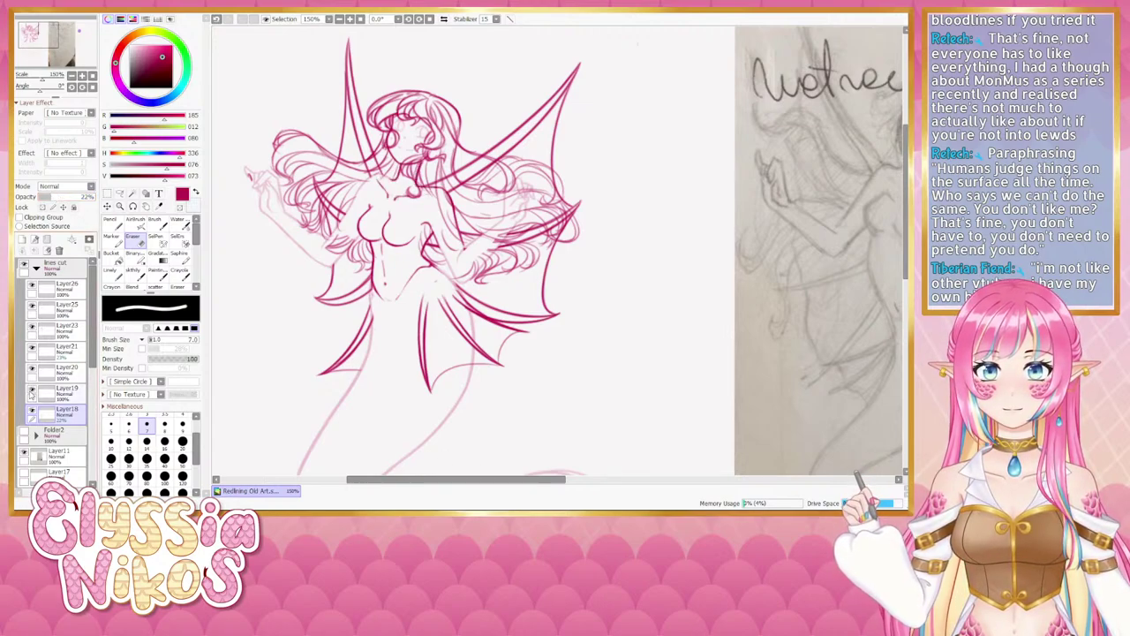
Select Layer19 and toggle its visibility to compare its lines with the layers around it, leaving it visible.
{"action": "left_click", "coordinate": [65, 394]}
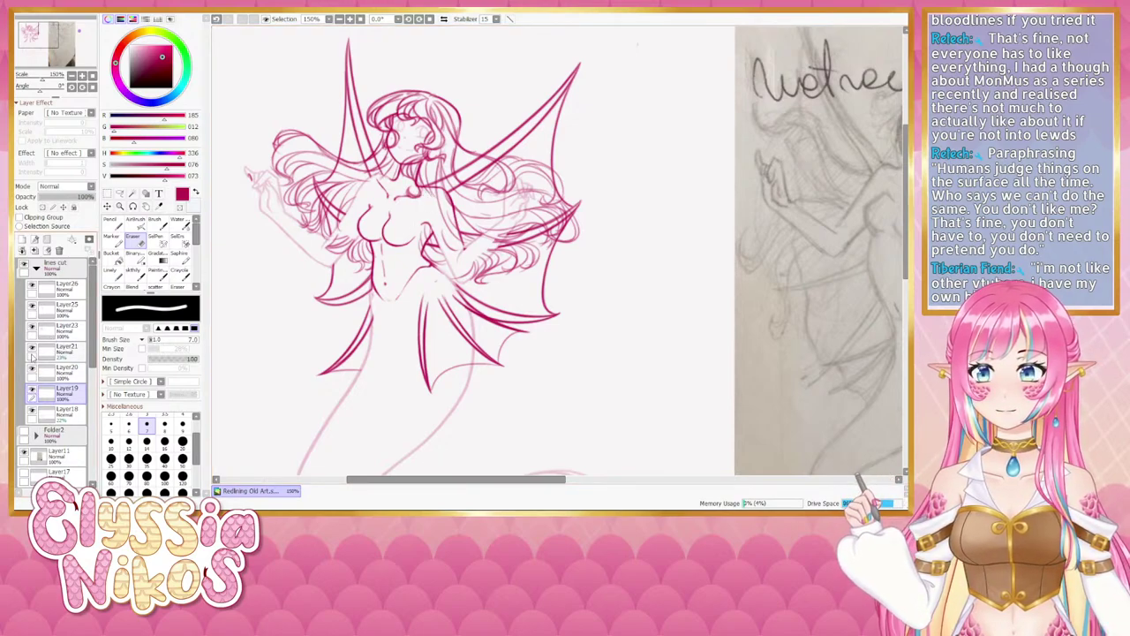
{"action": "left_click", "coordinate": [31, 390]}
{"action": "left_click", "coordinate": [31, 390]}
{"action": "left_click", "coordinate": [32, 389]}
{"action": "left_click", "coordinate": [32, 389]}
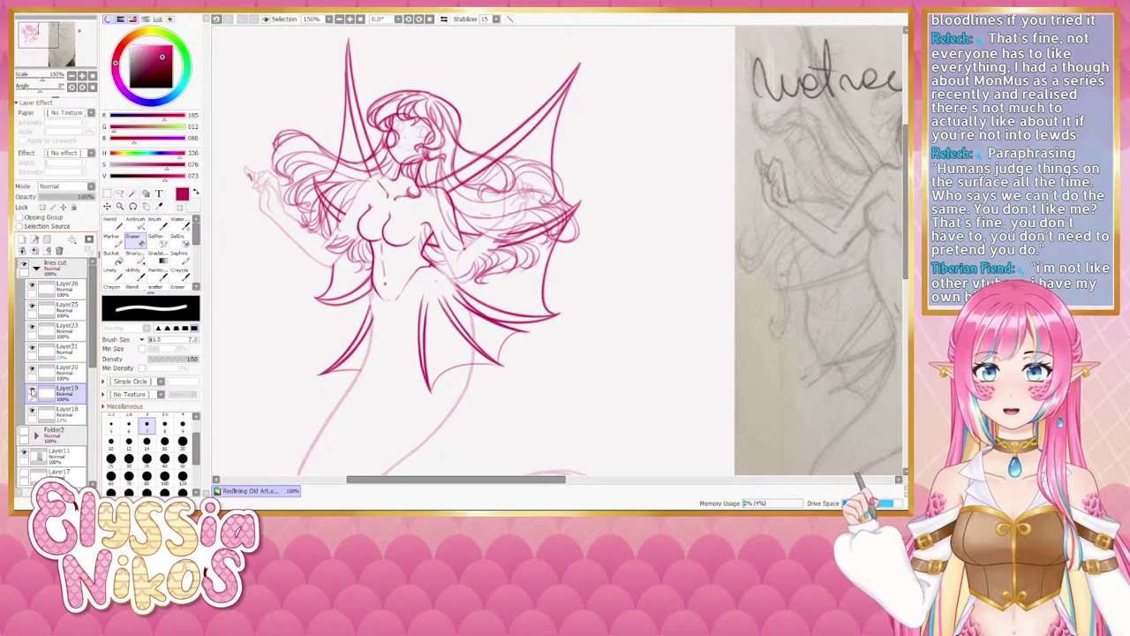
Touch up the neck and chest lines on Layer19 with a size 2 brush and a size 2 eraser.
{"action": "left_click", "coordinate": [69, 395]}
{"action": "left_click", "coordinate": [140, 272]}
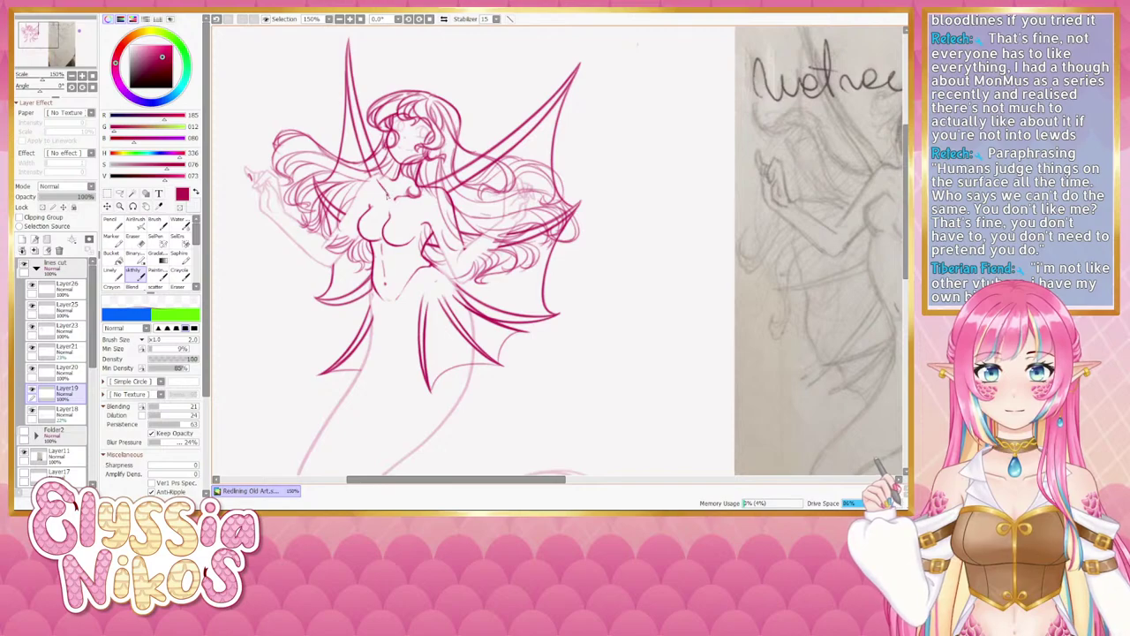
{"action": "key", "text": "e"}
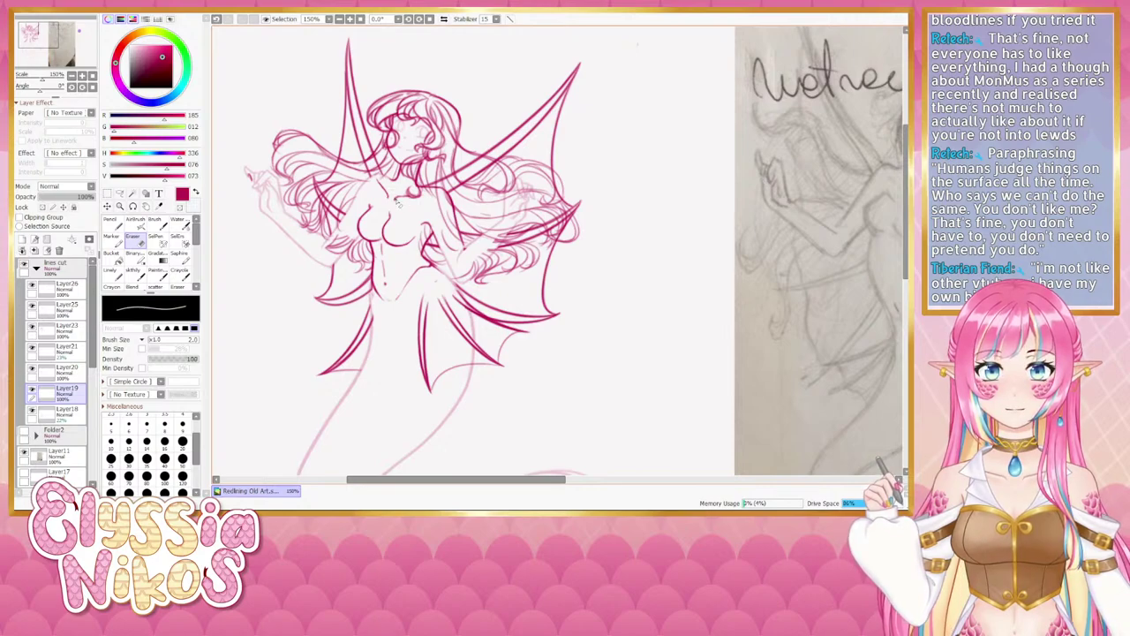
Lower Layer19's opacity to about 28% and hide the layer.
{"action": "left_click", "coordinate": [33, 391]}
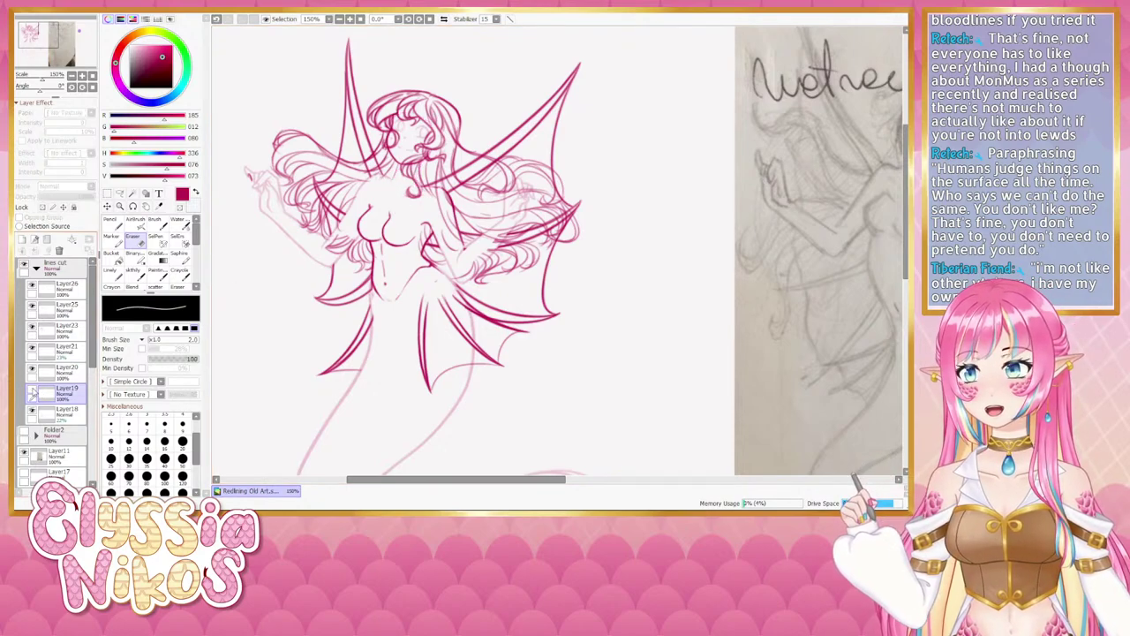
{"action": "left_click", "coordinate": [33, 391]}
{"action": "left_click_drag", "start_coordinate": [77, 197], "coordinate": [53, 197]}
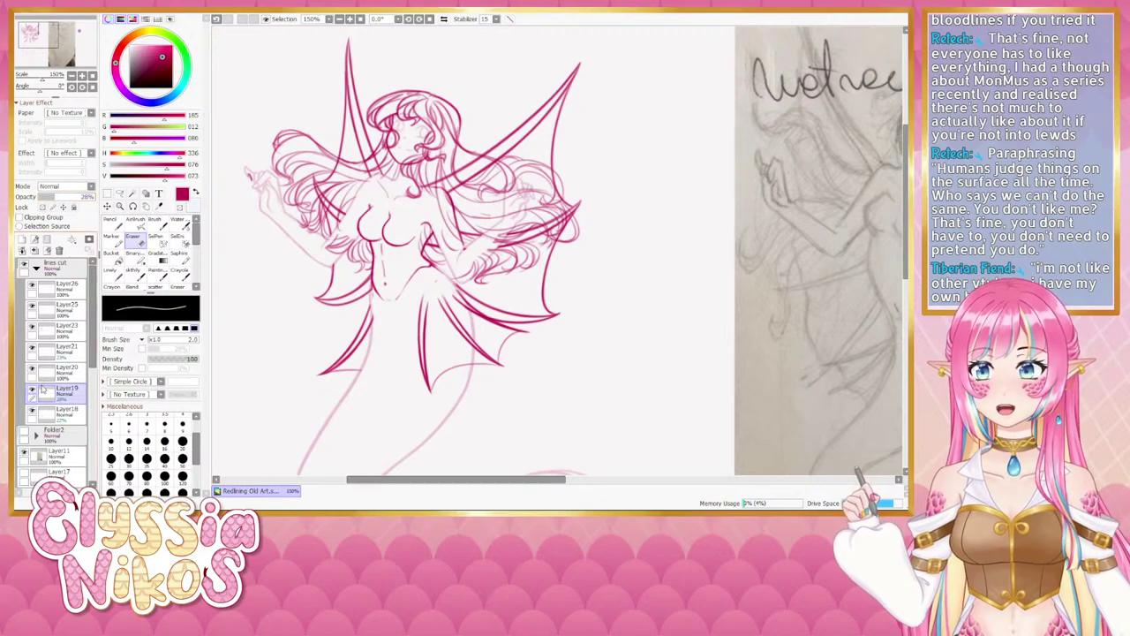
{"action": "left_click", "coordinate": [33, 389]}
Check Layer20's body lines by toggling its visibility, then show it and lower its opacity to about 28%.
{"action": "left_click", "coordinate": [31, 369]}
{"action": "left_click", "coordinate": [31, 369]}
{"action": "left_click", "coordinate": [32, 369]}
{"action": "left_click", "coordinate": [32, 369]}
{"action": "left_click", "coordinate": [31, 370]}
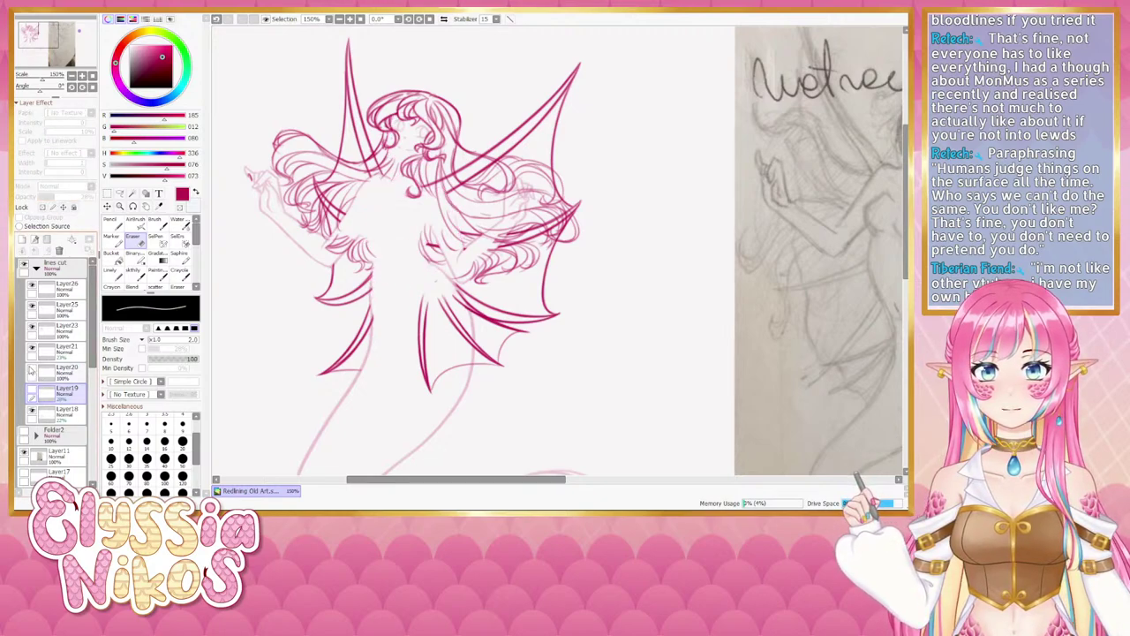
{"action": "left_click", "coordinate": [31, 371]}
{"action": "left_click", "coordinate": [32, 371]}
{"action": "left_click", "coordinate": [32, 371]}
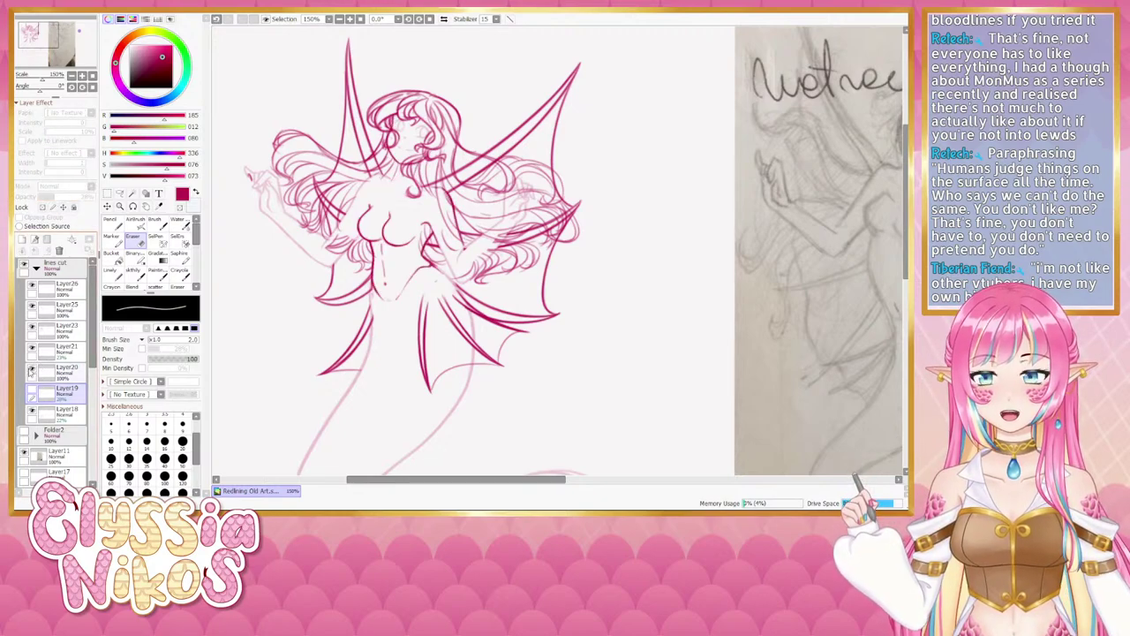
{"action": "left_click", "coordinate": [32, 370]}
{"action": "left_click", "coordinate": [31, 370]}
{"action": "left_click", "coordinate": [55, 373]}
{"action": "left_click", "coordinate": [53, 197]}
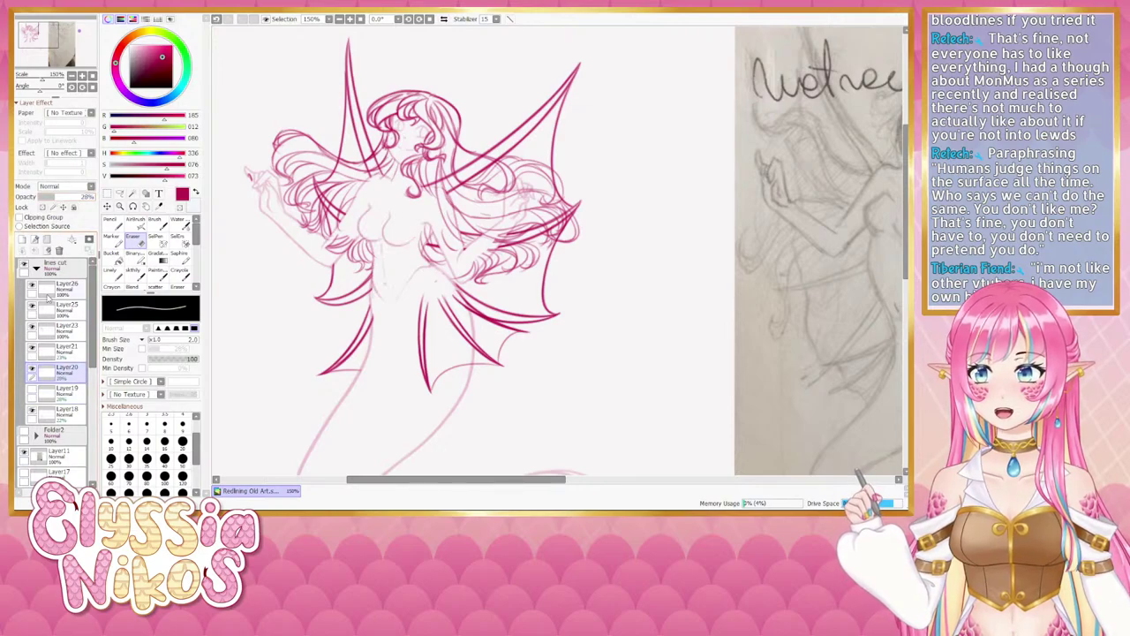
Toggle Layer21 and Layer23 to check their arm and hair lines, leaving Layer21 visible and Layer23 hidden.
{"action": "left_click", "coordinate": [32, 348]}
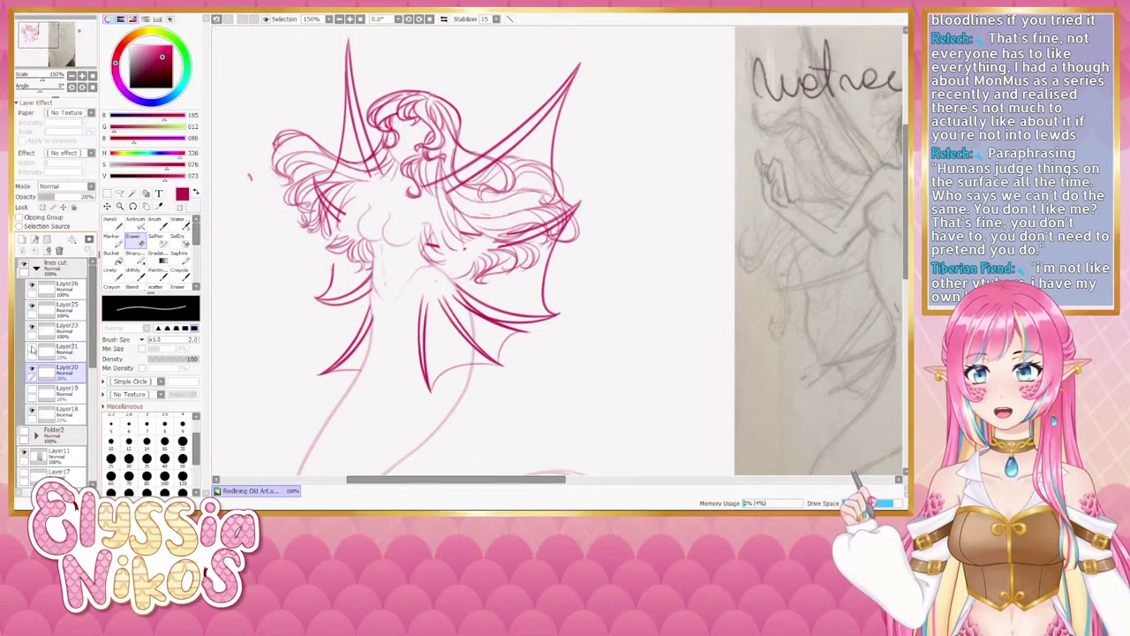
{"action": "left_click", "coordinate": [32, 348]}
{"action": "left_click", "coordinate": [32, 349]}
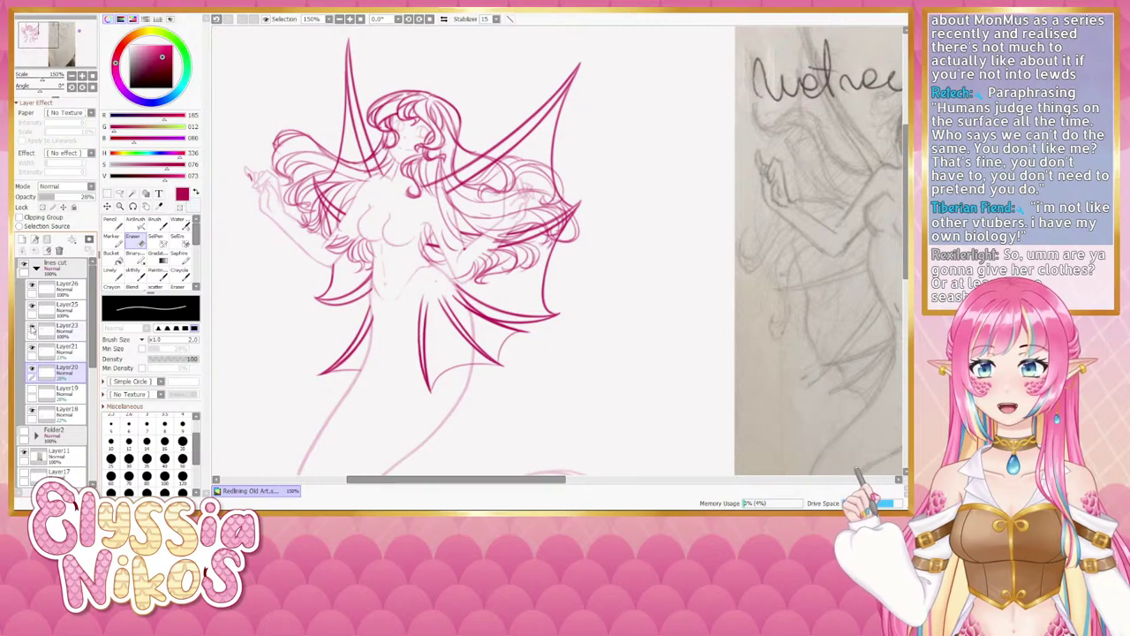
{"action": "left_click", "coordinate": [32, 330]}
{"action": "left_click", "coordinate": [32, 329]}
{"action": "left_click", "coordinate": [32, 329]}
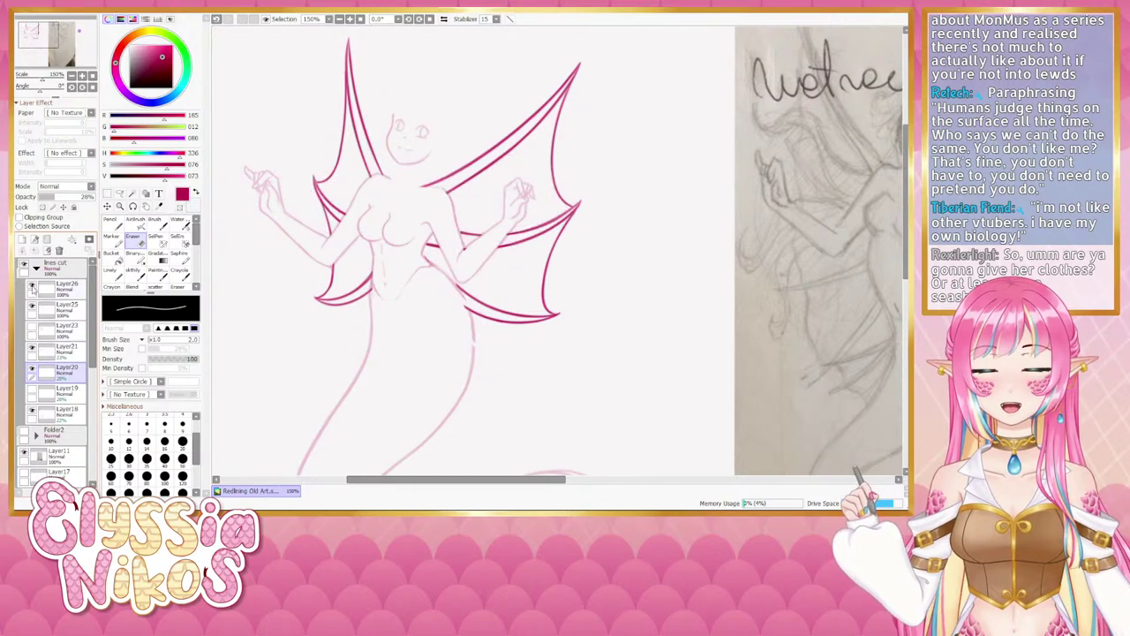
Check Layer25's fin spines by toggling its visibility, then show it and lower its opacity to about 32%.
{"action": "left_click", "coordinate": [32, 307]}
{"action": "left_click", "coordinate": [31, 307]}
{"action": "left_click", "coordinate": [32, 307]}
{"action": "left_click", "coordinate": [32, 307]}
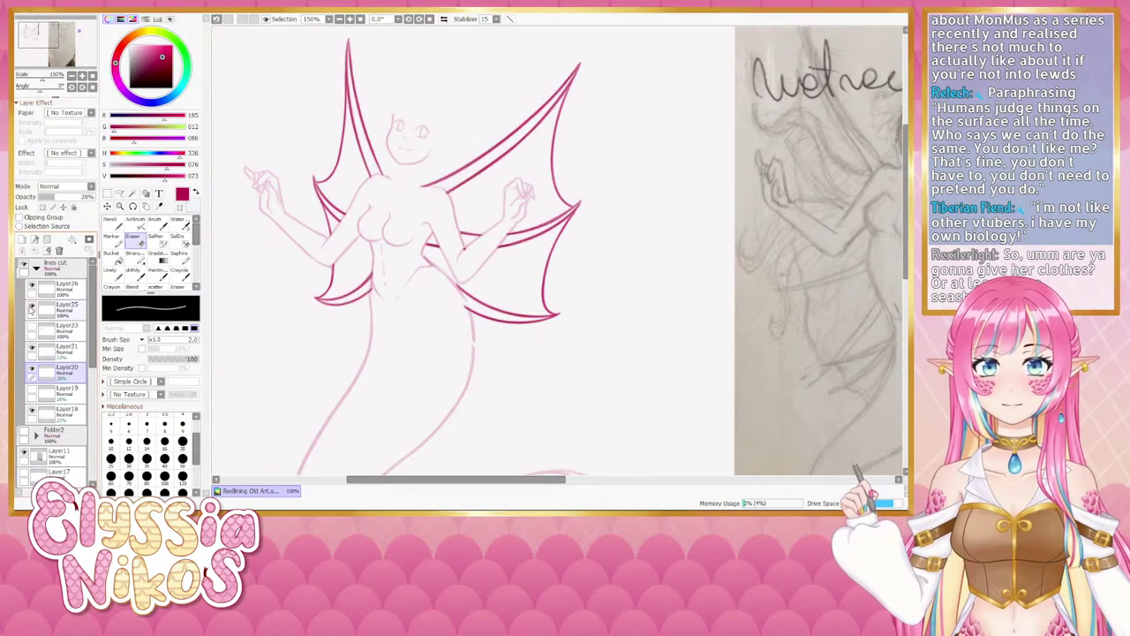
{"action": "left_click", "coordinate": [32, 308]}
{"action": "left_click", "coordinate": [36, 285]}
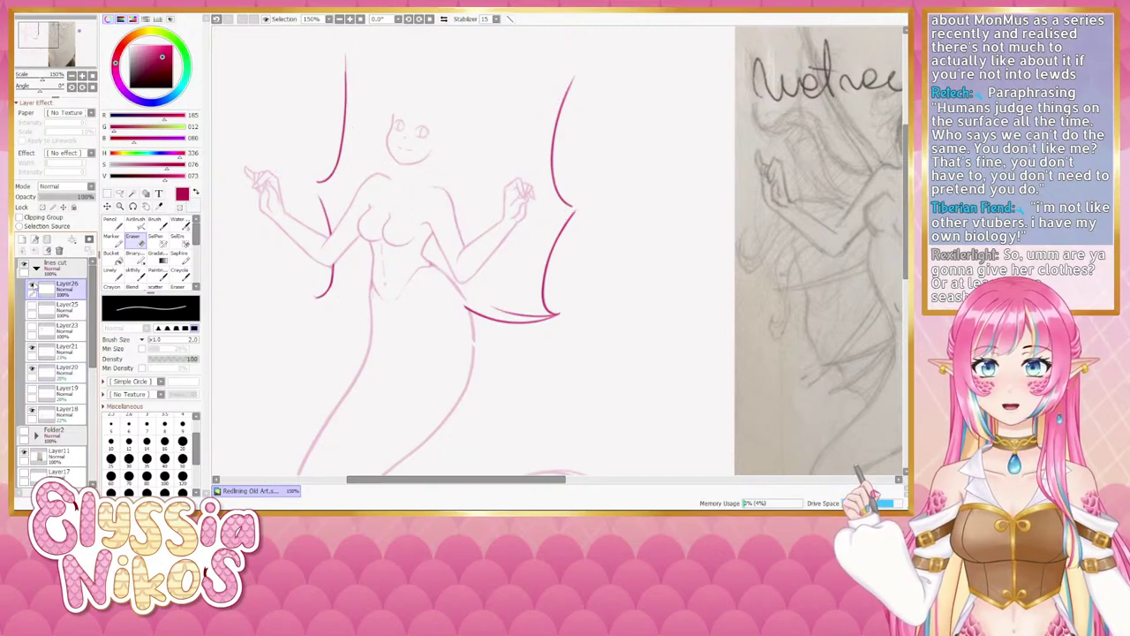
{"action": "left_click", "coordinate": [32, 307]}
{"action": "left_click", "coordinate": [62, 308]}
{"action": "left_click", "coordinate": [56, 197]}
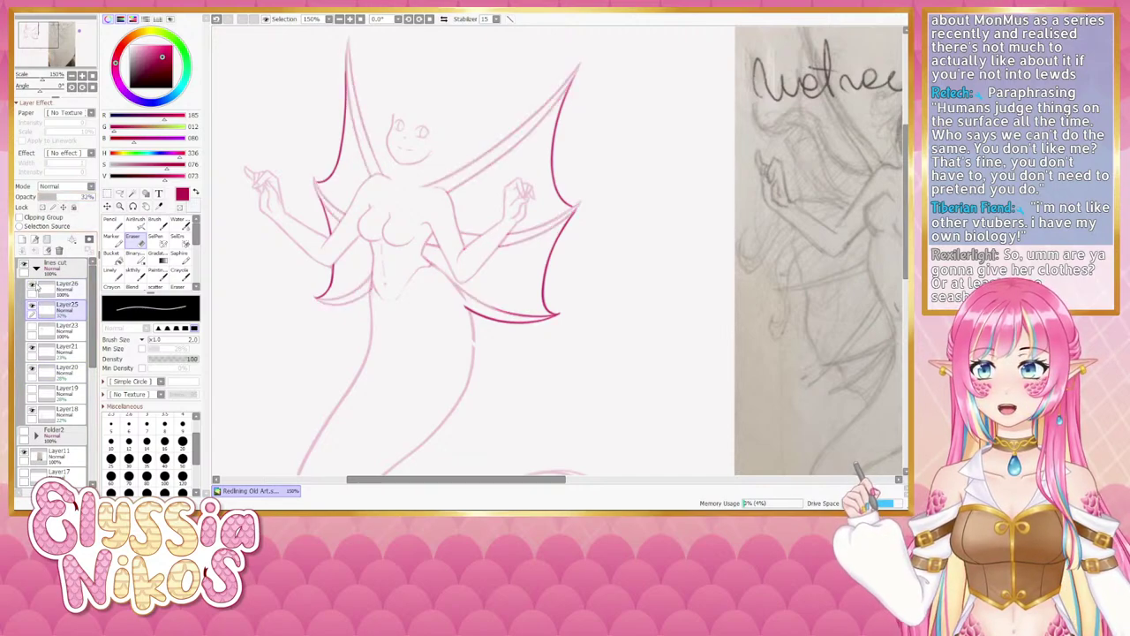
Lower Layer26's opacity to about 29%, then show and select Layer23 with the hair lines.
{"action": "left_click", "coordinate": [31, 287]}
{"action": "left_click", "coordinate": [67, 286]}
{"action": "left_click", "coordinate": [31, 286]}
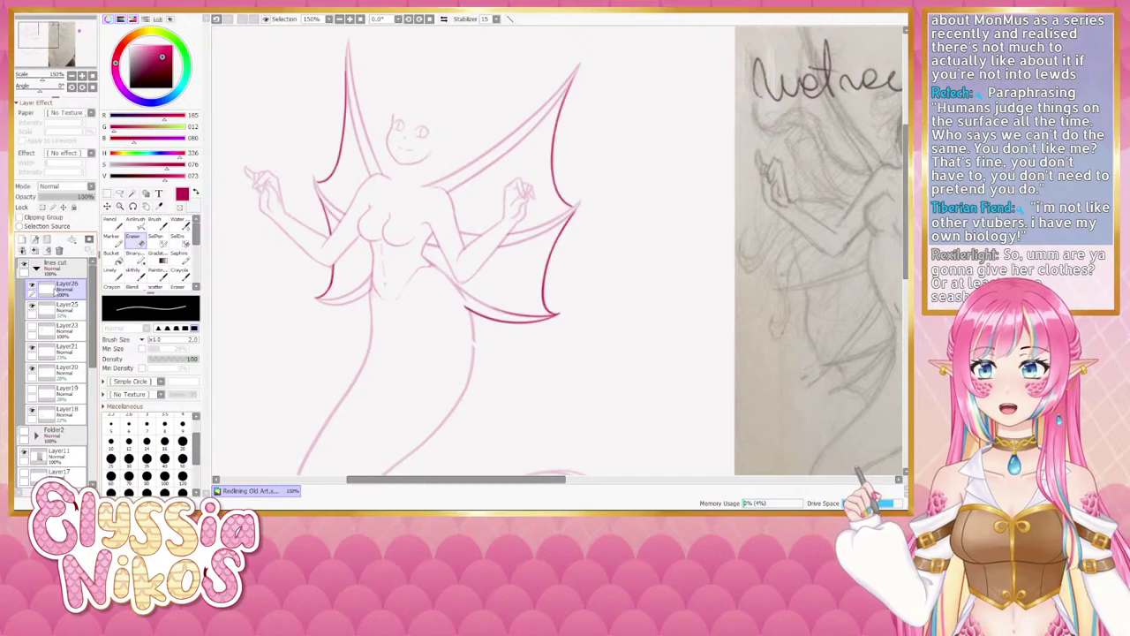
{"action": "left_click", "coordinate": [31, 285]}
{"action": "left_click", "coordinate": [32, 329]}
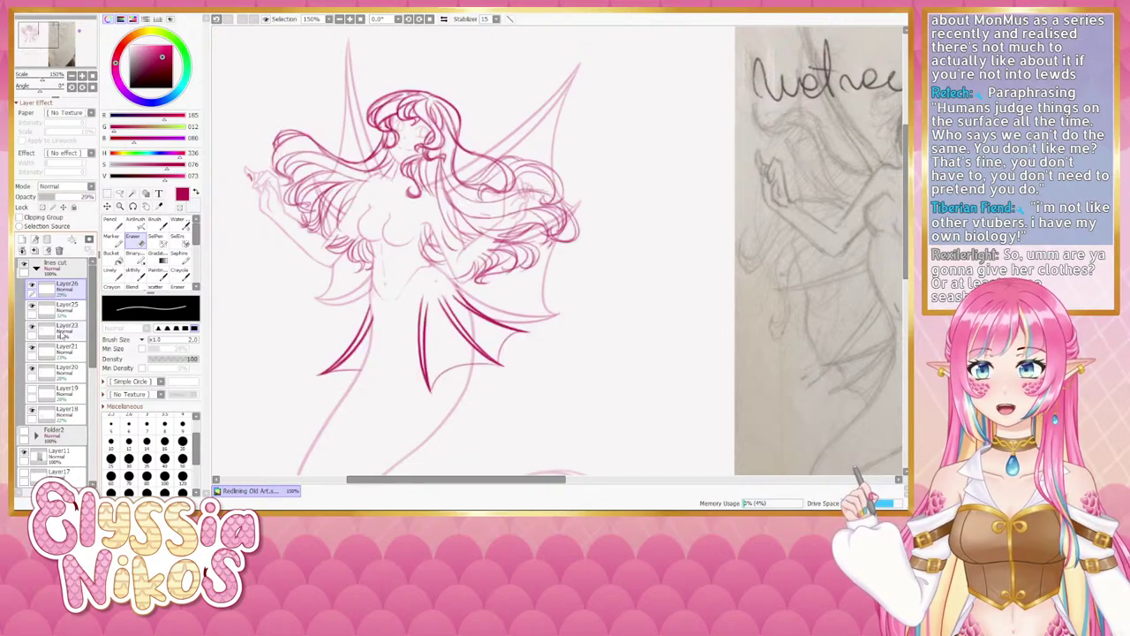
{"action": "left_click", "coordinate": [64, 328]}
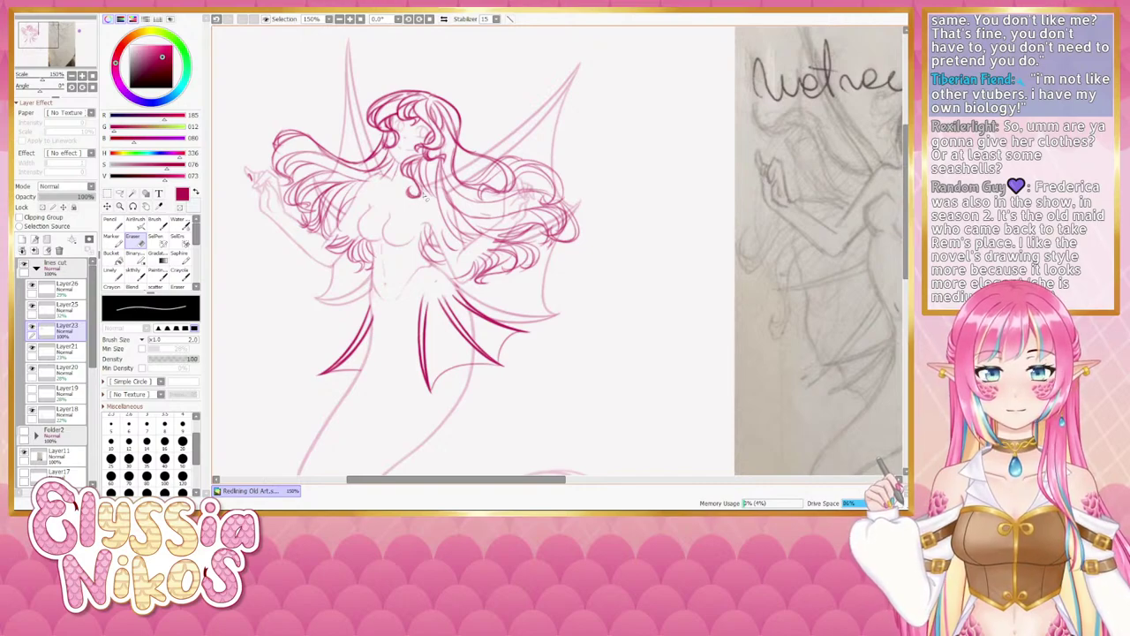
Try a short size 4 brush stroke at the curl of hair beside the neck on Layer23.
{"action": "left_click", "coordinate": [135, 275]}
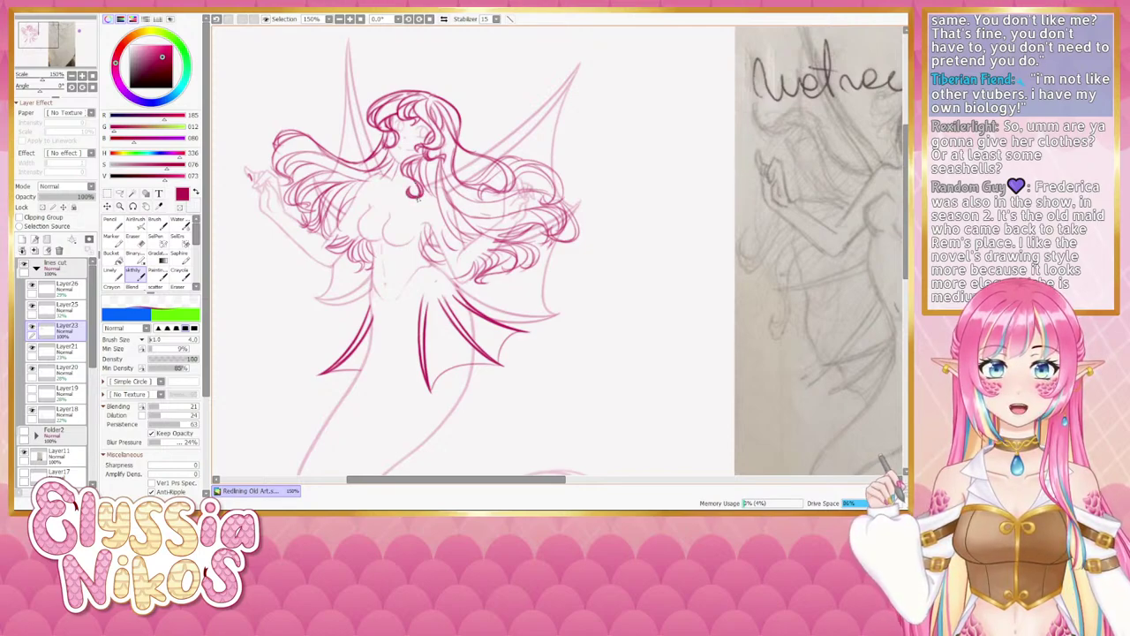
{"action": "key", "text": "ctrl+z"}
{"action": "left_click_drag", "start_coordinate": [417, 184], "coordinate": [418, 200]}
{"action": "key", "text": "ctrl+z"}
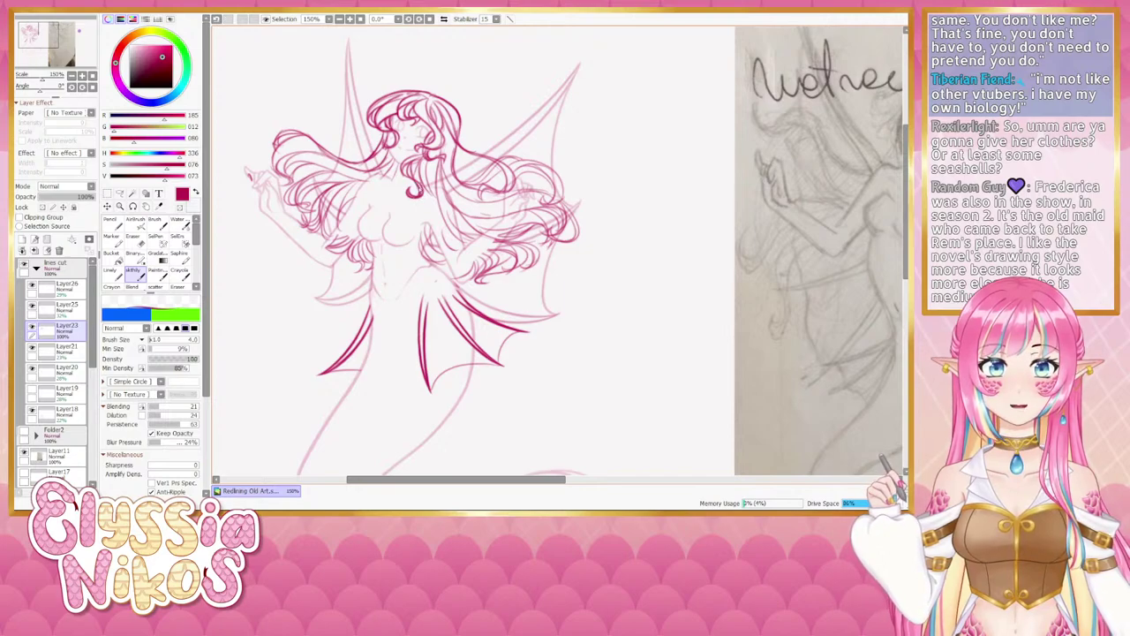
Erase small overlapping hair lines around the neck and shoulder on Layer23 with a size 2 eraser.
{"action": "left_click", "coordinate": [134, 236]}
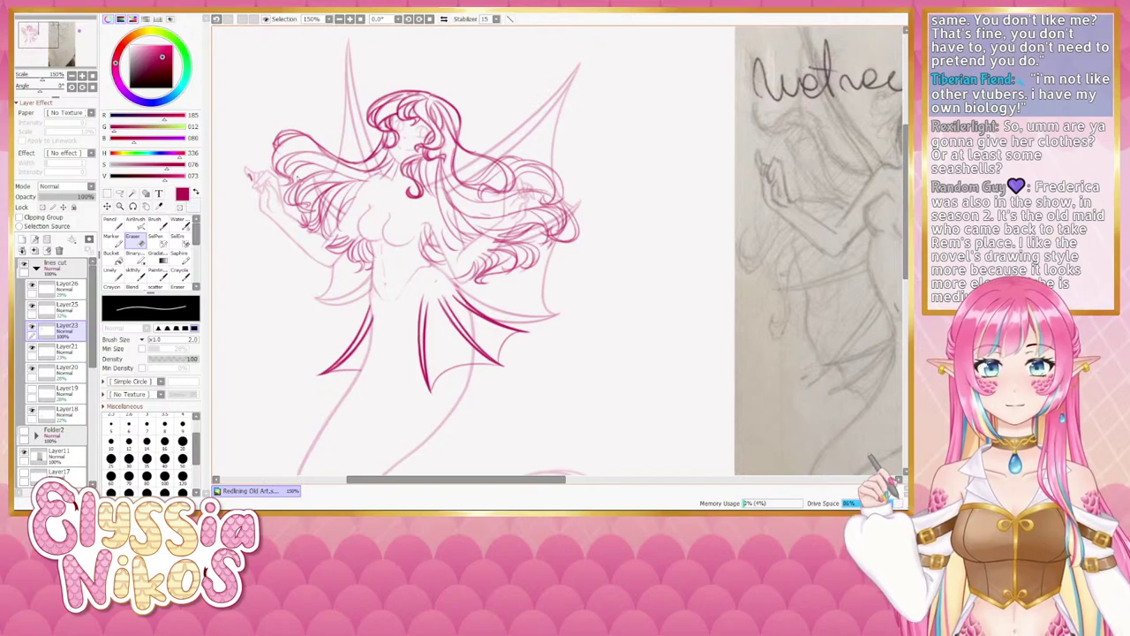
{"action": "key", "text": "ctrl+z"}
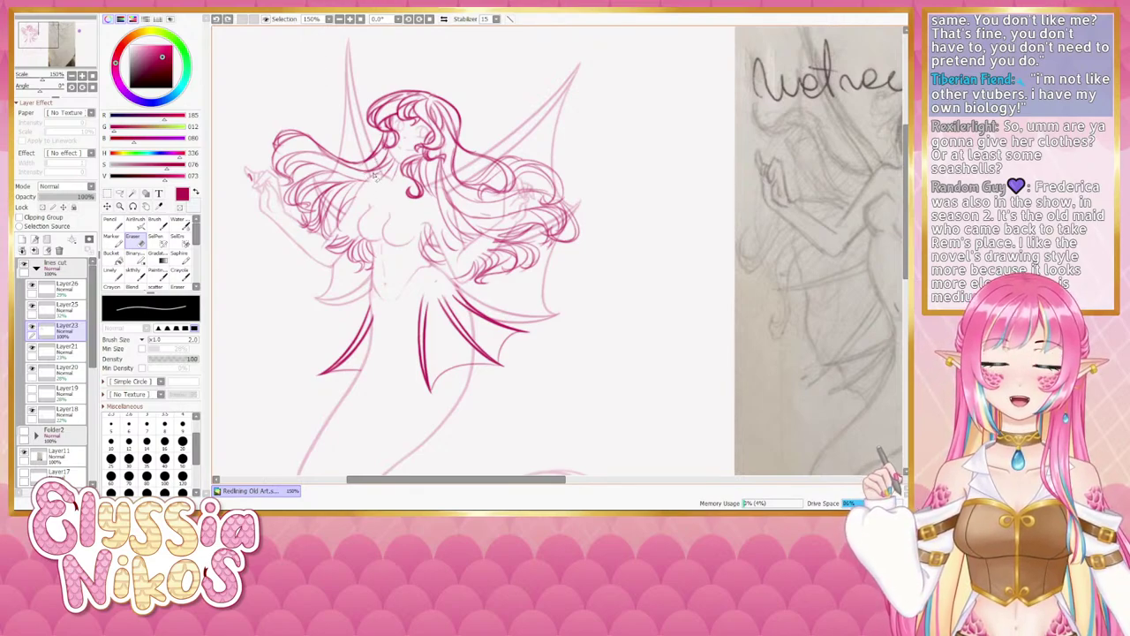
{"action": "left_click_drag", "start_coordinate": [379, 176], "coordinate": [371, 177]}
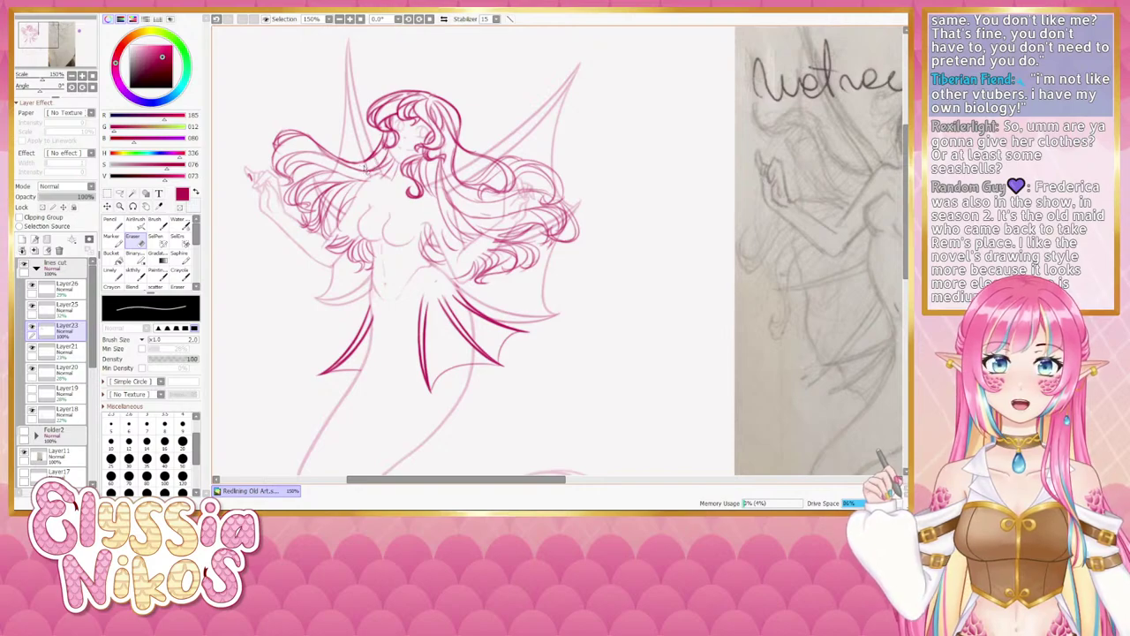
{"action": "left_click_drag", "start_coordinate": [362, 202], "coordinate": [376, 206]}
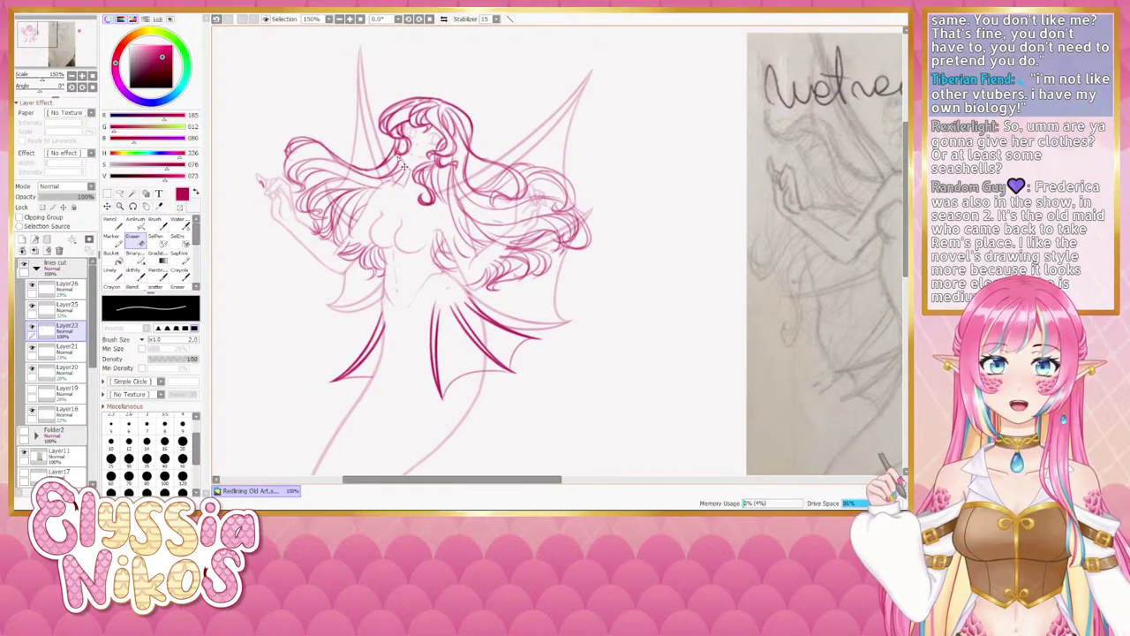
{"action": "key", "text": "ctrl+z"}
{"action": "left_click_drag", "start_coordinate": [402, 158], "coordinate": [399, 161]}
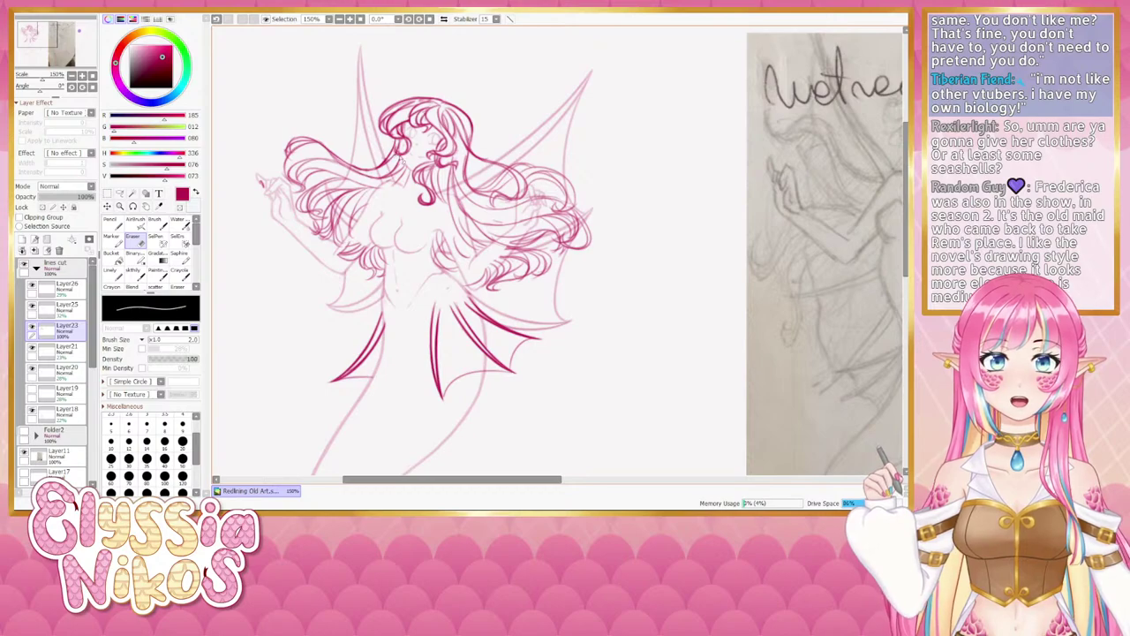
Refine the hair lines near the raised hand and face on Layer23 with a size 4 brush and the eraser.
{"action": "left_click", "coordinate": [136, 275]}
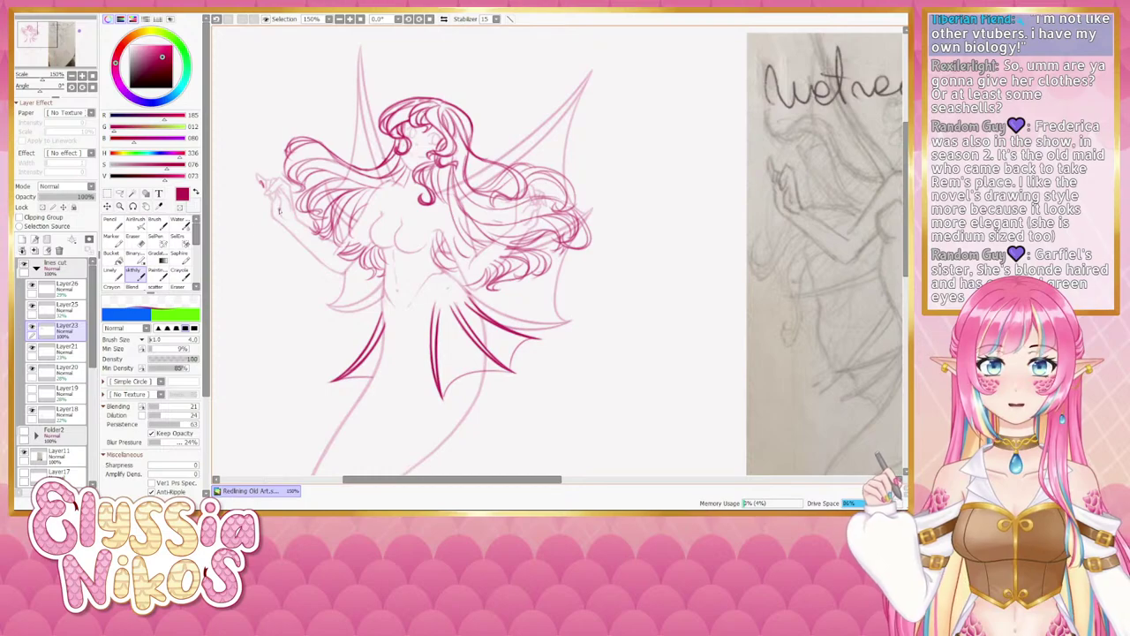
{"action": "key", "text": "e"}
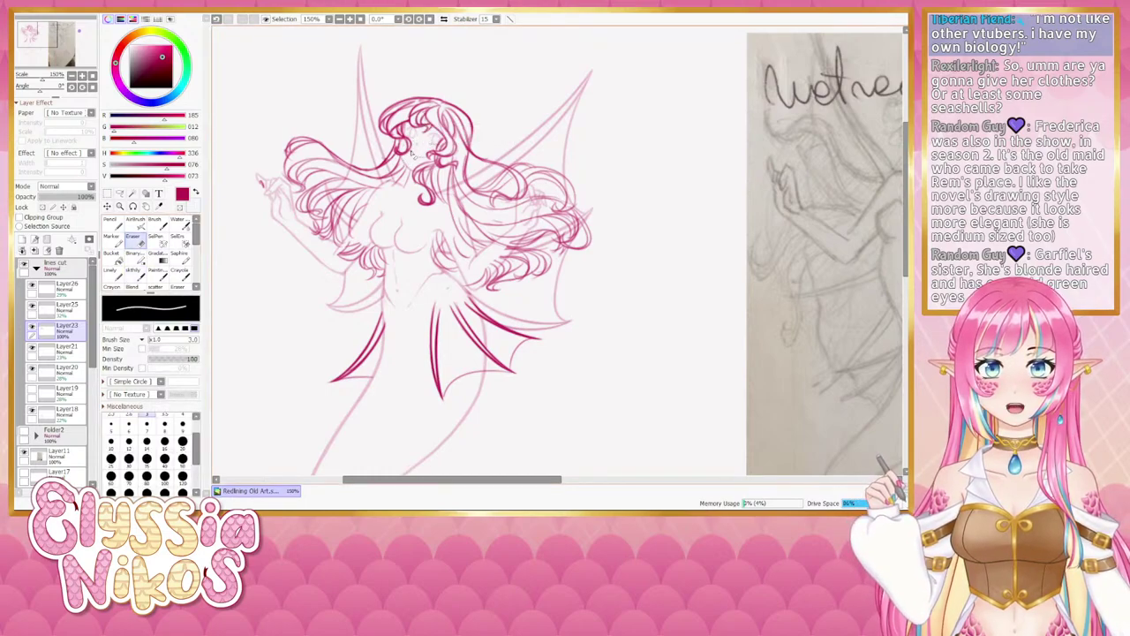
{"action": "key", "text": "bracketleft"}
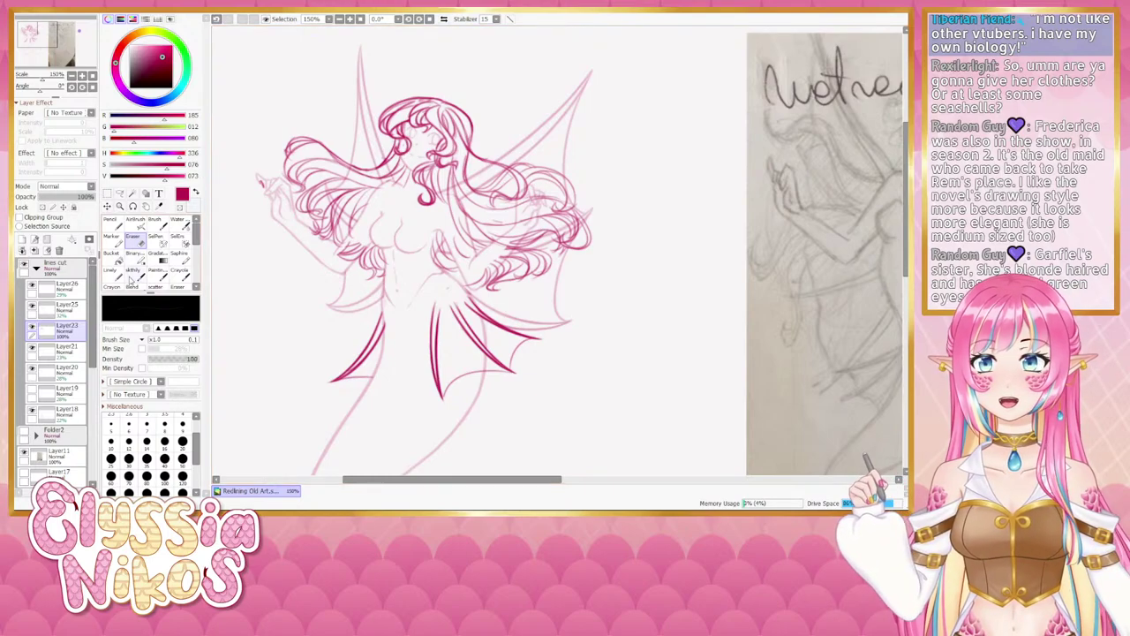
Redraw the hair lock sweeping from the neck towards the raised arm on Layer23, trimming overlaps with the eraser.
{"action": "left_click", "coordinate": [130, 277]}
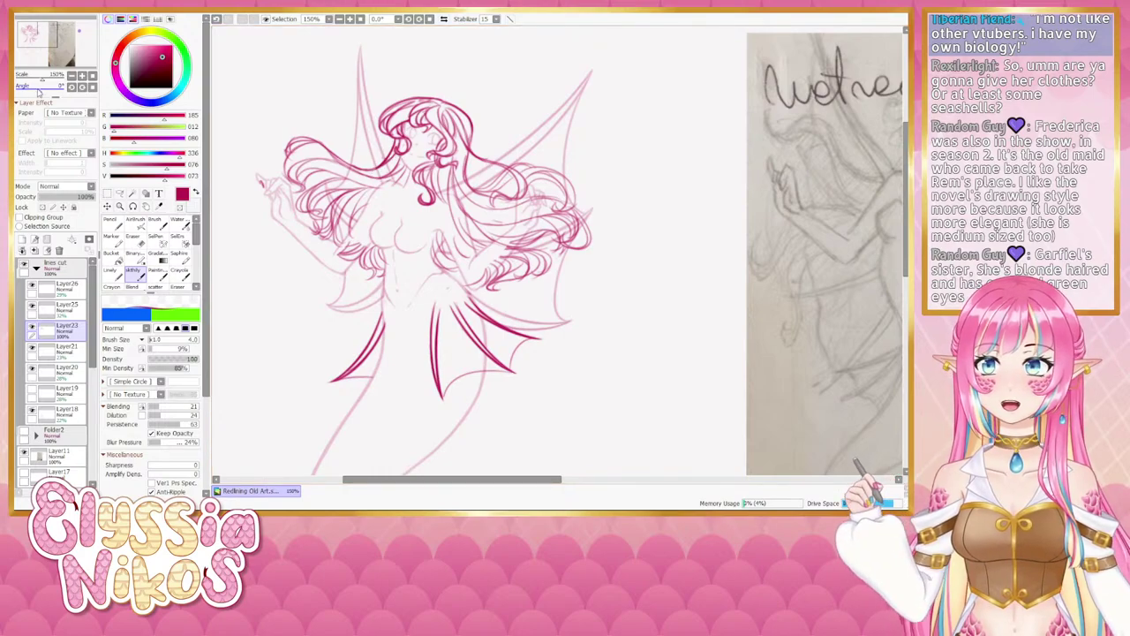
{"action": "left_click_drag", "start_coordinate": [40, 91], "coordinate": [31, 90]}
{"action": "left_click_drag", "start_coordinate": [389, 313], "coordinate": [358, 150]}
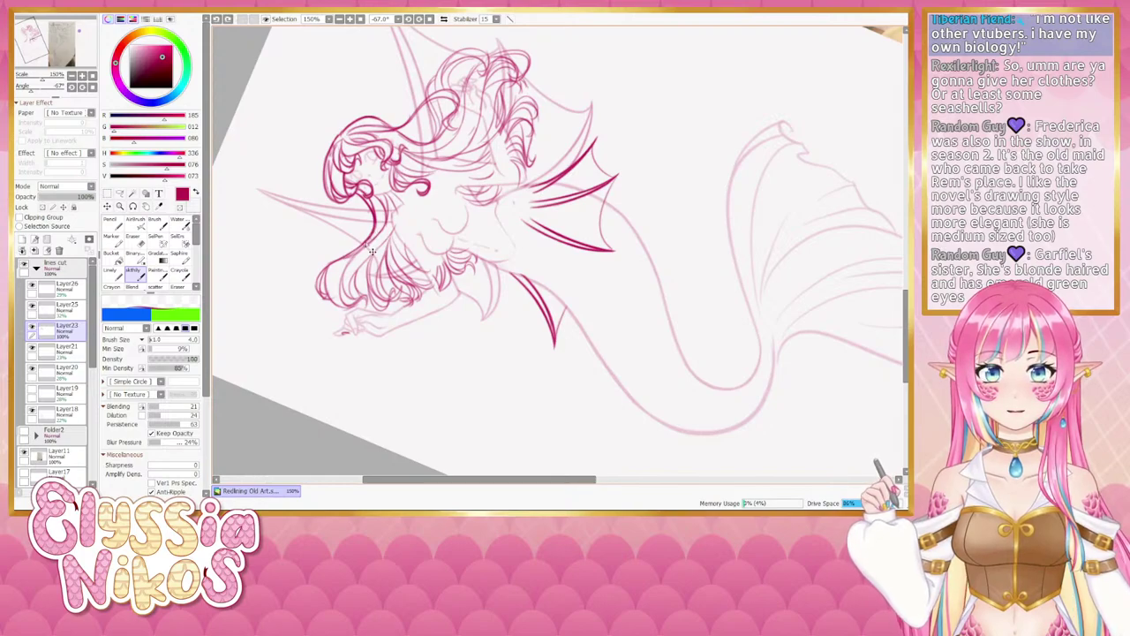
{"action": "key", "text": "e"}
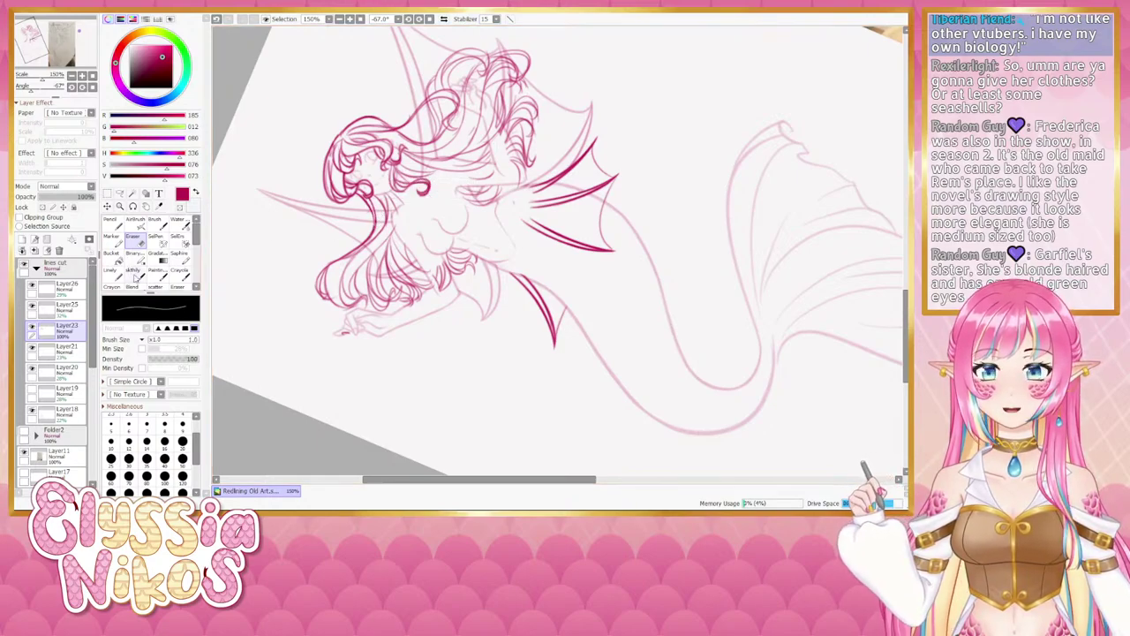
{"action": "left_click", "coordinate": [134, 274]}
{"action": "left_click_drag", "start_coordinate": [32, 91], "coordinate": [36, 93]}
{"action": "left_click_drag", "start_coordinate": [455, 160], "coordinate": [444, 188]}
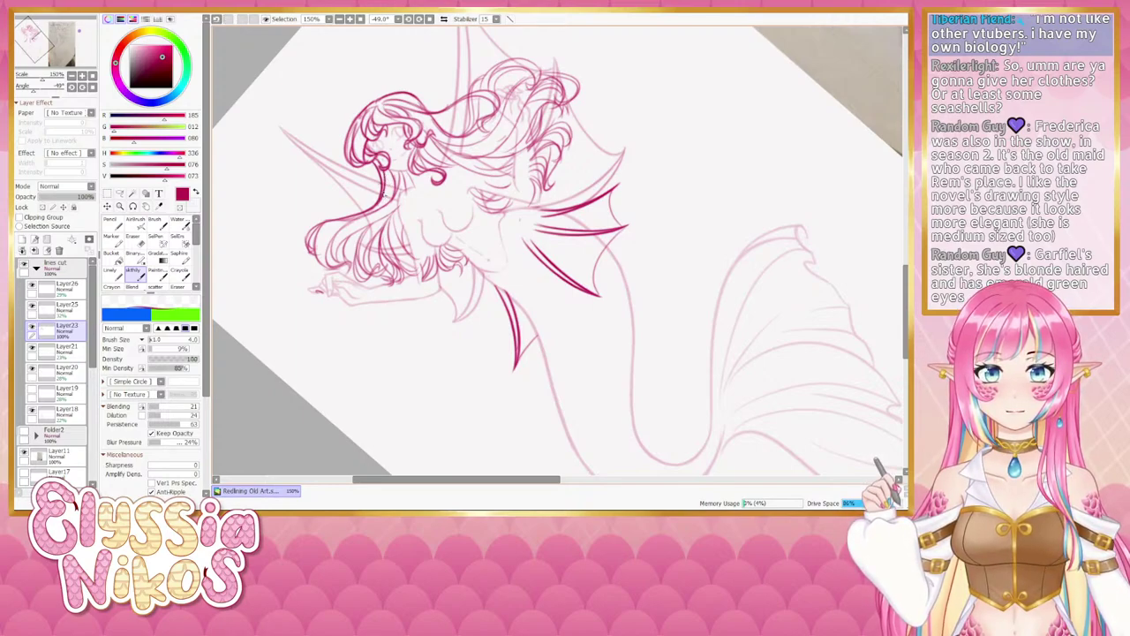
{"action": "key", "text": "e"}
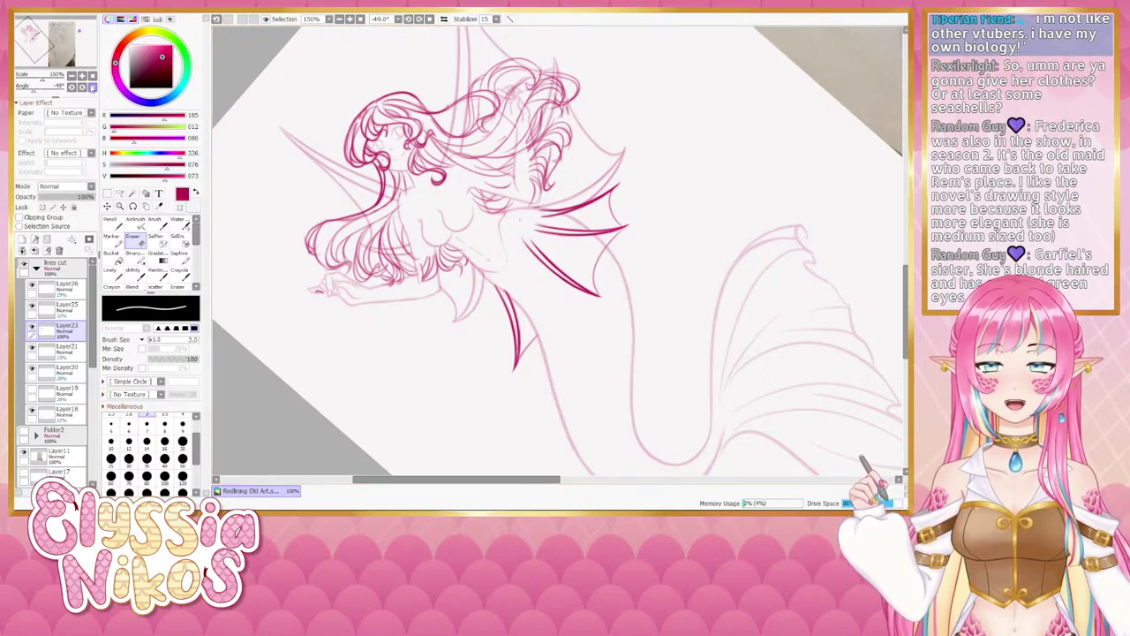
Add a new layer above Layer26 in the lines cut folder with the canvas rotation reset.
{"action": "left_click", "coordinate": [93, 87]}
{"action": "left_click_drag", "start_coordinate": [343, 169], "coordinate": [287, 196]}
{"action": "left_click", "coordinate": [62, 287]}
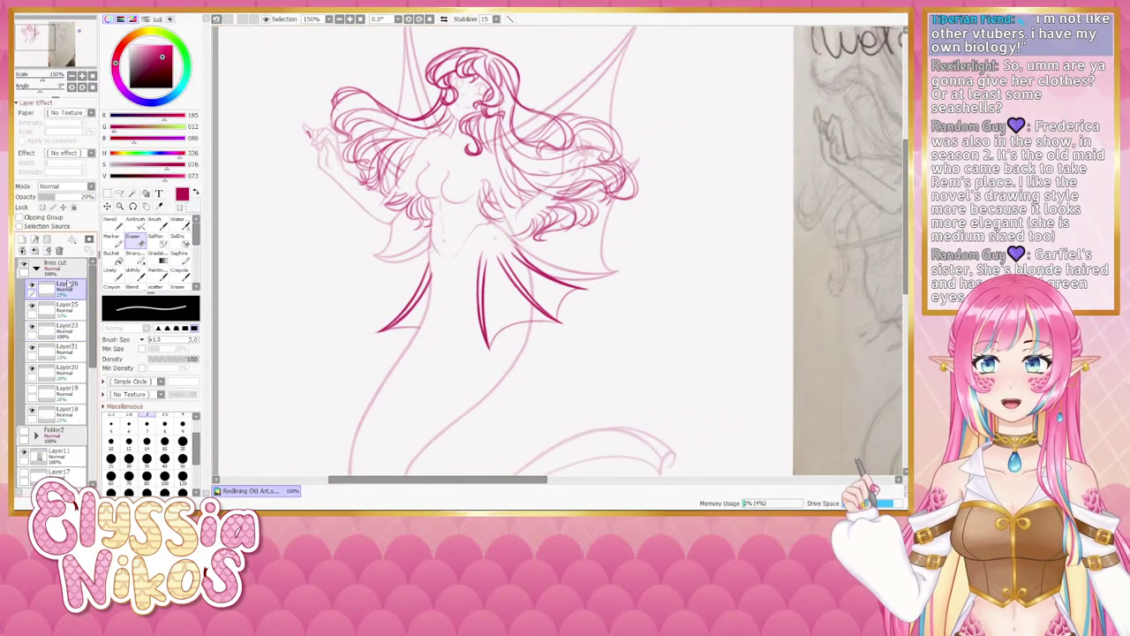
{"action": "left_click", "coordinate": [23, 240]}
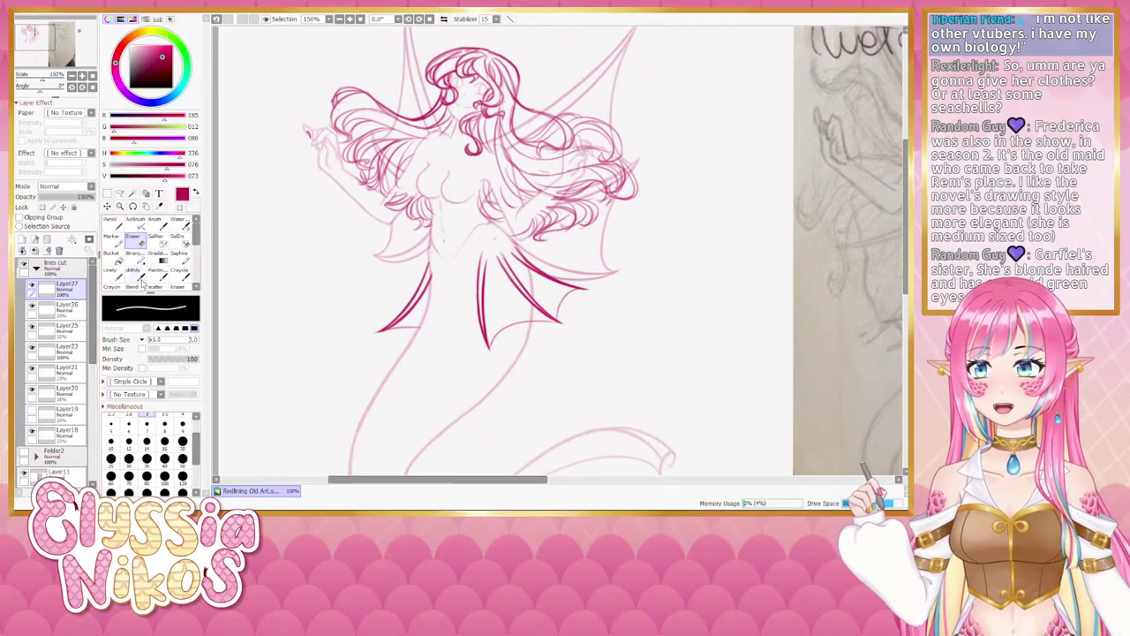
Sketch a bikini top with a diagonal strap and zigzag-edged cups on the mermaid's chest on Layer27 with the size 4 brush.
{"action": "left_click", "coordinate": [137, 275]}
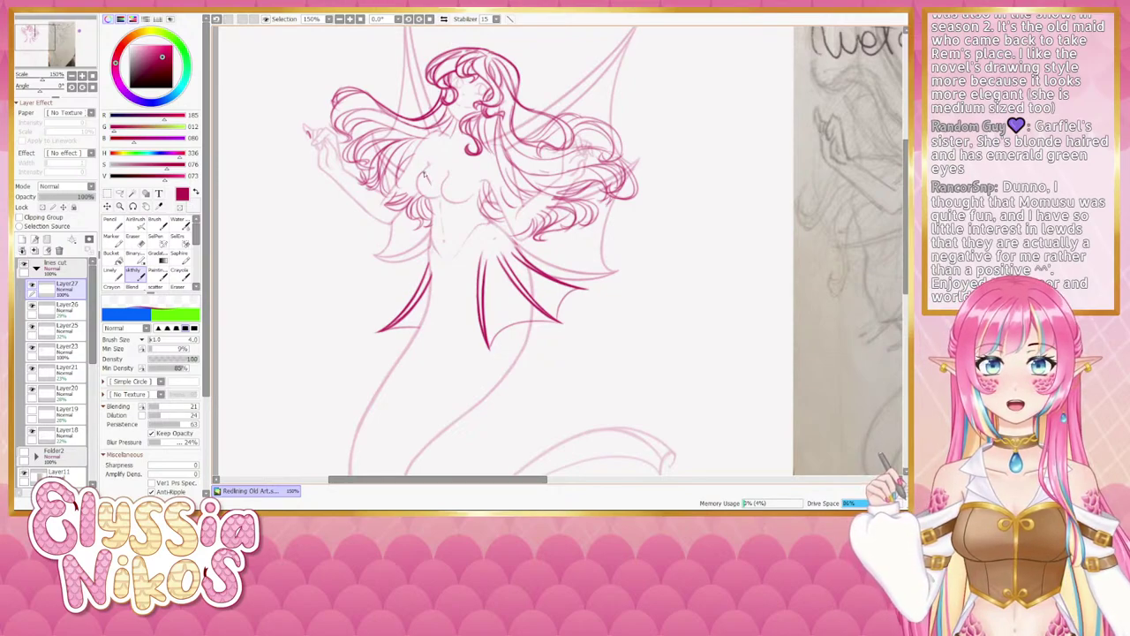
{"action": "key", "text": "ctrl+z"}
{"action": "left_click_drag", "start_coordinate": [420, 171], "coordinate": [432, 186]}
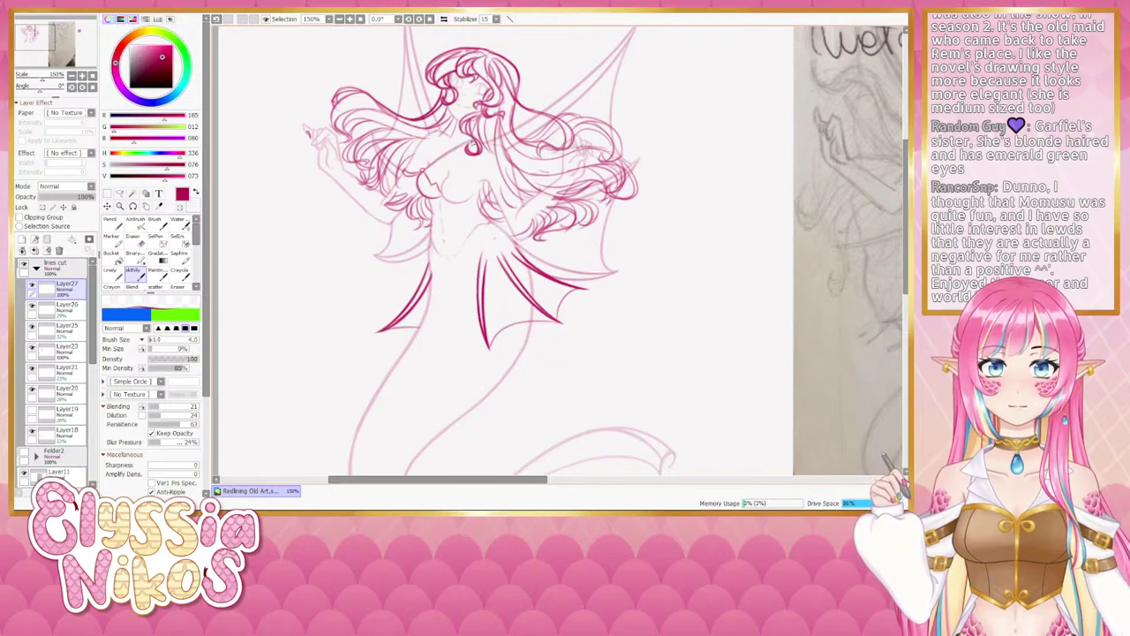
{"action": "key", "text": "ctrl+z"}
{"action": "left_click_drag", "start_coordinate": [470, 143], "coordinate": [425, 170]}
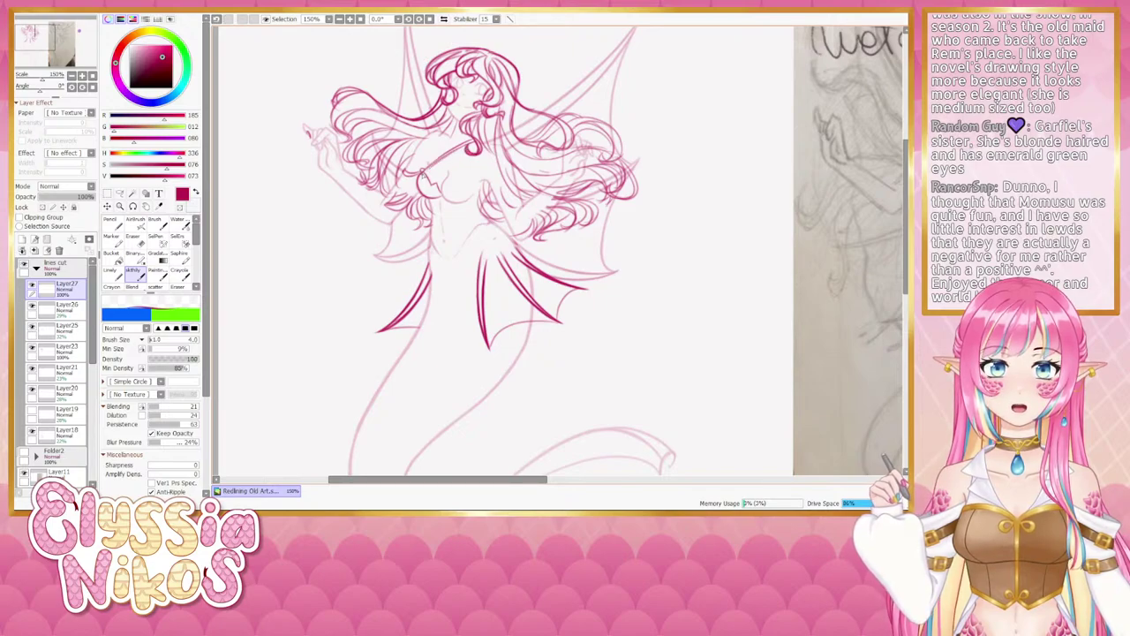
{"action": "left_click_drag", "start_coordinate": [452, 193], "coordinate": [418, 176]}
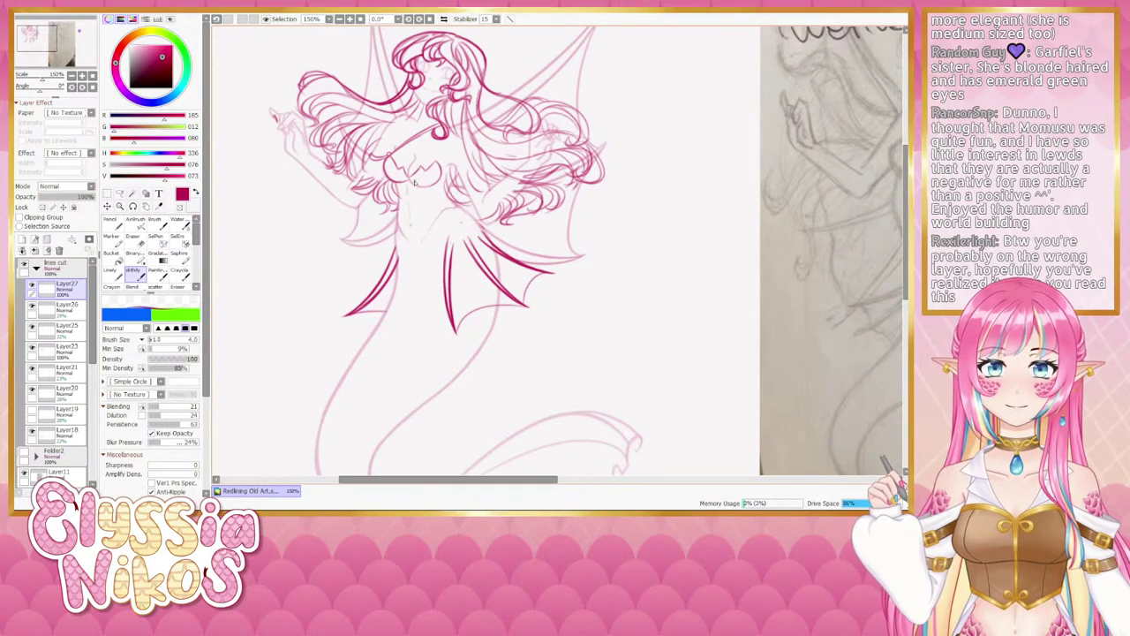
{"action": "key", "text": "ctrl+z"}
{"action": "left_click_drag", "start_coordinate": [413, 181], "coordinate": [433, 185]}
{"action": "key", "text": "ctrl+z"}
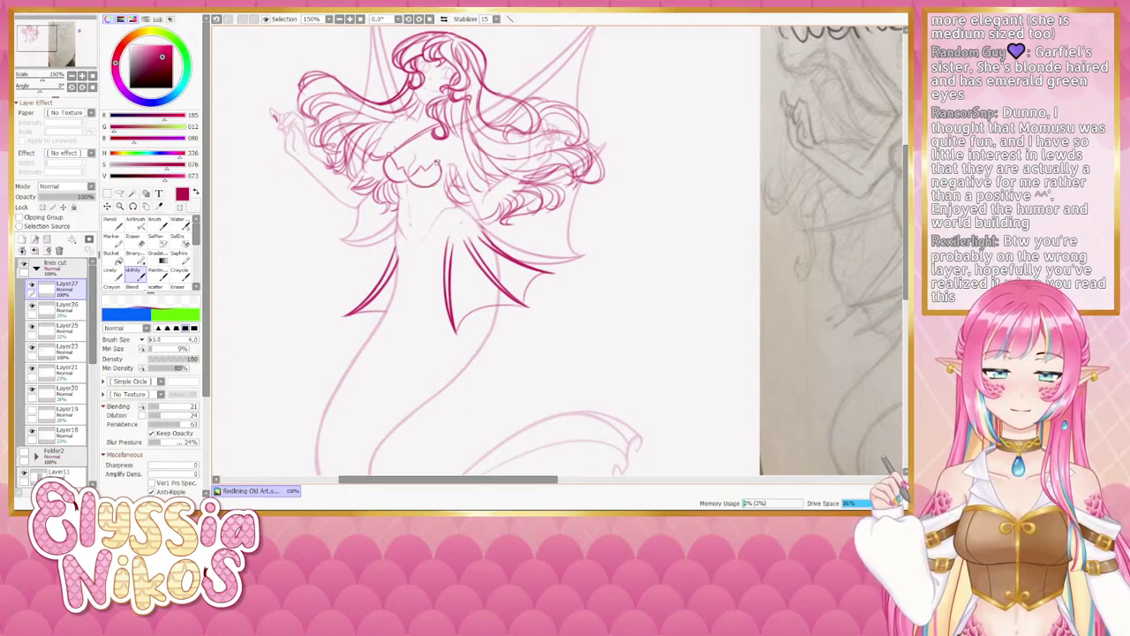
Add a side band from the bikini top's cup towards the hair and check the top at 100% zoom.
{"action": "left_click_drag", "start_coordinate": [439, 163], "coordinate": [491, 164]}
{"action": "key", "text": "ctrl+z"}
{"action": "key", "text": "ctrl+z"}
{"action": "key", "text": "ctrl+z"}
{"action": "key", "text": "ctrl+z"}
{"action": "key", "text": "ctrl+z"}
{"action": "key", "text": "ctrl+z"}
{"action": "key", "text": "ctrl+z"}
{"action": "key", "text": "ctrl+z"}
{"action": "key", "text": "ctrl+z"}
{"action": "key", "text": "ctrl+z"}
{"action": "key", "text": "ctrl+z"}
{"action": "key", "text": "ctrl+z"}
{"action": "key", "text": "ctrl+z"}
{"action": "key", "text": "ctrl+z"}
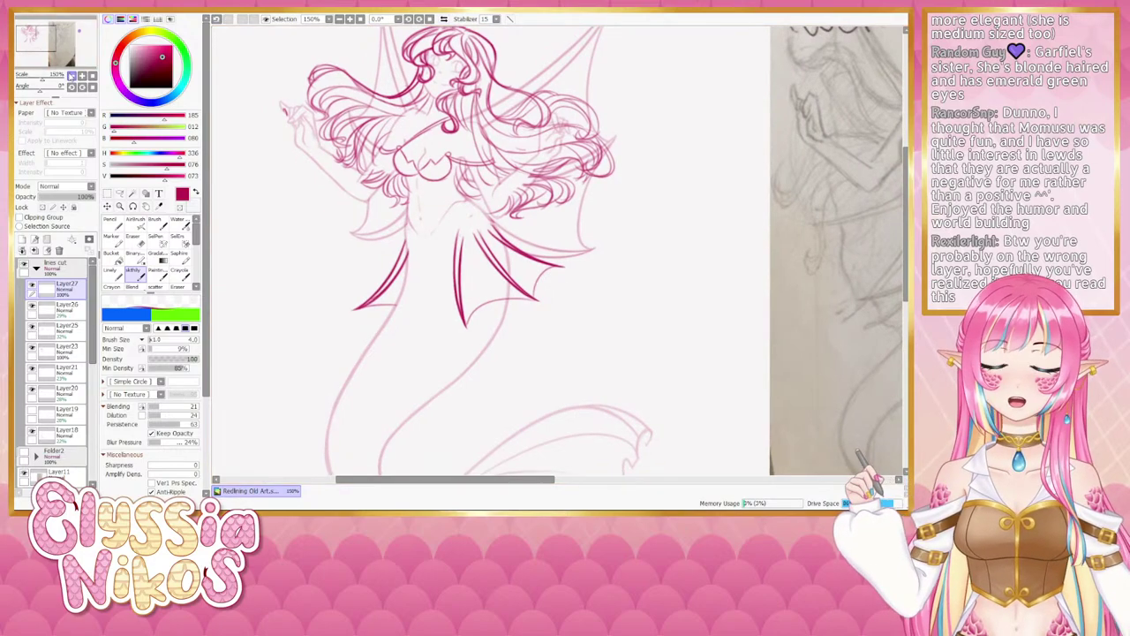
{"action": "left_click", "coordinate": [71, 76]}
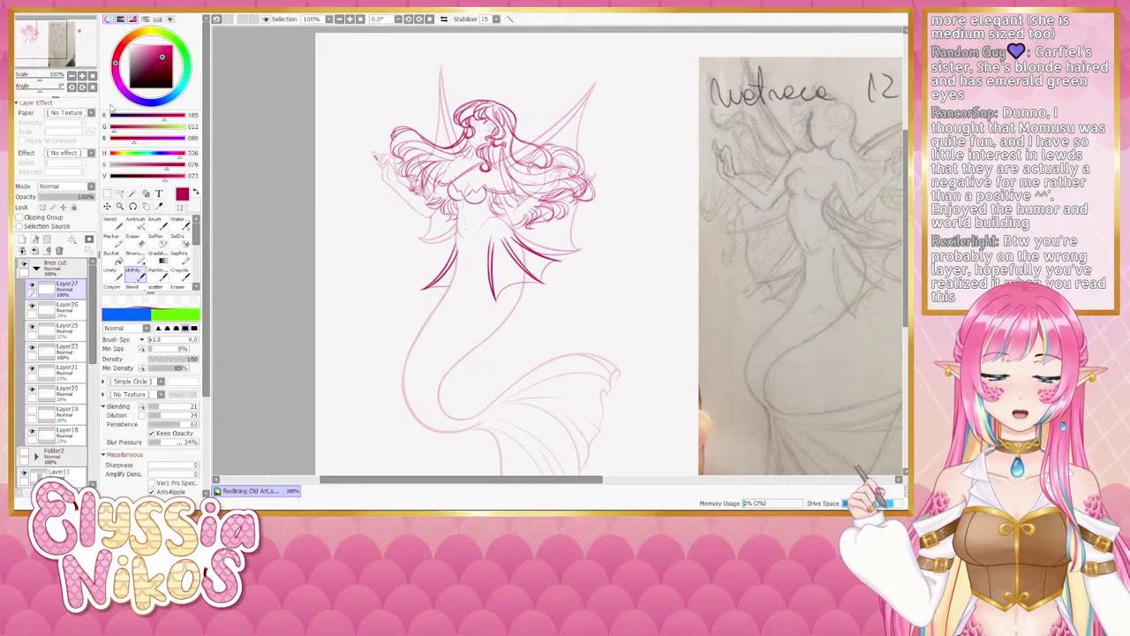
{"action": "left_click_drag", "start_coordinate": [310, 191], "coordinate": [285, 189]}
{"action": "left_click", "coordinate": [82, 77]}
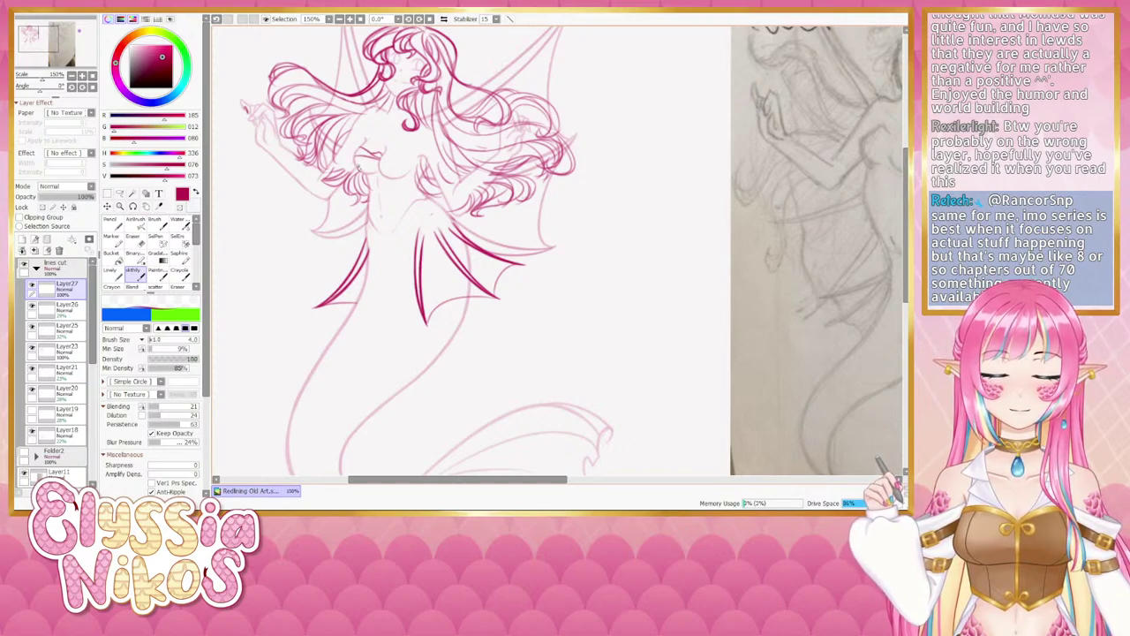
Start a new twisted bandeau top on Layer27 with small curved loops on the chest near the raised arm.
{"action": "left_click_drag", "start_coordinate": [357, 161], "coordinate": [382, 175]}
{"action": "key", "text": "ctrl+z"}
{"action": "key", "text": "ctrl+z"}
{"action": "key", "text": "ctrl+z"}
{"action": "key", "text": "ctrl+z"}
{"action": "key", "text": "ctrl+z"}
{"action": "key", "text": "ctrl+z"}
{"action": "key", "text": "ctrl+z"}
{"action": "key", "text": "ctrl+z"}
{"action": "key", "text": "ctrl+z"}
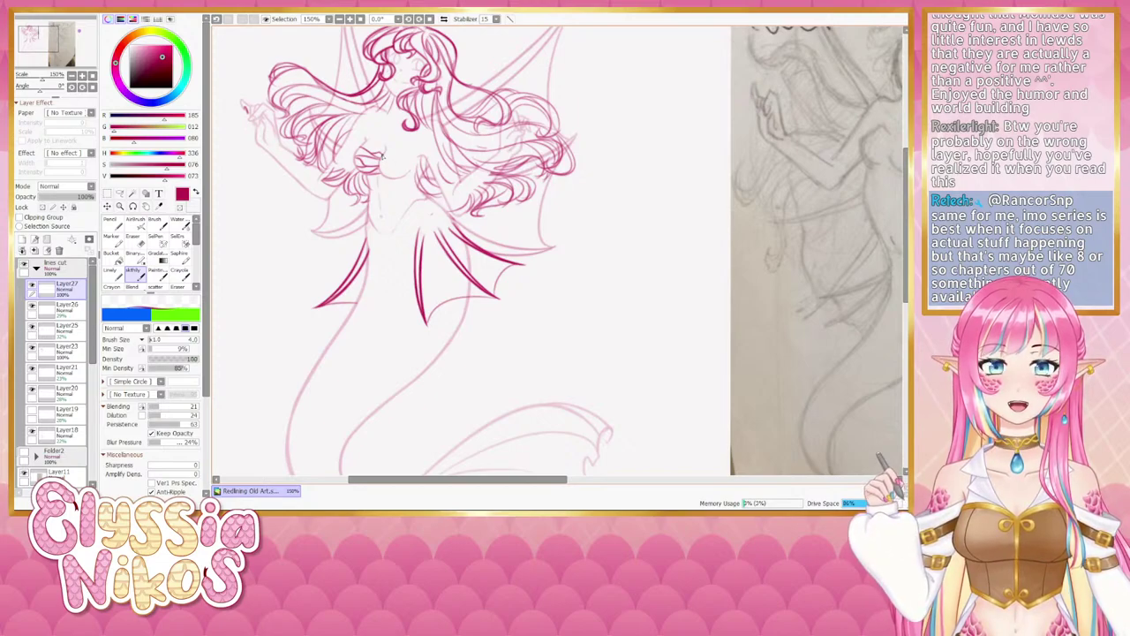
Extend the bandeau's wavy upper strand across the chest to the hair on the far side, redoing uneven strokes.
{"action": "left_click_drag", "start_coordinate": [384, 155], "coordinate": [406, 165]}
{"action": "key", "text": "ctrl+z"}
{"action": "key", "text": "ctrl+z"}
{"action": "key", "text": "ctrl+z"}
{"action": "key", "text": "ctrl+z"}
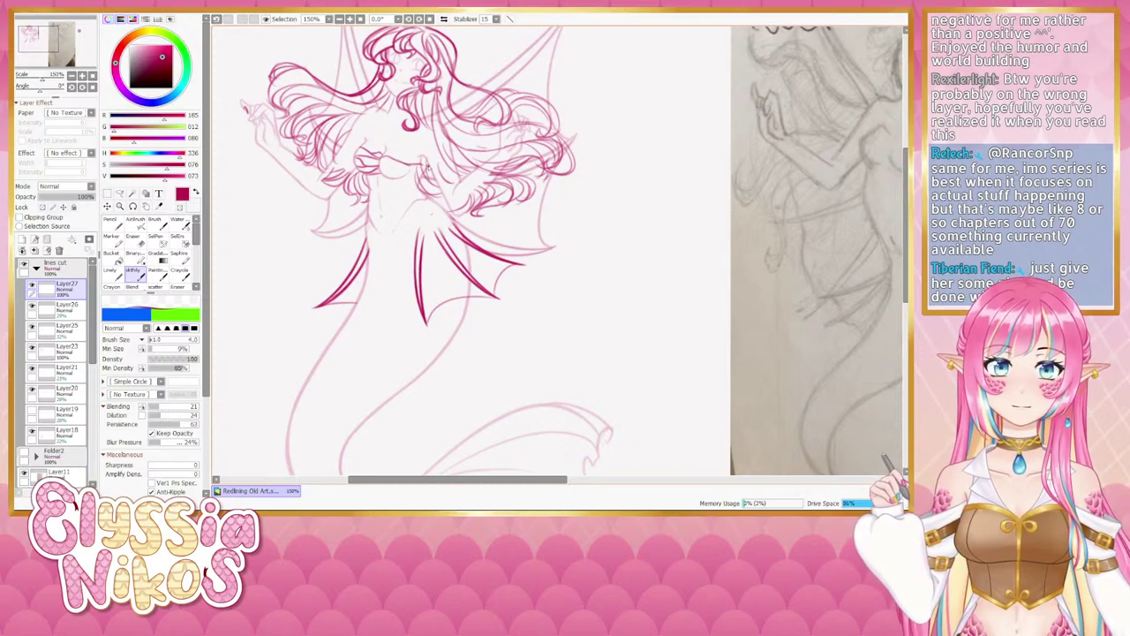
{"action": "key", "text": "ctrl+z"}
{"action": "left_click_drag", "start_coordinate": [401, 161], "coordinate": [397, 159]}
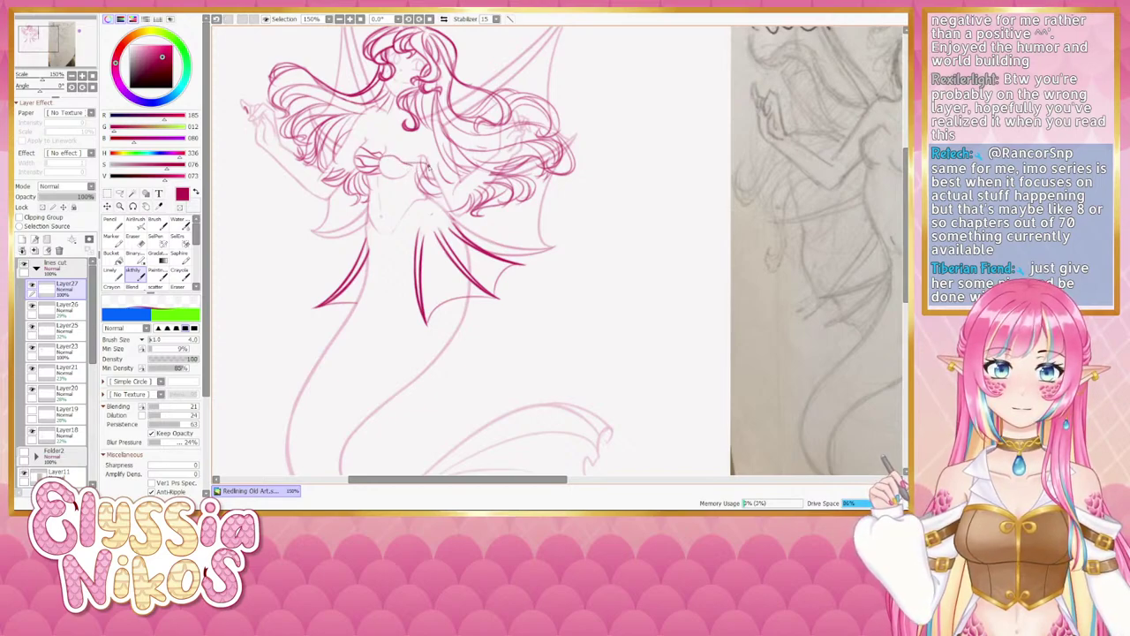
{"action": "key", "text": "ctrl+z"}
{"action": "left_click_drag", "start_coordinate": [426, 165], "coordinate": [424, 170]}
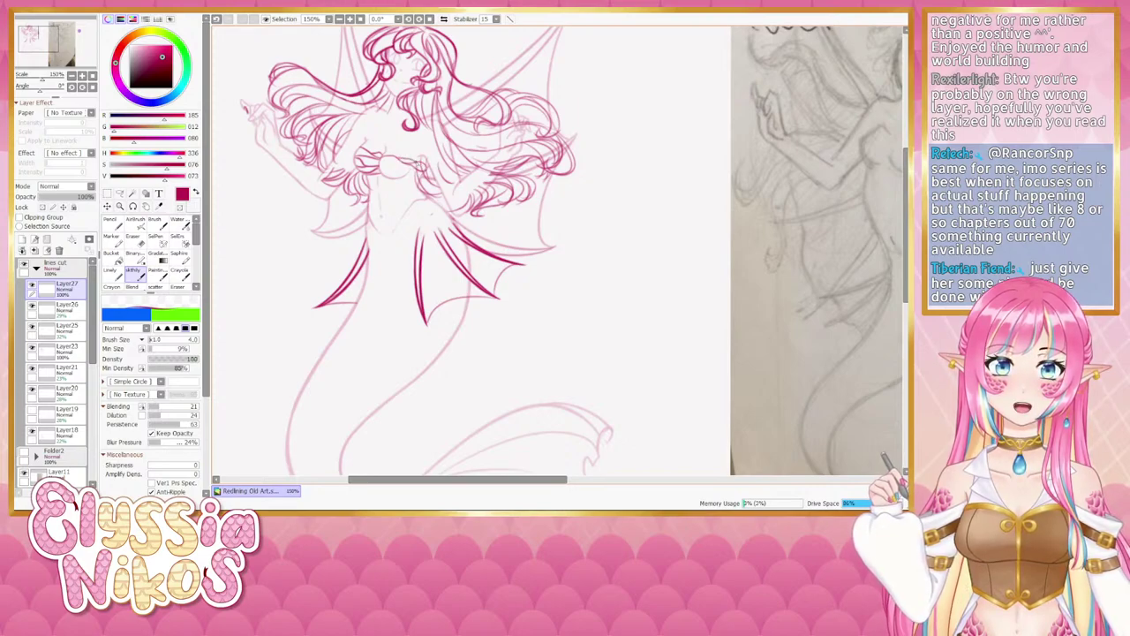
{"action": "key", "text": "ctrl+z"}
{"action": "mouse_move", "coordinate": [410, 162]}
{"action": "left_mouse_down"}
{"action": "mouse_move", "coordinate": [388, 157]}
{"action": "mouse_move", "coordinate": [400, 163]}
{"action": "left_mouse_up"}
{"action": "key", "text": "ctrl+z"}
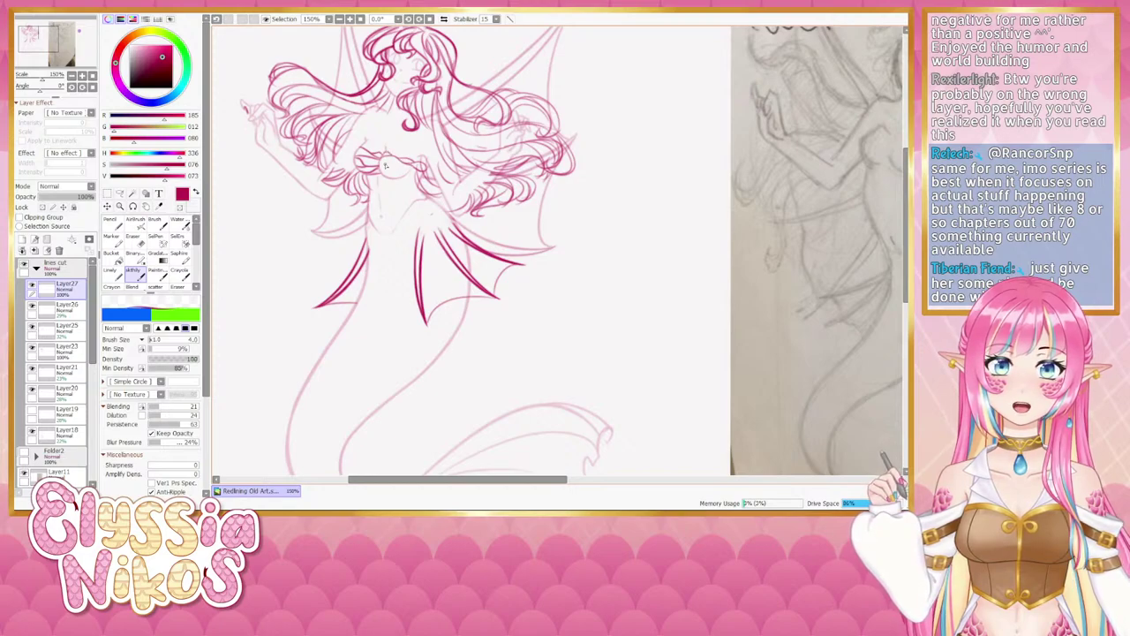
{"action": "key", "text": "ctrl+z"}
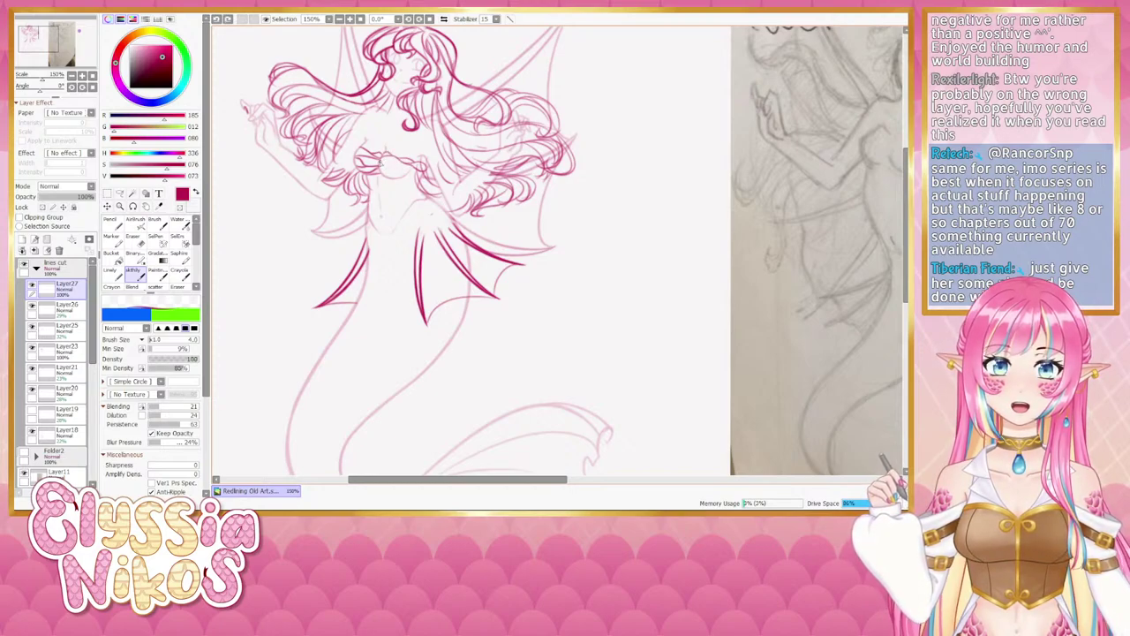
Draw the lower interlacing strands of the bandeau so the band reads as a braid across the chest.
{"action": "left_click_drag", "start_coordinate": [398, 164], "coordinate": [423, 178]}
{"action": "key", "text": "ctrl+z"}
{"action": "key", "text": "ctrl+z"}
{"action": "key", "text": "ctrl+z"}
{"action": "key", "text": "ctrl+z"}
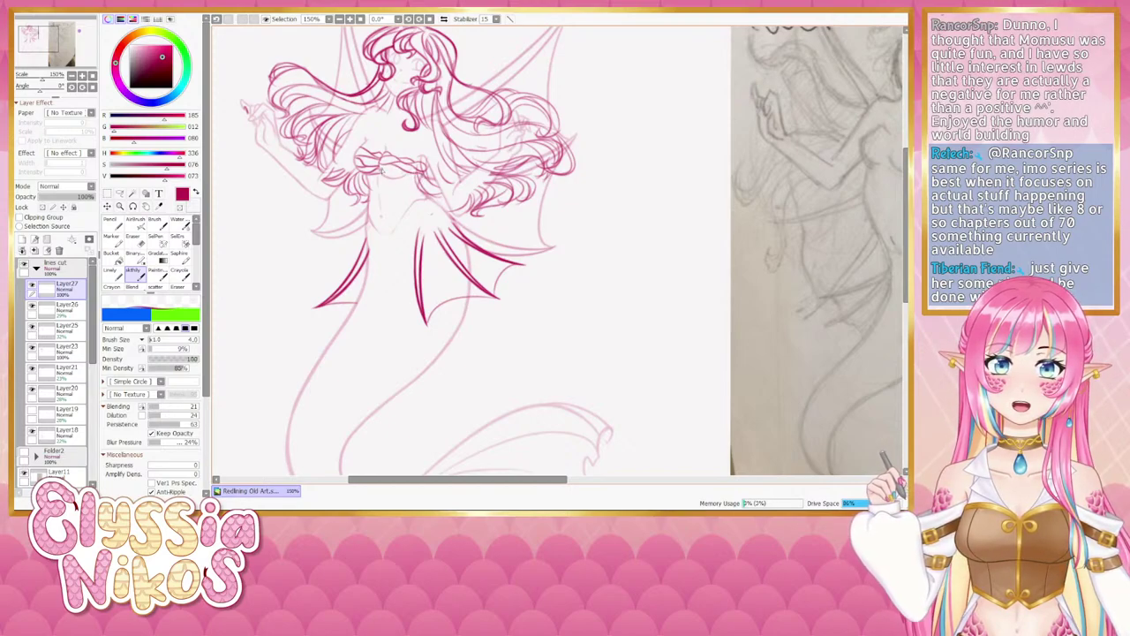
{"action": "key", "text": "ctrl+z"}
{"action": "mouse_move", "coordinate": [382, 155]}
{"action": "left_mouse_down"}
{"action": "mouse_move", "coordinate": [382, 173]}
{"action": "mouse_move", "coordinate": [407, 177]}
{"action": "left_mouse_up"}
{"action": "key", "text": "ctrl+z"}
{"action": "key", "text": "ctrl+z"}
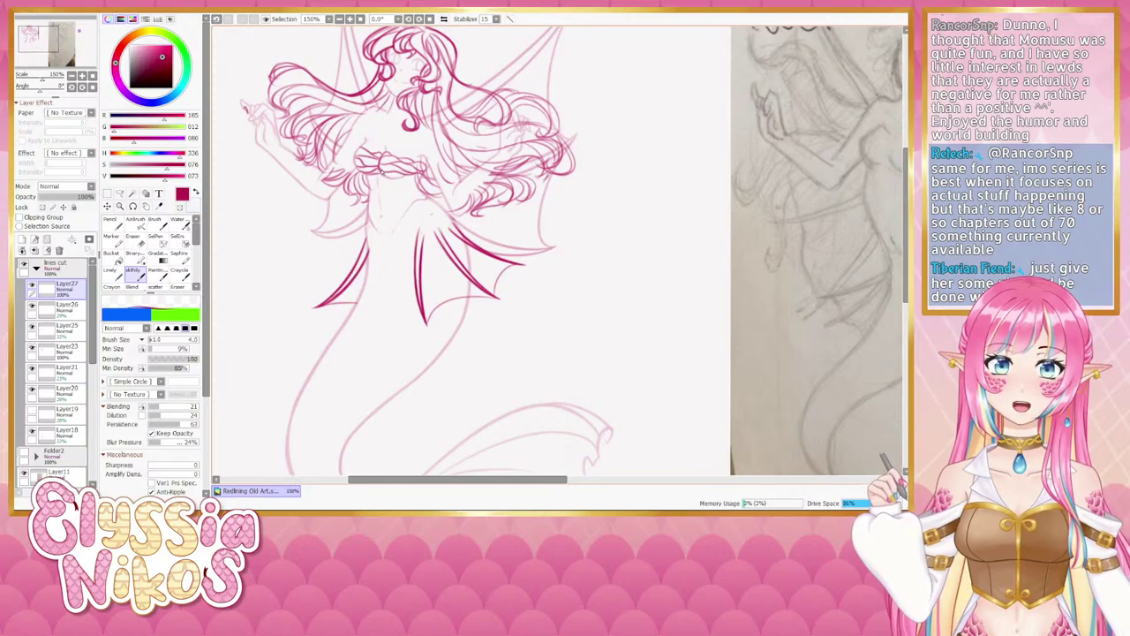
Refine the lower edge of the braided bandeau below the bust on Layer27.
{"action": "key", "text": "ctrl+z"}
{"action": "left_click_drag", "start_coordinate": [382, 169], "coordinate": [396, 180]}
{"action": "key", "text": "ctrl+z"}
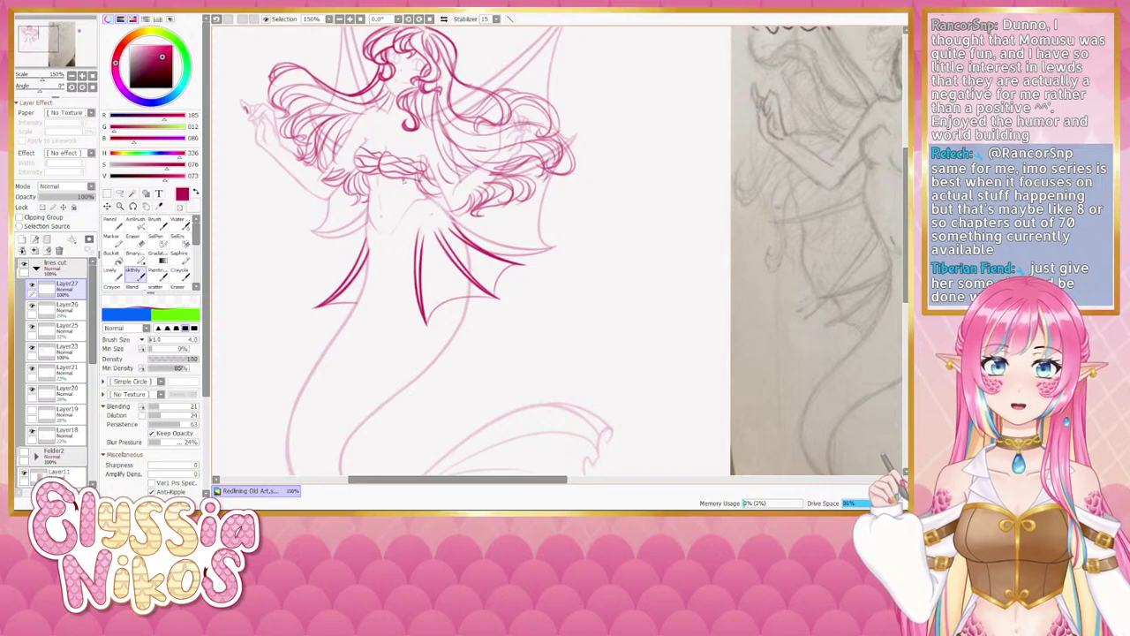
{"action": "key", "text": "ctrl+z"}
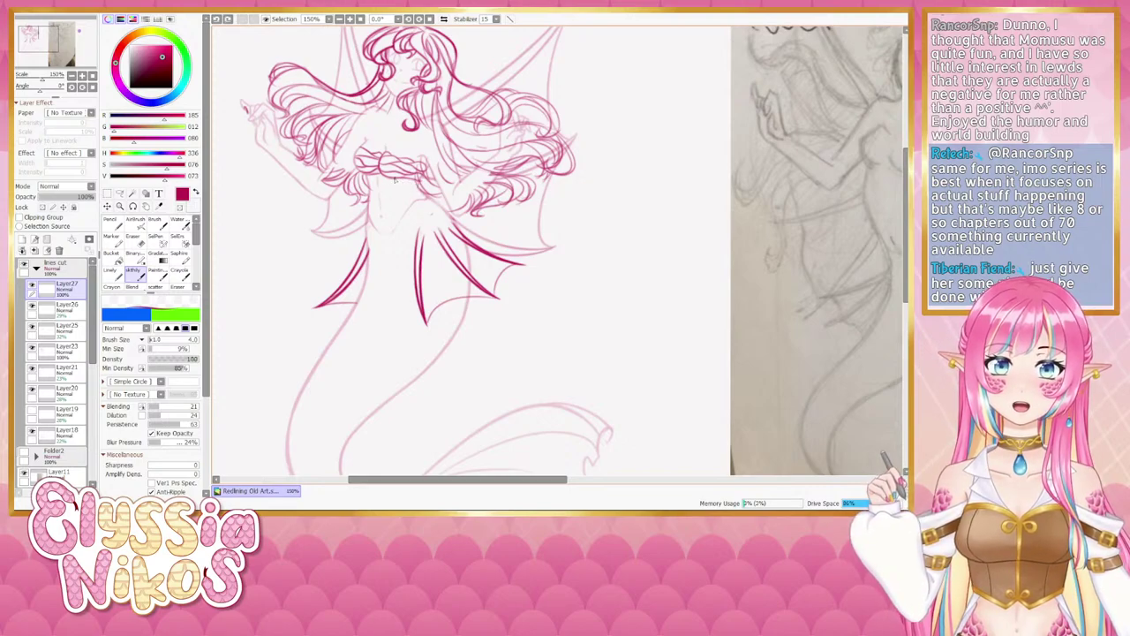
{"action": "left_click_drag", "start_coordinate": [397, 181], "coordinate": [422, 183]}
{"action": "key", "text": "ctrl+z"}
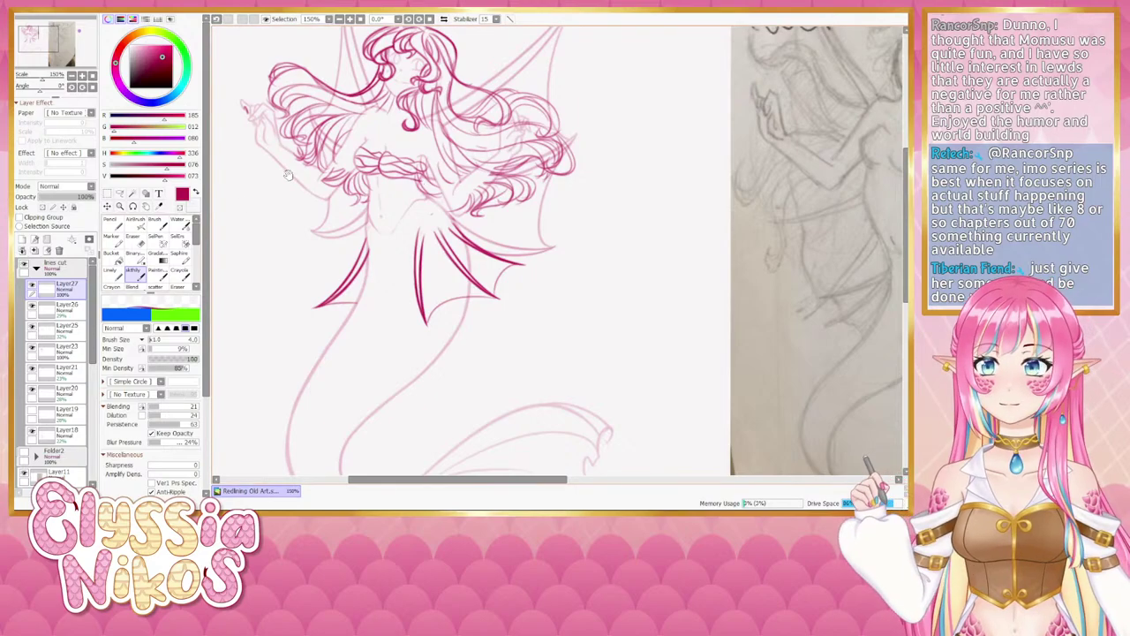
Examine the mermaid with her braided bandeau at 75% and 150% zoom beside the pencil sketch.
{"action": "left_click_drag", "start_coordinate": [247, 197], "coordinate": [256, 239]}
{"action": "left_click", "coordinate": [82, 76]}
{"action": "left_click", "coordinate": [81, 77]}
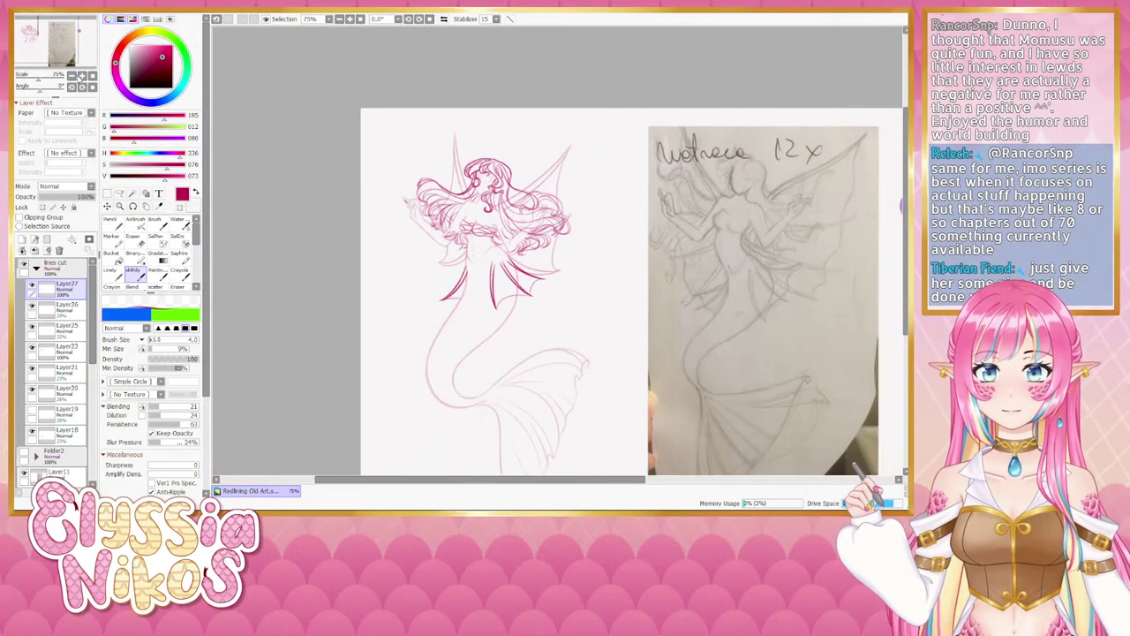
{"action": "left_click", "coordinate": [82, 76]}
{"action": "left_click", "coordinate": [82, 76]}
{"action": "left_click_drag", "start_coordinate": [239, 198], "coordinate": [197, 194]}
{"action": "left_click_drag", "start_coordinate": [306, 202], "coordinate": [314, 218]}
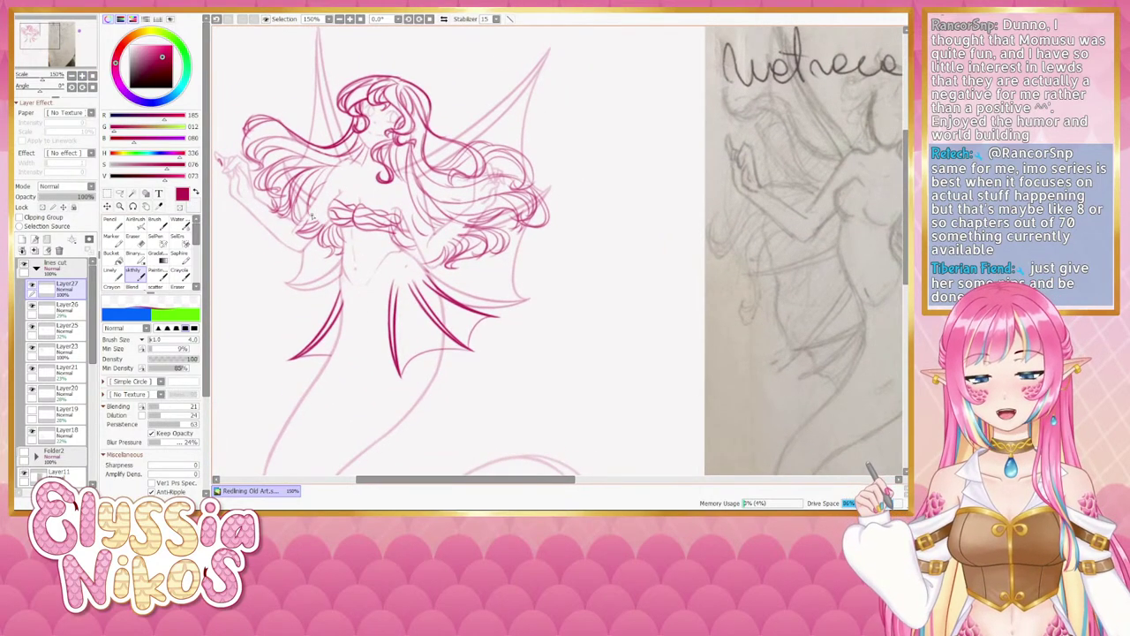
{"action": "mouse_move", "coordinate": [570, 161]}
{"action": "left_mouse_down"}
{"action": "mouse_move", "coordinate": [436, 193]}
{"action": "mouse_move", "coordinate": [288, 189]}
{"action": "mouse_move", "coordinate": [546, 166]}
{"action": "left_mouse_up"}
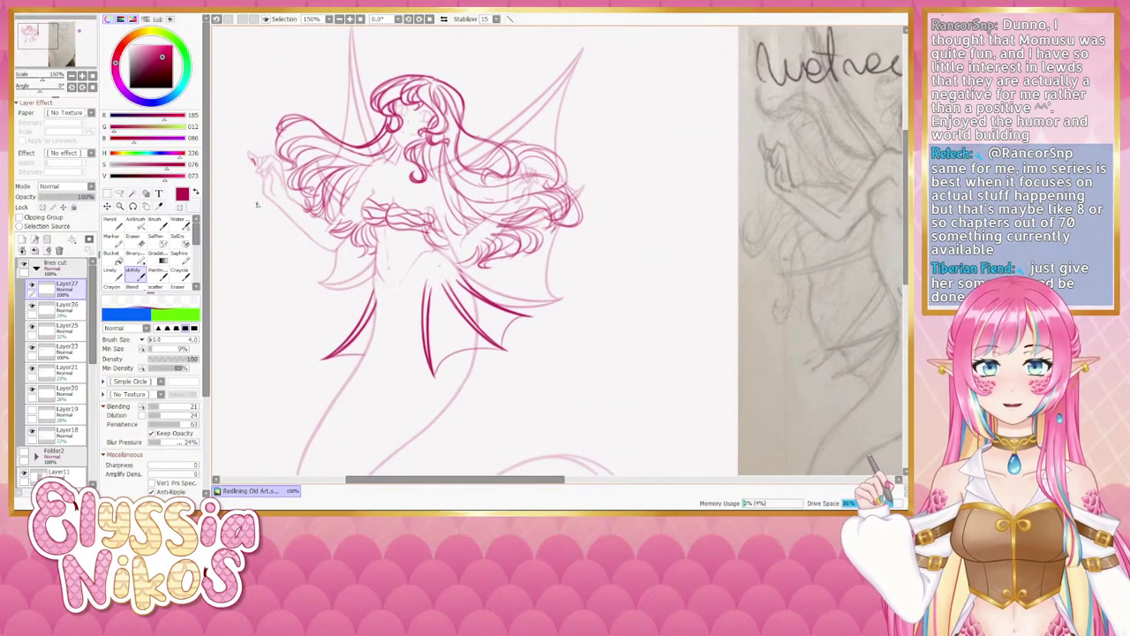
Rework the hair lock running from the neck towards the raised hand on Layer23 with the size 3 eraser and size 4 brush.
{"action": "left_click", "coordinate": [79, 352]}
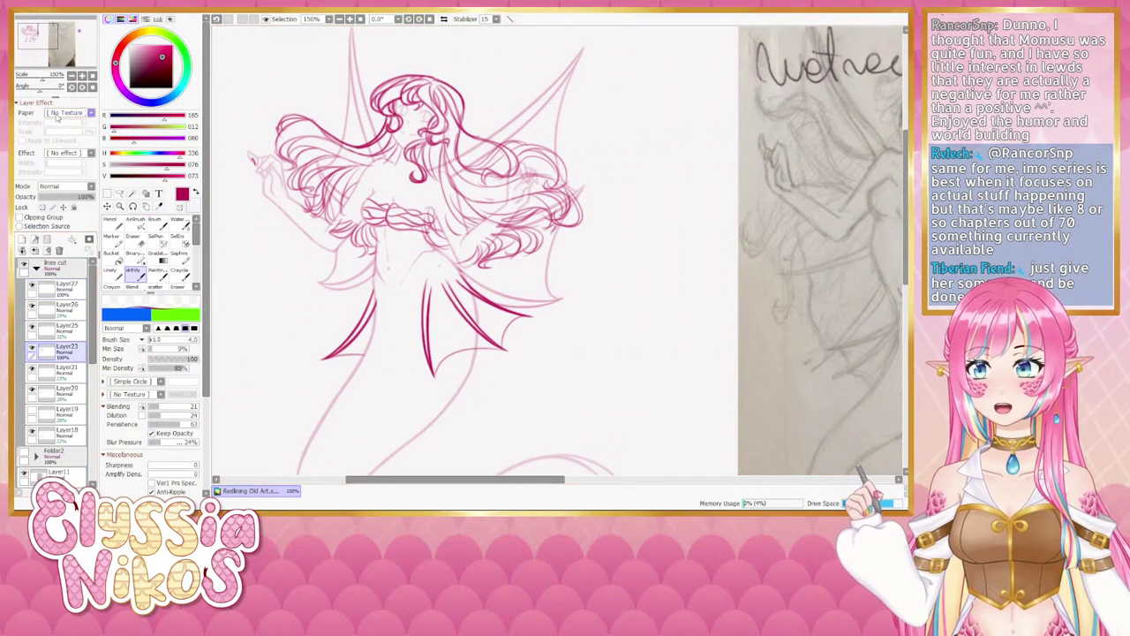
{"action": "left_click_drag", "start_coordinate": [40, 91], "coordinate": [38, 92]}
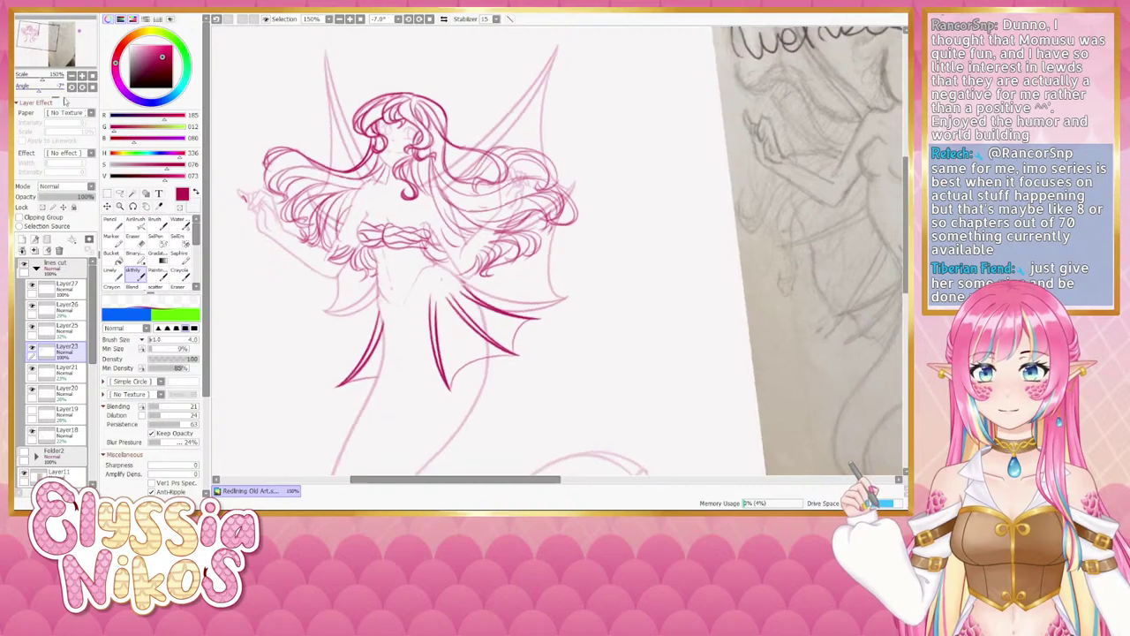
{"action": "left_click", "coordinate": [141, 242]}
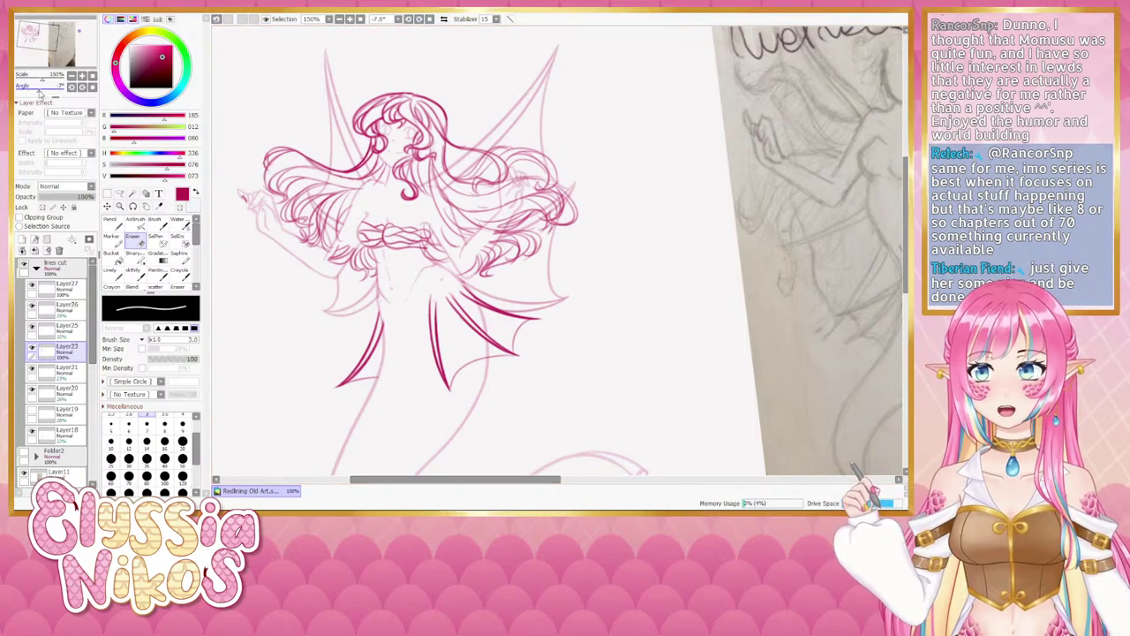
{"action": "left_click_drag", "start_coordinate": [42, 86], "coordinate": [33, 95]}
{"action": "mouse_move", "coordinate": [369, 368]}
{"action": "left_mouse_down"}
{"action": "mouse_move", "coordinate": [378, 214]}
{"action": "mouse_move", "coordinate": [377, 225]}
{"action": "left_mouse_up"}
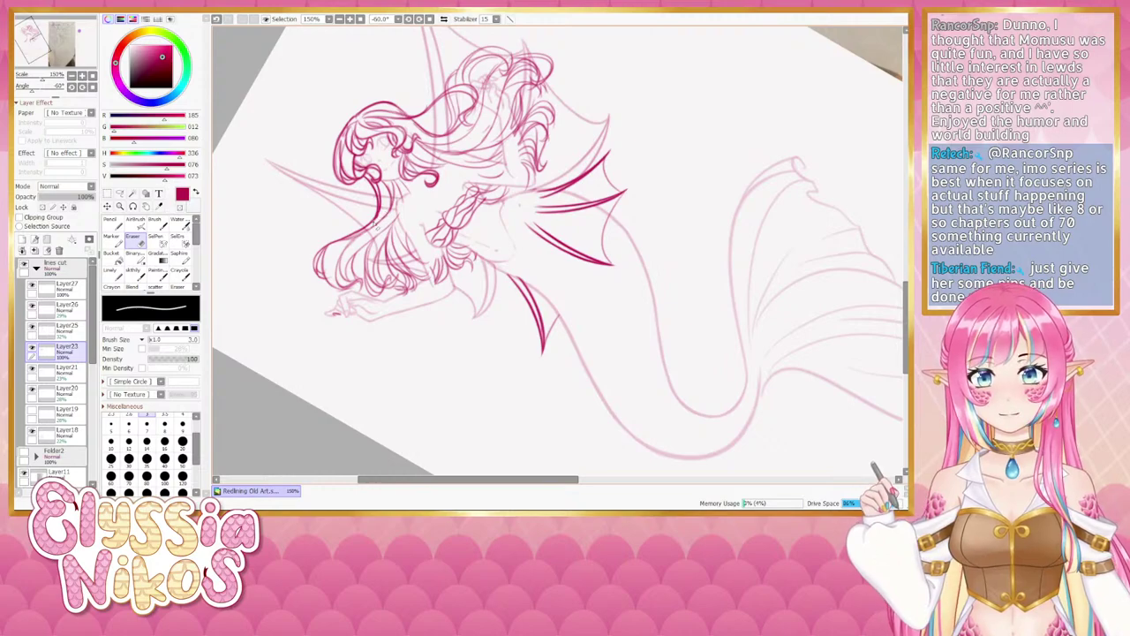
{"action": "key", "text": "ctrl+z"}
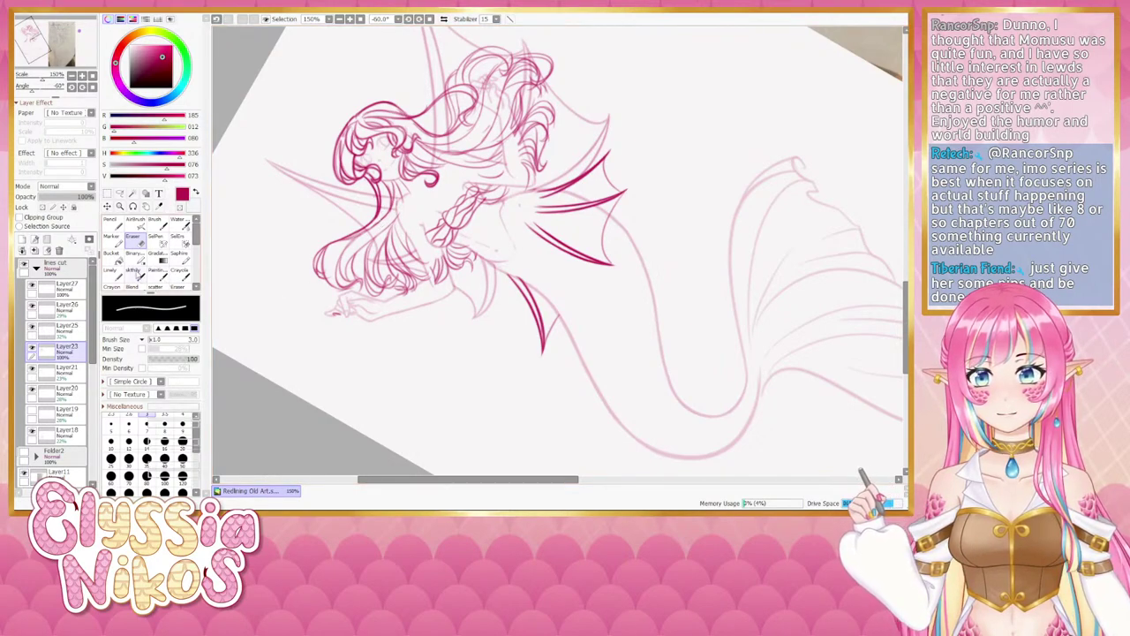
{"action": "left_click", "coordinate": [134, 272]}
{"action": "mouse_move", "coordinate": [385, 213]}
{"action": "left_mouse_down"}
{"action": "mouse_move", "coordinate": [320, 256]}
{"action": "mouse_move", "coordinate": [330, 258]}
{"action": "left_mouse_up"}
{"action": "key", "text": "ctrl+z"}
{"action": "key", "text": "ctrl+z"}
{"action": "key", "text": "ctrl+z"}
{"action": "key", "text": "ctrl+z"}
{"action": "key", "text": "ctrl+z"}
{"action": "key", "text": "ctrl+z"}
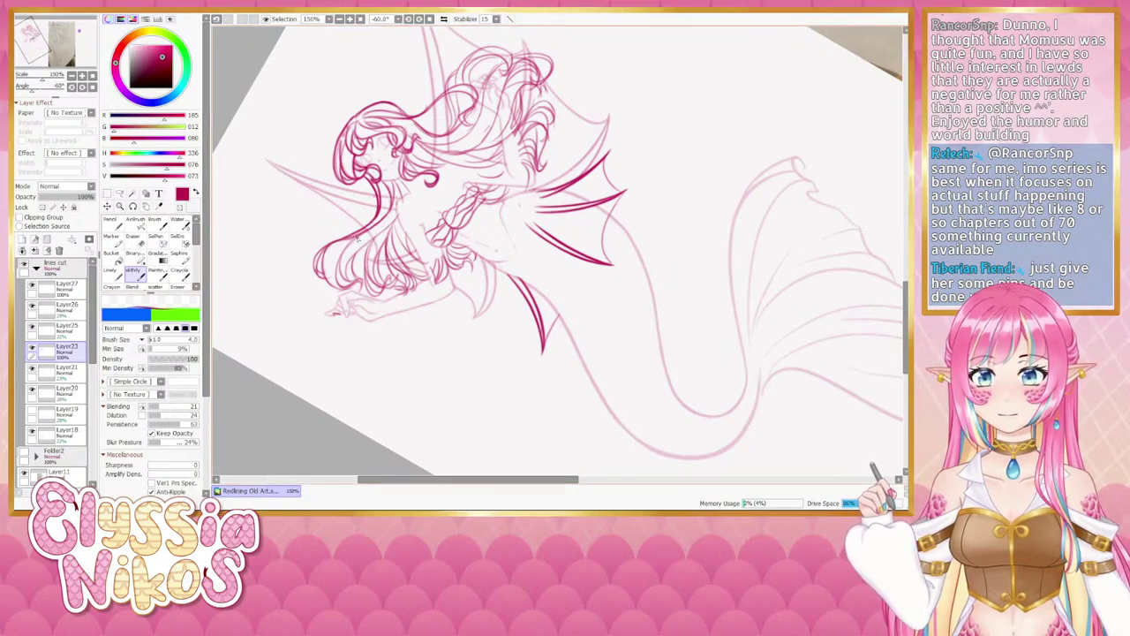
Redraw a strand line along the hair lock below the neck on Layer23 with the size 4 brush.
{"action": "left_click", "coordinate": [132, 237]}
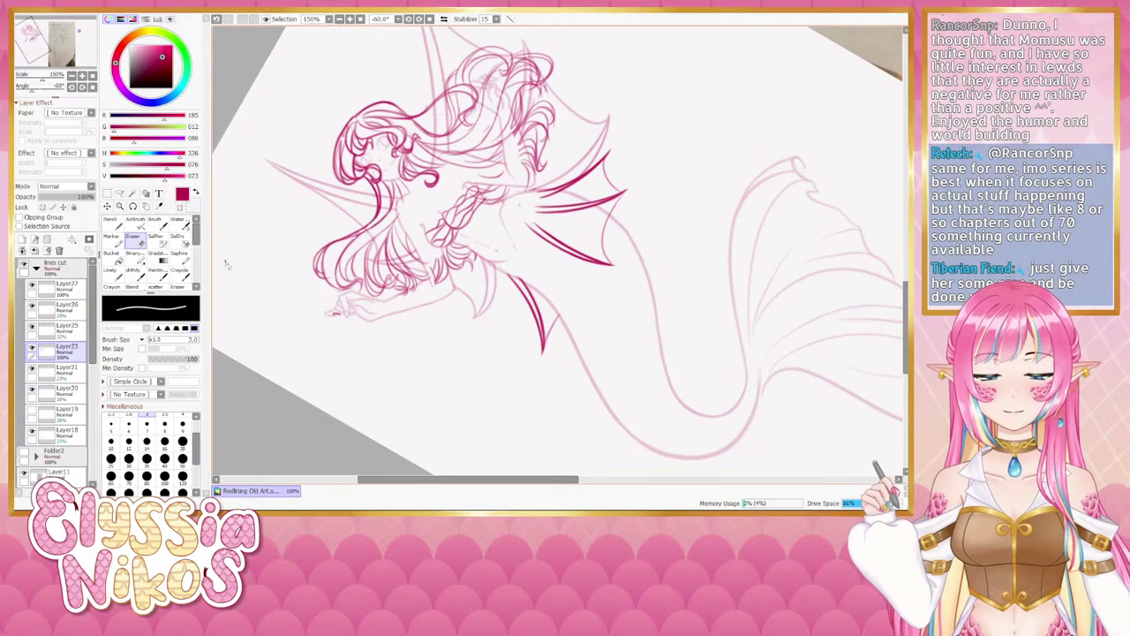
{"action": "left_click", "coordinate": [134, 270]}
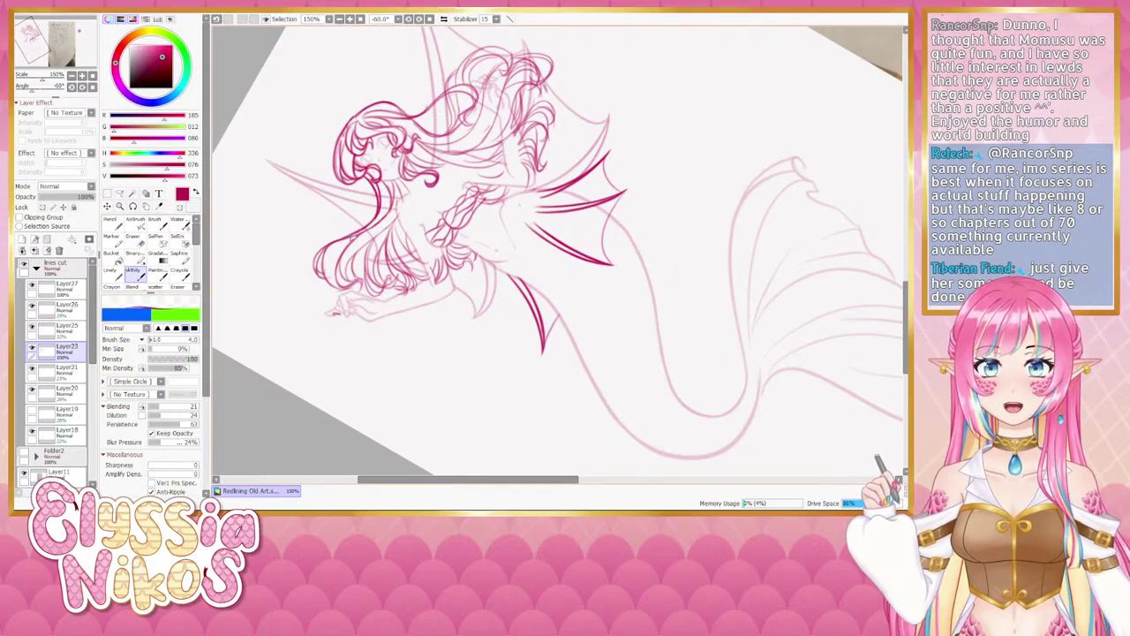
{"action": "left_click_drag", "start_coordinate": [390, 212], "coordinate": [353, 240]}
{"action": "key", "text": "ctrl+z"}
{"action": "key", "text": "ctrl+z"}
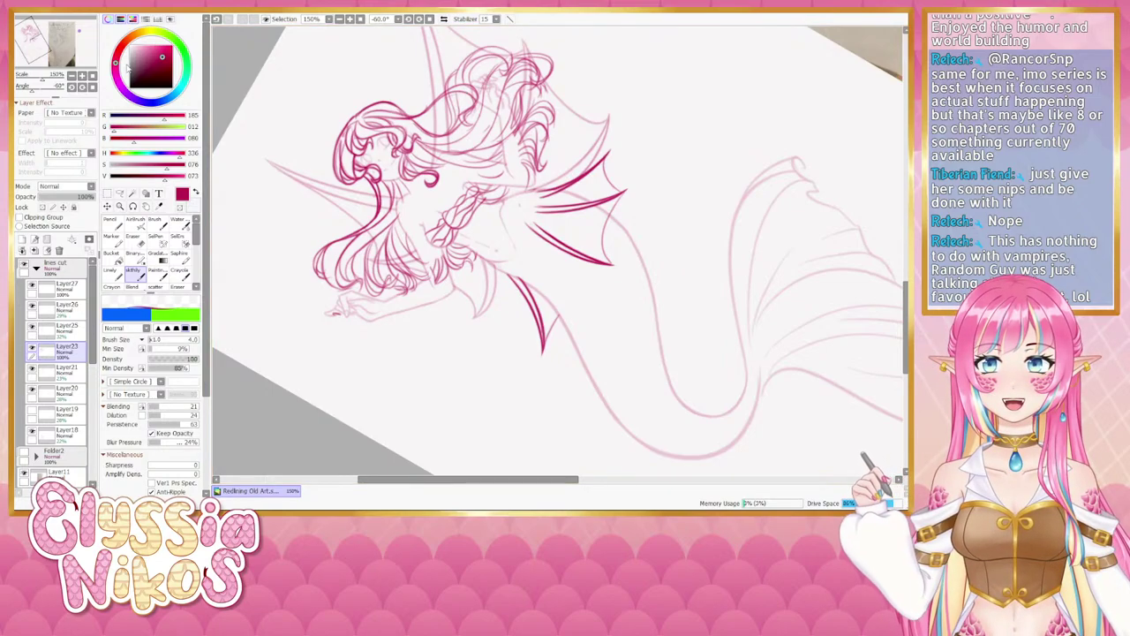
Trim stray hair lines beside the face on Layer23 with the size 3 eraser and reset the canvas rotation.
{"action": "scroll", "coordinate": [359, 210], "scroll_direction": "up", "scroll_amount": 1}
{"action": "scroll", "coordinate": [359, 210], "scroll_direction": "down", "scroll_amount": 1}
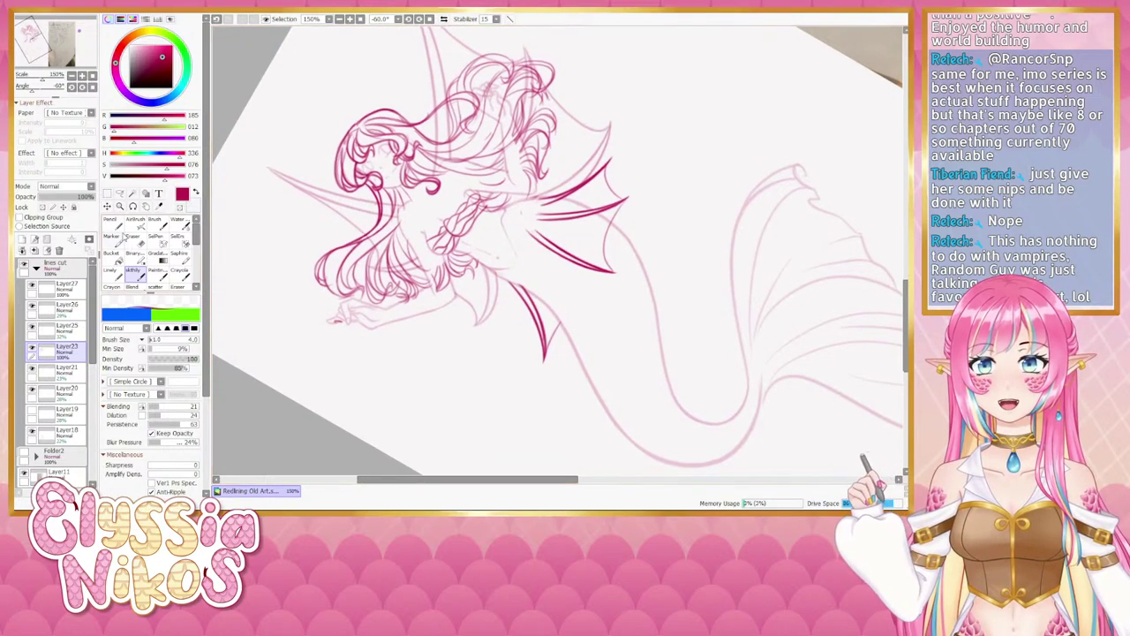
{"action": "key", "text": "e"}
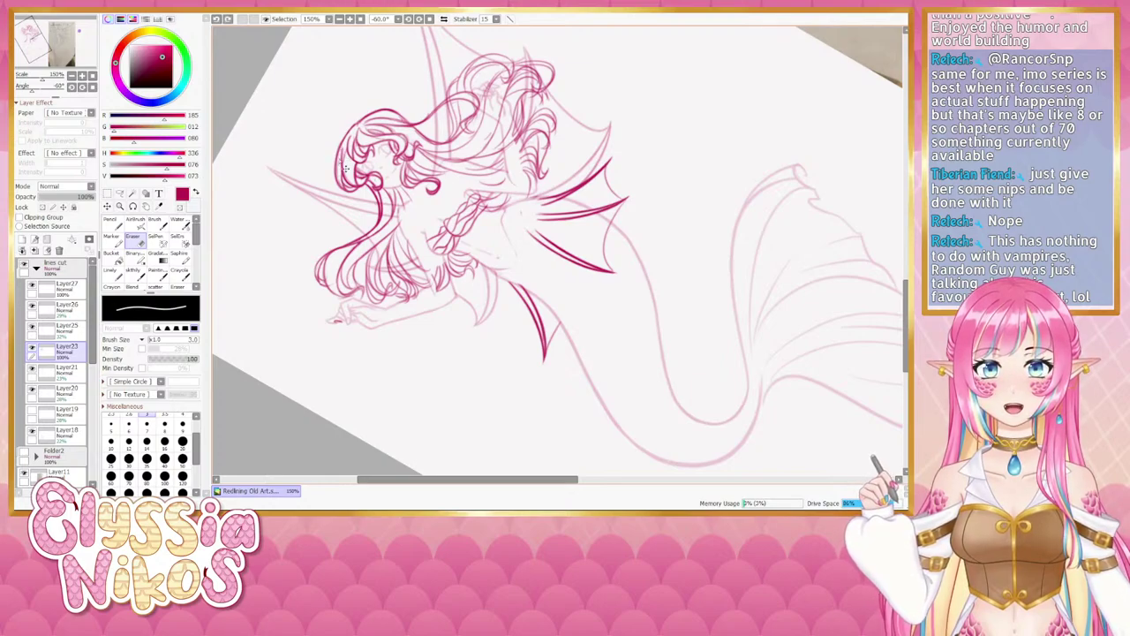
{"action": "left_click_drag", "start_coordinate": [346, 168], "coordinate": [346, 232]}
{"action": "left_click", "coordinate": [93, 87]}
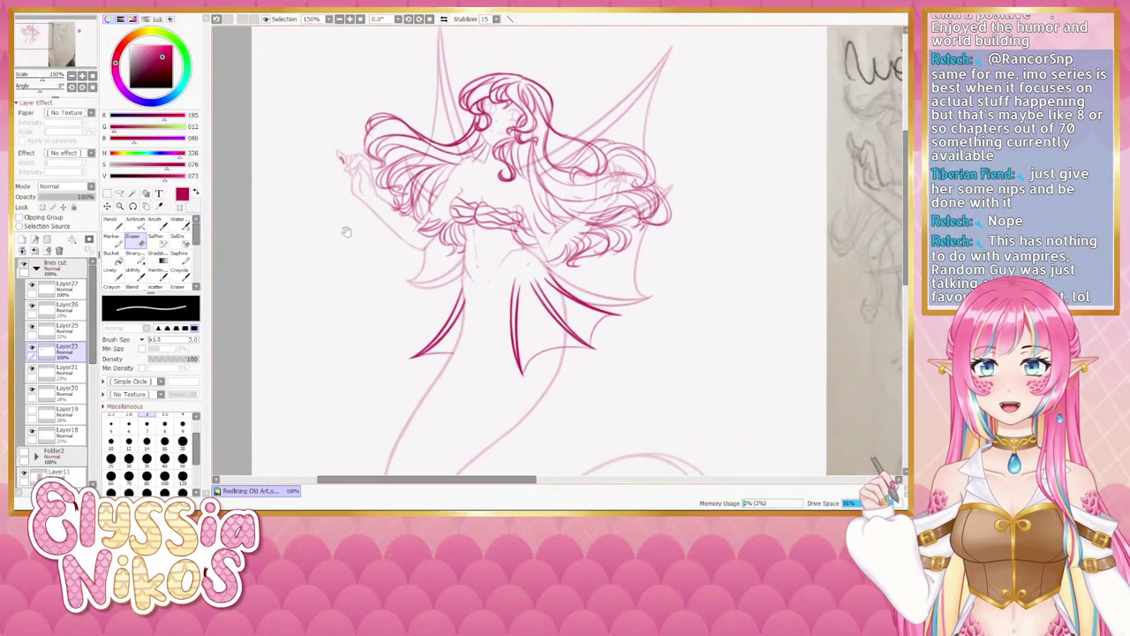
{"action": "left_click_drag", "start_coordinate": [476, 189], "coordinate": [453, 172]}
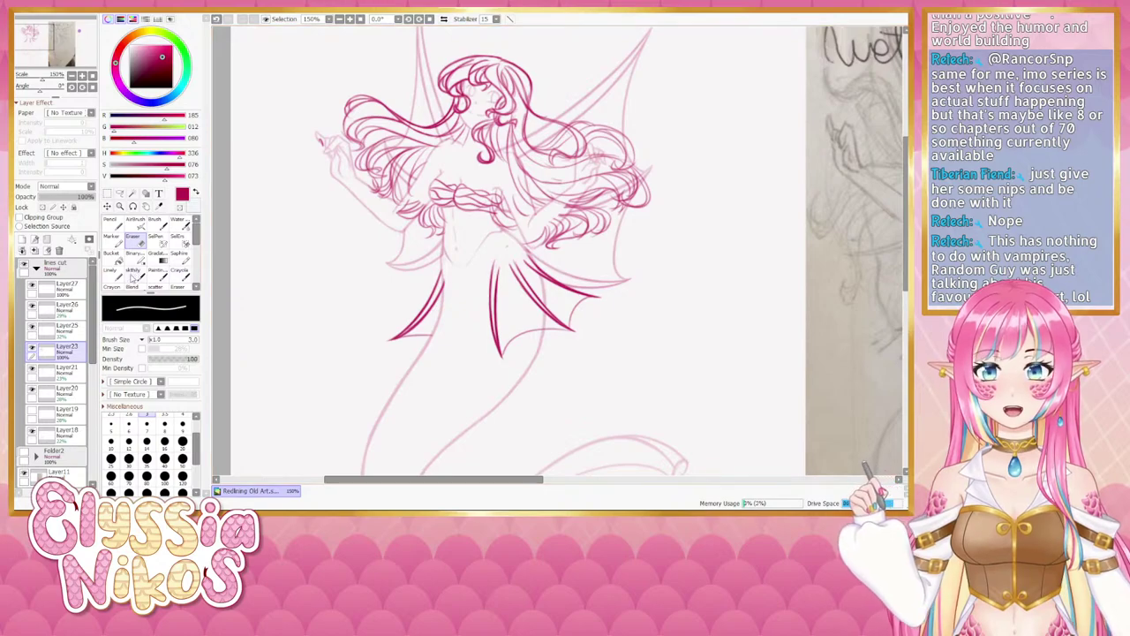
Rework a short strand line in the hair lock above the raised arm on Layer23 with the size 4 brush.
{"action": "left_click", "coordinate": [133, 275]}
{"action": "left_click_drag", "start_coordinate": [419, 157], "coordinate": [361, 163]}
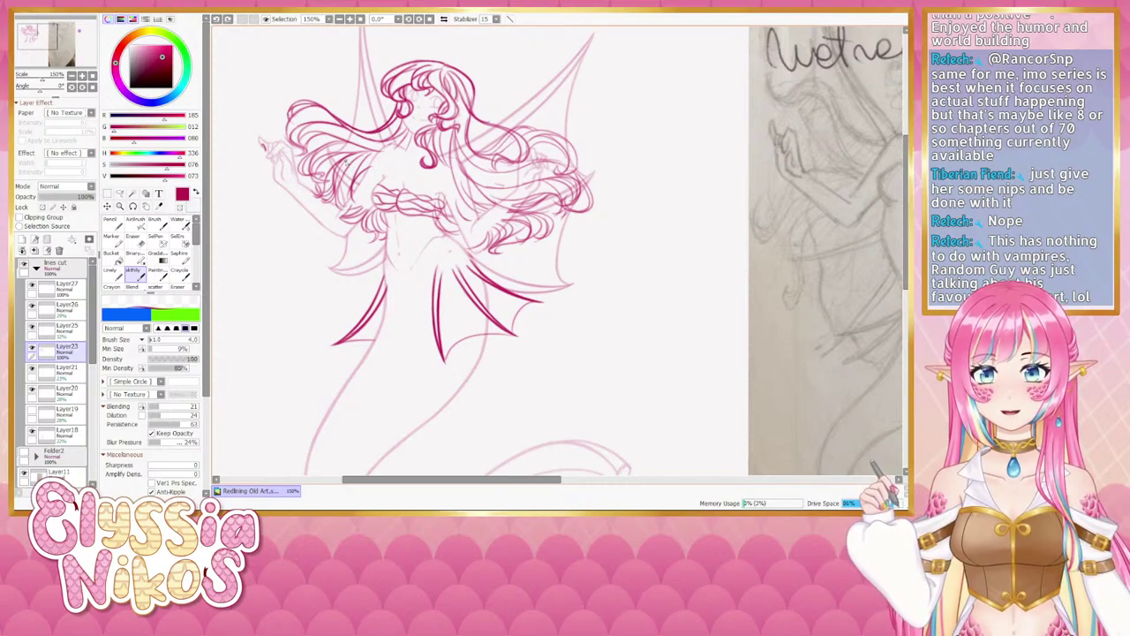
{"action": "key", "text": "ctrl+z"}
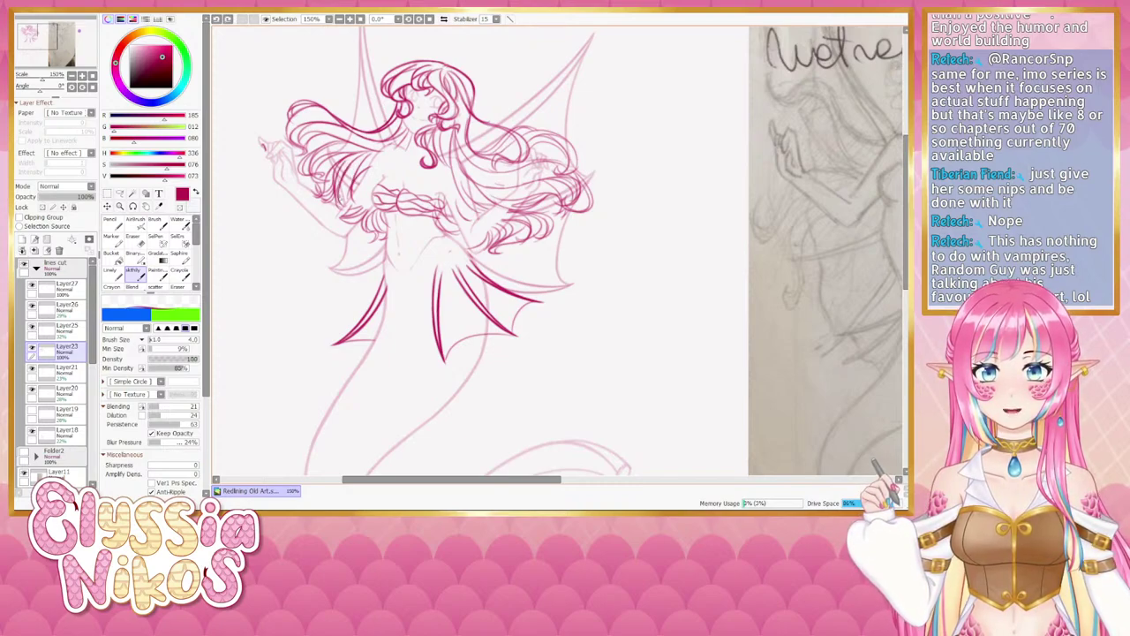
{"action": "left_click_drag", "start_coordinate": [348, 167], "coordinate": [338, 199]}
{"action": "key", "text": "ctrl+z"}
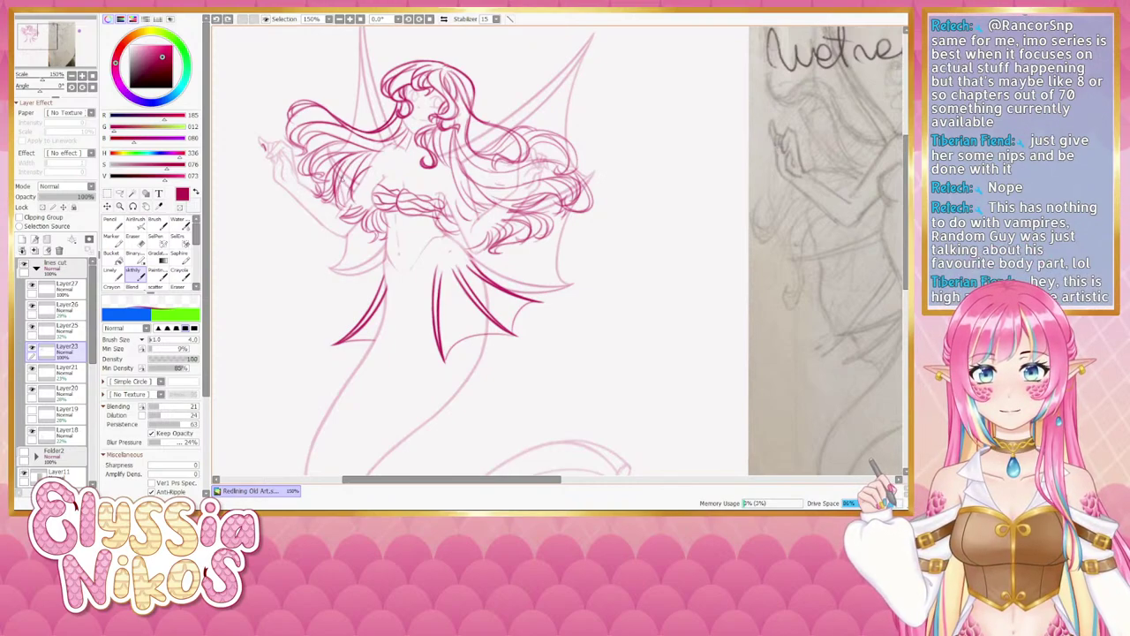
{"action": "key", "text": "ctrl+z"}
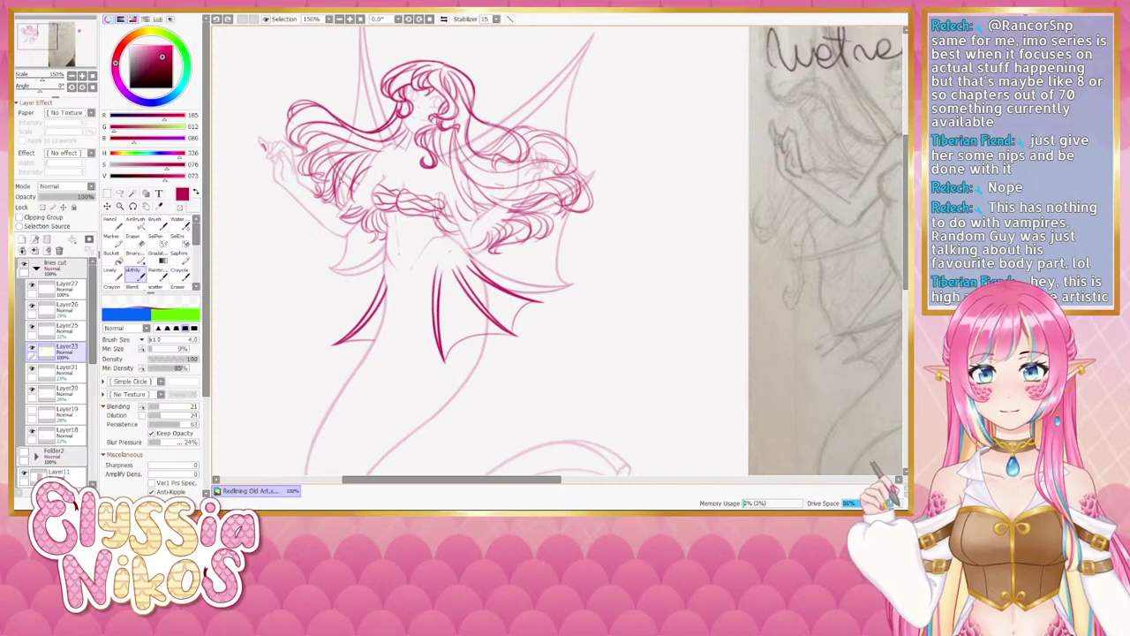
{"action": "left_click_drag", "start_coordinate": [347, 184], "coordinate": [340, 204]}
{"action": "key", "text": "ctrl+z"}
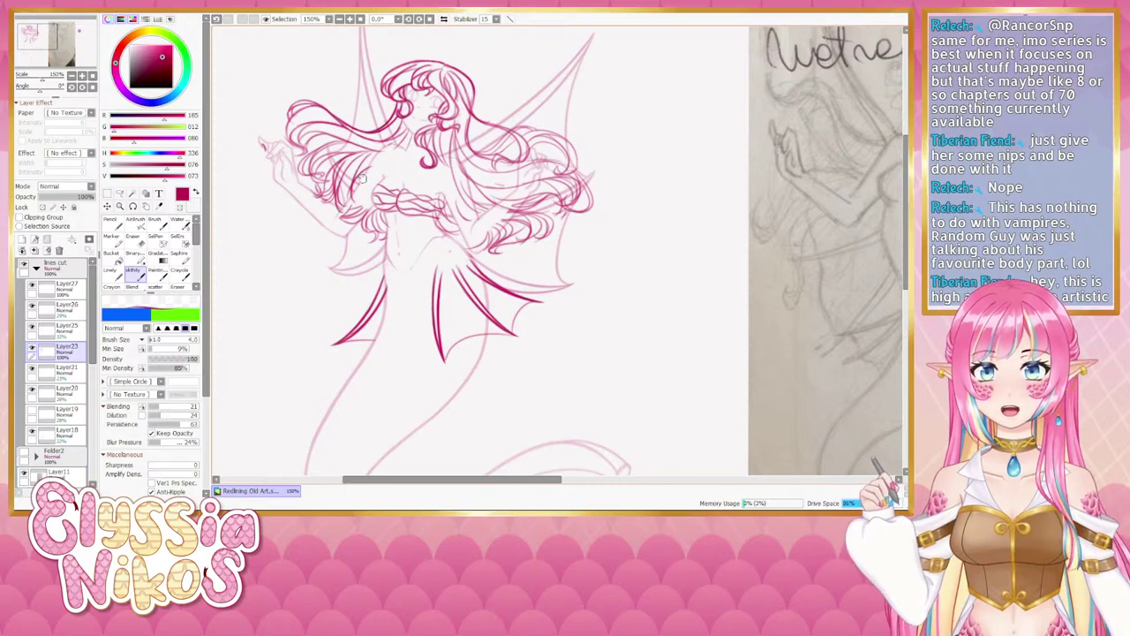
Trim stray hair line ends around the neck and shoulder on Layer23 with the size 3 eraser.
{"action": "left_click_drag", "start_coordinate": [362, 174], "coordinate": [342, 187]}
{"action": "key", "text": "e"}
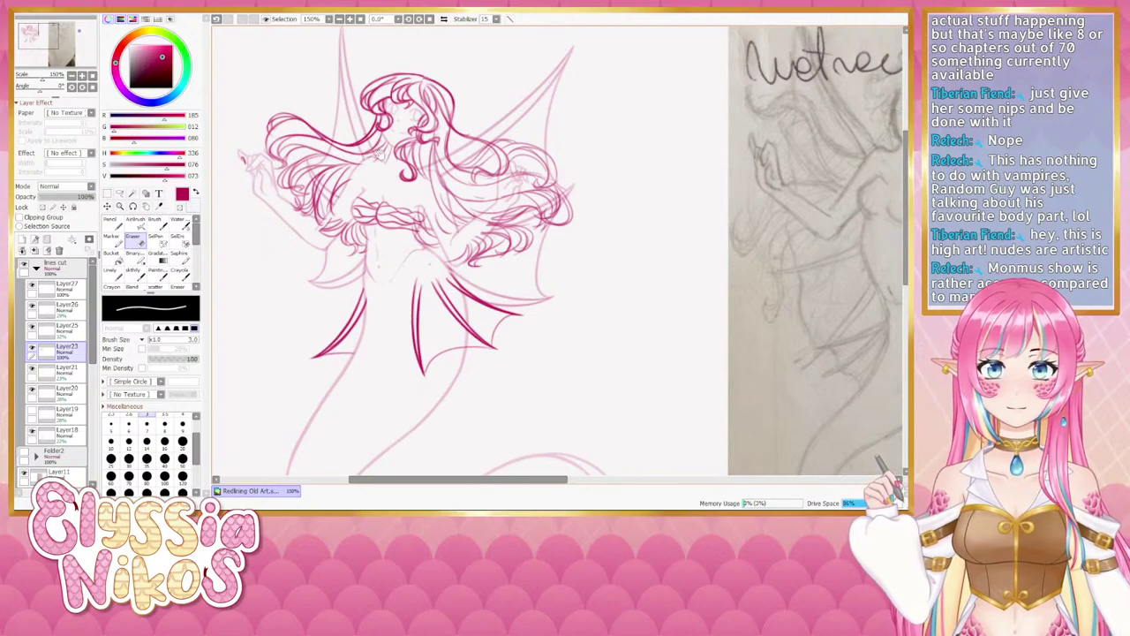
{"action": "left_click_drag", "start_coordinate": [406, 160], "coordinate": [356, 157]}
{"action": "key", "text": "ctrl+z"}
{"action": "left_click_drag", "start_coordinate": [411, 131], "coordinate": [423, 137]}
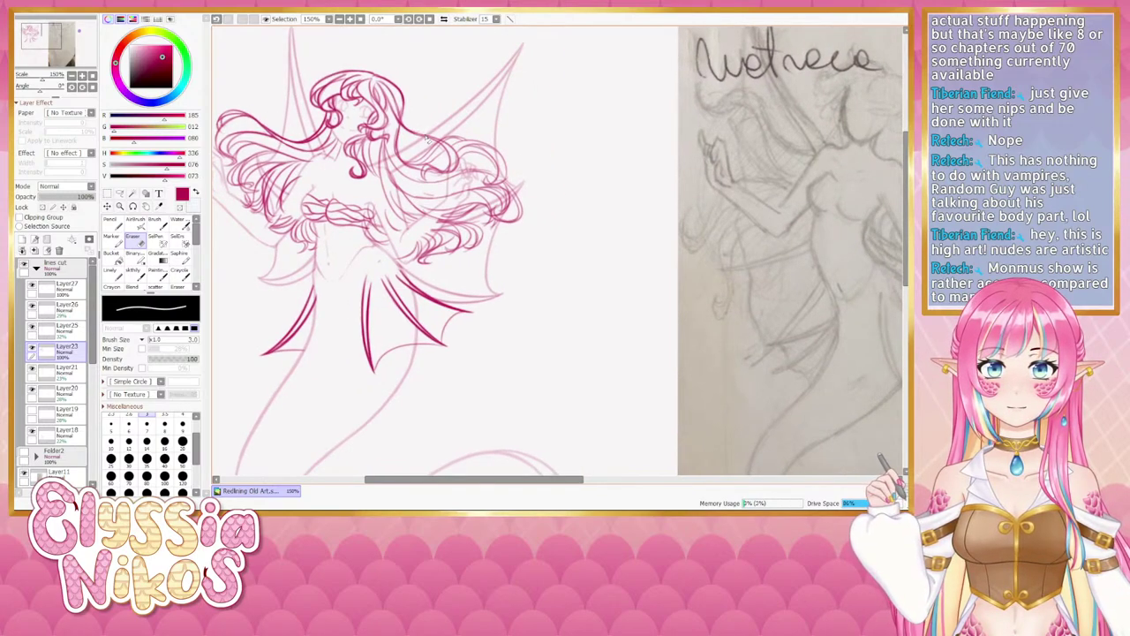
{"action": "left_click_drag", "start_coordinate": [462, 232], "coordinate": [427, 234]}
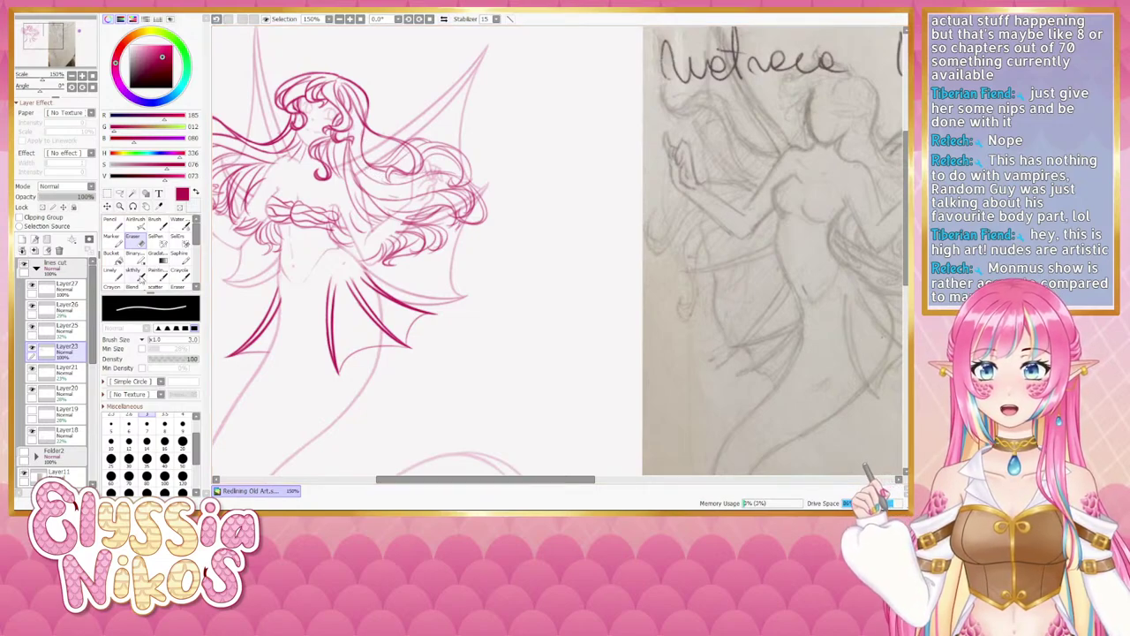
Draw a strand line down the long hair lock beside the neck on Layer23 with the size 4 brush, working at a 49° canvas angle.
{"action": "left_click", "coordinate": [139, 275]}
{"action": "left_click_drag", "start_coordinate": [273, 215], "coordinate": [398, 211]}
{"action": "left_click_drag", "start_coordinate": [430, 254], "coordinate": [381, 254]}
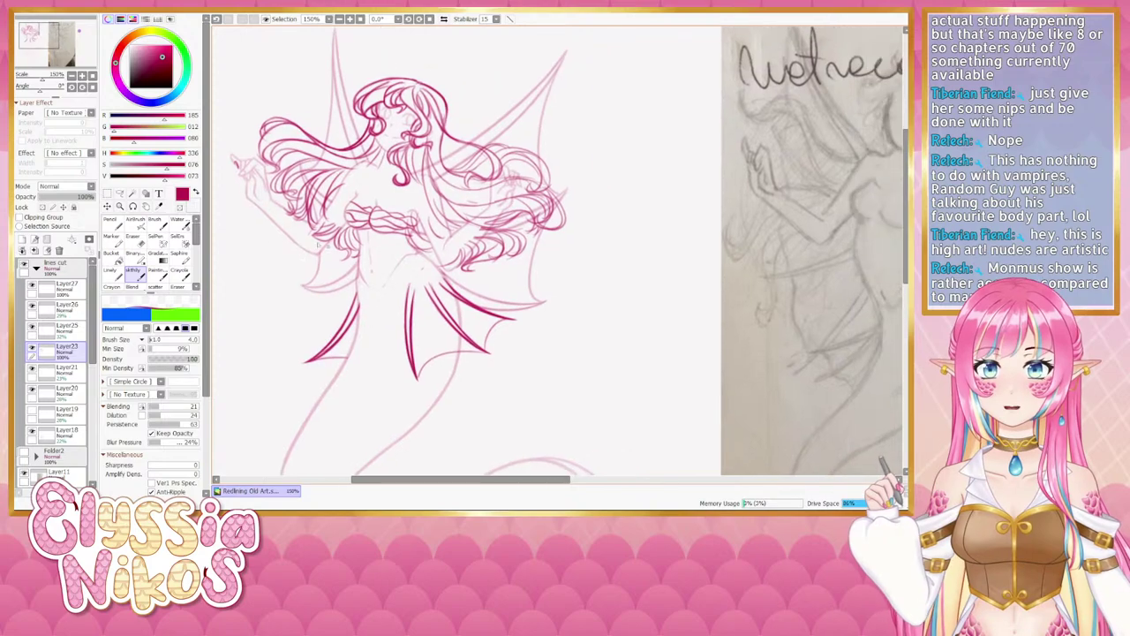
{"action": "left_click_drag", "start_coordinate": [39, 89], "coordinate": [46, 90]}
{"action": "left_click_drag", "start_coordinate": [535, 194], "coordinate": [472, 236]}
{"action": "scroll", "coordinate": [470, 236], "scroll_direction": "right", "scroll_amount": 4}
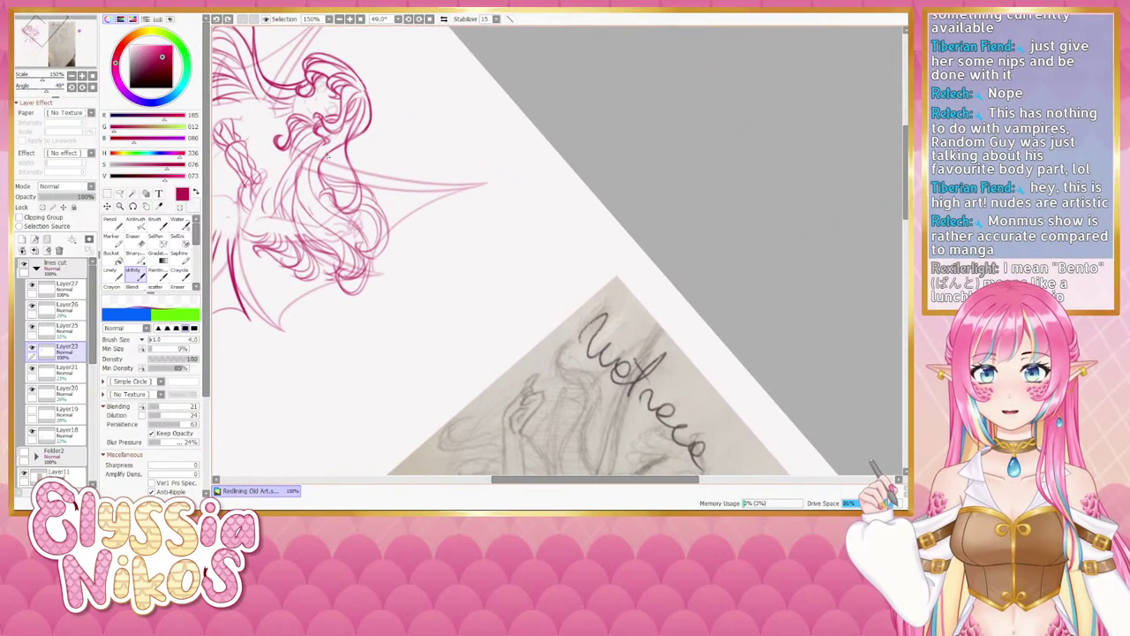
{"action": "left_click_drag", "start_coordinate": [321, 145], "coordinate": [309, 193]}
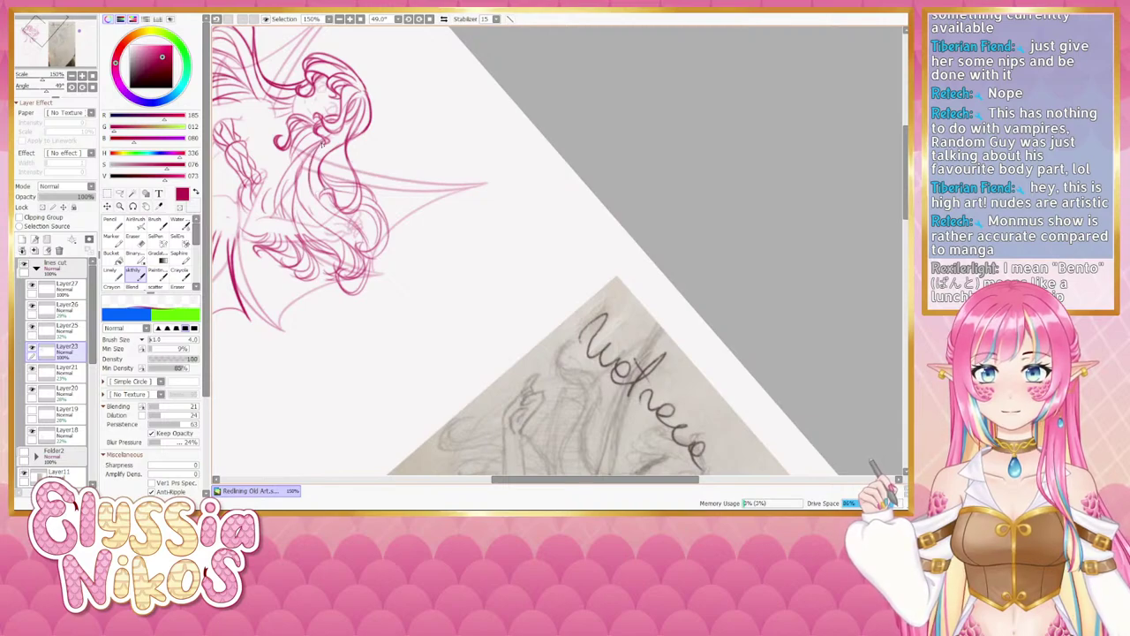
{"action": "left_click_drag", "start_coordinate": [322, 143], "coordinate": [300, 190]}
{"action": "key", "text": "ctrl+z"}
{"action": "left_click_drag", "start_coordinate": [323, 143], "coordinate": [298, 190]}
{"action": "key", "text": "ctrl+z"}
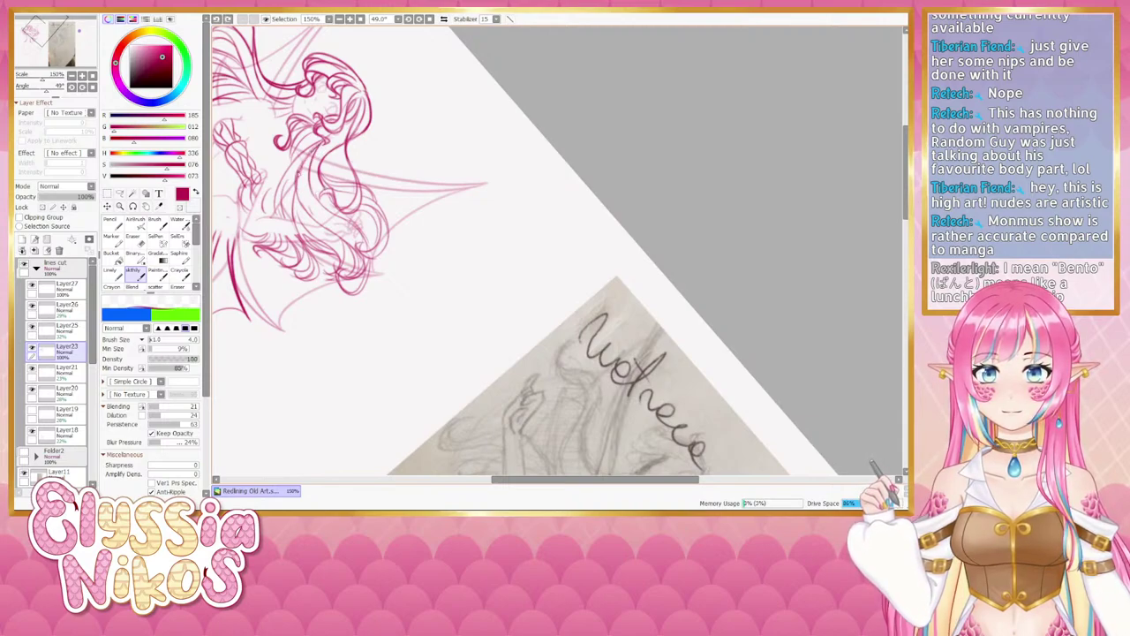
{"action": "left_click_drag", "start_coordinate": [311, 152], "coordinate": [298, 182]}
{"action": "mouse_move", "coordinate": [320, 141]}
{"action": "left_mouse_down"}
{"action": "mouse_move", "coordinate": [279, 182]}
{"action": "mouse_move", "coordinate": [299, 126]}
{"action": "left_mouse_up"}
{"action": "left_click", "coordinate": [93, 87]}
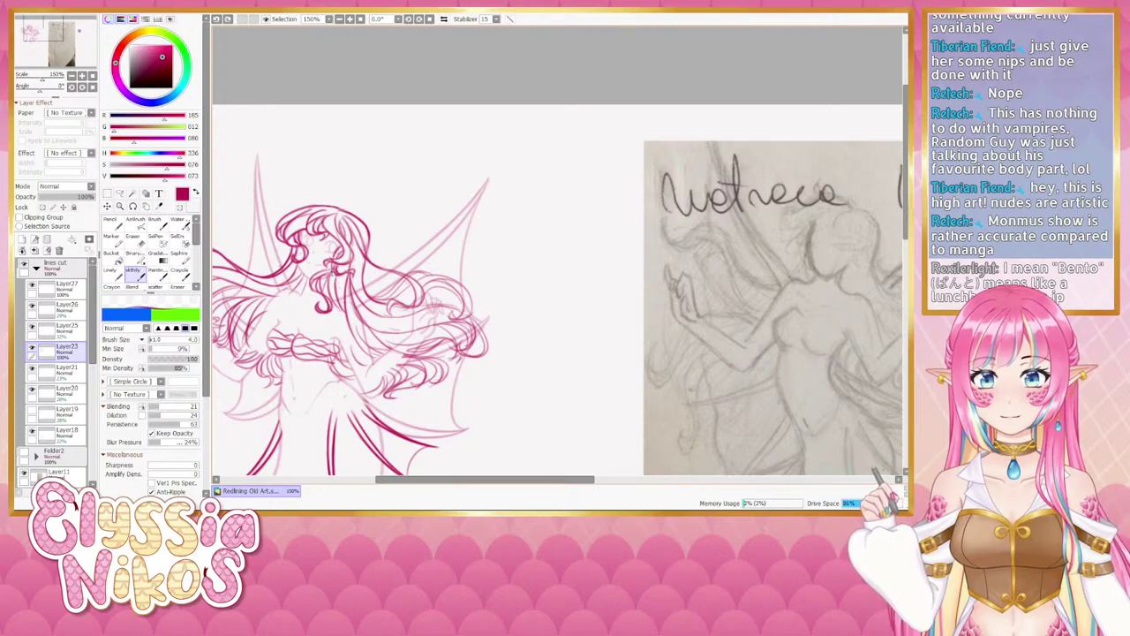
Erase overlapping line bits in the curl beside the chin on Layer23, adjusting the eraser size down to 1.
{"action": "mouse_move", "coordinate": [340, 316]}
{"action": "left_mouse_down"}
{"action": "mouse_move", "coordinate": [271, 258]}
{"action": "mouse_move", "coordinate": [343, 230]}
{"action": "left_mouse_up"}
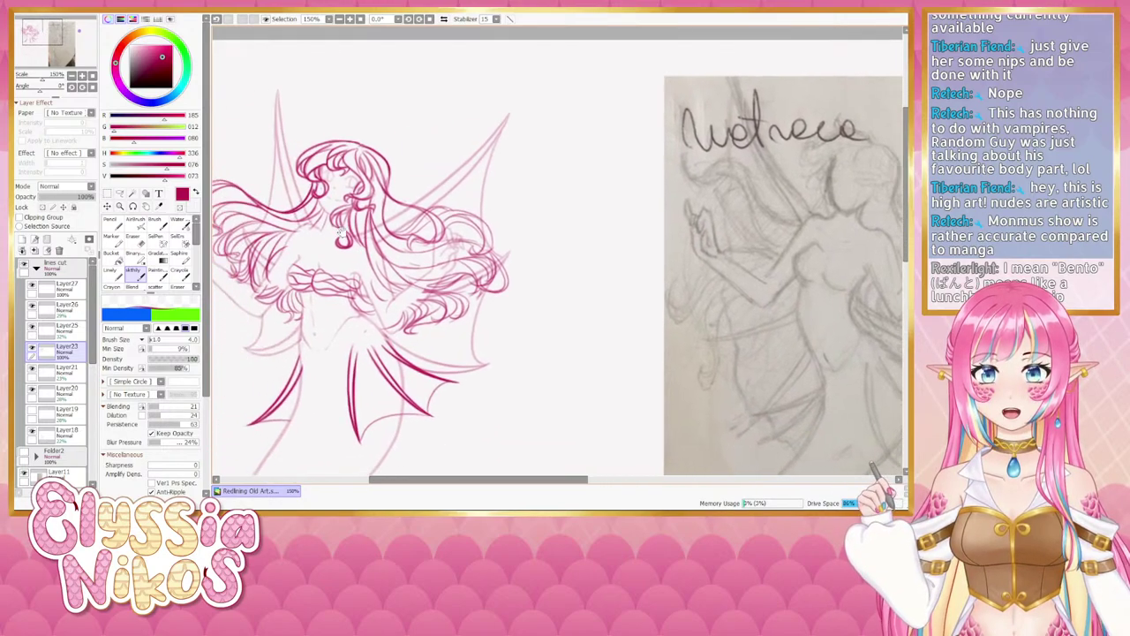
{"action": "left_click", "coordinate": [137, 242]}
{"action": "left_click_drag", "start_coordinate": [371, 194], "coordinate": [350, 198]}
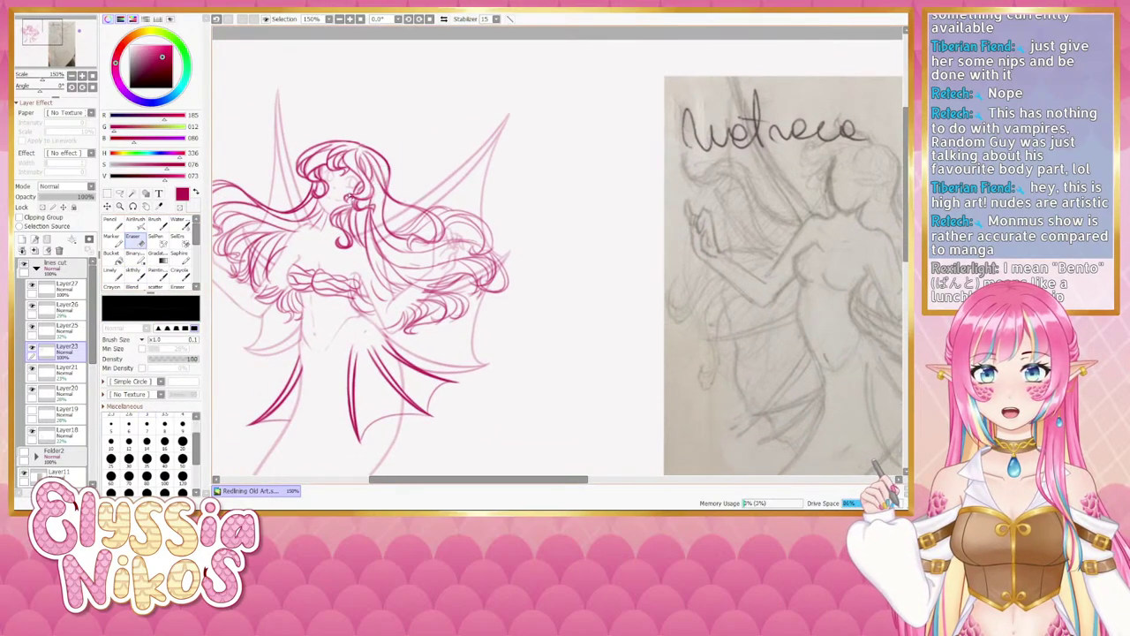
{"action": "key", "text": "bracketleft"}
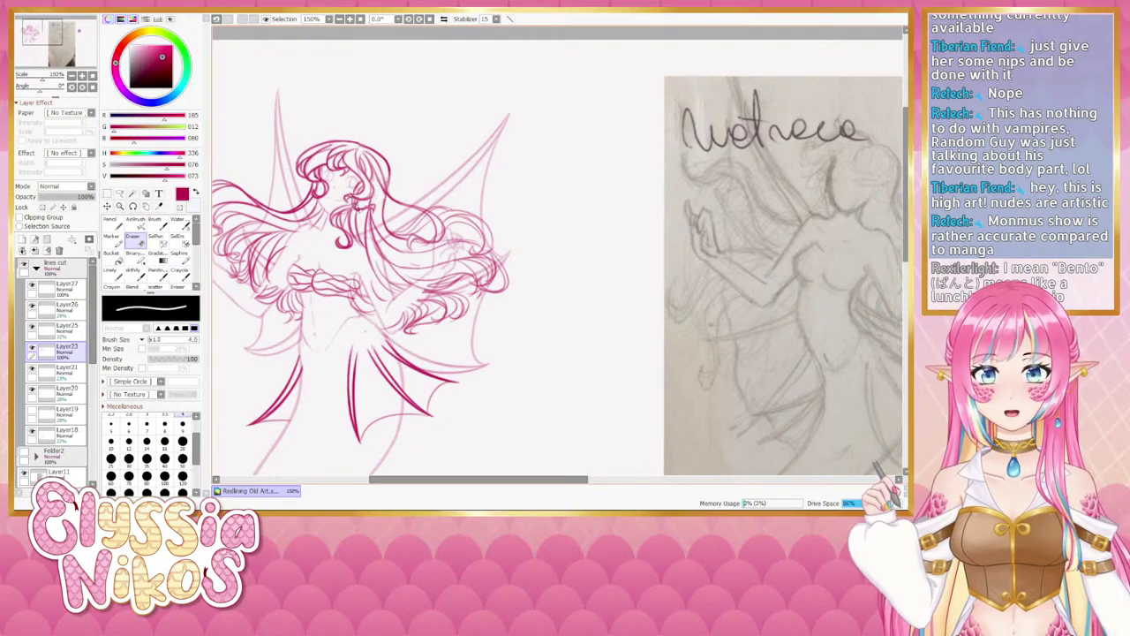
{"action": "key", "text": "bracketright"}
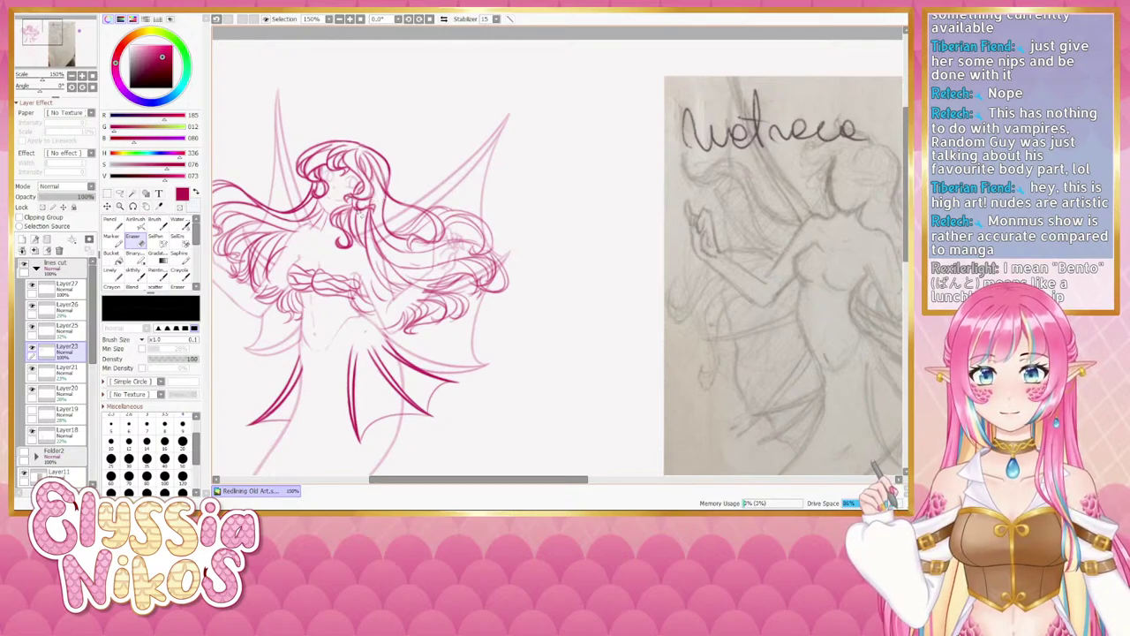
{"action": "key", "text": "bracketleft"}
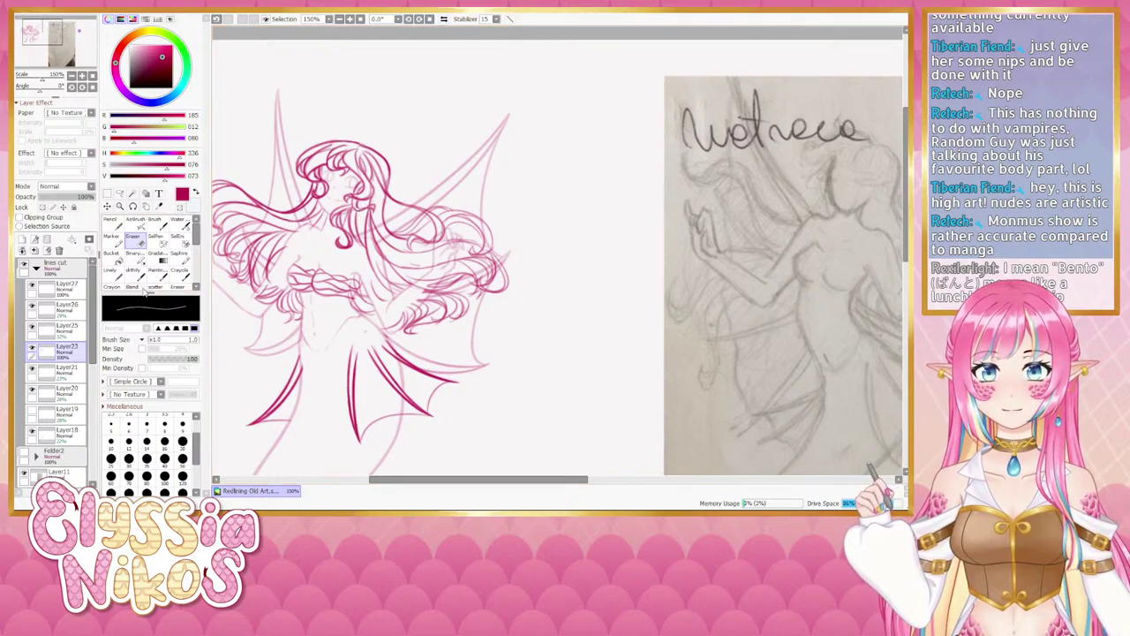
Refine the strand lines in the long hair flowing away from the shoulder on Layer23 with the size 4 brush and size 1 eraser.
{"action": "left_click", "coordinate": [139, 275]}
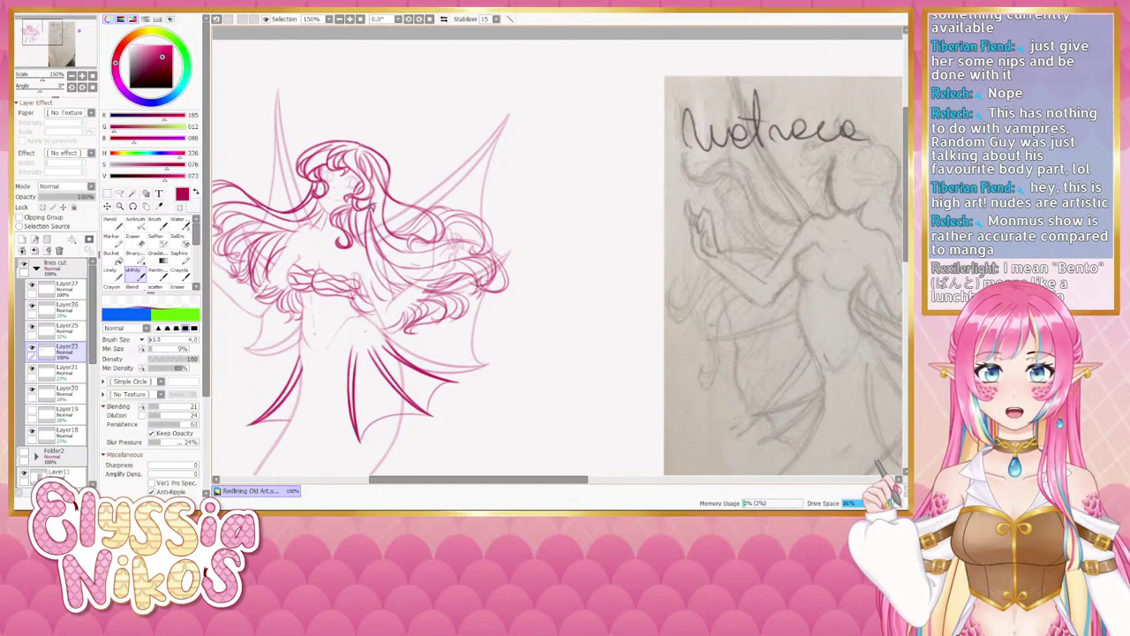
{"action": "left_click_drag", "start_coordinate": [424, 254], "coordinate": [408, 242]}
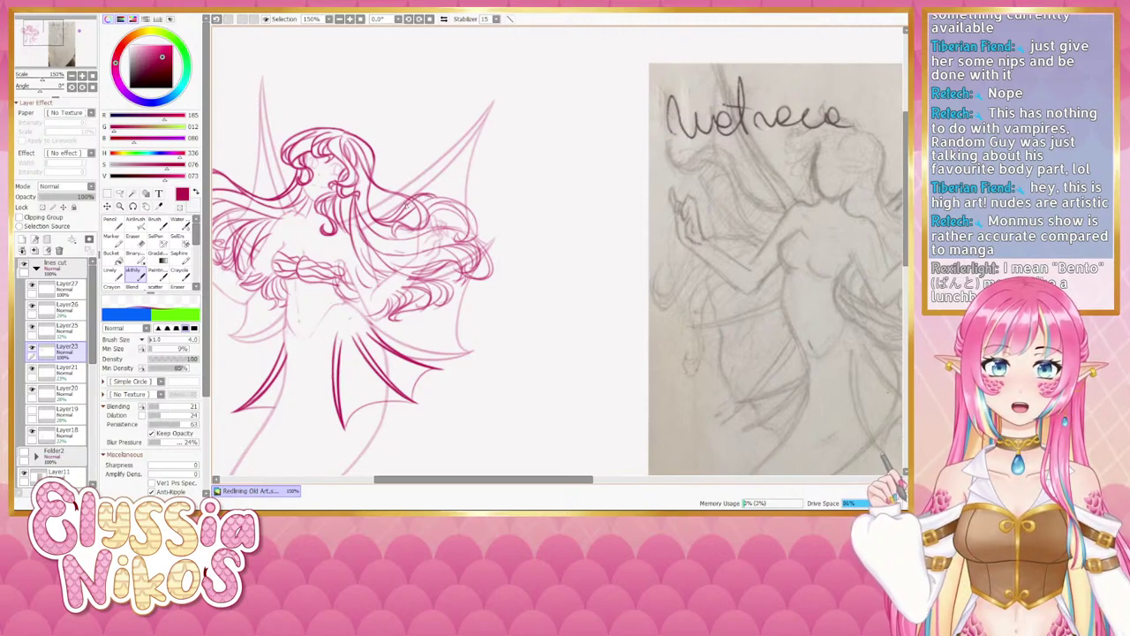
{"action": "key", "text": "e"}
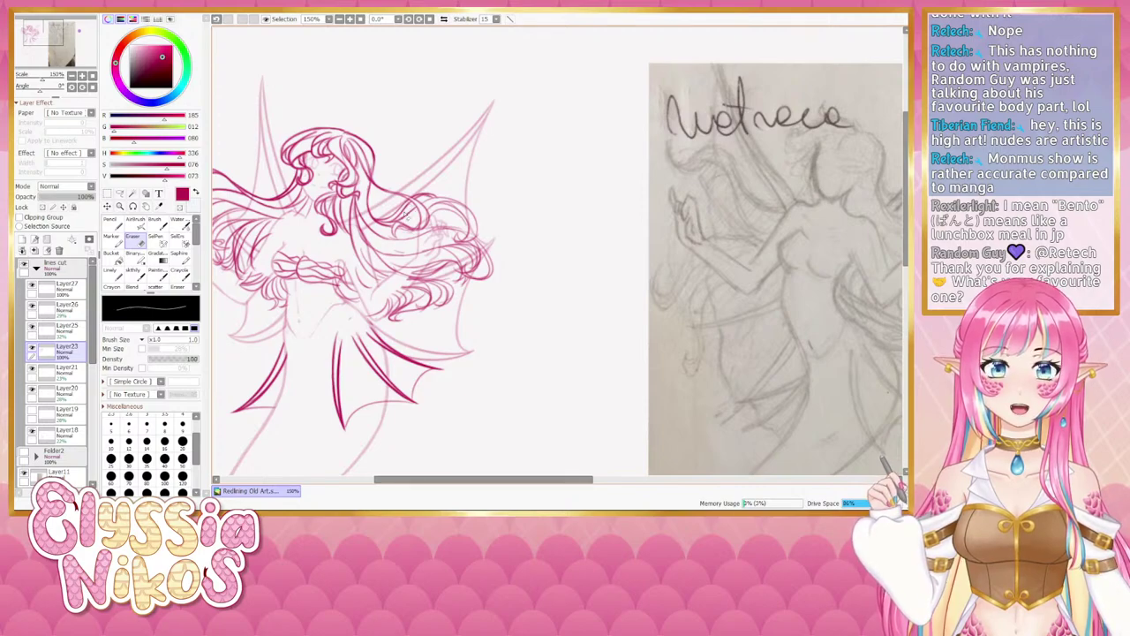
{"action": "left_click", "coordinate": [141, 276]}
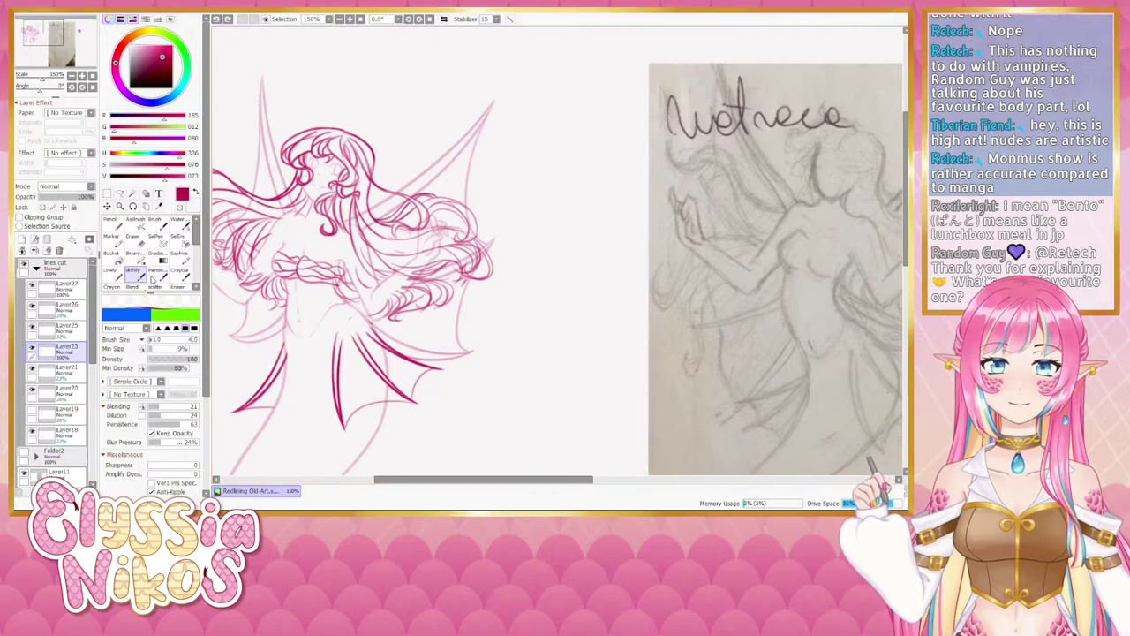
{"action": "left_click", "coordinate": [37, 90]}
{"action": "left_click_drag", "start_coordinate": [399, 276], "coordinate": [411, 168]}
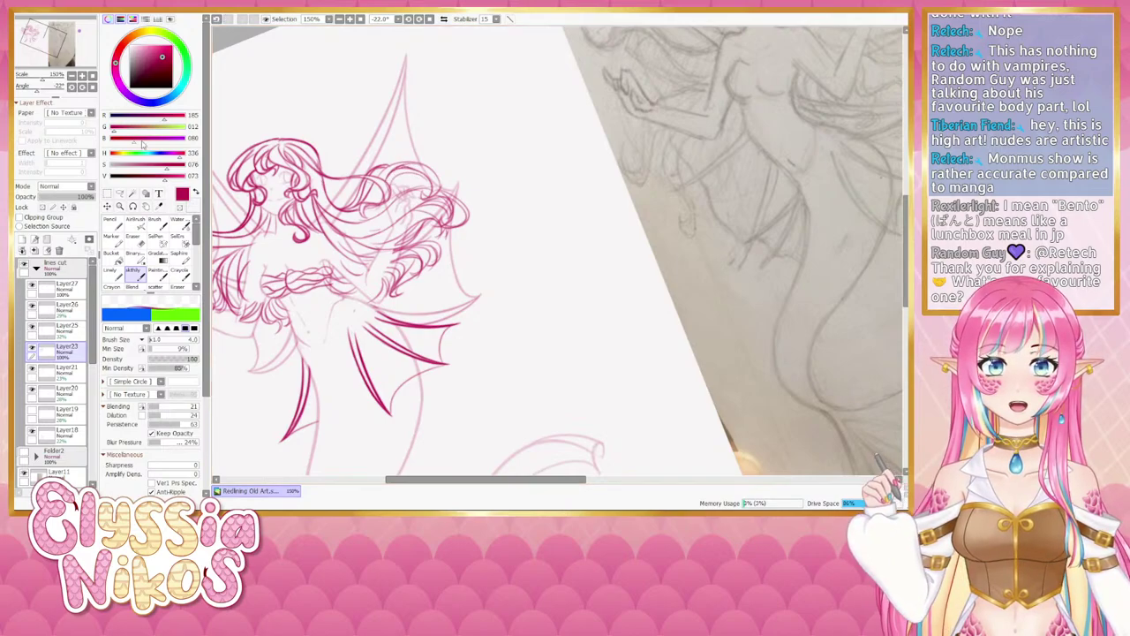
{"action": "left_click", "coordinate": [92, 87]}
{"action": "left_click_drag", "start_coordinate": [498, 181], "coordinate": [452, 233]}
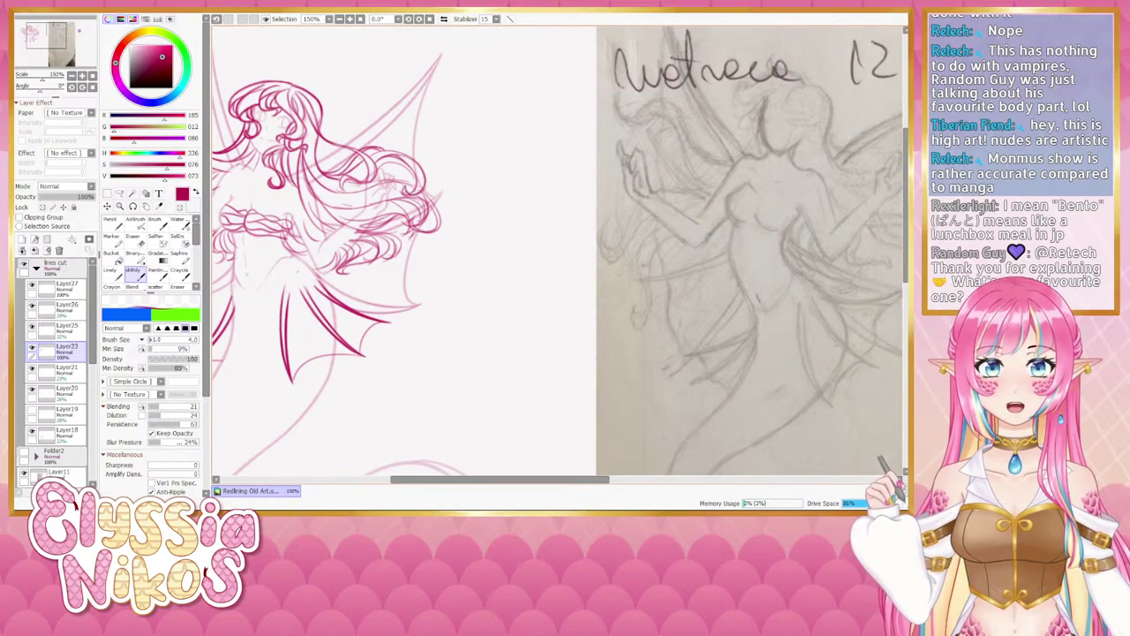
Clean up crossing lines in the hair waves around the far hand on Layer23, varying the eraser size.
{"action": "key", "text": "e"}
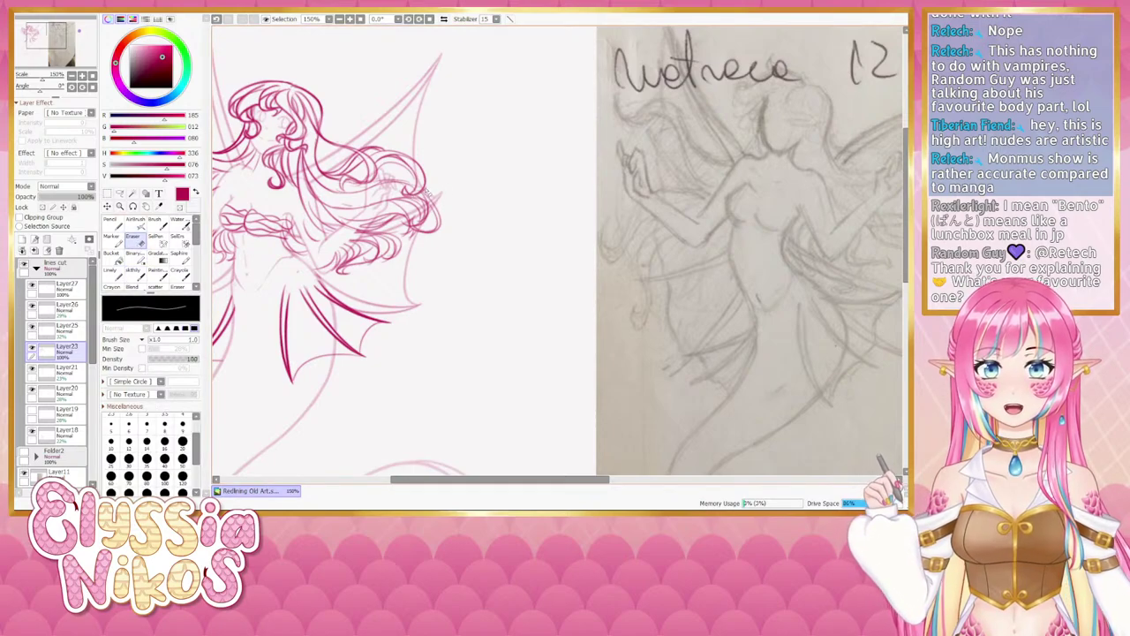
{"action": "left_click_drag", "start_coordinate": [385, 185], "coordinate": [419, 185]}
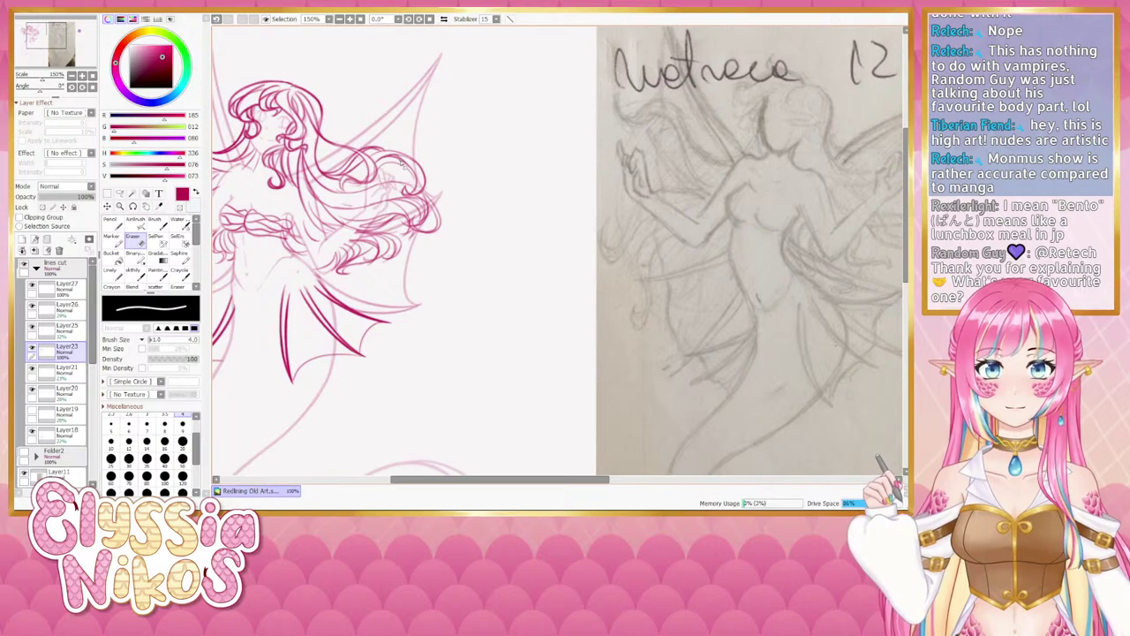
{"action": "key", "text": "bracketleft"}
{"action": "left_click_drag", "start_coordinate": [351, 189], "coordinate": [383, 173]}
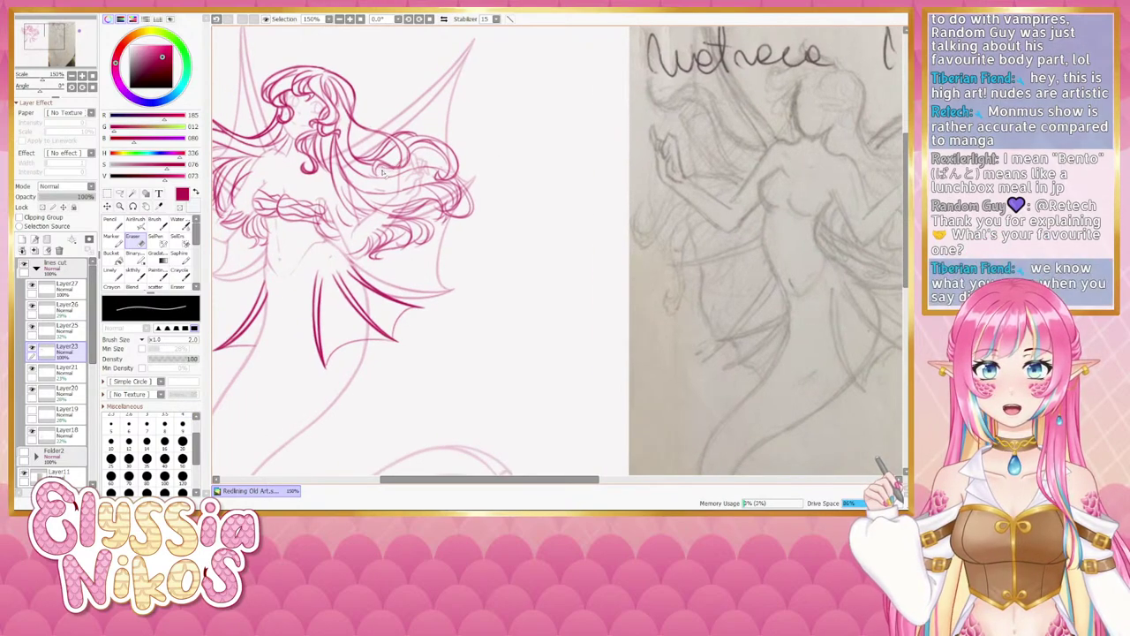
{"action": "key", "text": "bracketright"}
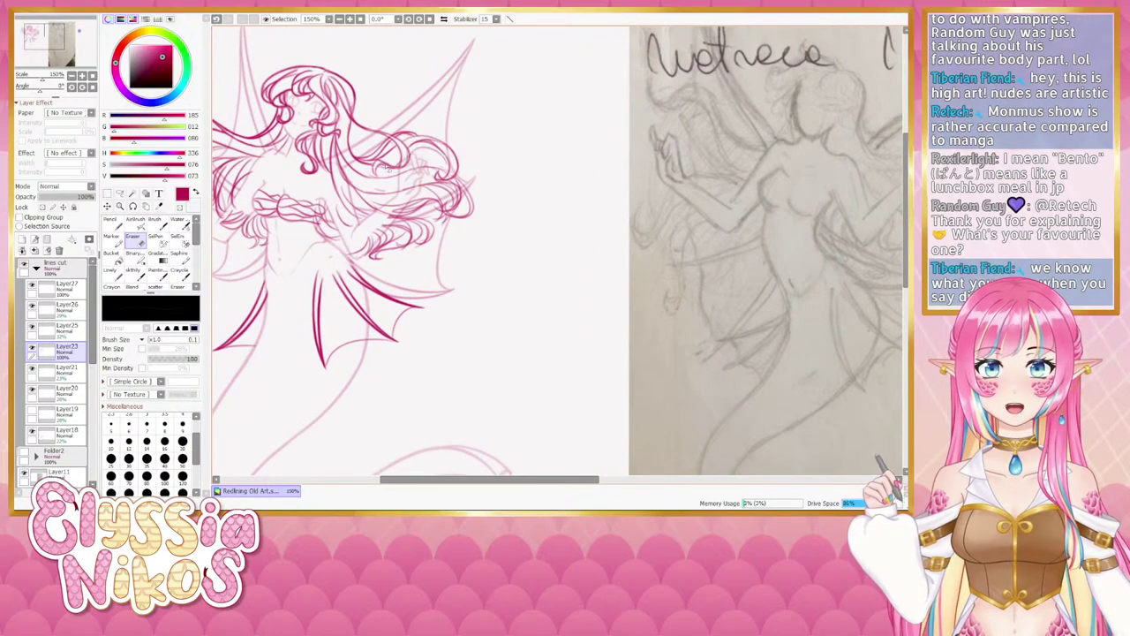
{"action": "key", "text": "bracketright"}
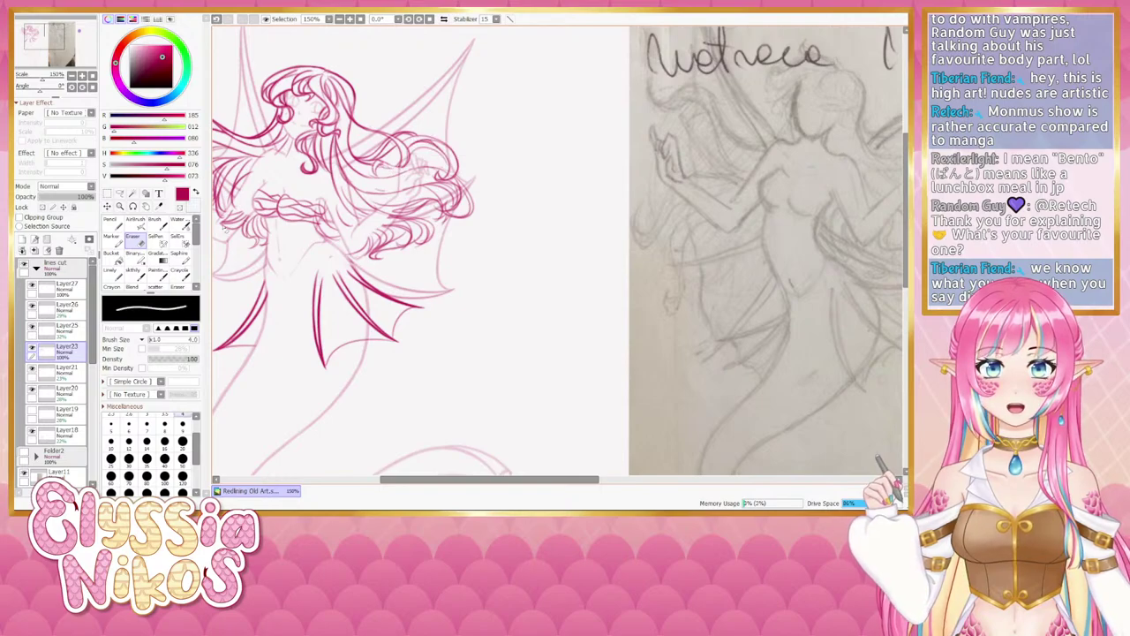
Touch up the wavy strands beside the far hand on Layer23 with the size 4 brush and size 2 eraser.
{"action": "left_click", "coordinate": [135, 278]}
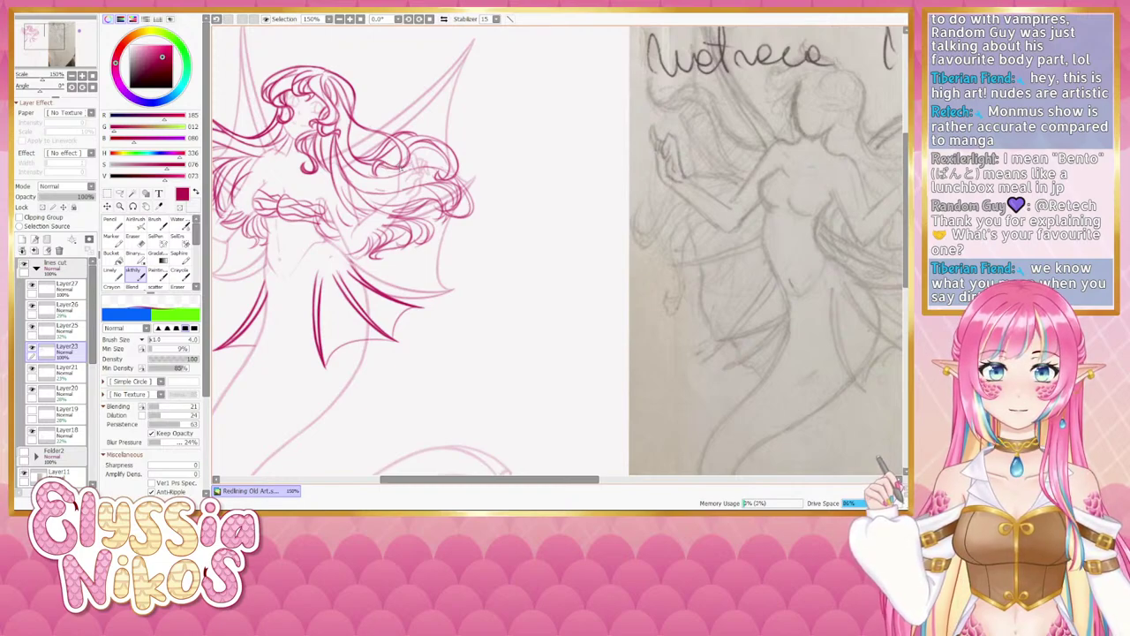
{"action": "key", "text": "e"}
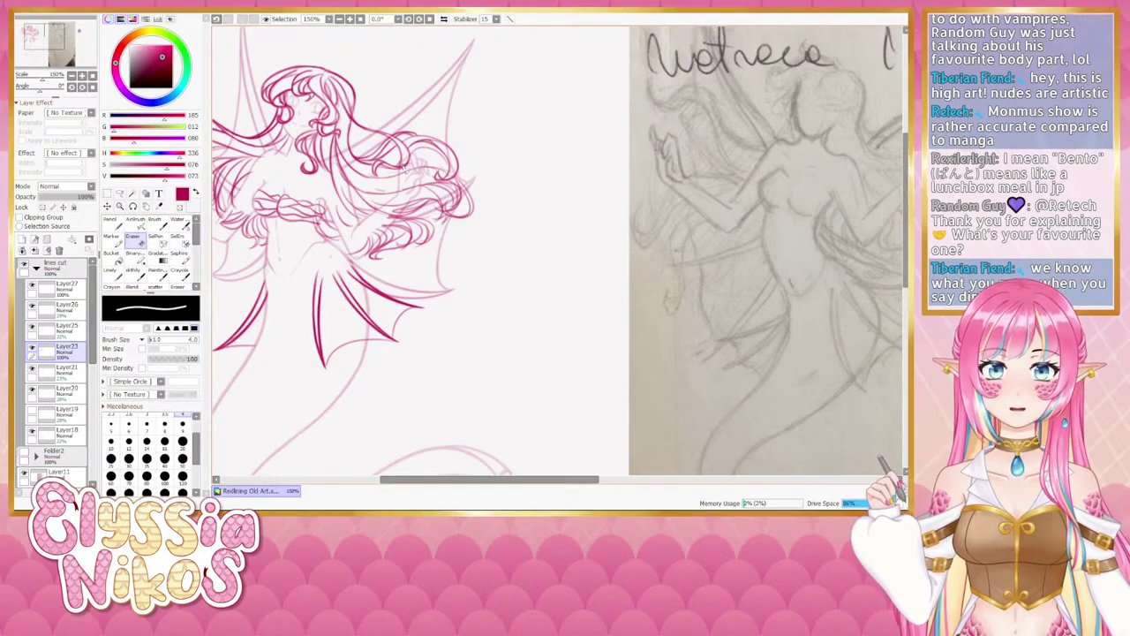
{"action": "key", "text": "bracketleft"}
{"action": "key", "text": "bracketleft"}
{"action": "key", "text": "bracketleft"}
{"action": "key", "text": "bracketleft"}
{"action": "key", "text": "bracketleft"}
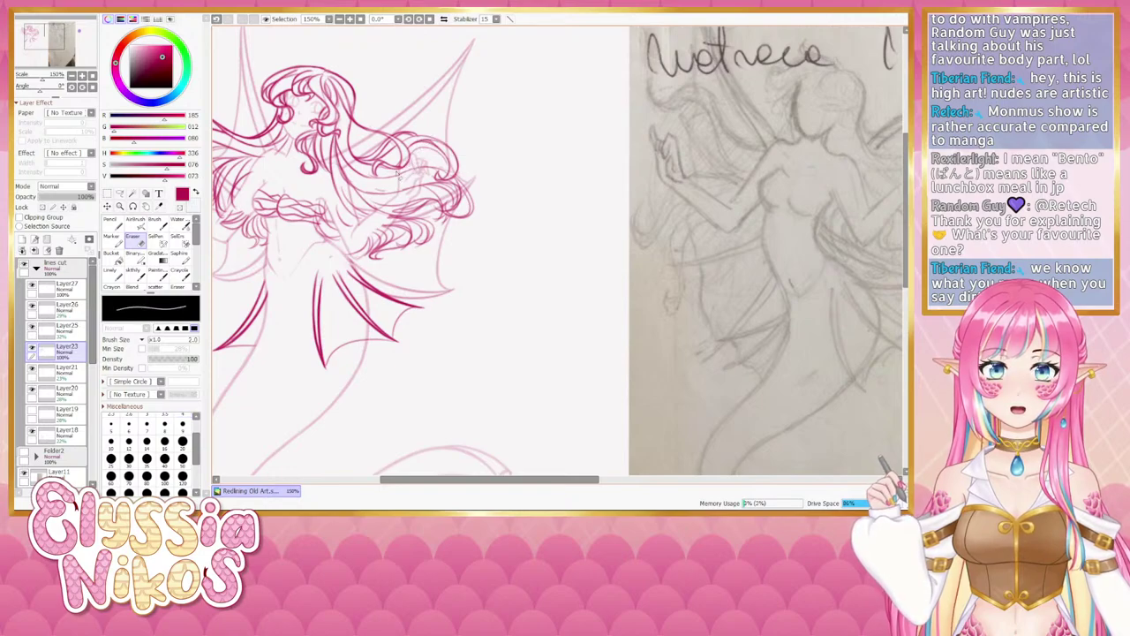
Try a curved strand line across the hair waves at the far hand with the size 4 brush and undo the latest strokes.
{"action": "key", "text": "b"}
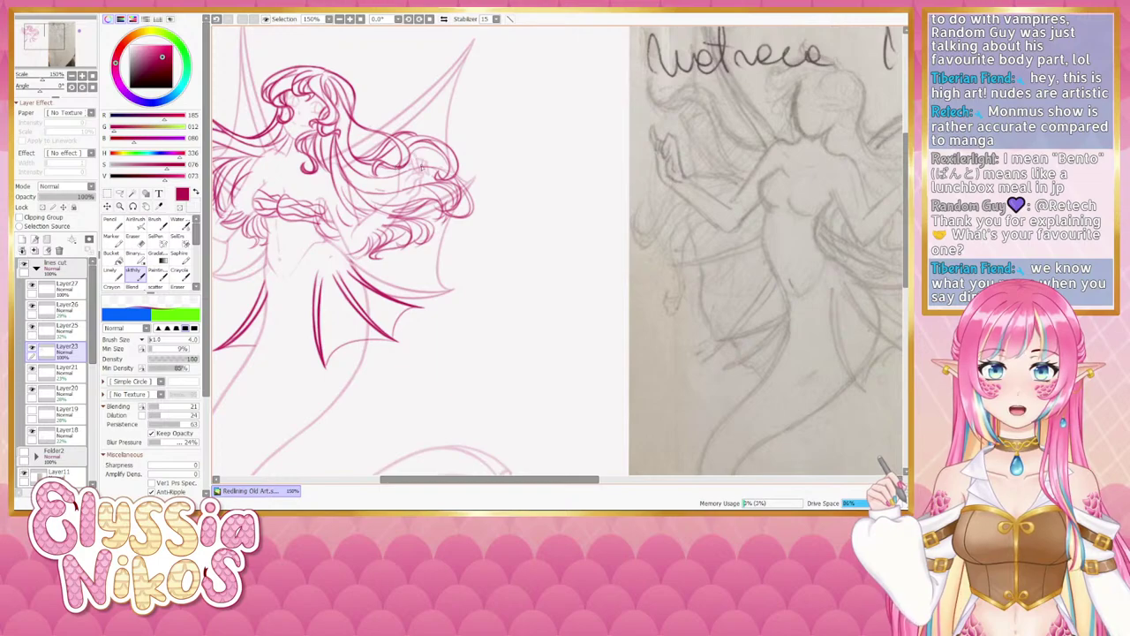
{"action": "mouse_move", "coordinate": [424, 206]}
{"action": "left_mouse_down"}
{"action": "mouse_move", "coordinate": [414, 196]}
{"action": "mouse_move", "coordinate": [430, 190]}
{"action": "mouse_move", "coordinate": [431, 209]}
{"action": "left_mouse_up"}
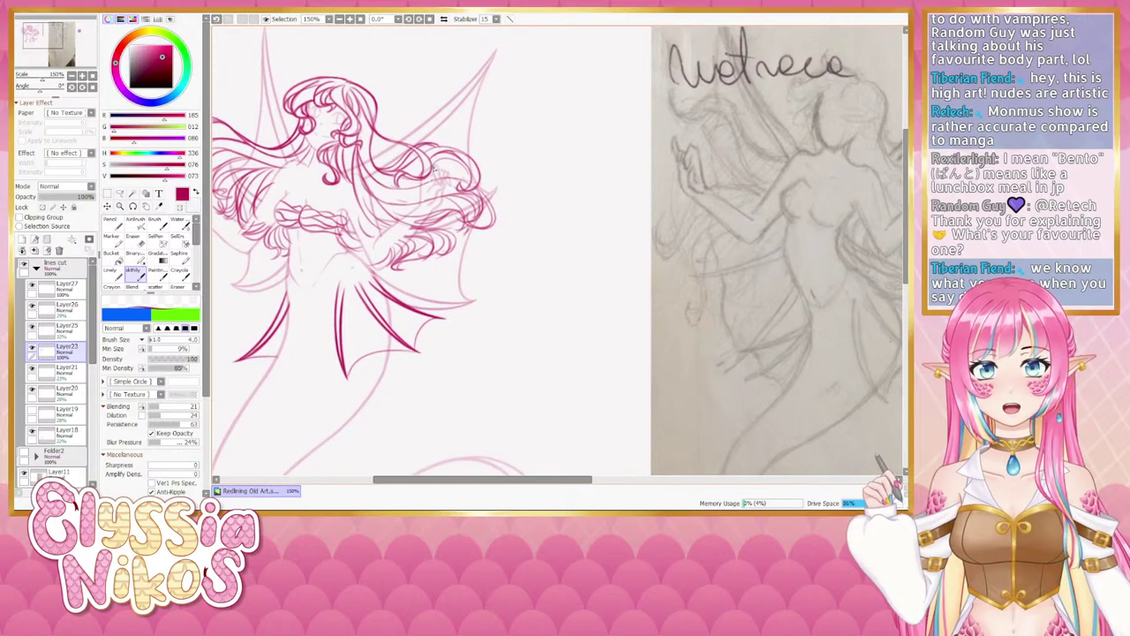
{"action": "mouse_move", "coordinate": [437, 165]}
{"action": "left_mouse_down"}
{"action": "mouse_move", "coordinate": [469, 183]}
{"action": "mouse_move", "coordinate": [463, 169]}
{"action": "mouse_move", "coordinate": [470, 185]}
{"action": "left_mouse_up"}
{"action": "key", "text": "ctrl+z"}
{"action": "key", "text": "ctrl+z"}
{"action": "key", "text": "ctrl+z"}
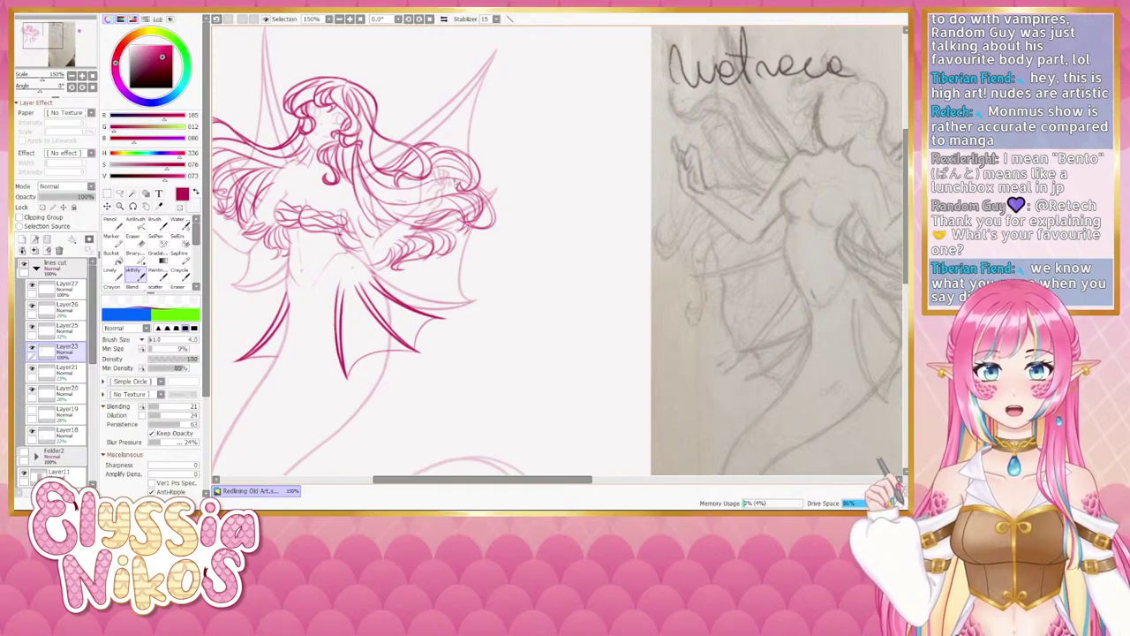
Try a short strand line in the hair waves above the far hand and undo the latest strokes.
{"action": "mouse_move", "coordinate": [444, 162]}
{"action": "left_mouse_down"}
{"action": "mouse_move", "coordinate": [430, 169]}
{"action": "mouse_move", "coordinate": [456, 191]}
{"action": "mouse_move", "coordinate": [438, 187]}
{"action": "left_mouse_up"}
{"action": "key", "text": "ctrl+z"}
{"action": "key", "text": "ctrl+z"}
{"action": "key", "text": "ctrl+z"}
{"action": "key", "text": "ctrl+z"}
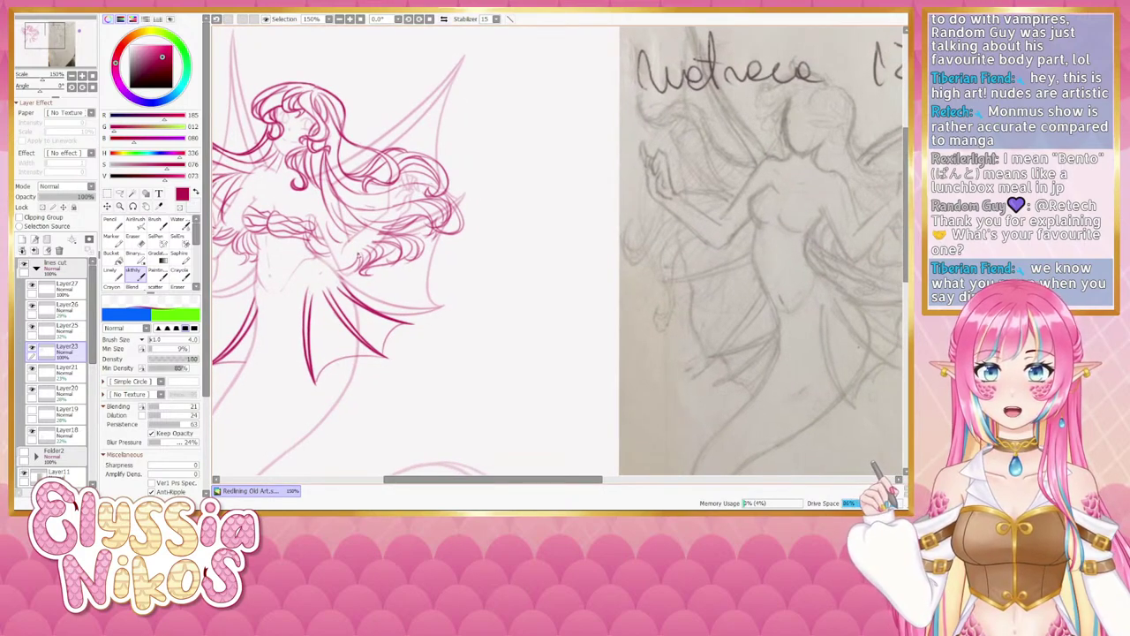
Clean up stray strand lines beside the far hand on Layer23 with the eraser enlarged to size 9.
{"action": "left_click_drag", "start_coordinate": [358, 255], "coordinate": [393, 247]}
{"action": "left_click", "coordinate": [136, 240]}
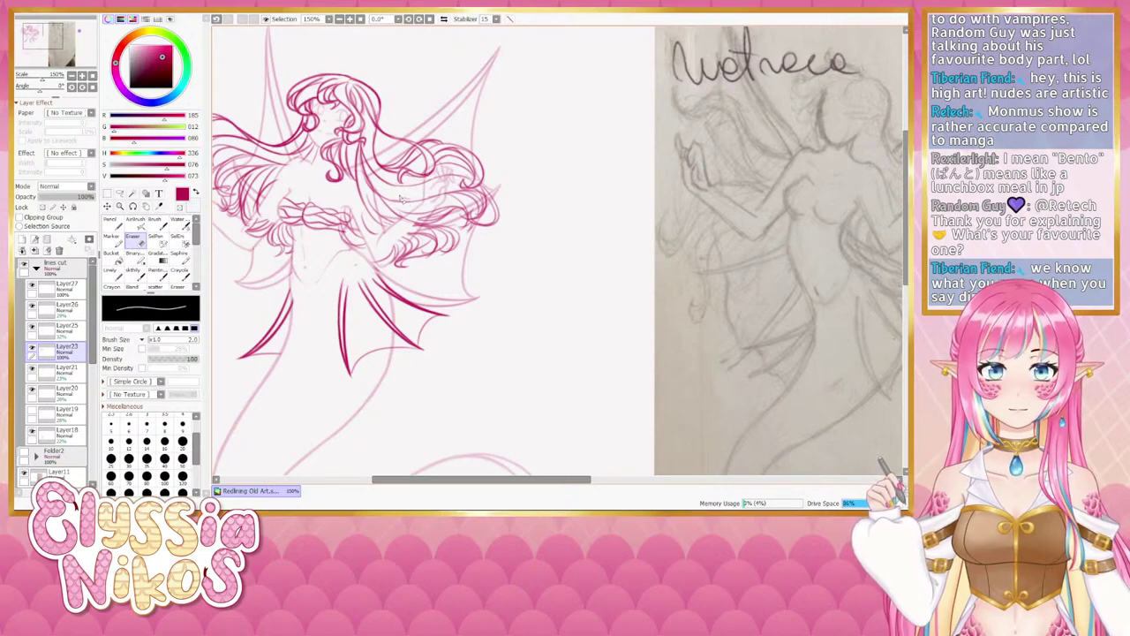
{"action": "key", "text": "bracketright"}
{"action": "key", "text": "bracketright"}
{"action": "key", "text": "bracketright"}
{"action": "key", "text": "bracketright"}
{"action": "key", "text": "bracketright"}
{"action": "key", "text": "bracketright"}
{"action": "key", "text": "bracketright"}
{"action": "key", "text": "bracketright"}
{"action": "key", "text": "bracketright"}
{"action": "key", "text": "bracketright"}
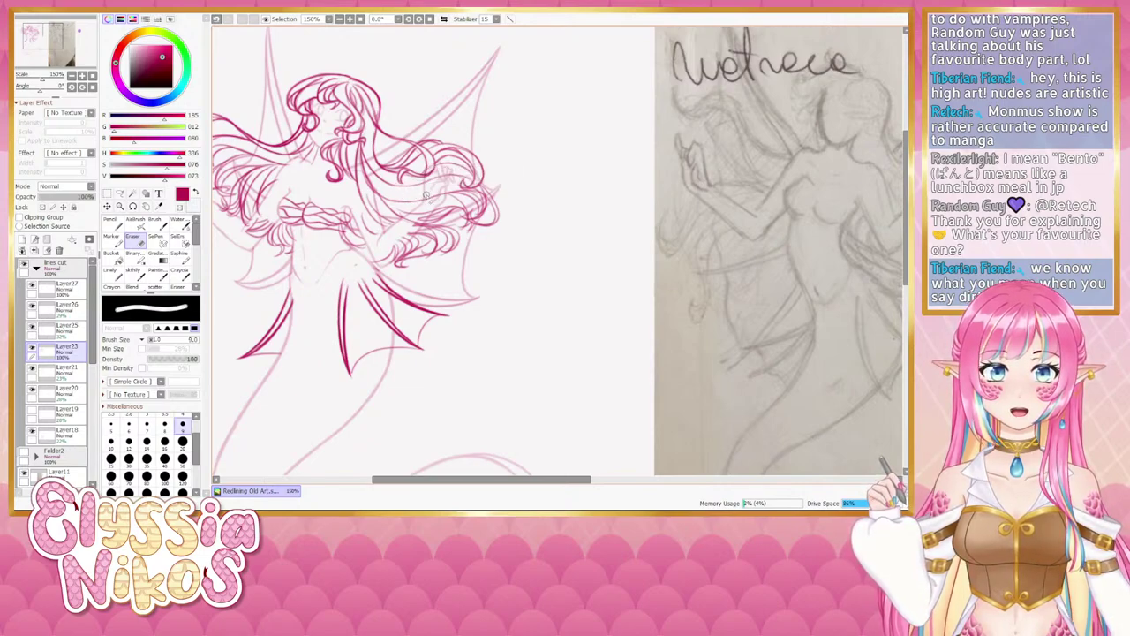
{"action": "left_click", "coordinate": [135, 273]}
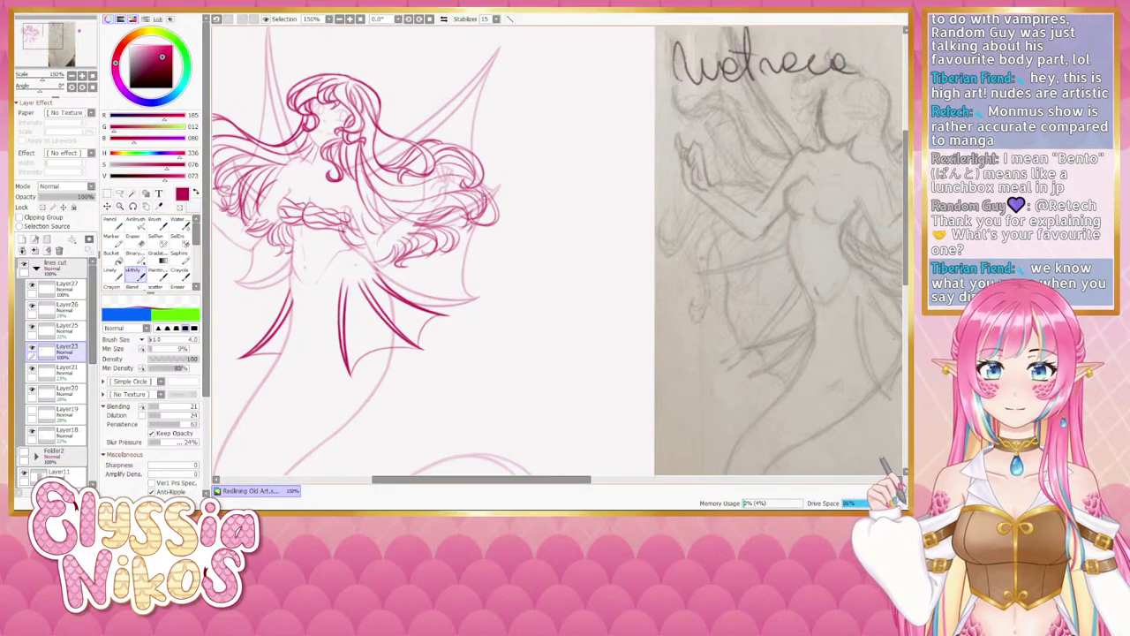
Try an upward-curving strand across the hair waves at the far hand with the size 4 brush and undo the strokes.
{"action": "key", "text": "ctrl+z"}
{"action": "mouse_move", "coordinate": [428, 201]}
{"action": "left_mouse_down"}
{"action": "mouse_move", "coordinate": [488, 193]}
{"action": "mouse_move", "coordinate": [450, 176]}
{"action": "mouse_move", "coordinate": [460, 181]}
{"action": "left_mouse_up"}
{"action": "key", "text": "ctrl+z"}
{"action": "key", "text": "ctrl+z"}
{"action": "key", "text": "ctrl+z"}
{"action": "key", "text": "ctrl+z"}
{"action": "key", "text": "ctrl+z"}
{"action": "key", "text": "ctrl+z"}
{"action": "key", "text": "ctrl+z"}
Rotate the canvas to 53° and rework the curled strand ends past the far hand with the size 4 brush, undoing rejected strokes.
{"action": "key", "text": "e"}
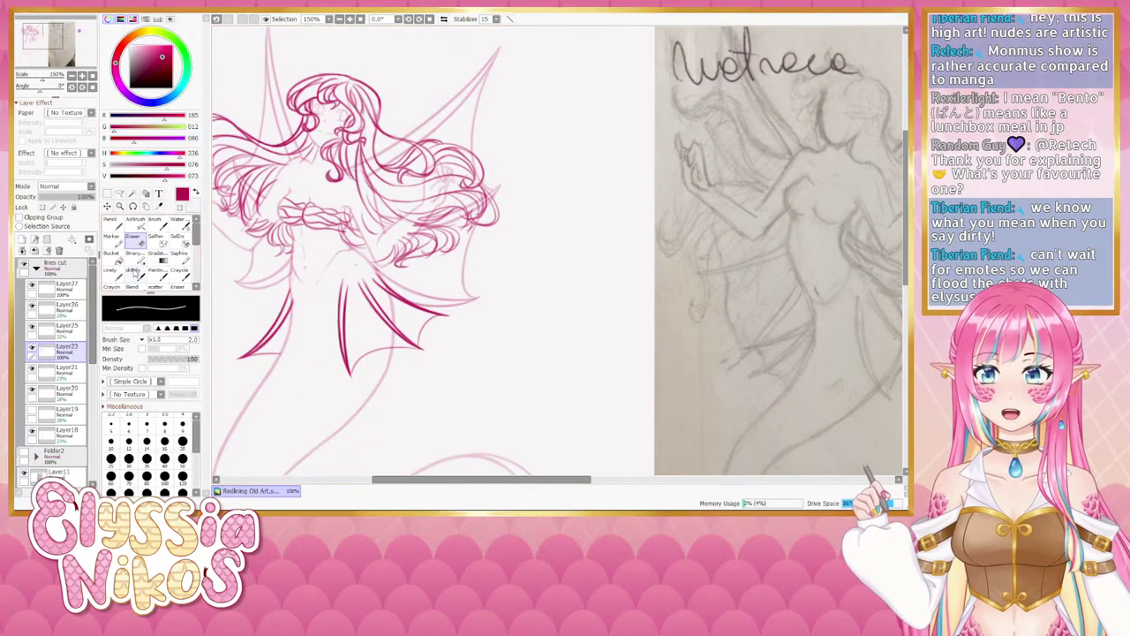
{"action": "left_click", "coordinate": [133, 274]}
{"action": "left_click_drag", "start_coordinate": [41, 92], "coordinate": [47, 92]}
{"action": "left_click_drag", "start_coordinate": [530, 190], "coordinate": [404, 251]}
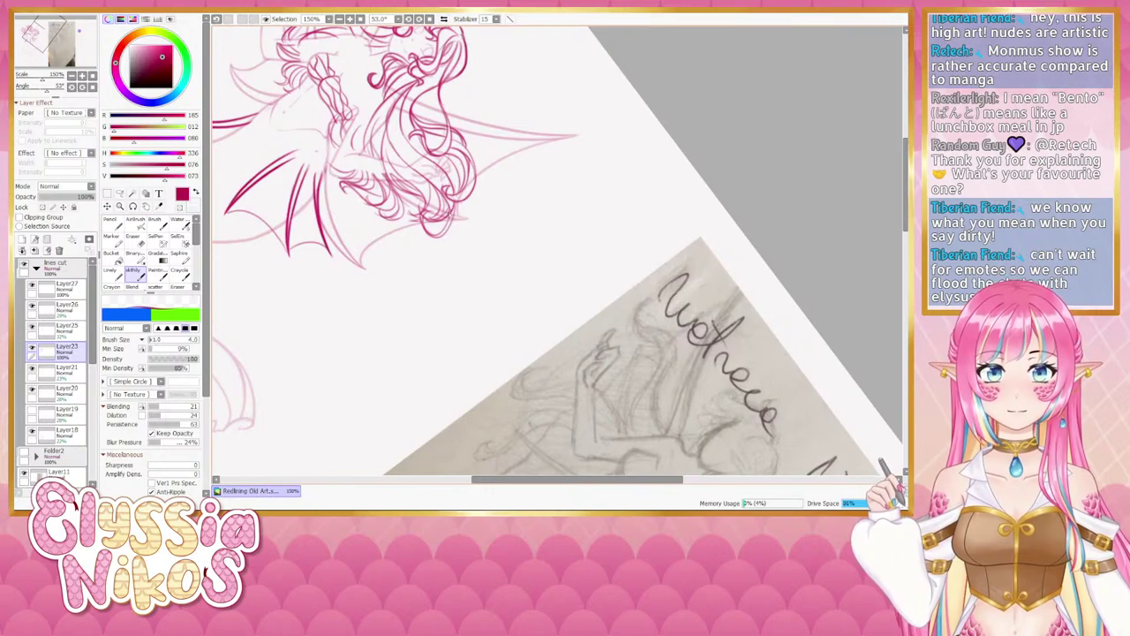
{"action": "key", "text": "ctrl+z"}
{"action": "mouse_move", "coordinate": [450, 212]}
{"action": "left_mouse_down"}
{"action": "mouse_move", "coordinate": [451, 201]}
{"action": "mouse_move", "coordinate": [442, 238]}
{"action": "mouse_move", "coordinate": [446, 229]}
{"action": "left_mouse_up"}
{"action": "key", "text": "ctrl+z"}
{"action": "key", "text": "ctrl+z"}
{"action": "key", "text": "ctrl+z"}
{"action": "key", "text": "ctrl+z"}
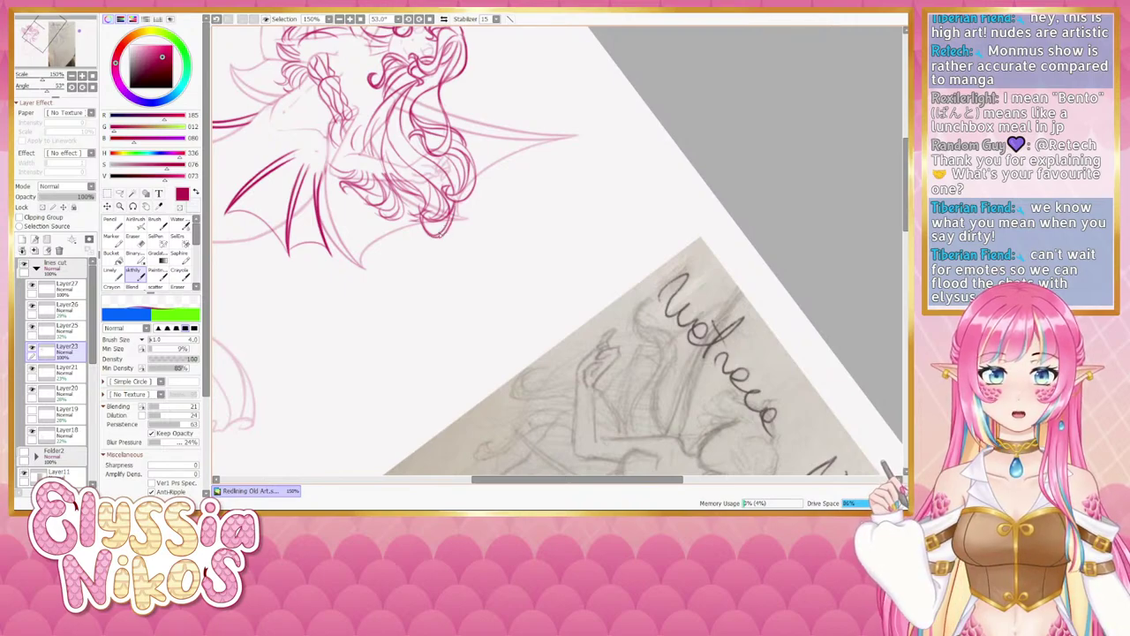
Straighten the canvas and refine the outer hair curls near the far hand with the size 2 eraser and size 4 brush.
{"action": "left_click", "coordinate": [93, 86]}
{"action": "left_click", "coordinate": [134, 240]}
{"action": "mouse_move", "coordinate": [479, 330]}
{"action": "left_mouse_down"}
{"action": "mouse_move", "coordinate": [490, 275]}
{"action": "mouse_move", "coordinate": [485, 288]}
{"action": "left_mouse_up"}
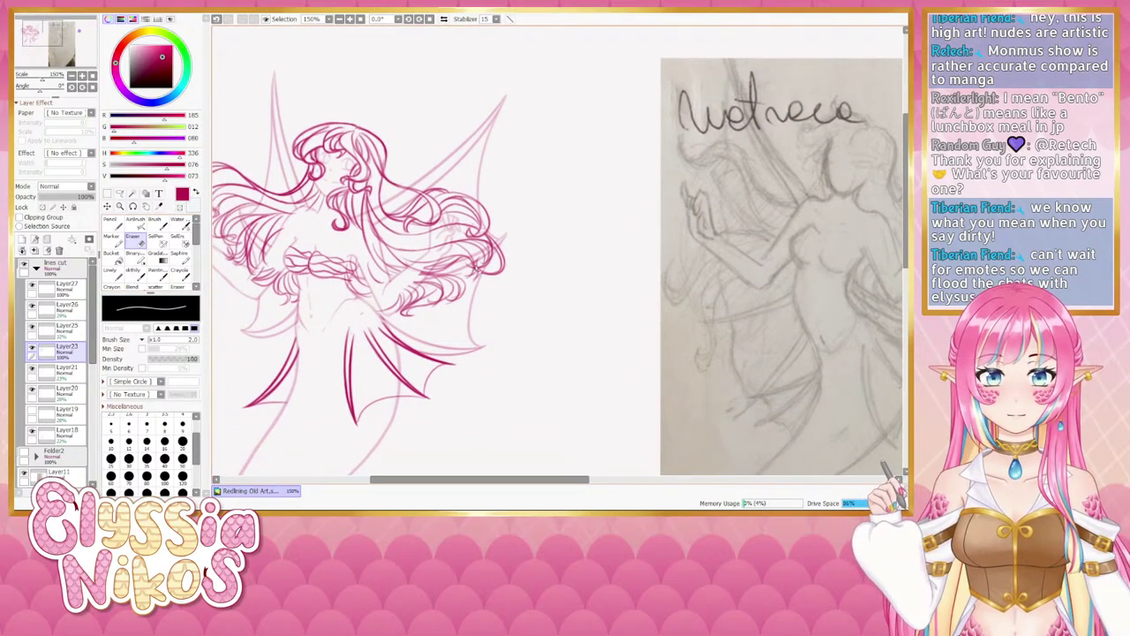
{"action": "left_click", "coordinate": [136, 275]}
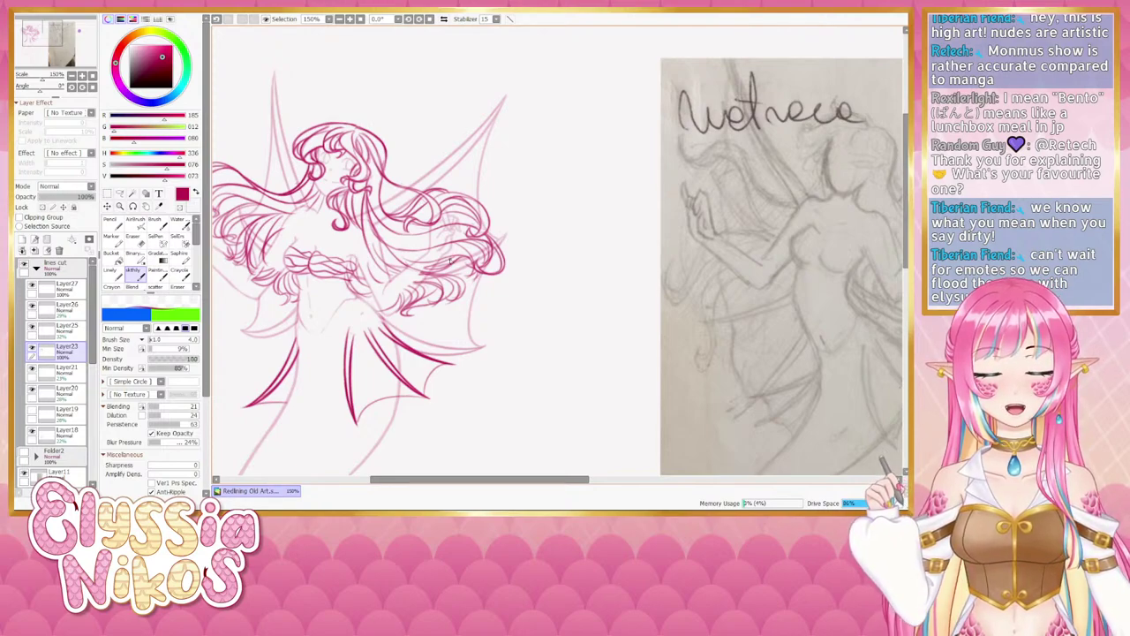
{"action": "left_click_drag", "start_coordinate": [461, 252], "coordinate": [474, 233]}
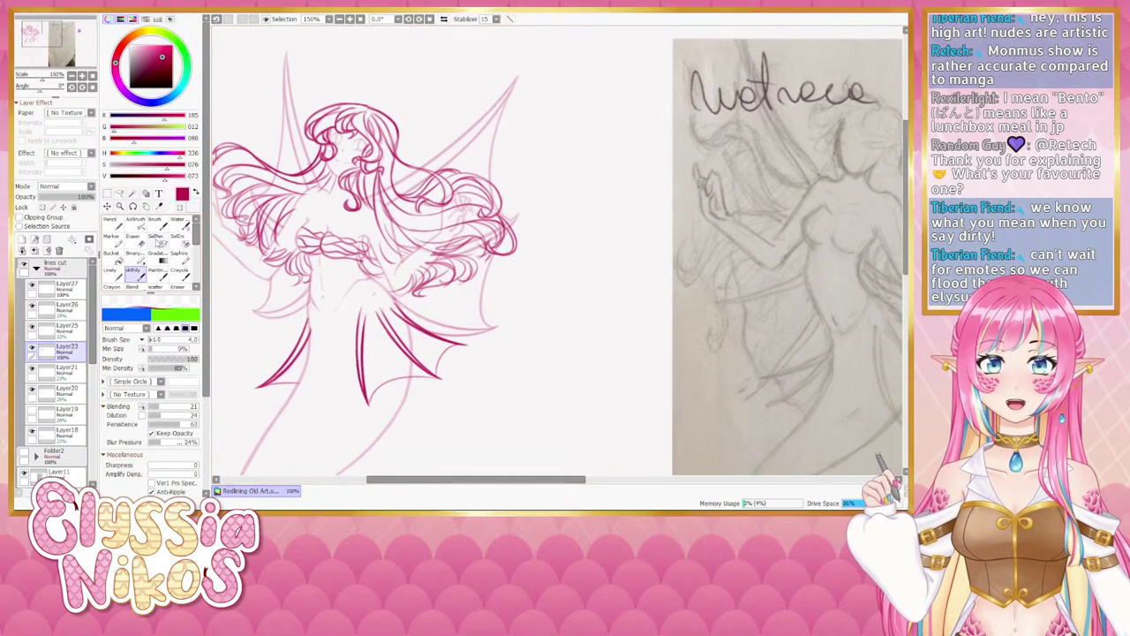
Erase stray strand lines in the hair falling past the shoulder on Layer23, enlarging the eraser to size 7.
{"action": "left_click", "coordinate": [133, 236]}
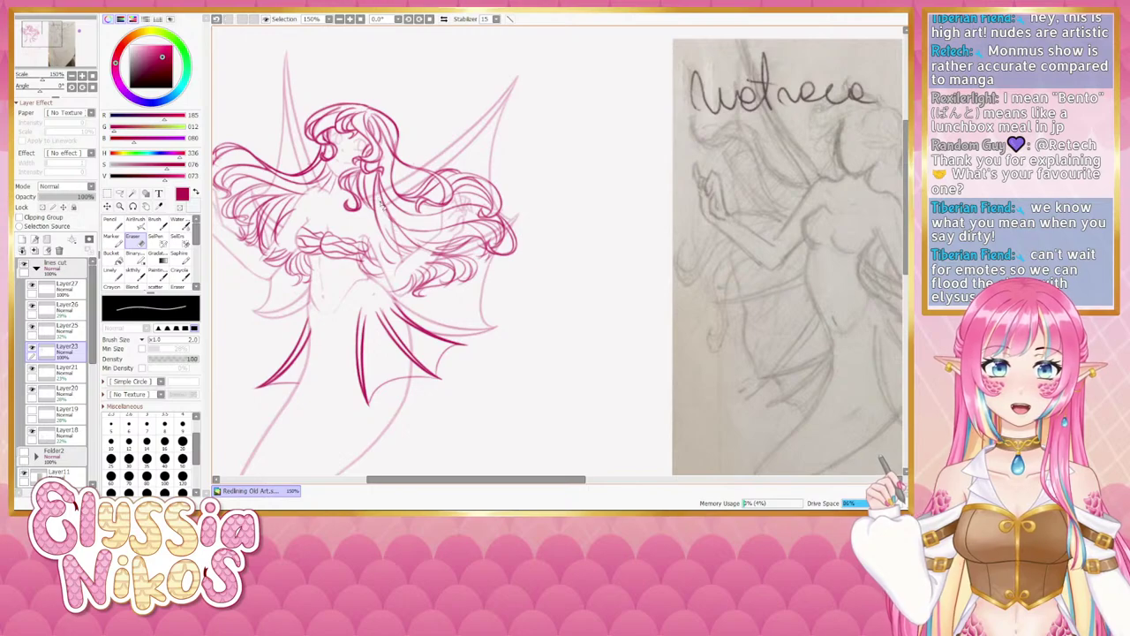
{"action": "key", "text": "ctrl+z"}
{"action": "key", "text": "]"}
{"action": "key", "text": "]"}
{"action": "key", "text": "]"}
{"action": "key", "text": "]"}
{"action": "key", "text": "]"}
{"action": "left_click_drag", "start_coordinate": [390, 217], "coordinate": [393, 227]}
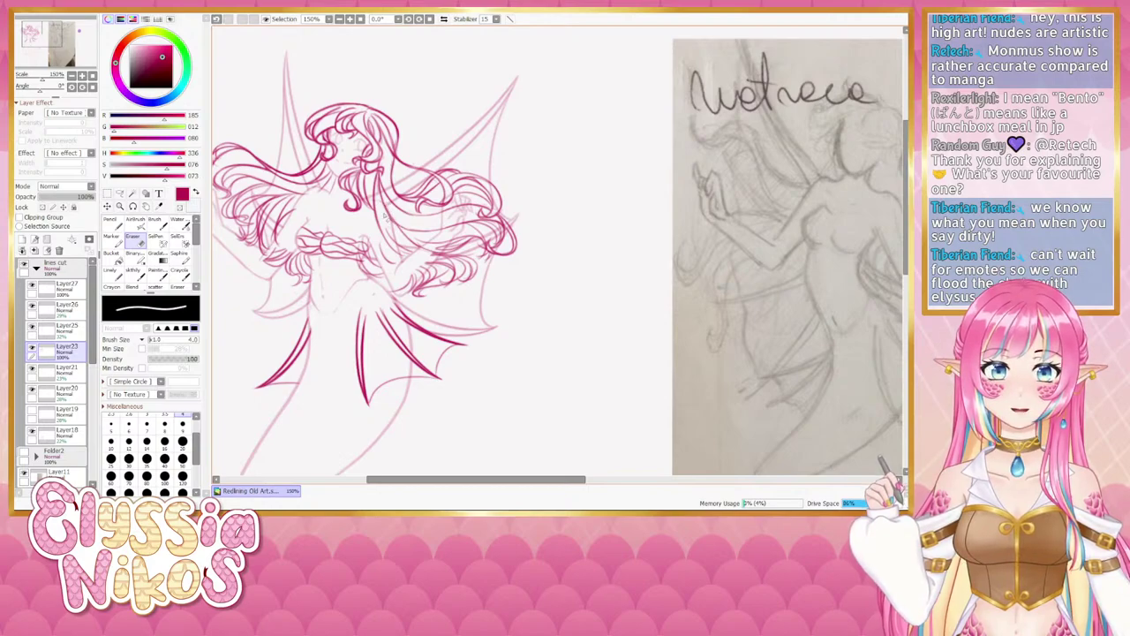
{"action": "left_click_drag", "start_coordinate": [414, 245], "coordinate": [405, 212]}
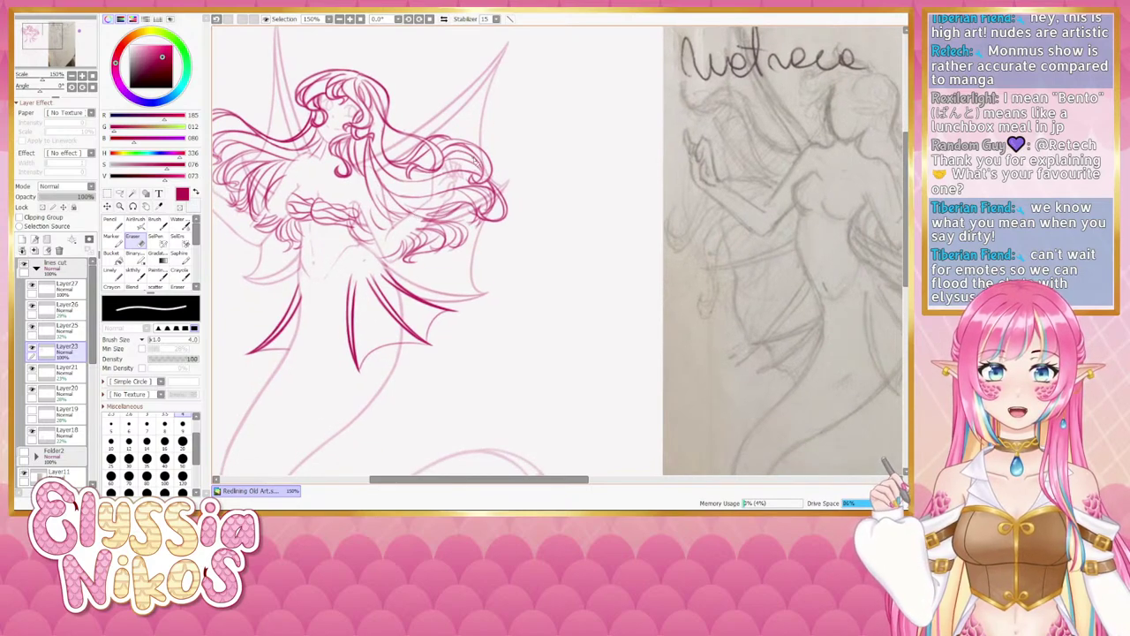
Try a long strand through the lower hair waves toward the outer curls with the size 4 brush and undo the strokes.
{"action": "left_click", "coordinate": [134, 272]}
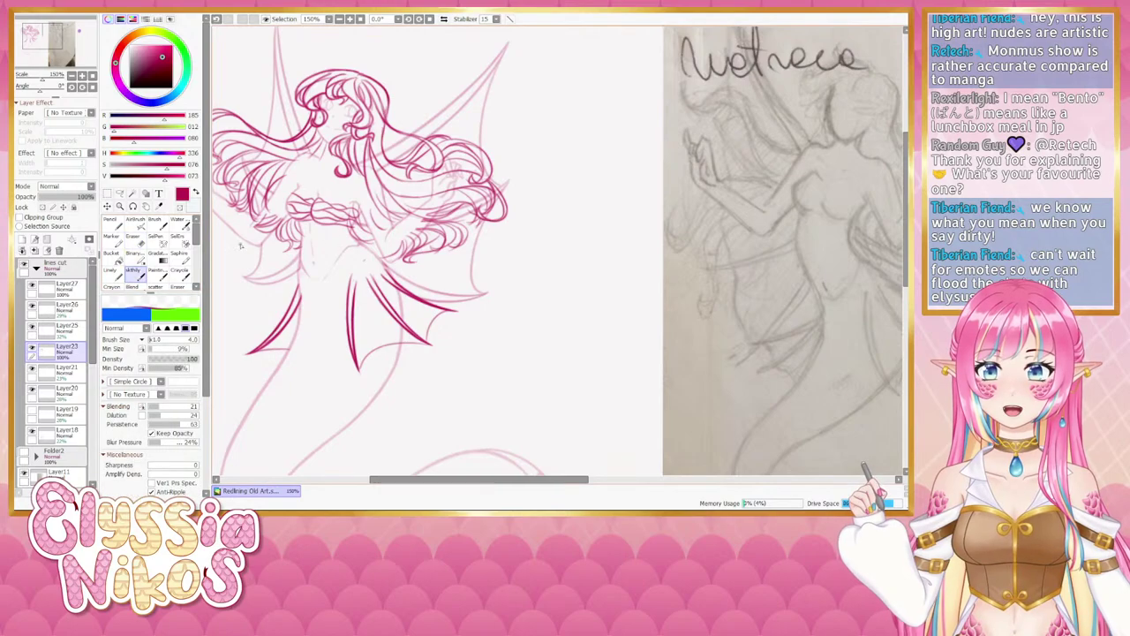
{"action": "mouse_move", "coordinate": [427, 215]}
{"action": "left_mouse_down"}
{"action": "mouse_move", "coordinate": [461, 208]}
{"action": "mouse_move", "coordinate": [437, 222]}
{"action": "mouse_move", "coordinate": [464, 207]}
{"action": "mouse_move", "coordinate": [436, 218]}
{"action": "mouse_move", "coordinate": [457, 210]}
{"action": "mouse_move", "coordinate": [469, 222]}
{"action": "mouse_move", "coordinate": [459, 238]}
{"action": "mouse_move", "coordinate": [458, 216]}
{"action": "mouse_move", "coordinate": [439, 217]}
{"action": "mouse_move", "coordinate": [476, 216]}
{"action": "left_mouse_up"}
{"action": "key", "text": "ctrl+z"}
{"action": "key", "text": "ctrl+z"}
{"action": "key", "text": "ctrl+z"}
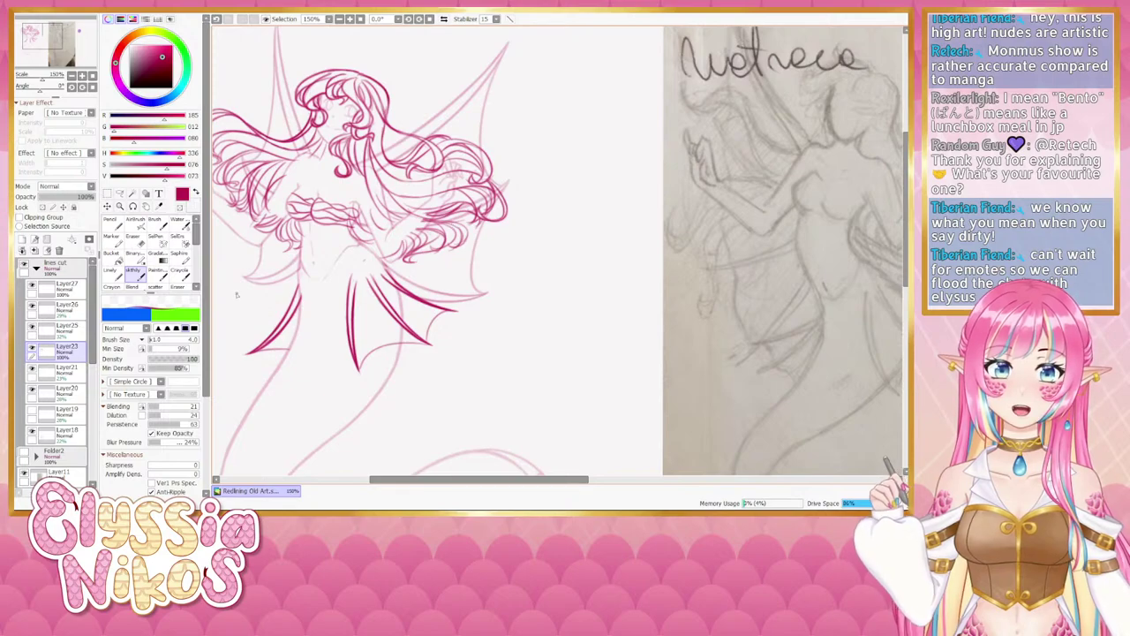
Touch up the lower hair tips below the far hand with the eraser and size 4 brush, undoing rejected strokes.
{"action": "key", "text": "e"}
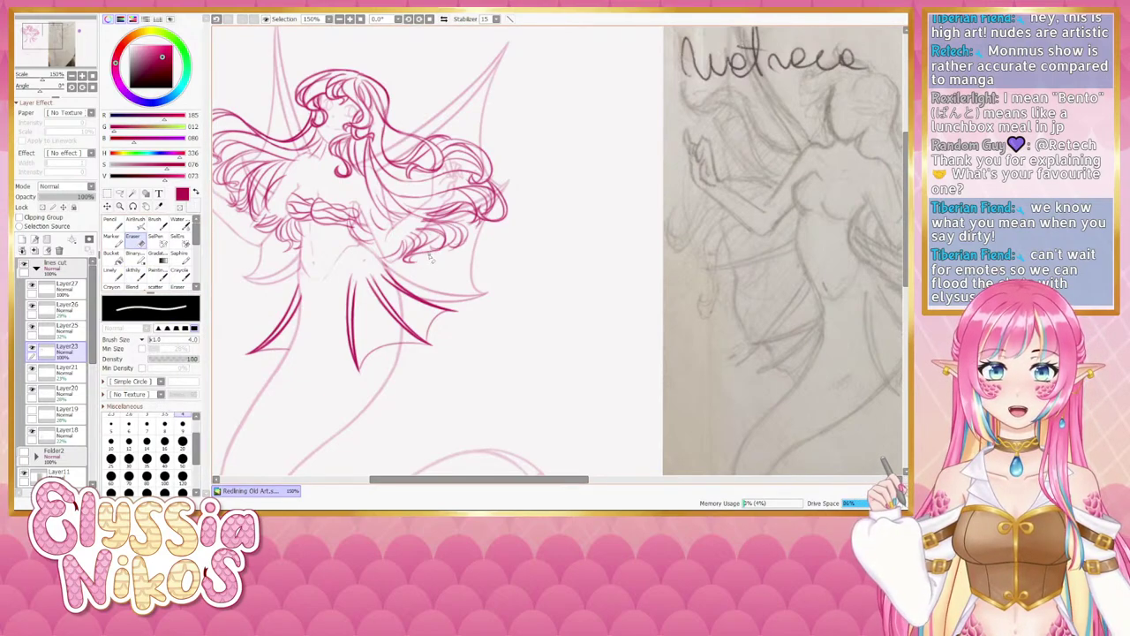
{"action": "left_click", "coordinate": [137, 275]}
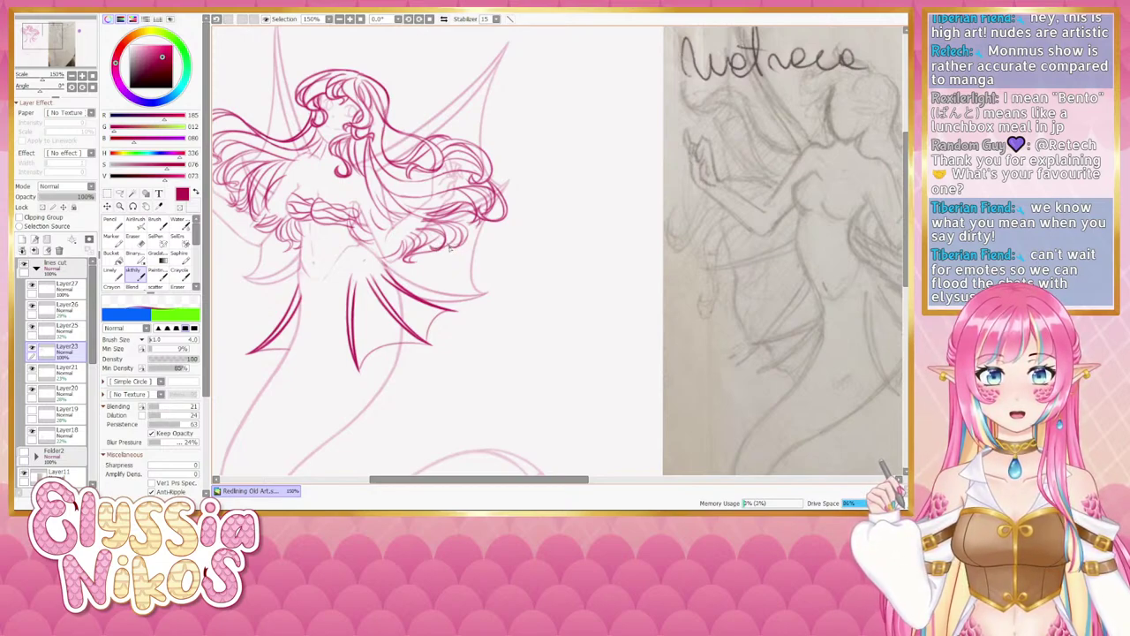
{"action": "key", "text": "ctrl+z"}
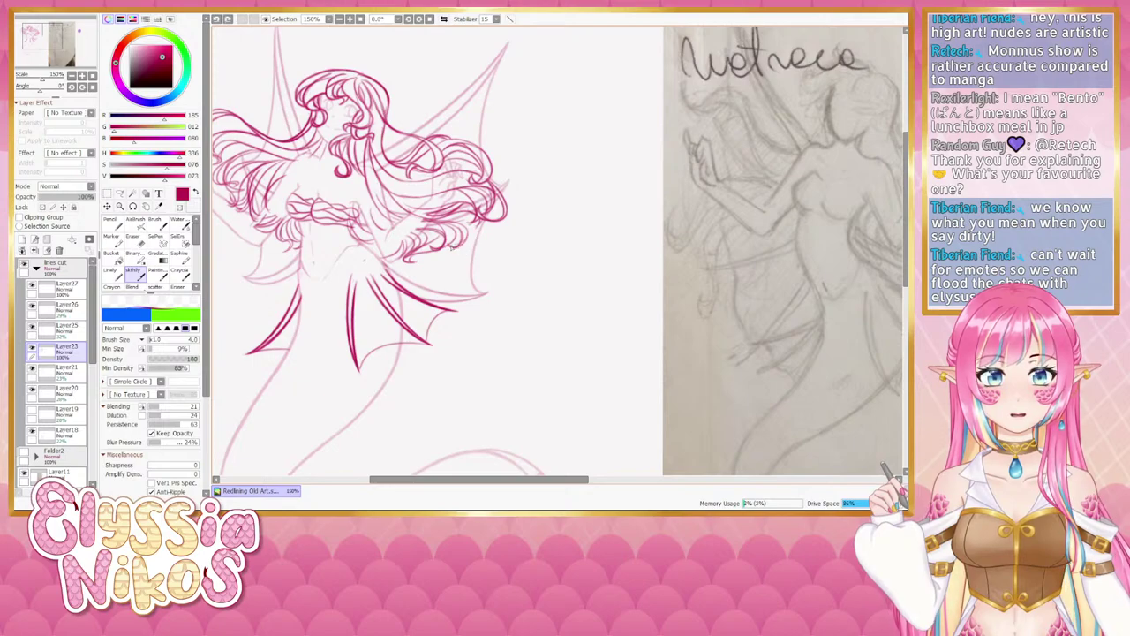
{"action": "mouse_move", "coordinate": [450, 249]}
{"action": "left_mouse_down"}
{"action": "mouse_move", "coordinate": [468, 229]}
{"action": "mouse_move", "coordinate": [449, 250]}
{"action": "mouse_move", "coordinate": [476, 254]}
{"action": "left_mouse_up"}
{"action": "key", "text": "ctrl+z"}
{"action": "key", "text": "ctrl+z"}
{"action": "key", "text": "ctrl+z"}
{"action": "key", "text": "ctrl+z"}
{"action": "key", "text": "ctrl+z"}
Raise Layer21's opacity to 77% to bring out the arm lines, and return to Layer23 with the eraser.
{"action": "left_click", "coordinate": [137, 242]}
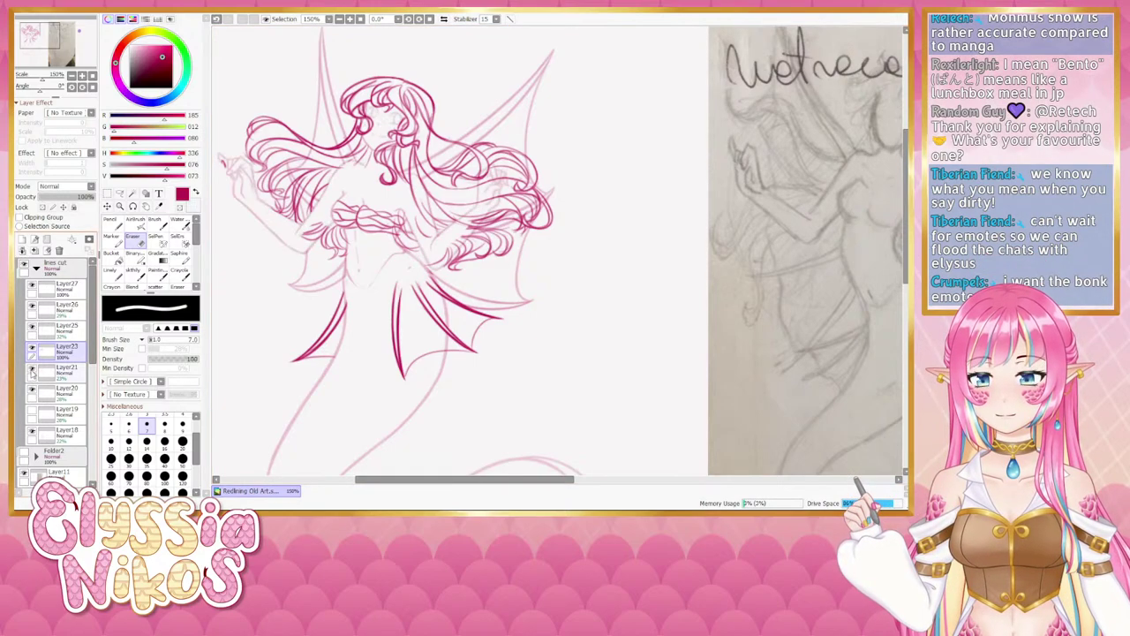
{"action": "left_click", "coordinate": [63, 370]}
{"action": "left_click", "coordinate": [81, 197]}
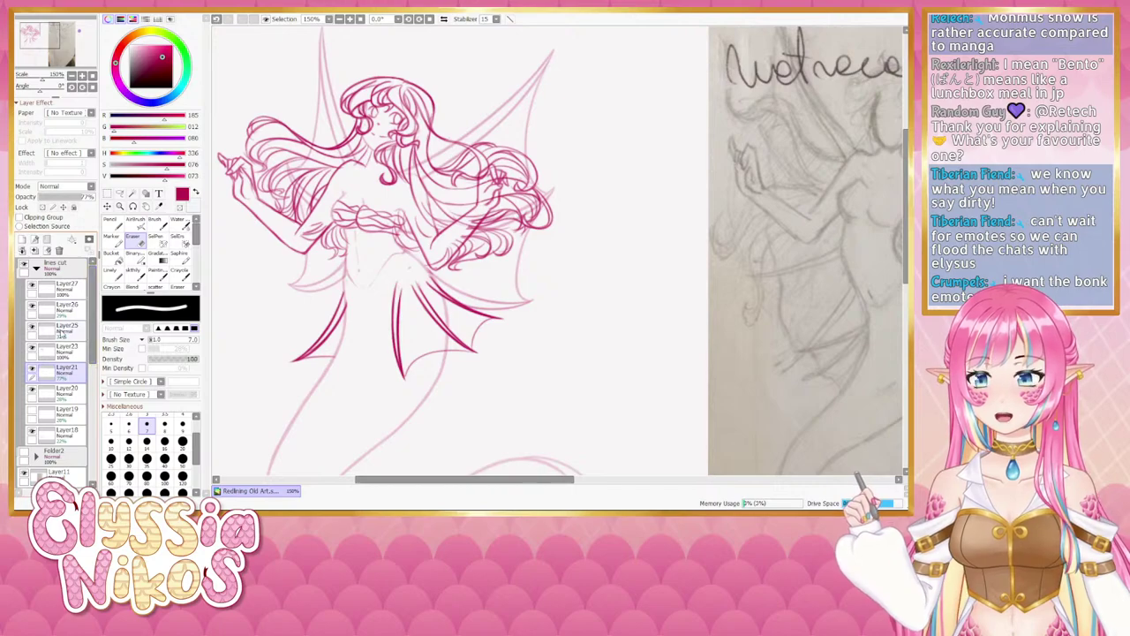
{"action": "left_click", "coordinate": [62, 351]}
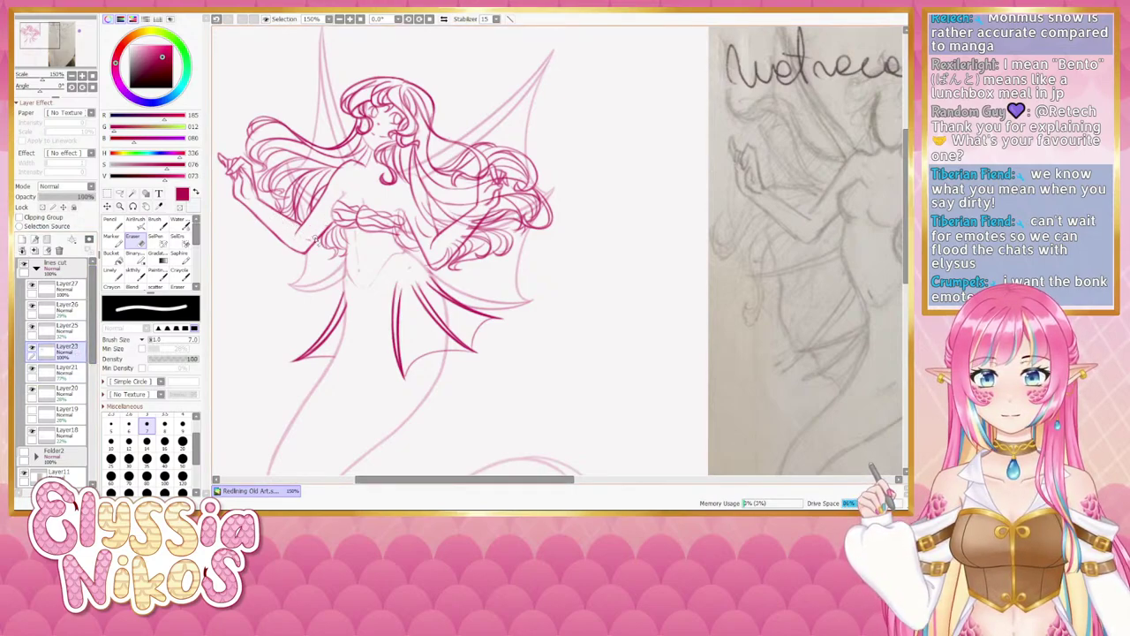
Erase the hair lines overlapping the arms and far hand on Layer23, varying the eraser between sizes 6 and 9.
{"action": "left_click_drag", "start_coordinate": [363, 167], "coordinate": [353, 185]}
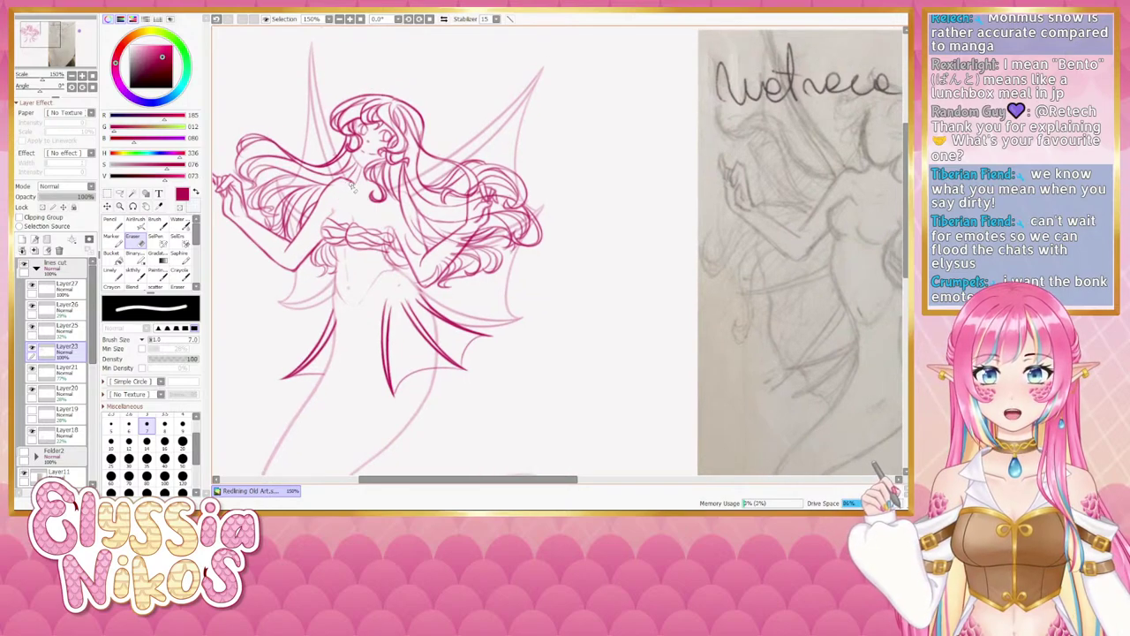
{"action": "left_click_drag", "start_coordinate": [386, 227], "coordinate": [373, 221]}
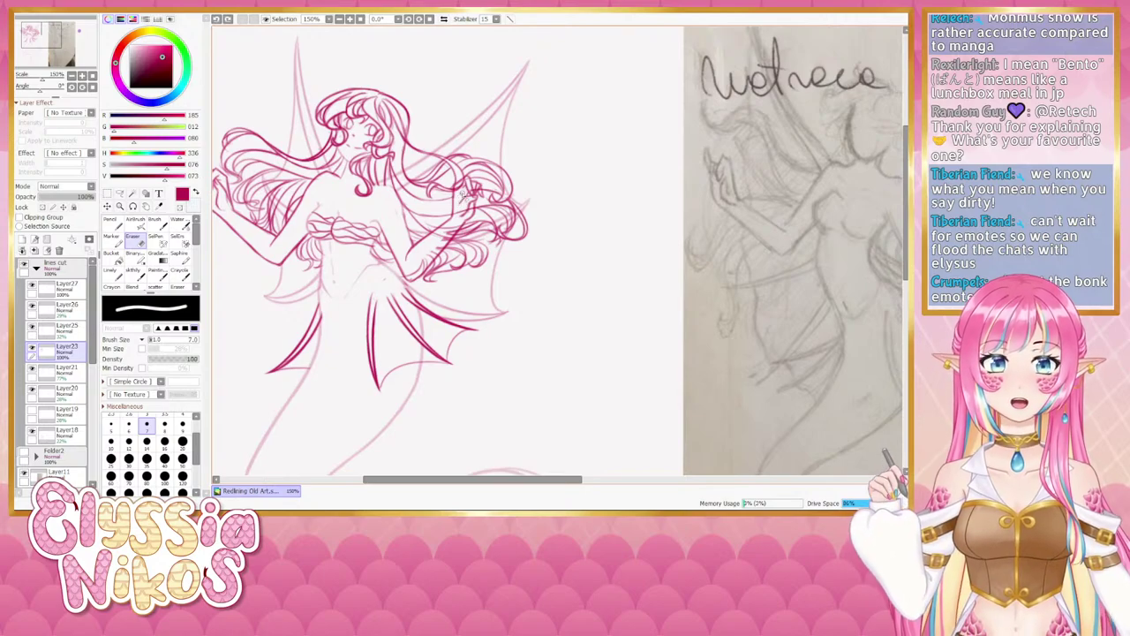
{"action": "key", "text": "bracketleft"}
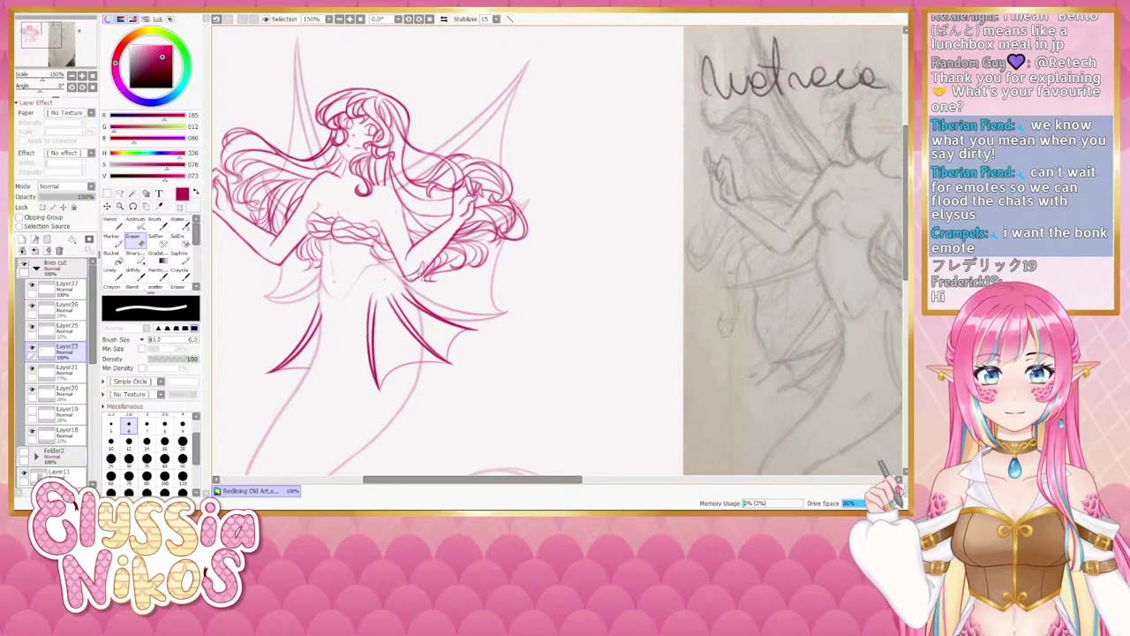
{"action": "key", "text": "bracketright"}
{"action": "key", "text": "bracketright"}
{"action": "key", "text": "bracketright"}
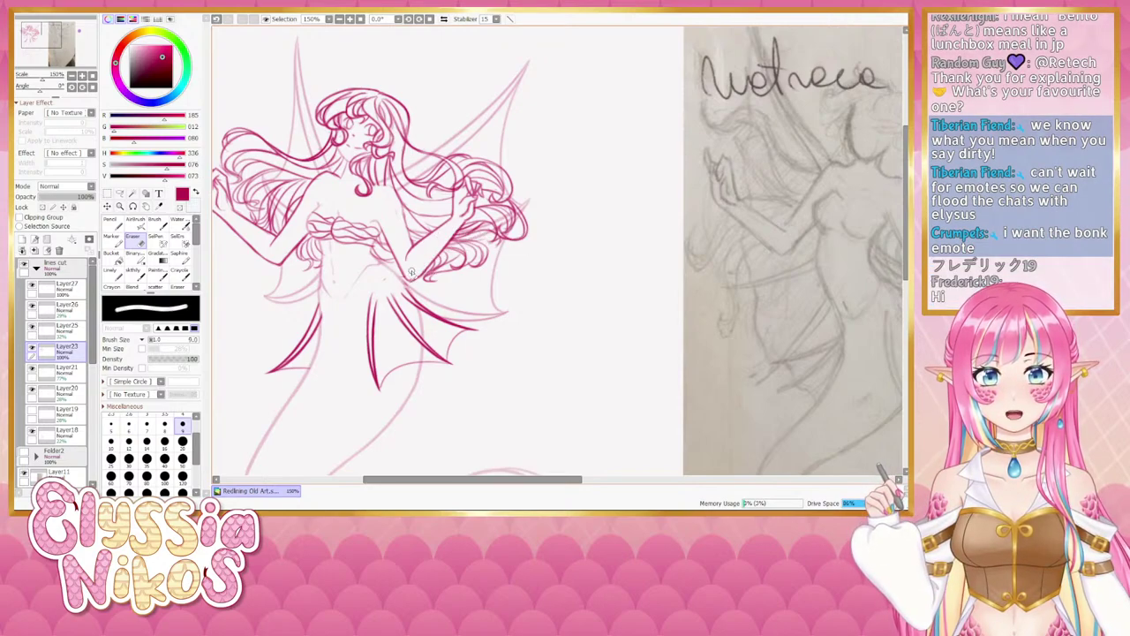
{"action": "left_click", "coordinate": [134, 272]}
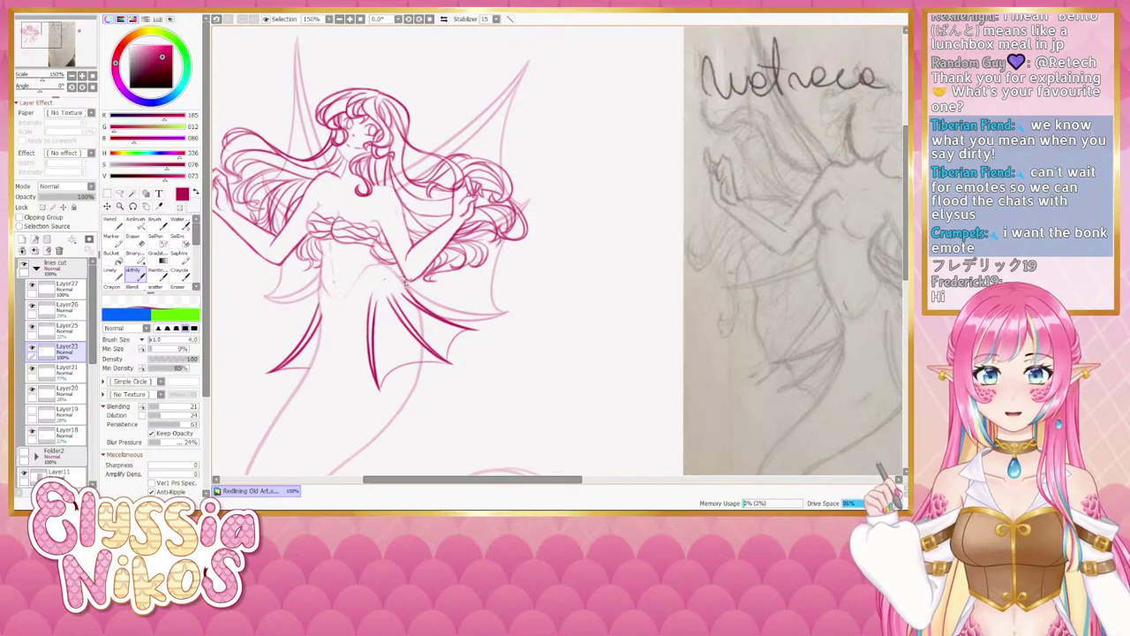
{"action": "key", "text": "e"}
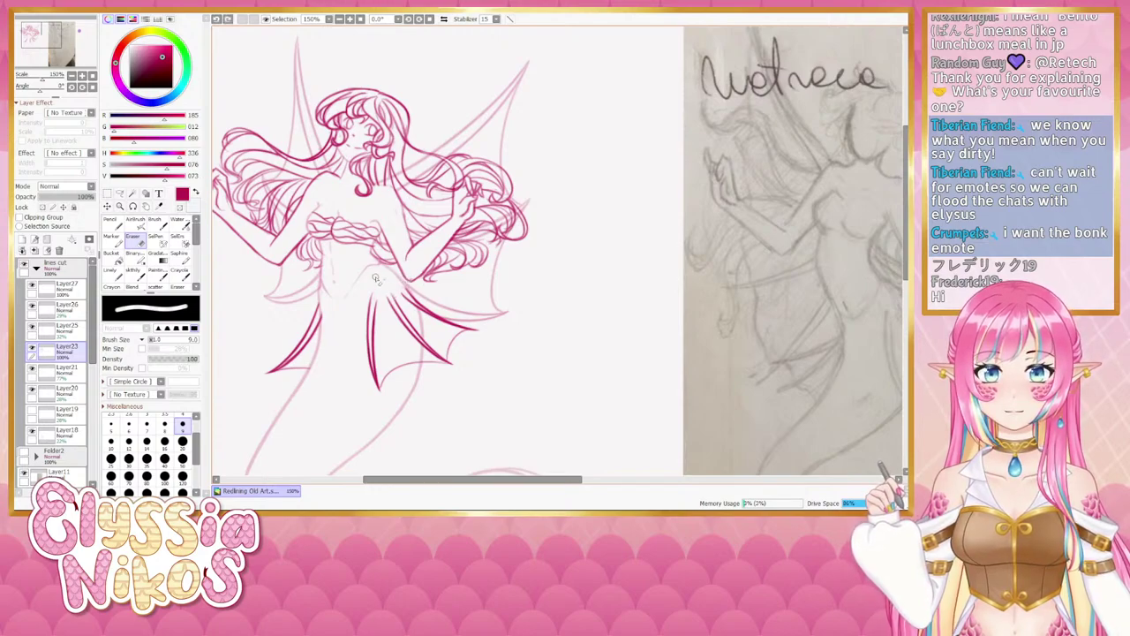
{"action": "left_click_drag", "start_coordinate": [389, 287], "coordinate": [425, 322]}
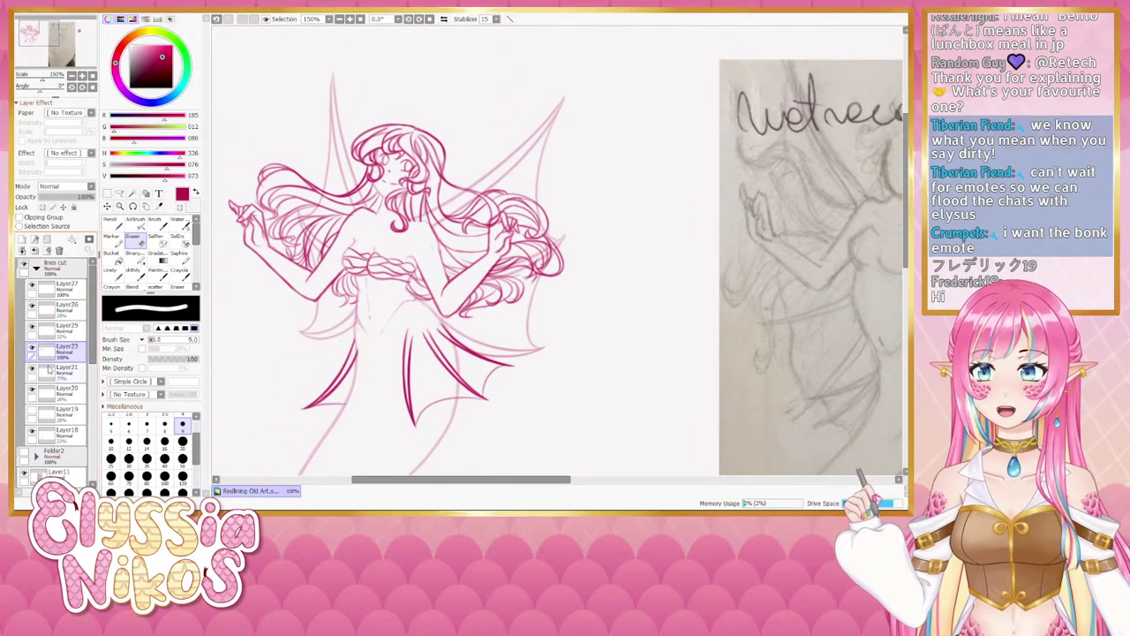
Set Layer21, Layer20, Layer19 and Layer18 to 100% opacity, making Layer19 visible as well.
{"action": "left_click", "coordinate": [71, 369]}
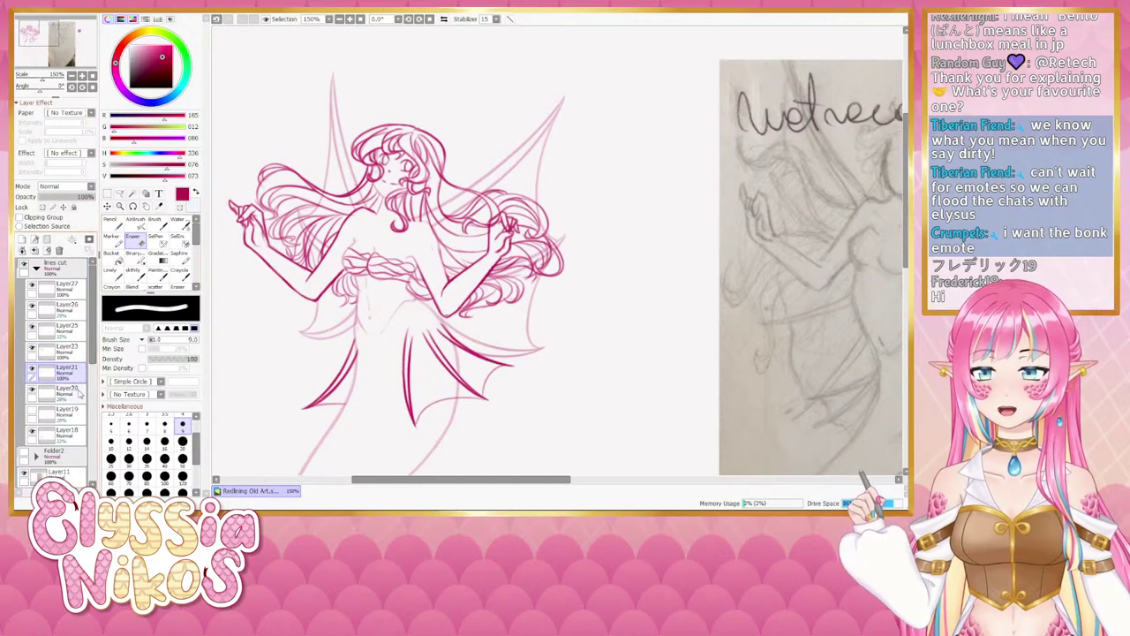
{"action": "left_click", "coordinate": [74, 390]}
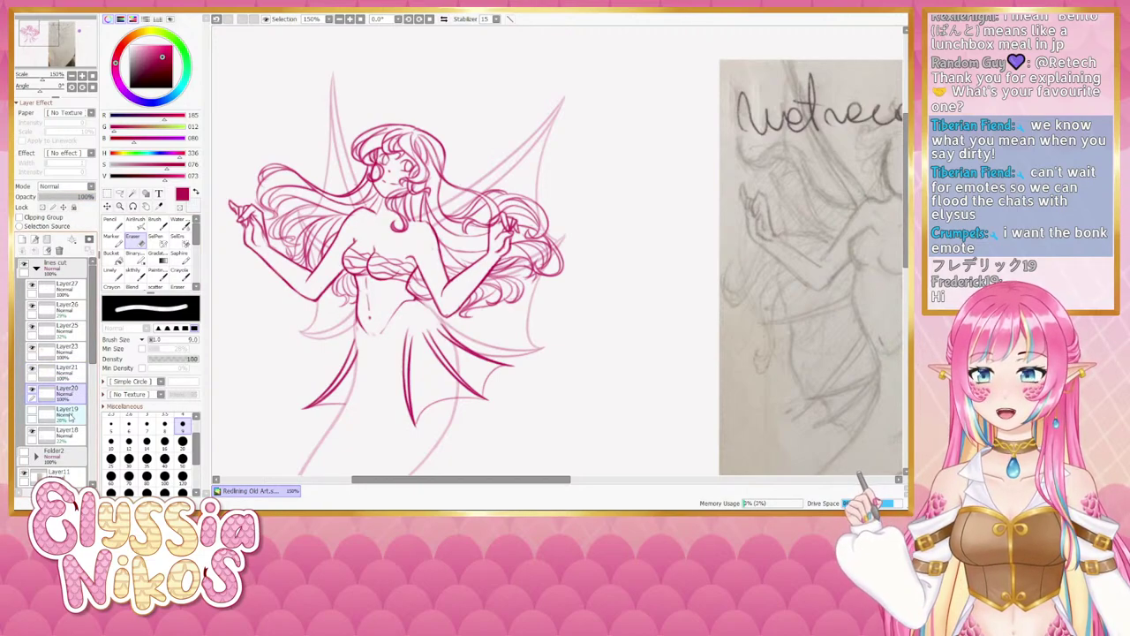
{"action": "left_click", "coordinate": [71, 412]}
{"action": "left_click", "coordinate": [31, 413]}
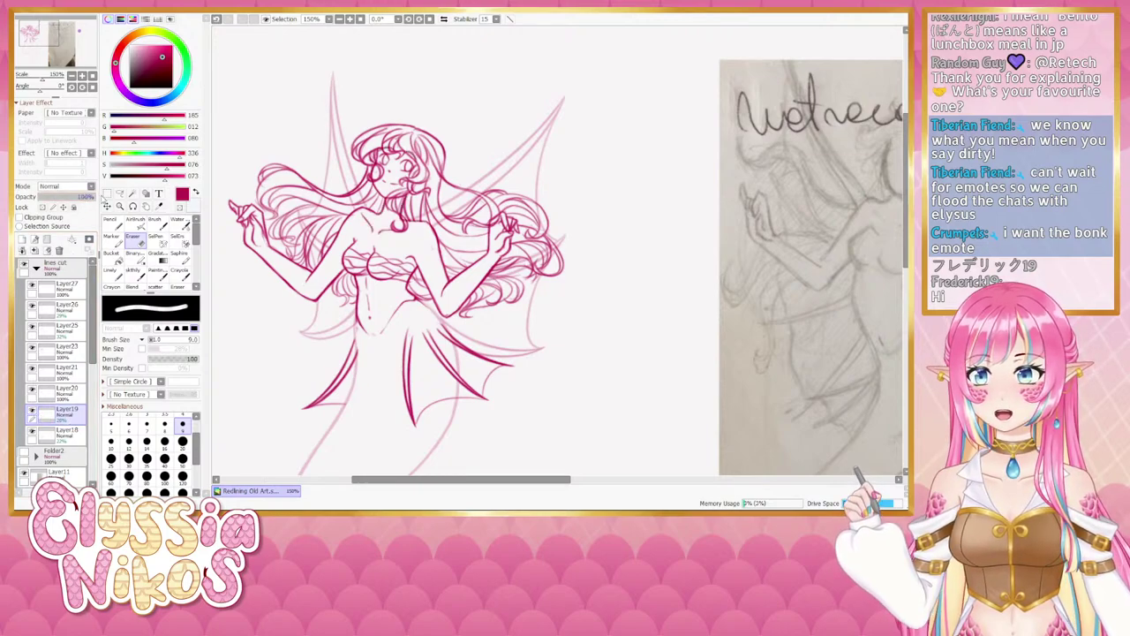
{"action": "left_click", "coordinate": [64, 434]}
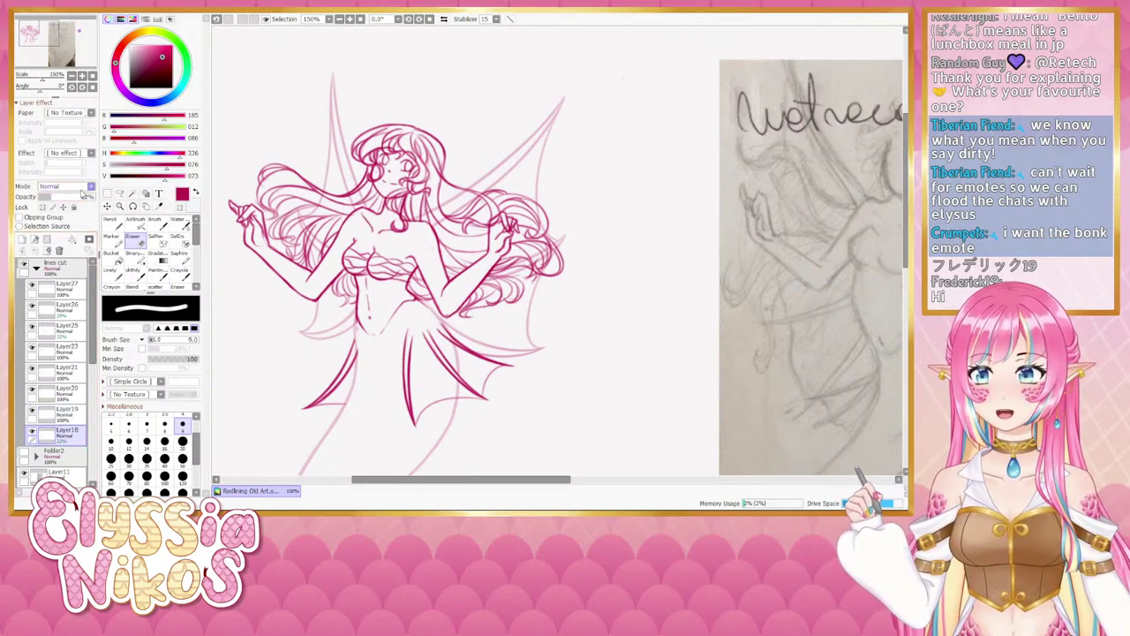
{"action": "left_click", "coordinate": [90, 197]}
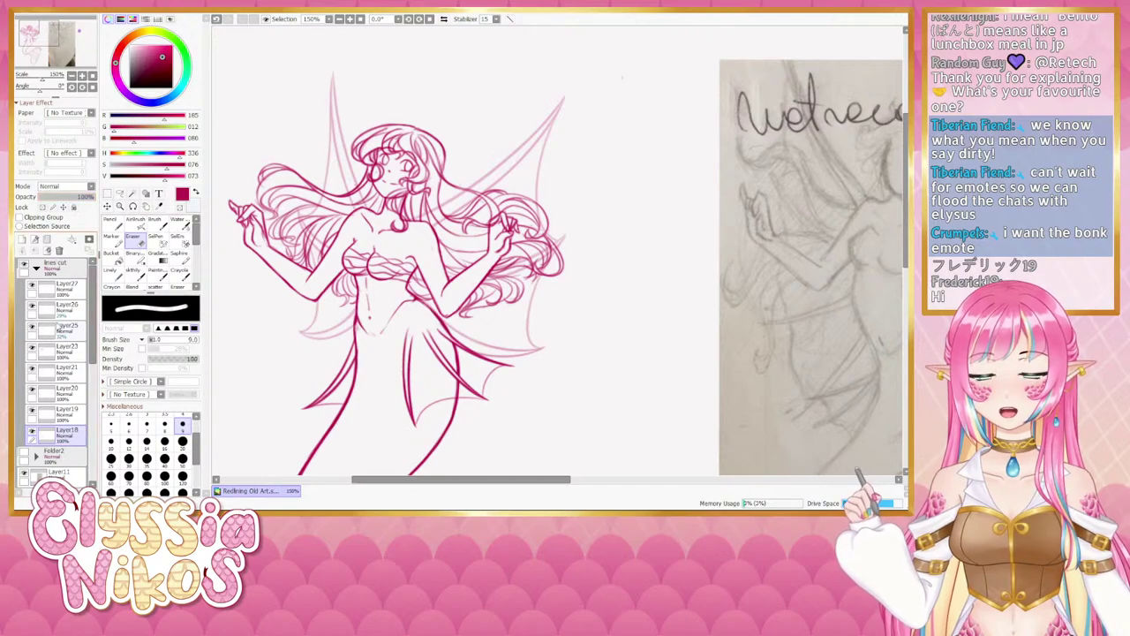
Toggle Layer26's visibility to identify its fin lines and set the layer's opacity to 100%.
{"action": "left_click", "coordinate": [35, 307]}
{"action": "left_click", "coordinate": [63, 306]}
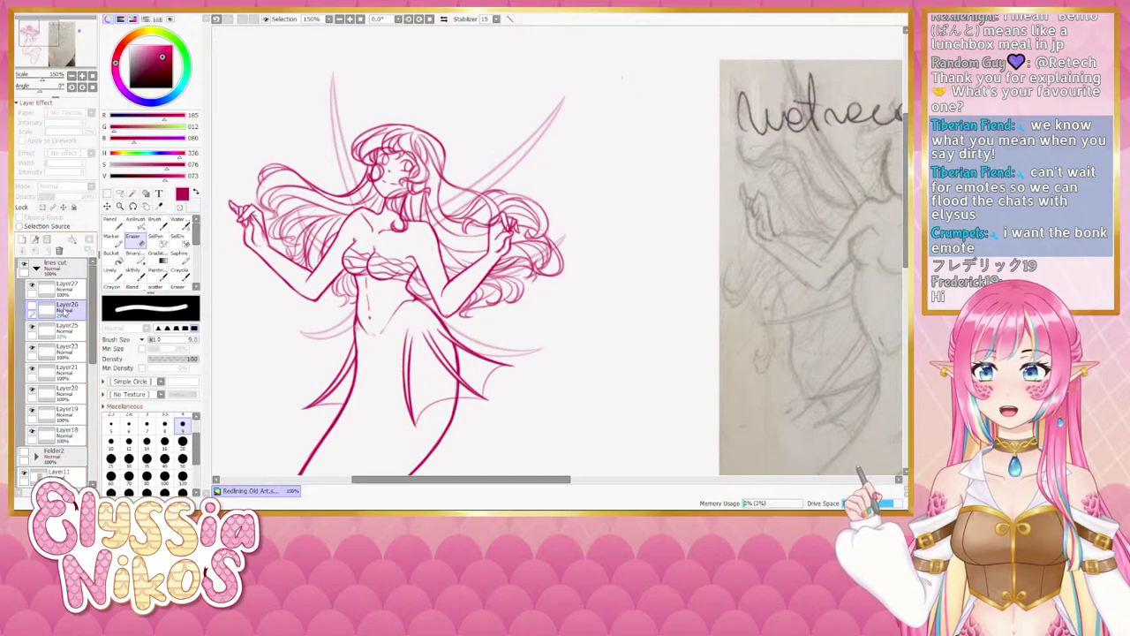
{"action": "left_click", "coordinate": [92, 196]}
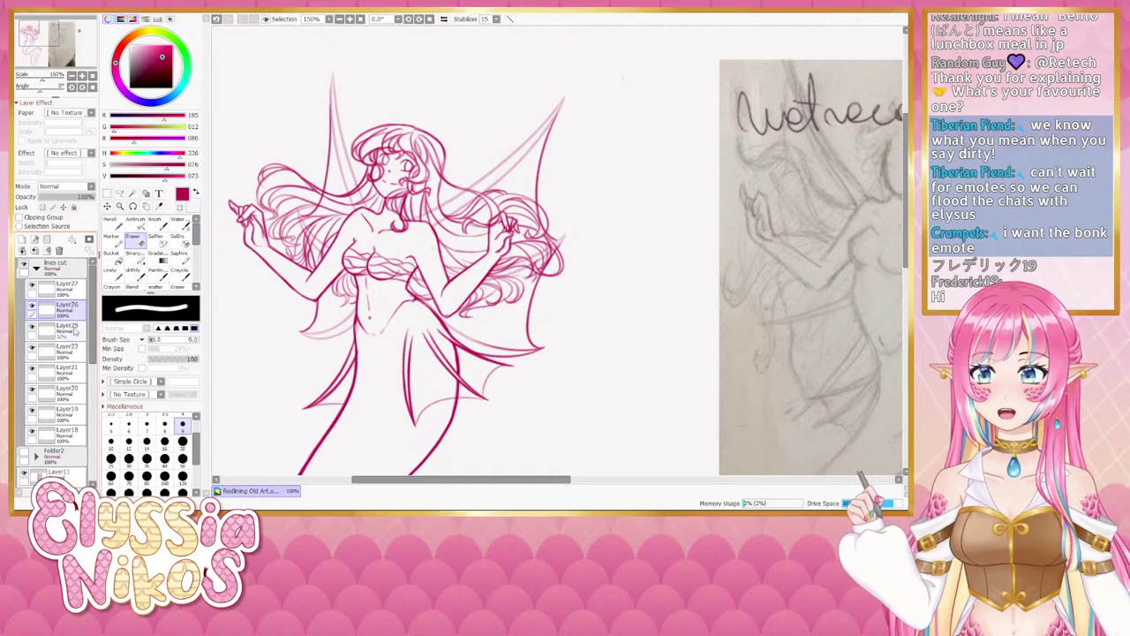
Set Layer25's opacity to 100%.
{"action": "left_click", "coordinate": [66, 329]}
{"action": "left_click", "coordinate": [92, 196]}
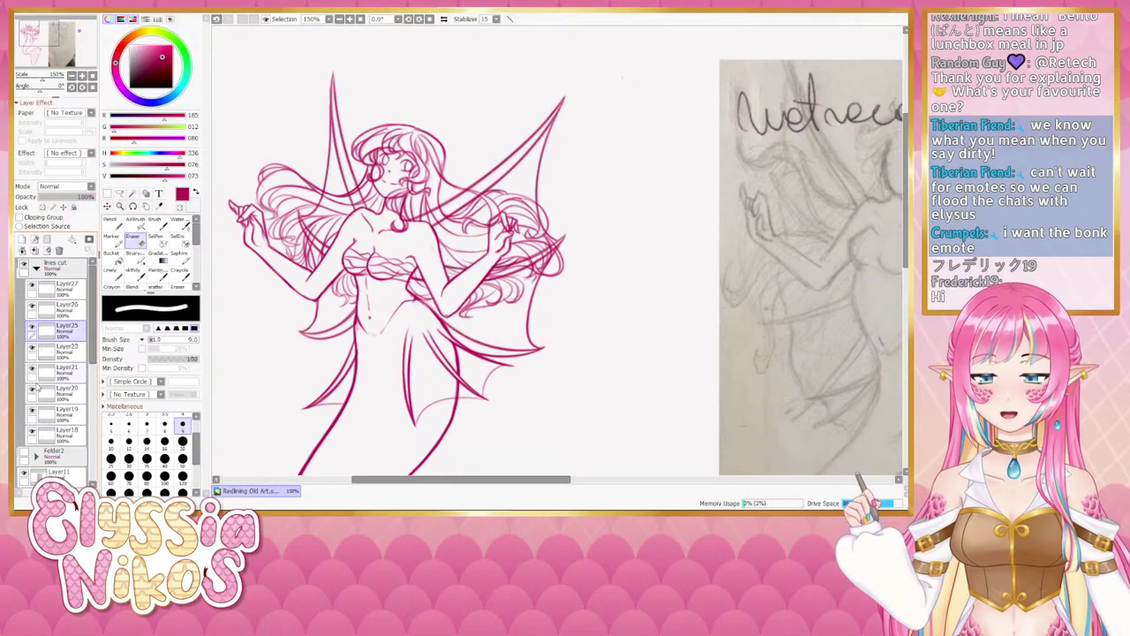
Check Layer21, Layer20 and Layer19 by toggling their visibility, and erase the lines overlapping the chest hair curl on Layer19 with a size 3 eraser.
{"action": "left_click", "coordinate": [32, 370]}
{"action": "left_click", "coordinate": [31, 370]}
{"action": "left_click", "coordinate": [33, 391]}
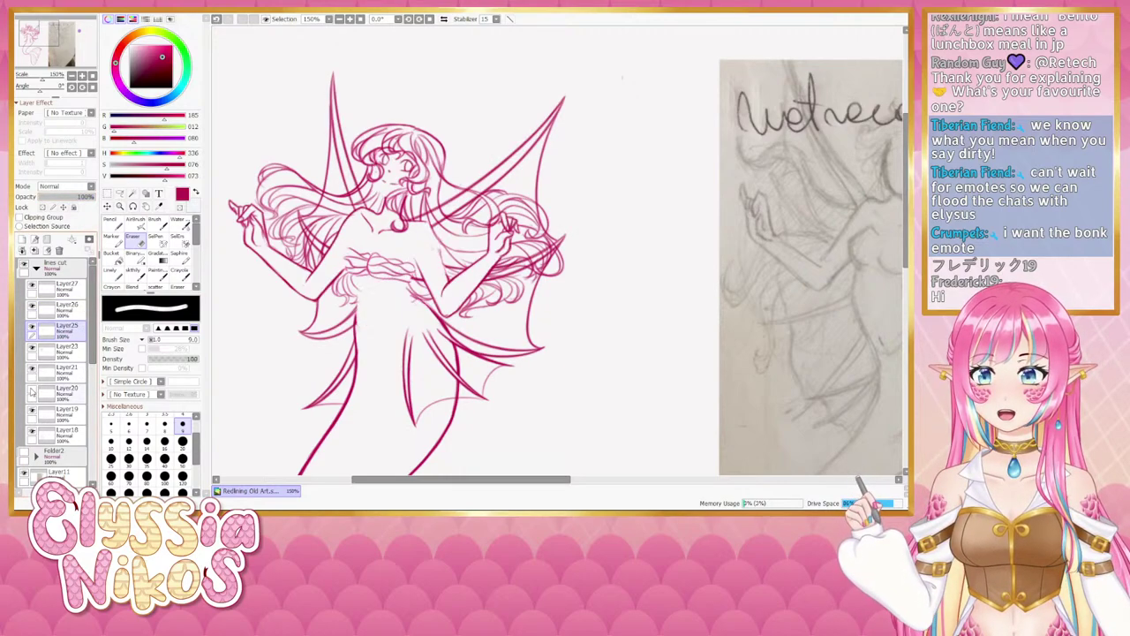
{"action": "left_click", "coordinate": [32, 391]}
{"action": "left_click", "coordinate": [35, 411]}
{"action": "left_click", "coordinate": [35, 410]}
{"action": "left_click", "coordinate": [64, 418]}
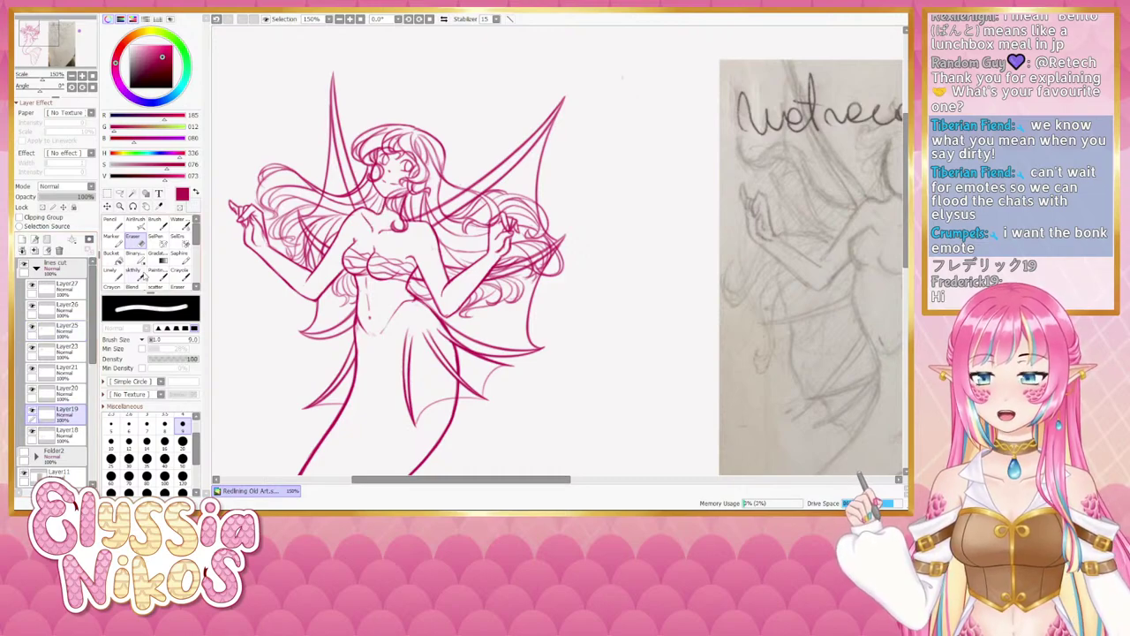
{"action": "left_click_drag", "start_coordinate": [446, 224], "coordinate": [411, 224]}
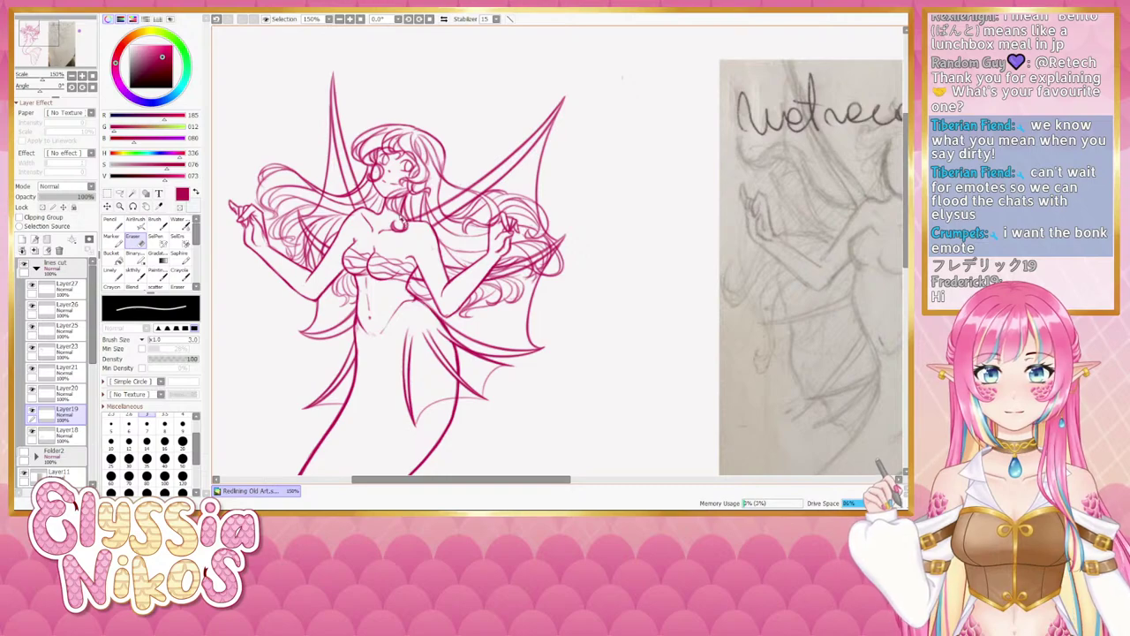
{"action": "left_click_drag", "start_coordinate": [399, 219], "coordinate": [404, 222]}
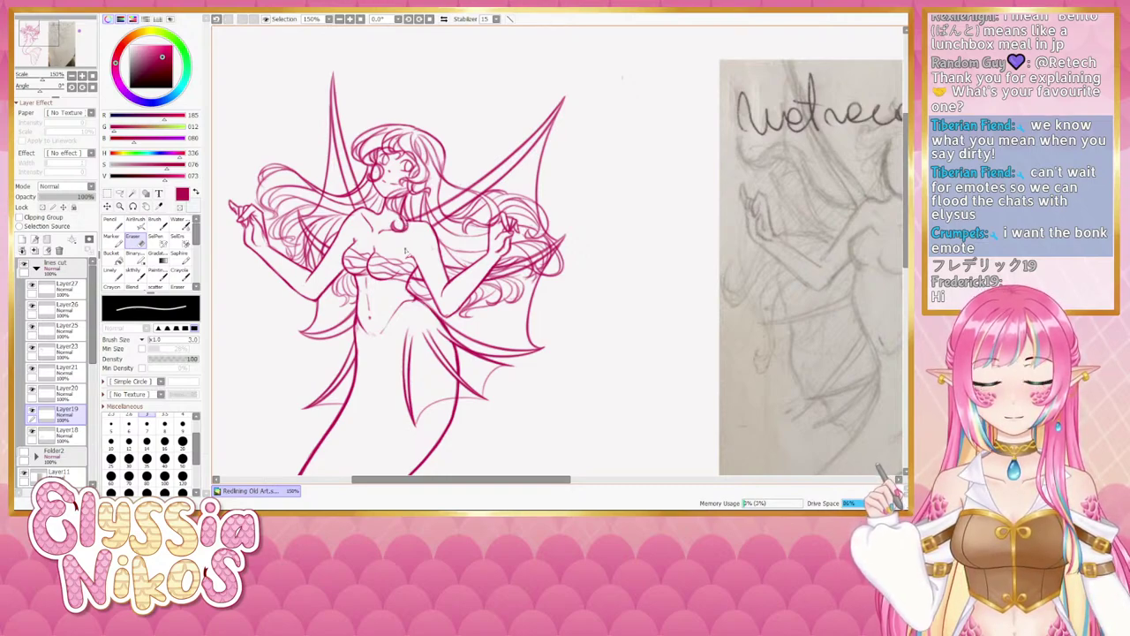
{"action": "left_click_drag", "start_coordinate": [408, 266], "coordinate": [402, 258]}
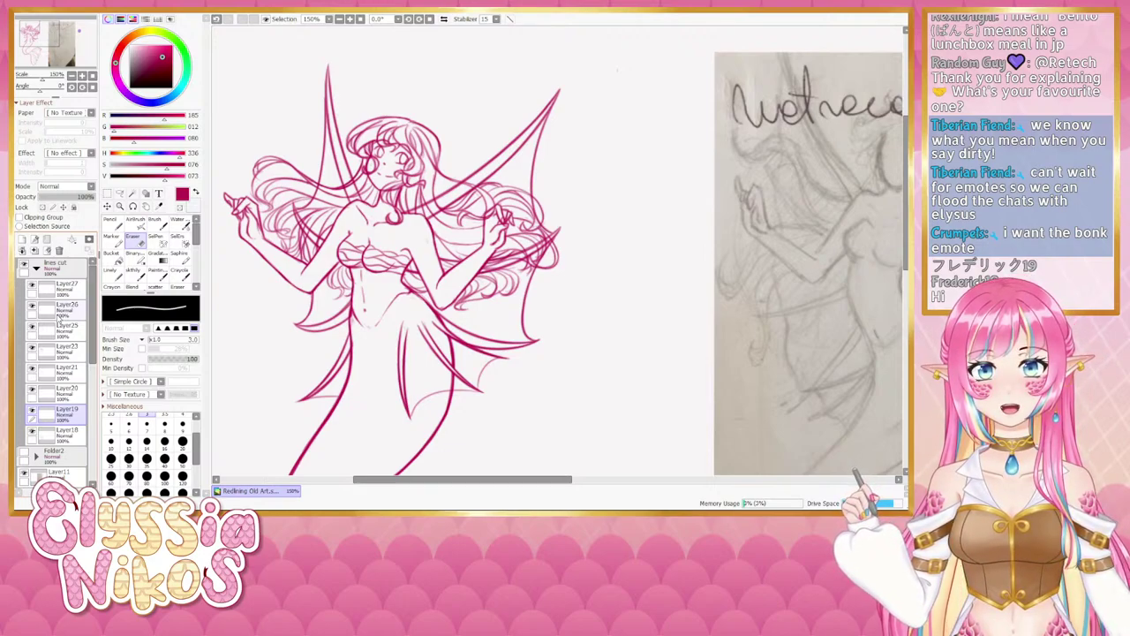
Toggle Layer21, Layer23, Layer18 and Layer20 to identify their lines, and erase stray bits around the face and neck on Layer20 with a small eraser.
{"action": "left_click", "coordinate": [32, 371]}
{"action": "left_click", "coordinate": [33, 370]}
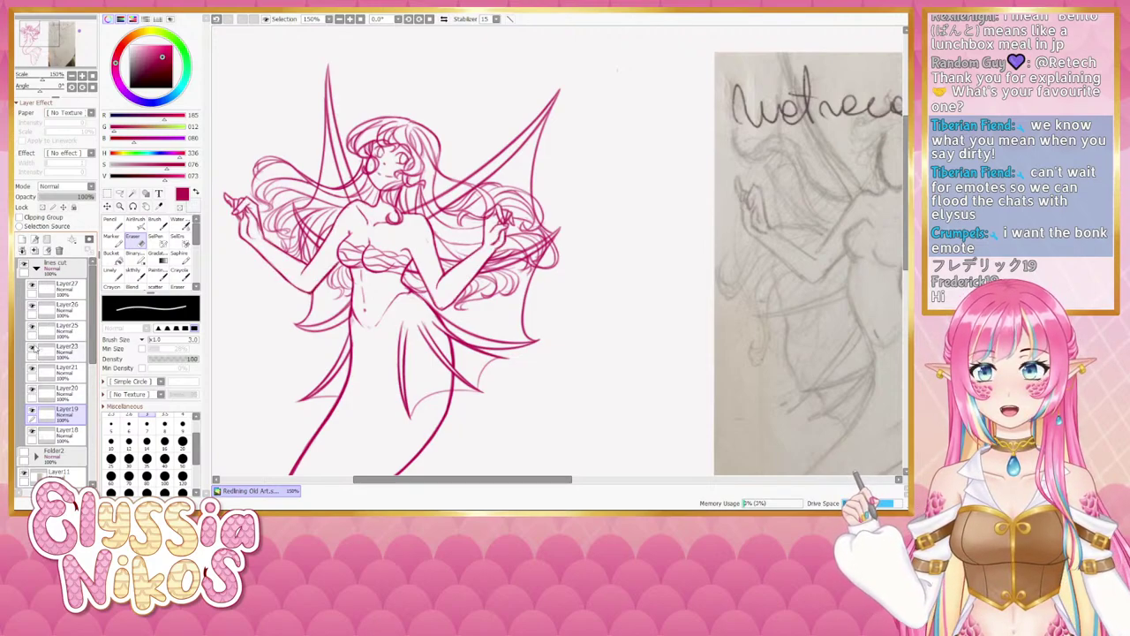
{"action": "left_click", "coordinate": [33, 350]}
{"action": "left_click", "coordinate": [34, 349]}
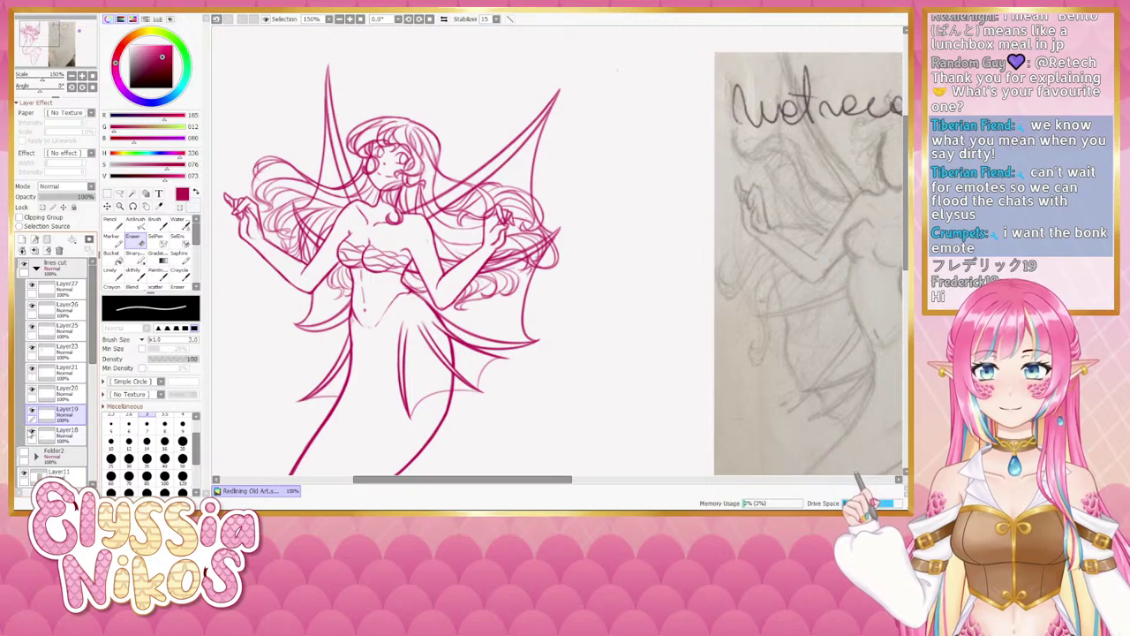
{"action": "left_click", "coordinate": [32, 432]}
{"action": "left_click", "coordinate": [32, 432]}
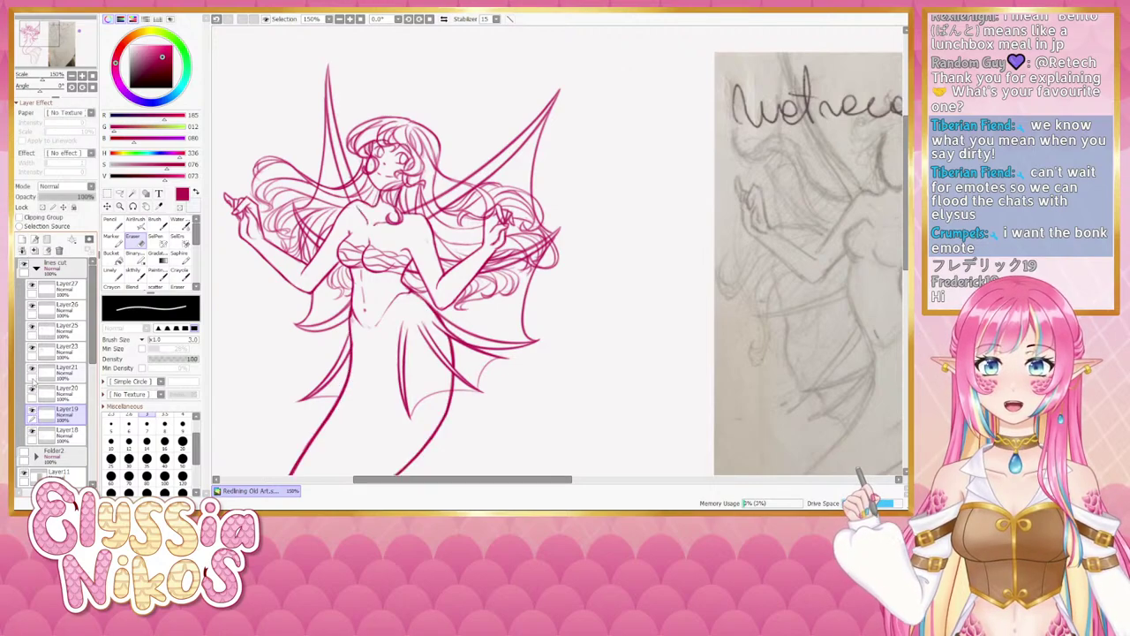
{"action": "left_click", "coordinate": [32, 391]}
{"action": "left_click", "coordinate": [32, 390]}
{"action": "left_click", "coordinate": [67, 390]}
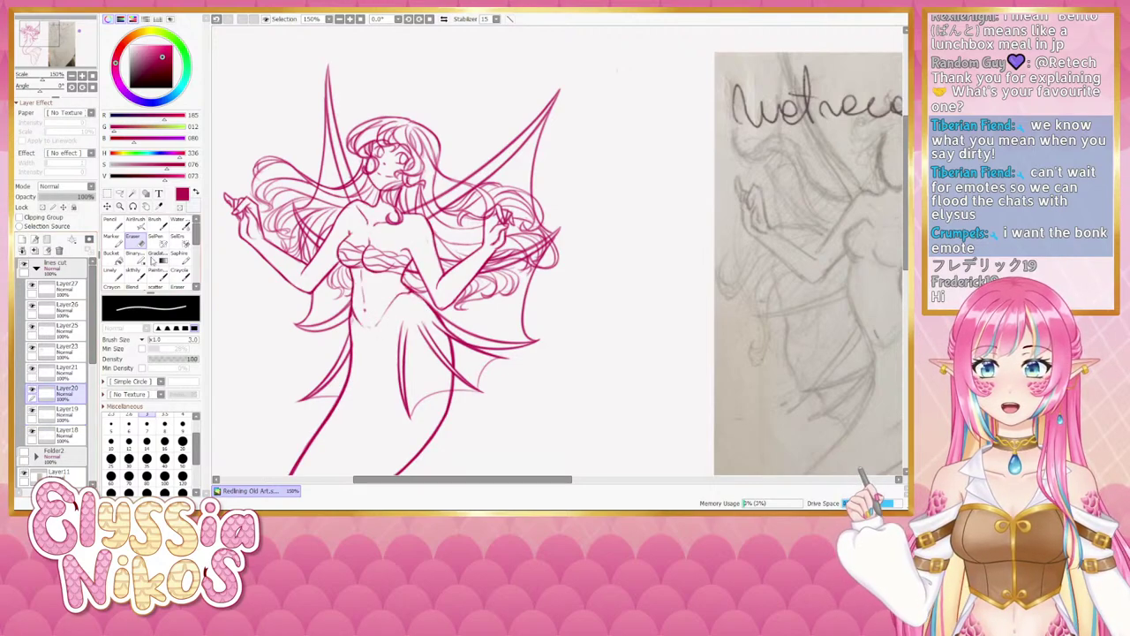
{"action": "left_click_drag", "start_coordinate": [376, 175], "coordinate": [370, 176]}
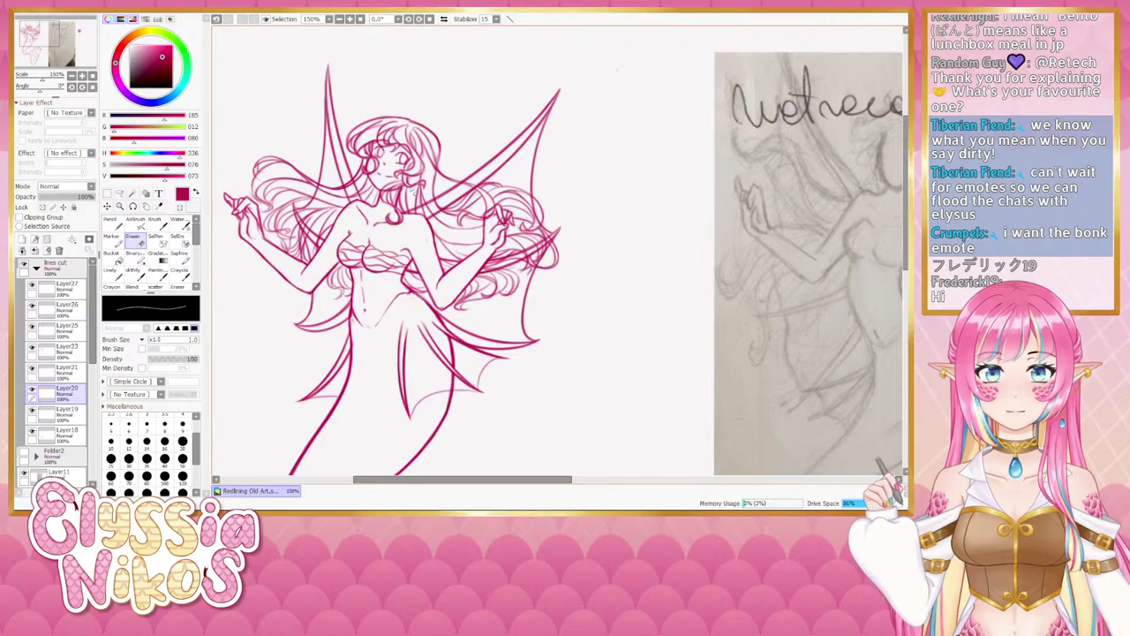
{"action": "left_click_drag", "start_coordinate": [411, 189], "coordinate": [417, 188]}
{"action": "key", "text": "bracketleft"}
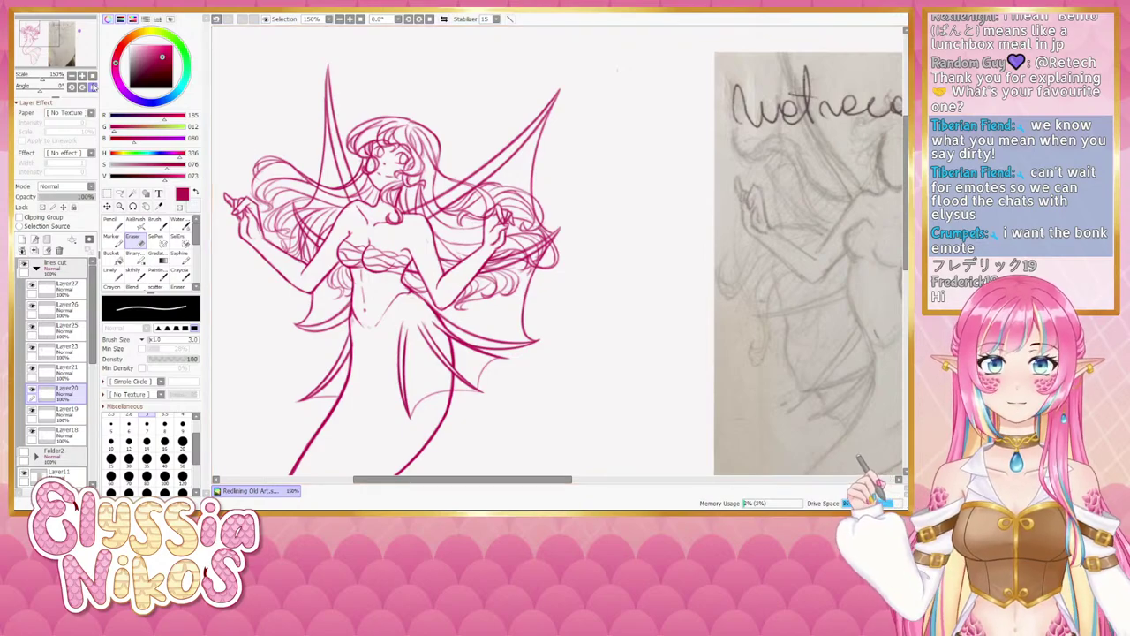
Redraw the hair lock curling down beside the neck on Layer23 with the sketch brush at size 4.
{"action": "left_click", "coordinate": [33, 348]}
{"action": "left_click", "coordinate": [33, 348]}
{"action": "left_click", "coordinate": [63, 352]}
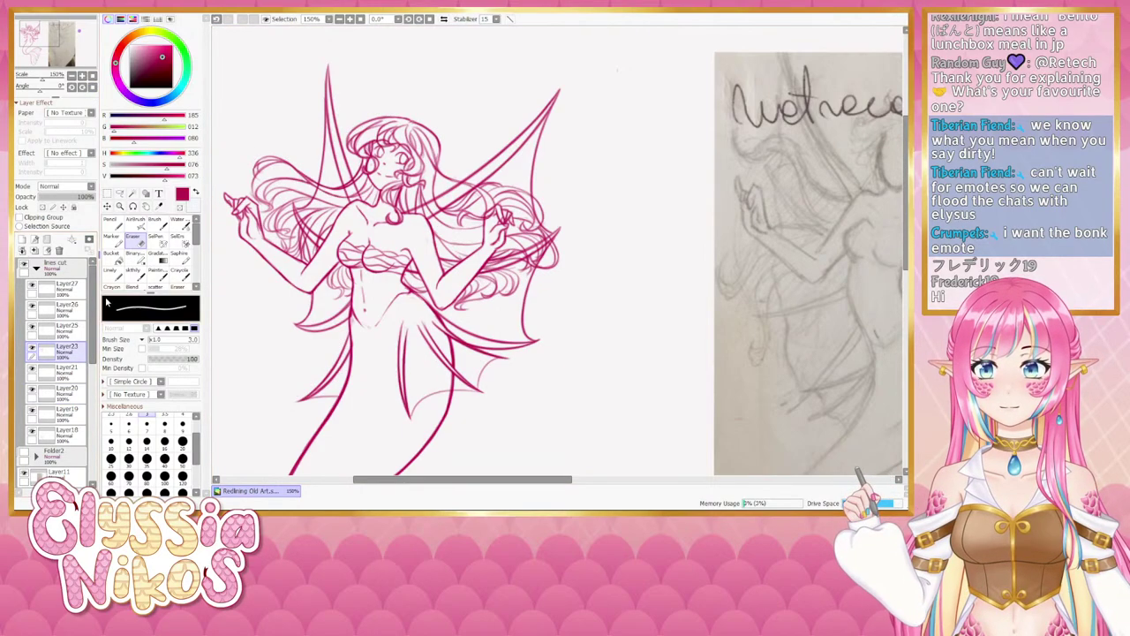
{"action": "left_click", "coordinate": [137, 275]}
{"action": "mouse_move", "coordinate": [403, 184]}
{"action": "left_mouse_down"}
{"action": "mouse_move", "coordinate": [395, 207]}
{"action": "mouse_move", "coordinate": [394, 193]}
{"action": "left_mouse_up"}
{"action": "key", "text": "ctrl+z"}
{"action": "key", "text": "ctrl+z"}
{"action": "key", "text": "ctrl+y"}
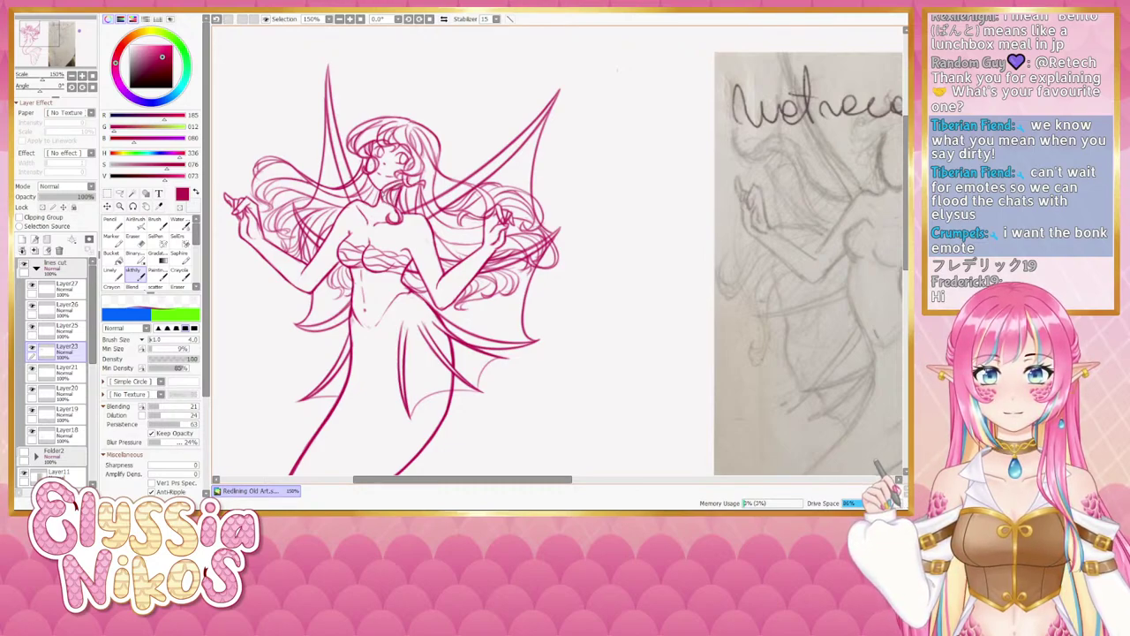
{"action": "left_click_drag", "start_coordinate": [403, 204], "coordinate": [395, 217]}
{"action": "key", "text": "ctrl+z"}
{"action": "key", "text": "ctrl+y"}
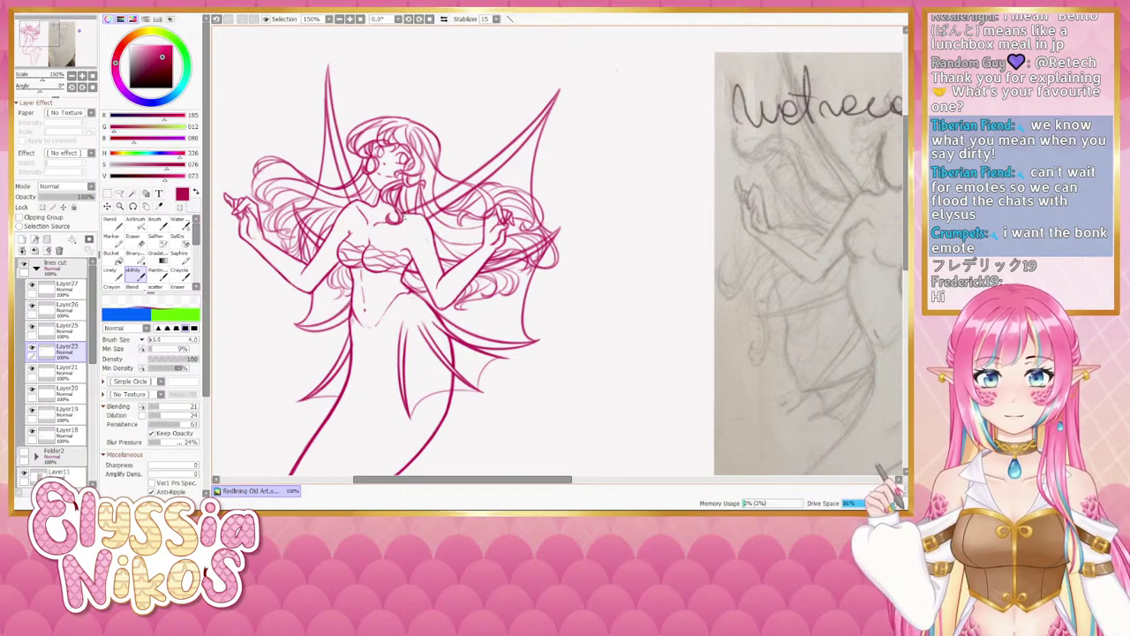
{"action": "left_click", "coordinate": [71, 76]}
{"action": "left_click", "coordinate": [71, 75]}
{"action": "left_click_drag", "start_coordinate": [319, 220], "coordinate": [272, 187]}
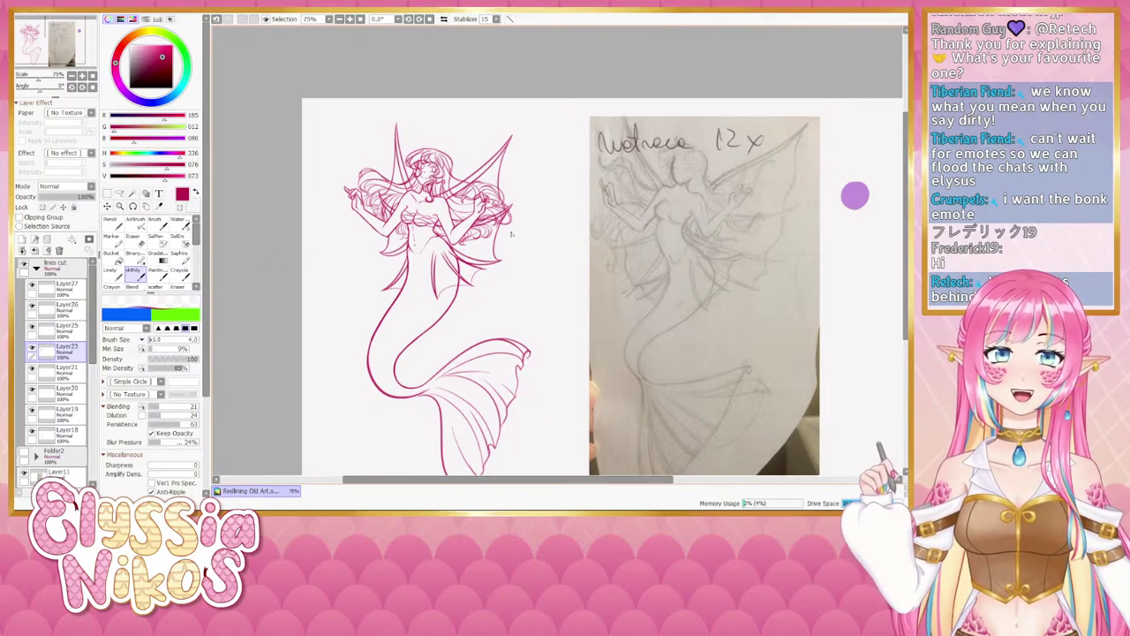
{"action": "mouse_move", "coordinate": [589, 312]}
{"action": "left_mouse_down"}
{"action": "mouse_move", "coordinate": [505, 285]}
{"action": "mouse_move", "coordinate": [499, 267]}
{"action": "left_mouse_up"}
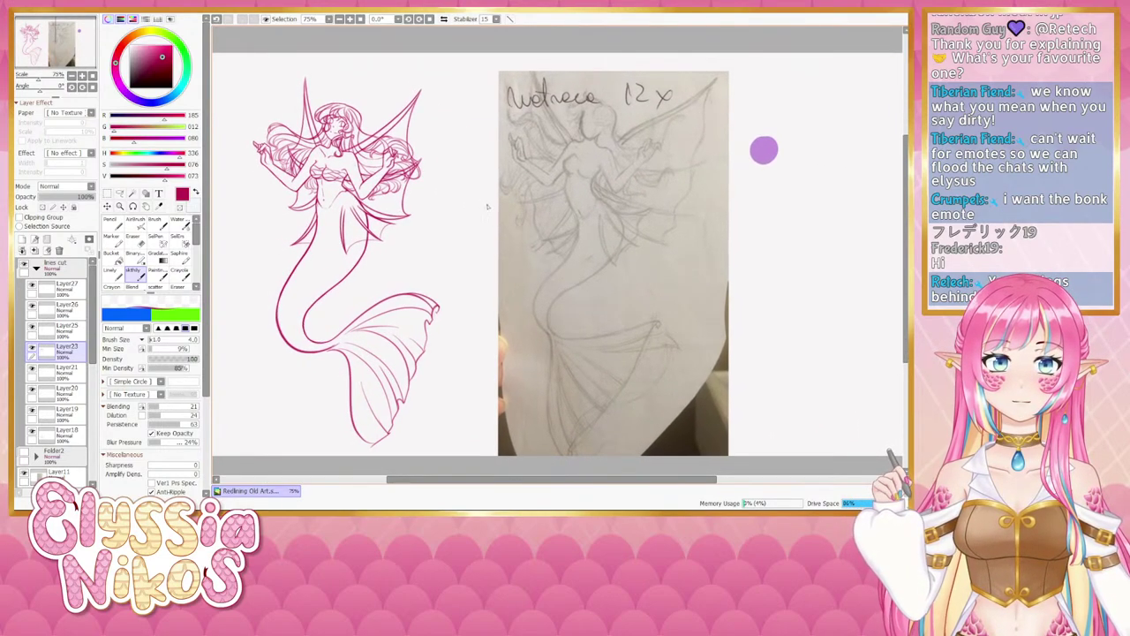
{"action": "left_click_drag", "start_coordinate": [486, 203], "coordinate": [464, 202]}
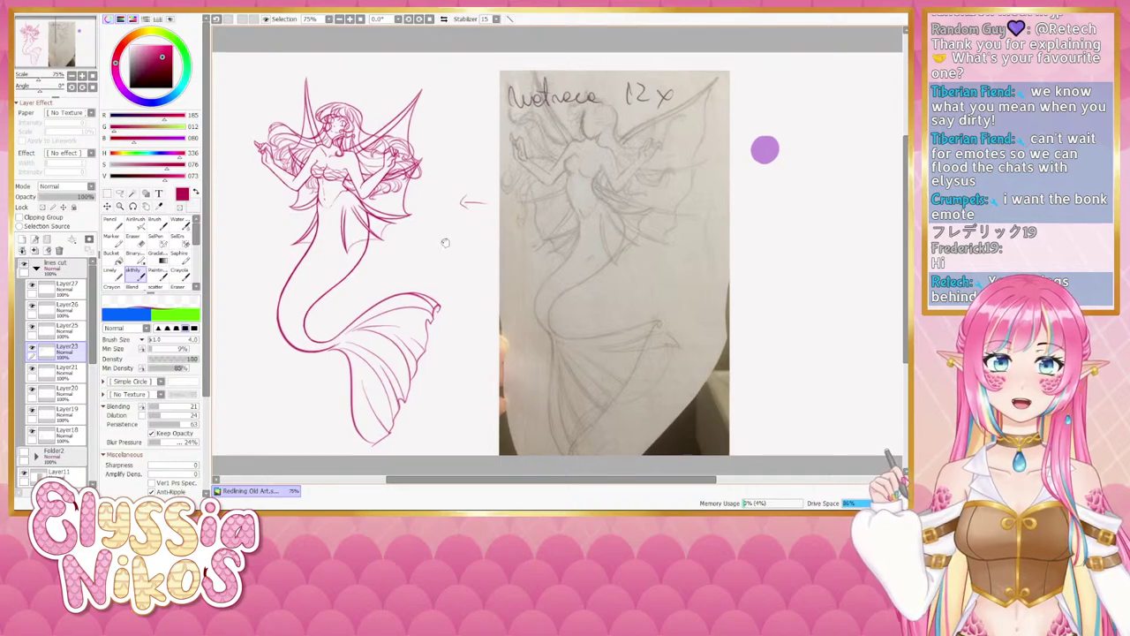
{"action": "left_click_drag", "start_coordinate": [458, 243], "coordinate": [487, 240]}
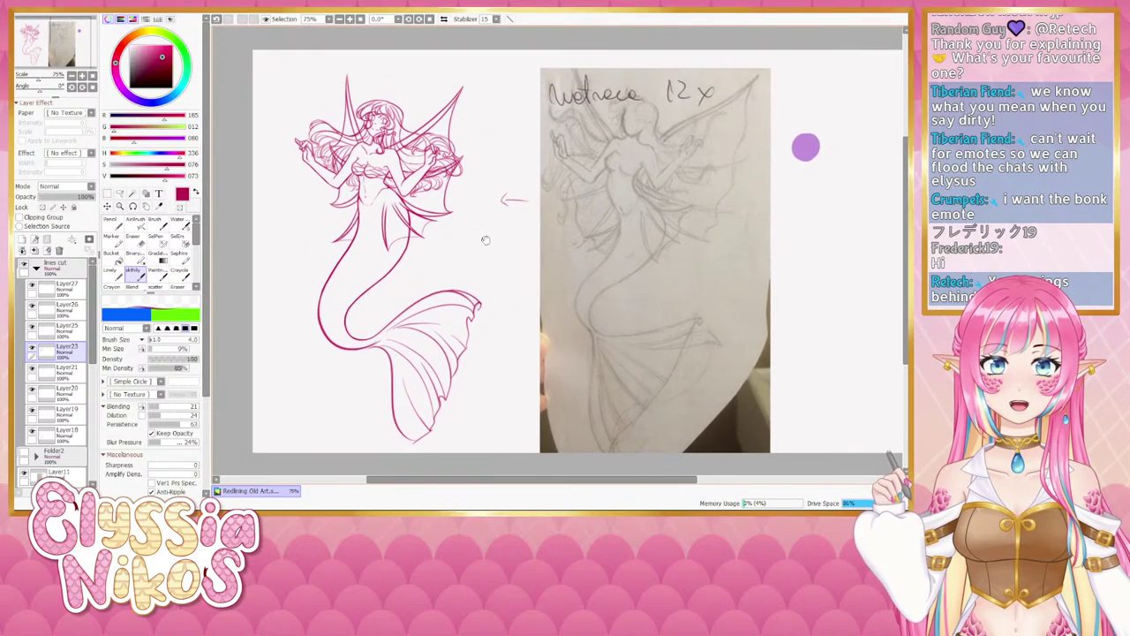
{"action": "left_click", "coordinate": [83, 76]}
{"action": "left_click", "coordinate": [83, 76]}
{"action": "left_click_drag", "start_coordinate": [278, 144], "coordinate": [475, 300]}
{"action": "key", "text": "ctrl+z"}
{"action": "key", "text": "ctrl+z"}
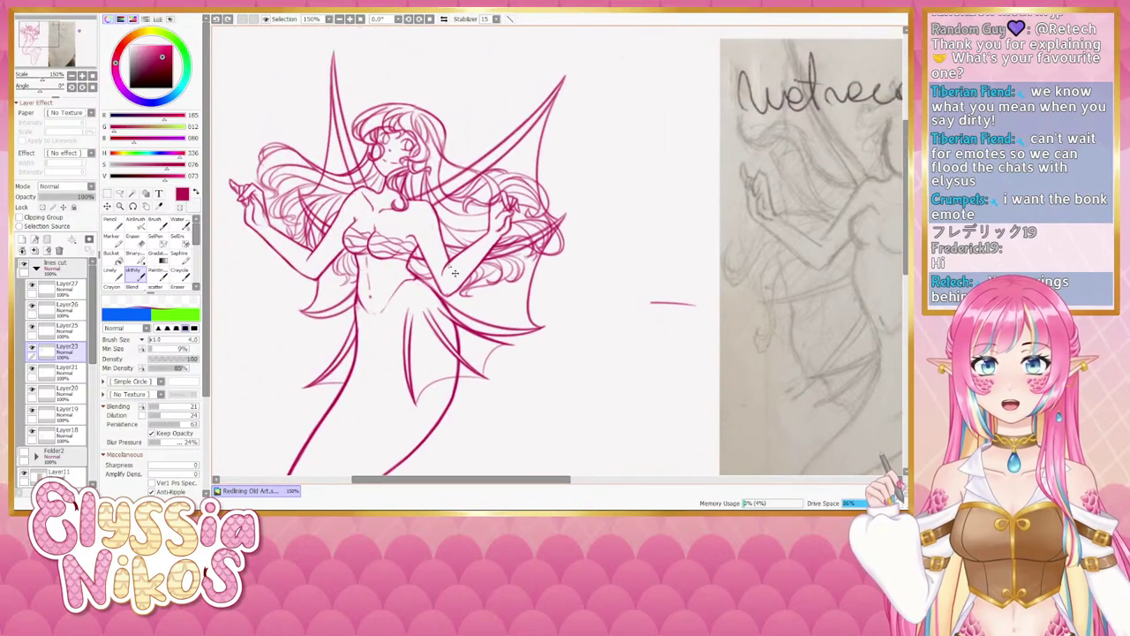
Toggle Layer23 and Layer21 to identify the arm lines, and erase stray marks beside the mermaid's raised hand near the larger wing on Layer21.
{"action": "left_click_drag", "start_coordinate": [384, 240], "coordinate": [377, 230]}
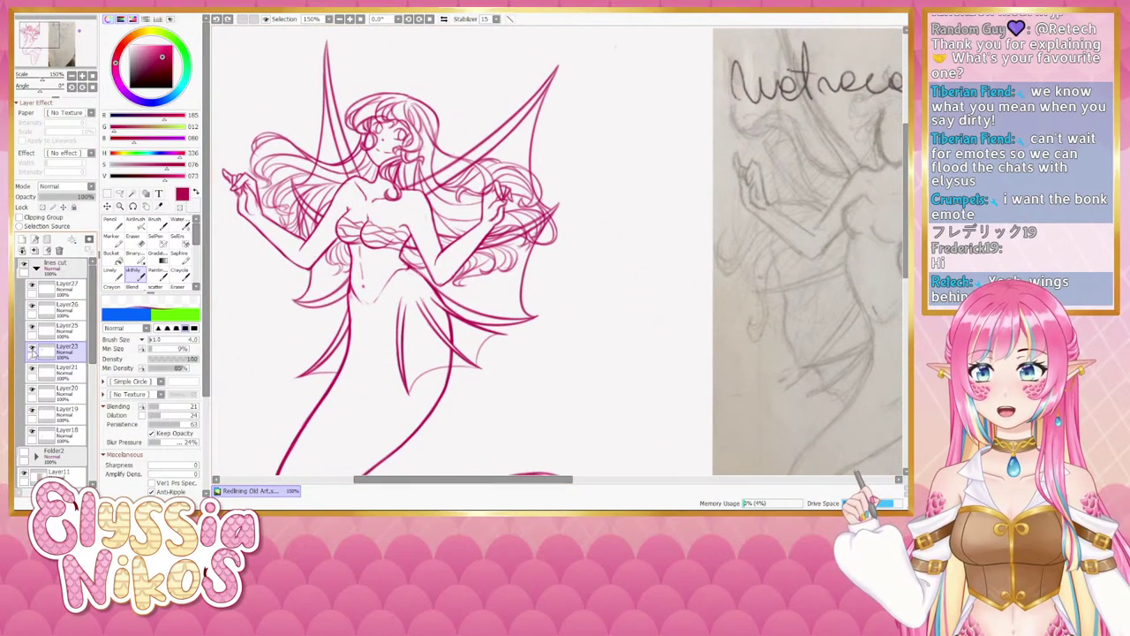
{"action": "left_click", "coordinate": [32, 349]}
{"action": "left_click", "coordinate": [32, 348]}
{"action": "left_click", "coordinate": [32, 369]}
{"action": "left_click", "coordinate": [32, 370]}
{"action": "left_click", "coordinate": [60, 371]}
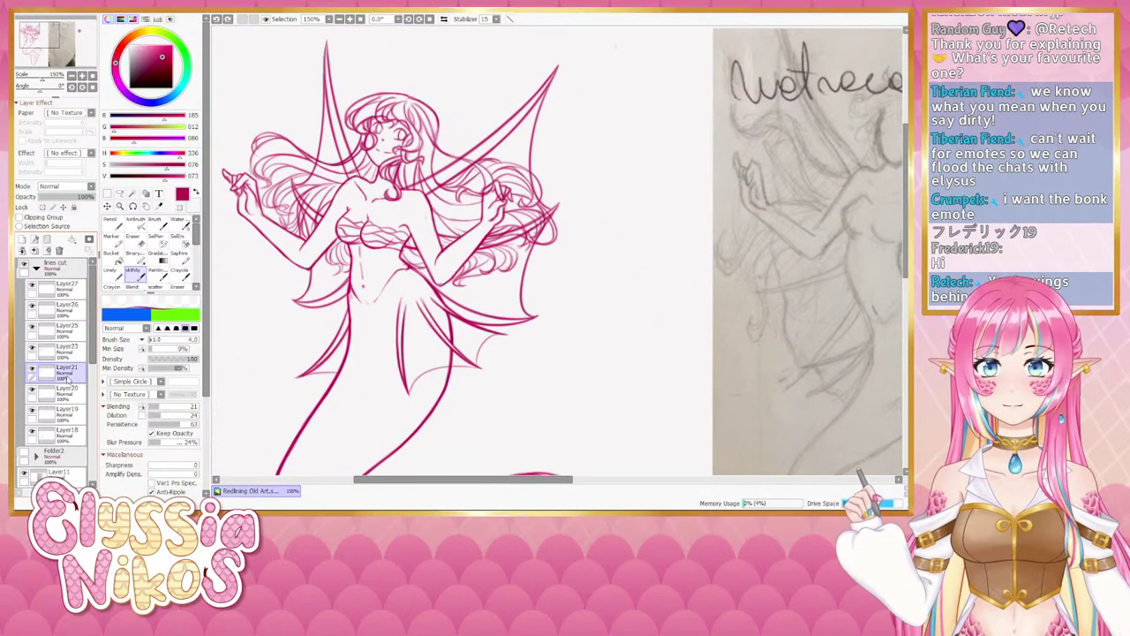
{"action": "left_click", "coordinate": [133, 237]}
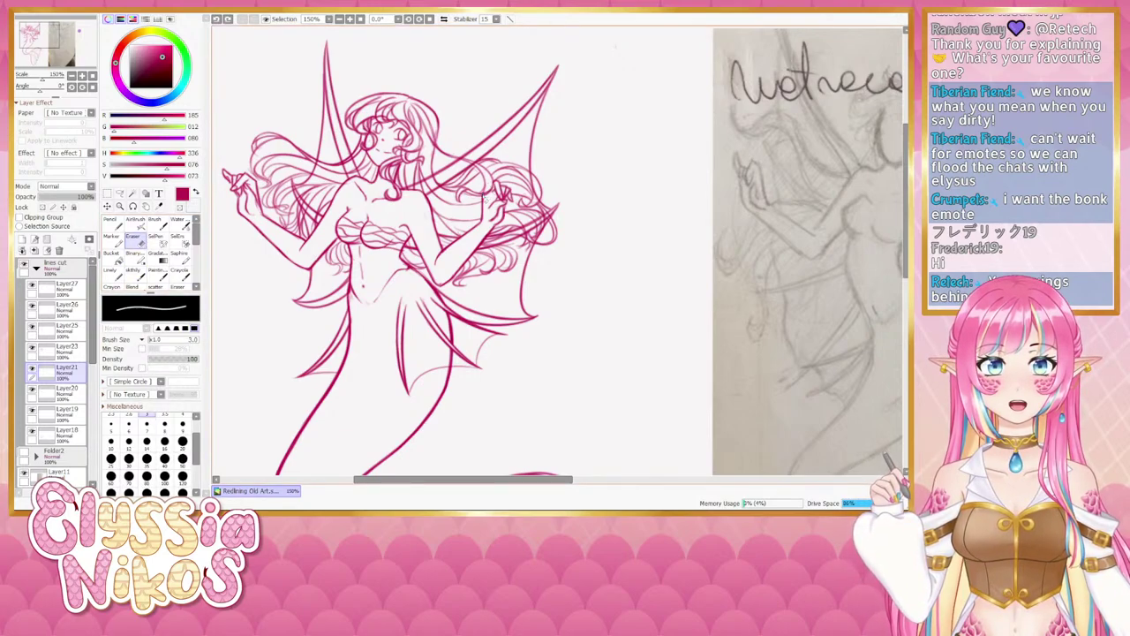
{"action": "left_click_drag", "start_coordinate": [489, 187], "coordinate": [494, 193]}
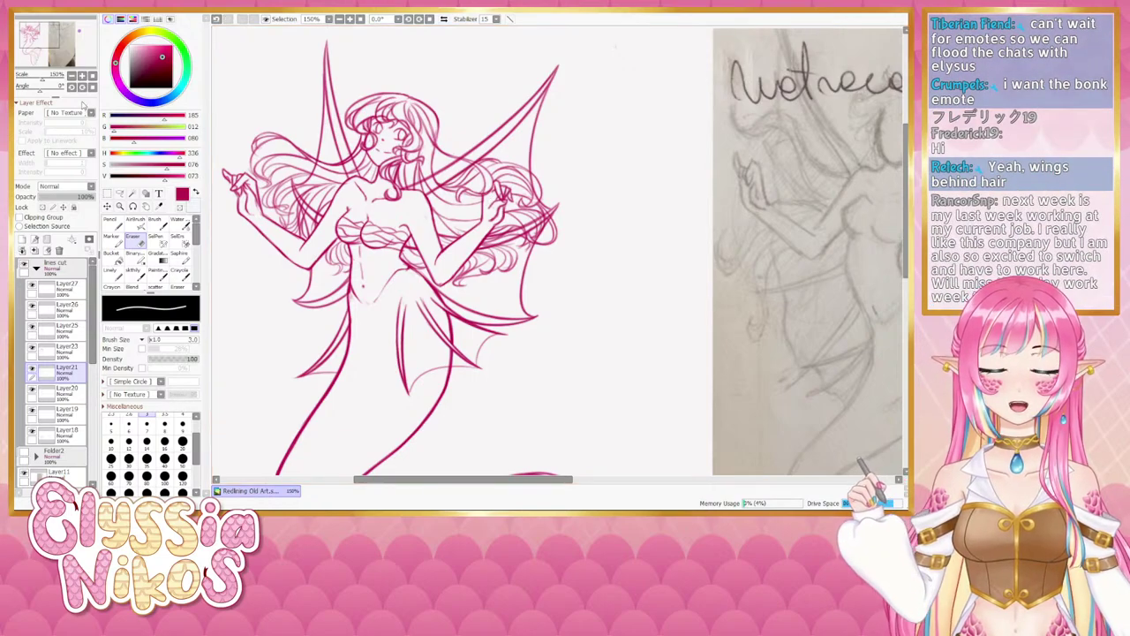
Merge Layer27 down into Layer26.
{"action": "left_click", "coordinate": [72, 77]}
{"action": "left_click_drag", "start_coordinate": [382, 194], "coordinate": [348, 187]}
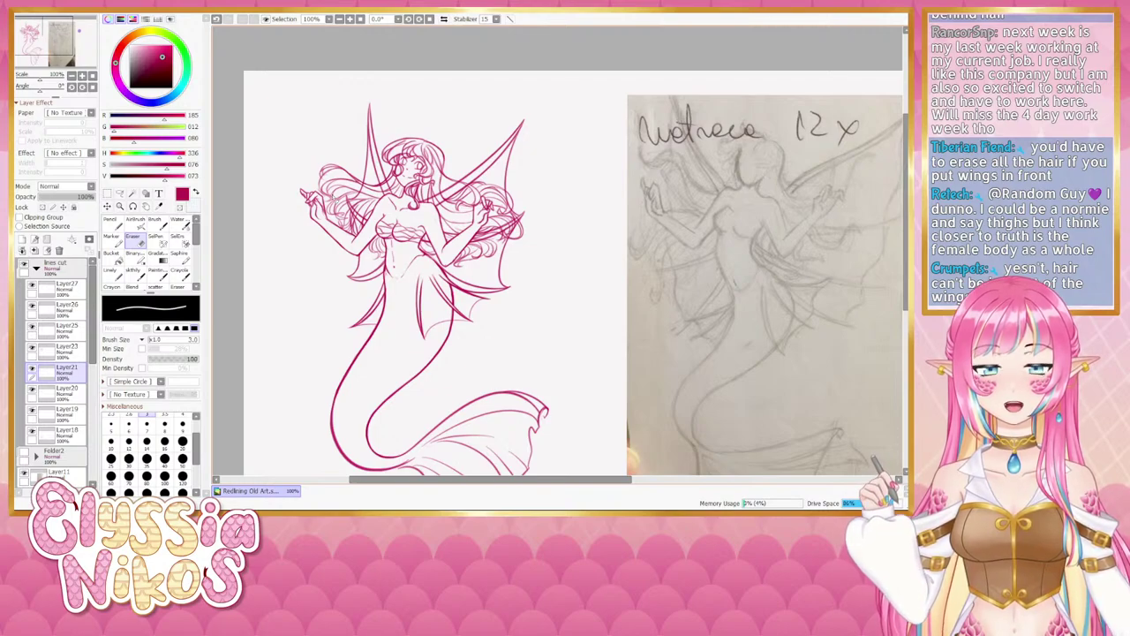
{"action": "left_click", "coordinate": [72, 312]}
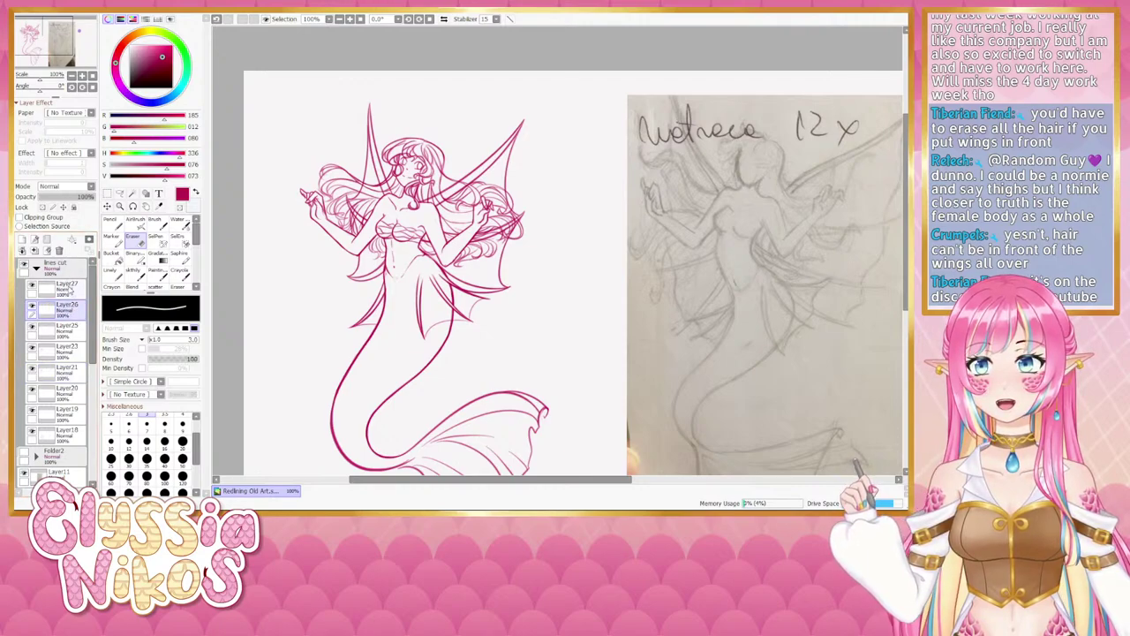
{"action": "left_click", "coordinate": [69, 288]}
{"action": "key", "text": "ctrl+e"}
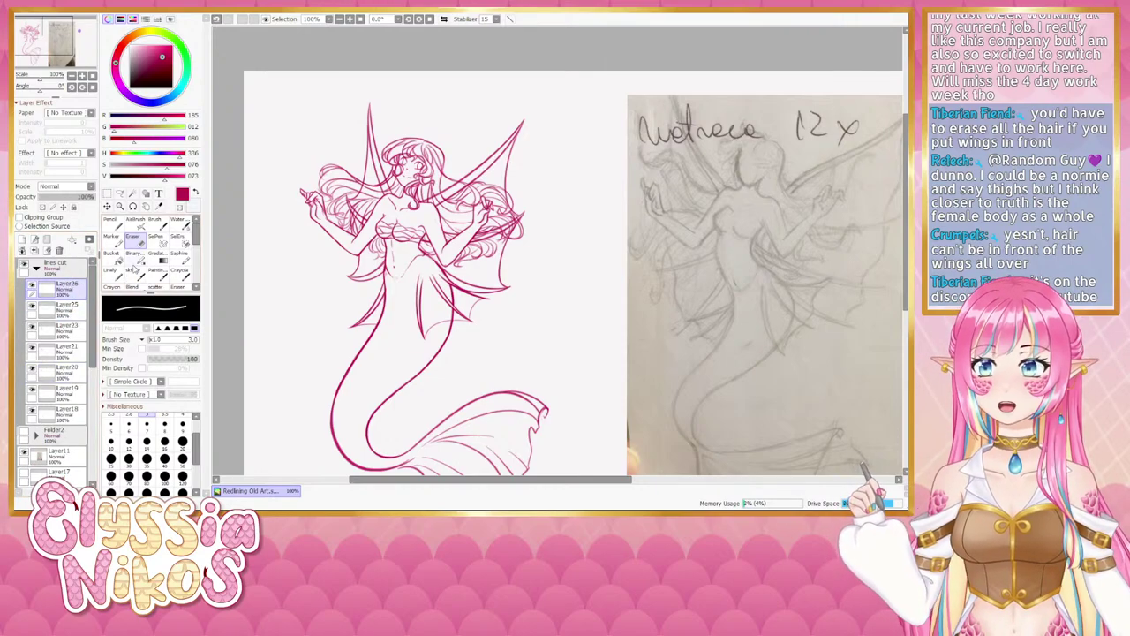
Enlarge the eraser to size 12 for cleaning up the mermaid's upper body.
{"action": "left_click", "coordinate": [82, 76]}
{"action": "left_click_drag", "start_coordinate": [44, 37], "coordinate": [30, 32]}
{"action": "key", "text": "bracketright"}
{"action": "key", "text": "bracketright"}
{"action": "key", "text": "bracketright"}
{"action": "key", "text": "bracketright"}
{"action": "key", "text": "bracketright"}
{"action": "key", "text": "bracketright"}
{"action": "key", "text": "bracketright"}
{"action": "key", "text": "bracketright"}
{"action": "key", "text": "bracketright"}
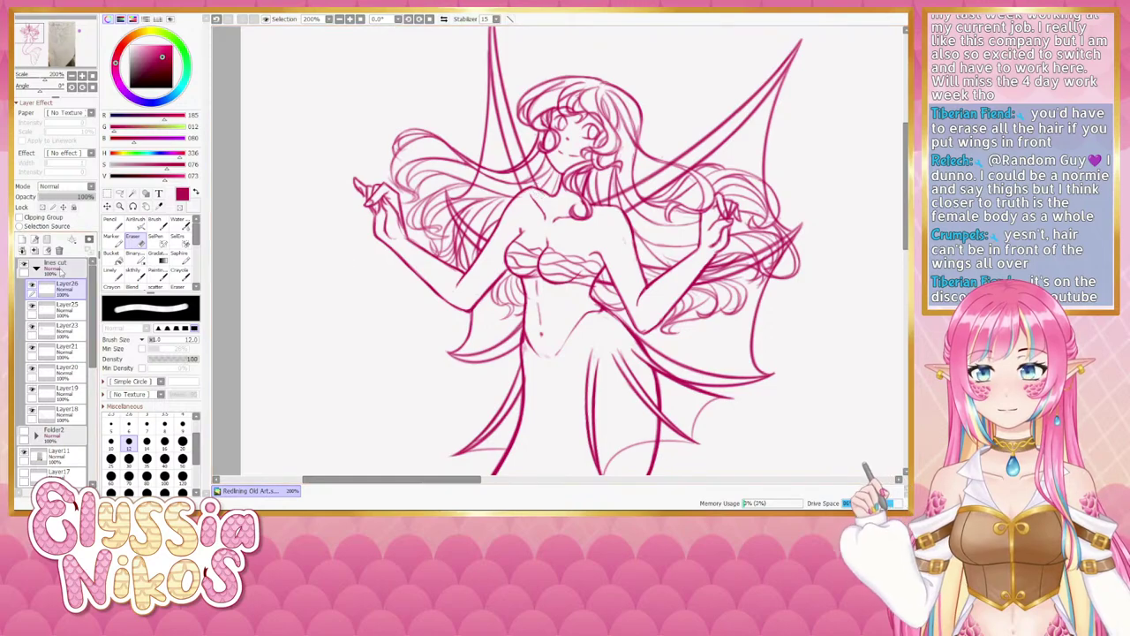
Check Layer26's fin and top lines by toggling its visibility, merge it down into Layer25, and check the combined layer.
{"action": "left_click", "coordinate": [32, 286]}
{"action": "left_click", "coordinate": [31, 286]}
{"action": "left_click", "coordinate": [32, 286]}
{"action": "left_click", "coordinate": [32, 286]}
{"action": "left_click", "coordinate": [32, 286]}
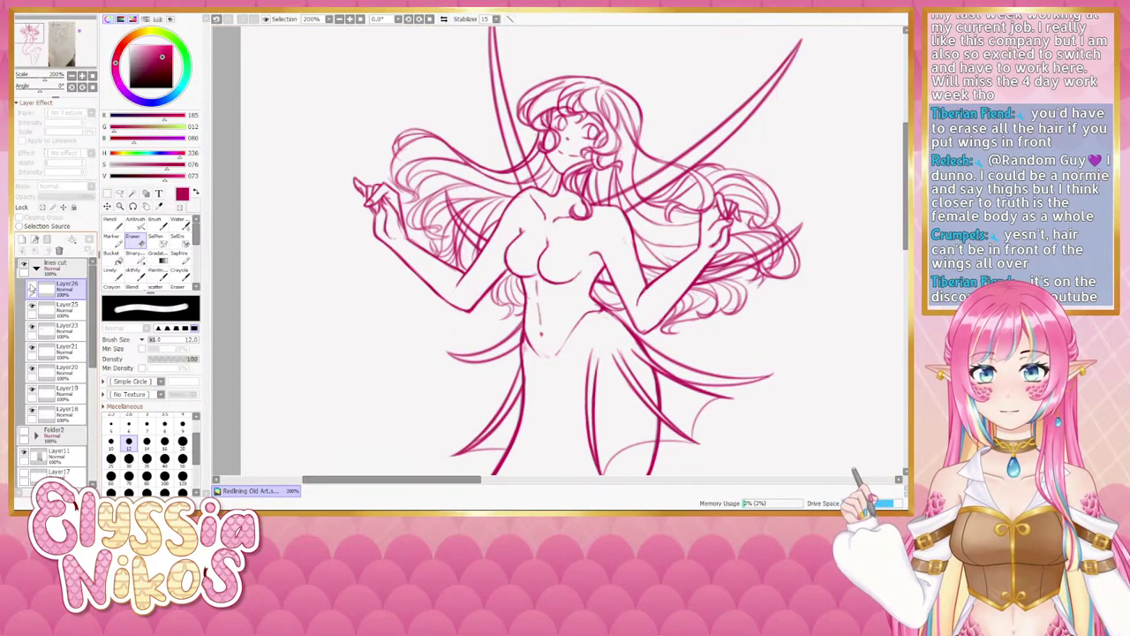
{"action": "left_click", "coordinate": [32, 286]}
{"action": "key", "text": "ctrl+e"}
{"action": "left_click", "coordinate": [32, 286]}
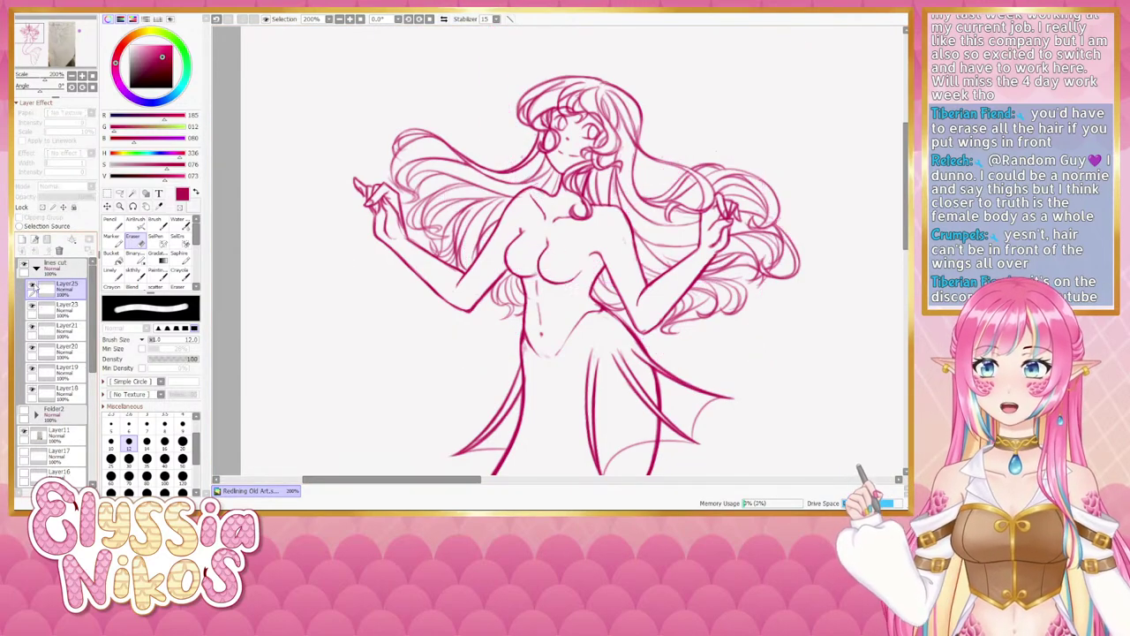
{"action": "left_click", "coordinate": [31, 286]}
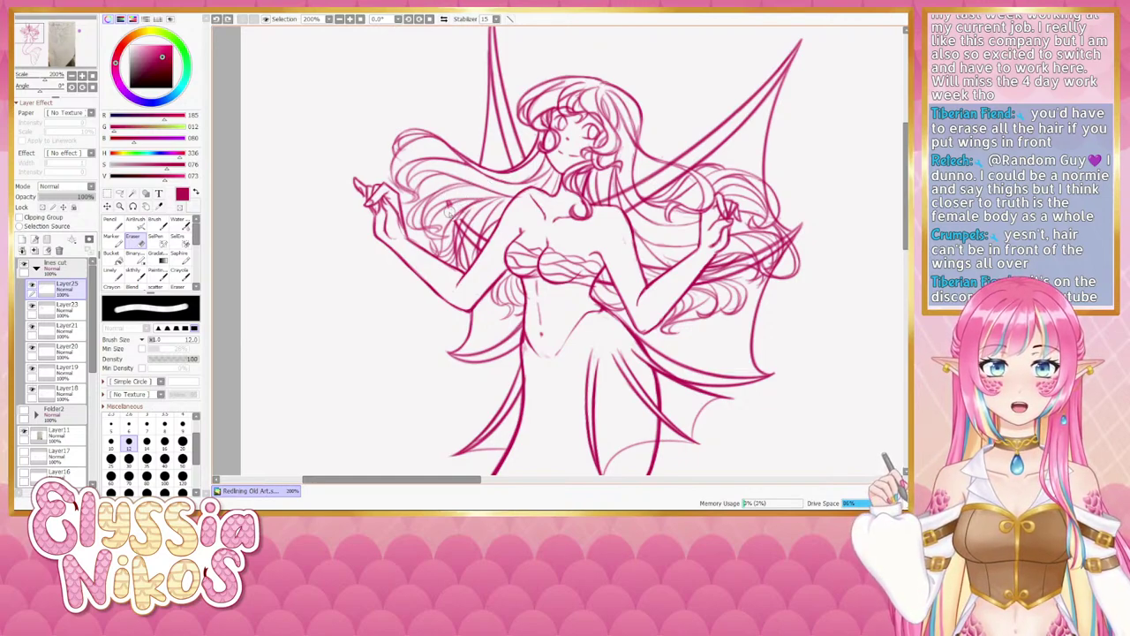
Erase the wing lines crossing the flowing hair between the mermaid's arm and chest on Layer25, using eraser sizes 7 and 12.
{"action": "key", "text": "bracketleft"}
{"action": "key", "text": "bracketleft"}
{"action": "key", "text": "bracketleft"}
{"action": "key", "text": "bracketleft"}
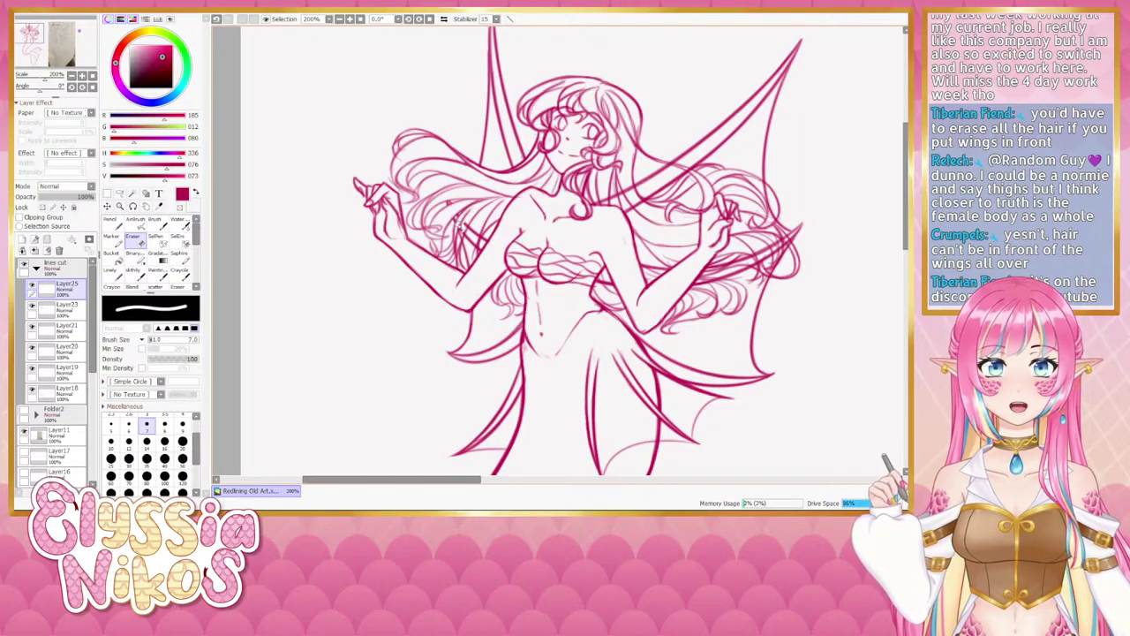
{"action": "key", "text": "bracketright"}
{"action": "key", "text": "bracketright"}
{"action": "key", "text": "bracketright"}
{"action": "key", "text": "bracketright"}
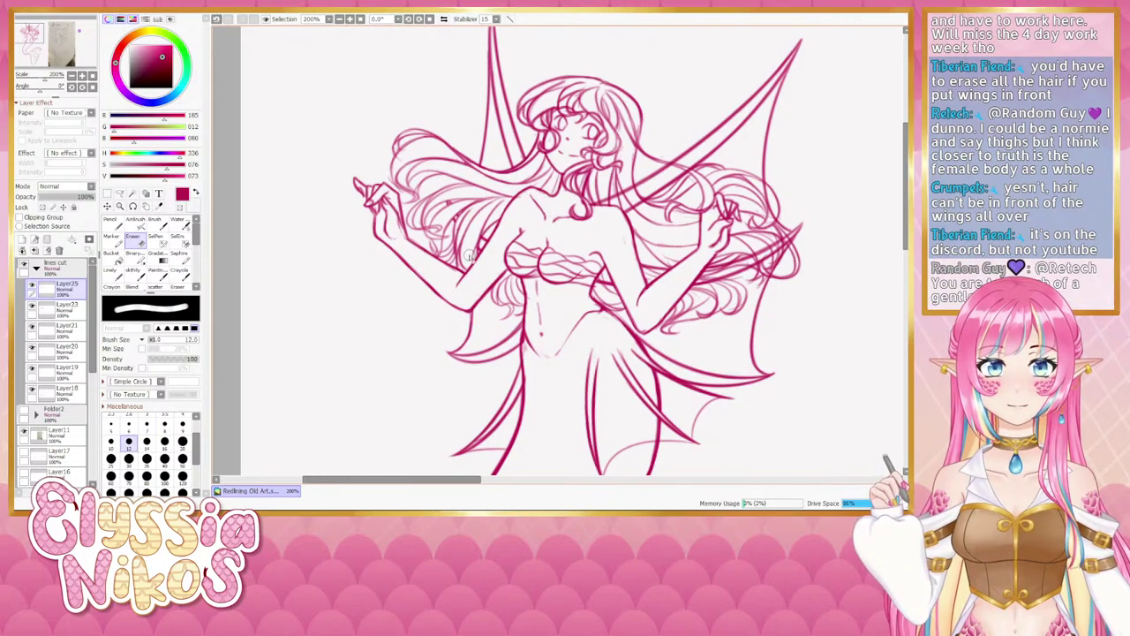
{"action": "left_click_drag", "start_coordinate": [527, 250], "coordinate": [474, 271]}
{"action": "scroll", "coordinate": [474, 271], "scroll_direction": "right", "scroll_amount": 2}
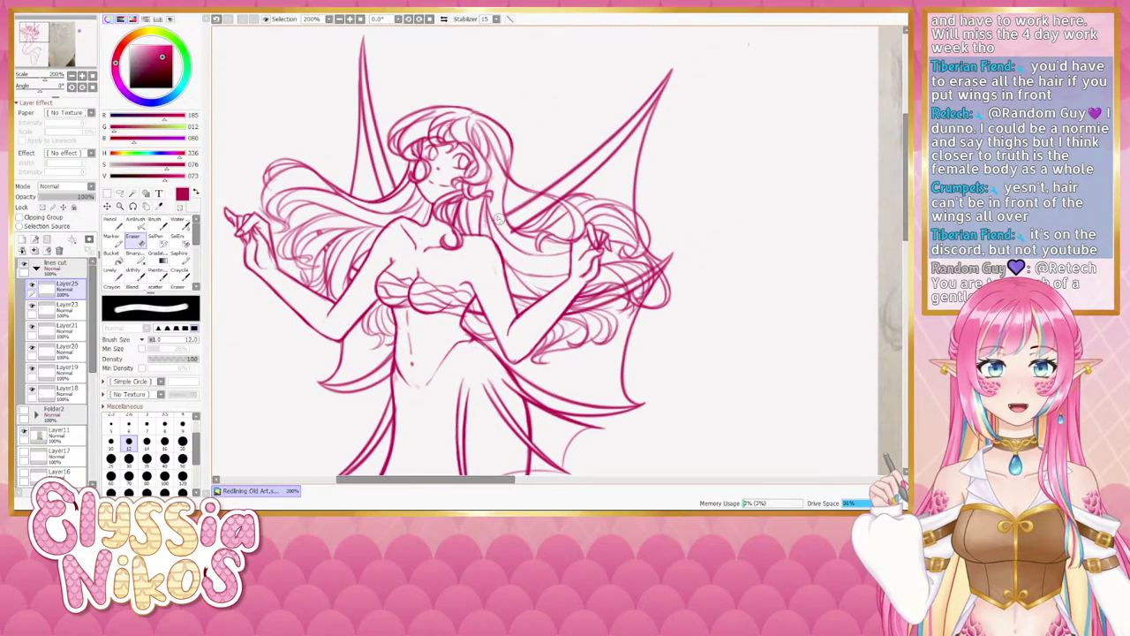
Reduce the eraser to size 2, touch up the large wing's lines where they meet the shoulder hair, and undo the last stroke.
{"action": "left_click_drag", "start_coordinate": [546, 190], "coordinate": [518, 202]}
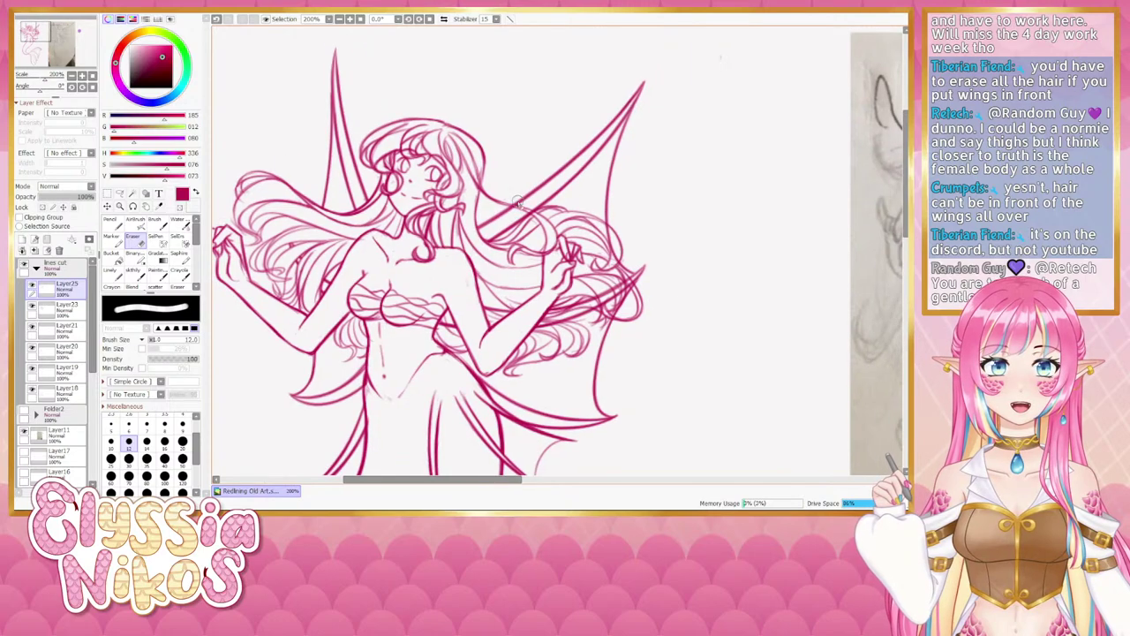
{"action": "key", "text": "["}
{"action": "key", "text": "["}
{"action": "key", "text": "["}
{"action": "key", "text": "["}
{"action": "key", "text": "["}
{"action": "key", "text": "["}
{"action": "key", "text": "["}
{"action": "key", "text": "bracketleft"}
{"action": "key", "text": "bracketleft"}
{"action": "key", "text": "bracketleft"}
{"action": "key", "text": "bracketleft"}
{"action": "key", "text": "bracketleft"}
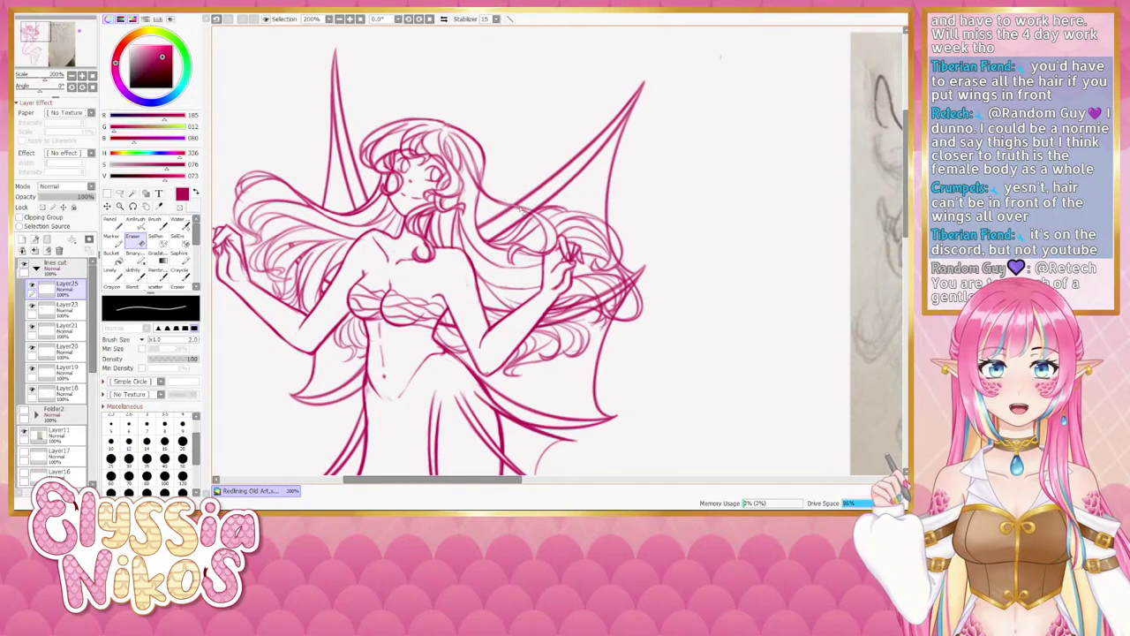
{"action": "key", "text": "ctrl+z"}
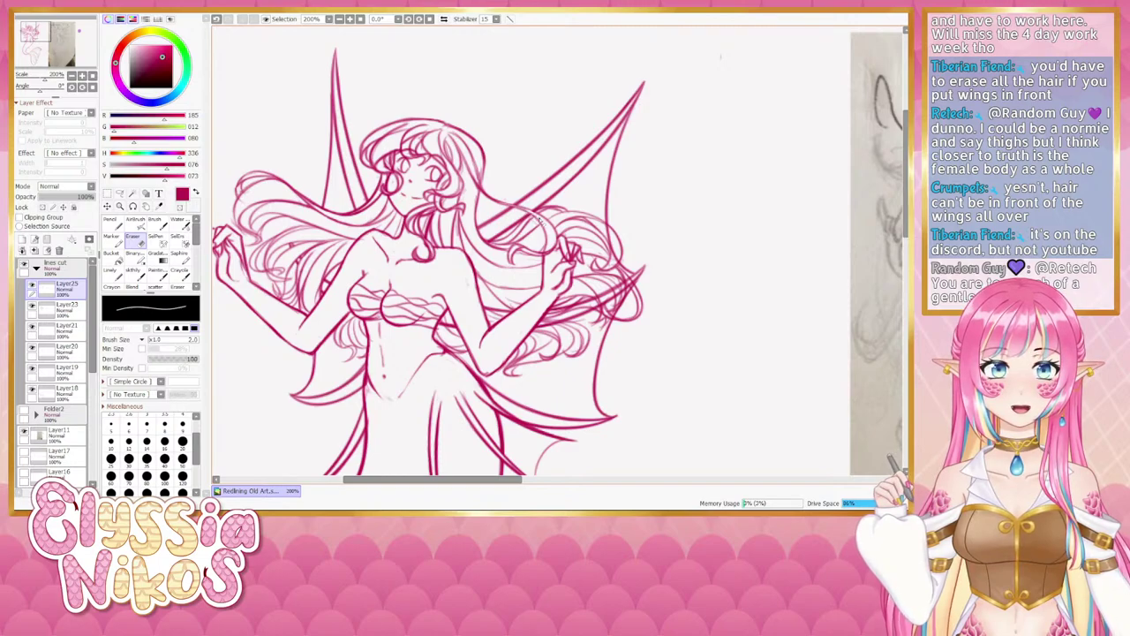
Erase the wing line remnants inside the hair between the shoulder and the raised hand, using eraser sizes 5 and 1.
{"action": "key", "text": "bracketright"}
{"action": "key", "text": "bracketright"}
{"action": "key", "text": "bracketright"}
{"action": "key", "text": "bracketright"}
{"action": "key", "text": "bracketright"}
{"action": "key", "text": "bracketright"}
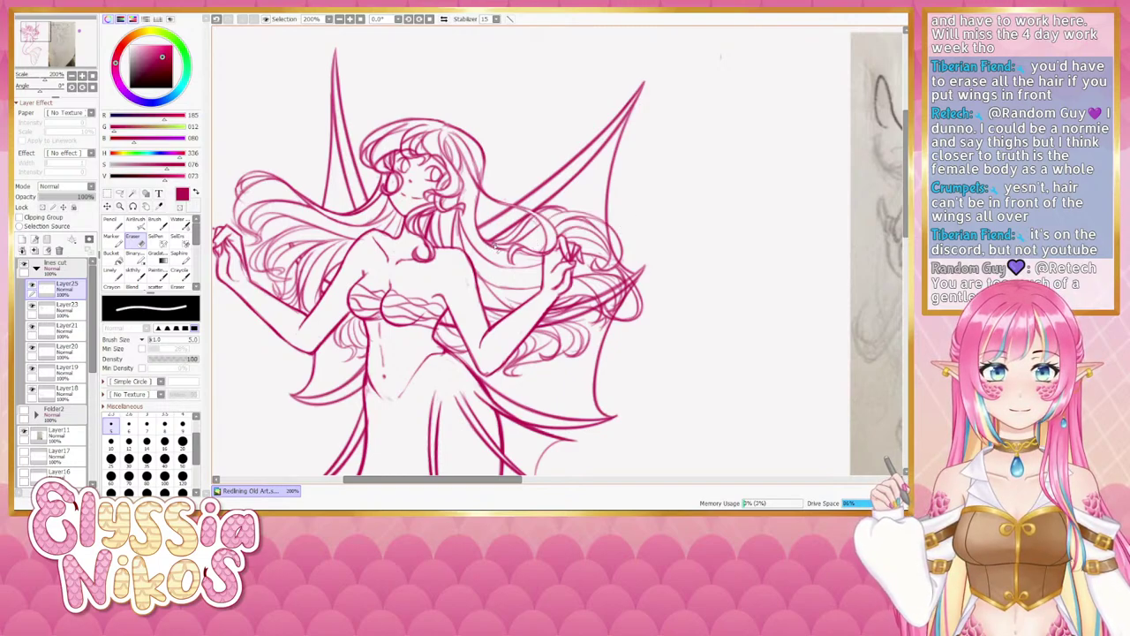
{"action": "key", "text": "bracketleft"}
{"action": "key", "text": "bracketleft"}
{"action": "key", "text": "bracketleft"}
{"action": "key", "text": "bracketleft"}
{"action": "key", "text": "bracketleft"}
{"action": "key", "text": "bracketleft"}
{"action": "key", "text": "bracketleft"}
{"action": "key", "text": "bracketleft"}
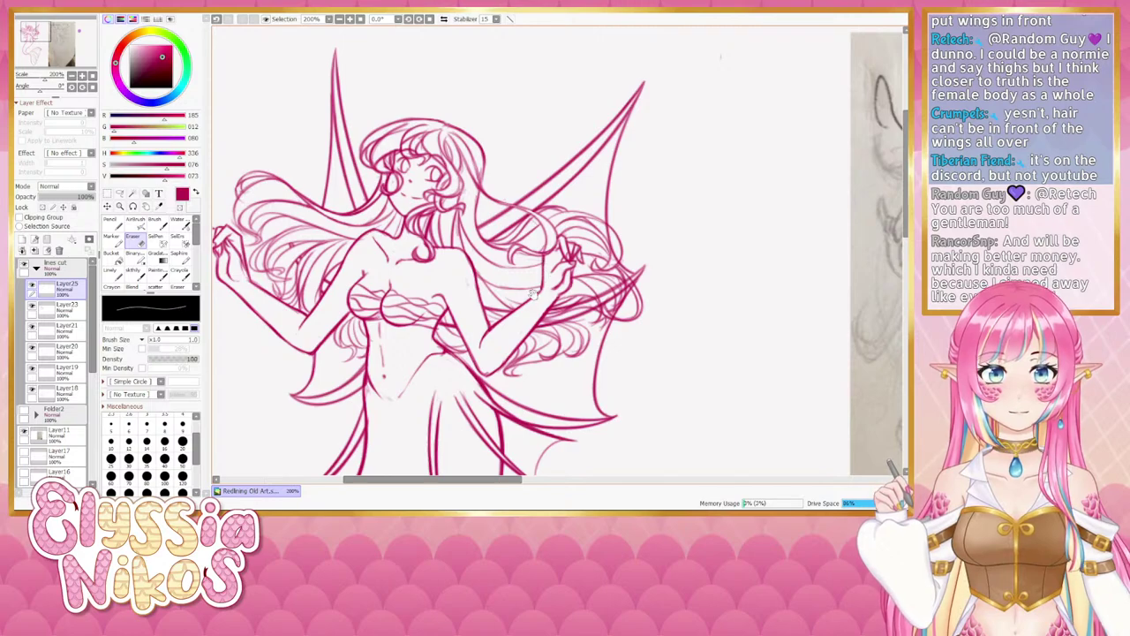
{"action": "left_click_drag", "start_coordinate": [533, 295], "coordinate": [538, 276]}
Clean up the wing lines overlapping the outer hair curls beyond the raised hand, using fine eraser sizes from 2 to 6.
{"action": "key", "text": "bracketright"}
{"action": "key", "text": "bracketright"}
{"action": "key", "text": "bracketright"}
{"action": "key", "text": "bracketright"}
{"action": "key", "text": "bracketright"}
{"action": "key", "text": "bracketright"}
{"action": "key", "text": "bracketright"}
{"action": "key", "text": "bracketright"}
{"action": "key", "text": "bracketright"}
{"action": "key", "text": "bracketright"}
{"action": "key", "text": "bracketright"}
{"action": "key", "text": "bracketright"}
{"action": "key", "text": "bracketright"}
{"action": "mouse_move", "coordinate": [624, 276]}
{"action": "left_mouse_down"}
{"action": "mouse_move", "coordinate": [619, 260]}
{"action": "mouse_move", "coordinate": [633, 259]}
{"action": "mouse_move", "coordinate": [639, 229]}
{"action": "left_mouse_up"}
{"action": "key", "text": "bracketleft"}
{"action": "key", "text": "bracketleft"}
{"action": "key", "text": "bracketleft"}
{"action": "key", "text": "bracketleft"}
{"action": "key", "text": "bracketleft"}
{"action": "key", "text": "bracketleft"}
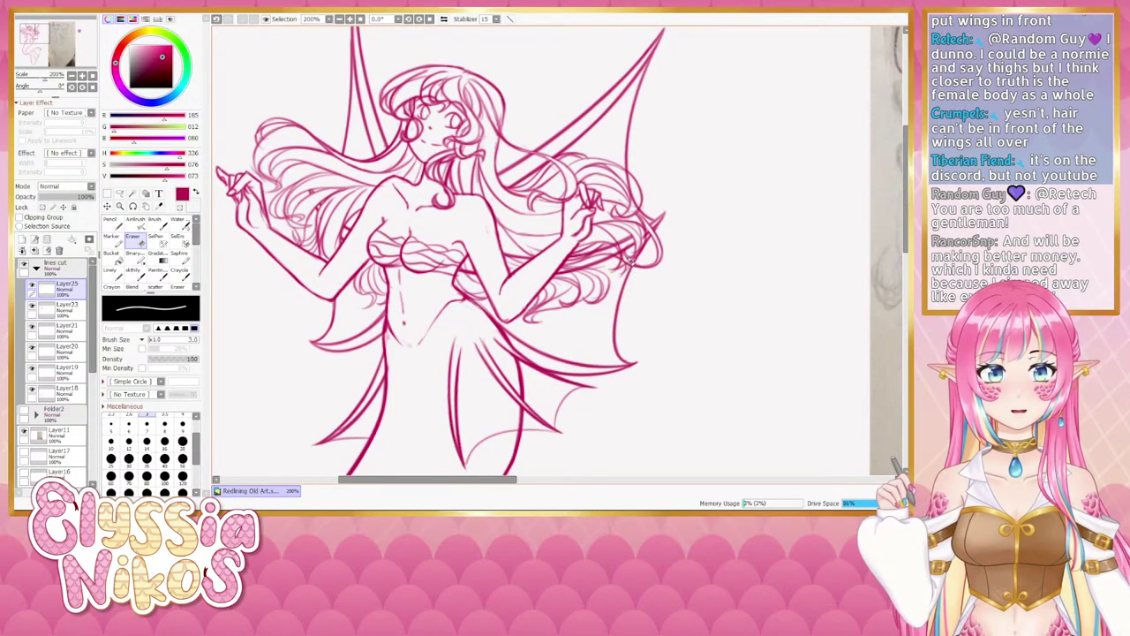
{"action": "key", "text": "bracketright"}
{"action": "key", "text": "bracketright"}
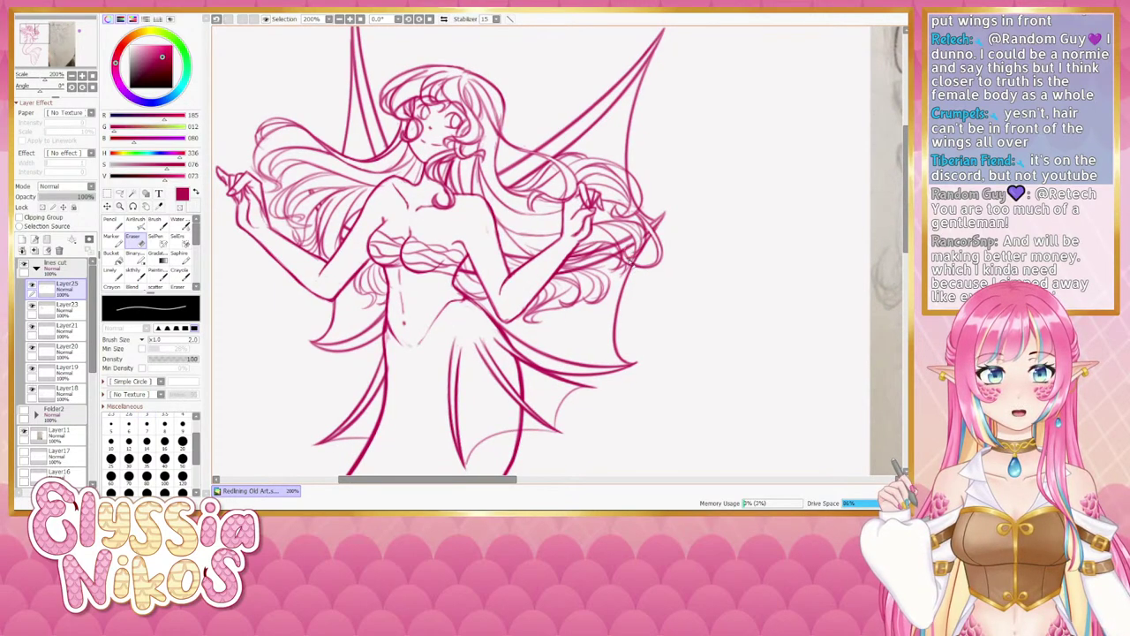
{"action": "key", "text": "bracketright"}
{"action": "key", "text": "bracketright"}
{"action": "key", "text": "bracketright"}
{"action": "key", "text": "bracketright"}
{"action": "key", "text": "bracketright"}
{"action": "key", "text": "bracketright"}
{"action": "key", "text": "bracketright"}
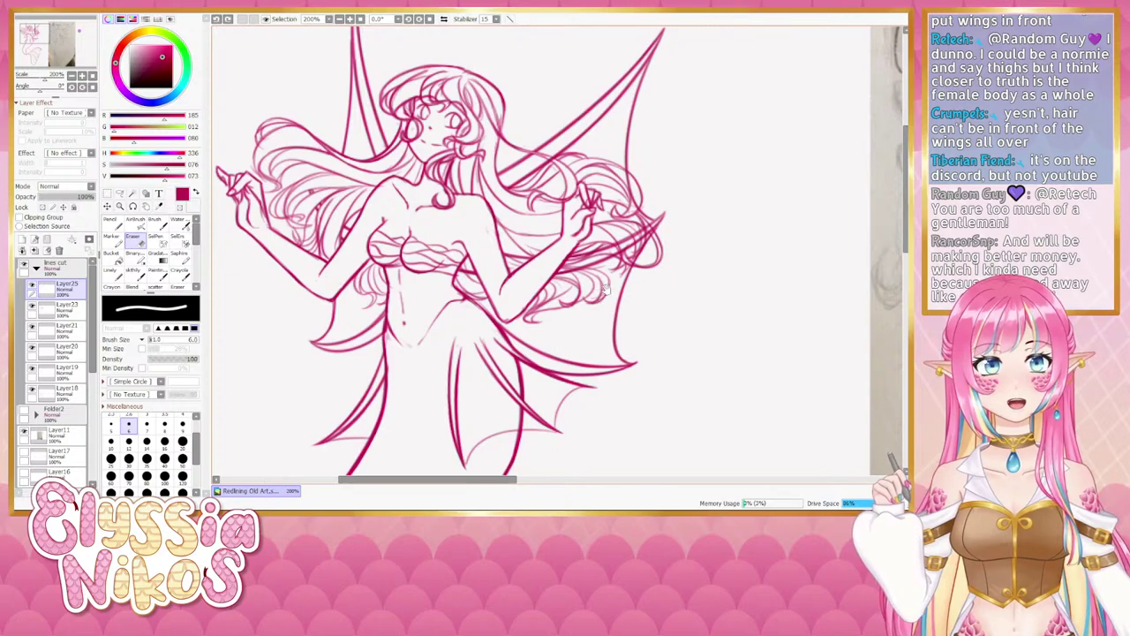
Collapse the lines cut folder, create a new folder directly beneath it, and add a new layer inside that folder.
{"action": "left_click_drag", "start_coordinate": [599, 293], "coordinate": [557, 314]}
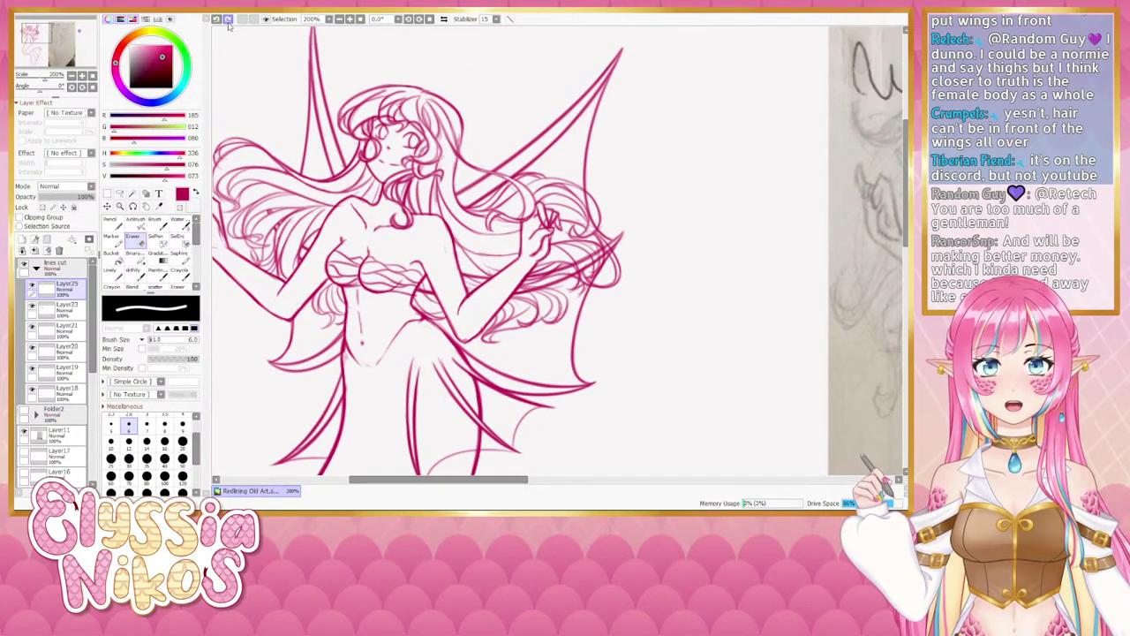
{"action": "left_click", "coordinate": [72, 75]}
{"action": "left_click_drag", "start_coordinate": [441, 292], "coordinate": [420, 237]}
{"action": "left_click", "coordinate": [36, 268]}
{"action": "left_click", "coordinate": [49, 239]}
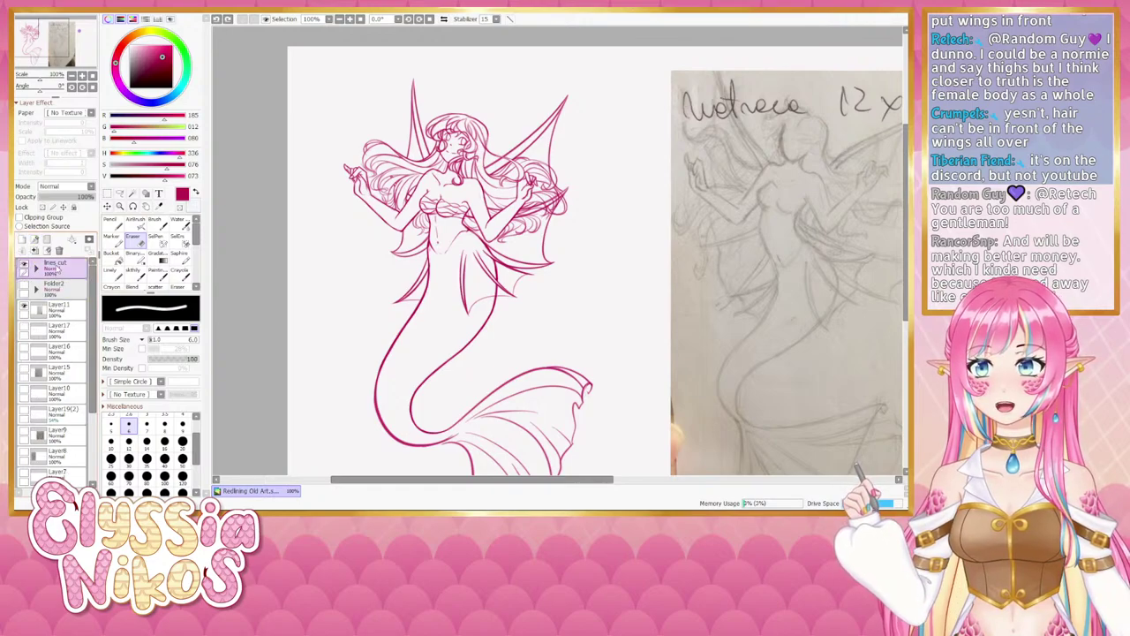
{"action": "left_click_drag", "start_coordinate": [55, 273], "coordinate": [57, 297]}
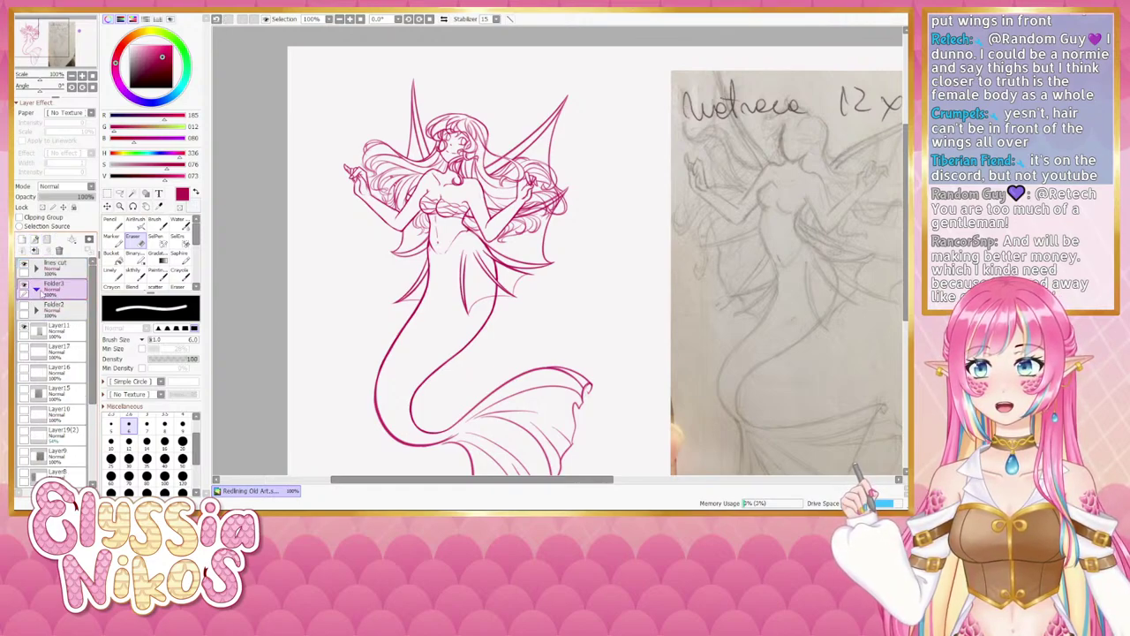
{"action": "left_click", "coordinate": [22, 240]}
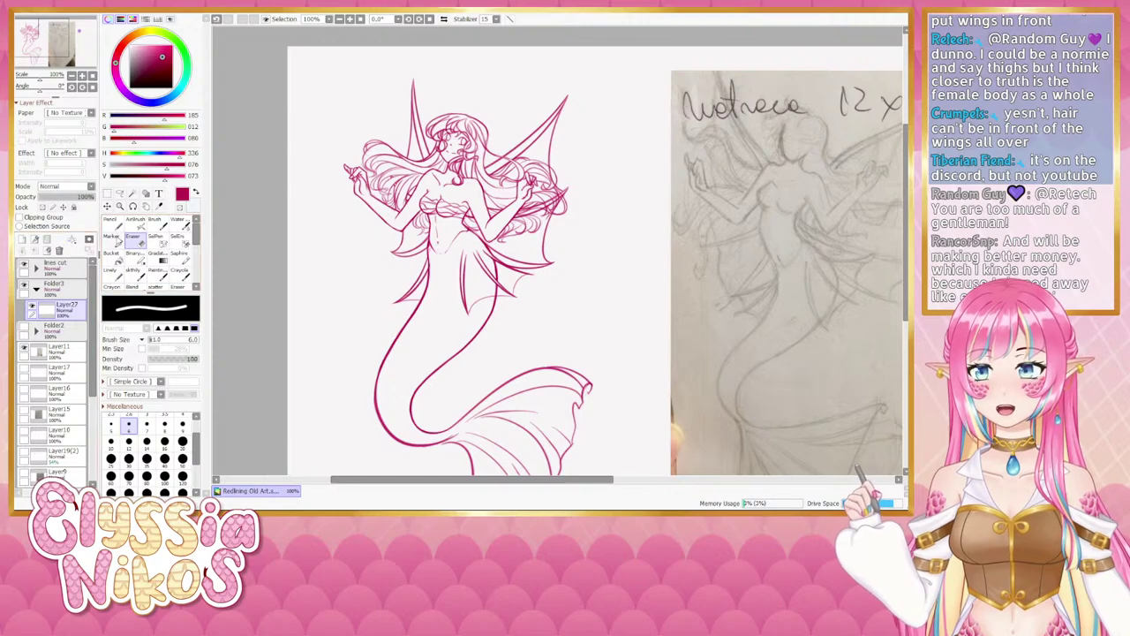
Choose a light purple and the Linely brush, and paint a first patch of hair colour near the mermaid's outstretched hand at size 6.
{"action": "left_click_drag", "start_coordinate": [641, 204], "coordinate": [345, 193]}
{"action": "mouse_move", "coordinate": [729, 165]}
{"action": "left_mouse_down"}
{"action": "mouse_move", "coordinate": [774, 123]}
{"action": "mouse_move", "coordinate": [897, 106]}
{"action": "left_mouse_up"}
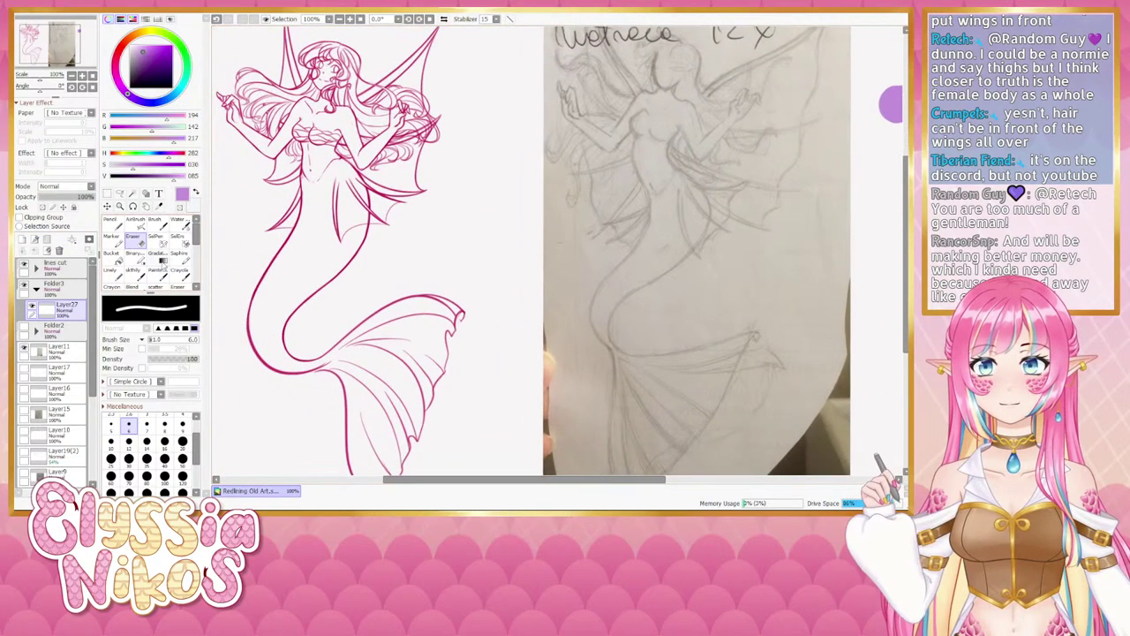
{"action": "left_click", "coordinate": [115, 275]}
{"action": "left_click_drag", "start_coordinate": [214, 156], "coordinate": [238, 184]}
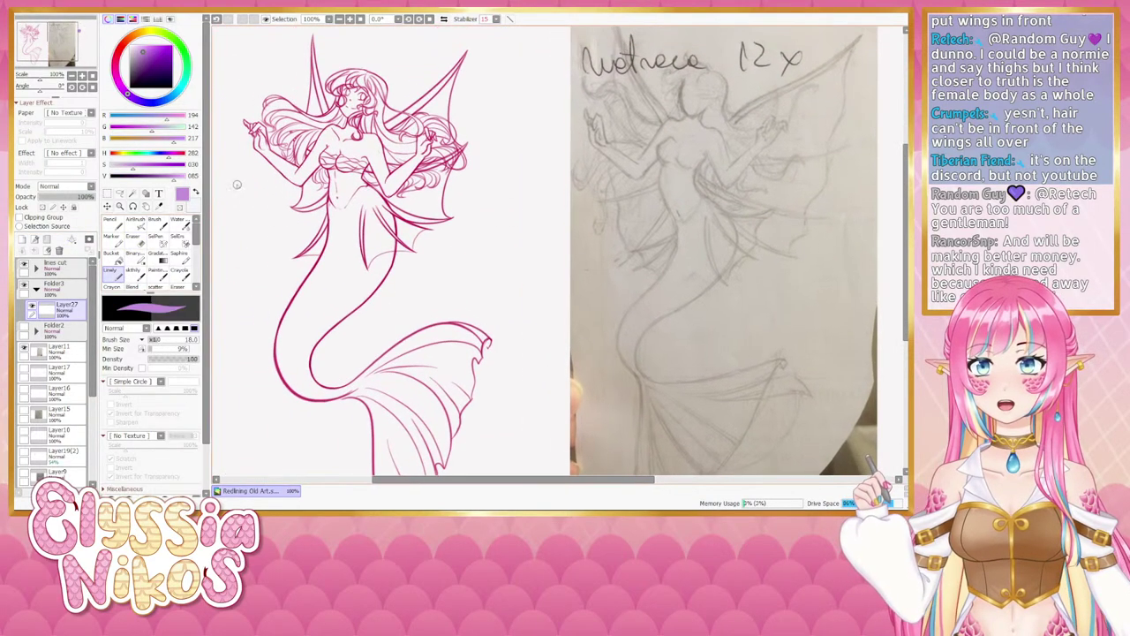
{"action": "left_click", "coordinate": [82, 76]}
{"action": "left_click_drag", "start_coordinate": [354, 124], "coordinate": [507, 268]}
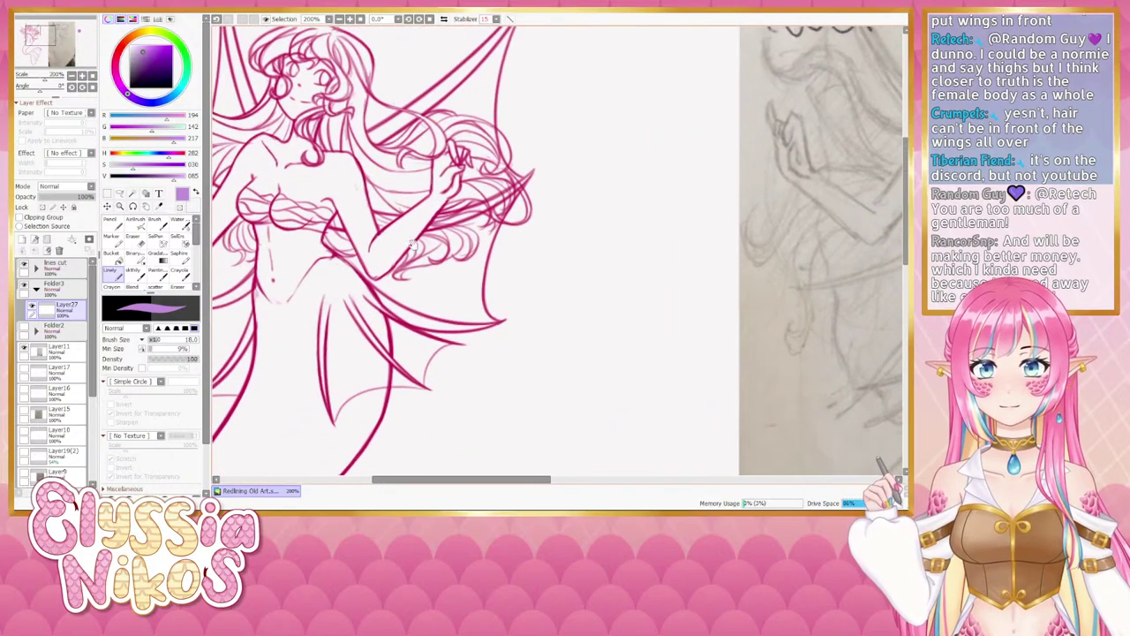
{"action": "left_click", "coordinate": [82, 76]}
{"action": "left_click_drag", "start_coordinate": [252, 157], "coordinate": [600, 235]}
{"action": "left_click_drag", "start_coordinate": [440, 174], "coordinate": [380, 174]}
{"action": "mouse_move", "coordinate": [285, 157]}
{"action": "left_mouse_down"}
{"action": "mouse_move", "coordinate": [299, 119]}
{"action": "mouse_move", "coordinate": [288, 150]}
{"action": "mouse_move", "coordinate": [328, 127]}
{"action": "mouse_move", "coordinate": [292, 143]}
{"action": "left_mouse_up"}
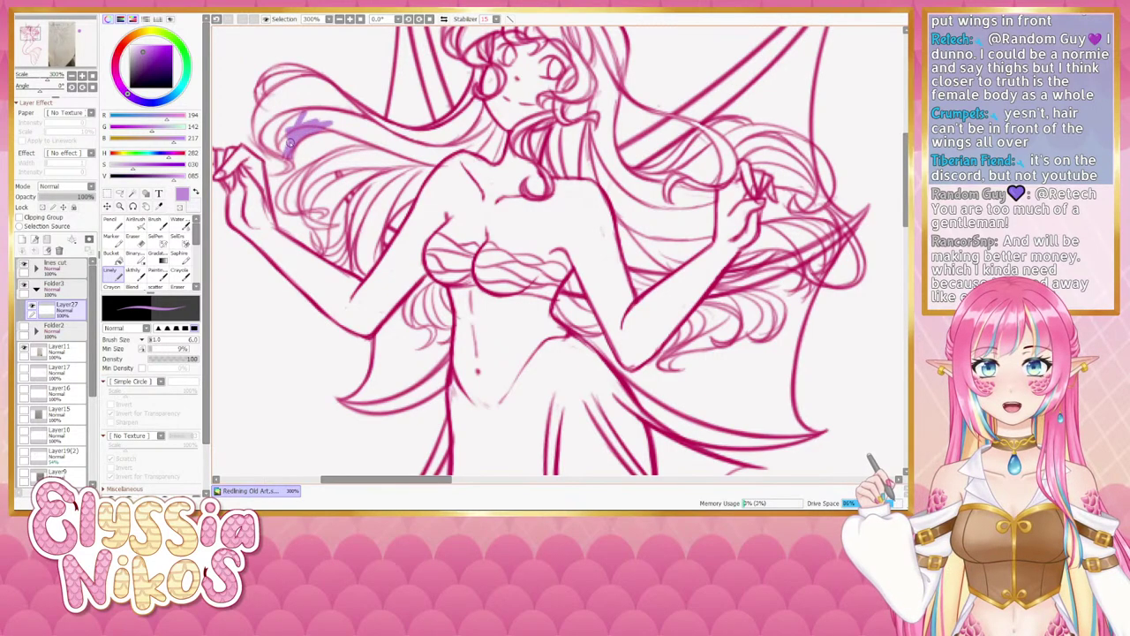
Recolour all line art in the lines cut folder dark purple (RGB 83, 0, 122) by locking its transparency and filling it.
{"action": "left_click", "coordinate": [151, 177]}
{"action": "left_click", "coordinate": [167, 165]}
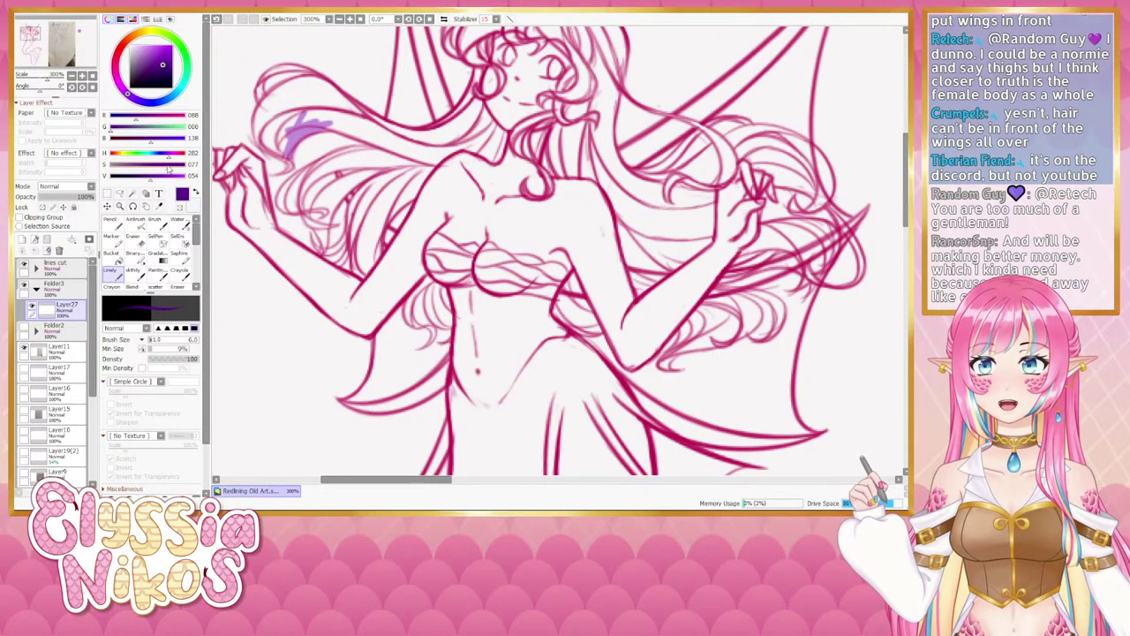
{"action": "left_click", "coordinate": [147, 176]}
{"action": "left_click_drag", "start_coordinate": [164, 165], "coordinate": [155, 166]}
{"action": "left_click_drag", "start_coordinate": [146, 178], "coordinate": [146, 177]}
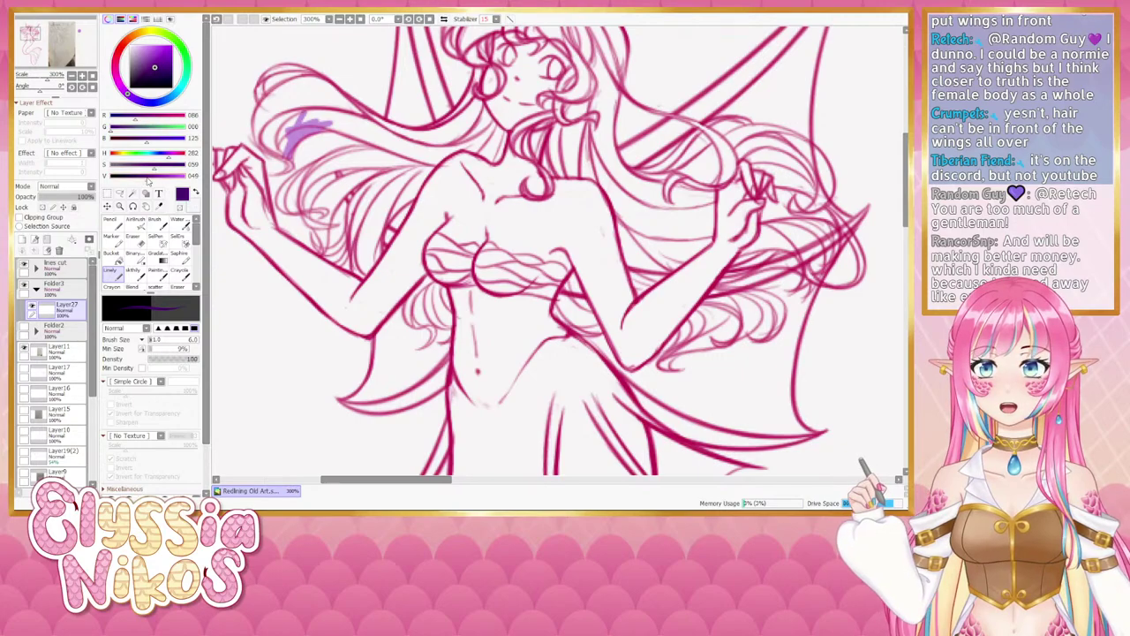
{"action": "left_click", "coordinate": [73, 264]}
{"action": "left_click", "coordinate": [42, 206]}
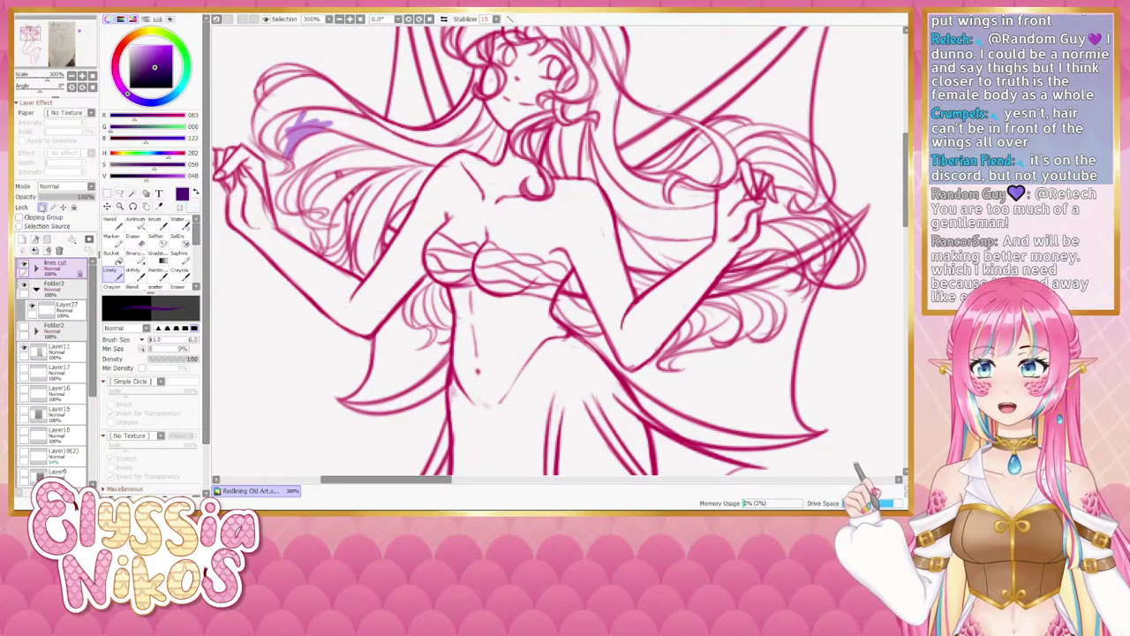
{"action": "key", "text": "ctrl+f"}
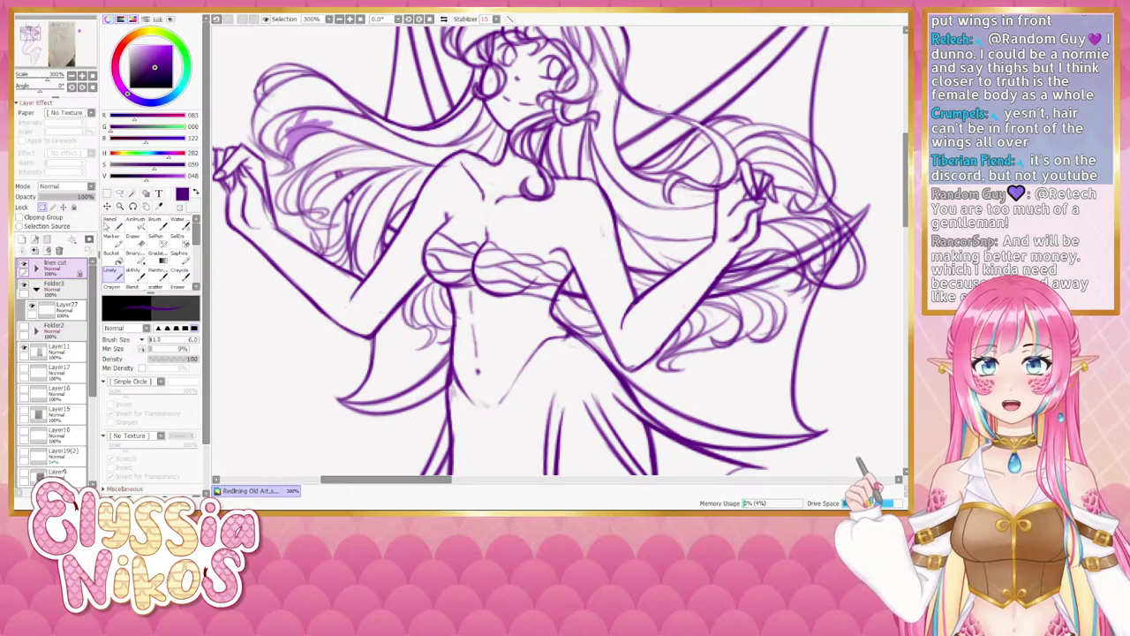
Return to Layer27, sample the light purple, and fill the hair behind the neck and shoulder with a brush up to size 16.
{"action": "left_click", "coordinate": [67, 309]}
{"action": "left_click_drag", "start_coordinate": [353, 174], "coordinate": [340, 190]}
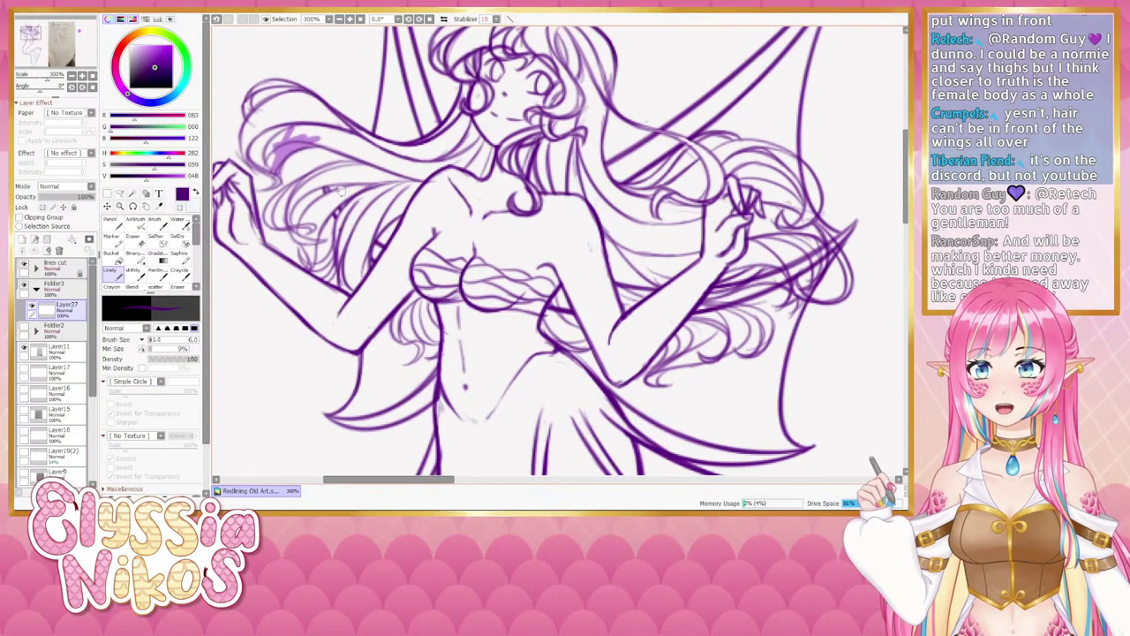
{"action": "right_click", "coordinate": [291, 144]}
{"action": "left_click_drag", "start_coordinate": [438, 264], "coordinate": [228, 173]}
{"action": "left_click_drag", "start_coordinate": [458, 198], "coordinate": [477, 283]}
{"action": "mouse_move", "coordinate": [353, 133]}
{"action": "left_mouse_down", "text": "ctrl+alt"}
{"action": "mouse_move", "coordinate": [372, 130]}
{"action": "mouse_move", "coordinate": [351, 181]}
{"action": "mouse_move", "coordinate": [362, 175]}
{"action": "mouse_move", "coordinate": [364, 187]}
{"action": "left_mouse_up", "text": "ctrl+alt"}
{"action": "mouse_move", "coordinate": [389, 106]}
{"action": "left_mouse_down"}
{"action": "mouse_move", "coordinate": [360, 159]}
{"action": "mouse_move", "coordinate": [396, 140]}
{"action": "mouse_move", "coordinate": [408, 199]}
{"action": "mouse_move", "coordinate": [434, 232]}
{"action": "mouse_move", "coordinate": [428, 222]}
{"action": "mouse_move", "coordinate": [473, 240]}
{"action": "mouse_move", "coordinate": [445, 238]}
{"action": "mouse_move", "coordinate": [496, 234]}
{"action": "mouse_move", "coordinate": [477, 235]}
{"action": "mouse_move", "coordinate": [450, 206]}
{"action": "mouse_move", "coordinate": [481, 212]}
{"action": "left_mouse_up"}
{"action": "key", "text": "bracketright"}
{"action": "key", "text": "bracketright"}
{"action": "key", "text": "bracketright"}
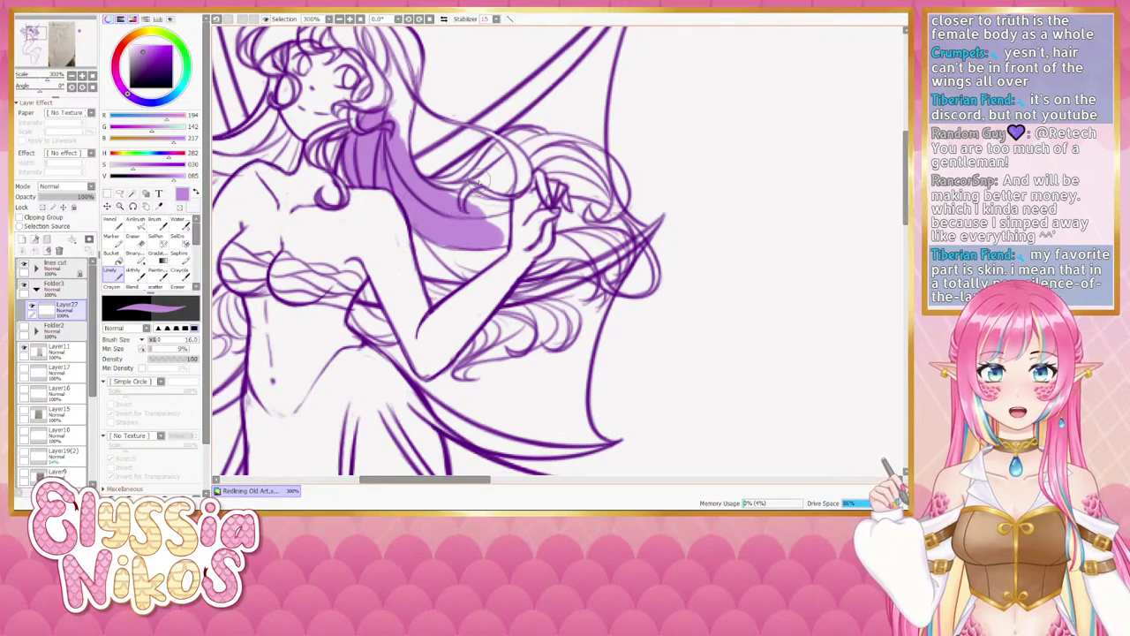
Paint the narrow hair strands between the shoulder and the large wing light purple with the brush reduced to size 4.
{"action": "key", "text": "bracketleft"}
{"action": "key", "text": "bracketleft"}
{"action": "key", "text": "bracketleft"}
{"action": "key", "text": "bracketleft"}
{"action": "key", "text": "bracketleft"}
{"action": "key", "text": "bracketleft"}
{"action": "key", "text": "bracketleft"}
{"action": "key", "text": "bracketleft"}
{"action": "key", "text": "bracketleft"}
{"action": "mouse_move", "coordinate": [488, 143]}
{"action": "left_mouse_down"}
{"action": "mouse_move", "coordinate": [457, 176]}
{"action": "mouse_move", "coordinate": [425, 181]}
{"action": "mouse_move", "coordinate": [466, 166]}
{"action": "left_mouse_up"}
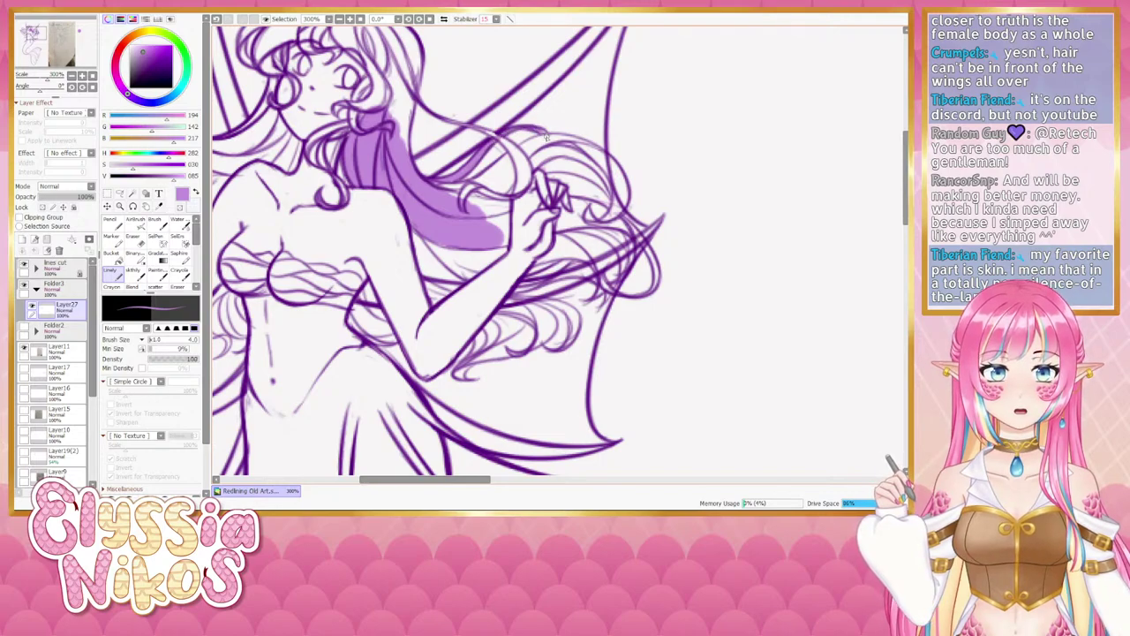
{"action": "mouse_move", "coordinate": [546, 137]}
{"action": "left_mouse_down"}
{"action": "mouse_move", "coordinate": [484, 178]}
{"action": "mouse_move", "coordinate": [427, 181]}
{"action": "mouse_move", "coordinate": [487, 213]}
{"action": "left_mouse_up"}
Extend the light purple into the hair curls above and behind the raised hand, varying the brush between larger and finer sizes.
{"action": "key", "text": "bracketright"}
{"action": "key", "text": "bracketright"}
{"action": "key", "text": "bracketright"}
{"action": "key", "text": "bracketright"}
{"action": "key", "text": "bracketright"}
{"action": "key", "text": "bracketright"}
{"action": "key", "text": "bracketright"}
{"action": "key", "text": "bracketright"}
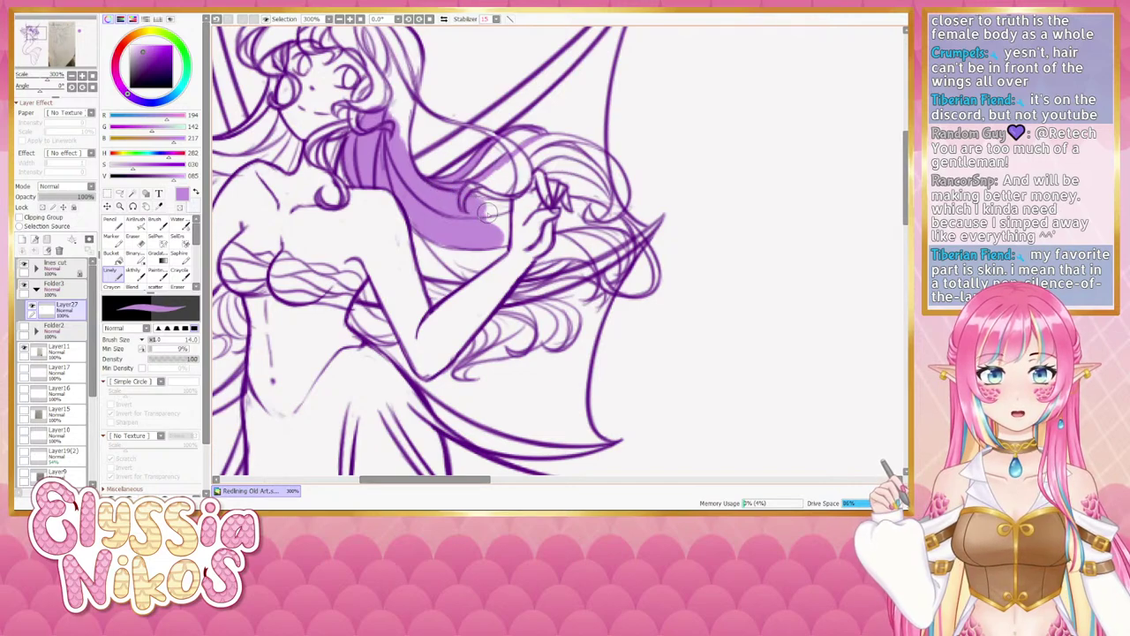
{"action": "key", "text": "bracketleft"}
{"action": "key", "text": "bracketleft"}
{"action": "key", "text": "bracketleft"}
{"action": "key", "text": "bracketleft"}
{"action": "key", "text": "bracketleft"}
{"action": "key", "text": "bracketleft"}
{"action": "key", "text": "bracketleft"}
{"action": "mouse_move", "coordinate": [542, 141]}
{"action": "left_mouse_down"}
{"action": "mouse_move", "coordinate": [593, 151]}
{"action": "mouse_move", "coordinate": [556, 137]}
{"action": "mouse_move", "coordinate": [522, 154]}
{"action": "mouse_move", "coordinate": [537, 142]}
{"action": "mouse_move", "coordinate": [518, 165]}
{"action": "left_mouse_up"}
{"action": "mouse_move", "coordinate": [561, 147]}
{"action": "left_mouse_down"}
{"action": "mouse_move", "coordinate": [509, 137]}
{"action": "mouse_move", "coordinate": [521, 143]}
{"action": "mouse_move", "coordinate": [469, 148]}
{"action": "mouse_move", "coordinate": [541, 149]}
{"action": "mouse_move", "coordinate": [557, 176]}
{"action": "mouse_move", "coordinate": [511, 172]}
{"action": "mouse_move", "coordinate": [522, 176]}
{"action": "mouse_move", "coordinate": [527, 156]}
{"action": "mouse_move", "coordinate": [518, 172]}
{"action": "left_mouse_up"}
{"action": "mouse_move", "coordinate": [537, 174]}
{"action": "left_mouse_down"}
{"action": "mouse_move", "coordinate": [513, 173]}
{"action": "mouse_move", "coordinate": [548, 194]}
{"action": "left_mouse_up"}
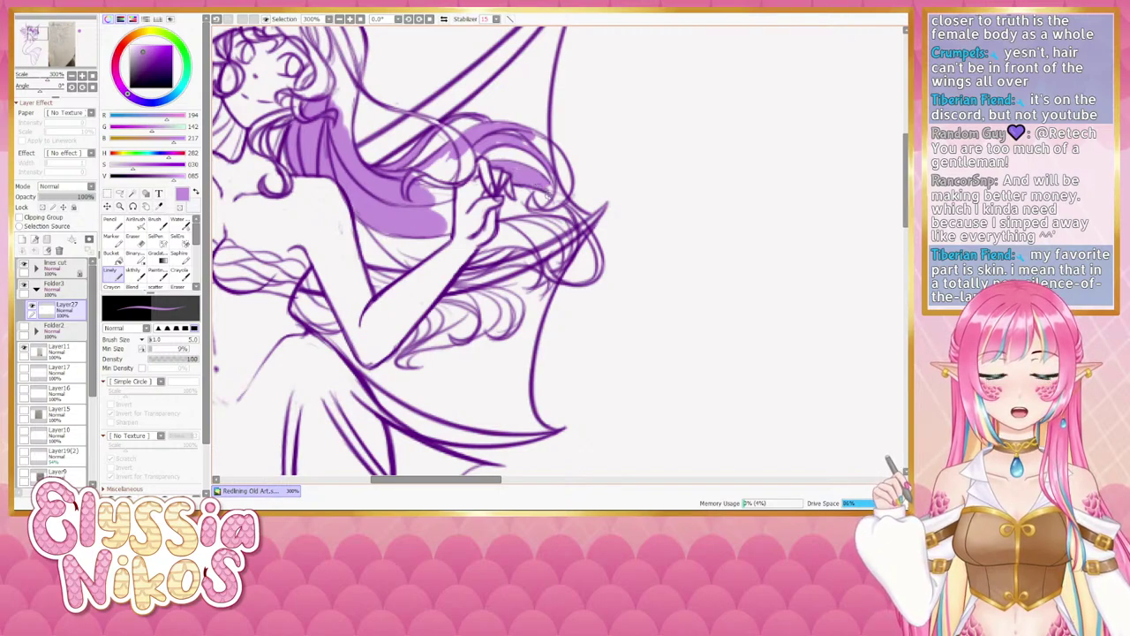
Fill the remaining gaps in the hair around the raised hand and upper curls with light purple, using brush sizes 10 and 5.
{"action": "mouse_move", "coordinate": [450, 183]}
{"action": "left_mouse_down"}
{"action": "mouse_move", "coordinate": [468, 162]}
{"action": "mouse_move", "coordinate": [470, 175]}
{"action": "mouse_move", "coordinate": [455, 163]}
{"action": "mouse_move", "coordinate": [463, 155]}
{"action": "mouse_move", "coordinate": [422, 186]}
{"action": "mouse_move", "coordinate": [447, 161]}
{"action": "mouse_move", "coordinate": [453, 185]}
{"action": "mouse_move", "coordinate": [423, 197]}
{"action": "mouse_move", "coordinate": [448, 200]}
{"action": "left_mouse_up"}
{"action": "key", "text": "bracketright"}
{"action": "key", "text": "bracketright"}
{"action": "key", "text": "bracketright"}
{"action": "key", "text": "bracketright"}
{"action": "key", "text": "bracketright"}
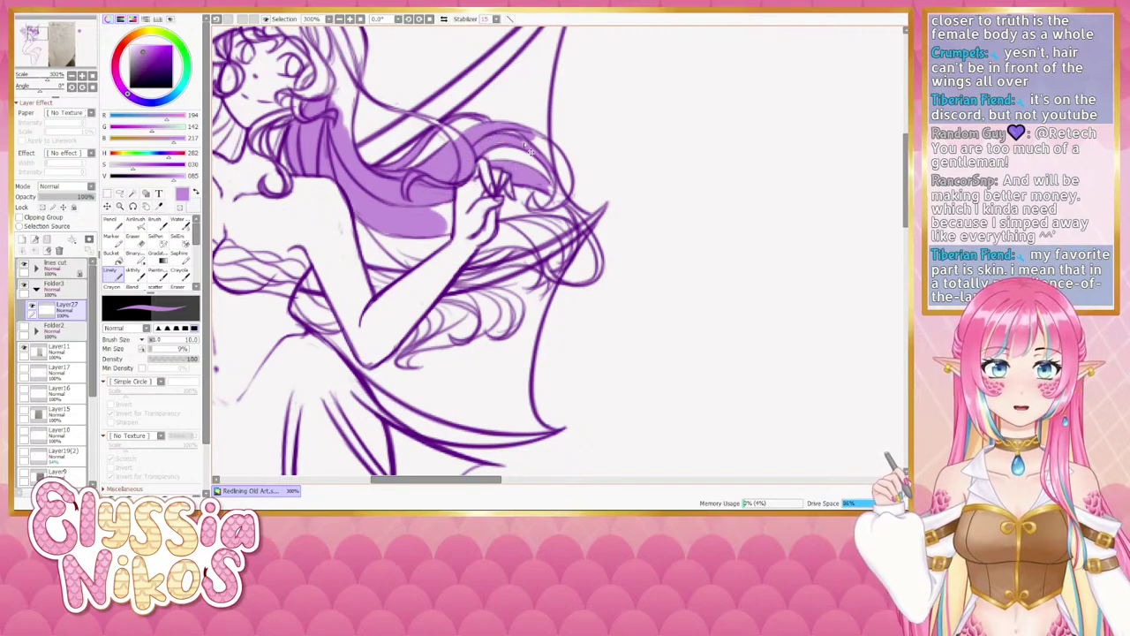
{"action": "key", "text": "["}
{"action": "mouse_move", "coordinate": [538, 150]}
{"action": "left_mouse_down"}
{"action": "mouse_move", "coordinate": [519, 146]}
{"action": "mouse_move", "coordinate": [542, 171]}
{"action": "mouse_move", "coordinate": [518, 134]}
{"action": "mouse_move", "coordinate": [539, 163]}
{"action": "left_mouse_up"}
{"action": "key", "text": "["}
{"action": "left_click_drag", "start_coordinate": [471, 117], "coordinate": [496, 110]}
{"action": "key", "text": "["}
{"action": "left_click_drag", "start_coordinate": [491, 148], "coordinate": [471, 106]}
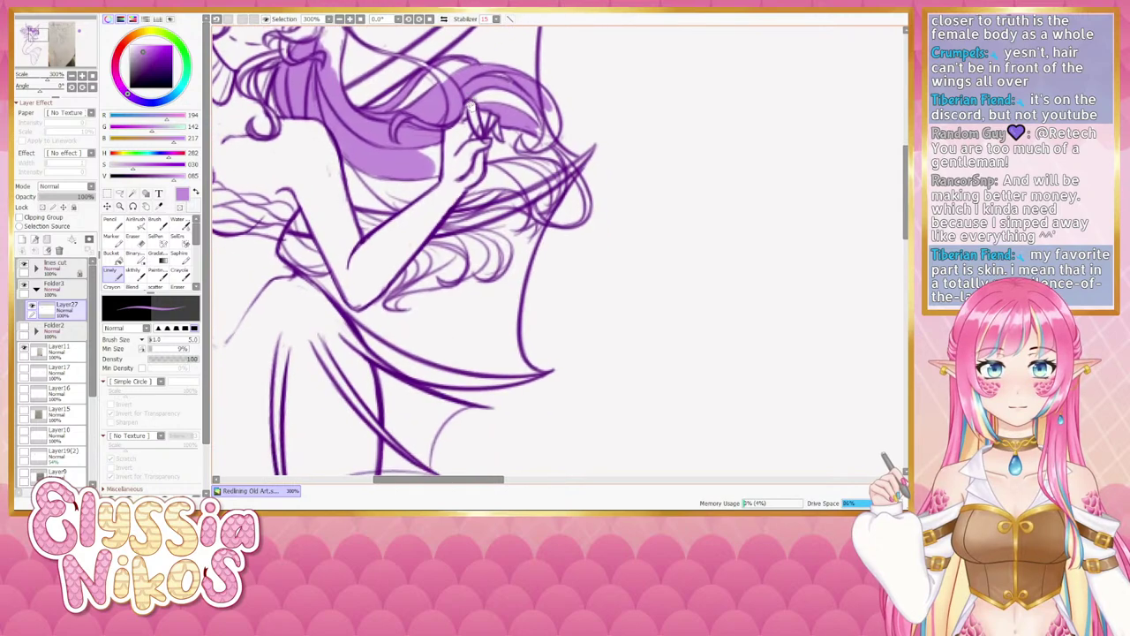
Paint the hair strands beneath the raised hand and behind the forearm light purple at brush size 6.
{"action": "left_click_drag", "start_coordinate": [519, 173], "coordinate": [520, 151]}
{"action": "key", "text": "bracketright"}
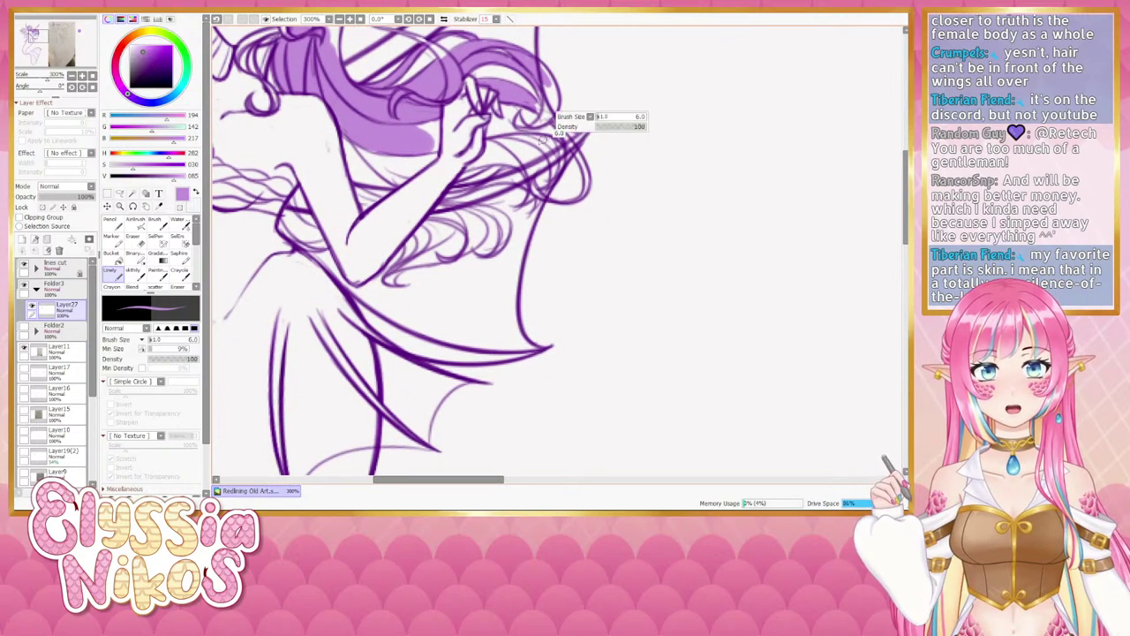
{"action": "left_click_drag", "start_coordinate": [378, 156], "coordinate": [432, 158]}
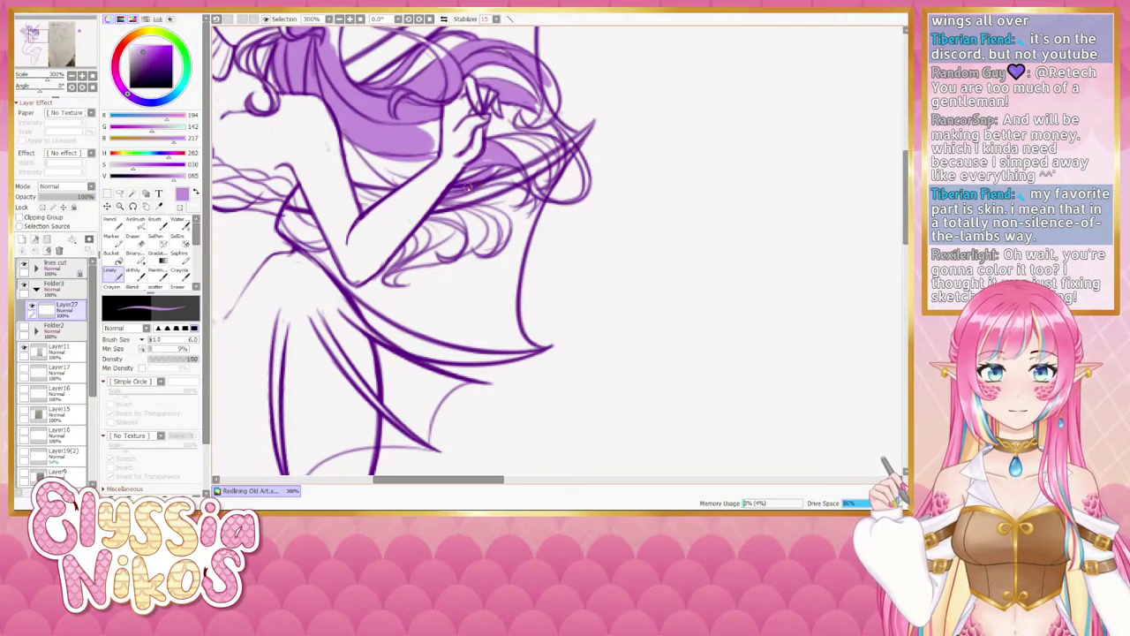
{"action": "left_click_drag", "start_coordinate": [499, 200], "coordinate": [432, 188]}
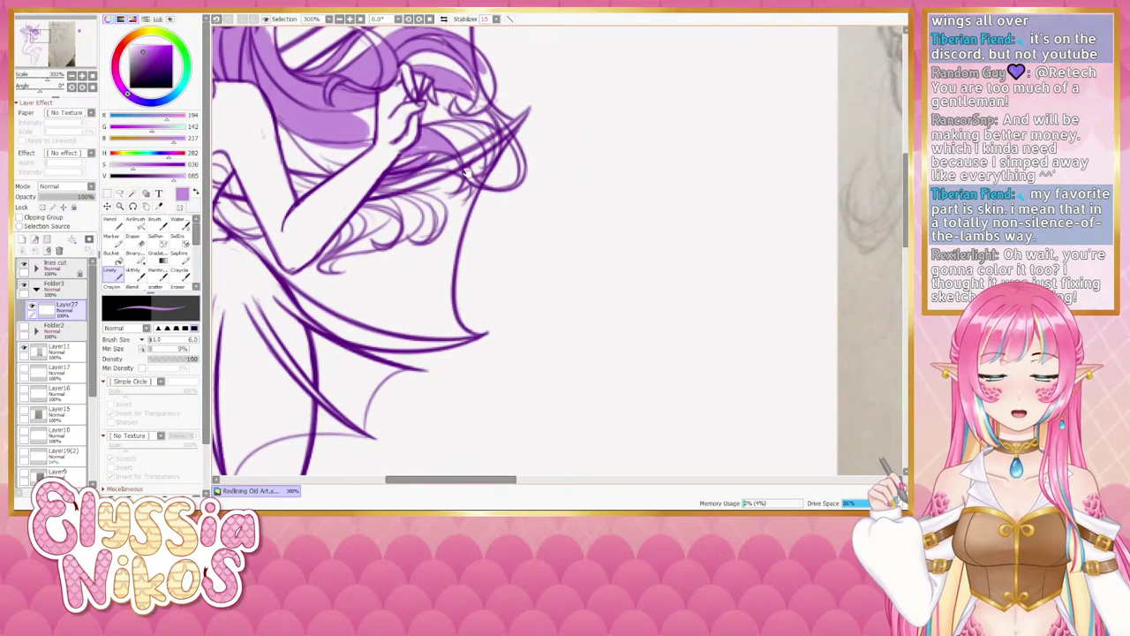
Expand the lines cut folder, toggle Layer25's wing and fin lines to check the hair beneath, and leave that layer hidden.
{"action": "left_click", "coordinate": [37, 266]}
{"action": "left_click", "coordinate": [33, 286]}
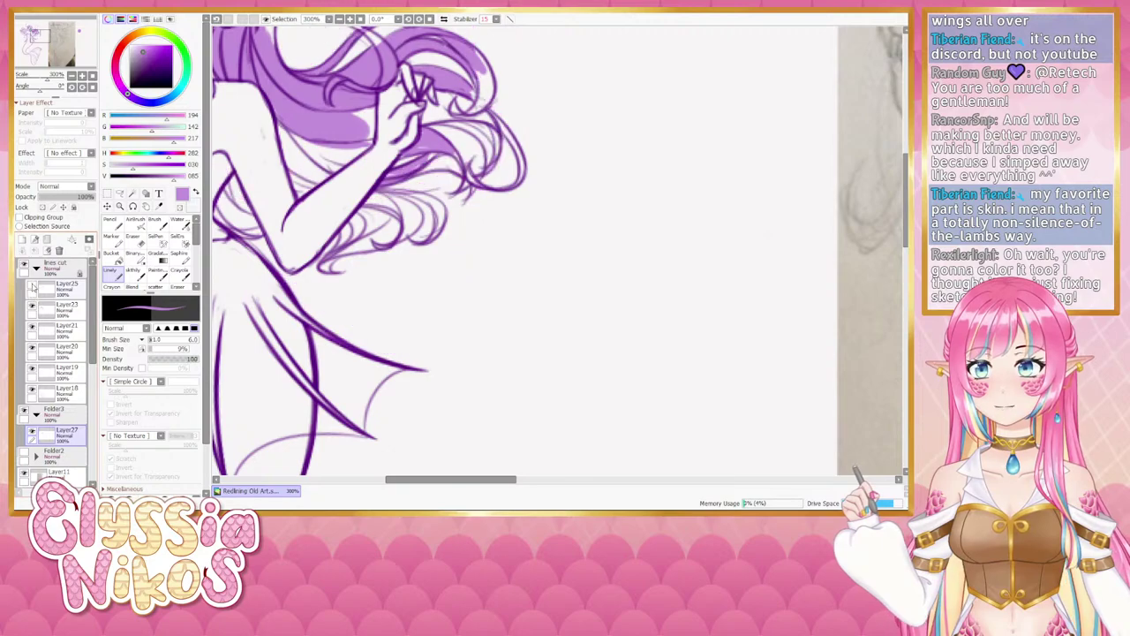
{"action": "left_click", "coordinate": [33, 287]}
{"action": "left_click", "coordinate": [33, 286]}
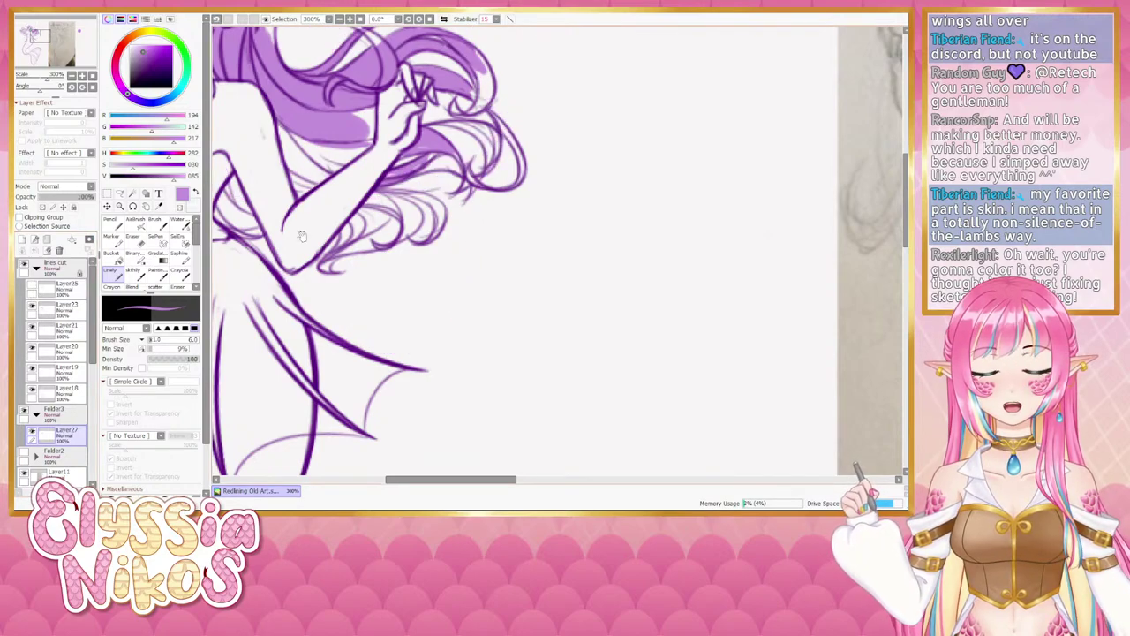
Fill the hair curls behind the wrist beside the raised hand with light purple, enlarging the brush and returning it to size 6.
{"action": "left_click_drag", "start_coordinate": [417, 220], "coordinate": [459, 251]}
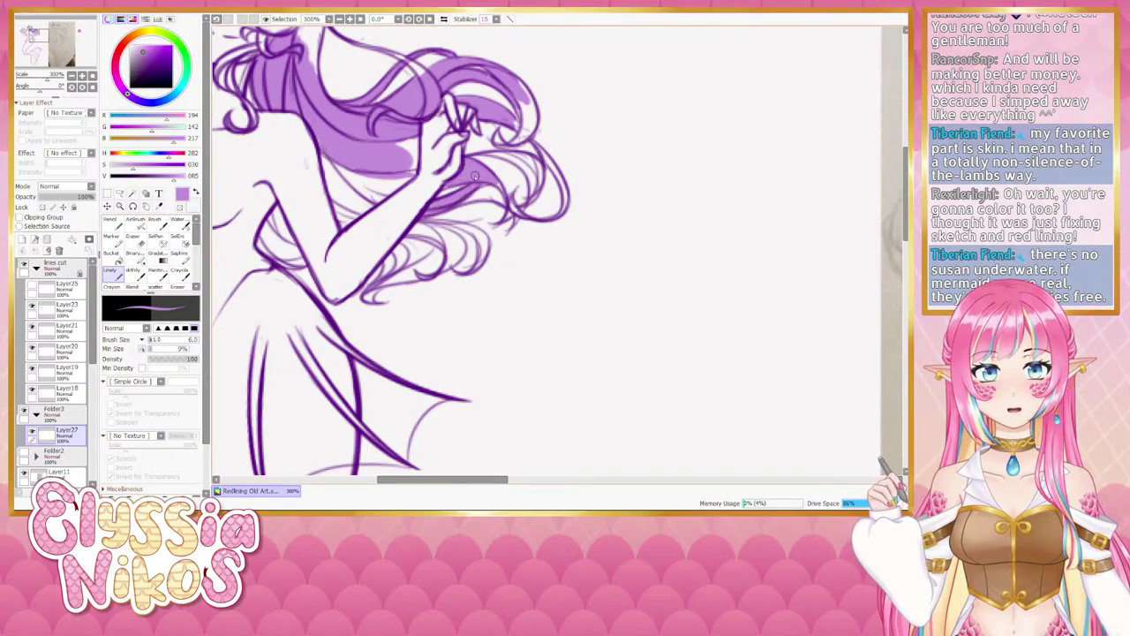
{"action": "mouse_move", "coordinate": [469, 157]}
{"action": "left_mouse_down"}
{"action": "mouse_move", "coordinate": [510, 147]}
{"action": "mouse_move", "coordinate": [524, 159]}
{"action": "mouse_move", "coordinate": [487, 152]}
{"action": "mouse_move", "coordinate": [528, 170]}
{"action": "mouse_move", "coordinate": [537, 198]}
{"action": "mouse_move", "coordinate": [530, 155]}
{"action": "mouse_move", "coordinate": [508, 141]}
{"action": "mouse_move", "coordinate": [529, 150]}
{"action": "mouse_move", "coordinate": [502, 137]}
{"action": "mouse_move", "coordinate": [477, 147]}
{"action": "left_mouse_up"}
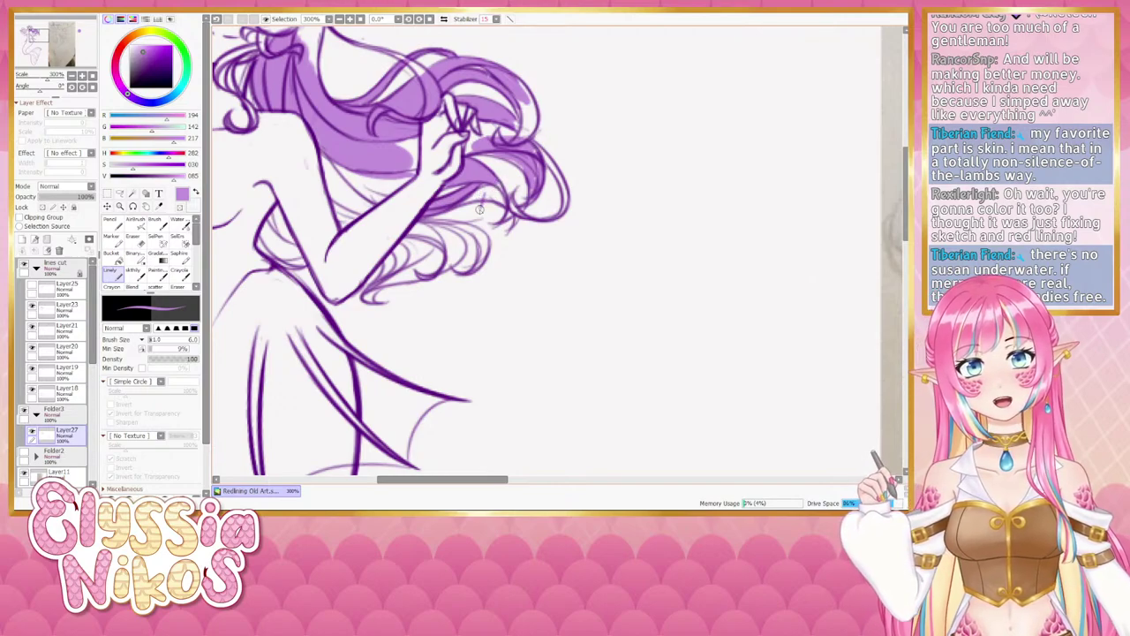
{"action": "key", "text": "ctrl+z"}
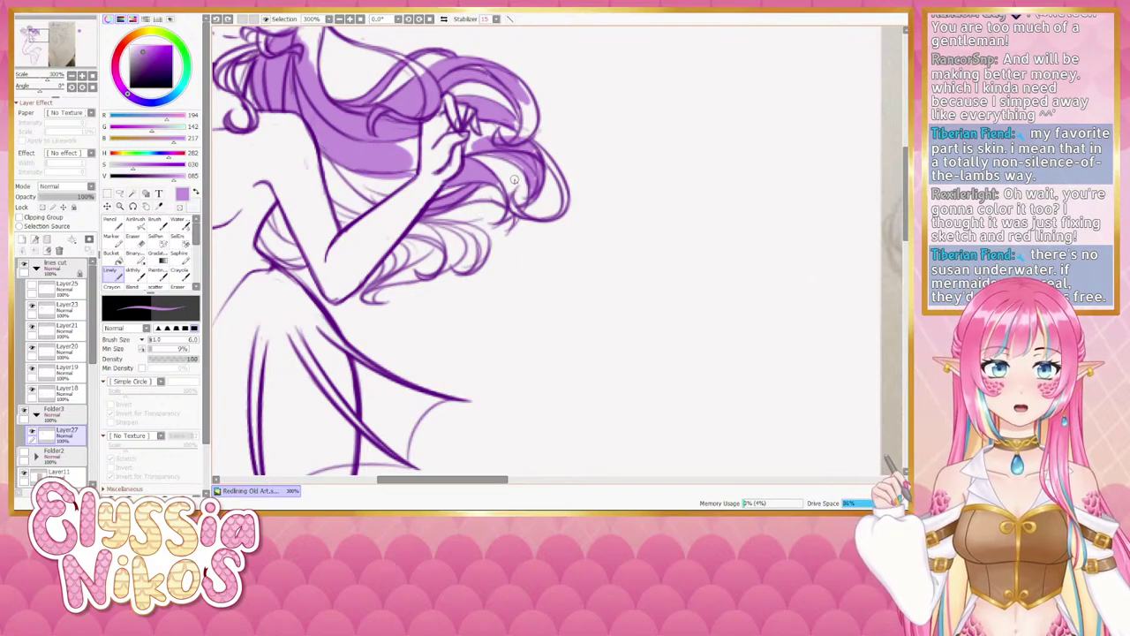
{"action": "mouse_move", "coordinate": [488, 166]}
{"action": "left_mouse_down"}
{"action": "mouse_move", "coordinate": [518, 167]}
{"action": "mouse_move", "coordinate": [476, 160]}
{"action": "mouse_move", "coordinate": [501, 185]}
{"action": "mouse_move", "coordinate": [523, 179]}
{"action": "mouse_move", "coordinate": [511, 130]}
{"action": "mouse_move", "coordinate": [487, 135]}
{"action": "mouse_move", "coordinate": [497, 137]}
{"action": "mouse_move", "coordinate": [487, 117]}
{"action": "mouse_move", "coordinate": [475, 152]}
{"action": "left_mouse_up"}
{"action": "key", "text": "bracketright"}
{"action": "key", "text": "bracketright"}
{"action": "key", "text": "bracketright"}
{"action": "key", "text": "bracketright"}
{"action": "key", "text": "bracketright"}
{"action": "key", "text": "bracketright"}
{"action": "key", "text": "bracketright"}
{"action": "key", "text": "bracketleft"}
{"action": "key", "text": "bracketleft"}
{"action": "key", "text": "bracketleft"}
{"action": "key", "text": "bracketleft"}
{"action": "key", "text": "bracketleft"}
{"action": "key", "text": "bracketleft"}
{"action": "key", "text": "bracketleft"}
{"action": "key", "text": "bracketleft"}
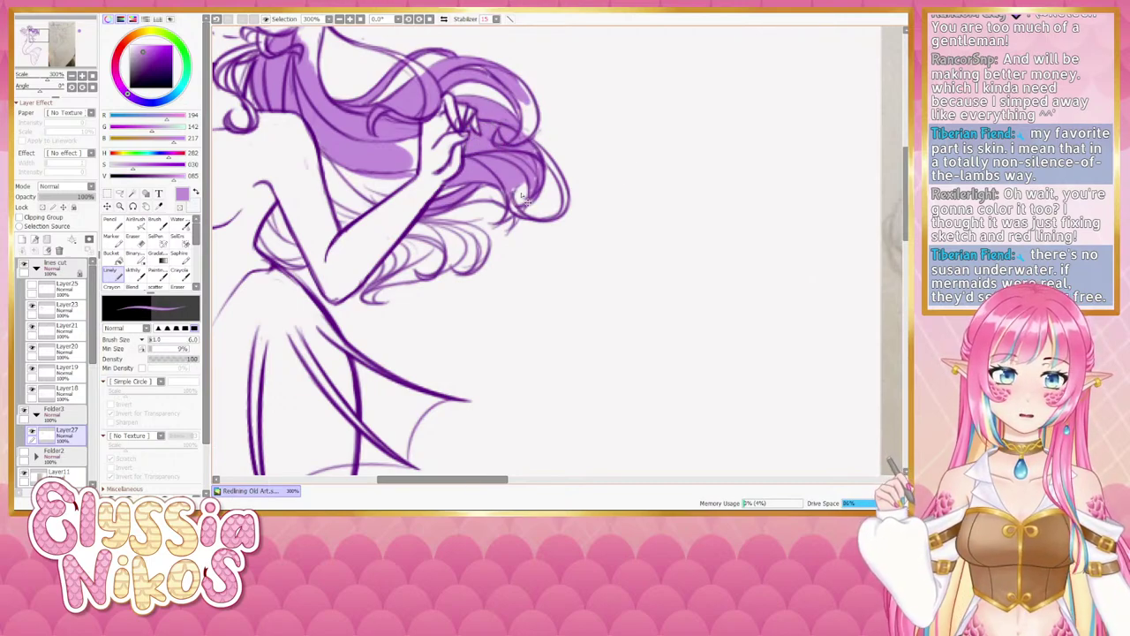
Paint the tip of the lower outer curl light purple and raise the brush size to 16.
{"action": "mouse_move", "coordinate": [526, 200]}
{"action": "left_mouse_down"}
{"action": "mouse_move", "coordinate": [511, 199]}
{"action": "mouse_move", "coordinate": [530, 152]}
{"action": "mouse_move", "coordinate": [519, 190]}
{"action": "left_mouse_up"}
{"action": "key", "text": "bracketright"}
{"action": "key", "text": "bracketright"}
{"action": "key", "text": "bracketright"}
{"action": "key", "text": "bracketright"}
{"action": "key", "text": "bracketright"}
{"action": "key", "text": "bracketright"}
{"action": "key", "text": "bracketright"}
{"action": "key", "text": "bracketright"}
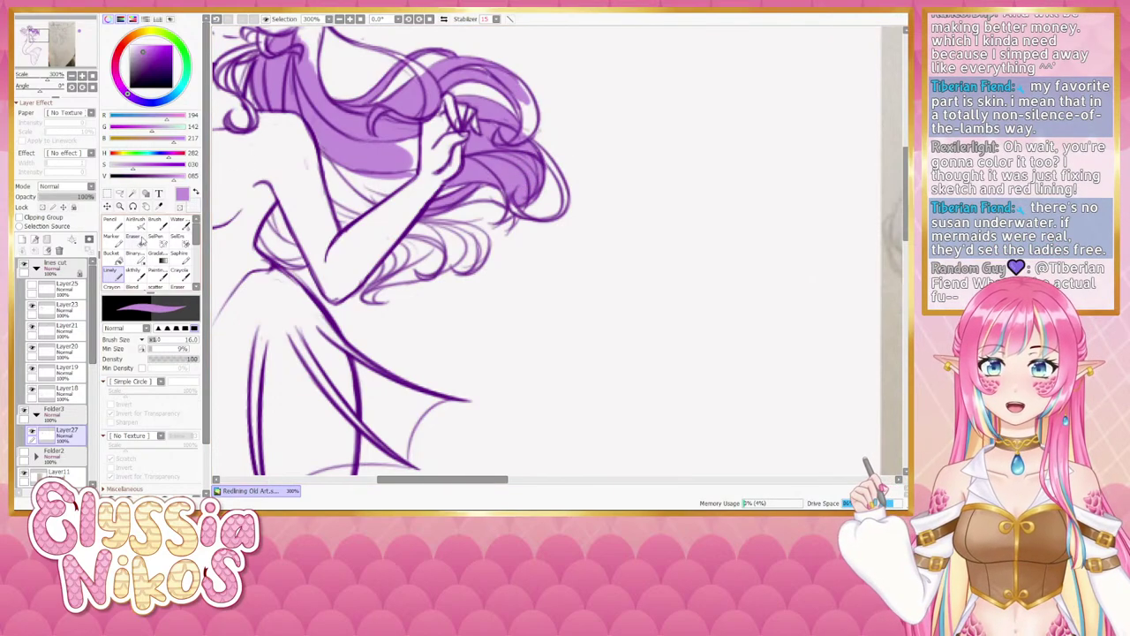
Erase the light purple along the outer curl beside the raised hand with the size 3 Eraser.
{"action": "left_click", "coordinate": [134, 237]}
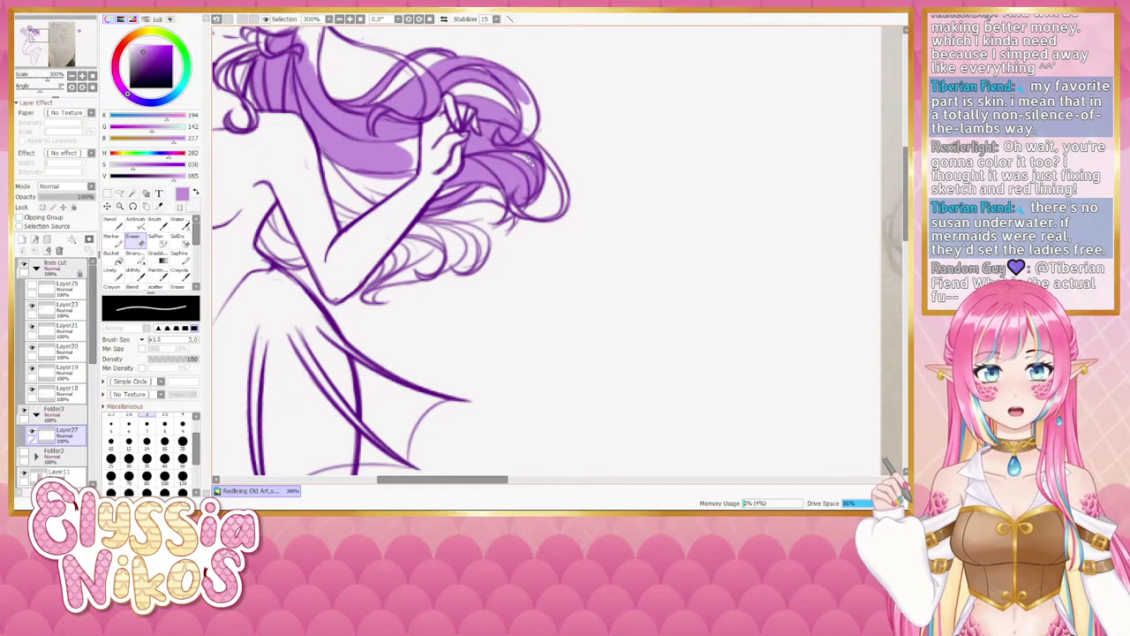
{"action": "mouse_move", "coordinate": [530, 160]}
{"action": "left_mouse_down"}
{"action": "mouse_move", "coordinate": [535, 173]}
{"action": "mouse_move", "coordinate": [526, 165]}
{"action": "left_mouse_up"}
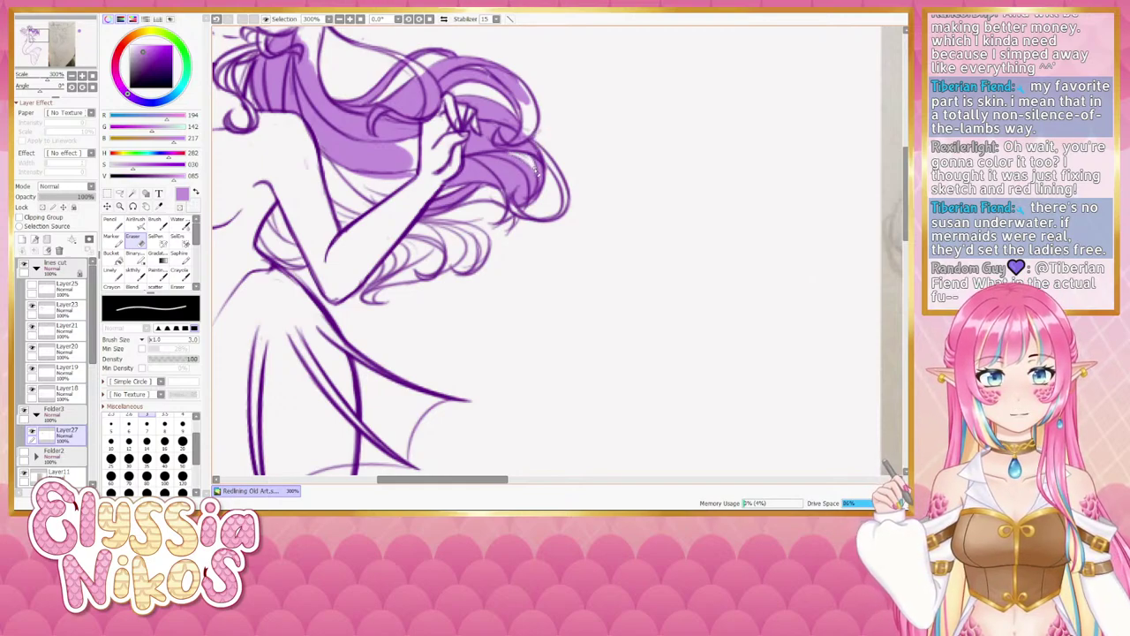
{"action": "left_click", "coordinate": [72, 76]}
{"action": "left_click", "coordinate": [72, 76]}
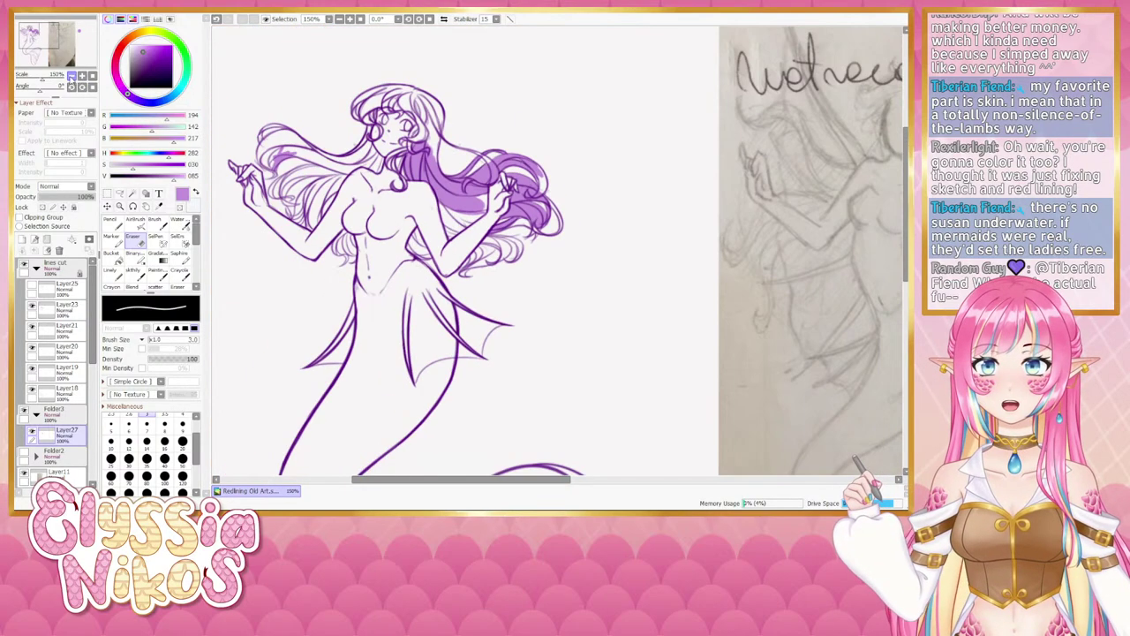
{"action": "left_click", "coordinate": [72, 76]}
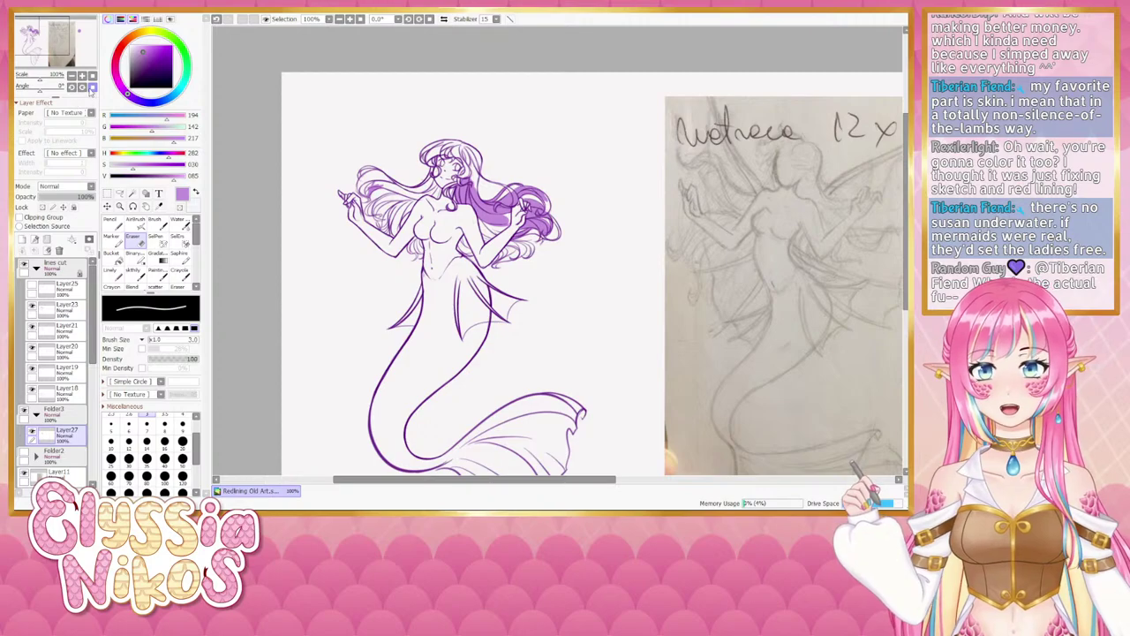
Undo the last erasing on Layer23 and erase line bits in the hair below the raised hand with the Eraser at size 4.
{"action": "left_click", "coordinate": [83, 77]}
{"action": "left_click", "coordinate": [72, 75]}
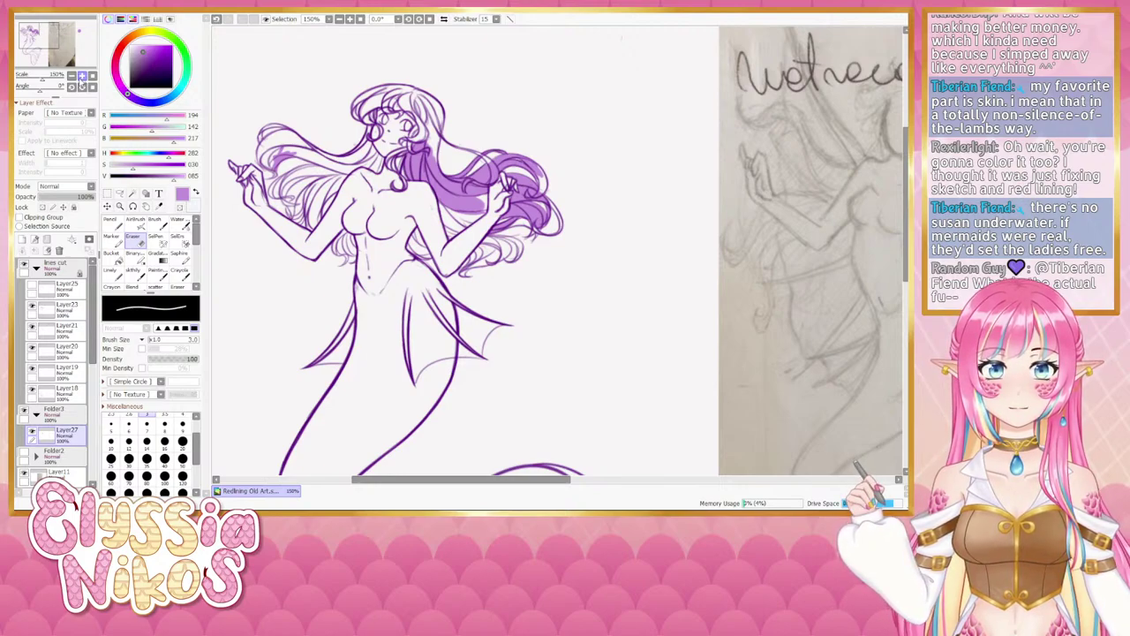
{"action": "left_click", "coordinate": [82, 76]}
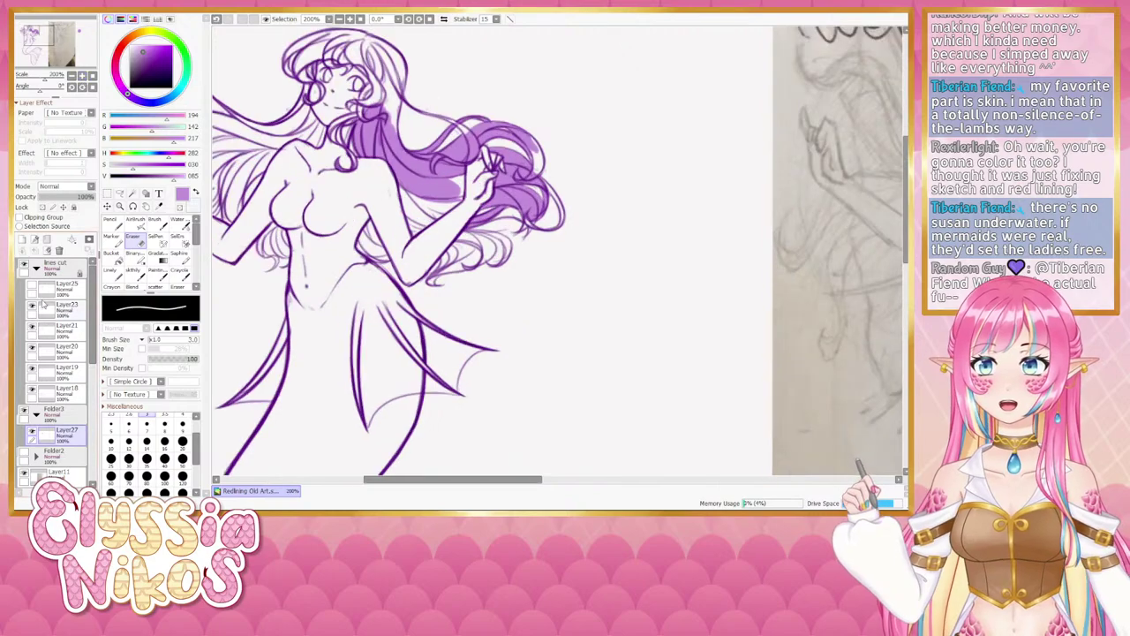
{"action": "left_click", "coordinate": [46, 310]}
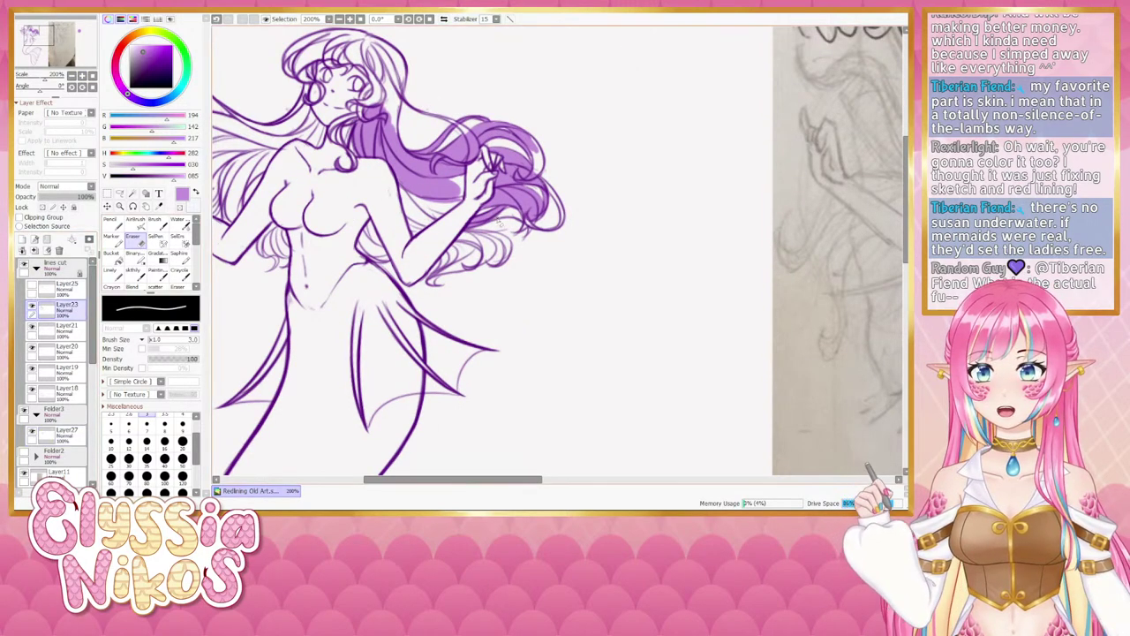
{"action": "left_click", "coordinate": [147, 424]}
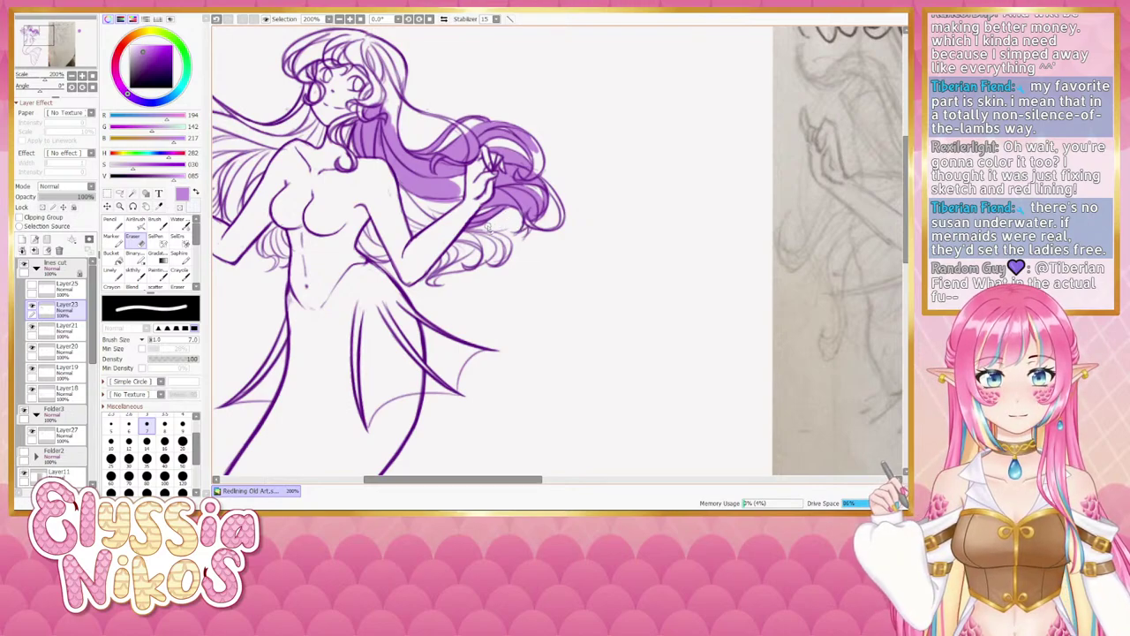
{"action": "key", "text": "ctrl+z"}
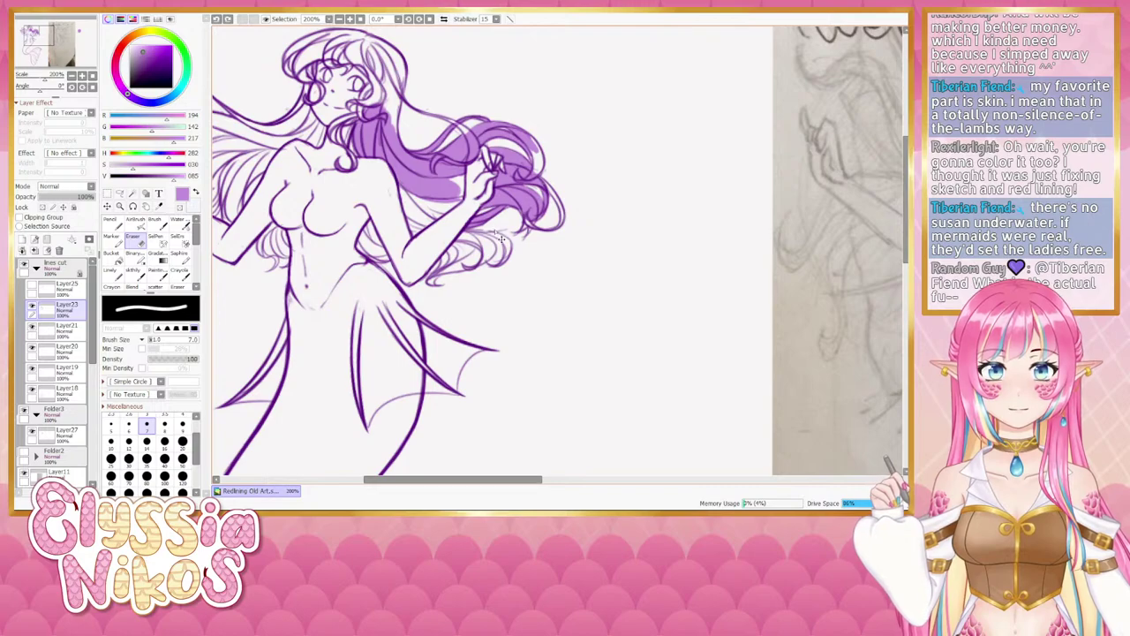
{"action": "key", "text": "bracketleft"}
{"action": "key", "text": "bracketleft"}
{"action": "key", "text": "bracketleft"}
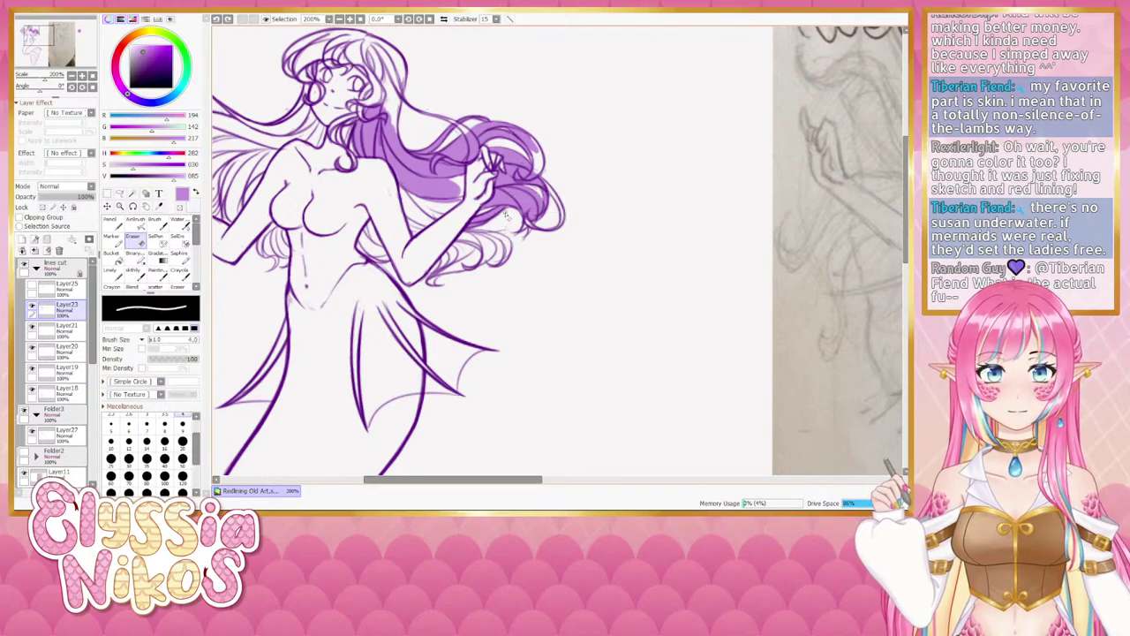
{"action": "left_click_drag", "start_coordinate": [506, 217], "coordinate": [494, 225]}
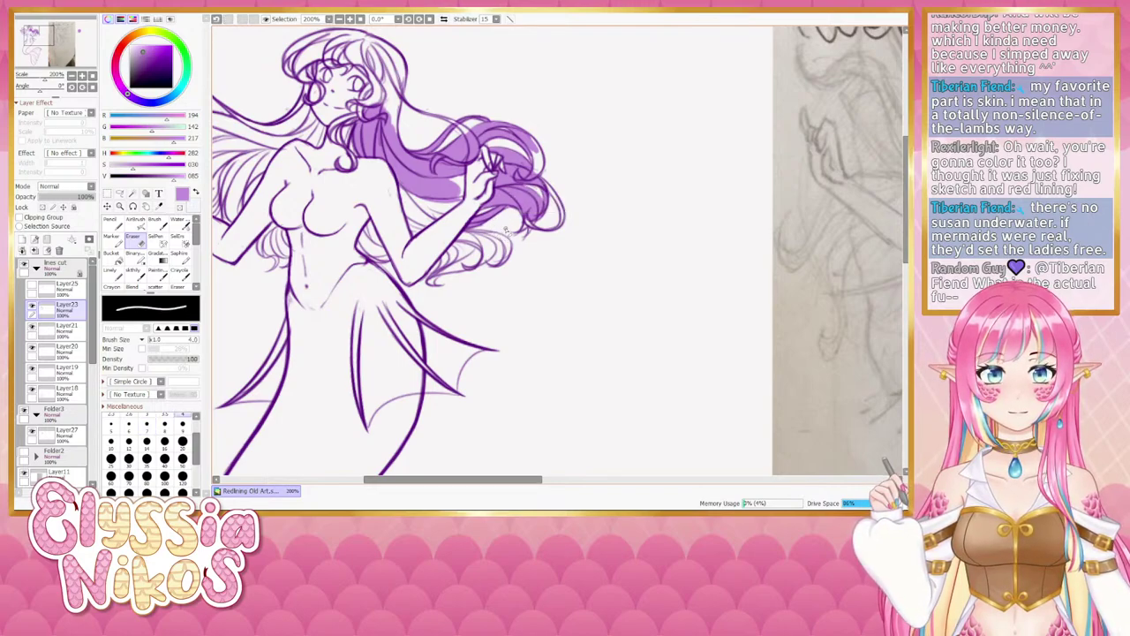
Sample the dark purple line colour from the linework near the raised arm.
{"action": "left_click_drag", "start_coordinate": [512, 257], "coordinate": [450, 206]}
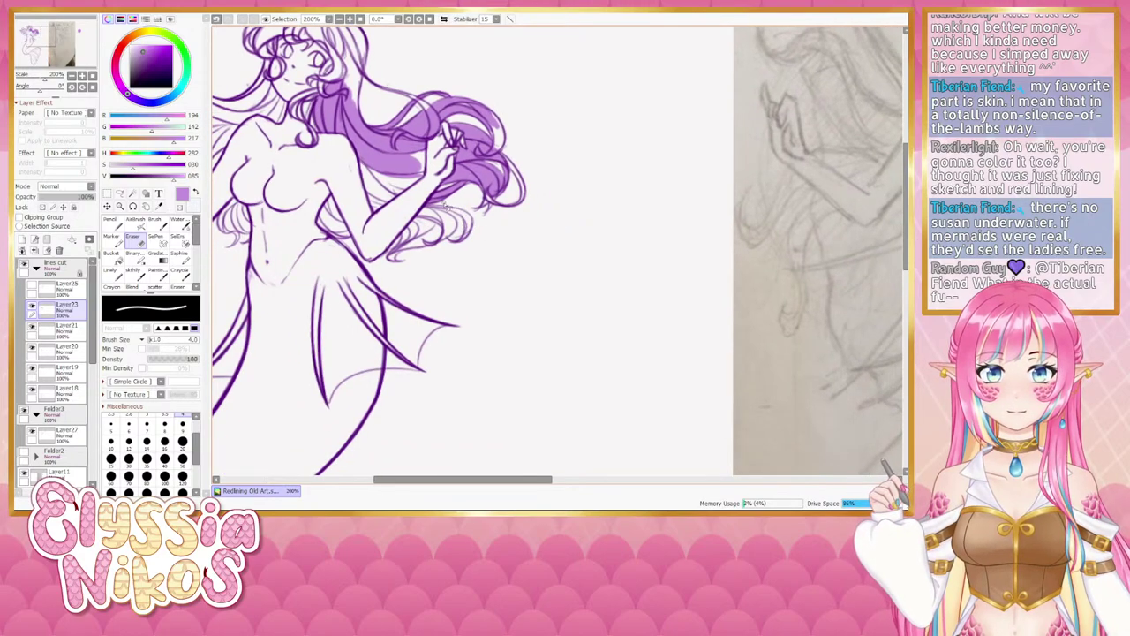
{"action": "left_click_drag", "start_coordinate": [457, 254], "coordinate": [427, 237]}
{"action": "right_click", "coordinate": [412, 193]}
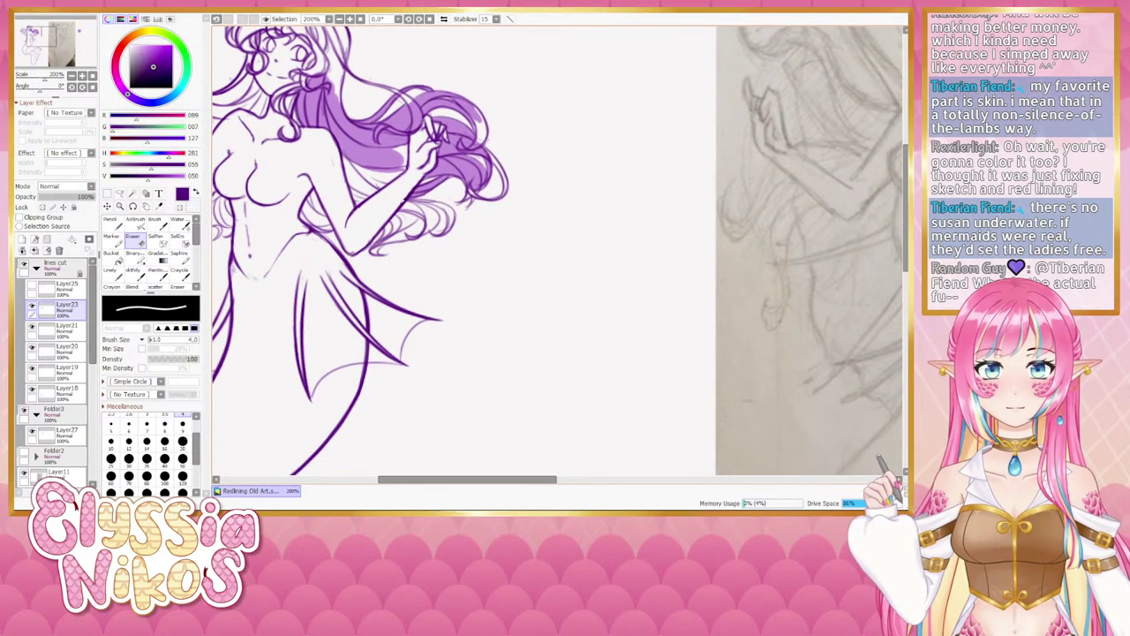
Hide and show Layer23 to examine its line work, keeping it as the active layer.
{"action": "key", "text": "n"}
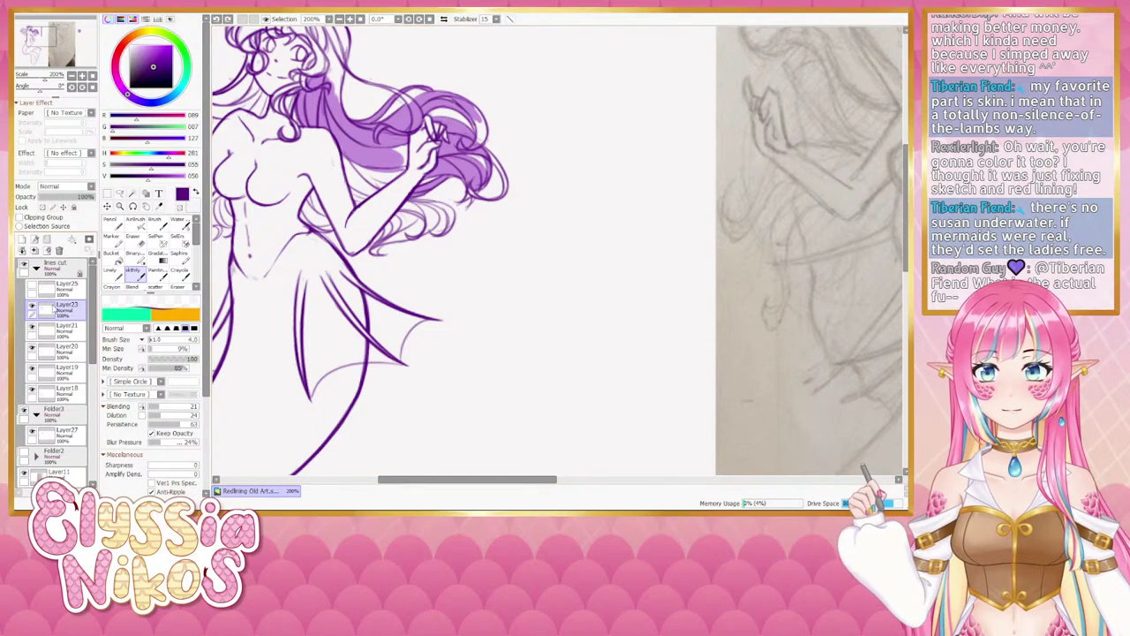
{"action": "left_click", "coordinate": [32, 305]}
{"action": "left_click", "coordinate": [32, 305]}
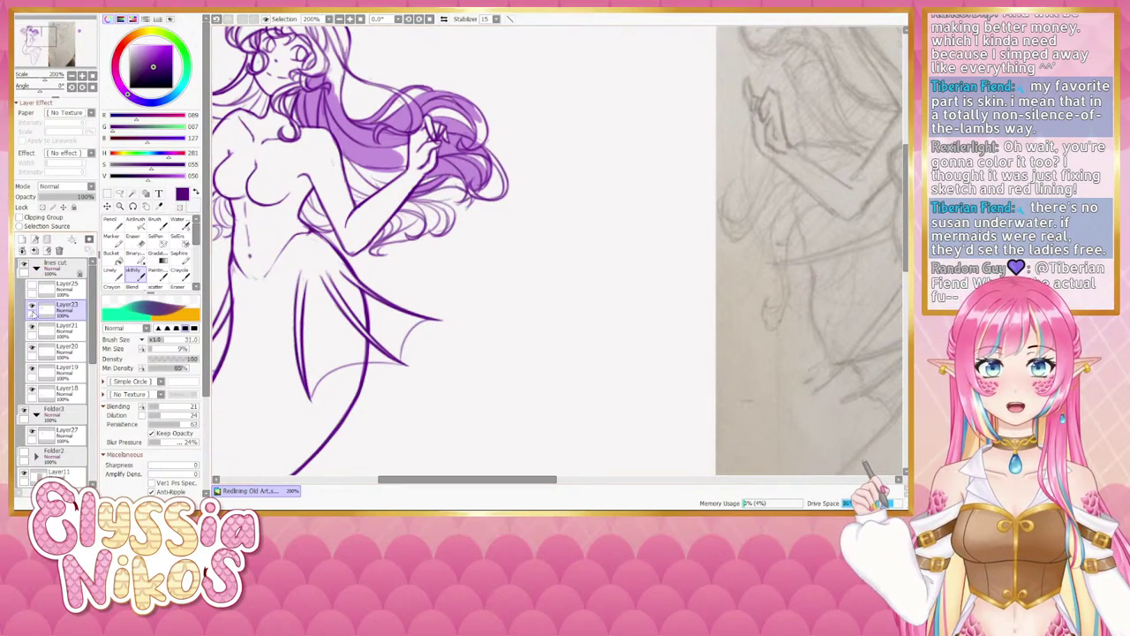
{"action": "left_click", "coordinate": [55, 266]}
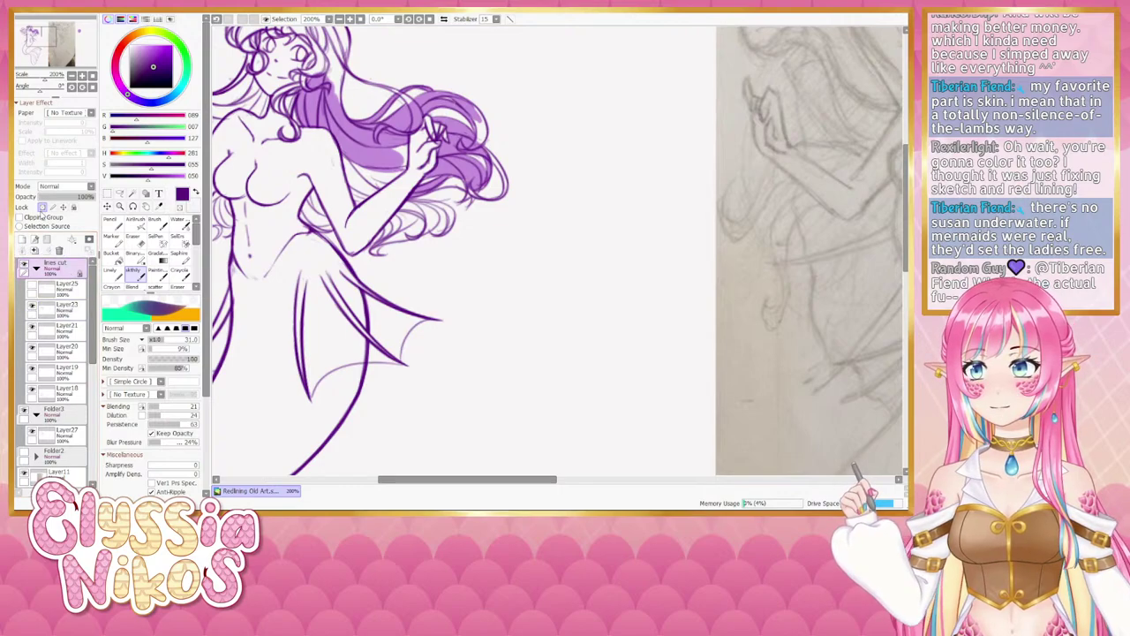
{"action": "left_click", "coordinate": [74, 311]}
Clean up the hair lines below the mermaid's raised hand on Layer23 with the eraser, reducing its size to 3.
{"action": "left_click", "coordinate": [133, 236]}
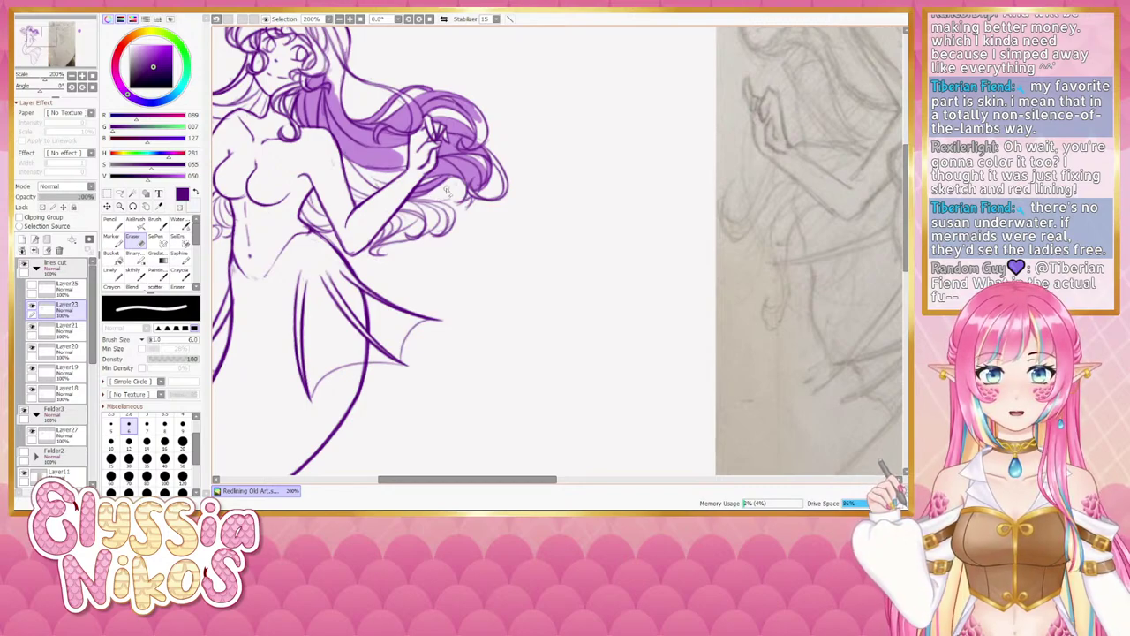
{"action": "key", "text": "["}
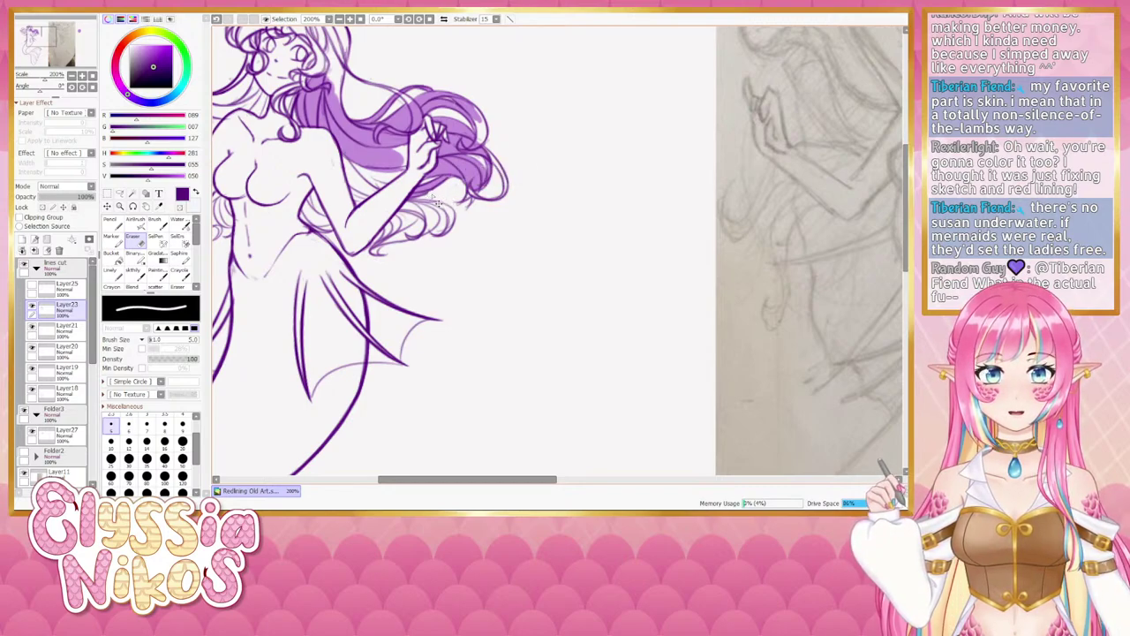
{"action": "key", "text": "["}
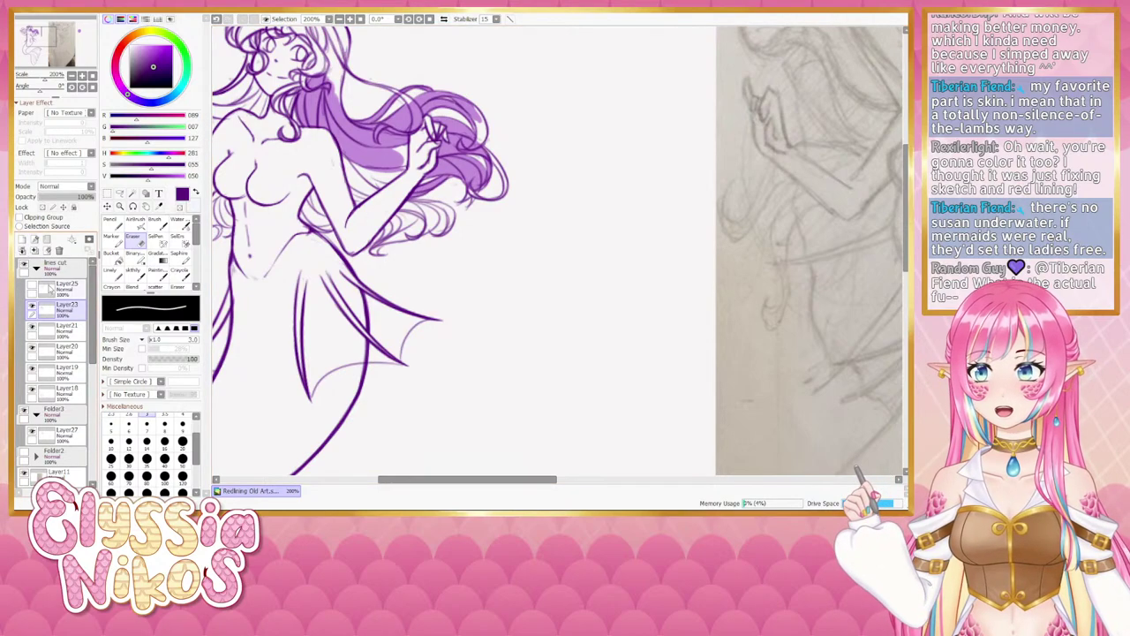
Refine the hair strands below the raised hand with a size 3 brush, comparing the last stroke by undoing and redoing it.
{"action": "left_click", "coordinate": [133, 271]}
{"action": "key", "text": "["}
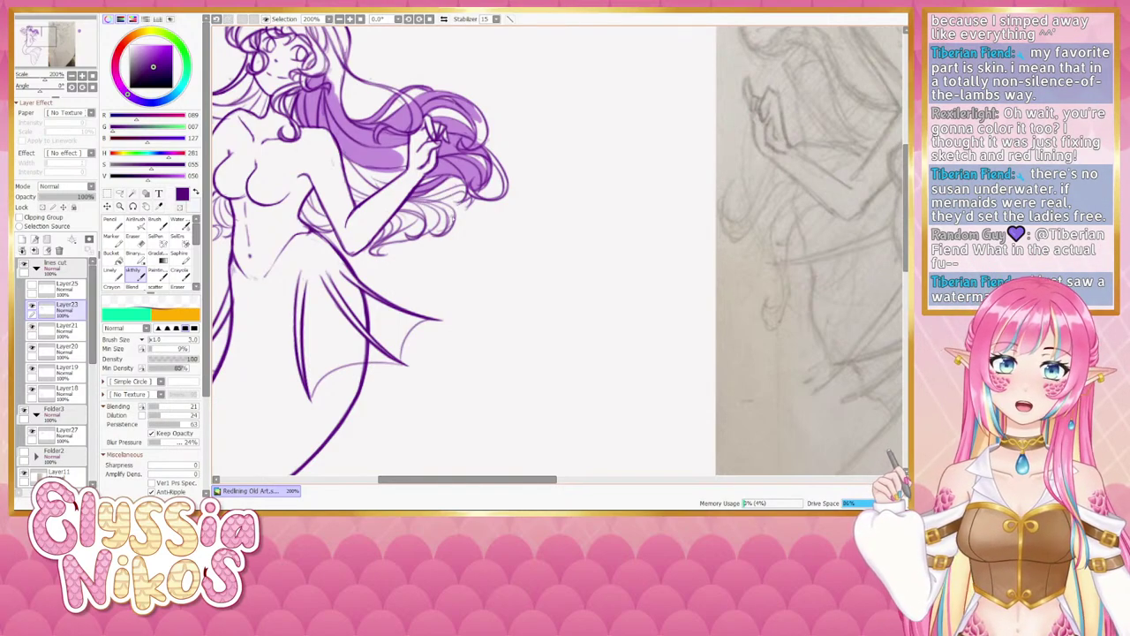
{"action": "key", "text": "ctrl+z"}
{"action": "key", "text": "ctrl+y"}
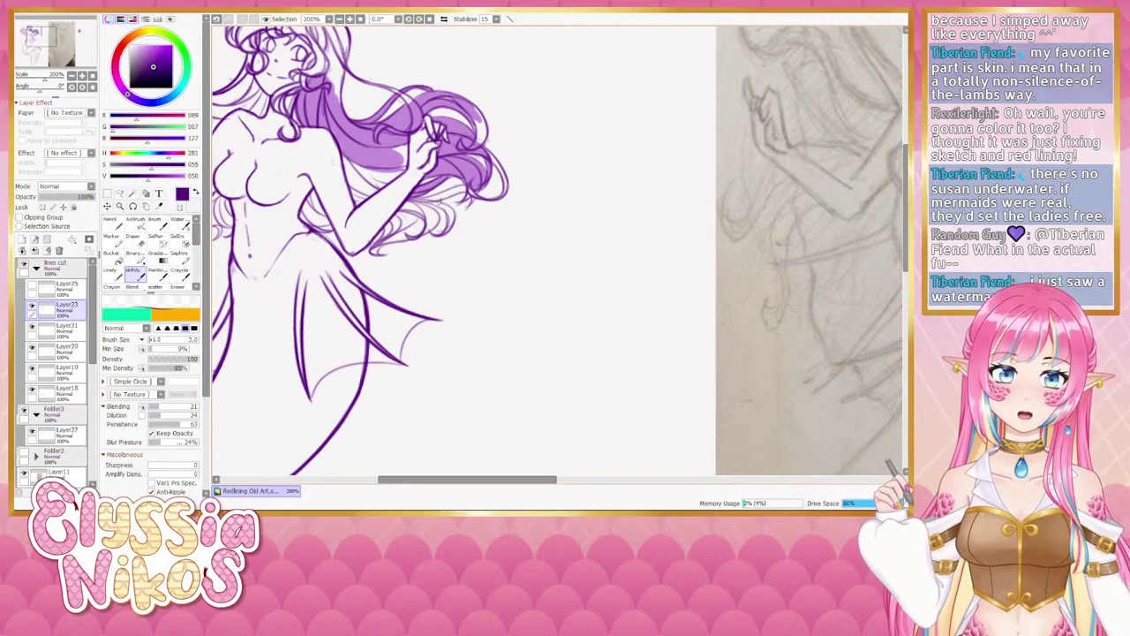
{"action": "key", "text": "ctrl+z"}
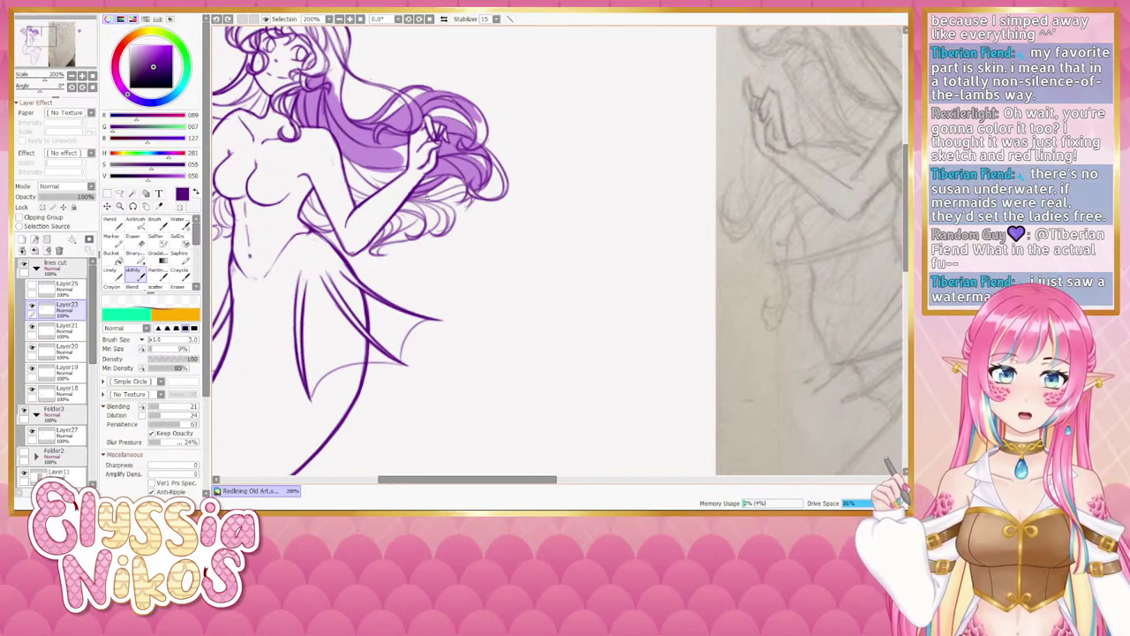
{"action": "key", "text": "ctrl+y"}
{"action": "key", "text": "ctrl+z"}
{"action": "key", "text": "ctrl+y"}
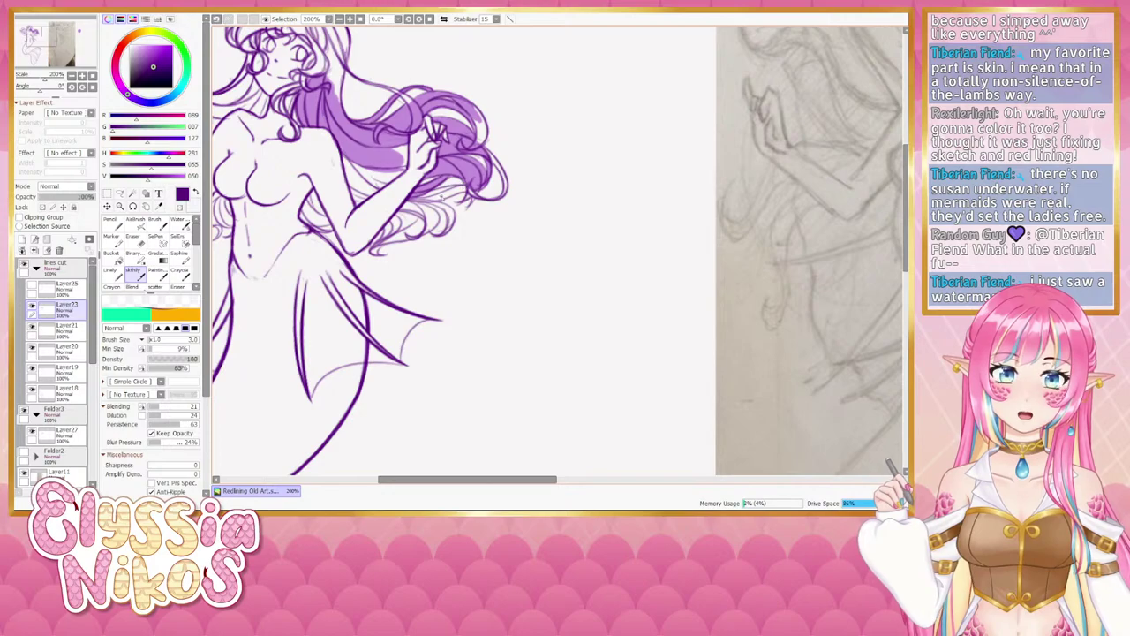
{"action": "key", "text": "ctrl+z"}
{"action": "key", "text": "ctrl+y"}
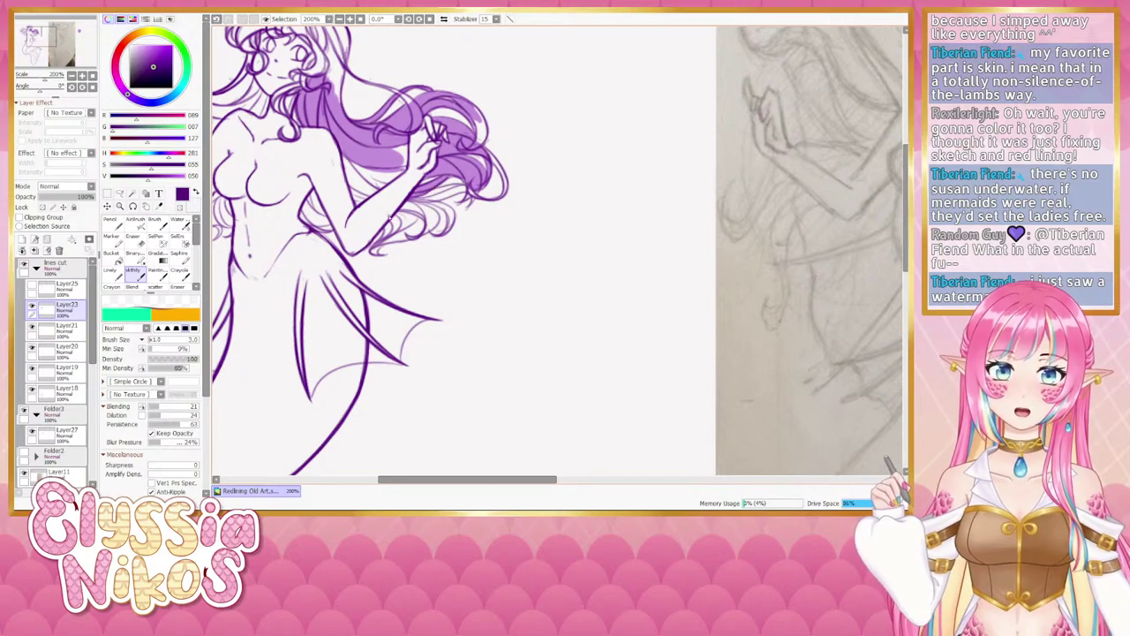
Collapse the lines cut folder, select Layer27 and set up the Linely brush with the light purple sampled from the hair.
{"action": "left_click", "coordinate": [72, 76]}
{"action": "left_click_drag", "start_coordinate": [292, 210], "coordinate": [315, 206]}
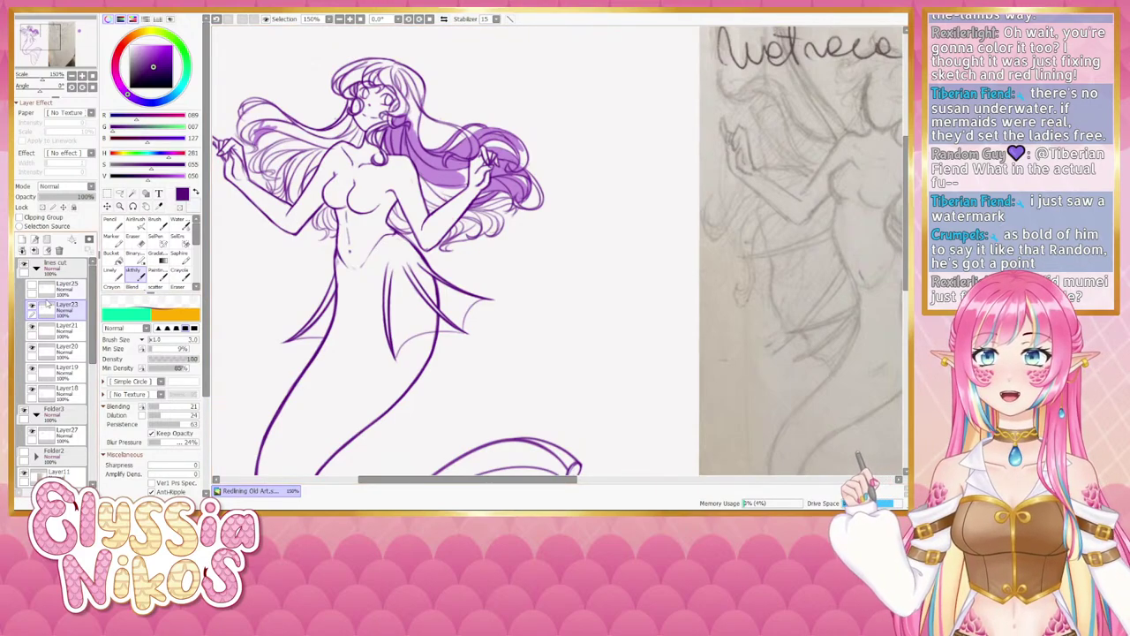
{"action": "left_click", "coordinate": [37, 265]}
{"action": "left_click", "coordinate": [75, 310]}
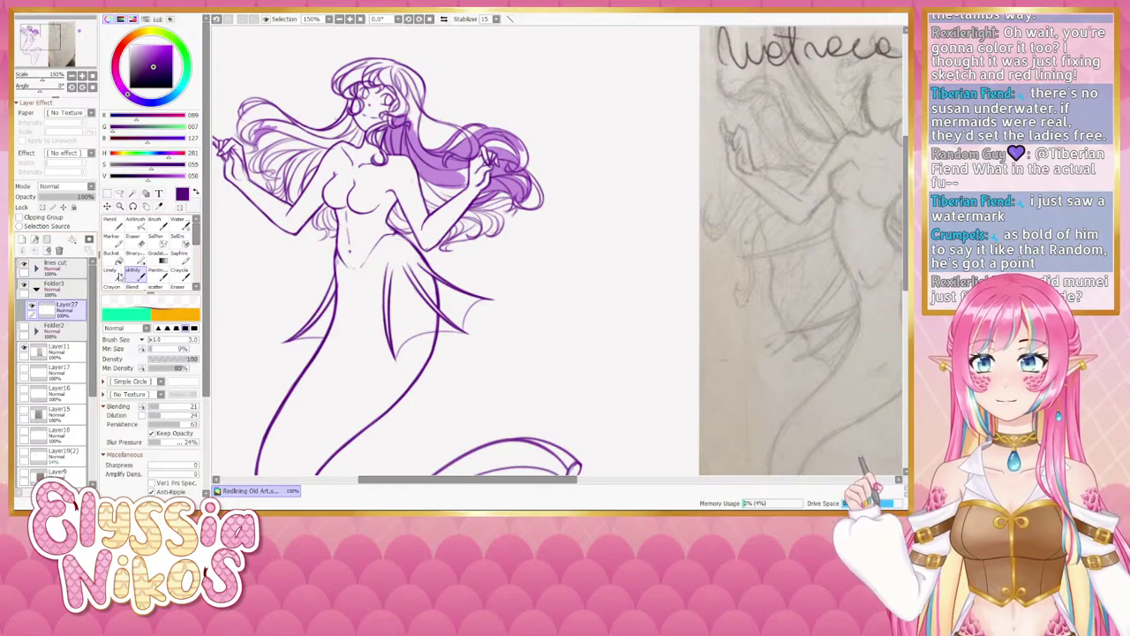
{"action": "left_click", "coordinate": [118, 274]}
{"action": "right_click", "coordinate": [401, 134]}
{"action": "left_click_drag", "start_coordinate": [454, 174], "coordinate": [443, 159]}
{"action": "left_click_drag", "start_coordinate": [452, 154], "coordinate": [446, 154]}
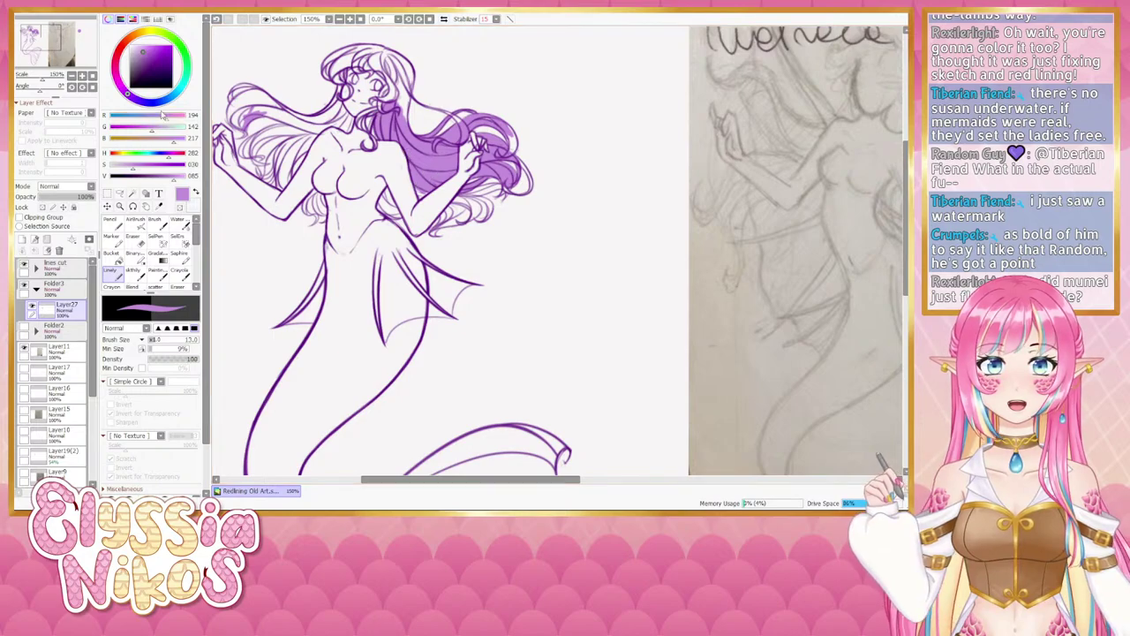
Fill the hair mass between the shoulder and the raised hand with light purple on Layer27, using brush size 8.
{"action": "left_click", "coordinate": [82, 76]}
{"action": "left_click_drag", "start_coordinate": [367, 147], "coordinate": [421, 142]}
{"action": "key", "text": "["}
{"action": "key", "text": "["}
{"action": "key", "text": "["}
{"action": "key", "text": "["}
{"action": "key", "text": "["}
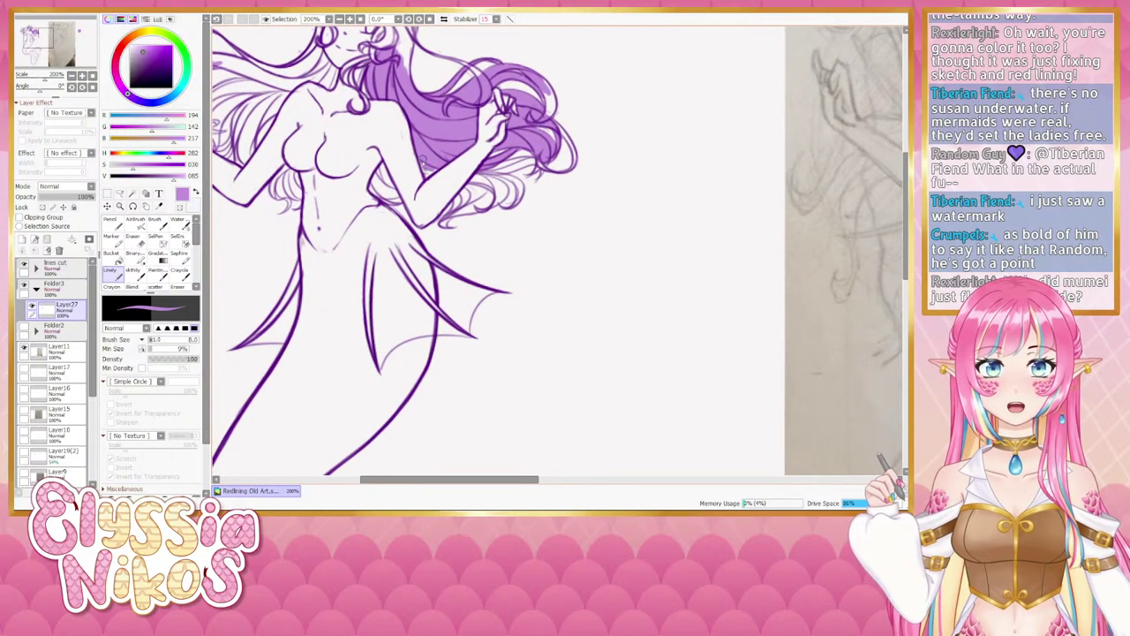
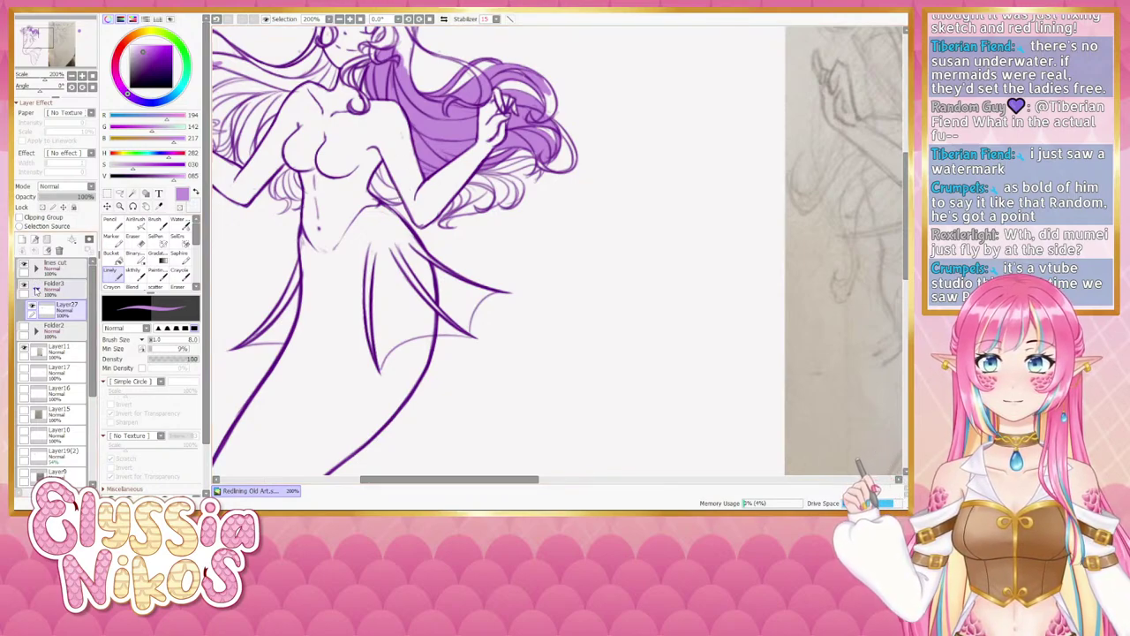
{"action": "left_click_drag", "start_coordinate": [510, 162], "coordinate": [474, 198]}
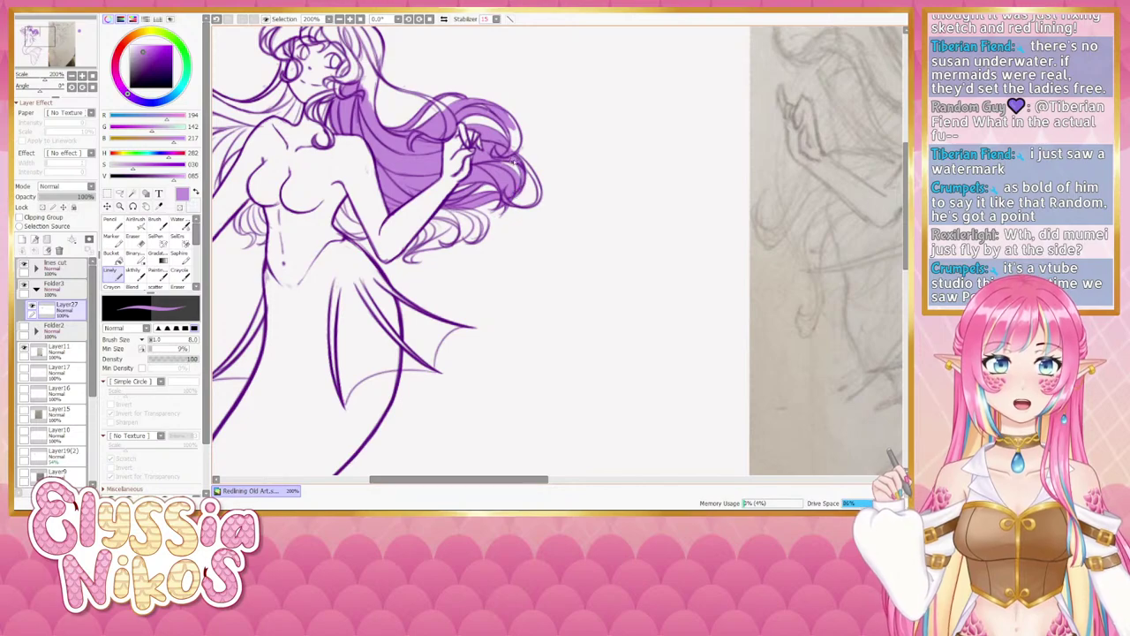
Undo a misplaced stroke and fill the outer curls around the raised hand with light purple at brush size 10.
{"action": "left_click_drag", "start_coordinate": [514, 162], "coordinate": [529, 173]}
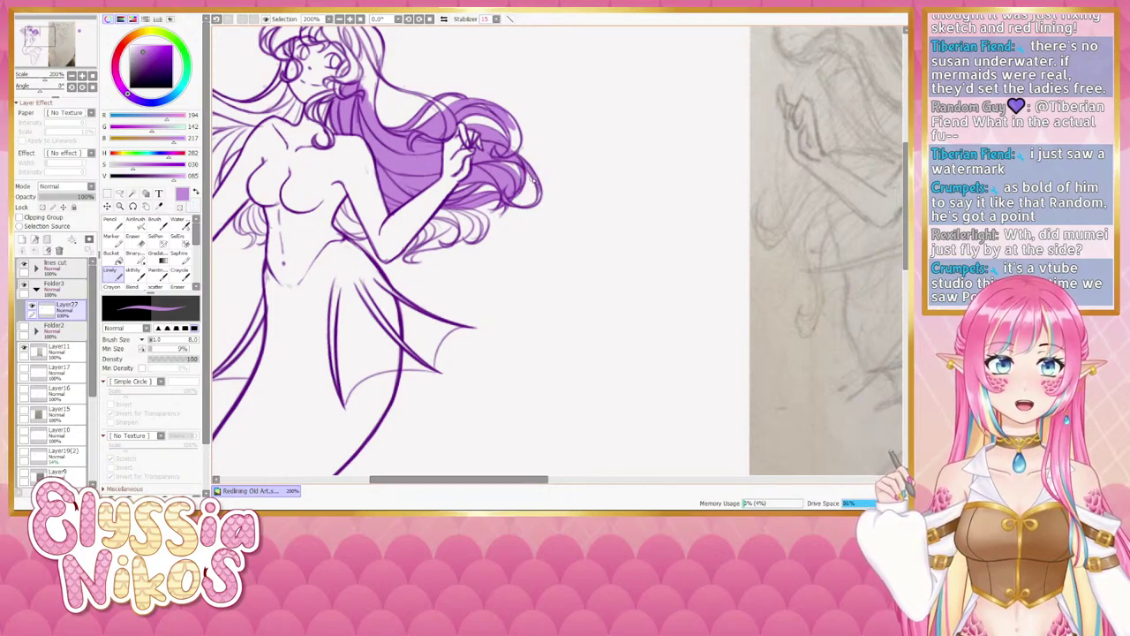
{"action": "key", "text": "ctrl+z"}
{"action": "left_click_drag", "start_coordinate": [542, 197], "coordinate": [494, 221]}
{"action": "key", "text": "ctrl+alt"}
{"action": "left_click_drag", "start_coordinate": [496, 175], "coordinate": [486, 175]}
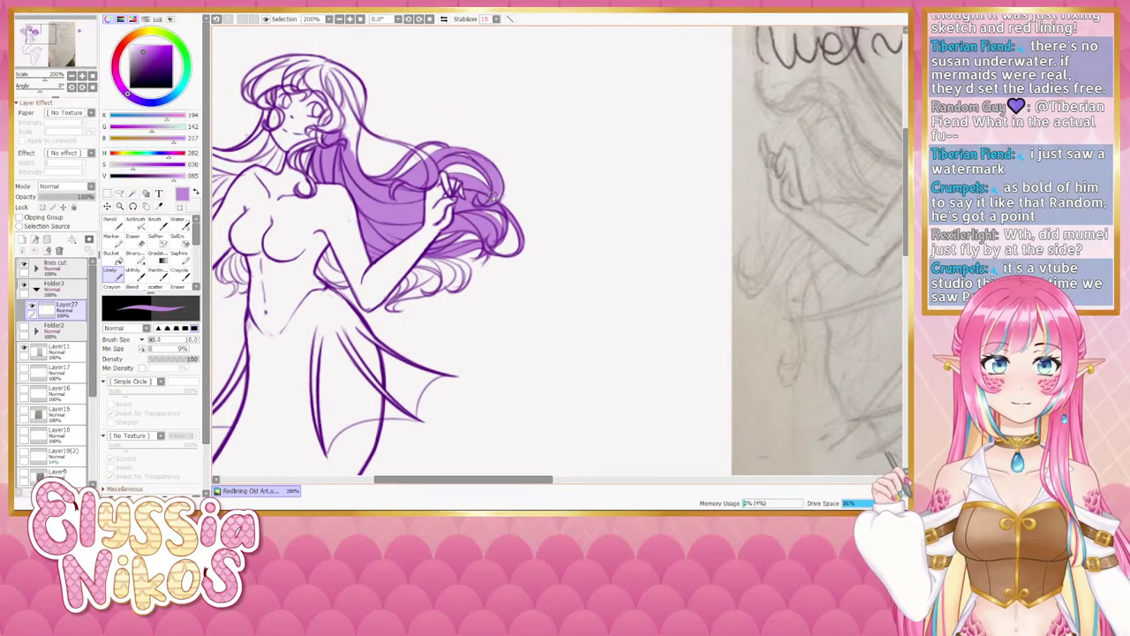
{"action": "left_click_drag", "start_coordinate": [485, 205], "coordinate": [559, 173]}
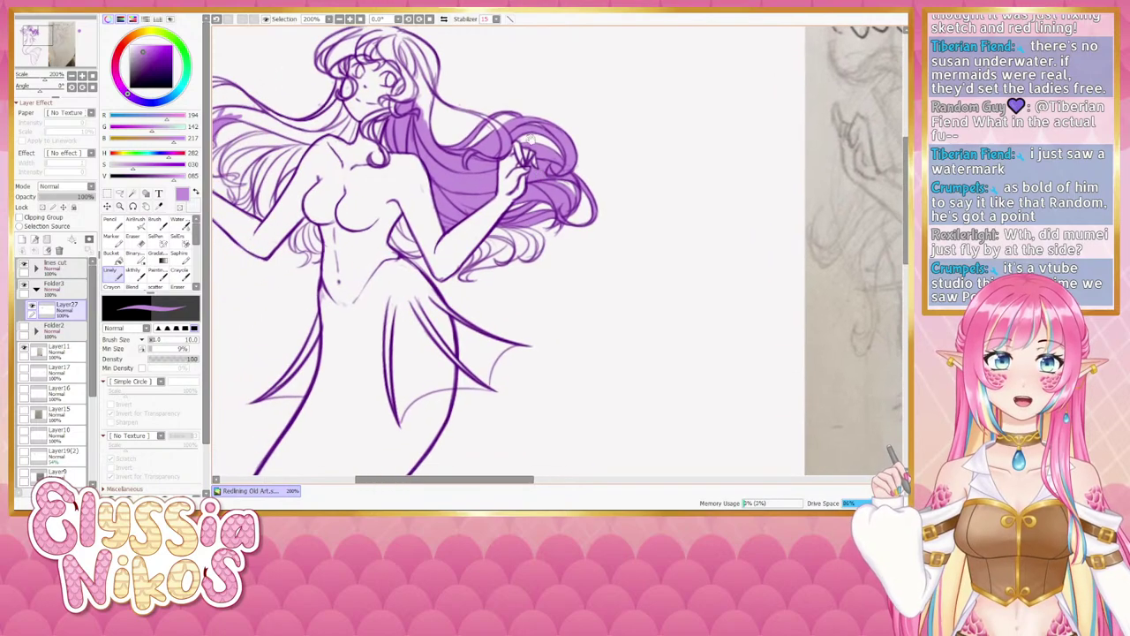
Try light purple strokes on the lower curls beneath the forearm at brush size 8 and undo them.
{"action": "scroll", "coordinate": [526, 119], "scroll_direction": "down", "scroll_amount": 2}
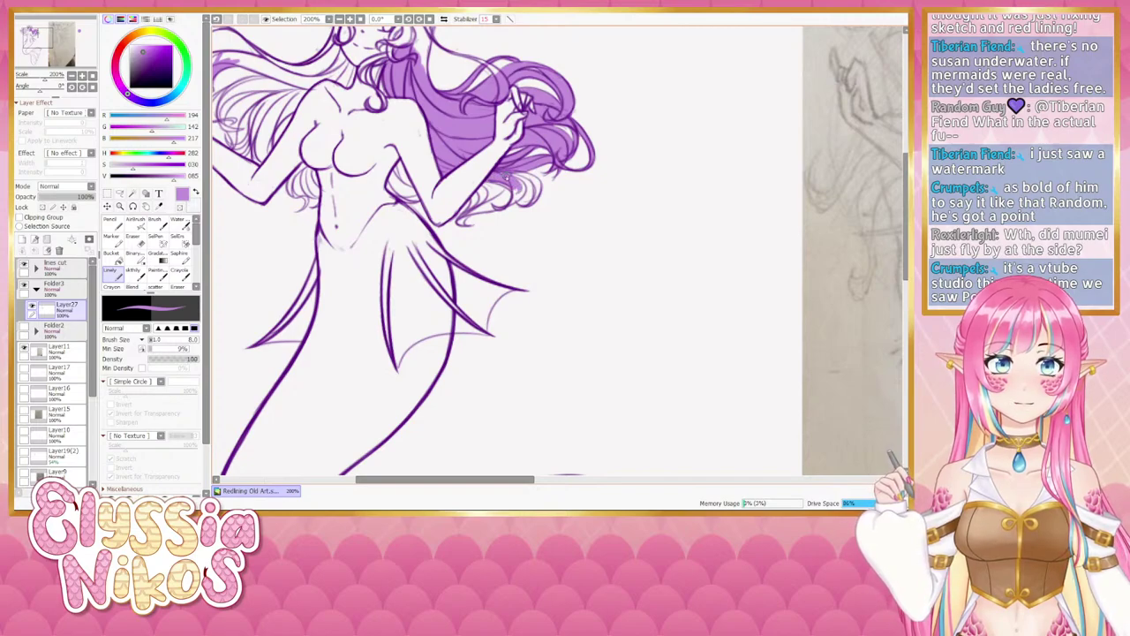
{"action": "key", "text": "ctrl+z"}
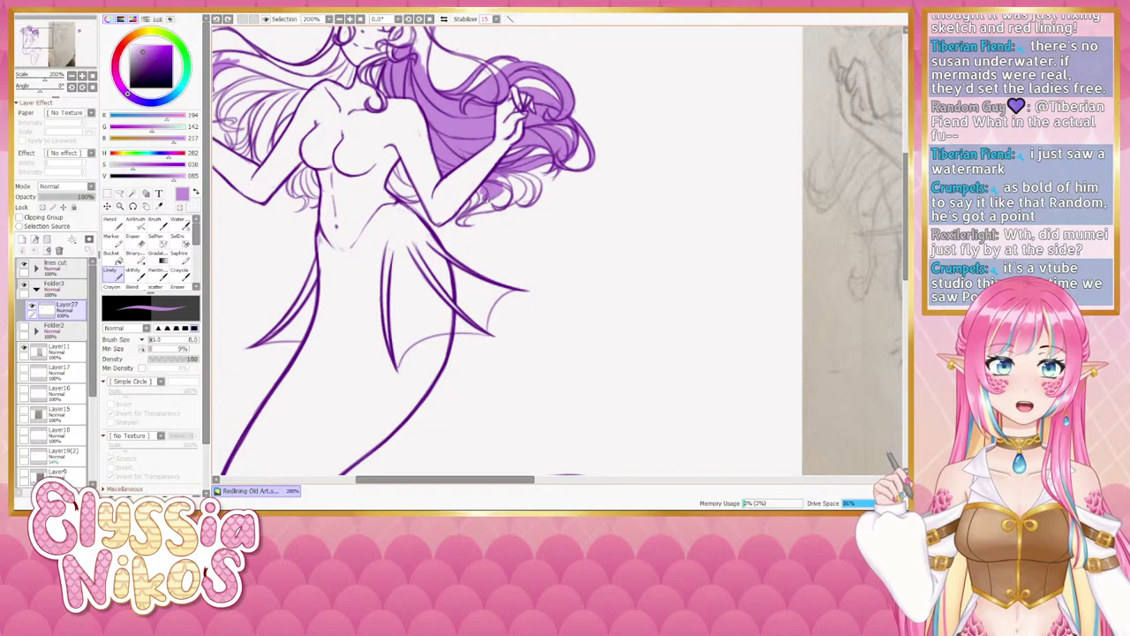
{"action": "key", "text": "ctrl+z"}
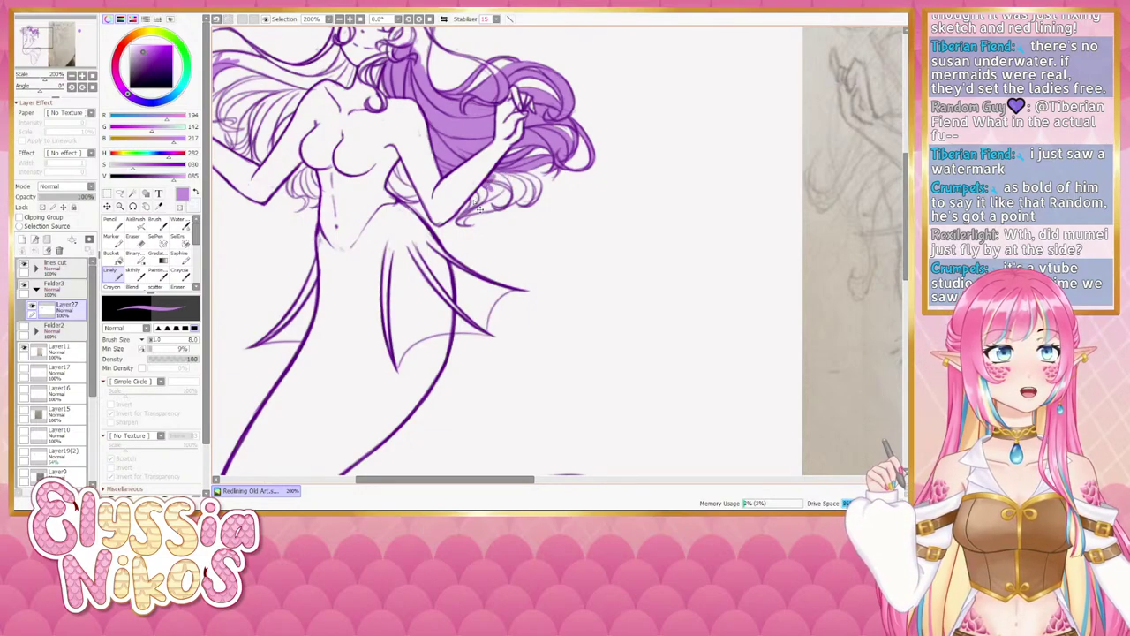
Fill the tip of the lowest curl below the elbow with light purple using brush size 6.
{"action": "key", "text": "bracketleft"}
{"action": "key", "text": "bracketleft"}
{"action": "key", "text": "bracketleft"}
{"action": "key", "text": "bracketleft"}
{"action": "key", "text": "bracketleft"}
{"action": "key", "text": "bracketleft"}
{"action": "key", "text": "bracketright"}
{"action": "key", "text": "bracketright"}
{"action": "key", "text": "bracketright"}
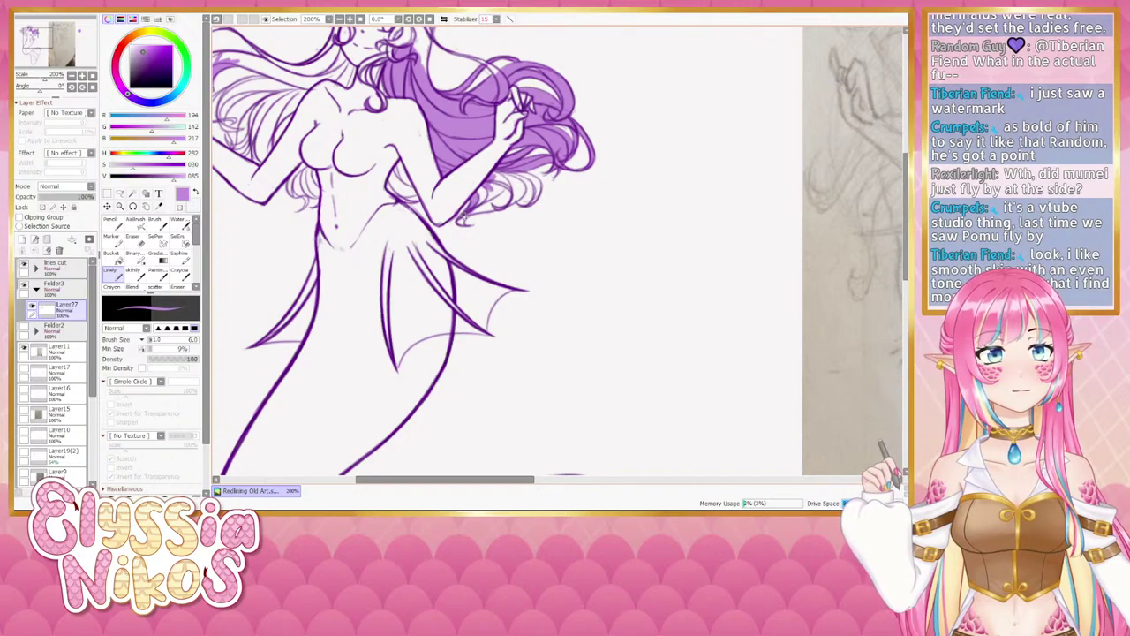
{"action": "left_click_drag", "start_coordinate": [461, 221], "coordinate": [485, 206]}
Fill the remaining curls beneath the forearm with light purple, using brush size 15 for wide areas and 10 for narrower ones.
{"action": "key", "text": "bracketright"}
{"action": "key", "text": "bracketright"}
{"action": "key", "text": "bracketright"}
{"action": "key", "text": "bracketright"}
{"action": "key", "text": "bracketright"}
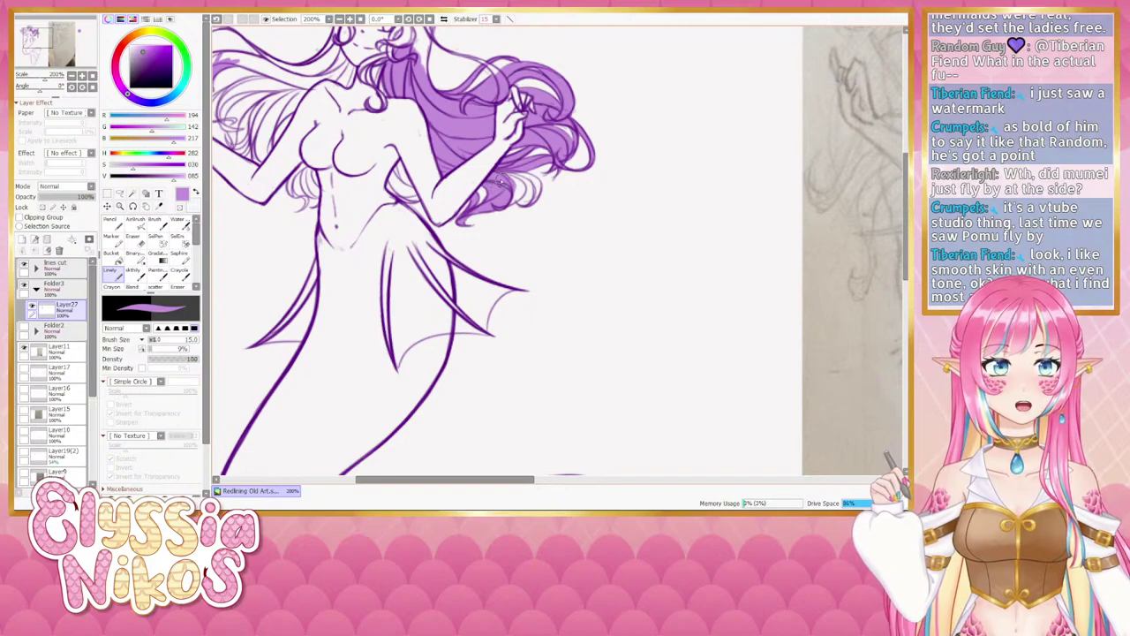
{"action": "key", "text": "bracketleft"}
{"action": "key", "text": "bracketleft"}
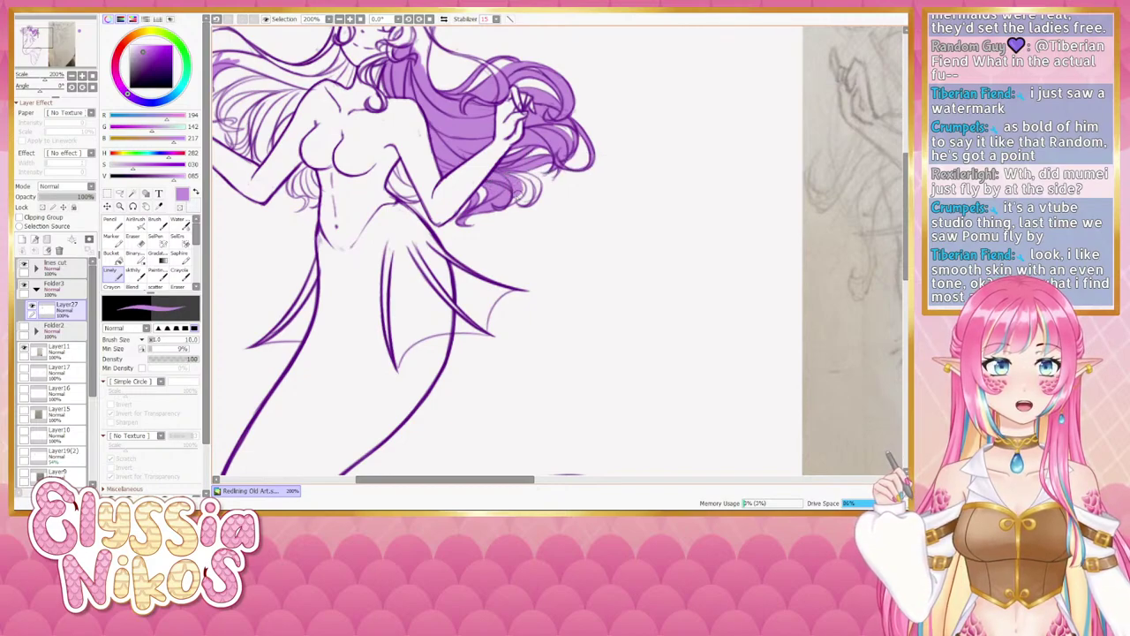
{"action": "left_click_drag", "start_coordinate": [518, 199], "coordinate": [521, 186]}
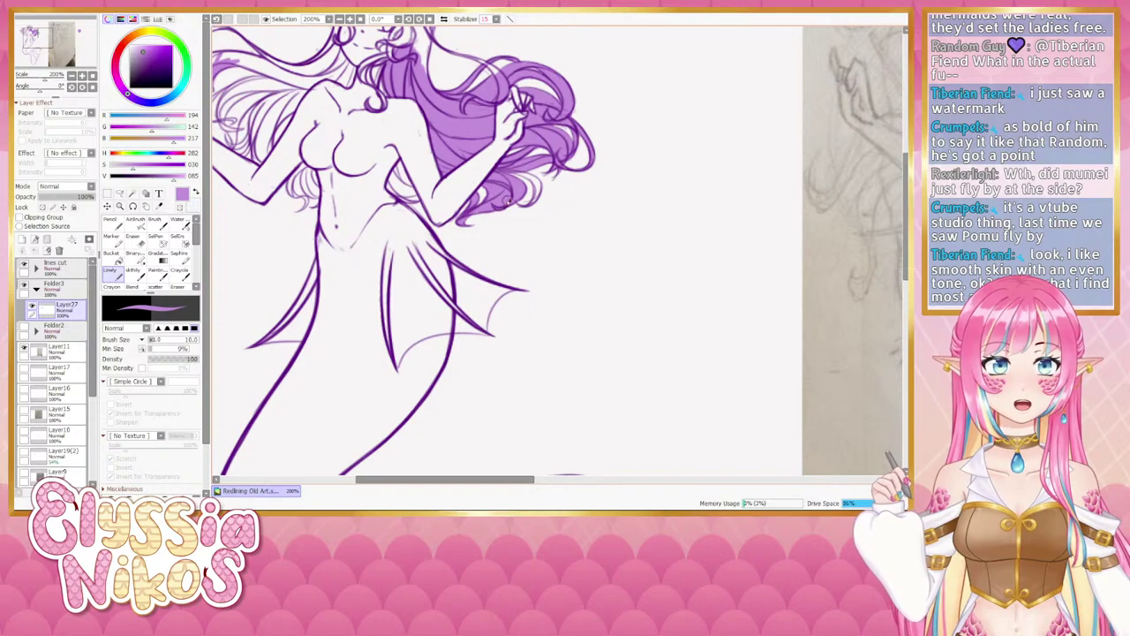
Trim the fill in the lower curls with a size 4 eraser and touch up the hair with the Linely brush at size 7.
{"action": "key", "text": "e"}
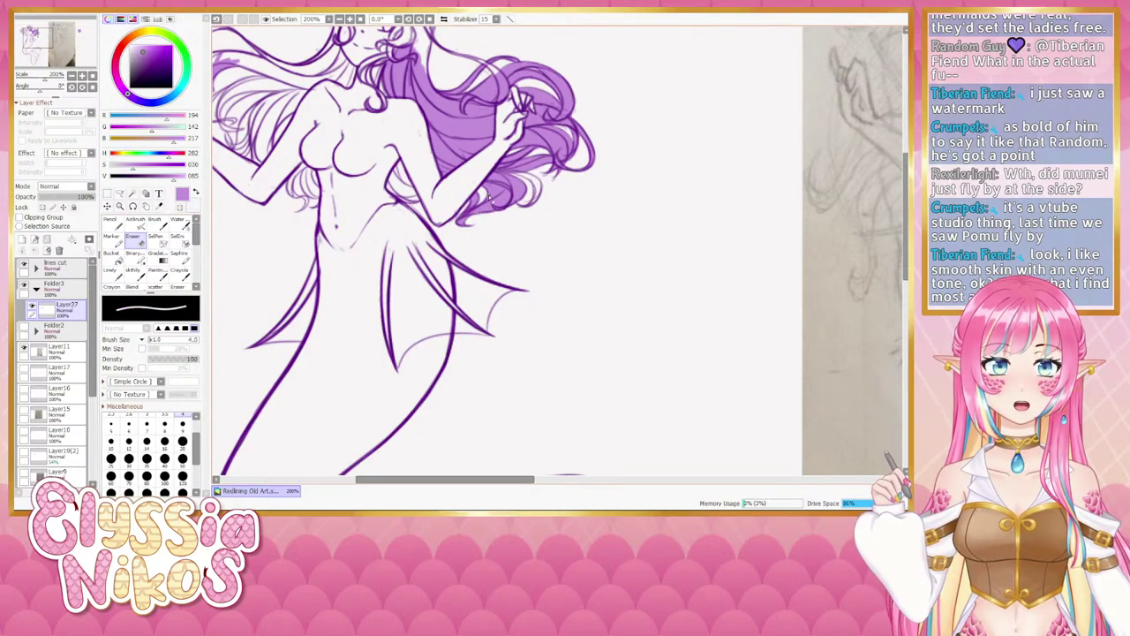
{"action": "left_click_drag", "start_coordinate": [522, 211], "coordinate": [483, 249]}
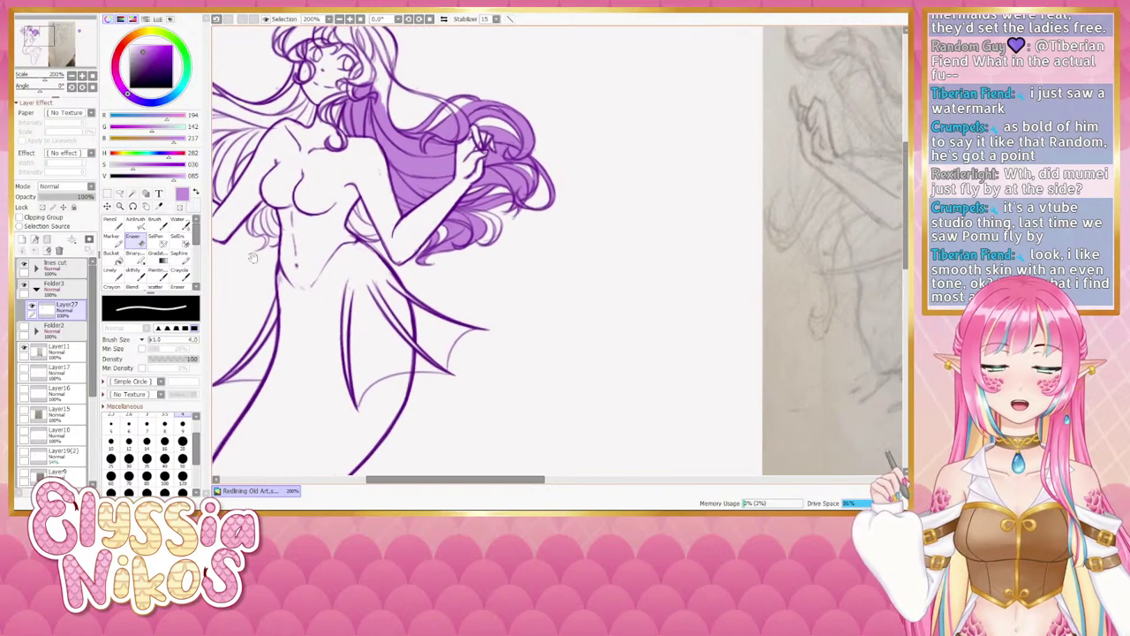
{"action": "left_click", "coordinate": [118, 273]}
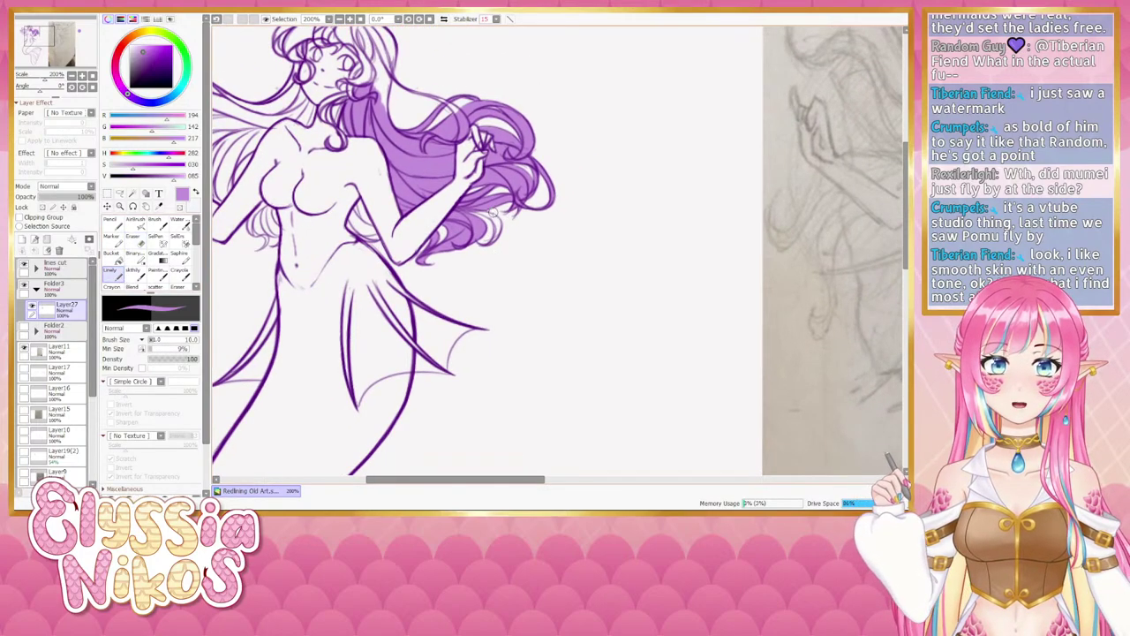
{"action": "key", "text": "]"}
{"action": "key", "text": "]"}
{"action": "key", "text": "]"}
{"action": "key", "text": "]"}
{"action": "key", "text": "]"}
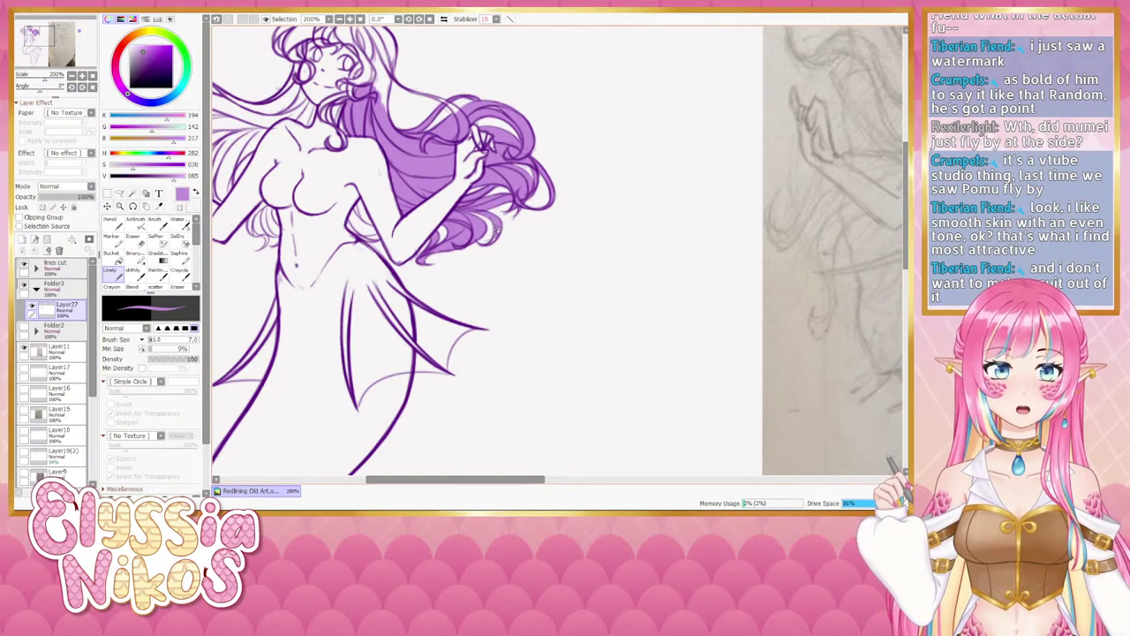
{"action": "left_click_drag", "start_coordinate": [471, 191], "coordinate": [486, 242]}
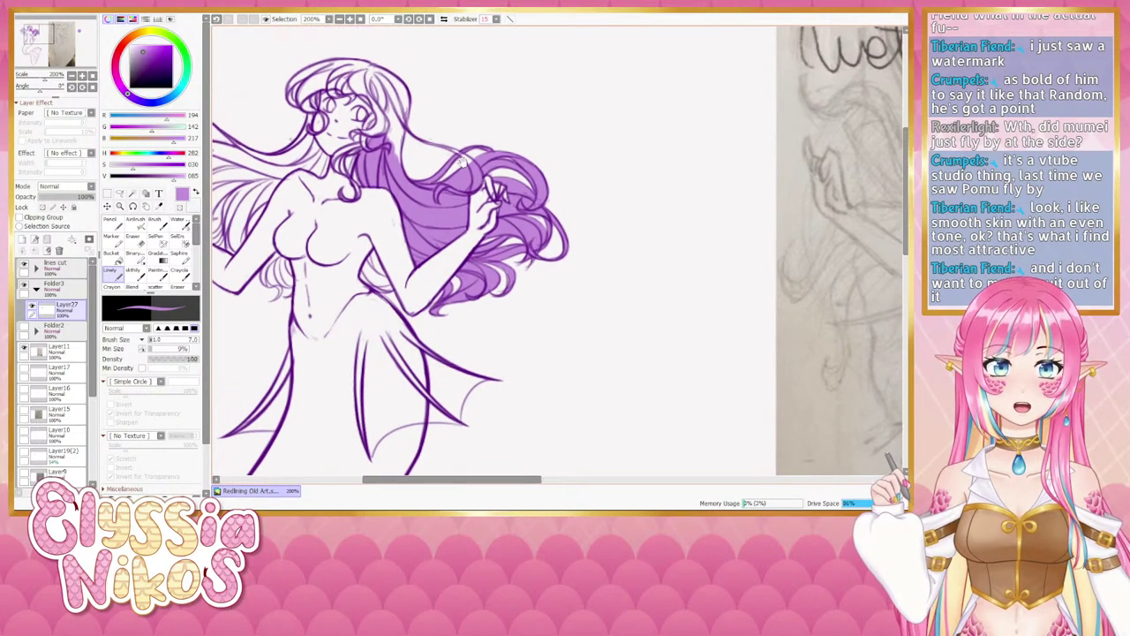
Fill the tail from the waist to below the hip fins with light purple, using brush sizes 24 to 44.
{"action": "left_click", "coordinate": [72, 77]}
{"action": "left_click", "coordinate": [72, 77]}
{"action": "left_click_drag", "start_coordinate": [307, 166], "coordinate": [306, 134]}
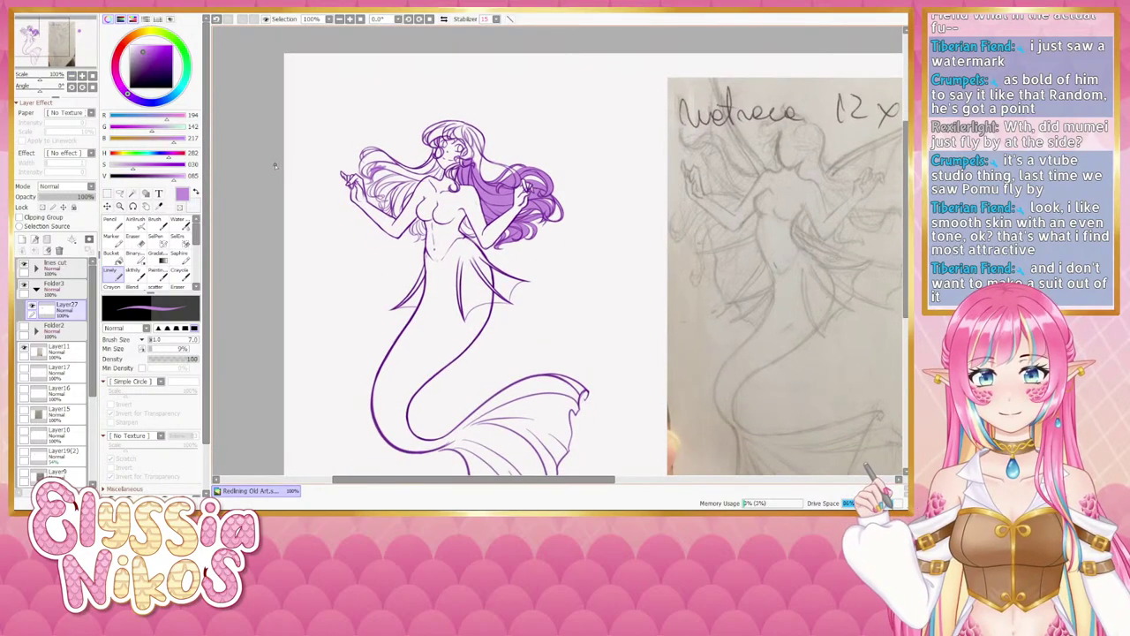
{"action": "left_click", "coordinate": [82, 76]}
{"action": "left_click", "coordinate": [82, 76]}
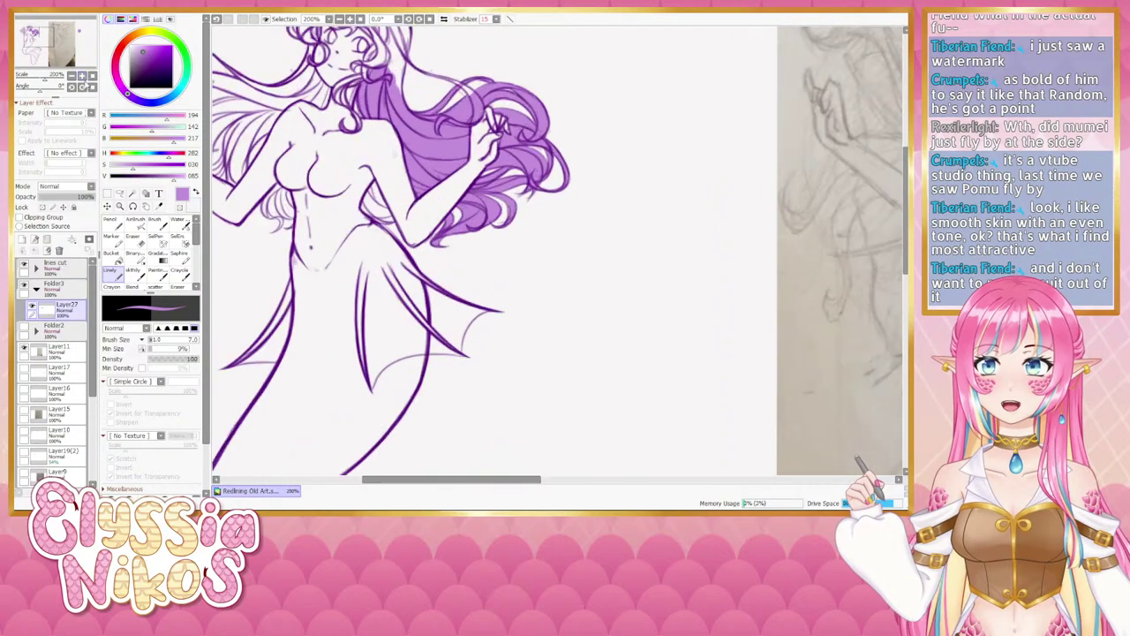
{"action": "mouse_move", "coordinate": [357, 216]}
{"action": "left_mouse_down"}
{"action": "mouse_move", "coordinate": [424, 203]}
{"action": "mouse_move", "coordinate": [417, 168]}
{"action": "mouse_move", "coordinate": [427, 205]}
{"action": "mouse_move", "coordinate": [411, 201]}
{"action": "mouse_move", "coordinate": [394, 223]}
{"action": "mouse_move", "coordinate": [402, 193]}
{"action": "mouse_move", "coordinate": [381, 232]}
{"action": "left_mouse_up"}
{"action": "key", "text": "bracketright"}
{"action": "key", "text": "bracketright"}
{"action": "key", "text": "bracketright"}
{"action": "key", "text": "bracketright"}
{"action": "key", "text": "bracketright"}
{"action": "key", "text": "bracketright"}
{"action": "key", "text": "bracketright"}
{"action": "key", "text": "bracketright"}
{"action": "key", "text": "bracketright"}
{"action": "key", "text": "bracketright"}
{"action": "key", "text": "bracketright"}
{"action": "key", "text": "bracketright"}
{"action": "key", "text": "bracketright"}
{"action": "key", "text": "bracketright"}
{"action": "key", "text": "bracketright"}
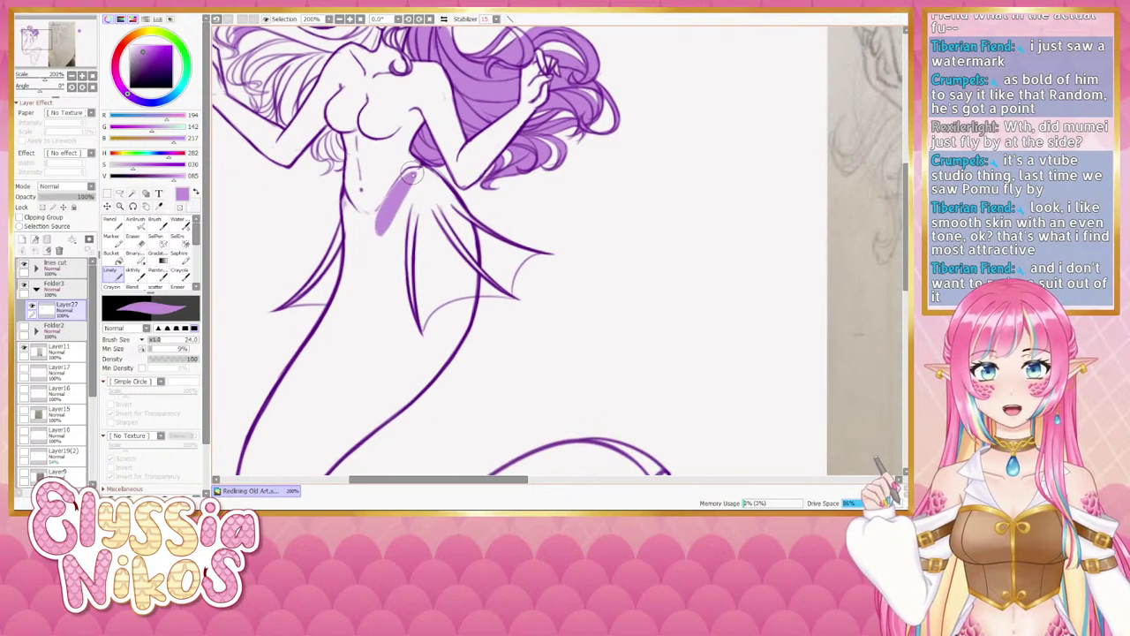
{"action": "mouse_move", "coordinate": [413, 175]}
{"action": "left_mouse_down"}
{"action": "mouse_move", "coordinate": [399, 188]}
{"action": "mouse_move", "coordinate": [427, 172]}
{"action": "mouse_move", "coordinate": [450, 198]}
{"action": "mouse_move", "coordinate": [342, 200]}
{"action": "mouse_move", "coordinate": [349, 228]}
{"action": "mouse_move", "coordinate": [381, 234]}
{"action": "mouse_move", "coordinate": [354, 214]}
{"action": "mouse_move", "coordinate": [361, 225]}
{"action": "mouse_move", "coordinate": [383, 216]}
{"action": "mouse_move", "coordinate": [358, 239]}
{"action": "mouse_move", "coordinate": [352, 292]}
{"action": "left_mouse_up"}
{"action": "key", "text": "ctrl+z"}
{"action": "left_click_drag", "start_coordinate": [351, 237], "coordinate": [335, 369]}
{"action": "mouse_move", "coordinate": [362, 246]}
{"action": "left_mouse_down"}
{"action": "mouse_move", "coordinate": [360, 375]}
{"action": "mouse_move", "coordinate": [380, 256]}
{"action": "mouse_move", "coordinate": [418, 188]}
{"action": "mouse_move", "coordinate": [458, 233]}
{"action": "mouse_move", "coordinate": [445, 214]}
{"action": "mouse_move", "coordinate": [455, 237]}
{"action": "mouse_move", "coordinate": [452, 217]}
{"action": "mouse_move", "coordinate": [440, 297]}
{"action": "mouse_move", "coordinate": [455, 234]}
{"action": "mouse_move", "coordinate": [453, 319]}
{"action": "mouse_move", "coordinate": [451, 283]}
{"action": "mouse_move", "coordinate": [437, 341]}
{"action": "mouse_move", "coordinate": [460, 302]}
{"action": "mouse_move", "coordinate": [405, 337]}
{"action": "mouse_move", "coordinate": [399, 307]}
{"action": "mouse_move", "coordinate": [361, 382]}
{"action": "left_mouse_up"}
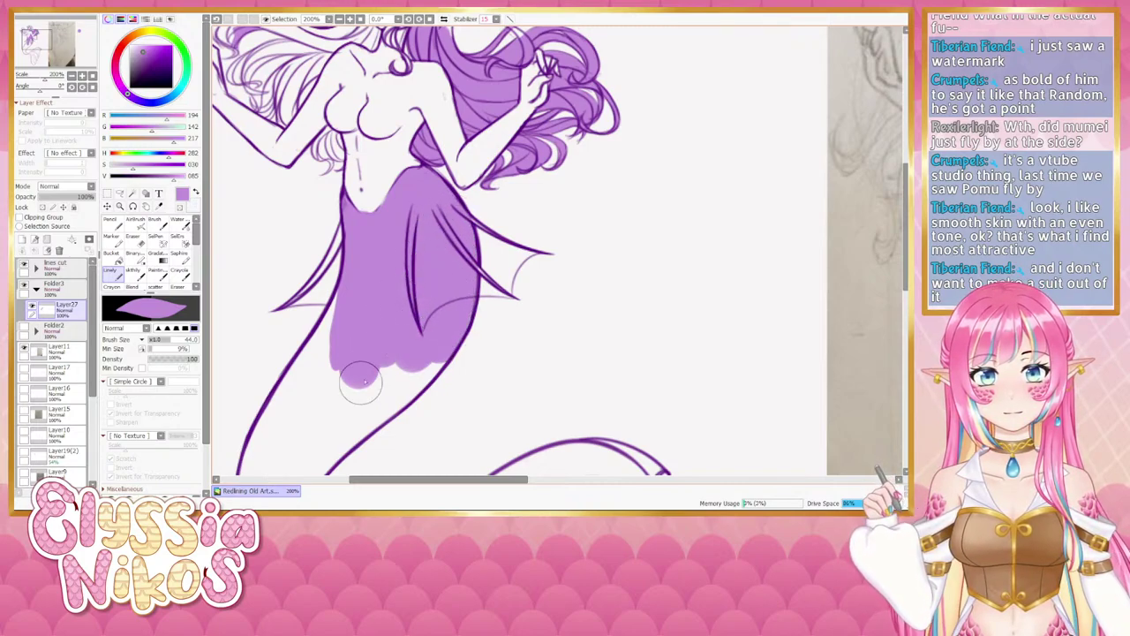
Extend the light purple fill down the outer left side of the mid-tail with brush size 50.
{"action": "left_click_drag", "start_coordinate": [374, 297], "coordinate": [429, 189]}
{"action": "left_click_drag", "start_coordinate": [415, 141], "coordinate": [403, 146]}
{"action": "mouse_move", "coordinate": [388, 201]}
{"action": "left_mouse_down"}
{"action": "mouse_move", "coordinate": [357, 284]}
{"action": "mouse_move", "coordinate": [397, 202]}
{"action": "mouse_move", "coordinate": [327, 323]}
{"action": "mouse_move", "coordinate": [371, 276]}
{"action": "left_mouse_up"}
{"action": "left_click_drag", "start_coordinate": [382, 302], "coordinate": [408, 301]}
{"action": "left_click_drag", "start_coordinate": [407, 276], "coordinate": [338, 353]}
{"action": "left_click_drag", "start_coordinate": [388, 309], "coordinate": [336, 347]}
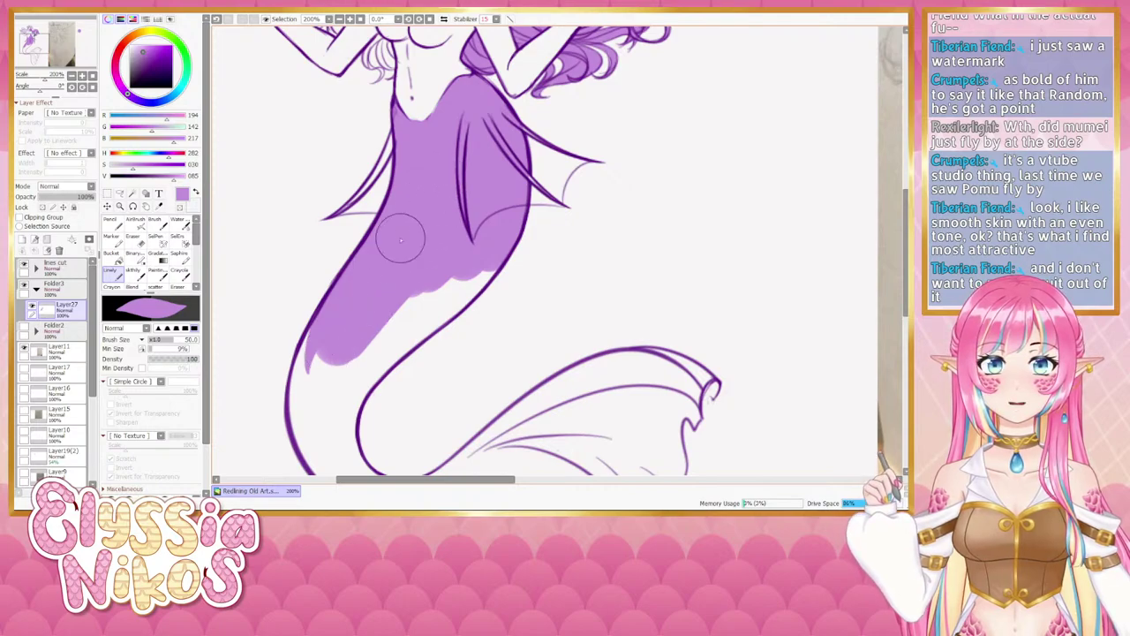
Fill the rest of the mid-tail with light purple out to both outlines and down to the lower bend, reducing the brush size near the edges.
{"action": "mouse_move", "coordinate": [400, 239]}
{"action": "left_mouse_down"}
{"action": "mouse_move", "coordinate": [461, 284]}
{"action": "mouse_move", "coordinate": [493, 232]}
{"action": "left_mouse_up"}
{"action": "key", "text": "bracketleft"}
{"action": "key", "text": "bracketleft"}
{"action": "key", "text": "bracketleft"}
{"action": "key", "text": "bracketleft"}
{"action": "key", "text": "bracketleft"}
{"action": "mouse_move", "coordinate": [474, 272]}
{"action": "left_mouse_down"}
{"action": "mouse_move", "coordinate": [497, 257]}
{"action": "mouse_move", "coordinate": [393, 356]}
{"action": "mouse_move", "coordinate": [440, 323]}
{"action": "mouse_move", "coordinate": [367, 373]}
{"action": "mouse_move", "coordinate": [411, 314]}
{"action": "mouse_move", "coordinate": [334, 398]}
{"action": "left_mouse_up"}
{"action": "left_click_drag", "start_coordinate": [336, 380], "coordinate": [345, 231]}
{"action": "key", "text": "bracketleft"}
{"action": "key", "text": "bracketleft"}
{"action": "key", "text": "bracketleft"}
{"action": "key", "text": "bracketleft"}
{"action": "key", "text": "bracketleft"}
{"action": "key", "text": "bracketleft"}
{"action": "left_click_drag", "start_coordinate": [325, 180], "coordinate": [301, 263]}
{"action": "left_click_drag", "start_coordinate": [319, 249], "coordinate": [352, 249], "text": "ctrl+alt"}
{"action": "left_click_drag", "start_coordinate": [321, 208], "coordinate": [313, 263]}
{"action": "key", "text": "ctrl+z"}
{"action": "mouse_move", "coordinate": [340, 183]}
{"action": "left_mouse_down"}
{"action": "mouse_move", "coordinate": [322, 288]}
{"action": "mouse_move", "coordinate": [340, 276]}
{"action": "mouse_move", "coordinate": [336, 216]}
{"action": "mouse_move", "coordinate": [349, 209]}
{"action": "mouse_move", "coordinate": [325, 279]}
{"action": "mouse_move", "coordinate": [323, 231]}
{"action": "mouse_move", "coordinate": [314, 244]}
{"action": "mouse_move", "coordinate": [380, 209]}
{"action": "left_mouse_up"}
Fill the long hair lock beside the face up toward the crown with light purple.
{"action": "mouse_move", "coordinate": [391, 161]}
{"action": "left_mouse_down"}
{"action": "mouse_move", "coordinate": [341, 245]}
{"action": "mouse_move", "coordinate": [314, 350]}
{"action": "left_mouse_up"}
{"action": "left_click_drag", "start_coordinate": [377, 181], "coordinate": [325, 382]}
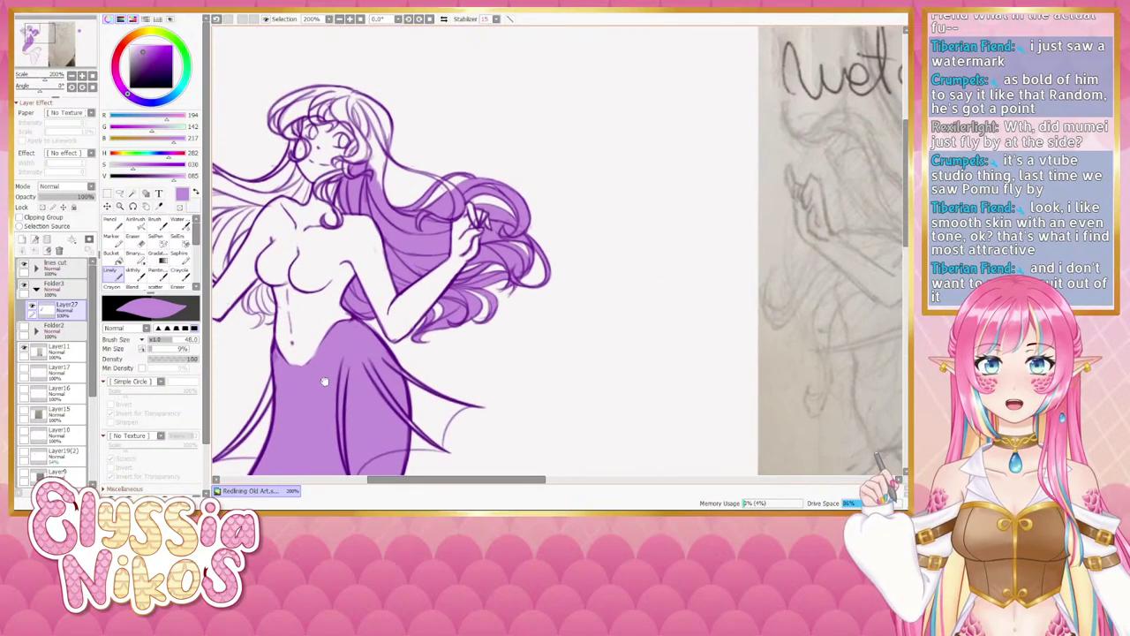
{"action": "mouse_move", "coordinate": [342, 235]}
{"action": "left_mouse_down"}
{"action": "mouse_move", "coordinate": [373, 244]}
{"action": "mouse_move", "coordinate": [396, 275]}
{"action": "left_mouse_up"}
{"action": "left_click_drag", "start_coordinate": [440, 193], "coordinate": [414, 192], "text": "ctrl+alt"}
{"action": "mouse_move", "coordinate": [418, 184]}
{"action": "left_mouse_down"}
{"action": "mouse_move", "coordinate": [407, 209]}
{"action": "mouse_move", "coordinate": [422, 229]}
{"action": "mouse_move", "coordinate": [435, 186]}
{"action": "mouse_move", "coordinate": [429, 236]}
{"action": "mouse_move", "coordinate": [433, 167]}
{"action": "mouse_move", "coordinate": [429, 233]}
{"action": "mouse_move", "coordinate": [416, 187]}
{"action": "left_mouse_up"}
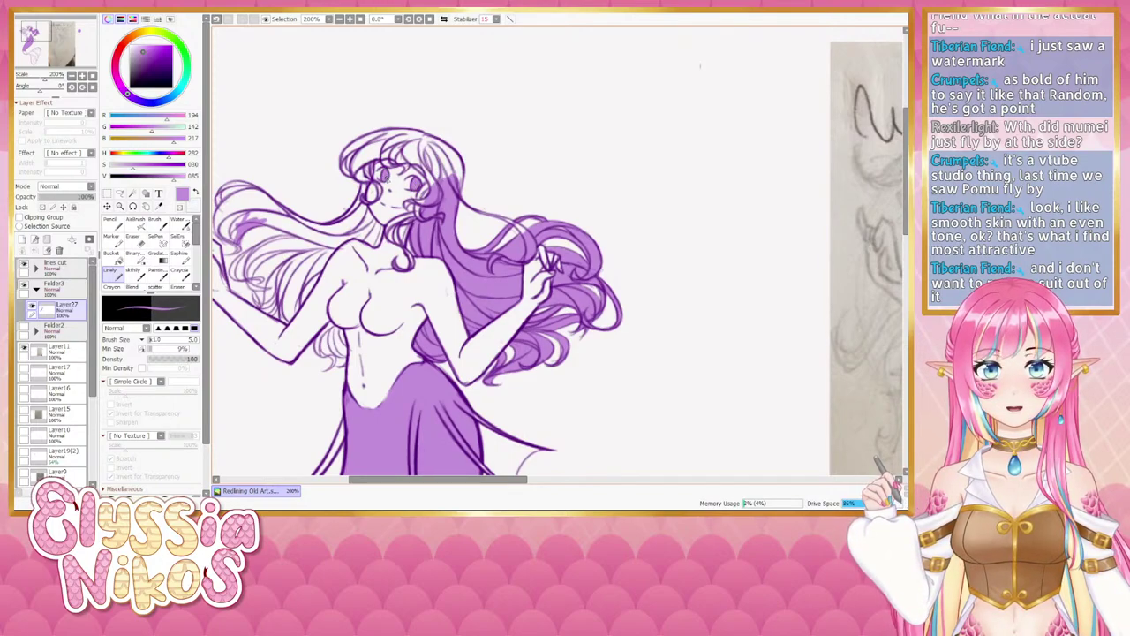
Expand the "lines cut" folder and show Layer25 with the wing and top line art.
{"action": "key", "text": "Page_Down"}
{"action": "left_click_drag", "start_coordinate": [372, 231], "coordinate": [286, 32]}
{"action": "left_click_drag", "start_coordinate": [309, 133], "coordinate": [323, 273]}
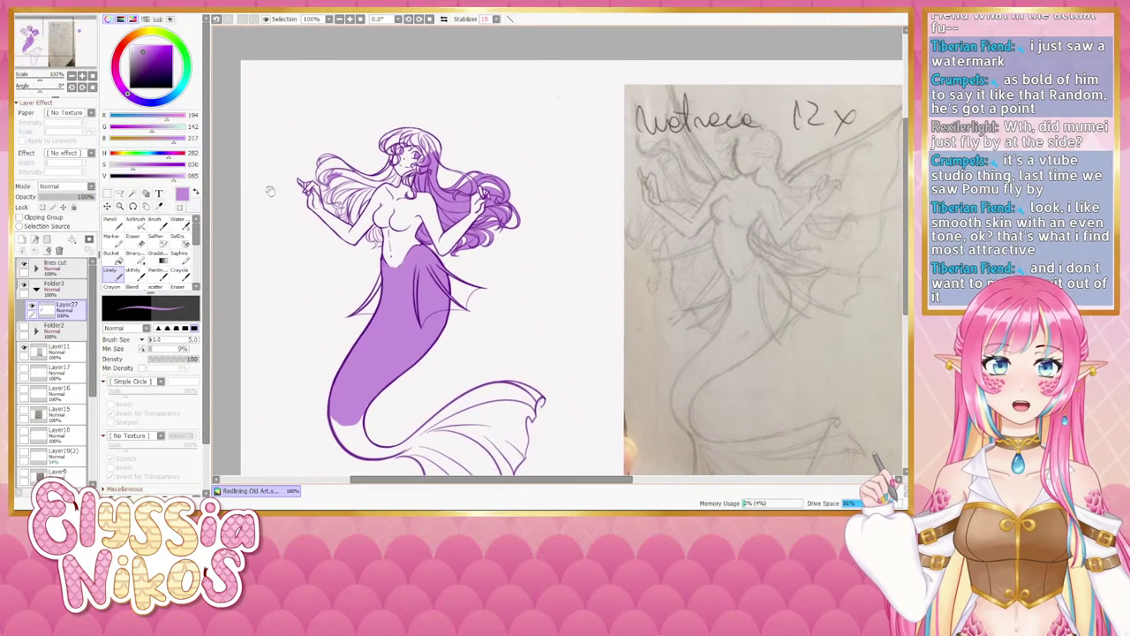
{"action": "left_click", "coordinate": [83, 77]}
{"action": "left_click", "coordinate": [83, 77]}
{"action": "left_click_drag", "start_coordinate": [288, 120], "coordinate": [443, 137]}
{"action": "left_click", "coordinate": [36, 267]}
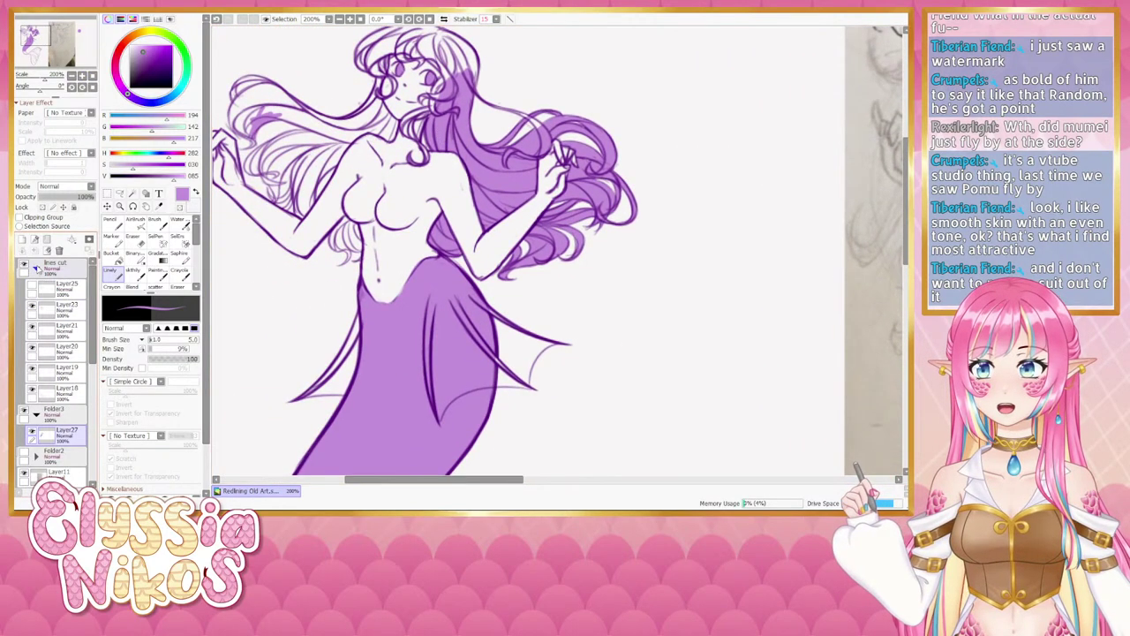
{"action": "left_click", "coordinate": [32, 286]}
{"action": "left_click_drag", "start_coordinate": [423, 212], "coordinate": [384, 251]}
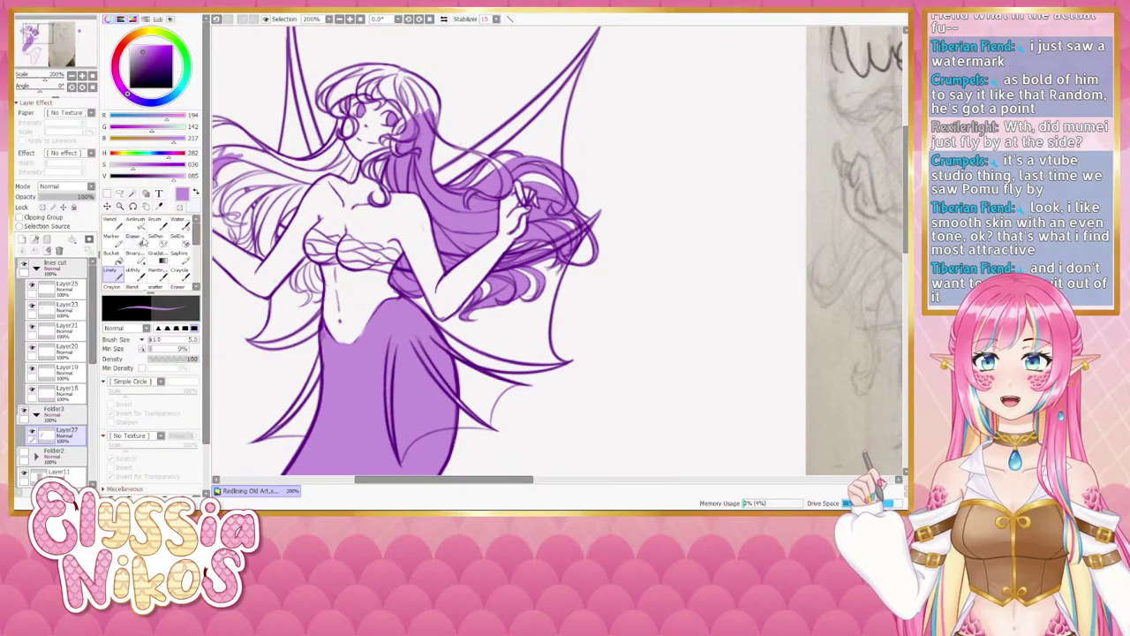
Erase the wing lines on Layer25 that cross the hair behind the forearm, varying the eraser size between 4 and 17.
{"action": "left_click", "coordinate": [140, 239]}
{"action": "left_click", "coordinate": [32, 285]}
{"action": "left_click", "coordinate": [33, 285]}
{"action": "left_click", "coordinate": [61, 287]}
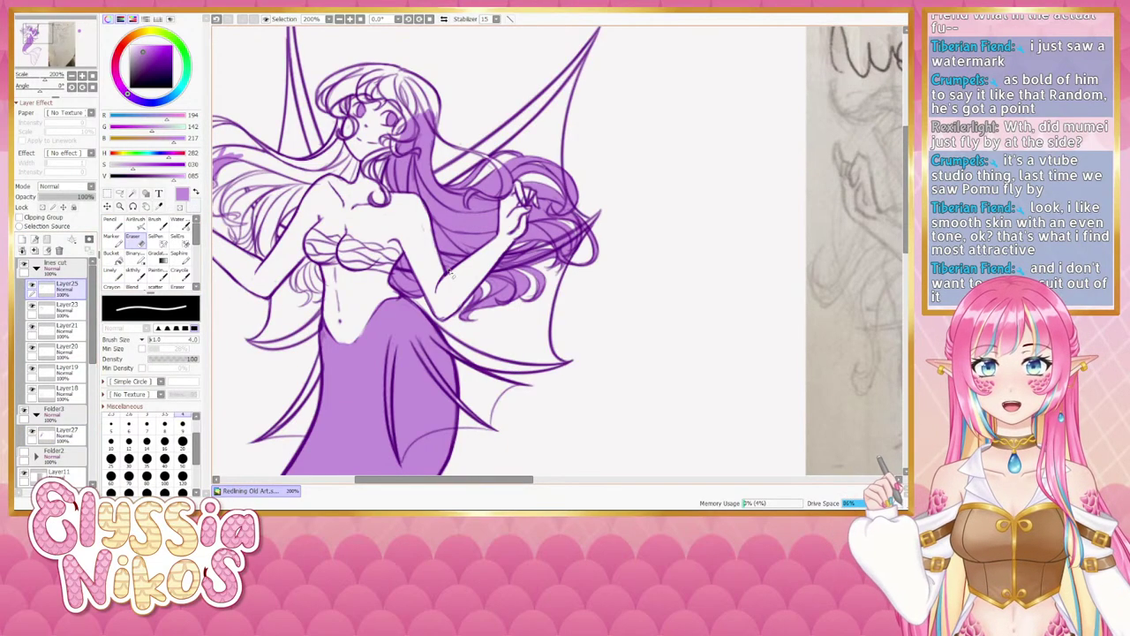
{"action": "left_click_drag", "start_coordinate": [456, 281], "coordinate": [447, 284], "text": "ctrl+alt"}
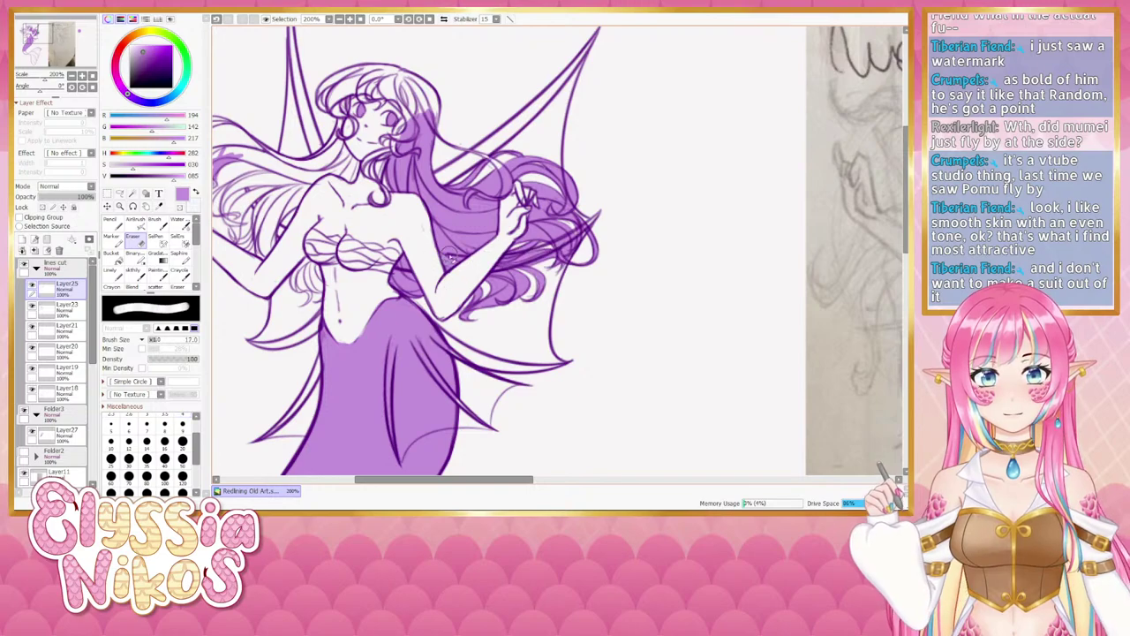
{"action": "left_click_drag", "start_coordinate": [508, 258], "coordinate": [410, 244]}
{"action": "key", "text": "bracketleft"}
{"action": "key", "text": "bracketleft"}
{"action": "key", "text": "bracketleft"}
{"action": "key", "text": "bracketleft"}
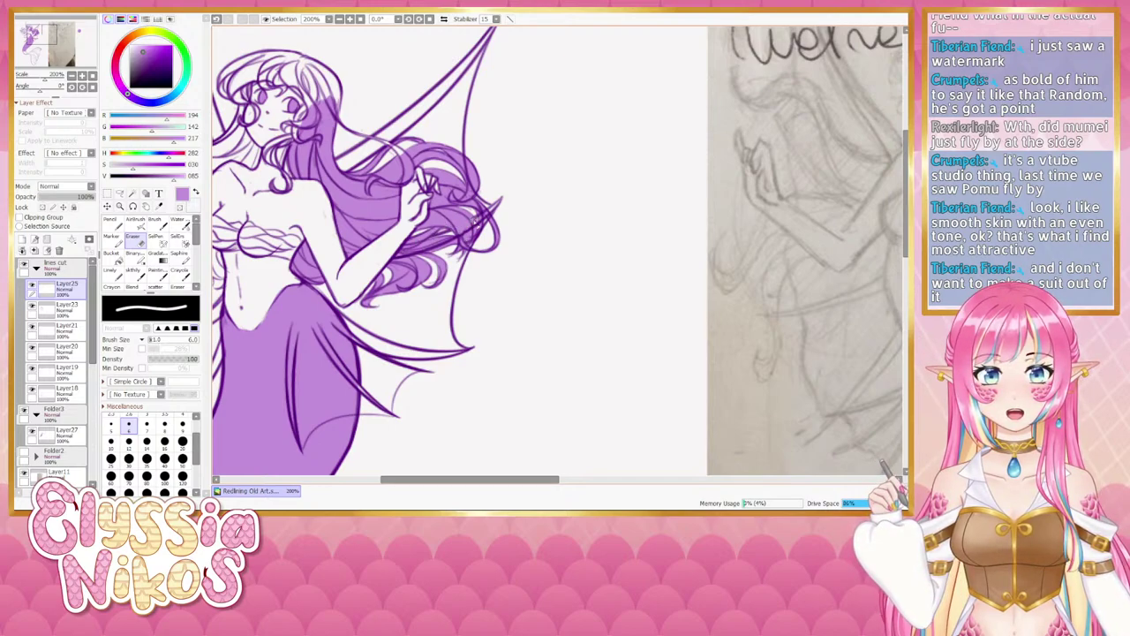
{"action": "key", "text": "bracketright"}
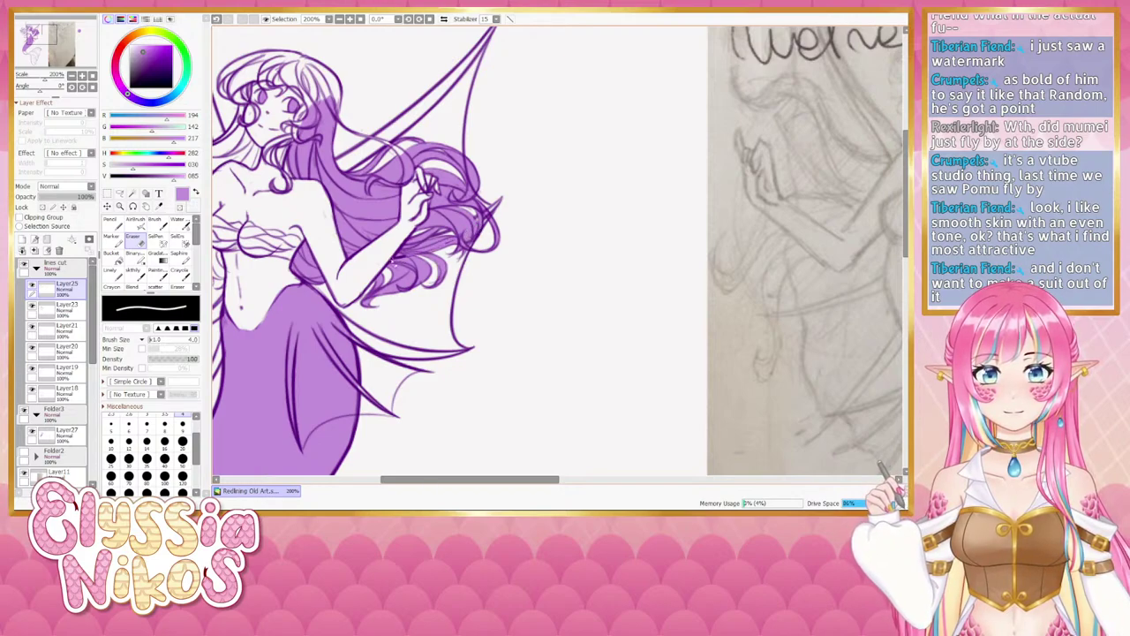
{"action": "key", "text": "bracketright"}
{"action": "key", "text": "bracketright"}
{"action": "key", "text": "bracketright"}
{"action": "key", "text": "bracketright"}
{"action": "key", "text": "bracketright"}
{"action": "key", "text": "bracketright"}
{"action": "key", "text": "bracketright"}
{"action": "key", "text": "bracketright"}
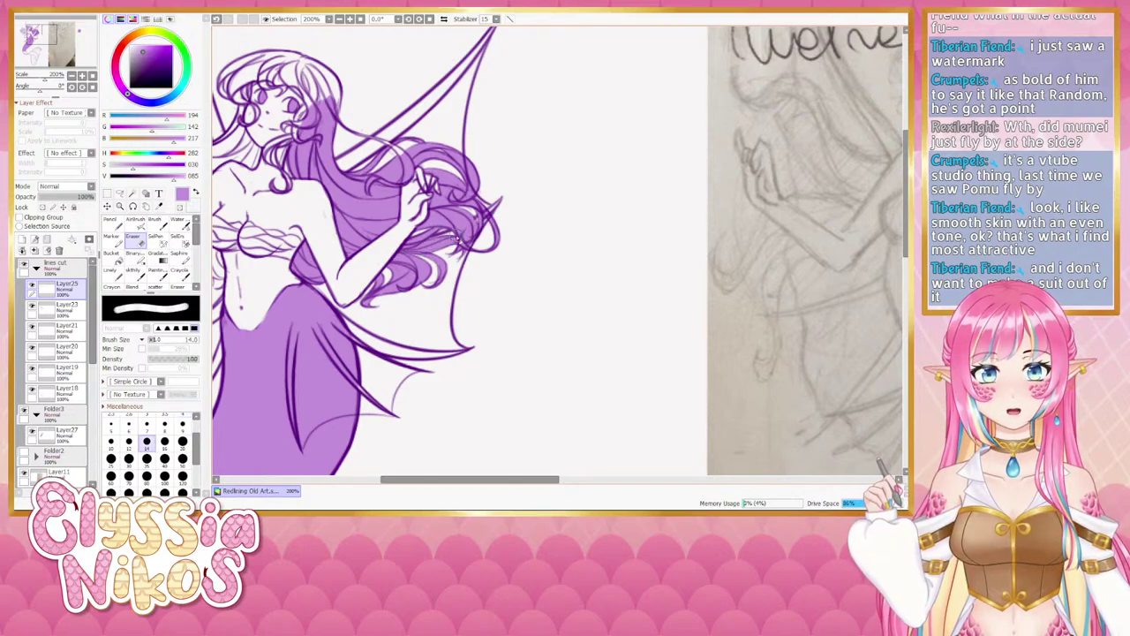
Undo the last size 6 erasure and trim the wing tip lines over the outermost curl with a size 3 eraser.
{"action": "key", "text": "bracketleft"}
{"action": "key", "text": "bracketleft"}
{"action": "key", "text": "bracketleft"}
{"action": "key", "text": "bracketleft"}
{"action": "key", "text": "bracketleft"}
{"action": "key", "text": "bracketleft"}
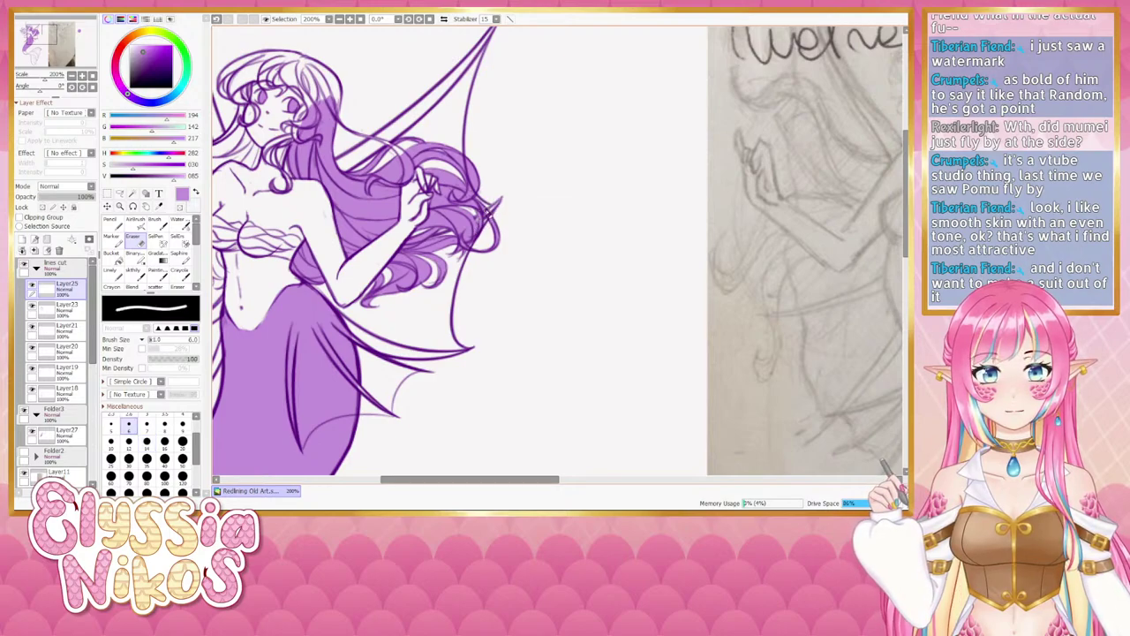
{"action": "key", "text": "ctrl+z"}
{"action": "key", "text": "bracketleft"}
{"action": "key", "text": "bracketleft"}
{"action": "key", "text": "bracketleft"}
{"action": "key", "text": "bracketleft"}
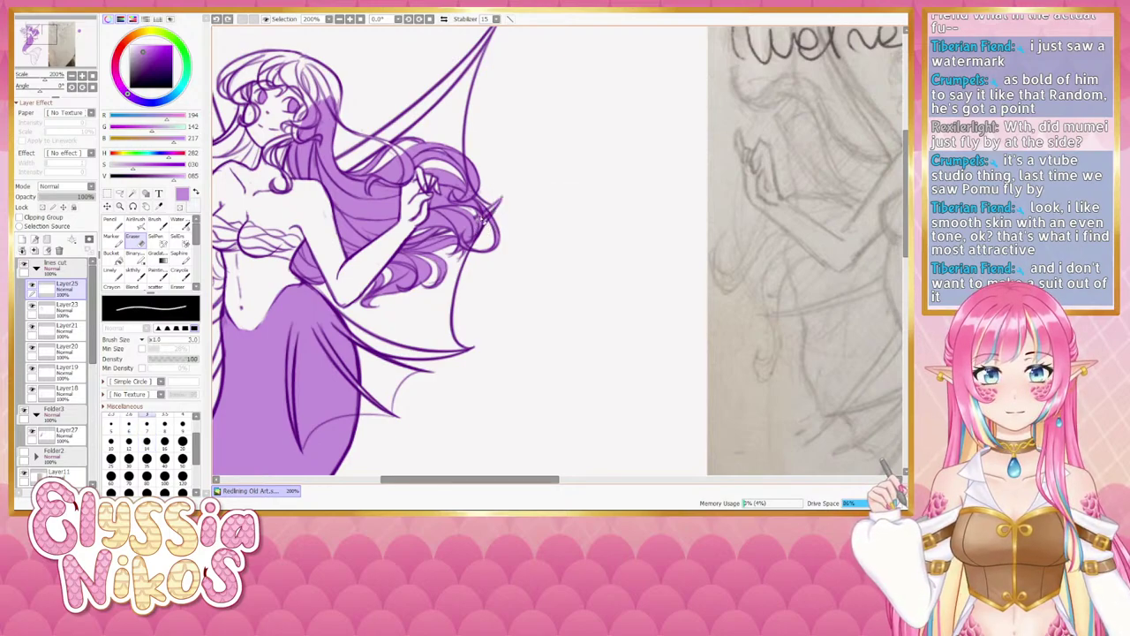
{"action": "left_click_drag", "start_coordinate": [481, 225], "coordinate": [486, 214]}
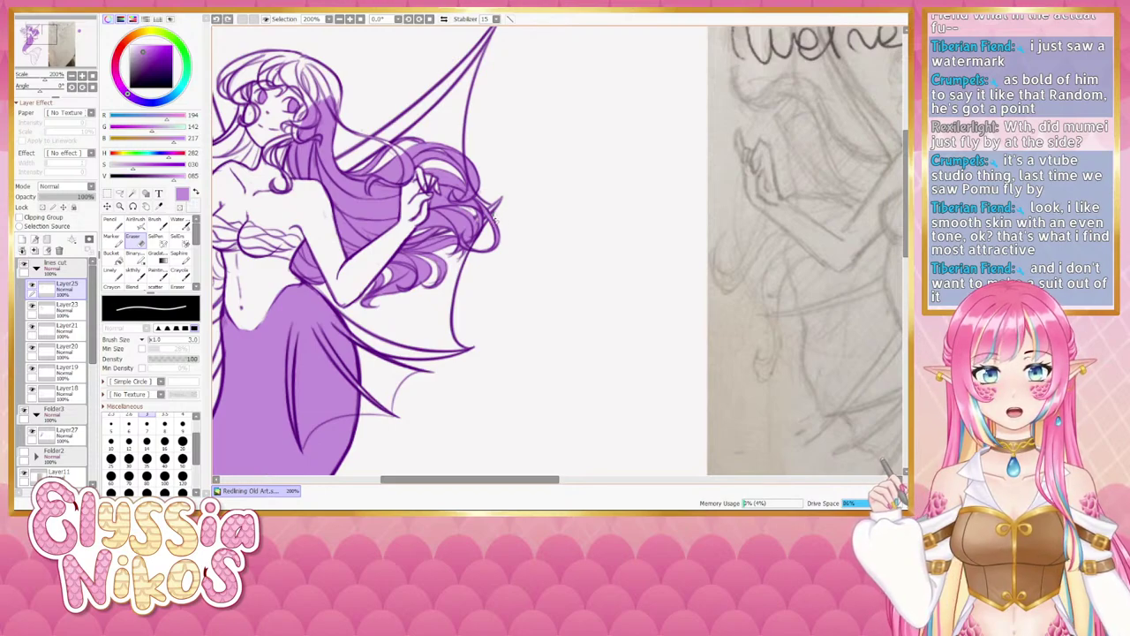
{"action": "mouse_move", "coordinate": [494, 249]}
{"action": "left_mouse_down"}
{"action": "mouse_move", "coordinate": [508, 226]}
{"action": "mouse_move", "coordinate": [492, 268]}
{"action": "mouse_move", "coordinate": [544, 208]}
{"action": "mouse_move", "coordinate": [586, 198]}
{"action": "mouse_move", "coordinate": [560, 251]}
{"action": "left_mouse_up"}
Collapse the "lines cut" folder and fill the hair beside the neck on Layer27 with light purple using the Linely brush at size 16.
{"action": "left_click", "coordinate": [71, 76]}
{"action": "left_click", "coordinate": [129, 273]}
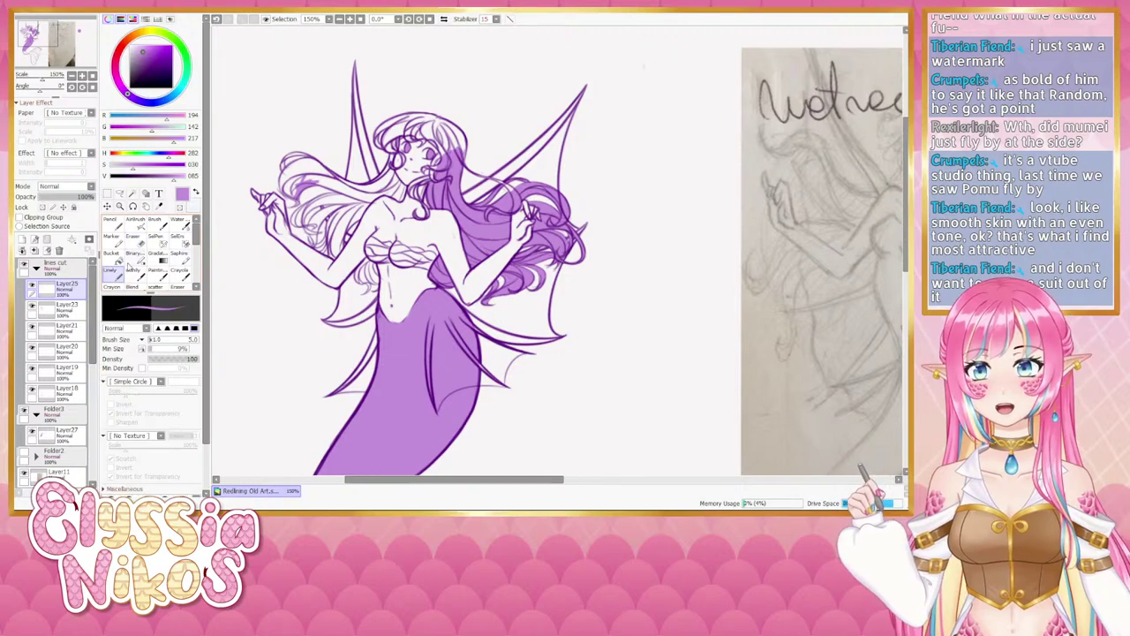
{"action": "left_click", "coordinate": [81, 77]}
{"action": "left_click", "coordinate": [36, 265]}
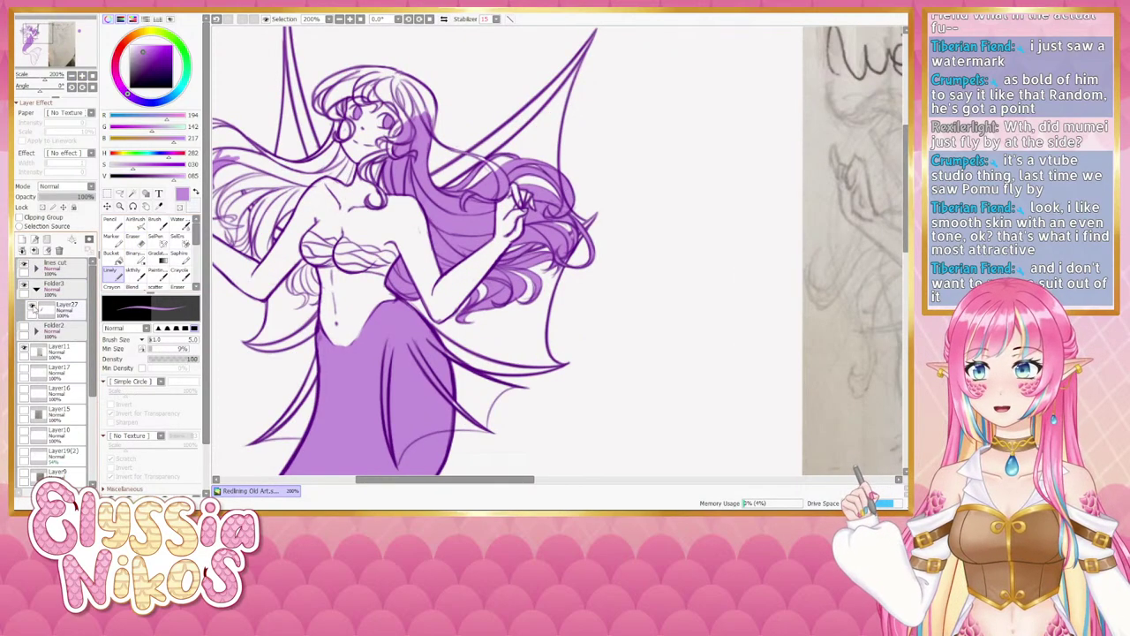
{"action": "left_click", "coordinate": [32, 306]}
{"action": "left_click", "coordinate": [32, 306]}
{"action": "left_click", "coordinate": [59, 312]}
{"action": "left_click_drag", "start_coordinate": [351, 193], "coordinate": [460, 195]}
{"action": "left_click_drag", "start_coordinate": [459, 194], "coordinate": [494, 194]}
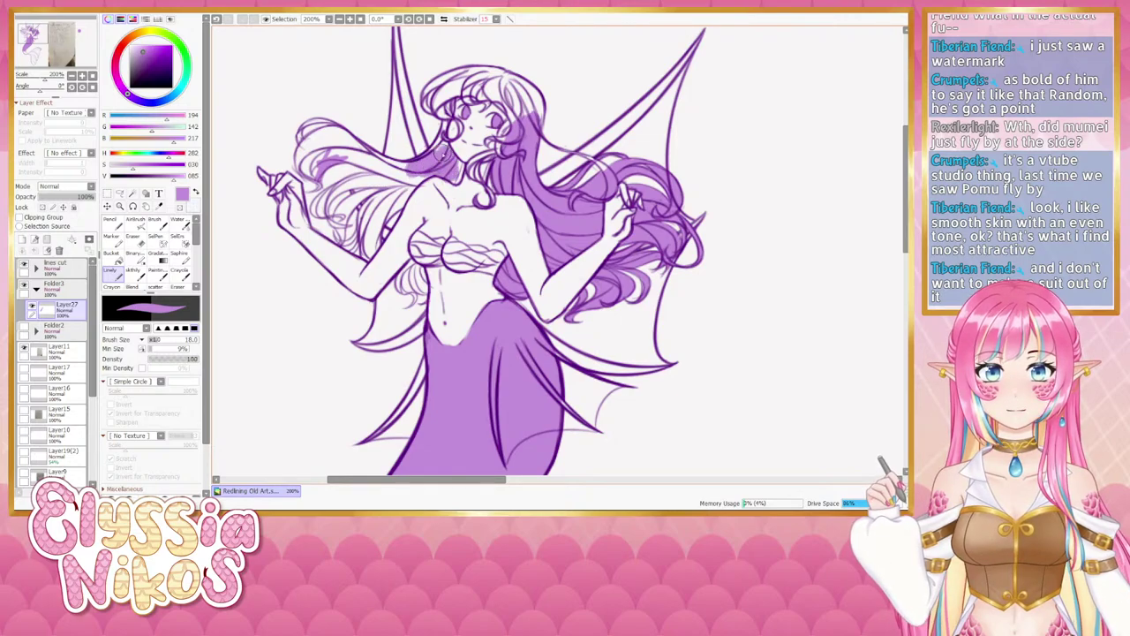
{"action": "left_click", "coordinate": [81, 76]}
{"action": "left_click_drag", "start_coordinate": [322, 140], "coordinate": [316, 205]}
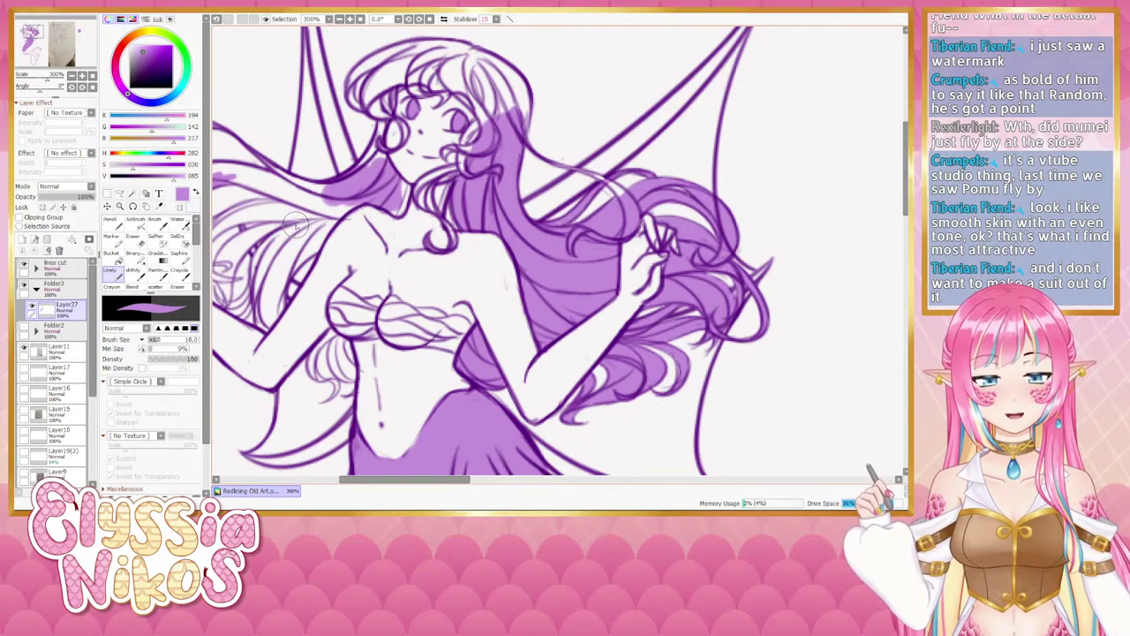
{"action": "scroll", "coordinate": [388, 137], "scroll_direction": "up", "scroll_amount": 2}
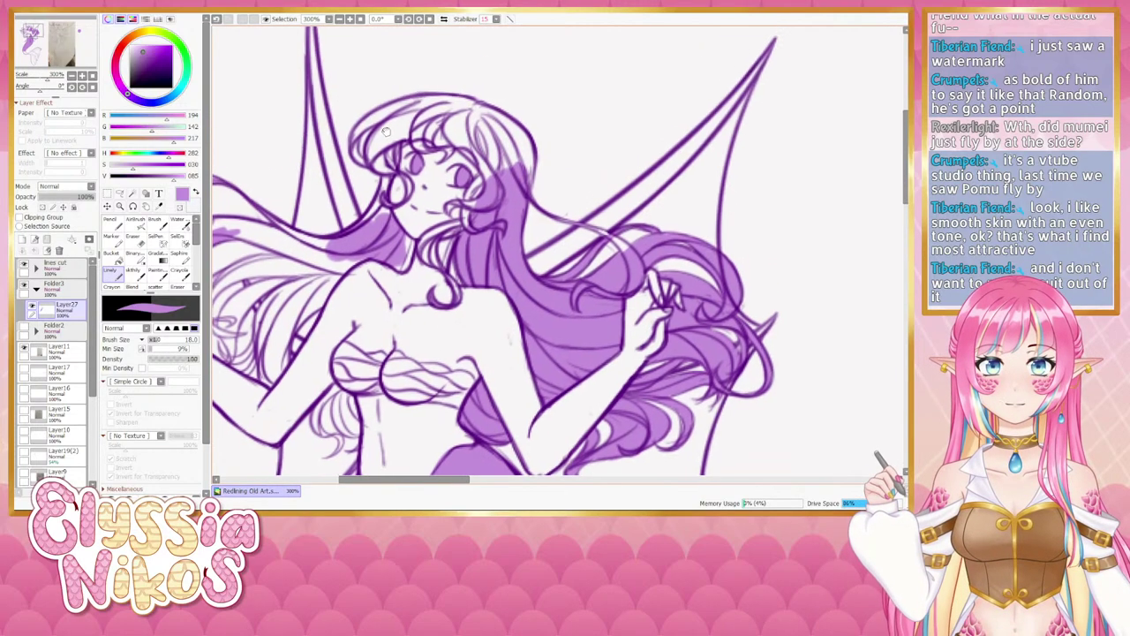
Fill the strand at the left edge of the bangs and the gaps beside the cheek and neck, using brush sizes up to 7.
{"action": "key", "text": "bracketleft"}
{"action": "key", "text": "bracketleft"}
{"action": "key", "text": "bracketleft"}
{"action": "key", "text": "bracketleft"}
{"action": "key", "text": "bracketleft"}
{"action": "key", "text": "bracketleft"}
{"action": "mouse_move", "coordinate": [388, 125]}
{"action": "left_mouse_down"}
{"action": "mouse_move", "coordinate": [379, 172]}
{"action": "mouse_move", "coordinate": [396, 159]}
{"action": "mouse_move", "coordinate": [392, 190]}
{"action": "mouse_move", "coordinate": [394, 157]}
{"action": "mouse_move", "coordinate": [380, 165]}
{"action": "mouse_move", "coordinate": [389, 180]}
{"action": "mouse_move", "coordinate": [384, 223]}
{"action": "left_mouse_up"}
{"action": "key", "text": "bracketright"}
{"action": "key", "text": "bracketright"}
{"action": "key", "text": "bracketright"}
{"action": "key", "text": "bracketright"}
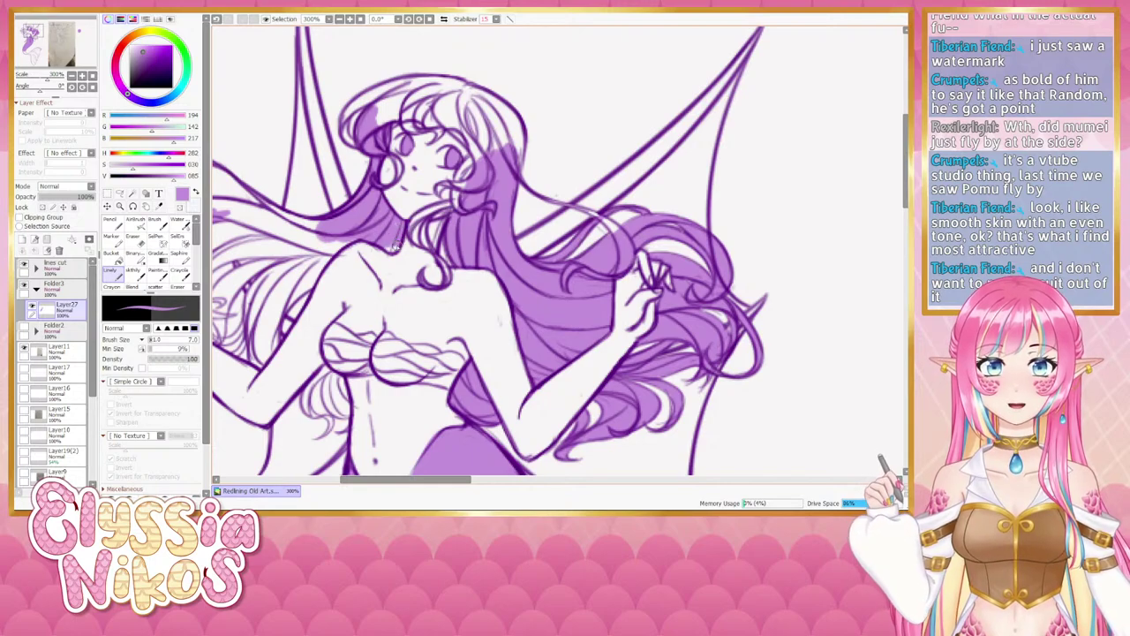
{"action": "left_click_drag", "start_coordinate": [386, 230], "coordinate": [377, 279]}
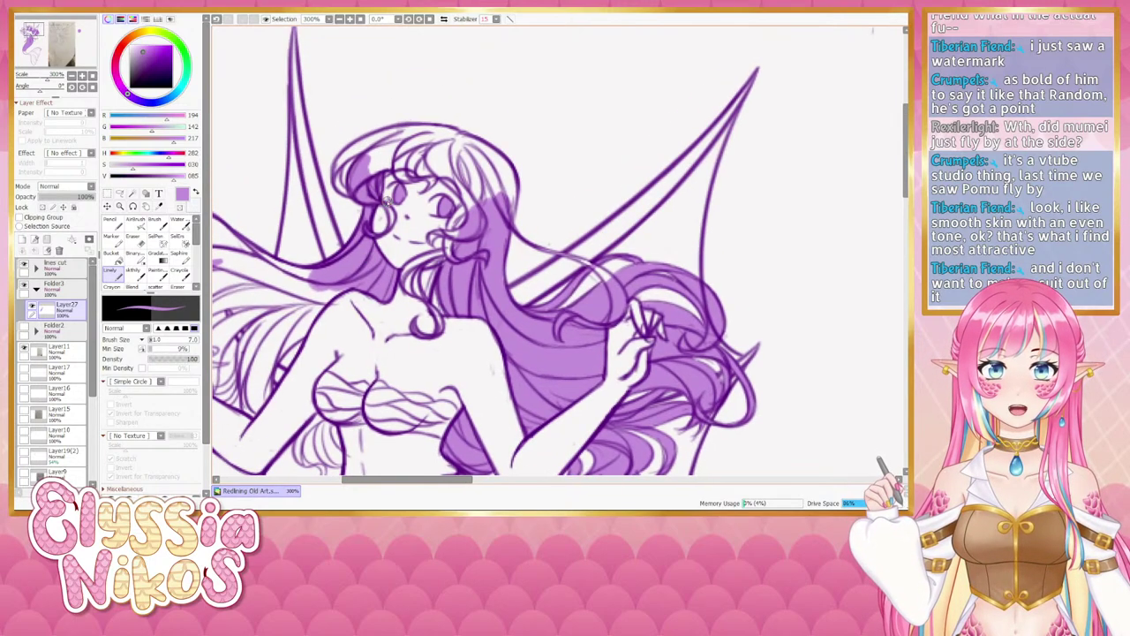
Fill the left half of the bangs and crown with light purple, using brush size 3 for edges and 14 for wide areas.
{"action": "key", "text": "["}
{"action": "key", "text": "["}
{"action": "key", "text": "["}
{"action": "key", "text": "["}
{"action": "key", "text": "["}
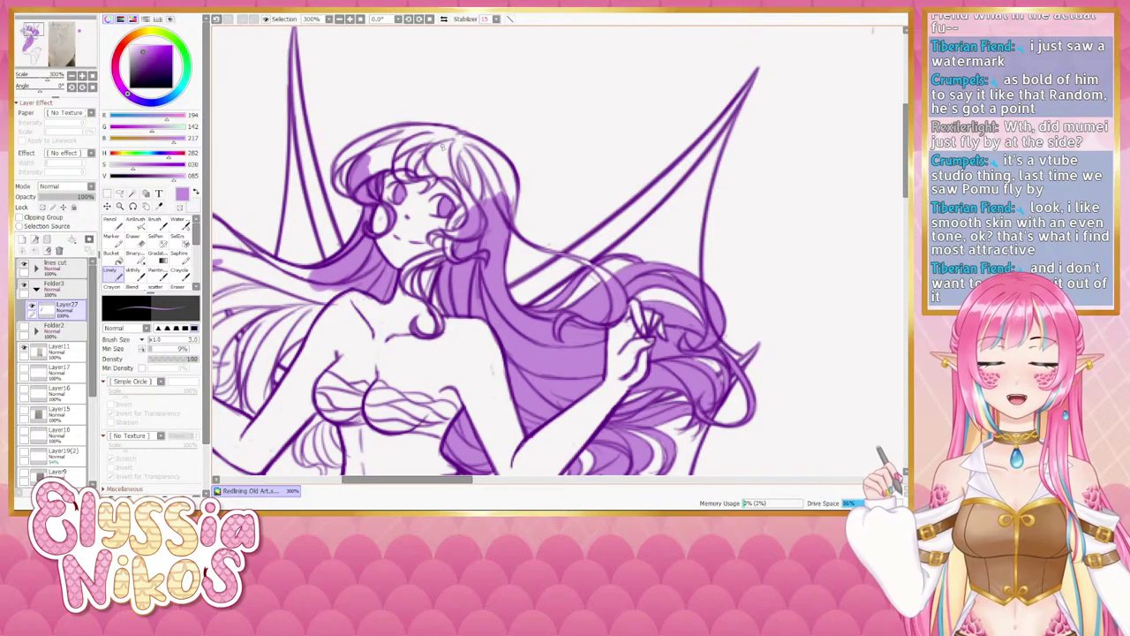
{"action": "mouse_move", "coordinate": [346, 158]}
{"action": "left_mouse_down", "text": "ctrl+alt"}
{"action": "mouse_move", "coordinate": [369, 148]}
{"action": "mouse_move", "coordinate": [338, 170]}
{"action": "mouse_move", "coordinate": [402, 122]}
{"action": "mouse_move", "coordinate": [460, 131]}
{"action": "mouse_move", "coordinate": [420, 131]}
{"action": "mouse_move", "coordinate": [373, 158]}
{"action": "mouse_move", "coordinate": [389, 151]}
{"action": "left_mouse_up", "text": "ctrl+alt"}
{"action": "mouse_move", "coordinate": [401, 138]}
{"action": "left_mouse_down", "text": "ctrl+alt"}
{"action": "mouse_move", "coordinate": [362, 166]}
{"action": "mouse_move", "coordinate": [412, 139]}
{"action": "mouse_move", "coordinate": [458, 134]}
{"action": "left_mouse_up", "text": "ctrl+alt"}
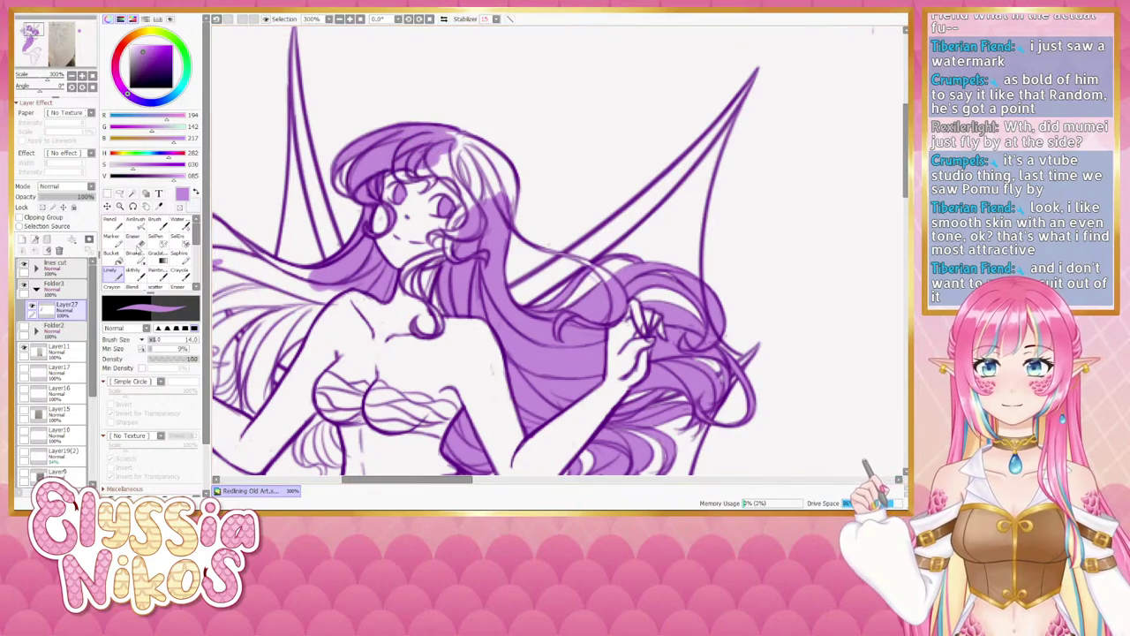
Trim the fill along the lower edge of the bangs with a size 5 eraser.
{"action": "key", "text": "e"}
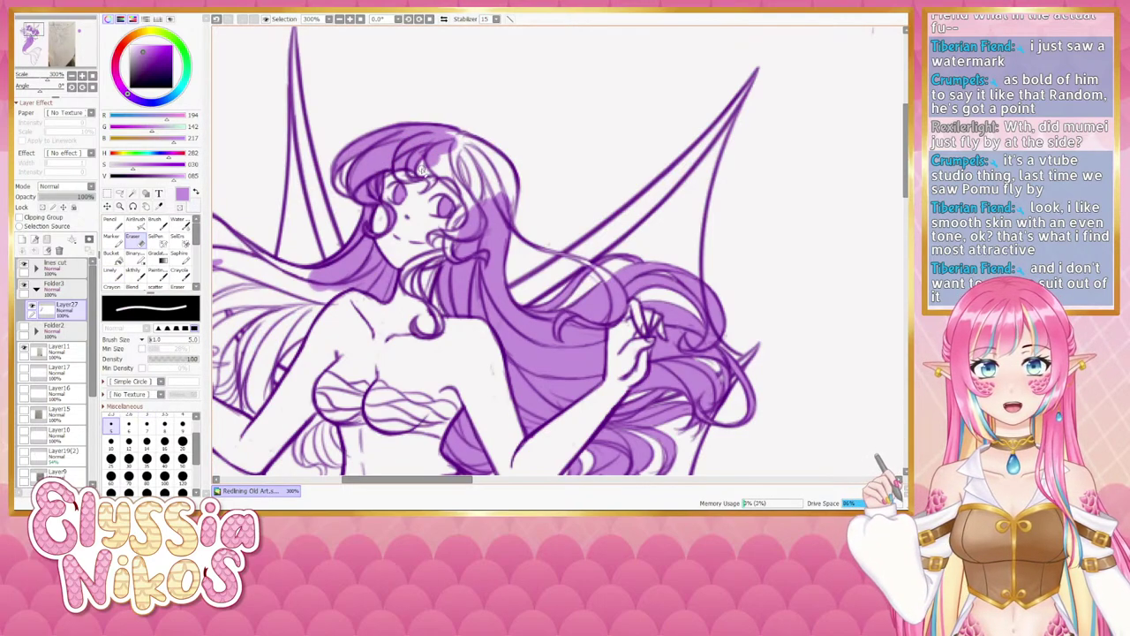
{"action": "left_click", "coordinate": [72, 76]}
{"action": "left_click_drag", "start_coordinate": [285, 208], "coordinate": [286, 138]}
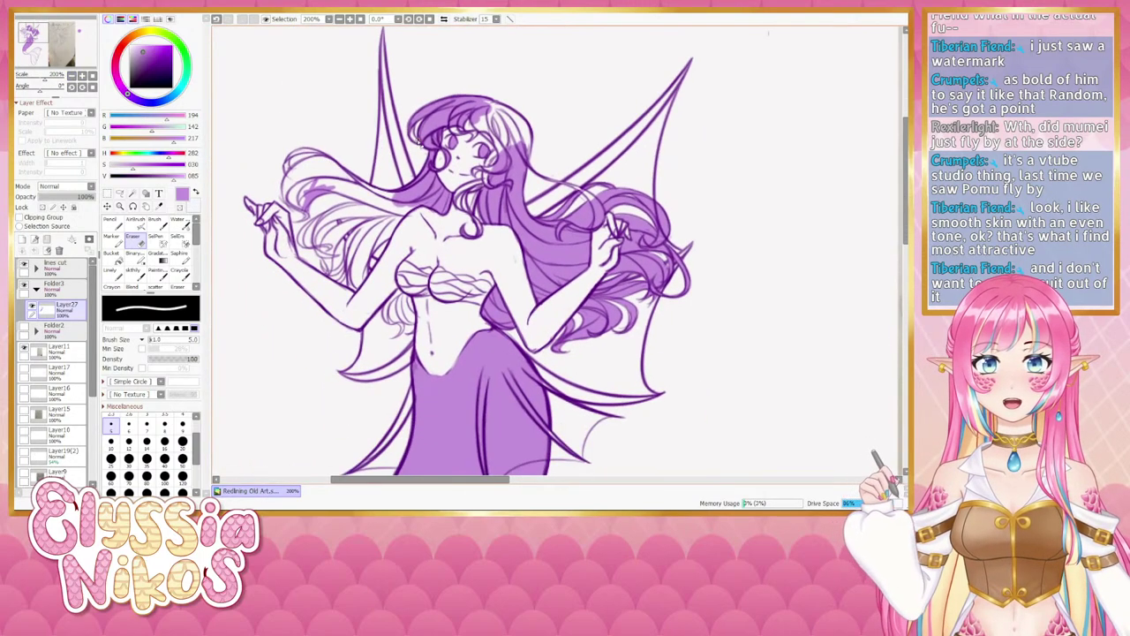
Fill the remaining white strands on the right of the crown with light purple, using the Linely brush at sizes 6 and 15.
{"action": "left_click", "coordinate": [117, 275]}
{"action": "left_click_drag", "start_coordinate": [414, 126], "coordinate": [406, 127]}
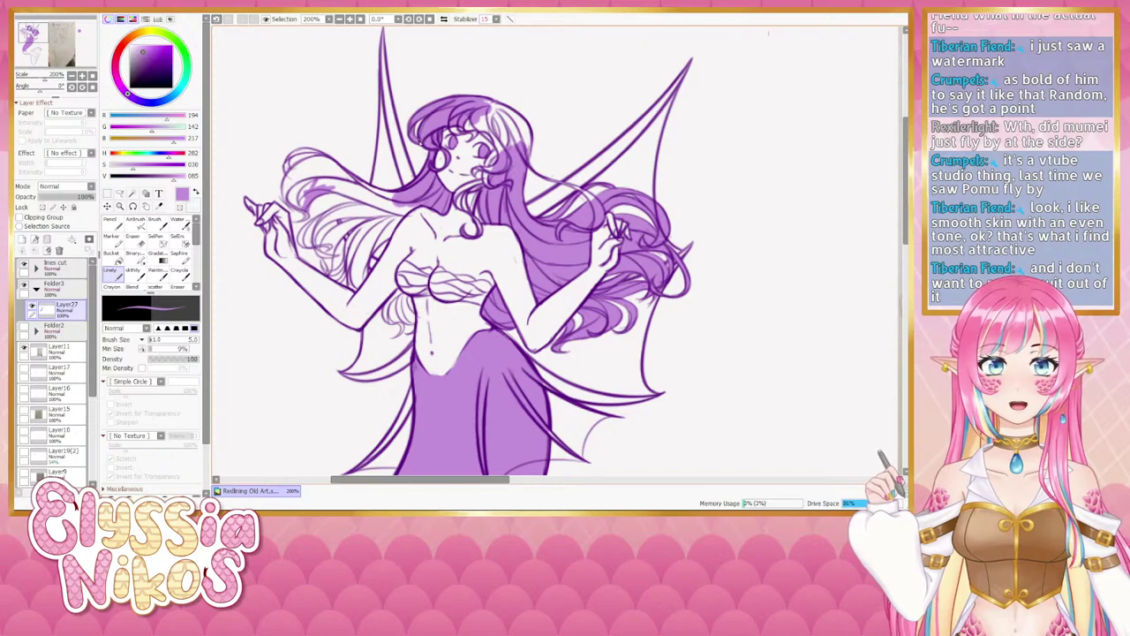
{"action": "left_click_drag", "start_coordinate": [498, 100], "coordinate": [423, 124]}
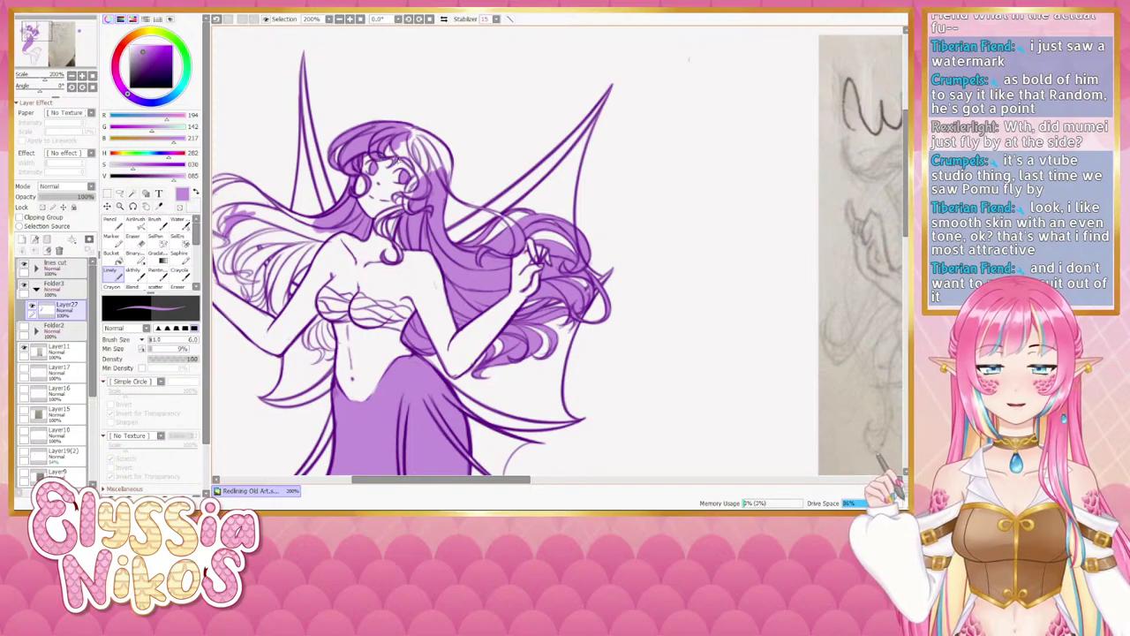
{"action": "key", "text": "bracketright"}
{"action": "key", "text": "bracketright"}
{"action": "key", "text": "bracketright"}
{"action": "left_click_drag", "start_coordinate": [398, 141], "coordinate": [417, 173]}
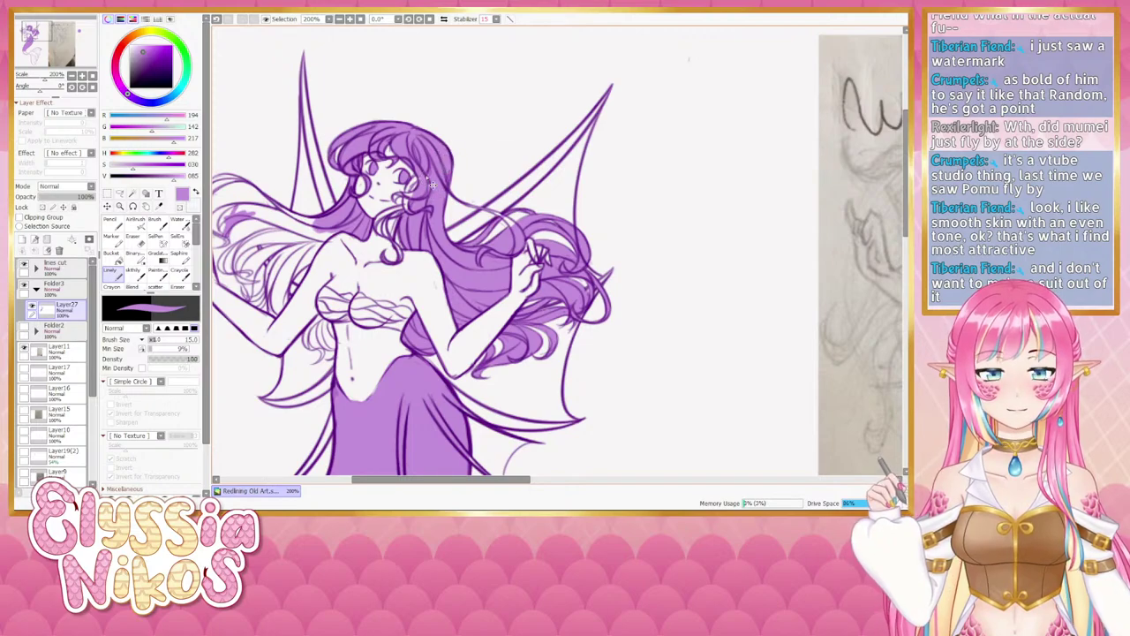
Fill the small curls framing the right side of the face with light purple at brush size 7.
{"action": "key", "text": "bracketleft"}
{"action": "key", "text": "bracketleft"}
{"action": "key", "text": "bracketleft"}
{"action": "key", "text": "bracketleft"}
{"action": "key", "text": "bracketleft"}
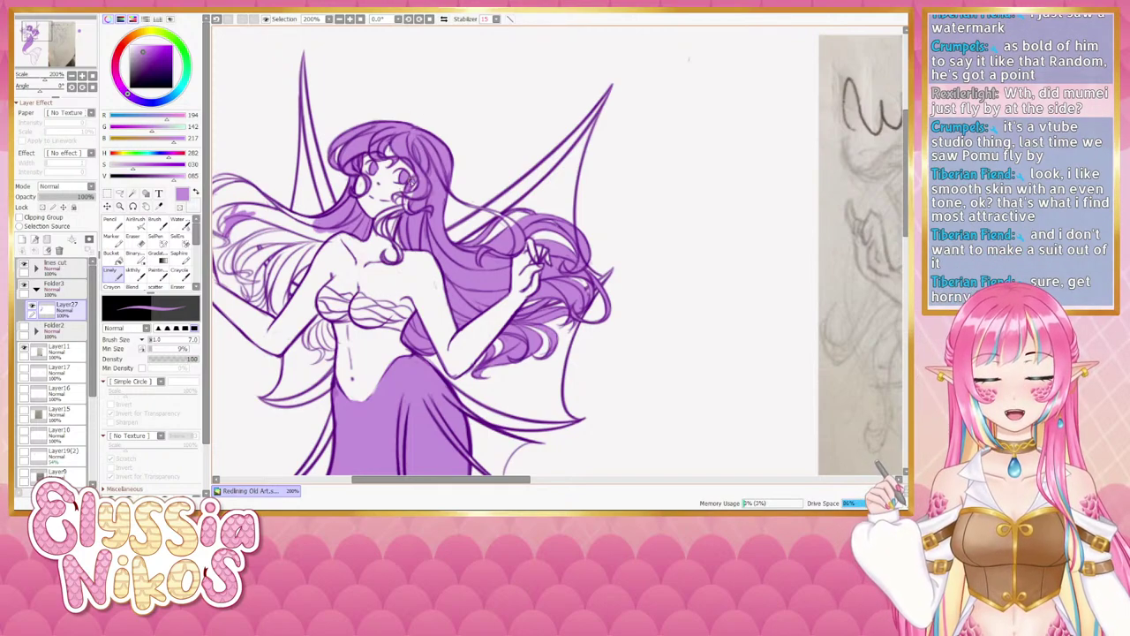
{"action": "left_click_drag", "start_coordinate": [405, 203], "coordinate": [416, 180]}
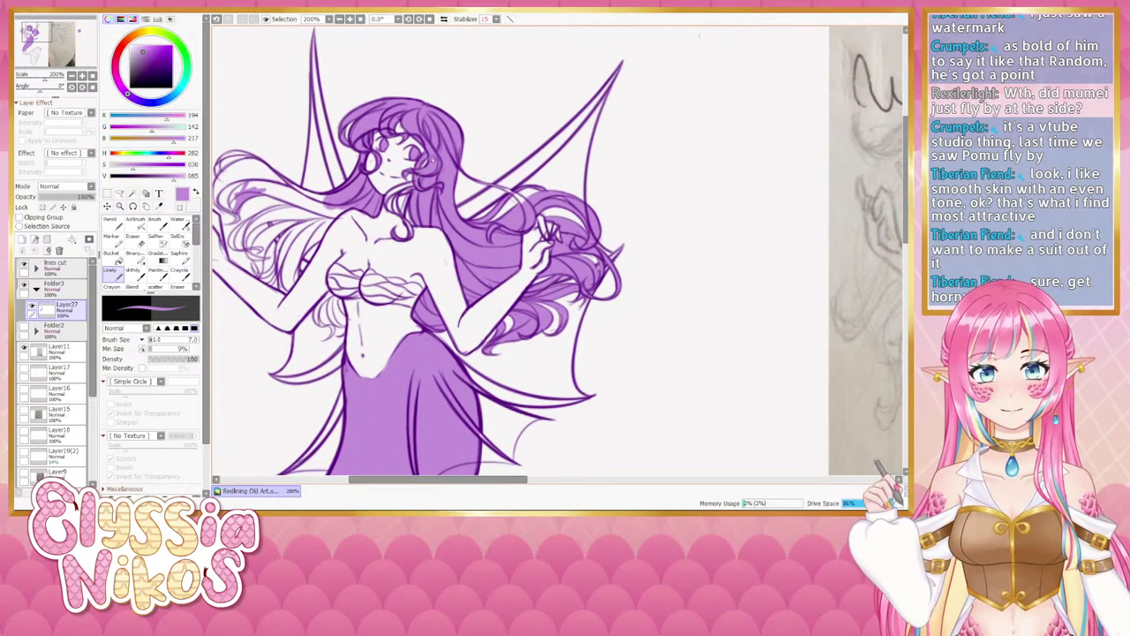
{"action": "left_click_drag", "start_coordinate": [415, 181], "coordinate": [424, 153]}
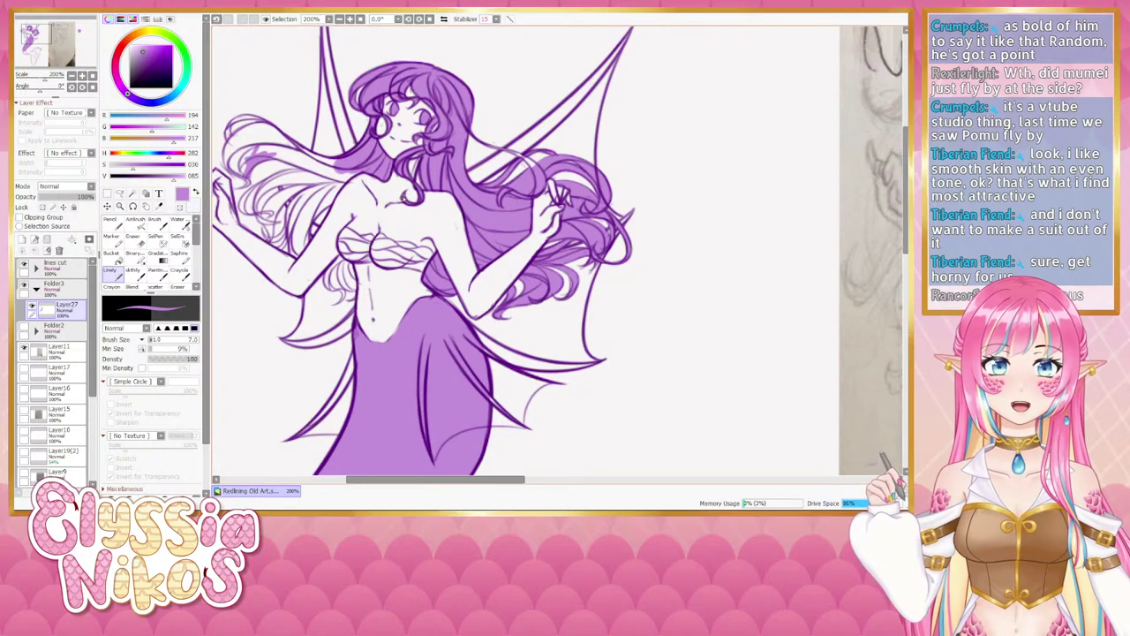
{"action": "mouse_move", "coordinate": [442, 153]}
{"action": "left_mouse_down"}
{"action": "mouse_move", "coordinate": [415, 187]}
{"action": "mouse_move", "coordinate": [455, 141]}
{"action": "left_mouse_up"}
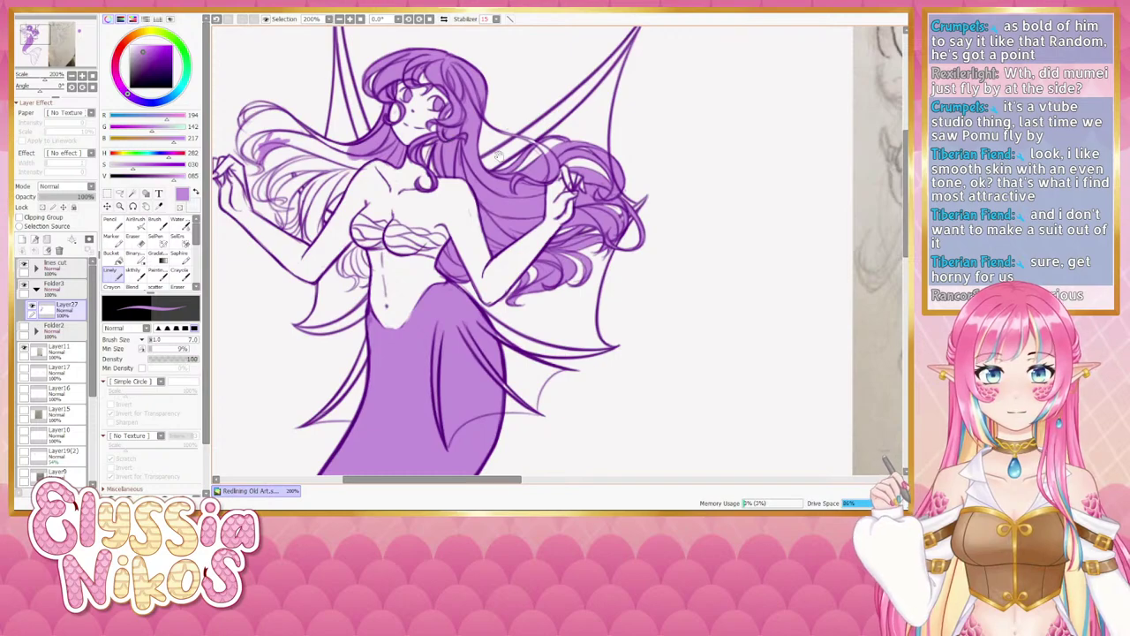
{"action": "left_click_drag", "start_coordinate": [39, 92], "coordinate": [51, 93]}
{"action": "mouse_move", "coordinate": [673, 165]}
{"action": "left_mouse_down"}
{"action": "mouse_move", "coordinate": [499, 184]}
{"action": "mouse_move", "coordinate": [468, 230]}
{"action": "left_mouse_up"}
{"action": "key", "text": "ctrl+z"}
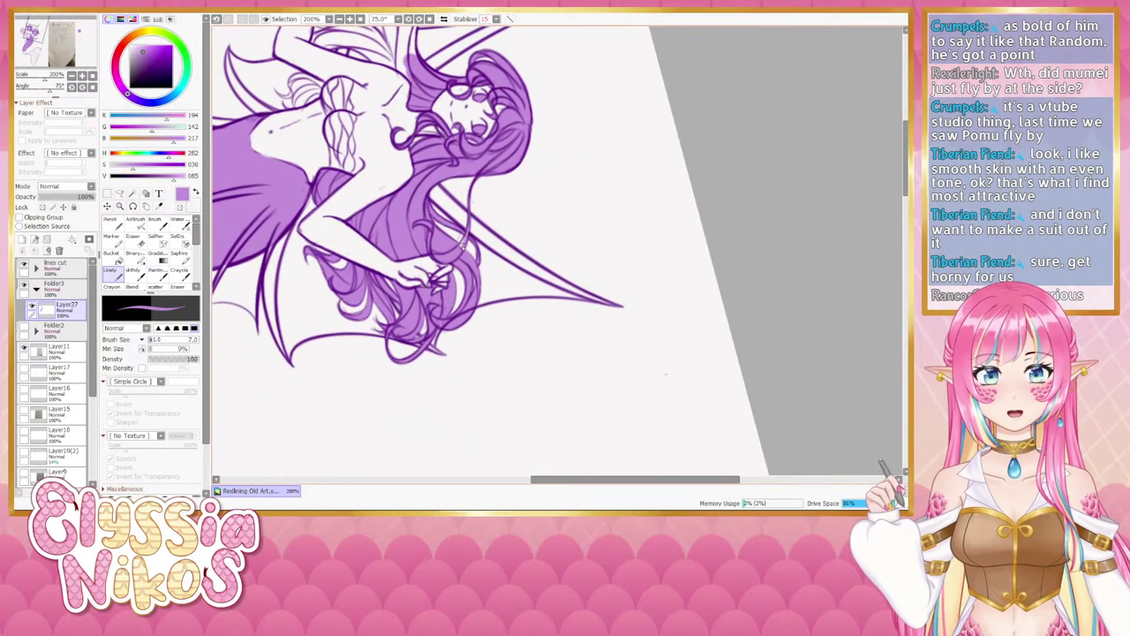
{"action": "left_click", "coordinate": [92, 87]}
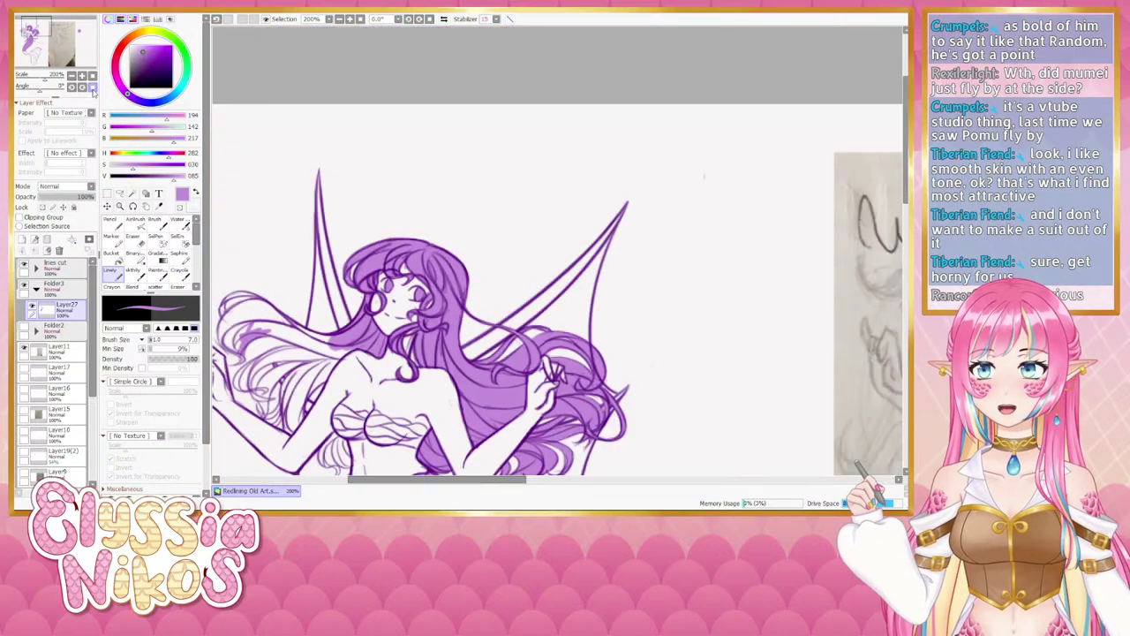
{"action": "left_click_drag", "start_coordinate": [262, 229], "coordinate": [445, 92]}
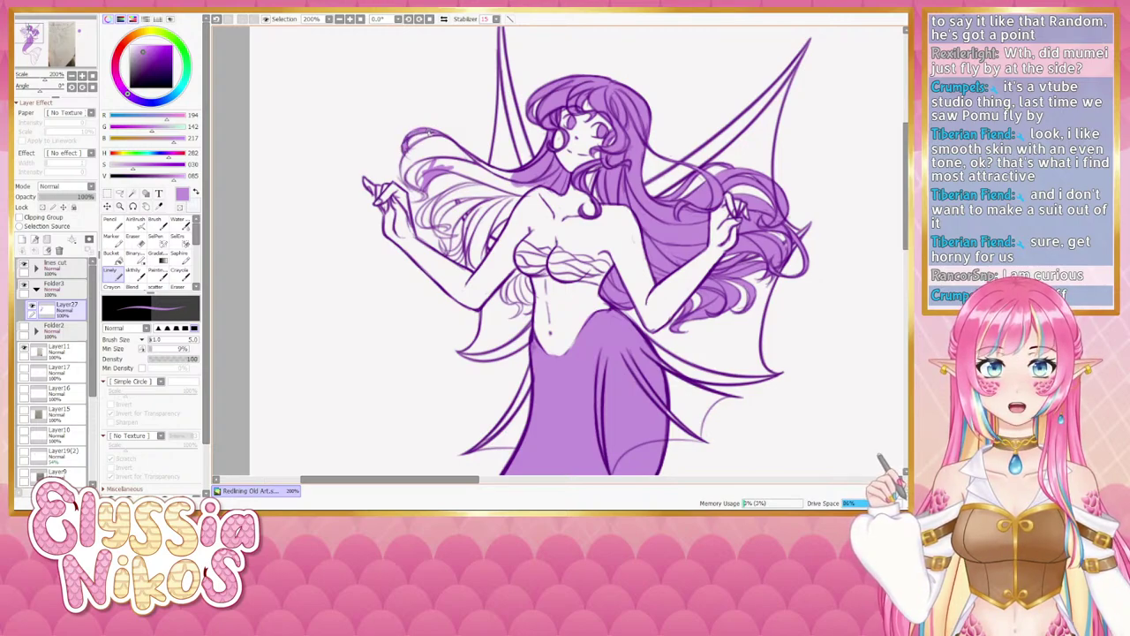
{"action": "left_click_drag", "start_coordinate": [721, 83], "coordinate": [586, 131]}
{"action": "key", "text": "]"}
{"action": "mouse_move", "coordinate": [505, 246]}
{"action": "left_mouse_down"}
{"action": "mouse_move", "coordinate": [557, 216]}
{"action": "mouse_move", "coordinate": [506, 239]}
{"action": "left_mouse_up"}
{"action": "left_click_drag", "start_coordinate": [673, 97], "coordinate": [582, 193]}
{"action": "left_click_drag", "start_coordinate": [598, 271], "coordinate": [627, 130]}
{"action": "key", "text": "["}
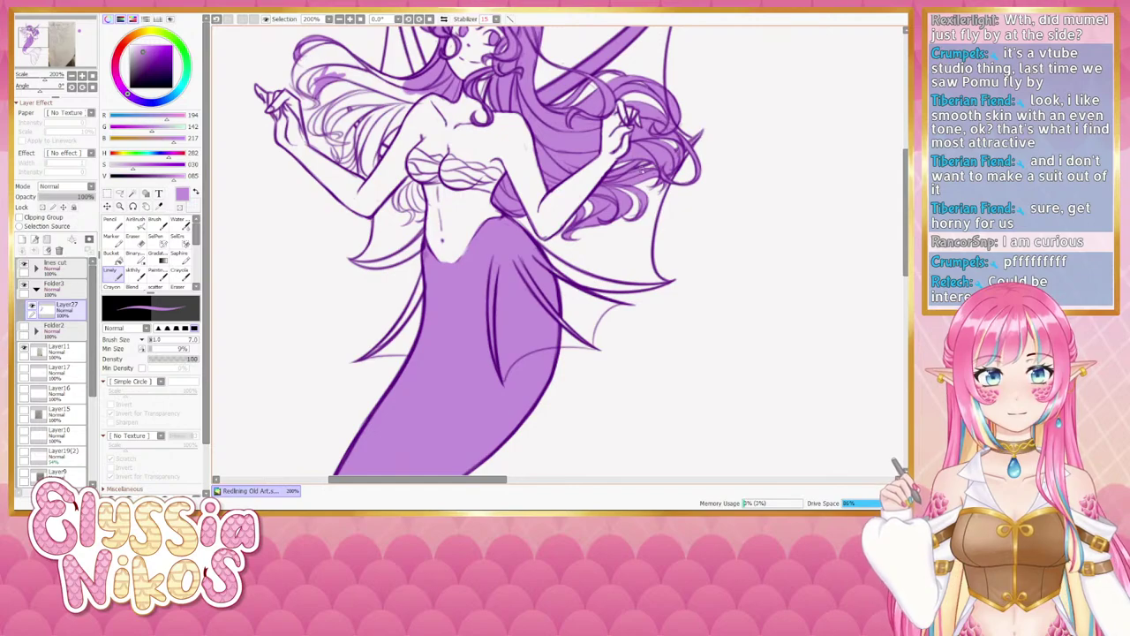
{"action": "left_click_drag", "start_coordinate": [647, 175], "coordinate": [564, 168]}
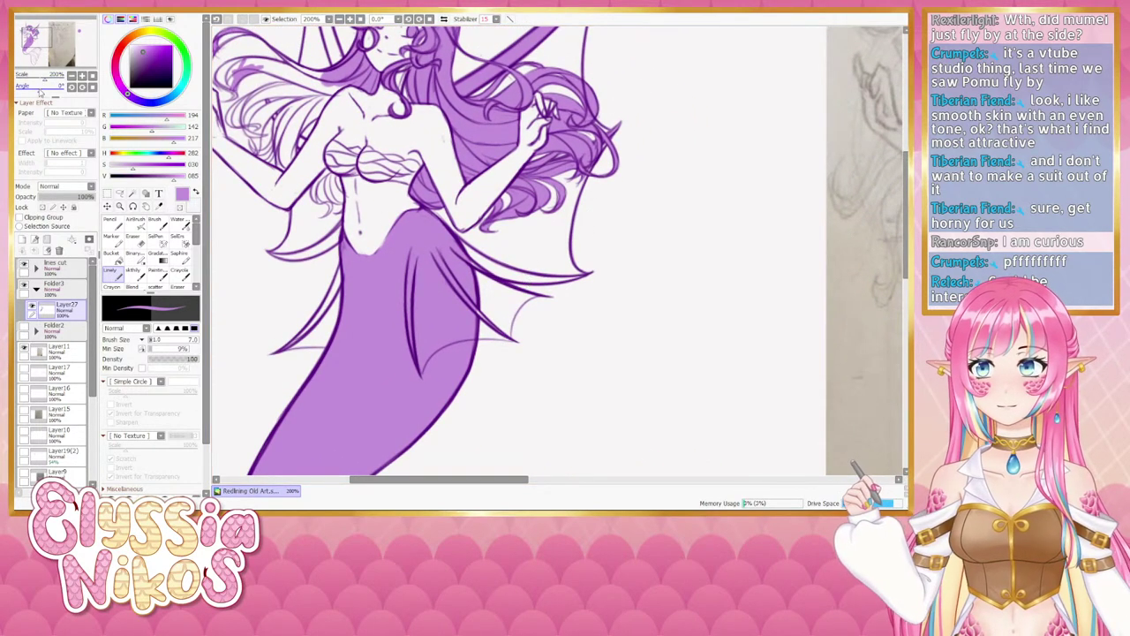
{"action": "left_click_drag", "start_coordinate": [39, 91], "coordinate": [30, 93]}
{"action": "left_click_drag", "start_coordinate": [550, 280], "coordinate": [537, 171]}
{"action": "left_click_drag", "start_coordinate": [573, 123], "coordinate": [533, 212]}
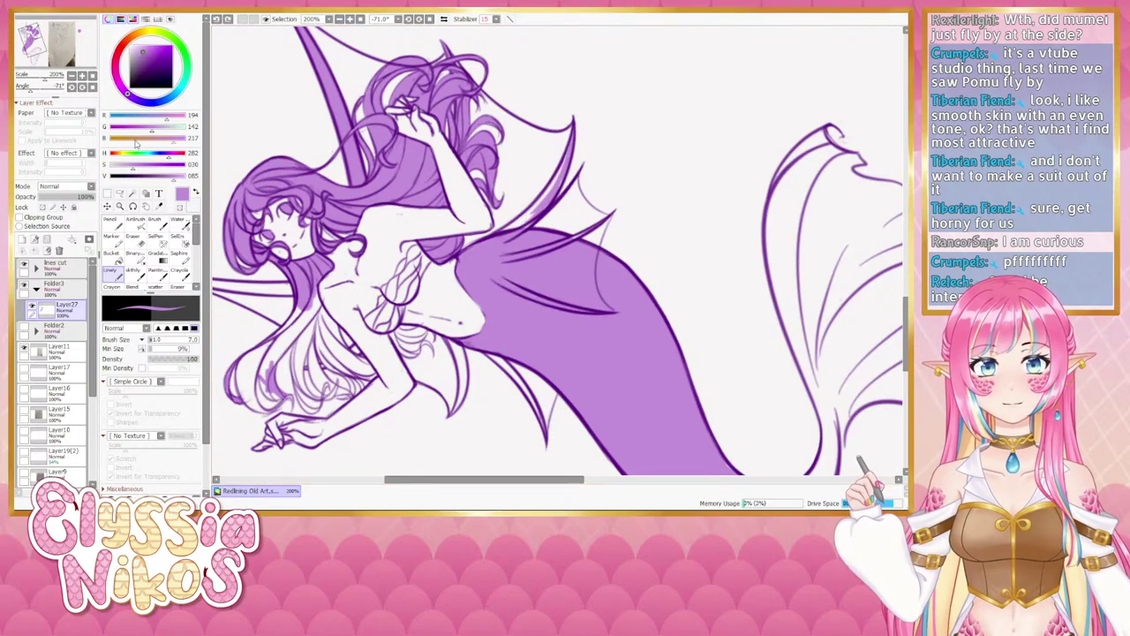
{"action": "left_click", "coordinate": [93, 87]}
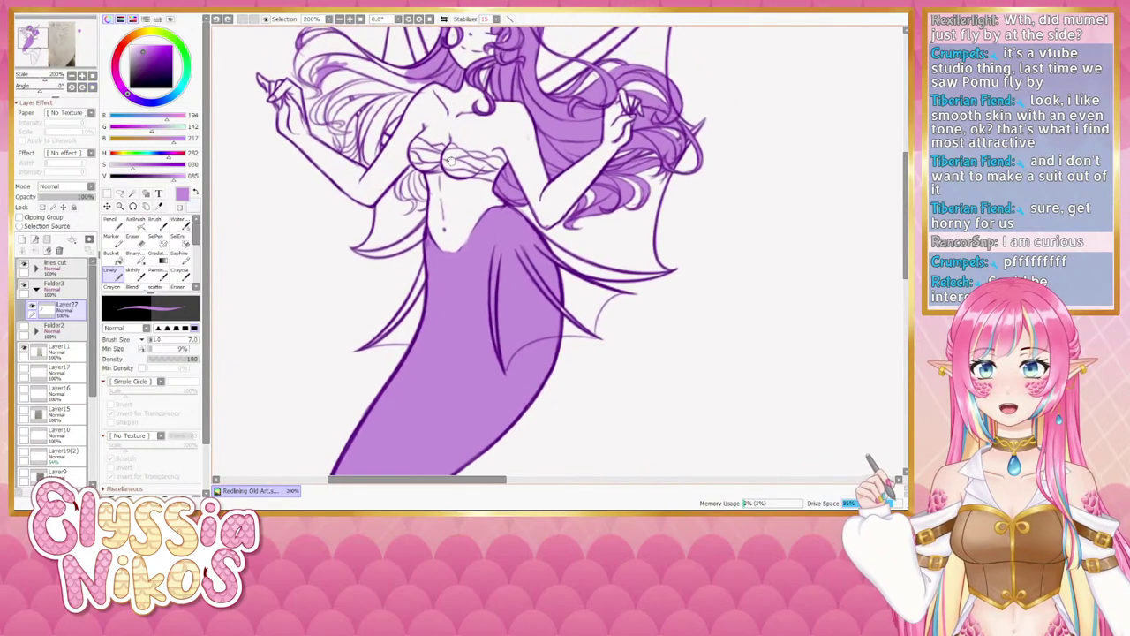
{"action": "left_click_drag", "start_coordinate": [427, 302], "coordinate": [380, 316]}
{"action": "left_click_drag", "start_coordinate": [444, 157], "coordinate": [437, 306]}
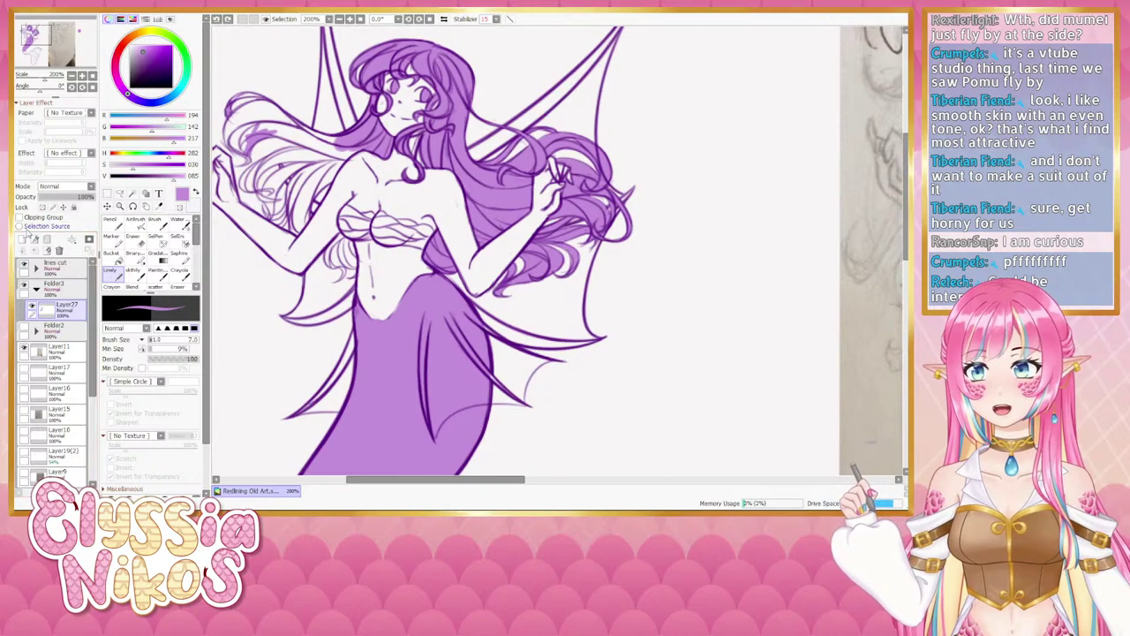
Create a new layer for the wing fills and fill the upper right wing spine with light purple at brush size 11.
{"action": "left_click", "coordinate": [23, 239]}
{"action": "left_click_drag", "start_coordinate": [481, 151], "coordinate": [410, 204]}
{"action": "mouse_move", "coordinate": [536, 83]}
{"action": "left_mouse_down"}
{"action": "mouse_move", "coordinate": [547, 83]}
{"action": "mouse_move", "coordinate": [446, 181]}
{"action": "mouse_move", "coordinate": [453, 177]}
{"action": "mouse_move", "coordinate": [408, 203]}
{"action": "left_mouse_up"}
{"action": "left_click_drag", "start_coordinate": [495, 138], "coordinate": [425, 195]}
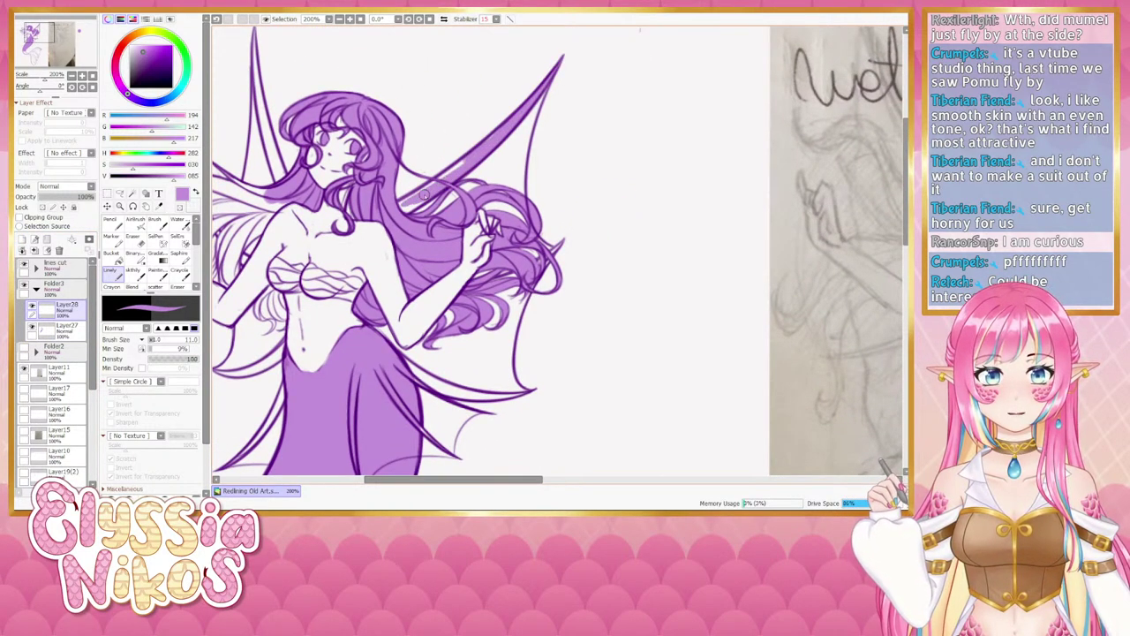
{"action": "left_click_drag", "start_coordinate": [464, 161], "coordinate": [441, 178]}
{"action": "left_click_drag", "start_coordinate": [492, 137], "coordinate": [404, 201]}
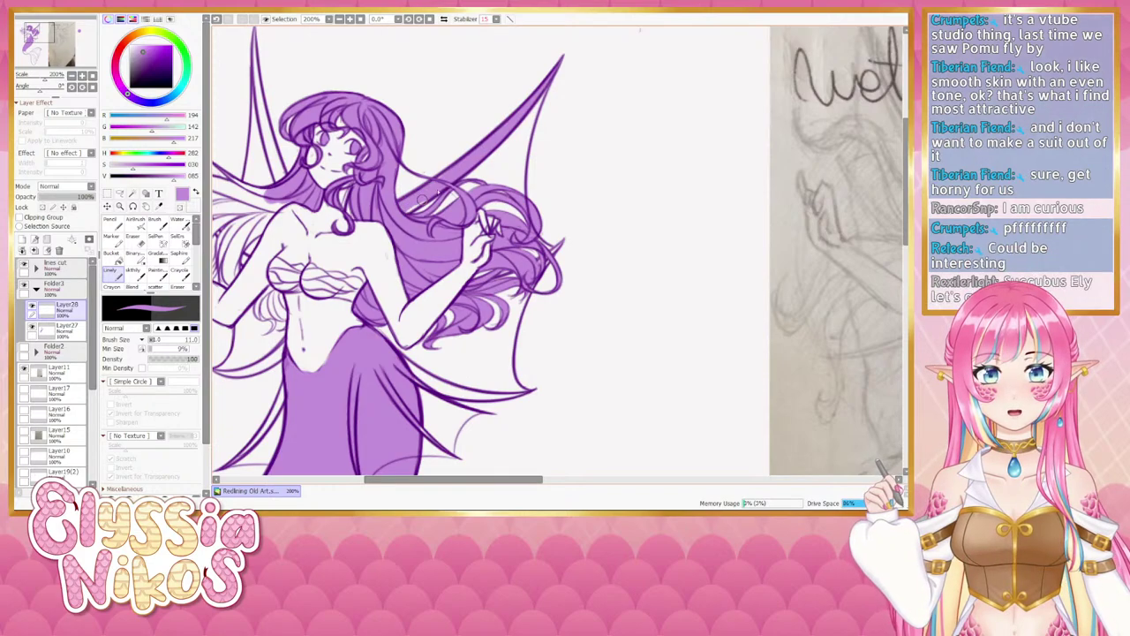
Fill the lower right wing spine beside the hip with light purple at brush size 11.
{"action": "scroll", "coordinate": [439, 191], "scroll_direction": "down", "scroll_amount": 2}
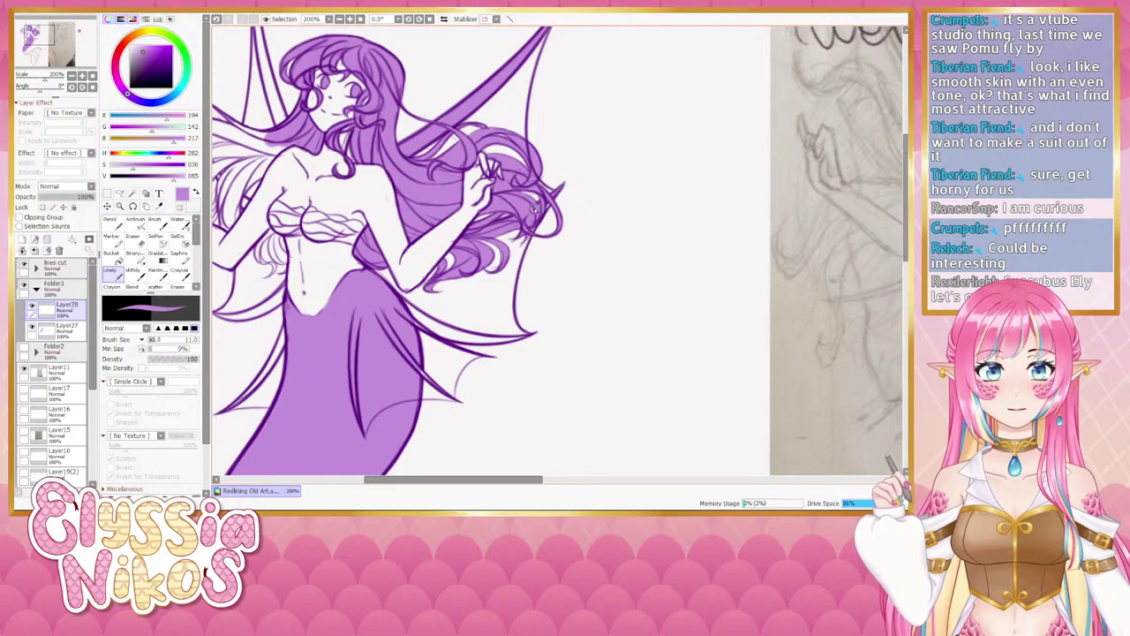
{"action": "scroll", "coordinate": [535, 210], "scroll_direction": "down", "scroll_amount": 2}
{"action": "left_click_drag", "start_coordinate": [547, 161], "coordinate": [543, 153]}
{"action": "left_click_drag", "start_coordinate": [40, 90], "coordinate": [29, 90]}
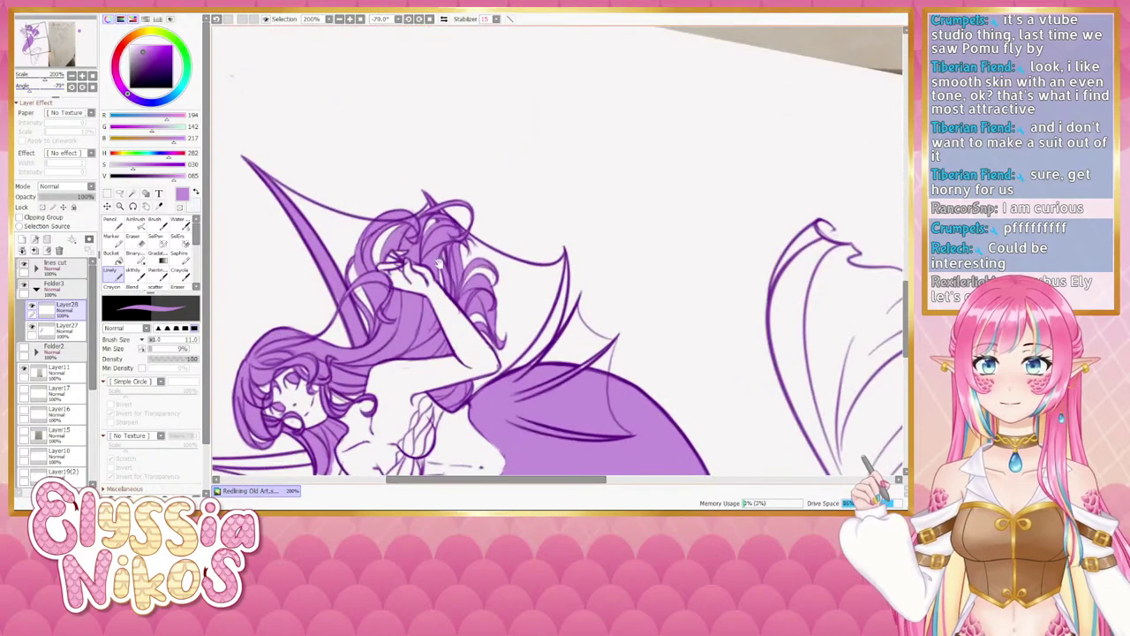
{"action": "left_click_drag", "start_coordinate": [496, 269], "coordinate": [478, 126]}
{"action": "left_click_drag", "start_coordinate": [550, 113], "coordinate": [528, 206]}
{"action": "left_click_drag", "start_coordinate": [549, 134], "coordinate": [507, 224]}
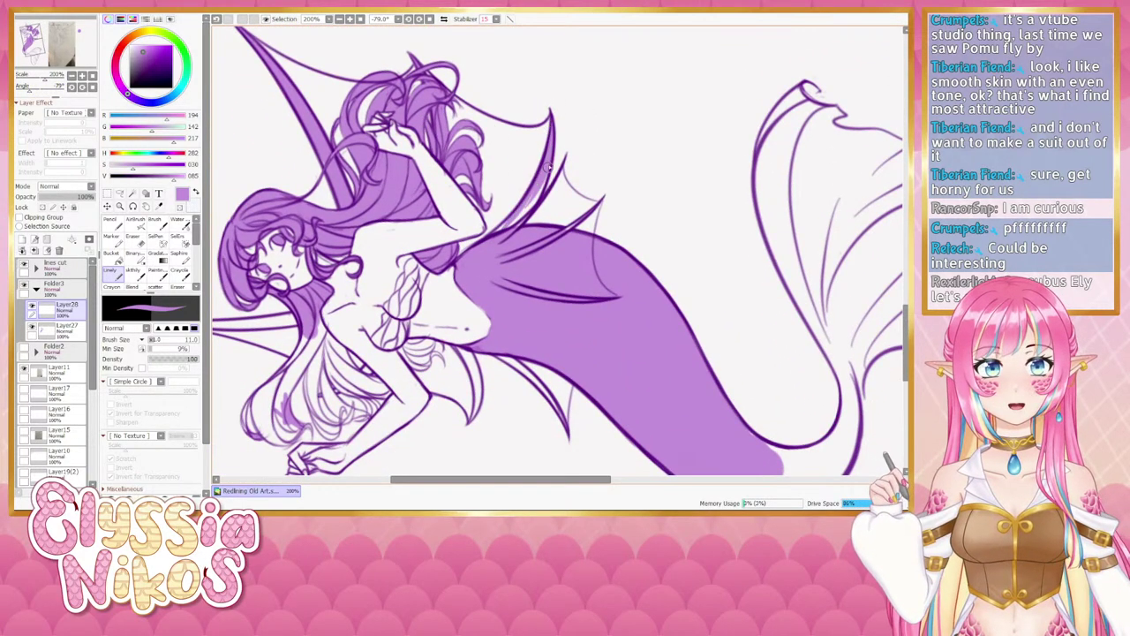
{"action": "left_click_drag", "start_coordinate": [548, 170], "coordinate": [516, 226]}
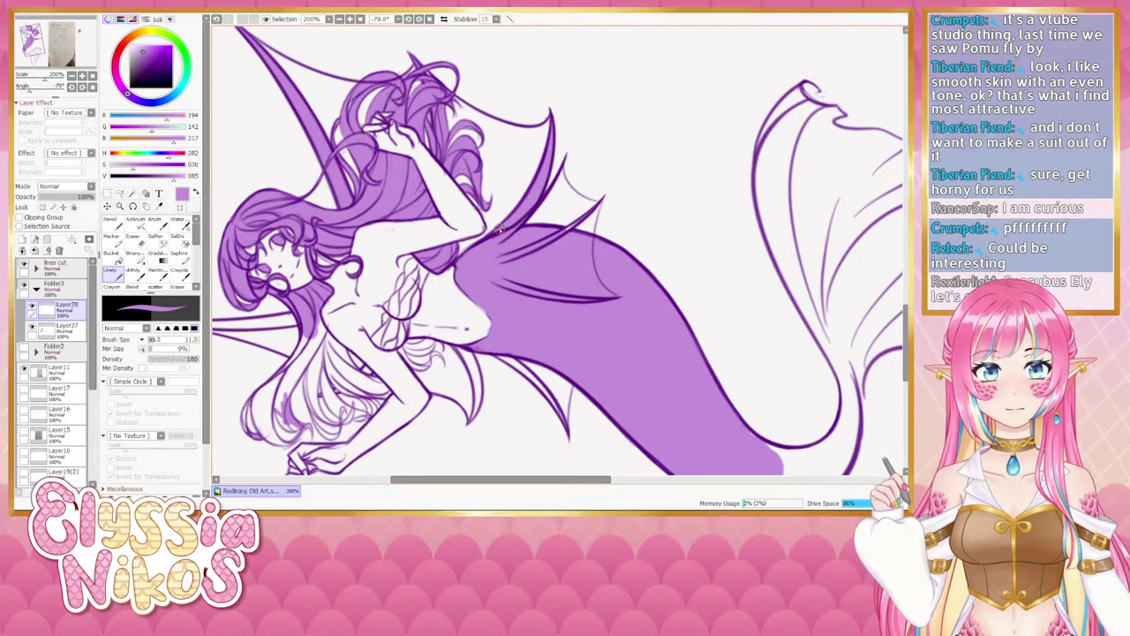
{"action": "left_click_drag", "start_coordinate": [448, 285], "coordinate": [465, 248]}
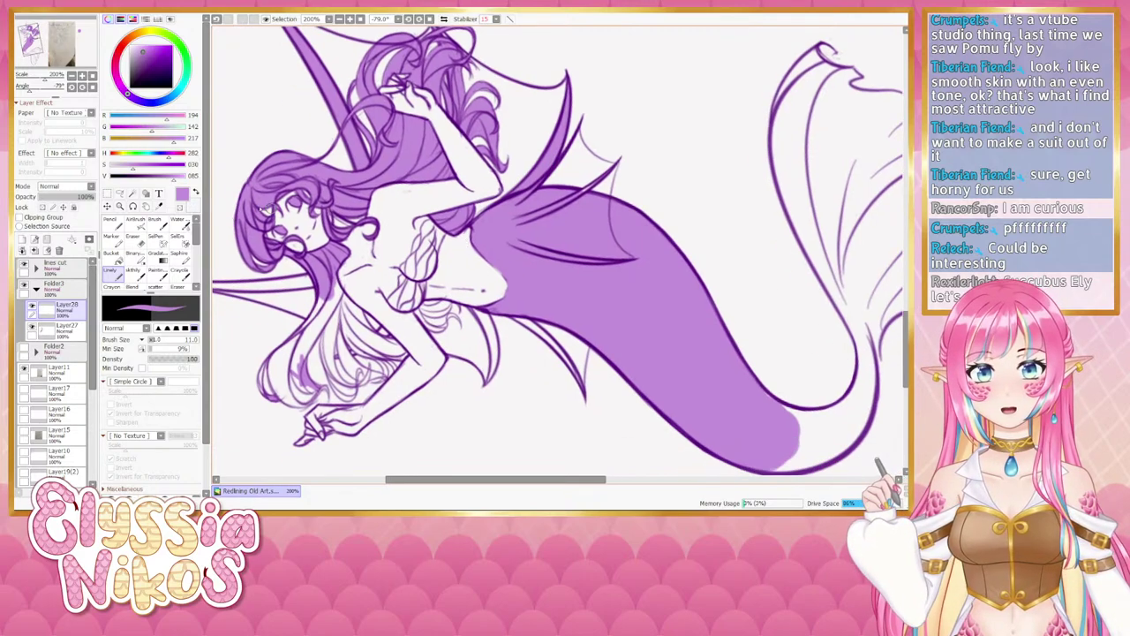
Fill the upper left wing spine beside the head with light purple at brush size 11, redoing strokes that miss the outline.
{"action": "left_click", "coordinate": [93, 88]}
{"action": "left_click_drag", "start_coordinate": [449, 94], "coordinate": [366, 307]}
{"action": "left_click_drag", "start_coordinate": [376, 81], "coordinate": [398, 199]}
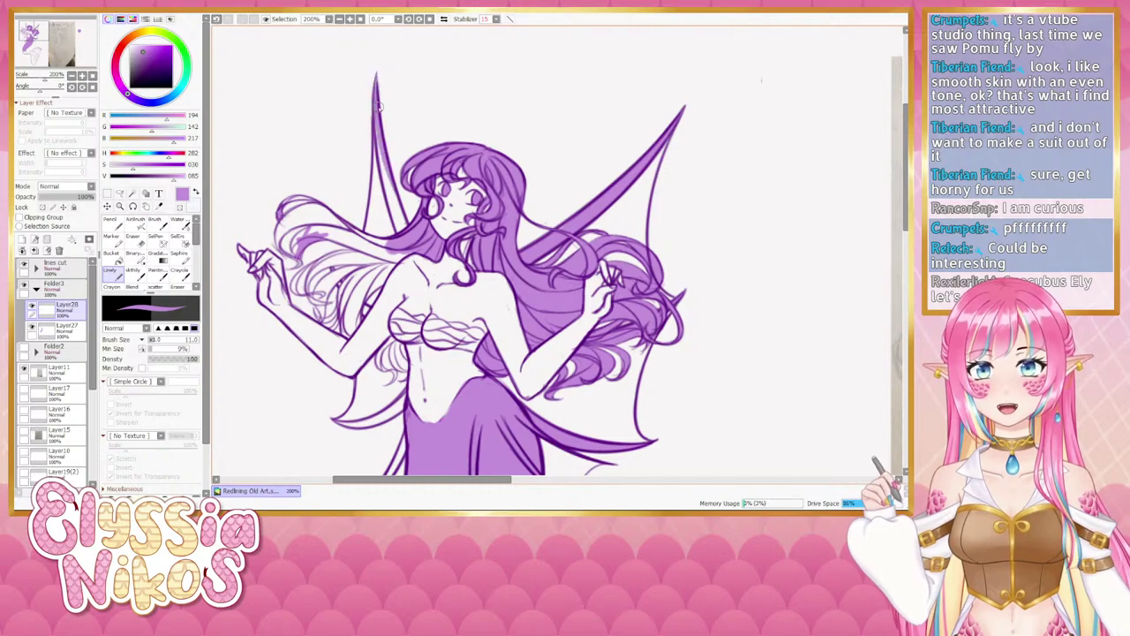
{"action": "left_click_drag", "start_coordinate": [380, 108], "coordinate": [398, 235]}
{"action": "key", "text": "ctrl+z"}
{"action": "key", "text": "ctrl+z"}
{"action": "left_click_drag", "start_coordinate": [374, 98], "coordinate": [388, 202]}
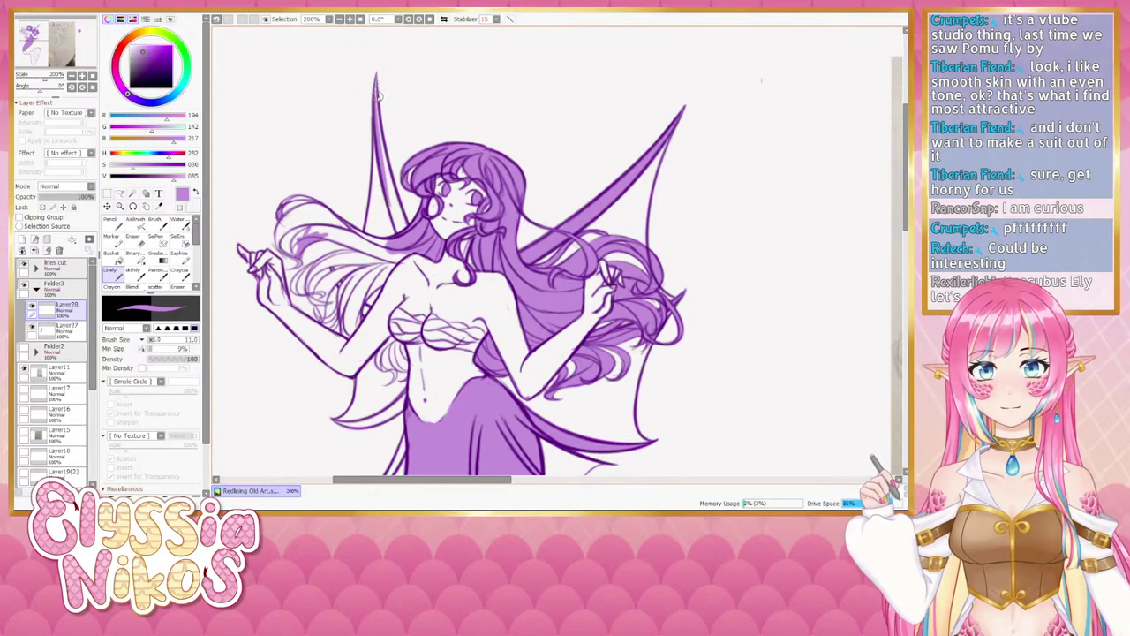
{"action": "left_click_drag", "start_coordinate": [376, 87], "coordinate": [397, 220]}
{"action": "left_click_drag", "start_coordinate": [384, 161], "coordinate": [405, 221]}
{"action": "left_click_drag", "start_coordinate": [388, 176], "coordinate": [402, 226]}
{"action": "key", "text": "ctrl+z"}
{"action": "key", "text": "ctrl+z"}
{"action": "key", "text": "ctrl+z"}
{"action": "left_click_drag", "start_coordinate": [375, 82], "coordinate": [396, 212]}
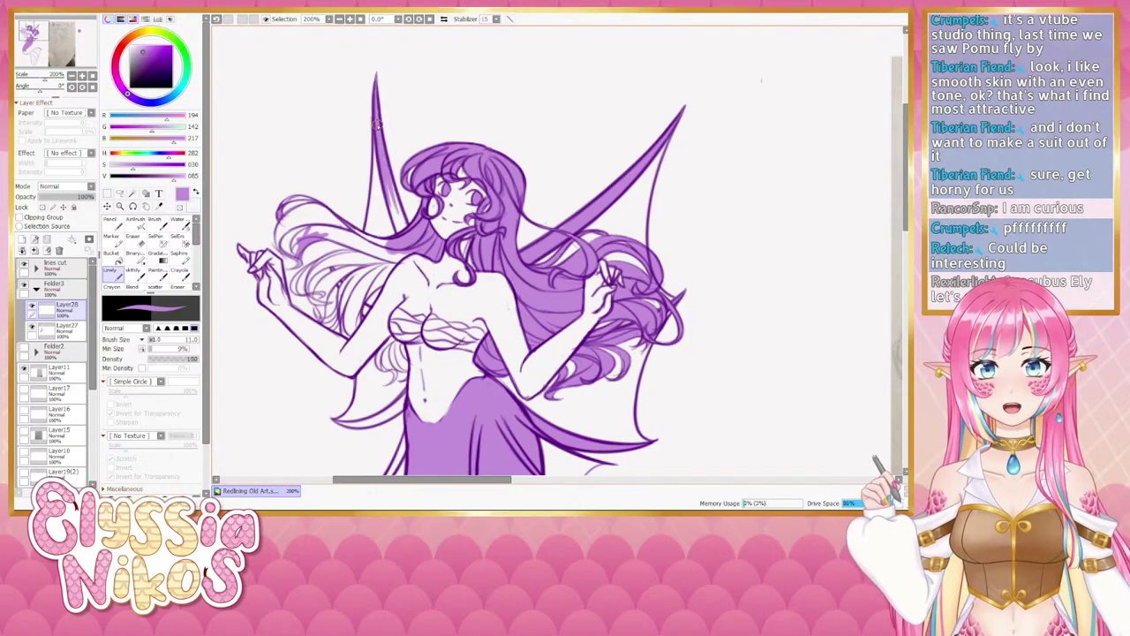
{"action": "left_click_drag", "start_coordinate": [377, 126], "coordinate": [401, 226]}
{"action": "left_click_drag", "start_coordinate": [380, 160], "coordinate": [408, 238]}
{"action": "left_click_drag", "start_coordinate": [389, 202], "coordinate": [402, 230]}
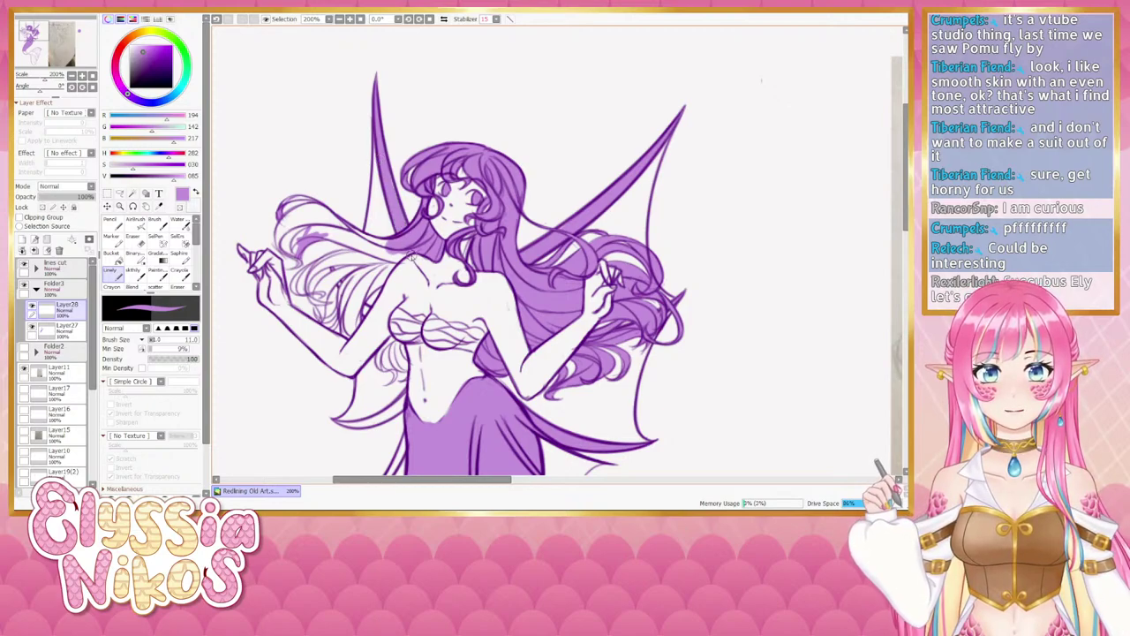
Move the wing fill layer below the hair and tail fill layer, and fill the lower left wing spine with light purple.
{"action": "left_click_drag", "start_coordinate": [417, 268], "coordinate": [398, 186]}
{"action": "left_click_drag", "start_coordinate": [323, 204], "coordinate": [347, 232]}
{"action": "key", "text": "ctrl+z"}
{"action": "left_click_drag", "start_coordinate": [77, 315], "coordinate": [77, 339]}
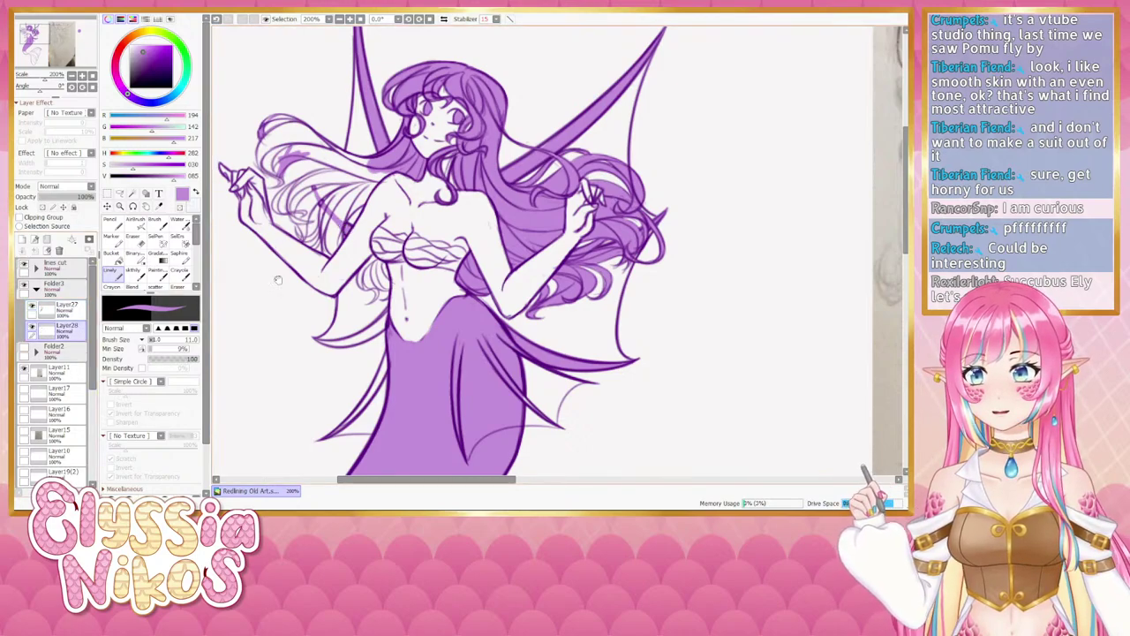
{"action": "left_click_drag", "start_coordinate": [277, 278], "coordinate": [291, 209]}
{"action": "mouse_move", "coordinate": [337, 274]}
{"action": "left_mouse_down"}
{"action": "mouse_move", "coordinate": [383, 268]}
{"action": "mouse_move", "coordinate": [400, 247]}
{"action": "mouse_move", "coordinate": [394, 261]}
{"action": "left_mouse_up"}
{"action": "left_click_drag", "start_coordinate": [378, 303], "coordinate": [398, 232]}
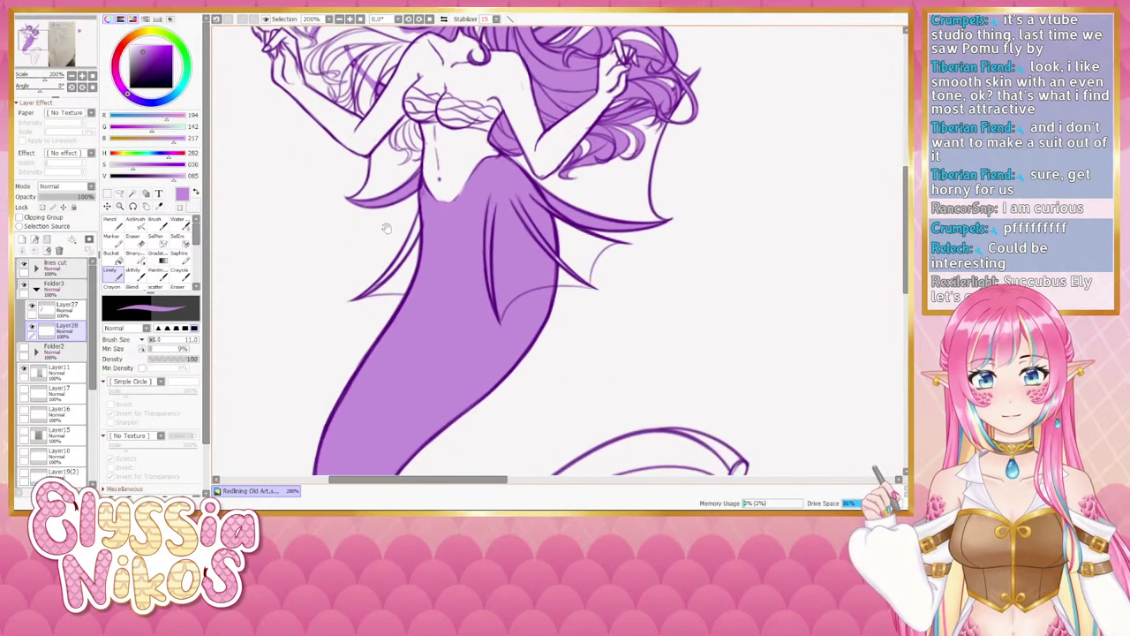
Hide the hair and tail fill layer and fill the left hip fin spine with light purple at brush size 5.
{"action": "left_click", "coordinate": [32, 310]}
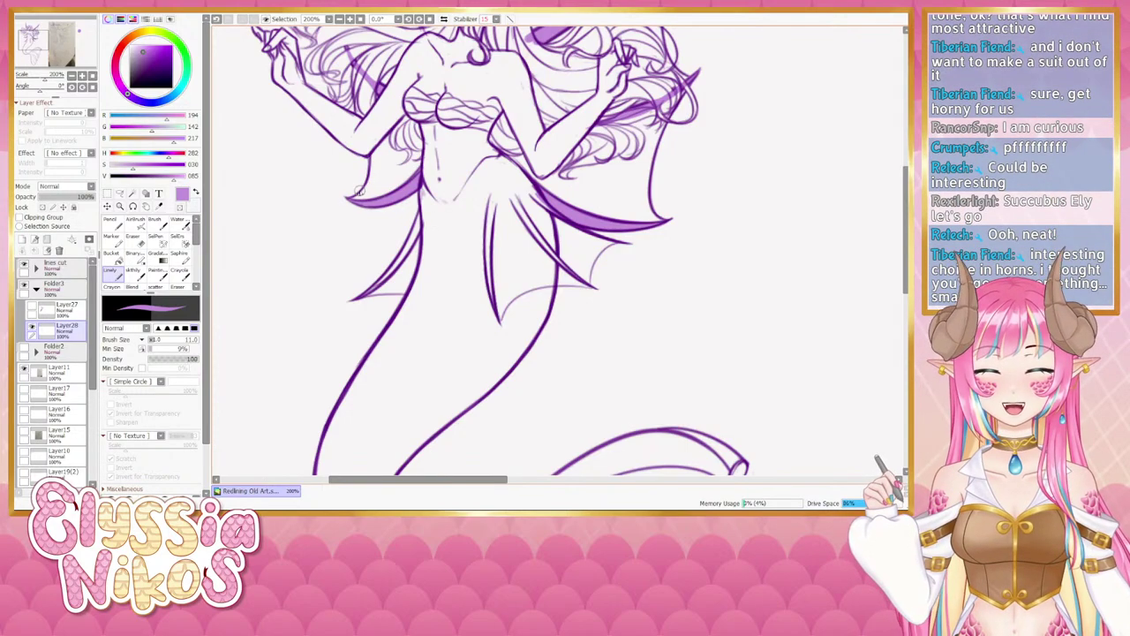
{"action": "mouse_move", "coordinate": [371, 241]}
{"action": "left_mouse_down"}
{"action": "mouse_move", "coordinate": [334, 234]}
{"action": "mouse_move", "coordinate": [316, 382]}
{"action": "mouse_move", "coordinate": [329, 429]}
{"action": "mouse_move", "coordinate": [372, 455]}
{"action": "mouse_move", "coordinate": [371, 205]}
{"action": "mouse_move", "coordinate": [333, 239]}
{"action": "left_mouse_up"}
{"action": "scroll", "coordinate": [380, 219], "scroll_direction": "down", "scroll_amount": 5}
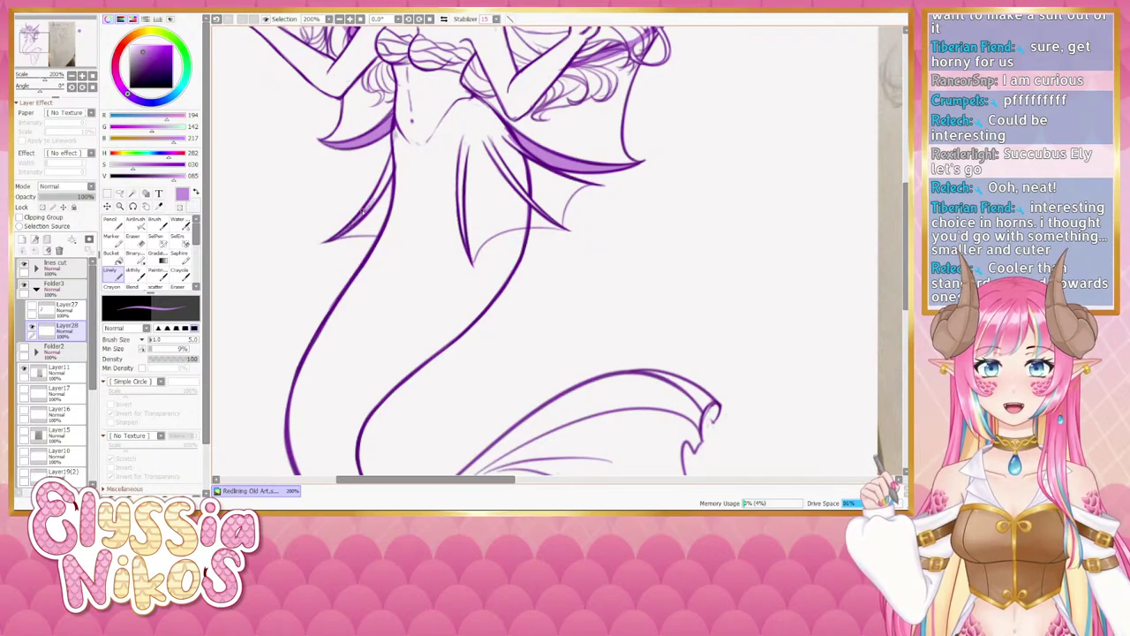
{"action": "mouse_move", "coordinate": [386, 184]}
{"action": "left_mouse_down"}
{"action": "mouse_move", "coordinate": [362, 215]}
{"action": "mouse_move", "coordinate": [395, 151]}
{"action": "mouse_move", "coordinate": [372, 204]}
{"action": "left_mouse_up"}
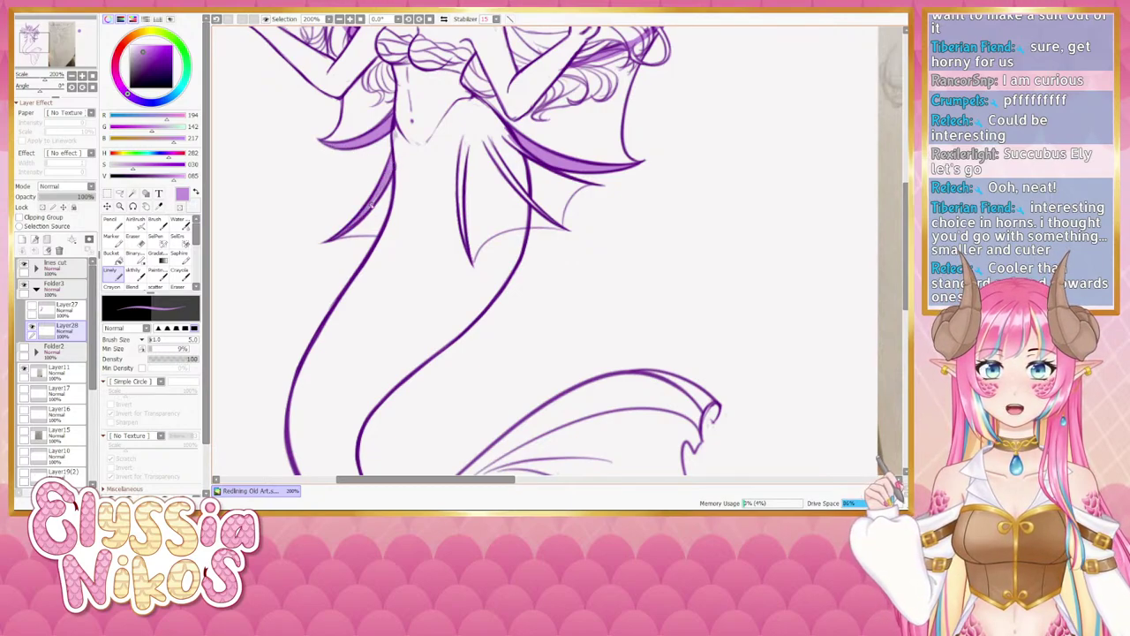
Fill the right hip fin spine with light purple at brush size 5.
{"action": "left_click_drag", "start_coordinate": [451, 199], "coordinate": [341, 219]}
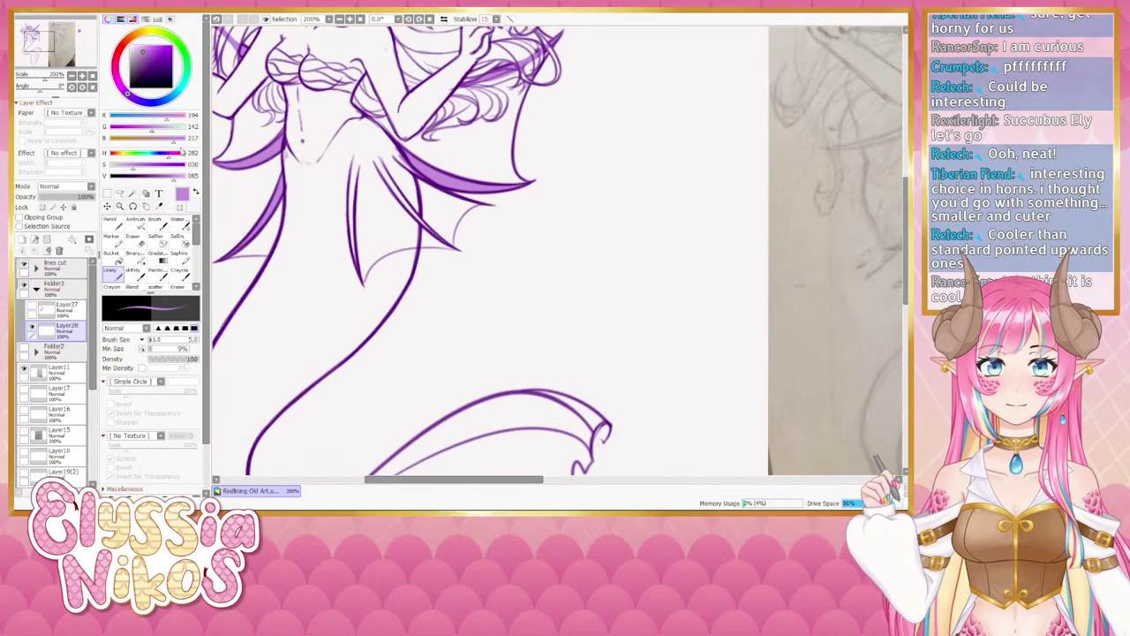
{"action": "left_click_drag", "start_coordinate": [40, 88], "coordinate": [47, 88]}
{"action": "left_click_drag", "start_coordinate": [464, 114], "coordinate": [272, 224]}
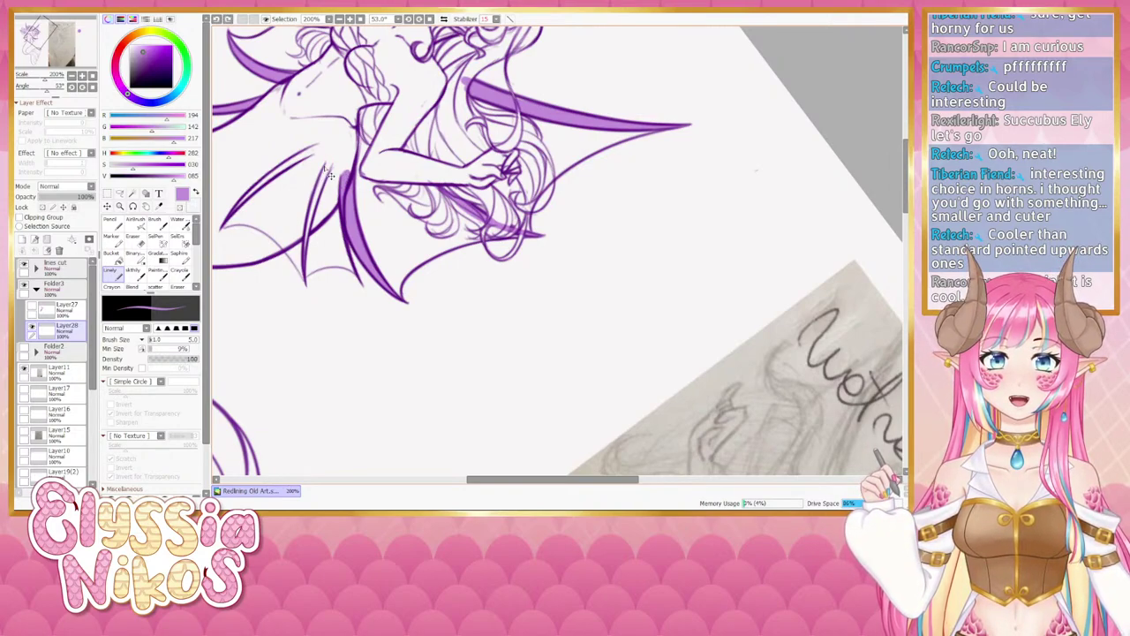
{"action": "left_click_drag", "start_coordinate": [331, 163], "coordinate": [303, 263]}
{"action": "left_click", "coordinate": [91, 86]}
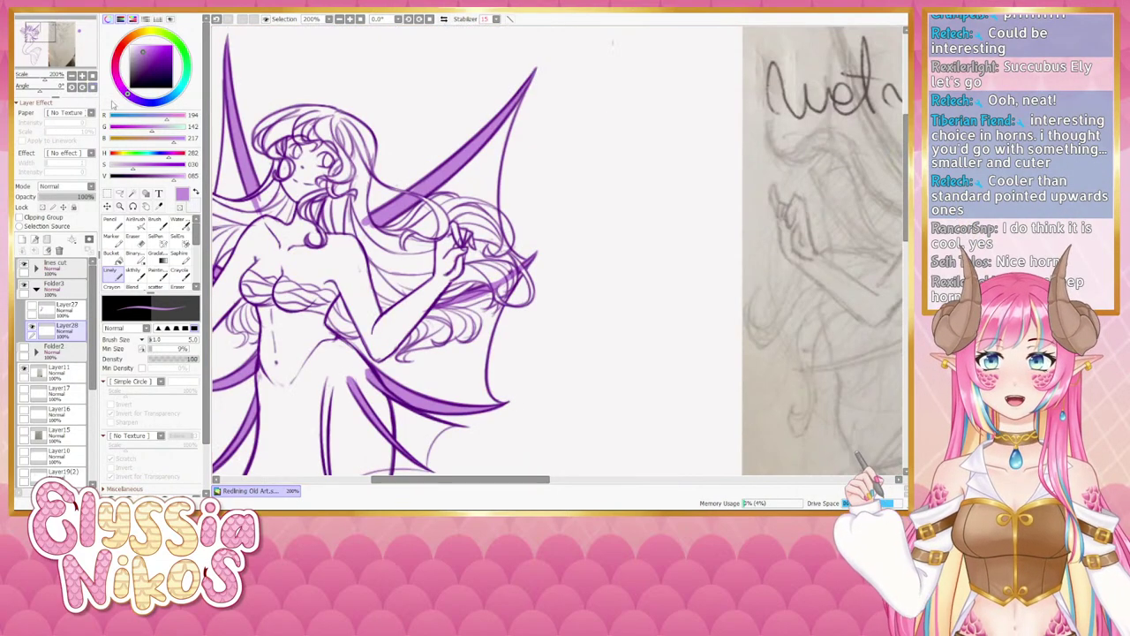
Fill the front hip fin spine with light purple at brush size 5 and show the hair and tail fill layer again.
{"action": "mouse_move", "coordinate": [313, 335]}
{"action": "left_mouse_down"}
{"action": "mouse_move", "coordinate": [353, 246]}
{"action": "mouse_move", "coordinate": [329, 142]}
{"action": "left_mouse_up"}
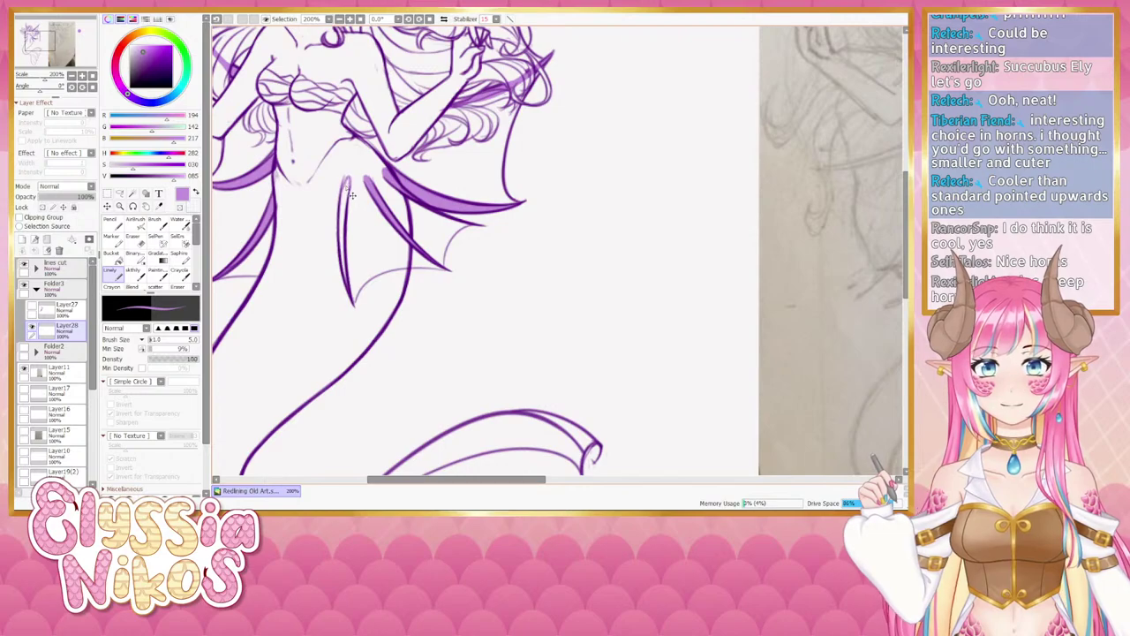
{"action": "key", "text": "ctrl+z"}
{"action": "mouse_move", "coordinate": [350, 177]}
{"action": "left_mouse_down"}
{"action": "mouse_move", "coordinate": [339, 219]}
{"action": "mouse_move", "coordinate": [345, 187]}
{"action": "mouse_move", "coordinate": [347, 290]}
{"action": "left_mouse_up"}
{"action": "scroll", "coordinate": [346, 287], "scroll_direction": "up", "scroll_amount": 2}
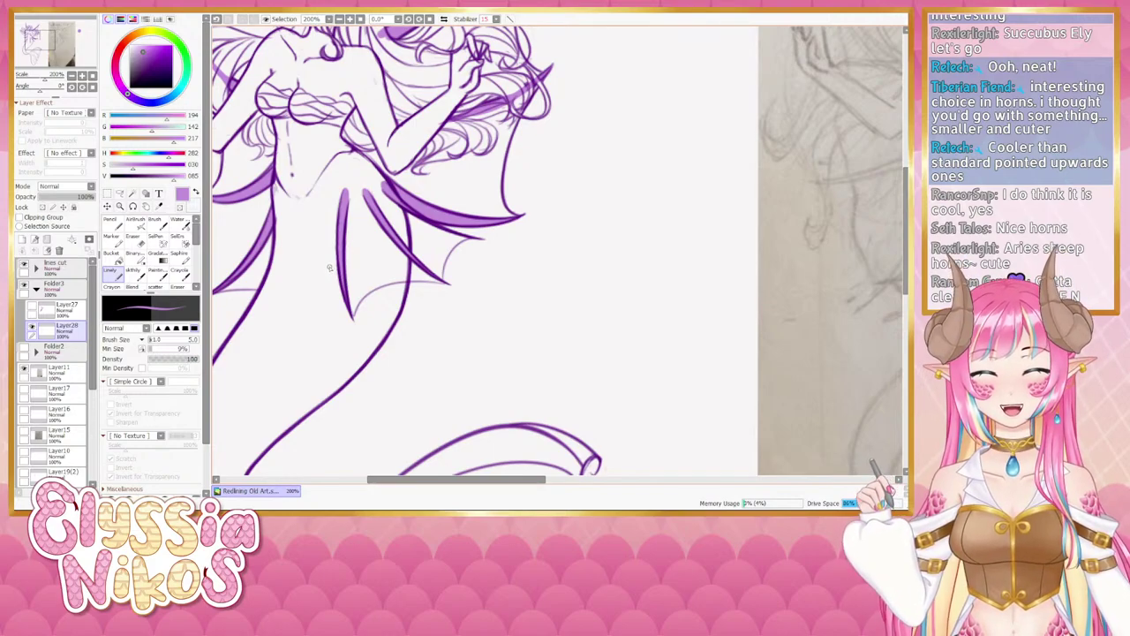
{"action": "mouse_move", "coordinate": [353, 197]}
{"action": "left_mouse_down"}
{"action": "mouse_move", "coordinate": [370, 180]}
{"action": "mouse_move", "coordinate": [356, 234]}
{"action": "mouse_move", "coordinate": [383, 206]}
{"action": "mouse_move", "coordinate": [335, 227]}
{"action": "mouse_move", "coordinate": [336, 313]}
{"action": "mouse_move", "coordinate": [485, 291]}
{"action": "left_mouse_up"}
{"action": "left_click", "coordinate": [33, 308]}
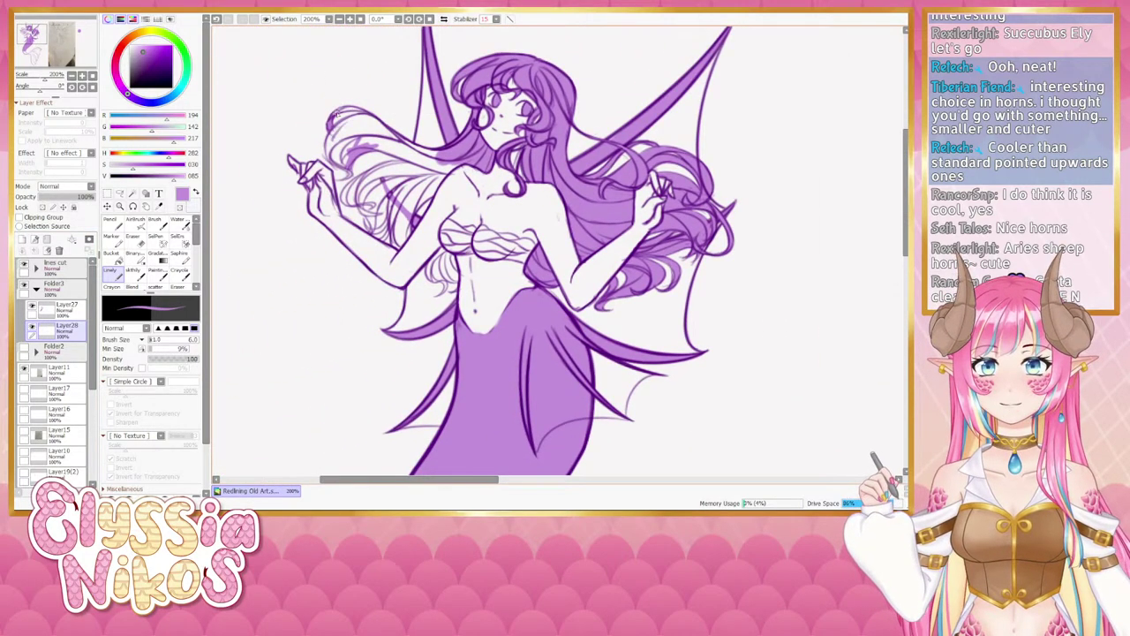
Outline the upper hair lock beside the raised left hand with light purple, using brush sizes 6 and 9.
{"action": "left_click_drag", "start_coordinate": [340, 109], "coordinate": [359, 111]}
{"action": "key", "text": "ctrl+z"}
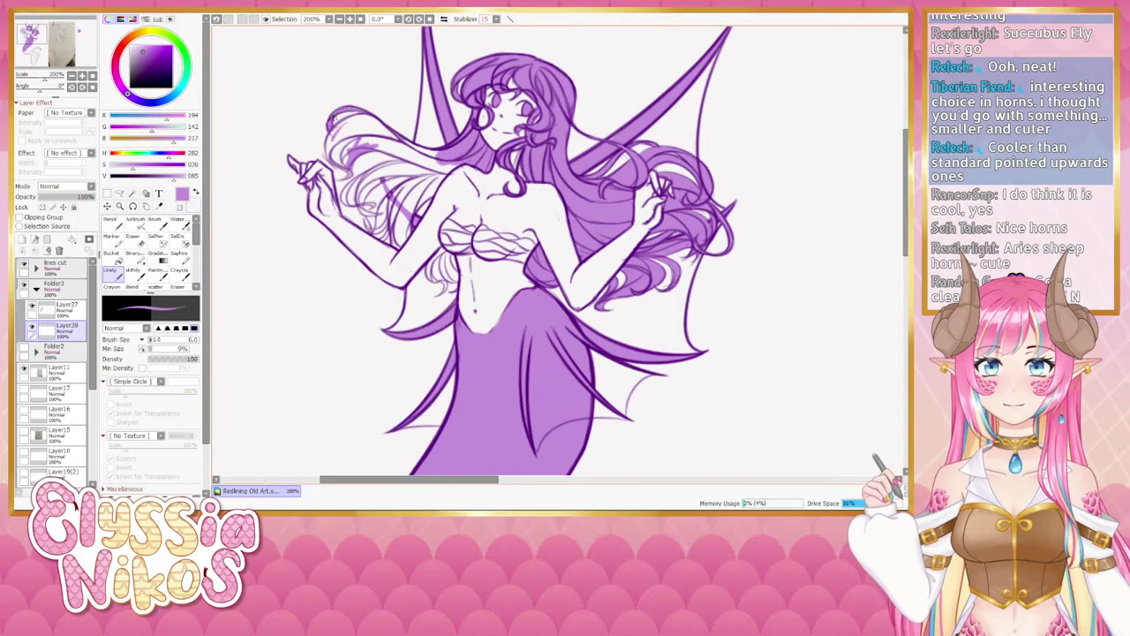
{"action": "left_click_drag", "start_coordinate": [39, 90], "coordinate": [30, 91]}
{"action": "left_click_drag", "start_coordinate": [315, 278], "coordinate": [309, 91]}
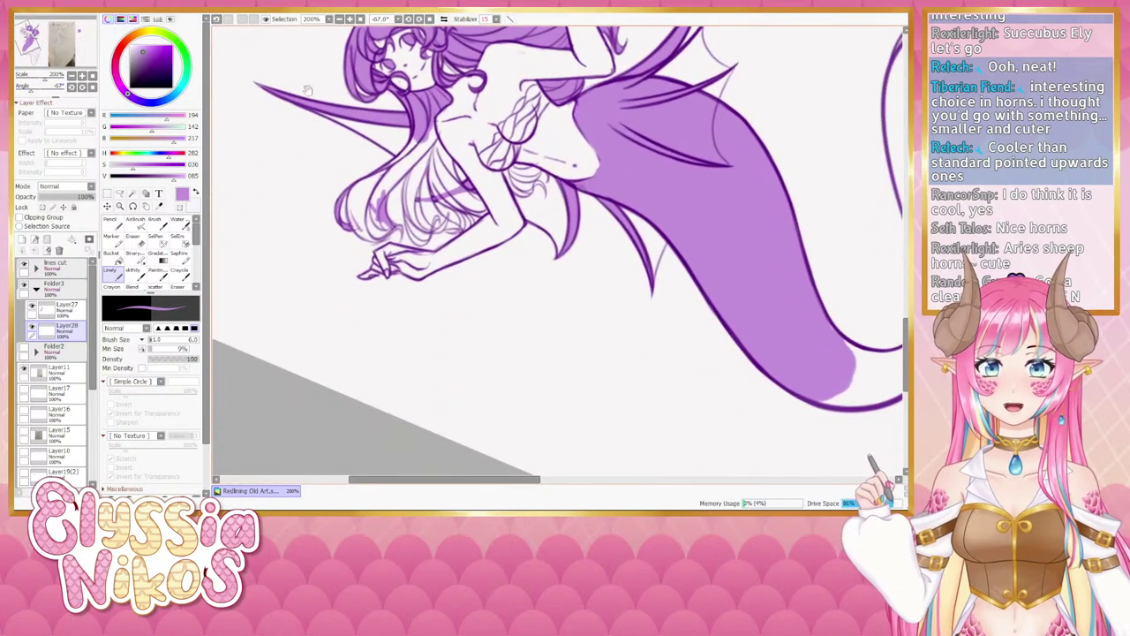
{"action": "left_click", "coordinate": [386, 172], "text": "ctrl+alt"}
{"action": "mouse_move", "coordinate": [386, 171]}
{"action": "left_mouse_down", "text": "ctrl+alt"}
{"action": "mouse_move", "coordinate": [353, 214]}
{"action": "mouse_move", "coordinate": [357, 190]}
{"action": "mouse_move", "coordinate": [441, 113]}
{"action": "left_mouse_up", "text": "ctrl+alt"}
{"action": "key", "text": "ctrl+z"}
{"action": "key", "text": "ctrl+z"}
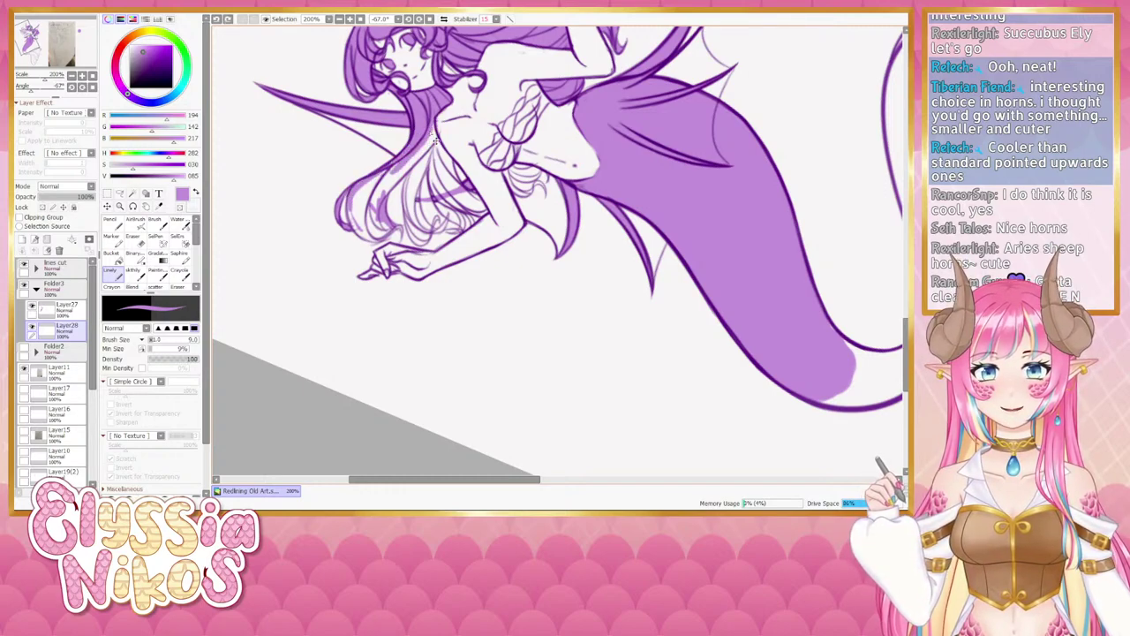
Fill the inside of the upper left hair lock with light purple using larger brush sizes of 22 and 17.
{"action": "mouse_move", "coordinate": [421, 154]}
{"action": "left_mouse_down"}
{"action": "mouse_move", "coordinate": [428, 121]}
{"action": "mouse_move", "coordinate": [431, 146]}
{"action": "mouse_move", "coordinate": [368, 201]}
{"action": "mouse_move", "coordinate": [406, 166]}
{"action": "left_mouse_up"}
{"action": "mouse_move", "coordinate": [369, 193]}
{"action": "left_mouse_down"}
{"action": "mouse_move", "coordinate": [392, 166]}
{"action": "mouse_move", "coordinate": [353, 207]}
{"action": "mouse_move", "coordinate": [369, 221]}
{"action": "mouse_move", "coordinate": [355, 226]}
{"action": "mouse_move", "coordinate": [376, 194]}
{"action": "left_mouse_up"}
{"action": "key", "text": "ctrl+z"}
{"action": "key", "text": "Delete"}
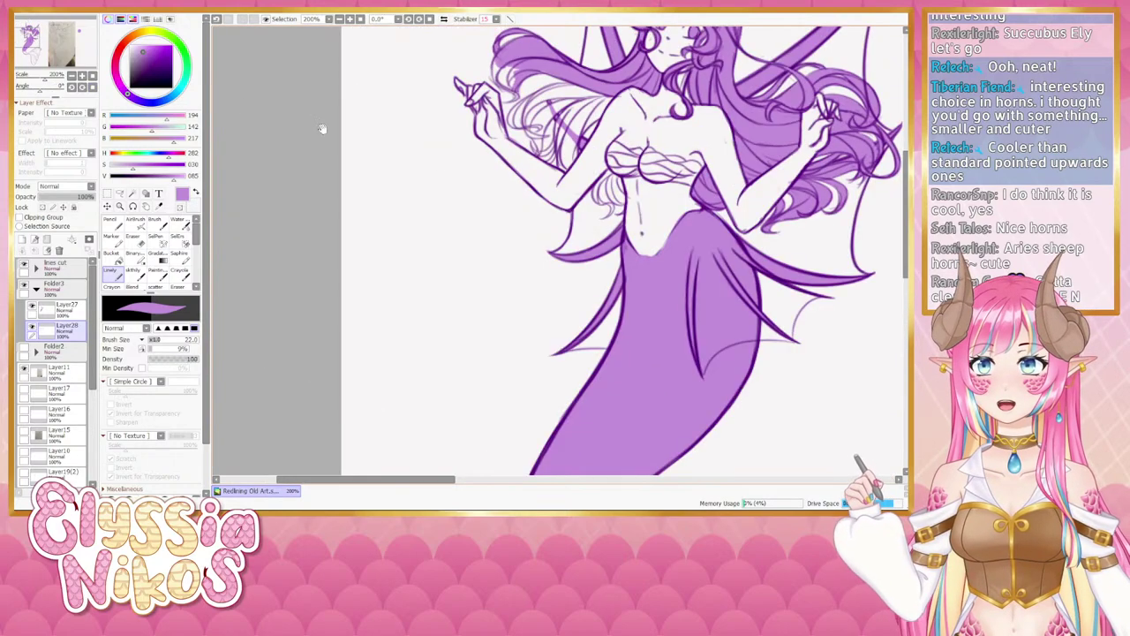
{"action": "mouse_move", "coordinate": [403, 134]}
{"action": "left_mouse_down"}
{"action": "mouse_move", "coordinate": [389, 135]}
{"action": "mouse_move", "coordinate": [384, 172]}
{"action": "mouse_move", "coordinate": [363, 165]}
{"action": "mouse_move", "coordinate": [374, 148]}
{"action": "left_mouse_up"}
{"action": "key", "text": "["}
{"action": "key", "text": "bracketright"}
{"action": "key", "text": "bracketright"}
{"action": "key", "text": "bracketright"}
{"action": "key", "text": "bracketright"}
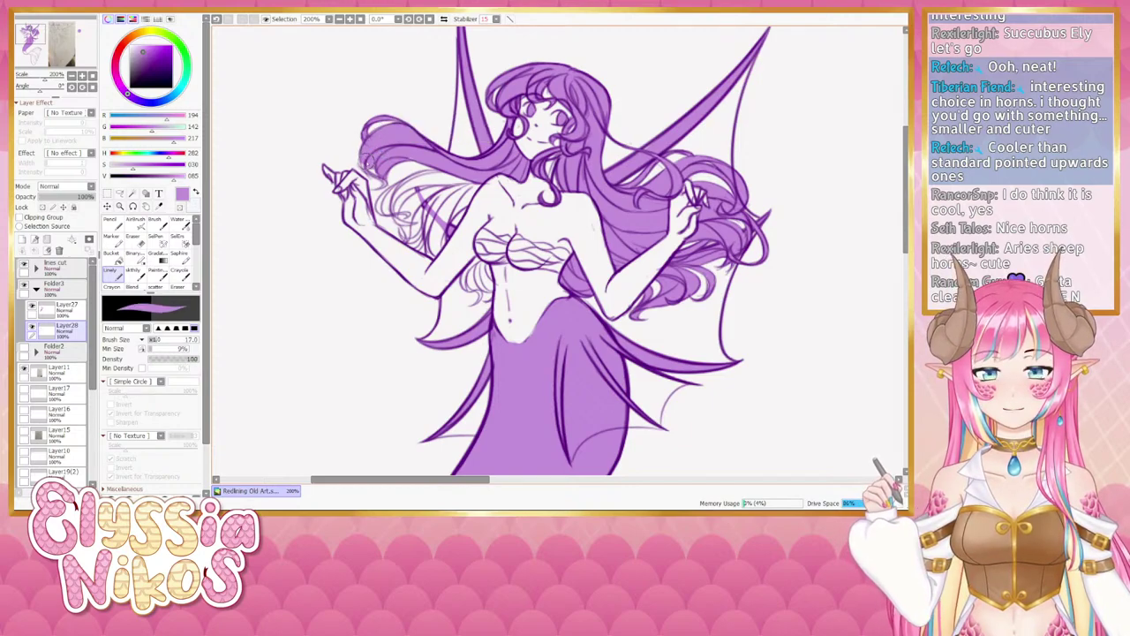
Touch up the curled tip and edges of the upper left hair lock with light purple at brush size 4.
{"action": "key", "text": "bracketleft"}
{"action": "key", "text": "bracketleft"}
{"action": "key", "text": "bracketleft"}
{"action": "key", "text": "bracketleft"}
{"action": "key", "text": "bracketleft"}
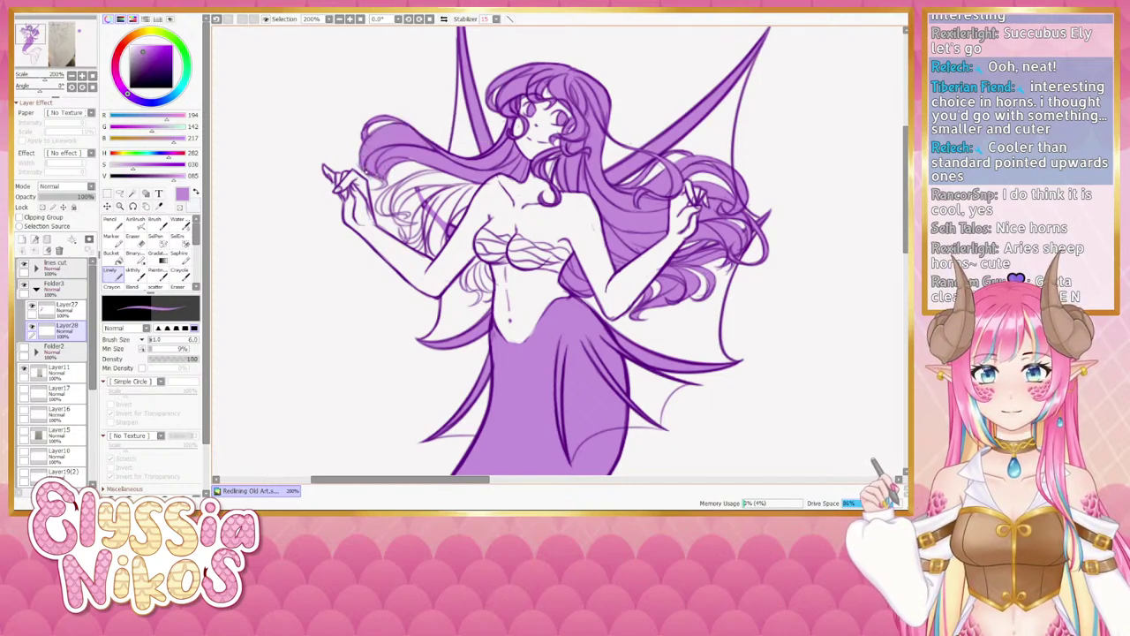
{"action": "key", "text": "bracketleft"}
{"action": "key", "text": "bracketleft"}
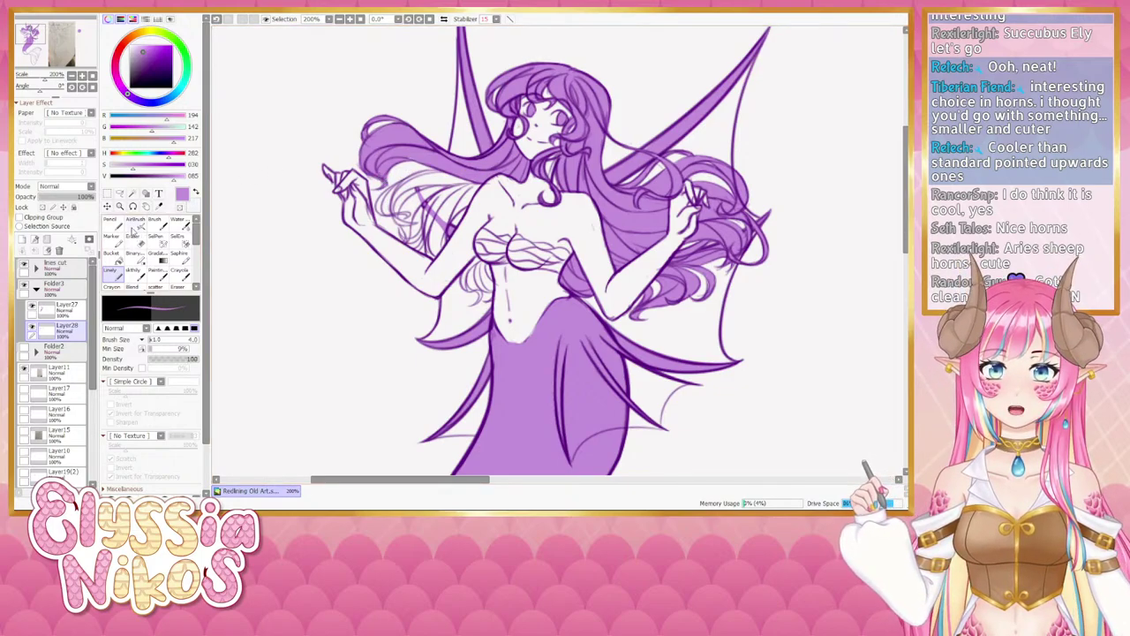
{"action": "left_click", "coordinate": [133, 239]}
{"action": "key", "text": "bracketleft"}
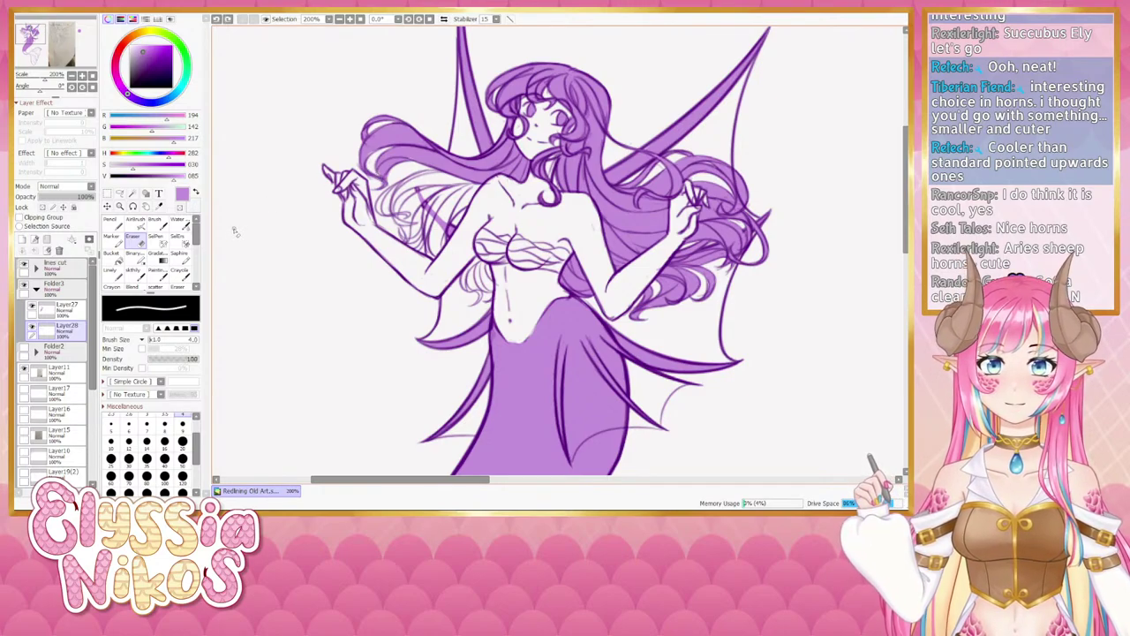
{"action": "left_click", "coordinate": [138, 275]}
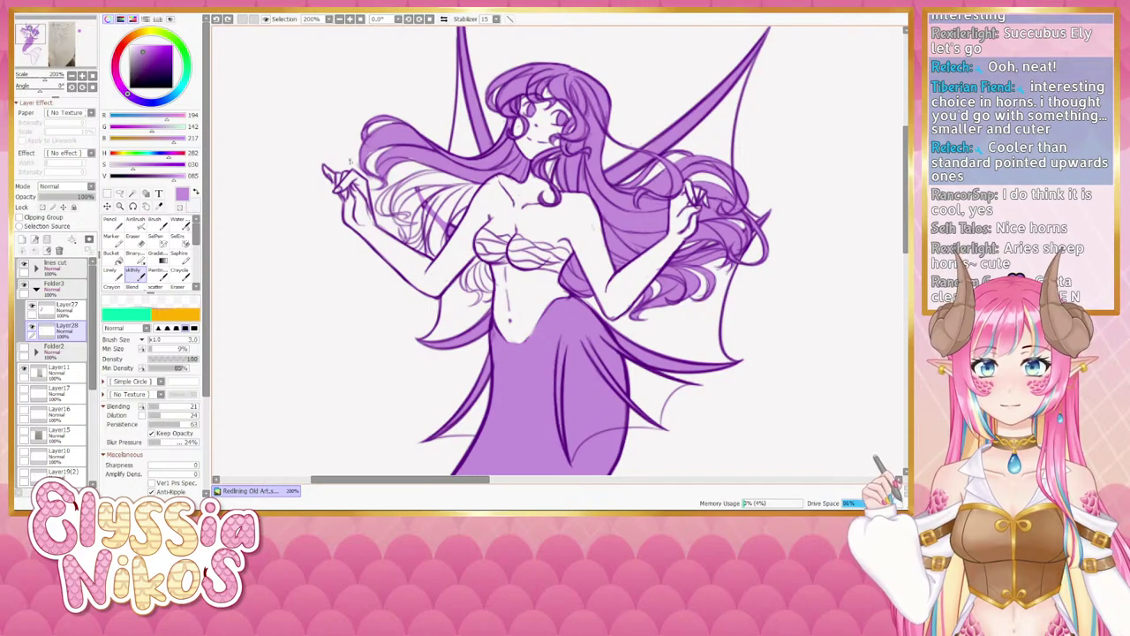
{"action": "left_click", "coordinate": [117, 274]}
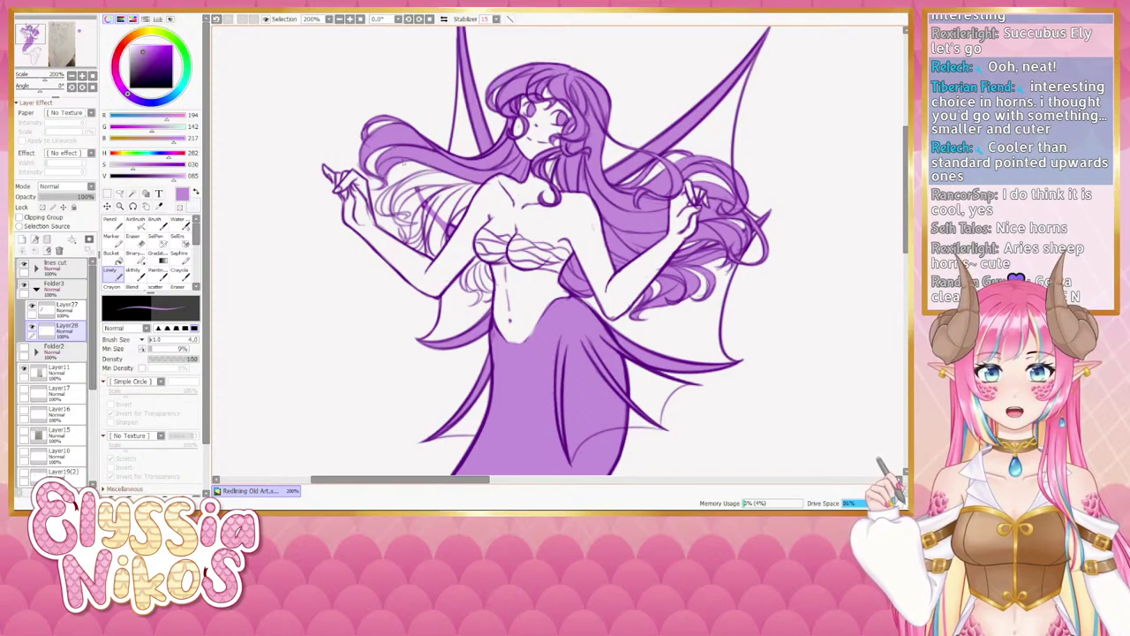
{"action": "mouse_move", "coordinate": [403, 164]}
{"action": "left_mouse_down"}
{"action": "mouse_move", "coordinate": [413, 163]}
{"action": "mouse_move", "coordinate": [386, 179]}
{"action": "mouse_move", "coordinate": [351, 142]}
{"action": "mouse_move", "coordinate": [347, 161]}
{"action": "left_mouse_up"}
{"action": "key", "text": "ctrl+z"}
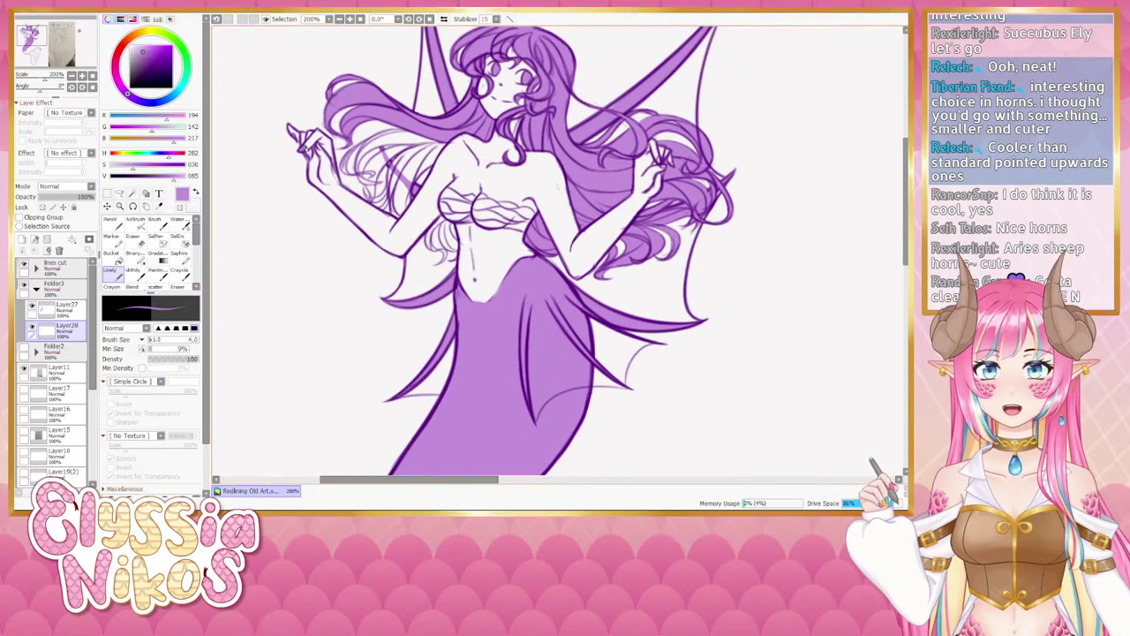
Select Layer23 in the line art folder and set the eraser size to 17.
{"action": "left_click", "coordinate": [36, 265]}
{"action": "left_click", "coordinate": [64, 305]}
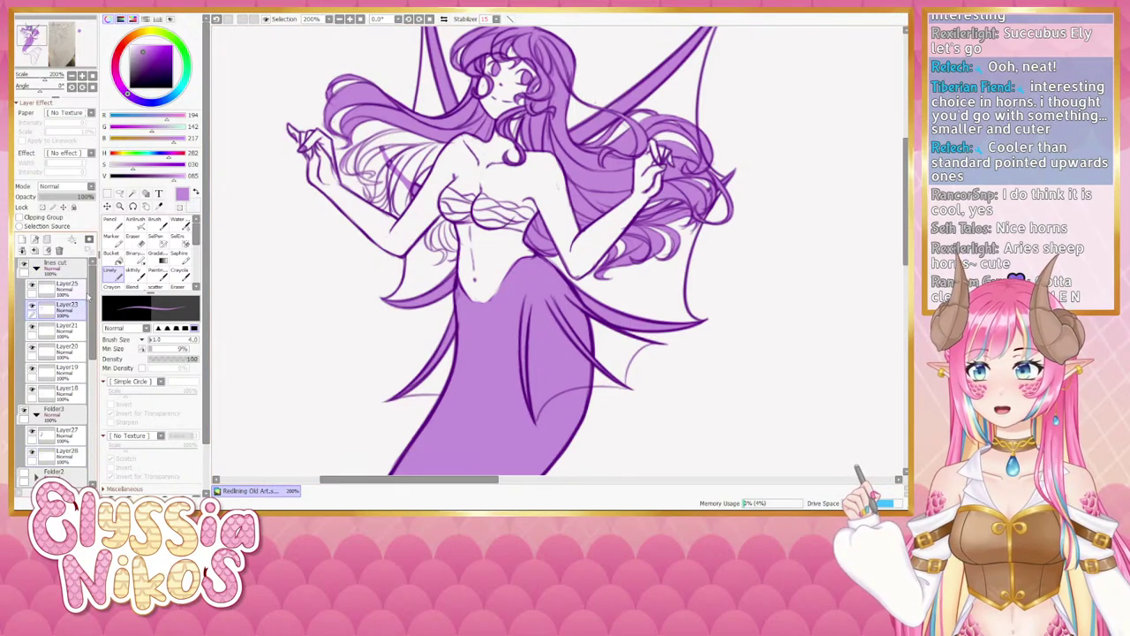
{"action": "left_click", "coordinate": [133, 236]}
{"action": "left_click_drag", "start_coordinate": [292, 140], "coordinate": [304, 140]}
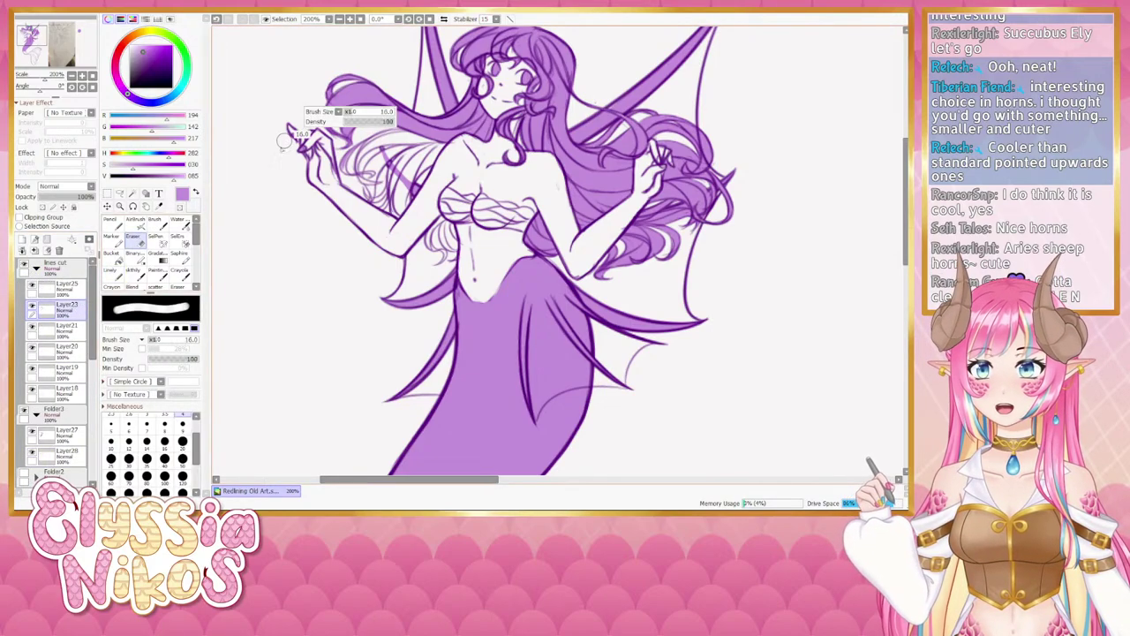
Toggle the visibility of Layer27 and Layer28 to check which layer holds the upper left hair lock's fill.
{"action": "left_click", "coordinate": [36, 267]}
{"action": "left_click", "coordinate": [36, 308]}
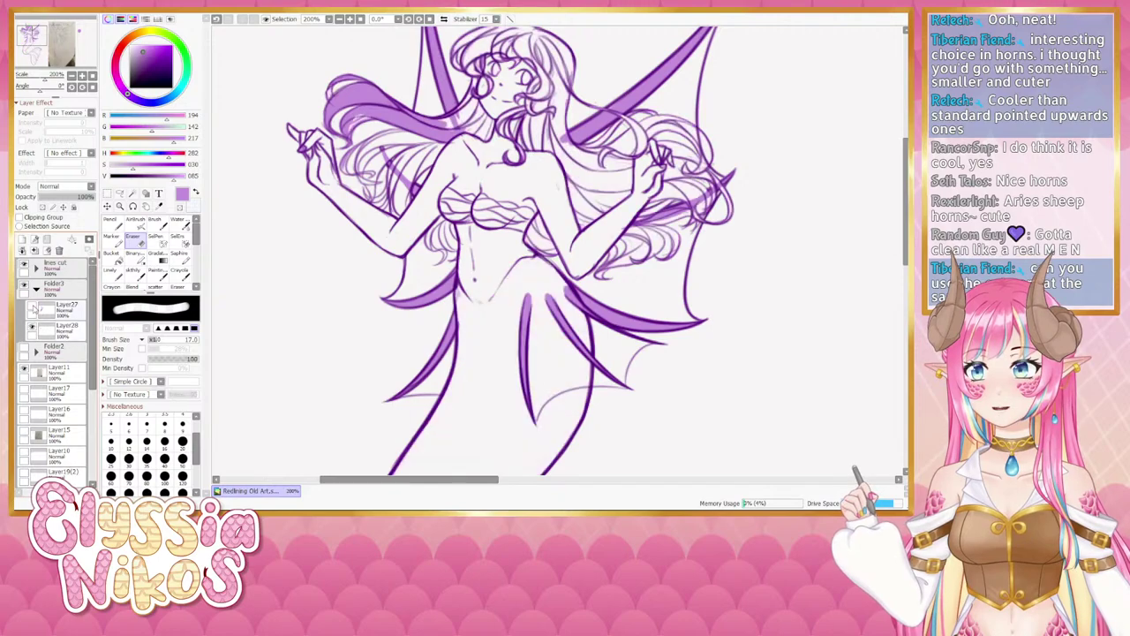
{"action": "left_click", "coordinate": [35, 308]}
{"action": "left_click", "coordinate": [62, 307]}
{"action": "left_click", "coordinate": [134, 272]}
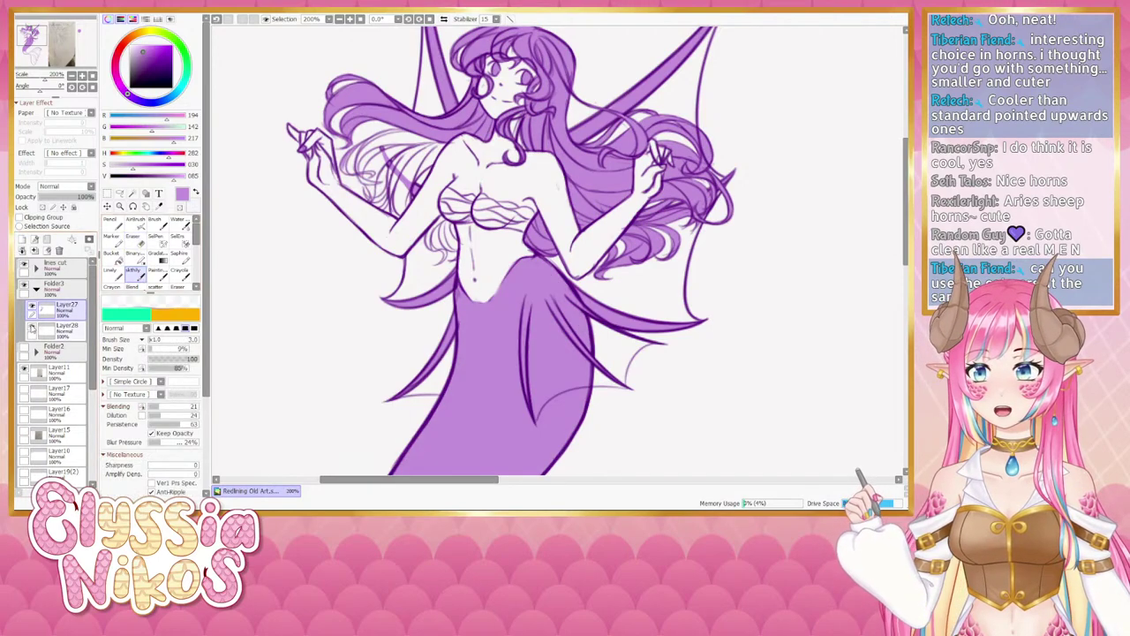
{"action": "left_click", "coordinate": [33, 327]}
{"action": "left_click", "coordinate": [32, 327]}
{"action": "left_click", "coordinate": [59, 334]}
{"action": "left_click", "coordinate": [33, 328]}
{"action": "left_click", "coordinate": [33, 327]}
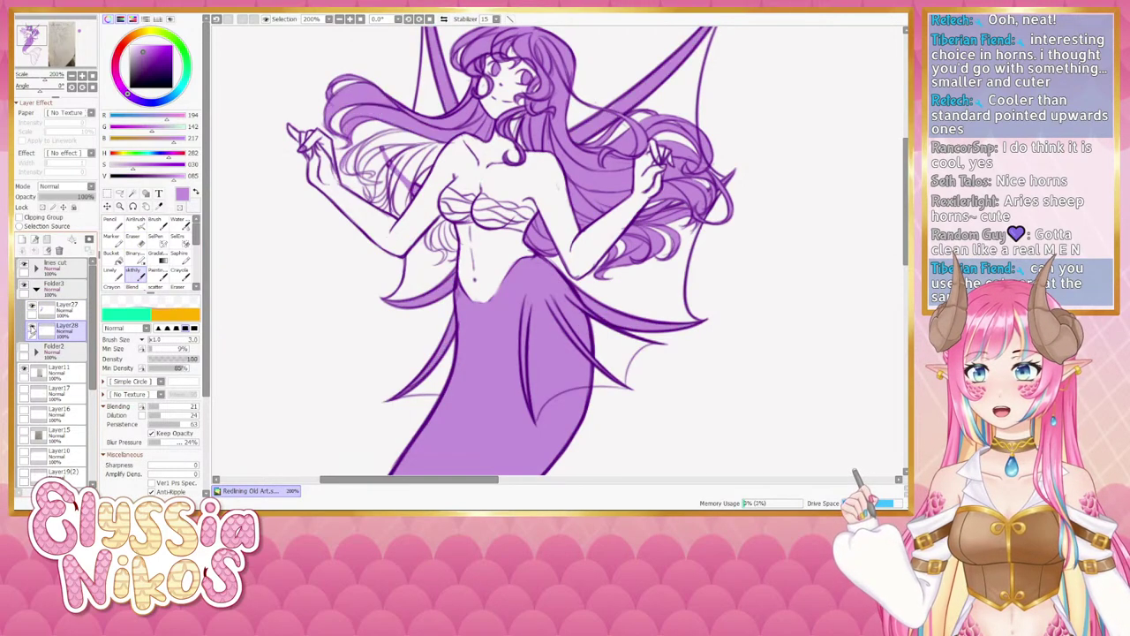
{"action": "left_click", "coordinate": [33, 328]}
{"action": "left_click", "coordinate": [33, 327]}
{"action": "left_click", "coordinate": [33, 328]}
{"action": "left_click", "coordinate": [33, 328]}
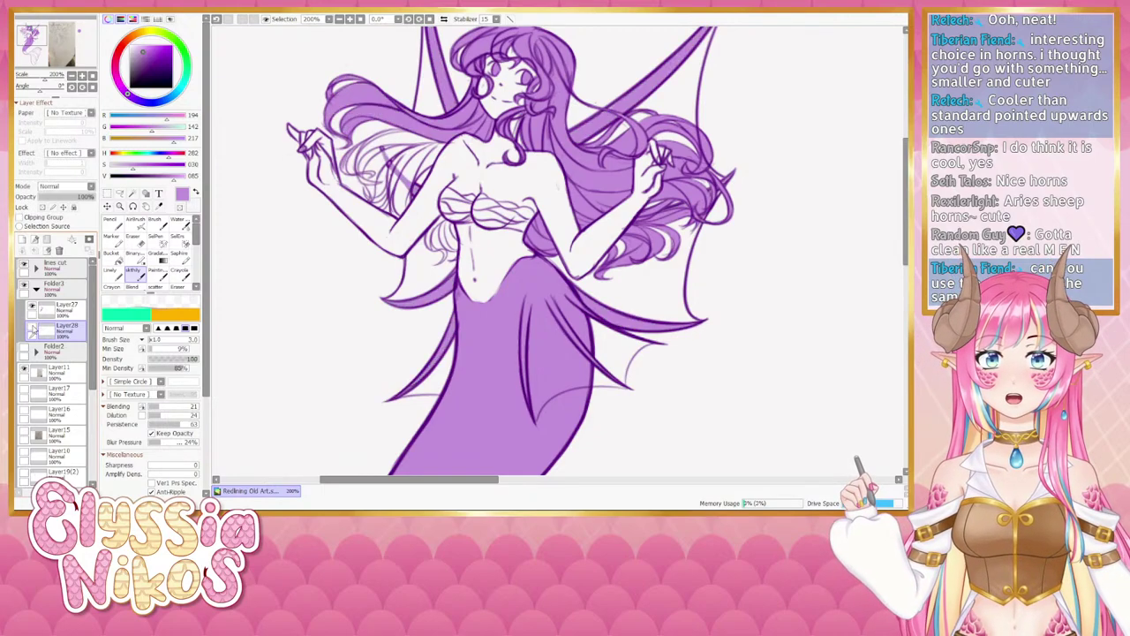
{"action": "left_click", "coordinate": [33, 328]}
{"action": "left_click", "coordinate": [33, 328]}
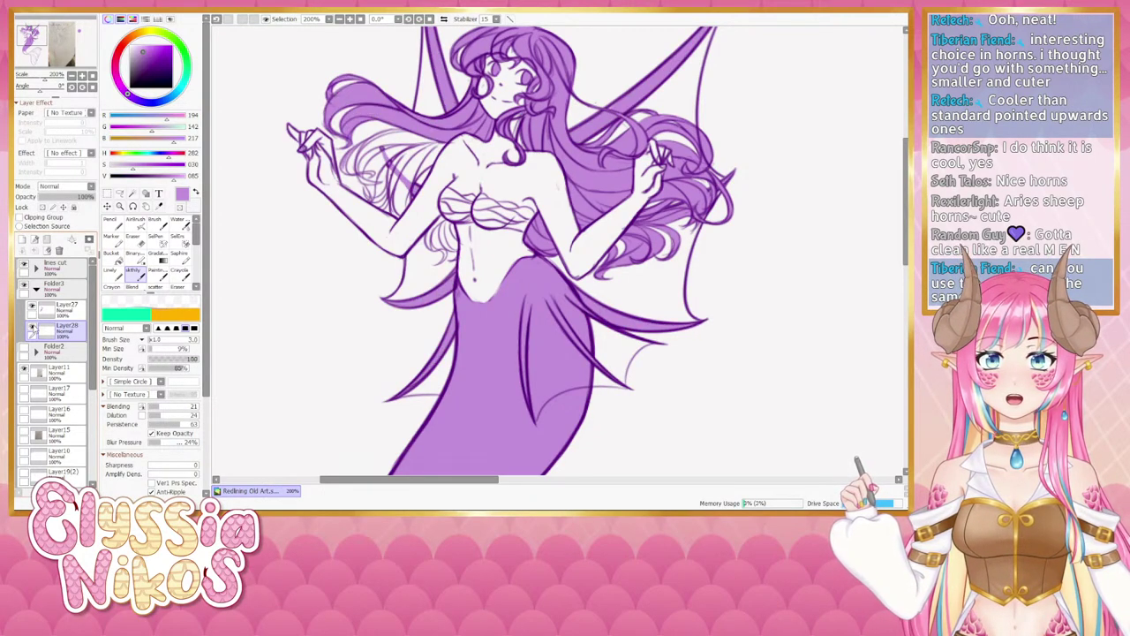
Cut the upper left hair lock's fill out of Layer28 with a freeform selection and paste and merge it into Layer27.
{"action": "left_click", "coordinate": [121, 193]}
{"action": "mouse_move", "coordinate": [415, 112]}
{"action": "left_mouse_down"}
{"action": "mouse_move", "coordinate": [360, 179]}
{"action": "mouse_move", "coordinate": [257, 173]}
{"action": "left_mouse_up"}
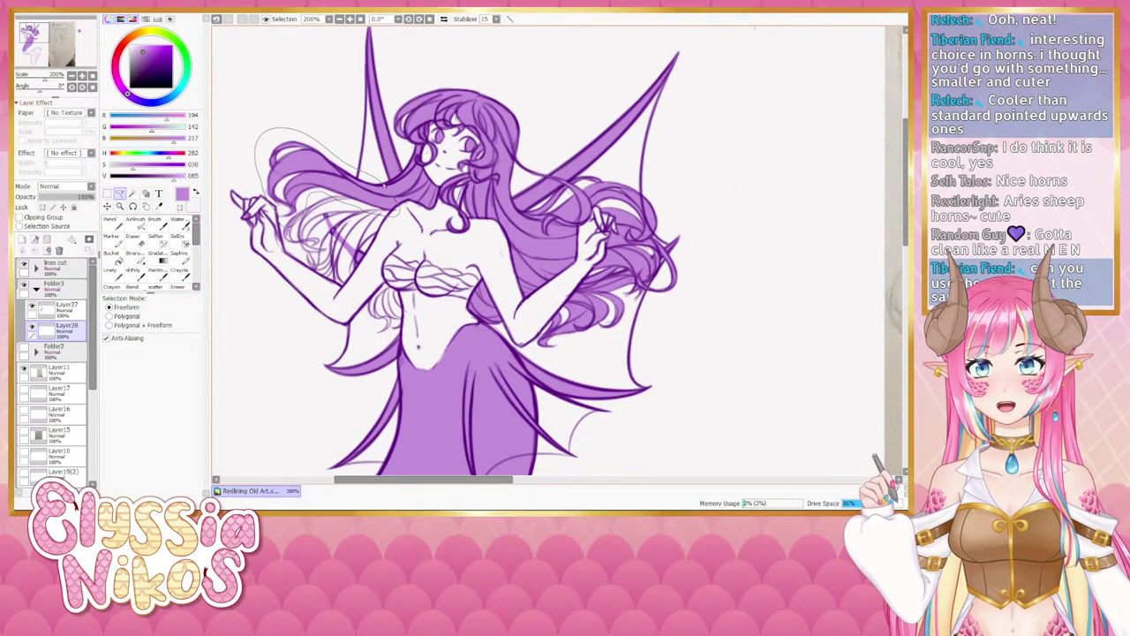
{"action": "left_click_drag", "start_coordinate": [386, 185], "coordinate": [395, 205]}
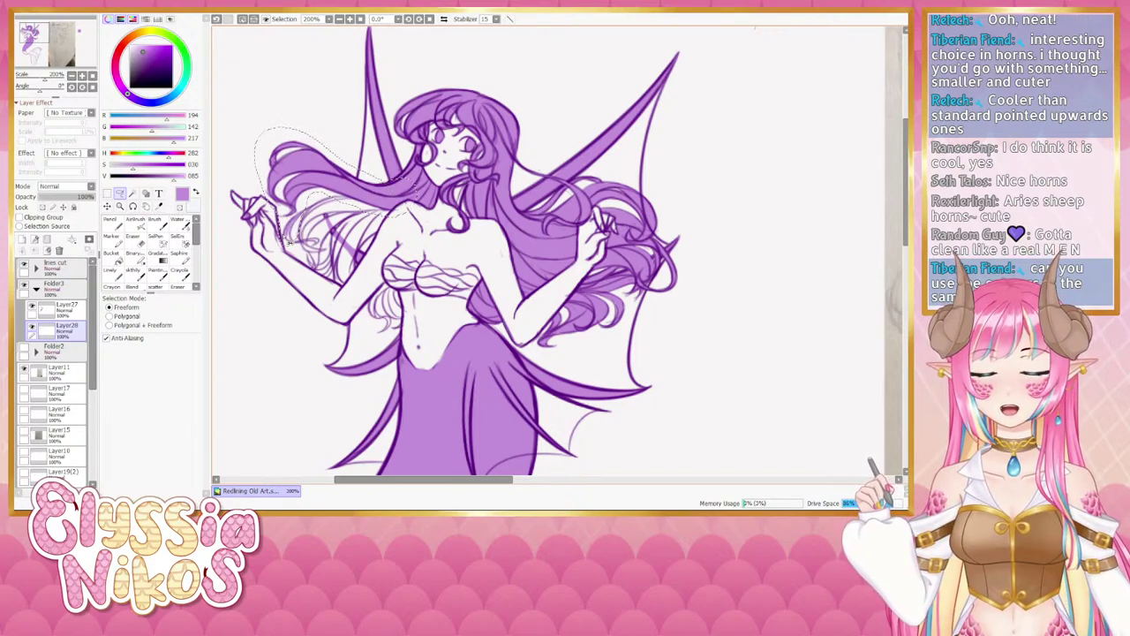
{"action": "key", "text": "ctrl+d"}
{"action": "left_click", "coordinate": [72, 314]}
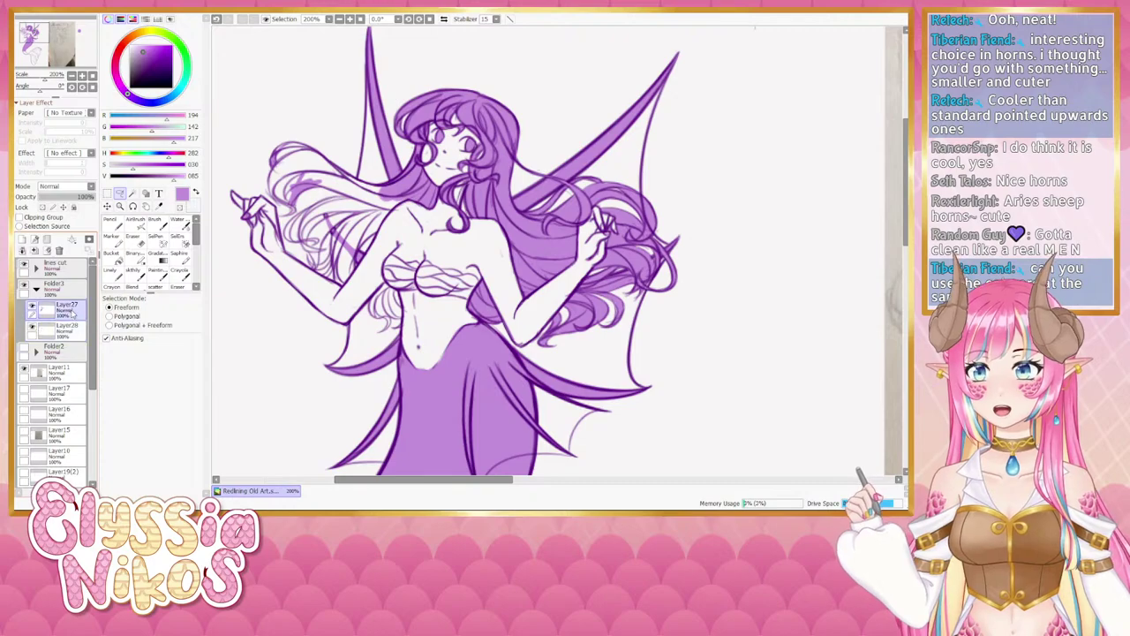
{"action": "key", "text": "ctrl+v"}
{"action": "key", "text": "ctrl+e"}
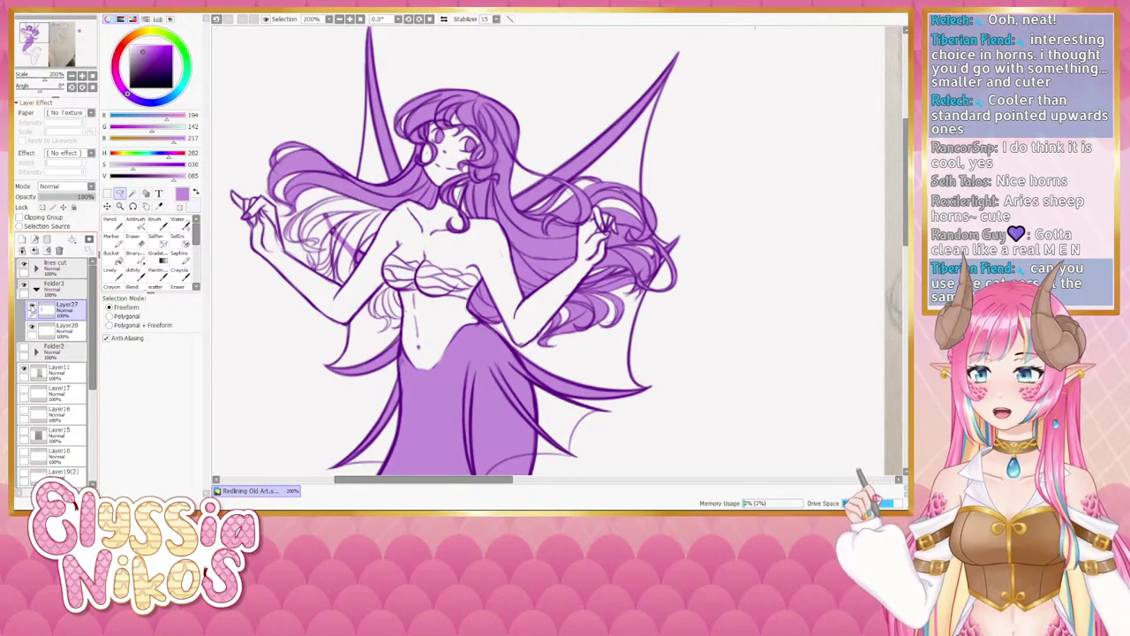
{"action": "left_click", "coordinate": [31, 310]}
{"action": "left_click", "coordinate": [32, 310]}
{"action": "left_click", "coordinate": [32, 310]}
{"action": "left_click", "coordinate": [31, 310]}
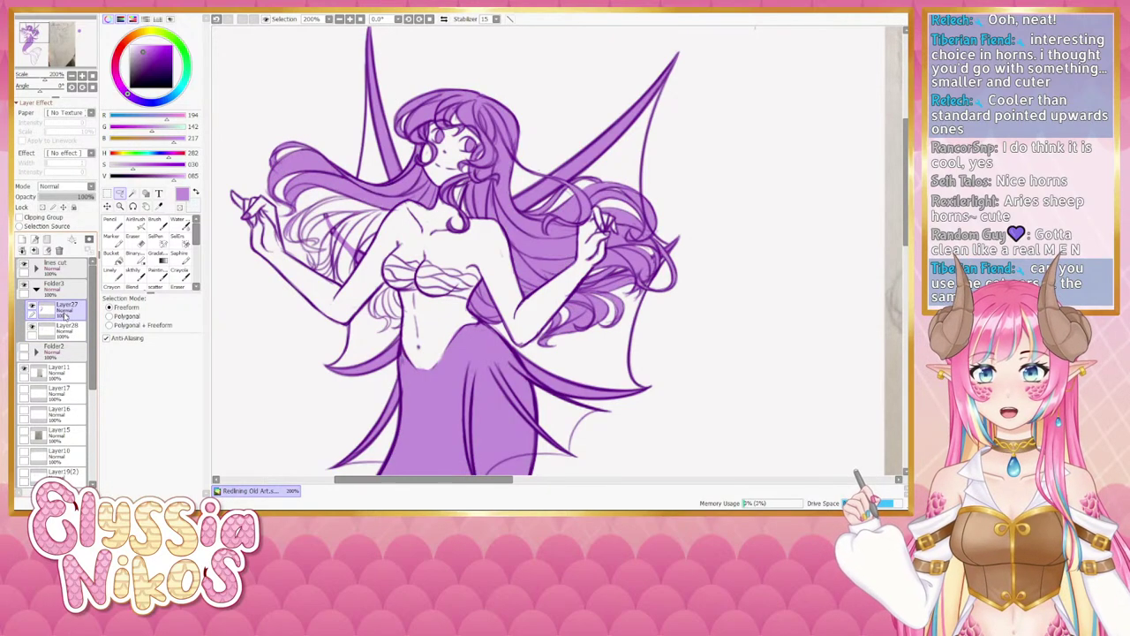
Fill the outer strands of the lower left hair section with light purple on Layer27 at brush size 6.
{"action": "left_click", "coordinate": [134, 236]}
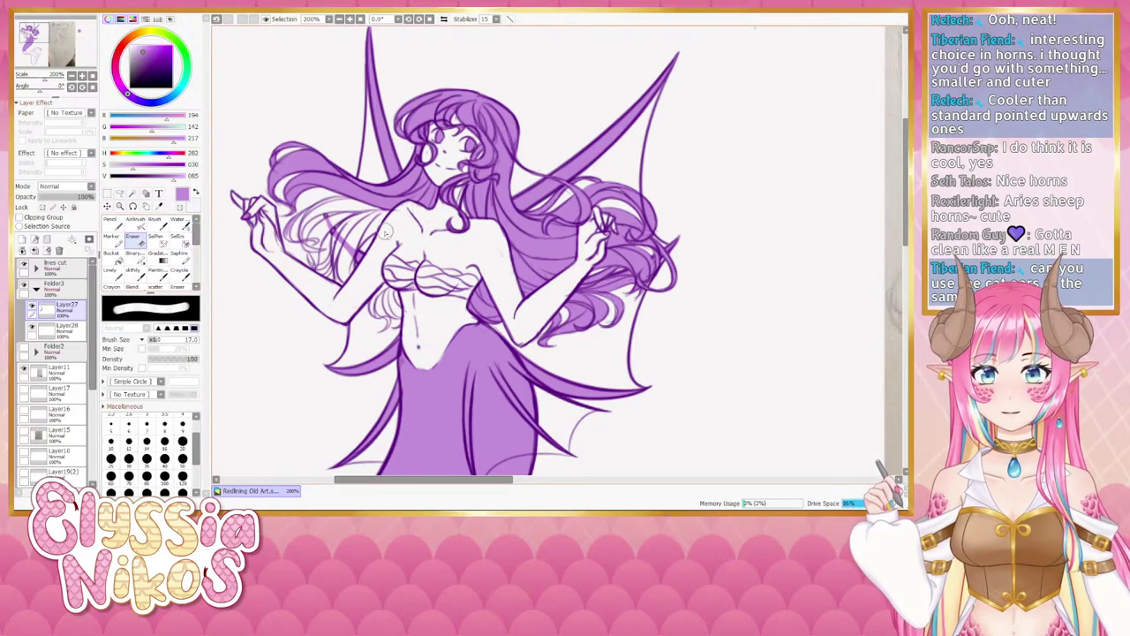
{"action": "left_click", "coordinate": [112, 270]}
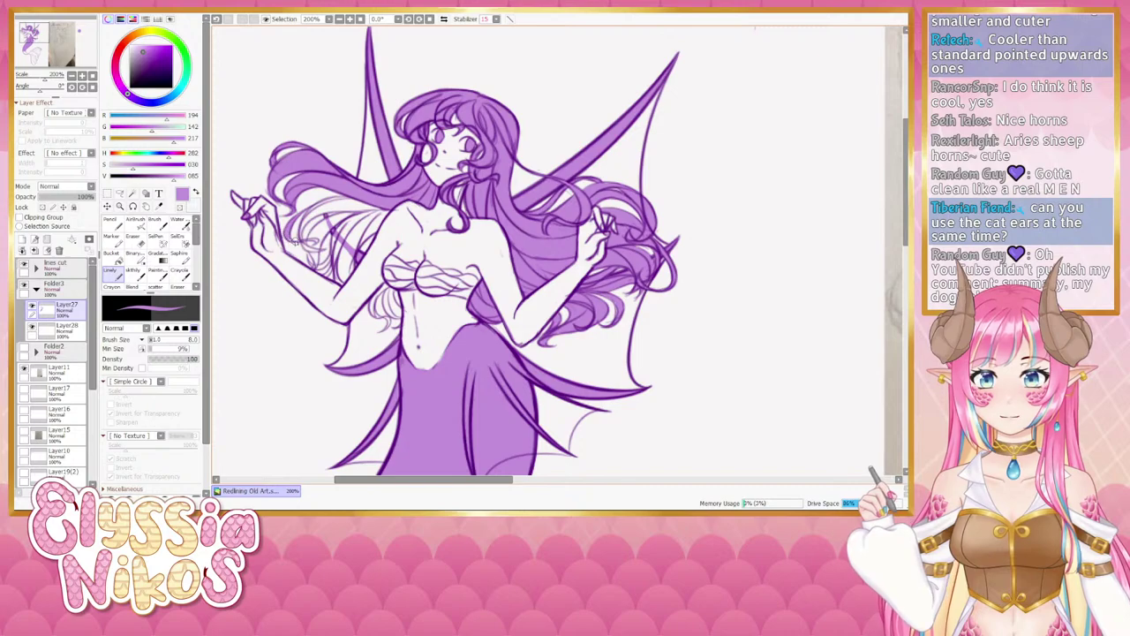
{"action": "key", "text": "ctrl+z"}
{"action": "mouse_move", "coordinate": [308, 217]}
{"action": "left_mouse_down"}
{"action": "mouse_move", "coordinate": [311, 235]}
{"action": "mouse_move", "coordinate": [316, 209]}
{"action": "mouse_move", "coordinate": [355, 197]}
{"action": "left_mouse_up"}
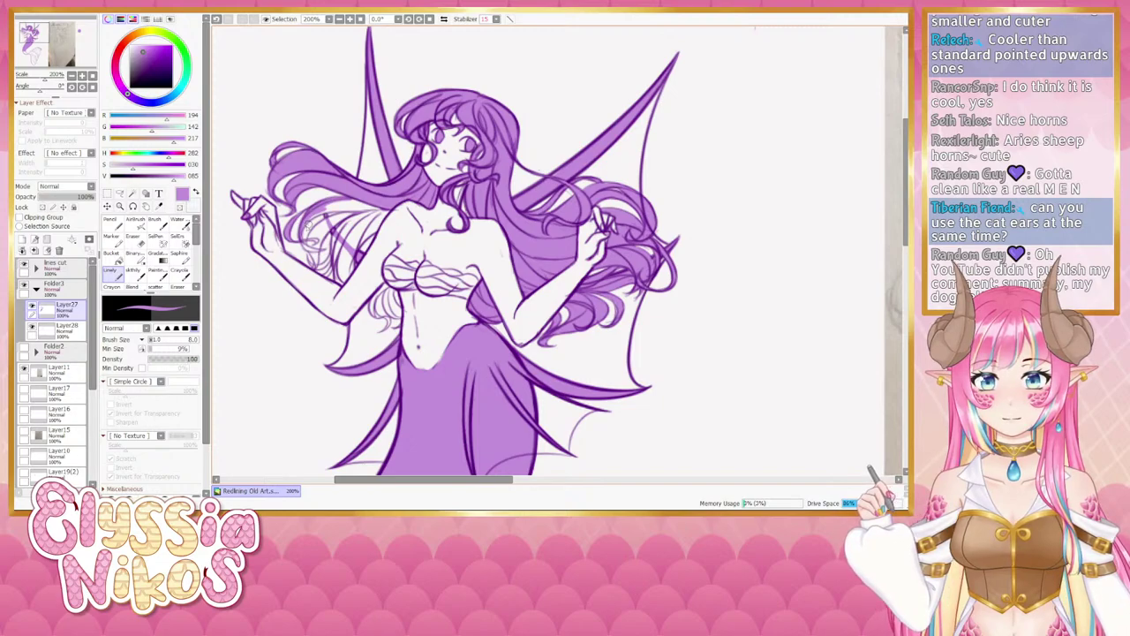
{"action": "mouse_move", "coordinate": [315, 215]}
{"action": "left_mouse_down"}
{"action": "mouse_move", "coordinate": [373, 201]}
{"action": "mouse_move", "coordinate": [361, 199]}
{"action": "mouse_move", "coordinate": [376, 208]}
{"action": "mouse_move", "coordinate": [372, 230]}
{"action": "mouse_move", "coordinate": [386, 206]}
{"action": "left_mouse_up"}
{"action": "key", "text": "bracketright"}
{"action": "key", "text": "bracketleft"}
{"action": "key", "text": "bracketleft"}
{"action": "key", "text": "bracketleft"}
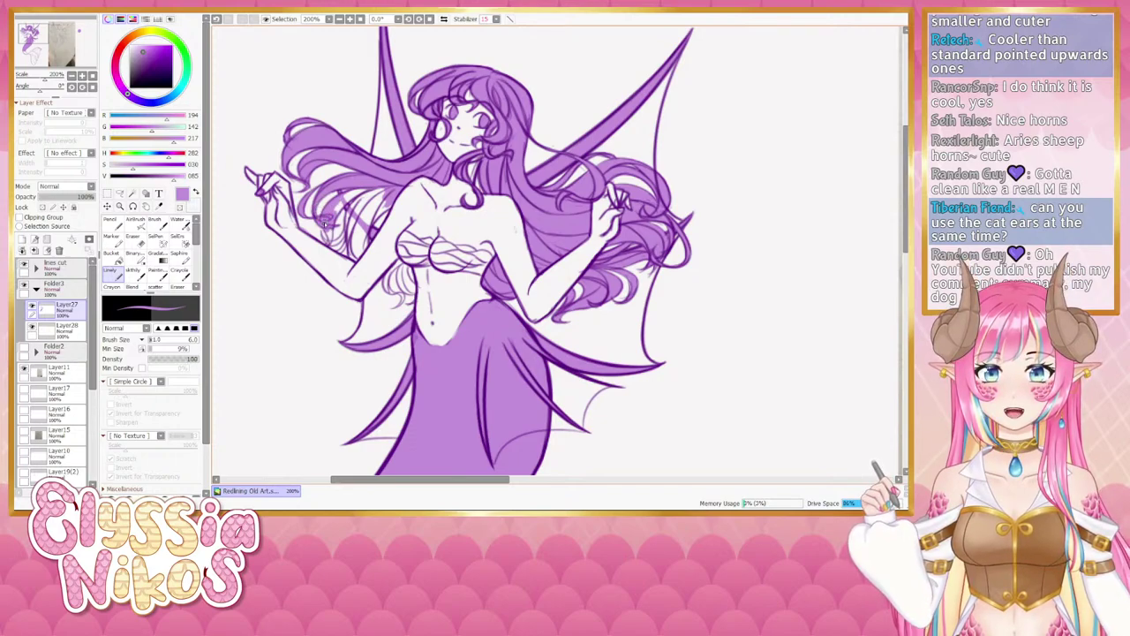
Fill the middle strands of the lower left hair section behind the arm with light purple.
{"action": "mouse_move", "coordinate": [329, 217]}
{"action": "left_mouse_down"}
{"action": "mouse_move", "coordinate": [350, 192]}
{"action": "mouse_move", "coordinate": [330, 221]}
{"action": "mouse_move", "coordinate": [379, 184]}
{"action": "left_mouse_up"}
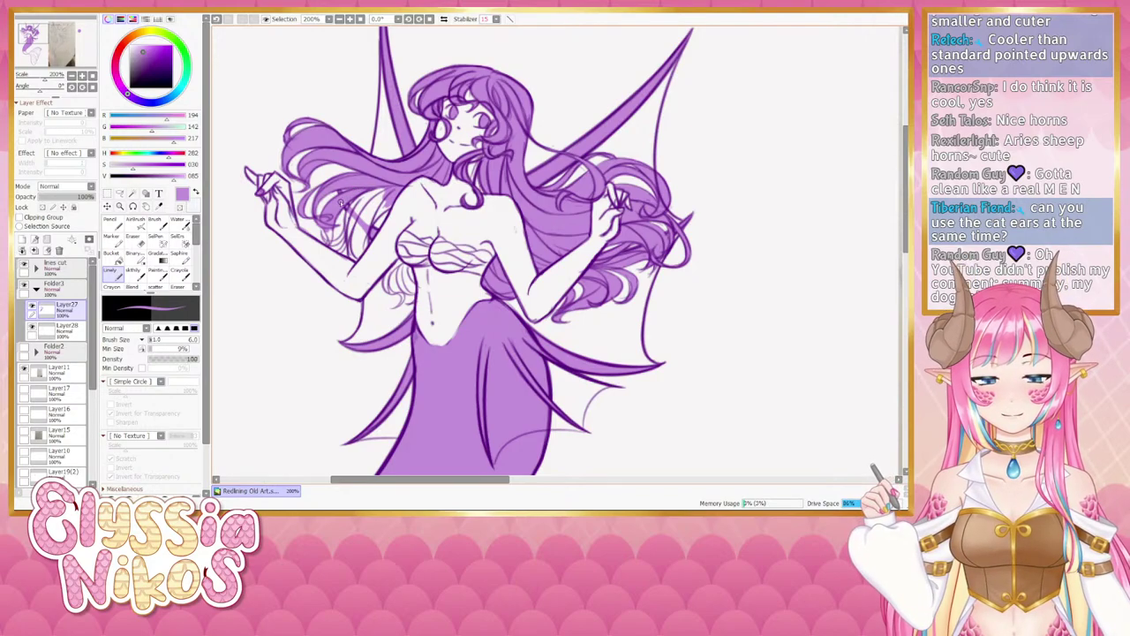
{"action": "scroll", "coordinate": [349, 185], "scroll_direction": "down", "scroll_amount": 2}
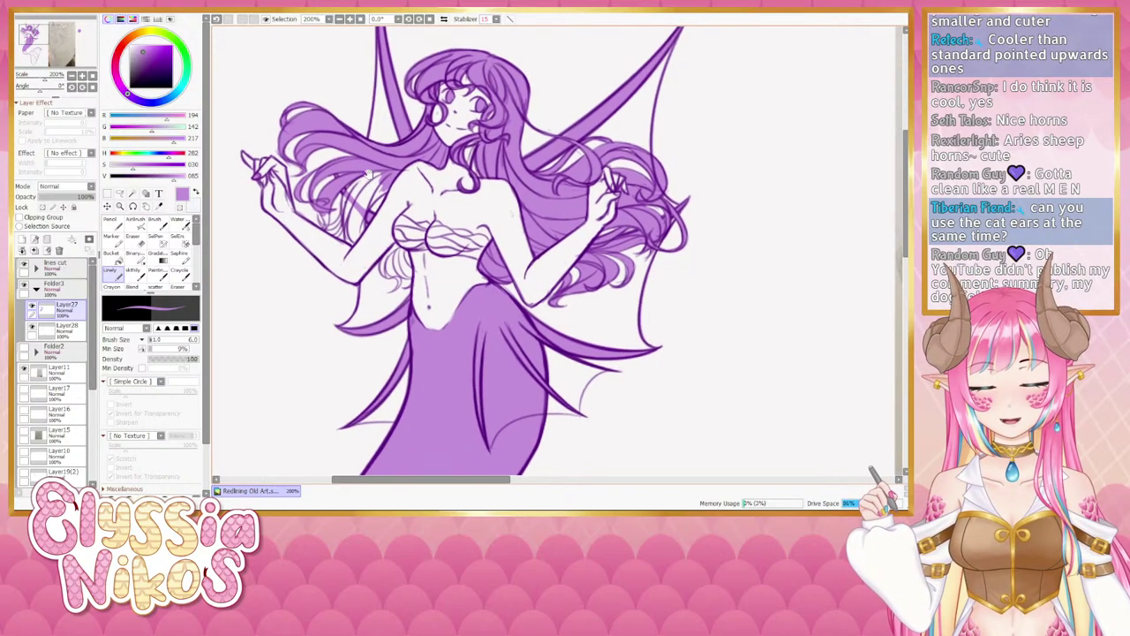
{"action": "left_click_drag", "start_coordinate": [369, 179], "coordinate": [349, 208]}
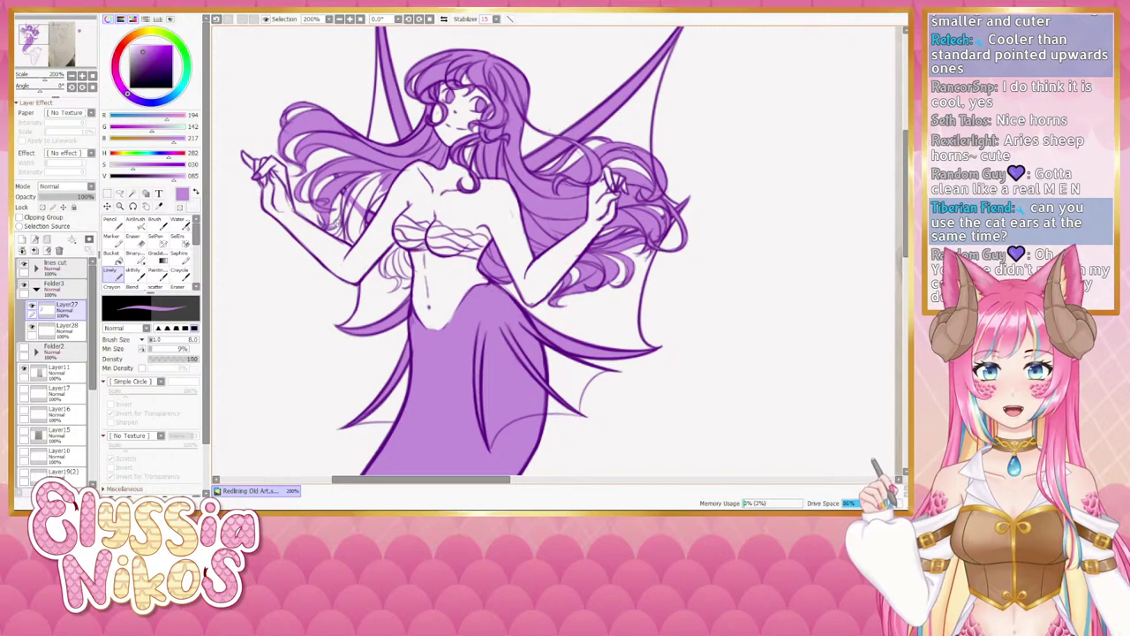
Fill the remaining gaps in the lower left hair along the arm at brush size 11 and touch up the edges at size 3.
{"action": "mouse_move", "coordinate": [335, 224]}
{"action": "left_mouse_down"}
{"action": "mouse_move", "coordinate": [351, 194]}
{"action": "mouse_move", "coordinate": [337, 236]}
{"action": "mouse_move", "coordinate": [353, 203]}
{"action": "mouse_move", "coordinate": [349, 243]}
{"action": "mouse_move", "coordinate": [390, 175]}
{"action": "mouse_move", "coordinate": [367, 191]}
{"action": "mouse_move", "coordinate": [373, 180]}
{"action": "mouse_move", "coordinate": [355, 219]}
{"action": "left_mouse_up"}
{"action": "key", "text": "bracketright"}
{"action": "key", "text": "bracketright"}
{"action": "key", "text": "bracketright"}
{"action": "key", "text": "bracketright"}
{"action": "key", "text": "bracketright"}
{"action": "key", "text": "bracketright"}
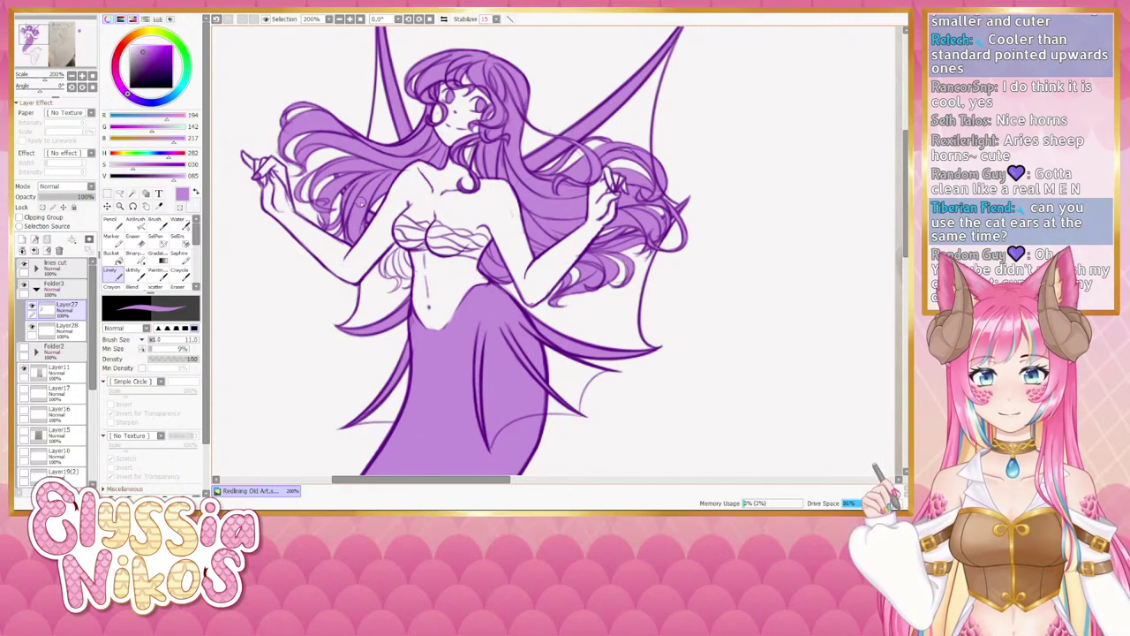
{"action": "key", "text": "e"}
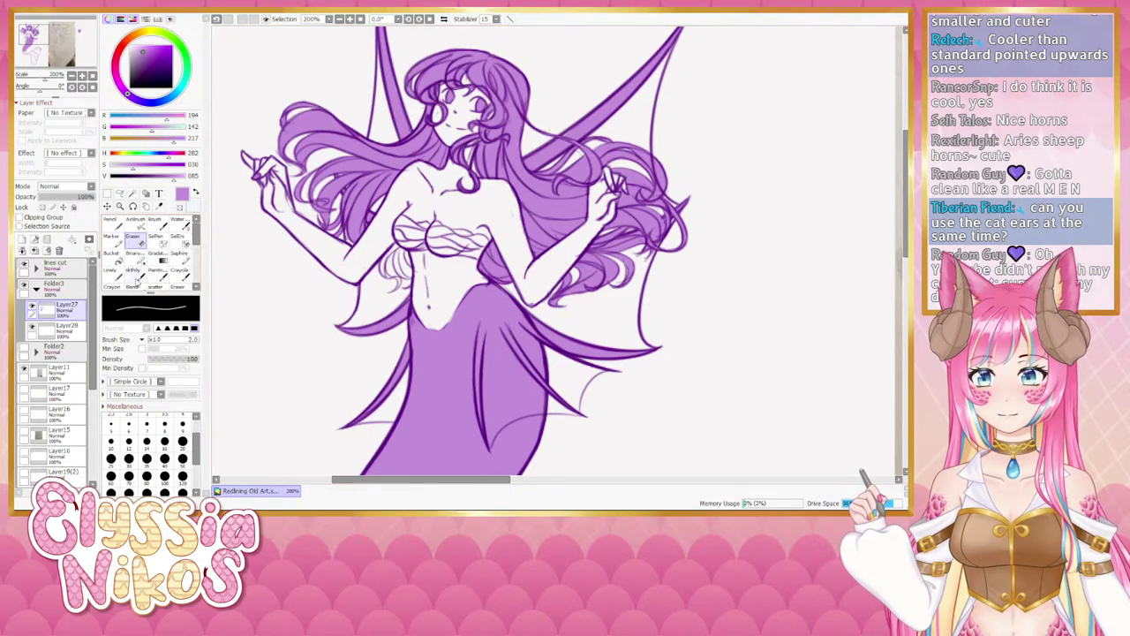
{"action": "left_click", "coordinate": [130, 279]}
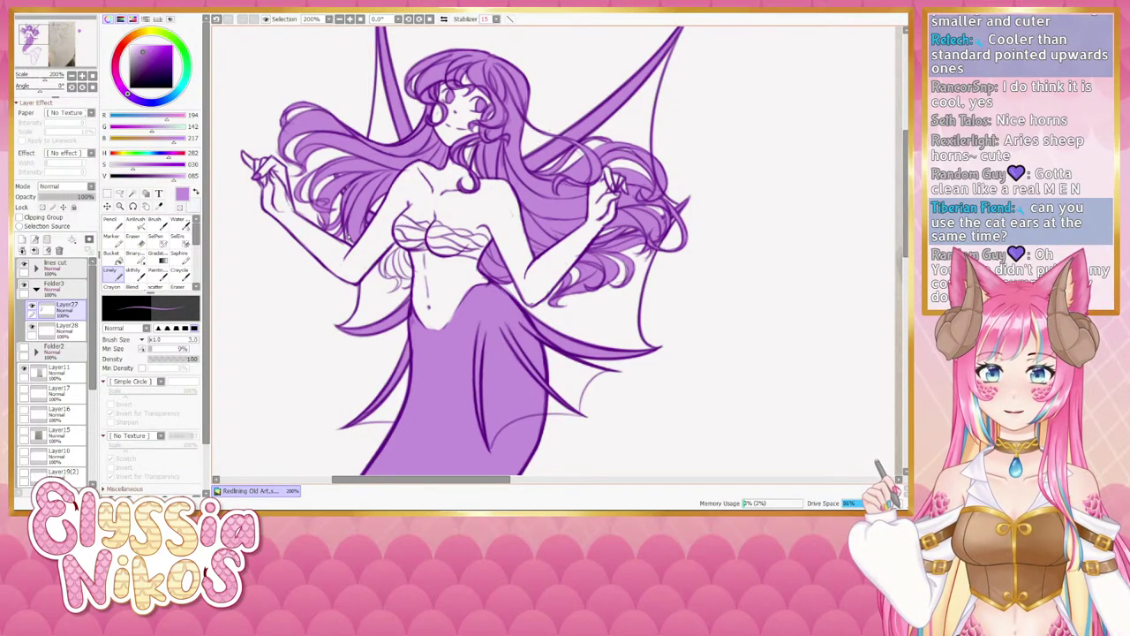
Fill the hair curls below the left arm, beside the waist, with light purple at brush sizes 7 and 10.
{"action": "left_click_drag", "start_coordinate": [369, 265], "coordinate": [326, 234]}
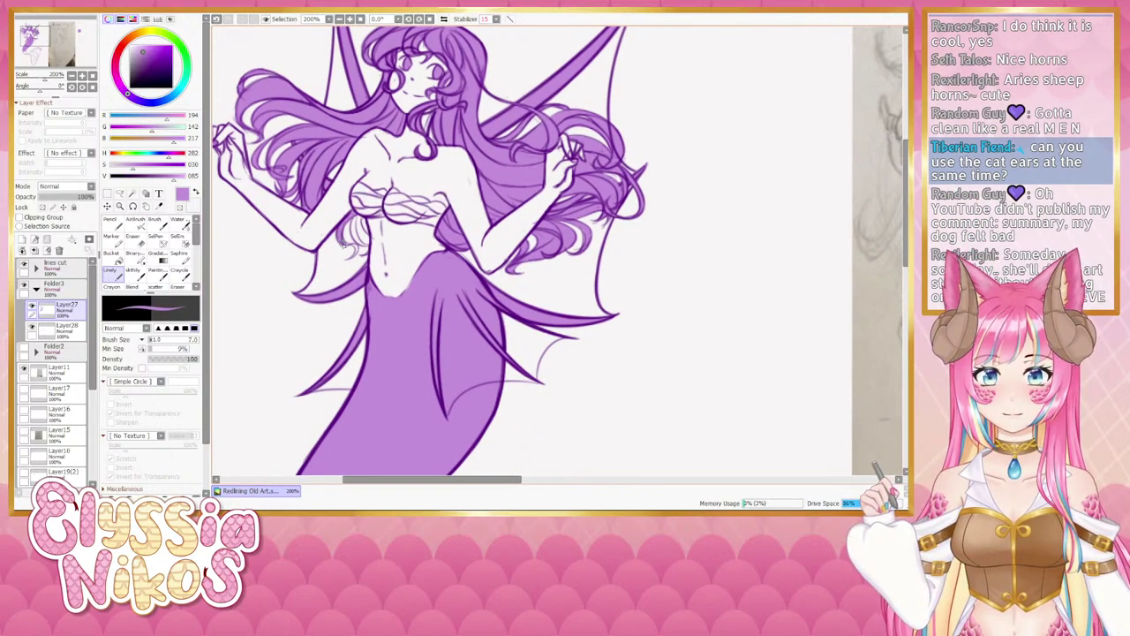
{"action": "mouse_move", "coordinate": [353, 246]}
{"action": "left_mouse_down", "text": "ctrl+alt"}
{"action": "mouse_move", "coordinate": [343, 245]}
{"action": "mouse_move", "coordinate": [360, 241]}
{"action": "left_mouse_up", "text": "ctrl+alt"}
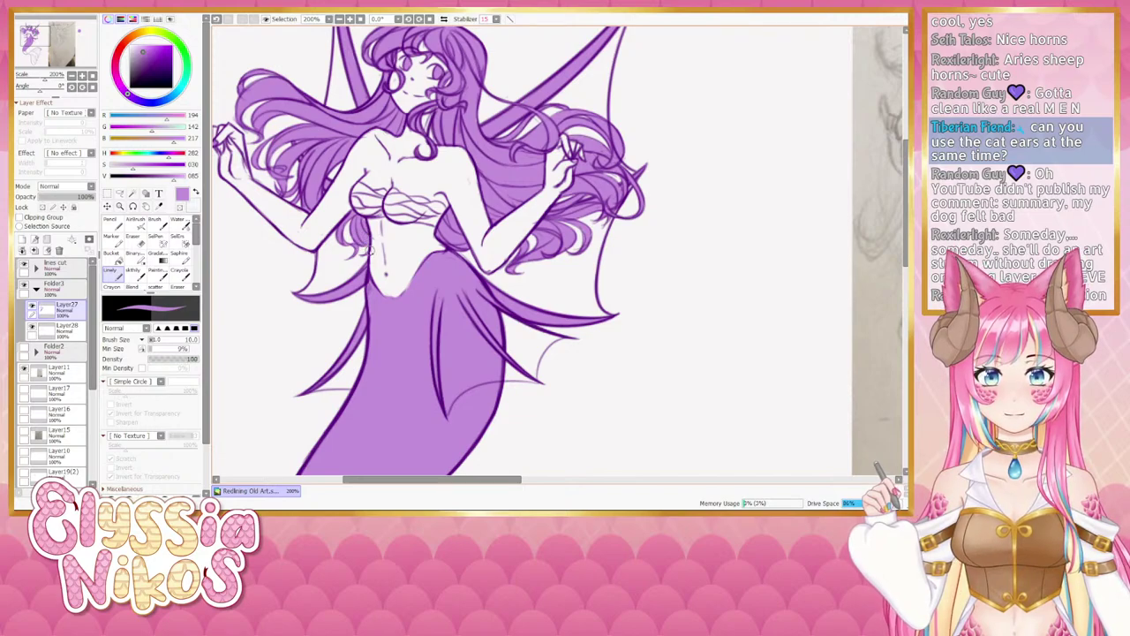
Clean up the edge of the hair curls beside the waist with the Eraser at size 4.
{"action": "left_click_drag", "start_coordinate": [371, 249], "coordinate": [378, 237], "text": "ctrl+alt"}
{"action": "left_click", "coordinate": [136, 241]}
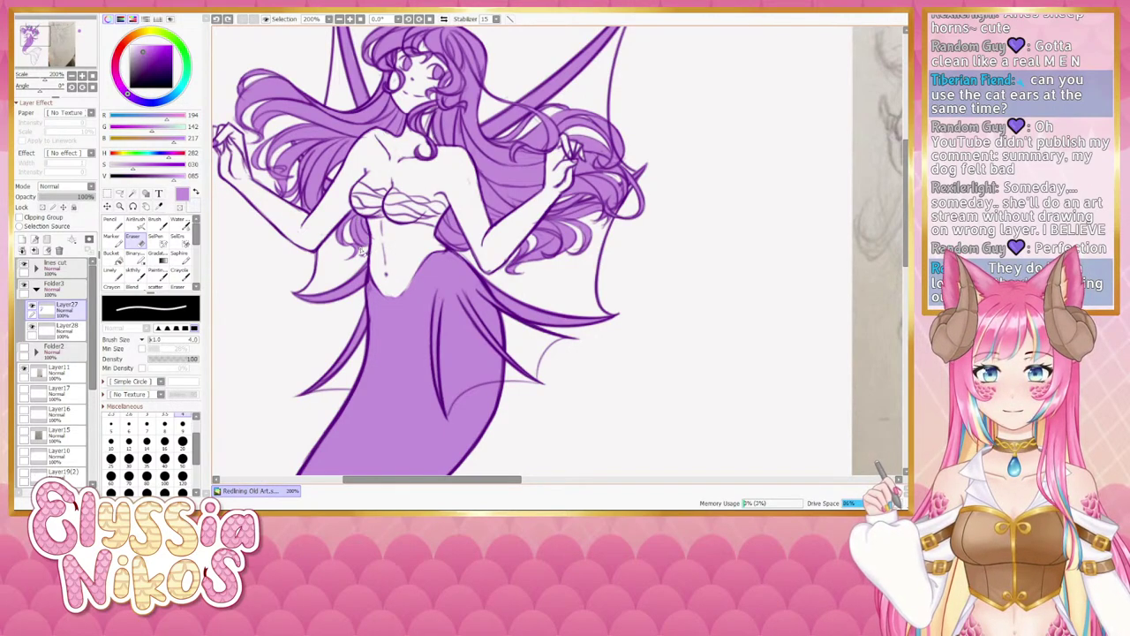
{"action": "left_click", "coordinate": [73, 76]}
{"action": "left_click", "coordinate": [73, 76]}
Extend the light purple fill around the lower bend of the tail at brush size 16.
{"action": "left_click_drag", "start_coordinate": [335, 168], "coordinate": [304, 183]}
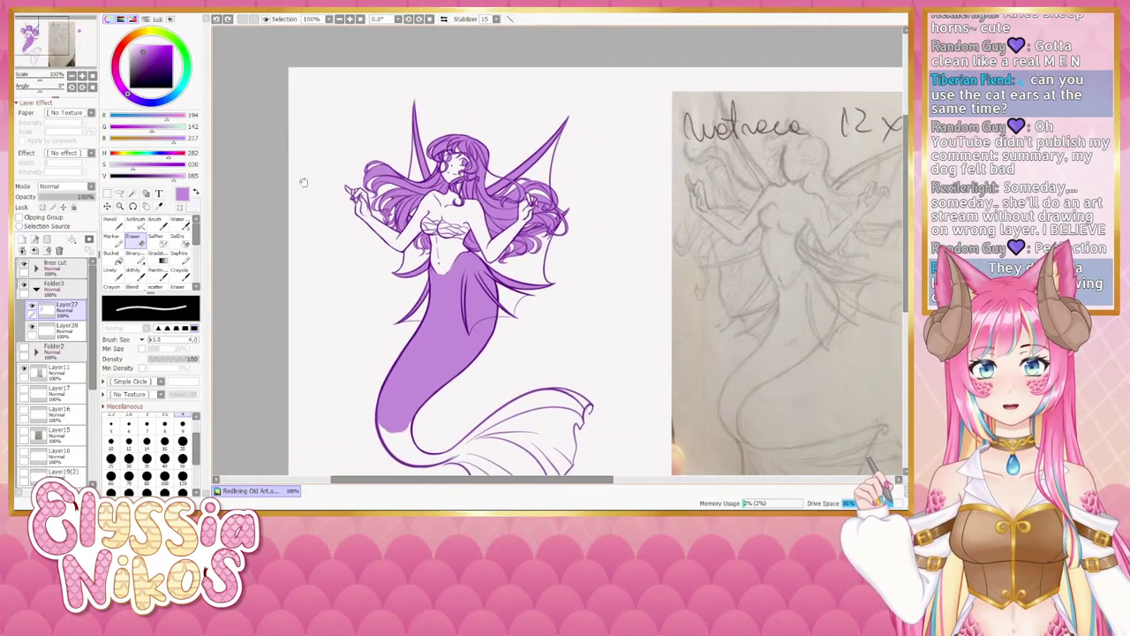
{"action": "mouse_move", "coordinate": [314, 227]}
{"action": "left_mouse_down"}
{"action": "mouse_move", "coordinate": [280, 204]}
{"action": "mouse_move", "coordinate": [256, 123]}
{"action": "left_mouse_up"}
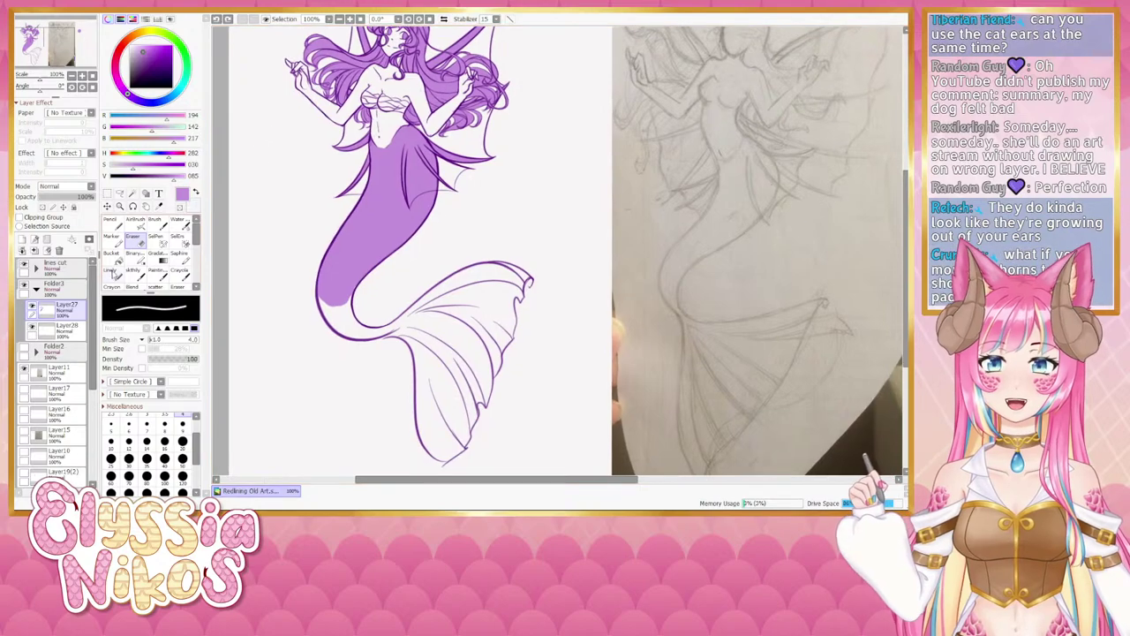
{"action": "left_click", "coordinate": [113, 274]}
{"action": "left_click", "coordinate": [81, 76]}
{"action": "mouse_move", "coordinate": [236, 299]}
{"action": "left_mouse_down"}
{"action": "mouse_move", "coordinate": [372, 149]}
{"action": "mouse_move", "coordinate": [381, 160]}
{"action": "mouse_move", "coordinate": [369, 201]}
{"action": "left_mouse_up"}
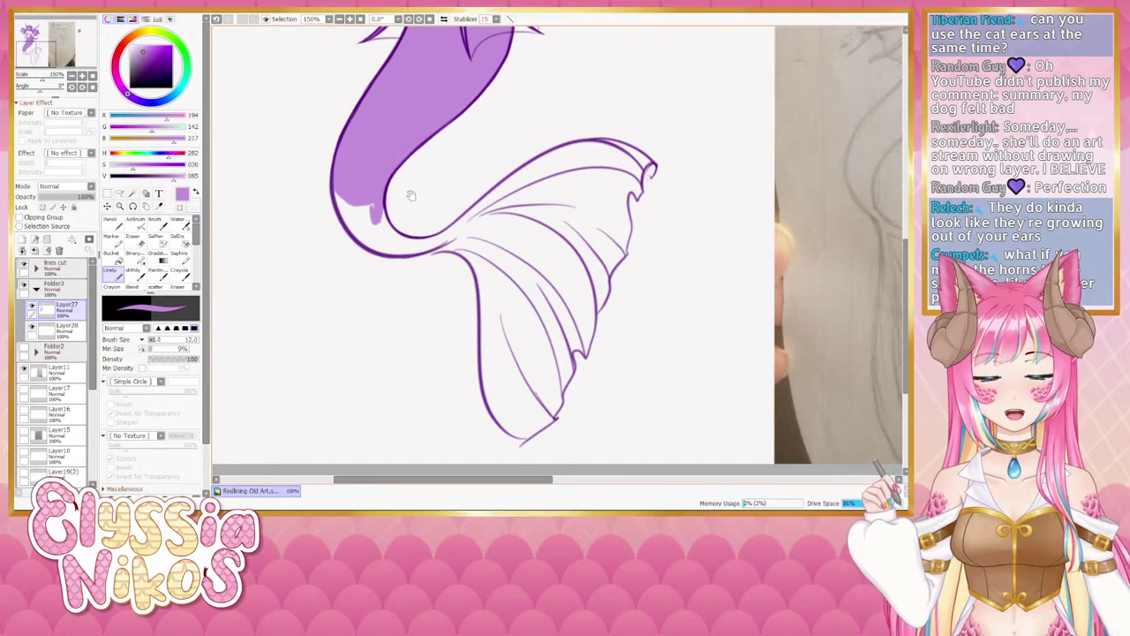
{"action": "left_click_drag", "start_coordinate": [411, 195], "coordinate": [401, 187]}
{"action": "key", "text": "bracketright"}
{"action": "key", "text": "bracketright"}
{"action": "left_click_drag", "start_coordinate": [335, 173], "coordinate": [339, 213]}
{"action": "key", "text": "ctrl+z"}
{"action": "key", "text": "ctrl+z"}
{"action": "mouse_move", "coordinate": [327, 160]}
{"action": "left_mouse_down"}
{"action": "mouse_move", "coordinate": [356, 234]}
{"action": "mouse_move", "coordinate": [331, 189]}
{"action": "mouse_move", "coordinate": [367, 201]}
{"action": "left_mouse_up"}
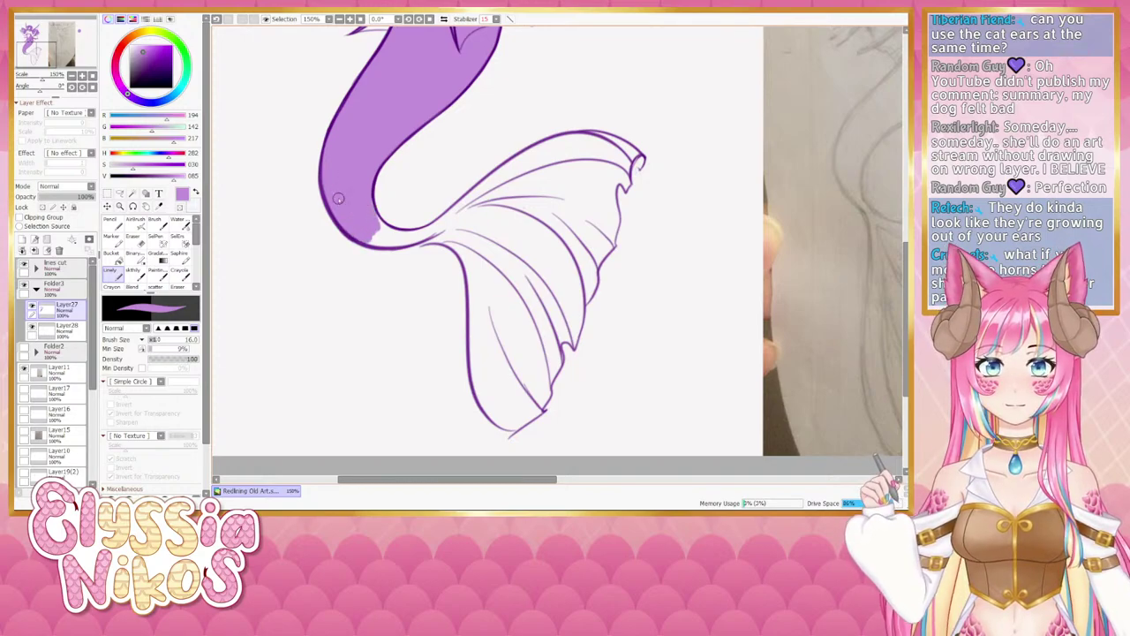
Fill the narrow end of the tail up to the fin base with light purple at brush sizes 6 and 11.
{"action": "left_click", "coordinate": [82, 76]}
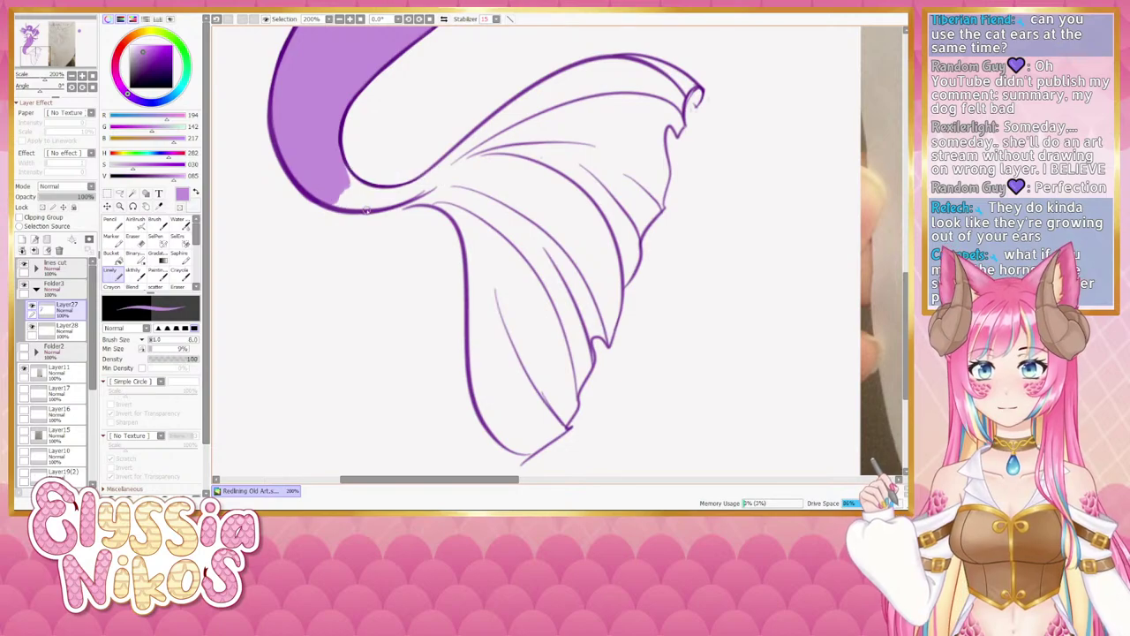
{"action": "left_click", "coordinate": [141, 245]}
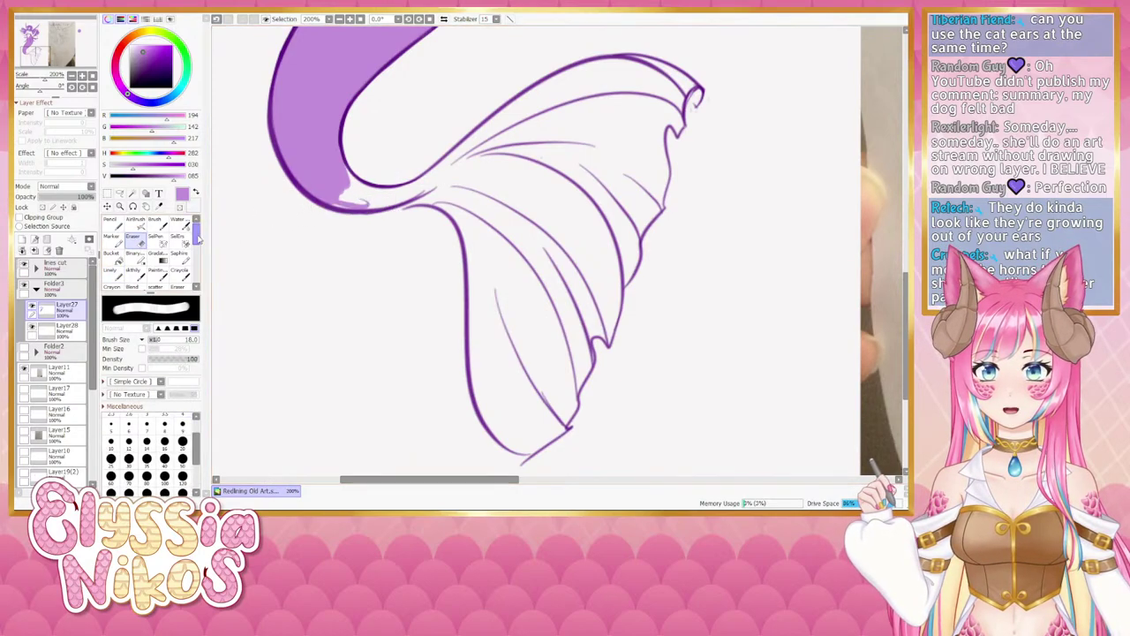
{"action": "left_click", "coordinate": [120, 276]}
{"action": "key", "text": "]"}
{"action": "key", "text": "]"}
{"action": "key", "text": "]"}
{"action": "mouse_move", "coordinate": [292, 172]}
{"action": "left_mouse_down"}
{"action": "mouse_move", "coordinate": [333, 192]}
{"action": "mouse_move", "coordinate": [314, 202]}
{"action": "mouse_move", "coordinate": [314, 187]}
{"action": "mouse_move", "coordinate": [370, 204]}
{"action": "mouse_move", "coordinate": [339, 165]}
{"action": "mouse_move", "coordinate": [352, 183]}
{"action": "mouse_move", "coordinate": [339, 168]}
{"action": "mouse_move", "coordinate": [338, 195]}
{"action": "mouse_move", "coordinate": [369, 210]}
{"action": "mouse_move", "coordinate": [335, 171]}
{"action": "mouse_move", "coordinate": [383, 192]}
{"action": "mouse_move", "coordinate": [353, 192]}
{"action": "mouse_move", "coordinate": [361, 208]}
{"action": "mouse_move", "coordinate": [422, 191]}
{"action": "mouse_move", "coordinate": [368, 203]}
{"action": "mouse_move", "coordinate": [430, 188]}
{"action": "left_mouse_up"}
Add a new layer above Layer27 and set it to Screen mode at 52% opacity.
{"action": "key", "text": "Page_Down"}
{"action": "key", "text": "Page_Down"}
{"action": "key", "text": "Page_Down"}
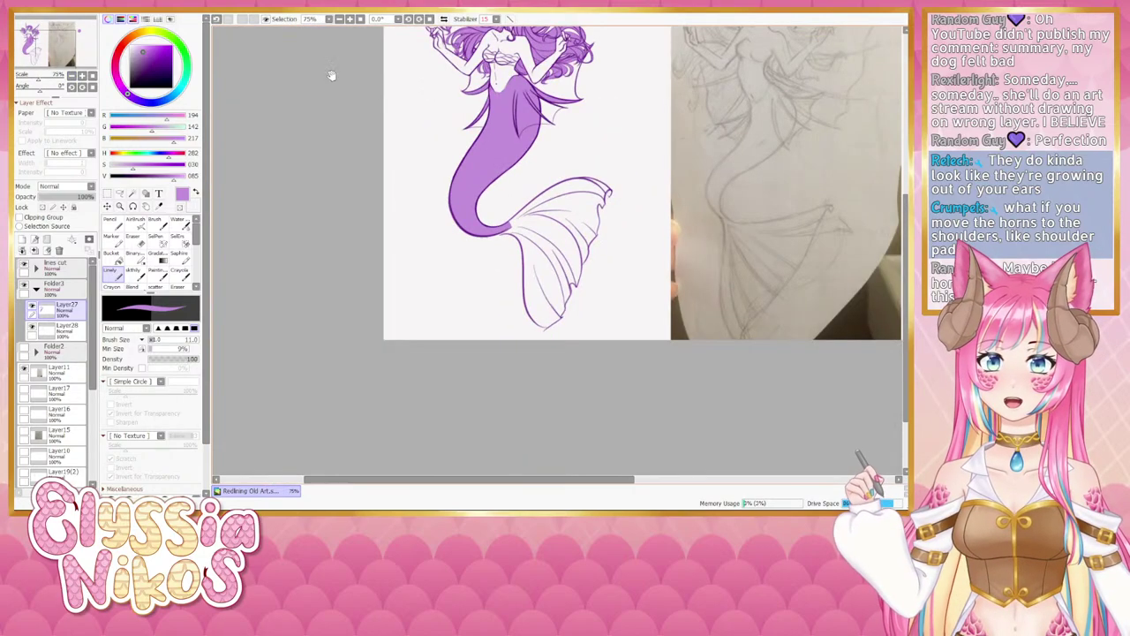
{"action": "left_click_drag", "start_coordinate": [330, 74], "coordinate": [252, 166]}
{"action": "left_click", "coordinate": [24, 240]}
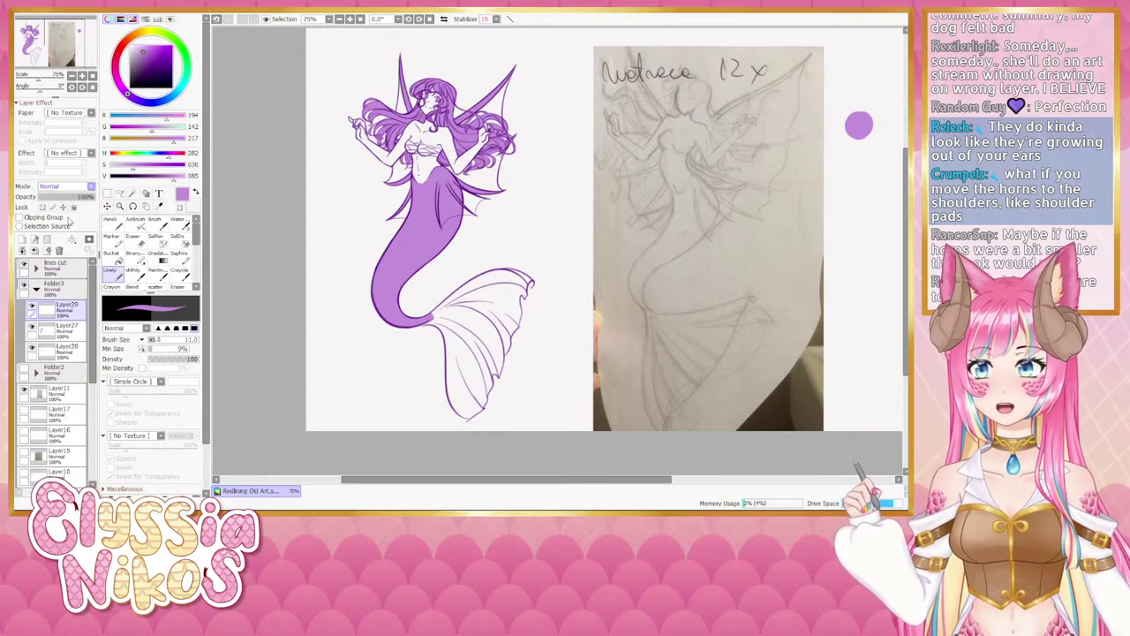
{"action": "left_click", "coordinate": [69, 220]}
{"action": "left_click", "coordinate": [68, 197]}
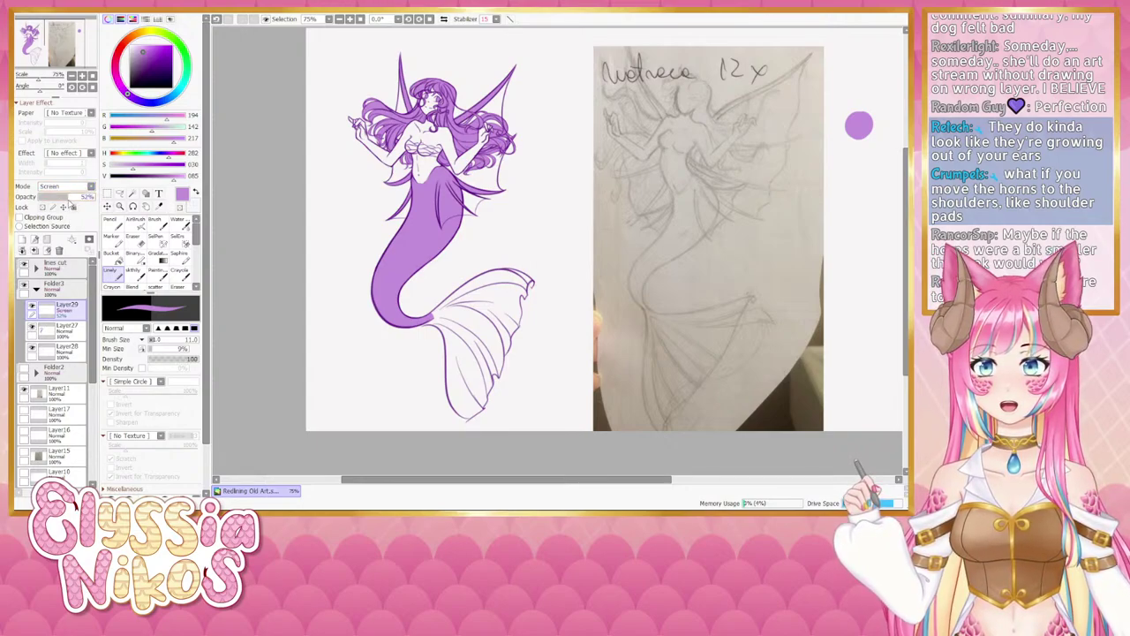
Paint a test patch on the right hip fin at brush size 40 and shift the colour's hue to 296.
{"action": "left_click_drag", "start_coordinate": [488, 173], "coordinate": [517, 172], "text": "ctrl+alt"}
{"action": "left_click_drag", "start_coordinate": [446, 203], "coordinate": [473, 205]}
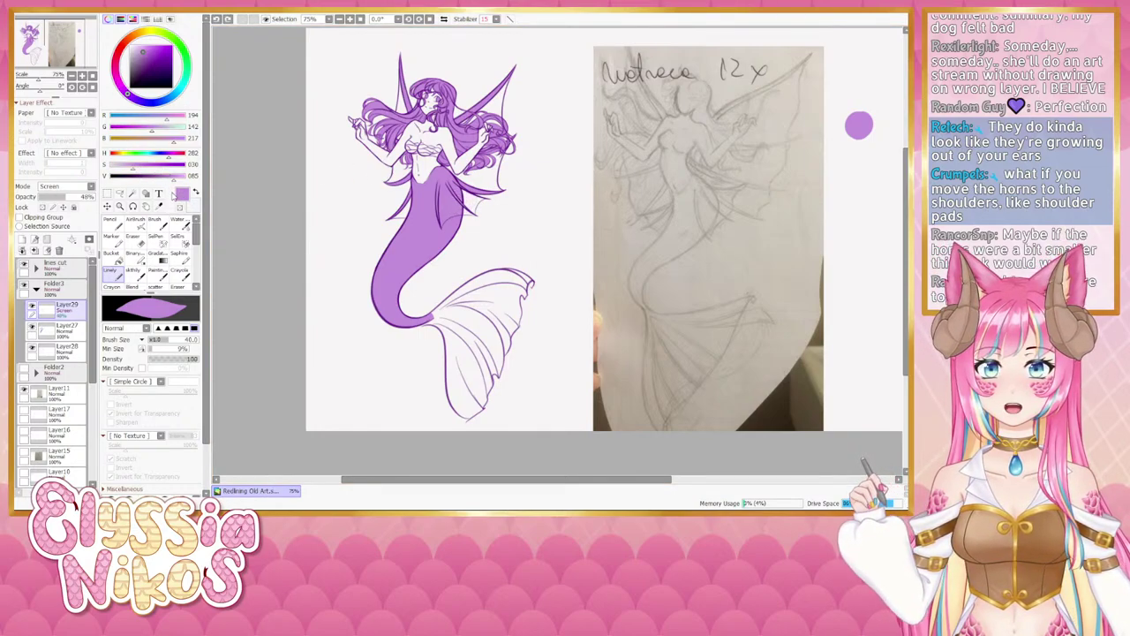
{"action": "left_click", "coordinate": [172, 158]}
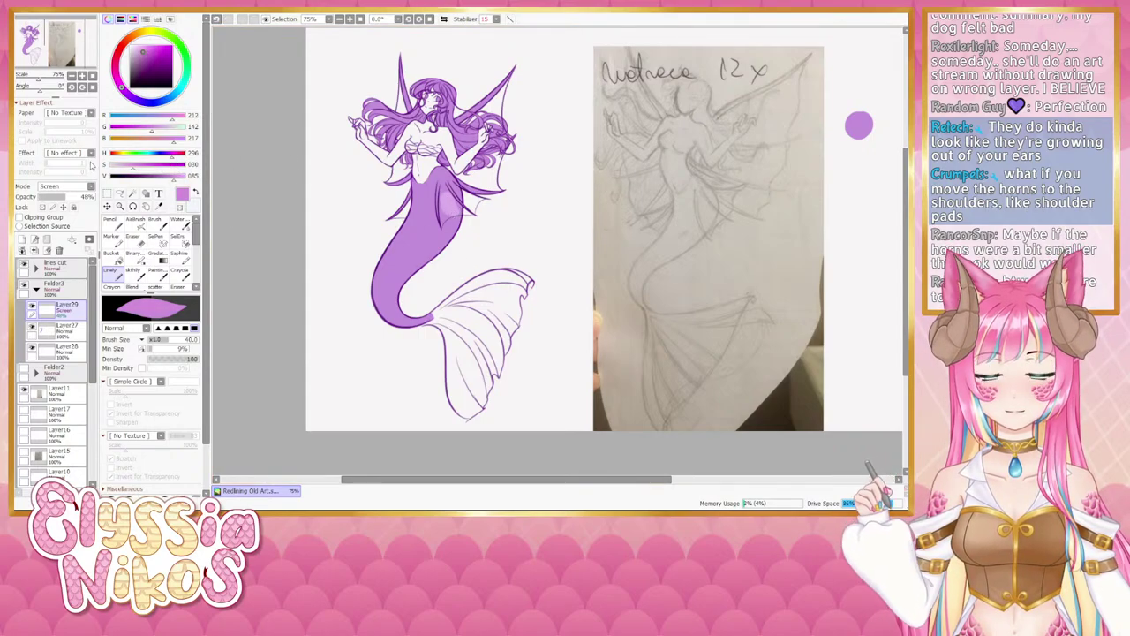
Try the Multiply, Overlay, Shade/Shine and Shine modes on the patch layer, return it to Normal and undo the patch.
{"action": "left_click", "coordinate": [62, 209]}
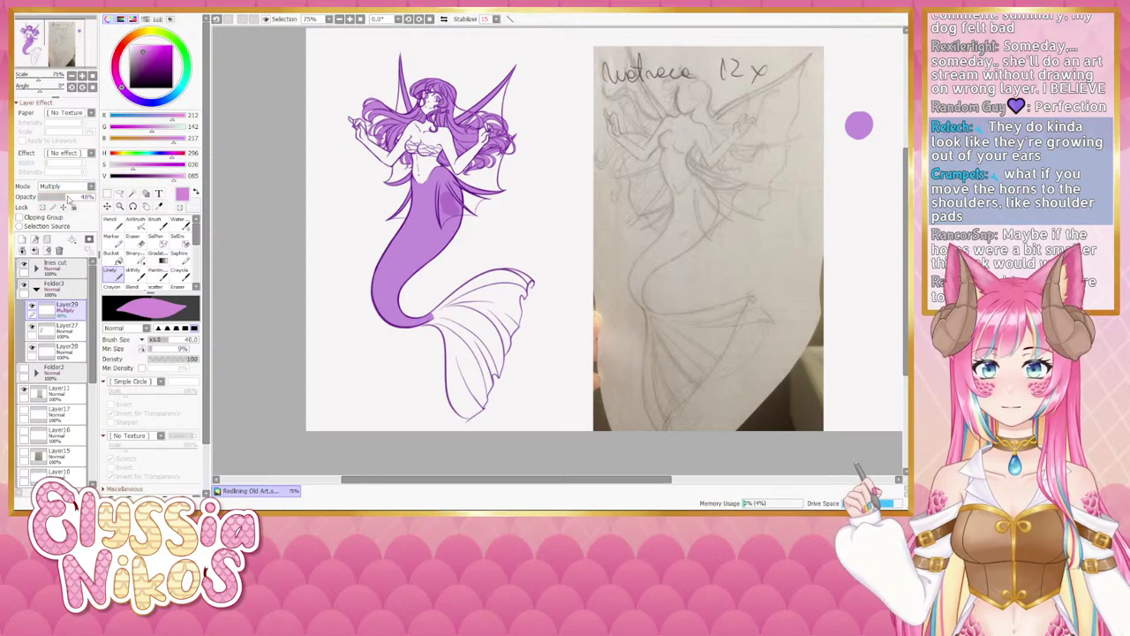
{"action": "key", "text": "ctrl+z"}
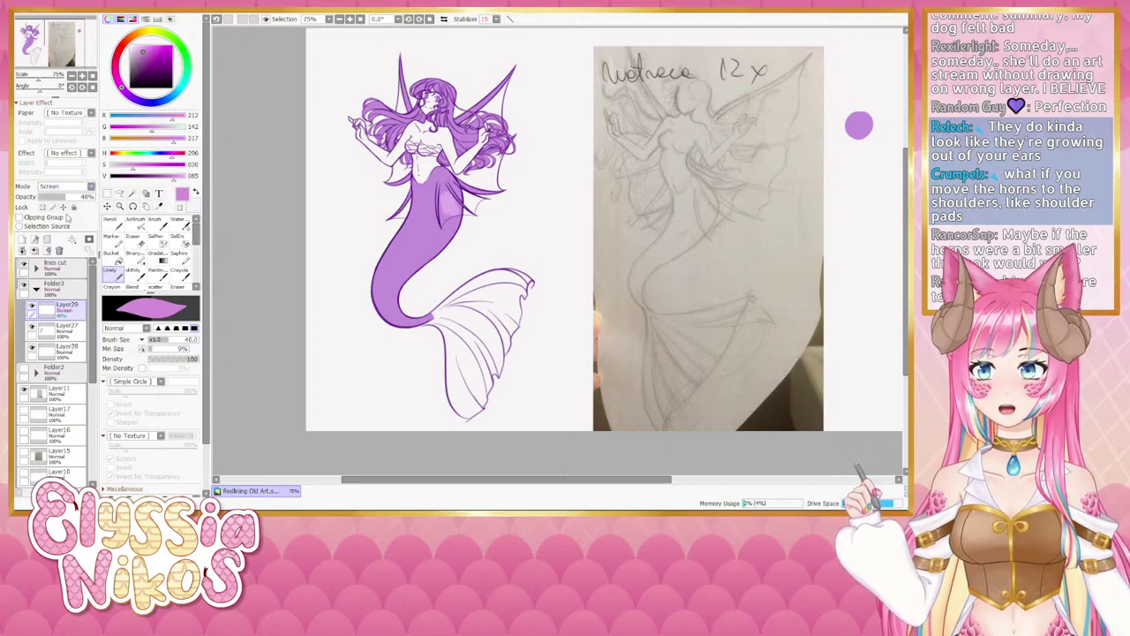
{"action": "left_click", "coordinate": [84, 189]}
{"action": "left_click", "coordinate": [62, 227]}
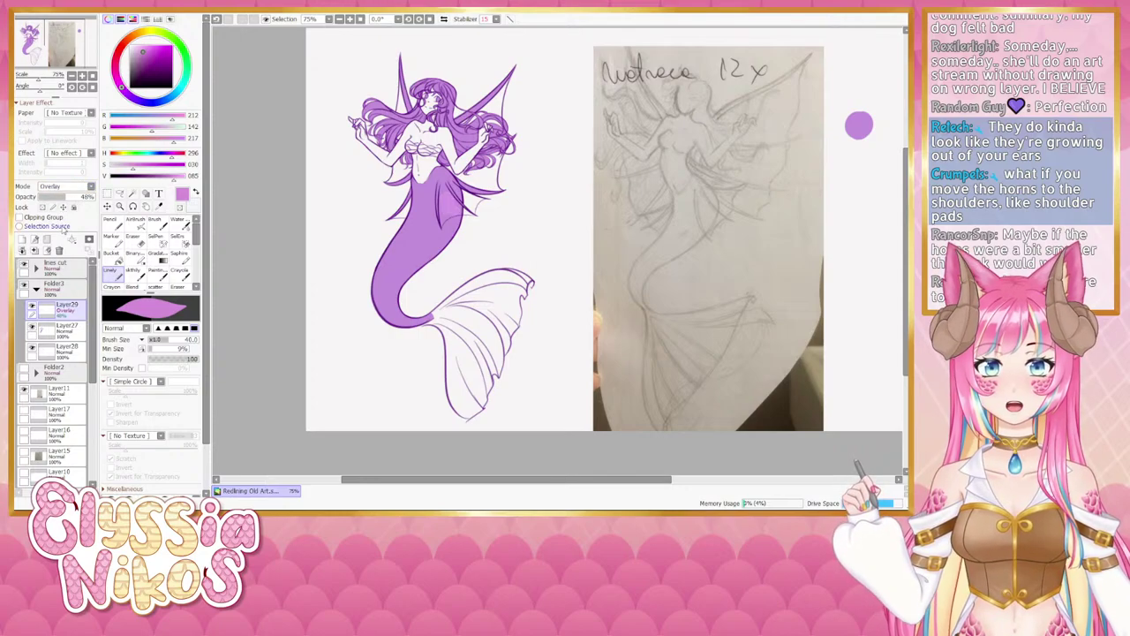
{"action": "left_click", "coordinate": [65, 262]}
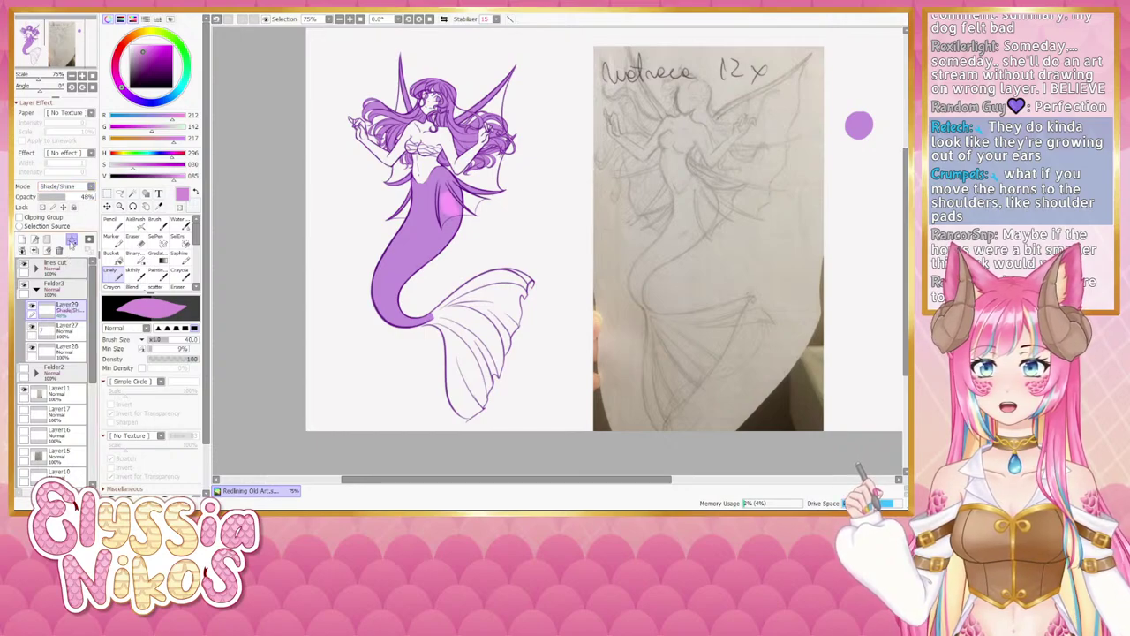
{"action": "scroll", "coordinate": [84, 188], "scroll_direction": "down", "scroll_amount": 1}
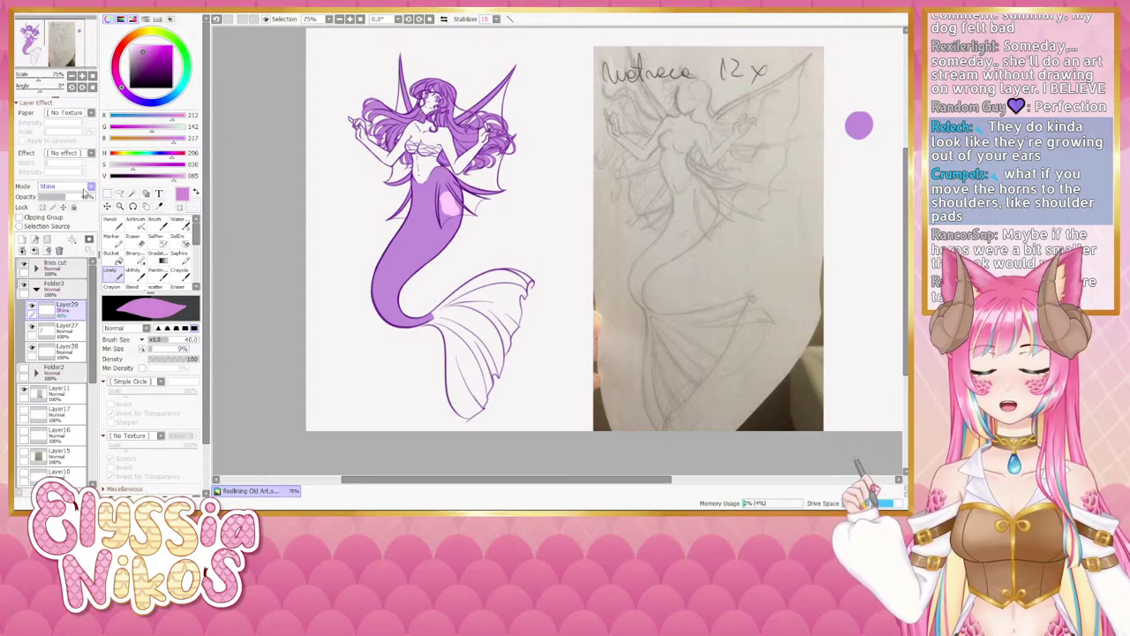
{"action": "key", "text": "ctrl+z"}
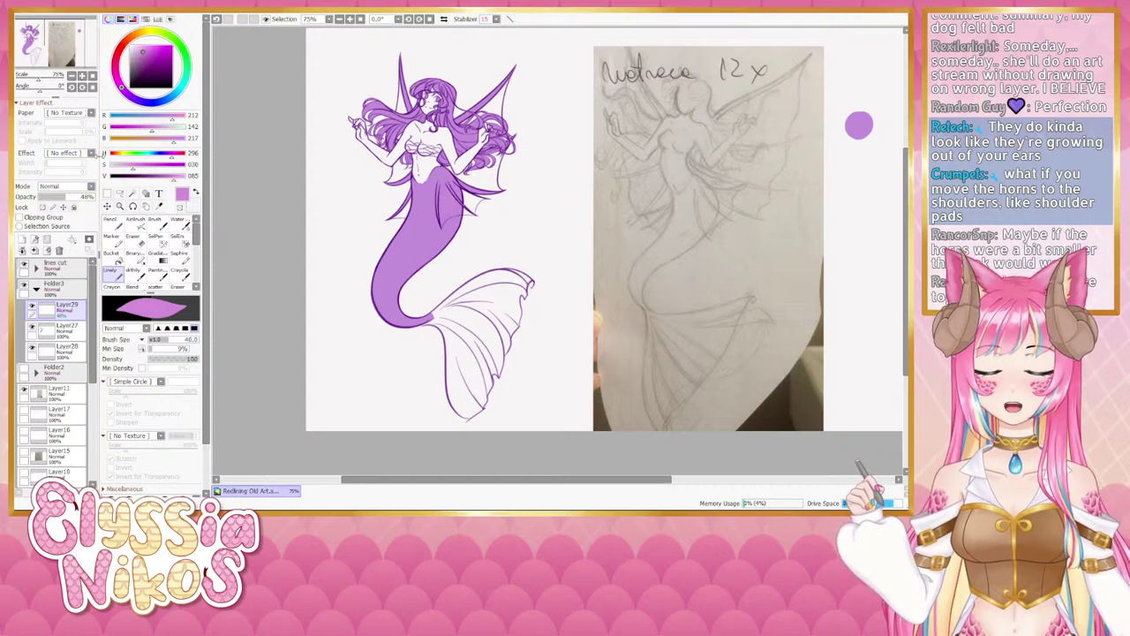
Lighten the colour to saturation 17 and value 96 and paint a patch on the right hip fin.
{"action": "left_click", "coordinate": [182, 176]}
{"action": "left_click", "coordinate": [123, 166]}
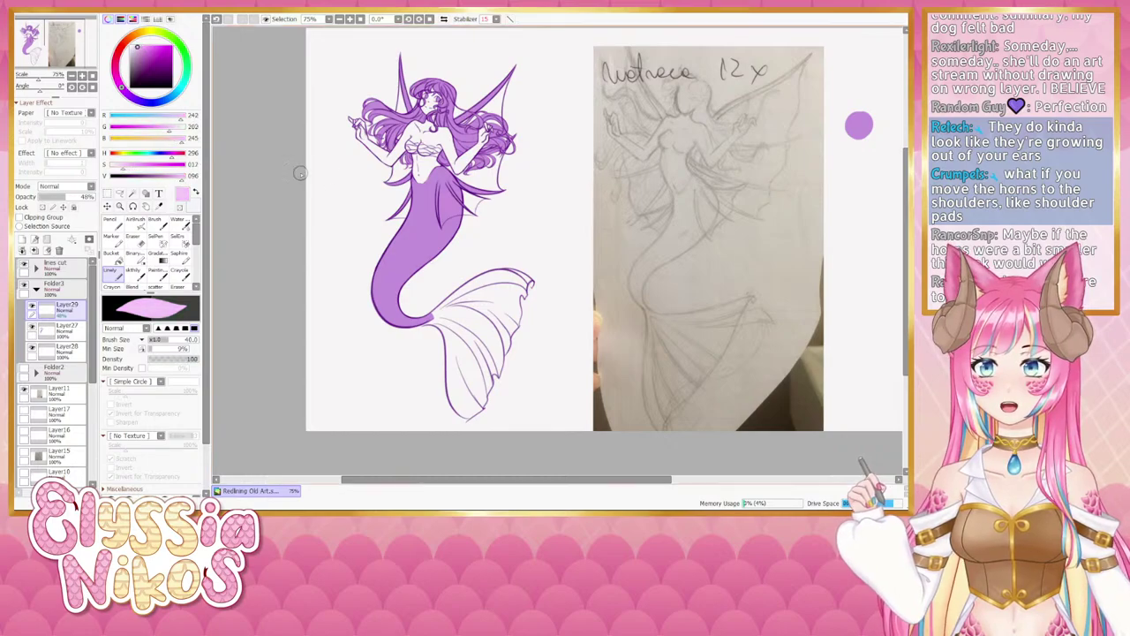
{"action": "mouse_move", "coordinate": [451, 212]}
{"action": "left_mouse_down"}
{"action": "mouse_move", "coordinate": [454, 201]}
{"action": "mouse_move", "coordinate": [457, 210]}
{"action": "left_mouse_up"}
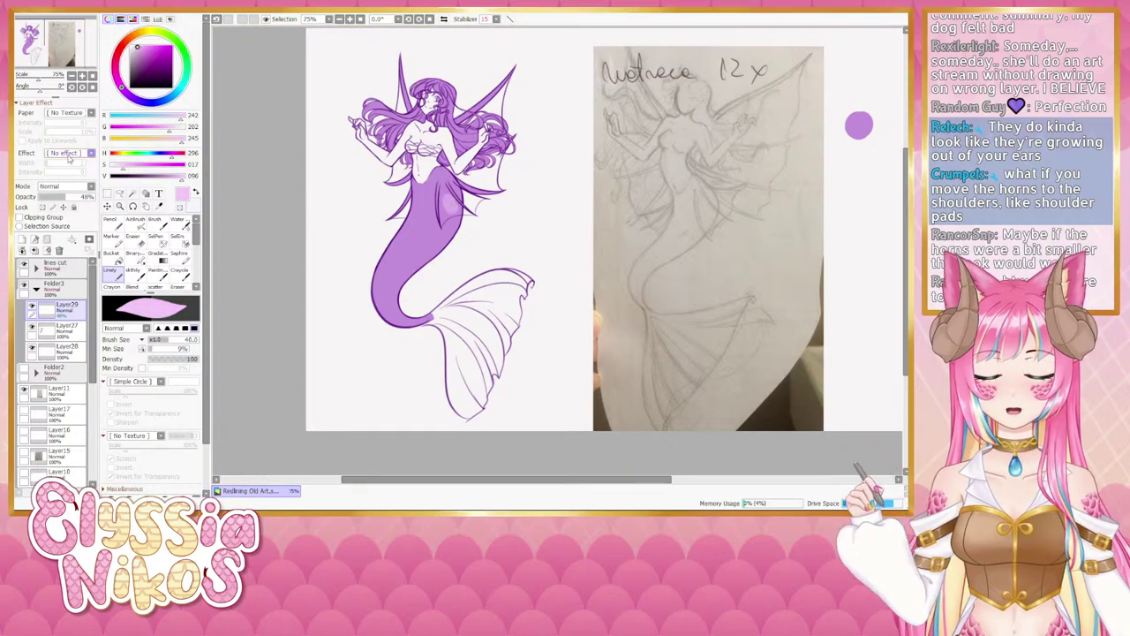
Fill the right hip fin's membrane with the pale colour at brush size 17, with the layer at 42% opacity.
{"action": "left_click", "coordinate": [82, 76]}
{"action": "left_click", "coordinate": [82, 76]}
{"action": "mouse_move", "coordinate": [336, 129]}
{"action": "left_mouse_down"}
{"action": "mouse_move", "coordinate": [393, 153]}
{"action": "mouse_move", "coordinate": [386, 177]}
{"action": "left_mouse_up"}
{"action": "key", "text": "bracketleft"}
{"action": "key", "text": "bracketleft"}
{"action": "key", "text": "bracketleft"}
{"action": "key", "text": "bracketleft"}
{"action": "key", "text": "bracketleft"}
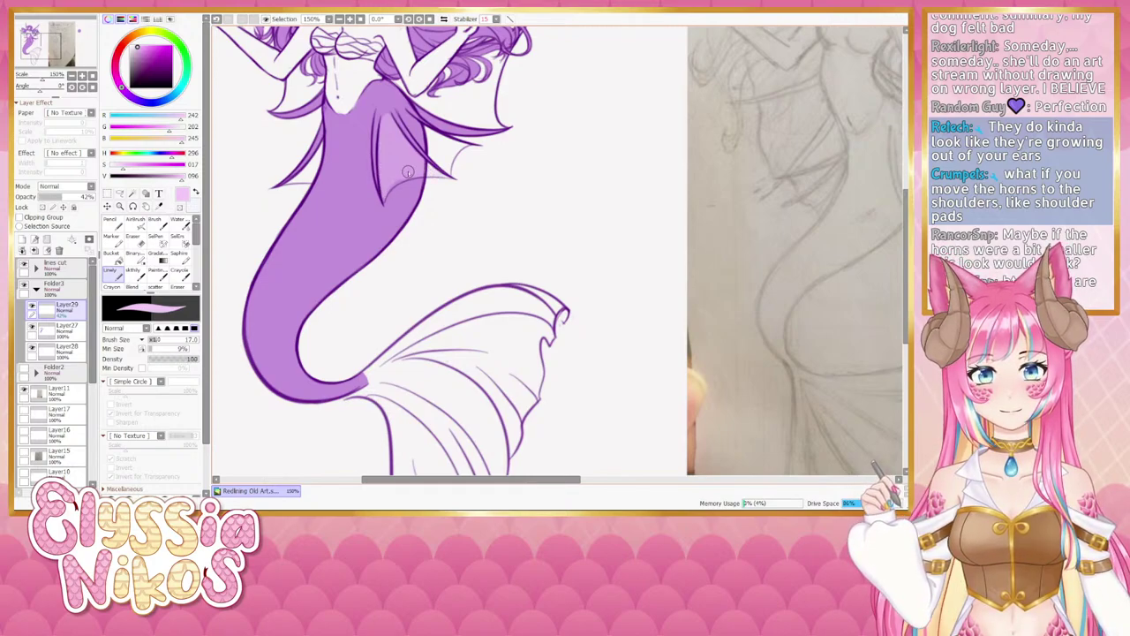
Darken the paint colour to saturation 21 and value 91 and raise Layer29's opacity to 70%.
{"action": "left_click", "coordinate": [71, 76]}
{"action": "left_click", "coordinate": [72, 76]}
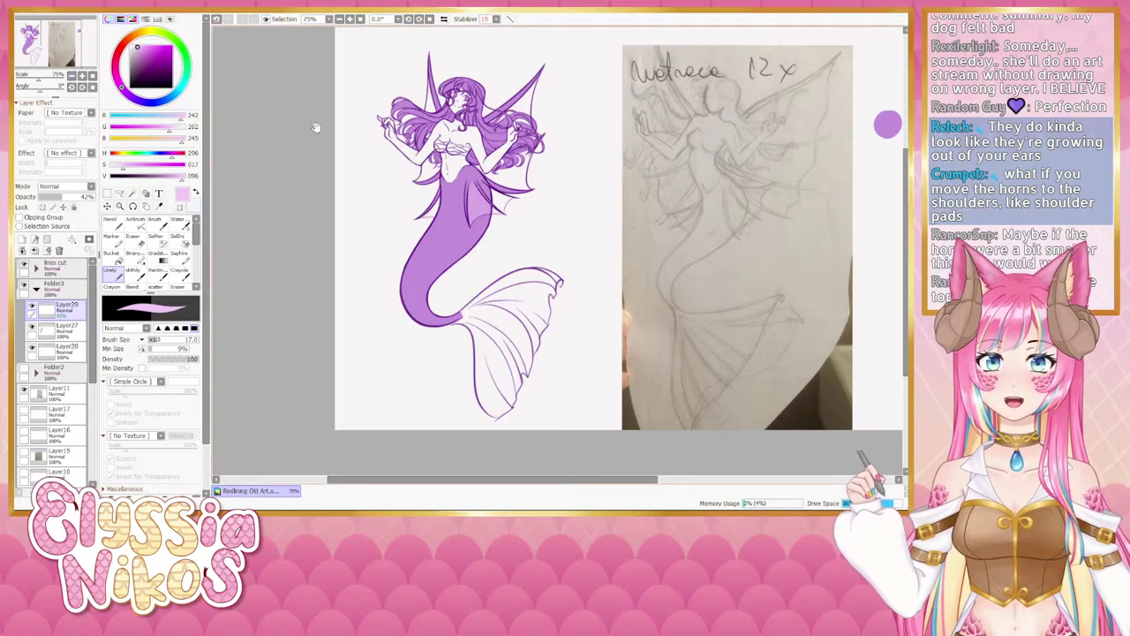
{"action": "left_click_drag", "start_coordinate": [315, 124], "coordinate": [300, 125]}
{"action": "left_click_drag", "start_coordinate": [181, 179], "coordinate": [178, 176]}
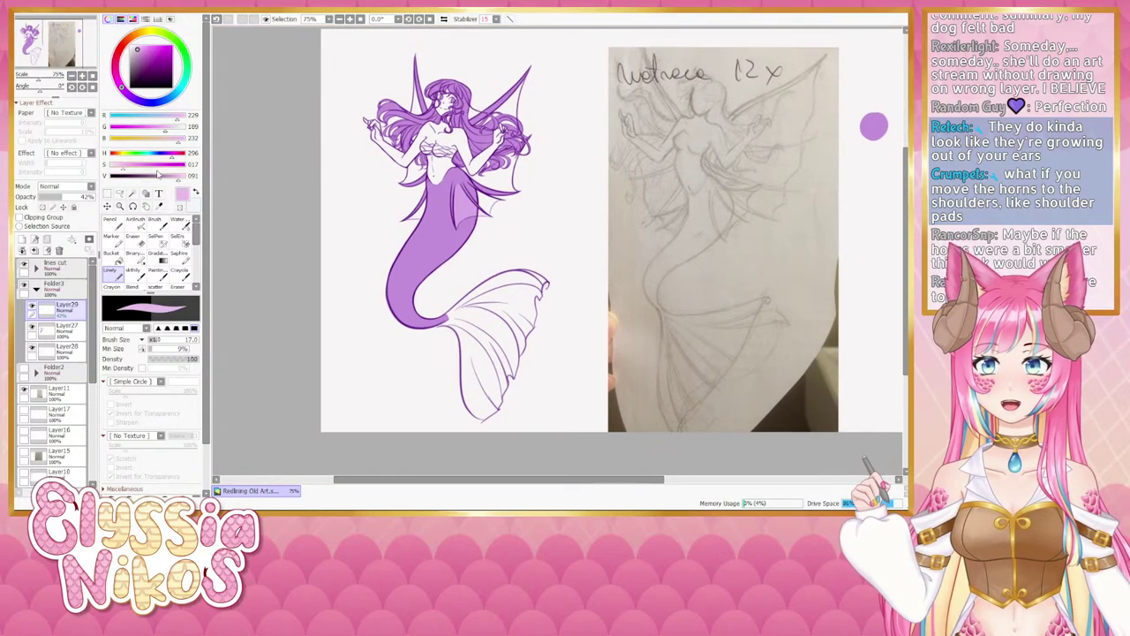
{"action": "left_click", "coordinate": [124, 165]}
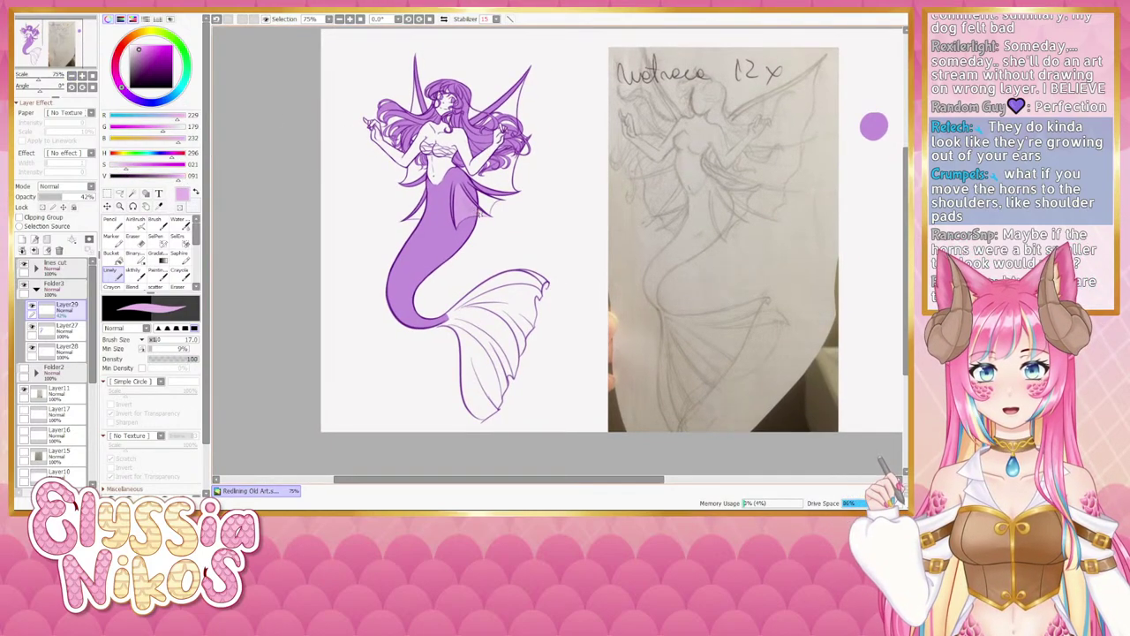
{"action": "left_click", "coordinate": [77, 198]}
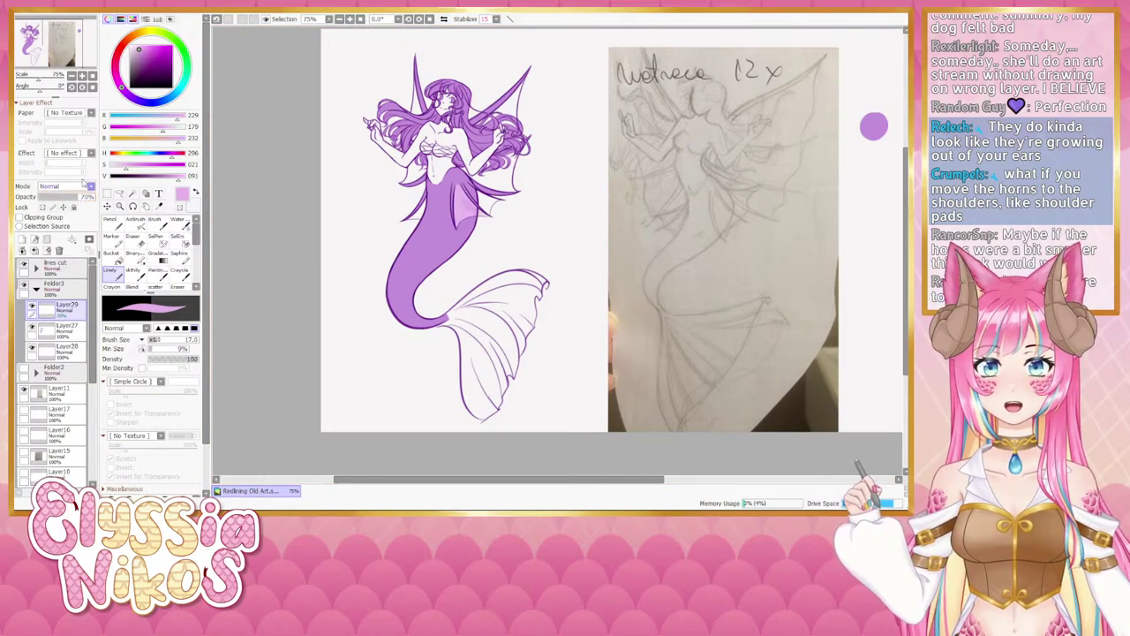
Sample the pink-purple from the right hip fin and repaint its membrane at brush size 24.
{"action": "scroll", "coordinate": [364, 178], "scroll_direction": "up", "scroll_amount": 2}
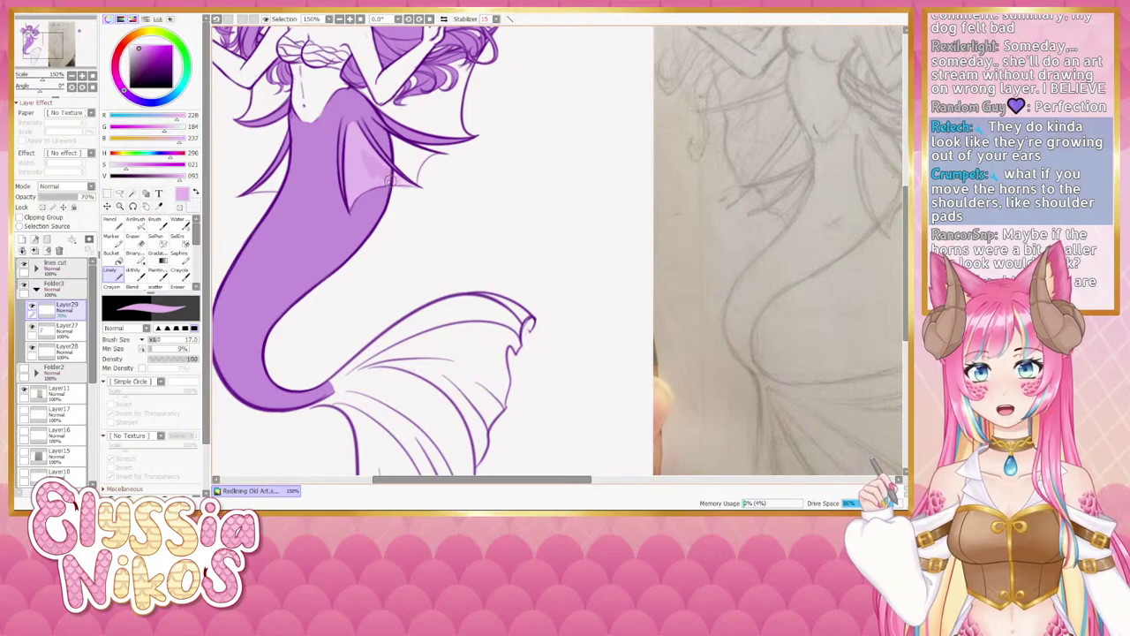
{"action": "right_click", "coordinate": [367, 173]}
{"action": "key", "text": "bracketright"}
{"action": "key", "text": "bracketright"}
{"action": "mouse_move", "coordinate": [361, 156]}
{"action": "left_mouse_down"}
{"action": "mouse_move", "coordinate": [377, 172]}
{"action": "mouse_move", "coordinate": [380, 164]}
{"action": "left_mouse_up"}
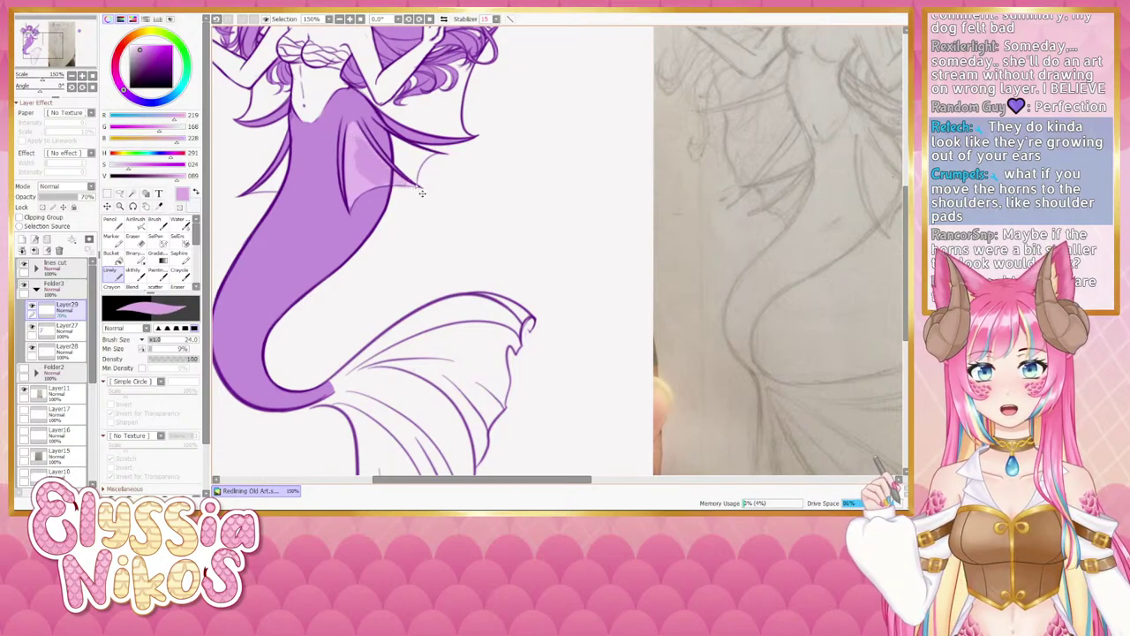
Even out the right hip fin's membrane and its edges at brush sizes 13, 11 and 17.
{"action": "left_click_drag", "start_coordinate": [422, 193], "coordinate": [400, 182], "text": "ctrl+alt"}
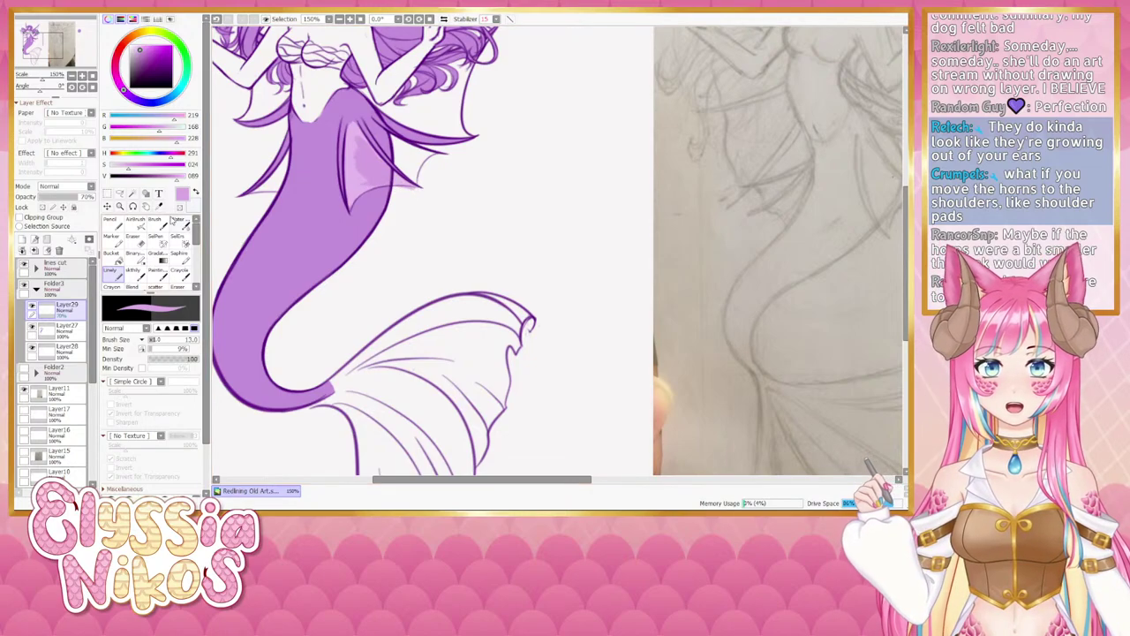
{"action": "key", "text": "e"}
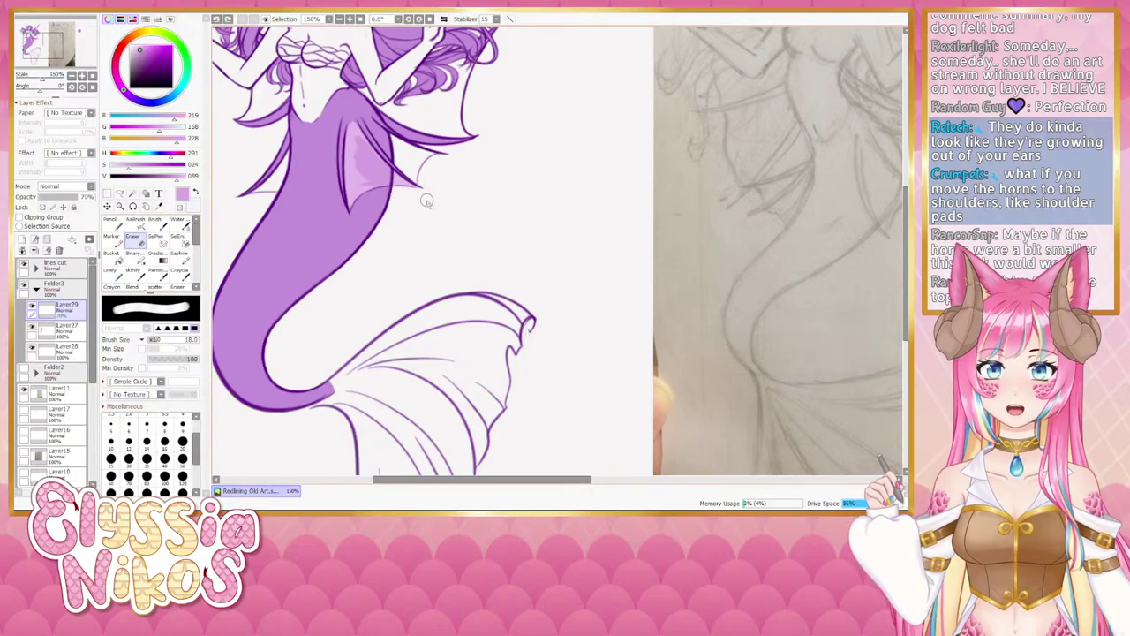
{"action": "left_click", "coordinate": [115, 272]}
{"action": "left_click_drag", "start_coordinate": [367, 149], "coordinate": [362, 145], "text": "ctrl+alt"}
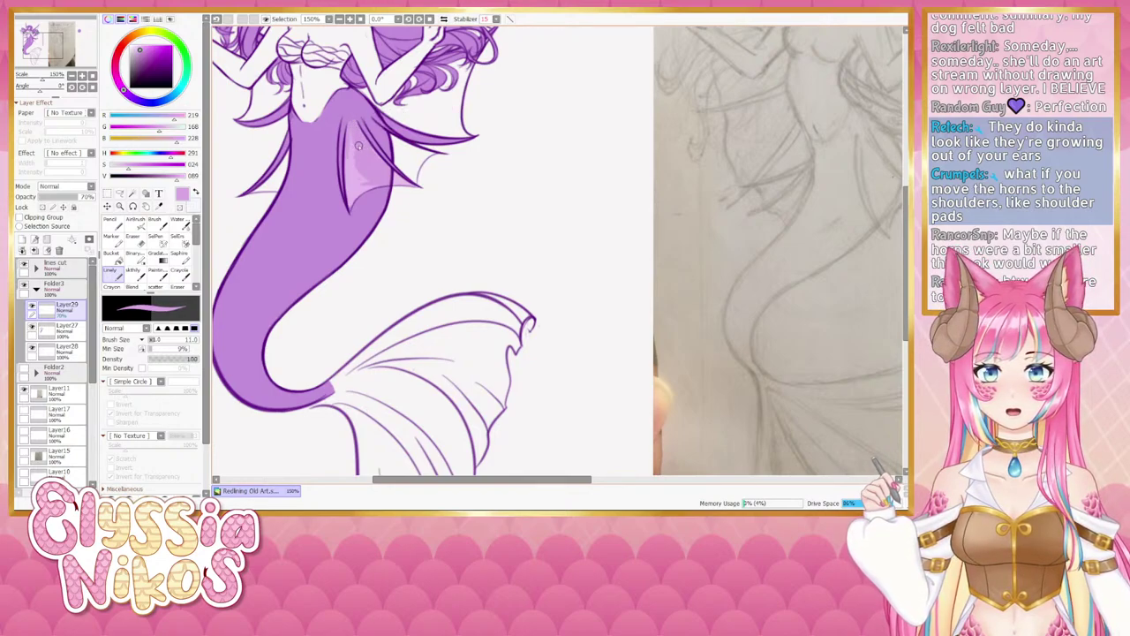
{"action": "key", "text": "ctrl+z"}
{"action": "mouse_move", "coordinate": [353, 136]}
{"action": "left_mouse_down", "text": "ctrl+alt"}
{"action": "mouse_move", "coordinate": [353, 176]}
{"action": "mouse_move", "coordinate": [364, 173]}
{"action": "left_mouse_up", "text": "ctrl+alt"}
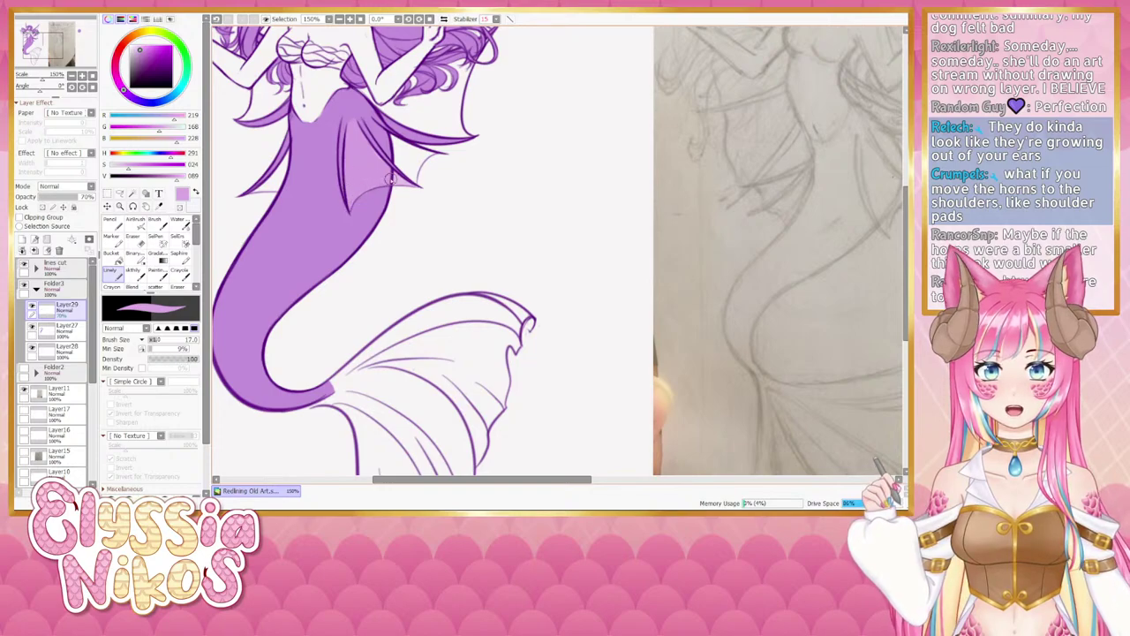
Fill the membrane of the left hip fin with the same pink-purple at brush size 9.
{"action": "left_click", "coordinate": [179, 222]}
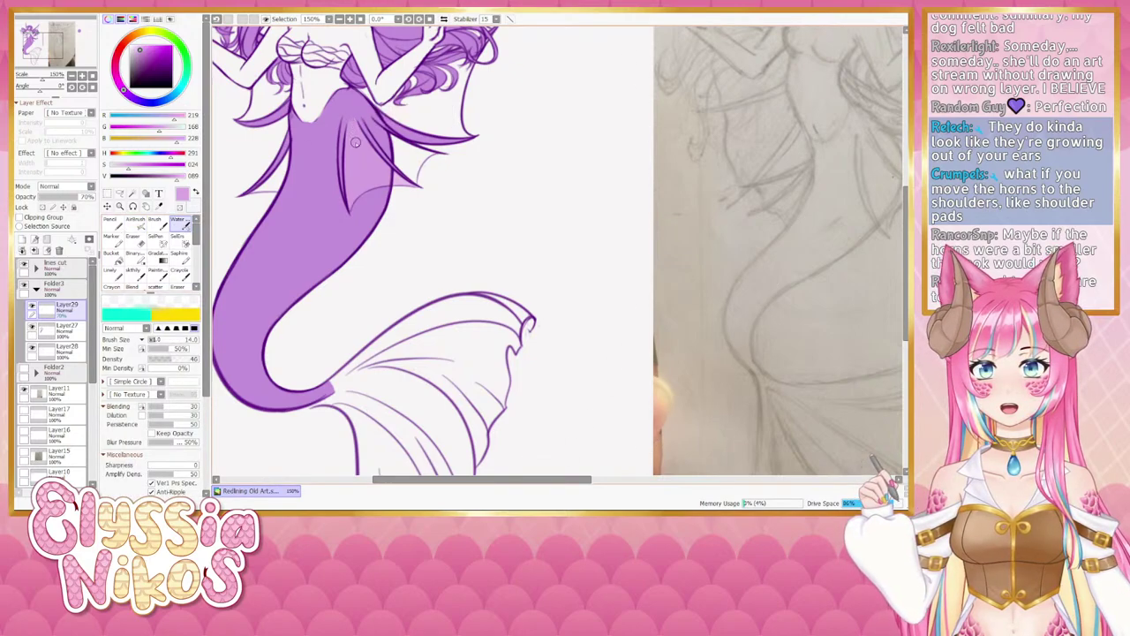
{"action": "left_click", "coordinate": [117, 275]}
{"action": "scroll", "coordinate": [265, 212], "scroll_direction": "up", "scroll_amount": 1}
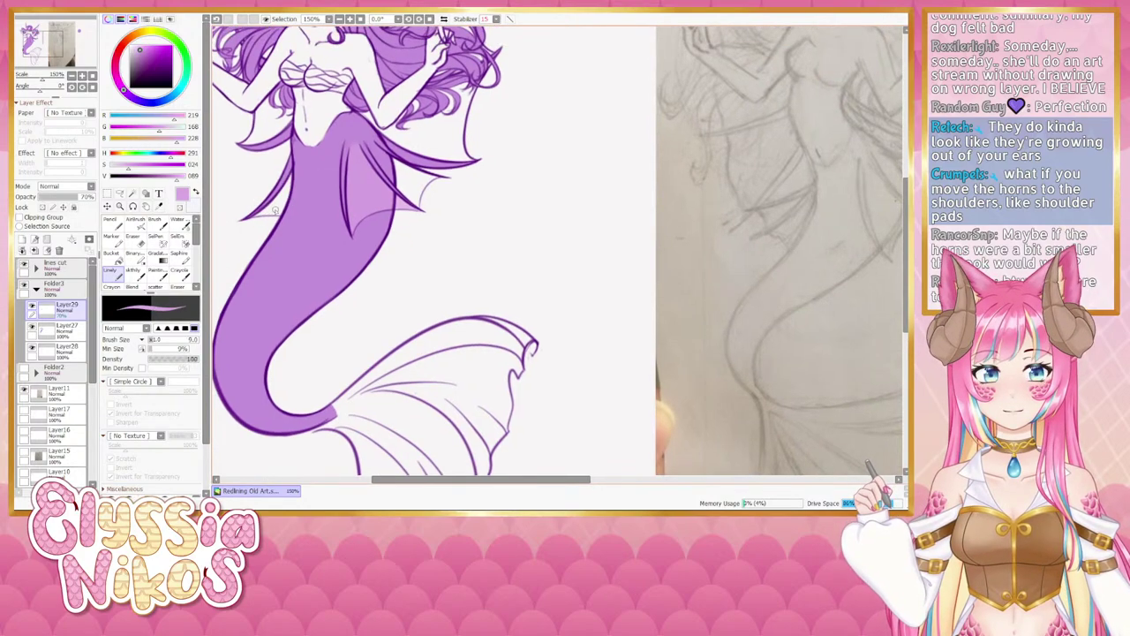
{"action": "left_click_drag", "start_coordinate": [260, 212], "coordinate": [288, 186]}
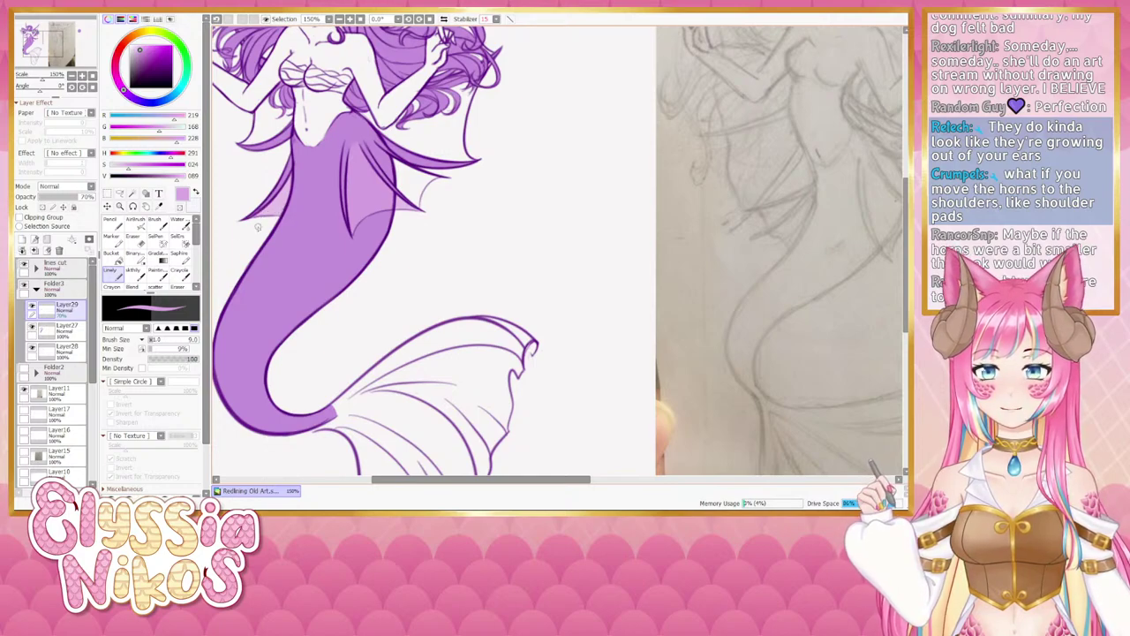
{"action": "left_click", "coordinate": [67, 350]}
{"action": "scroll", "coordinate": [323, 245], "scroll_direction": "up", "scroll_amount": 3}
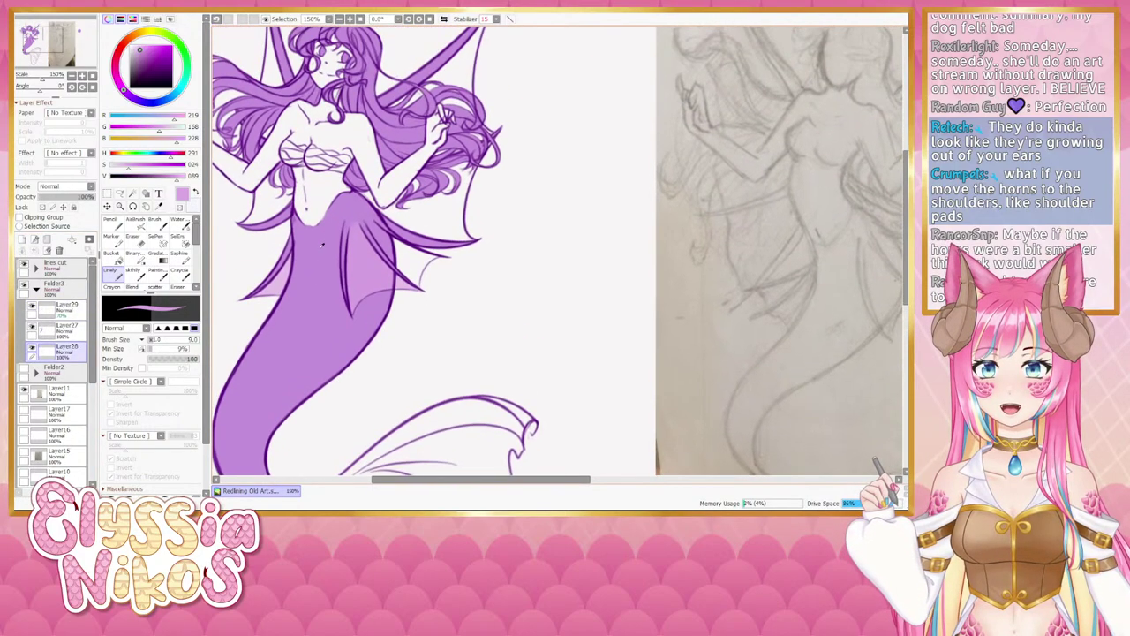
{"action": "right_click", "coordinate": [323, 245]}
{"action": "left_click_drag", "start_coordinate": [446, 149], "coordinate": [398, 179]}
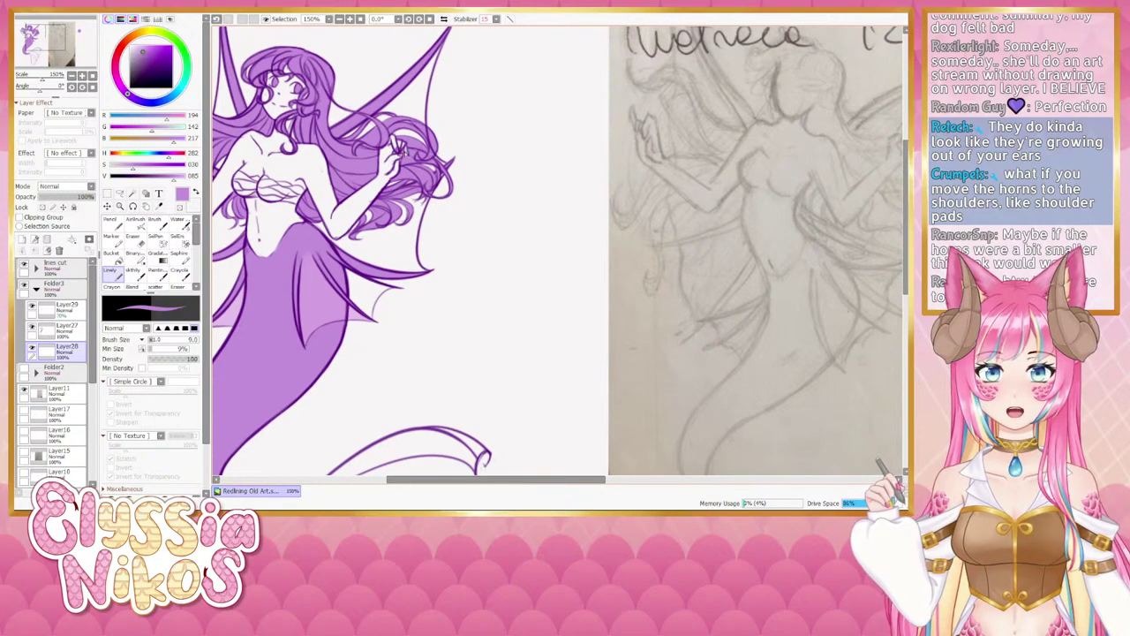
{"action": "left_click", "coordinate": [71, 309]}
{"action": "scroll", "coordinate": [386, 197], "scroll_direction": "down", "scroll_amount": 4}
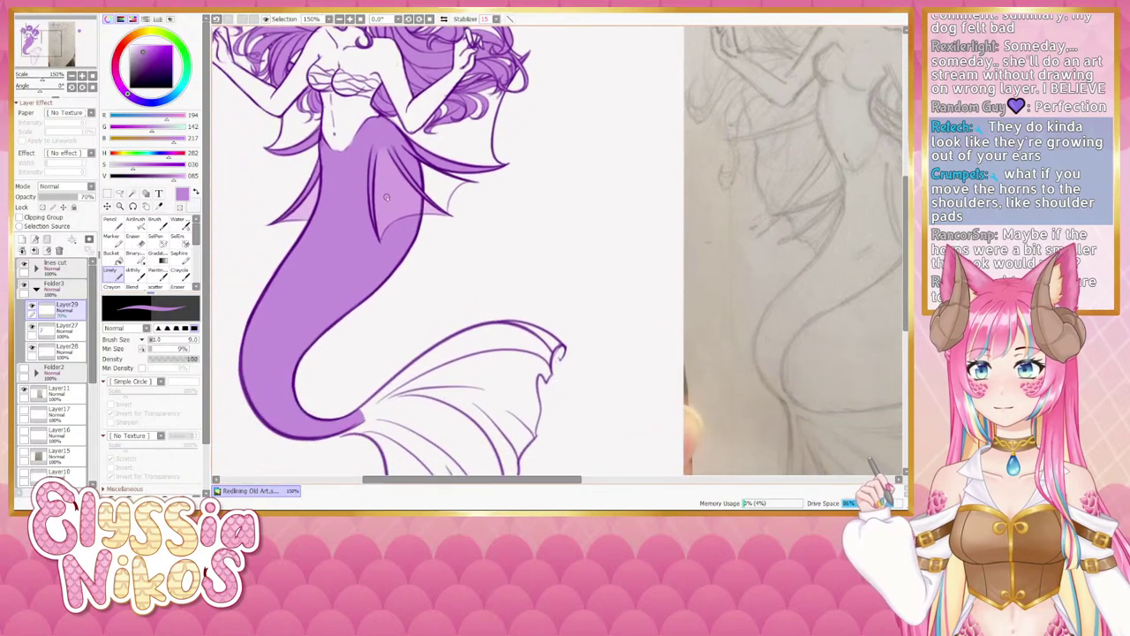
Sample the fin purple (RGB 211, 160, 225) and fill the outer webbing of the right hip fin on Layer29 at brush sizes 15 and 7.
{"action": "left_click", "coordinate": [429, 206], "text": "alt"}
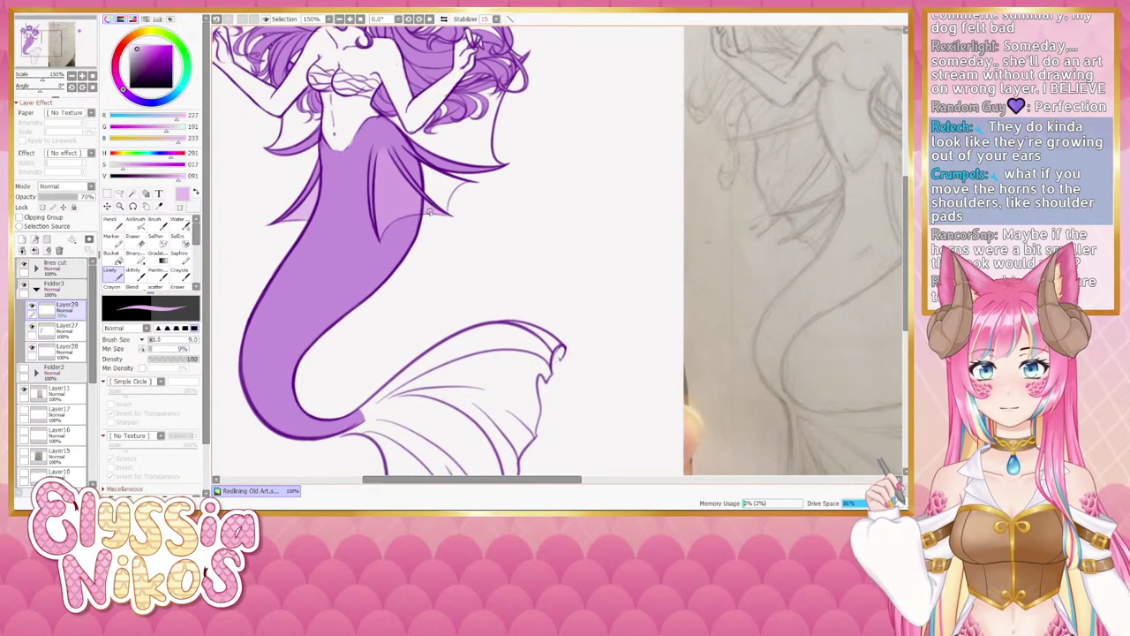
{"action": "left_click_drag", "start_coordinate": [441, 202], "coordinate": [387, 217]}
{"action": "key", "text": "]"}
{"action": "key", "text": "]"}
{"action": "key", "text": "]"}
{"action": "mouse_move", "coordinate": [348, 171]}
{"action": "left_mouse_down"}
{"action": "mouse_move", "coordinate": [367, 185]}
{"action": "mouse_move", "coordinate": [344, 161]}
{"action": "left_mouse_up"}
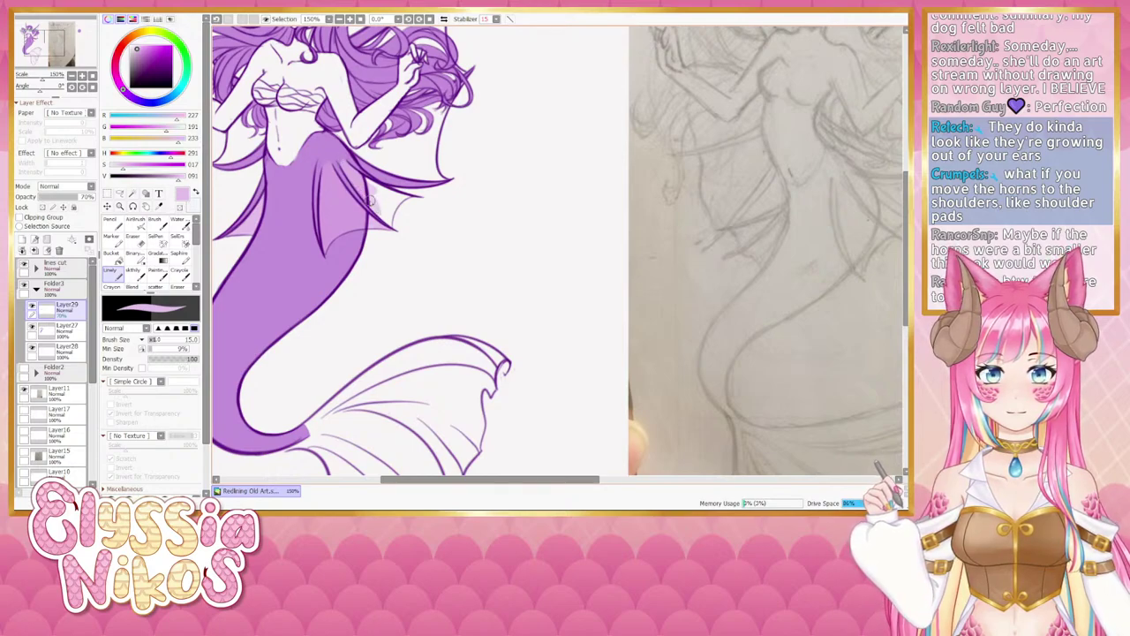
{"action": "left_click", "coordinate": [360, 180], "text": "alt"}
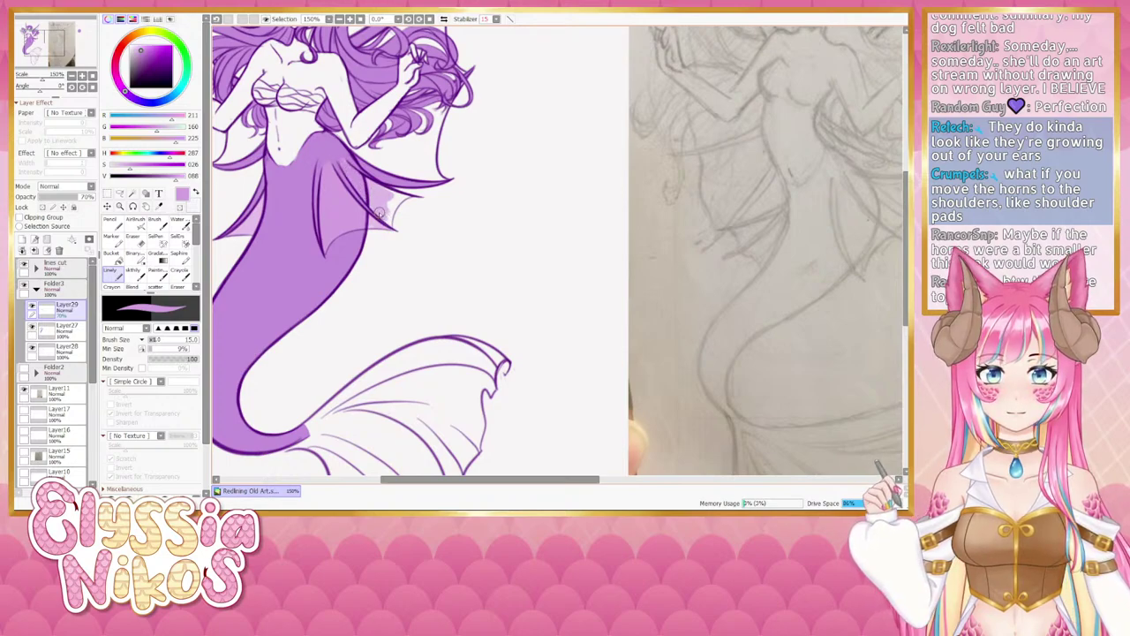
{"action": "left_click_drag", "start_coordinate": [380, 214], "coordinate": [389, 221]}
{"action": "left_click_drag", "start_coordinate": [388, 221], "coordinate": [376, 227], "text": "ctrl+alt"}
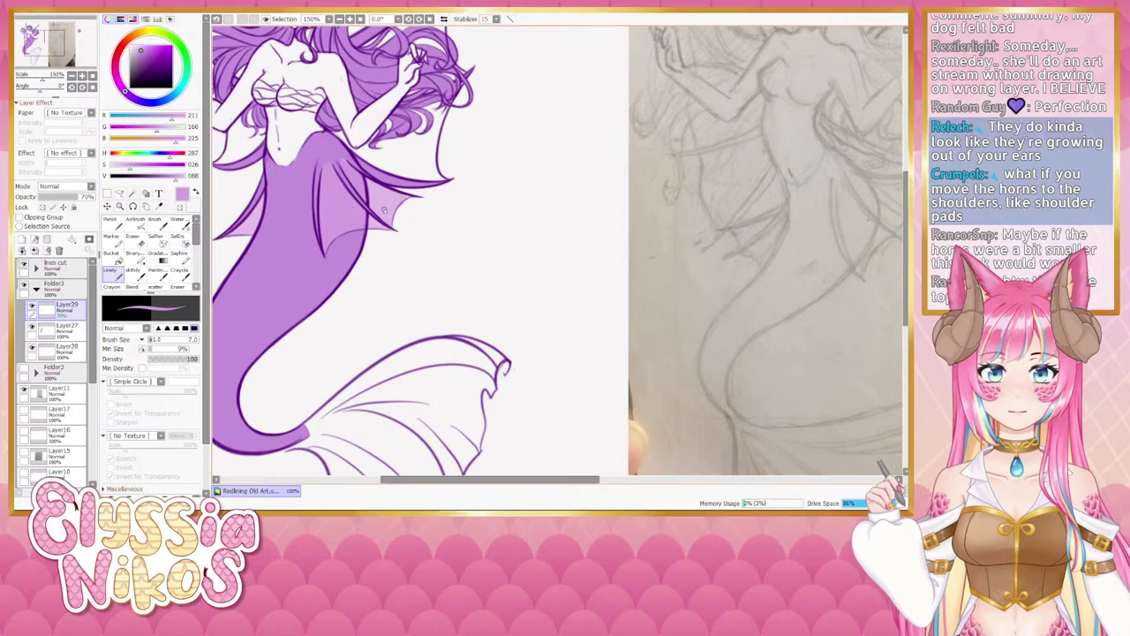
{"action": "key", "text": "e"}
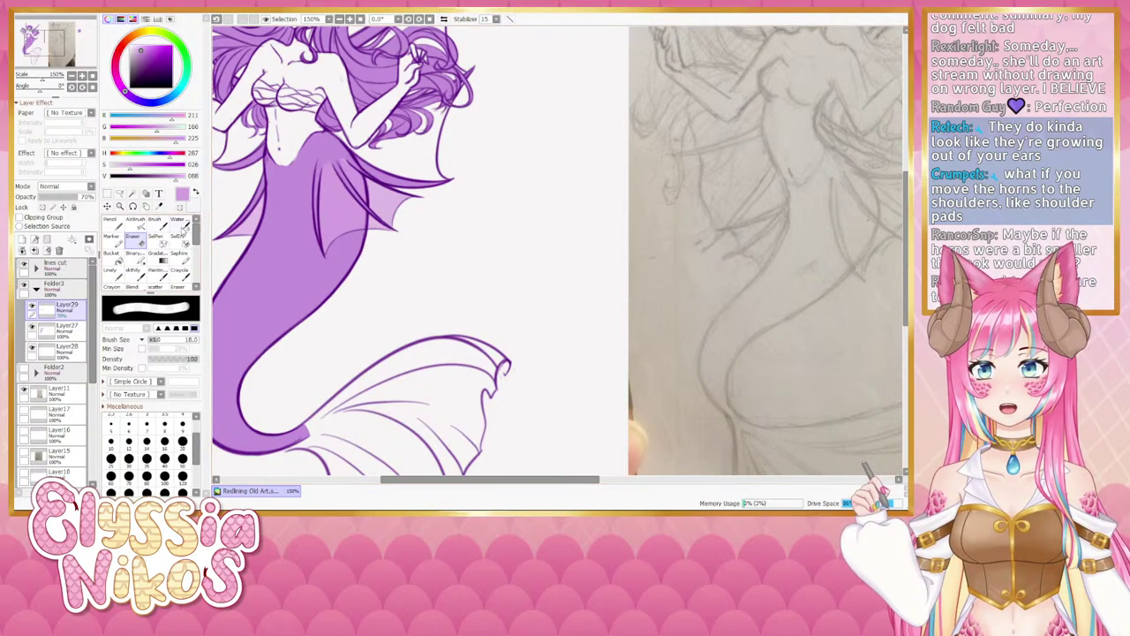
{"action": "left_click", "coordinate": [181, 228]}
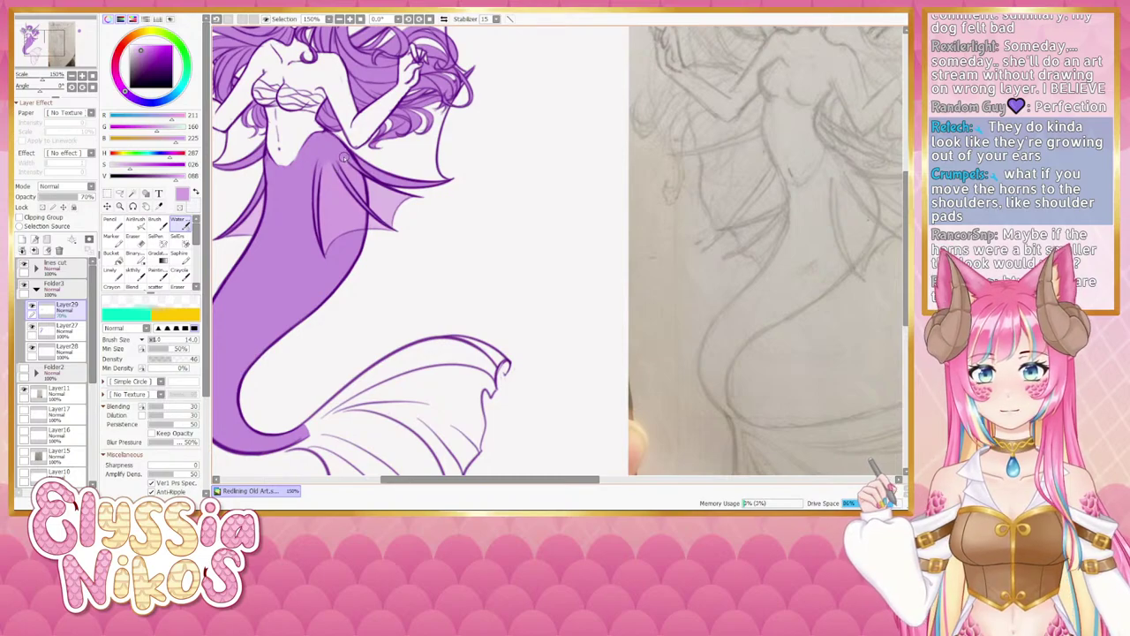
{"action": "left_click", "coordinate": [118, 279]}
{"action": "left_click_drag", "start_coordinate": [387, 140], "coordinate": [457, 181]}
{"action": "left_click", "coordinate": [72, 76]}
{"action": "left_click", "coordinate": [72, 76]}
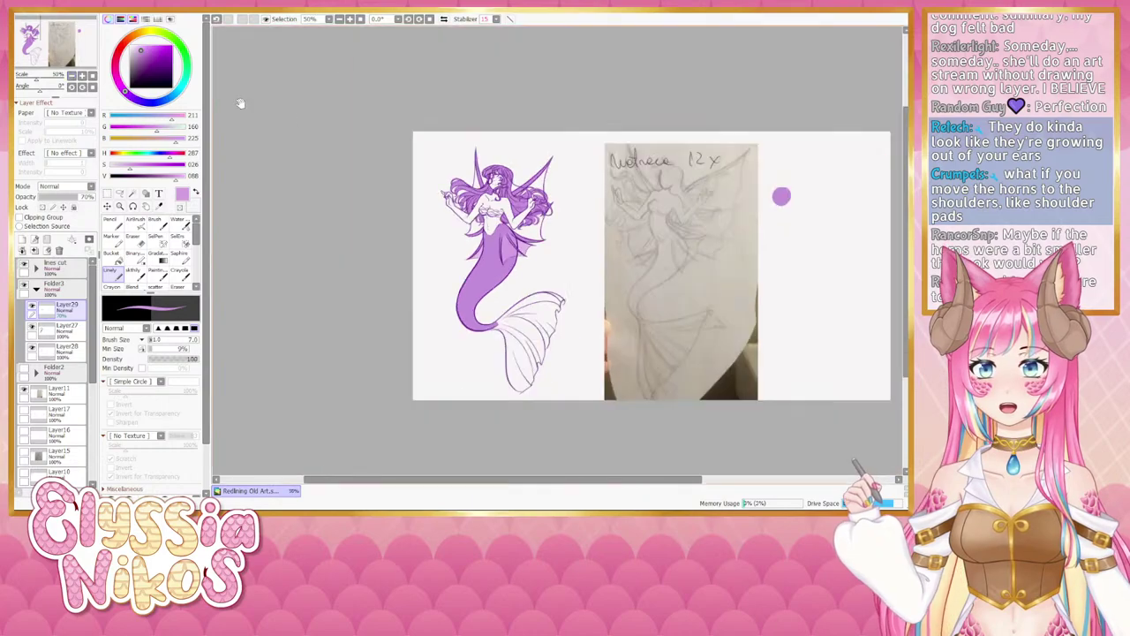
{"action": "left_click_drag", "start_coordinate": [323, 122], "coordinate": [250, 93]}
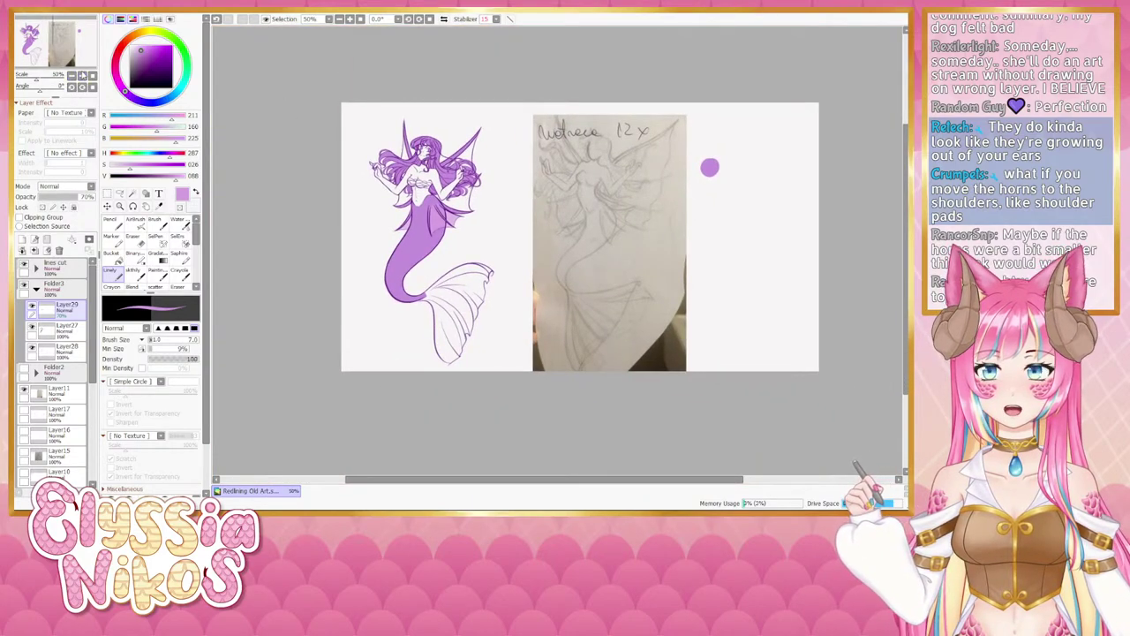
Paint the pink-purple membrane from the tail fin's base across its upper and middle rays at brush sizes 19 and 76.
{"action": "left_click", "coordinate": [82, 75]}
{"action": "left_click", "coordinate": [82, 75]}
{"action": "left_click_drag", "start_coordinate": [263, 242], "coordinate": [477, 41]}
{"action": "mouse_move", "coordinate": [433, 172]}
{"action": "left_mouse_down"}
{"action": "mouse_move", "coordinate": [397, 170]}
{"action": "mouse_move", "coordinate": [407, 161]}
{"action": "mouse_move", "coordinate": [371, 179]}
{"action": "mouse_move", "coordinate": [437, 148]}
{"action": "mouse_move", "coordinate": [450, 124]}
{"action": "mouse_move", "coordinate": [424, 132]}
{"action": "mouse_move", "coordinate": [473, 104]}
{"action": "left_mouse_up"}
{"action": "key", "text": "ctrl+z"}
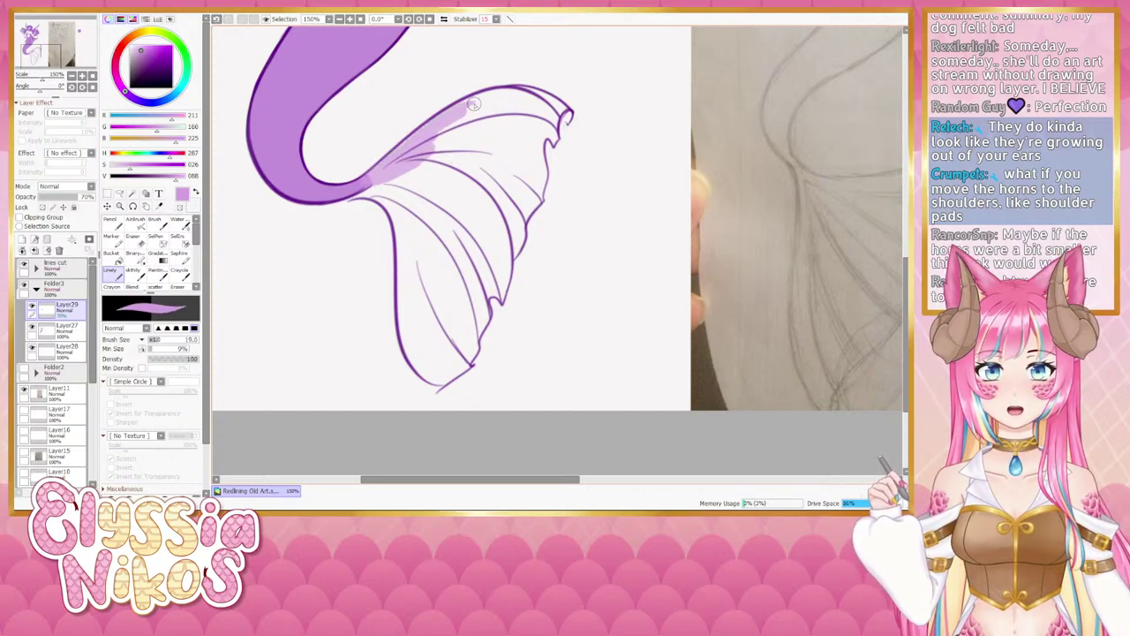
{"action": "mouse_move", "coordinate": [426, 146]}
{"action": "left_mouse_down"}
{"action": "mouse_move", "coordinate": [490, 100]}
{"action": "mouse_move", "coordinate": [420, 181]}
{"action": "left_mouse_up"}
{"action": "left_click_drag", "start_coordinate": [456, 149], "coordinate": [508, 149]}
{"action": "mouse_move", "coordinate": [470, 150]}
{"action": "left_mouse_down"}
{"action": "mouse_move", "coordinate": [441, 180]}
{"action": "mouse_move", "coordinate": [467, 156]}
{"action": "mouse_move", "coordinate": [510, 157]}
{"action": "mouse_move", "coordinate": [502, 205]}
{"action": "mouse_move", "coordinate": [452, 280]}
{"action": "left_mouse_up"}
{"action": "left_click_drag", "start_coordinate": [466, 220], "coordinate": [390, 235]}
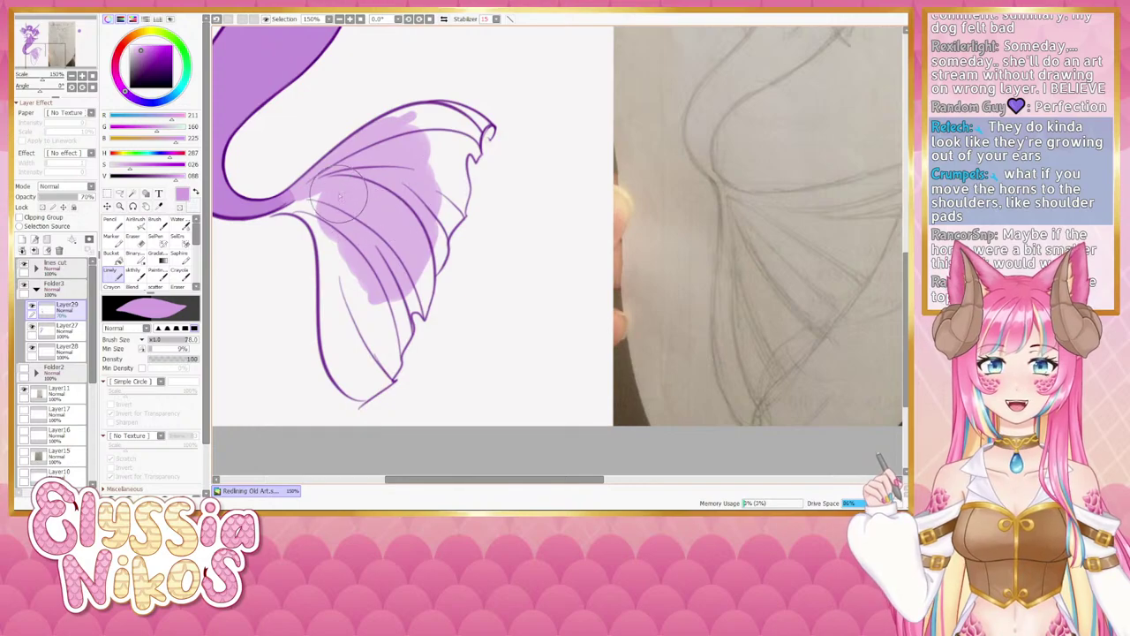
{"action": "mouse_move", "coordinate": [338, 206]}
{"action": "left_mouse_down"}
{"action": "mouse_move", "coordinate": [353, 255]}
{"action": "mouse_move", "coordinate": [289, 199]}
{"action": "left_mouse_up"}
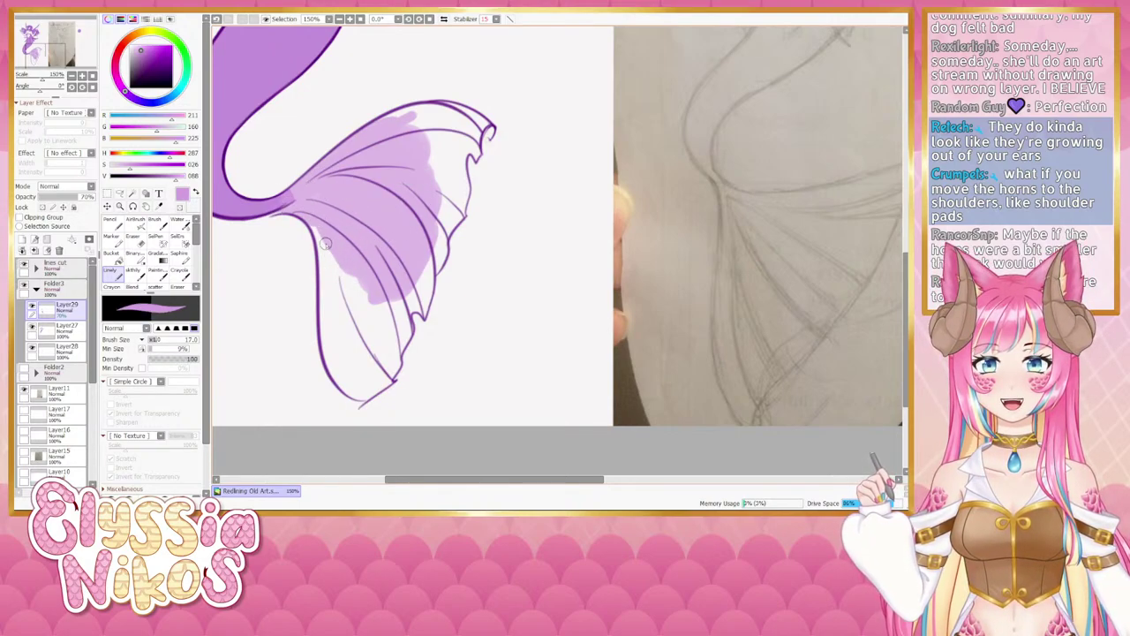
Fill the lower lobe of the tail fin along its inner outline with the same colour, starting at brush size 17.
{"action": "left_click_drag", "start_coordinate": [325, 240], "coordinate": [341, 240], "text": "ctrl+alt"}
{"action": "left_click_drag", "start_coordinate": [302, 210], "coordinate": [341, 310]}
{"action": "mouse_move", "coordinate": [325, 241]}
{"action": "left_mouse_down"}
{"action": "mouse_move", "coordinate": [340, 328]}
{"action": "mouse_move", "coordinate": [329, 268]}
{"action": "mouse_move", "coordinate": [333, 359]}
{"action": "mouse_move", "coordinate": [330, 314]}
{"action": "mouse_move", "coordinate": [351, 390]}
{"action": "mouse_move", "coordinate": [331, 355]}
{"action": "mouse_move", "coordinate": [334, 367]}
{"action": "mouse_move", "coordinate": [354, 374]}
{"action": "mouse_move", "coordinate": [343, 383]}
{"action": "mouse_move", "coordinate": [360, 395]}
{"action": "mouse_move", "coordinate": [383, 380]}
{"action": "mouse_move", "coordinate": [382, 331]}
{"action": "mouse_move", "coordinate": [338, 327]}
{"action": "mouse_move", "coordinate": [341, 335]}
{"action": "mouse_move", "coordinate": [352, 259]}
{"action": "mouse_move", "coordinate": [365, 260]}
{"action": "mouse_move", "coordinate": [353, 314]}
{"action": "mouse_move", "coordinate": [344, 275]}
{"action": "left_mouse_up"}
{"action": "key", "text": "bracketright"}
{"action": "key", "text": "bracketright"}
{"action": "key", "text": "bracketright"}
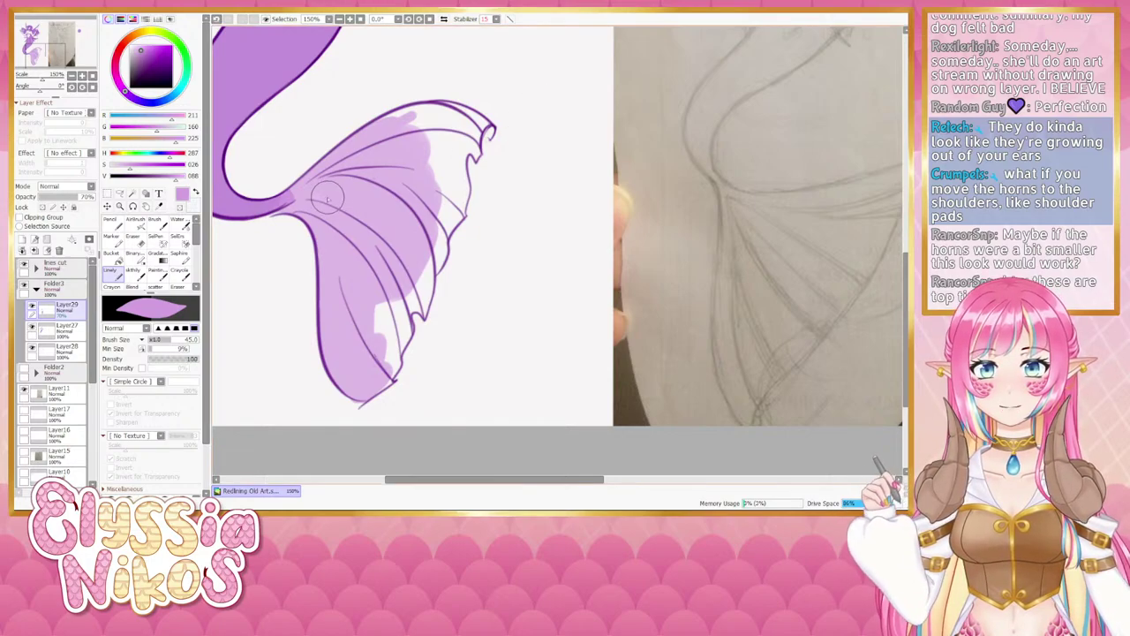
Extend the membrane colour to the tail fin's upper tip and down its scalloped outer edge at brush size 26.
{"action": "key", "text": "["}
{"action": "key", "text": "["}
{"action": "key", "text": "["}
{"action": "key", "text": "["}
{"action": "key", "text": "["}
{"action": "mouse_move", "coordinate": [407, 117]}
{"action": "left_mouse_down"}
{"action": "mouse_move", "coordinate": [372, 127]}
{"action": "mouse_move", "coordinate": [457, 107]}
{"action": "mouse_move", "coordinate": [389, 161]}
{"action": "left_mouse_up"}
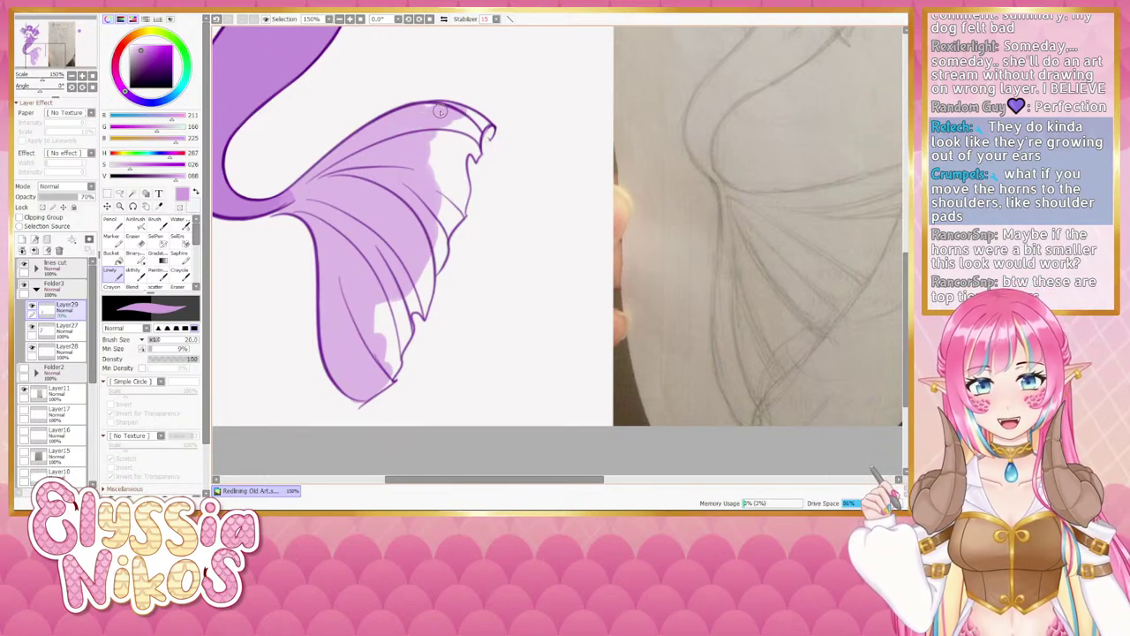
{"action": "mouse_move", "coordinate": [474, 116]}
{"action": "left_mouse_down"}
{"action": "mouse_move", "coordinate": [460, 142]}
{"action": "mouse_move", "coordinate": [476, 134]}
{"action": "mouse_move", "coordinate": [476, 155]}
{"action": "mouse_move", "coordinate": [459, 142]}
{"action": "mouse_move", "coordinate": [466, 154]}
{"action": "mouse_move", "coordinate": [465, 124]}
{"action": "mouse_move", "coordinate": [435, 123]}
{"action": "mouse_move", "coordinate": [458, 120]}
{"action": "mouse_move", "coordinate": [448, 152]}
{"action": "mouse_move", "coordinate": [453, 138]}
{"action": "mouse_move", "coordinate": [466, 167]}
{"action": "mouse_move", "coordinate": [461, 155]}
{"action": "mouse_move", "coordinate": [457, 194]}
{"action": "mouse_move", "coordinate": [453, 157]}
{"action": "mouse_move", "coordinate": [457, 215]}
{"action": "mouse_move", "coordinate": [447, 198]}
{"action": "mouse_move", "coordinate": [439, 221]}
{"action": "mouse_move", "coordinate": [459, 213]}
{"action": "mouse_move", "coordinate": [459, 201]}
{"action": "mouse_move", "coordinate": [430, 263]}
{"action": "left_mouse_up"}
Fill the remaining gap near the tail fin's lower scalloped edge at brush size 22 and clean the tip with the eraser at size 11.
{"action": "key", "text": "bracketright"}
{"action": "key", "text": "bracketright"}
{"action": "key", "text": "bracketright"}
{"action": "key", "text": "bracketright"}
{"action": "key", "text": "bracketleft"}
{"action": "key", "text": "bracketleft"}
{"action": "key", "text": "bracketleft"}
{"action": "key", "text": "bracketleft"}
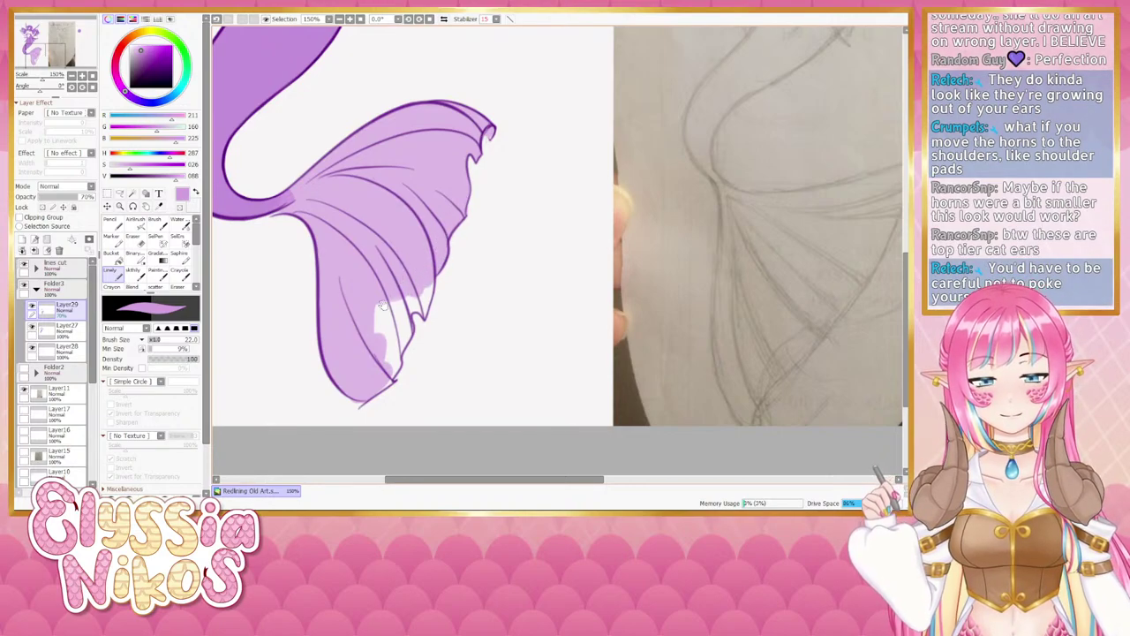
{"action": "mouse_move", "coordinate": [384, 306]}
{"action": "left_mouse_down"}
{"action": "mouse_move", "coordinate": [413, 235]}
{"action": "mouse_move", "coordinate": [452, 228]}
{"action": "mouse_move", "coordinate": [446, 260]}
{"action": "mouse_move", "coordinate": [432, 250]}
{"action": "mouse_move", "coordinate": [454, 233]}
{"action": "left_mouse_up"}
{"action": "mouse_move", "coordinate": [422, 250]}
{"action": "left_mouse_down"}
{"action": "mouse_move", "coordinate": [409, 256]}
{"action": "mouse_move", "coordinate": [440, 243]}
{"action": "mouse_move", "coordinate": [427, 279]}
{"action": "left_mouse_up"}
{"action": "mouse_move", "coordinate": [426, 287]}
{"action": "left_mouse_down"}
{"action": "mouse_move", "coordinate": [401, 334]}
{"action": "mouse_move", "coordinate": [412, 323]}
{"action": "mouse_move", "coordinate": [409, 290]}
{"action": "left_mouse_up"}
{"action": "left_click_drag", "start_coordinate": [398, 263], "coordinate": [395, 262]}
{"action": "mouse_move", "coordinate": [395, 262]}
{"action": "left_mouse_down"}
{"action": "mouse_move", "coordinate": [398, 302]}
{"action": "mouse_move", "coordinate": [409, 272]}
{"action": "mouse_move", "coordinate": [396, 301]}
{"action": "left_mouse_up"}
{"action": "key", "text": "e"}
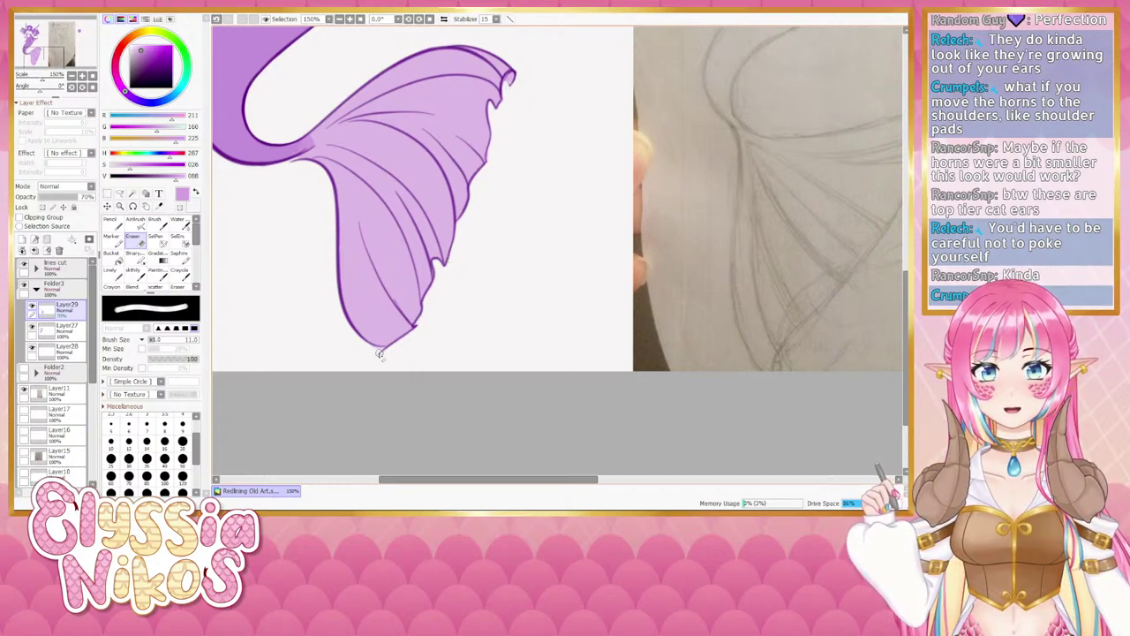
{"action": "left_click_drag", "start_coordinate": [291, 306], "coordinate": [404, 369]}
Blend the end of the tail on Layer27 into the base of the tail fin with the Water brush at size 19.
{"action": "left_click", "coordinate": [179, 225]}
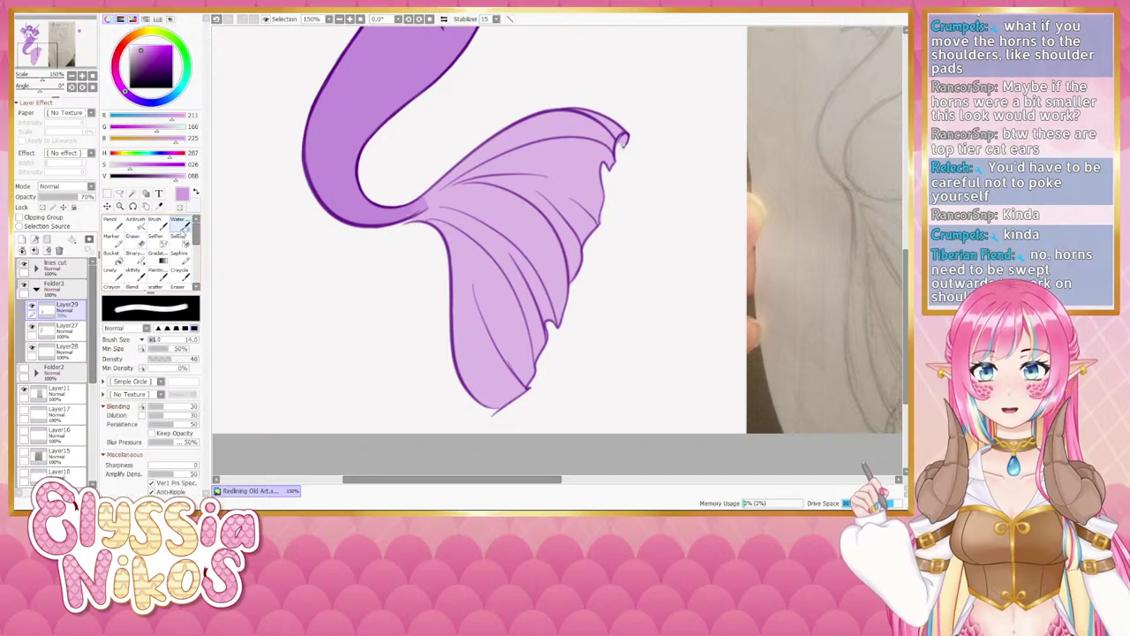
{"action": "key", "text": "]"}
{"action": "left_click_drag", "start_coordinate": [410, 218], "coordinate": [412, 210]}
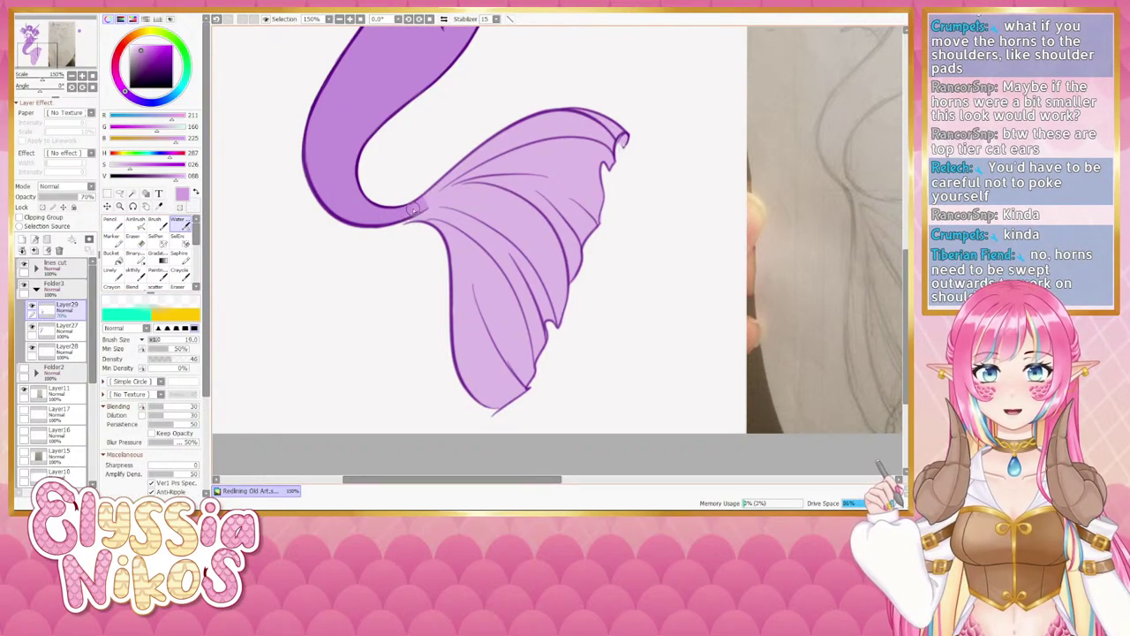
{"action": "left_click", "coordinate": [77, 332]}
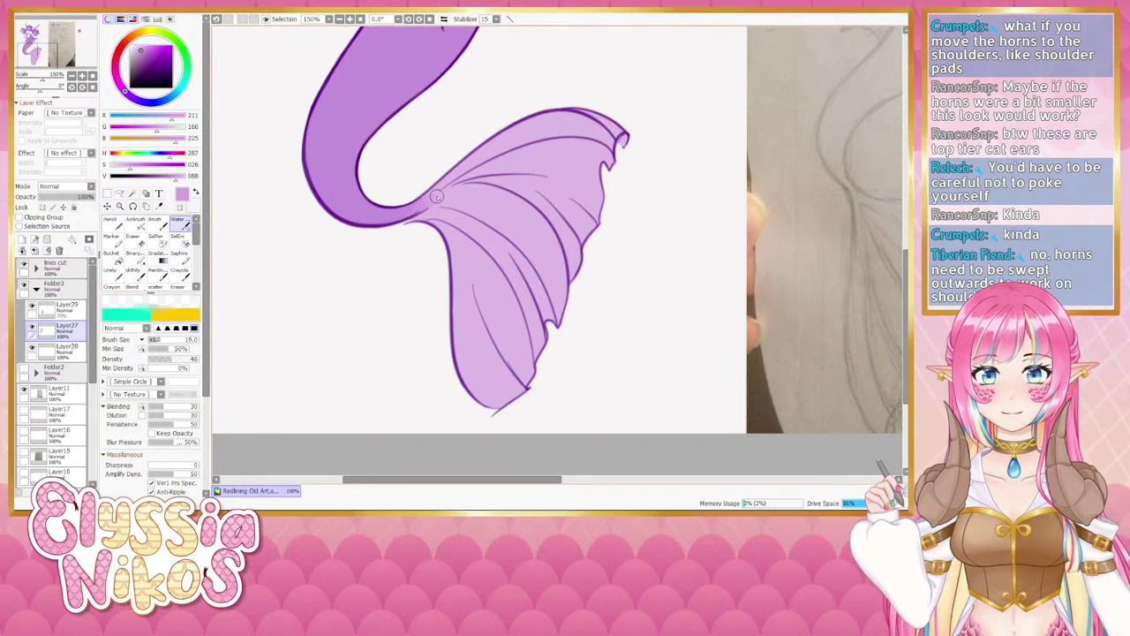
{"action": "left_click_drag", "start_coordinate": [446, 189], "coordinate": [366, 291]}
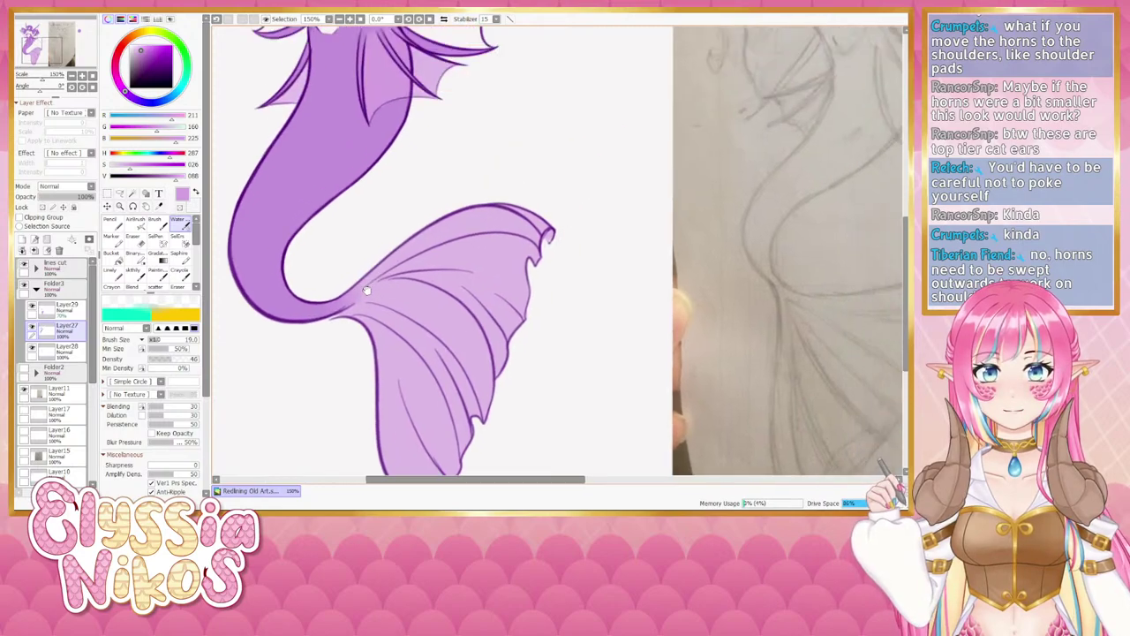
{"action": "mouse_move", "coordinate": [378, 49]}
{"action": "left_mouse_down"}
{"action": "mouse_move", "coordinate": [308, 244]}
{"action": "mouse_move", "coordinate": [483, 288]}
{"action": "mouse_move", "coordinate": [495, 309]}
{"action": "left_mouse_up"}
{"action": "left_click", "coordinate": [111, 274]}
{"action": "left_click_drag", "start_coordinate": [309, 238], "coordinate": [314, 299]}
{"action": "left_click_drag", "start_coordinate": [400, 189], "coordinate": [367, 189]}
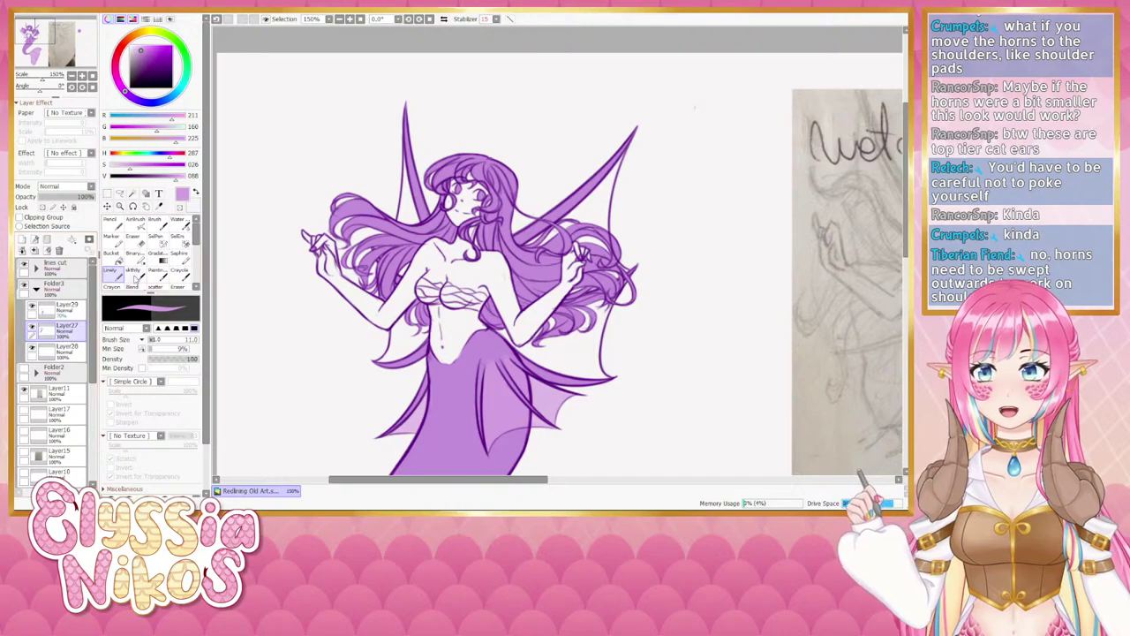
{"action": "left_click", "coordinate": [82, 76]}
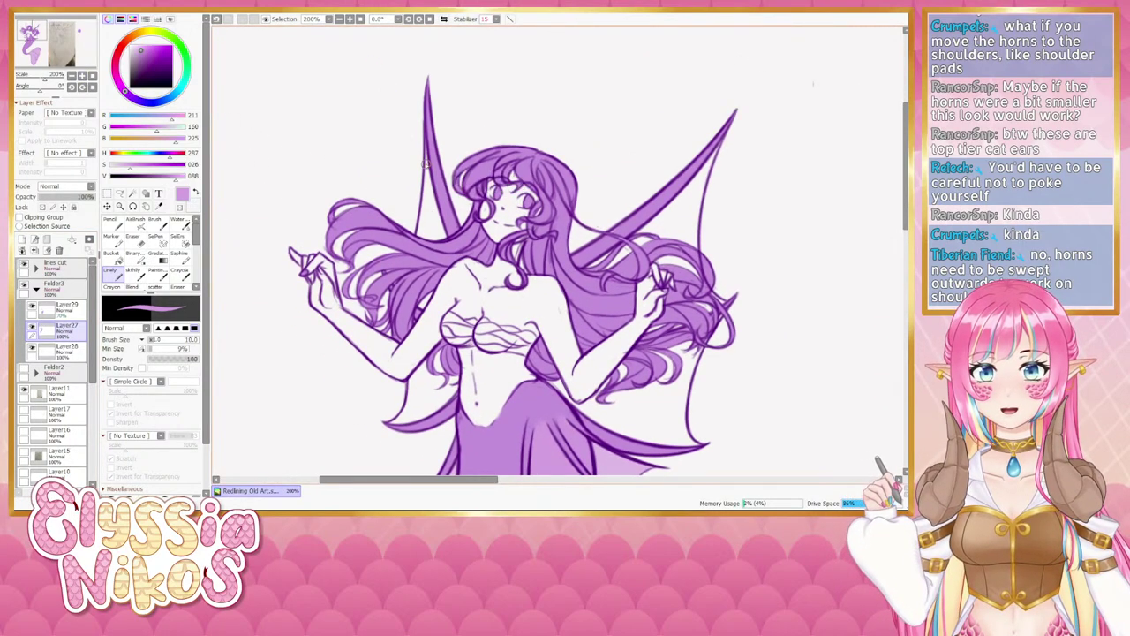
{"action": "key", "text": "ctrl+z"}
{"action": "left_click_drag", "start_coordinate": [425, 142], "coordinate": [434, 219]}
{"action": "left_click_drag", "start_coordinate": [429, 163], "coordinate": [440, 227]}
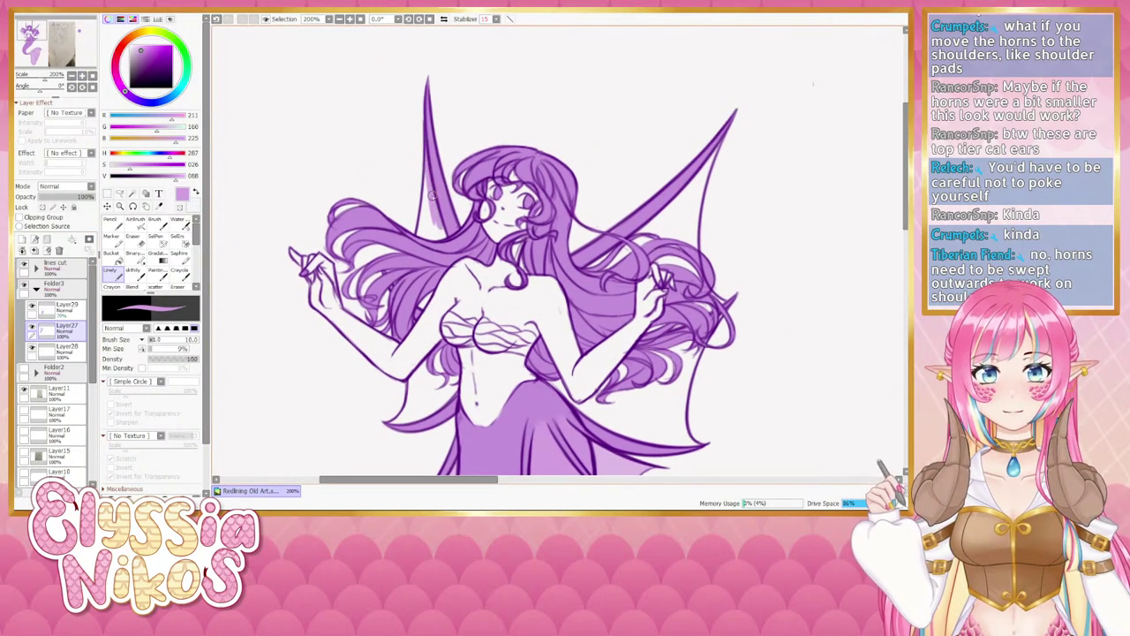
{"action": "mouse_move", "coordinate": [426, 168]}
{"action": "left_mouse_down"}
{"action": "mouse_move", "coordinate": [433, 228]}
{"action": "mouse_move", "coordinate": [432, 110]}
{"action": "mouse_move", "coordinate": [436, 216]}
{"action": "left_mouse_up"}
{"action": "key", "text": "ctrl+z"}
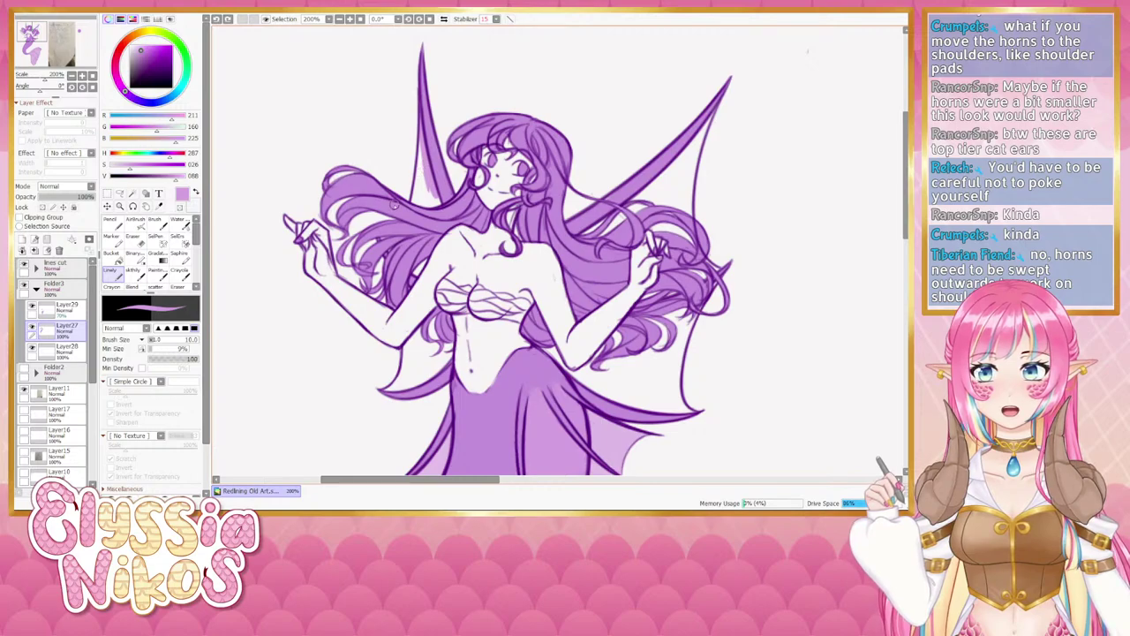
{"action": "key", "text": "ctrl+z"}
{"action": "key", "text": "ctrl+z"}
Fill the membranes of the left back fin and the fin below the left arm on Layer29, and move that layer beneath Layer27.
{"action": "left_click", "coordinate": [69, 312]}
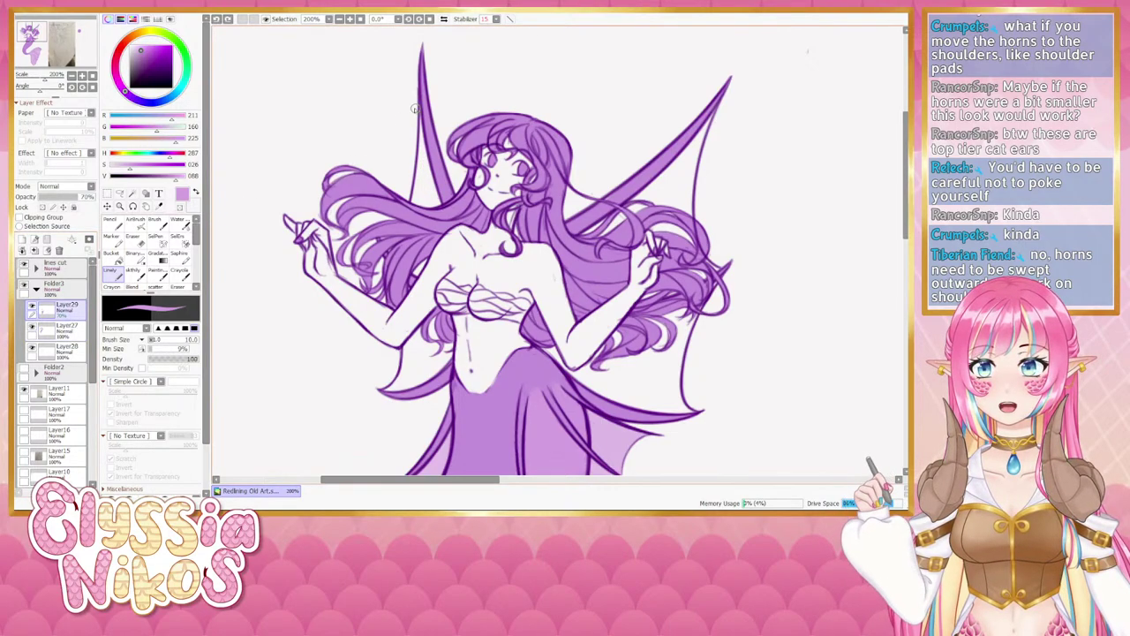
{"action": "mouse_move", "coordinate": [423, 147]}
{"action": "left_mouse_down"}
{"action": "mouse_move", "coordinate": [438, 202]}
{"action": "mouse_move", "coordinate": [419, 165]}
{"action": "mouse_move", "coordinate": [416, 192]}
{"action": "mouse_move", "coordinate": [433, 192]}
{"action": "mouse_move", "coordinate": [420, 194]}
{"action": "left_mouse_up"}
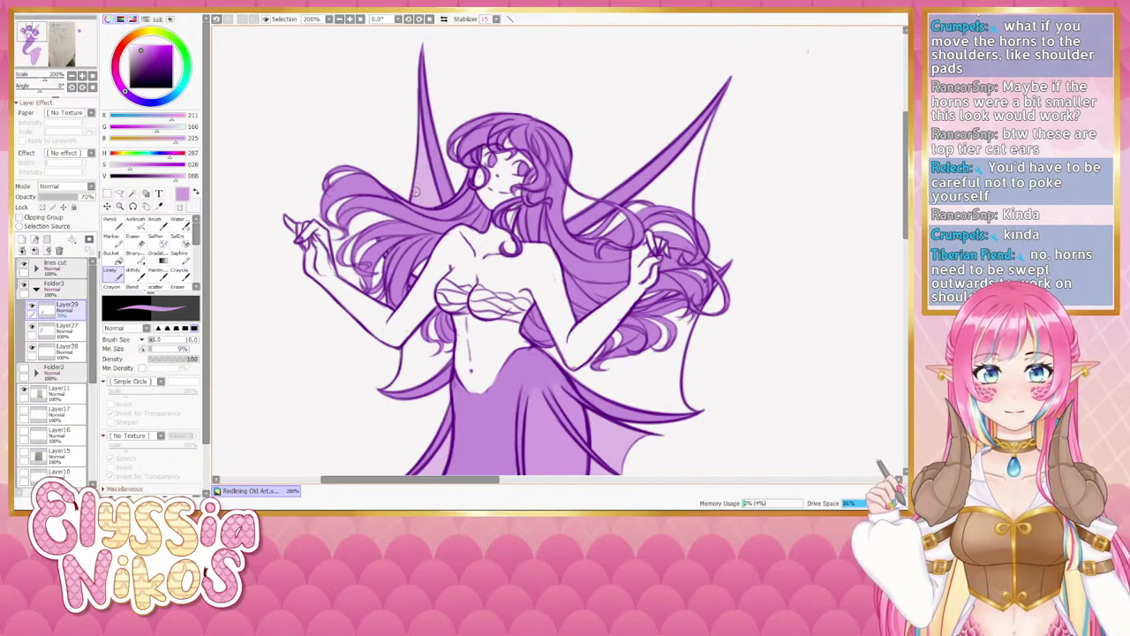
{"action": "scroll", "coordinate": [442, 171], "scroll_direction": "down", "scroll_amount": 2}
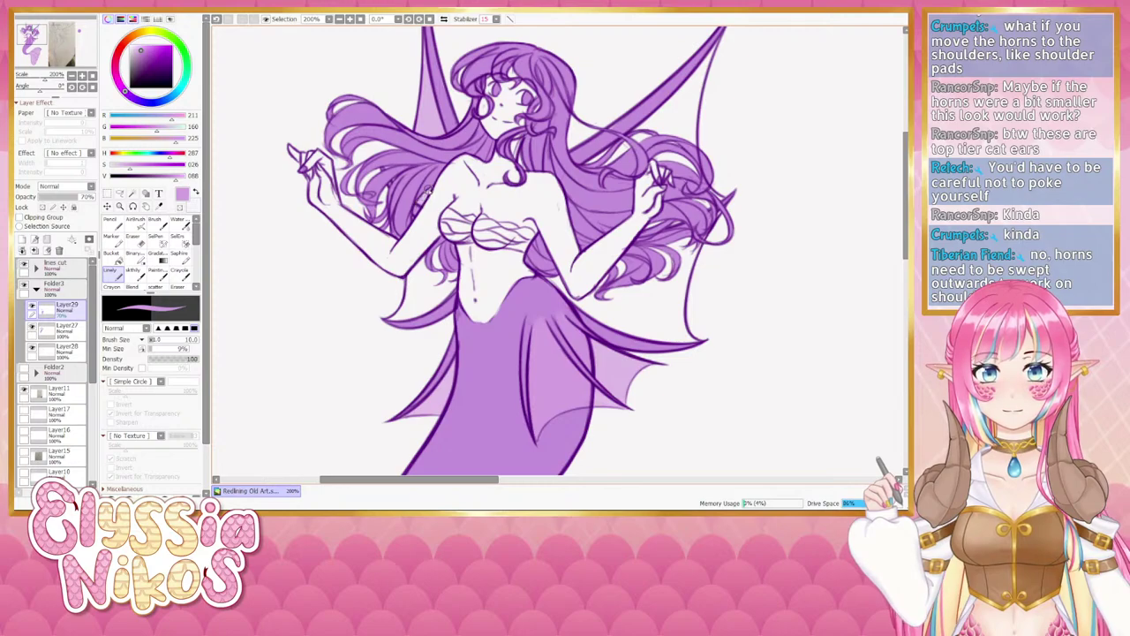
{"action": "scroll", "coordinate": [433, 187], "scroll_direction": "down", "scroll_amount": 1}
{"action": "mouse_move", "coordinate": [418, 241]}
{"action": "left_mouse_down"}
{"action": "mouse_move", "coordinate": [414, 273]}
{"action": "mouse_move", "coordinate": [427, 232]}
{"action": "mouse_move", "coordinate": [439, 249]}
{"action": "mouse_move", "coordinate": [445, 242]}
{"action": "mouse_move", "coordinate": [420, 256]}
{"action": "mouse_move", "coordinate": [444, 218]}
{"action": "left_mouse_up"}
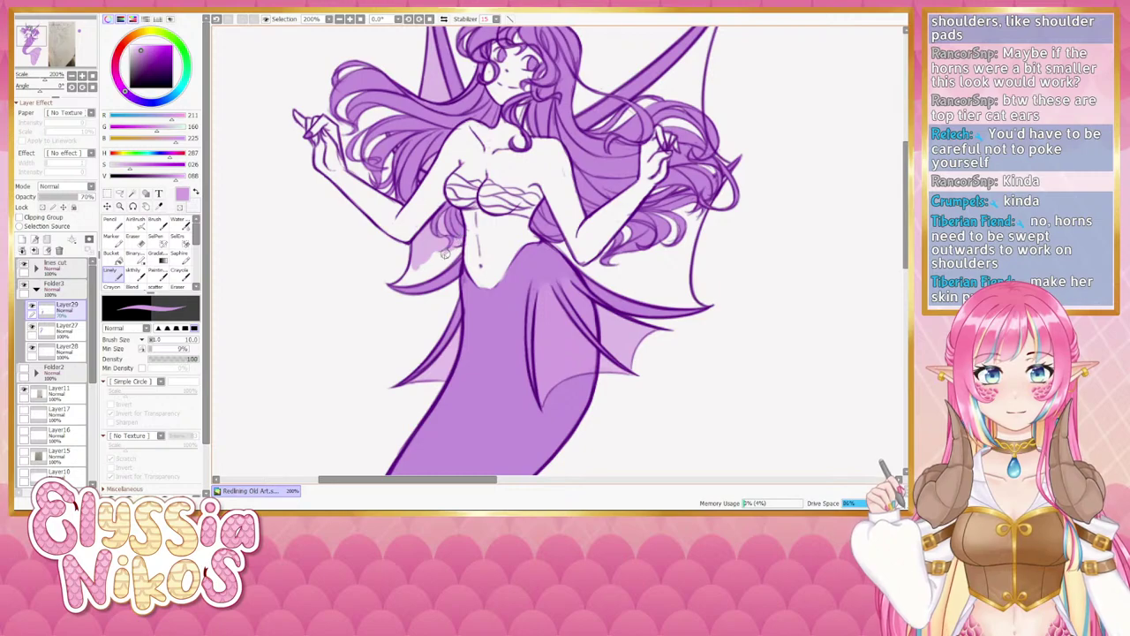
{"action": "mouse_move", "coordinate": [445, 255]}
{"action": "left_mouse_down"}
{"action": "mouse_move", "coordinate": [435, 262]}
{"action": "mouse_move", "coordinate": [456, 250]}
{"action": "mouse_move", "coordinate": [433, 263]}
{"action": "left_mouse_up"}
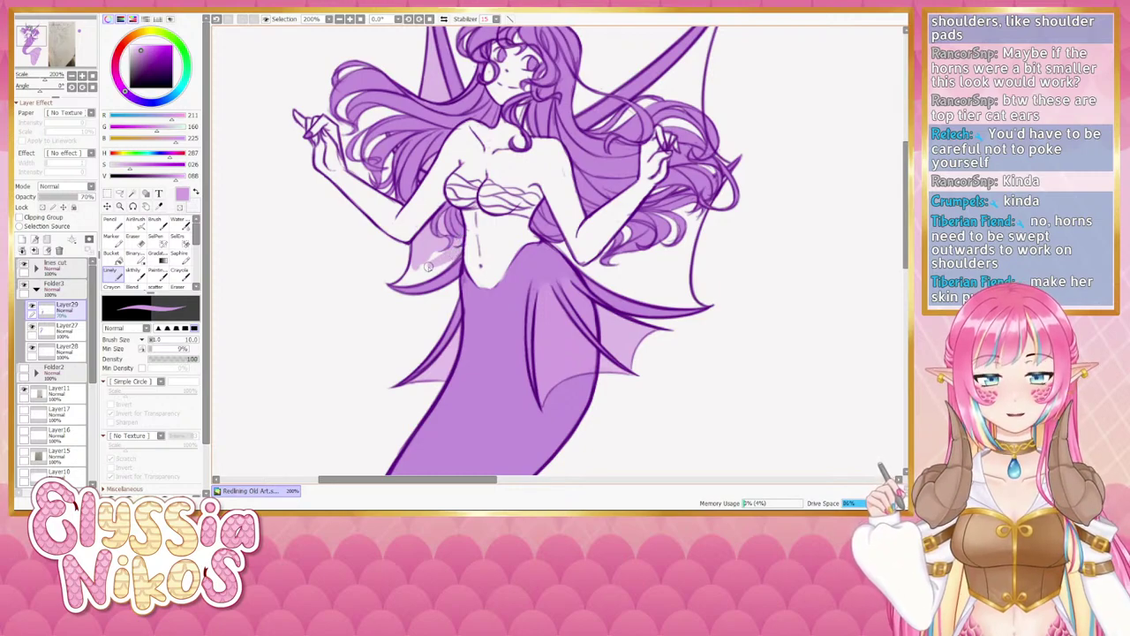
{"action": "left_click_drag", "start_coordinate": [69, 311], "coordinate": [70, 335]}
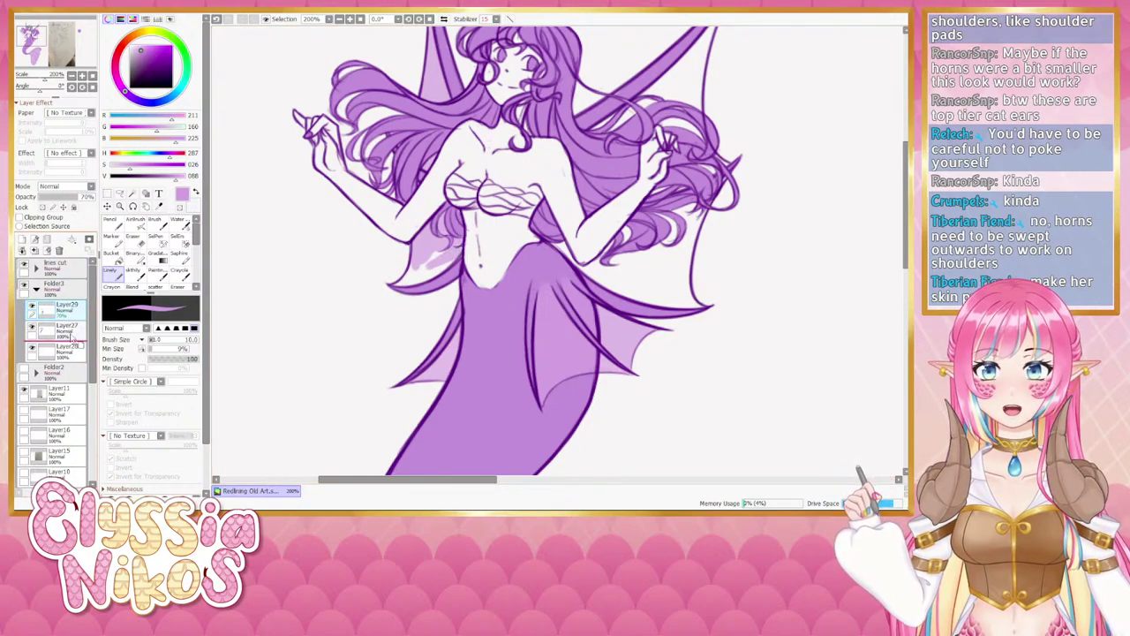
{"action": "mouse_move", "coordinate": [422, 258]}
{"action": "left_mouse_down"}
{"action": "mouse_move", "coordinate": [378, 257]}
{"action": "mouse_move", "coordinate": [392, 264]}
{"action": "mouse_move", "coordinate": [371, 272]}
{"action": "mouse_move", "coordinate": [372, 261]}
{"action": "left_mouse_up"}
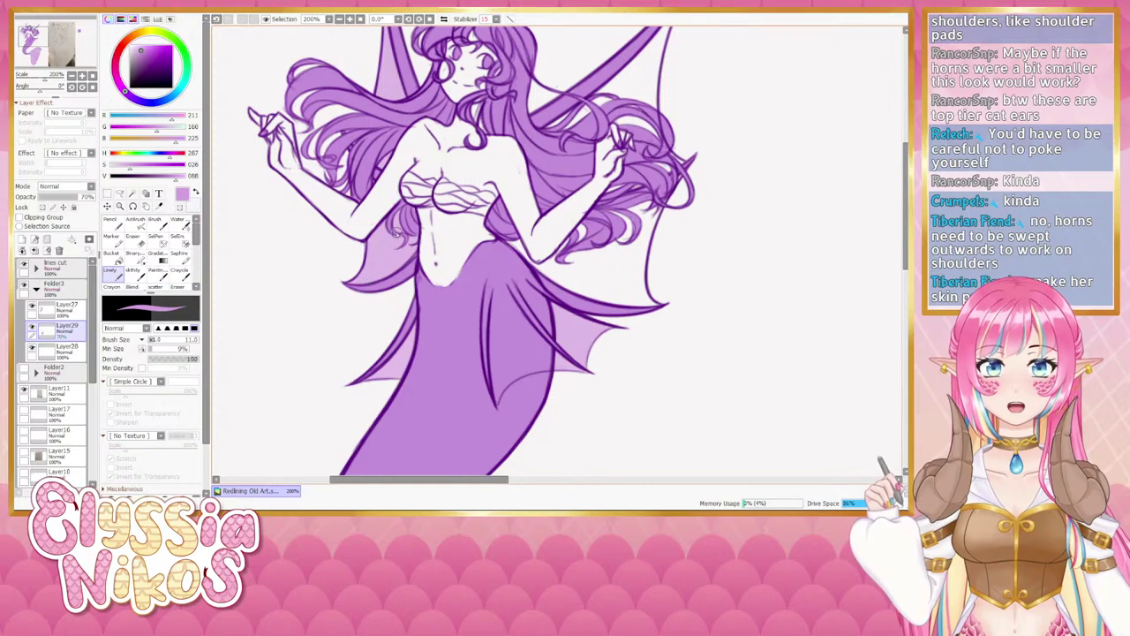
Fill the upper membrane of the right back fin on Layer29 with up to brush size 26 and clean its edge with the eraser.
{"action": "left_click_drag", "start_coordinate": [424, 201], "coordinate": [399, 290]}
{"action": "left_click_drag", "start_coordinate": [482, 333], "coordinate": [422, 273]}
{"action": "left_click_drag", "start_coordinate": [511, 148], "coordinate": [545, 117], "text": "ctrl+alt"}
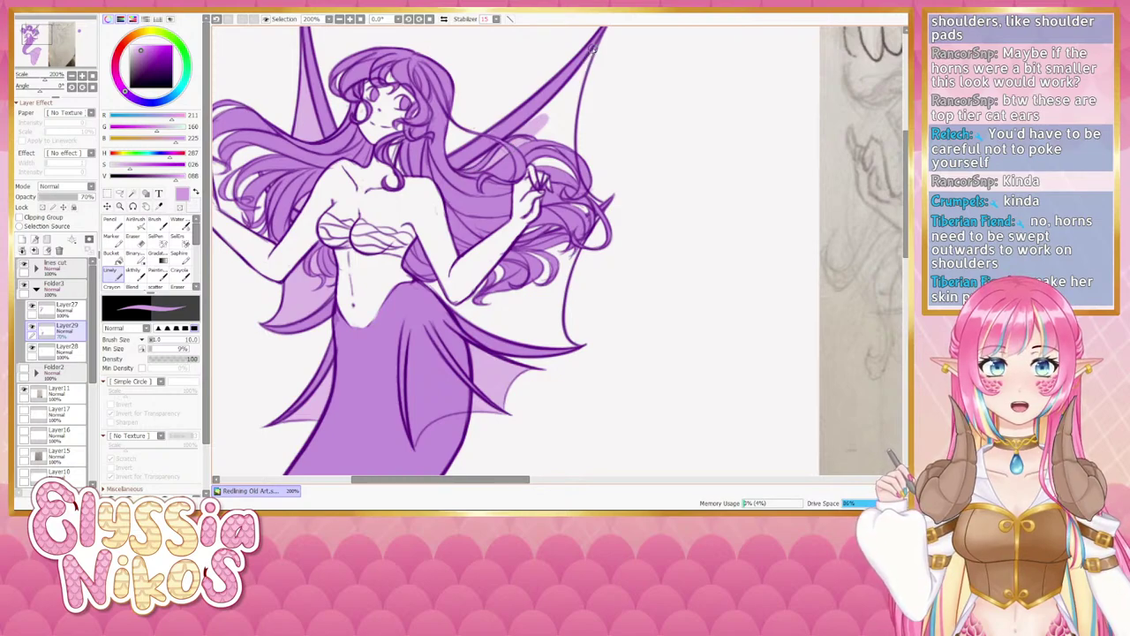
{"action": "mouse_move", "coordinate": [594, 49]}
{"action": "left_mouse_down"}
{"action": "mouse_move", "coordinate": [512, 152]}
{"action": "mouse_move", "coordinate": [507, 190]}
{"action": "mouse_move", "coordinate": [533, 119]}
{"action": "mouse_move", "coordinate": [512, 211]}
{"action": "left_mouse_up"}
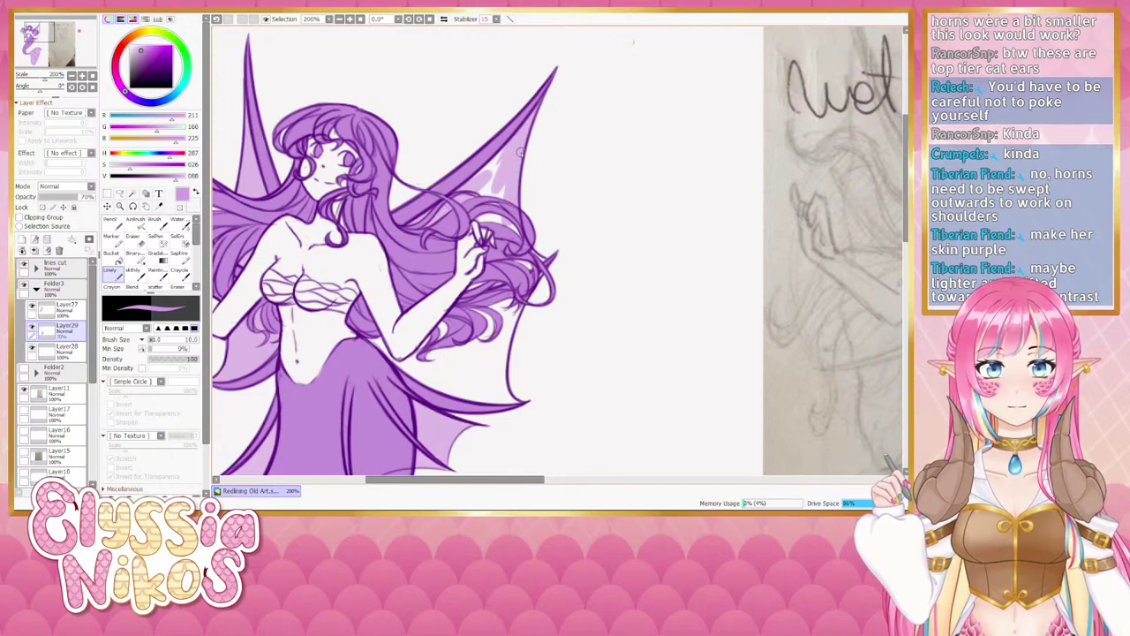
{"action": "mouse_move", "coordinate": [500, 164]}
{"action": "left_mouse_down"}
{"action": "mouse_move", "coordinate": [516, 163]}
{"action": "mouse_move", "coordinate": [514, 148]}
{"action": "mouse_move", "coordinate": [502, 191]}
{"action": "mouse_move", "coordinate": [512, 224]}
{"action": "left_mouse_up"}
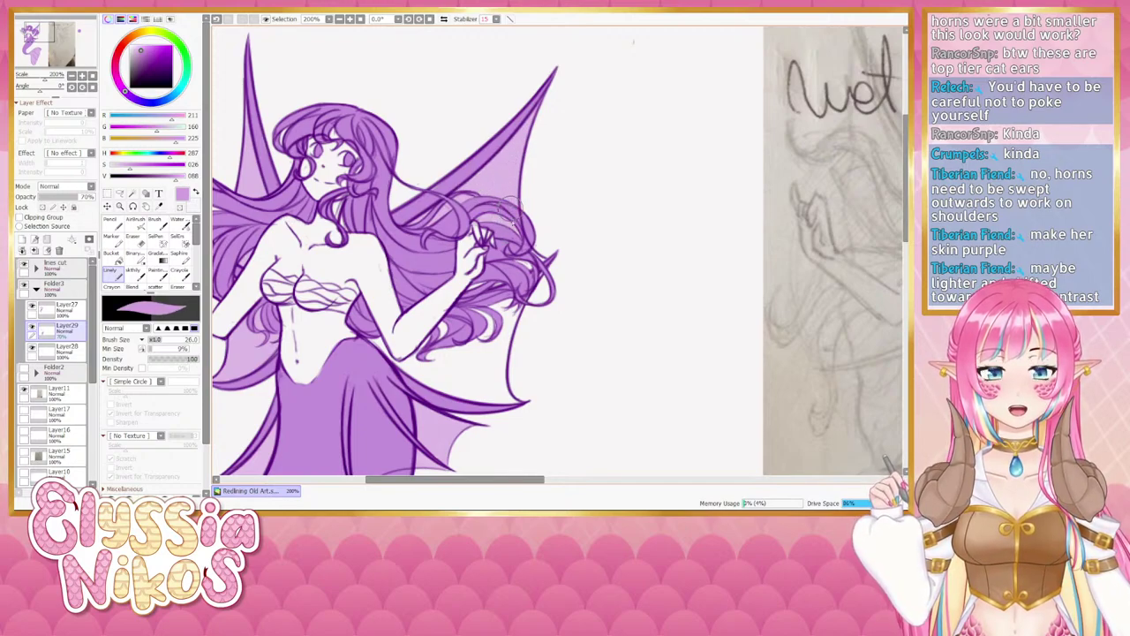
{"action": "left_click_drag", "start_coordinate": [517, 278], "coordinate": [516, 260]}
{"action": "left_click_drag", "start_coordinate": [480, 305], "coordinate": [484, 239]}
{"action": "key", "text": "e"}
{"action": "left_click_drag", "start_coordinate": [455, 177], "coordinate": [483, 163]}
Extend the right back fin's membrane colour behind the hair curls with the Liney brush and tidy the overflow with the eraser at size 5.
{"action": "left_click", "coordinate": [117, 273]}
{"action": "left_click_drag", "start_coordinate": [387, 264], "coordinate": [397, 232]}
{"action": "left_click_drag", "start_coordinate": [500, 177], "coordinate": [541, 164]}
{"action": "left_click_drag", "start_coordinate": [529, 210], "coordinate": [506, 253]}
{"action": "left_click_drag", "start_coordinate": [518, 213], "coordinate": [529, 214]}
{"action": "mouse_move", "coordinate": [525, 208]}
{"action": "left_mouse_down"}
{"action": "mouse_move", "coordinate": [498, 275]}
{"action": "mouse_move", "coordinate": [510, 264]}
{"action": "mouse_move", "coordinate": [509, 234]}
{"action": "left_mouse_up"}
{"action": "left_click", "coordinate": [141, 241]}
{"action": "left_click_drag", "start_coordinate": [545, 181], "coordinate": [559, 171]}
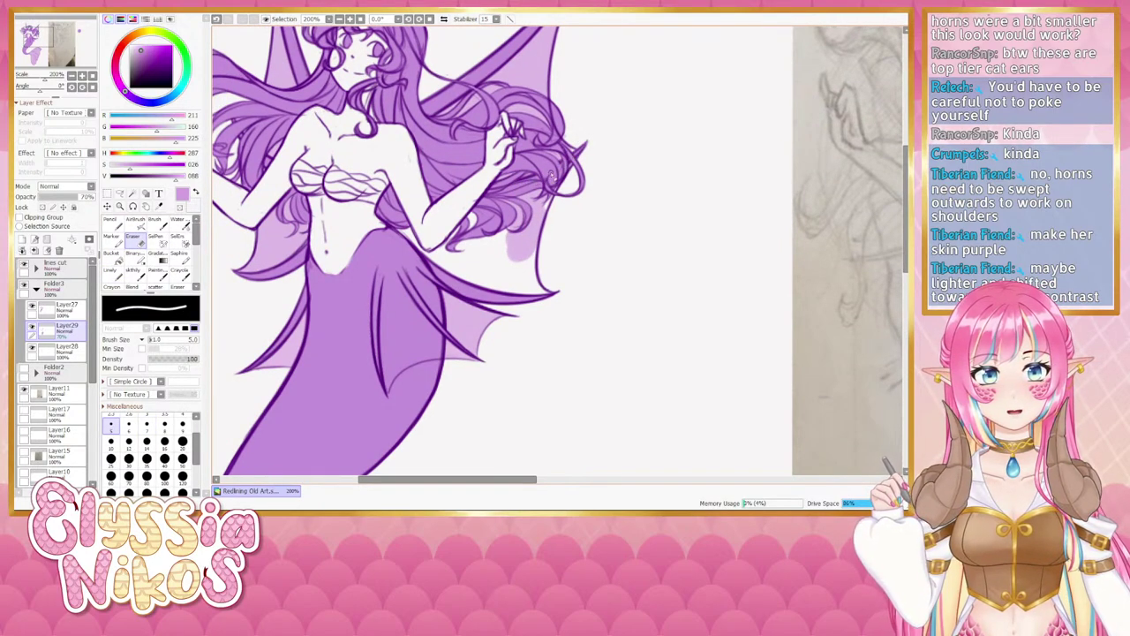
Fill the rest of the right back fin's lower membrane between the hair, the arm and the fin's bottom spine on Layer29.
{"action": "left_click", "coordinate": [112, 274]}
{"action": "left_click_drag", "start_coordinate": [493, 242], "coordinate": [478, 218]}
{"action": "mouse_move", "coordinate": [479, 218]}
{"action": "left_mouse_down"}
{"action": "mouse_move", "coordinate": [447, 221]}
{"action": "mouse_move", "coordinate": [519, 174]}
{"action": "mouse_move", "coordinate": [527, 209]}
{"action": "left_mouse_up"}
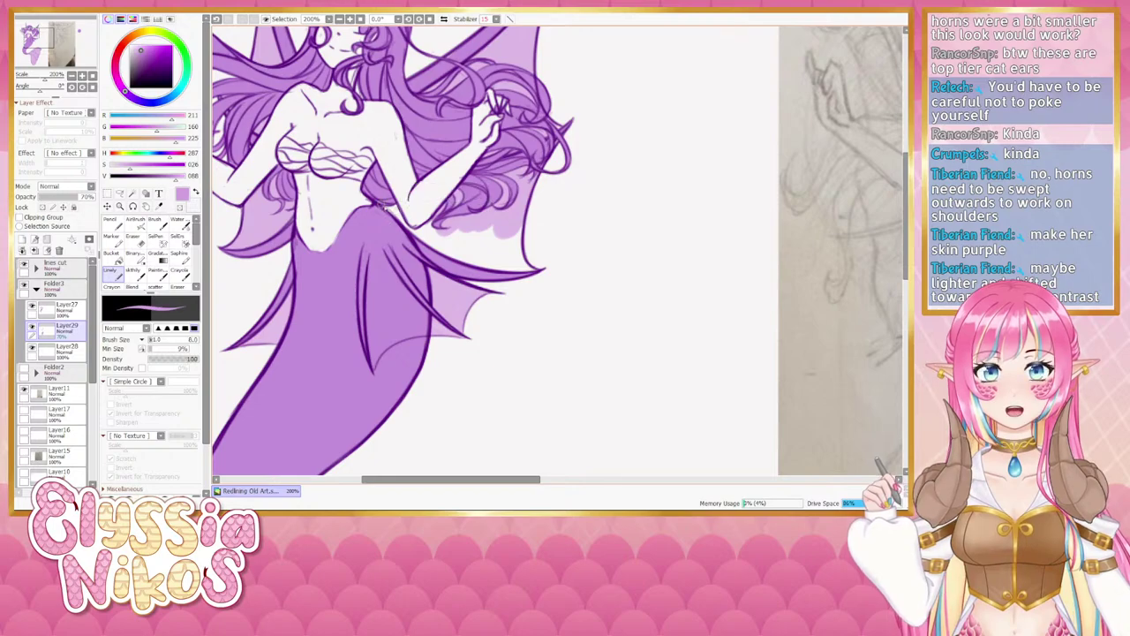
{"action": "mouse_move", "coordinate": [400, 221]}
{"action": "left_mouse_down"}
{"action": "mouse_move", "coordinate": [467, 256]}
{"action": "mouse_move", "coordinate": [424, 232]}
{"action": "mouse_move", "coordinate": [493, 243]}
{"action": "mouse_move", "coordinate": [486, 251]}
{"action": "mouse_move", "coordinate": [515, 217]}
{"action": "mouse_move", "coordinate": [514, 262]}
{"action": "mouse_move", "coordinate": [532, 276]}
{"action": "mouse_move", "coordinate": [522, 259]}
{"action": "mouse_move", "coordinate": [530, 270]}
{"action": "mouse_move", "coordinate": [477, 262]}
{"action": "left_mouse_up"}
{"action": "key", "text": "bracketleft"}
{"action": "key", "text": "bracketleft"}
{"action": "key", "text": "e"}
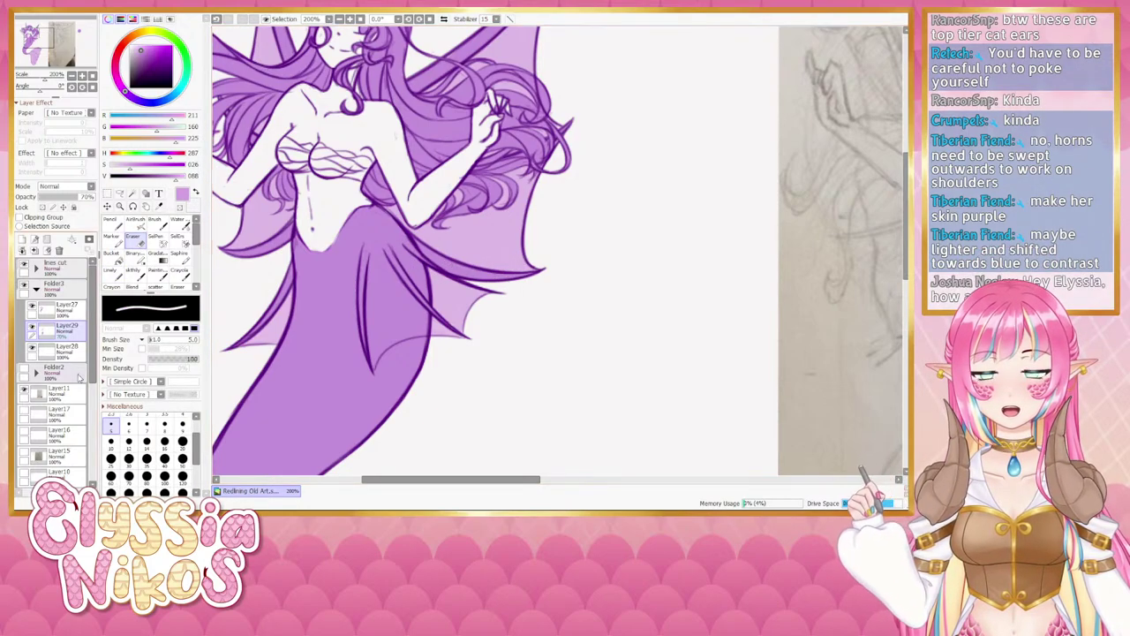
Set the opacity of the membrane layer, Layer29, to 52% and view the whole figure.
{"action": "left_click", "coordinate": [71, 198]}
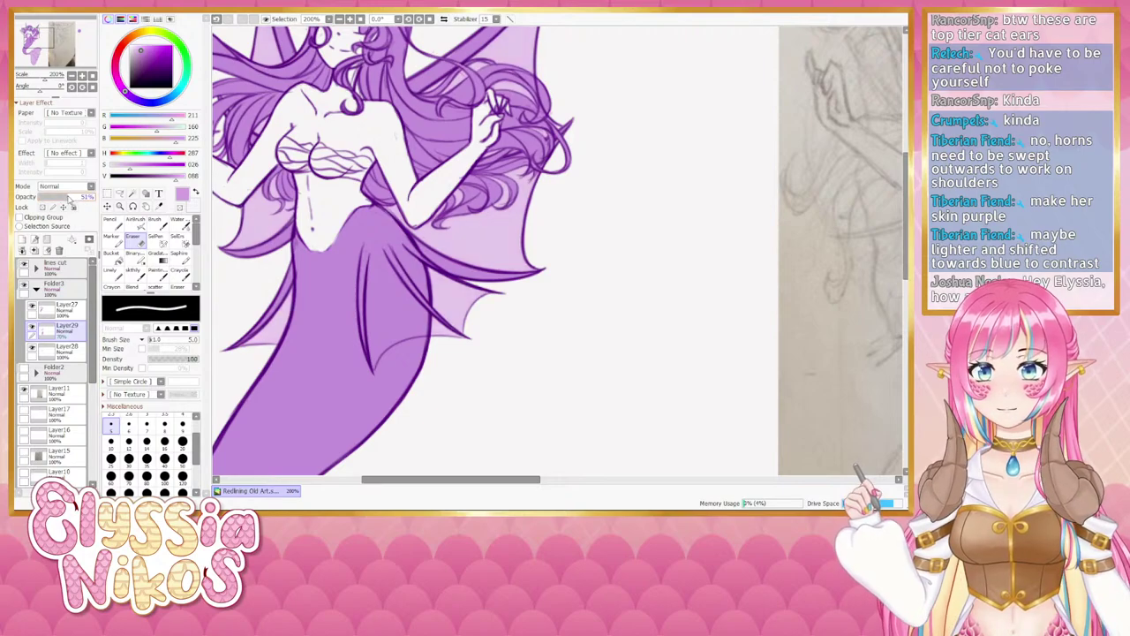
{"action": "left_click", "coordinate": [71, 77]}
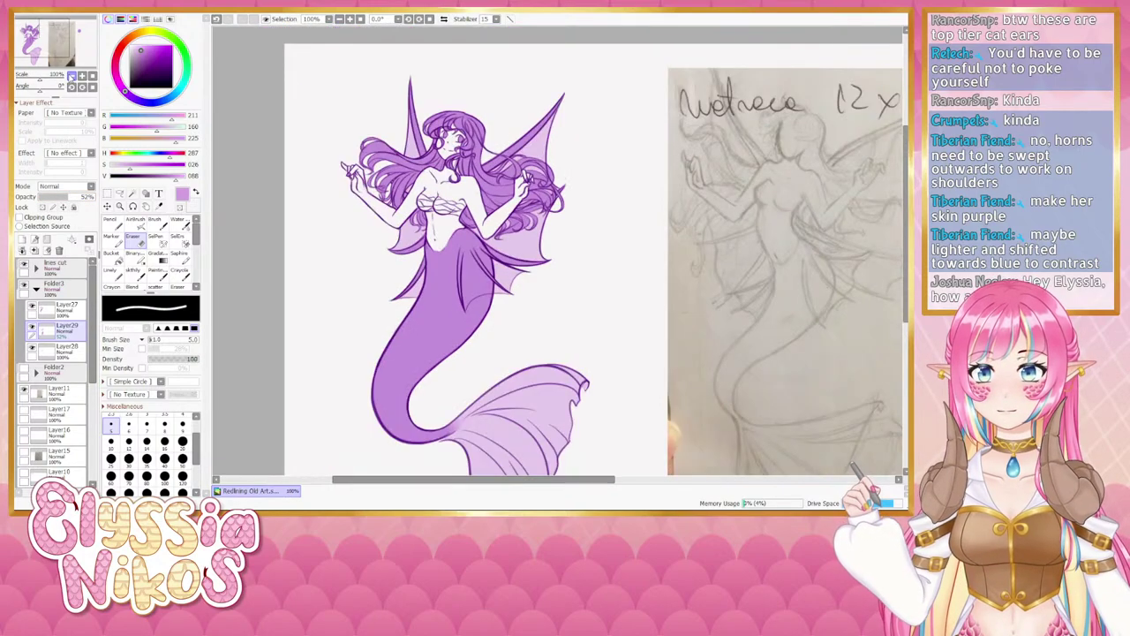
{"action": "left_click", "coordinate": [72, 76]}
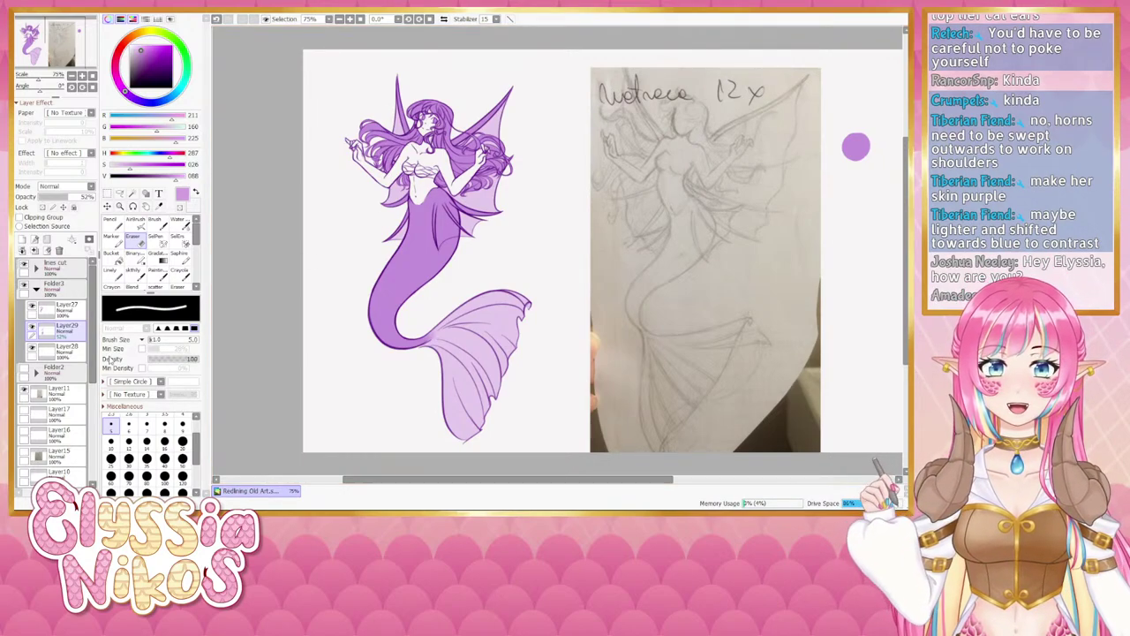
Blend the end of the tail into the fin on Layer27 with the Water brush at size 25 and sample the tail's light purple.
{"action": "left_click", "coordinate": [67, 311]}
{"action": "left_click", "coordinate": [179, 224]}
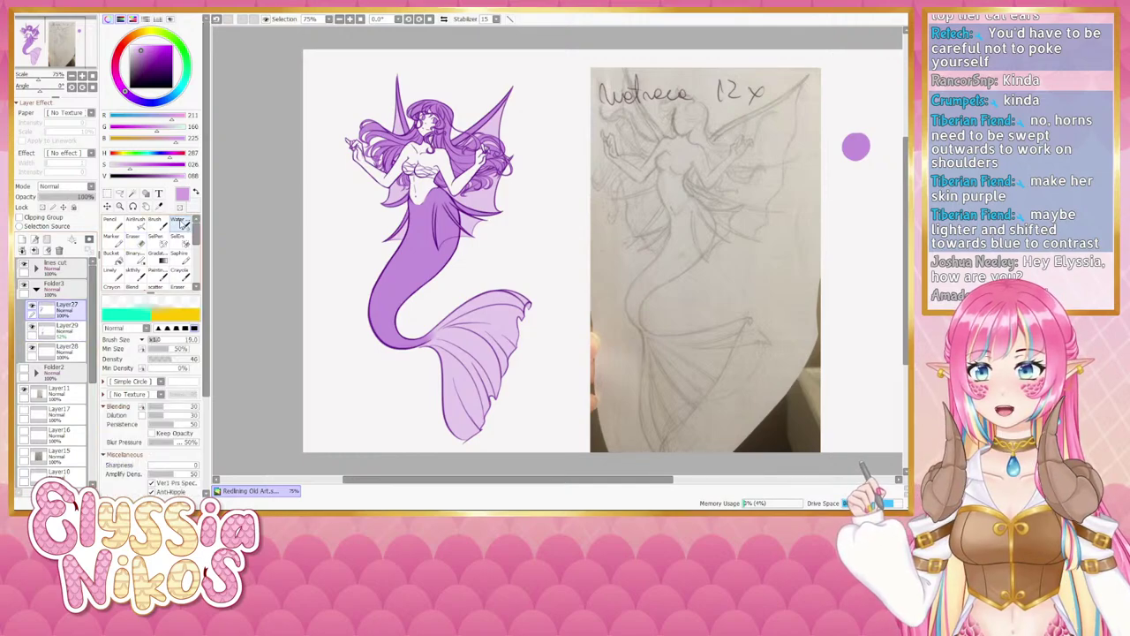
{"action": "left_click_drag", "start_coordinate": [428, 340], "coordinate": [423, 287]}
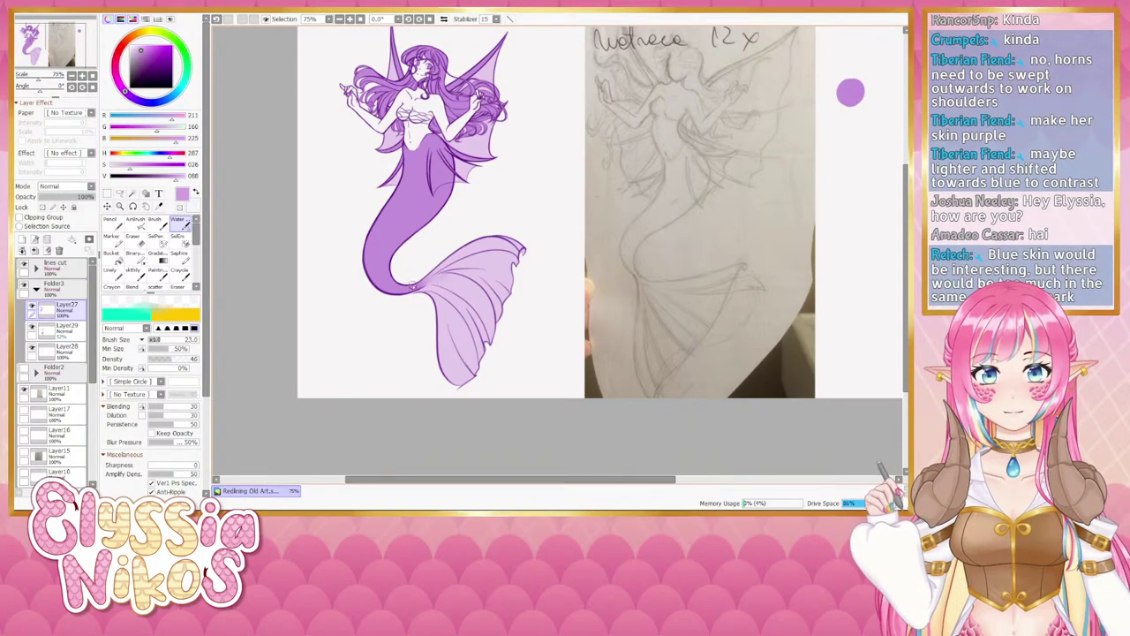
{"action": "left_click_drag", "start_coordinate": [421, 257], "coordinate": [379, 372]}
{"action": "right_click", "coordinate": [386, 316]}
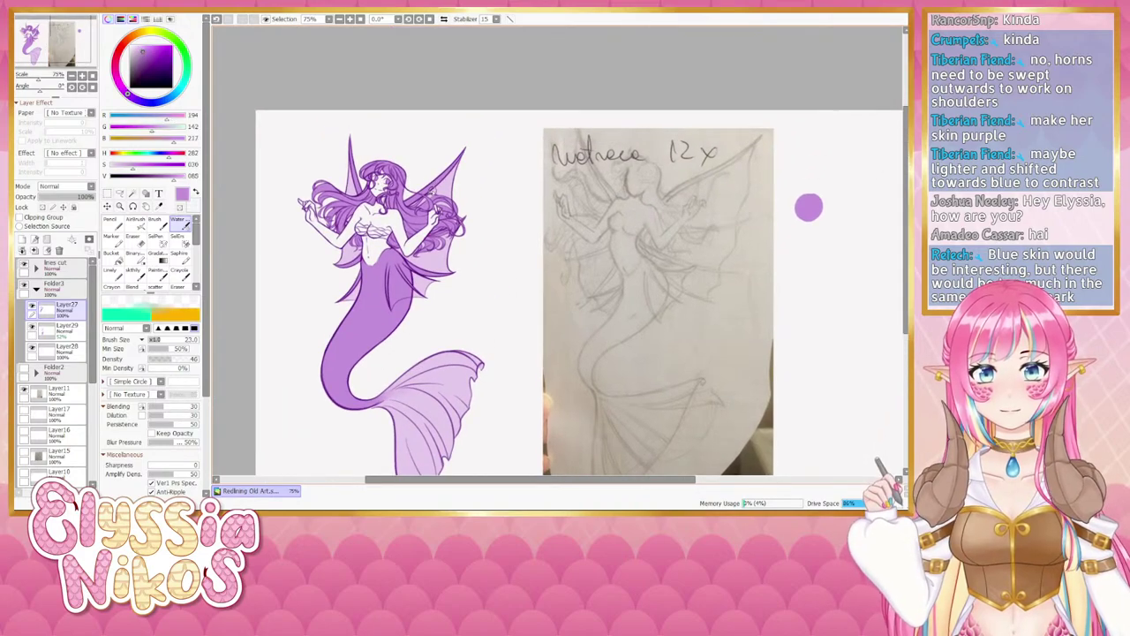
{"action": "left_click_drag", "start_coordinate": [442, 193], "coordinate": [427, 193]}
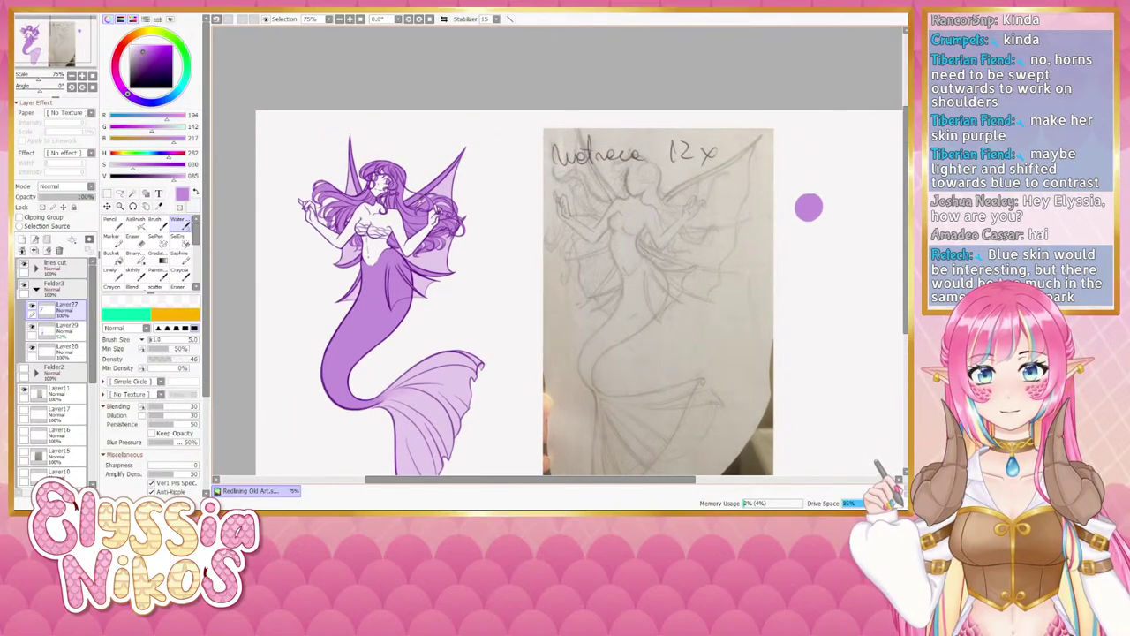
{"action": "left_click", "coordinate": [71, 352]}
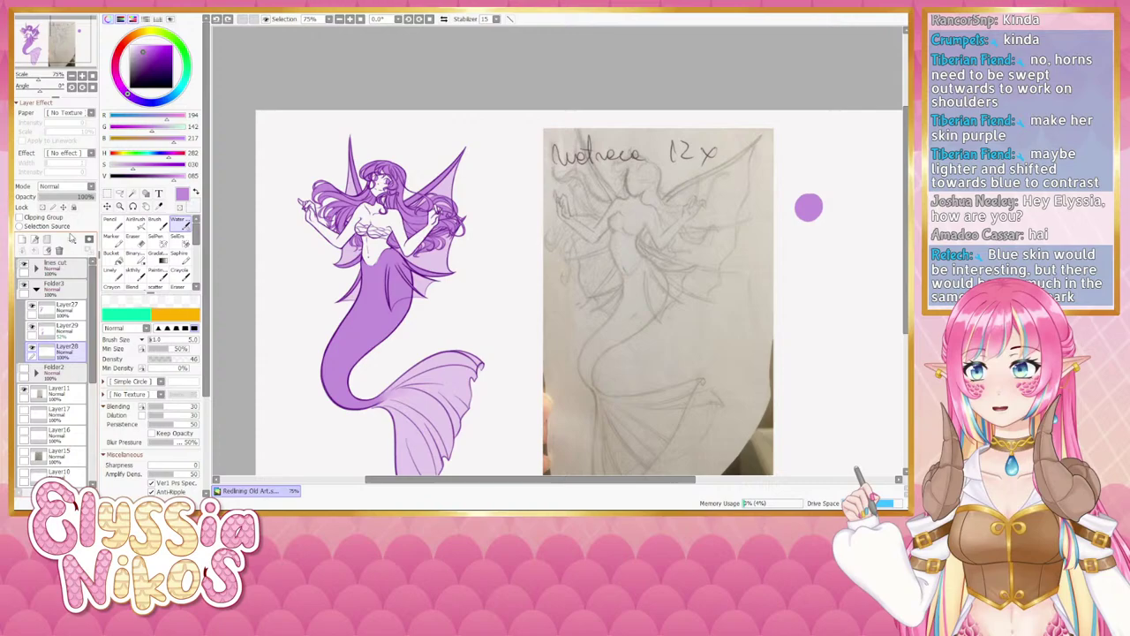
{"action": "left_click", "coordinate": [82, 76]}
{"action": "left_click", "coordinate": [82, 76]}
{"action": "left_click", "coordinate": [82, 76]}
{"action": "left_click_drag", "start_coordinate": [251, 58], "coordinate": [539, 145]}
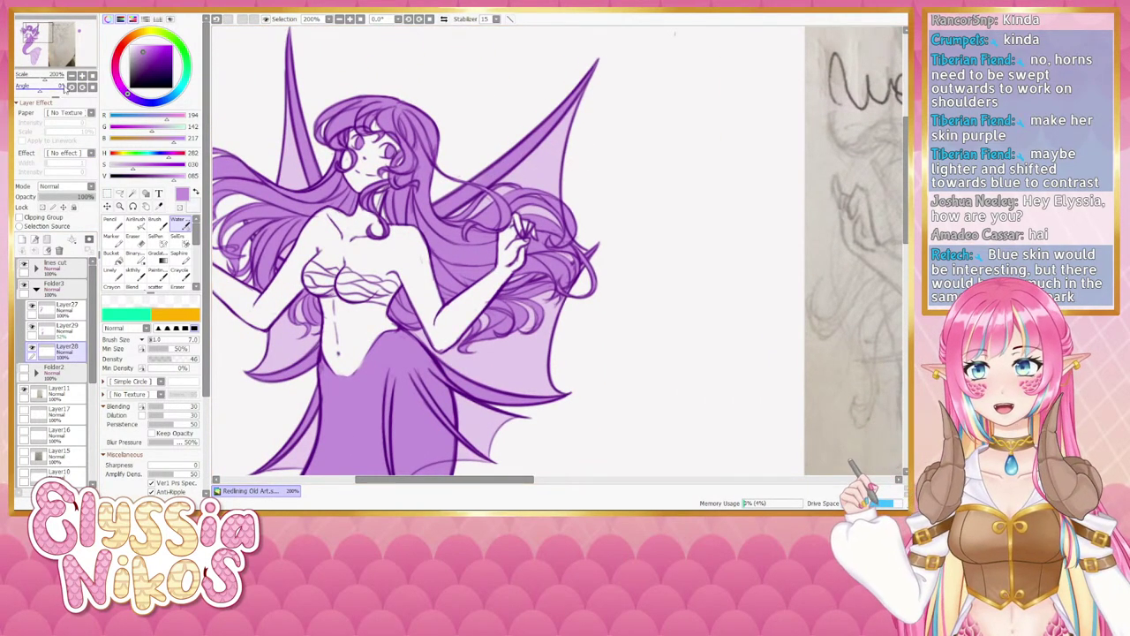
{"action": "left_click", "coordinate": [110, 267]}
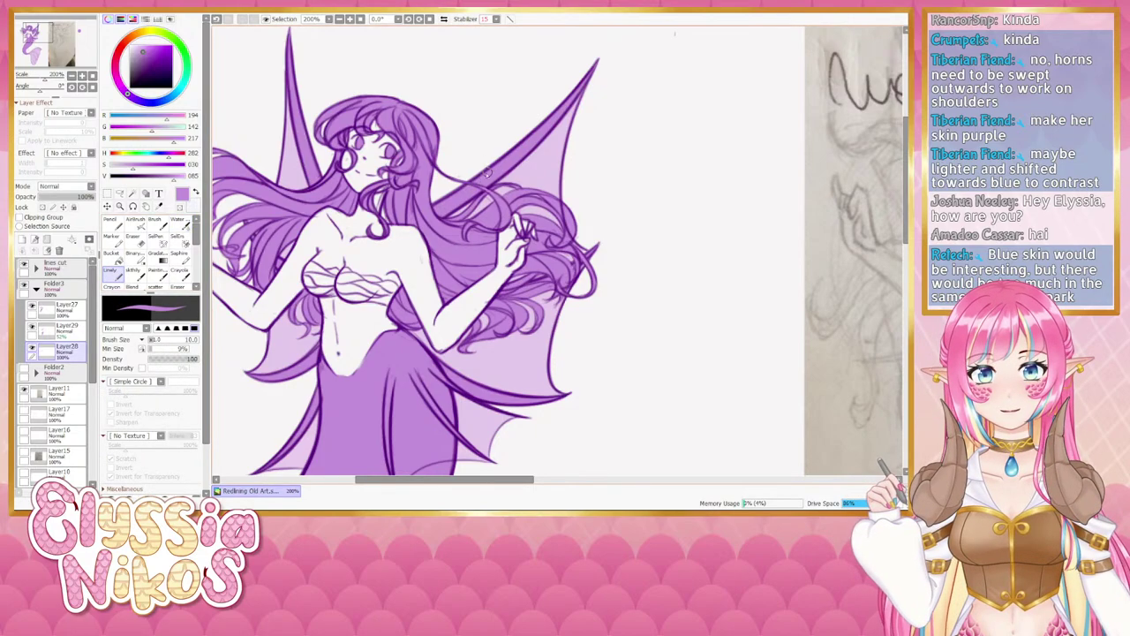
{"action": "left_click", "coordinate": [71, 75]}
{"action": "left_click", "coordinate": [72, 76]}
{"action": "left_click_drag", "start_coordinate": [37, 32], "coordinate": [48, 39]}
{"action": "left_click", "coordinate": [71, 76]}
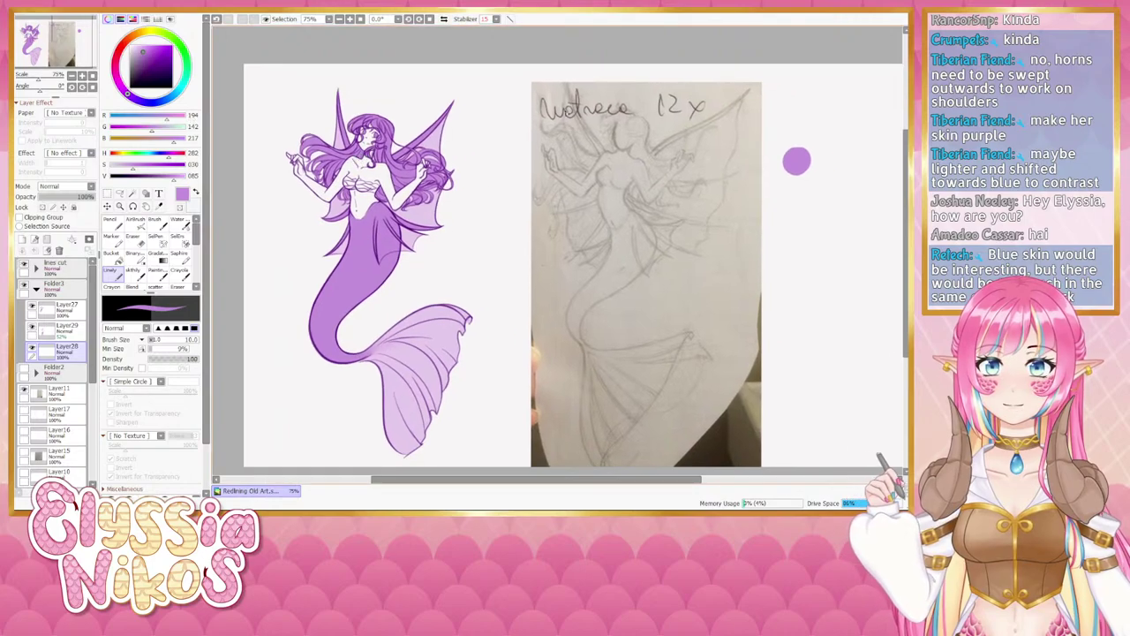
{"action": "mouse_move", "coordinate": [569, 120]}
{"action": "left_mouse_down"}
{"action": "mouse_move", "coordinate": [730, 147]}
{"action": "mouse_move", "coordinate": [560, 163]}
{"action": "left_mouse_up"}
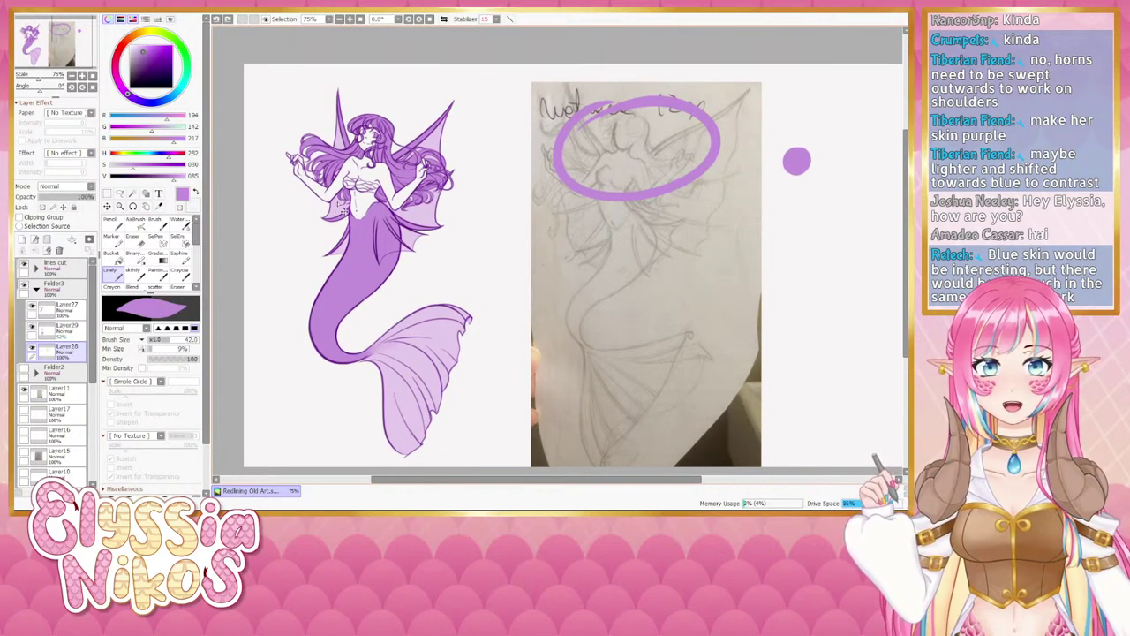
{"action": "key", "text": "ctrl+z"}
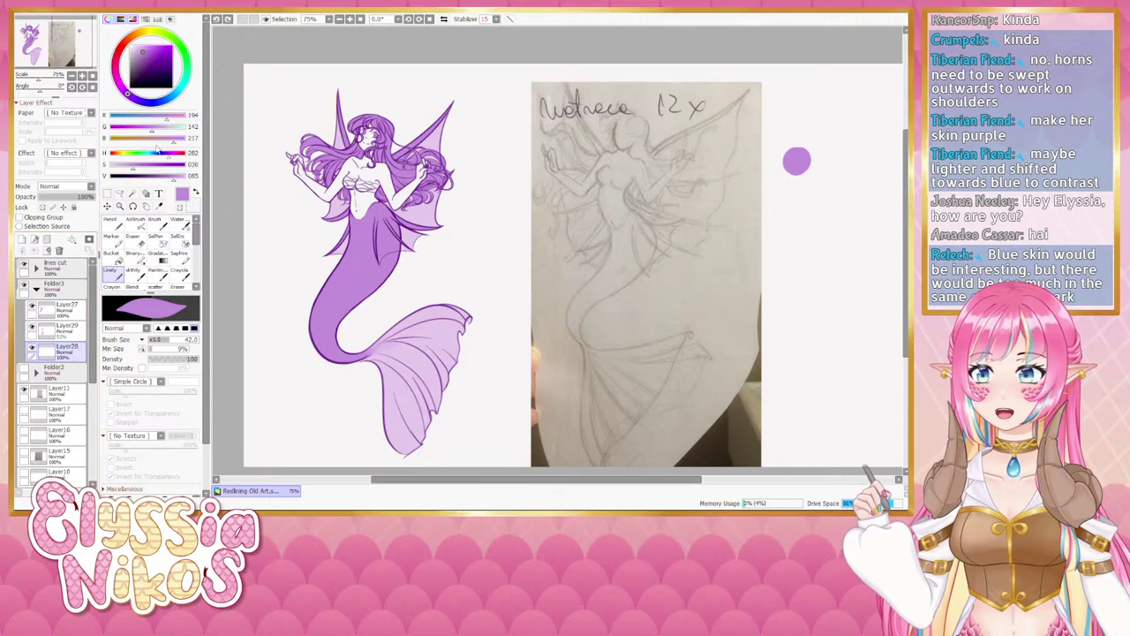
{"action": "left_click", "coordinate": [81, 76]}
{"action": "left_click", "coordinate": [81, 76]}
{"action": "left_click", "coordinate": [34, 38]}
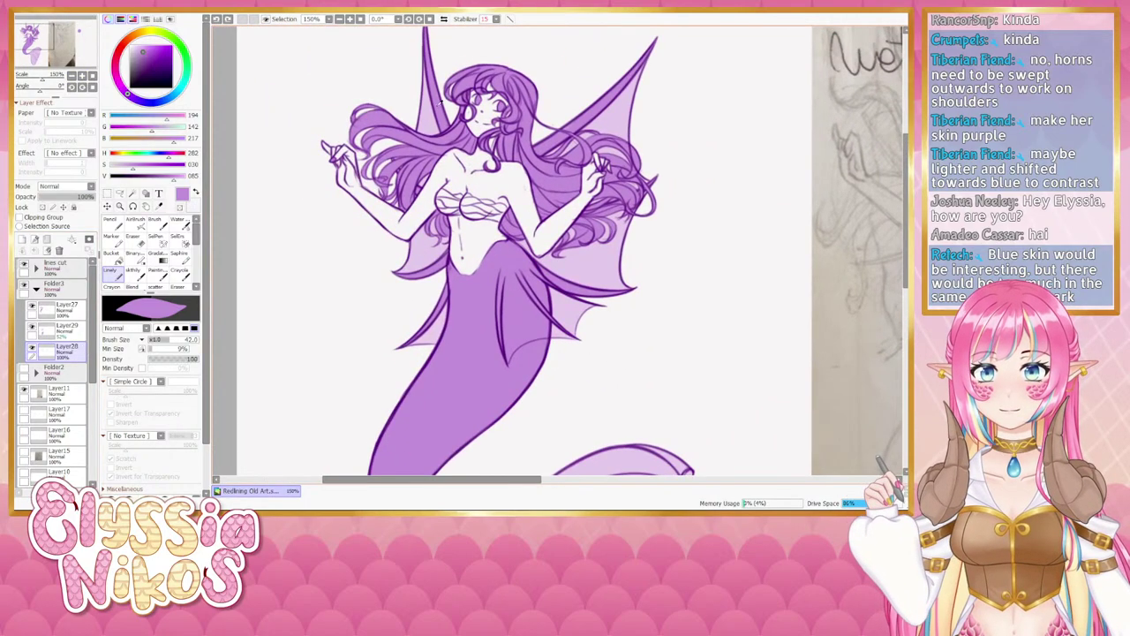
{"action": "left_click_drag", "start_coordinate": [391, 167], "coordinate": [389, 167]}
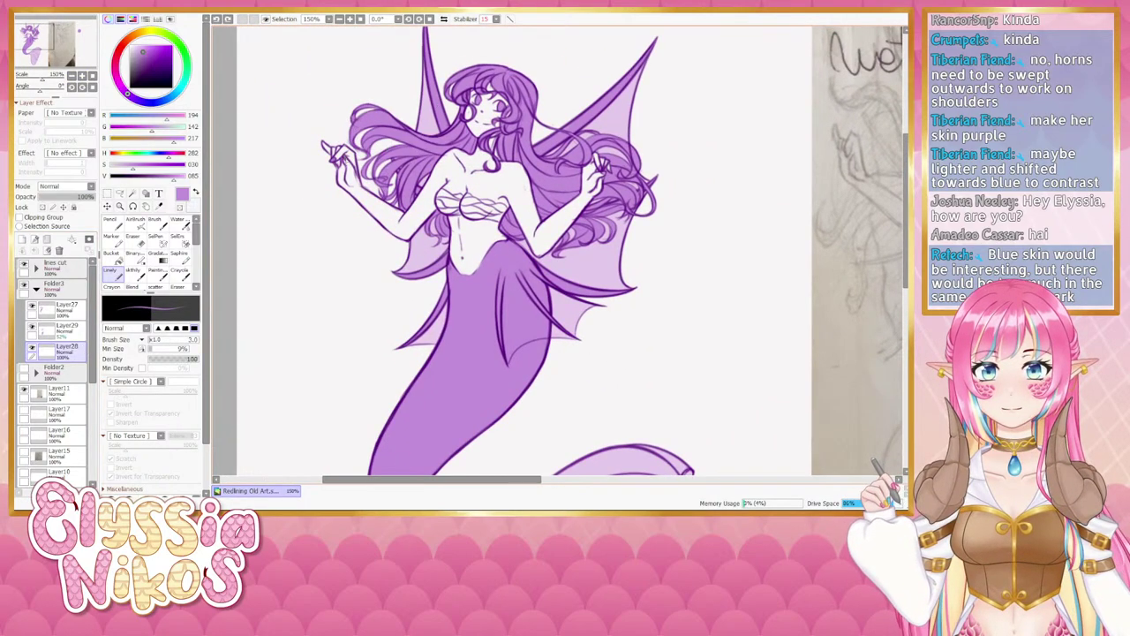
{"action": "left_click_drag", "start_coordinate": [435, 248], "coordinate": [403, 232]}
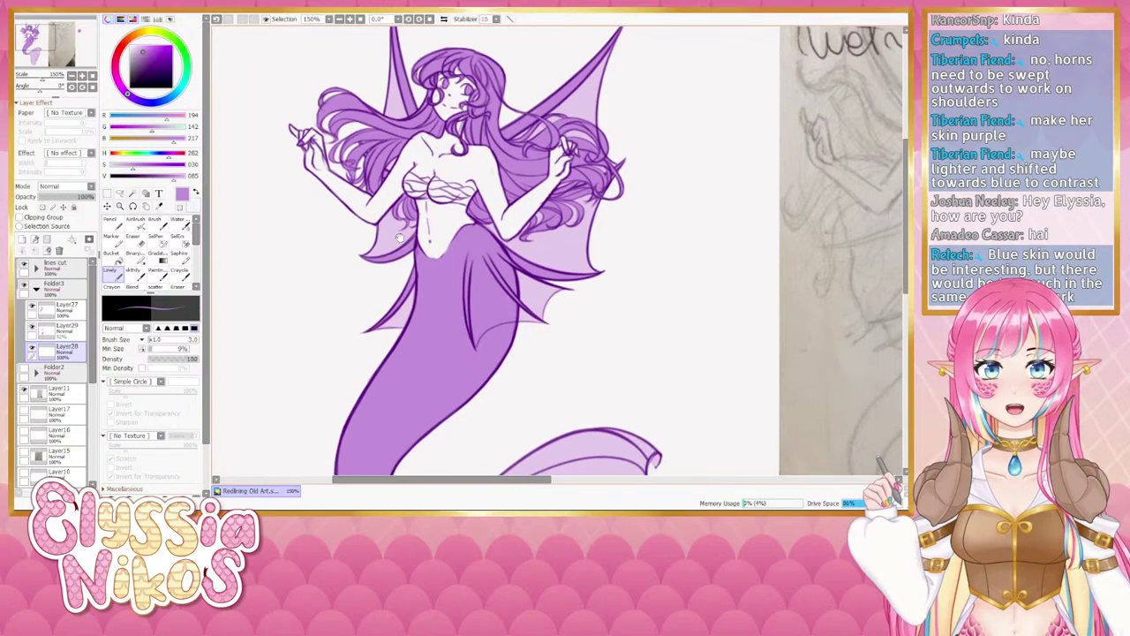
Check the contents of Layer25 and Layer23 in the lines cut folder by hiding and showing them.
{"action": "left_click", "coordinate": [36, 288]}
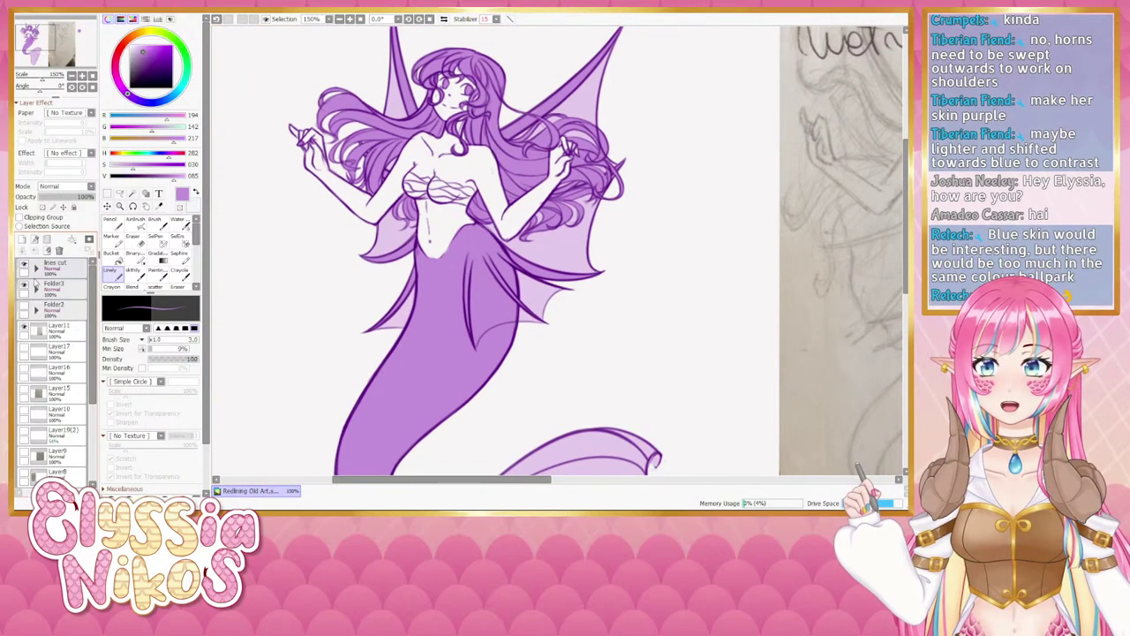
{"action": "left_click", "coordinate": [36, 268]}
{"action": "left_click", "coordinate": [33, 287]}
{"action": "left_click", "coordinate": [32, 287]}
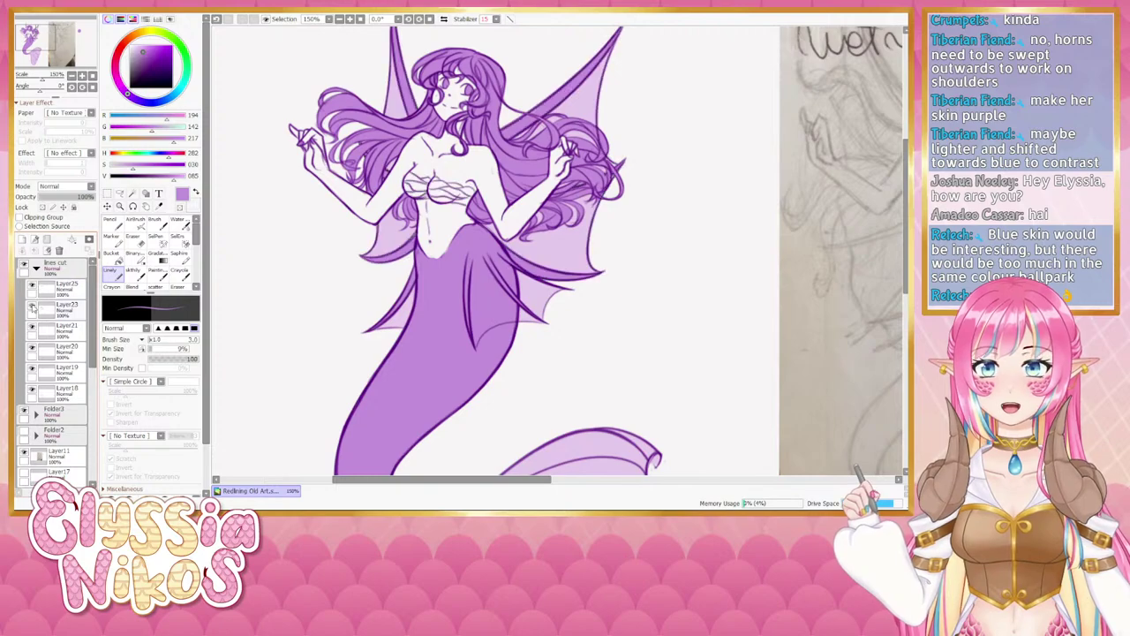
{"action": "left_click", "coordinate": [34, 308]}
{"action": "left_click", "coordinate": [34, 308]}
{"action": "left_click", "coordinate": [62, 311]}
{"action": "key", "text": "e"}
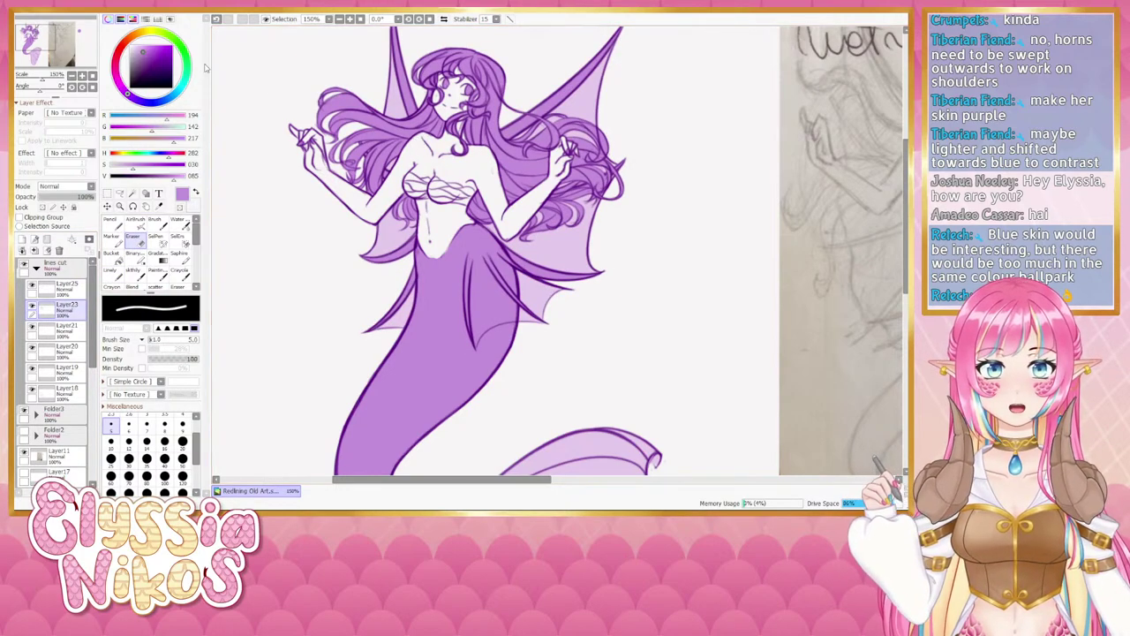
Compare Layer27 in Folder3 with Layer23 in the lines cut folder by toggling their visibility, and check the whole figure.
{"action": "left_click", "coordinate": [36, 269]}
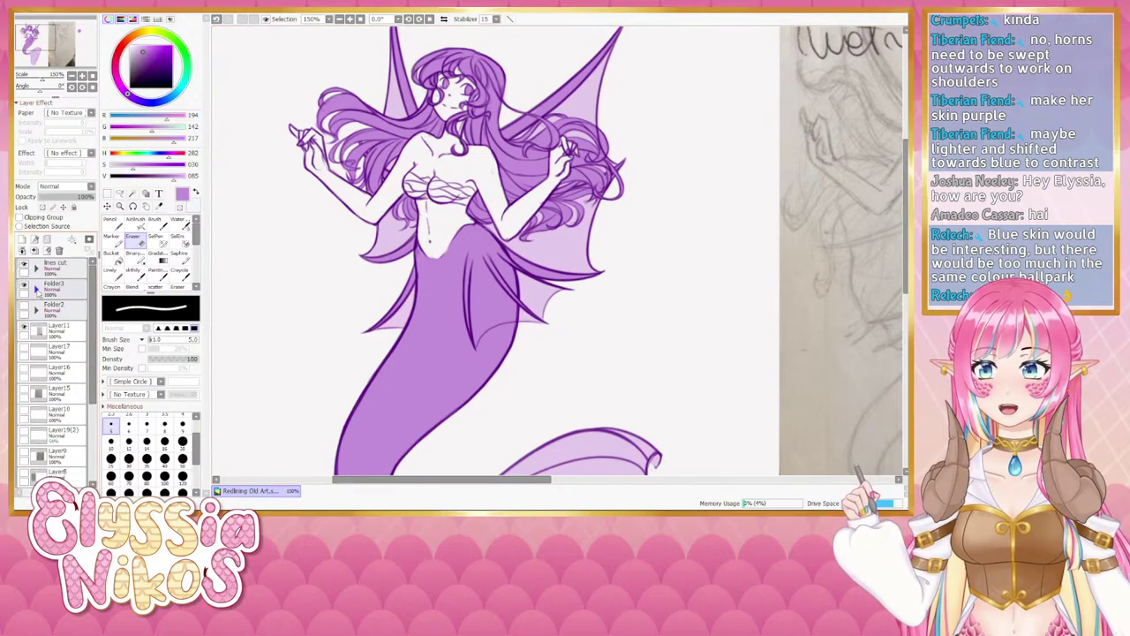
{"action": "left_click", "coordinate": [36, 289]}
{"action": "left_click", "coordinate": [33, 308]}
{"action": "left_click", "coordinate": [32, 307]}
{"action": "left_click", "coordinate": [44, 309]}
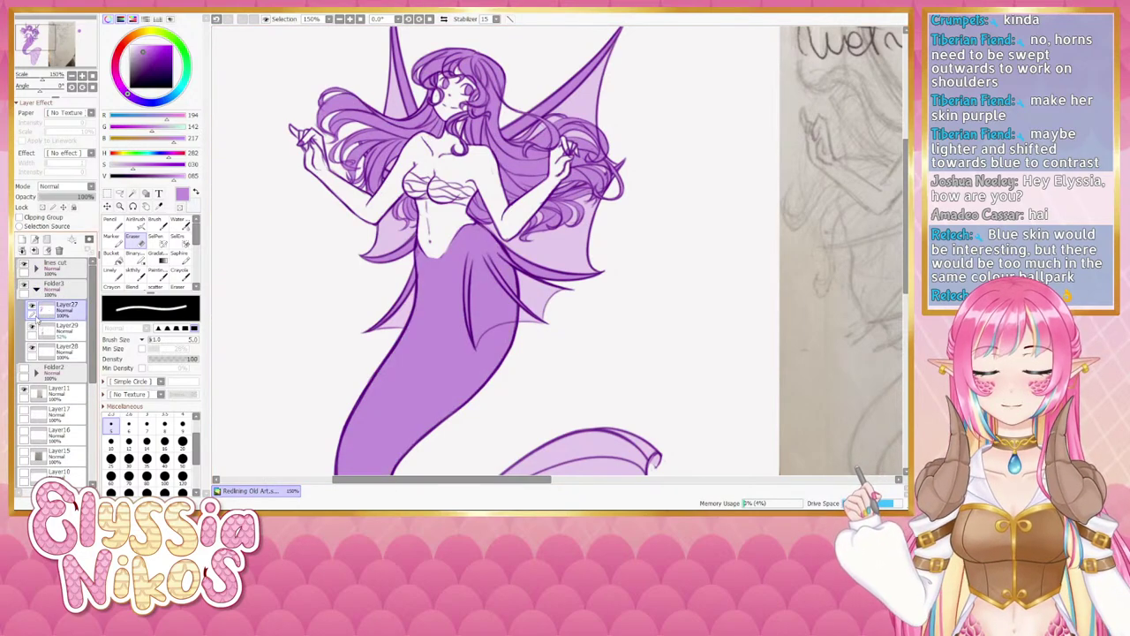
{"action": "left_click", "coordinate": [36, 289]}
{"action": "left_click", "coordinate": [36, 269]}
{"action": "left_click", "coordinate": [33, 307]}
{"action": "left_click", "coordinate": [33, 307]}
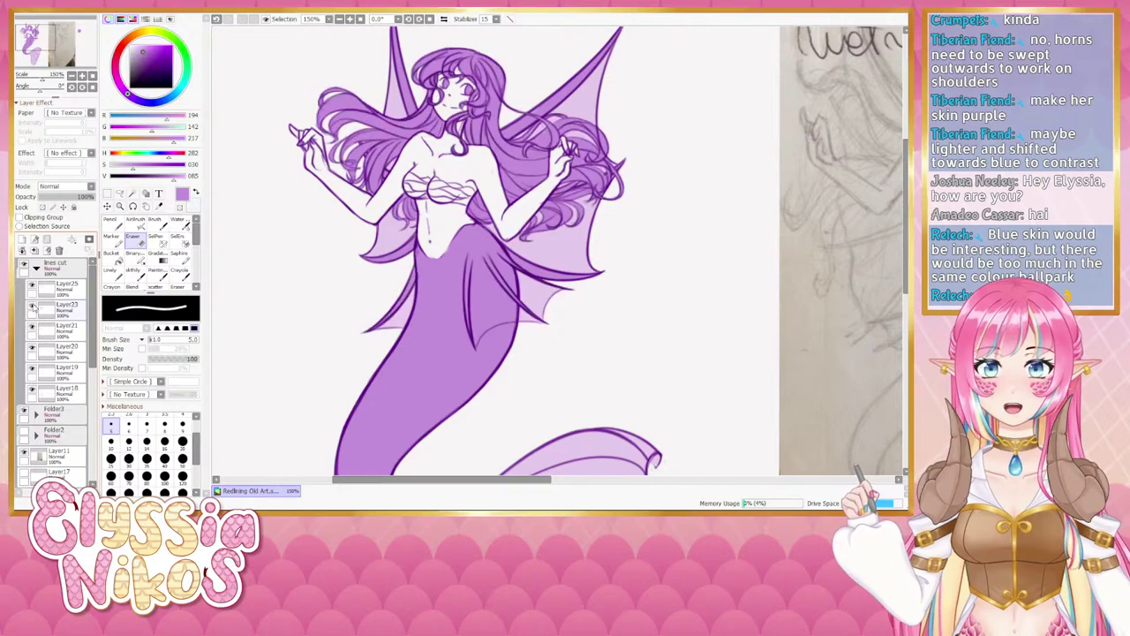
{"action": "left_click", "coordinate": [44, 309]}
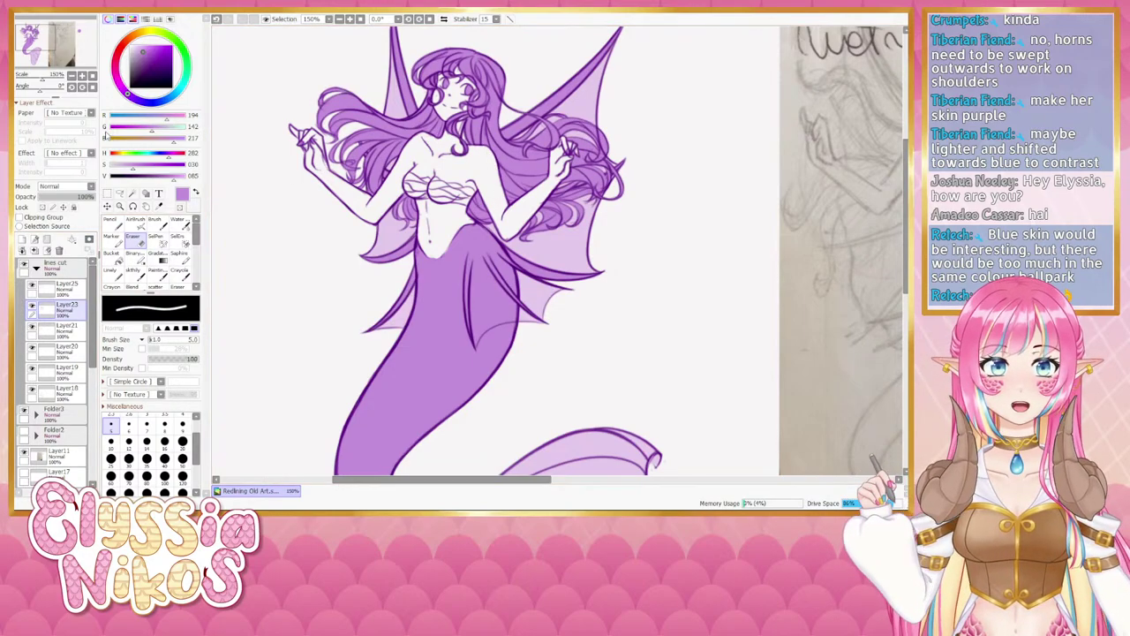
{"action": "scroll", "coordinate": [250, 140], "scroll_direction": "down", "scroll_amount": 2}
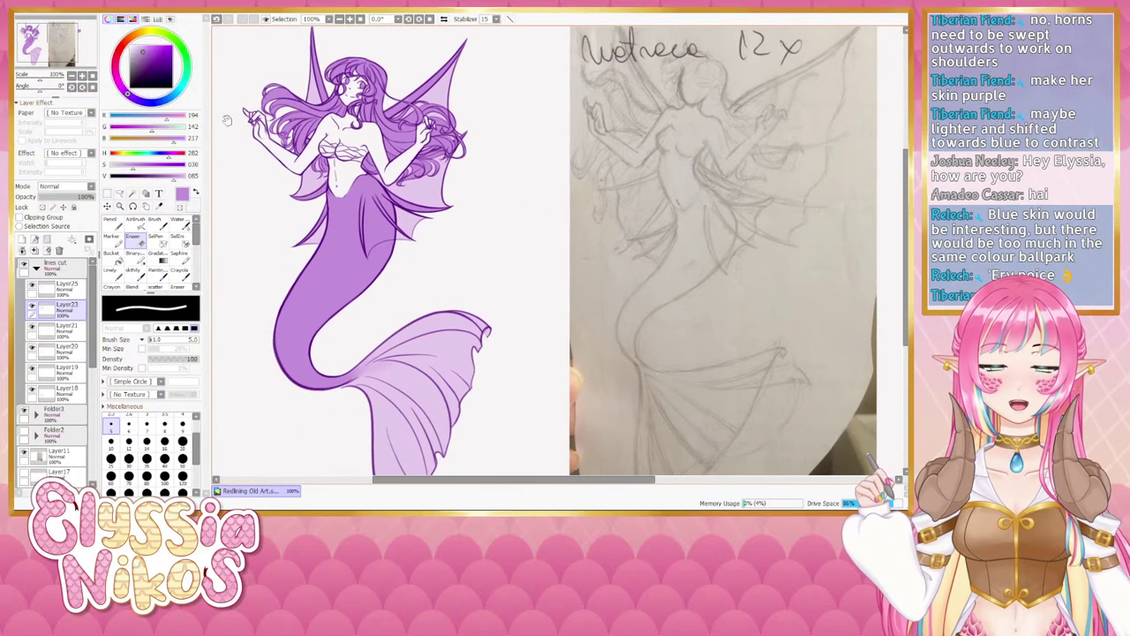
{"action": "scroll", "coordinate": [239, 163], "scroll_direction": "down", "scroll_amount": 1}
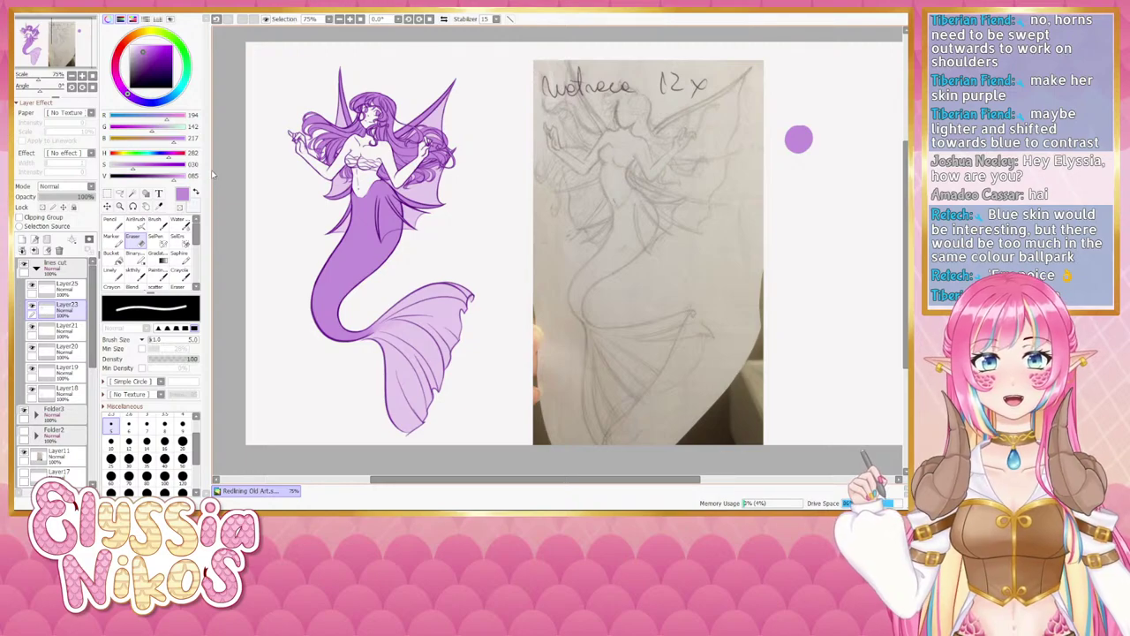
Collapse the lines cut folder, check Layer29 and Layer27 inside Folder3 by toggling their visibility, and make Layer27 active.
{"action": "left_click", "coordinate": [36, 265]}
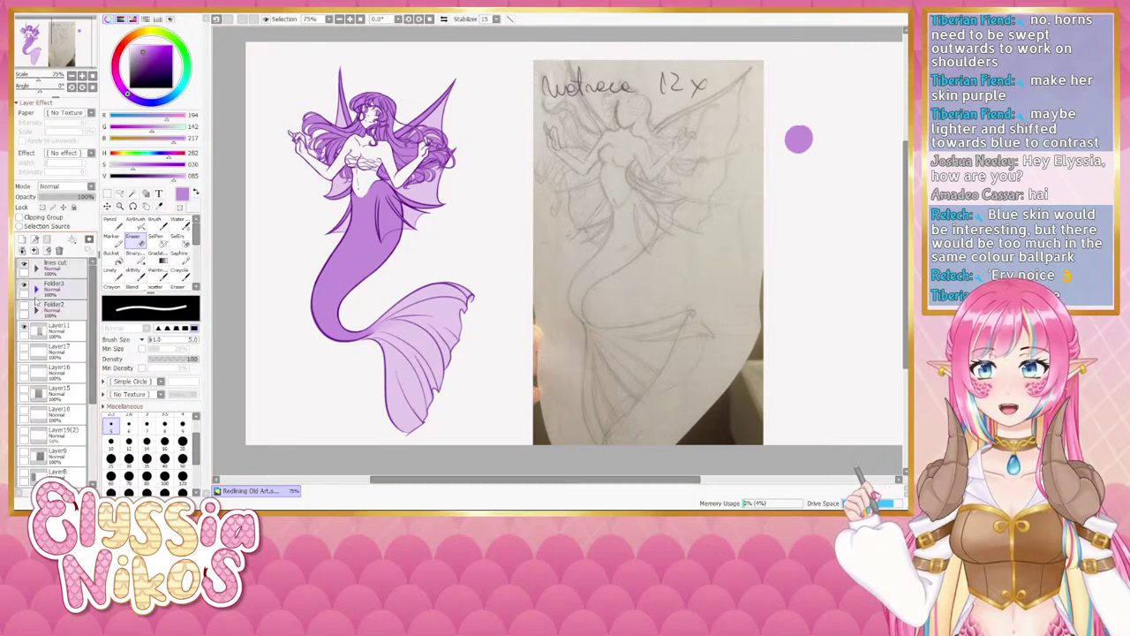
{"action": "left_click", "coordinate": [36, 288]}
{"action": "left_click", "coordinate": [33, 328]}
{"action": "left_click", "coordinate": [33, 328]}
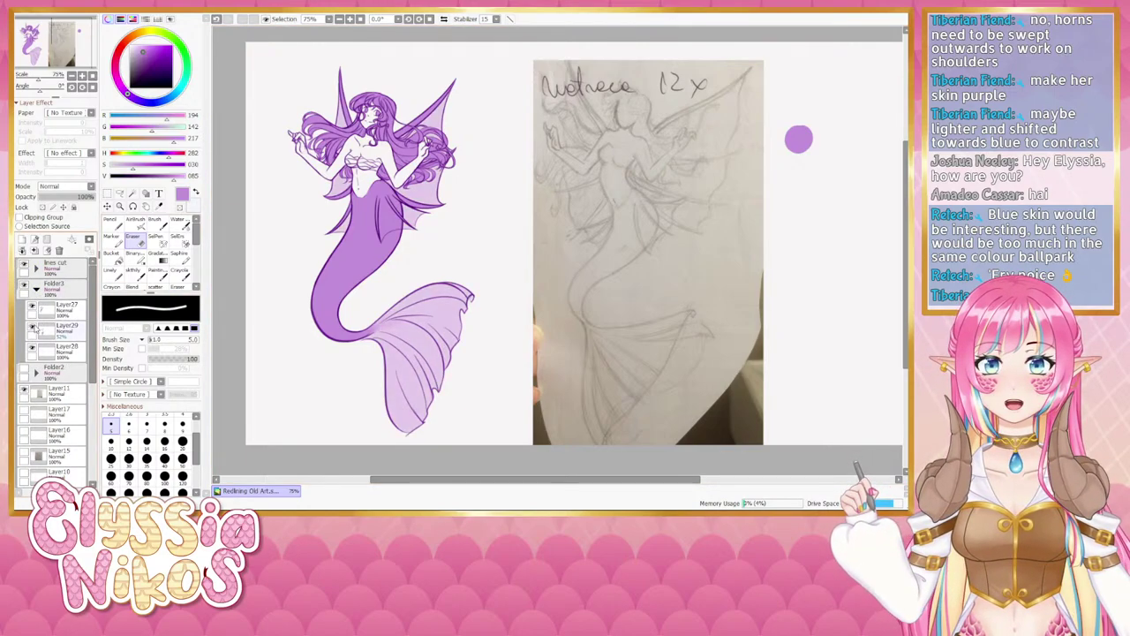
{"action": "left_click", "coordinate": [33, 307]}
{"action": "left_click", "coordinate": [32, 306]}
{"action": "left_click", "coordinate": [58, 310]}
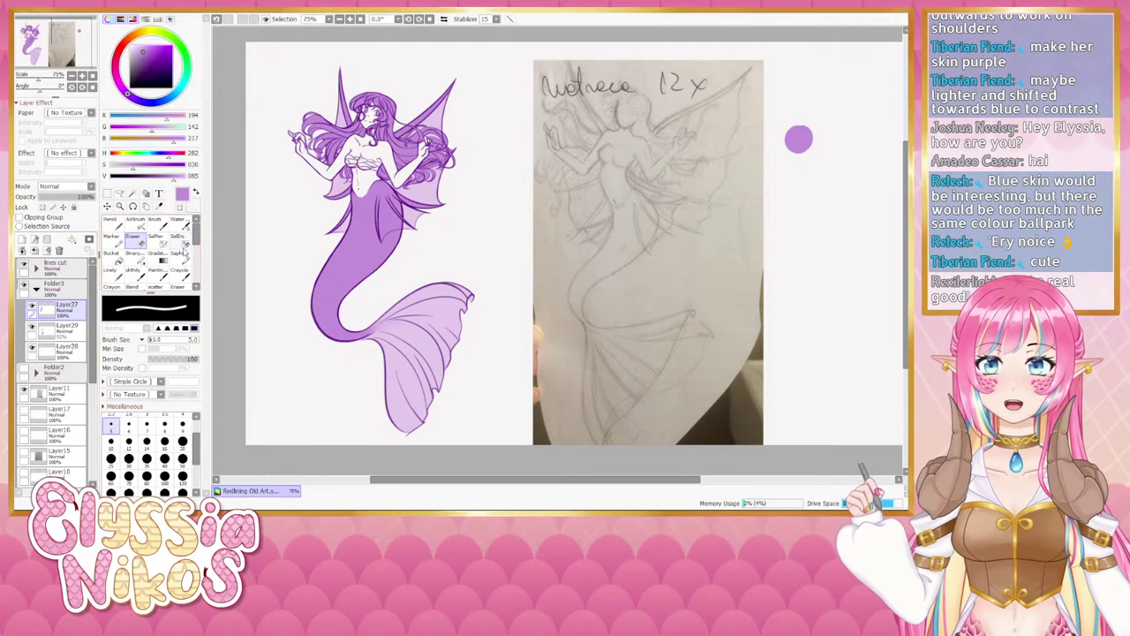
Refine the blend between the tail end and the fin on Layer27 with the Water brush, reducing its size to 18.
{"action": "left_click", "coordinate": [181, 222]}
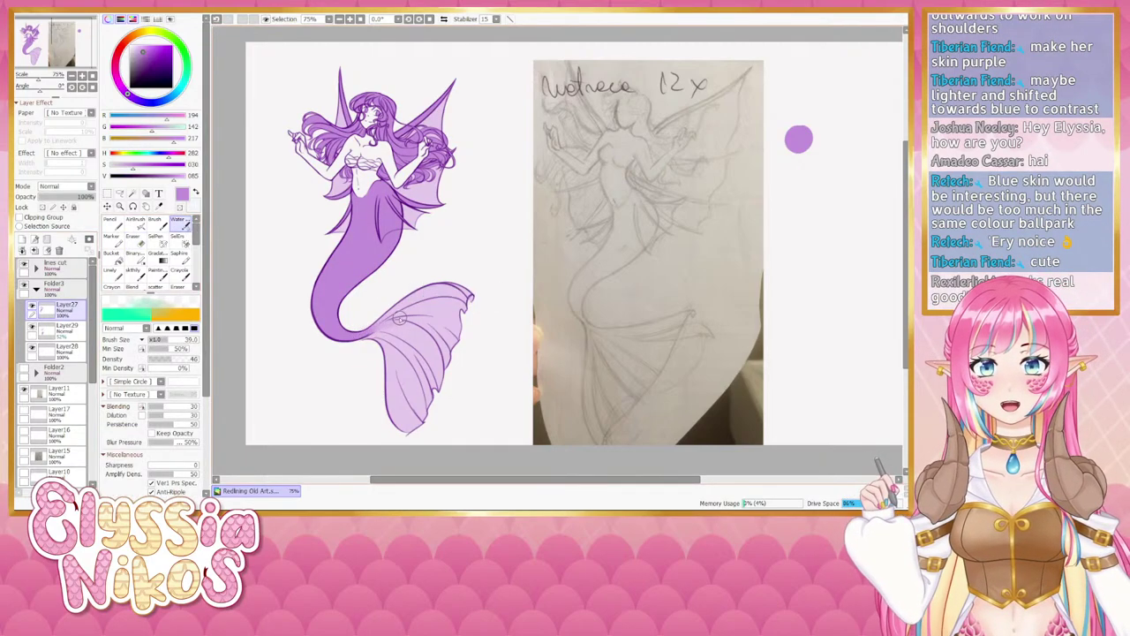
{"action": "key", "text": "bracketleft"}
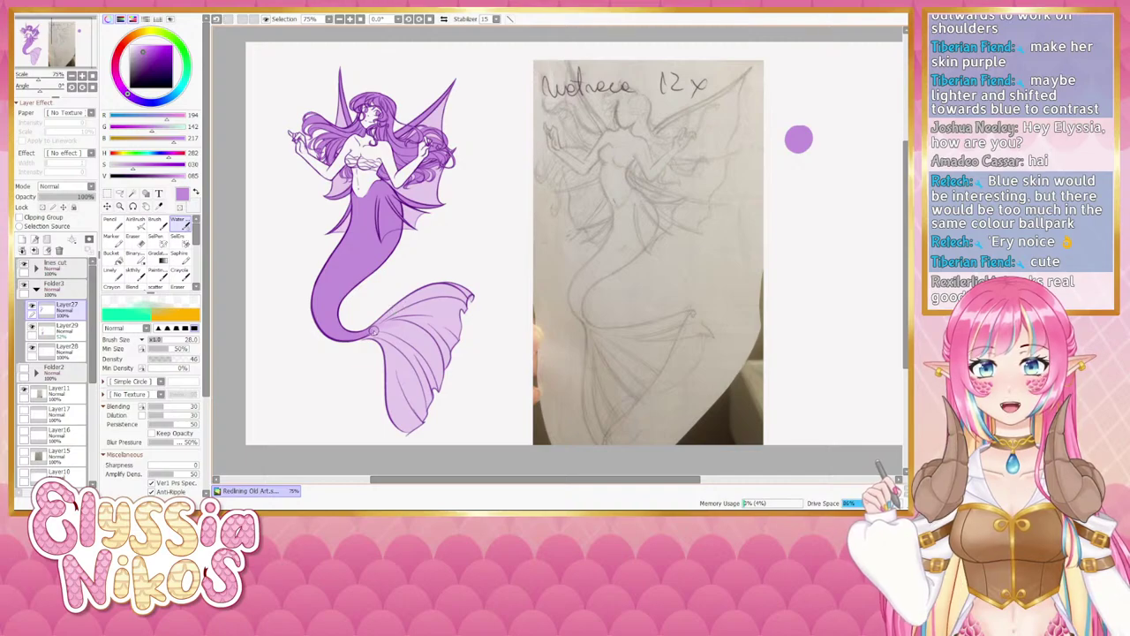
{"action": "key", "text": "bracketright"}
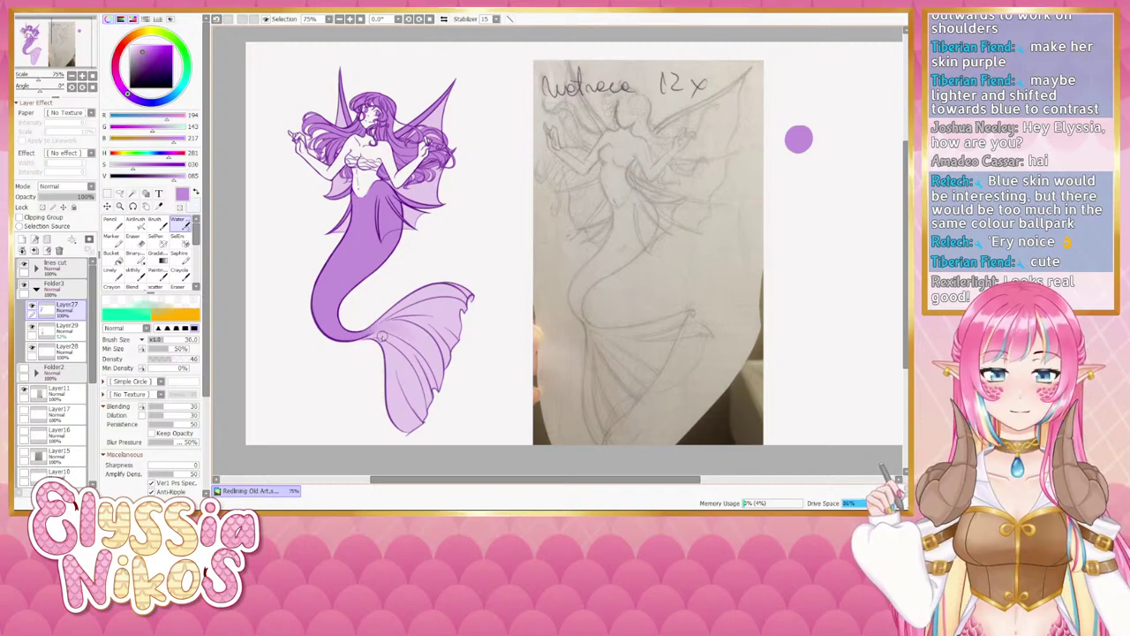
{"action": "key", "text": "bracketleft"}
{"action": "key", "text": "bracketleft"}
{"action": "key", "text": "bracketleft"}
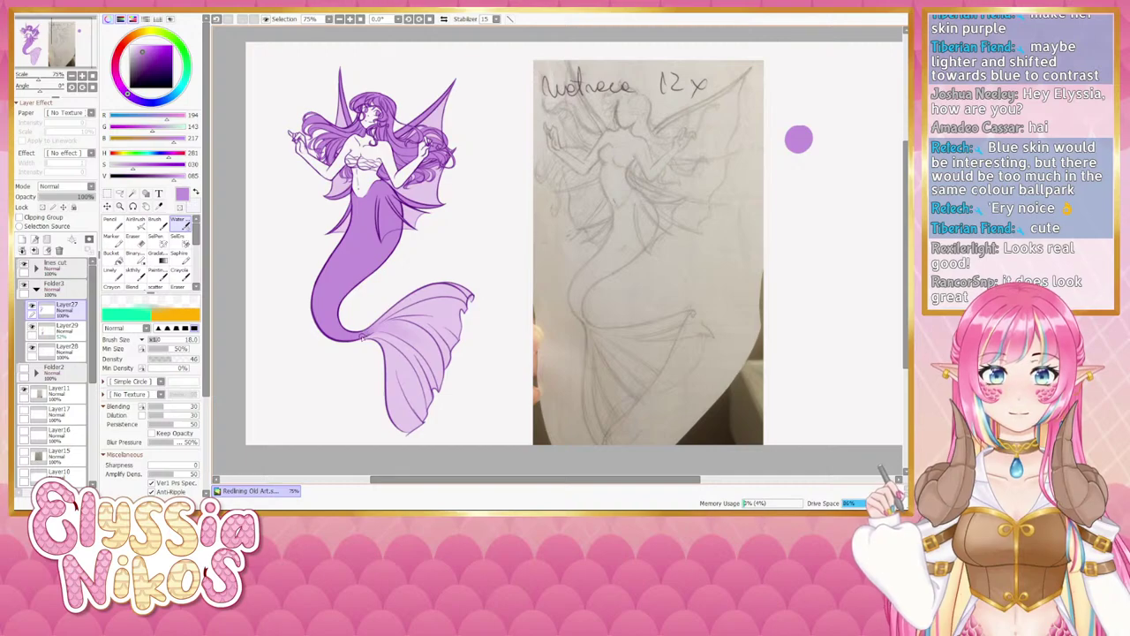
Mix a pale lavender colour with hue 265, saturation 17 and value 97.
{"action": "left_click_drag", "start_coordinate": [403, 370], "coordinate": [456, 268]}
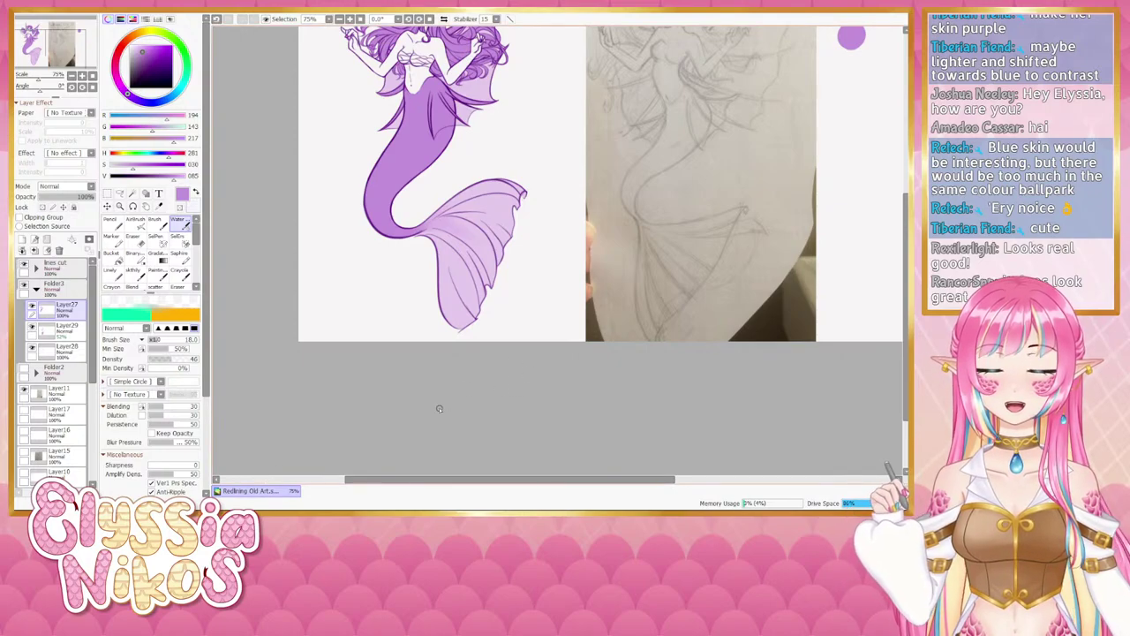
{"action": "scroll", "coordinate": [388, 269], "scroll_direction": "up", "scroll_amount": 1}
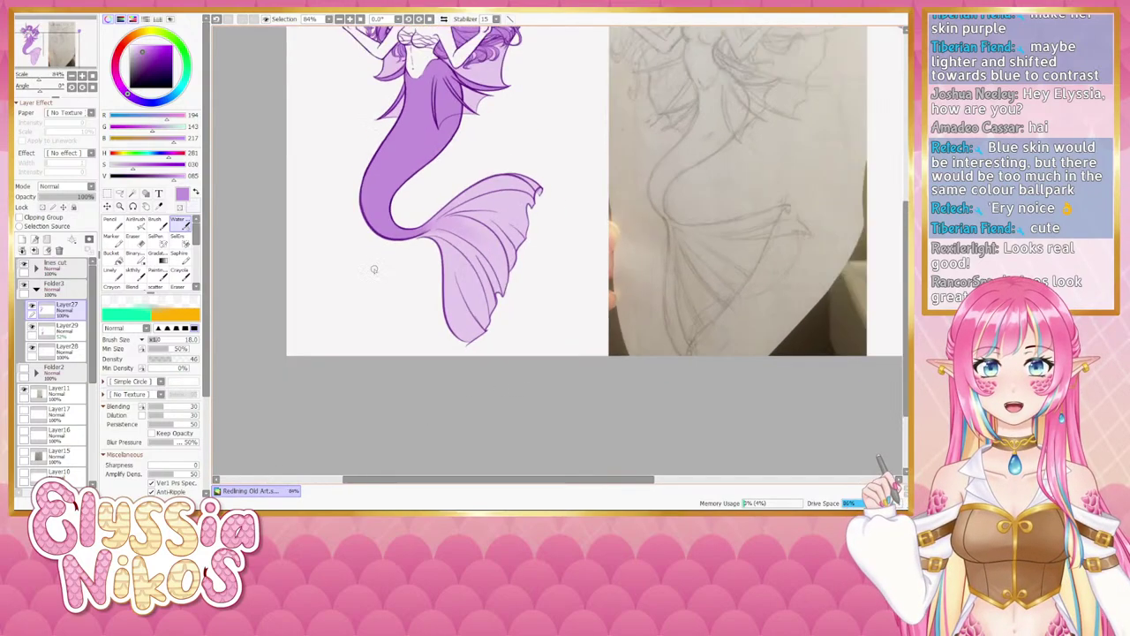
{"action": "scroll", "coordinate": [373, 268], "scroll_direction": "down", "scroll_amount": 2}
{"action": "scroll", "coordinate": [328, 111], "scroll_direction": "up", "scroll_amount": 1}
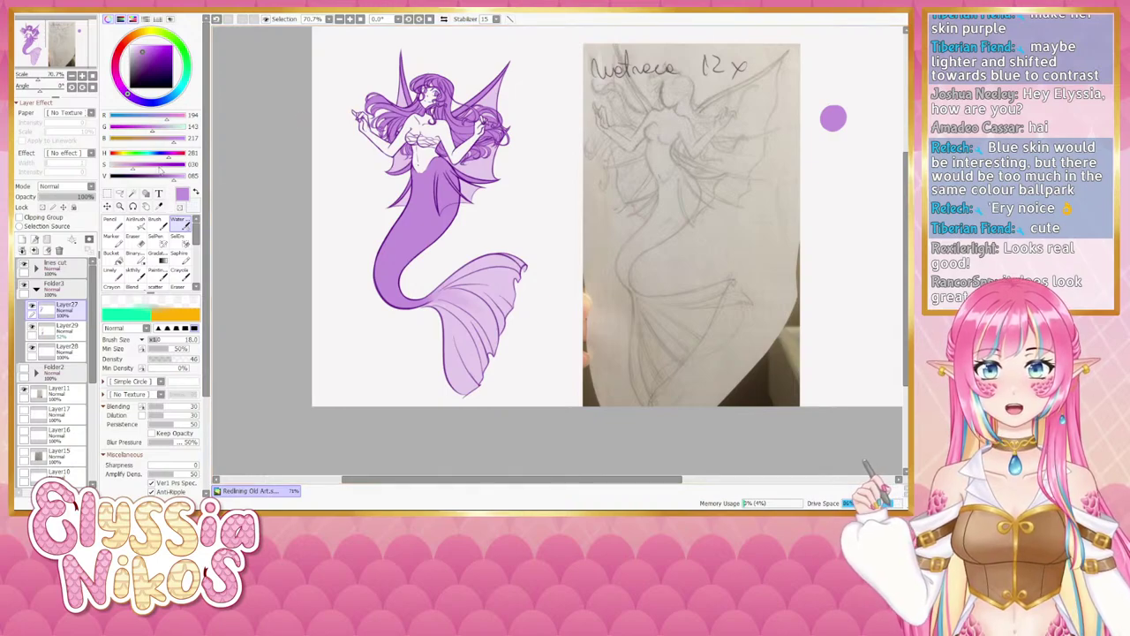
{"action": "left_click_drag", "start_coordinate": [171, 155], "coordinate": [165, 158]}
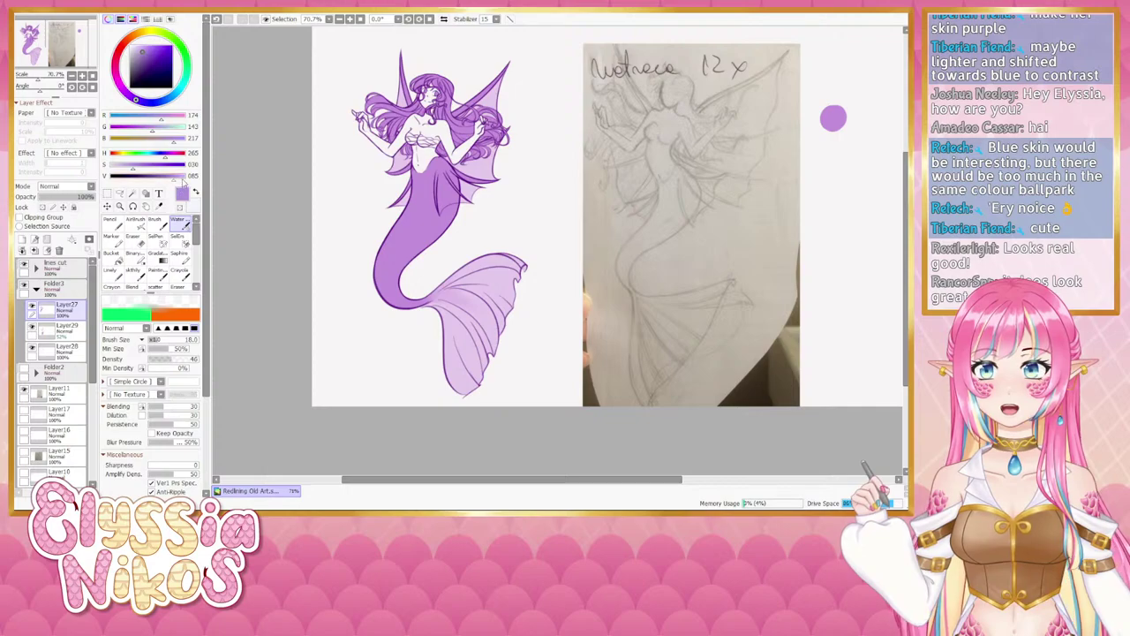
{"action": "left_click", "coordinate": [184, 177]}
{"action": "left_click_drag", "start_coordinate": [132, 166], "coordinate": [125, 166]}
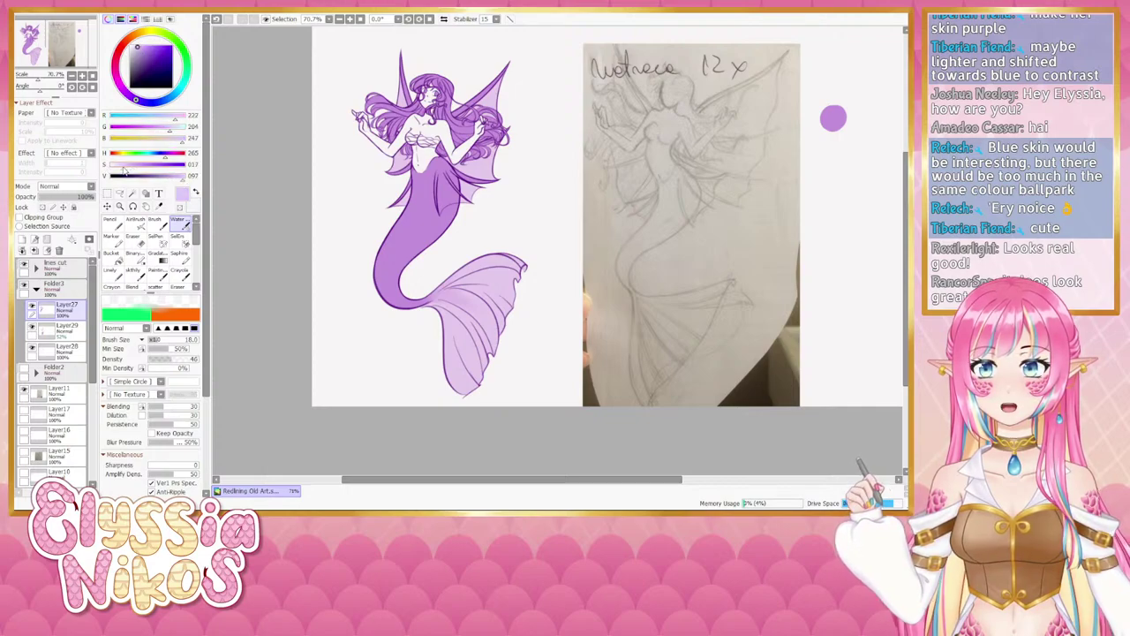
Add a new layer below Layer28 in Folder3 and select the background outside the figure from the lines cut folder with the Magic Wand.
{"action": "left_click", "coordinate": [66, 351]}
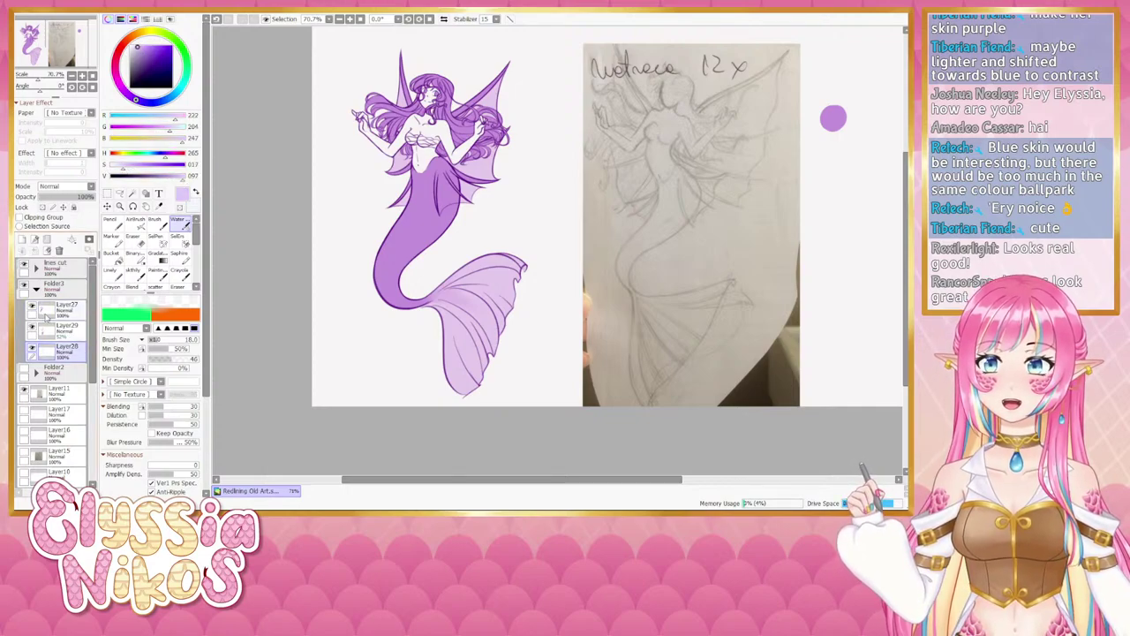
{"action": "left_click", "coordinate": [23, 239]}
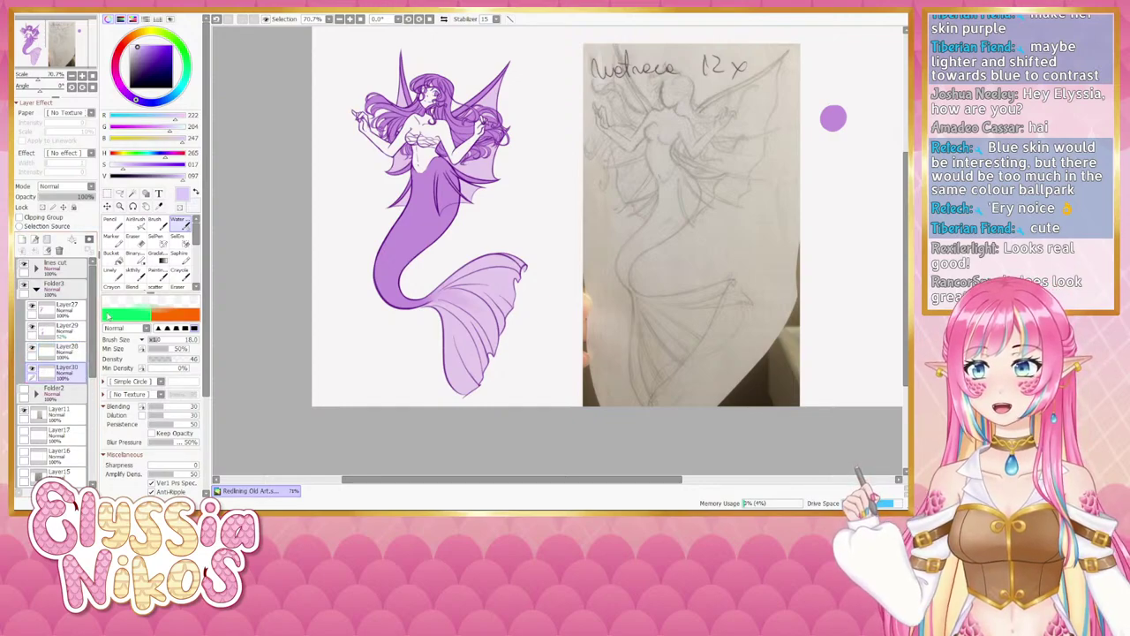
{"action": "left_click", "coordinate": [111, 273]}
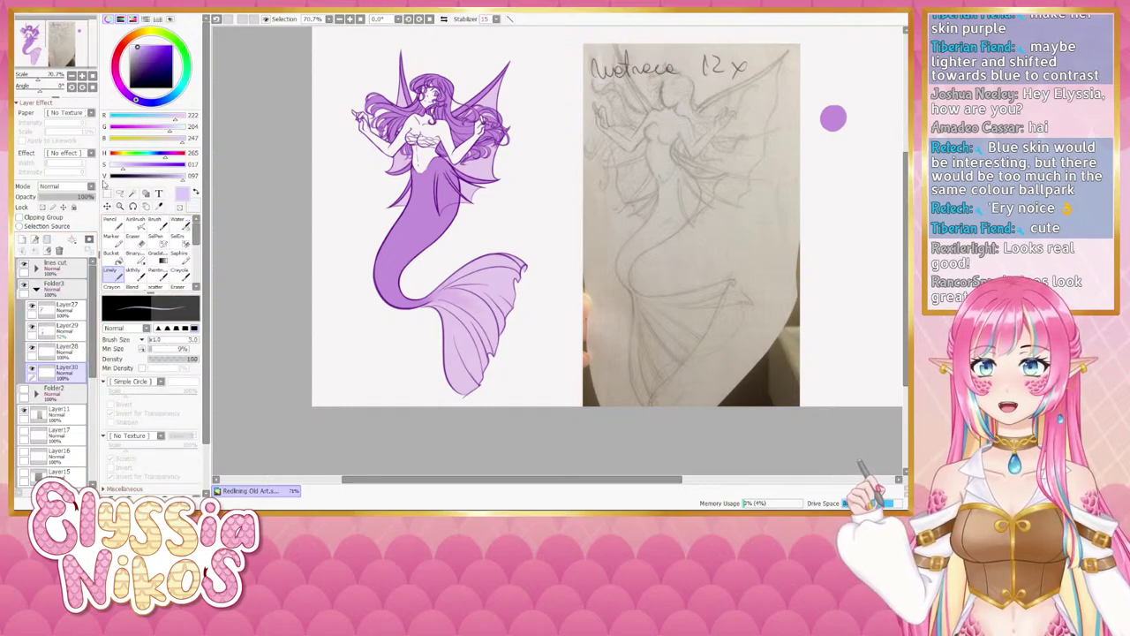
{"action": "left_click", "coordinate": [131, 194]}
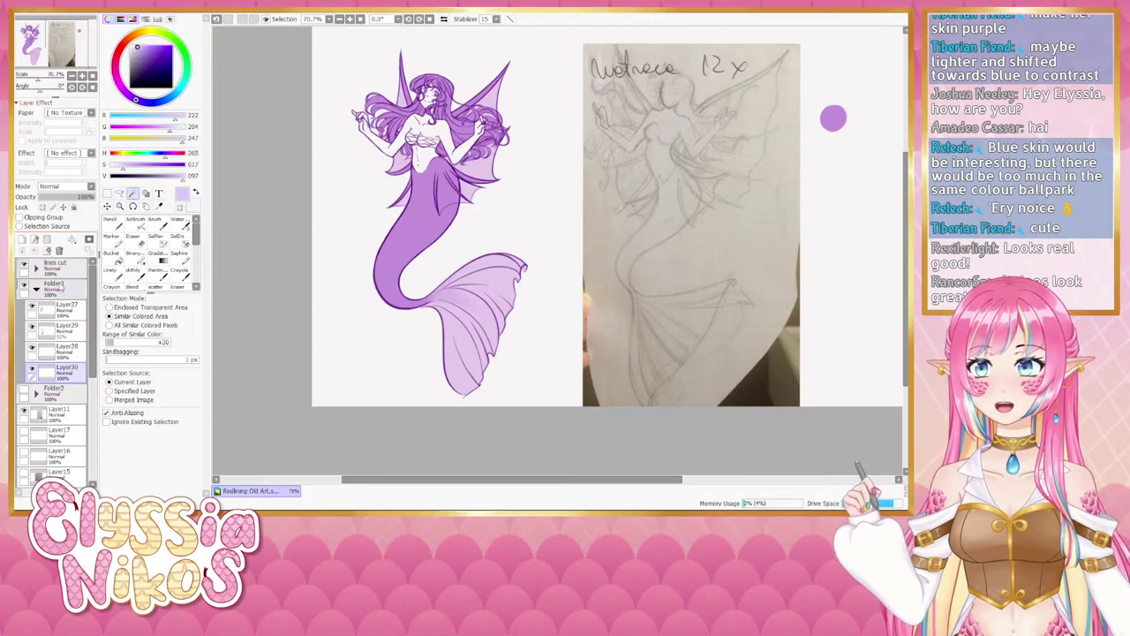
{"action": "left_click", "coordinate": [65, 269]}
{"action": "left_click", "coordinate": [382, 261]}
{"action": "left_click", "coordinate": [354, 249]}
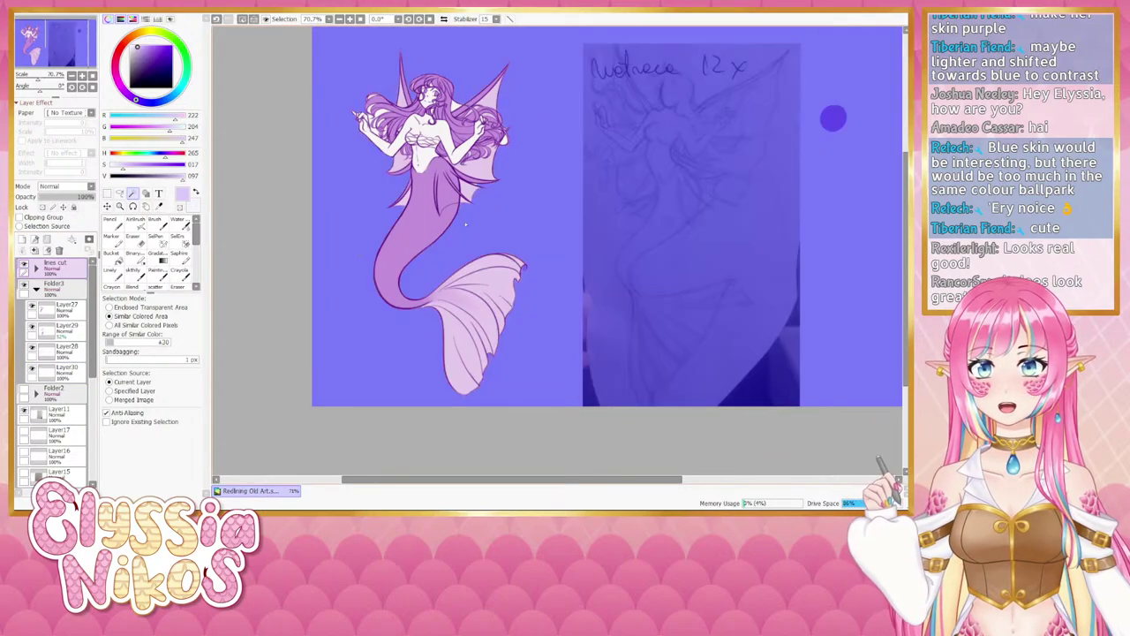
Add the outer hair and the upper wing fins to the selection with the SelPen at size 43.
{"action": "scroll", "coordinate": [424, 95], "scroll_direction": "up", "scroll_amount": 3}
{"action": "scroll", "coordinate": [473, 161], "scroll_direction": "down", "scroll_amount": 2}
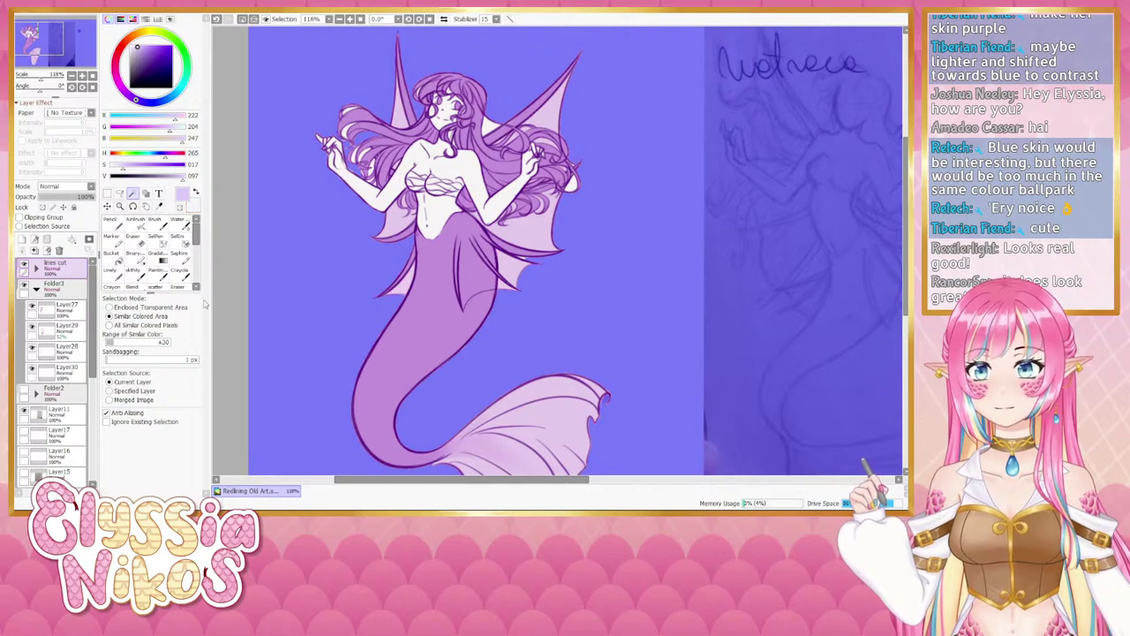
{"action": "left_click", "coordinate": [179, 242]}
{"action": "left_click_drag", "start_coordinate": [340, 235], "coordinate": [303, 273]}
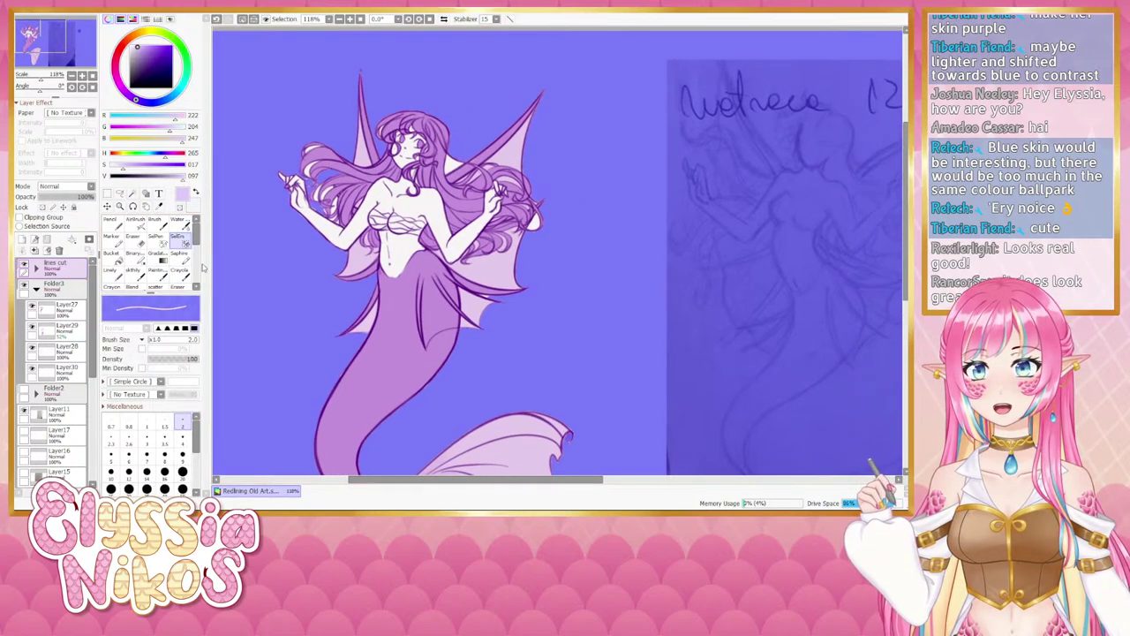
{"action": "left_click", "coordinate": [156, 242]}
{"action": "mouse_move", "coordinate": [341, 169]}
{"action": "left_mouse_down", "text": "ctrl+alt"}
{"action": "mouse_move", "coordinate": [362, 169]}
{"action": "mouse_move", "coordinate": [314, 177]}
{"action": "mouse_move", "coordinate": [313, 159]}
{"action": "mouse_move", "coordinate": [296, 159]}
{"action": "mouse_move", "coordinate": [329, 214]}
{"action": "mouse_move", "coordinate": [338, 168]}
{"action": "left_mouse_up", "text": "ctrl+alt"}
{"action": "left_click_drag", "start_coordinate": [365, 174], "coordinate": [390, 174], "text": "ctrl+alt"}
{"action": "mouse_move", "coordinate": [338, 183]}
{"action": "left_mouse_down"}
{"action": "mouse_move", "coordinate": [340, 202]}
{"action": "mouse_move", "coordinate": [361, 161]}
{"action": "mouse_move", "coordinate": [327, 174]}
{"action": "mouse_move", "coordinate": [361, 102]}
{"action": "mouse_move", "coordinate": [389, 145]}
{"action": "mouse_move", "coordinate": [370, 155]}
{"action": "mouse_move", "coordinate": [384, 104]}
{"action": "mouse_move", "coordinate": [459, 132]}
{"action": "mouse_move", "coordinate": [450, 175]}
{"action": "mouse_move", "coordinate": [499, 132]}
{"action": "mouse_move", "coordinate": [459, 225]}
{"action": "mouse_move", "coordinate": [482, 181]}
{"action": "left_mouse_up"}
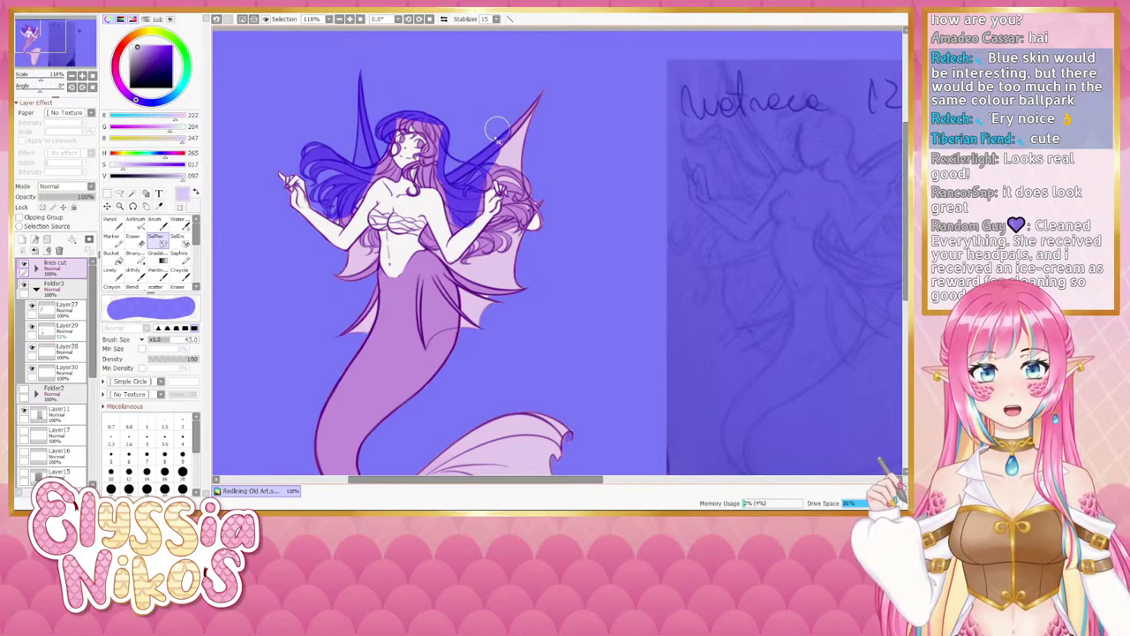
{"action": "mouse_move", "coordinate": [497, 130]}
{"action": "left_mouse_down"}
{"action": "mouse_move", "coordinate": [528, 148]}
{"action": "mouse_move", "coordinate": [520, 162]}
{"action": "mouse_move", "coordinate": [535, 182]}
{"action": "mouse_move", "coordinate": [520, 226]}
{"action": "mouse_move", "coordinate": [490, 253]}
{"action": "mouse_move", "coordinate": [557, 186]}
{"action": "mouse_move", "coordinate": [533, 217]}
{"action": "mouse_move", "coordinate": [533, 258]}
{"action": "left_mouse_up"}
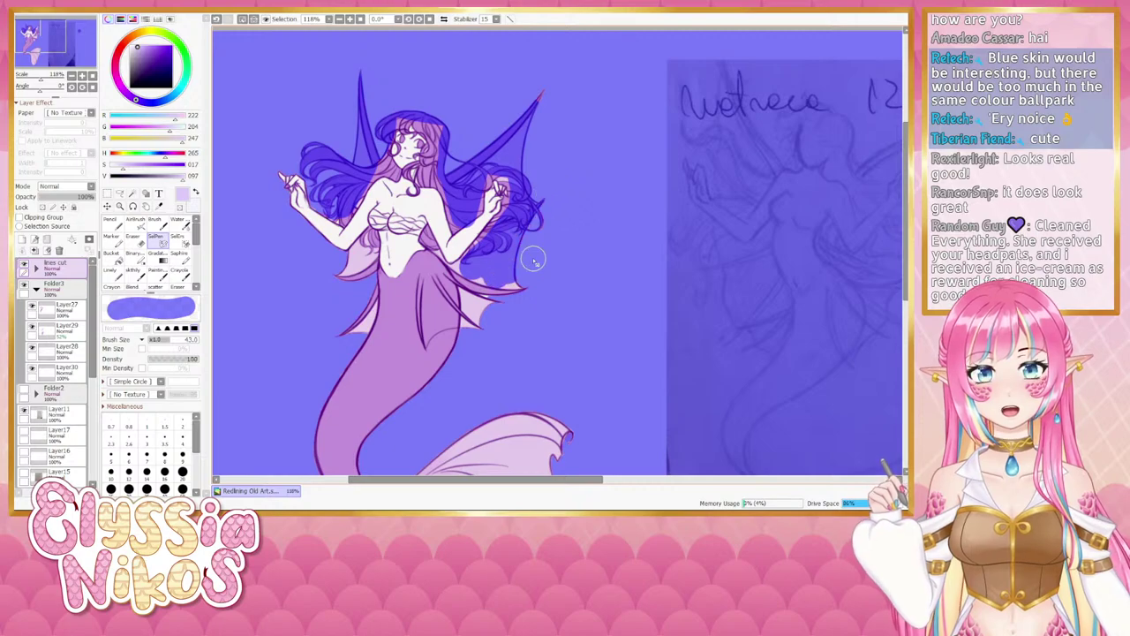
Erase the selection that spilled onto the forearm beside the wing fin with the selection eraser at size 9.
{"action": "left_click", "coordinate": [180, 239]}
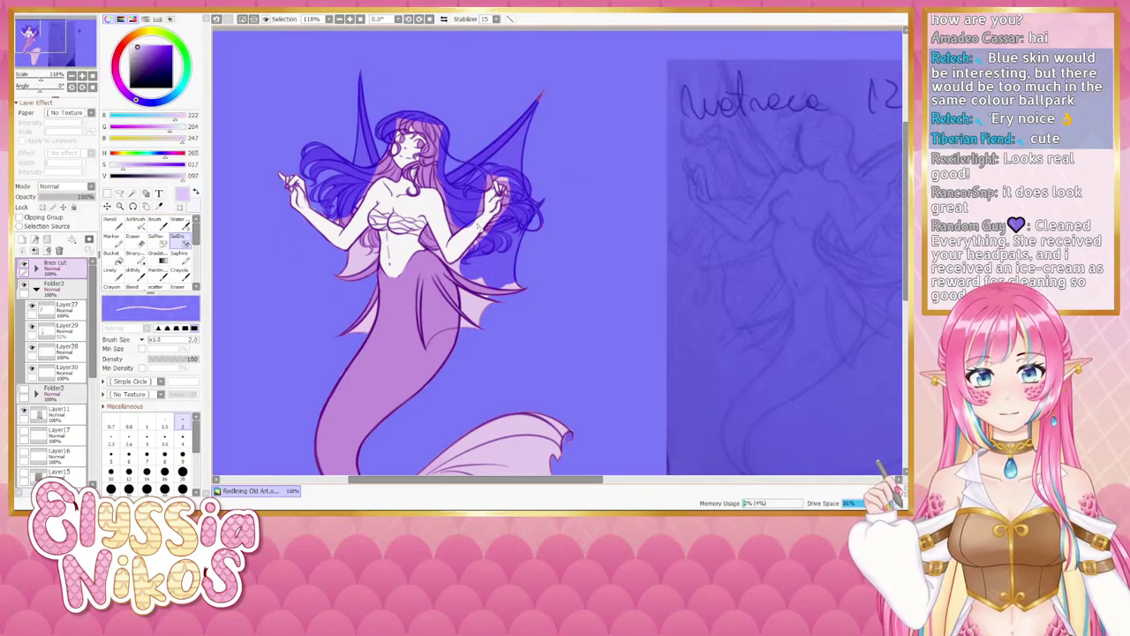
{"action": "left_click_drag", "start_coordinate": [480, 226], "coordinate": [486, 223], "text": "ctrl+alt"}
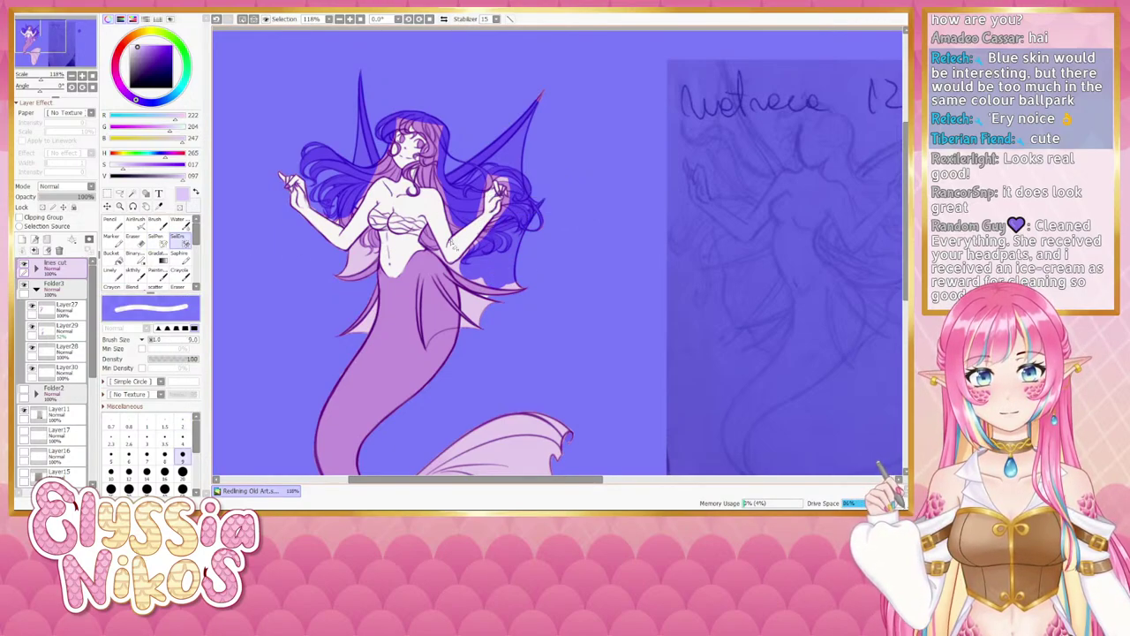
{"action": "left_click_drag", "start_coordinate": [370, 241], "coordinate": [379, 224]}
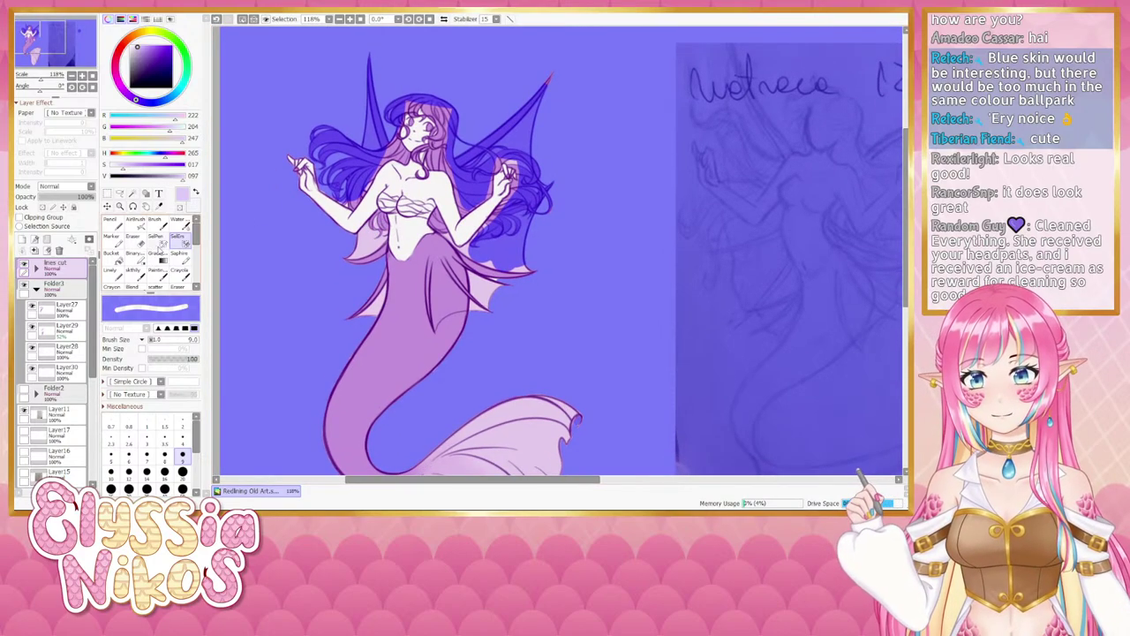
Extend the selection over the hair beside the shoulder and raised hand with the SelPen at sizes 12 and 7, undoing the last stroke.
{"action": "left_click", "coordinate": [163, 241]}
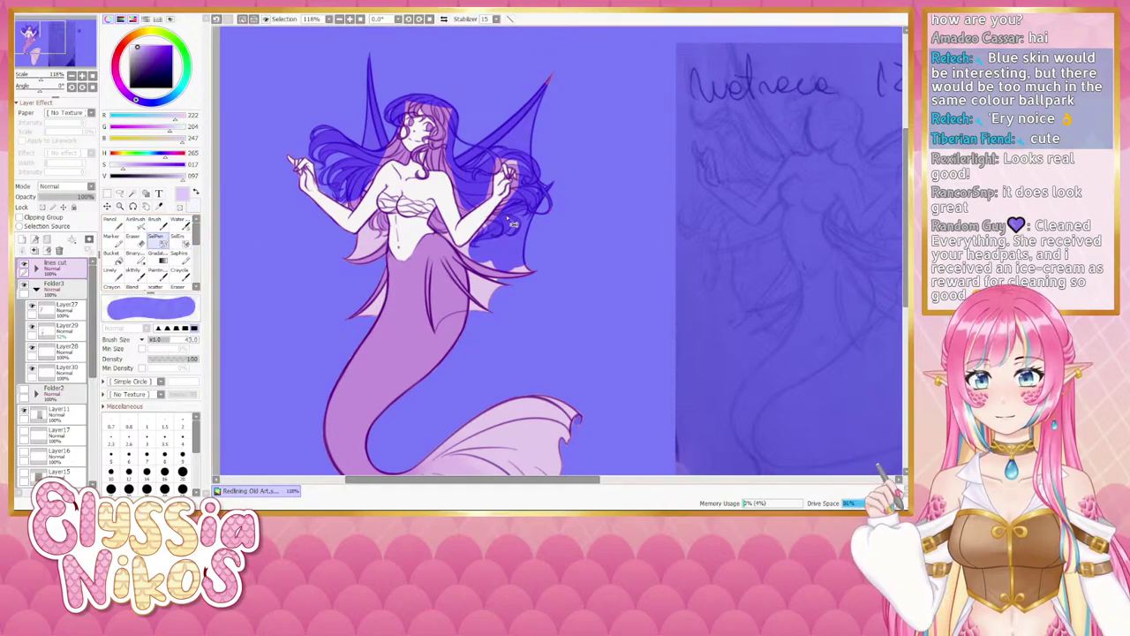
{"action": "key", "text": "["}
{"action": "key", "text": "["}
{"action": "key", "text": "["}
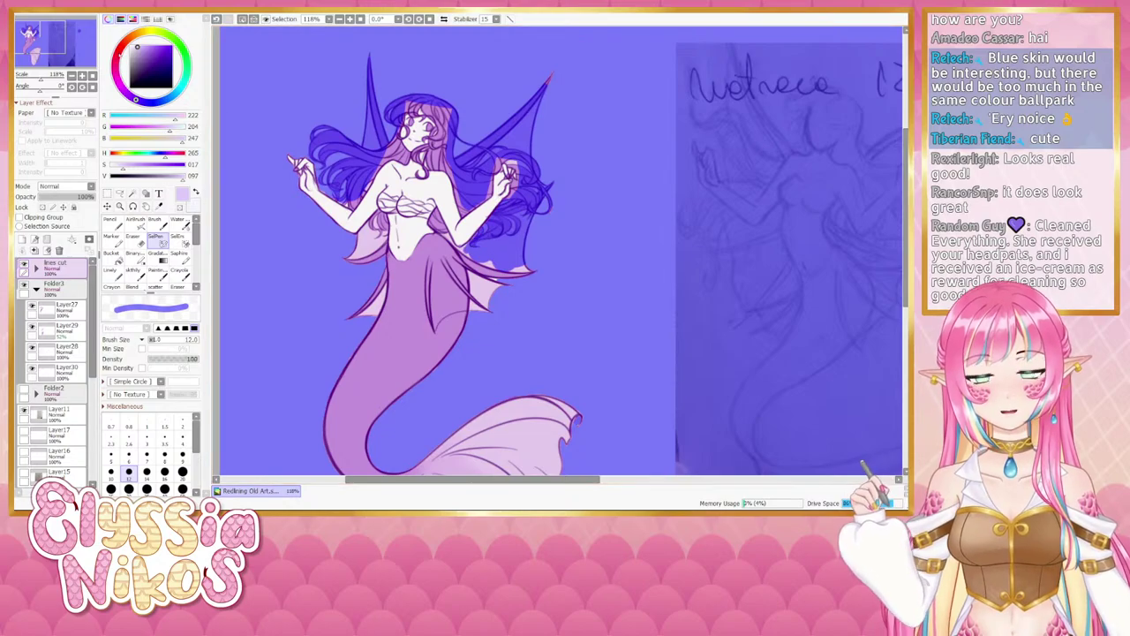
{"action": "key", "text": "Page_Up"}
{"action": "key", "text": "Page_Up"}
{"action": "left_click_drag", "start_coordinate": [415, 91], "coordinate": [425, 180]}
{"action": "left_click_drag", "start_coordinate": [353, 190], "coordinate": [350, 178]}
{"action": "left_click_drag", "start_coordinate": [353, 171], "coordinate": [348, 188]}
{"action": "key", "text": "ctrl+z"}
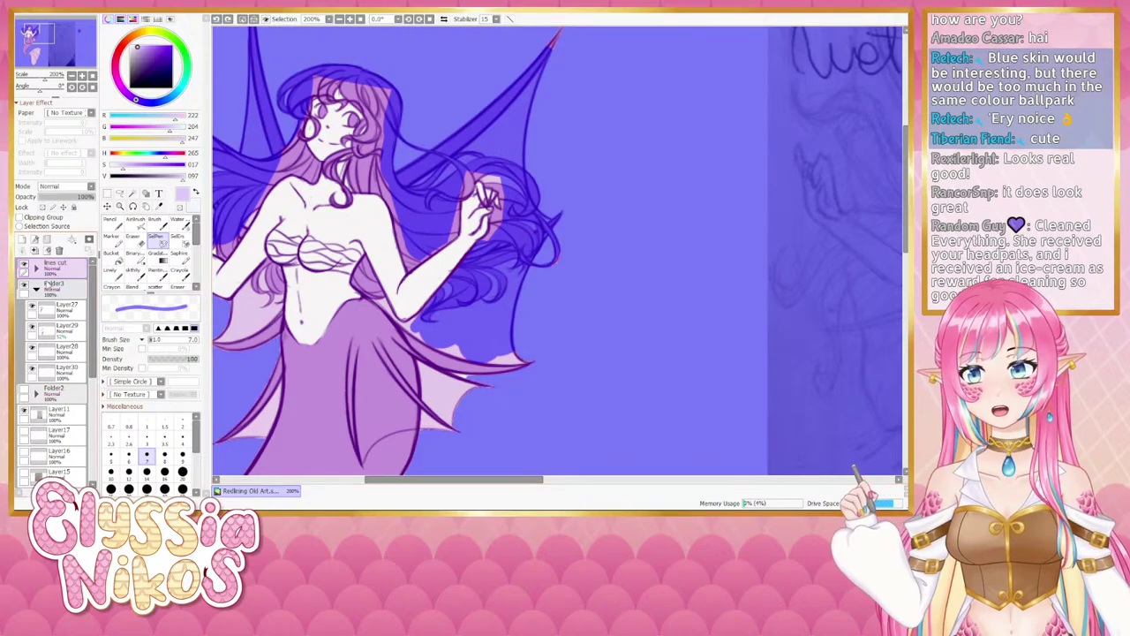
Trace the selection closely along the raised arm and below its elbow with the SelPen at sizes 6 and 3.
{"action": "mouse_move", "coordinate": [442, 217]}
{"action": "left_mouse_down"}
{"action": "mouse_move", "coordinate": [427, 208]}
{"action": "mouse_move", "coordinate": [445, 182]}
{"action": "left_mouse_up"}
{"action": "left_click_drag", "start_coordinate": [467, 146], "coordinate": [463, 146]}
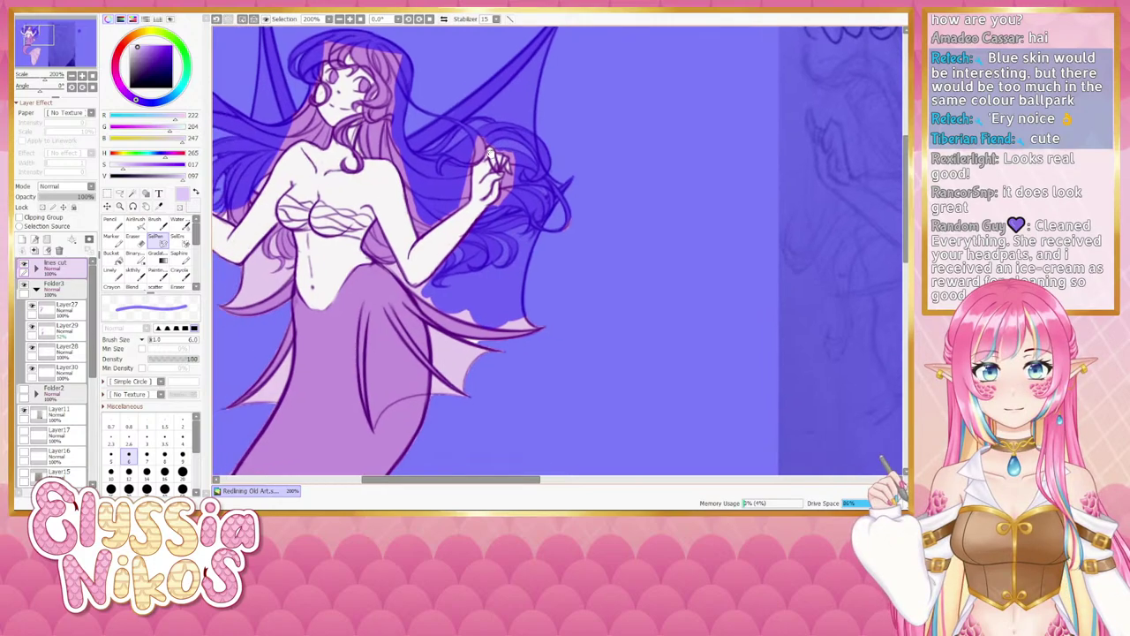
{"action": "scroll", "coordinate": [491, 155], "scroll_direction": "left", "scroll_amount": 3}
{"action": "left_click_drag", "start_coordinate": [415, 161], "coordinate": [461, 162]}
{"action": "left_click_drag", "start_coordinate": [509, 261], "coordinate": [437, 229]}
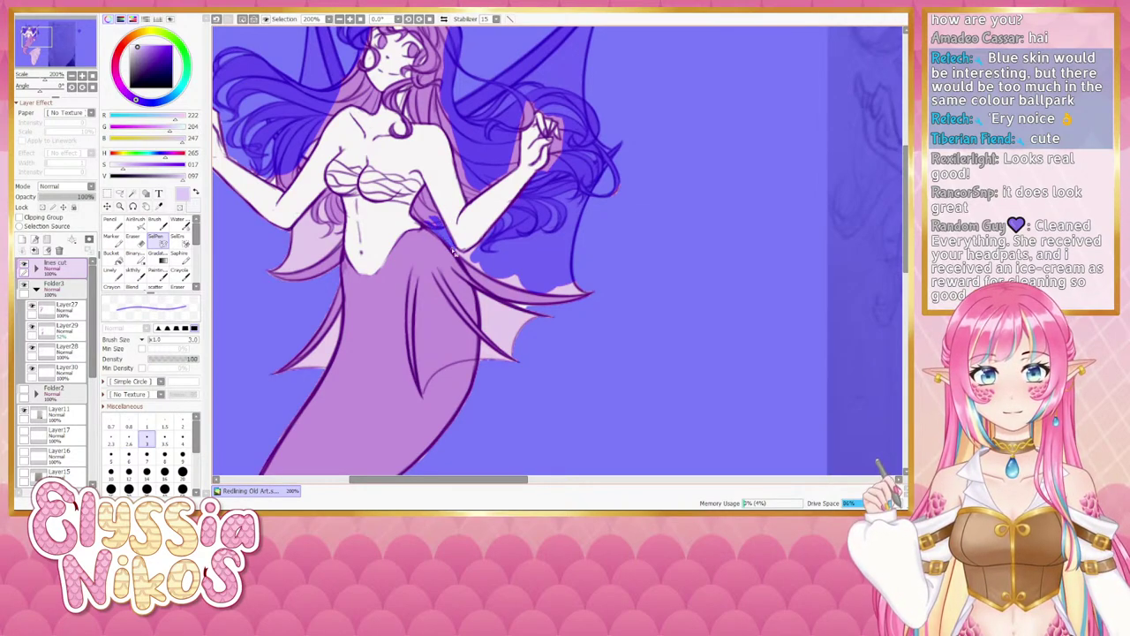
{"action": "left_click_drag", "start_coordinate": [453, 252], "coordinate": [468, 259]}
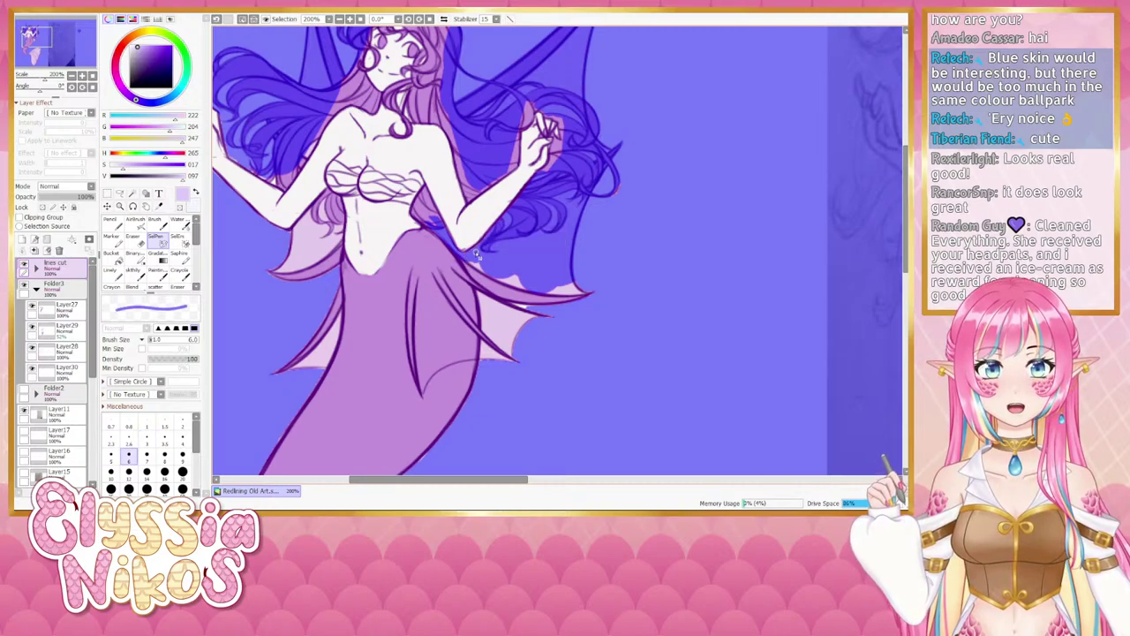
{"action": "left_click_drag", "start_coordinate": [475, 252], "coordinate": [527, 283]}
Add the hair and fin membrane behind the opposite arm to the selection with the SelPen at size 11.
{"action": "mouse_move", "coordinate": [387, 237]}
{"action": "left_mouse_down"}
{"action": "mouse_move", "coordinate": [354, 269]}
{"action": "mouse_move", "coordinate": [384, 233]}
{"action": "mouse_move", "coordinate": [362, 261]}
{"action": "mouse_move", "coordinate": [405, 227]}
{"action": "mouse_move", "coordinate": [373, 265]}
{"action": "left_mouse_up"}
{"action": "mouse_move", "coordinate": [385, 231]}
{"action": "left_mouse_down"}
{"action": "mouse_move", "coordinate": [372, 264]}
{"action": "mouse_move", "coordinate": [398, 236]}
{"action": "left_mouse_up"}
{"action": "mouse_move", "coordinate": [382, 272]}
{"action": "left_mouse_down"}
{"action": "mouse_move", "coordinate": [396, 238]}
{"action": "mouse_move", "coordinate": [389, 292]}
{"action": "mouse_move", "coordinate": [345, 301]}
{"action": "mouse_move", "coordinate": [357, 375]}
{"action": "left_mouse_up"}
{"action": "mouse_move", "coordinate": [351, 237]}
{"action": "left_mouse_down"}
{"action": "mouse_move", "coordinate": [322, 251]}
{"action": "mouse_move", "coordinate": [348, 265]}
{"action": "left_mouse_up"}
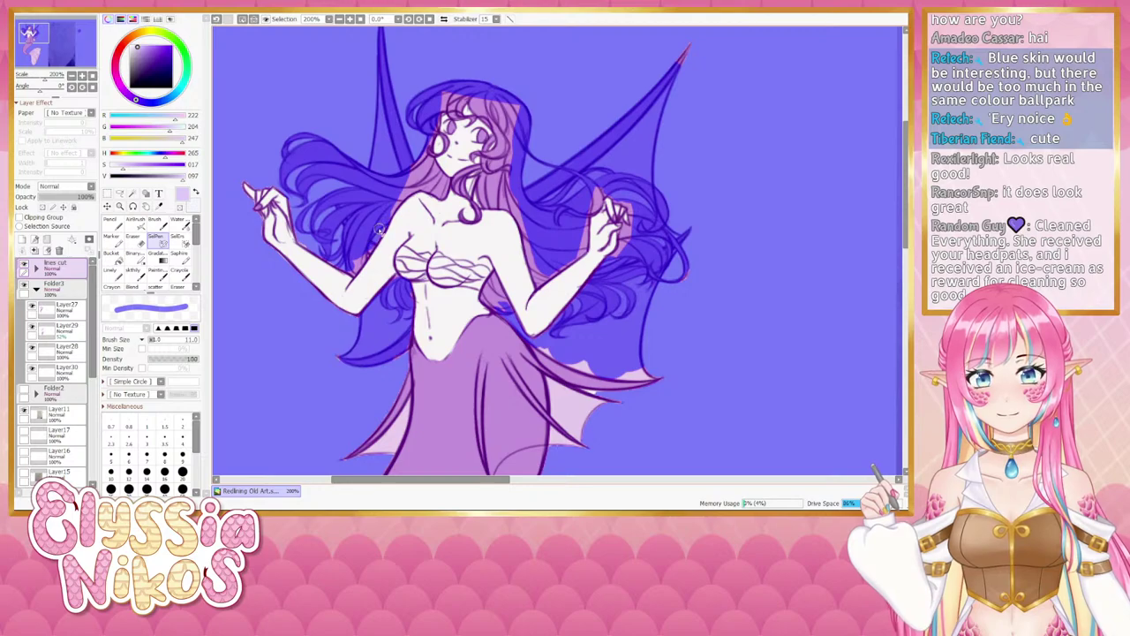
{"action": "scroll", "coordinate": [366, 238], "scroll_direction": "down", "scroll_amount": 3}
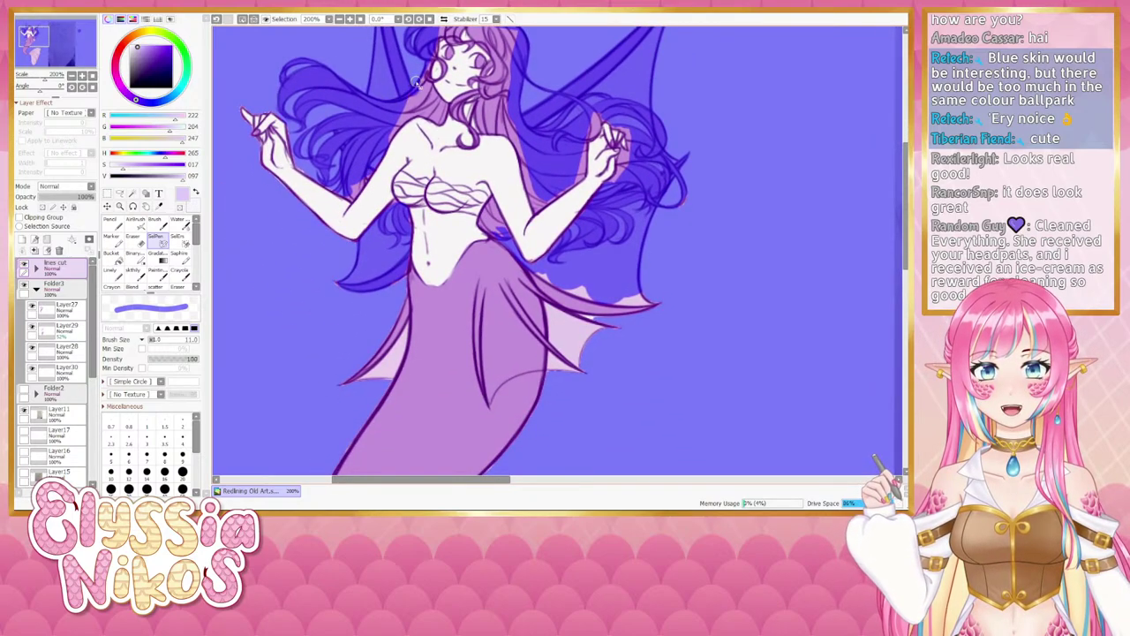
Add the hip fins on both sides of the tail to the selection with the SelPen at size 32.
{"action": "mouse_move", "coordinate": [362, 308]}
{"action": "left_mouse_down"}
{"action": "mouse_move", "coordinate": [379, 176]}
{"action": "mouse_move", "coordinate": [407, 189]}
{"action": "left_mouse_up"}
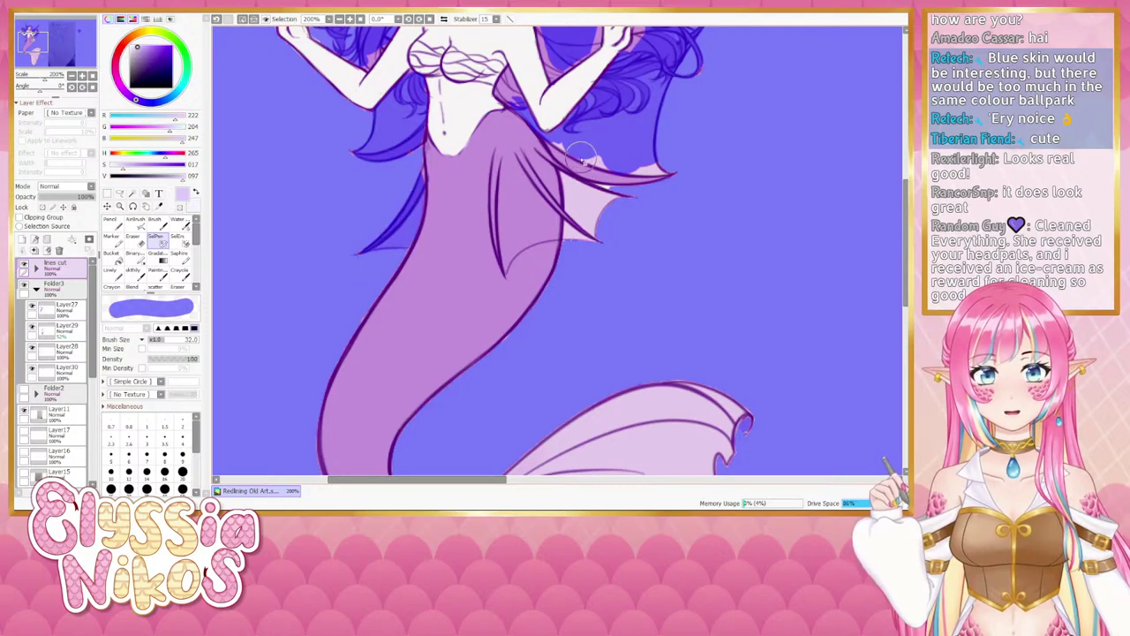
{"action": "mouse_move", "coordinate": [583, 160]}
{"action": "left_mouse_down"}
{"action": "mouse_move", "coordinate": [595, 221]}
{"action": "mouse_move", "coordinate": [568, 141]}
{"action": "mouse_move", "coordinate": [589, 210]}
{"action": "mouse_move", "coordinate": [575, 161]}
{"action": "mouse_move", "coordinate": [581, 257]}
{"action": "mouse_move", "coordinate": [669, 165]}
{"action": "left_mouse_up"}
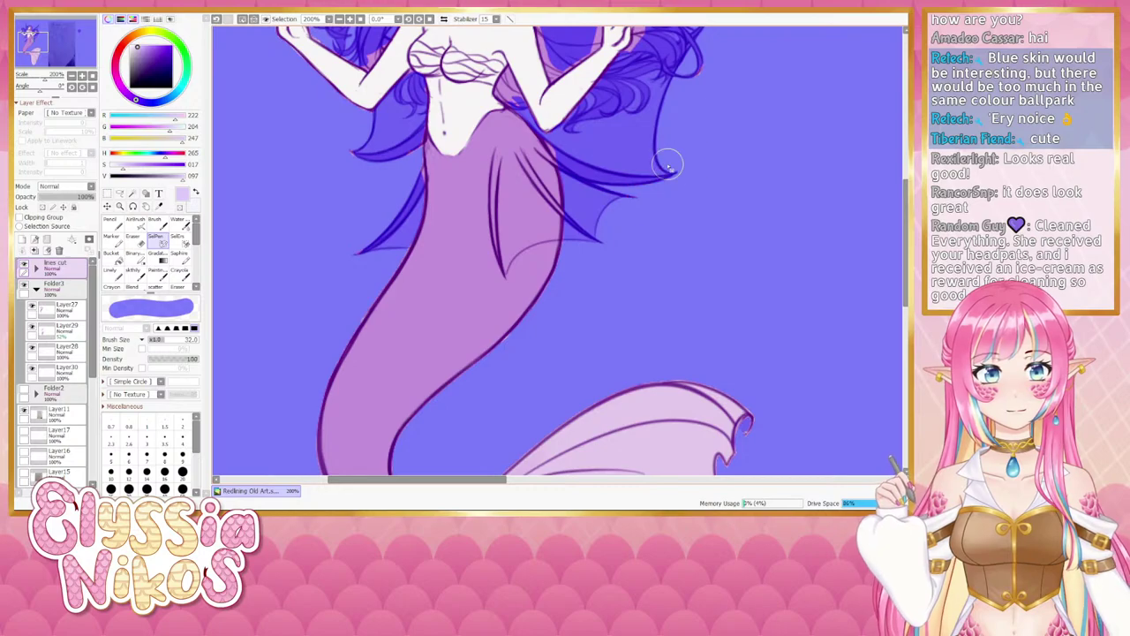
{"action": "left_click_drag", "start_coordinate": [732, 66], "coordinate": [641, 180]}
{"action": "left_click", "coordinate": [72, 76]}
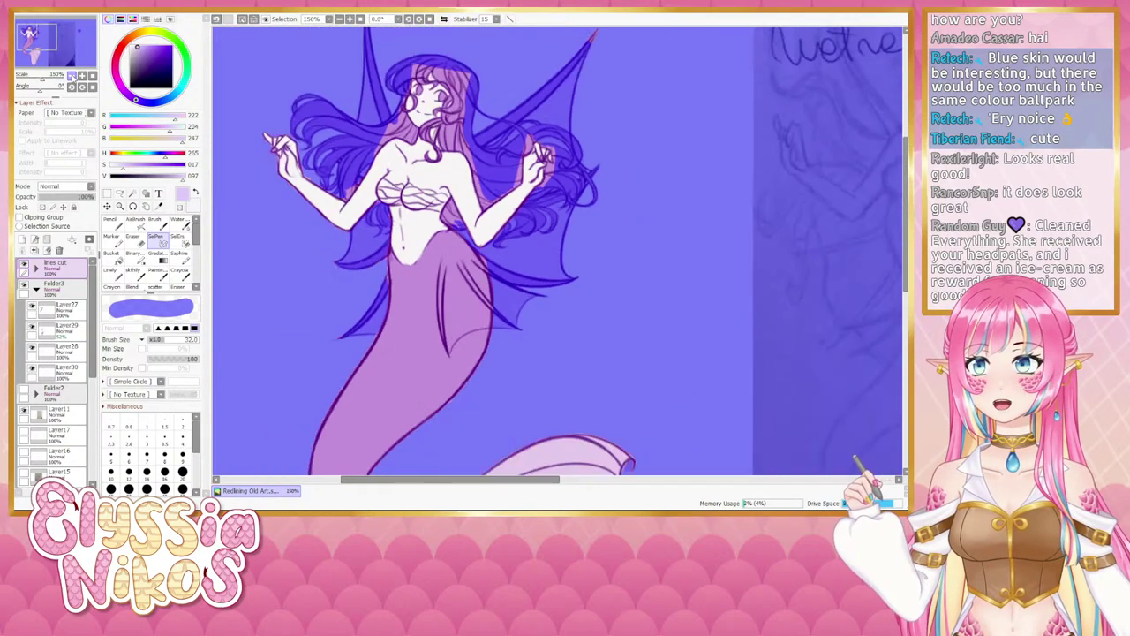
Invert the selection so it covers the mermaid's body instead of the background, hair and fins.
{"action": "left_click", "coordinate": [72, 77]}
{"action": "left_click", "coordinate": [72, 77]}
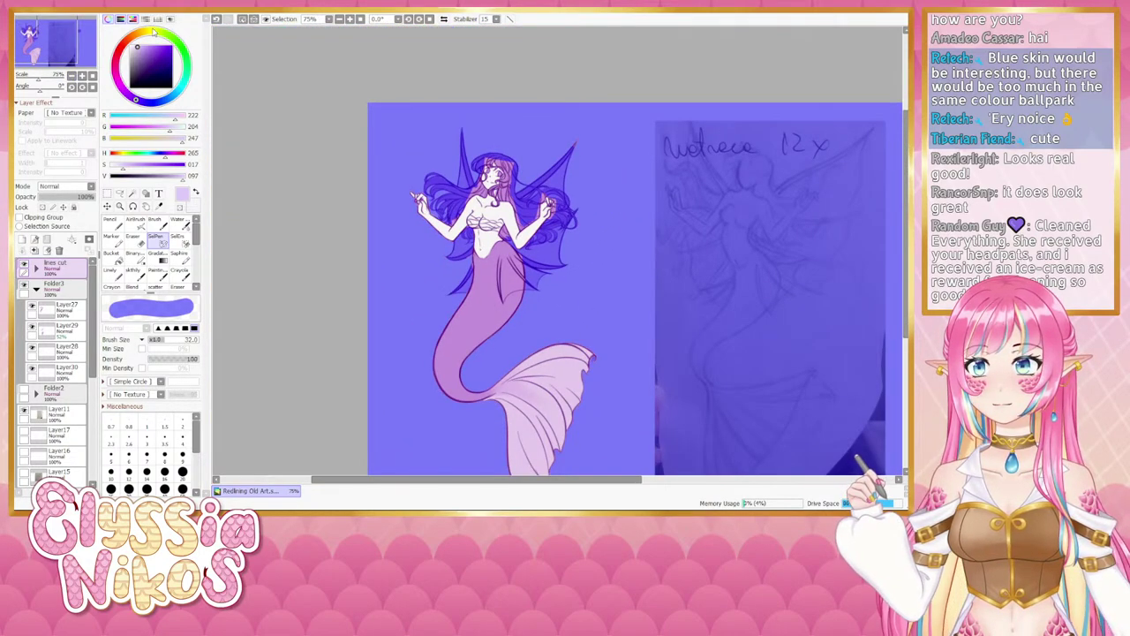
{"action": "left_click", "coordinate": [253, 19]}
{"action": "left_click_drag", "start_coordinate": [53, 42], "coordinate": [42, 31]}
{"action": "left_click", "coordinate": [82, 76]}
{"action": "left_click", "coordinate": [82, 76]}
Trim stray selection from the upper fin tip and around the hip fins with the selection eraser at sizes 58 and 15.
{"action": "left_click", "coordinate": [182, 236]}
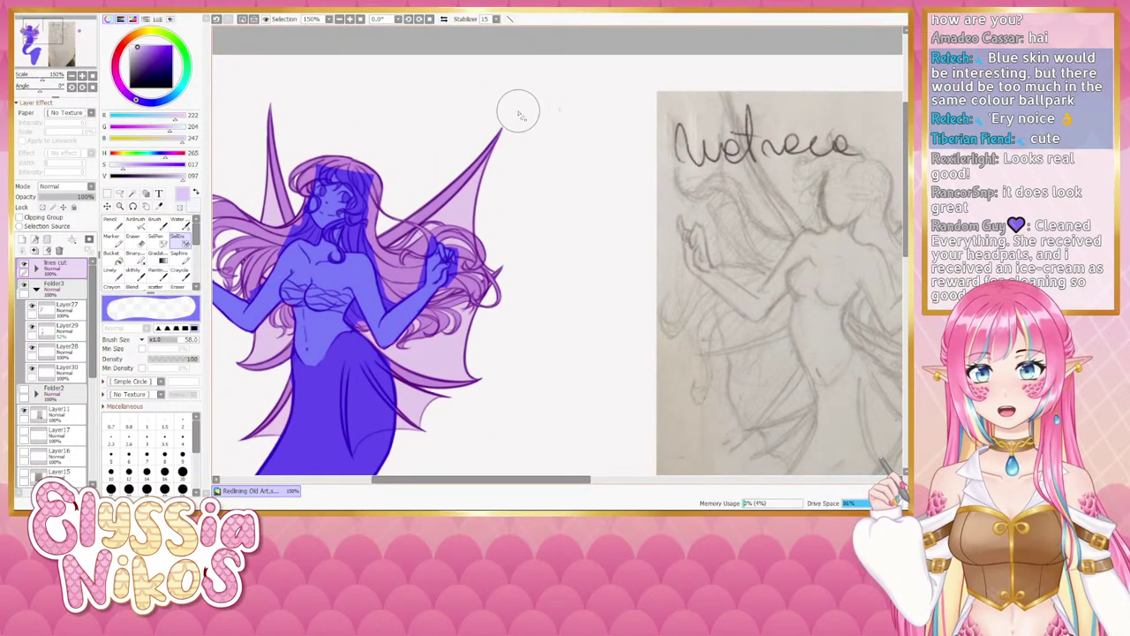
{"action": "scroll", "coordinate": [504, 150], "scroll_direction": "down", "scroll_amount": 5}
{"action": "left_click_drag", "start_coordinate": [551, 213], "coordinate": [525, 228]}
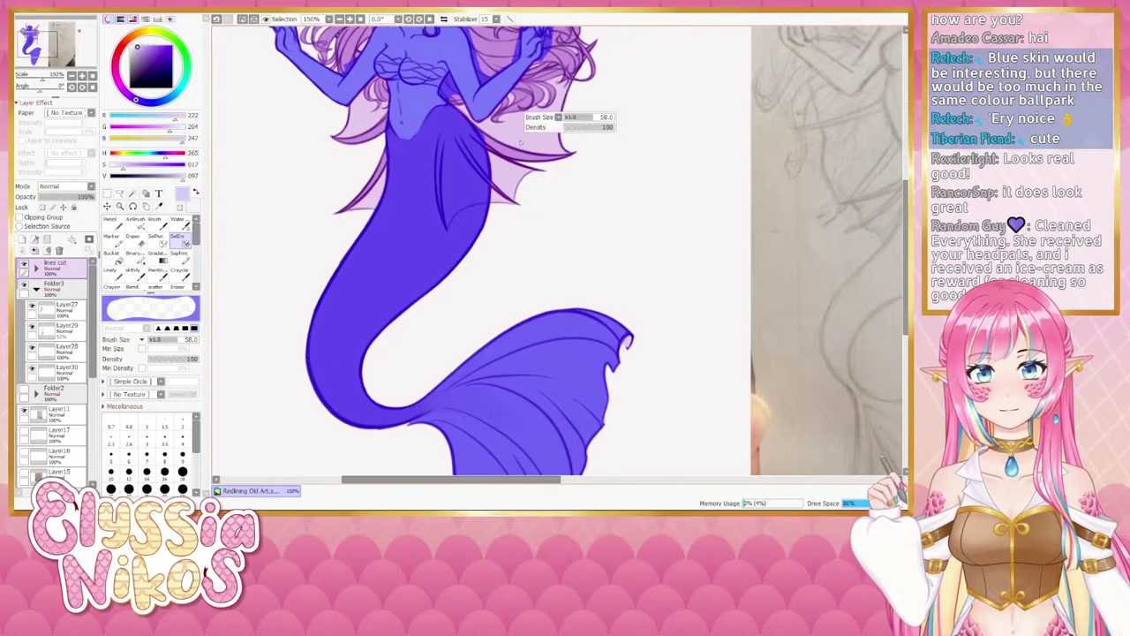
{"action": "left_click_drag", "start_coordinate": [560, 120], "coordinate": [524, 120]}
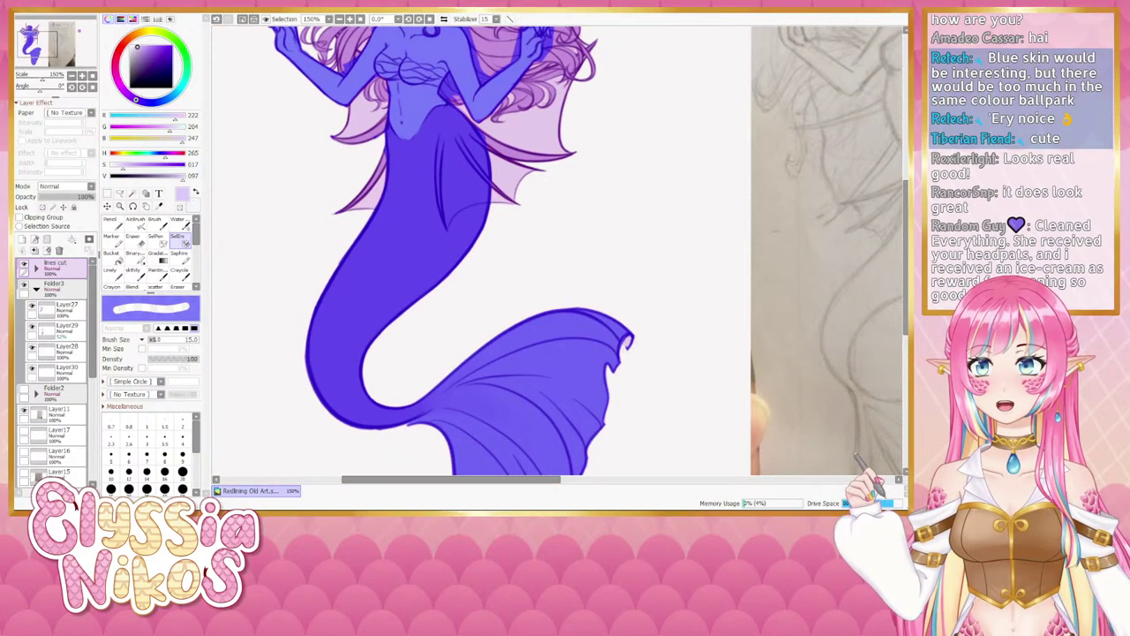
{"action": "left_click_drag", "start_coordinate": [556, 248], "coordinate": [530, 255]}
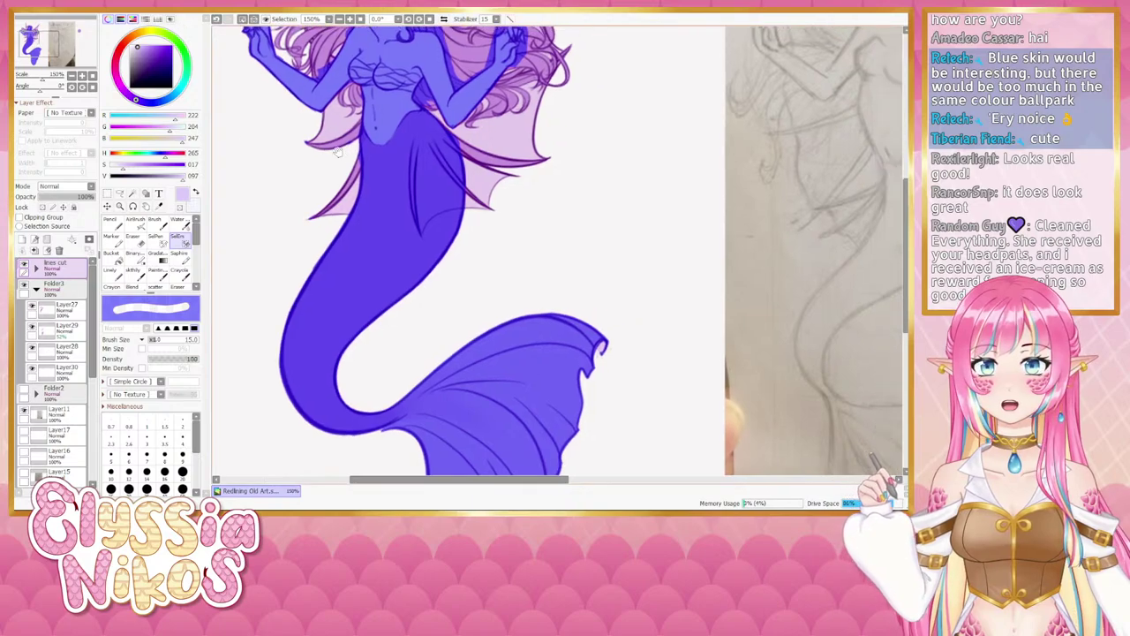
Clean the selection edge between the elbow and hip with the selection eraser at size 7 and the SelPen at size 10.
{"action": "left_click", "coordinate": [82, 76]}
{"action": "left_click", "coordinate": [82, 76]}
{"action": "mouse_move", "coordinate": [374, 32]}
{"action": "left_mouse_down"}
{"action": "mouse_move", "coordinate": [408, 91]}
{"action": "mouse_move", "coordinate": [417, 162]}
{"action": "mouse_move", "coordinate": [380, 134]}
{"action": "left_mouse_up"}
{"action": "key", "text": "bracketleft"}
{"action": "key", "text": "bracketleft"}
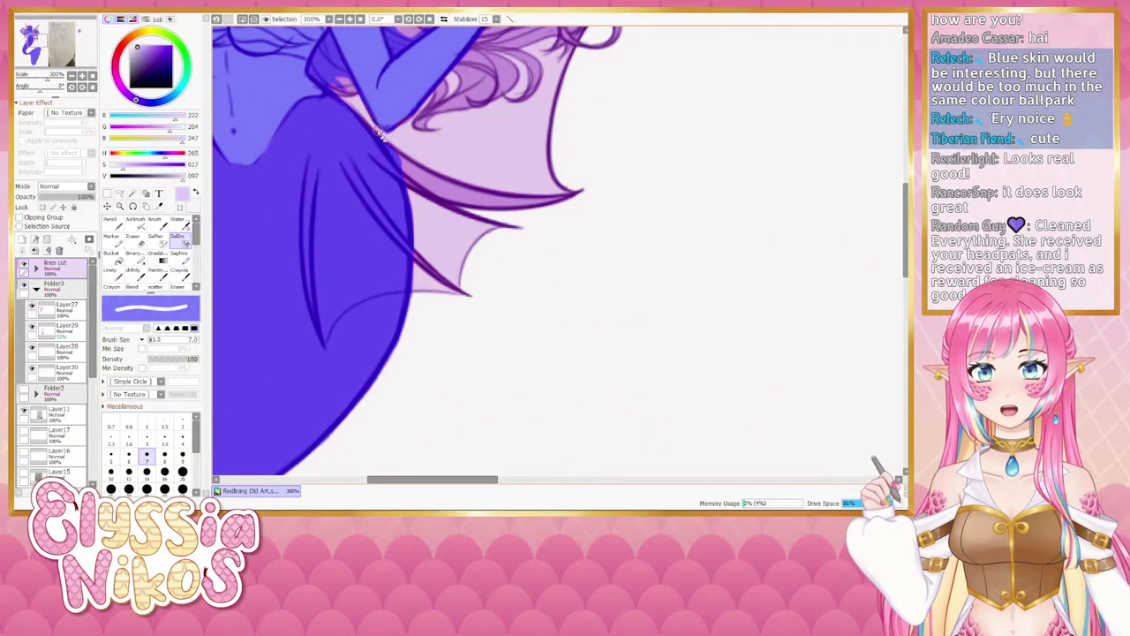
{"action": "left_click", "coordinate": [155, 239]}
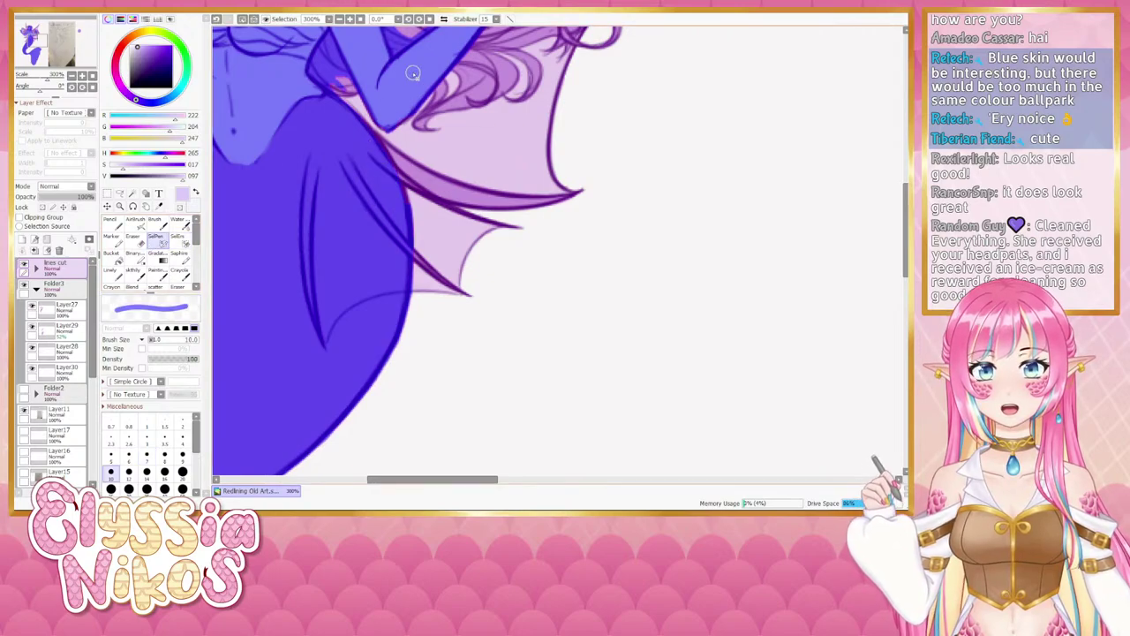
{"action": "left_click_drag", "start_coordinate": [393, 121], "coordinate": [332, 335]}
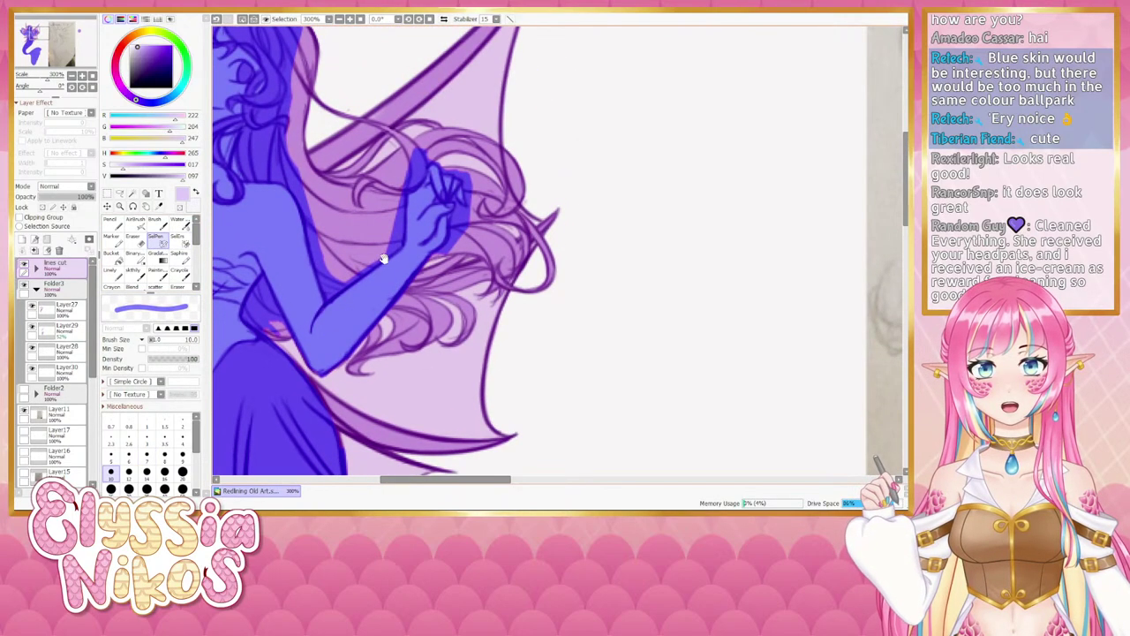
{"action": "left_click_drag", "start_coordinate": [383, 259], "coordinate": [541, 320]}
{"action": "left_click_drag", "start_coordinate": [422, 235], "coordinate": [540, 210]}
{"action": "left_click_drag", "start_coordinate": [481, 322], "coordinate": [527, 186]}
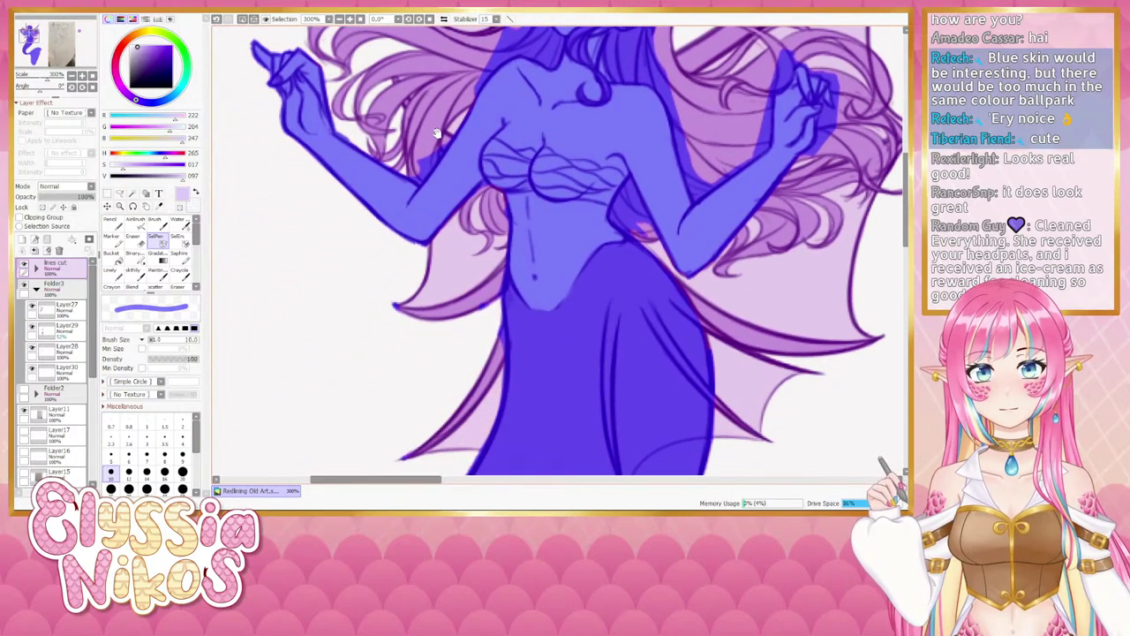
Trim excess selection around the outstretched forearm and fingertip with the selection eraser, varying its size between 7 and 12.
{"action": "left_click", "coordinate": [179, 236]}
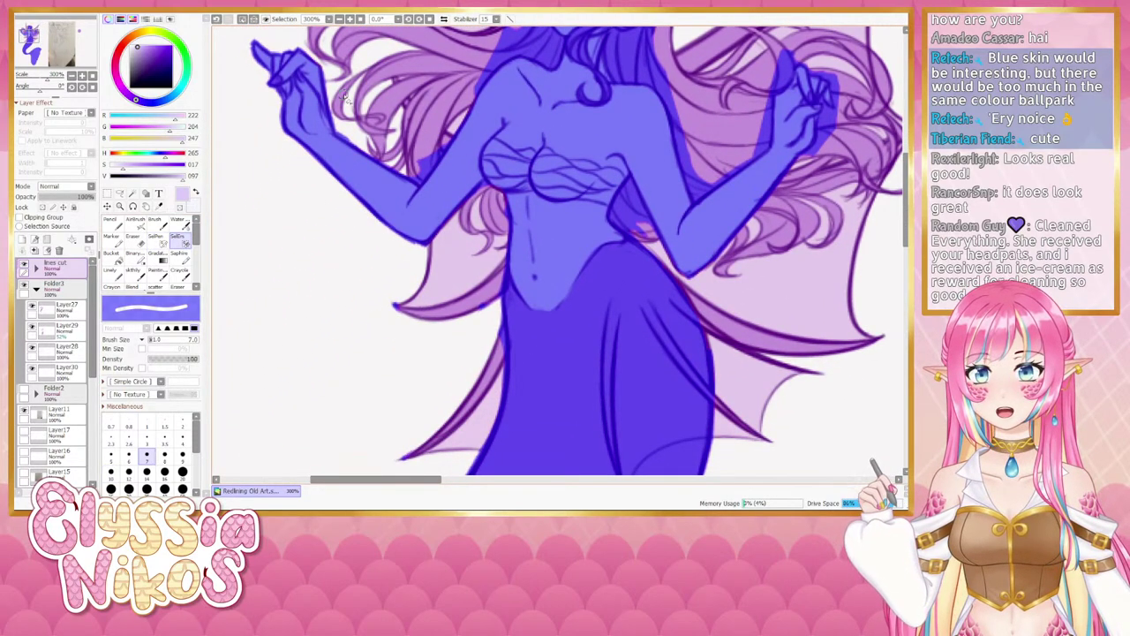
{"action": "mouse_move", "coordinate": [340, 120]}
{"action": "left_mouse_down"}
{"action": "mouse_move", "coordinate": [396, 161]}
{"action": "mouse_move", "coordinate": [428, 168]}
{"action": "mouse_move", "coordinate": [386, 264]}
{"action": "left_mouse_up"}
{"action": "key", "text": "bracketleft"}
{"action": "key", "text": "bracketleft"}
{"action": "key", "text": "bracketleft"}
{"action": "key", "text": "bracketleft"}
{"action": "key", "text": "bracketleft"}
{"action": "key", "text": "bracketright"}
{"action": "key", "text": "bracketright"}
{"action": "key", "text": "bracketright"}
{"action": "key", "text": "bracketright"}
{"action": "key", "text": "bracketright"}
{"action": "key", "text": "bracketright"}
{"action": "key", "text": "bracketright"}
{"action": "key", "text": "bracketright"}
{"action": "key", "text": "bracketright"}
{"action": "mouse_move", "coordinate": [422, 187]}
{"action": "left_mouse_down"}
{"action": "mouse_move", "coordinate": [411, 207]}
{"action": "mouse_move", "coordinate": [500, 168]}
{"action": "left_mouse_up"}
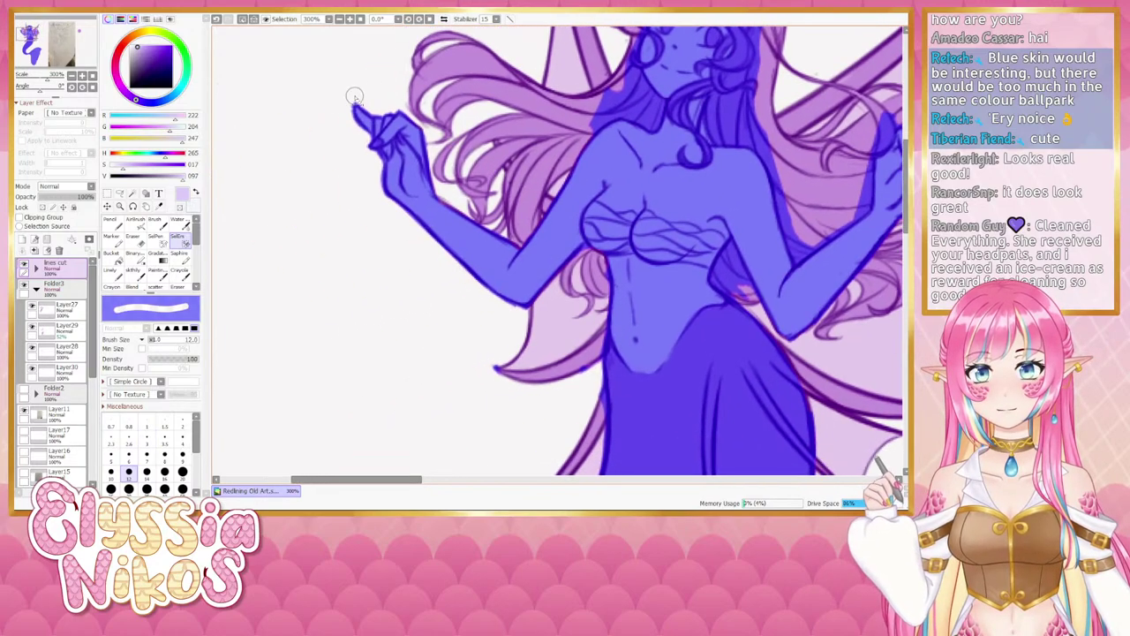
Trim the selection around the fingers, wrist and forearm with the selection eraser at sizes 10 and 5, undoing one stroke.
{"action": "key", "text": "bracketleft"}
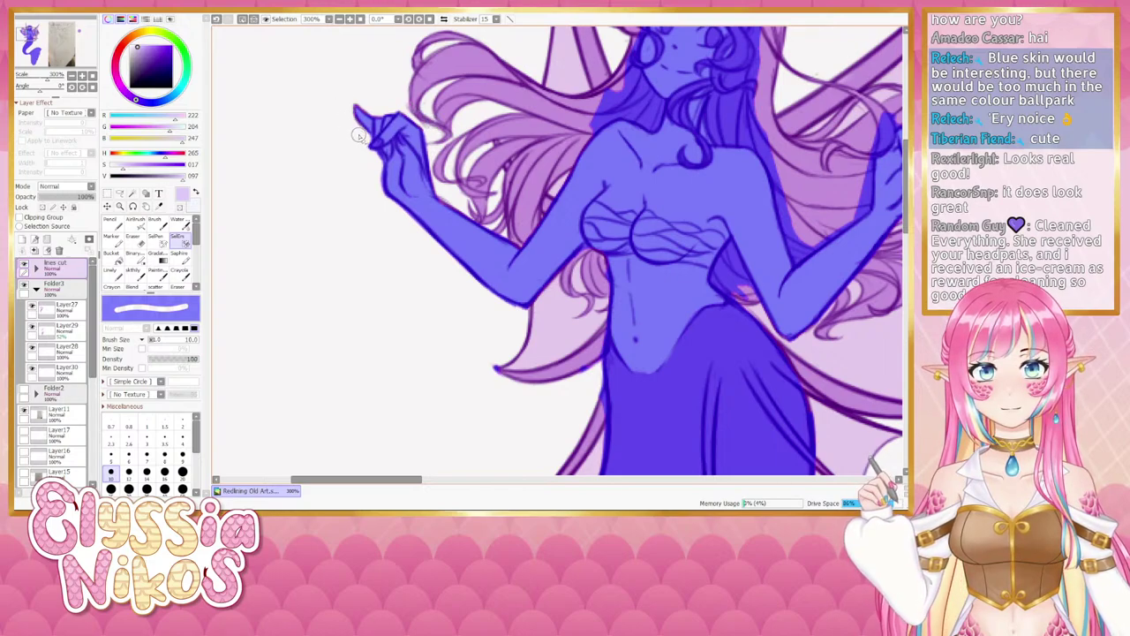
{"action": "key", "text": "bracketleft"}
{"action": "key", "text": "bracketleft"}
{"action": "key", "text": "bracketleft"}
{"action": "key", "text": "bracketleft"}
{"action": "key", "text": "bracketleft"}
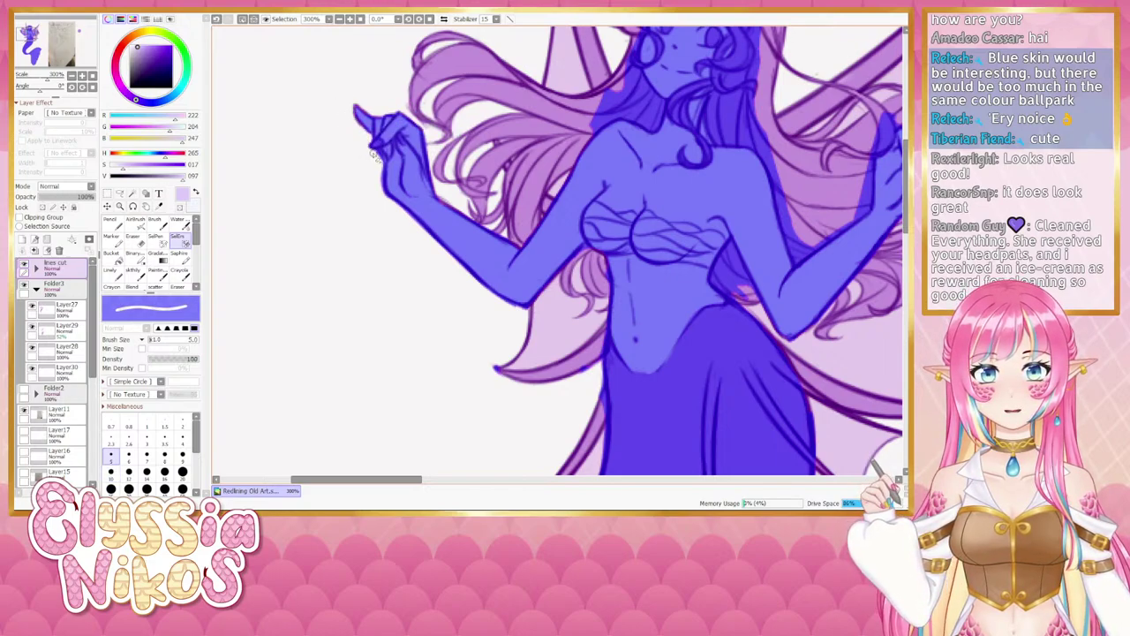
{"action": "key", "text": "ctrl+z"}
{"action": "left_click_drag", "start_coordinate": [380, 164], "coordinate": [383, 190]}
{"action": "left_click_drag", "start_coordinate": [387, 243], "coordinate": [349, 232]}
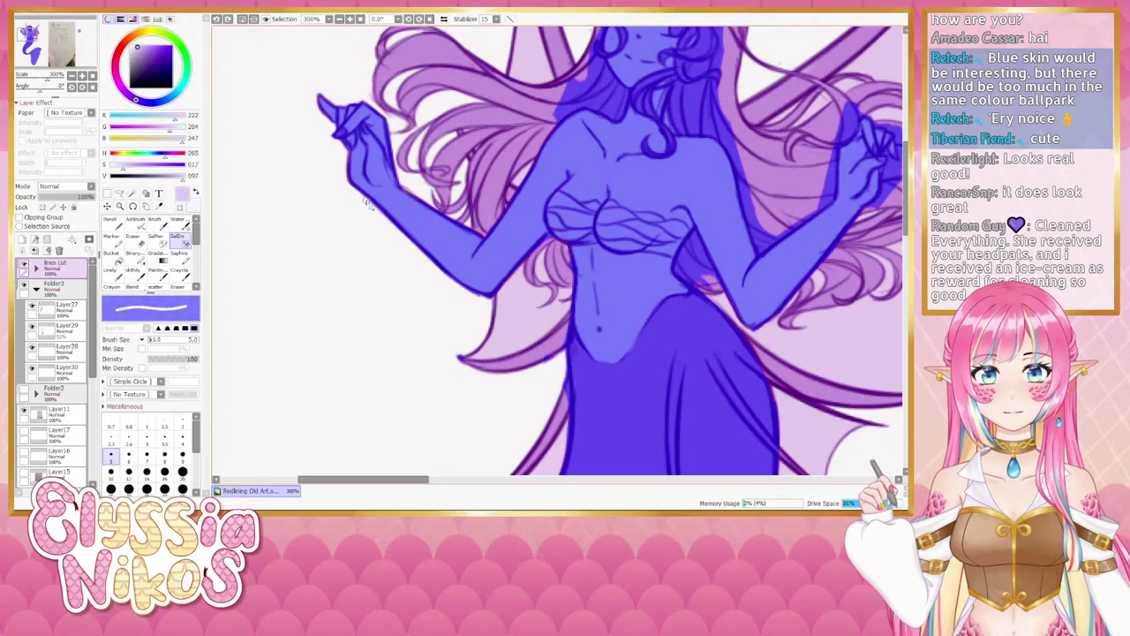
{"action": "left_click_drag", "start_coordinate": [362, 202], "coordinate": [317, 186]}
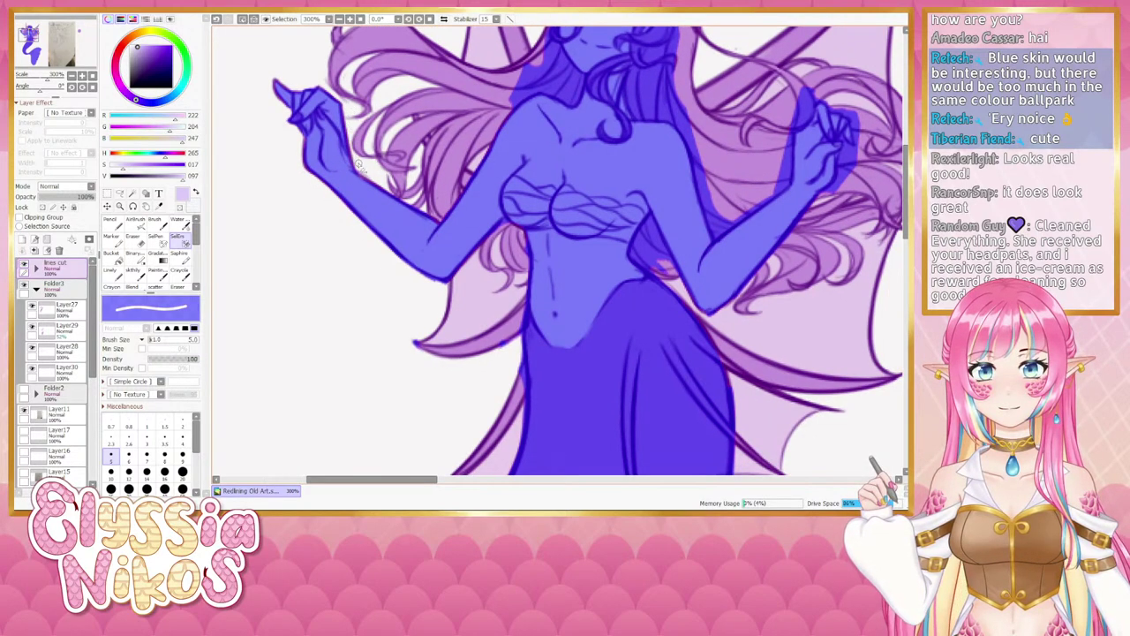
{"action": "left_click_drag", "start_coordinate": [383, 206], "coordinate": [364, 182]}
Touch up the forearm's selection with the SelPen at size 10, and clear the waist fin's tip with the selection eraser at size 5.
{"action": "left_click", "coordinate": [160, 244]}
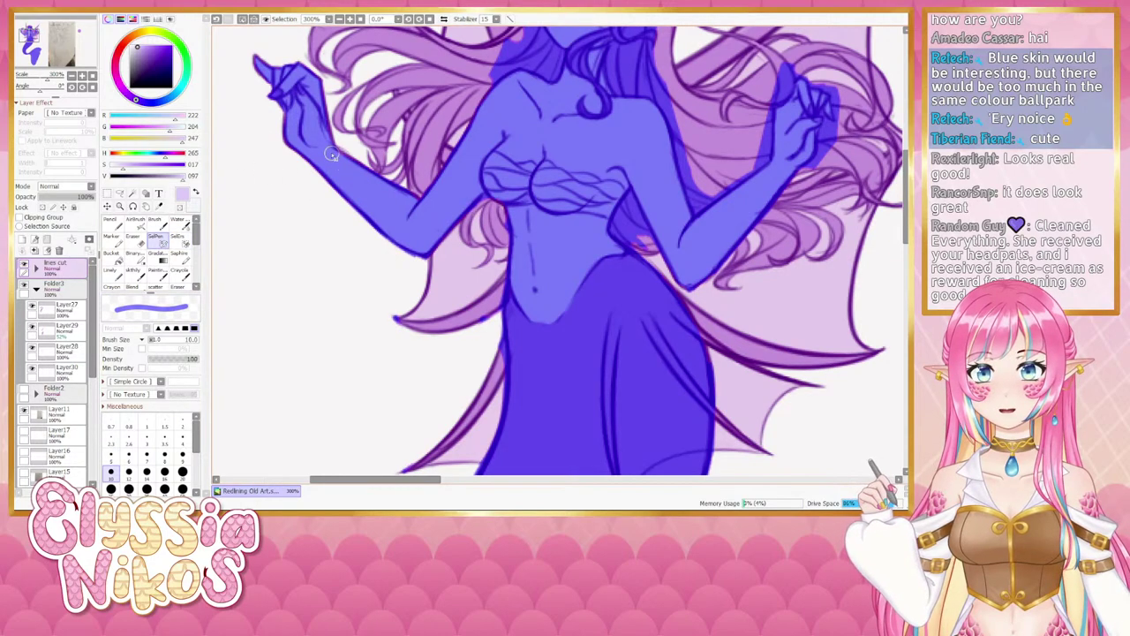
{"action": "left_click_drag", "start_coordinate": [285, 270], "coordinate": [224, 237]}
{"action": "left_click", "coordinate": [182, 242]}
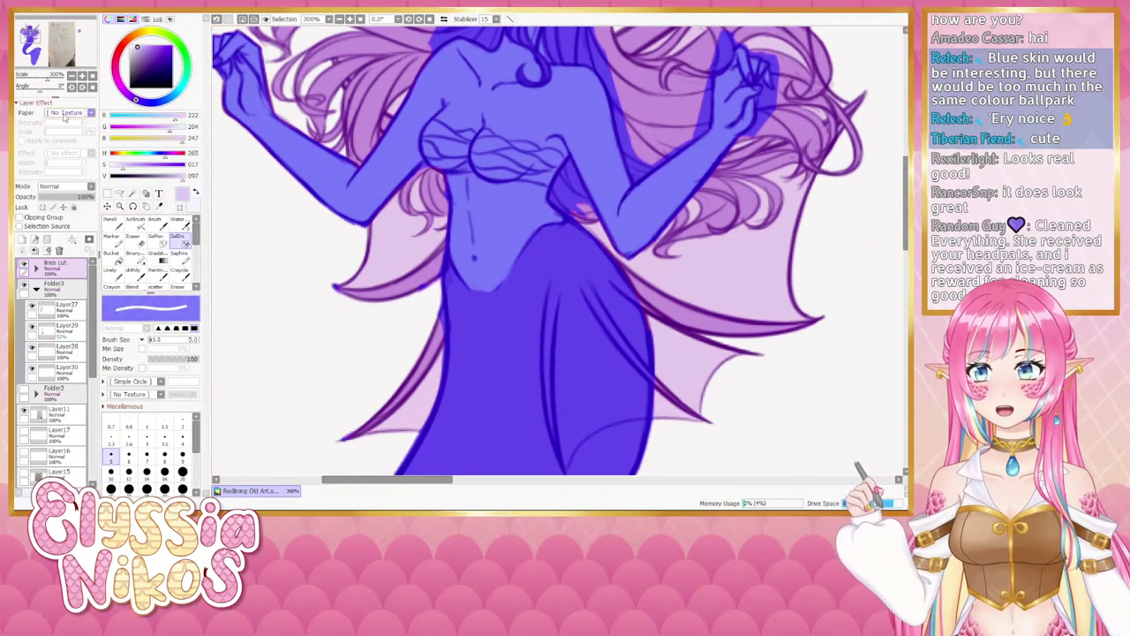
{"action": "left_click_drag", "start_coordinate": [40, 87], "coordinate": [48, 87]}
{"action": "left_click_drag", "start_coordinate": [309, 120], "coordinate": [236, 301]}
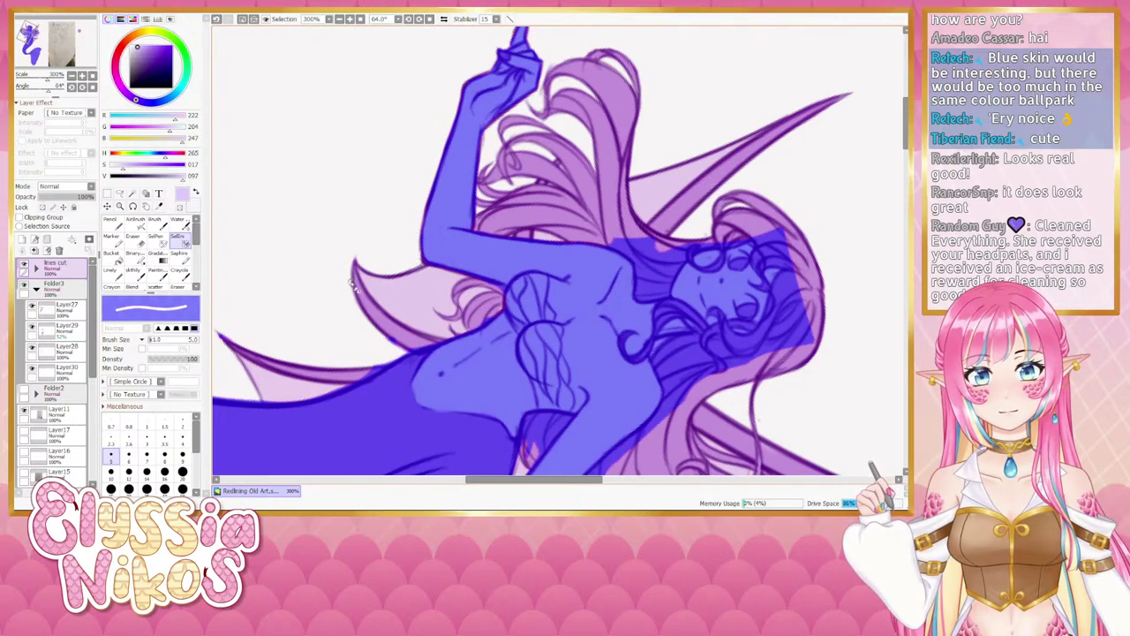
{"action": "left_click", "coordinate": [92, 87]}
{"action": "left_click_drag", "start_coordinate": [324, 238], "coordinate": [309, 124]}
Erase leftover selection along the waist fins, hip fins and opposite elbow with the selection eraser at size 17.
{"action": "left_click_drag", "start_coordinate": [470, 294], "coordinate": [493, 294]}
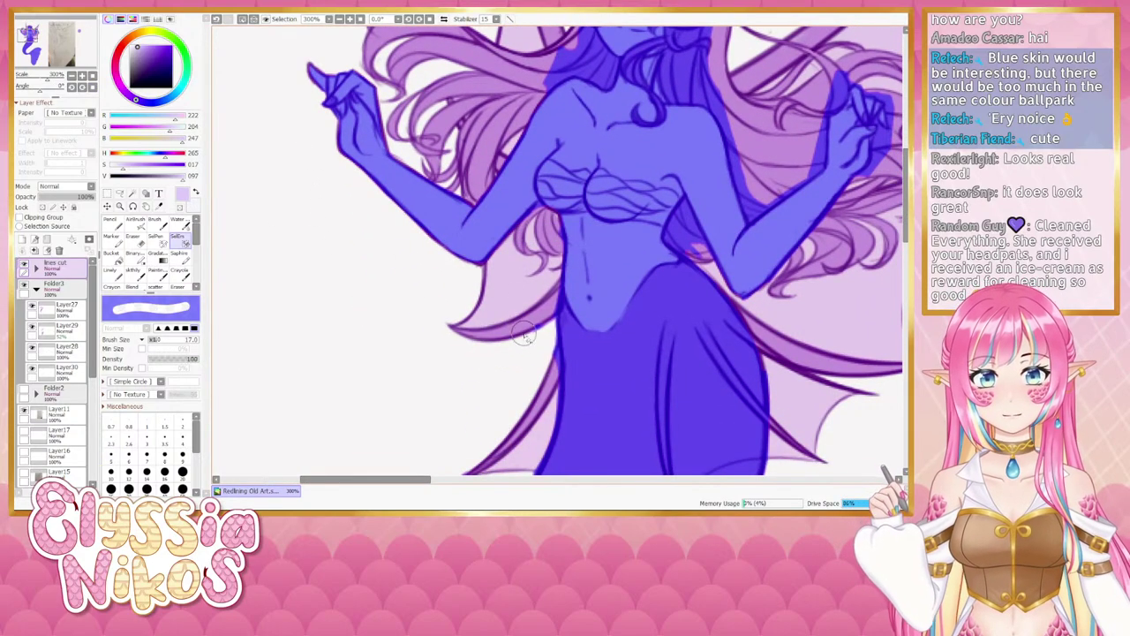
{"action": "left_click_drag", "start_coordinate": [531, 342], "coordinate": [412, 250]}
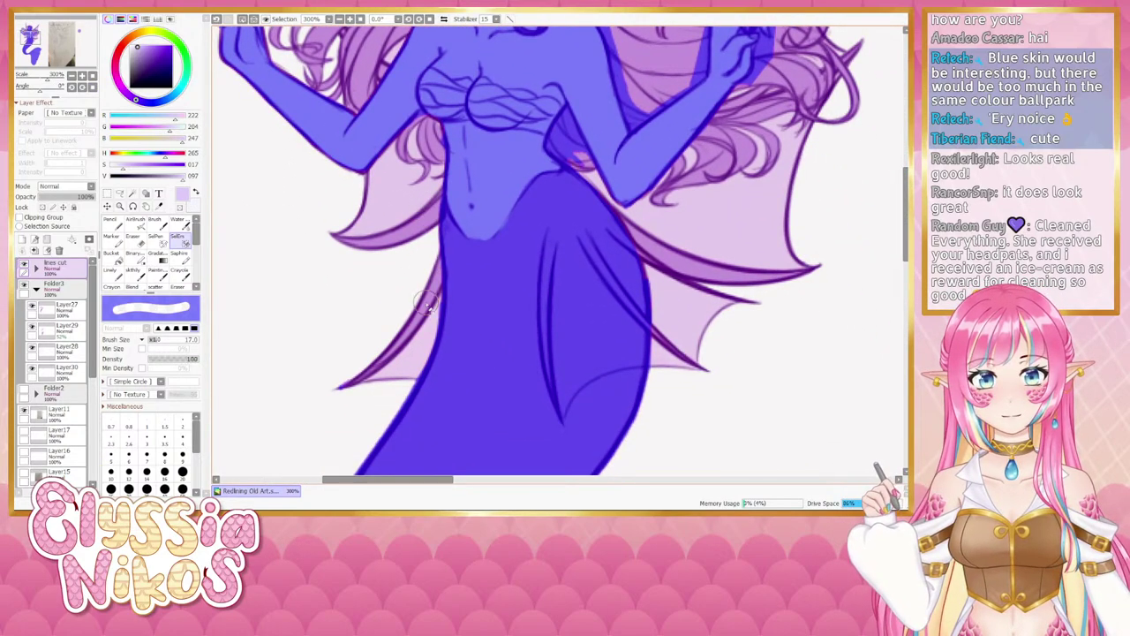
{"action": "left_click_drag", "start_coordinate": [432, 305], "coordinate": [419, 199]}
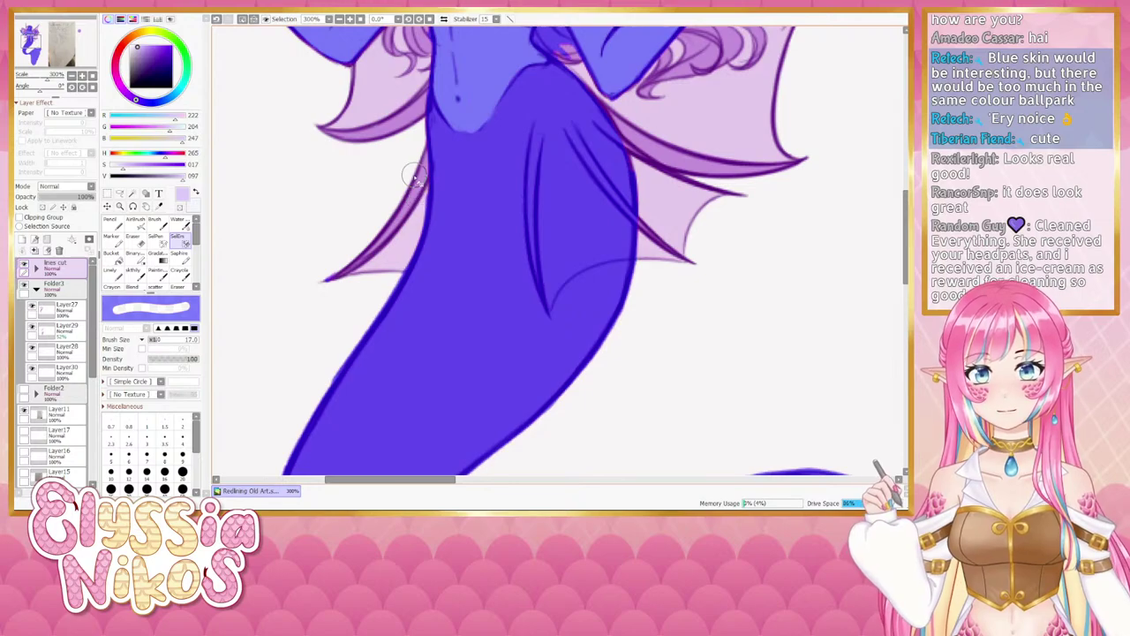
{"action": "mouse_move", "coordinate": [402, 265]}
{"action": "left_mouse_down"}
{"action": "mouse_move", "coordinate": [391, 291]}
{"action": "mouse_move", "coordinate": [325, 275]}
{"action": "left_mouse_up"}
{"action": "left_click_drag", "start_coordinate": [406, 140], "coordinate": [333, 305]}
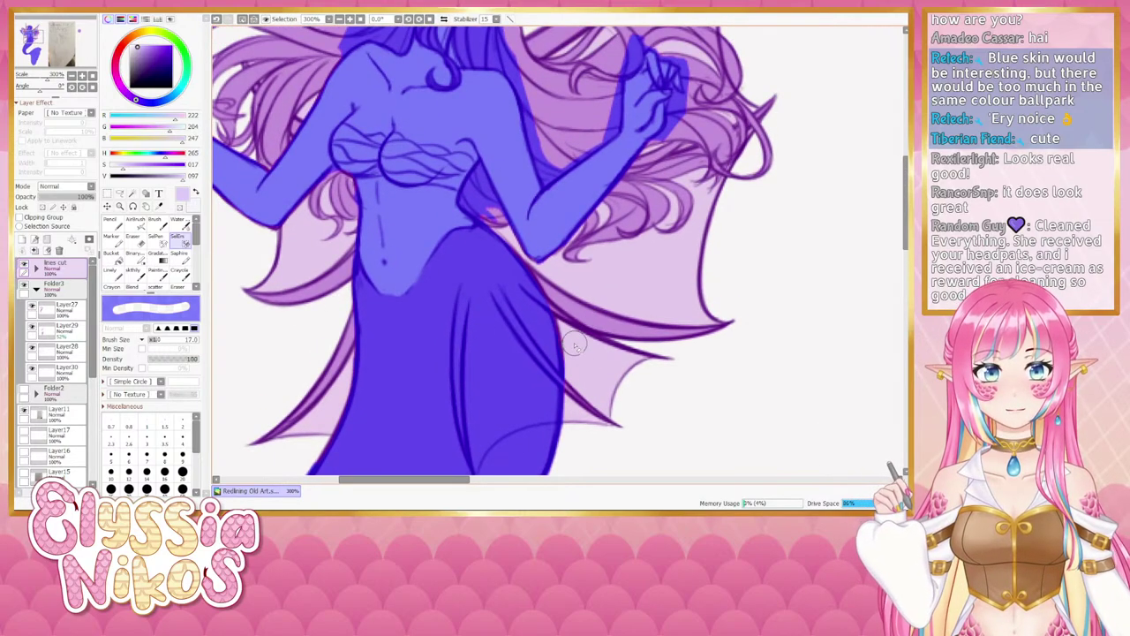
{"action": "mouse_move", "coordinate": [561, 149]}
{"action": "left_mouse_down"}
{"action": "mouse_move", "coordinate": [464, 171]}
{"action": "mouse_move", "coordinate": [526, 144]}
{"action": "left_mouse_up"}
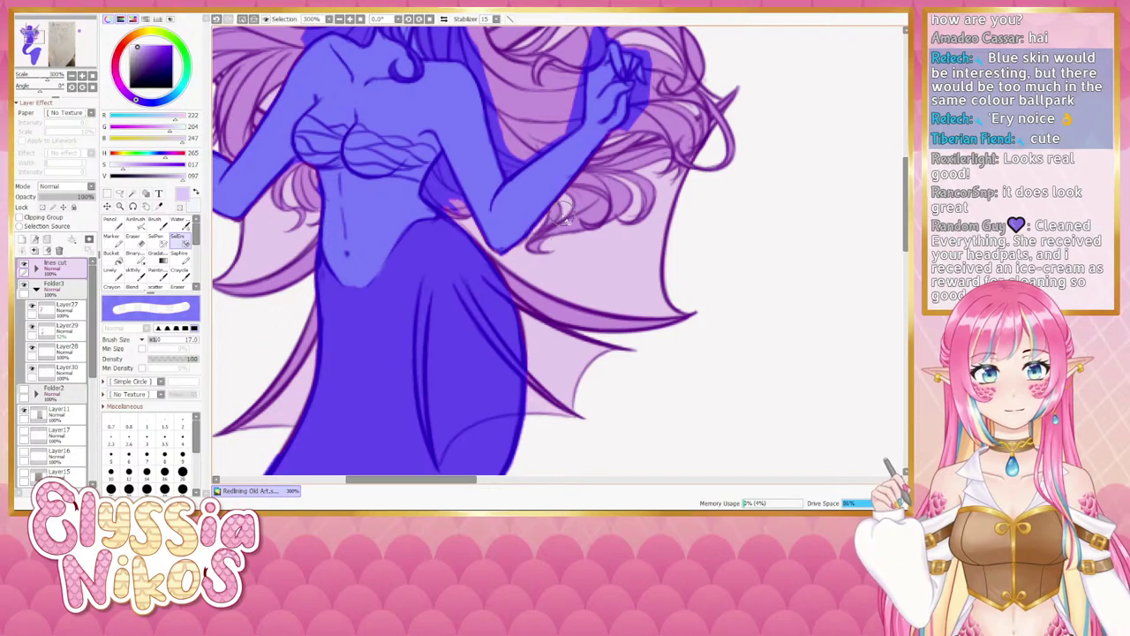
{"action": "mouse_move", "coordinate": [534, 248]}
{"action": "left_mouse_down"}
{"action": "mouse_move", "coordinate": [442, 335]}
{"action": "mouse_move", "coordinate": [525, 257]}
{"action": "left_mouse_up"}
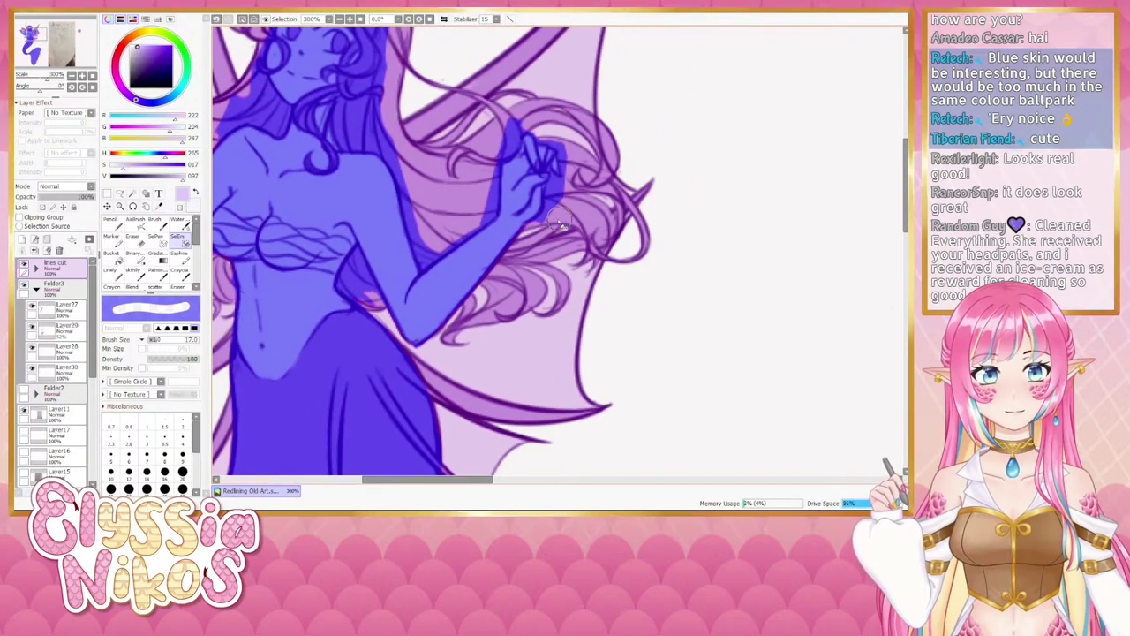
{"action": "scroll", "coordinate": [530, 173], "scroll_direction": "down", "scroll_amount": 4}
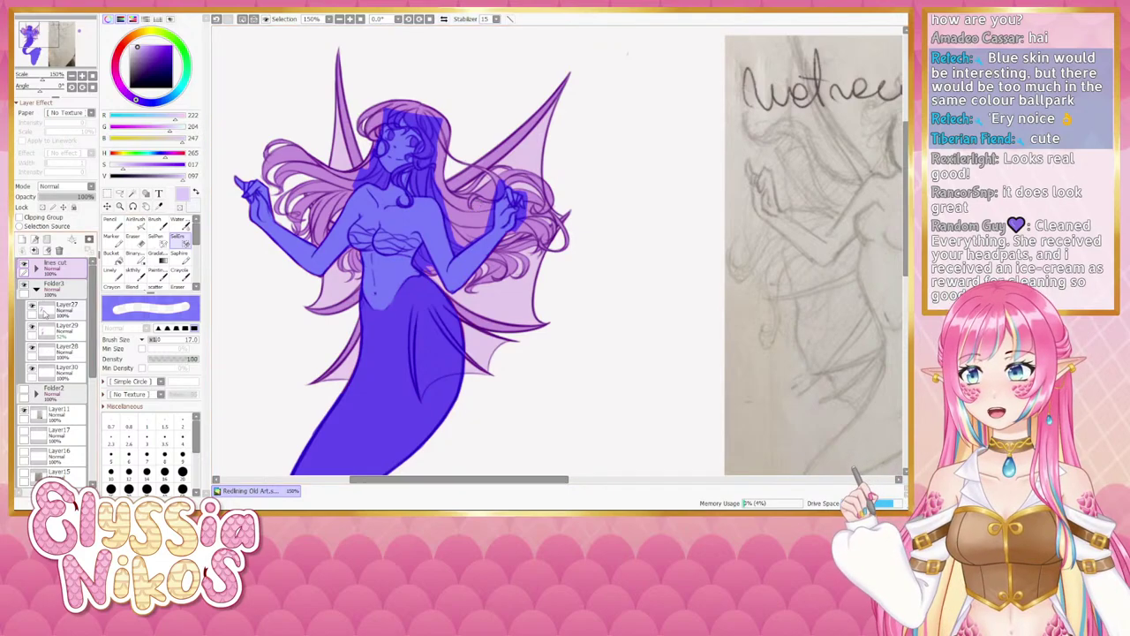
Fill the selected body on Layer30 with pale lavender, refine the colour to RGB 223, 217, 245, and deselect.
{"action": "left_click", "coordinate": [62, 371]}
{"action": "left_click", "coordinate": [112, 256]}
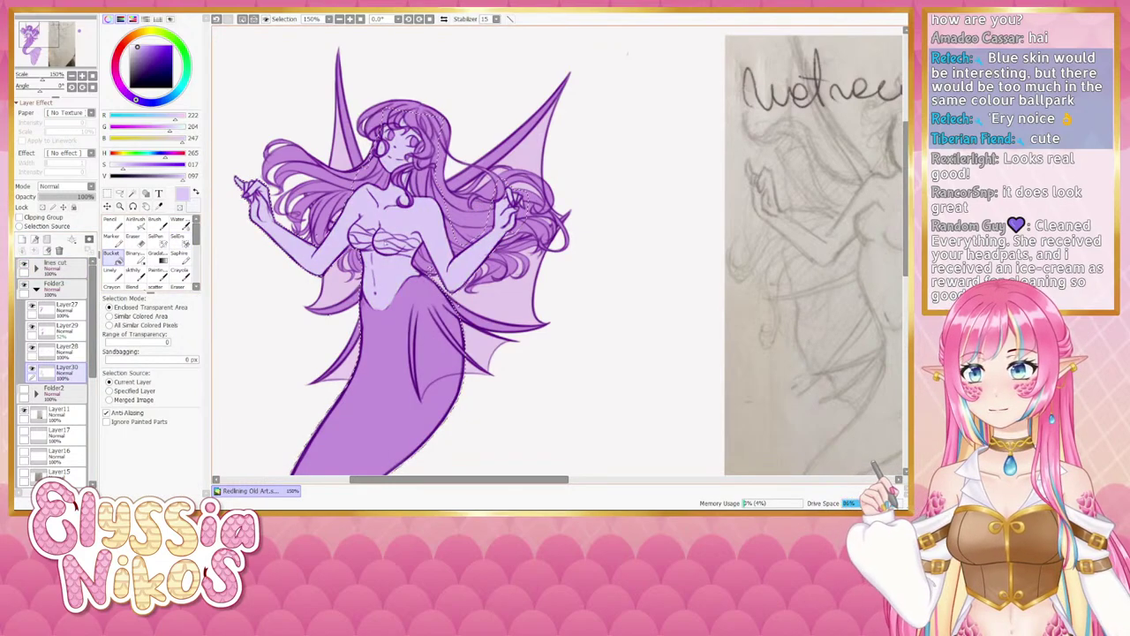
{"action": "left_click", "coordinate": [118, 165]}
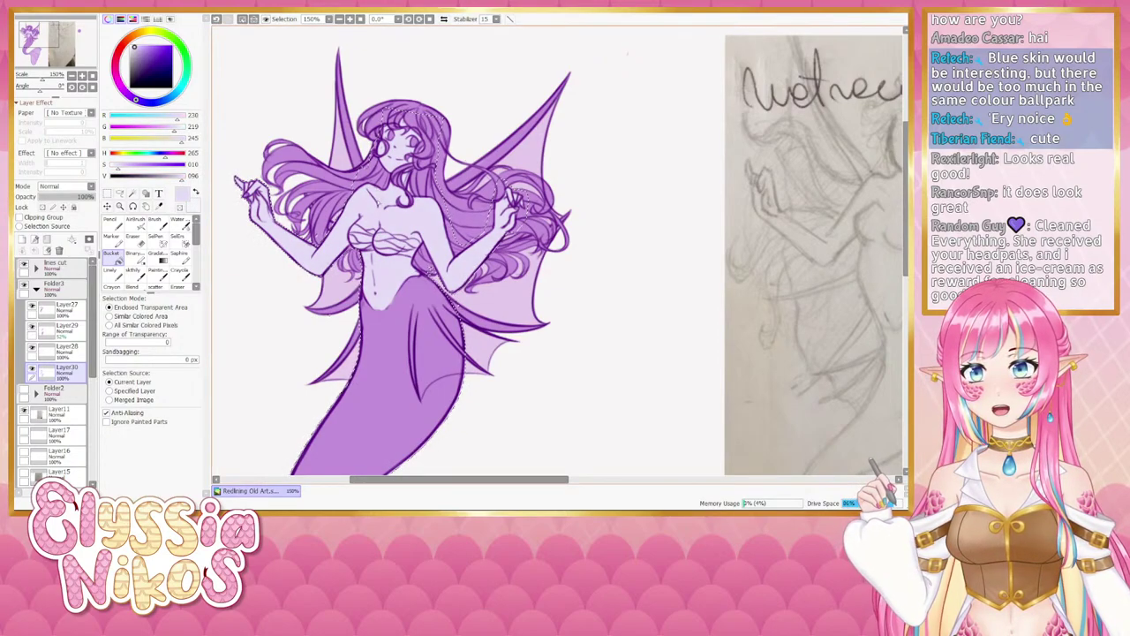
{"action": "left_click_drag", "start_coordinate": [166, 156], "coordinate": [163, 156]}
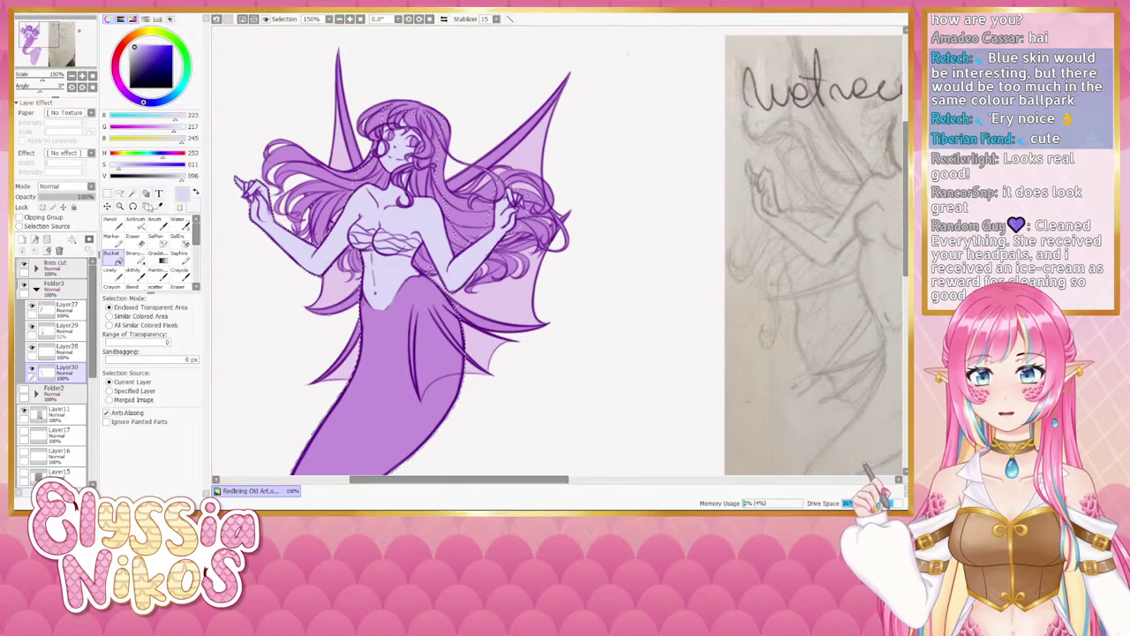
{"action": "left_click", "coordinate": [107, 205]}
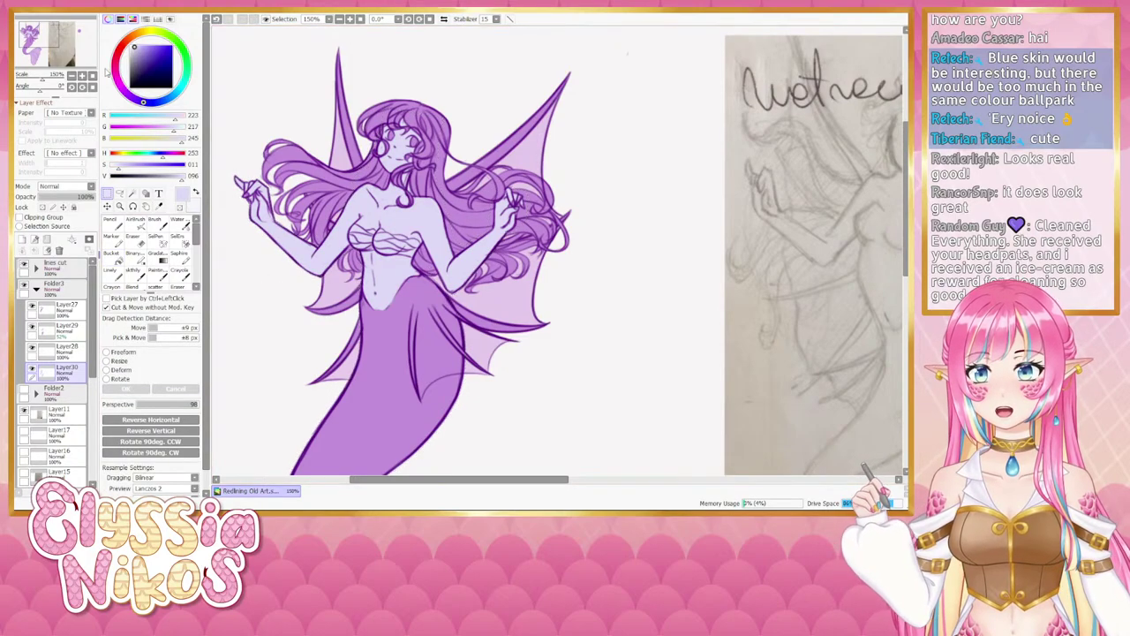
Hide the lavender skin on Layer30 and examine the whole mermaid without it.
{"action": "left_click", "coordinate": [72, 76]}
{"action": "left_click", "coordinate": [73, 76]}
{"action": "left_click_drag", "start_coordinate": [318, 179], "coordinate": [266, 110]}
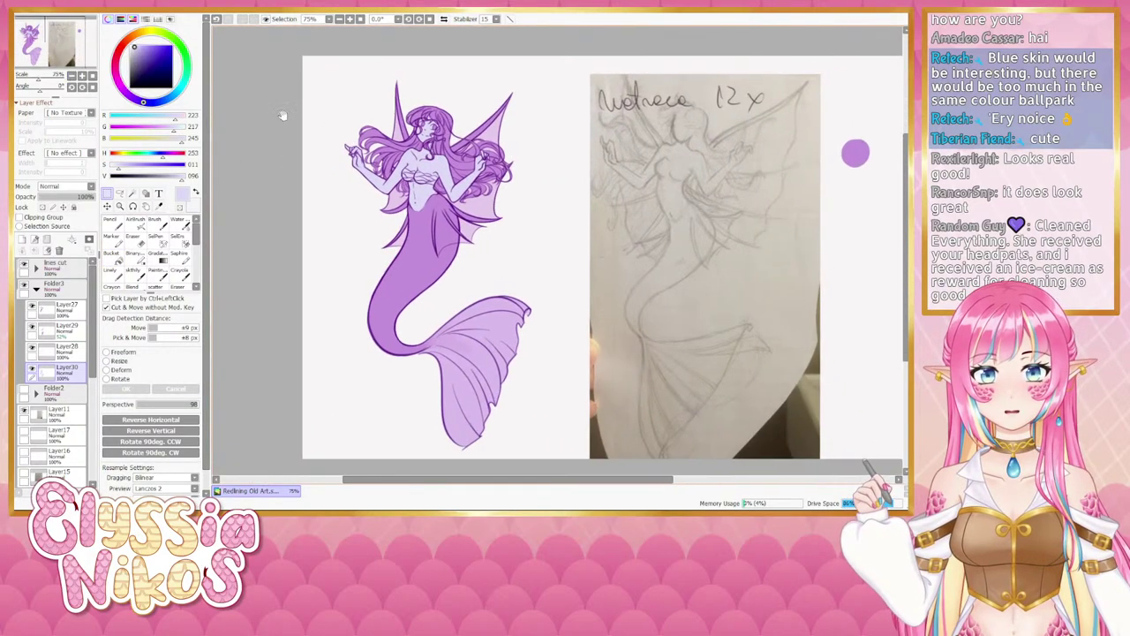
{"action": "left_click", "coordinate": [32, 369]}
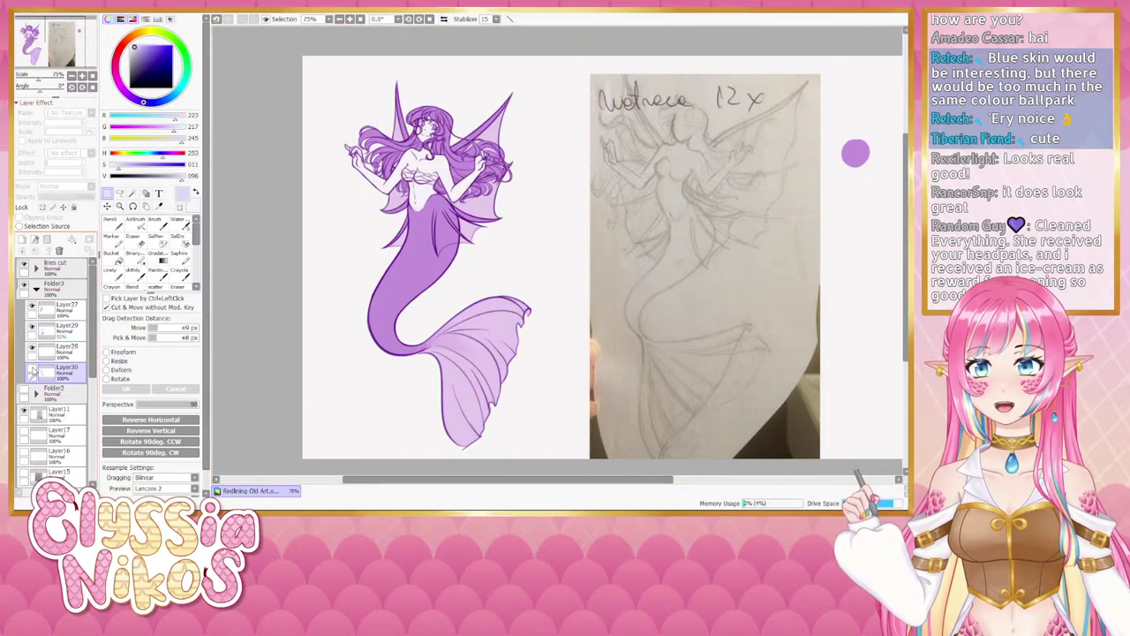
{"action": "left_click_drag", "start_coordinate": [304, 258], "coordinate": [283, 177]}
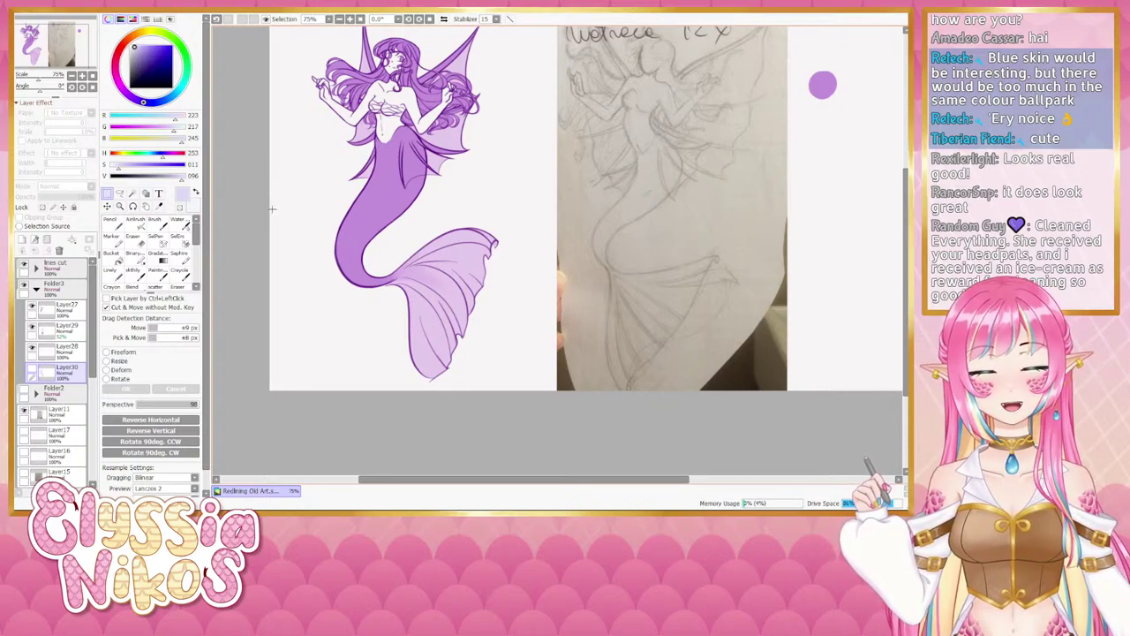
{"action": "left_click_drag", "start_coordinate": [246, 129], "coordinate": [252, 189]}
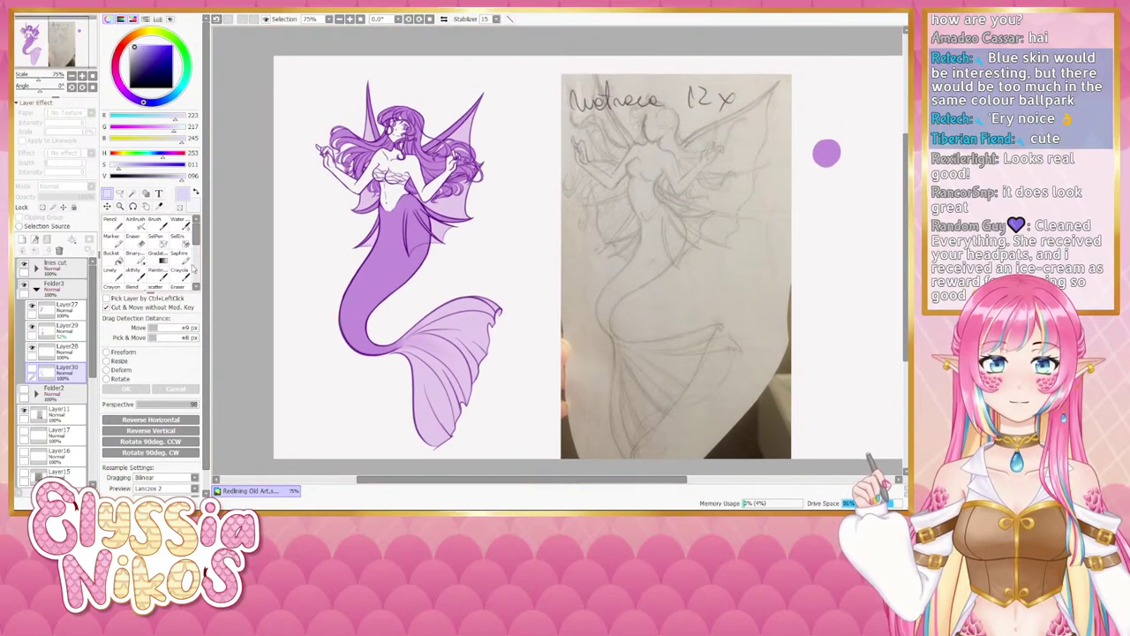
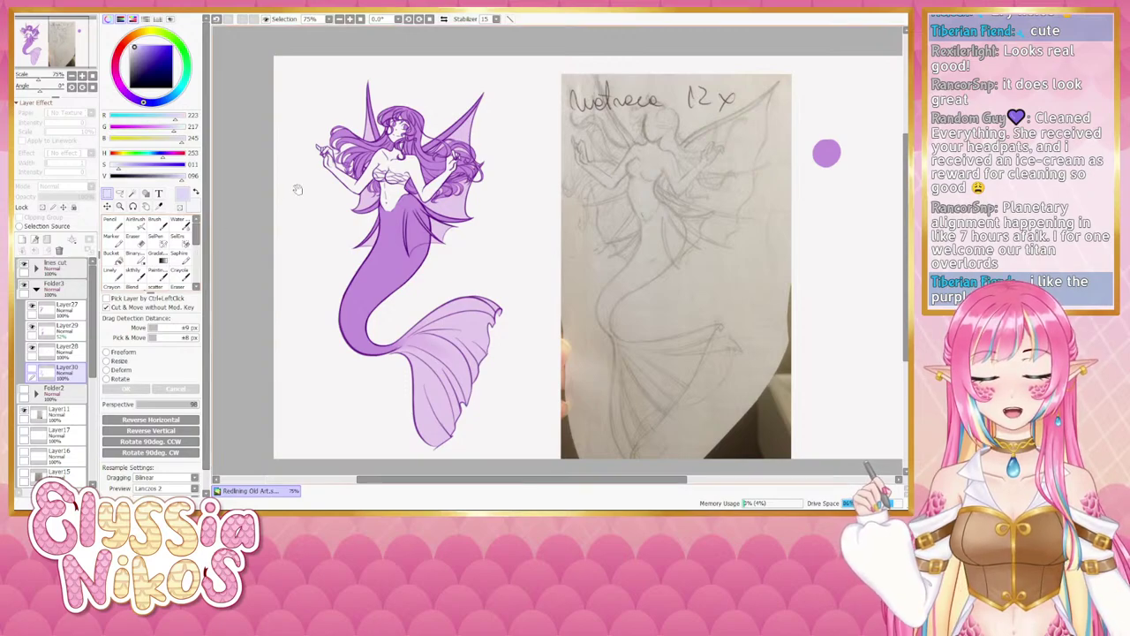
{"action": "mouse_move", "coordinate": [297, 188]}
{"action": "left_mouse_down"}
{"action": "mouse_move", "coordinate": [287, 199]}
{"action": "mouse_move", "coordinate": [298, 182]}
{"action": "left_mouse_up"}
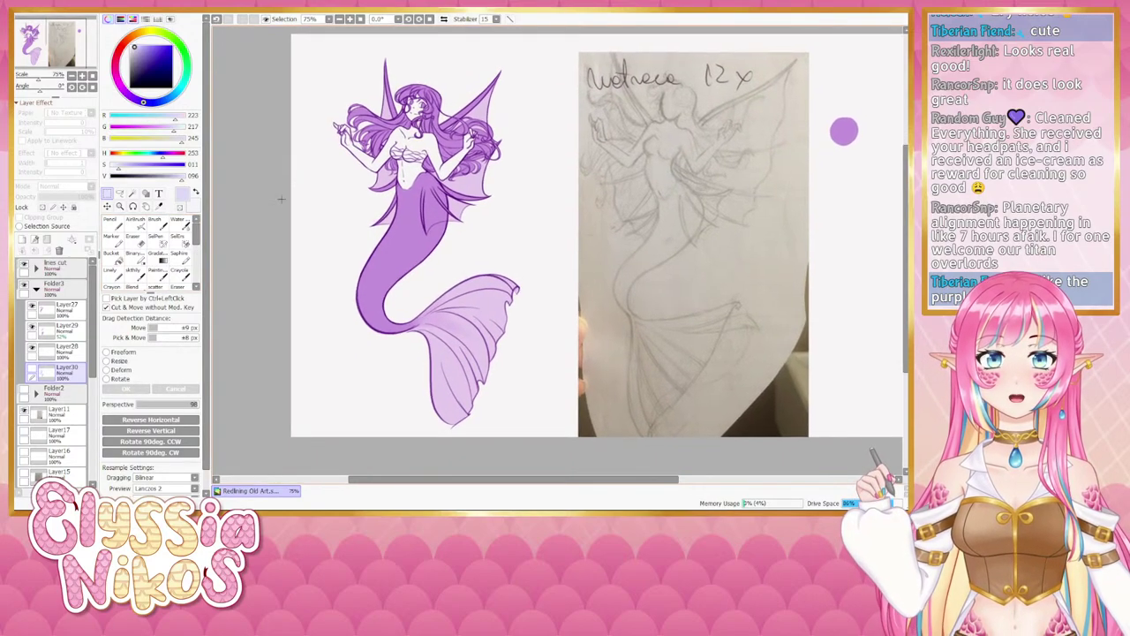
{"action": "left_click_drag", "start_coordinate": [265, 240], "coordinate": [255, 194]}
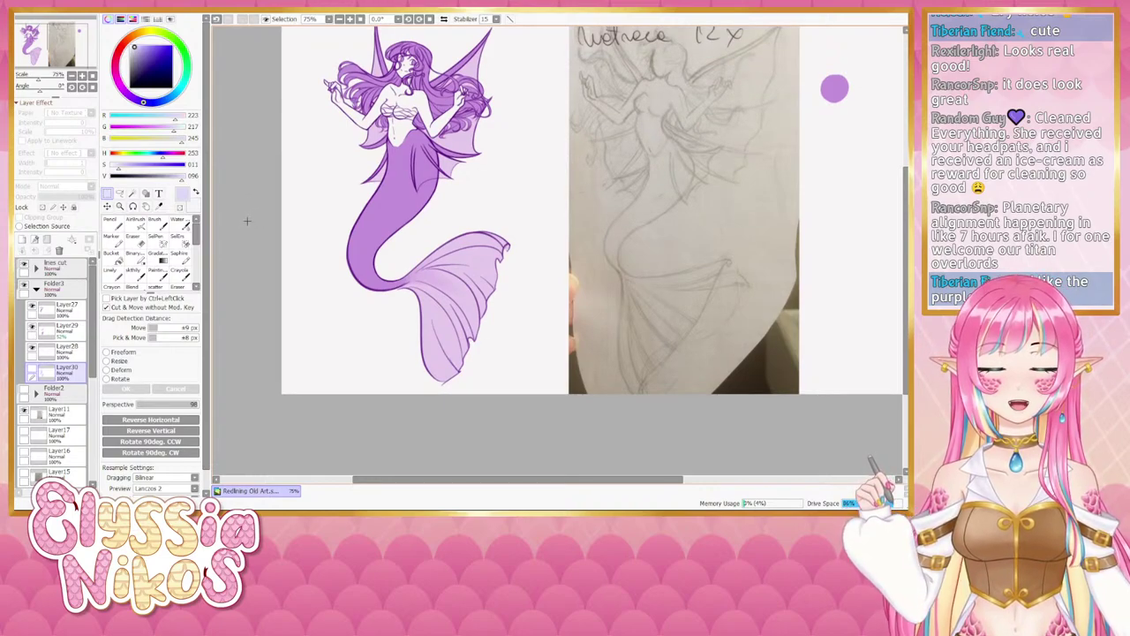
{"action": "left_click_drag", "start_coordinate": [245, 221], "coordinate": [265, 218]}
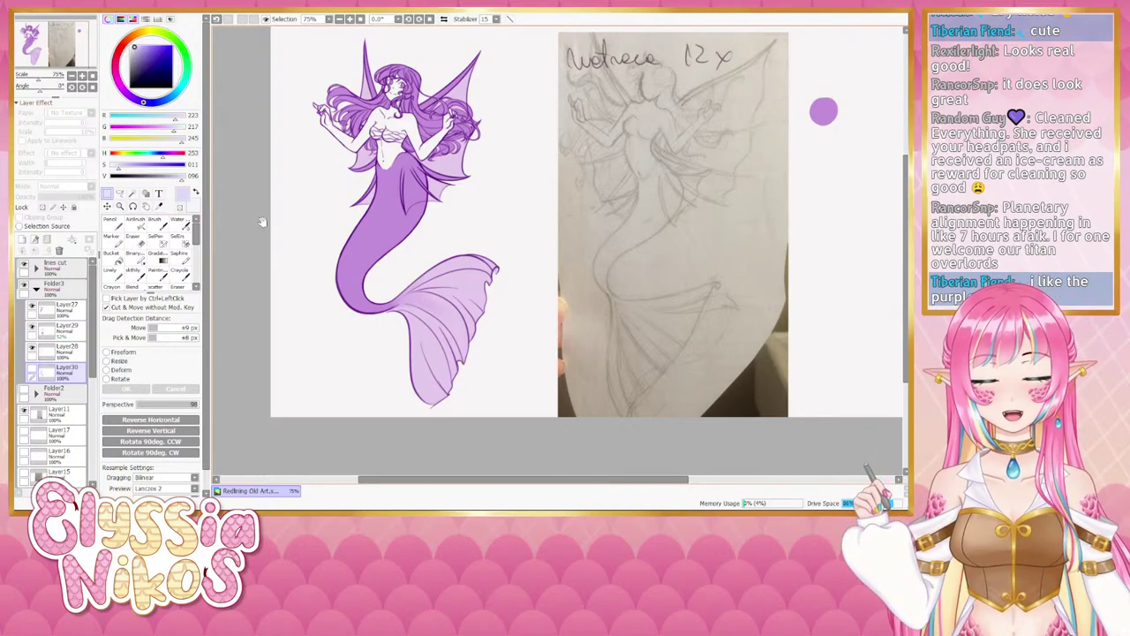
{"action": "left_click_drag", "start_coordinate": [262, 221], "coordinate": [268, 219]}
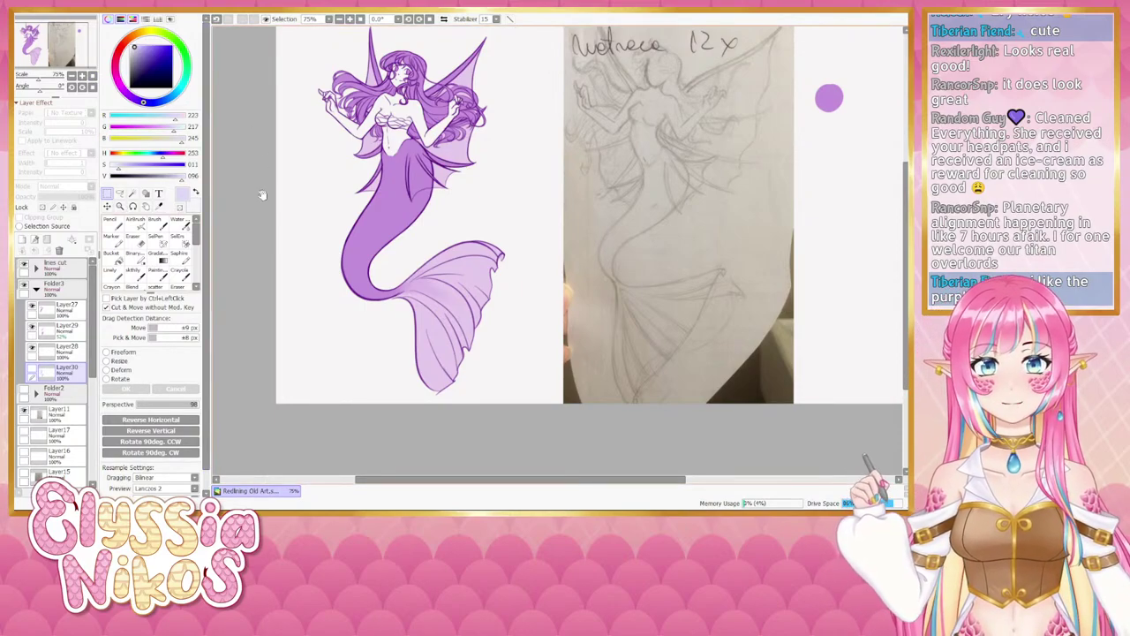
{"action": "left_click_drag", "start_coordinate": [328, 202], "coordinate": [319, 258]}
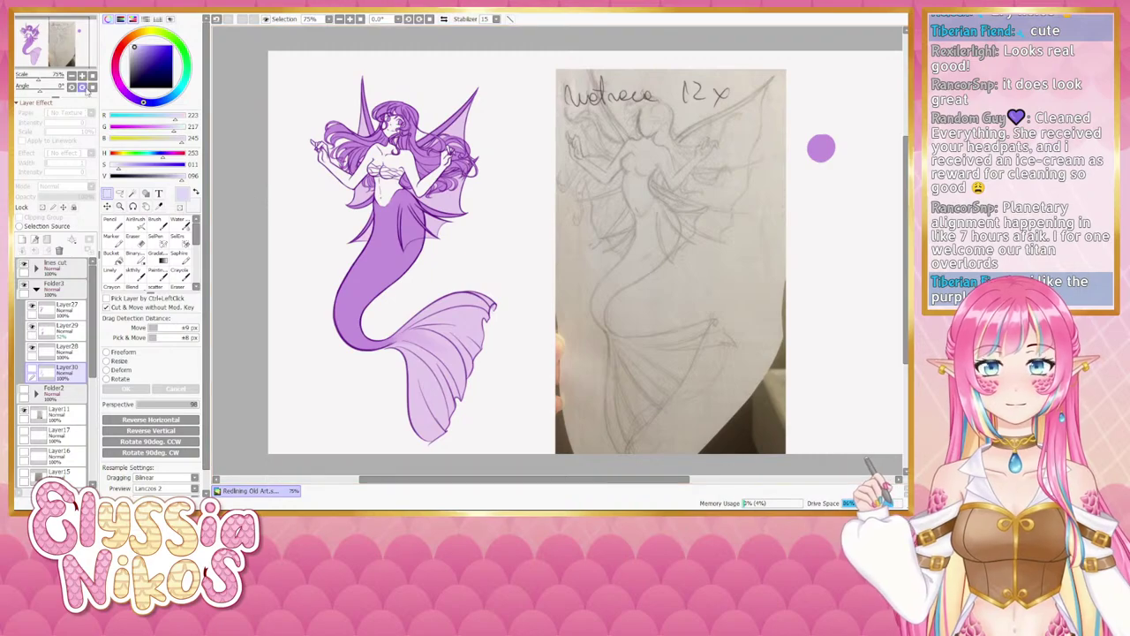
Hide and show Layer29 and Layer27 to check which parts they colour, and select Layer27 with the Airbrush.
{"action": "left_click", "coordinate": [81, 76]}
{"action": "left_click_drag", "start_coordinate": [302, 184], "coordinate": [352, 149]}
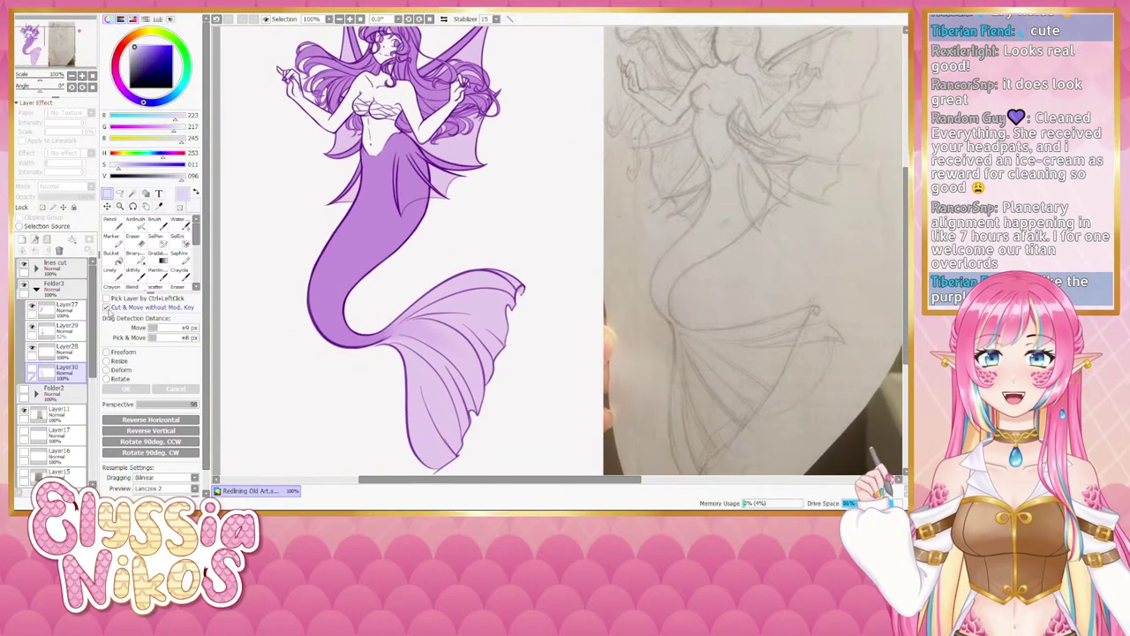
{"action": "left_click", "coordinate": [32, 328]}
{"action": "left_click", "coordinate": [31, 328]}
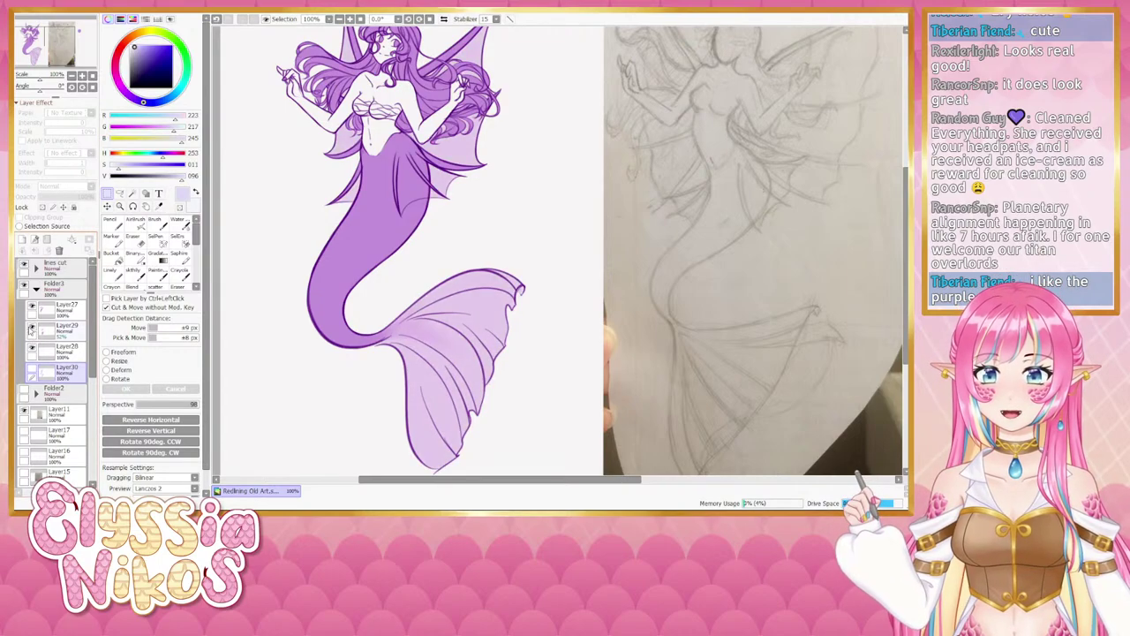
{"action": "left_click", "coordinate": [36, 330]}
{"action": "left_click", "coordinate": [32, 309]}
{"action": "left_click", "coordinate": [32, 308]}
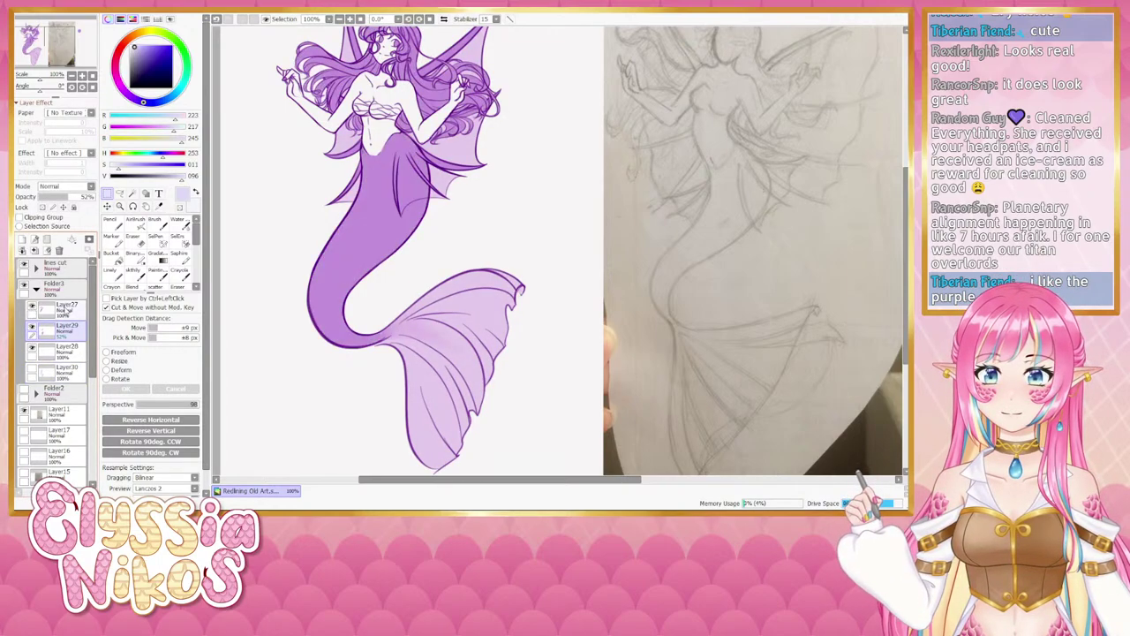
{"action": "left_click", "coordinate": [66, 309]}
{"action": "left_click", "coordinate": [139, 224]}
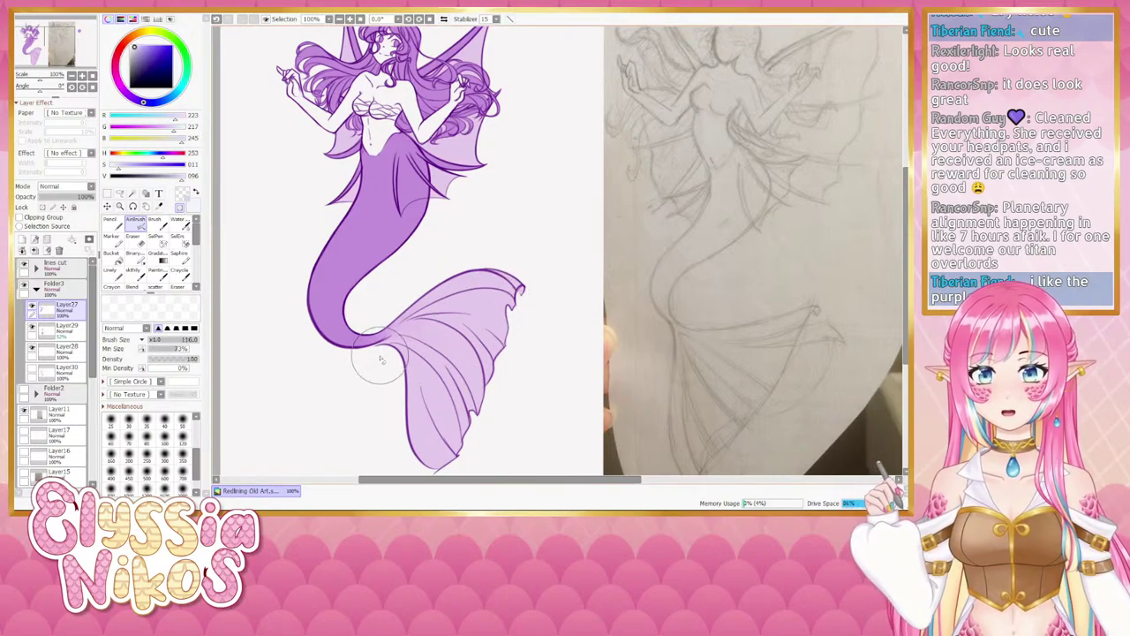
Collapse Folder3 and review the whole coloured mermaid beside the reference sketch.
{"action": "left_click", "coordinate": [72, 77]}
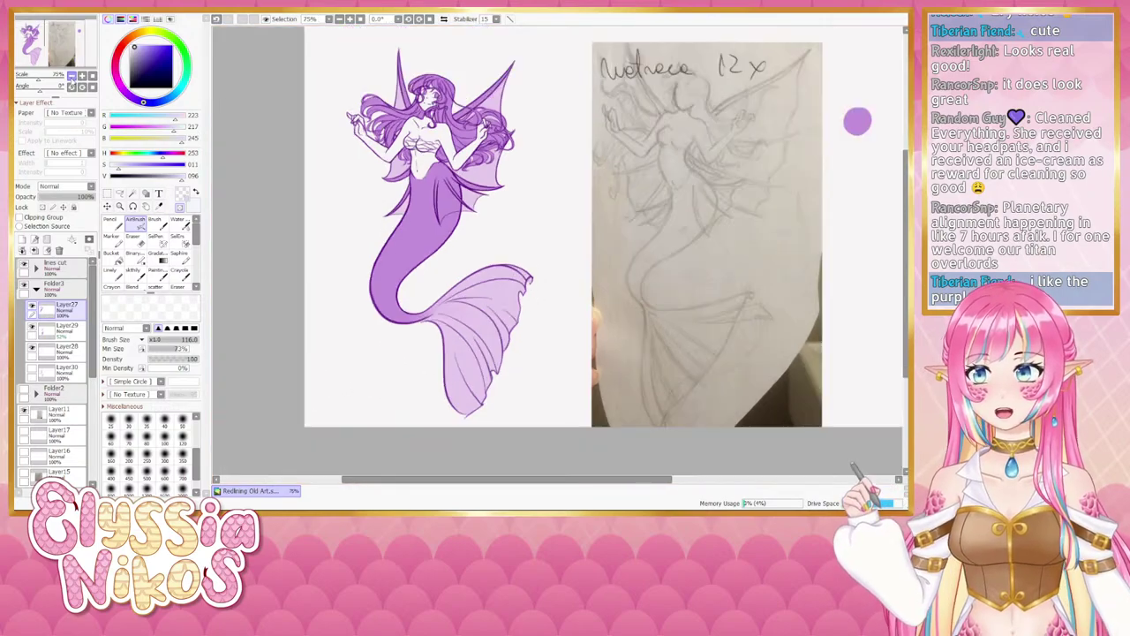
{"action": "mouse_move", "coordinate": [356, 239]}
{"action": "left_mouse_down"}
{"action": "mouse_move", "coordinate": [334, 209]}
{"action": "mouse_move", "coordinate": [315, 239]}
{"action": "left_mouse_up"}
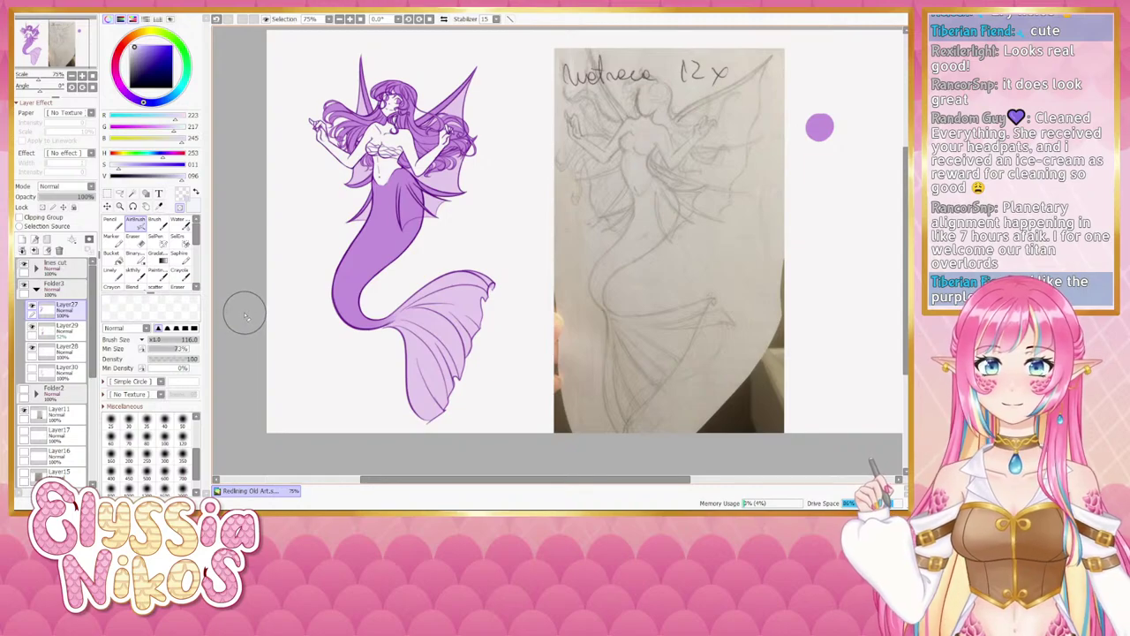
{"action": "left_click_drag", "start_coordinate": [403, 196], "coordinate": [362, 207]}
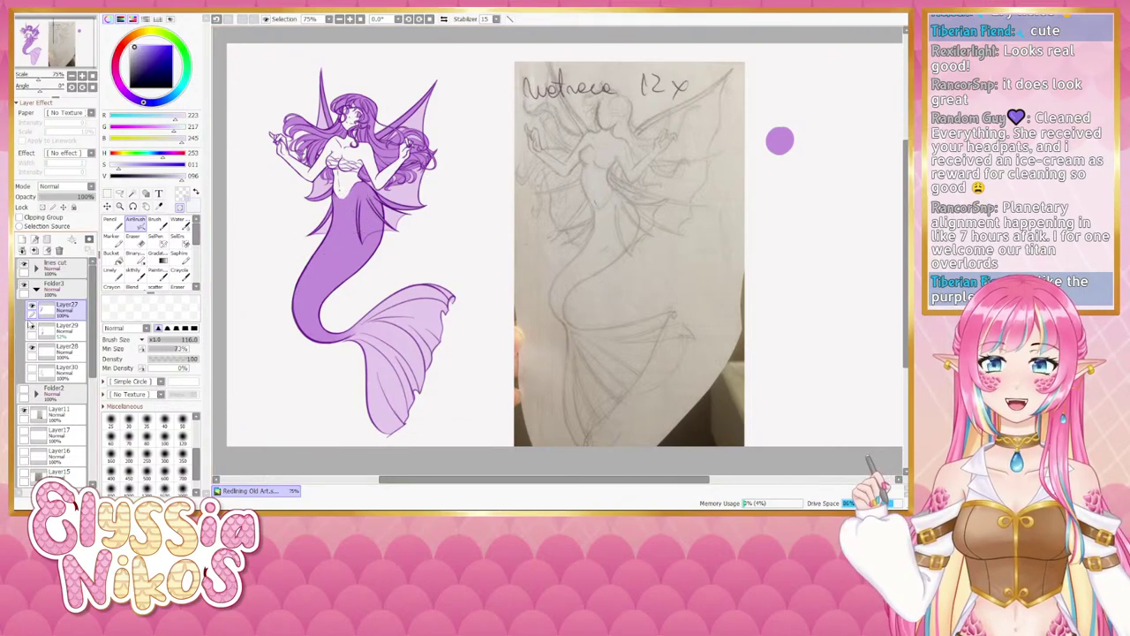
{"action": "left_click", "coordinate": [36, 290]}
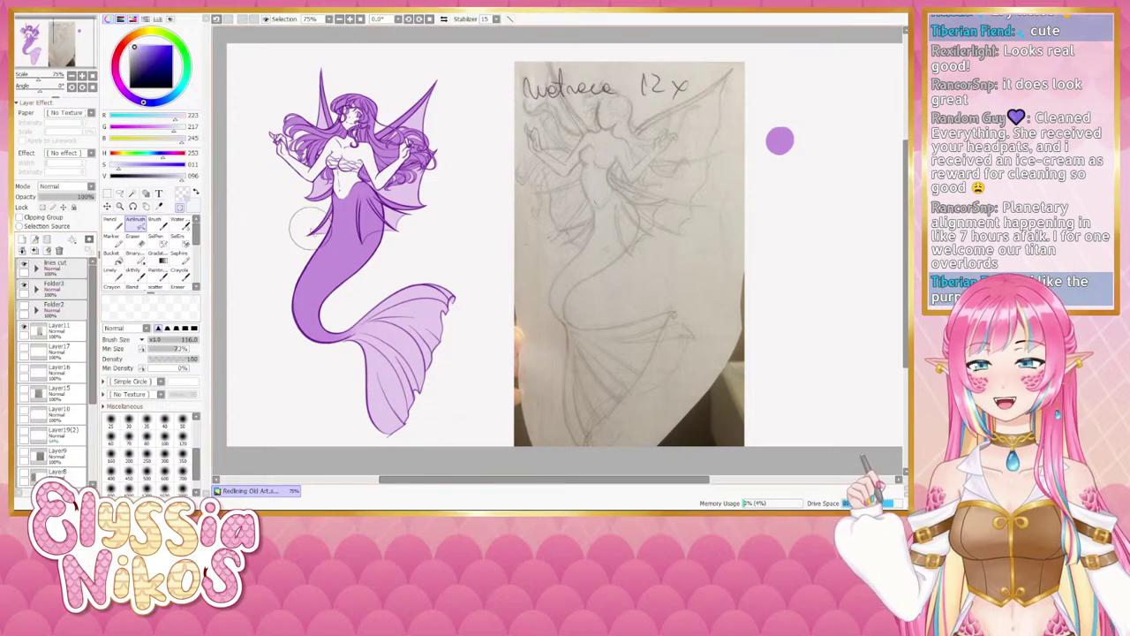
{"action": "left_click_drag", "start_coordinate": [328, 255], "coordinate": [325, 243]}
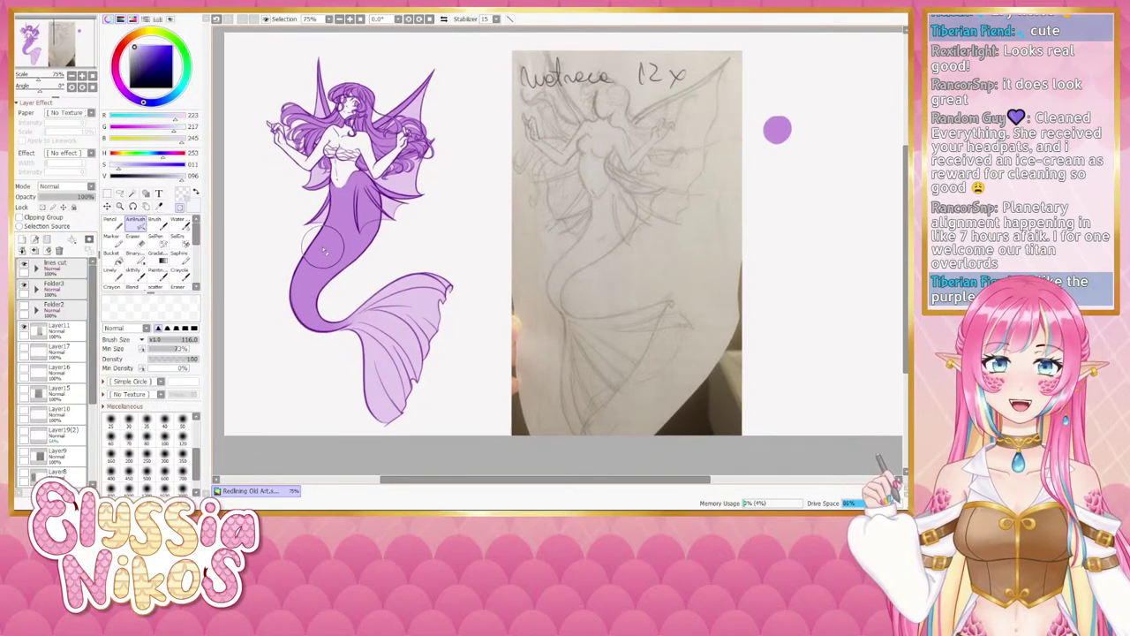
Hide and show Layer23, Layer21 and Layer20 in the lines cut folder to identify their outlines, and select Layer20 with the Eraser.
{"action": "left_click", "coordinate": [35, 264]}
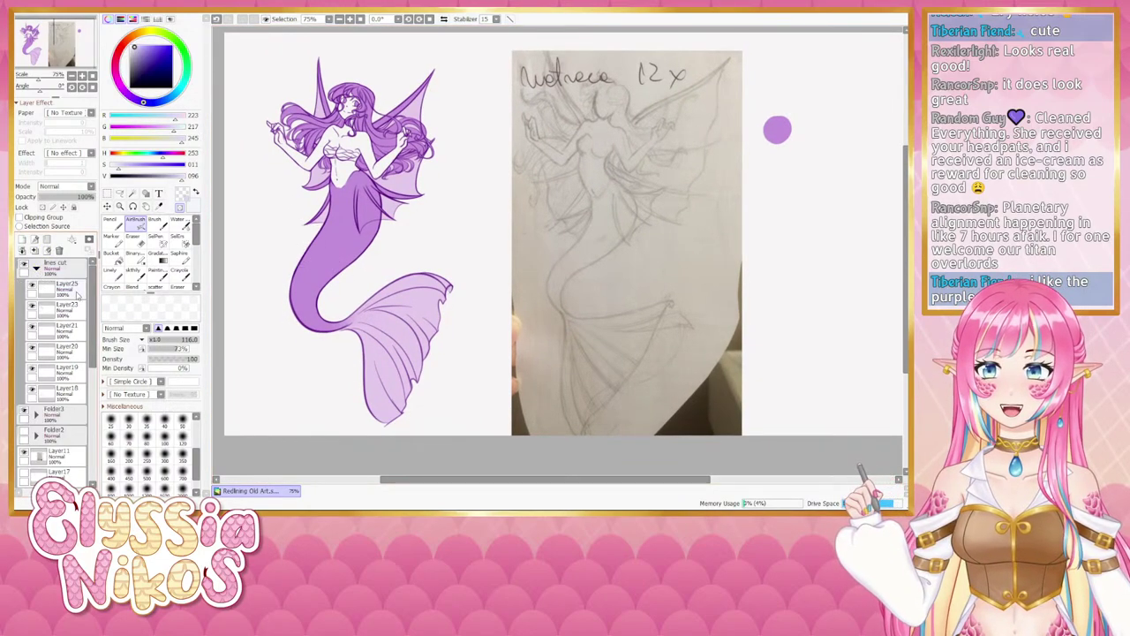
{"action": "left_click", "coordinate": [43, 286]}
{"action": "left_click", "coordinate": [83, 76]}
{"action": "left_click", "coordinate": [83, 76]}
{"action": "left_click_drag", "start_coordinate": [276, 124], "coordinate": [562, 211]}
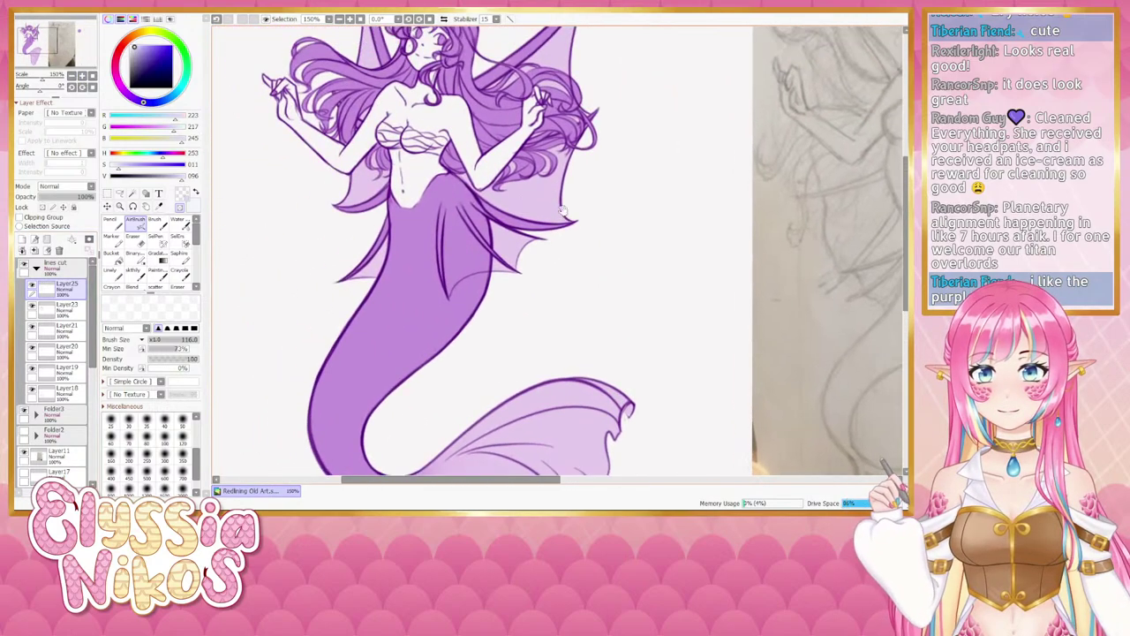
{"action": "left_click", "coordinate": [33, 307]}
{"action": "left_click", "coordinate": [33, 308]}
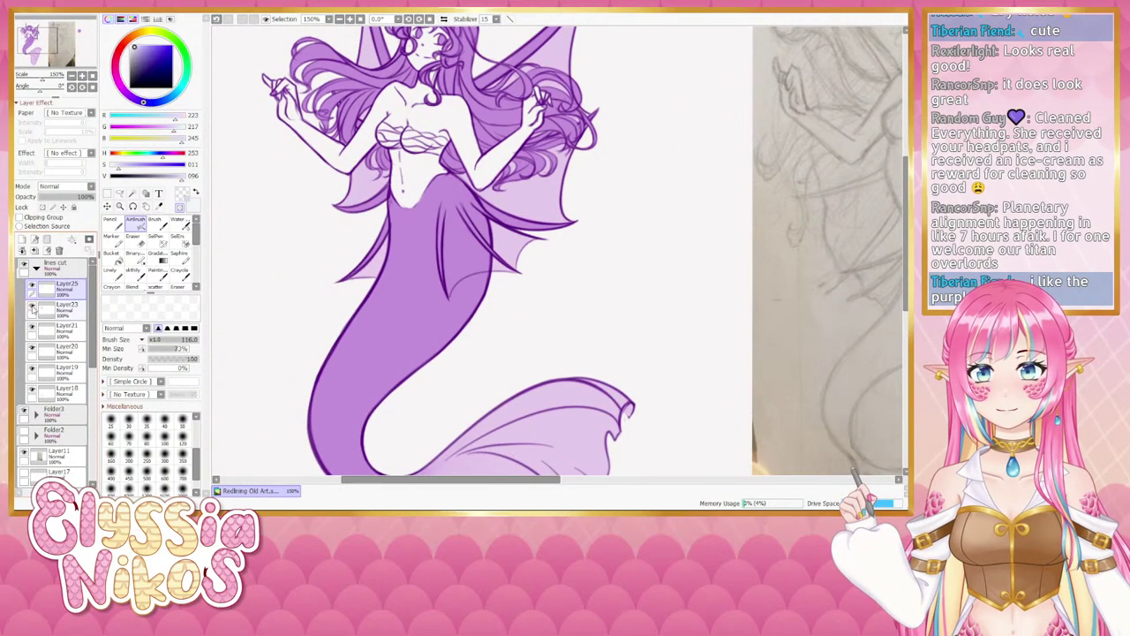
{"action": "left_click", "coordinate": [32, 329]}
{"action": "left_click", "coordinate": [33, 329]}
{"action": "left_click", "coordinate": [32, 350]}
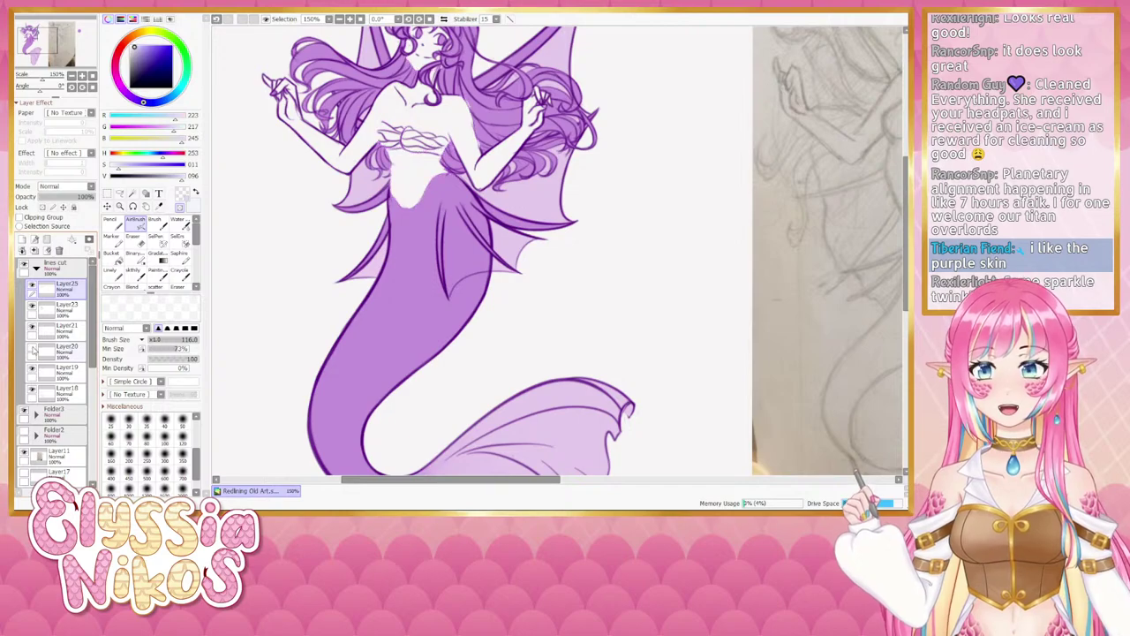
{"action": "left_click", "coordinate": [33, 350]}
{"action": "left_click", "coordinate": [60, 351]}
{"action": "left_click", "coordinate": [134, 237]}
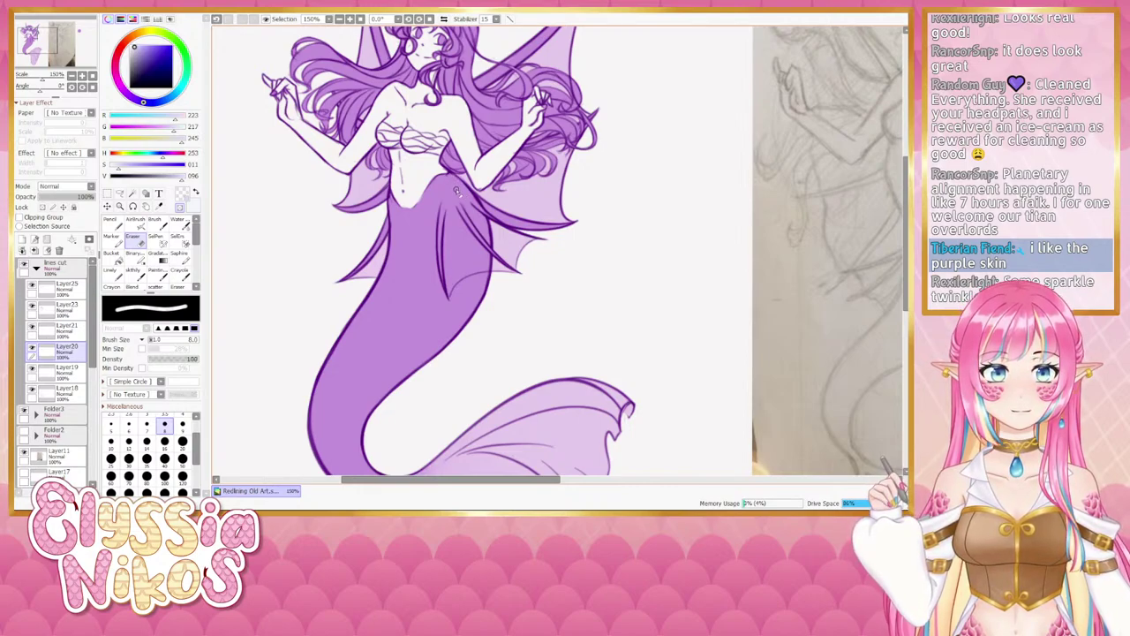
{"action": "left_click_drag", "start_coordinate": [333, 267], "coordinate": [319, 261]}
Check each line layer from Layer23 down to Layer18 by hiding and showing it to find the waist outline.
{"action": "left_click", "coordinate": [76, 288]}
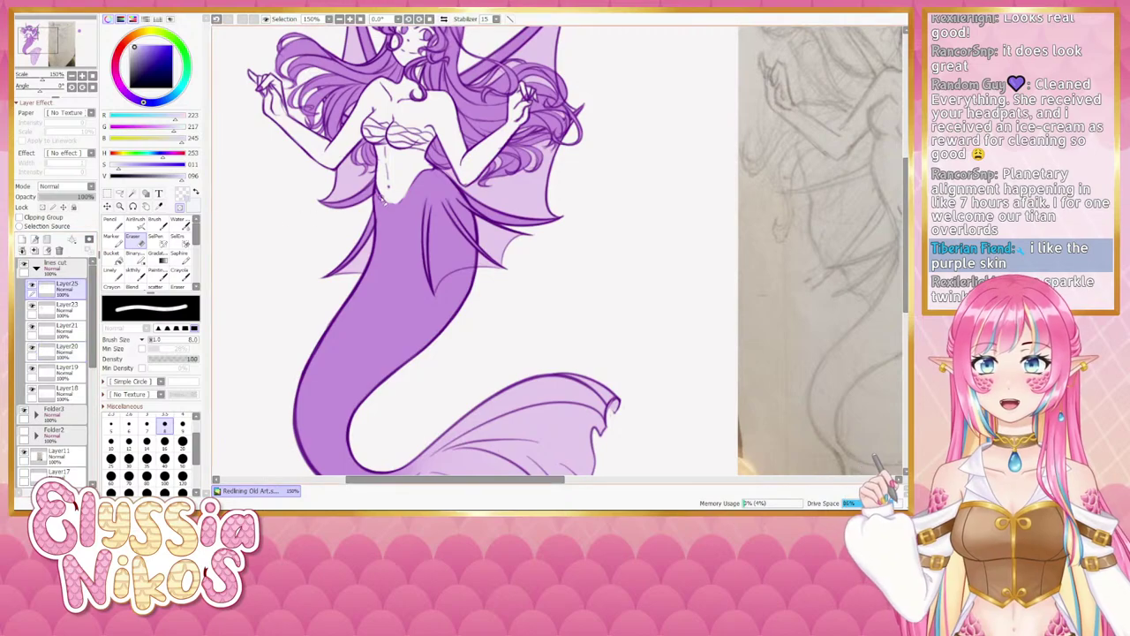
{"action": "left_click", "coordinate": [32, 306]}
{"action": "left_click", "coordinate": [31, 307]}
{"action": "left_click", "coordinate": [33, 330]}
{"action": "left_click", "coordinate": [33, 329]}
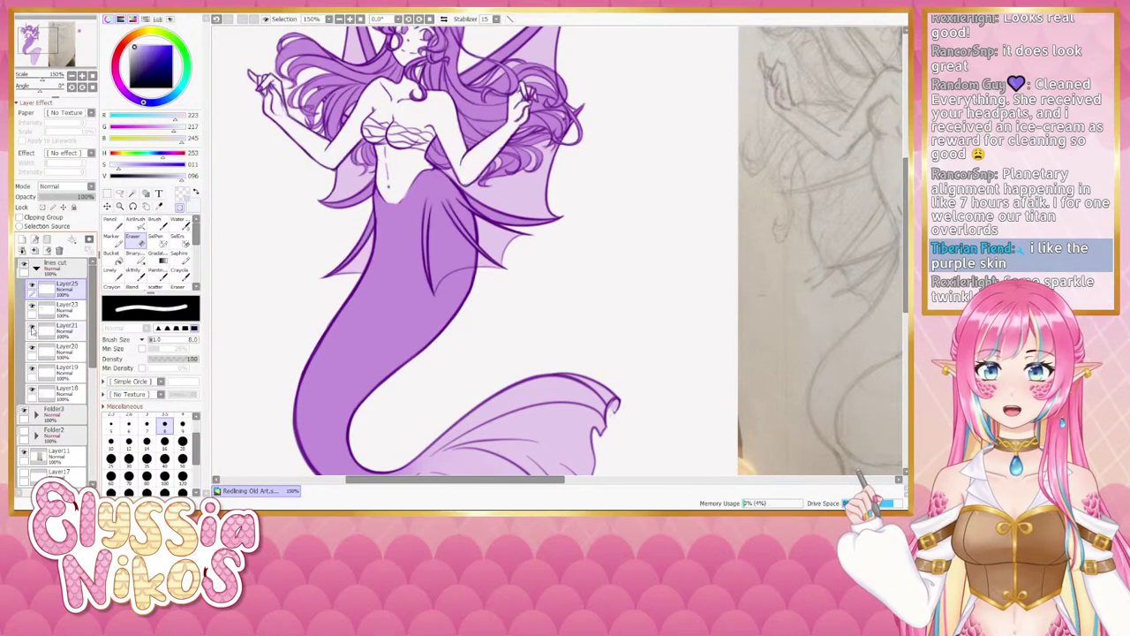
{"action": "left_click", "coordinate": [32, 351]}
{"action": "left_click", "coordinate": [31, 350]}
{"action": "left_click", "coordinate": [32, 371]}
{"action": "left_click", "coordinate": [31, 371]}
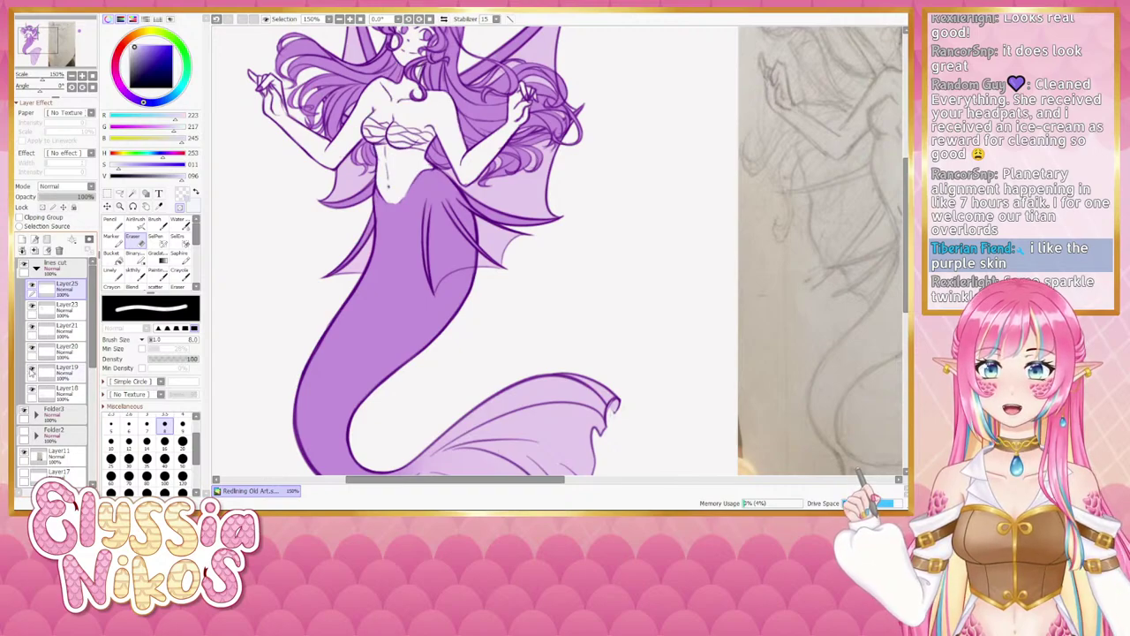
{"action": "left_click", "coordinate": [32, 388]}
{"action": "left_click", "coordinate": [32, 389]}
Select Layer18 in the lines cut folder and set the eraser to size 4.
{"action": "left_click", "coordinate": [76, 395]}
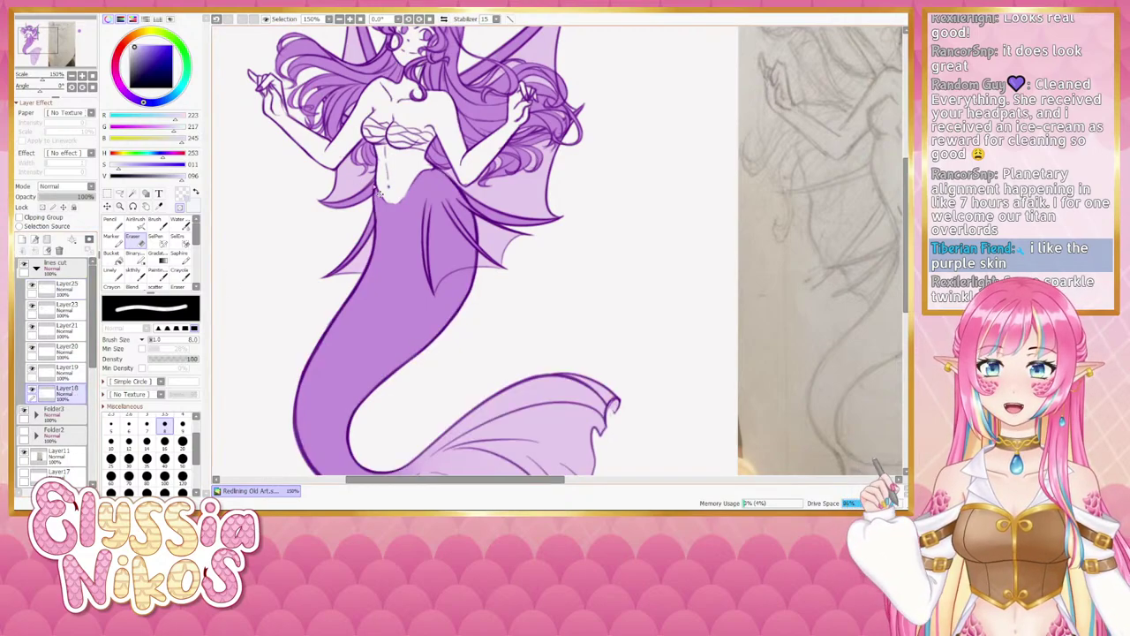
{"action": "key", "text": "bracketleft"}
{"action": "left_click_drag", "start_coordinate": [378, 205], "coordinate": [308, 162], "text": "ctrl+alt"}
{"action": "scroll", "coordinate": [374, 205], "scroll_direction": "down", "scroll_amount": 2}
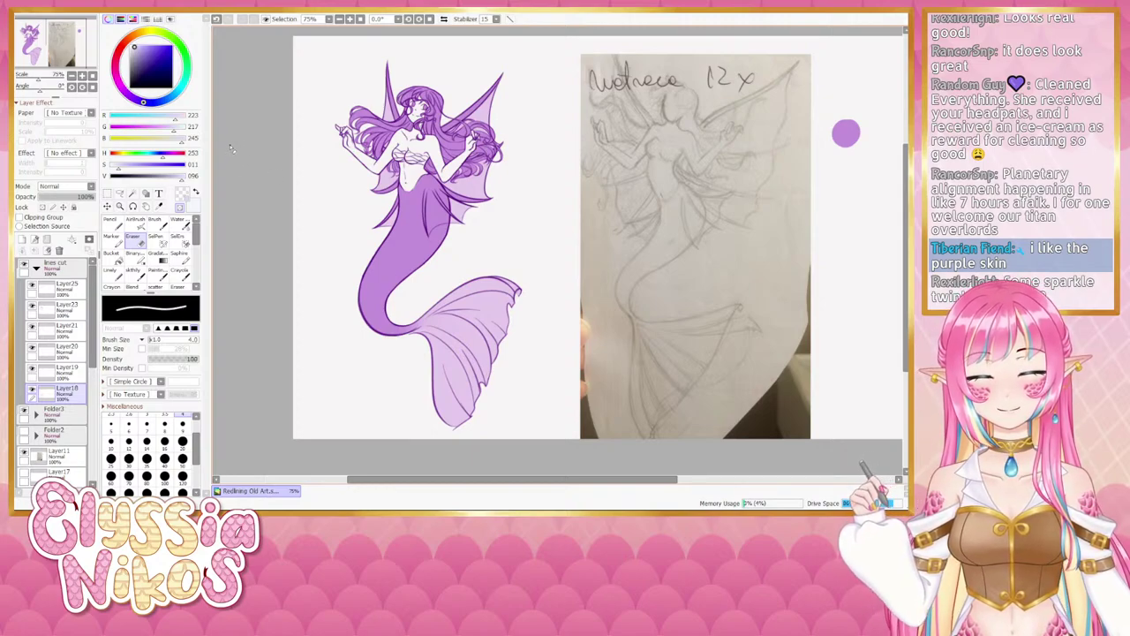
Expand Folder3 and make the lavender skin on Layer30 visible again.
{"action": "left_click_drag", "start_coordinate": [348, 182], "coordinate": [339, 181]}
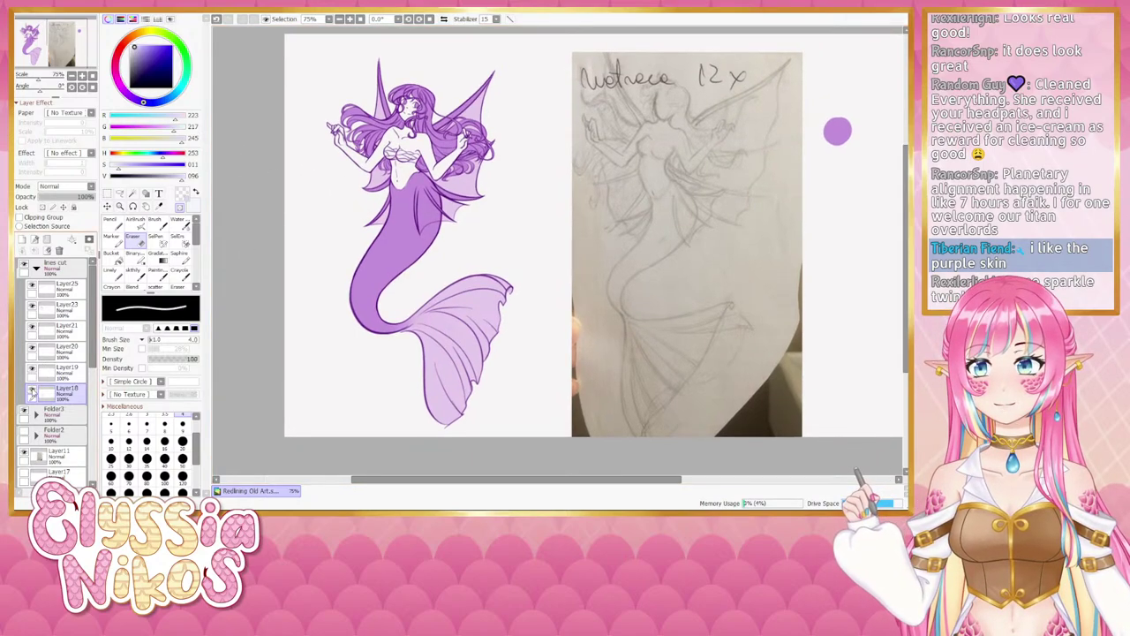
{"action": "left_click", "coordinate": [36, 412]}
{"action": "left_click_drag", "start_coordinate": [95, 353], "coordinate": [94, 374]}
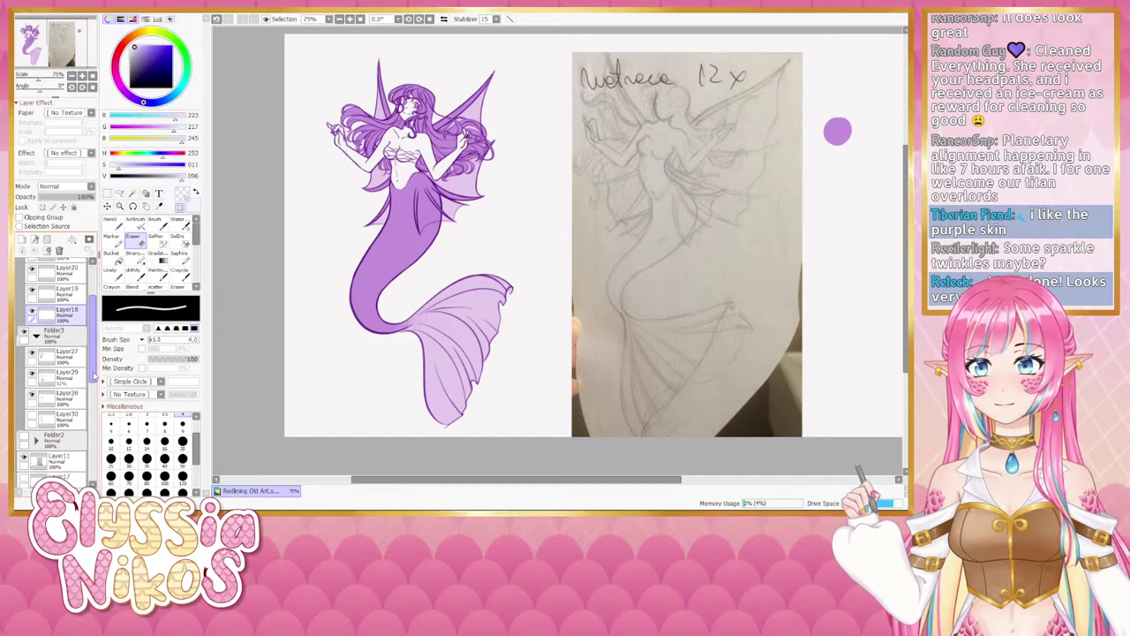
{"action": "left_click", "coordinate": [34, 415]}
{"action": "left_click", "coordinate": [33, 415]}
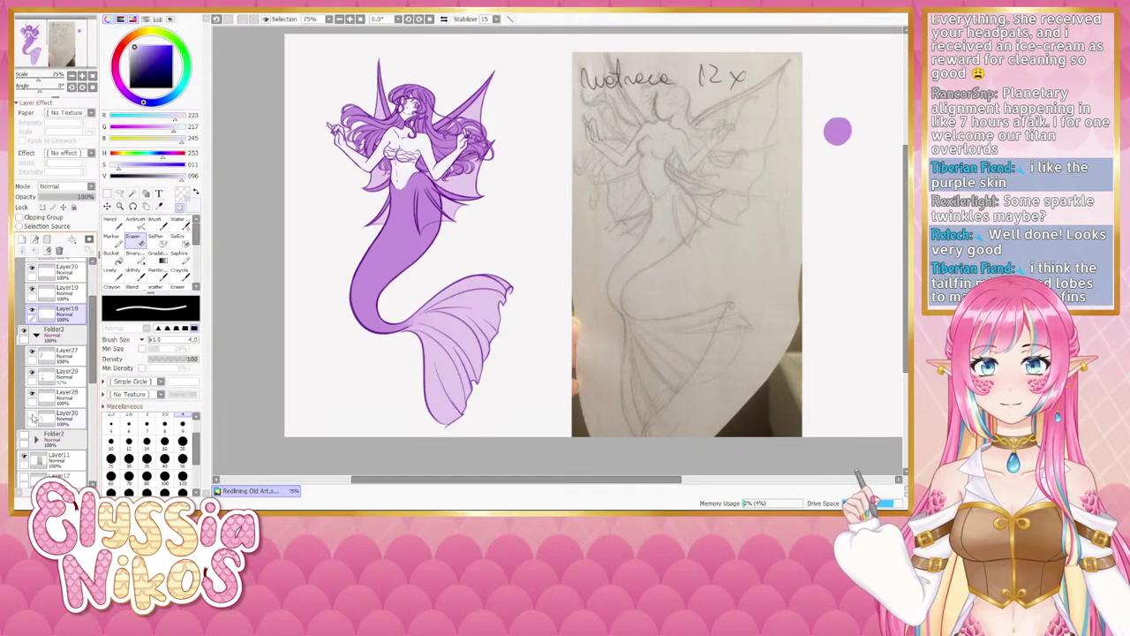
{"action": "left_click", "coordinate": [33, 415]}
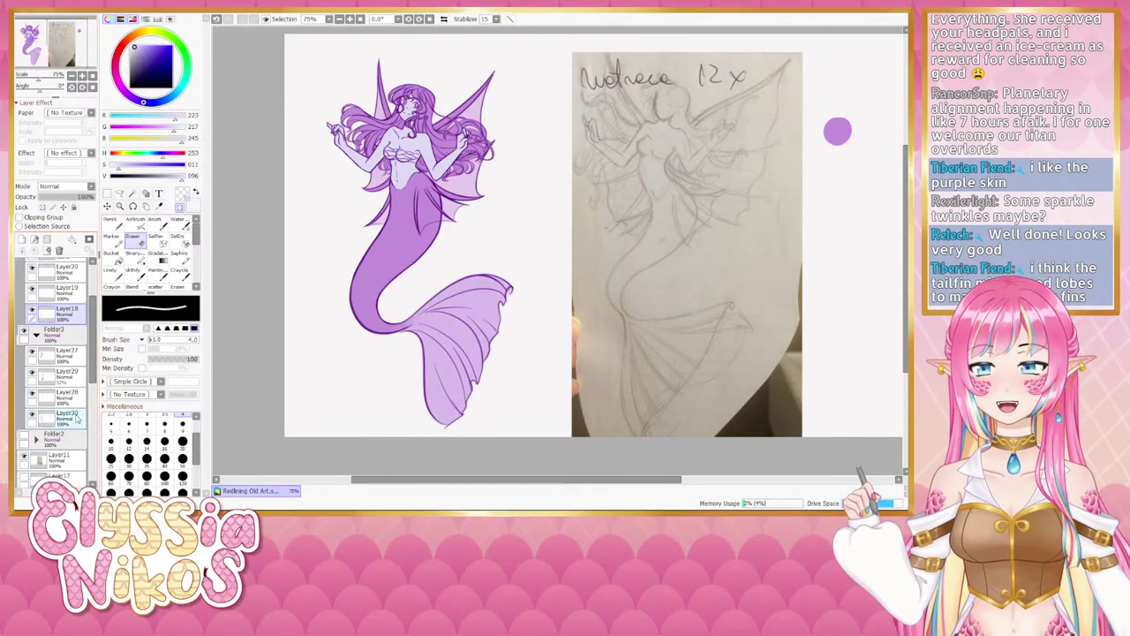
Recolour the skin on Layer30 to a pale cream with hue 48, keeping the recolouring within the existing fill.
{"action": "left_click", "coordinate": [66, 417]}
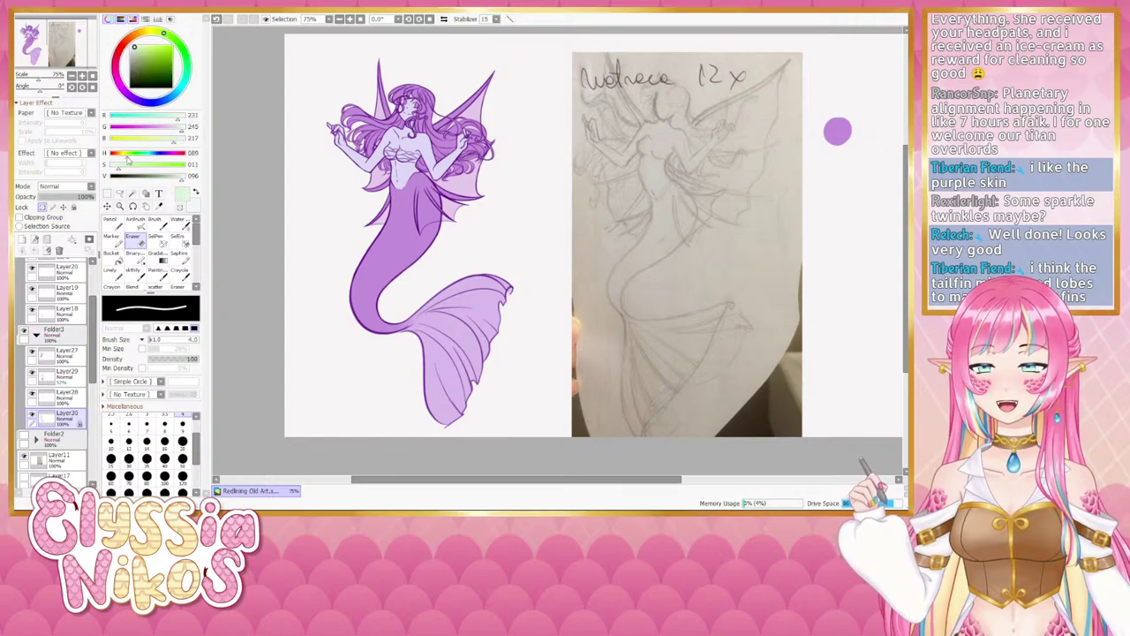
{"action": "left_click_drag", "start_coordinate": [158, 157], "coordinate": [115, 158]}
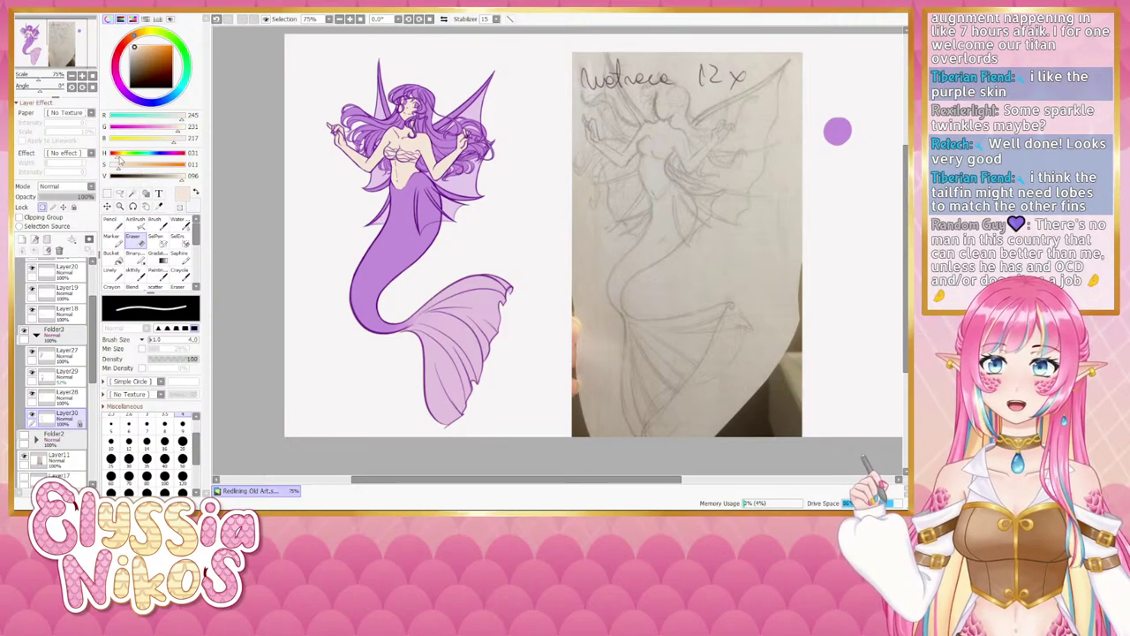
{"action": "left_click", "coordinate": [119, 156]}
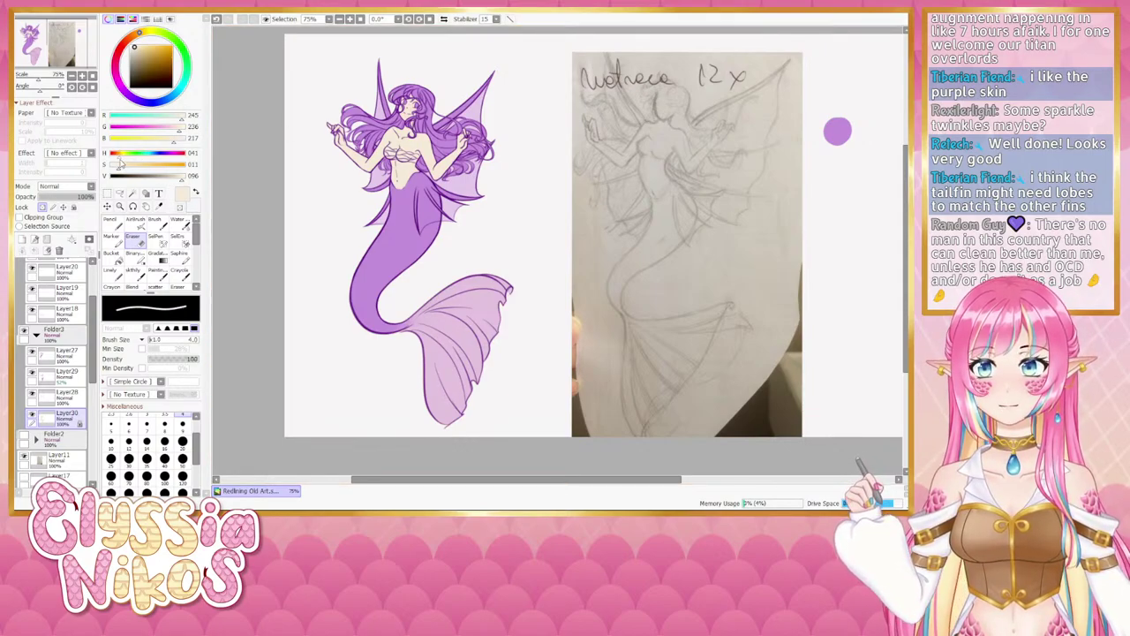
{"action": "left_click", "coordinate": [120, 157]}
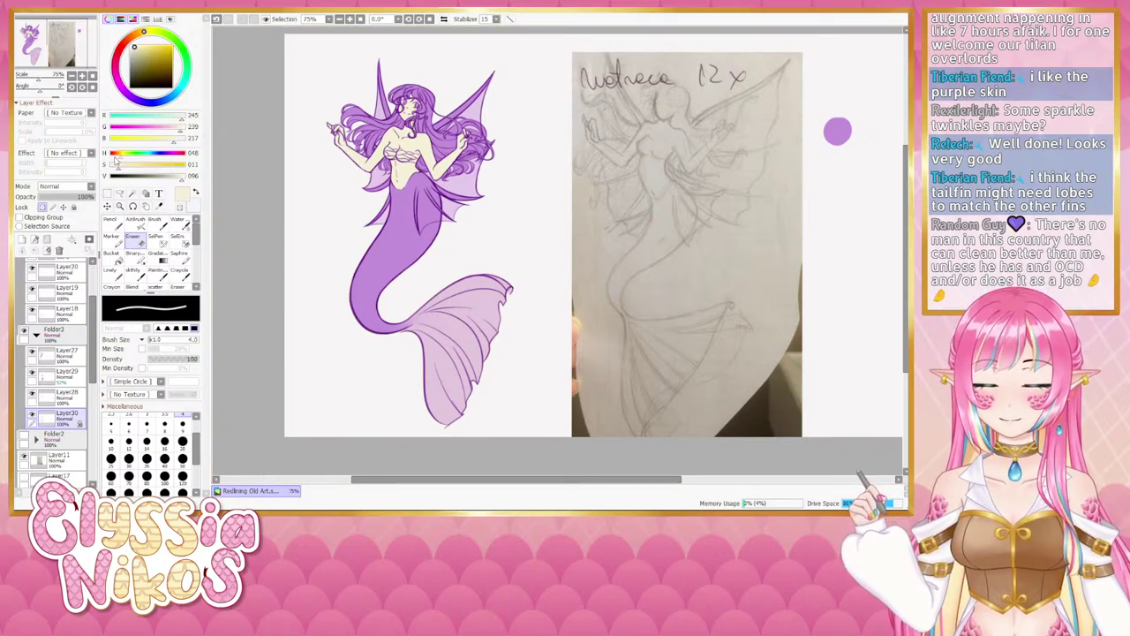
{"action": "left_click_drag", "start_coordinate": [316, 226], "coordinate": [317, 226]}
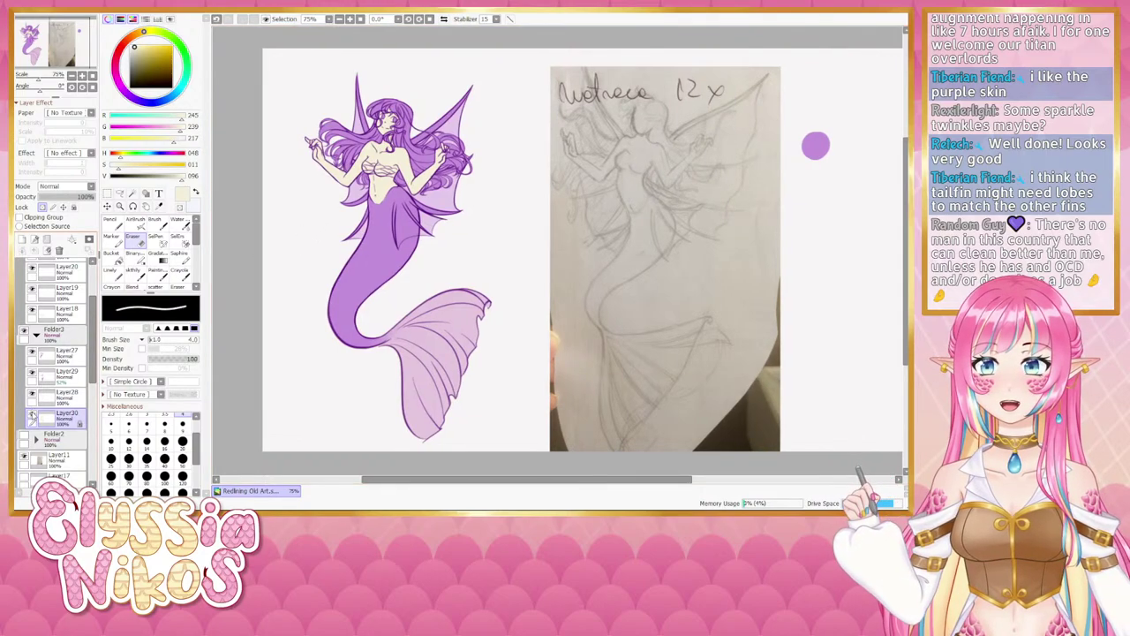
Compare the mermaid with and without the cream skin, and leave Layer30 hidden.
{"action": "left_click", "coordinate": [31, 416]}
{"action": "left_click", "coordinate": [33, 418]}
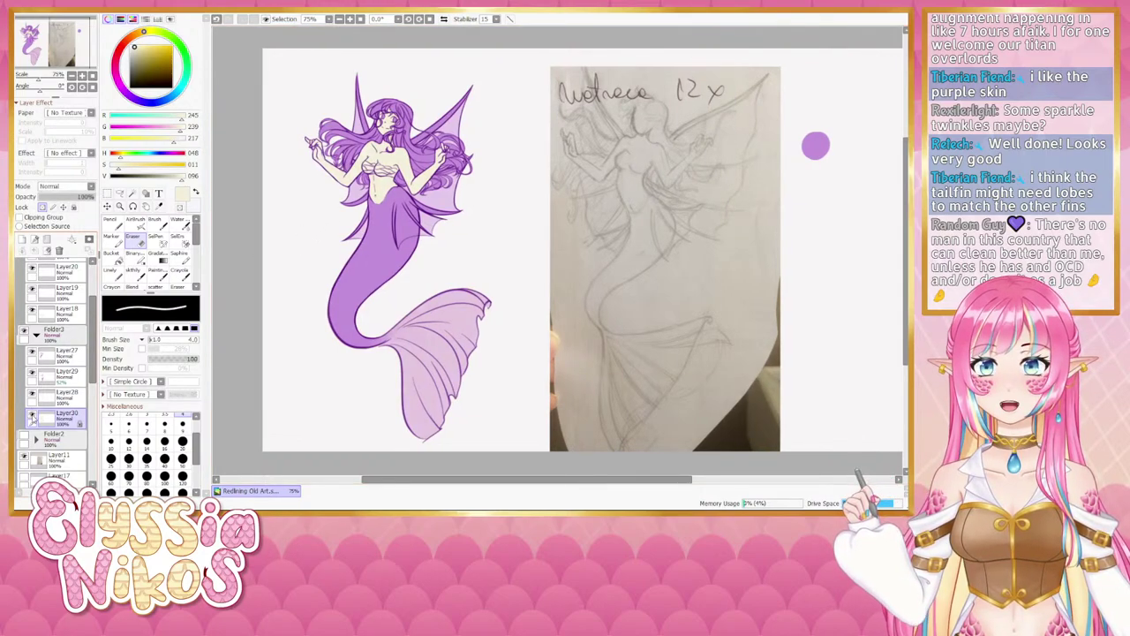
{"action": "left_click", "coordinate": [33, 418]}
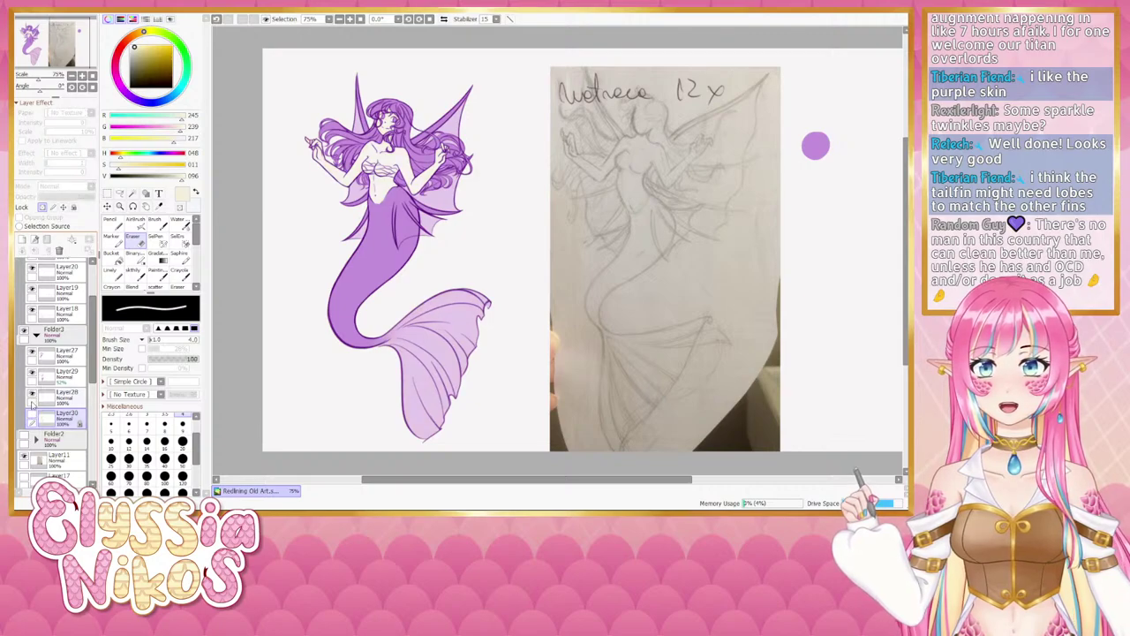
{"action": "left_click_drag", "start_coordinate": [296, 269], "coordinate": [310, 245]}
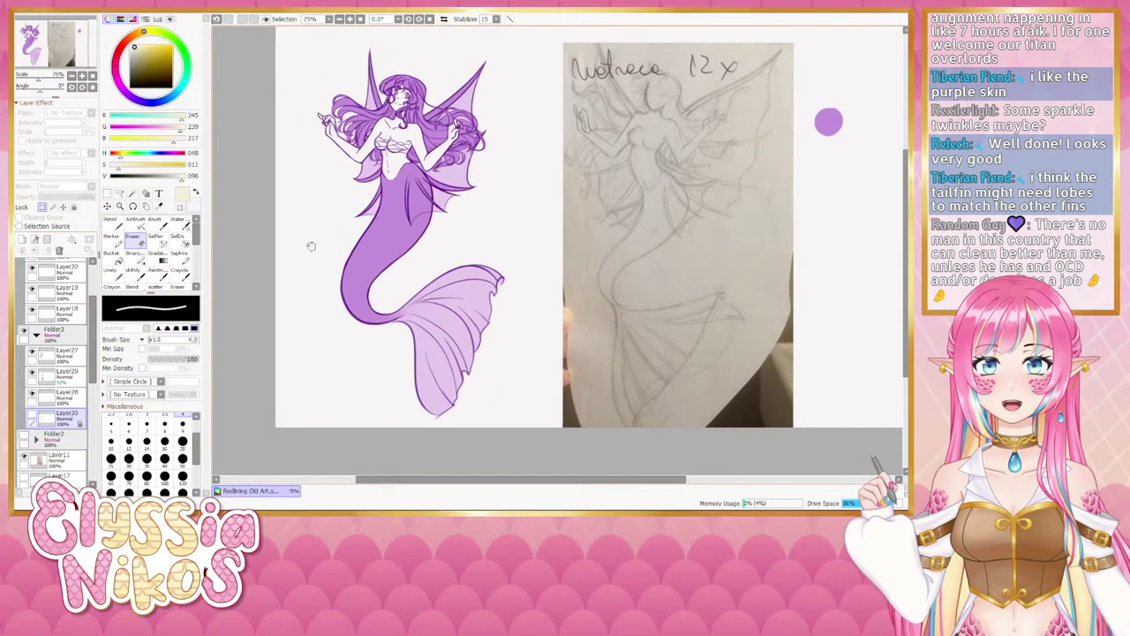
Show the cream skin on Layer30 again, set the colour's saturation to 8, and compare the figure with and without the skin.
{"action": "left_click", "coordinate": [32, 417]}
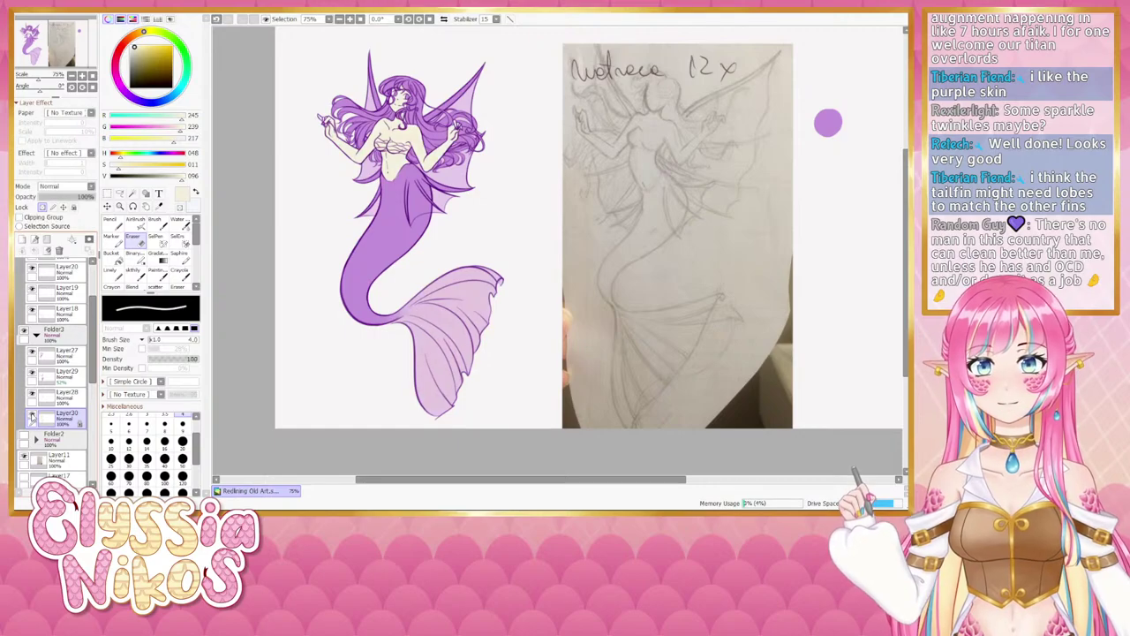
{"action": "left_click", "coordinate": [32, 418]}
{"action": "left_click", "coordinate": [33, 417]}
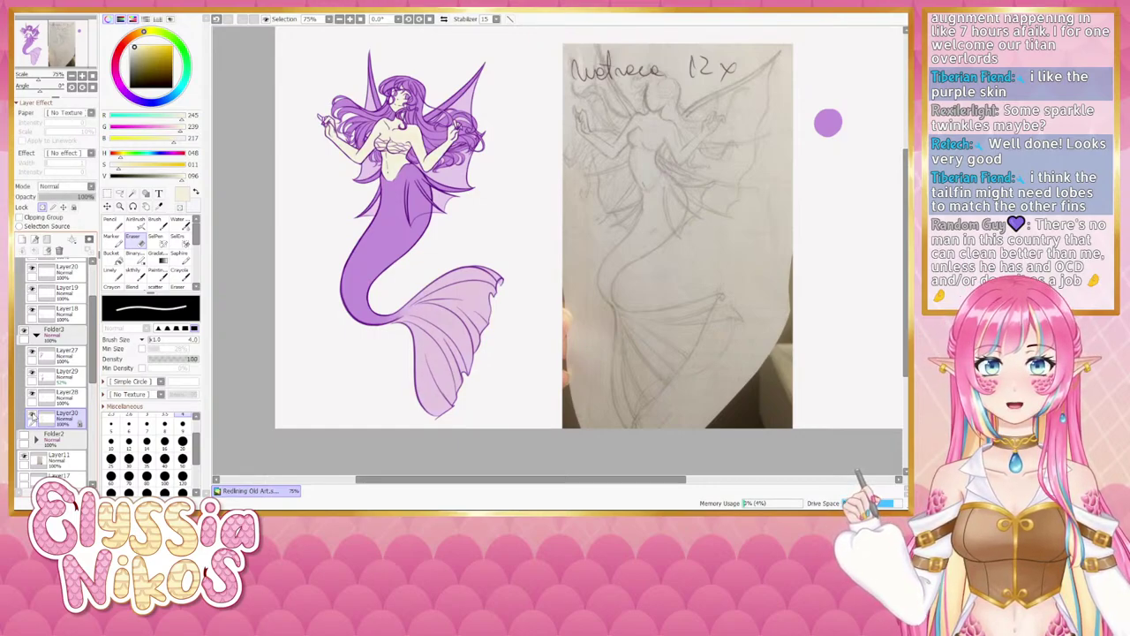
{"action": "left_click", "coordinate": [117, 168]}
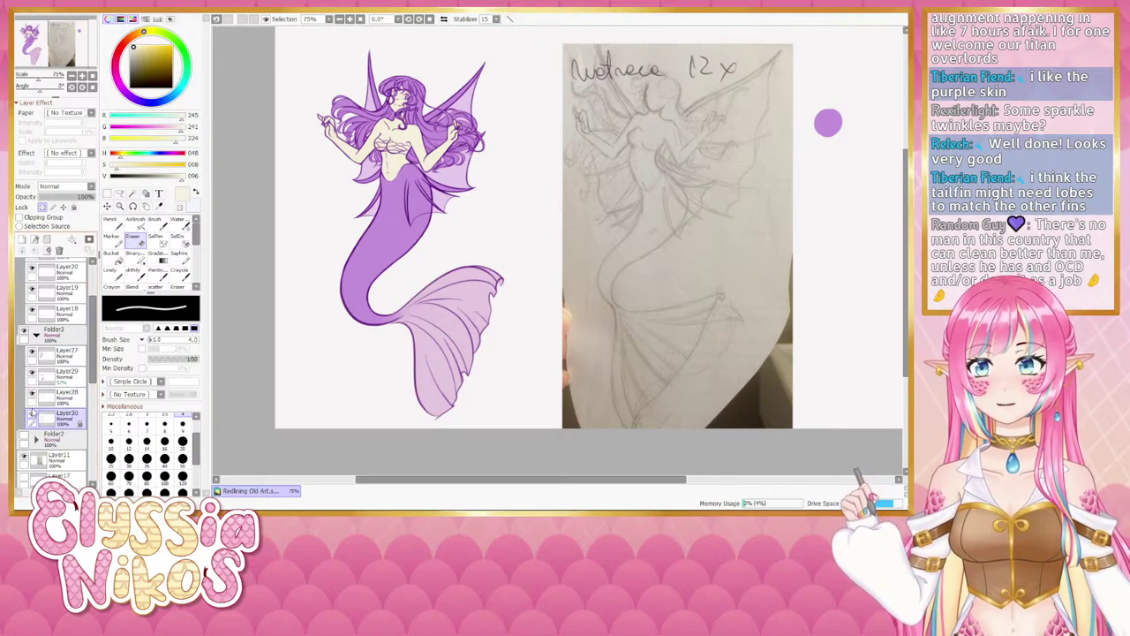
{"action": "left_click", "coordinate": [33, 418]}
{"action": "left_click", "coordinate": [33, 419]}
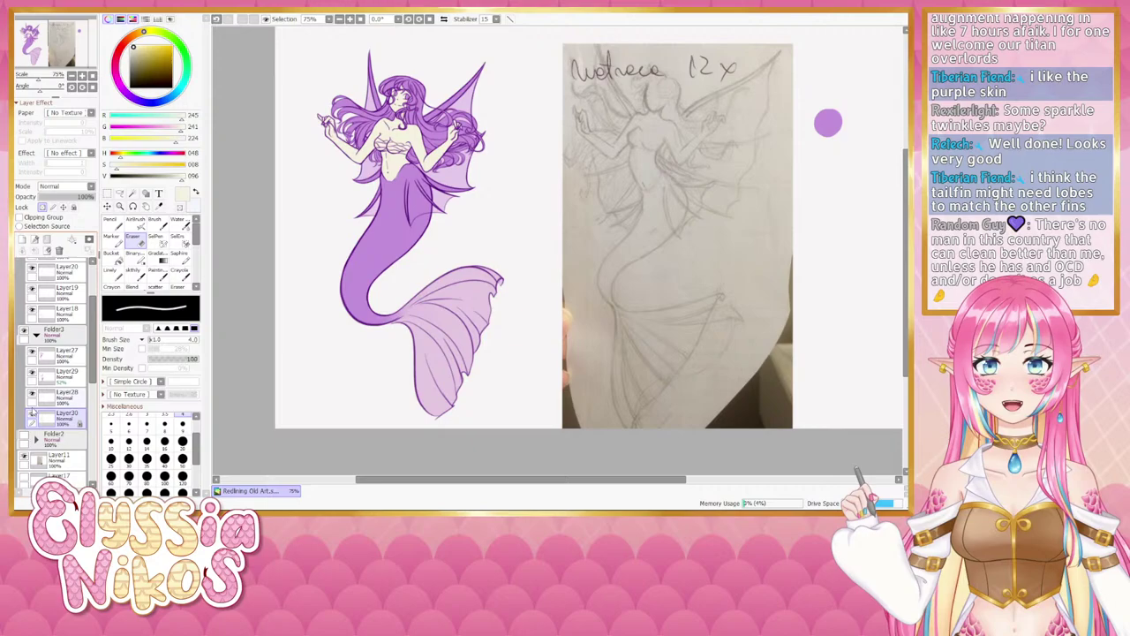
Check what Layer21 in the lines cut folder contains by toggling its visibility, and select it with the eraser at size 5.
{"action": "left_click", "coordinate": [82, 76]}
{"action": "left_click", "coordinate": [83, 76]}
{"action": "left_click", "coordinate": [82, 76]}
{"action": "left_click_drag", "start_coordinate": [324, 165], "coordinate": [540, 354]}
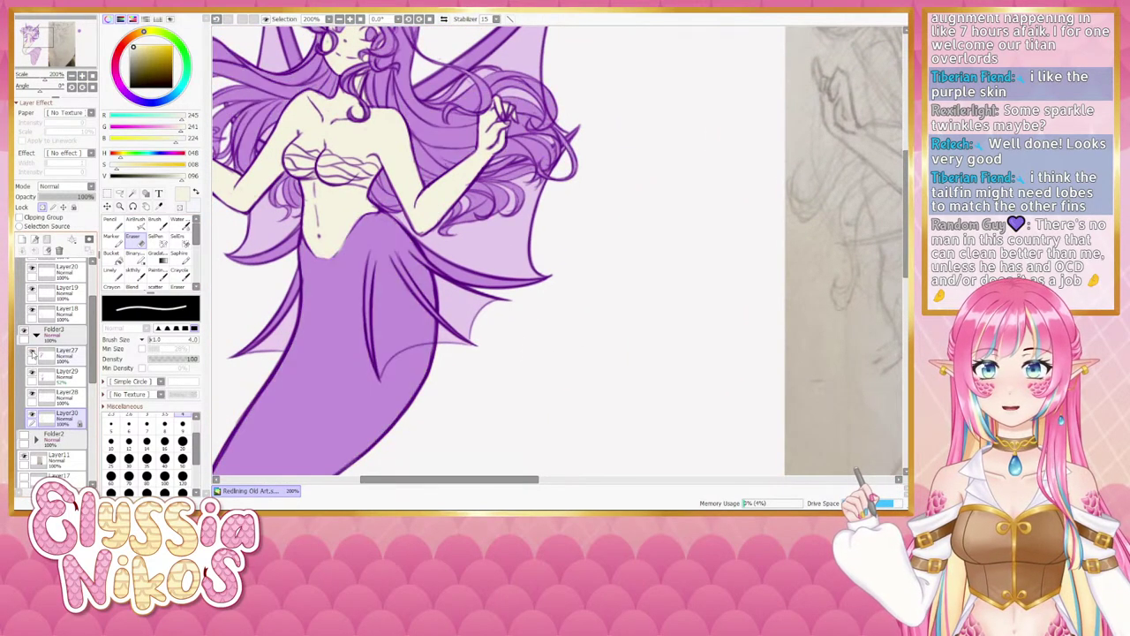
{"action": "left_click", "coordinate": [36, 335]}
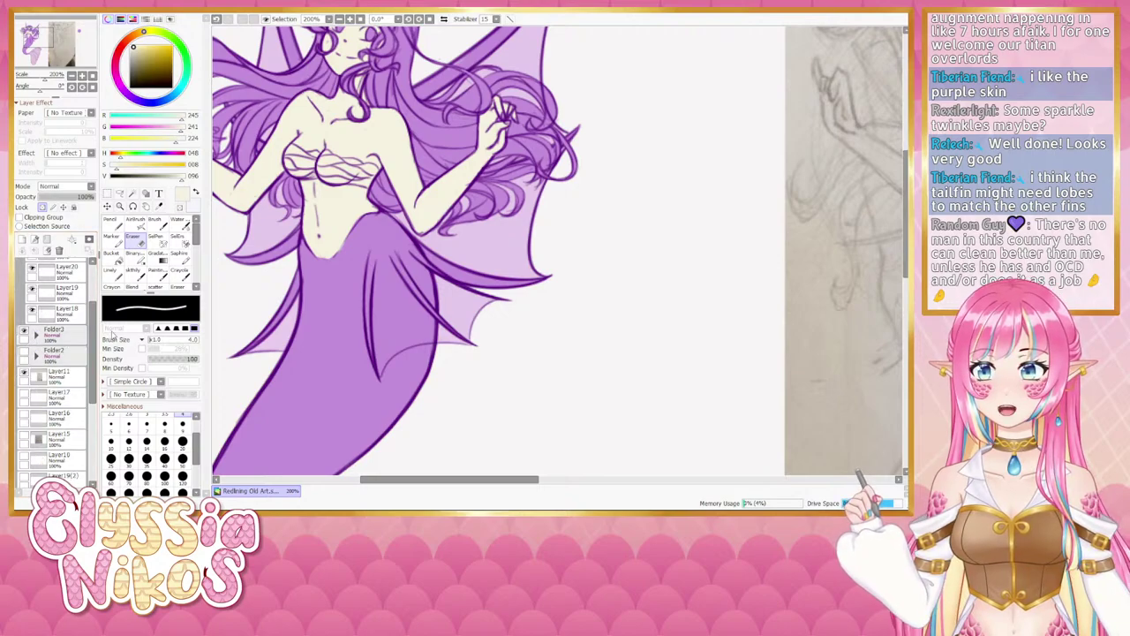
{"action": "scroll", "coordinate": [36, 326], "scroll_direction": "up", "scroll_amount": 2}
{"action": "left_click", "coordinate": [32, 298]}
{"action": "left_click", "coordinate": [32, 298]}
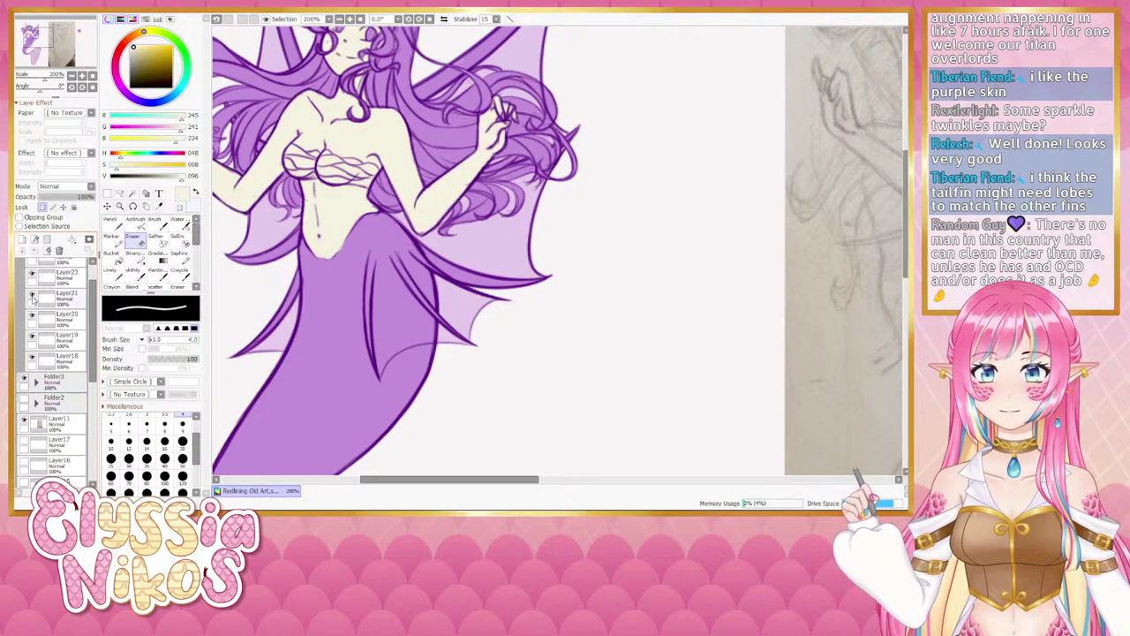
{"action": "left_click", "coordinate": [32, 297]}
{"action": "left_click", "coordinate": [32, 298]}
{"action": "left_click", "coordinate": [32, 298]}
{"action": "left_click", "coordinate": [32, 297]}
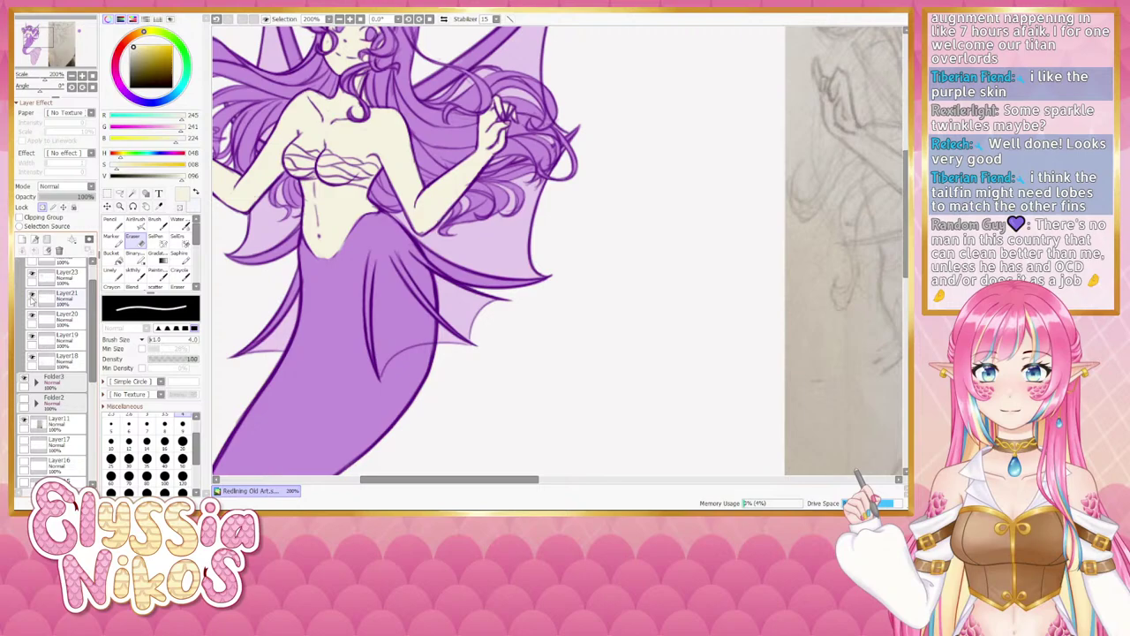
{"action": "left_click", "coordinate": [75, 299]}
{"action": "key", "text": "bracketright"}
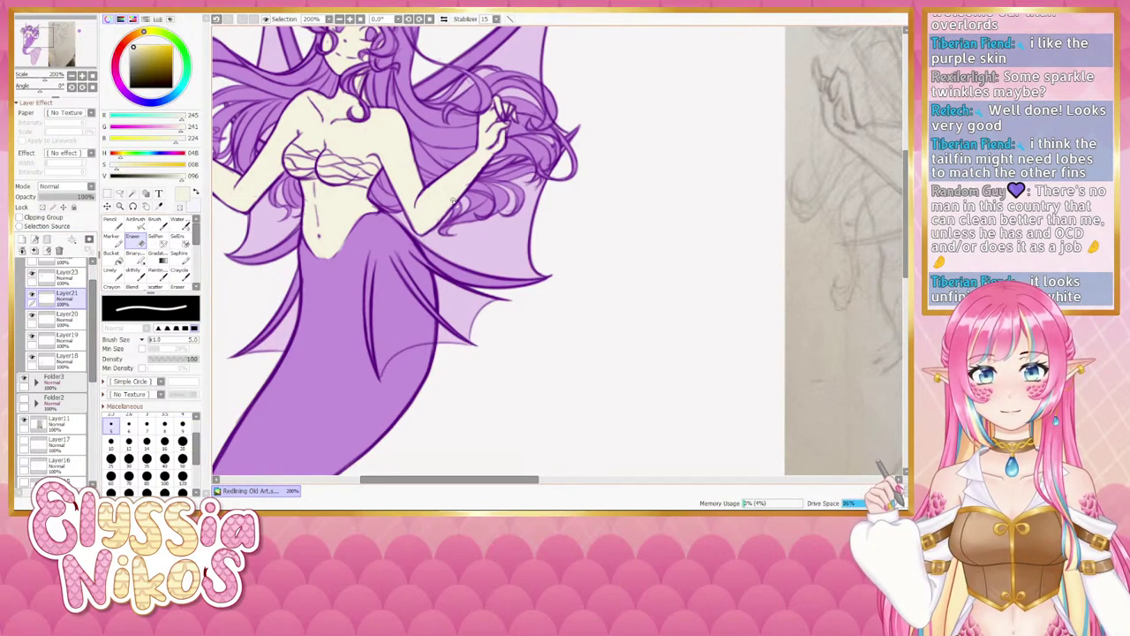
Check what Layer23 in the lines cut folder contains by hiding and showing it, and select it.
{"action": "scroll", "coordinate": [86, 268], "scroll_direction": "up", "scroll_amount": 2}
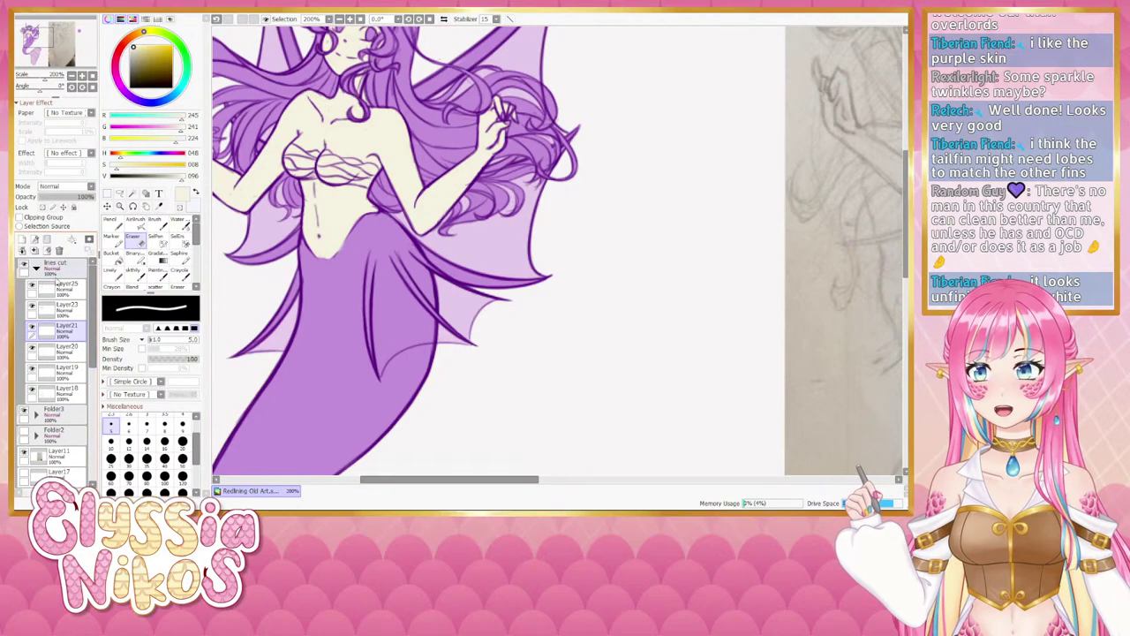
{"action": "left_click", "coordinate": [32, 306]}
{"action": "left_click", "coordinate": [32, 306]}
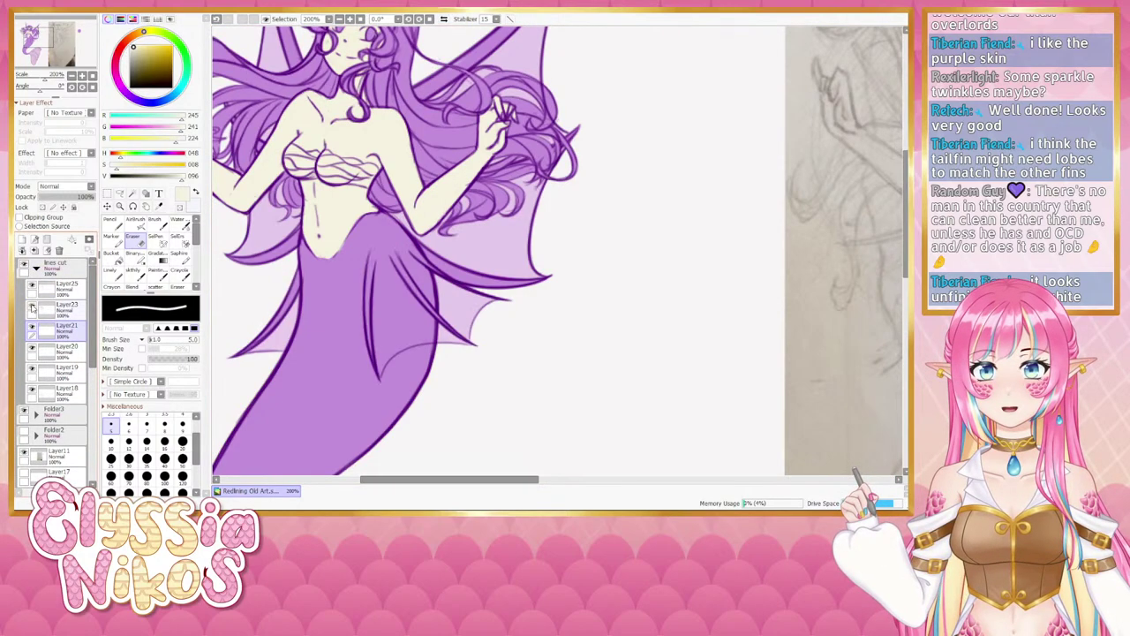
{"action": "left_click", "coordinate": [32, 306]}
{"action": "left_click", "coordinate": [32, 307]}
{"action": "left_click", "coordinate": [31, 306]}
{"action": "left_click", "coordinate": [32, 306]}
{"action": "left_click", "coordinate": [63, 309]}
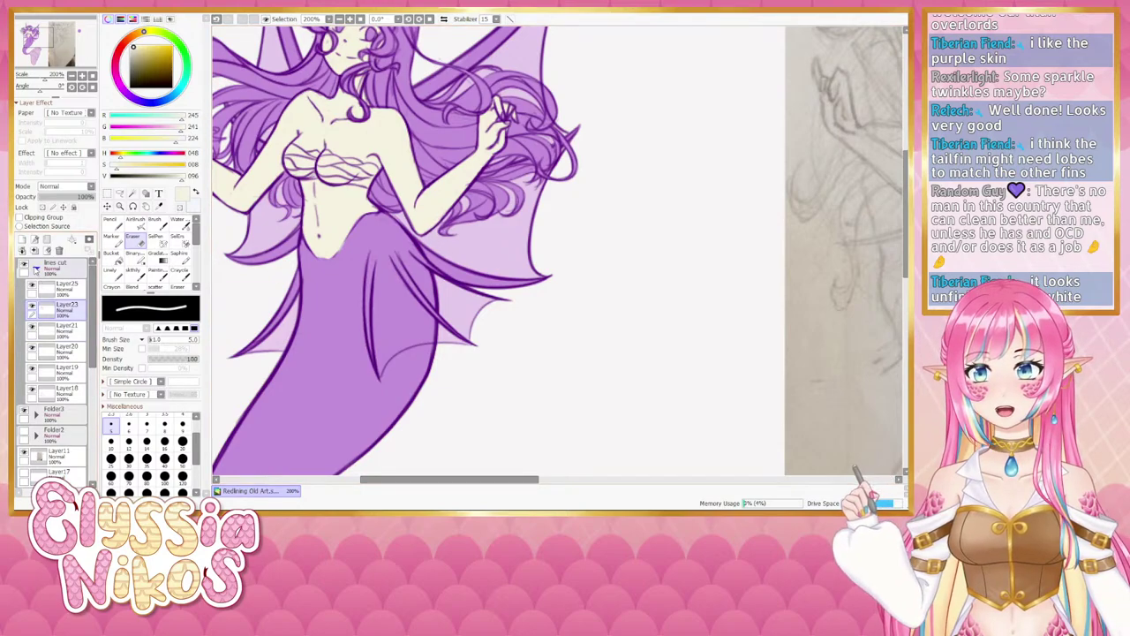
Hide and show Layer27 in Folder3 and the whole lines cut folder to check what each one holds.
{"action": "left_click", "coordinate": [36, 265]}
{"action": "left_click", "coordinate": [36, 289]}
{"action": "left_click", "coordinate": [33, 307]}
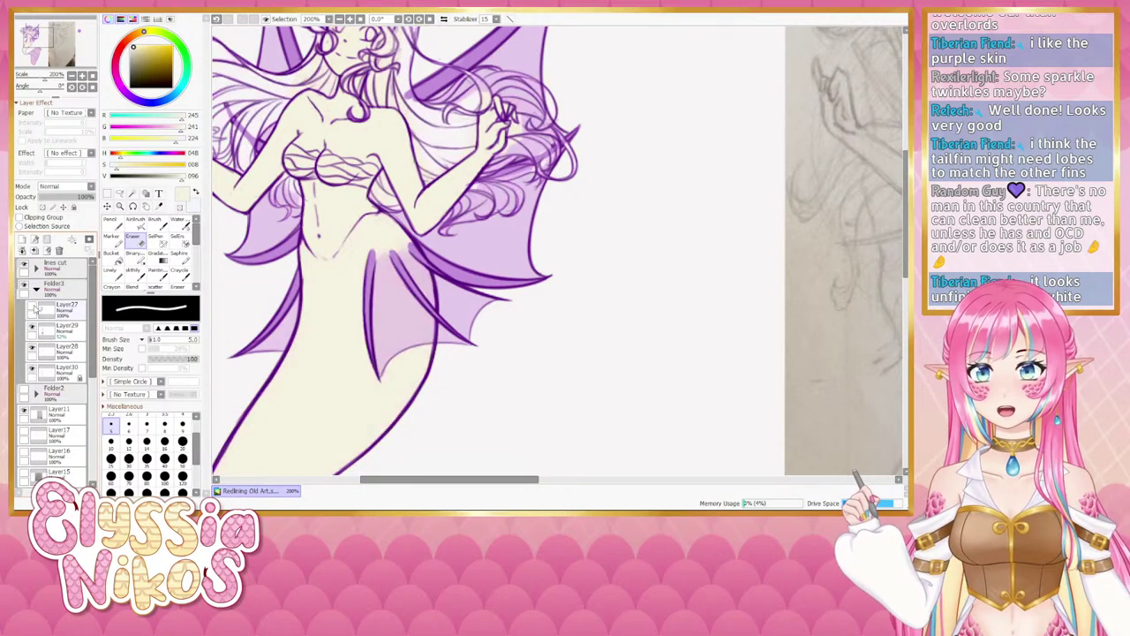
{"action": "left_click", "coordinate": [33, 308]}
{"action": "left_click", "coordinate": [33, 307]}
{"action": "left_click", "coordinate": [33, 307]}
{"action": "left_click", "coordinate": [36, 288]}
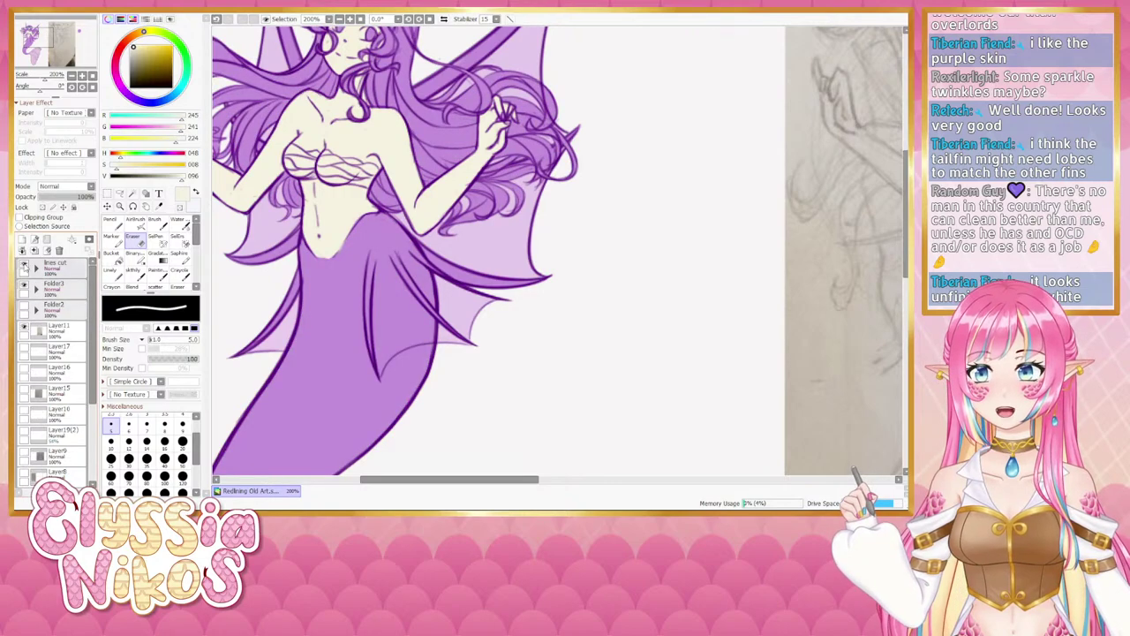
{"action": "left_click", "coordinate": [25, 266]}
{"action": "left_click", "coordinate": [25, 266]}
{"action": "left_click", "coordinate": [25, 265]}
{"action": "left_click", "coordinate": [25, 266]}
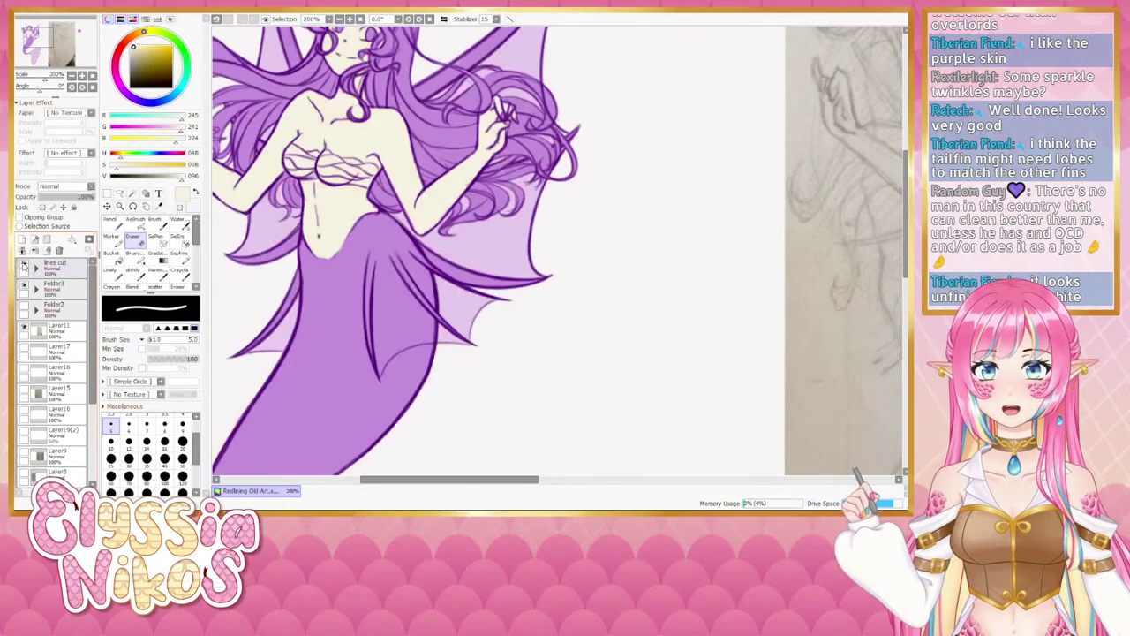
Toggle Layer28 in Folder3 to check its contents, and make it the active layer.
{"action": "left_click", "coordinate": [37, 289]}
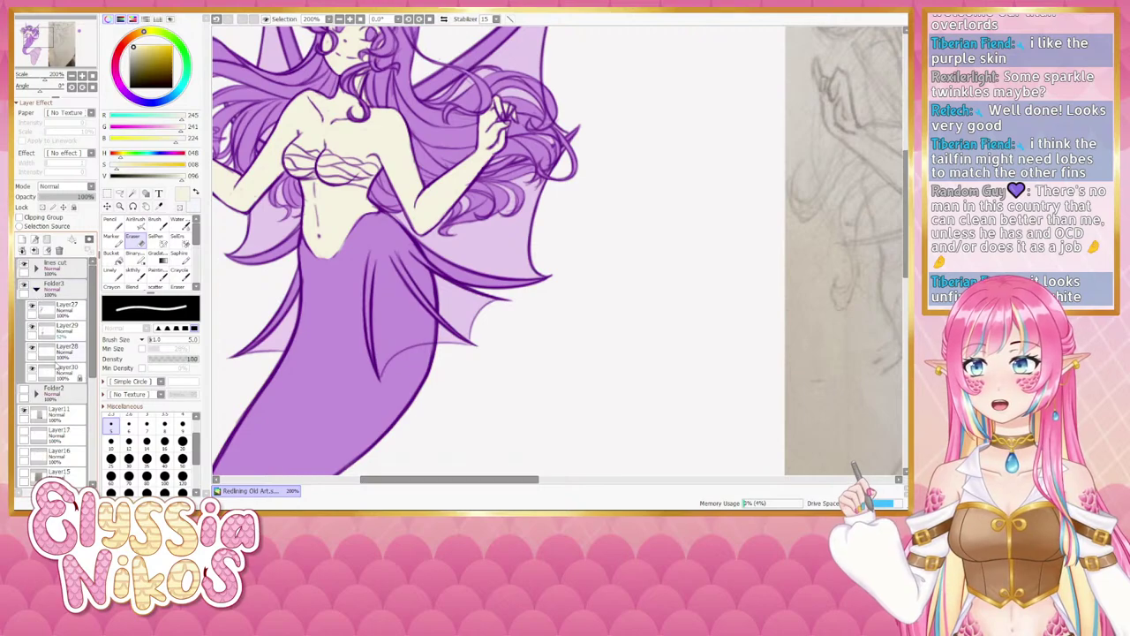
{"action": "left_click", "coordinate": [31, 350]}
{"action": "left_click", "coordinate": [31, 350]}
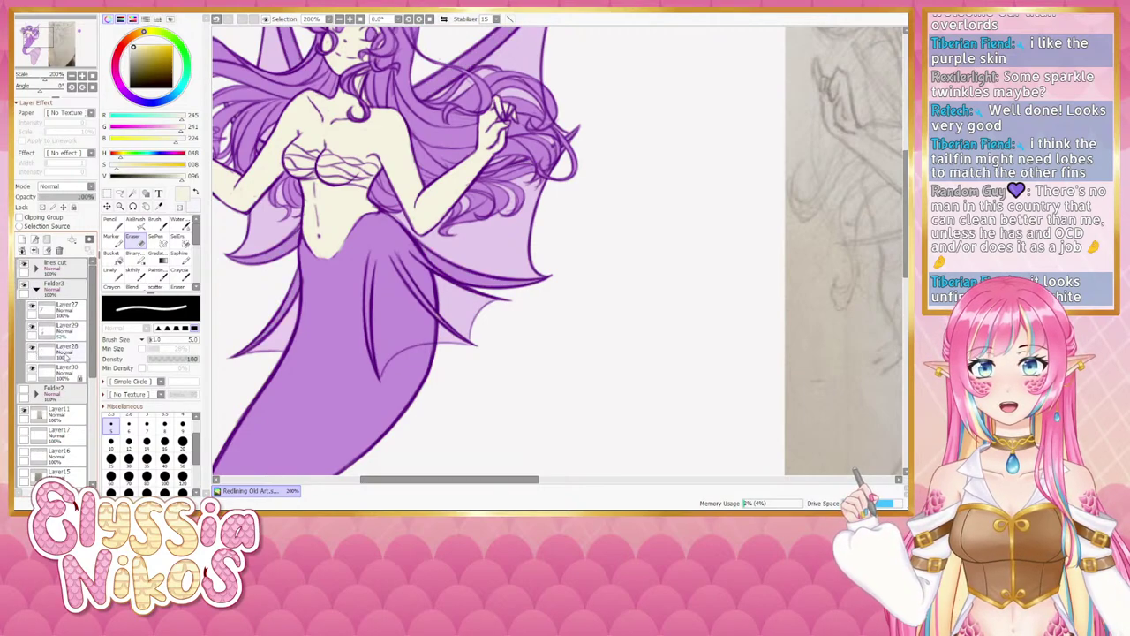
{"action": "left_click", "coordinate": [64, 350]}
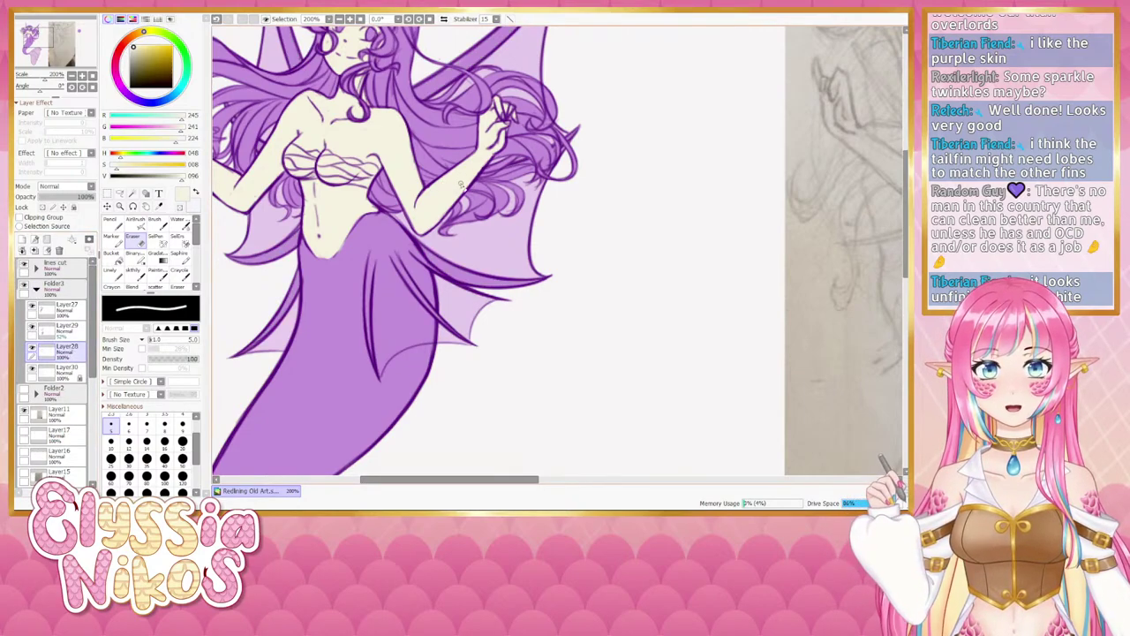
Draw small four-pointed sparkles around the mermaid on Layer28 with the Linely brush at size 3, in purple sampled from the drawing.
{"action": "left_click", "coordinate": [72, 76]}
{"action": "left_click", "coordinate": [72, 76]}
{"action": "left_click", "coordinate": [71, 76]}
{"action": "left_click_drag", "start_coordinate": [306, 155], "coordinate": [231, 82]}
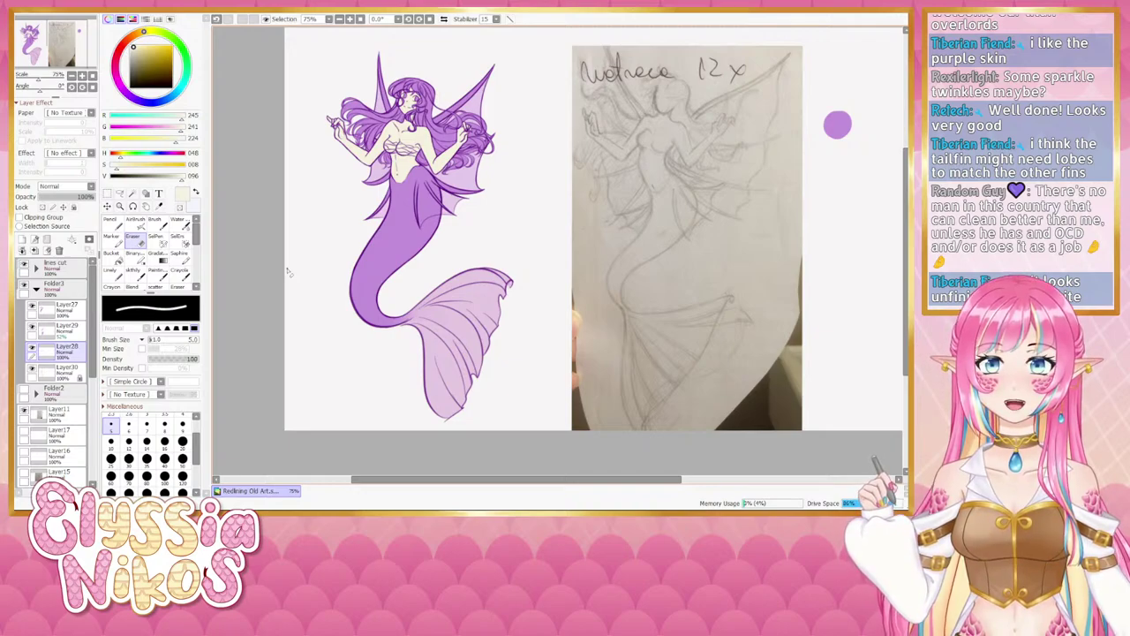
{"action": "left_click", "coordinate": [113, 274]}
{"action": "right_click", "coordinate": [375, 173]}
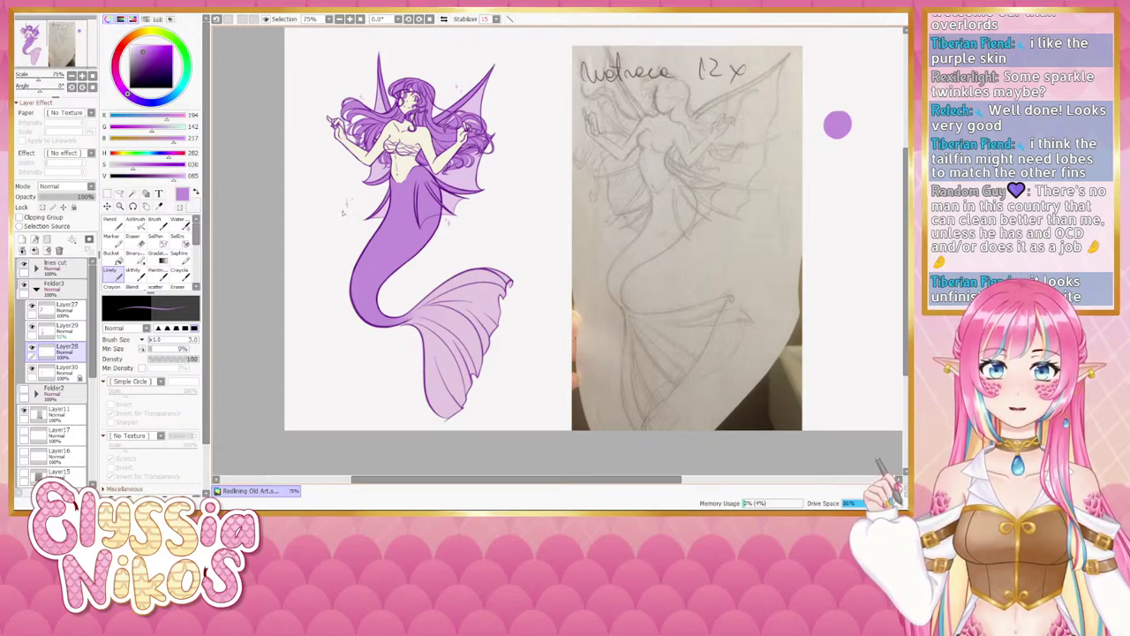
{"action": "left_click_drag", "start_coordinate": [318, 330], "coordinate": [314, 343]}
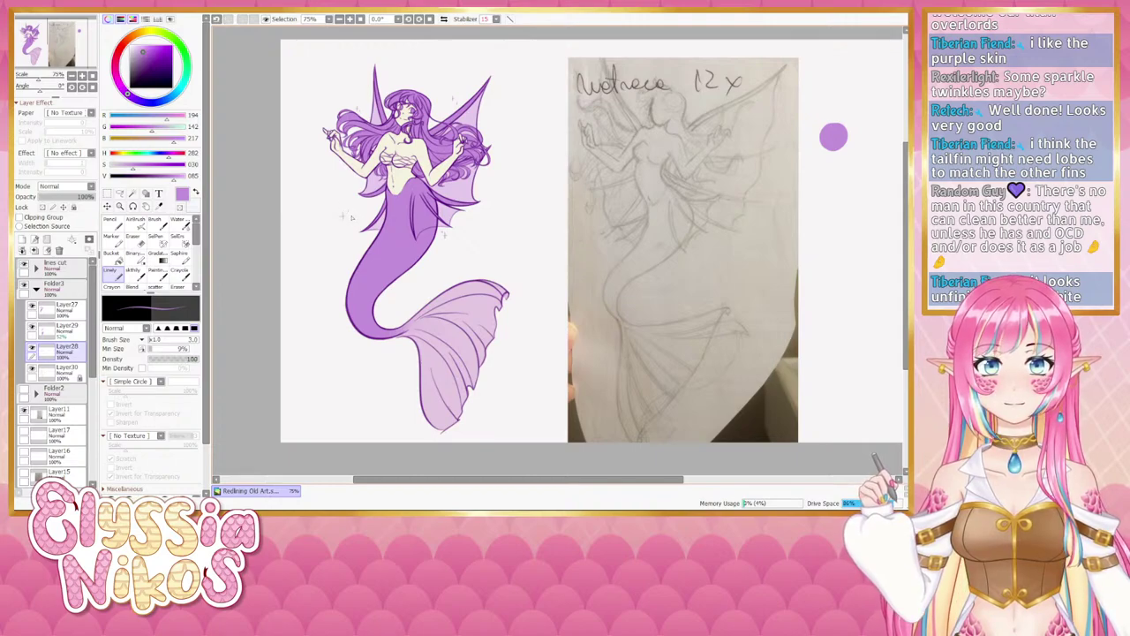
{"action": "left_click_drag", "start_coordinate": [341, 300], "coordinate": [341, 297]}
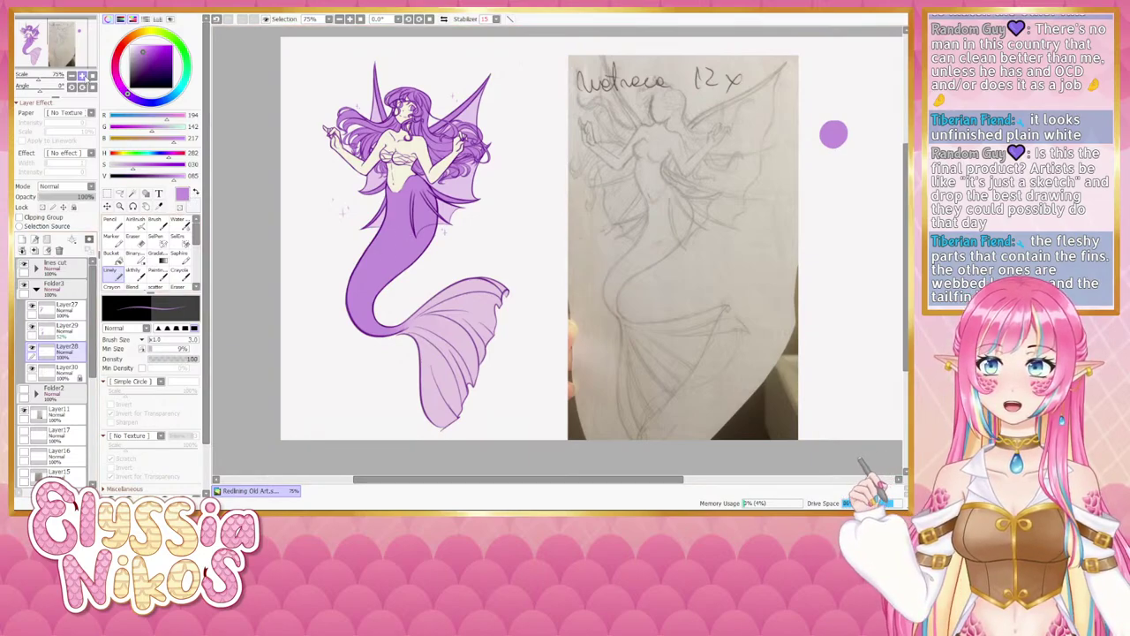
Colour the mermaid's chest band purple on Layer28 with the Linely brush at size 12.
{"action": "left_click", "coordinate": [82, 76]}
{"action": "left_click", "coordinate": [83, 76]}
{"action": "left_click", "coordinate": [82, 76]}
{"action": "mouse_move", "coordinate": [221, 88]}
{"action": "left_mouse_down"}
{"action": "mouse_move", "coordinate": [512, 176]}
{"action": "mouse_move", "coordinate": [530, 205]}
{"action": "left_mouse_up"}
{"action": "left_click_drag", "start_coordinate": [477, 167], "coordinate": [519, 163]}
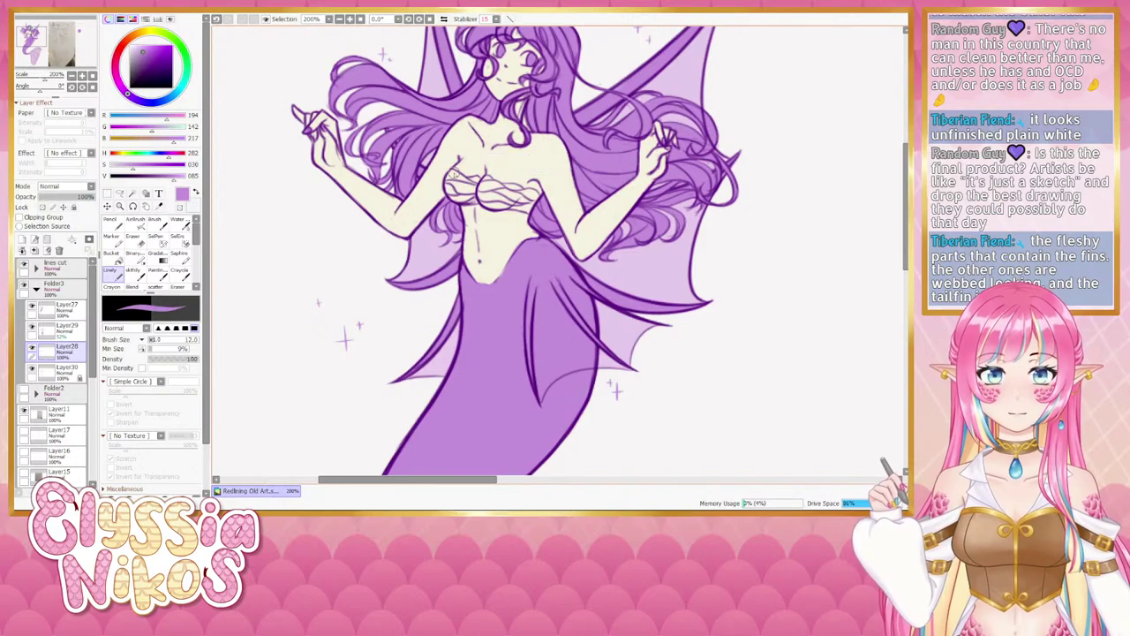
{"action": "mouse_move", "coordinate": [448, 184]}
{"action": "left_mouse_down"}
{"action": "mouse_move", "coordinate": [475, 180]}
{"action": "mouse_move", "coordinate": [453, 176]}
{"action": "mouse_move", "coordinate": [449, 193]}
{"action": "mouse_move", "coordinate": [468, 196]}
{"action": "mouse_move", "coordinate": [450, 185]}
{"action": "mouse_move", "coordinate": [457, 203]}
{"action": "mouse_move", "coordinate": [495, 189]}
{"action": "mouse_move", "coordinate": [485, 180]}
{"action": "mouse_move", "coordinate": [491, 196]}
{"action": "mouse_move", "coordinate": [509, 184]}
{"action": "mouse_move", "coordinate": [517, 194]}
{"action": "mouse_move", "coordinate": [484, 205]}
{"action": "mouse_move", "coordinate": [528, 209]}
{"action": "mouse_move", "coordinate": [537, 189]}
{"action": "mouse_move", "coordinate": [531, 200]}
{"action": "left_mouse_up"}
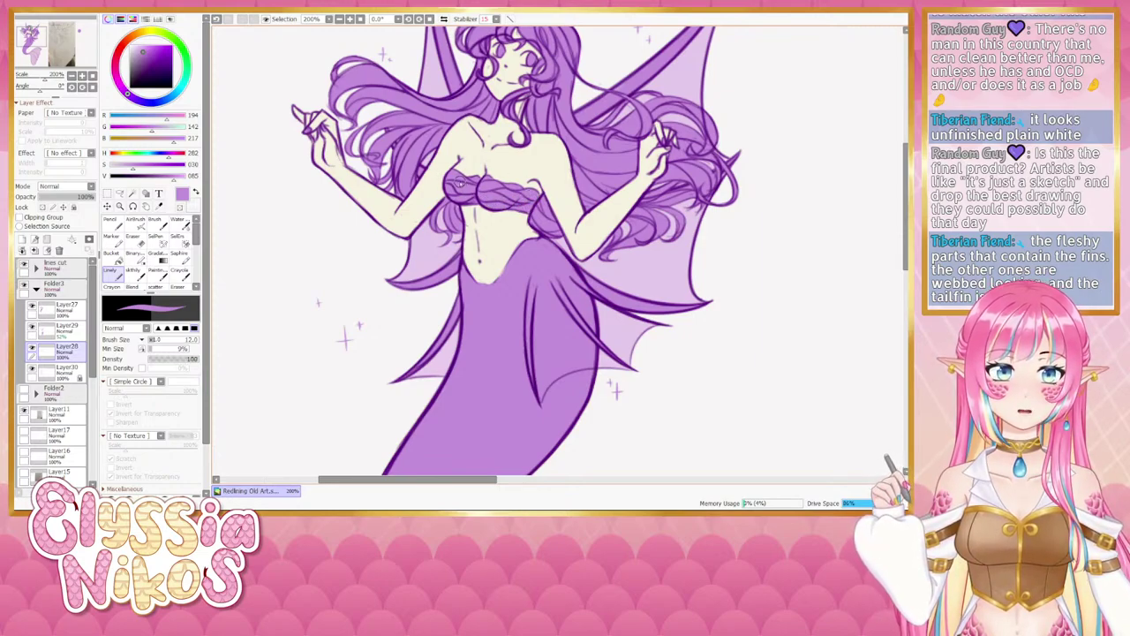
{"action": "scroll", "coordinate": [323, 148], "scroll_direction": "down", "scroll_amount": 5}
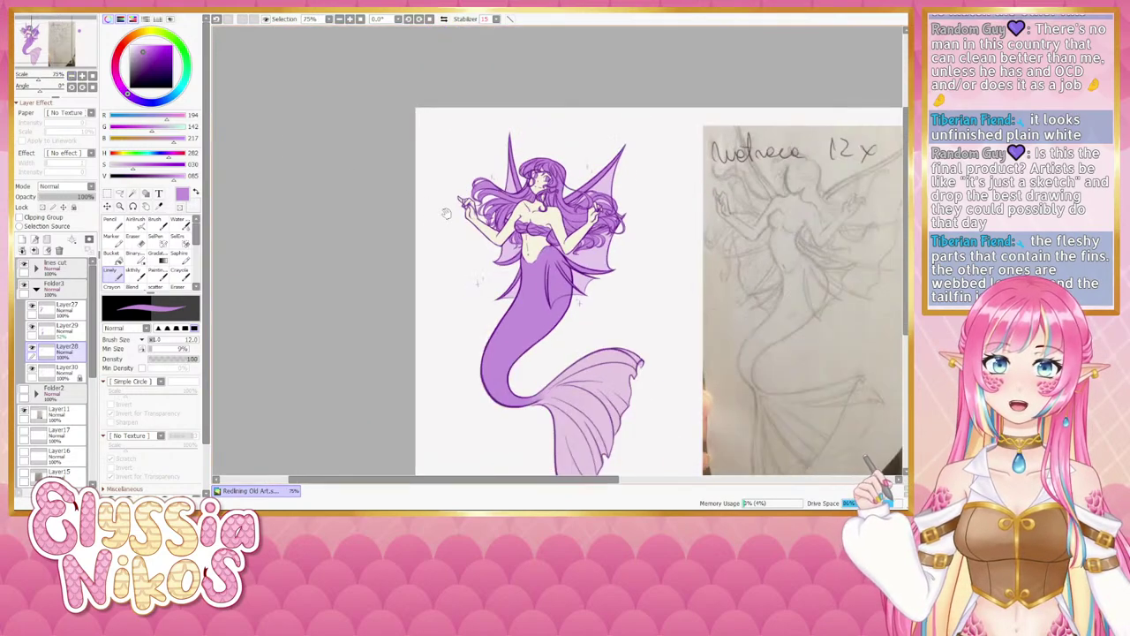